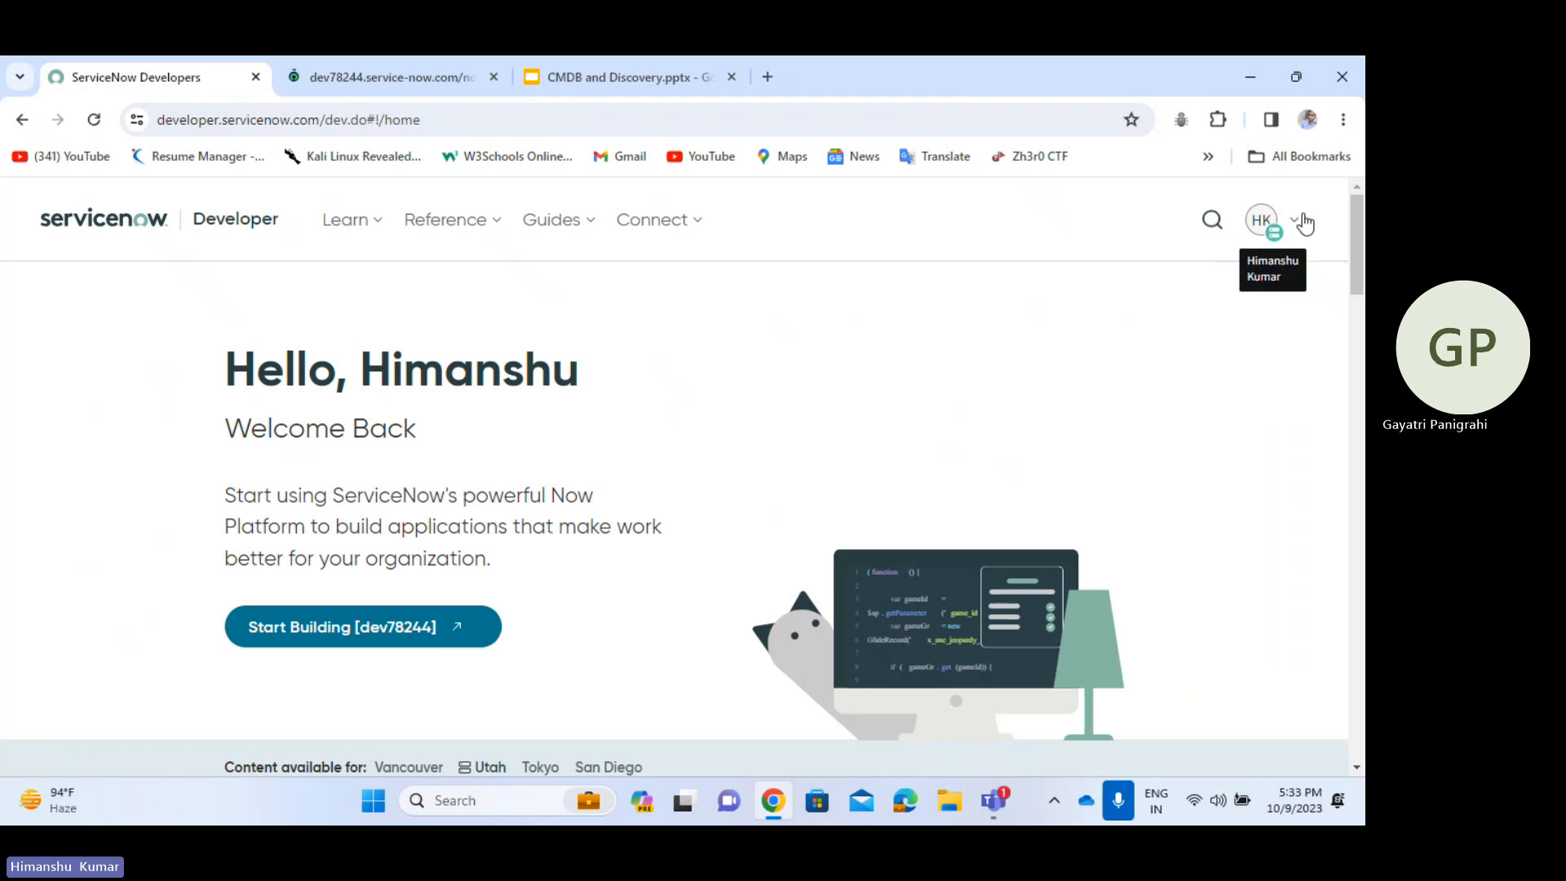
- From the instance menu, open the Activate Plugin list and filter it for discovery
click(1303, 222)
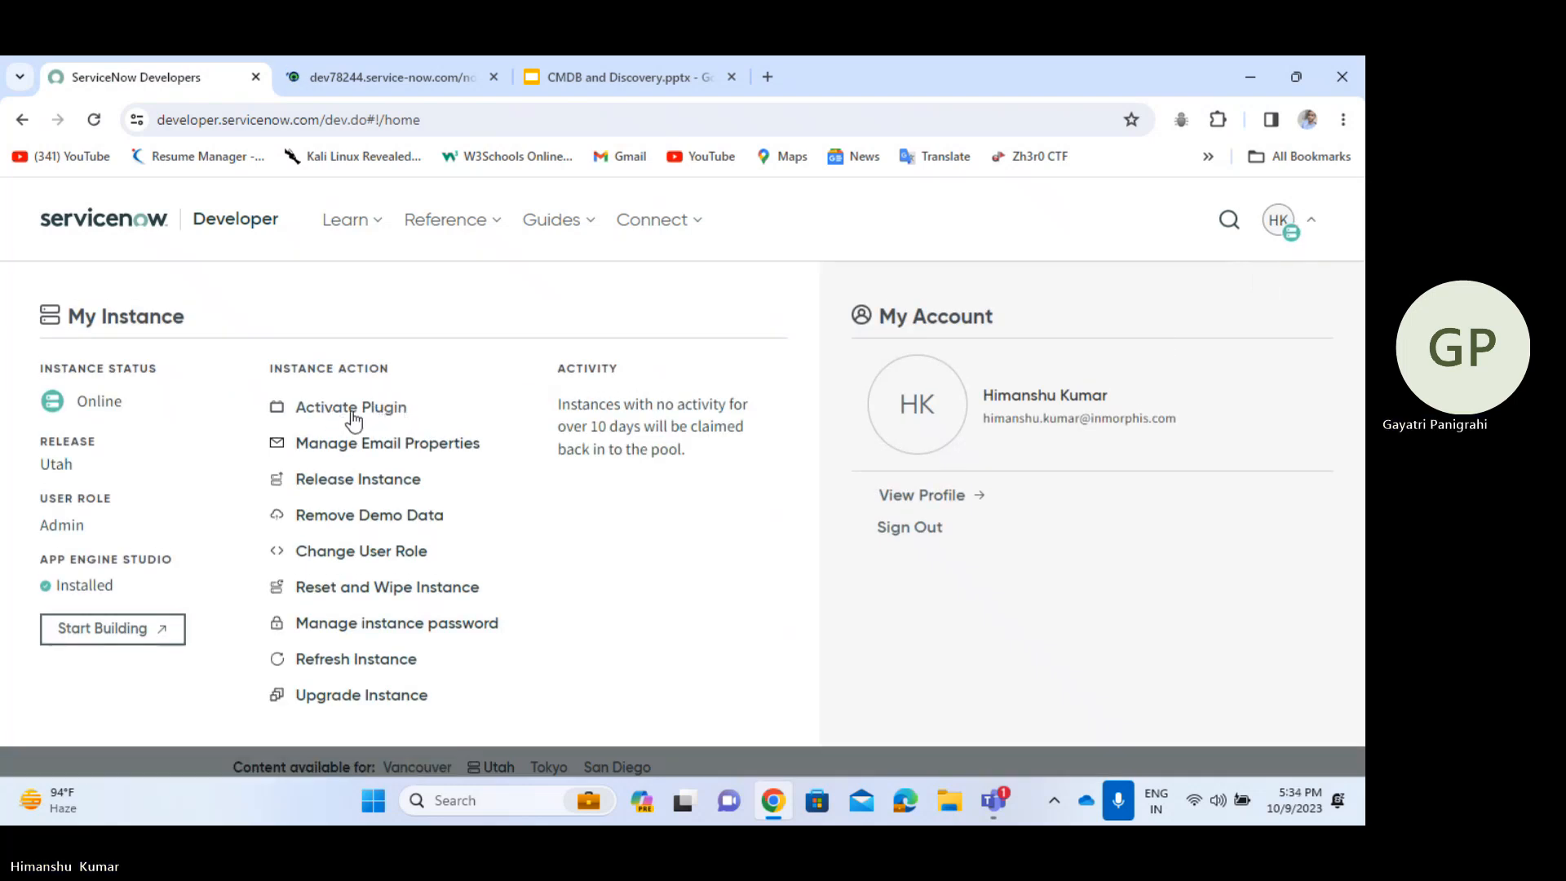
click(339, 414)
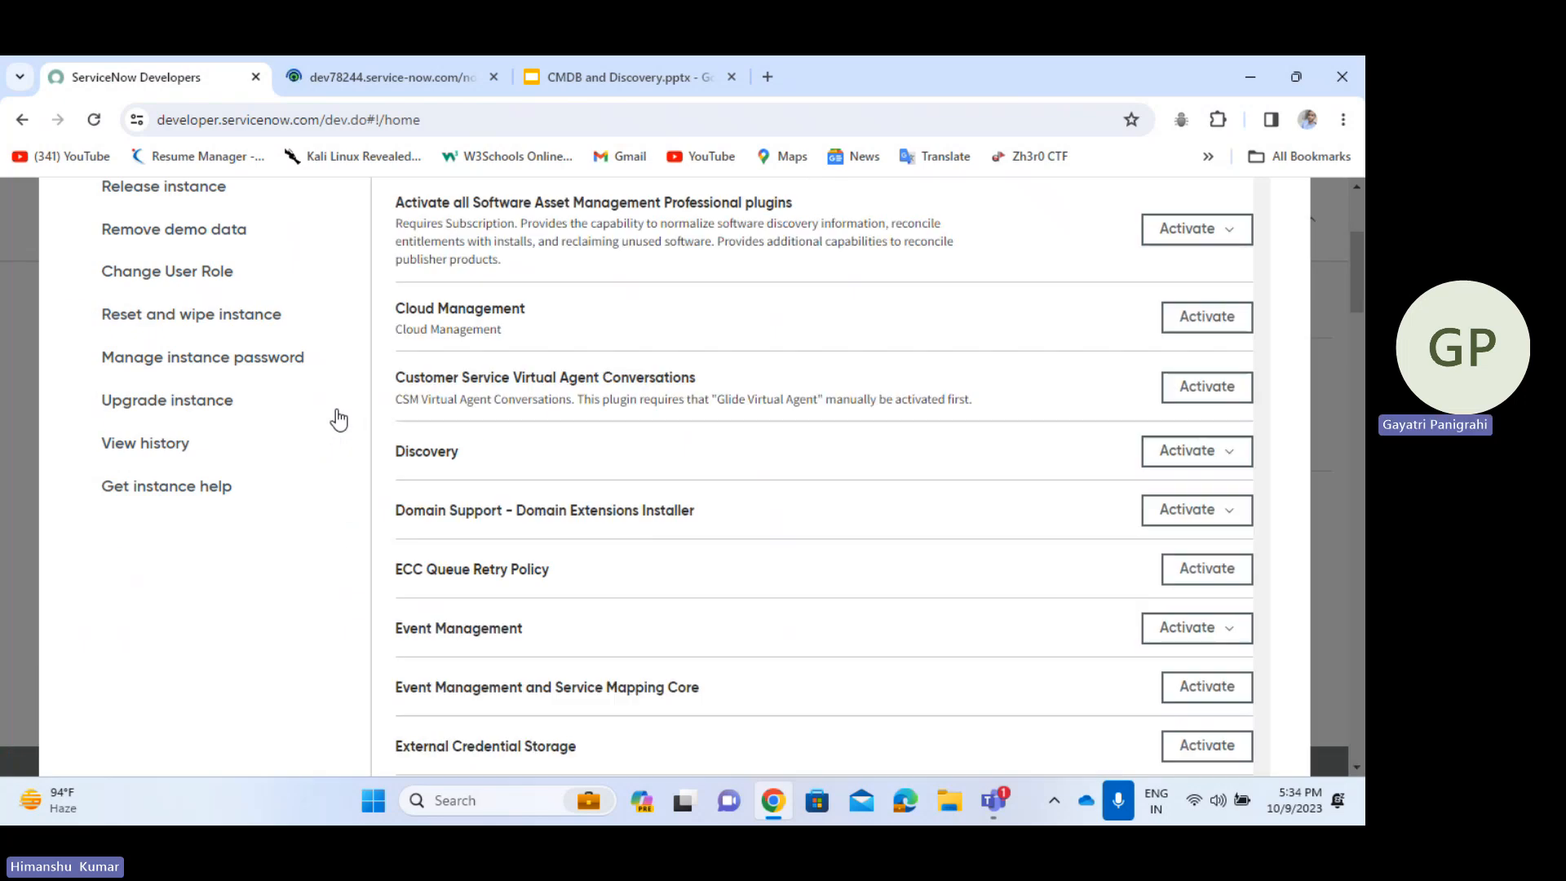
scroll(974, 359, up, 3)
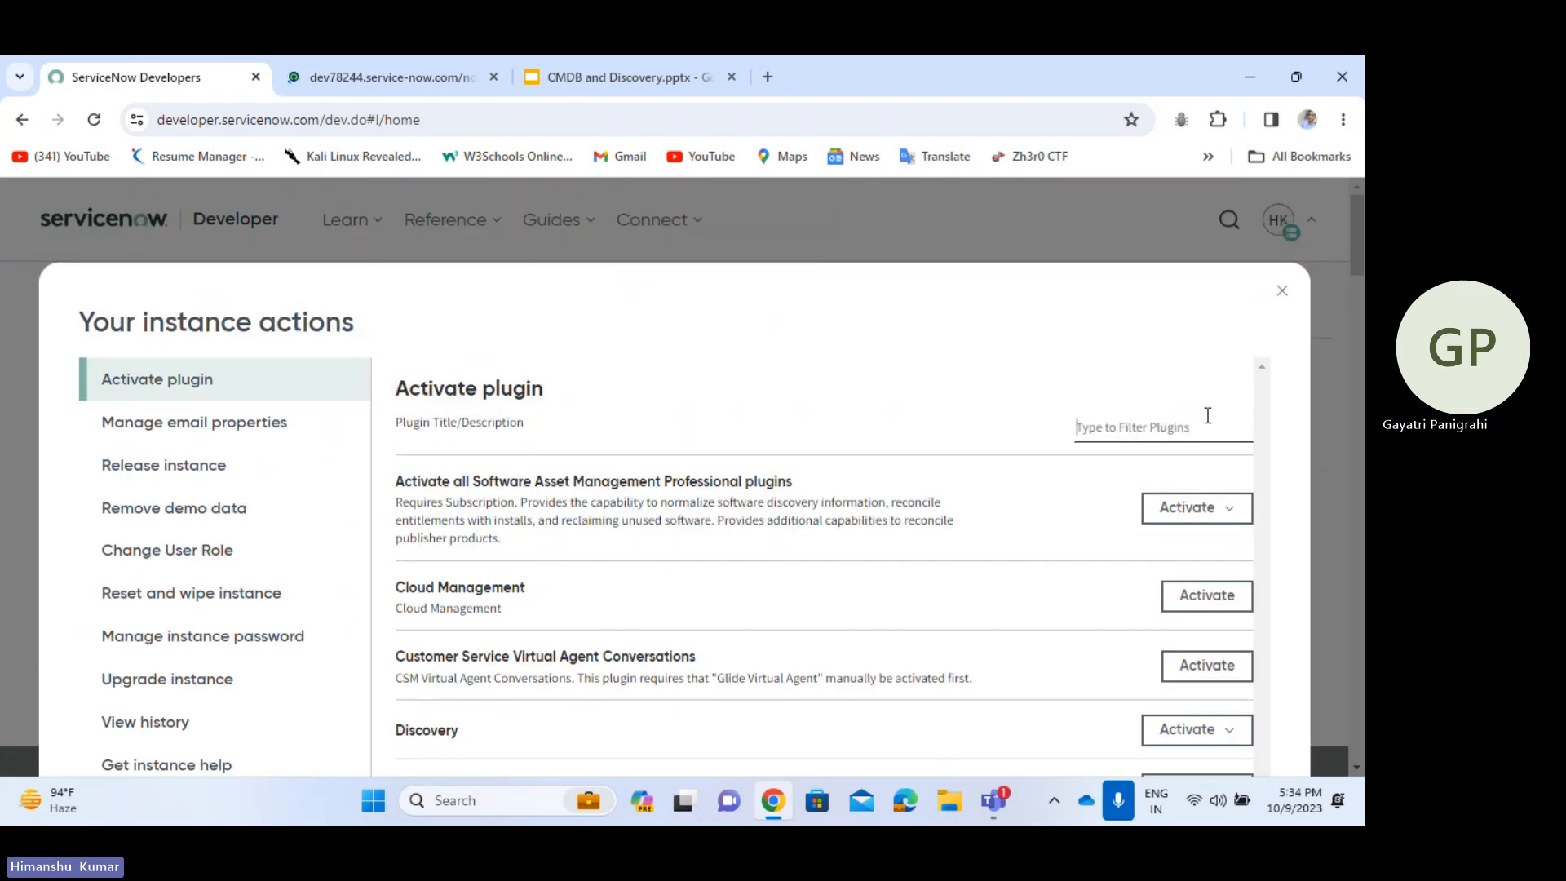
click(1208, 415)
text(do)
text(iscovery)
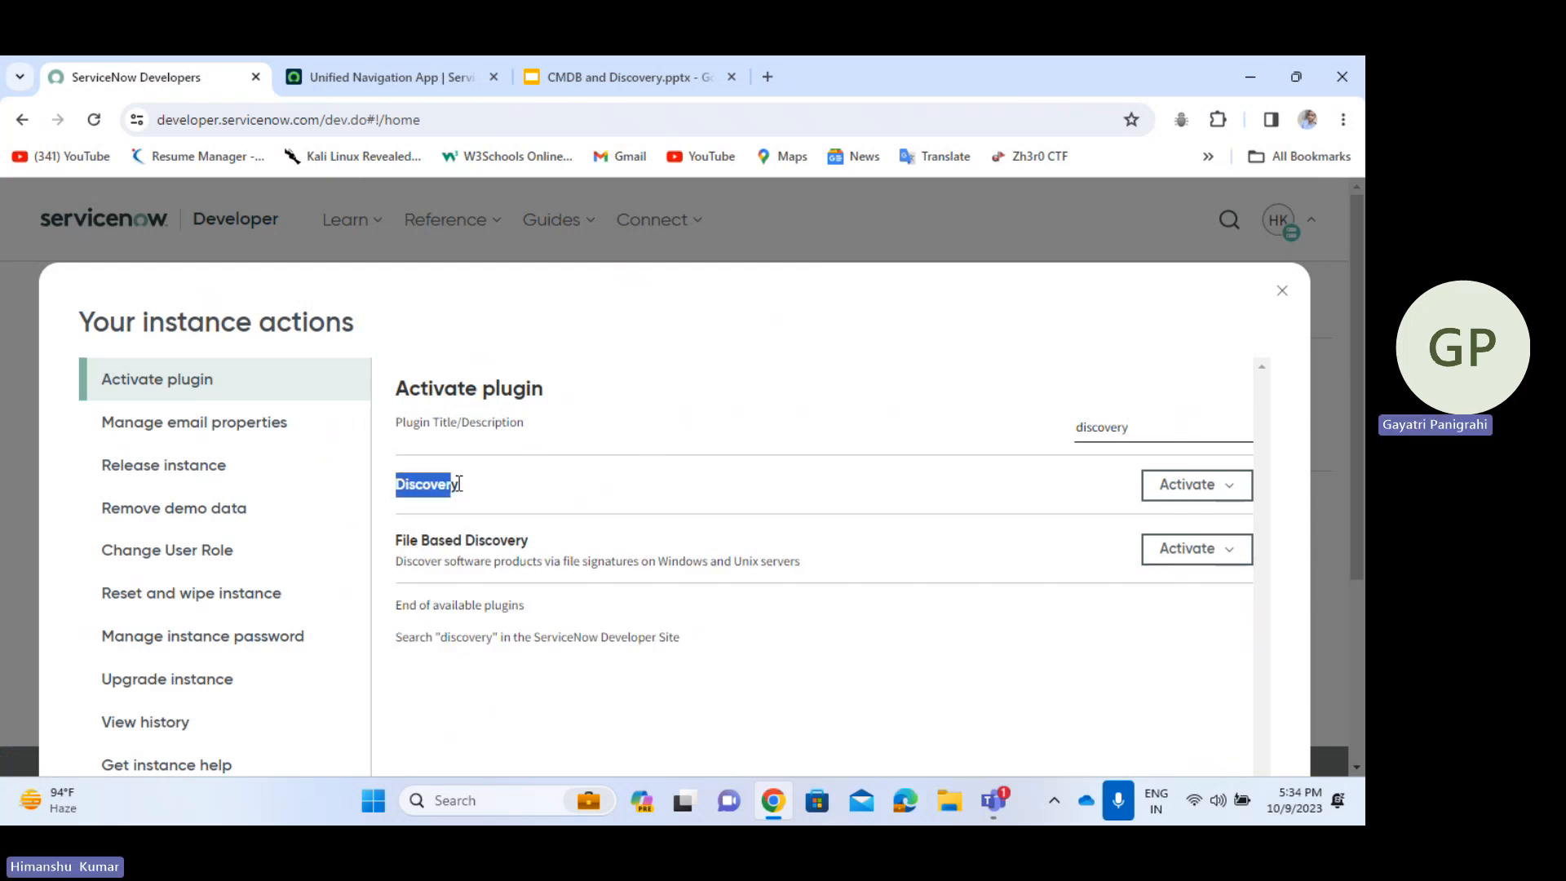
- View the Discovery plugin's activation options, then close them and the dialog without activating
drag(459, 484, 463, 485)
click(1229, 485)
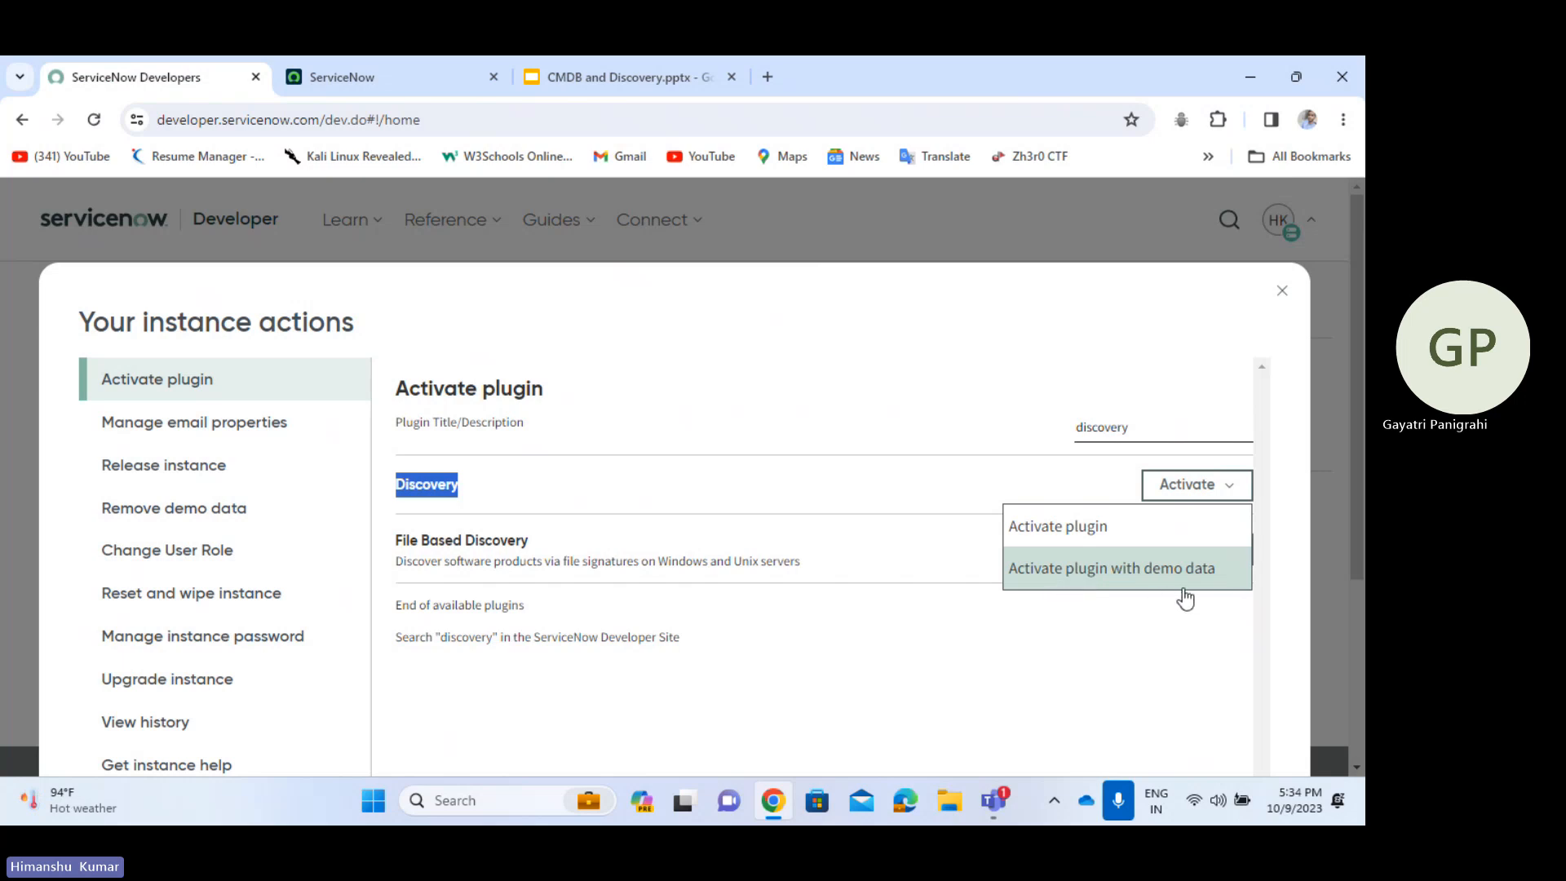
click(966, 364)
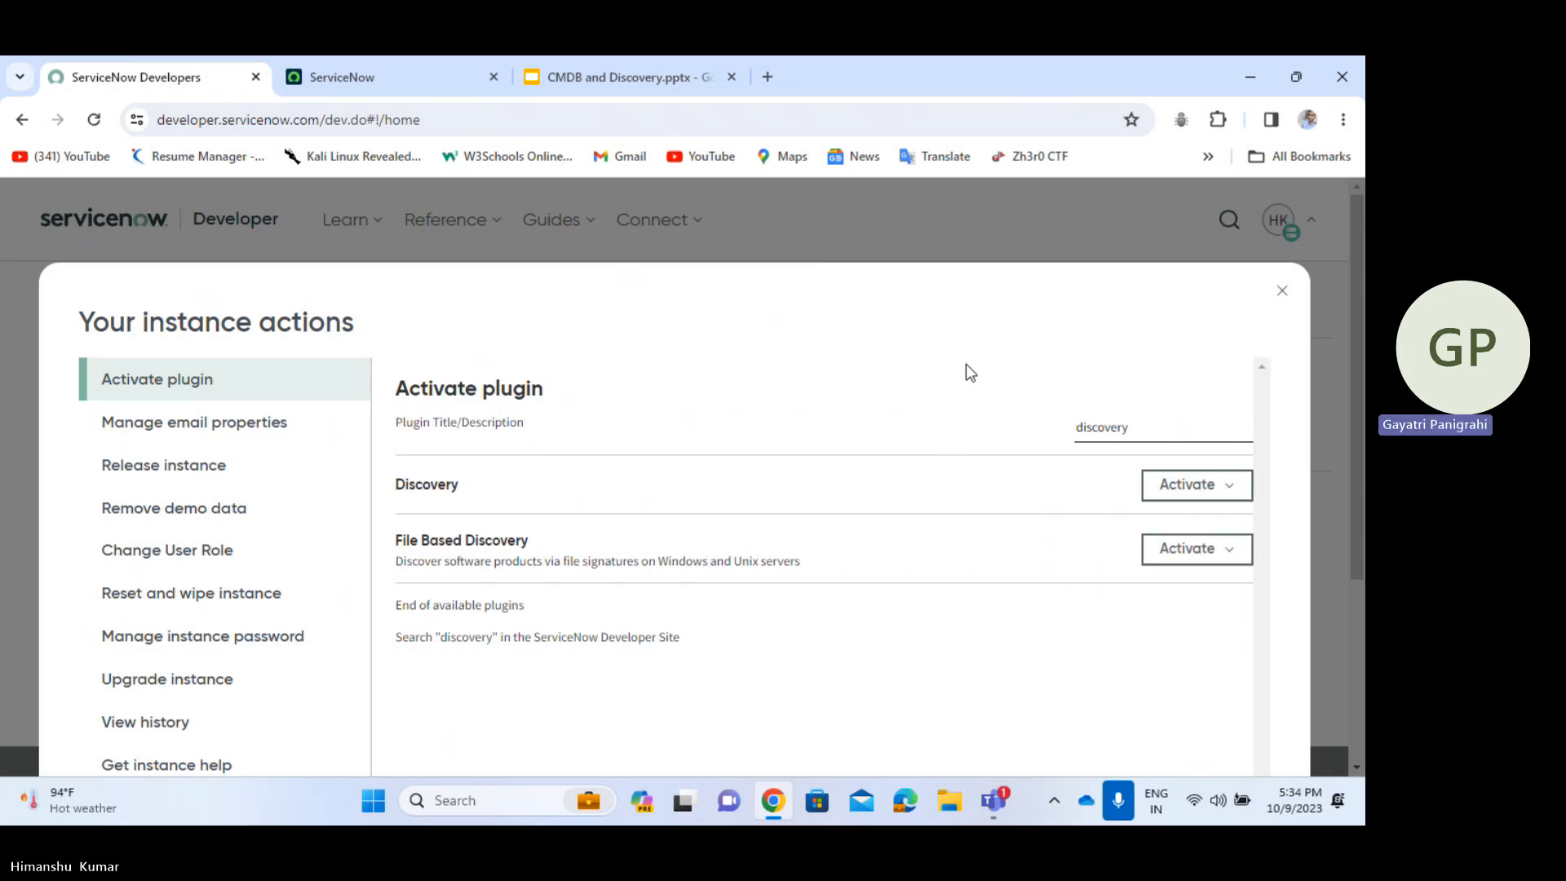
click(1283, 294)
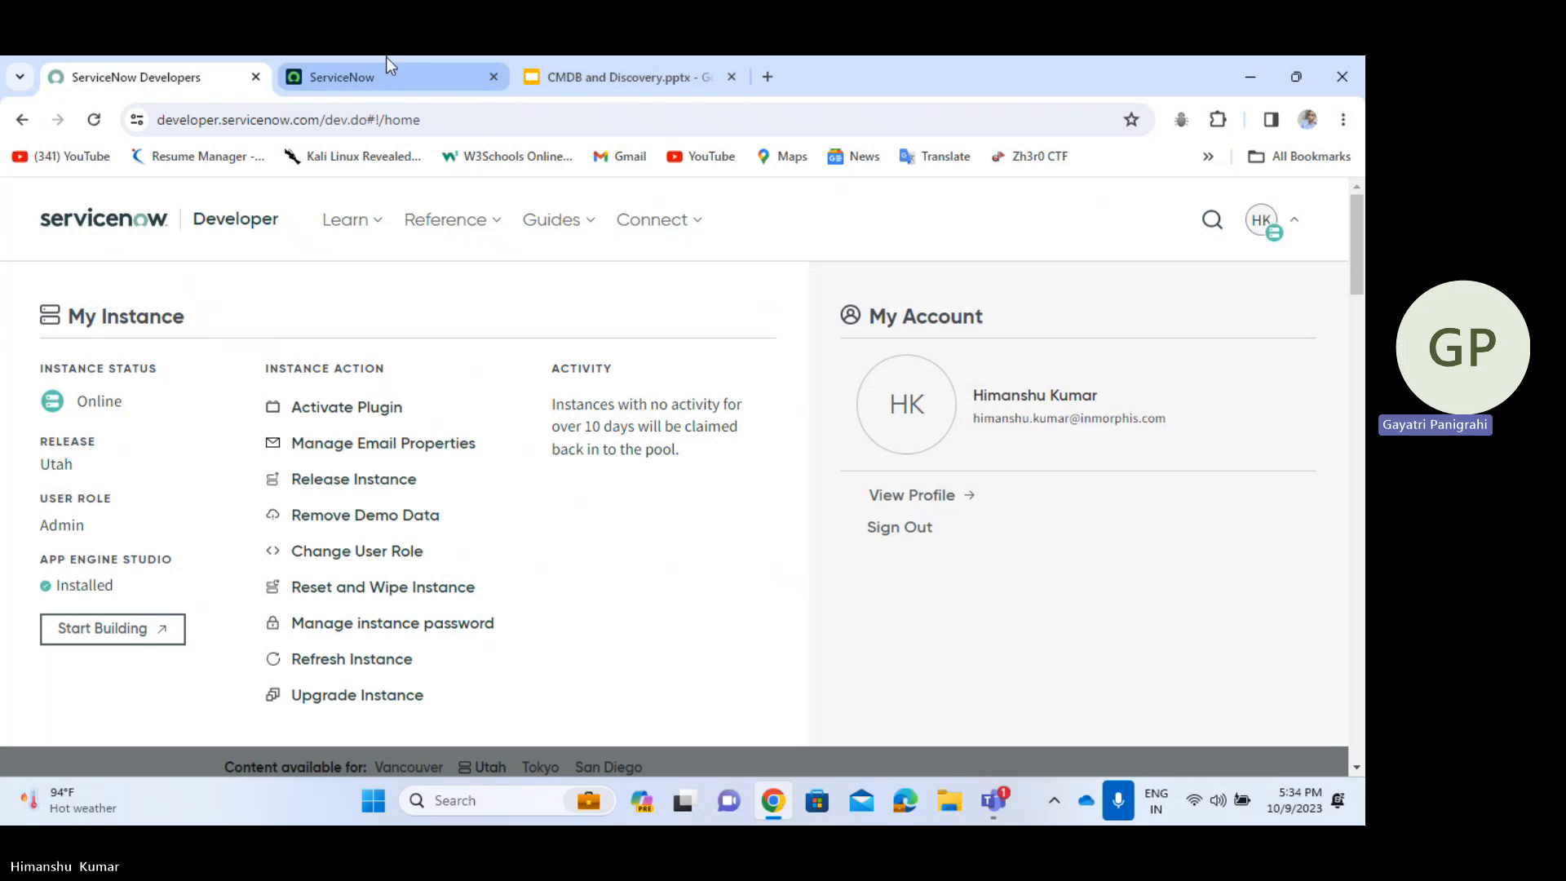
- Return from the developer portal to the ServiceNow instance tab
click(310, 80)
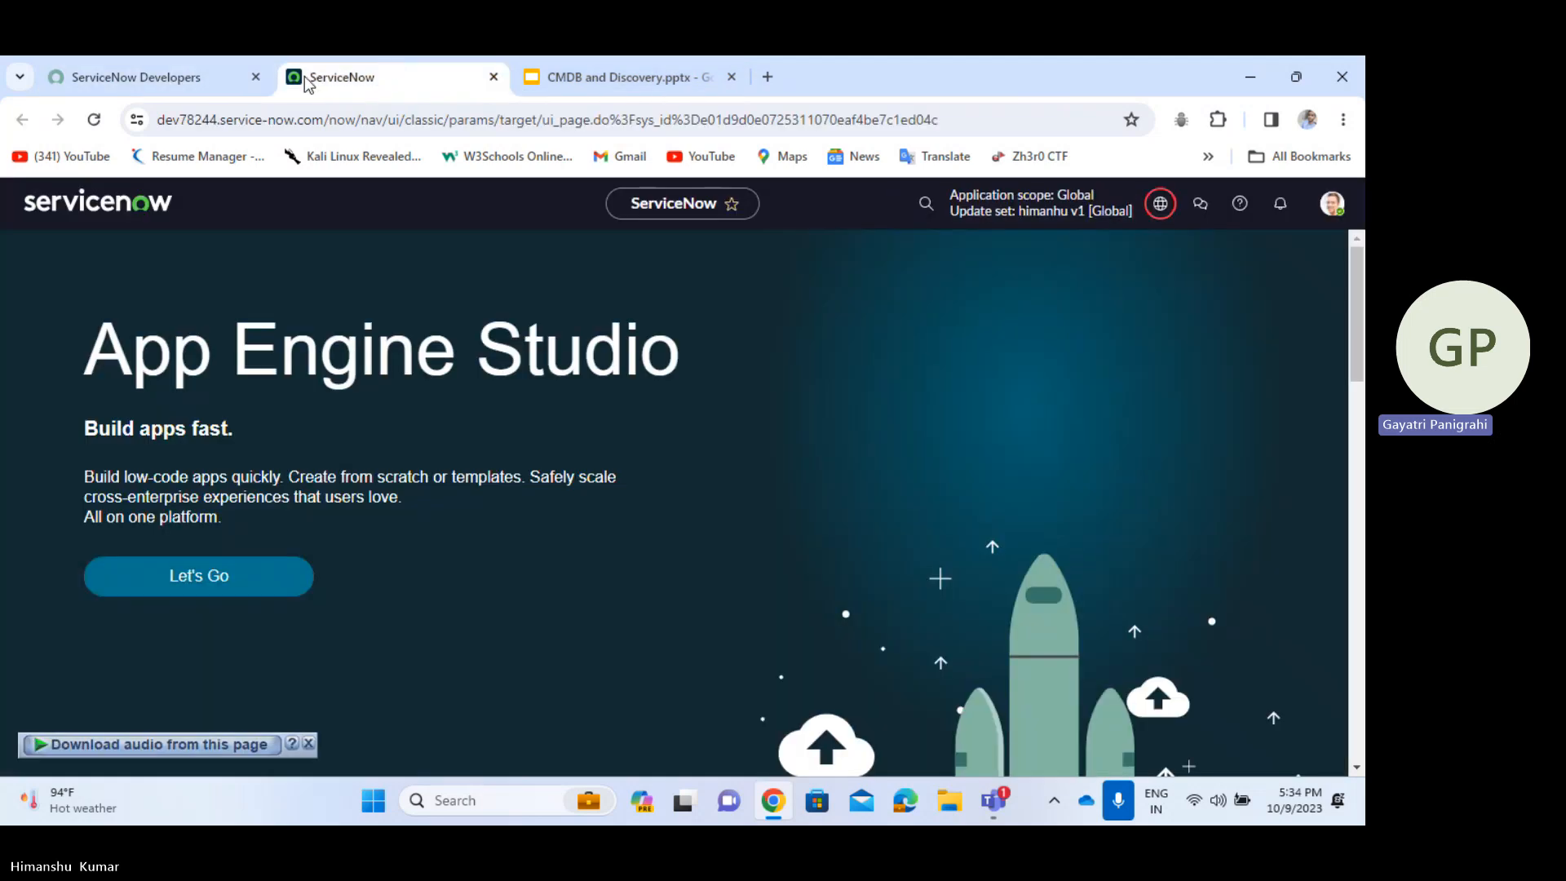
click(214, 62)
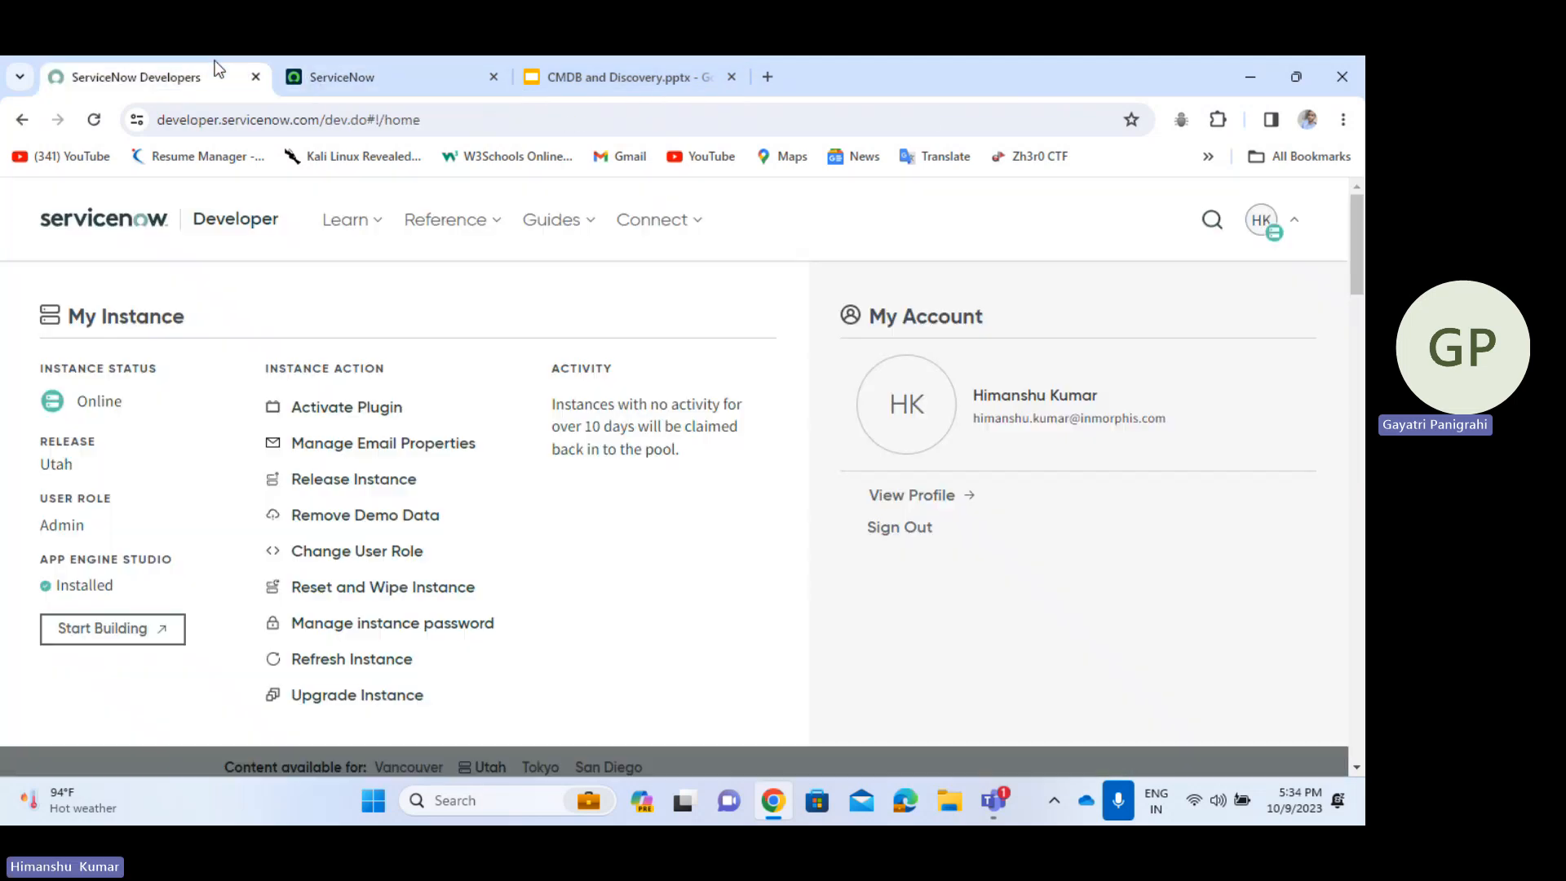
click(375, 85)
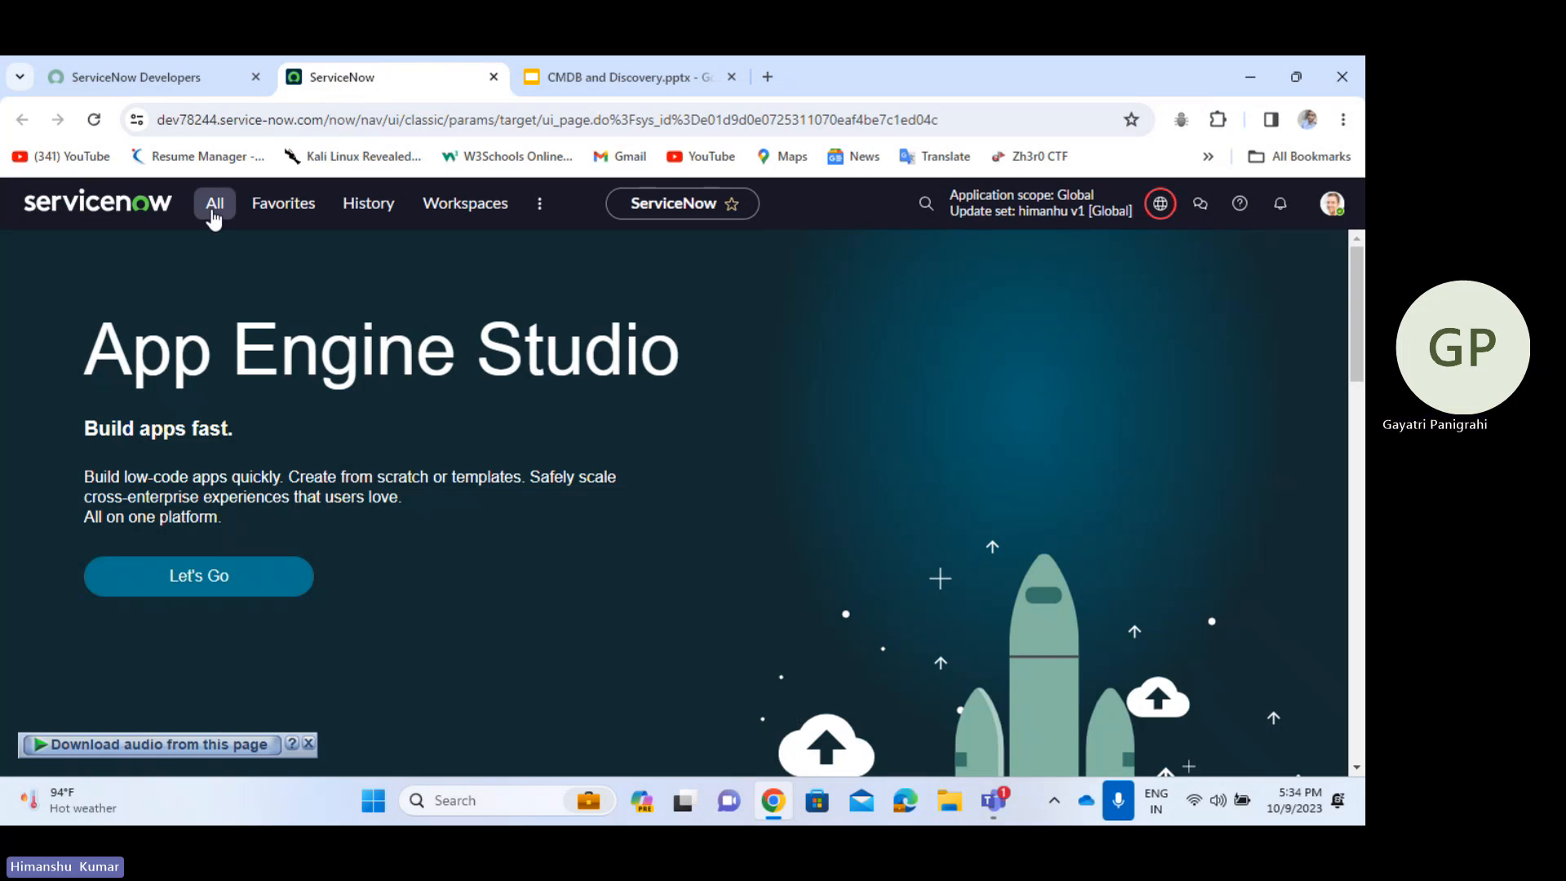
- Filter the navigator for 'discovery', open Discovery > Dashboard, then minimize the browser
click(214, 217)
text(dis)
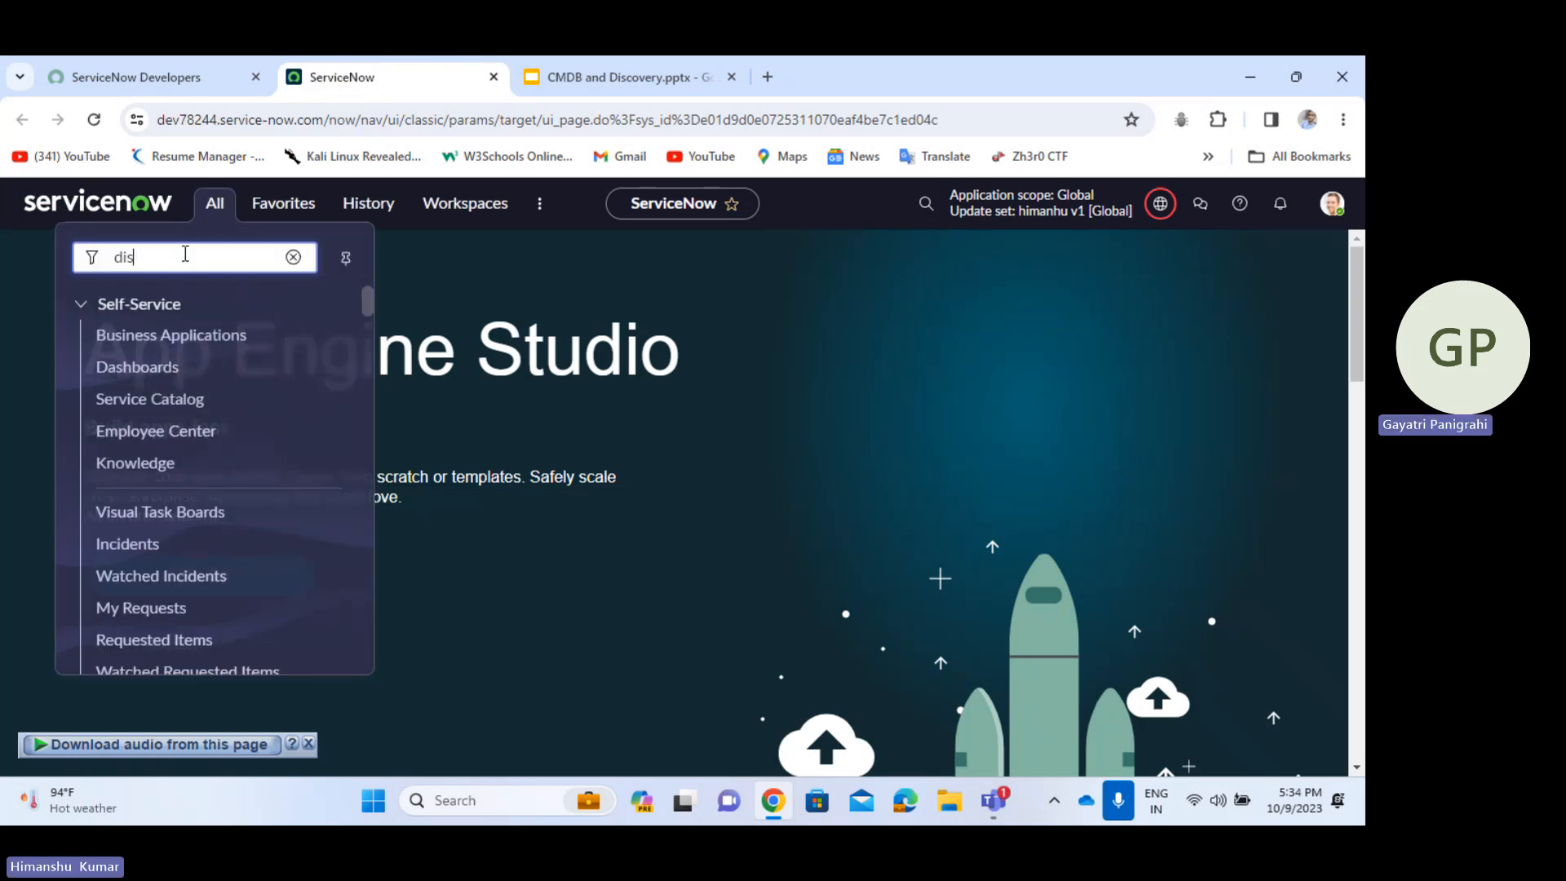
text(covery)
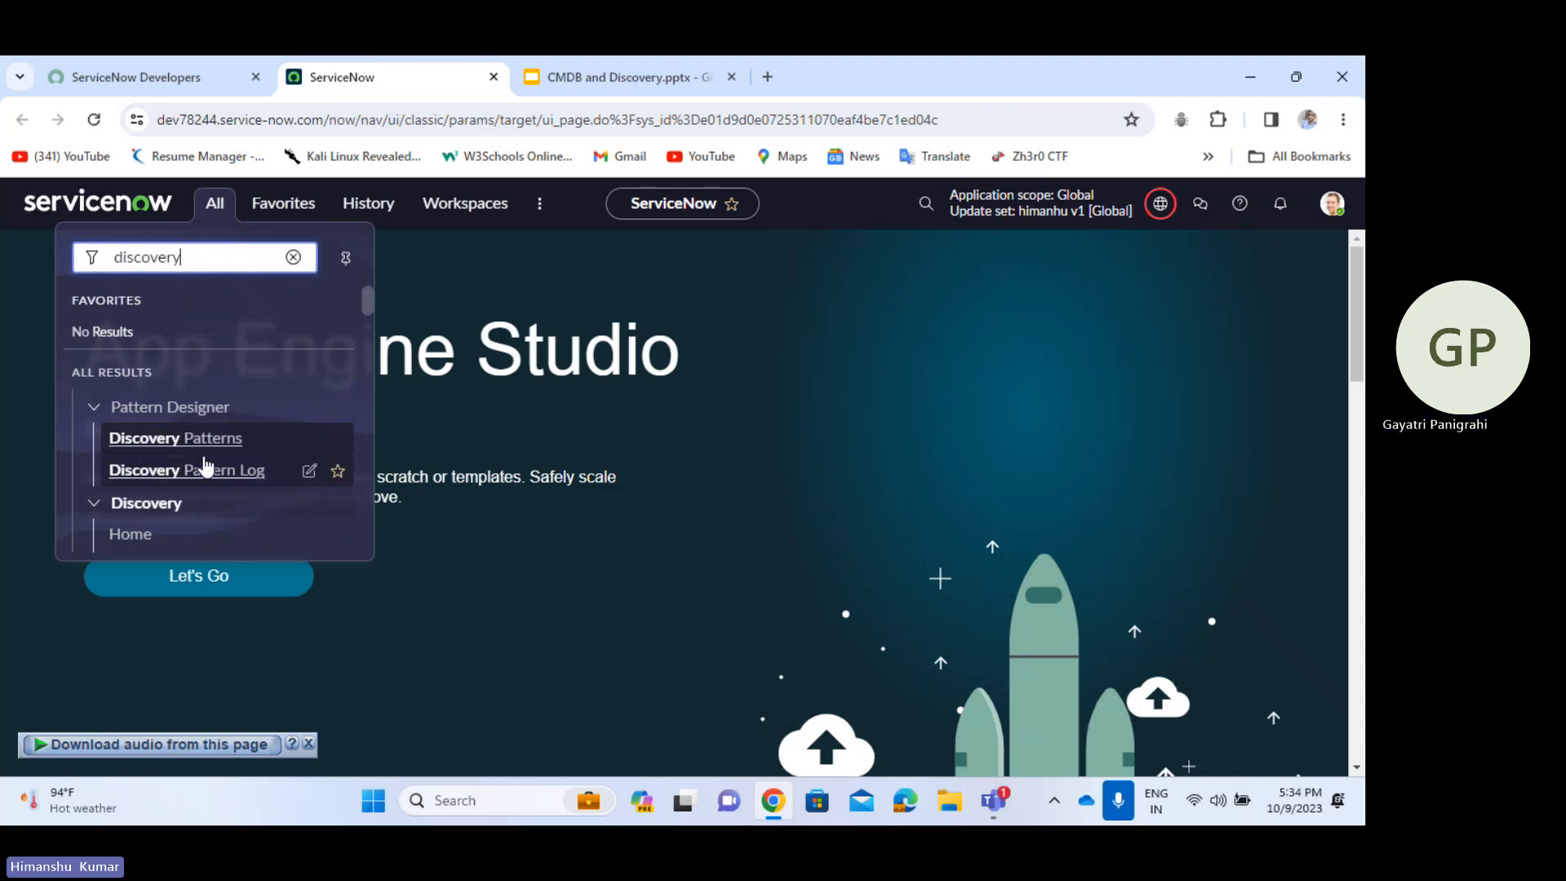
scroll(204, 441, down, 1)
scroll(204, 441, down, 1)
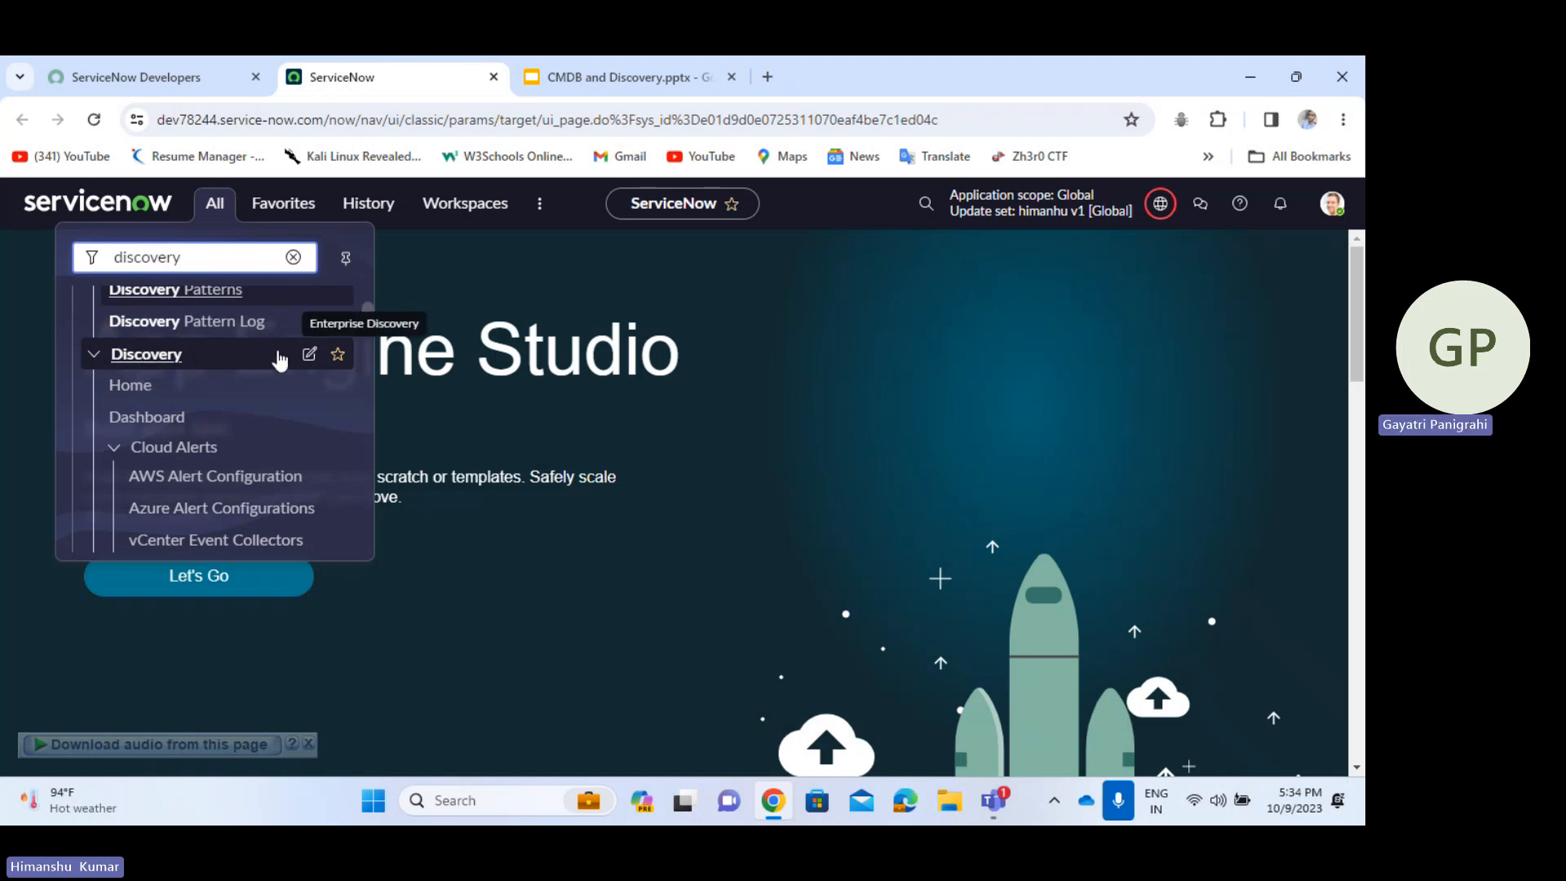
scroll(242, 414, down, 1)
scroll(242, 413, down, 4)
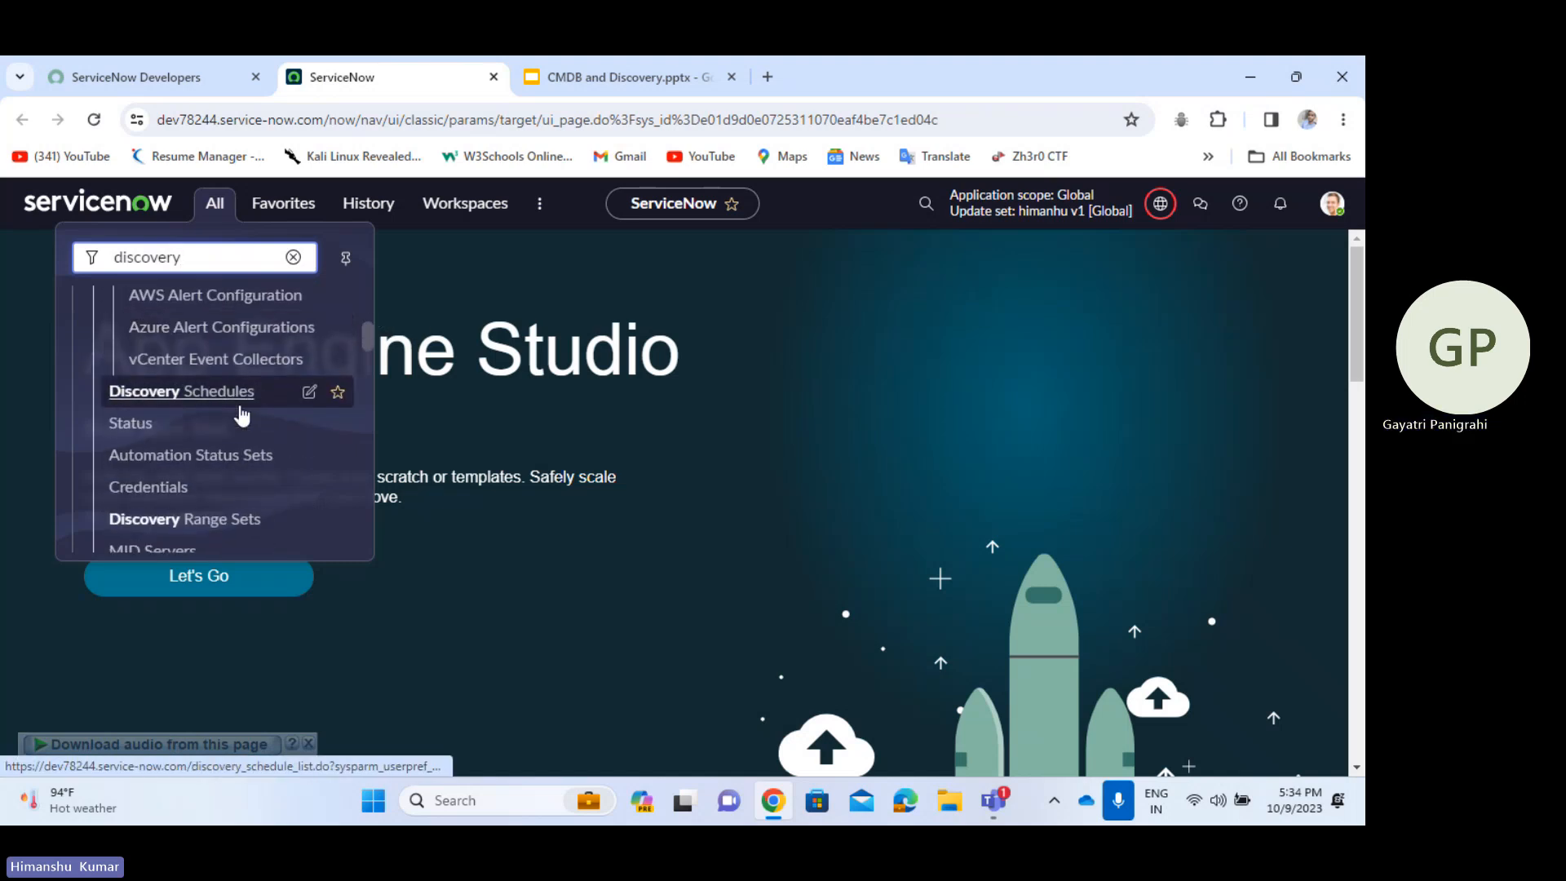
scroll(242, 414, down, 5)
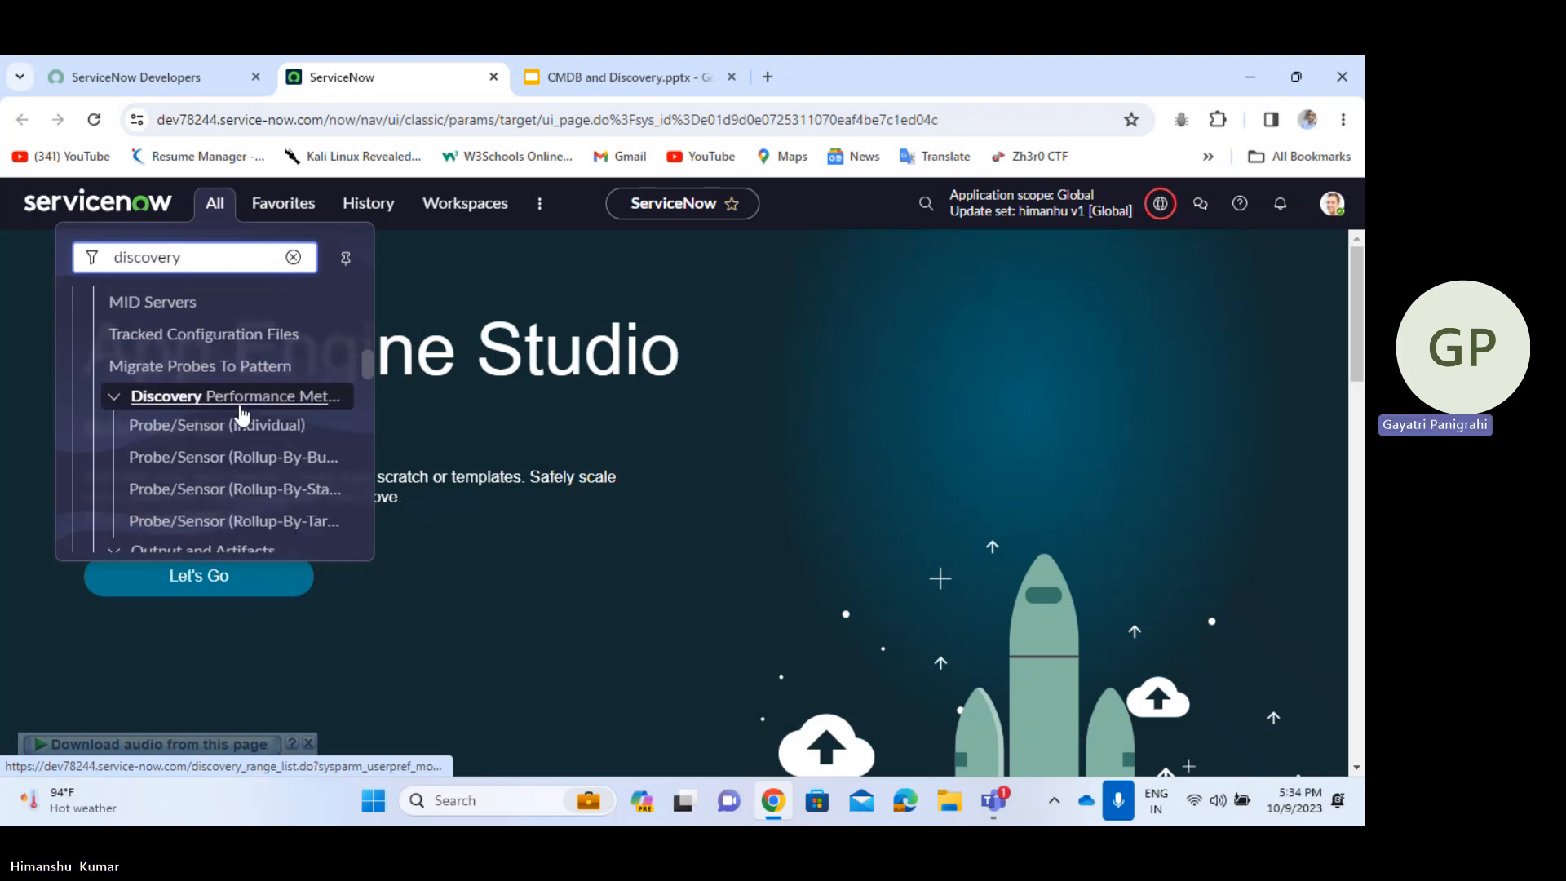
scroll(242, 414, up, 10)
scroll(238, 413, down, 2)
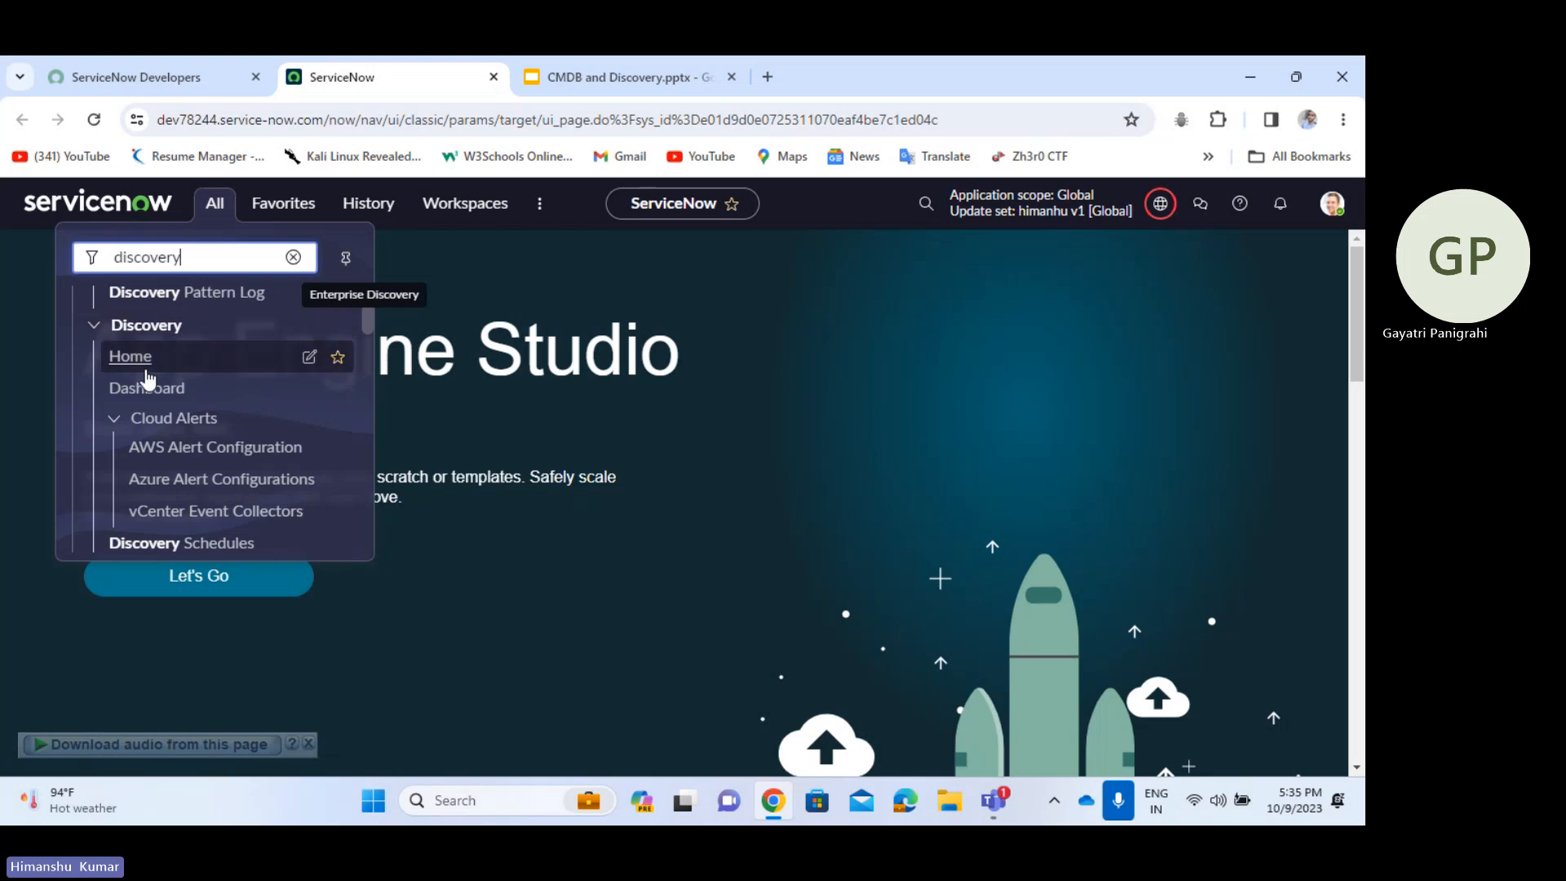
click(134, 388)
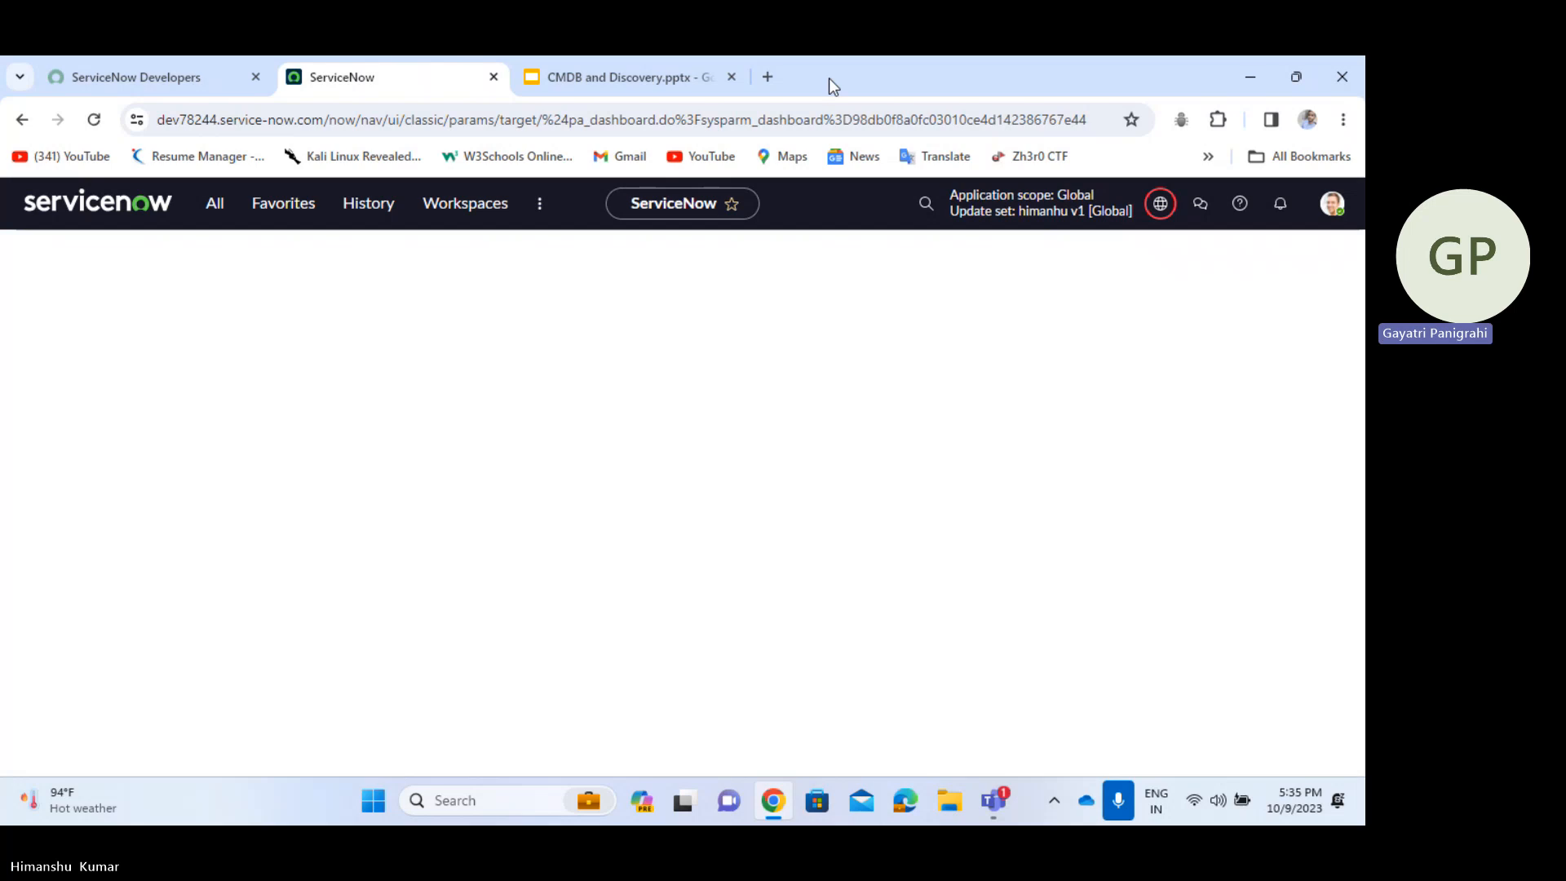
click(1242, 65)
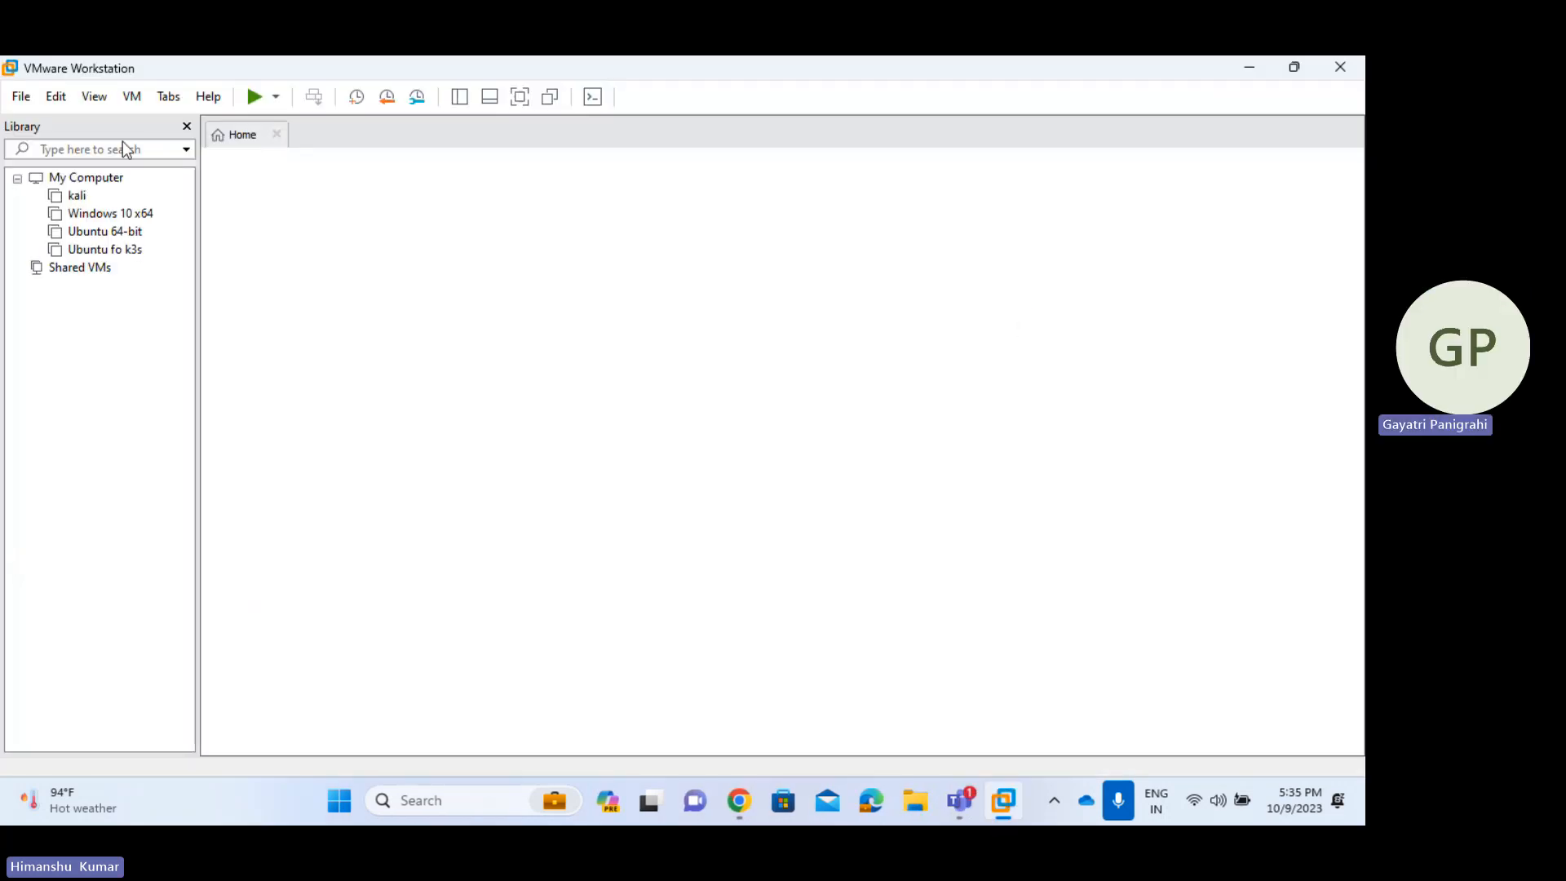
- Power on the Ubuntu 64-bit VM in VMware and return to the ServiceNow browser
click(109, 233)
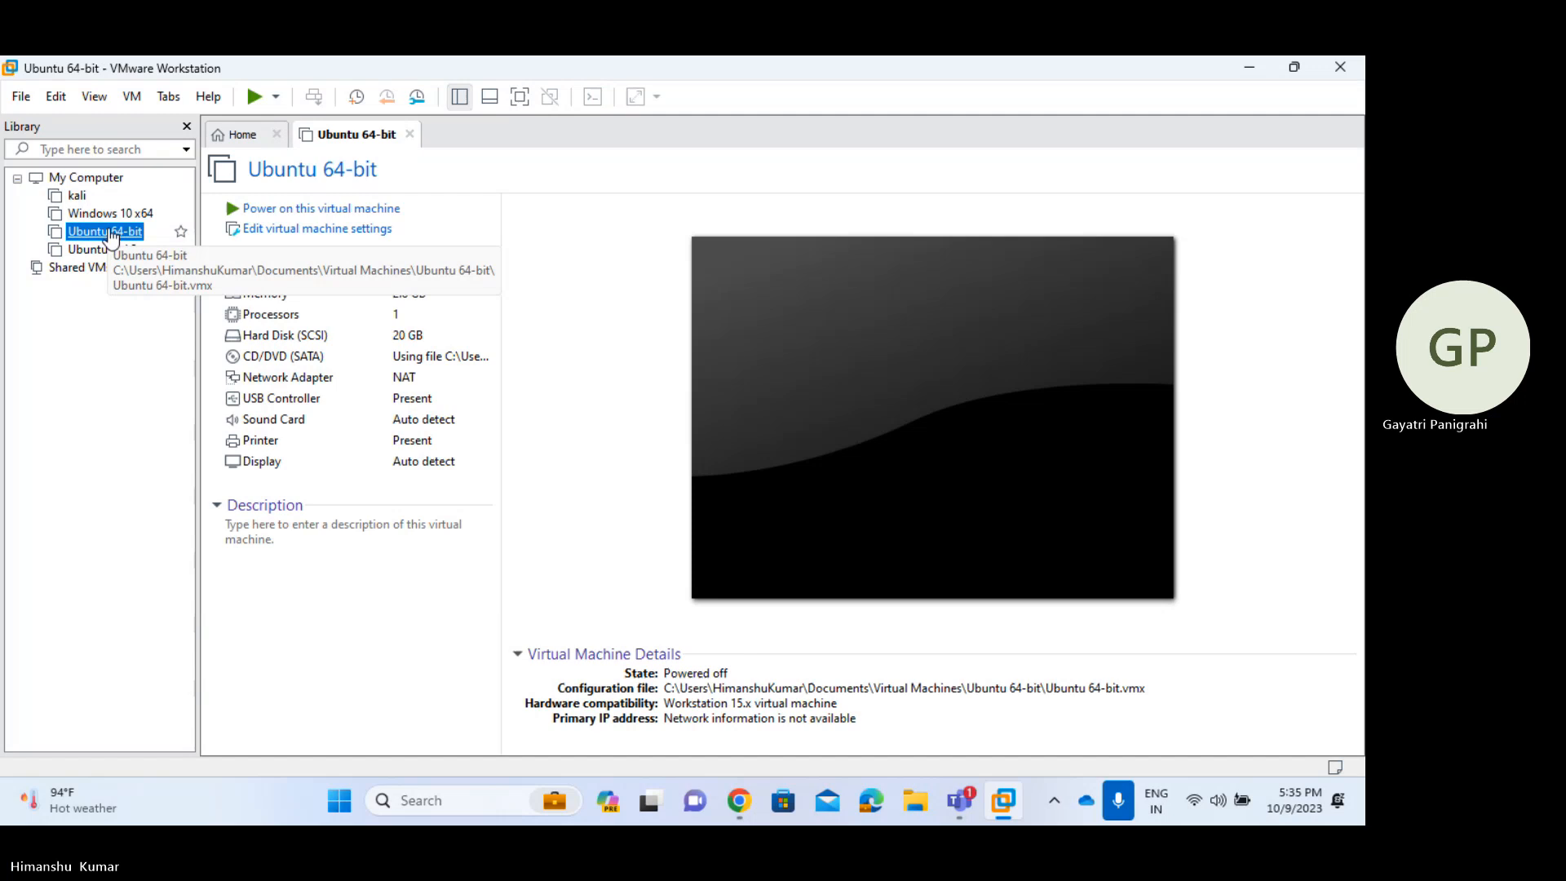
click(353, 209)
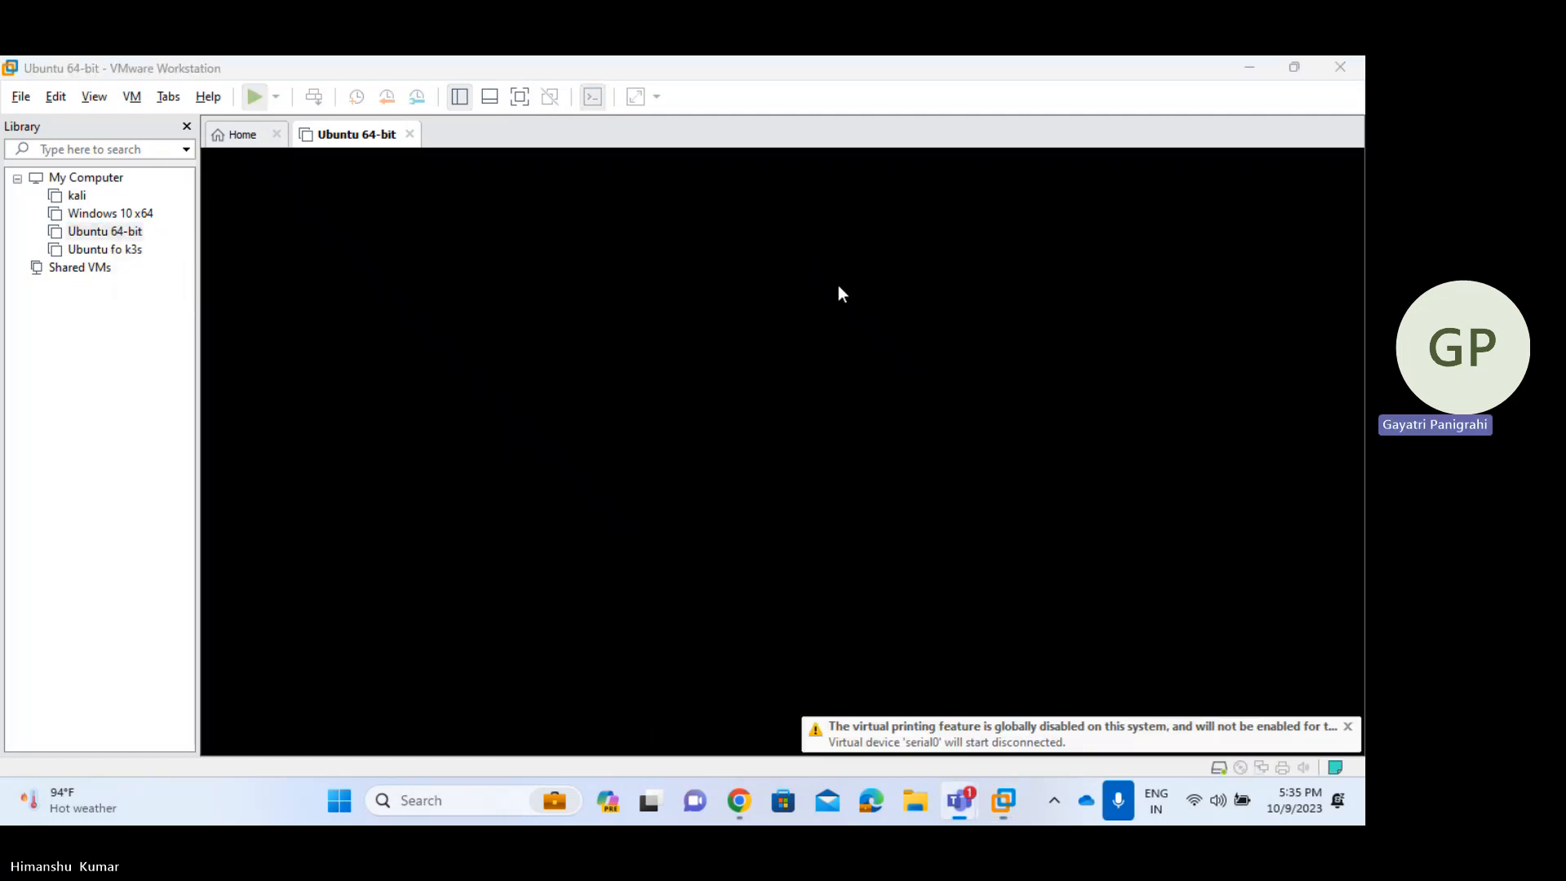
key(alt+Tab)
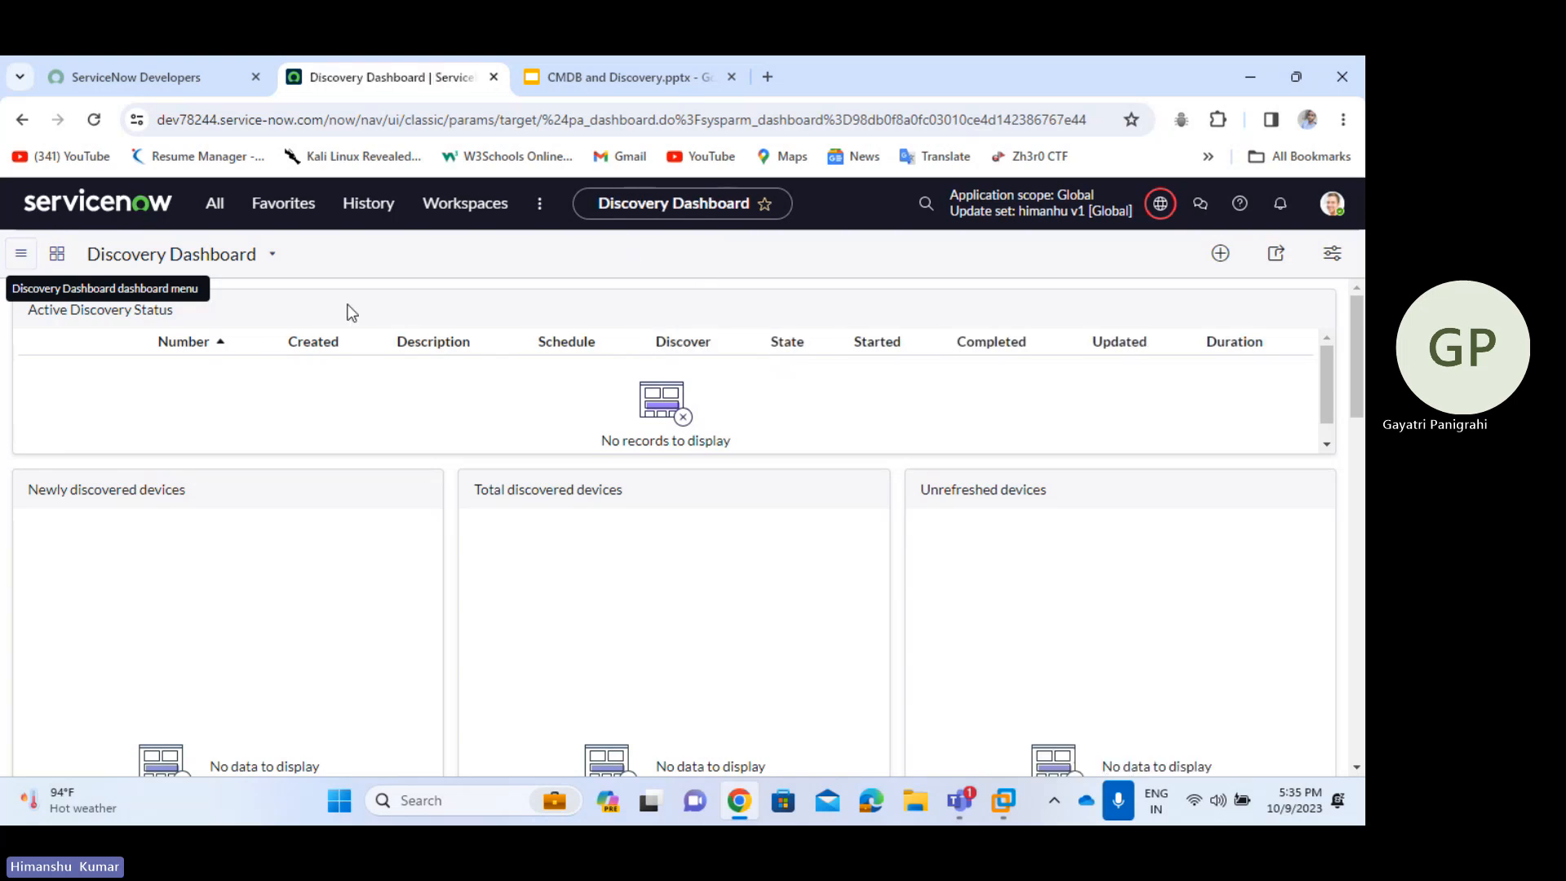
drag(24, 315, 225, 312)
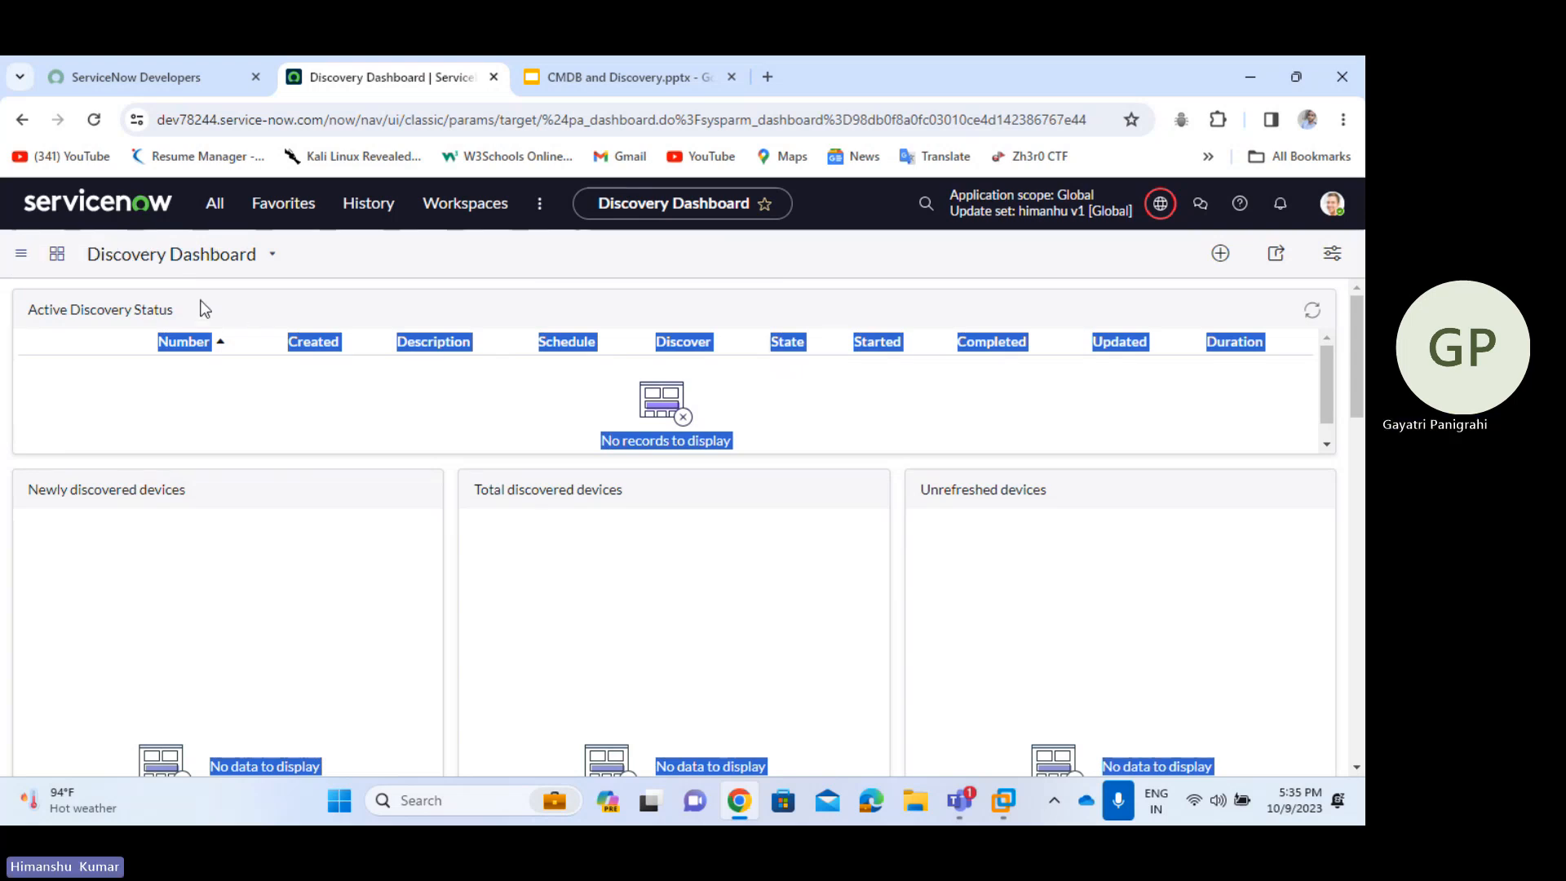
click(414, 421)
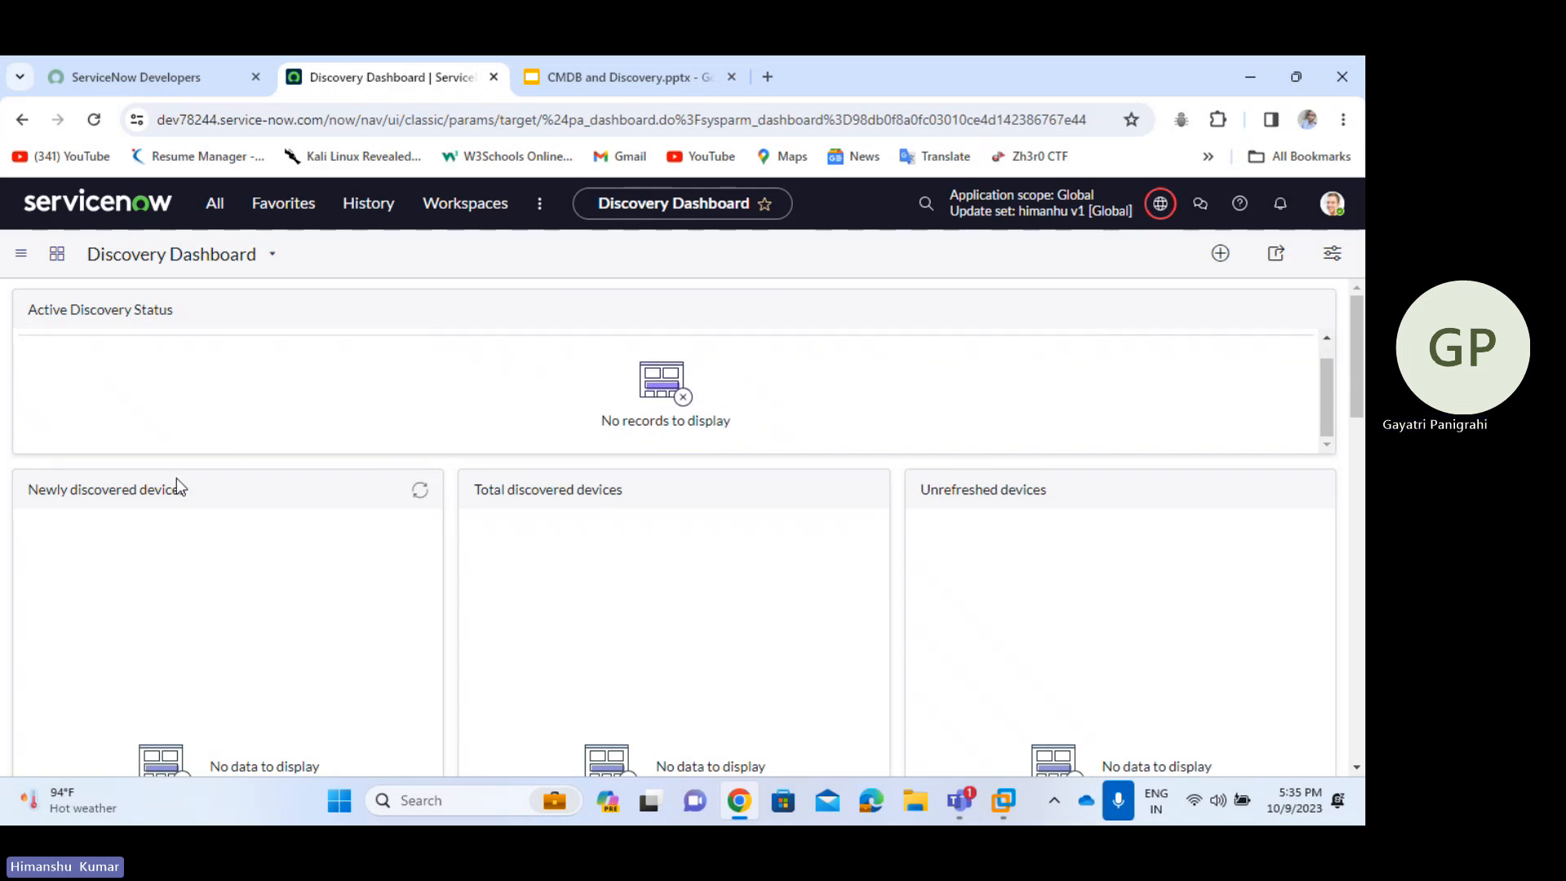
scroll(179, 644, down, 4)
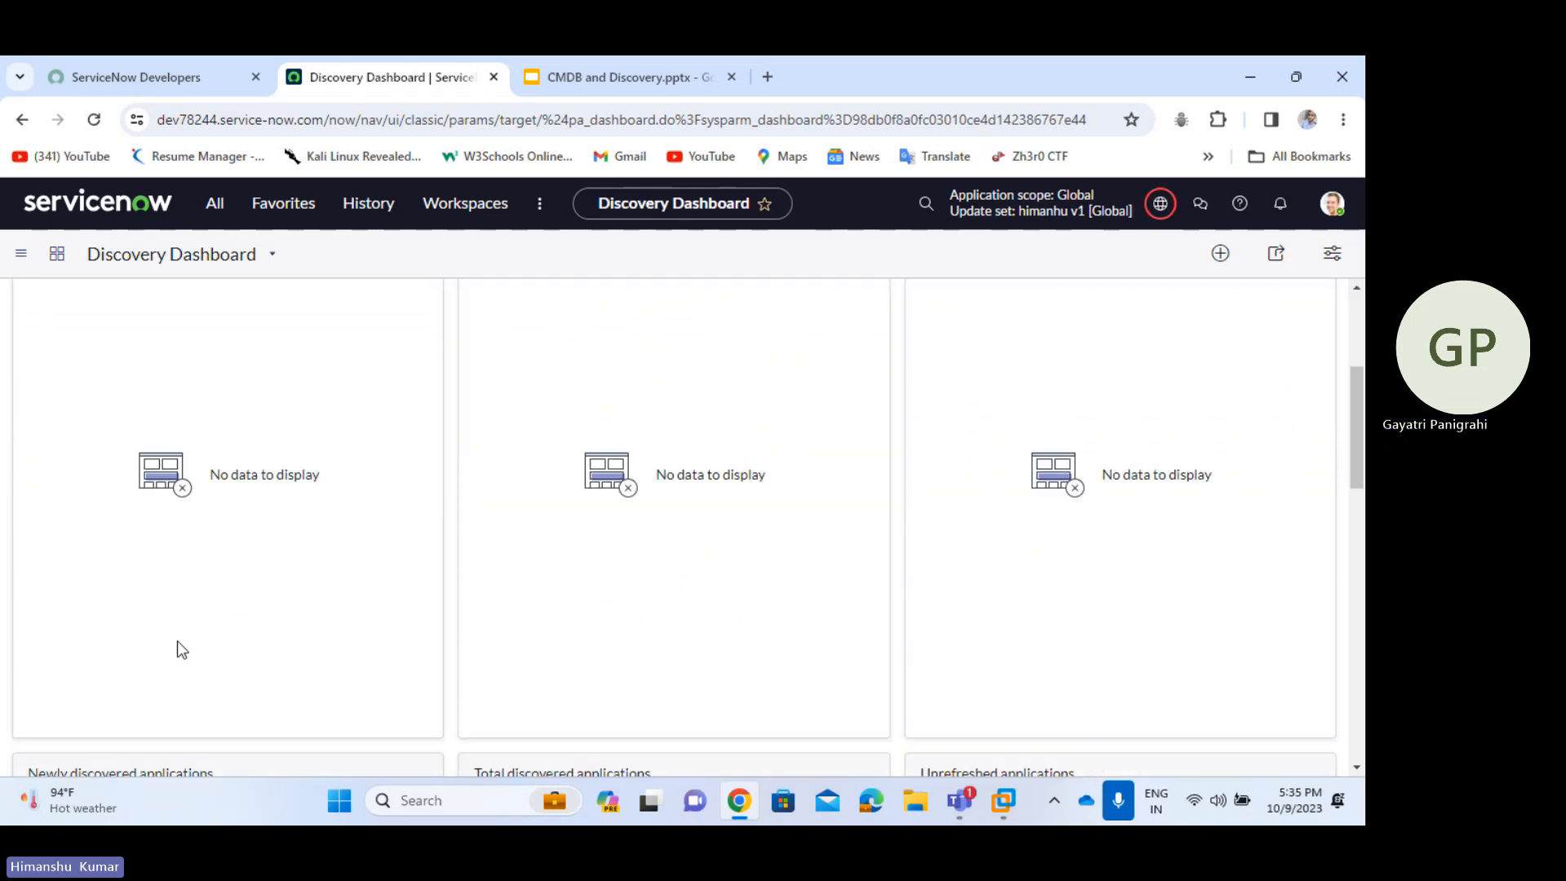
scroll(178, 640, down, 2)
scroll(178, 639, up, 4)
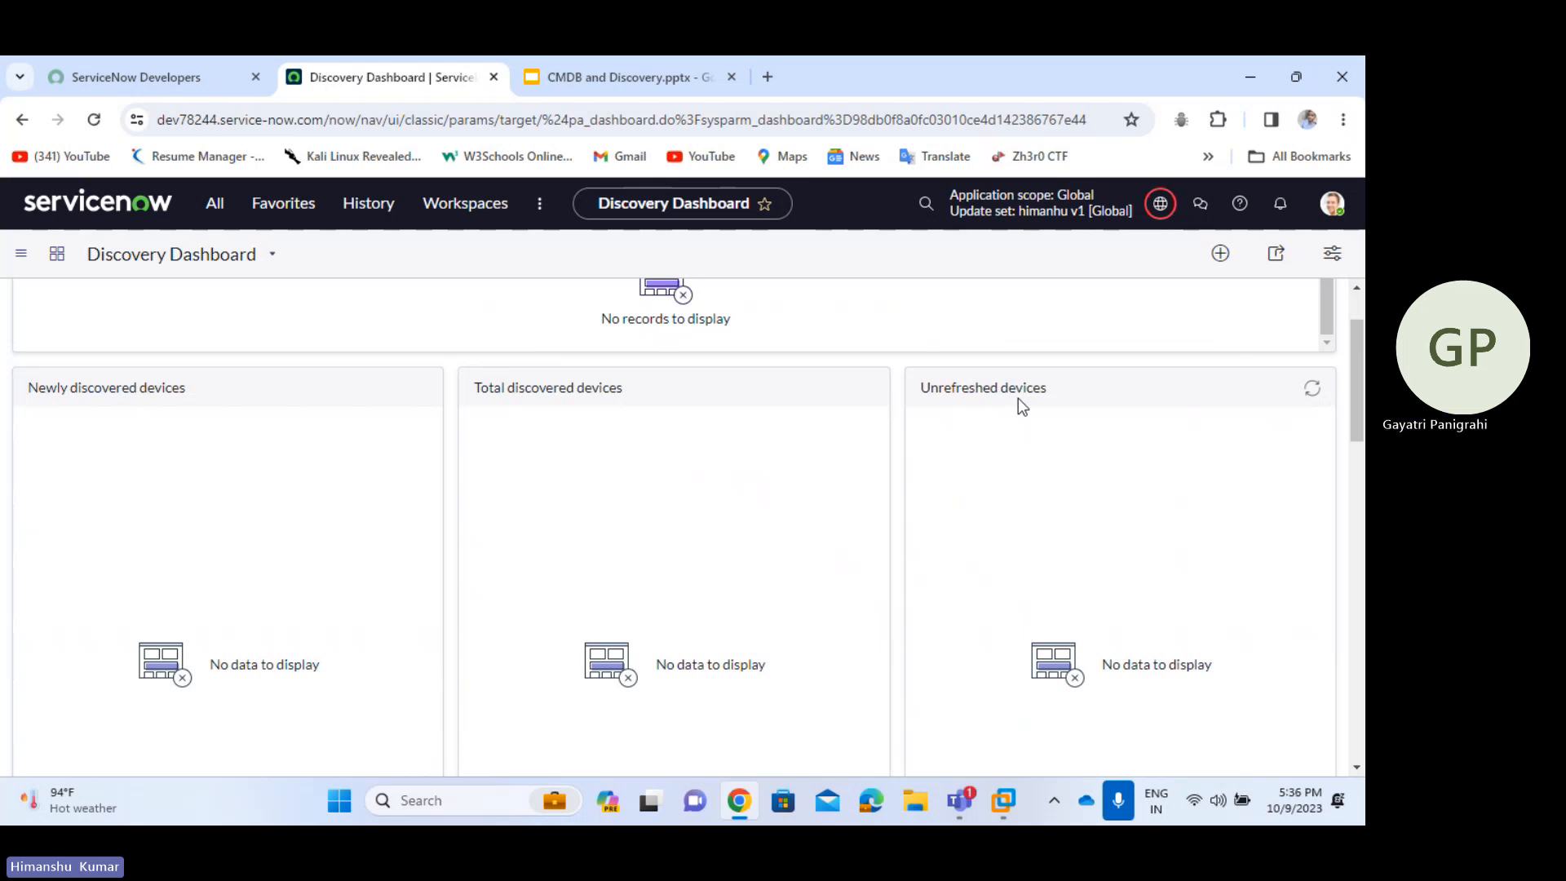
scroll(1019, 400, down, 5)
scroll(1018, 400, down, 2)
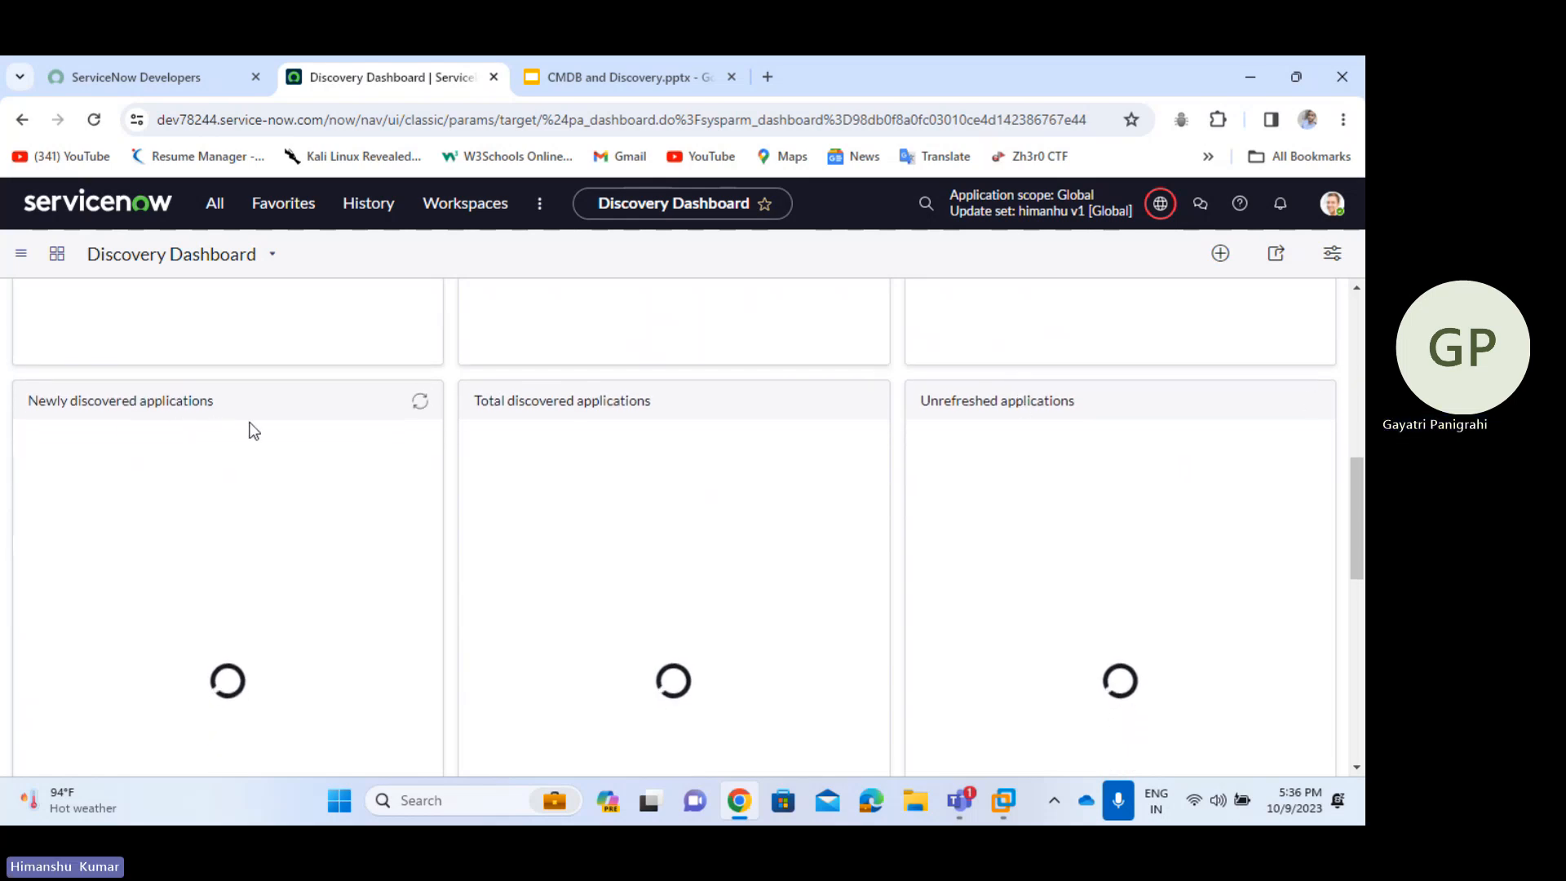
scroll(254, 431, down, 2)
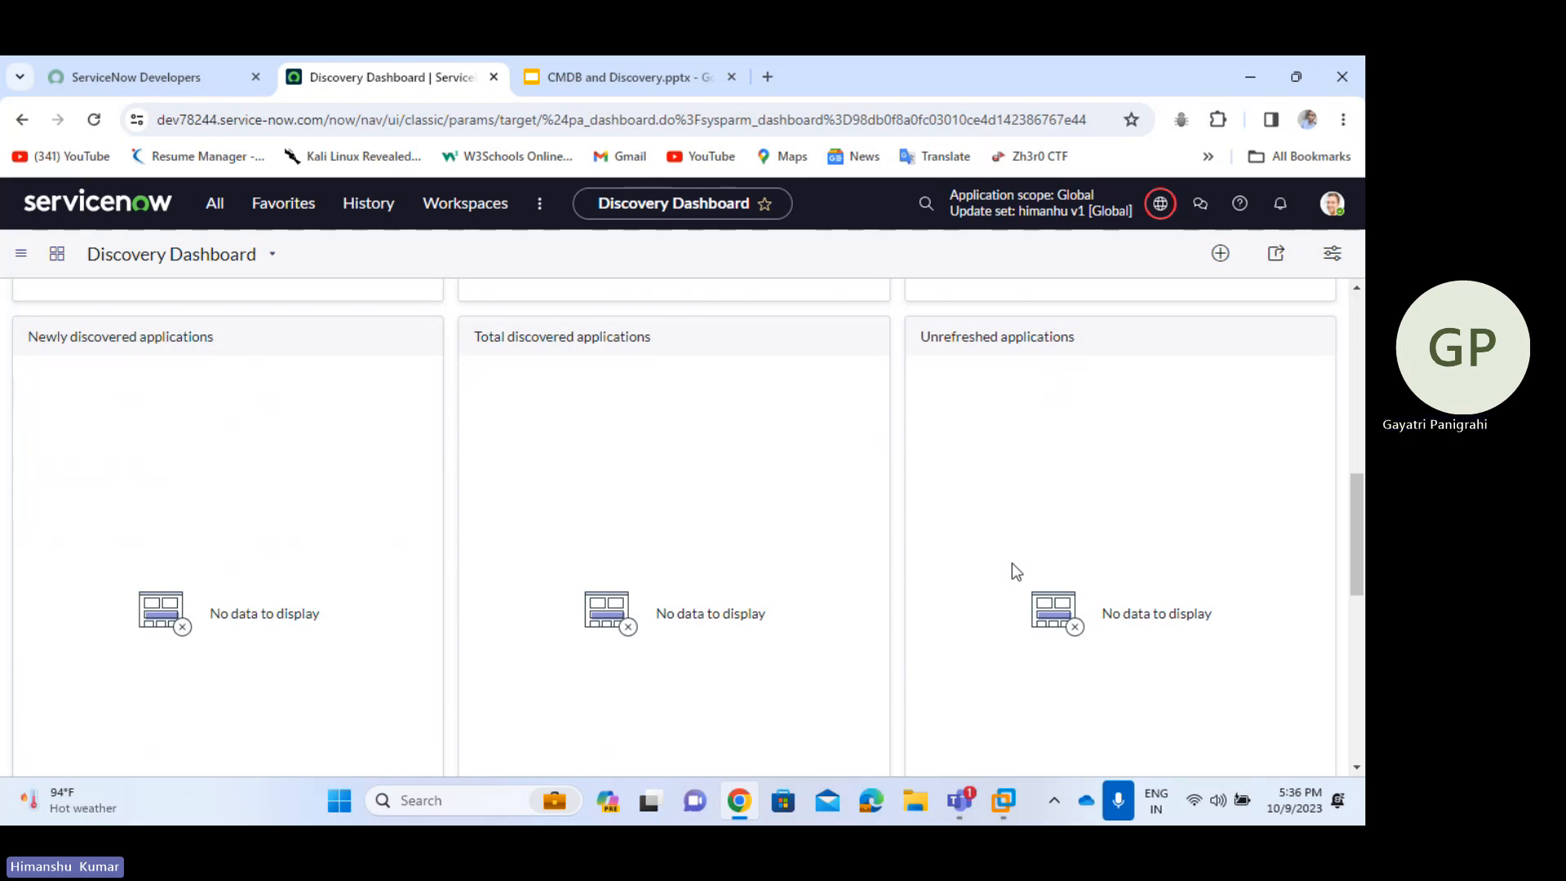
scroll(1016, 571, down, 5)
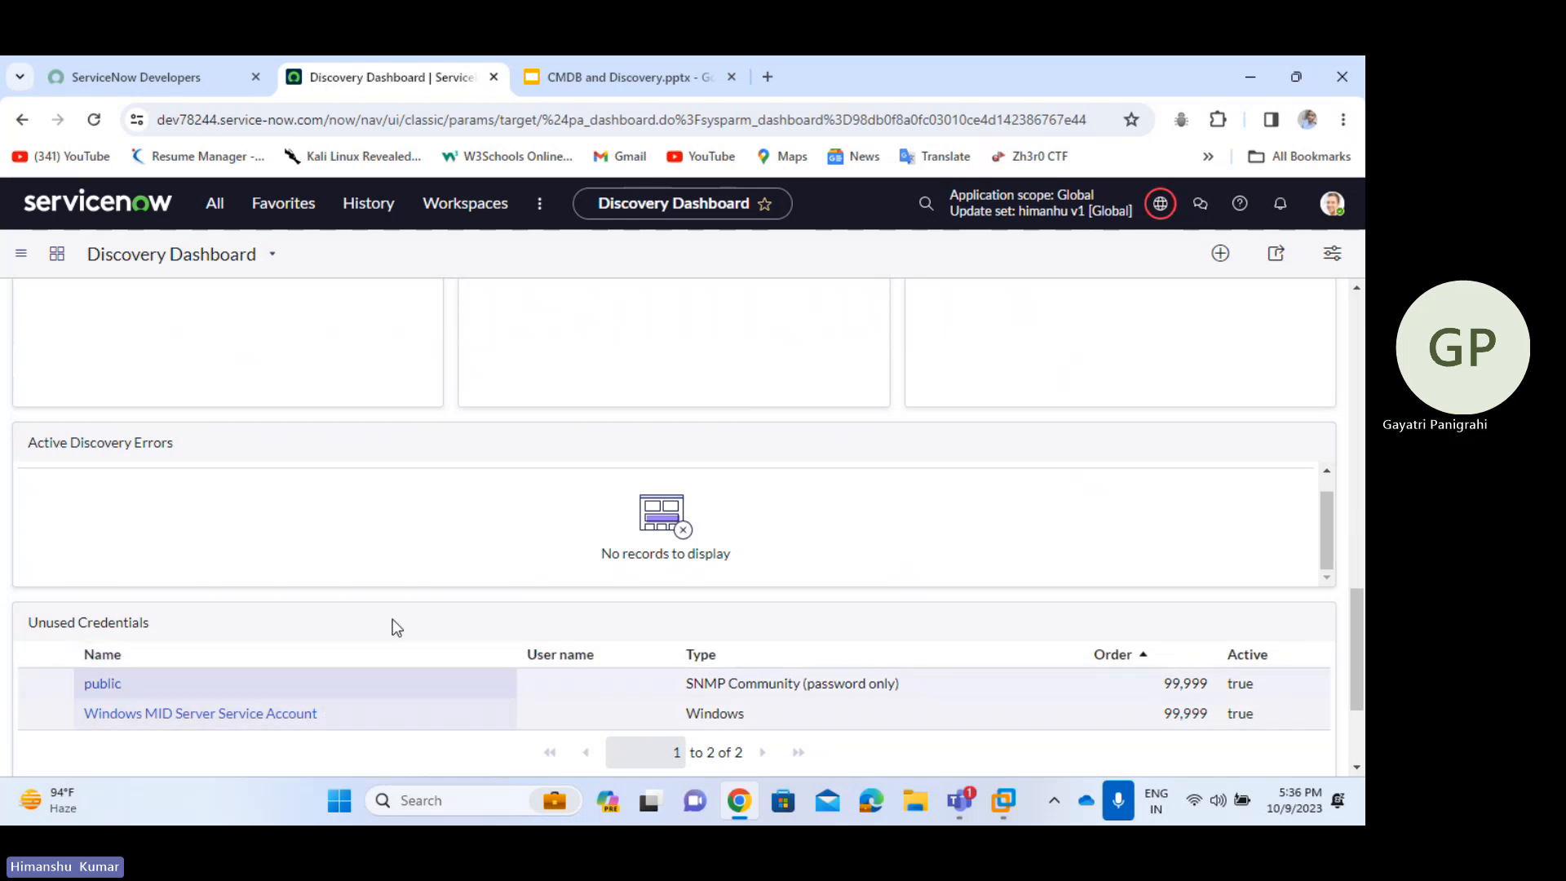
scroll(402, 637, up, 5)
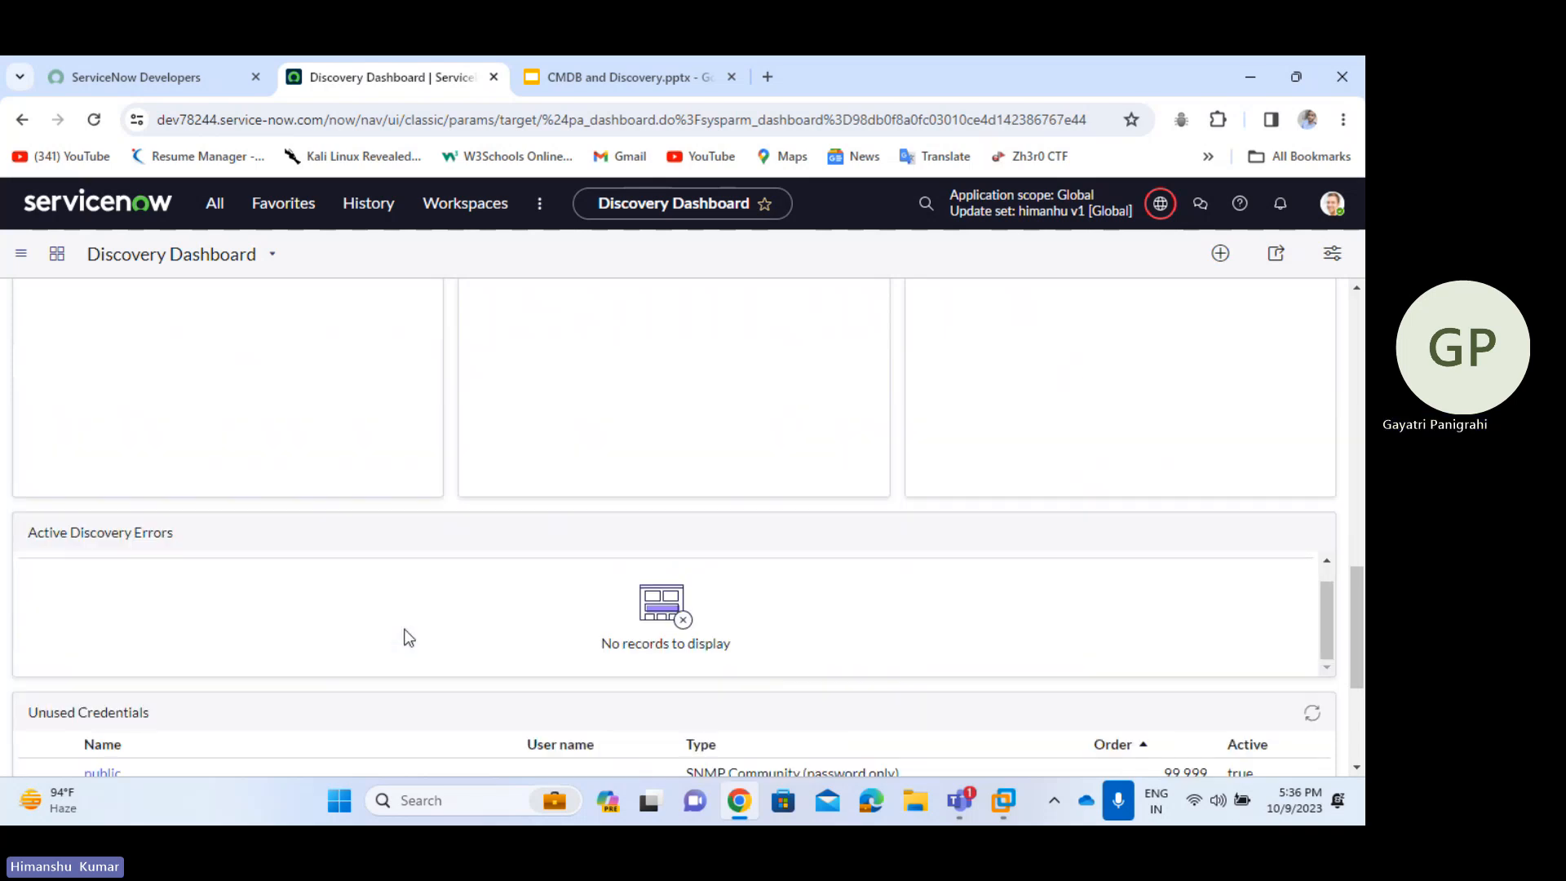
click(212, 200)
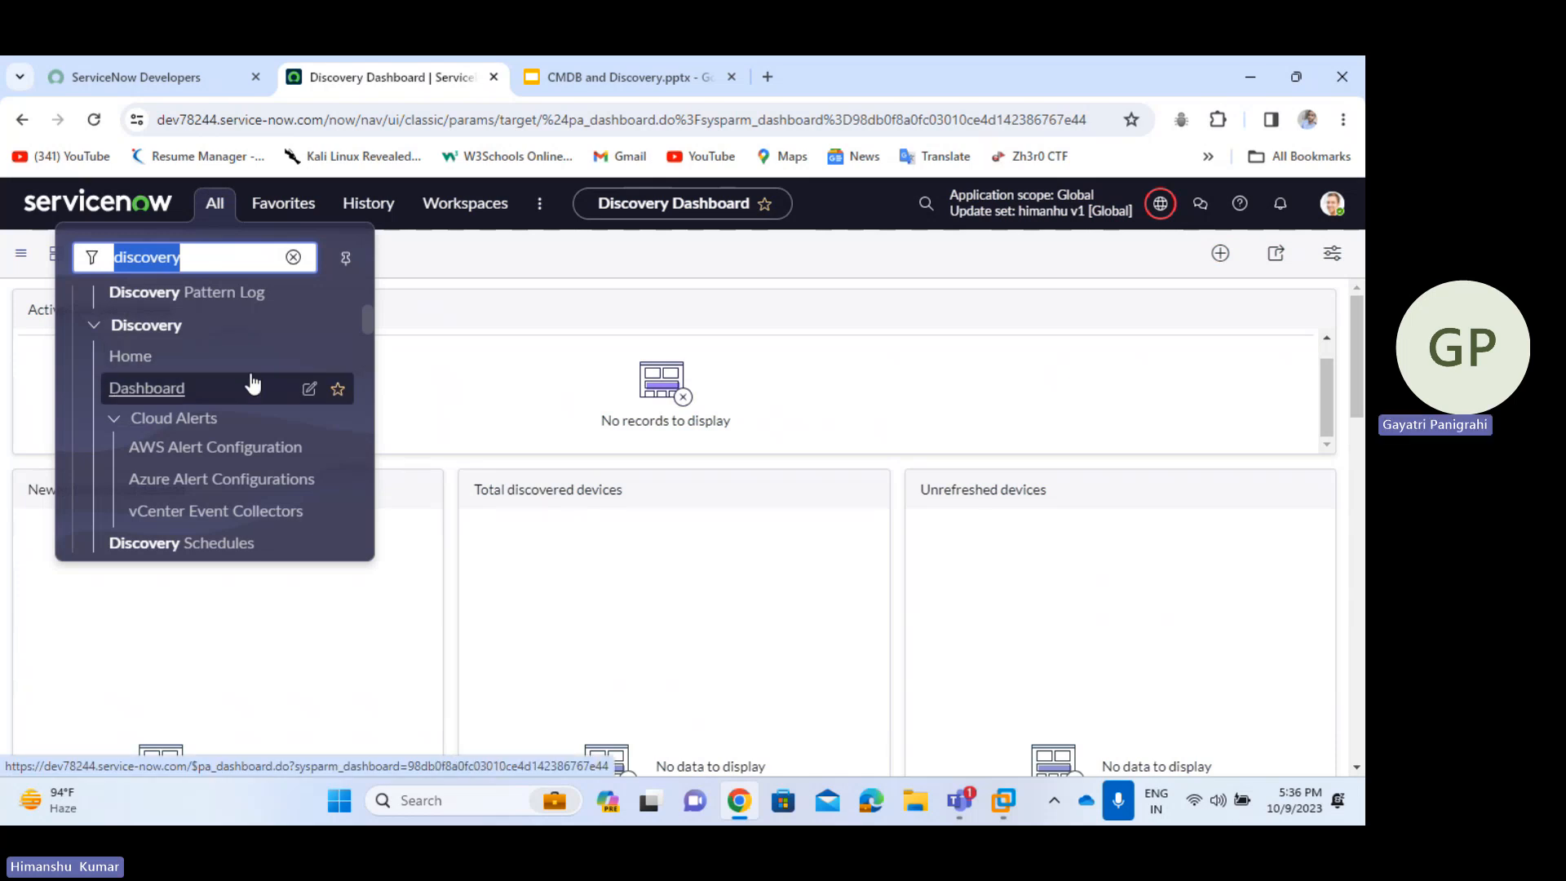
- Add Discovery Schedules to the navigator favourites
scroll(253, 383, down, 2)
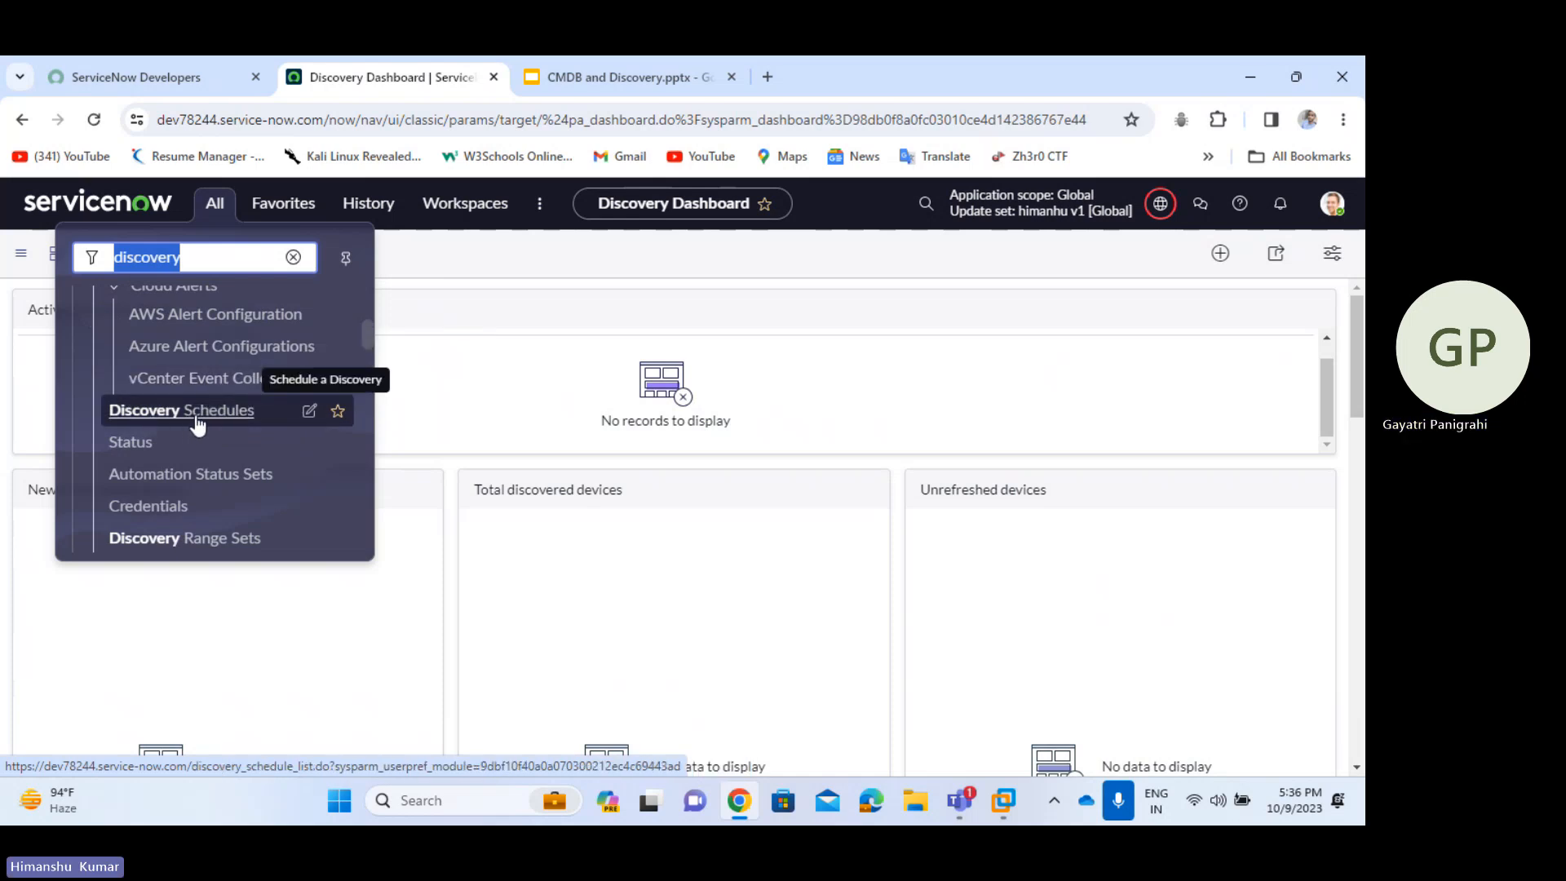
click(340, 416)
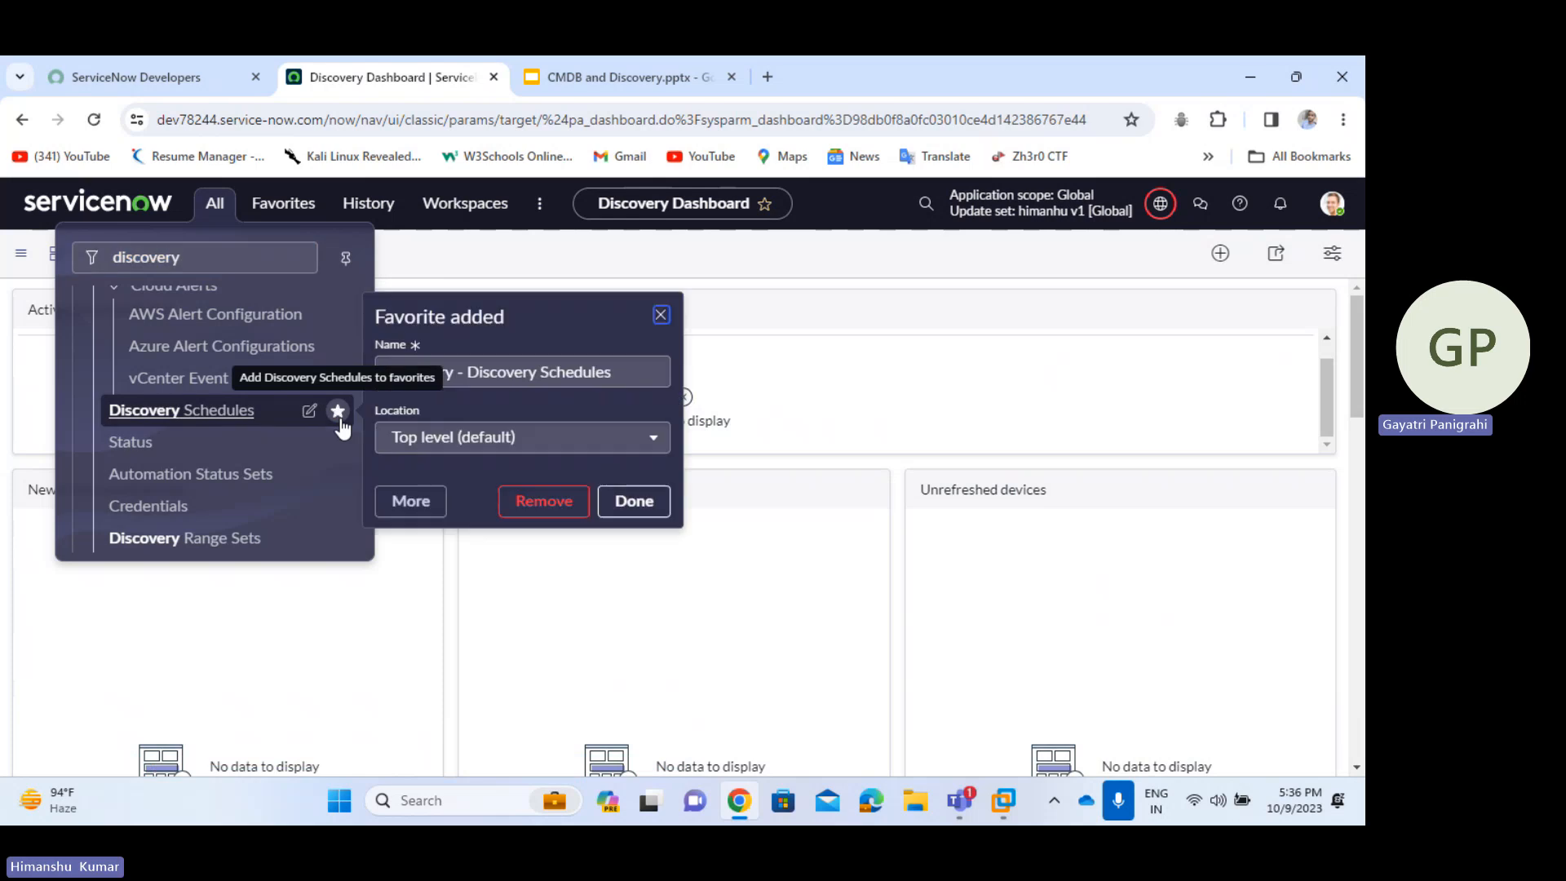
click(634, 501)
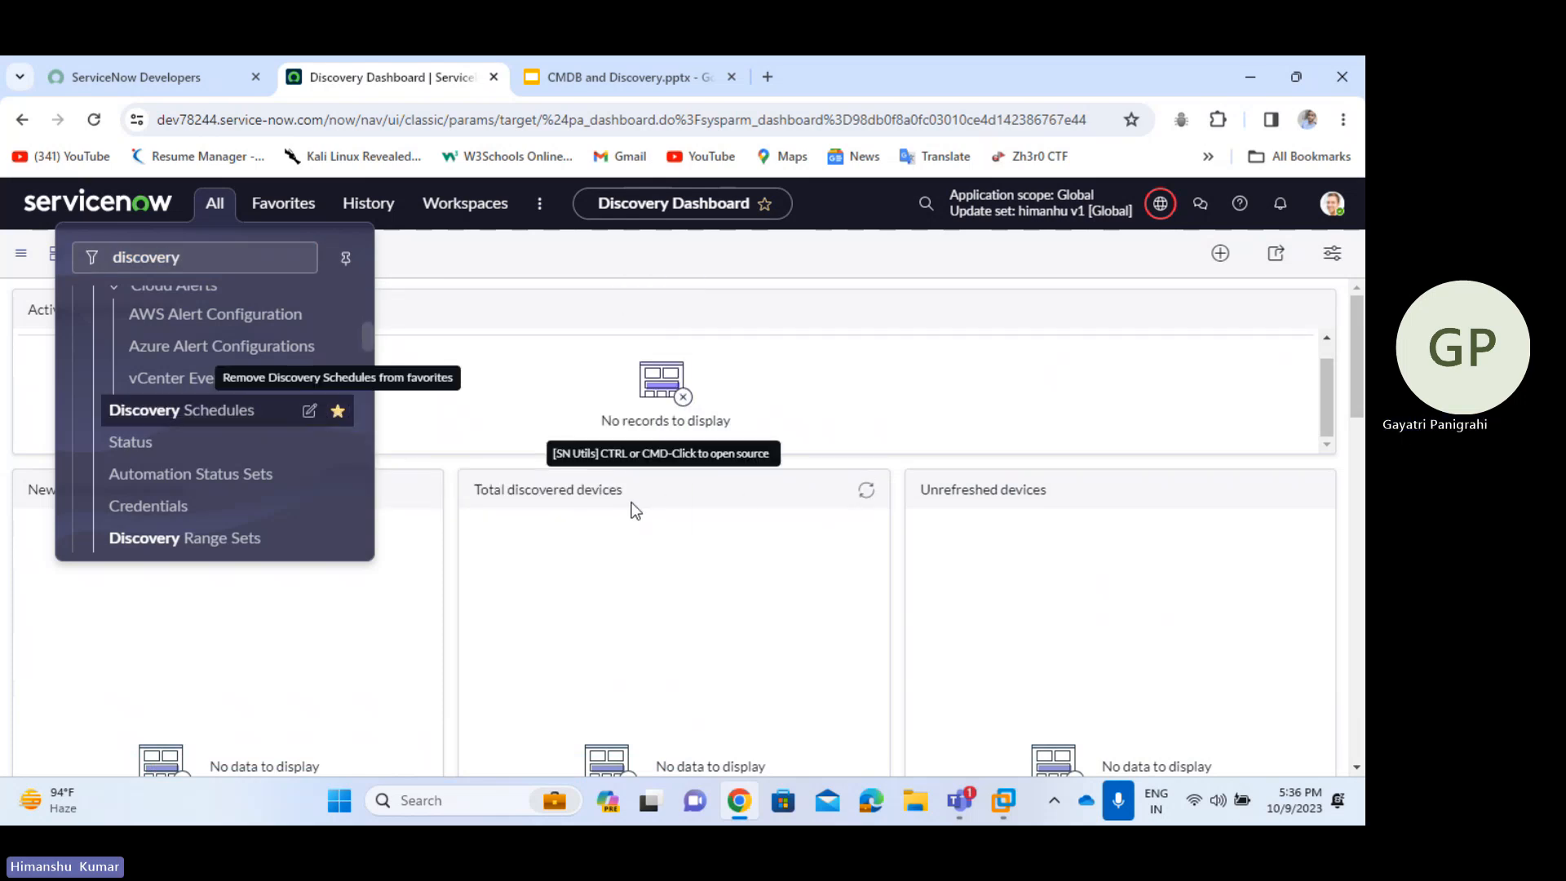
- Open Discovery Schedules and Discovery Status in new tabs and view the Schedules tab
middle_click(210, 415)
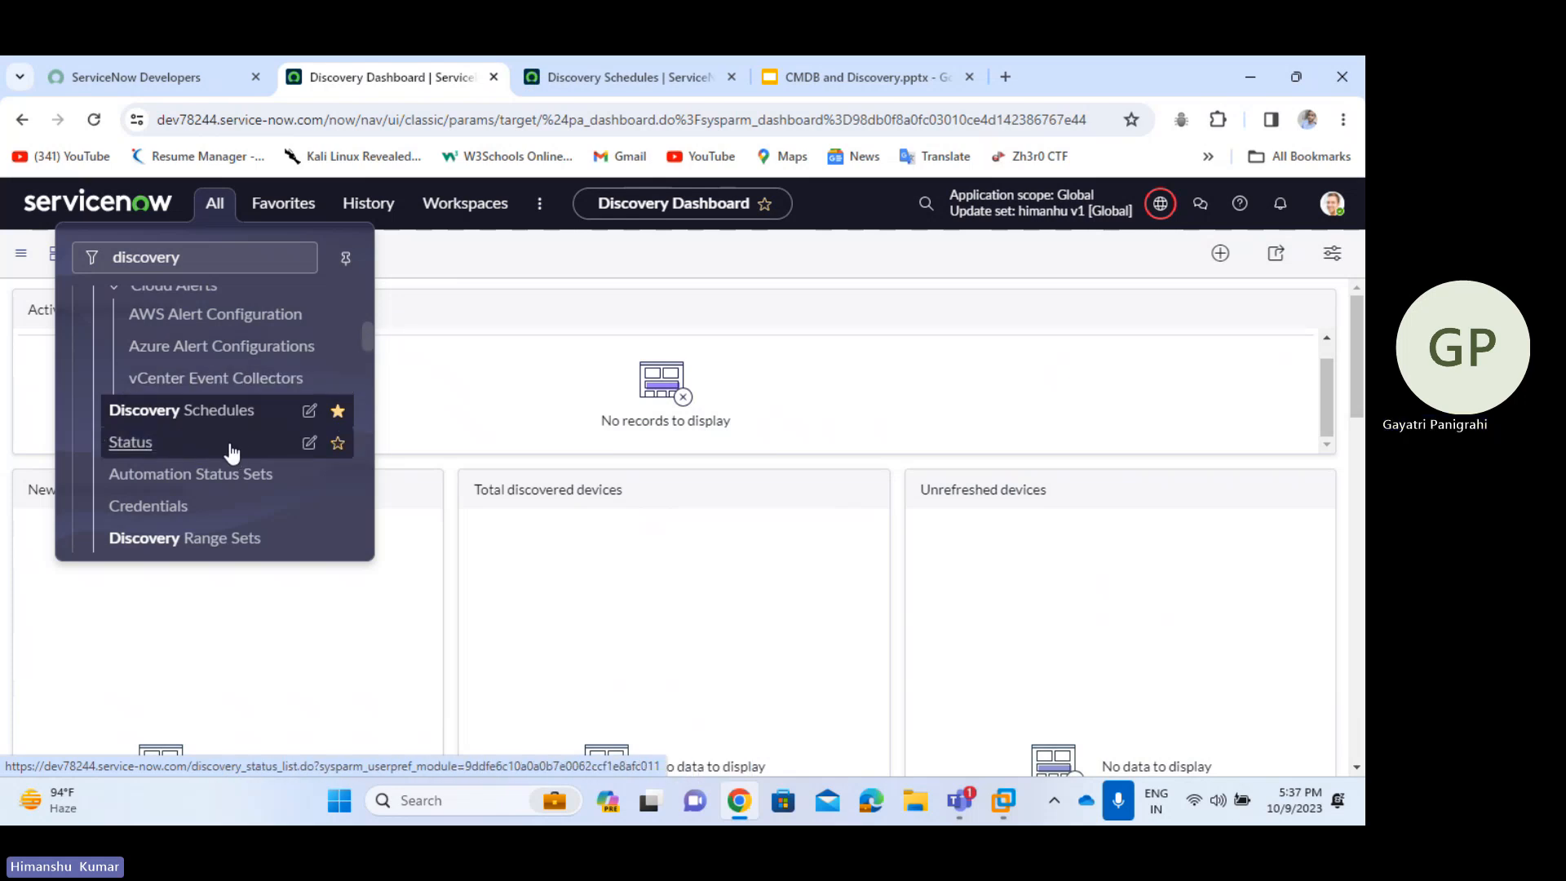
ctrl+click(133, 450)
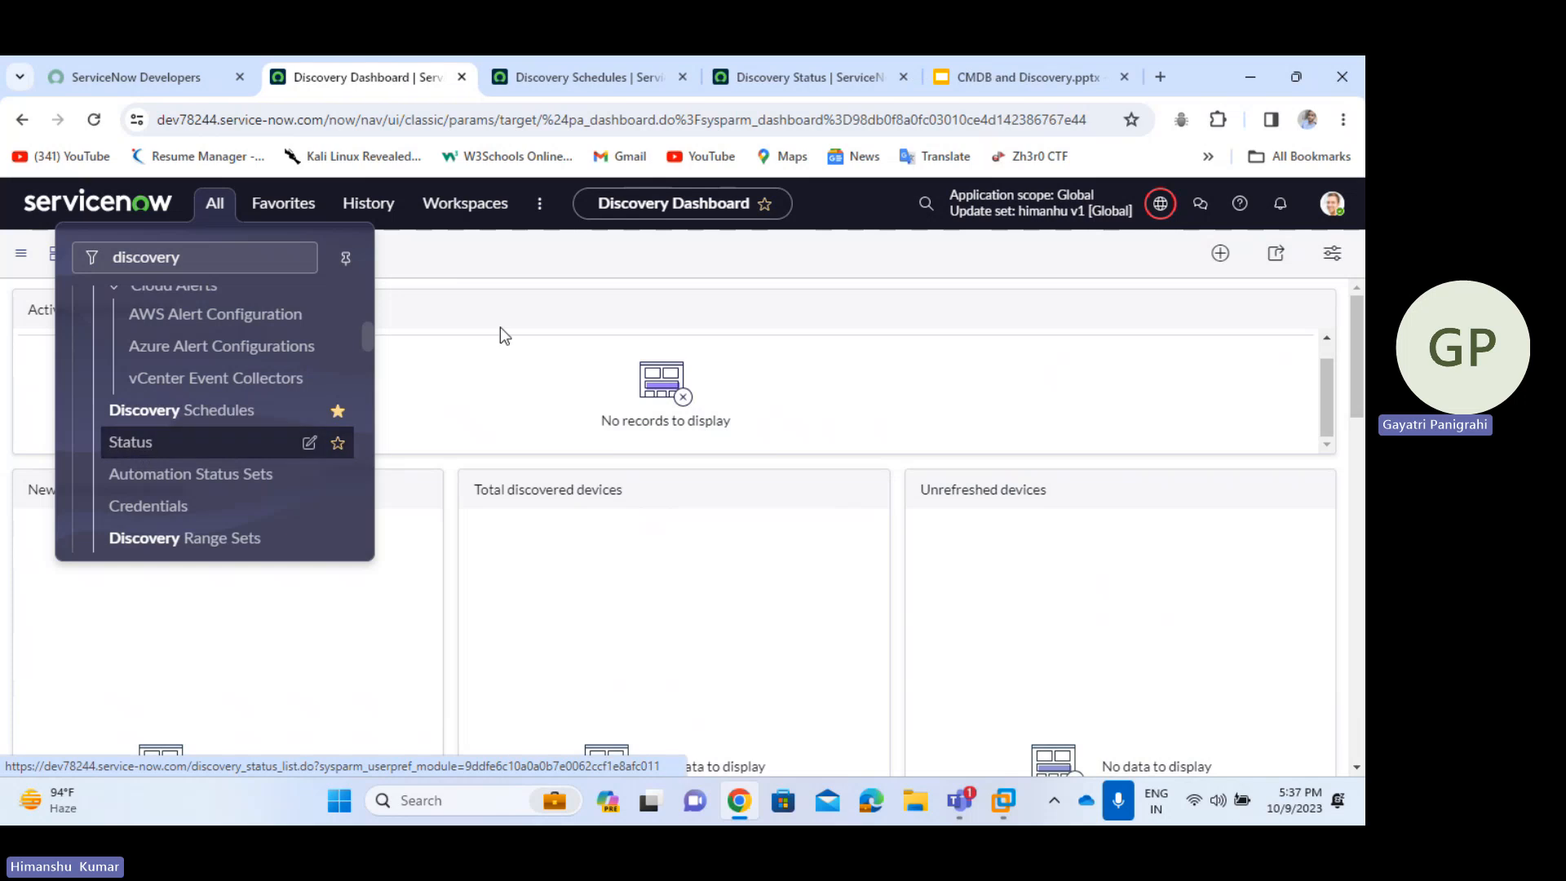
click(749, 57)
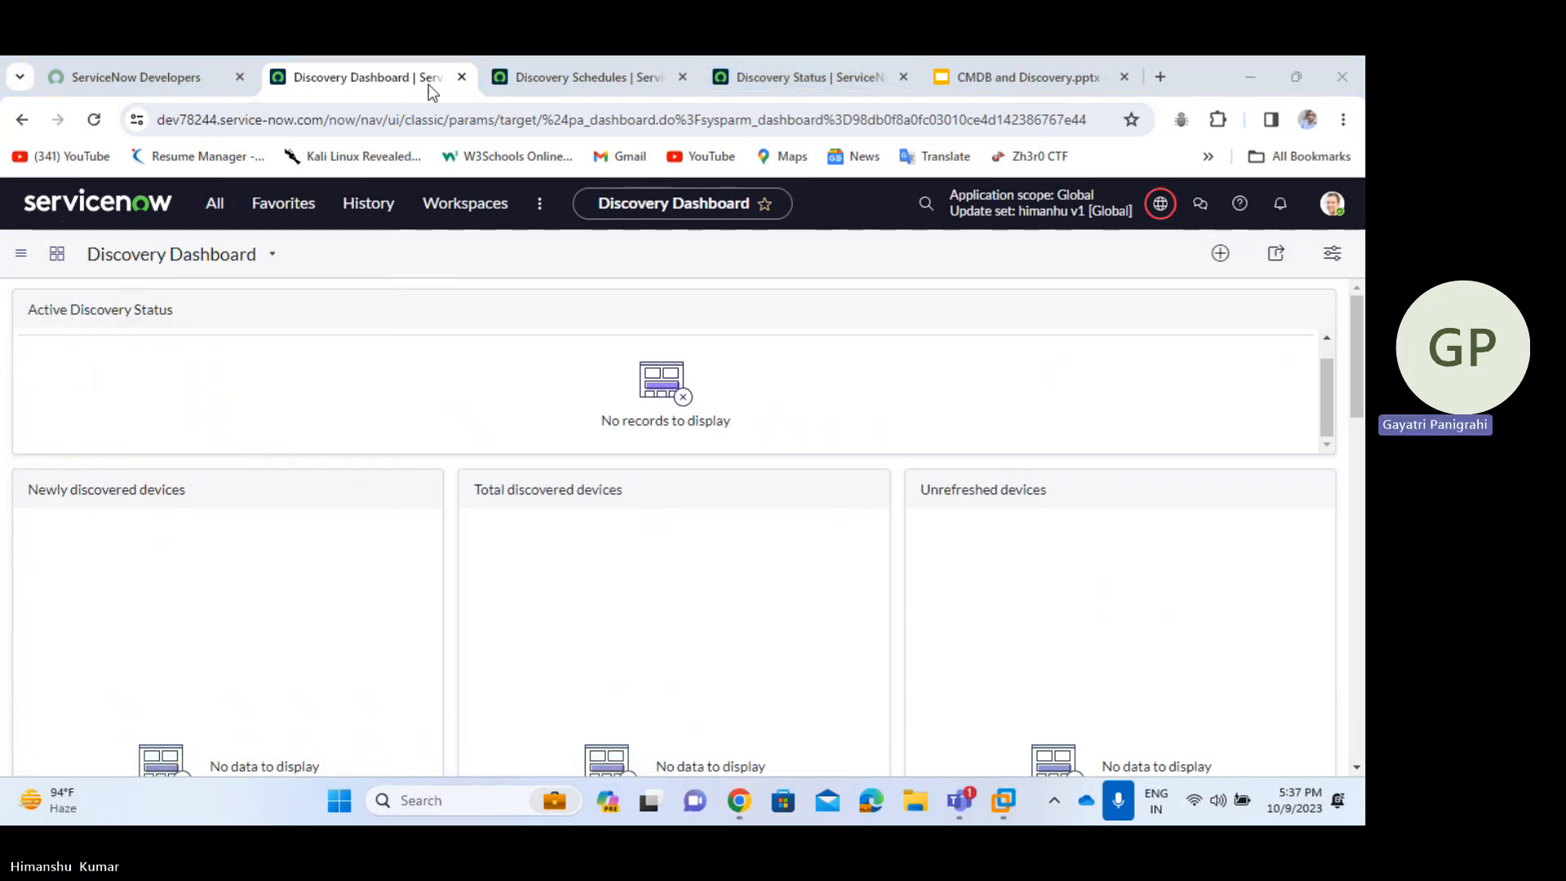
key(ctrl+Tab)
key(ctrl+Tab)
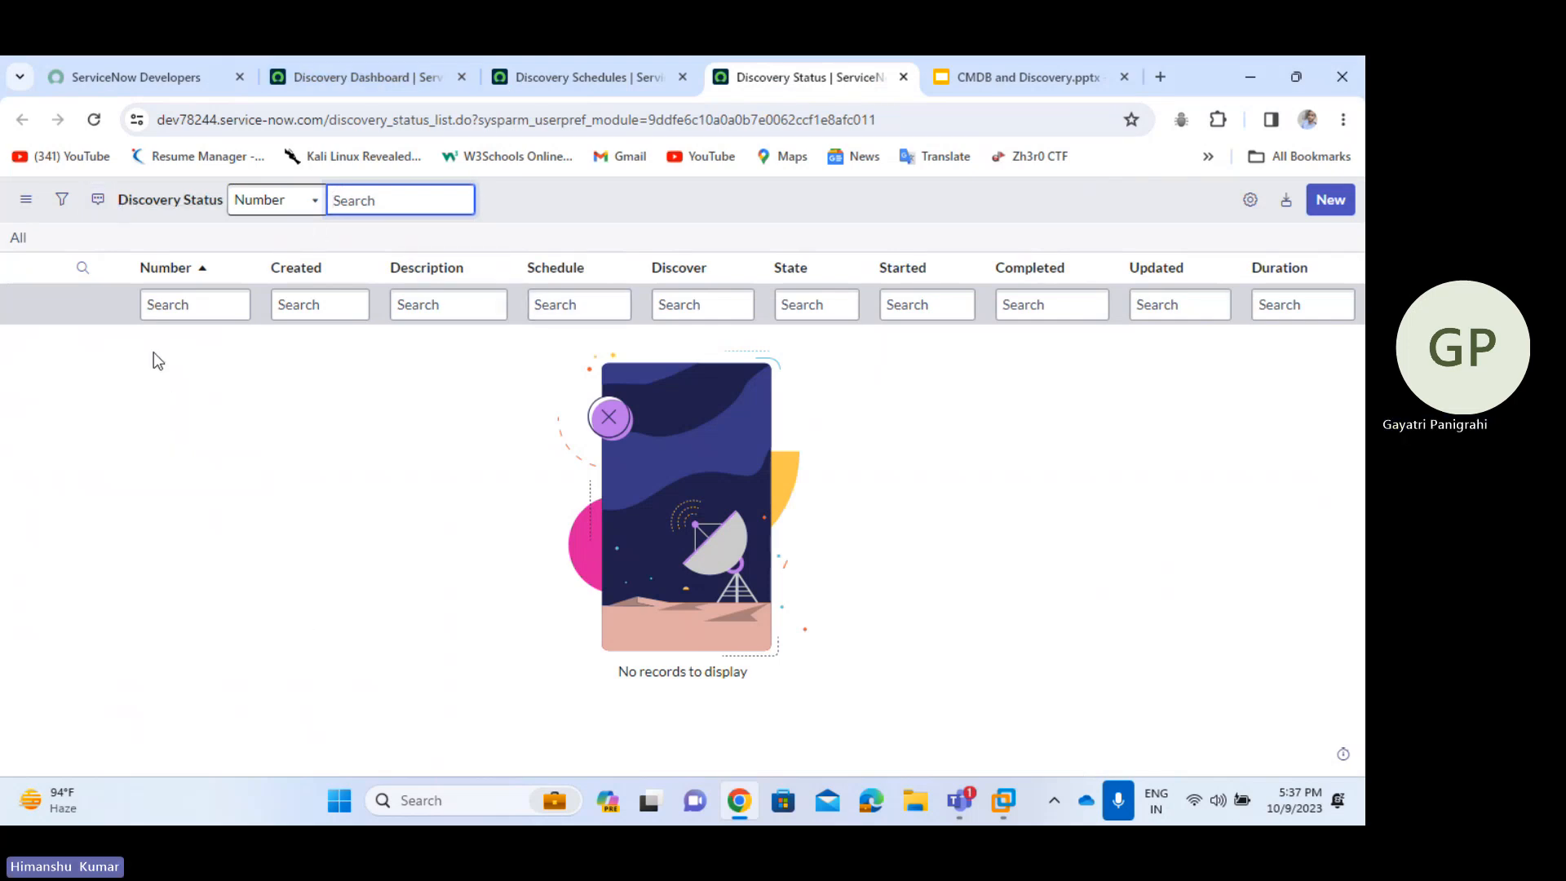
- Go back to the Discovery Dashboard tab and open discovery Credentials in a new tab
click(201, 345)
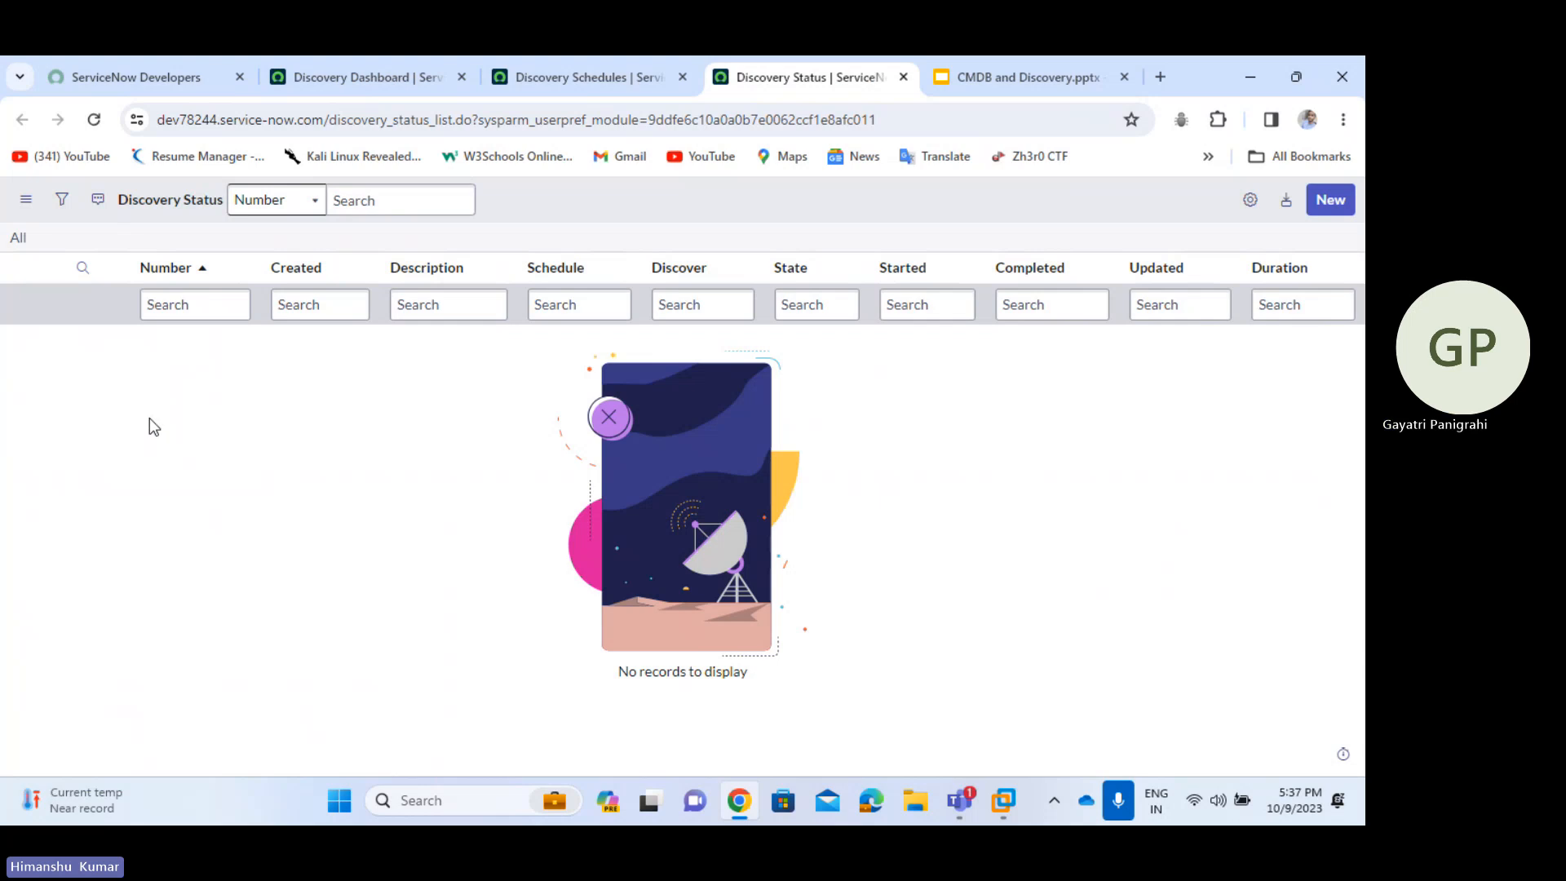
click(336, 75)
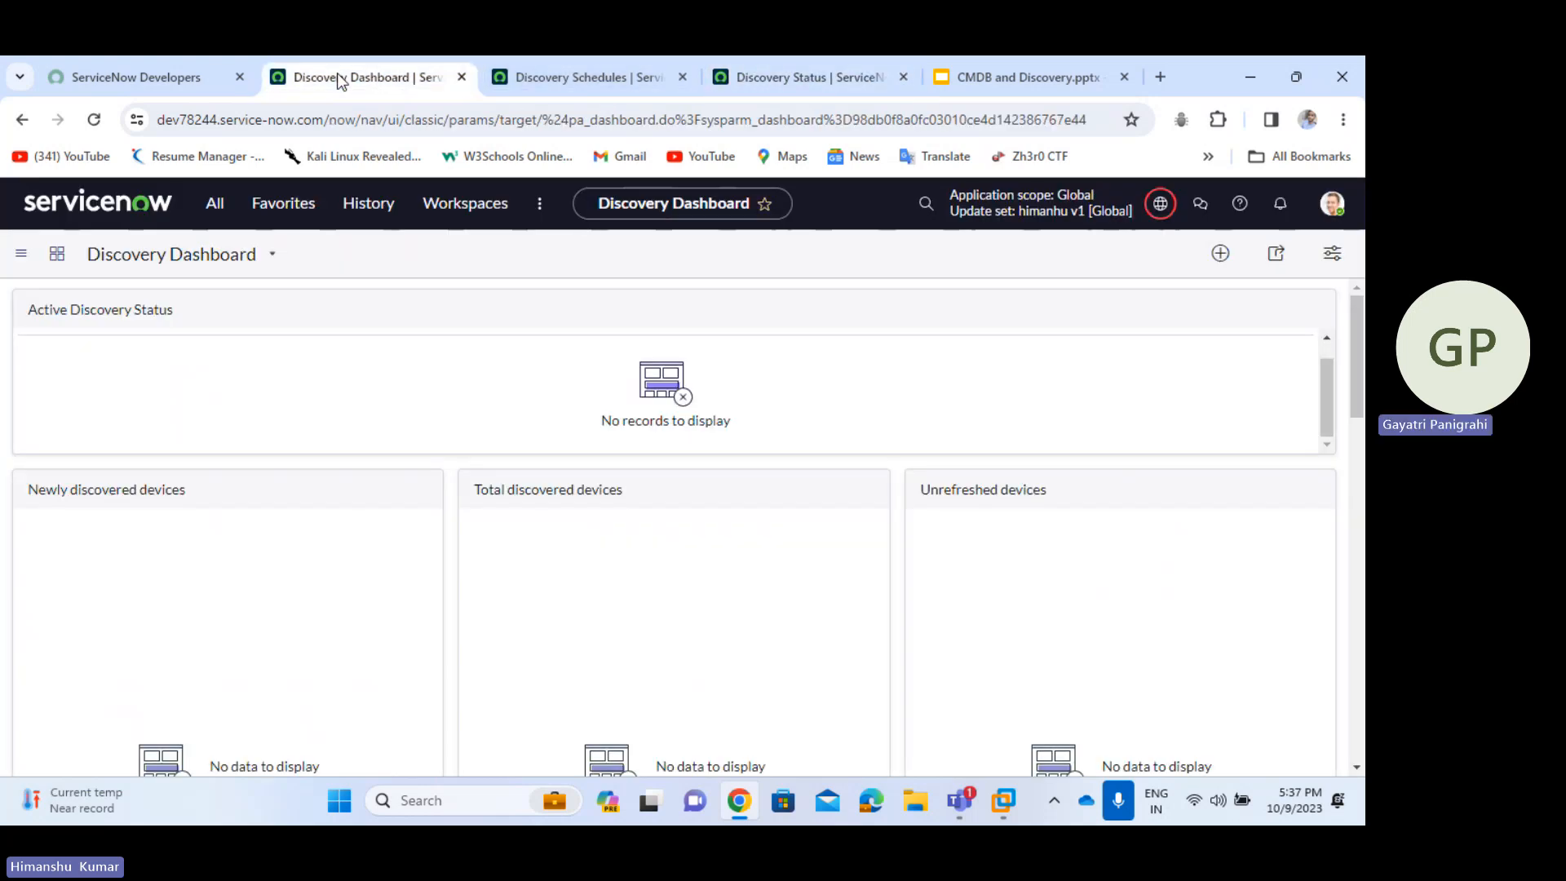
click(211, 209)
scroll(231, 447, down, 1)
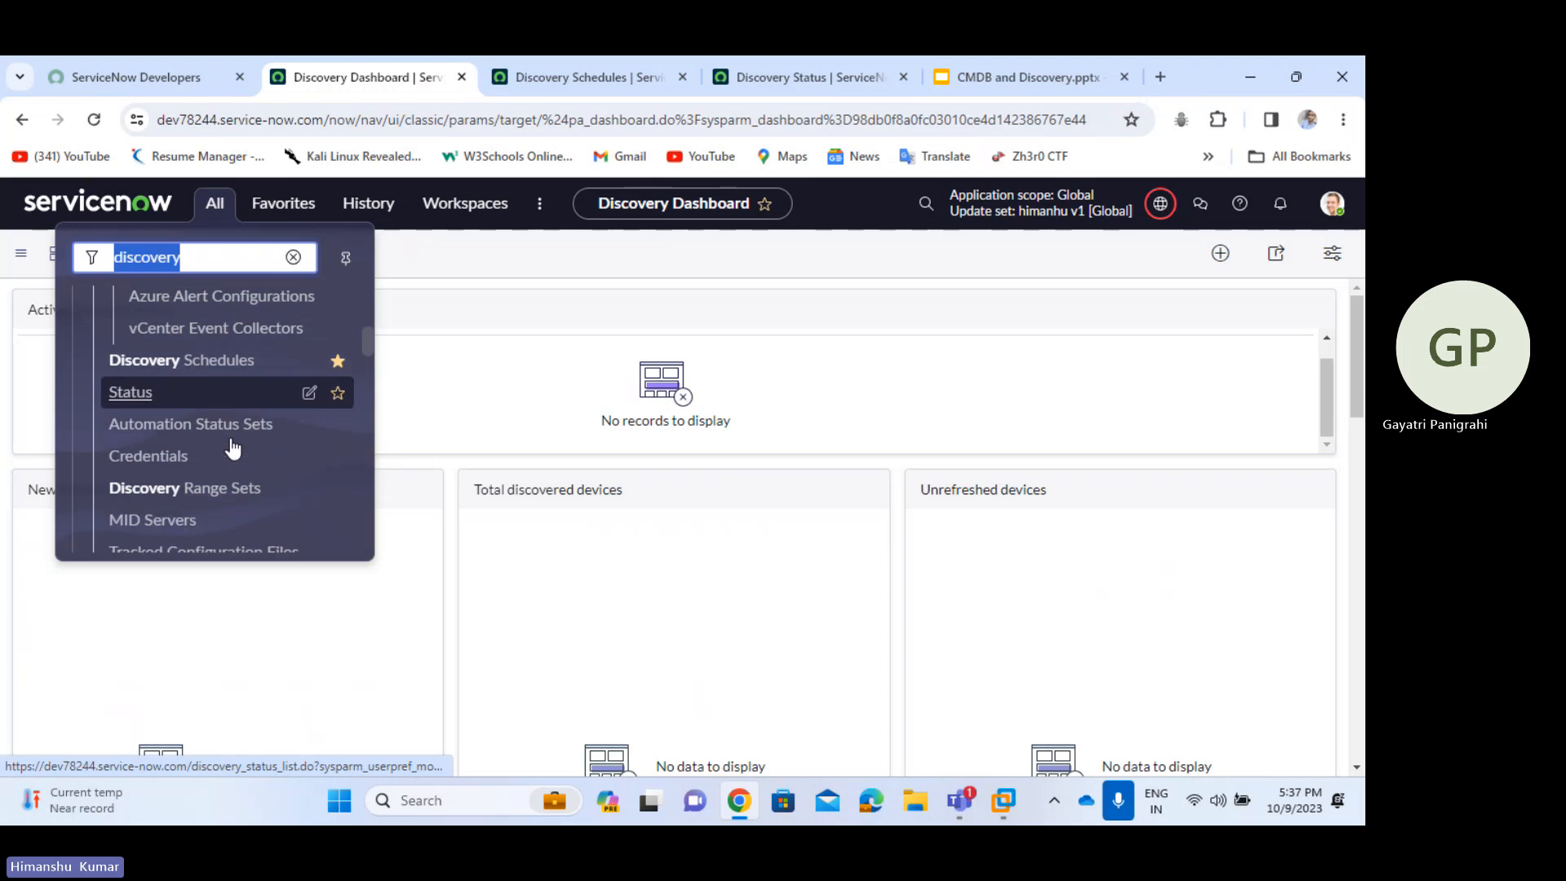
middle_click(169, 455)
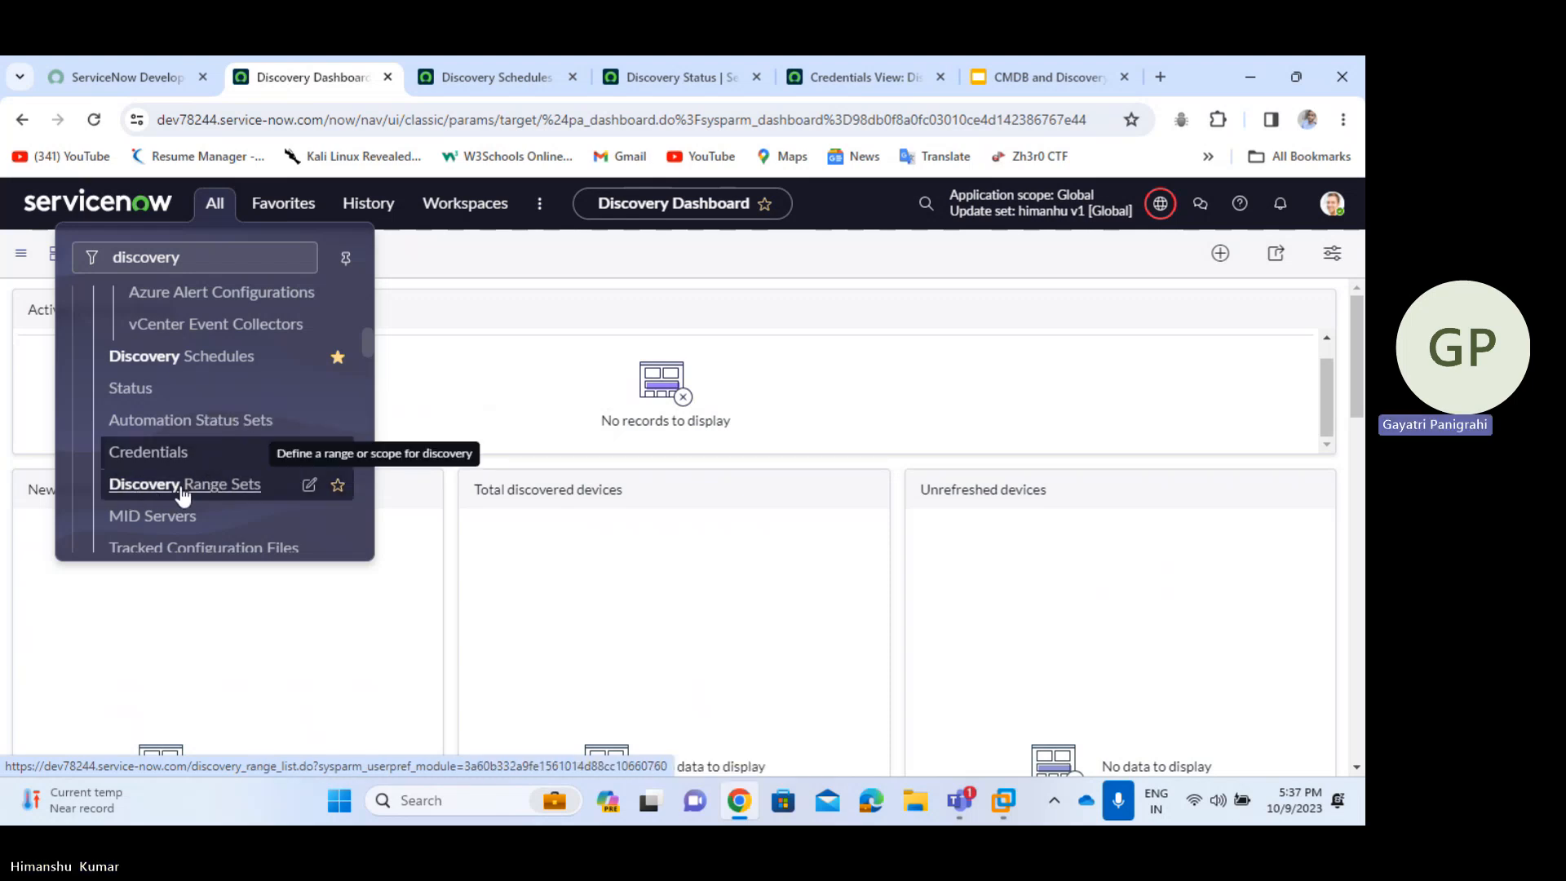
scroll(155, 394, down, 2)
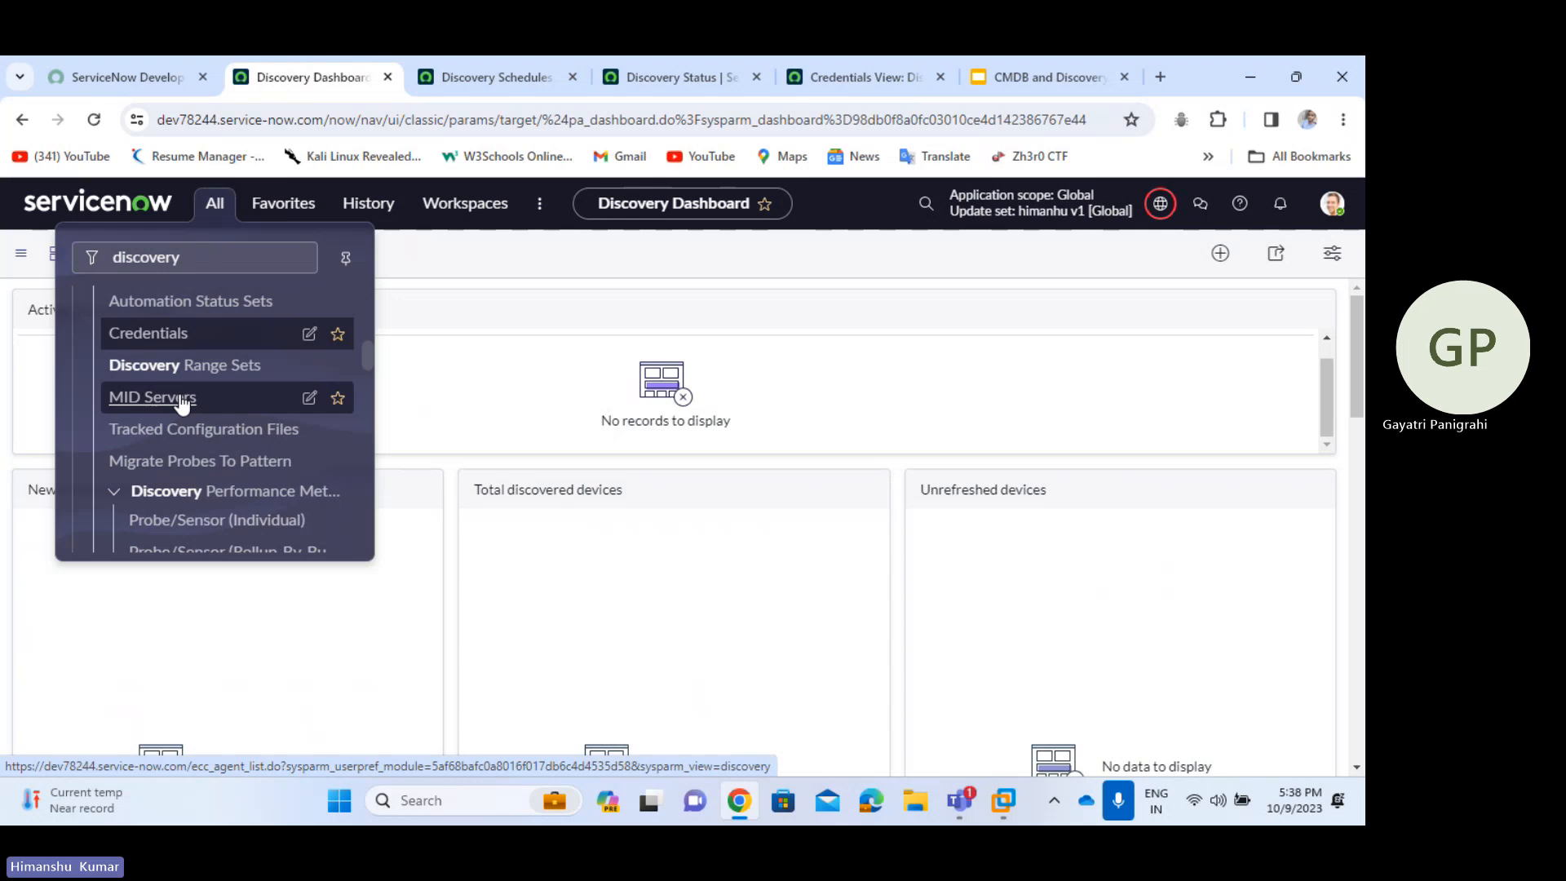
scroll(181, 404, down, 3)
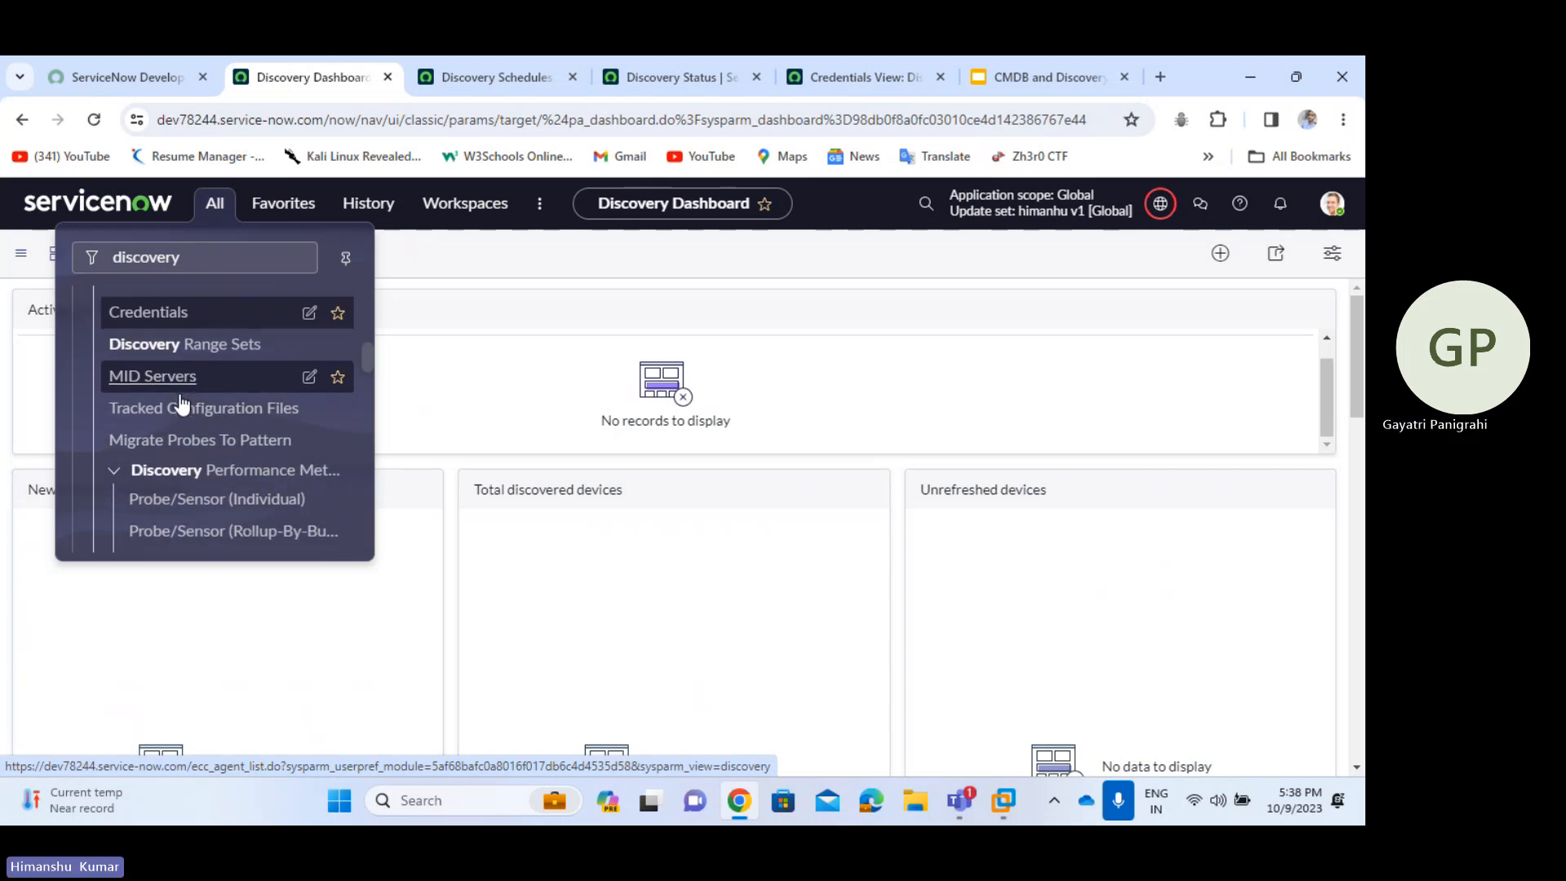
scroll(182, 403, down, 1)
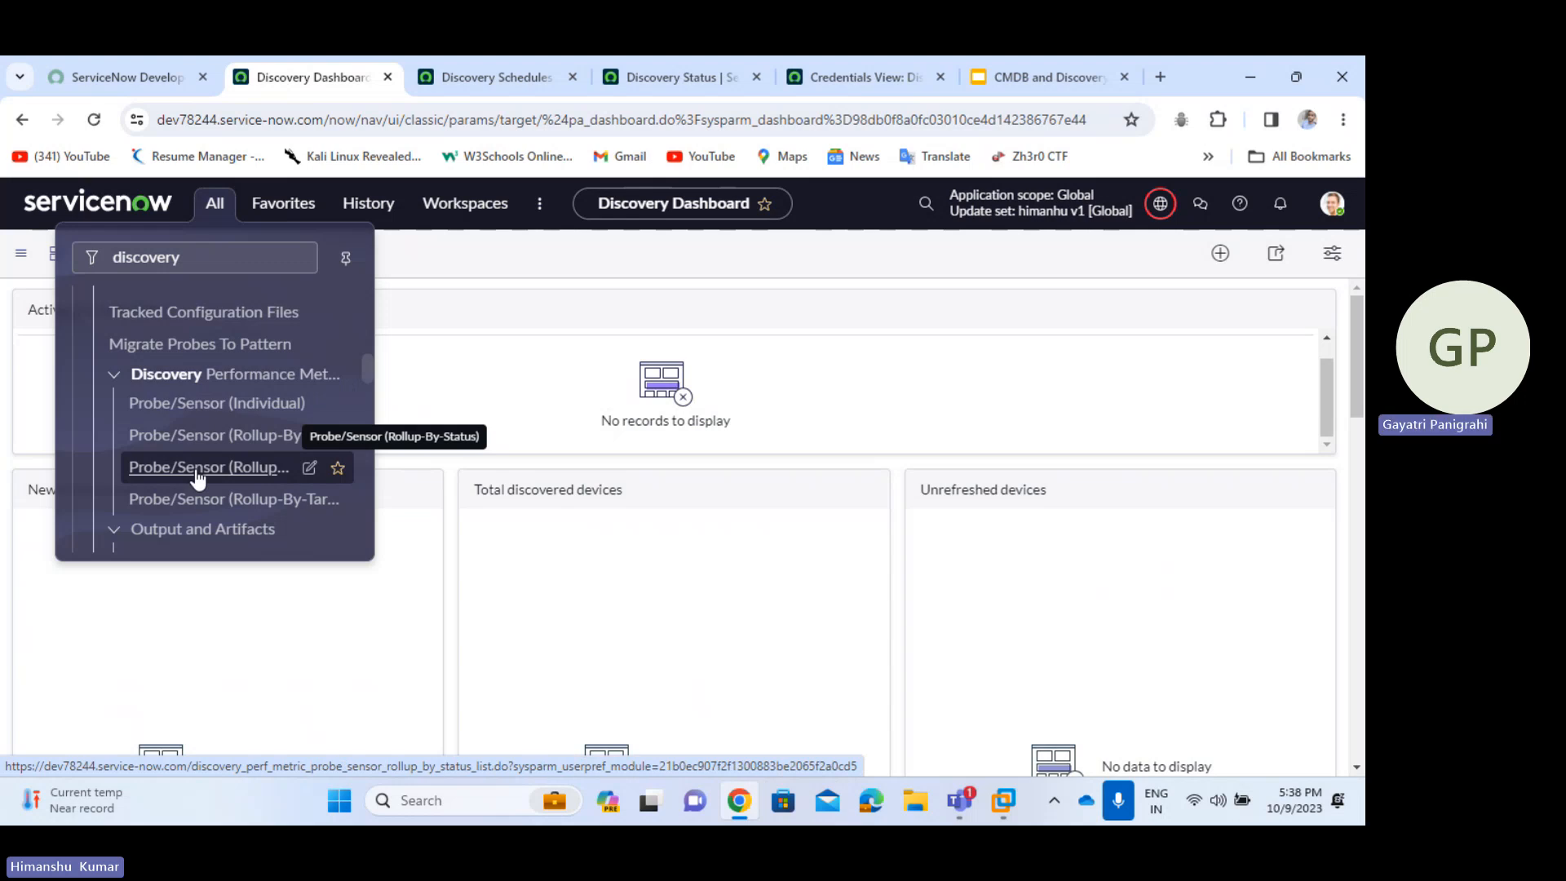
scroll(198, 477, down, 3)
scroll(198, 477, down, 2)
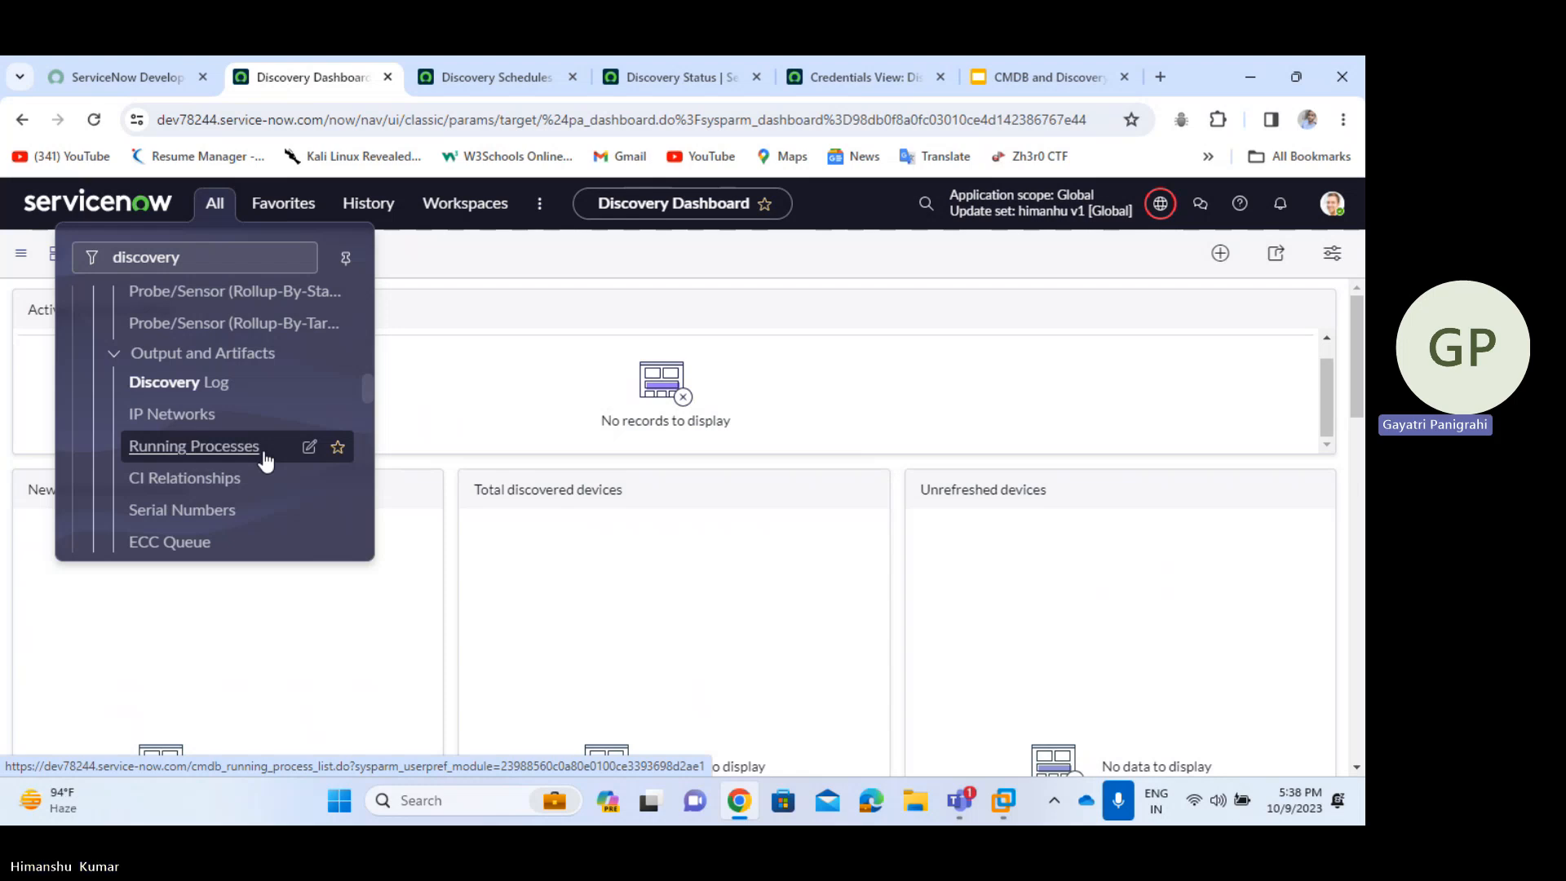
scroll(265, 460, down, 3)
scroll(265, 461, down, 5)
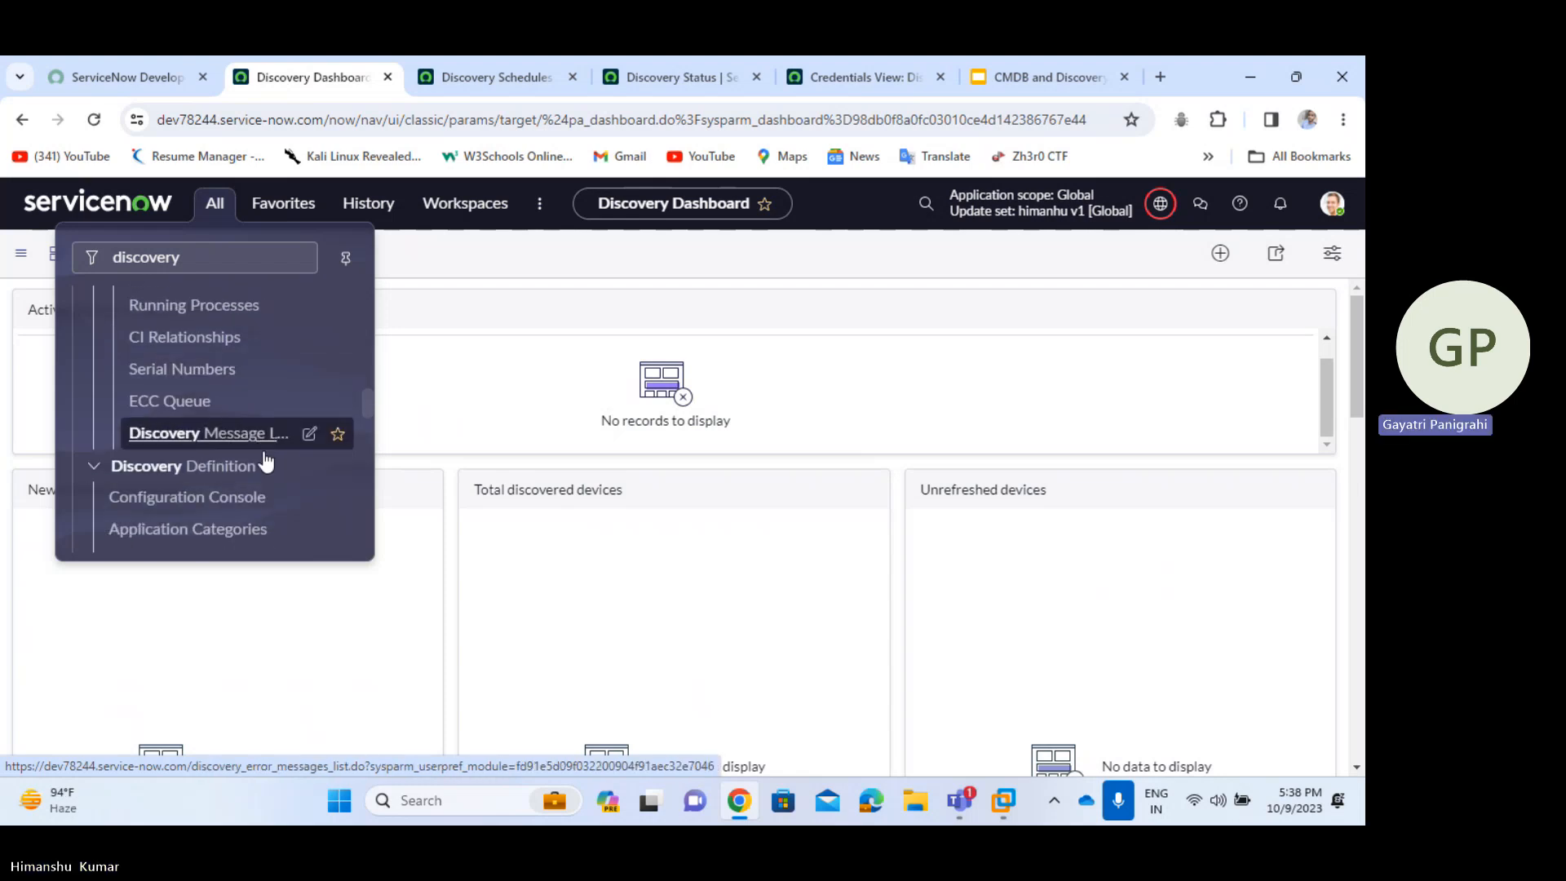
scroll(265, 461, down, 1)
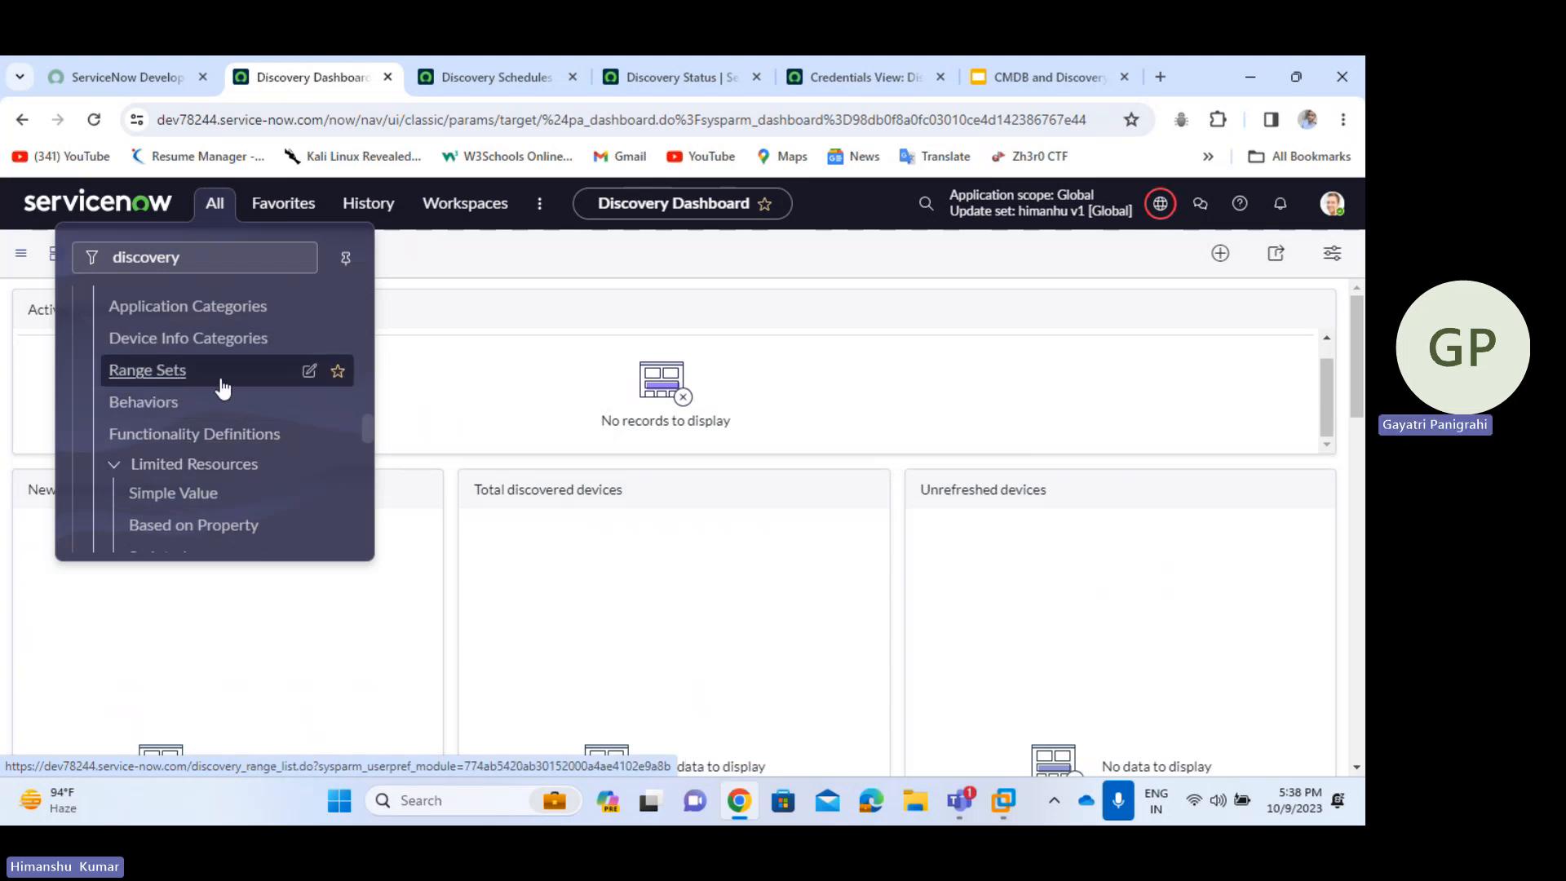
scroll(222, 388, down, 5)
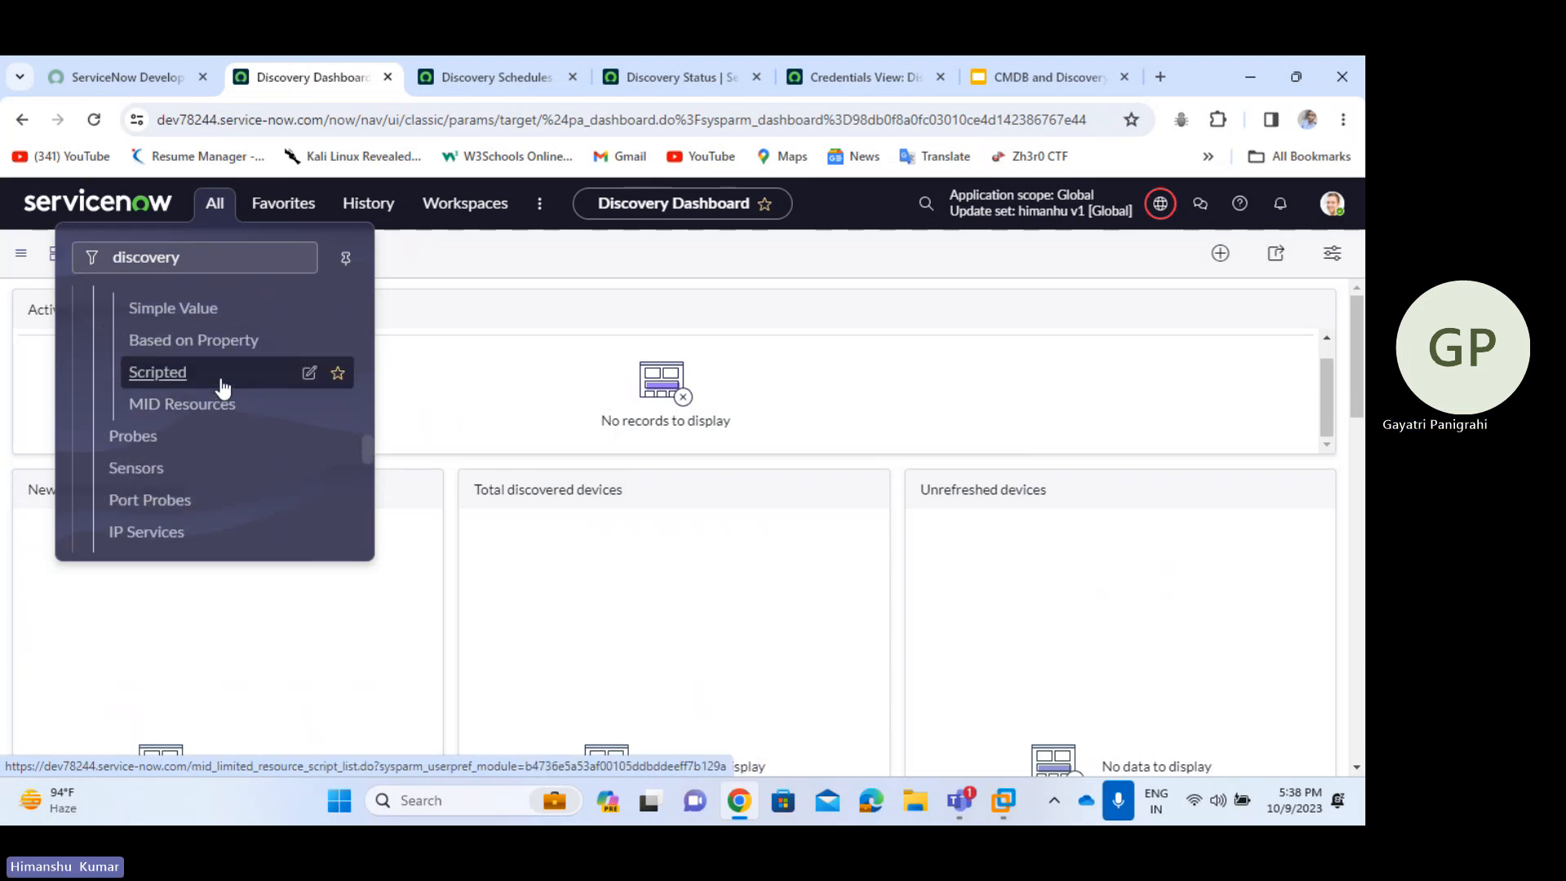
scroll(222, 388, down, 4)
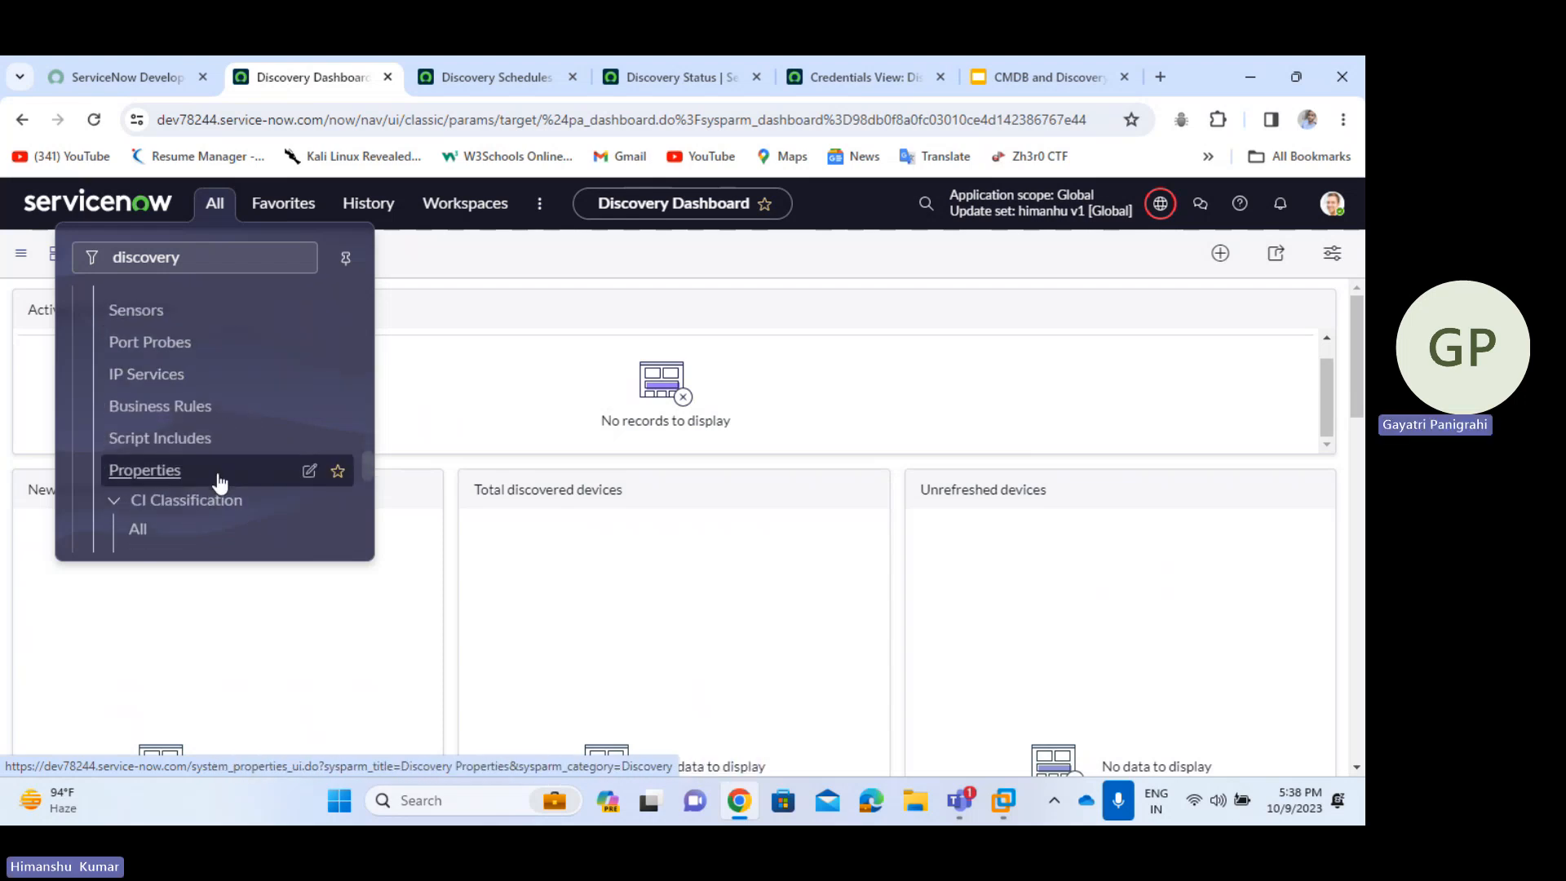
scroll(219, 482, down, 4)
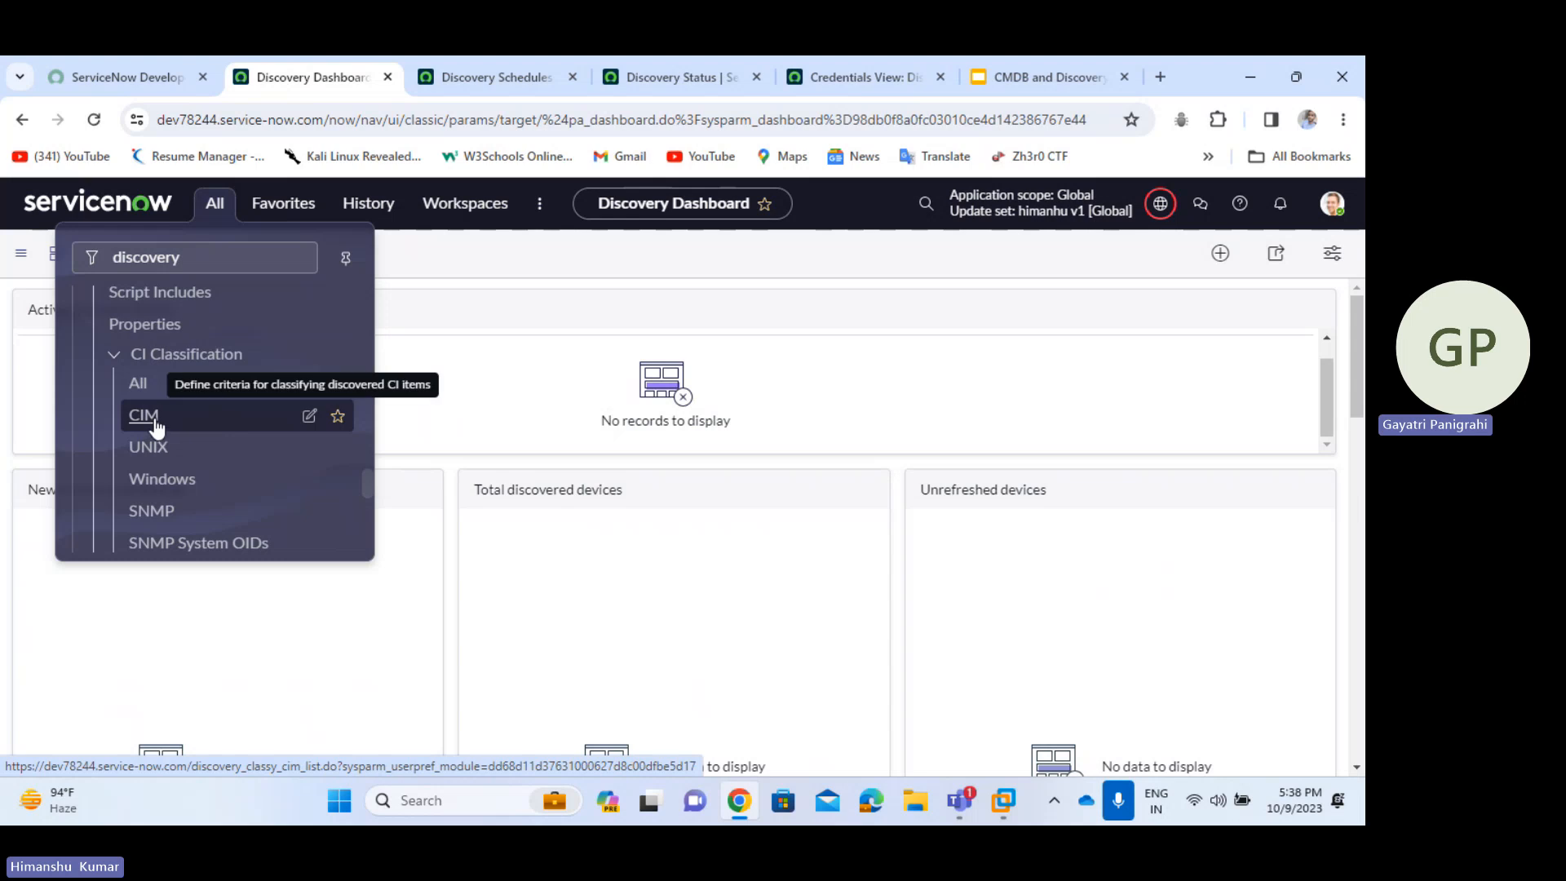
scroll(301, 493, down, 1)
scroll(302, 494, down, 1)
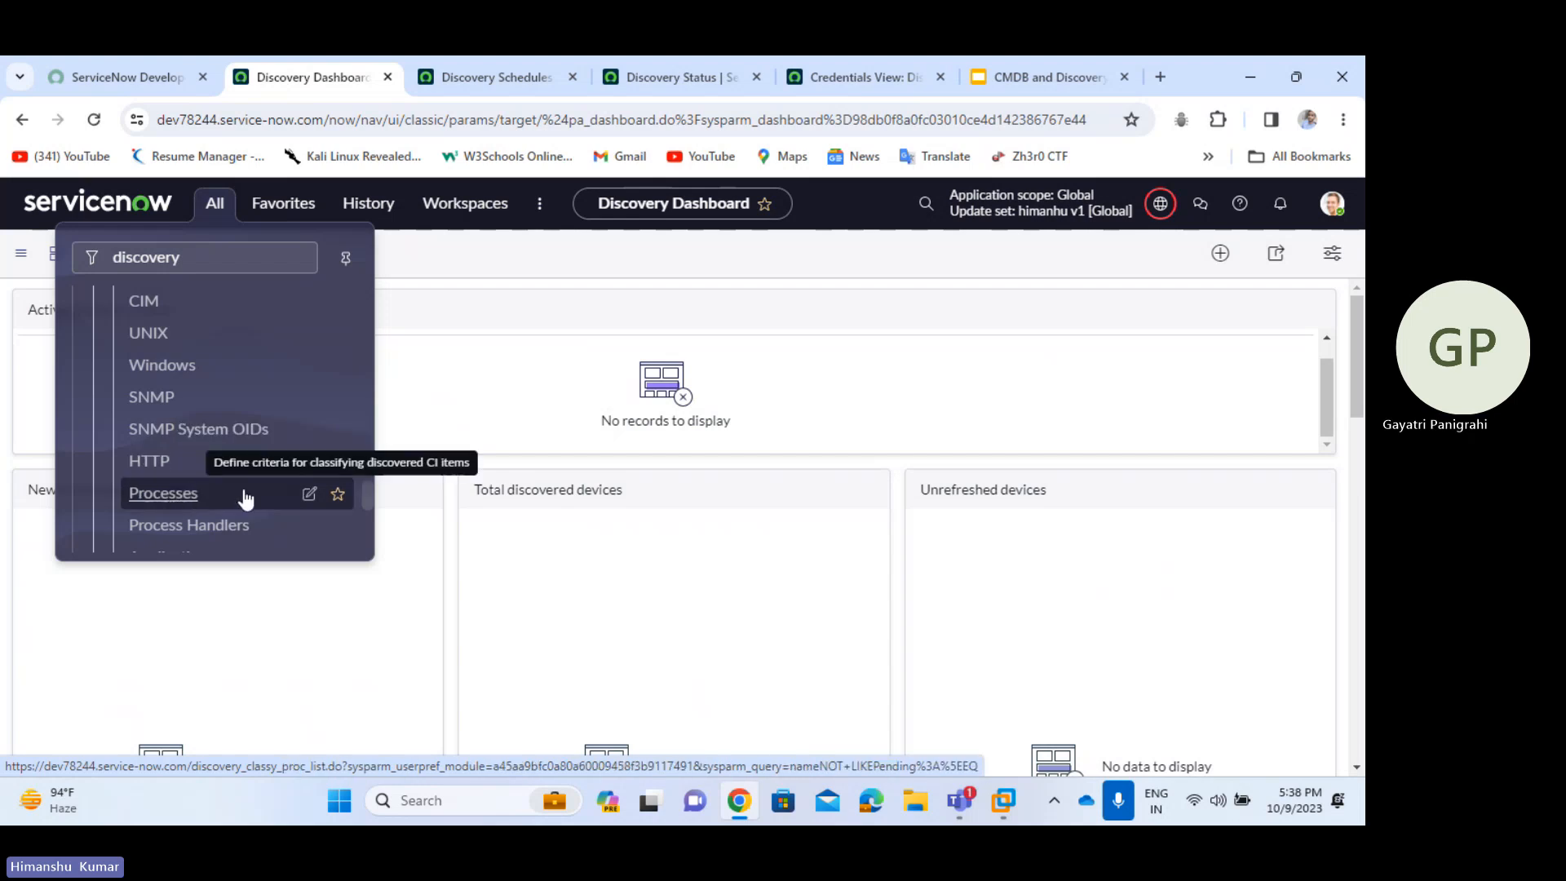
scroll(242, 496, down, 1)
scroll(210, 357, up, 2)
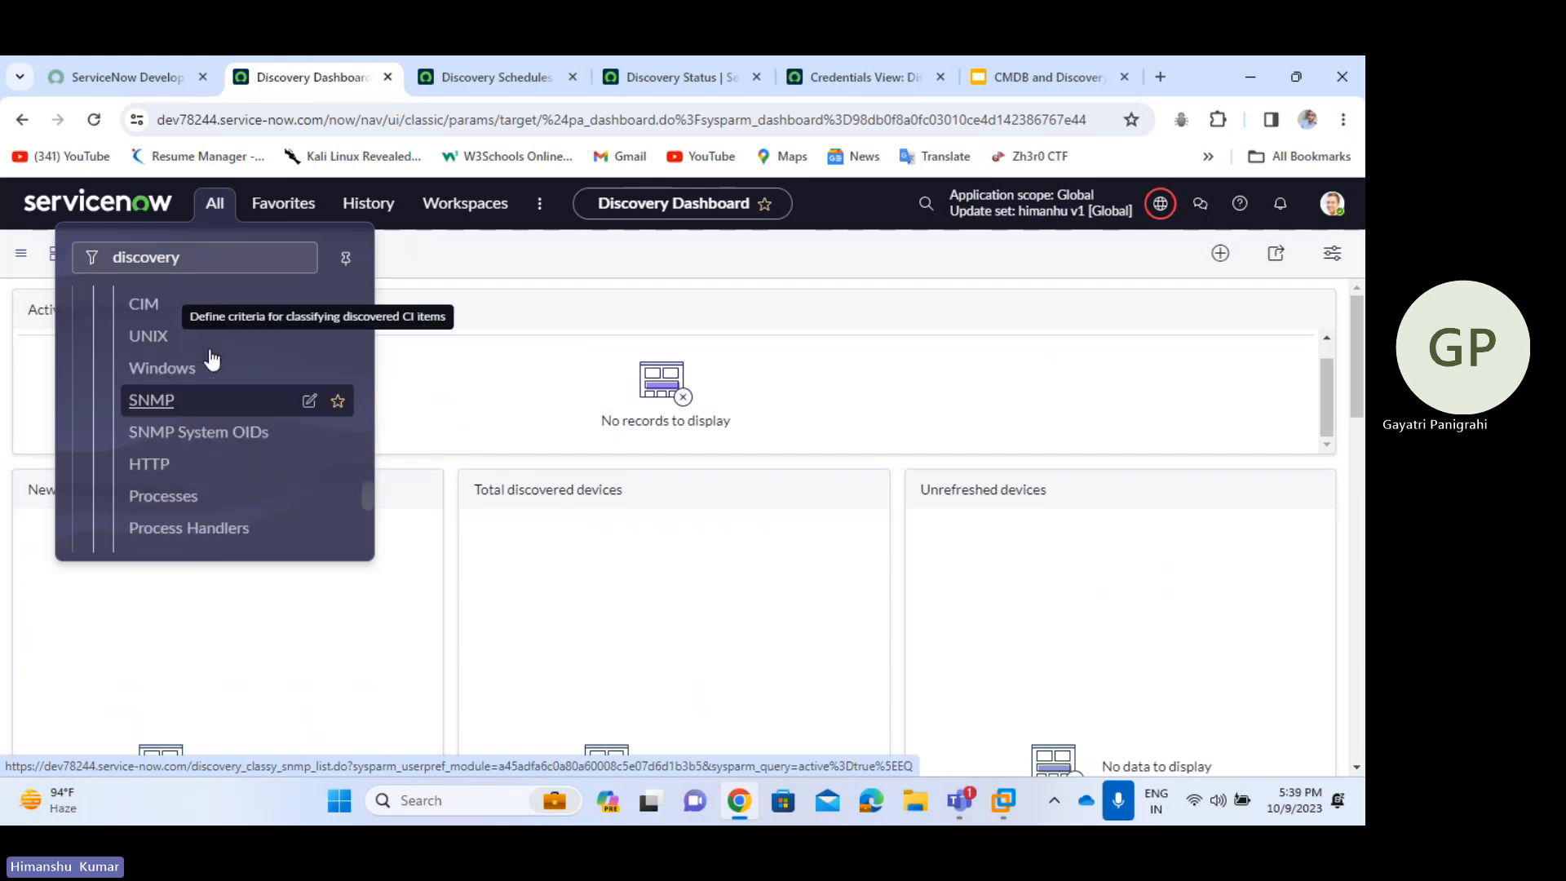
- Open CI Classification > UNIX in a new tab, then the Linux classification record in another
middle_click(165, 375)
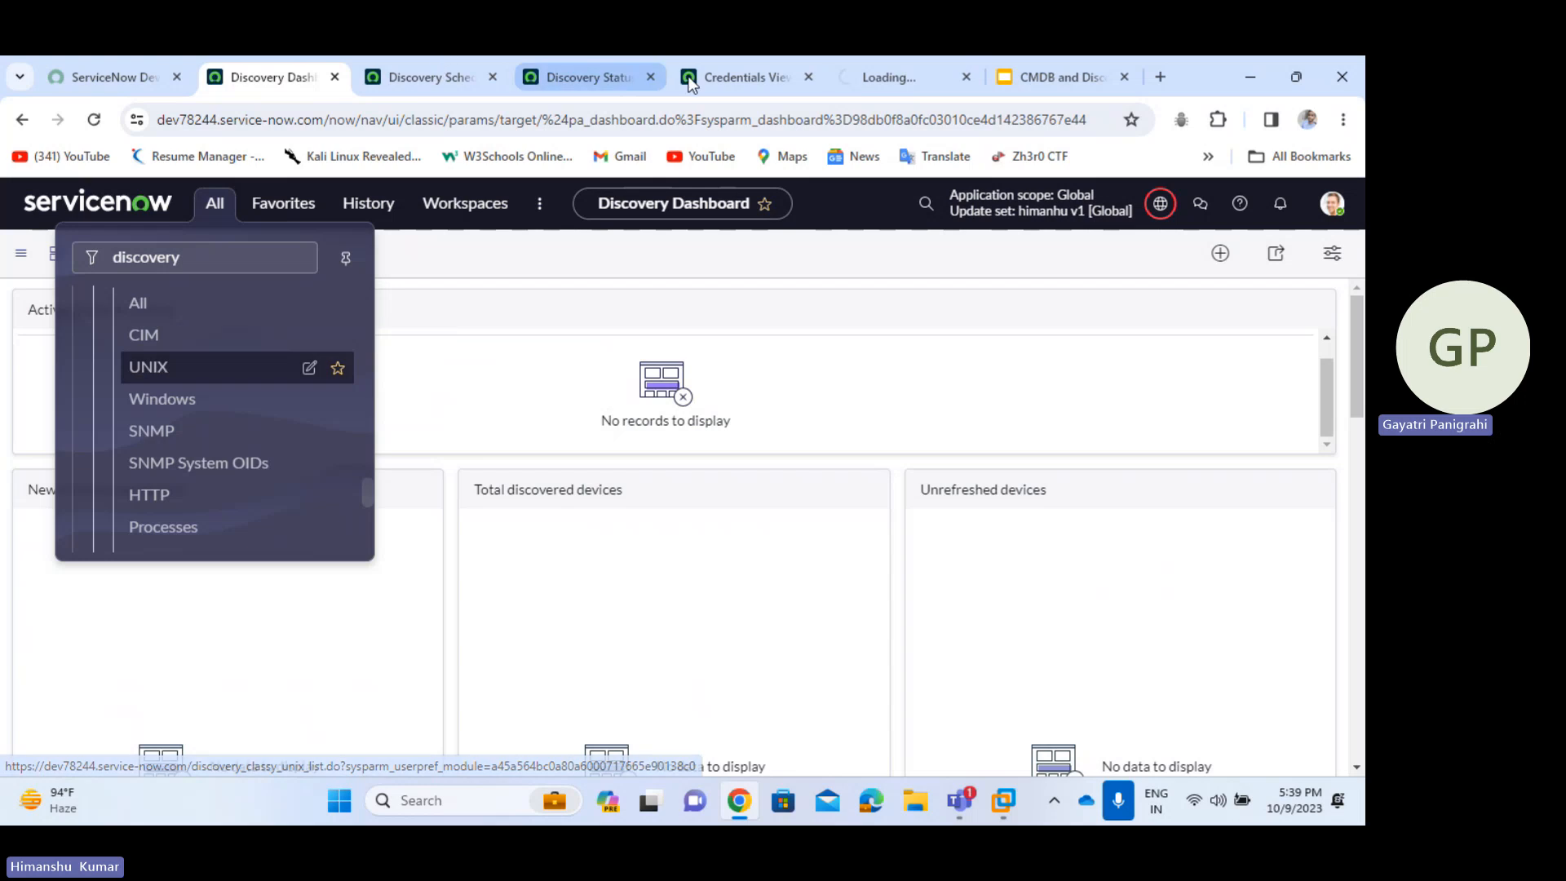
click(885, 94)
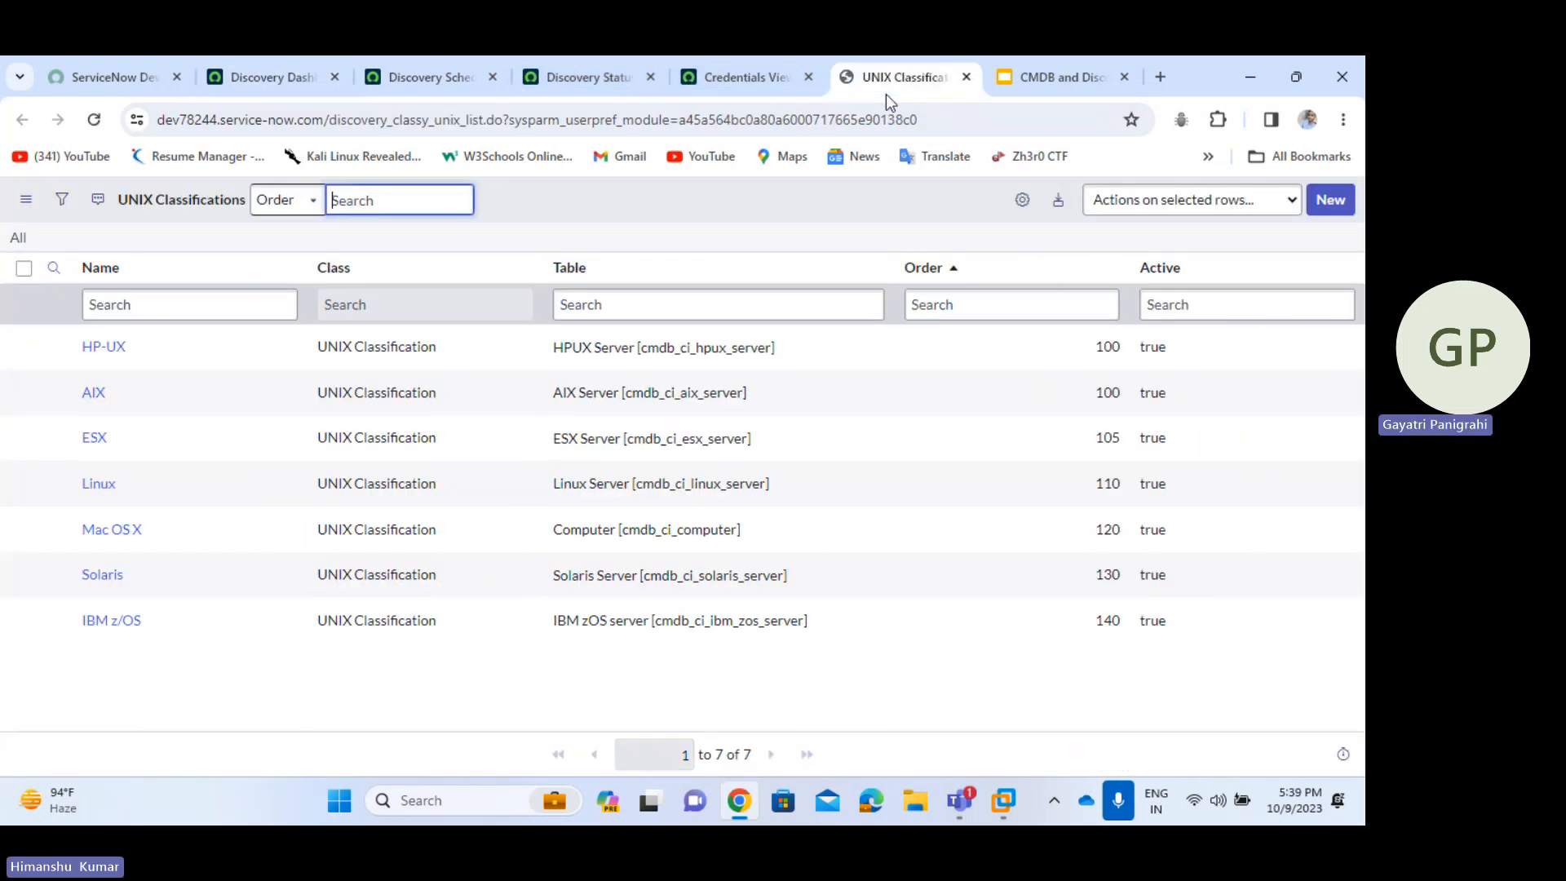
middle_click(99, 484)
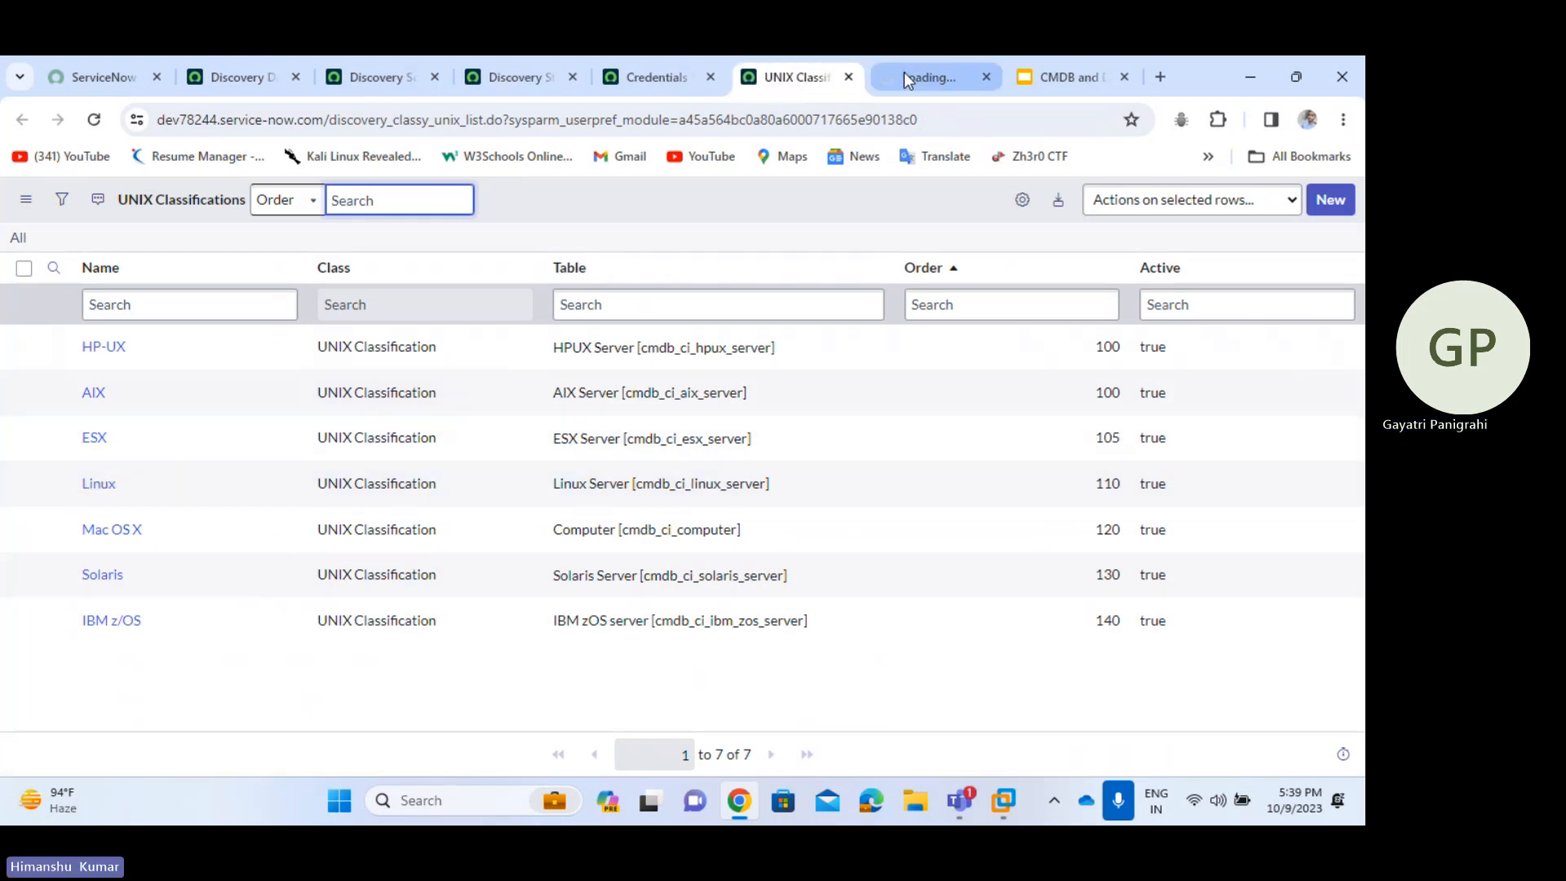
click(906, 77)
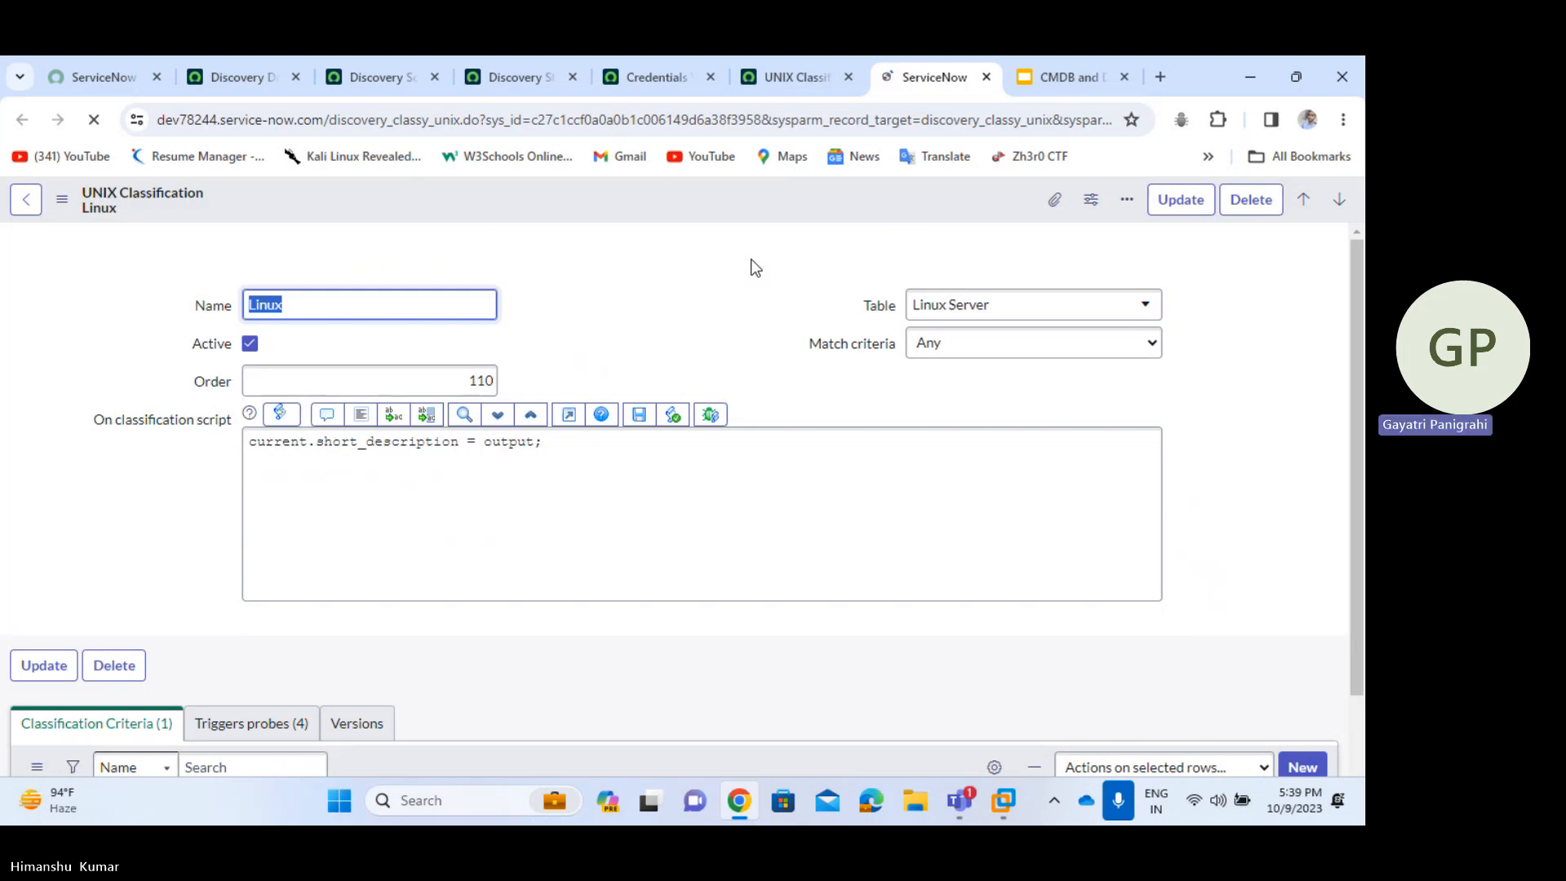
scroll(751, 259, down, 2)
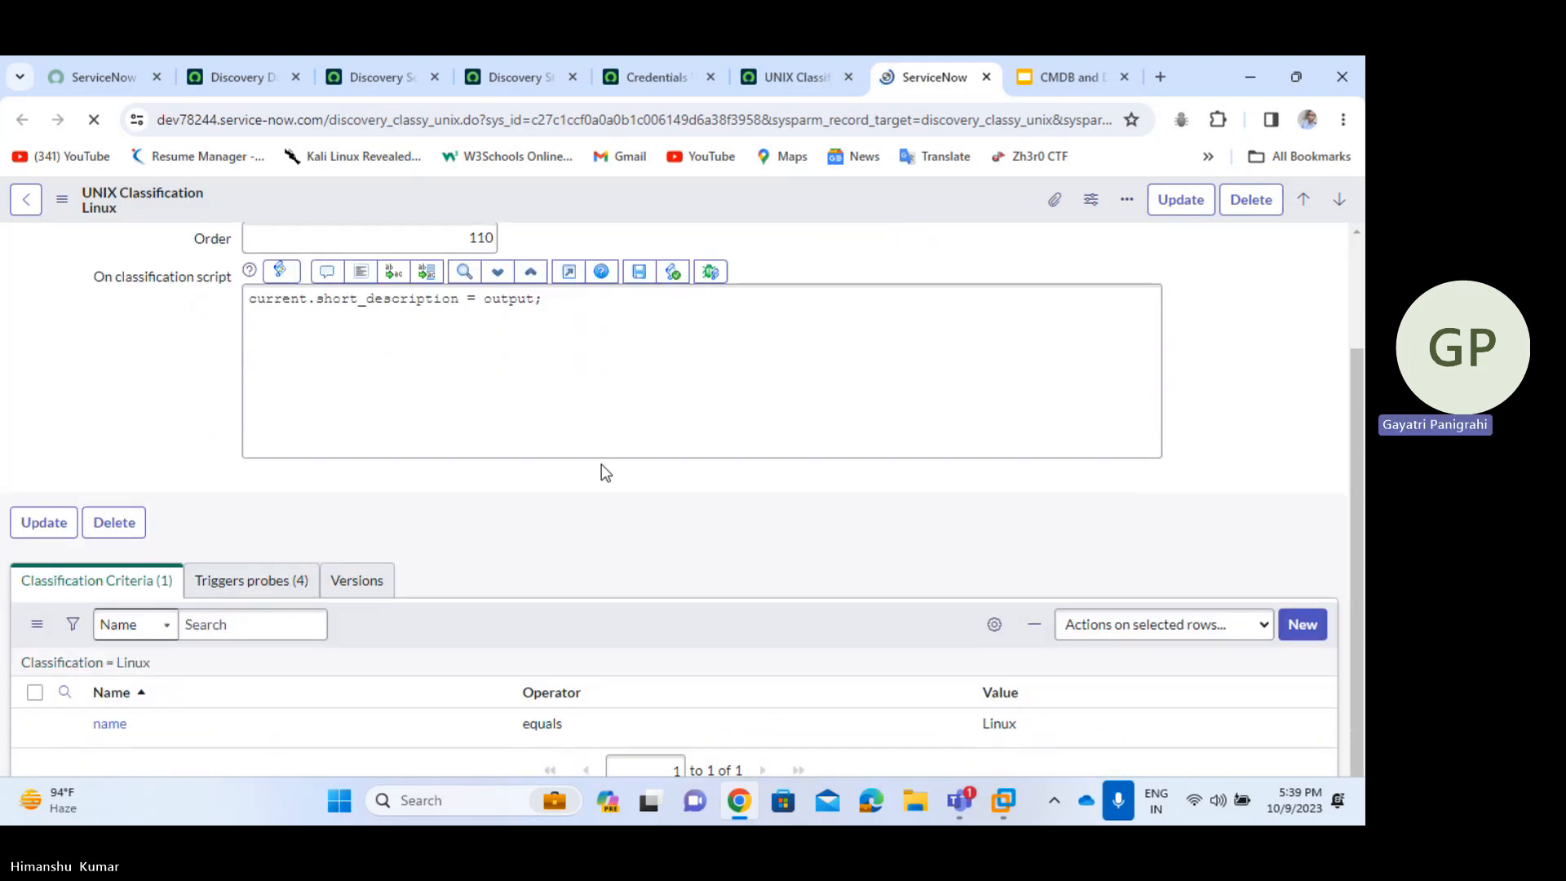
scroll(601, 464, up, 2)
scroll(699, 353, down, 2)
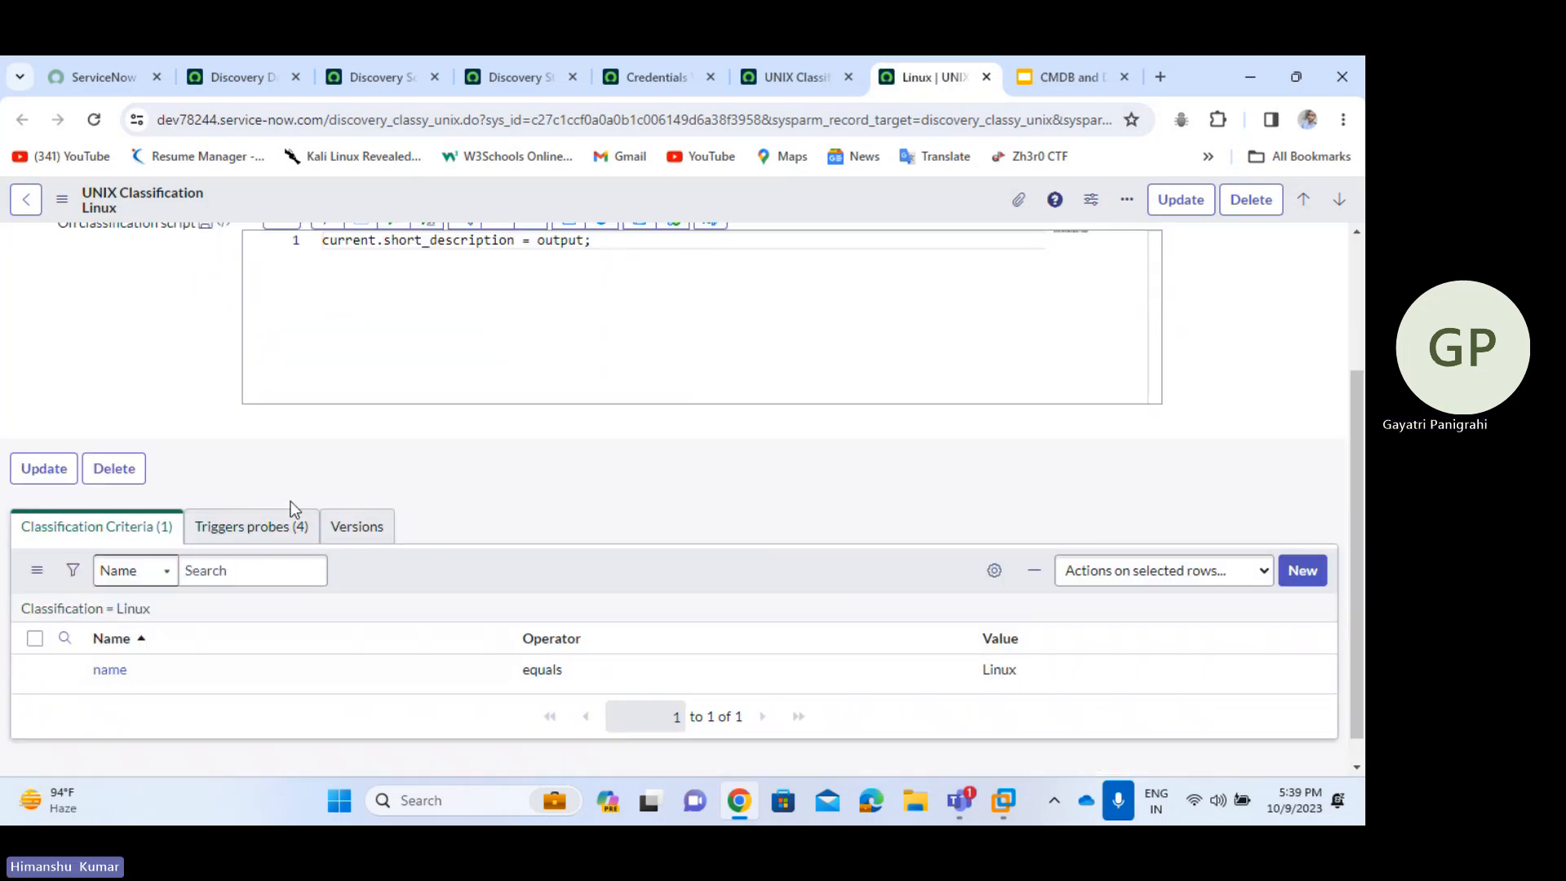
click(304, 529)
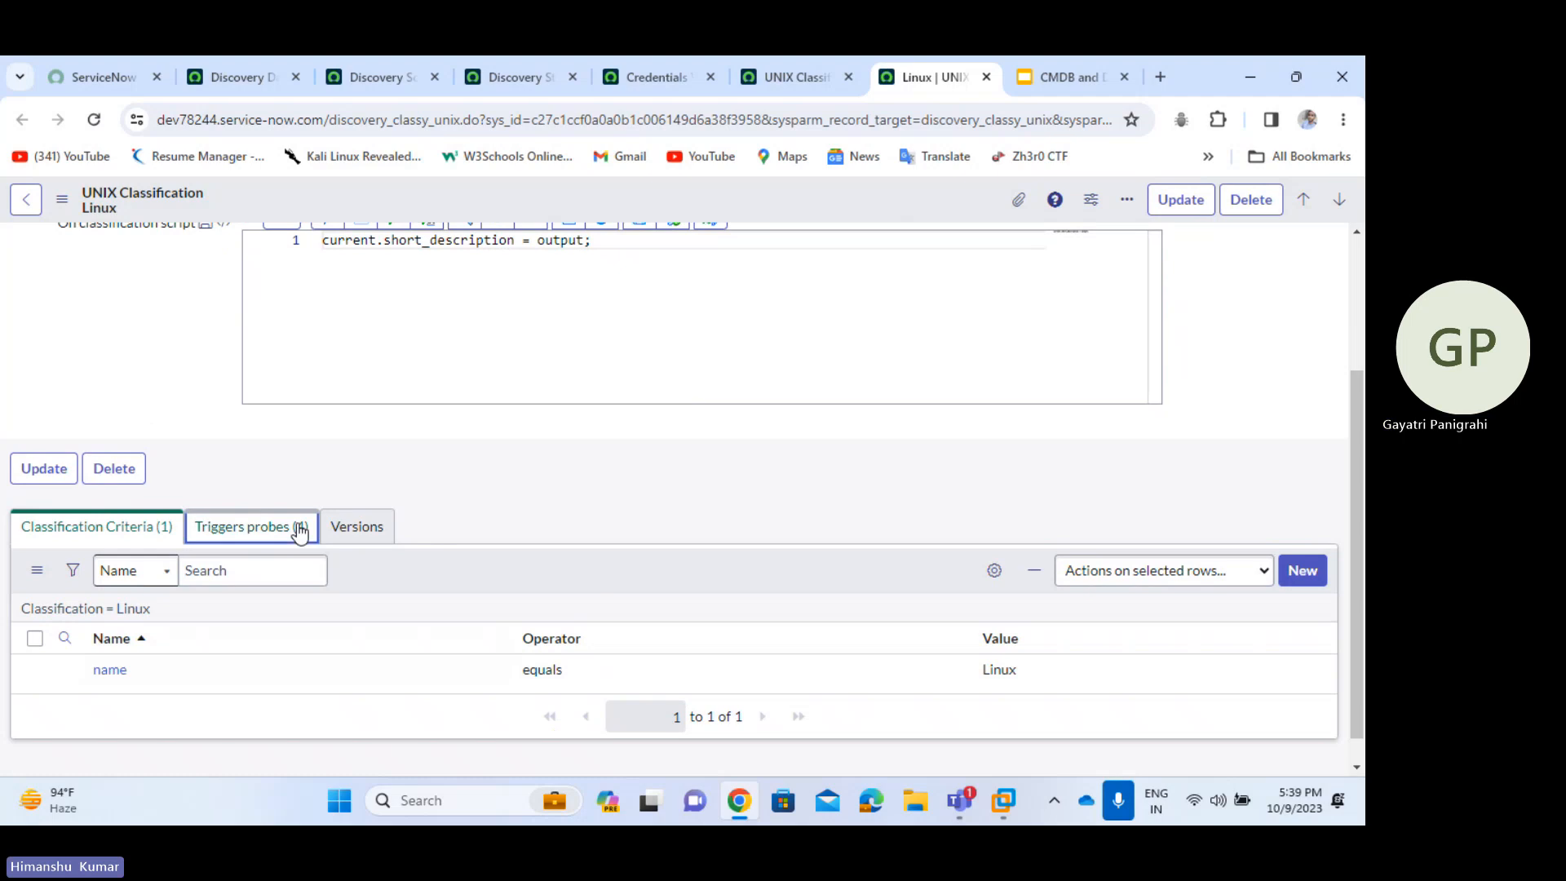
click(115, 531)
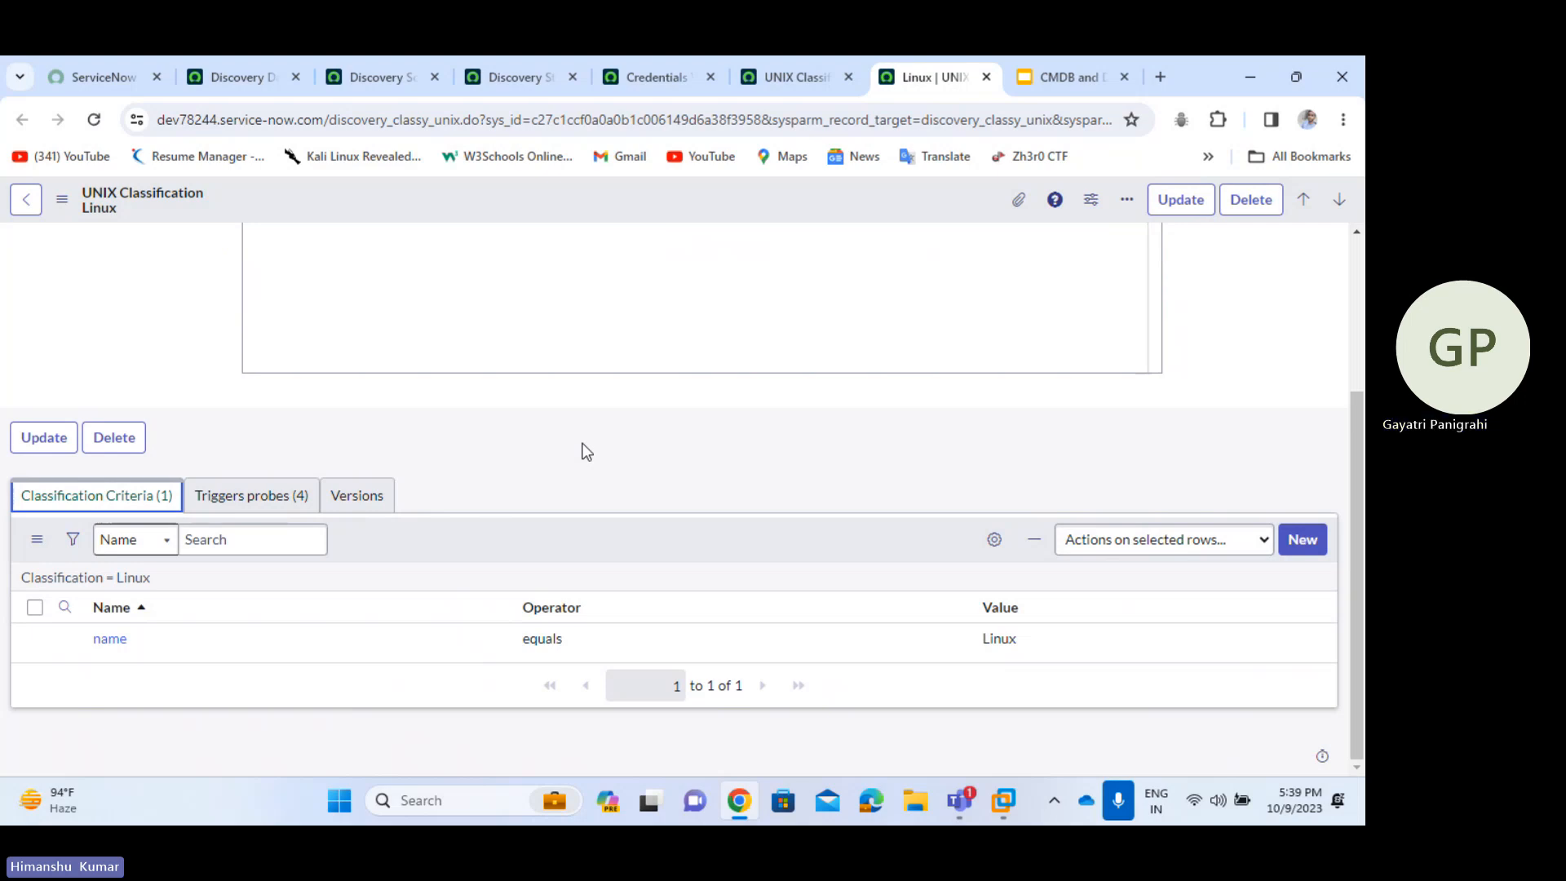
drag(145, 643, 76, 641)
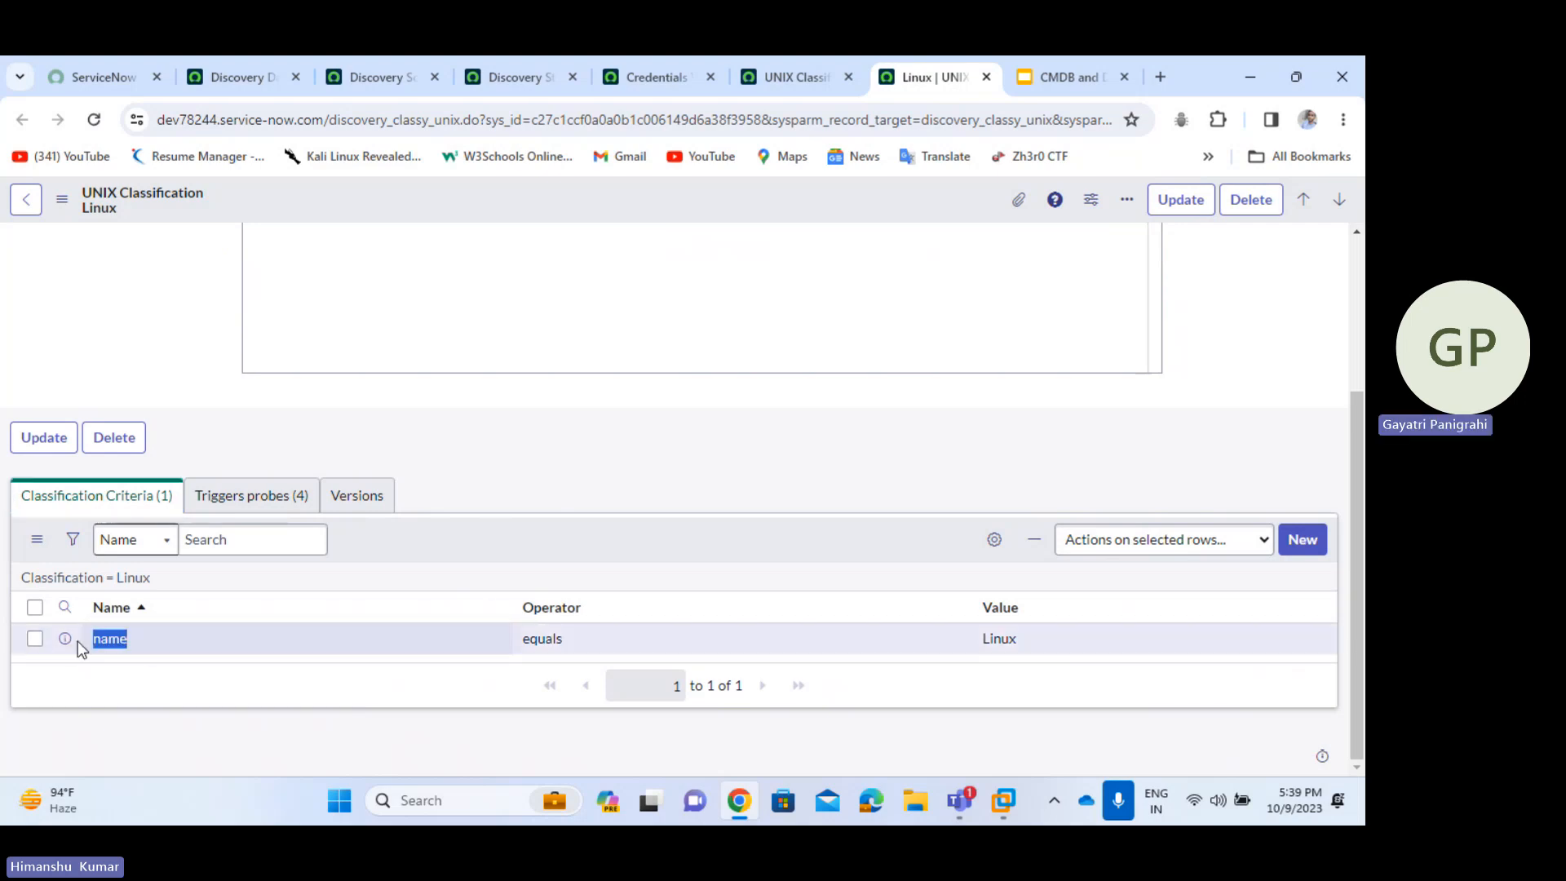
click(189, 672)
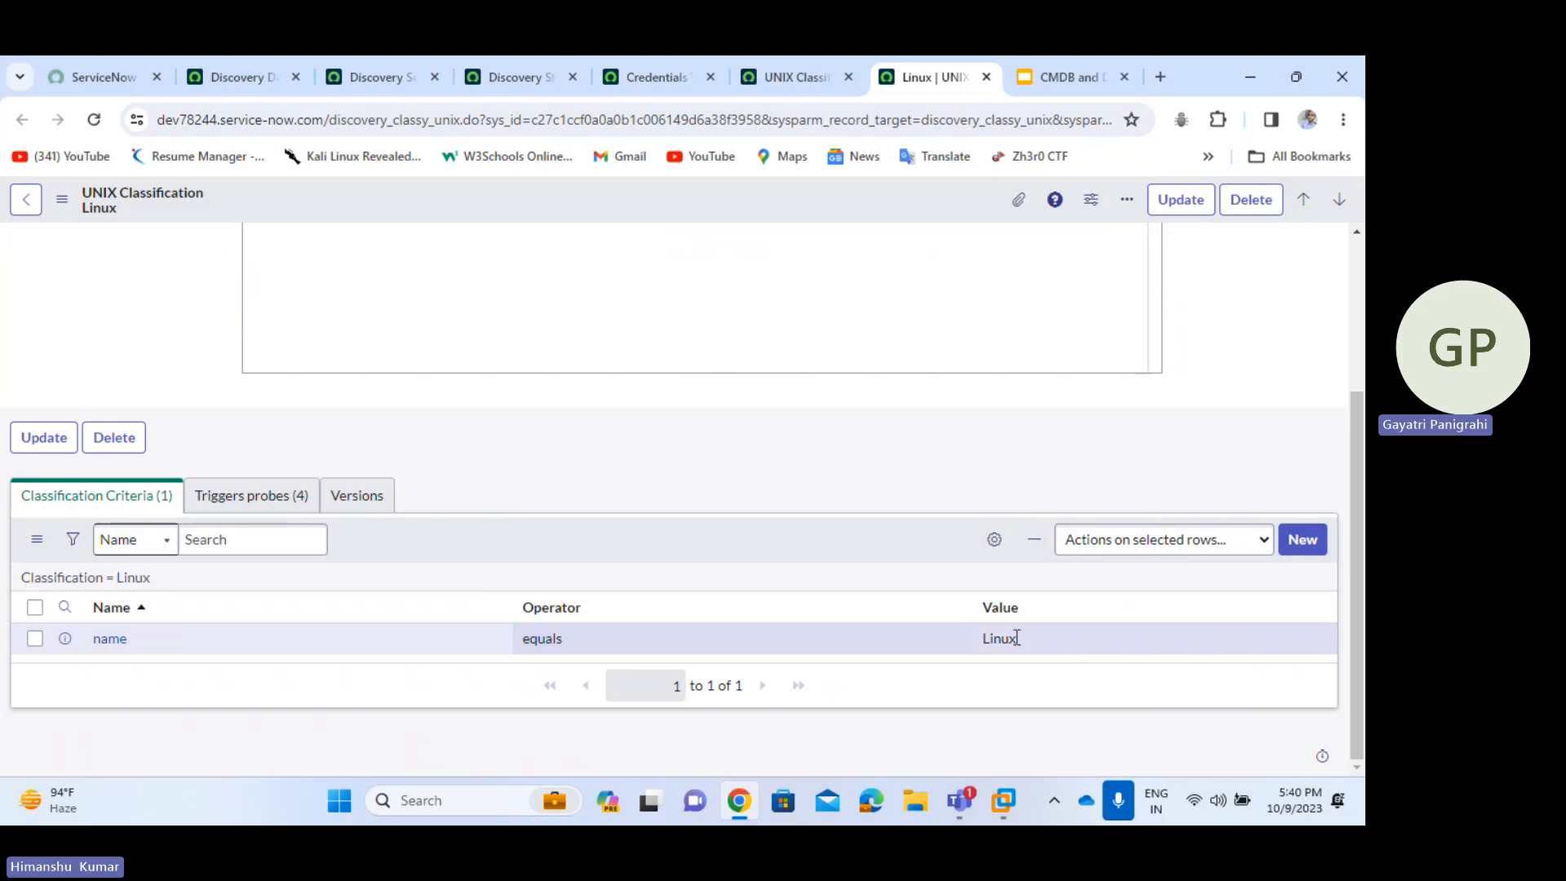
drag(1041, 639, 974, 637)
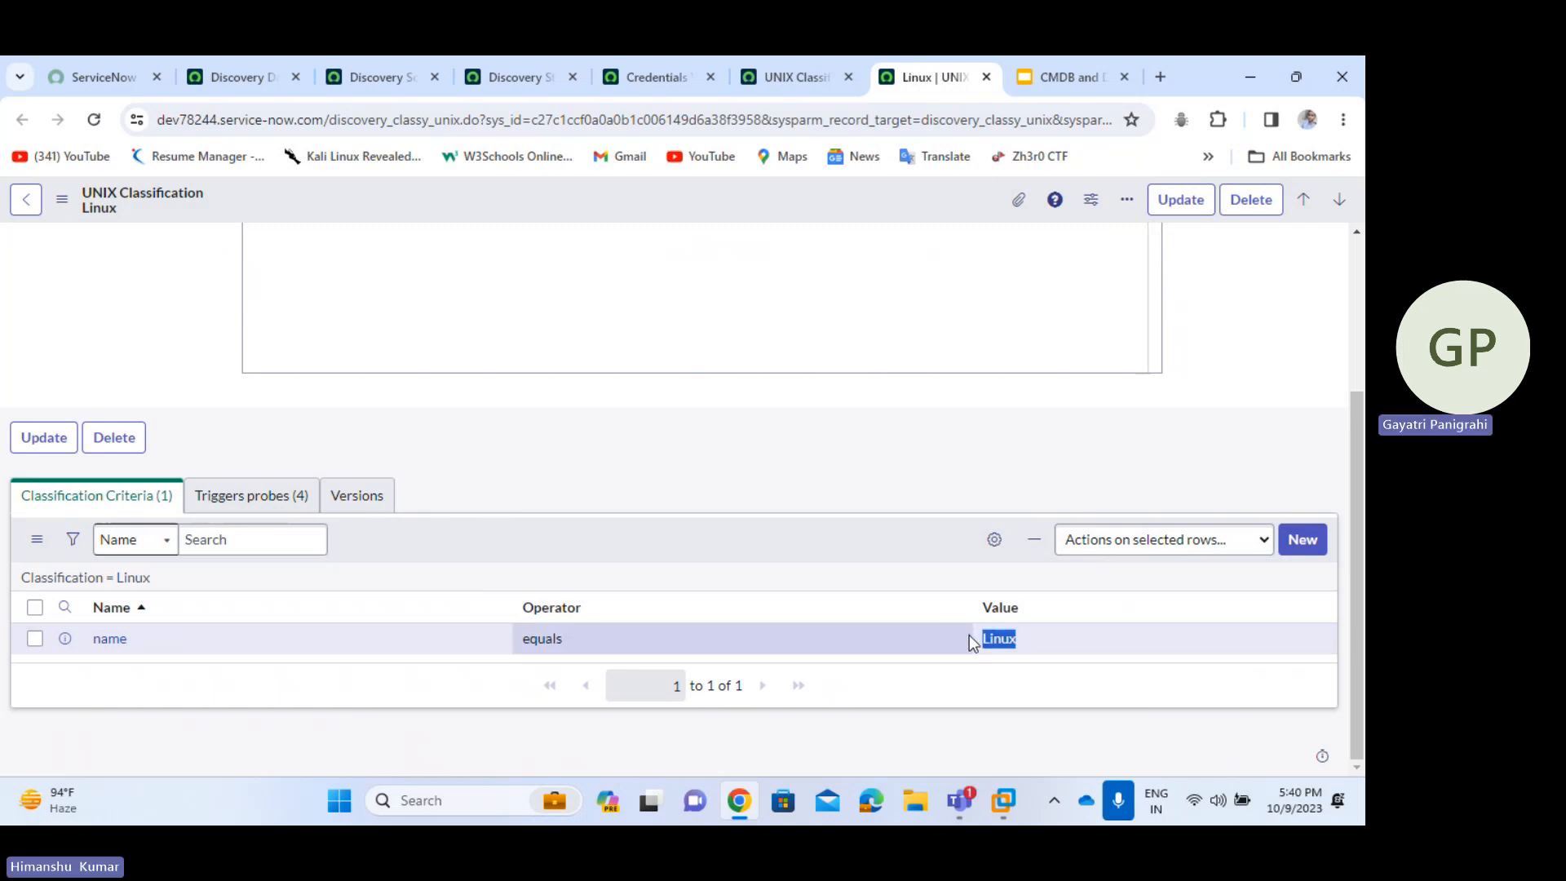
click(884, 540)
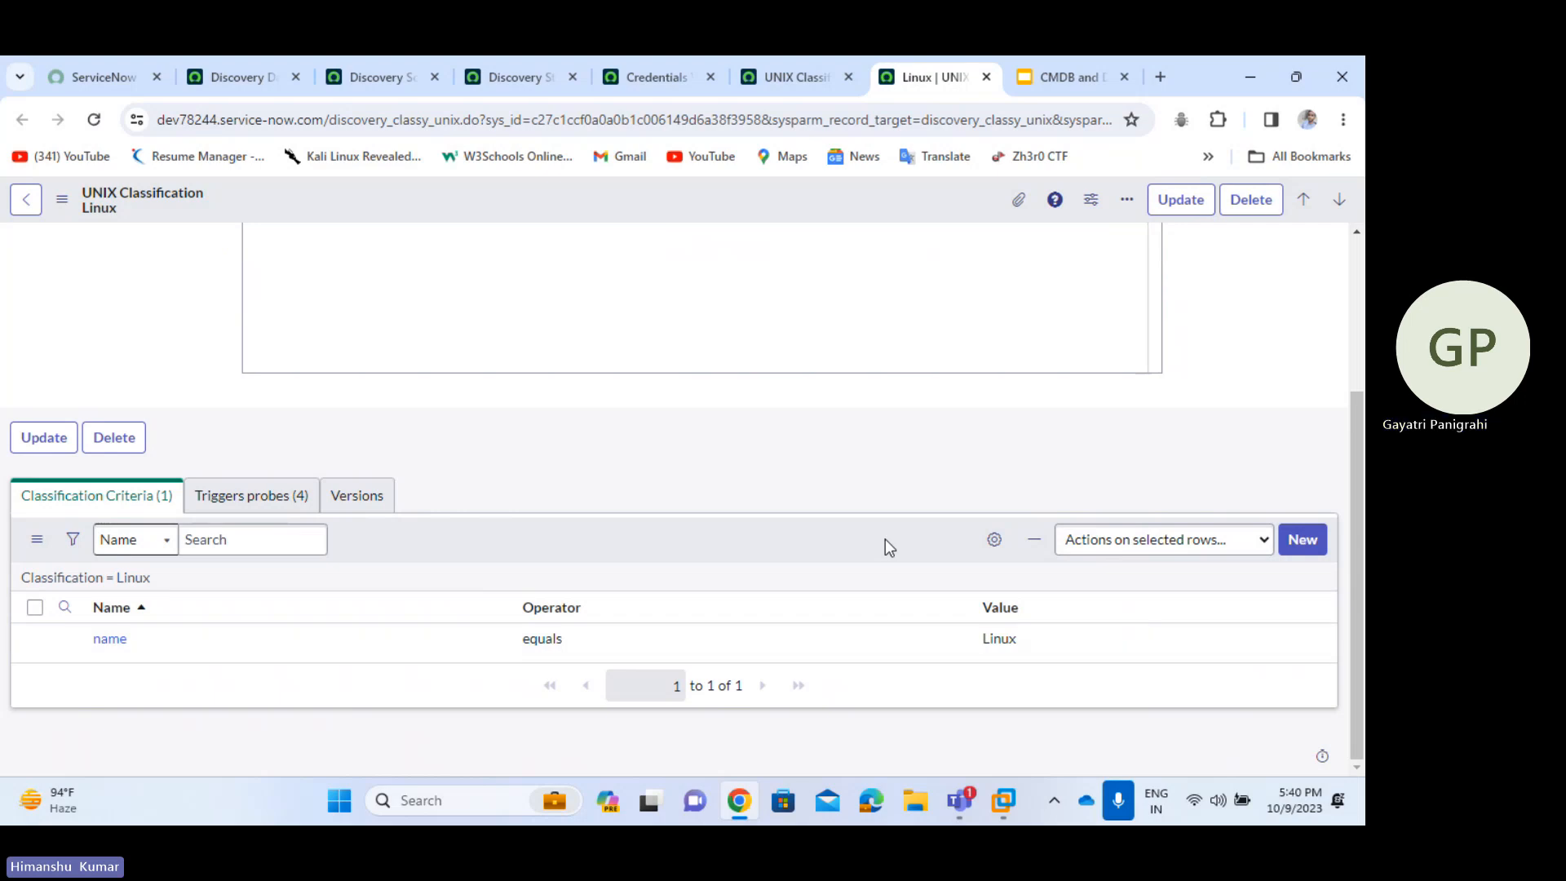
drag(1031, 643, 944, 644)
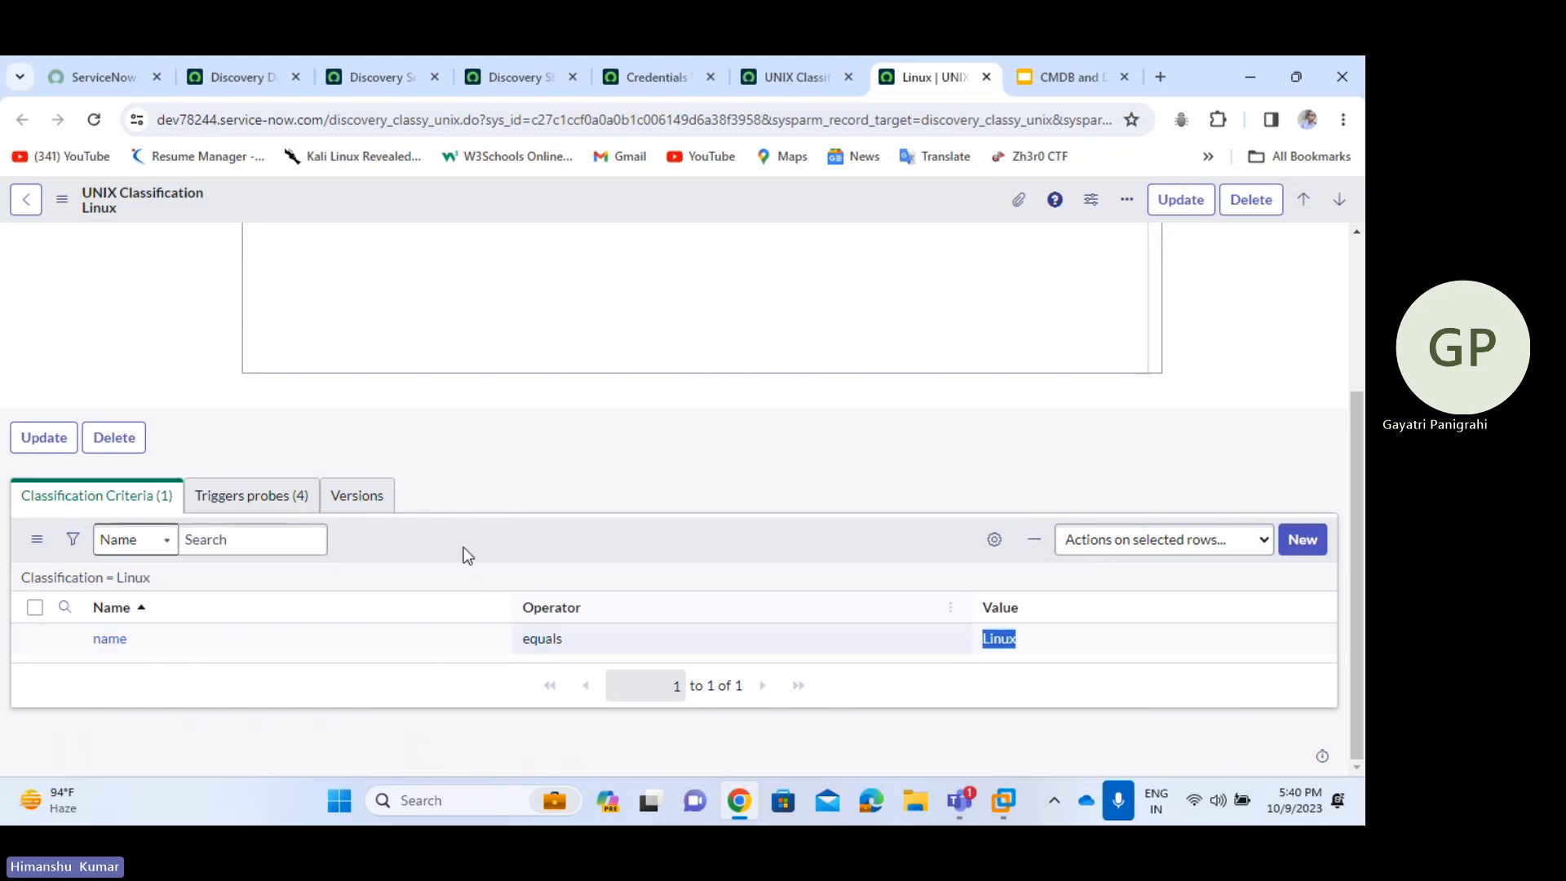
- Inspect the Triggers probes (4) list, including Horizontal Pattern, Installed Software and TrafficBasedDataCollectionUnix probes
click(255, 499)
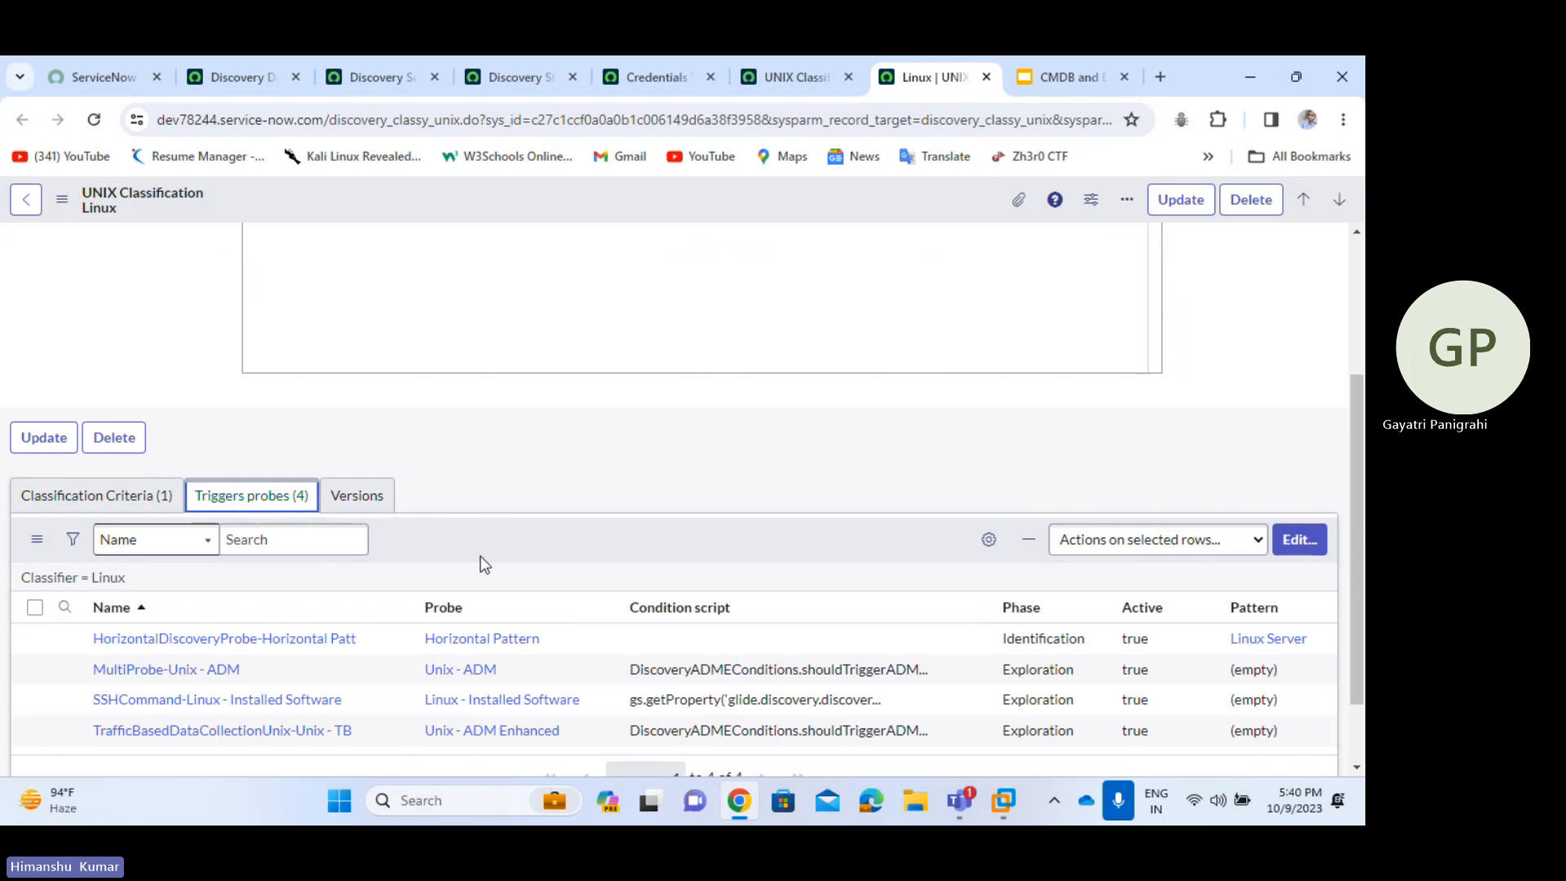
scroll(485, 565, down, 1)
drag(565, 568, 425, 571)
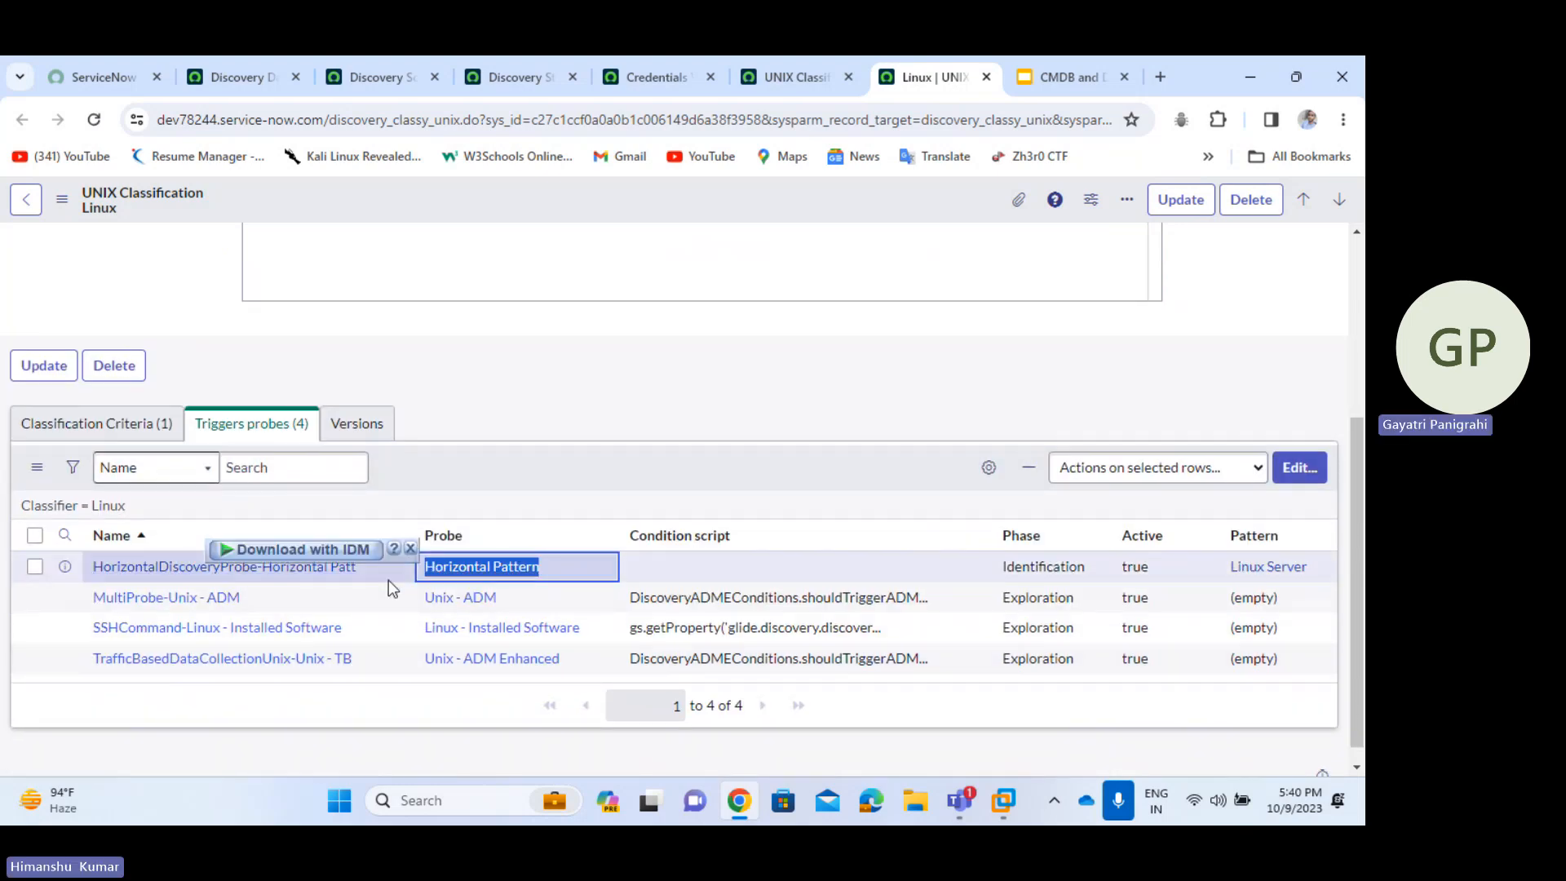
click(411, 548)
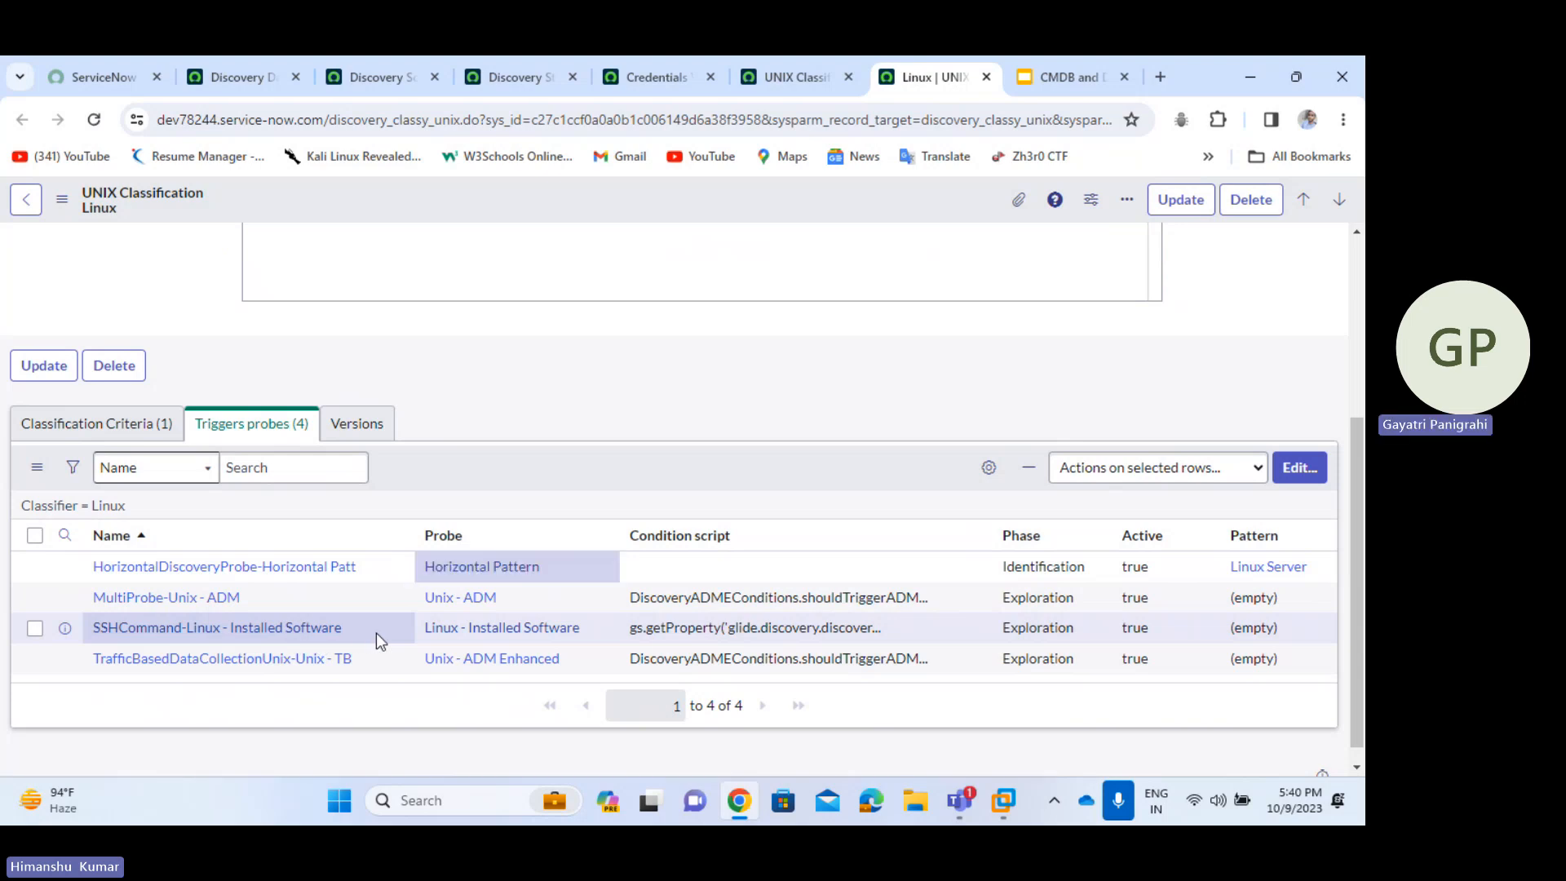
drag(376, 633, 231, 644)
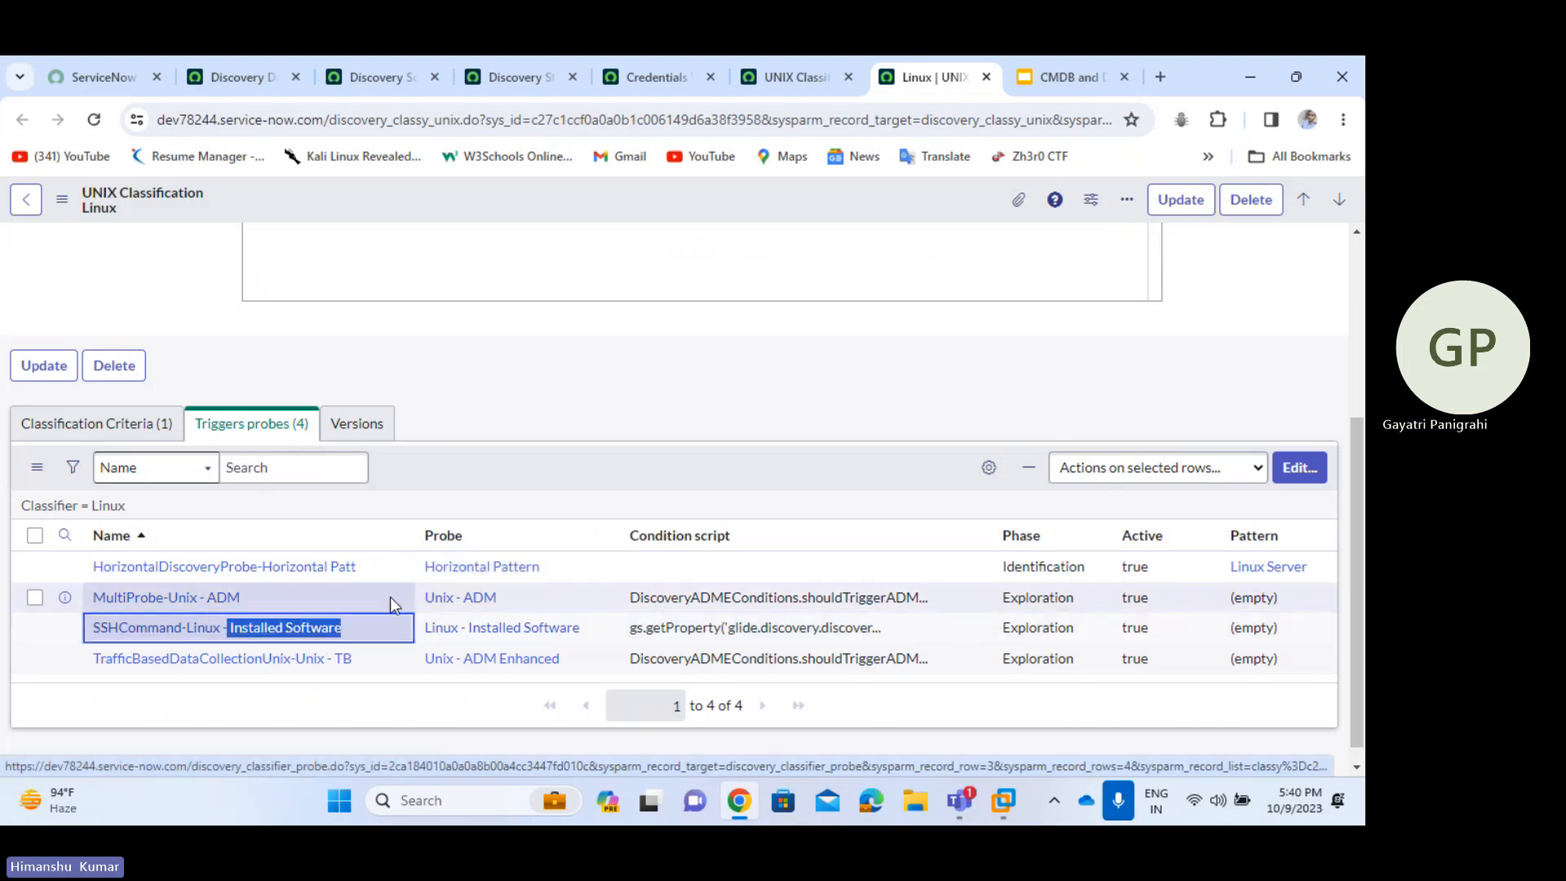
click(523, 467)
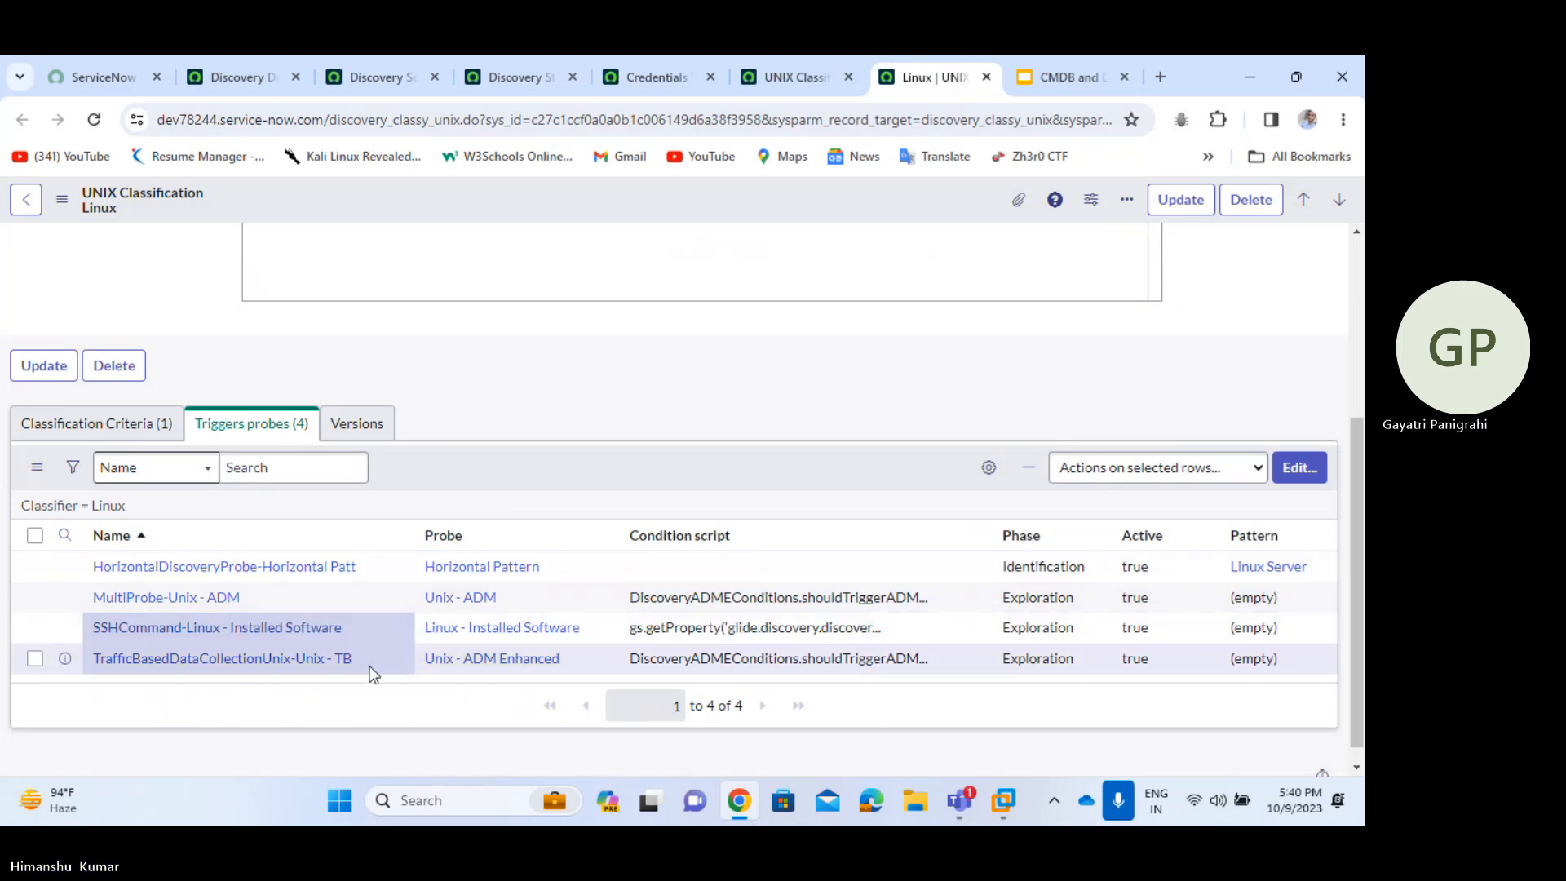
drag(369, 674, 101, 671)
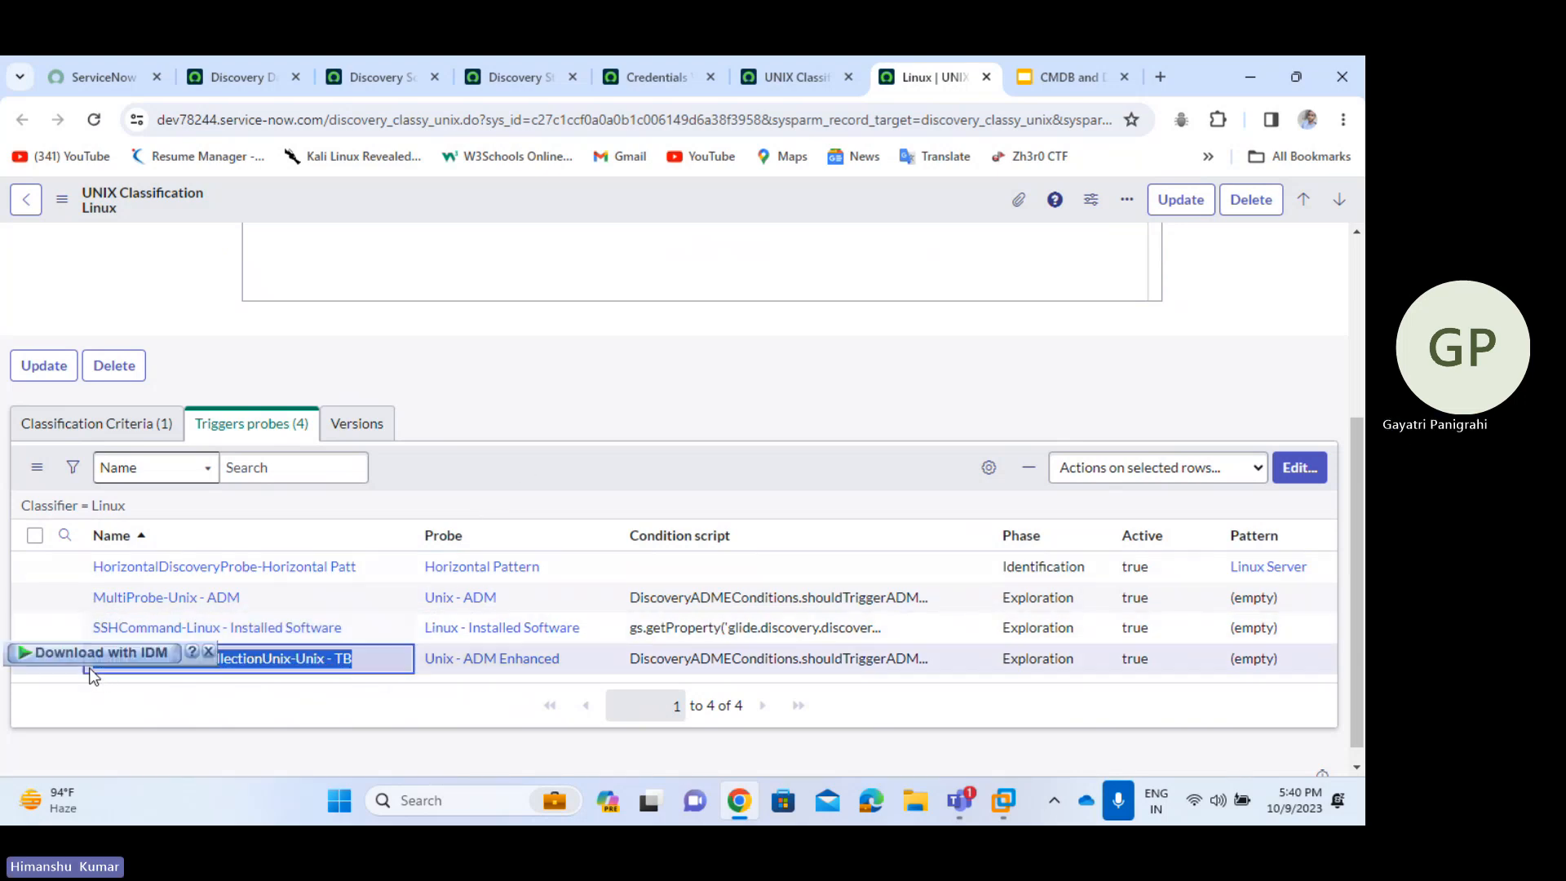
click(259, 680)
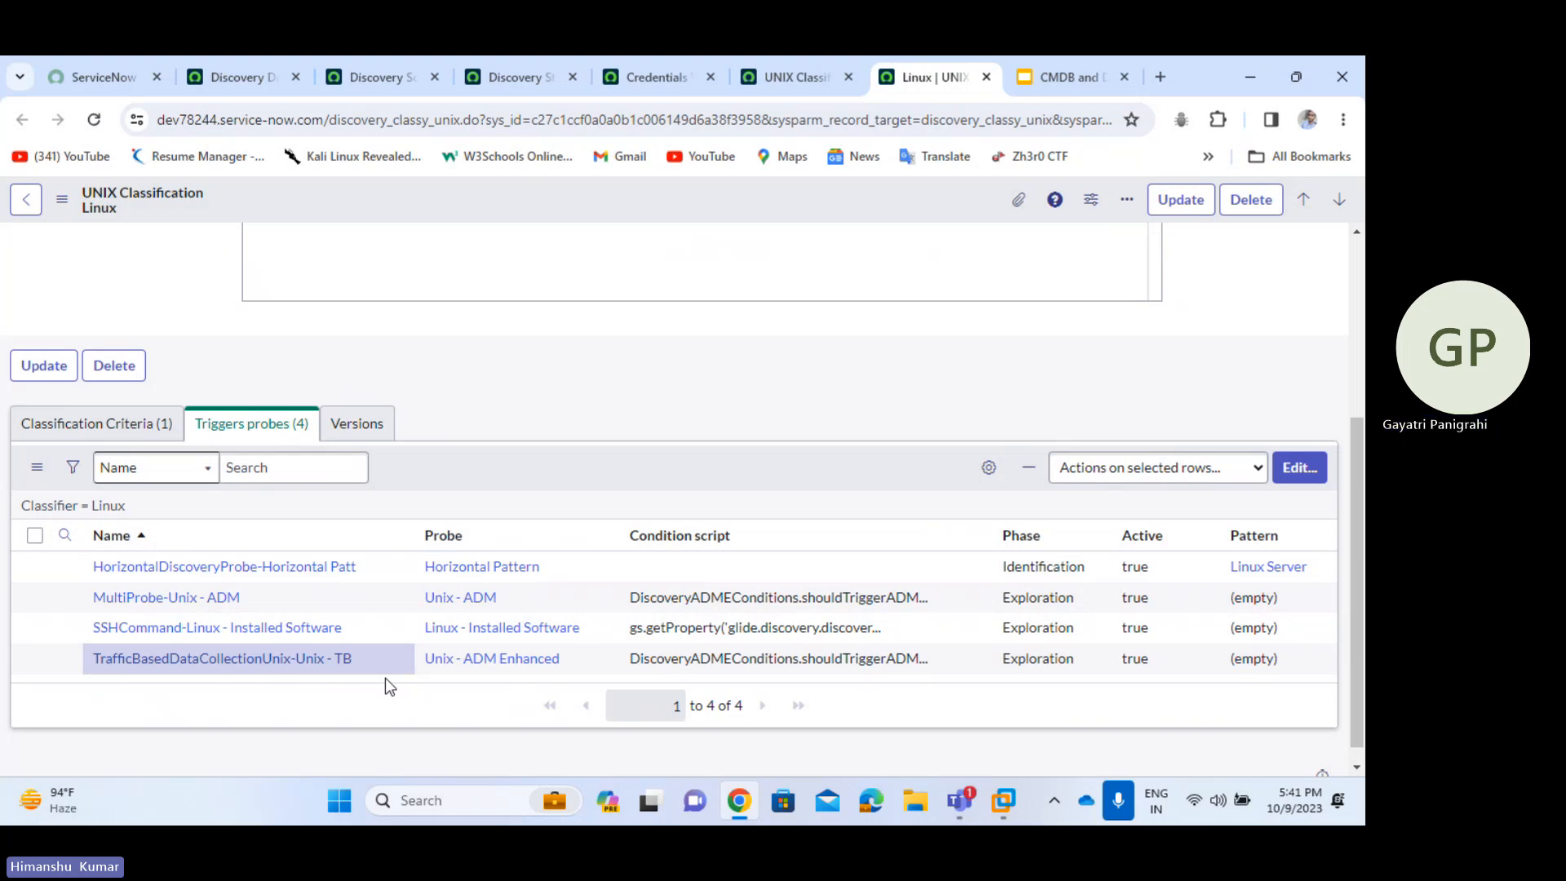
click(238, 66)
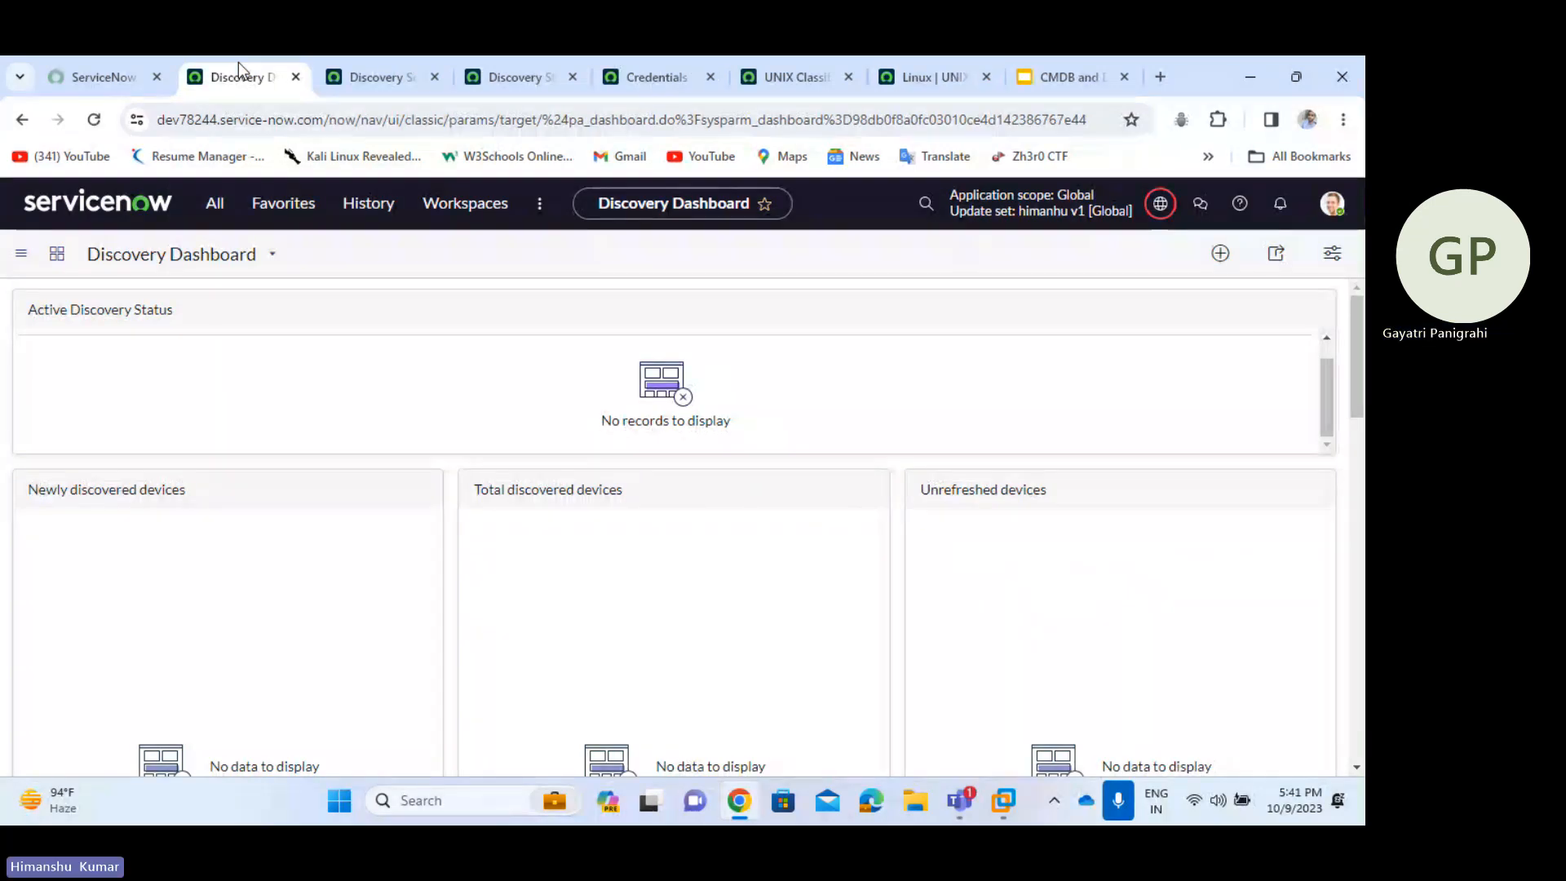
- Filter the navigator for 'mid server' and open MID Server > Downloads
click(215, 204)
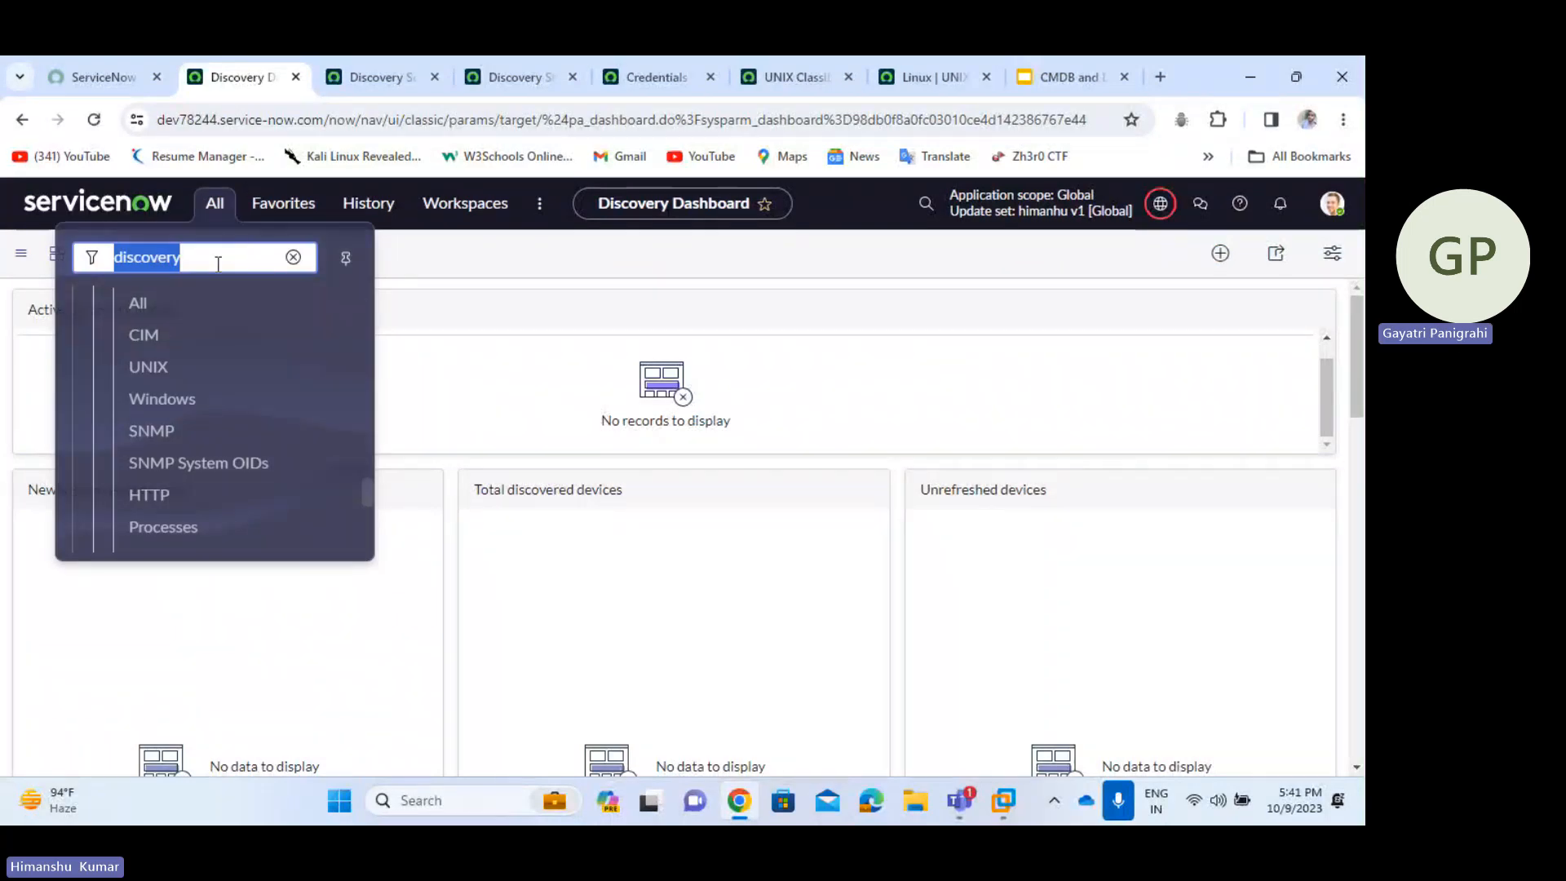
key(BackSpace)
text(m)
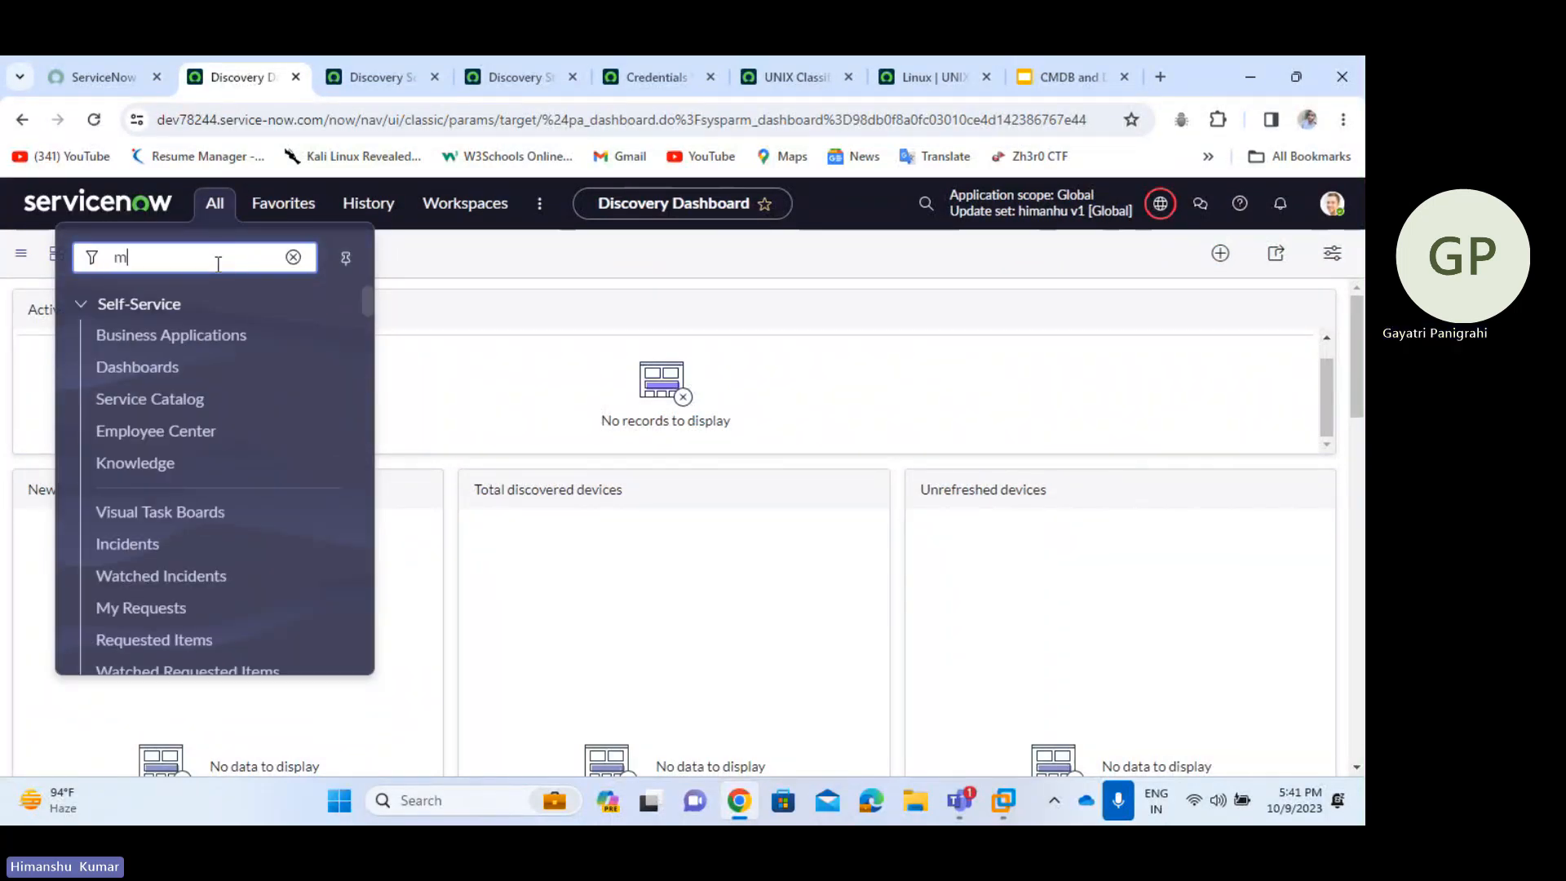
text(id)
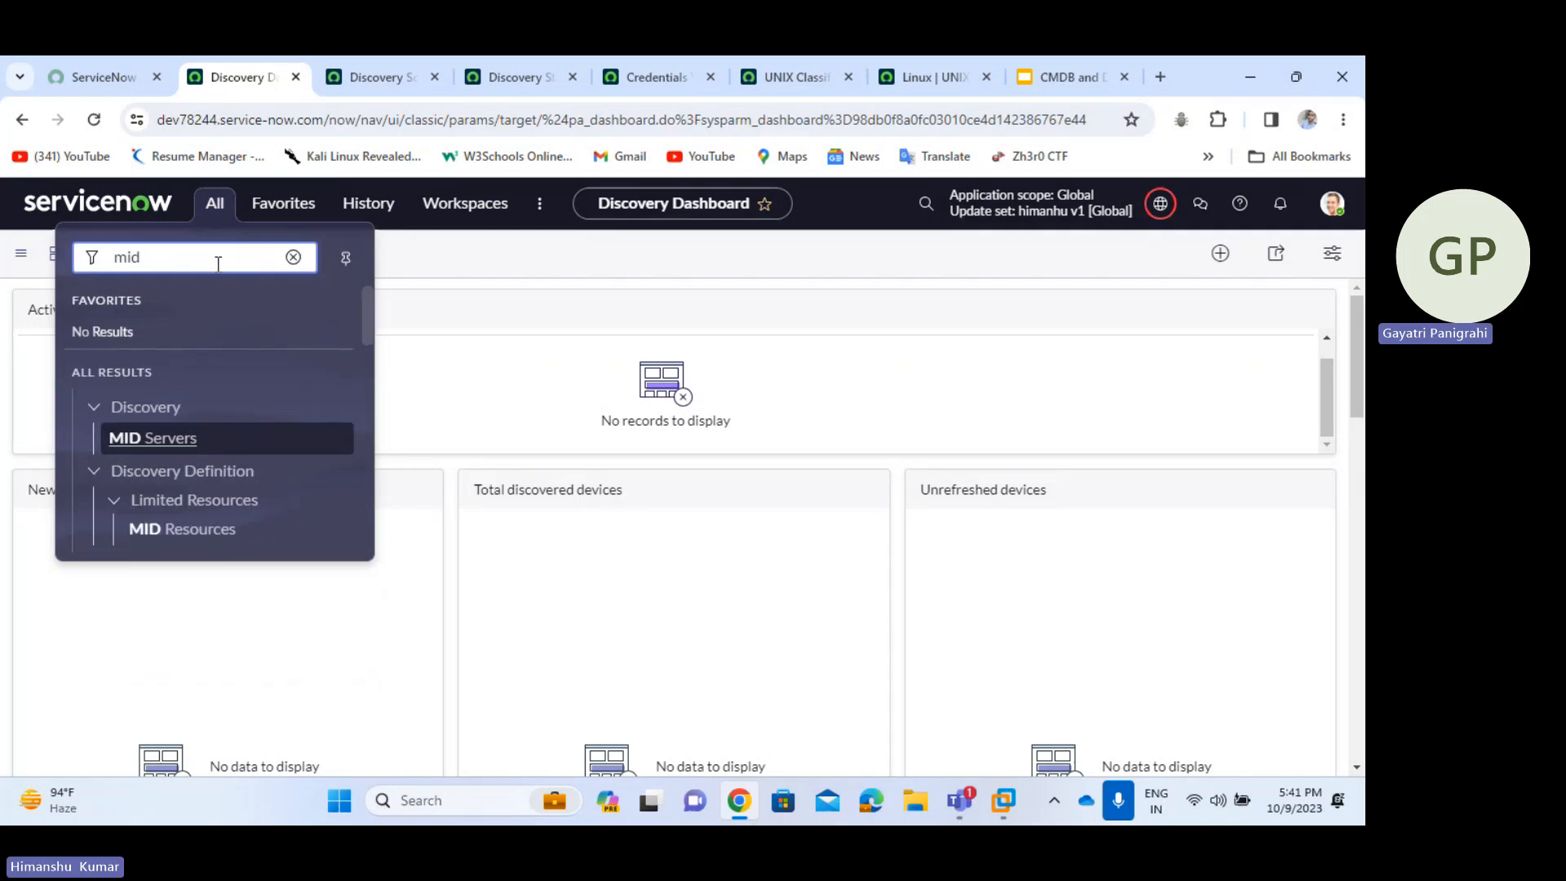
text( server)
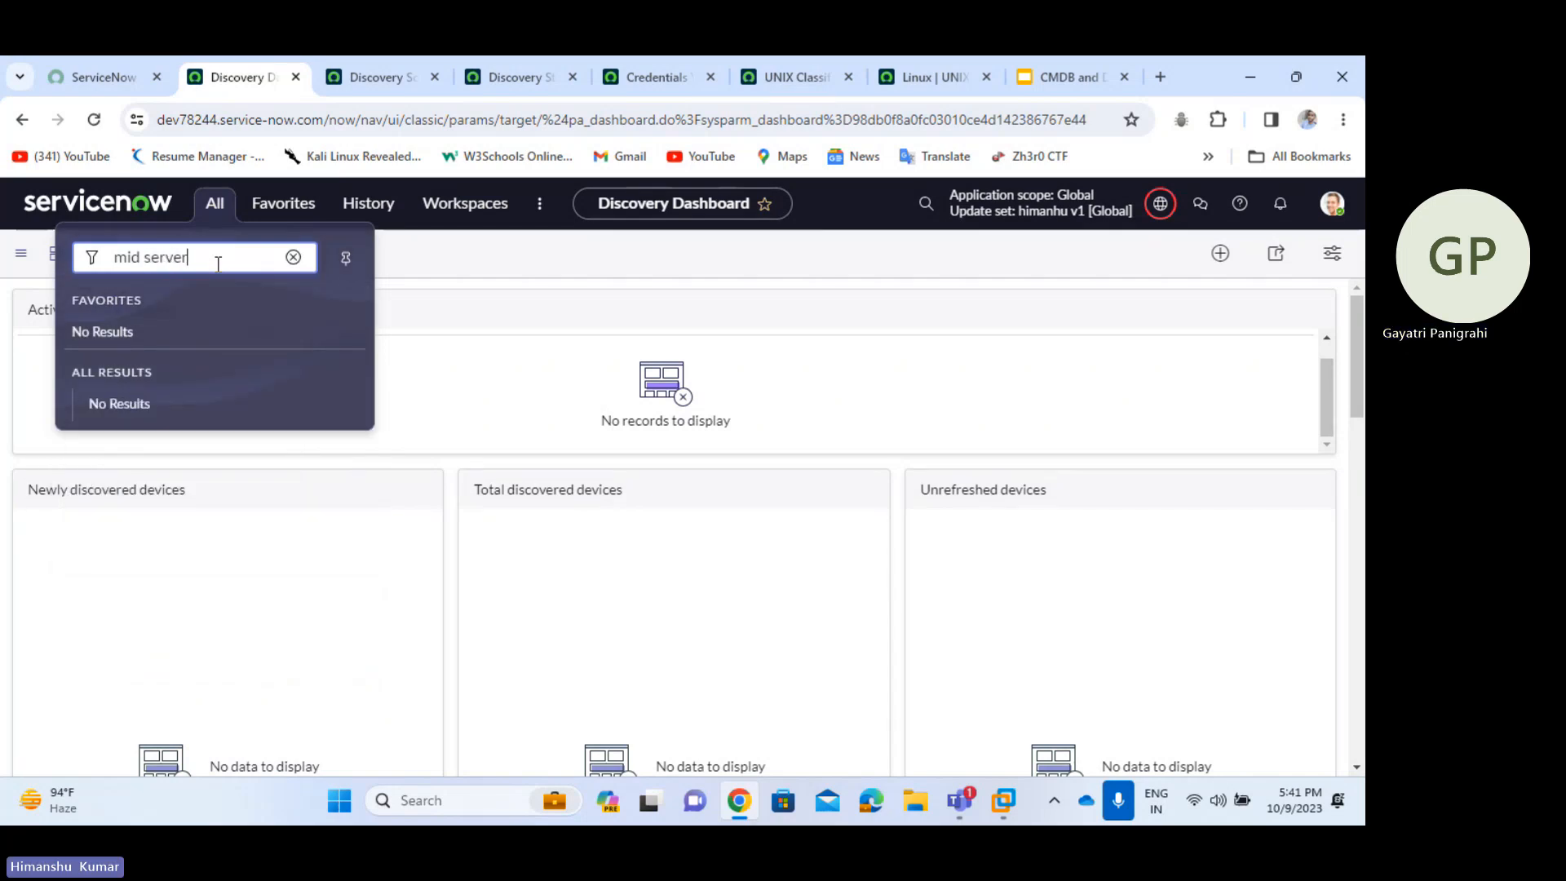
scroll(216, 412, down, 3)
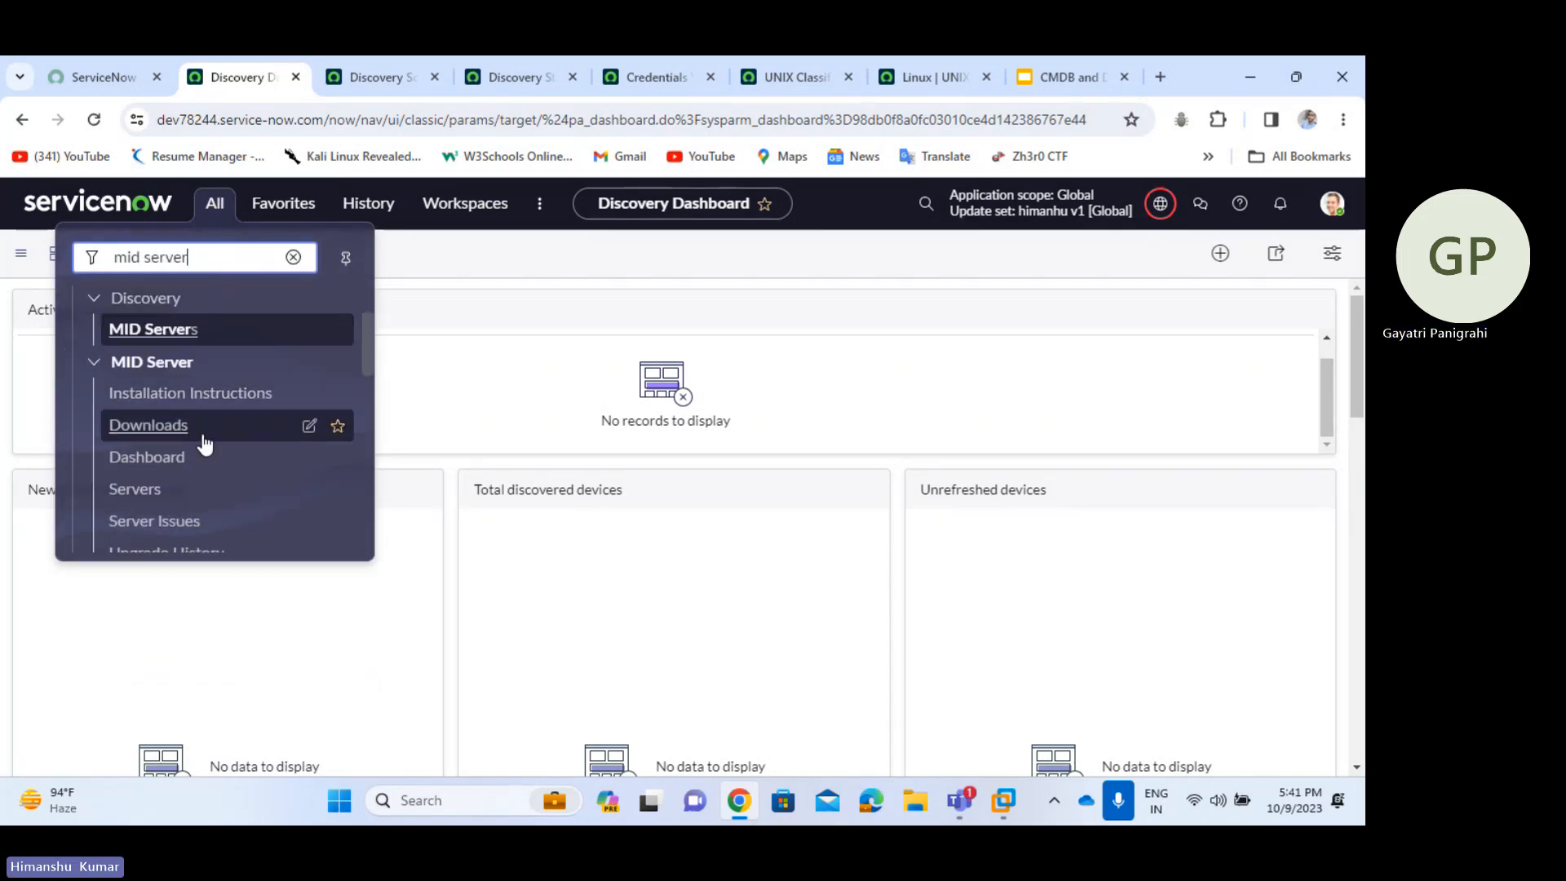
click(150, 425)
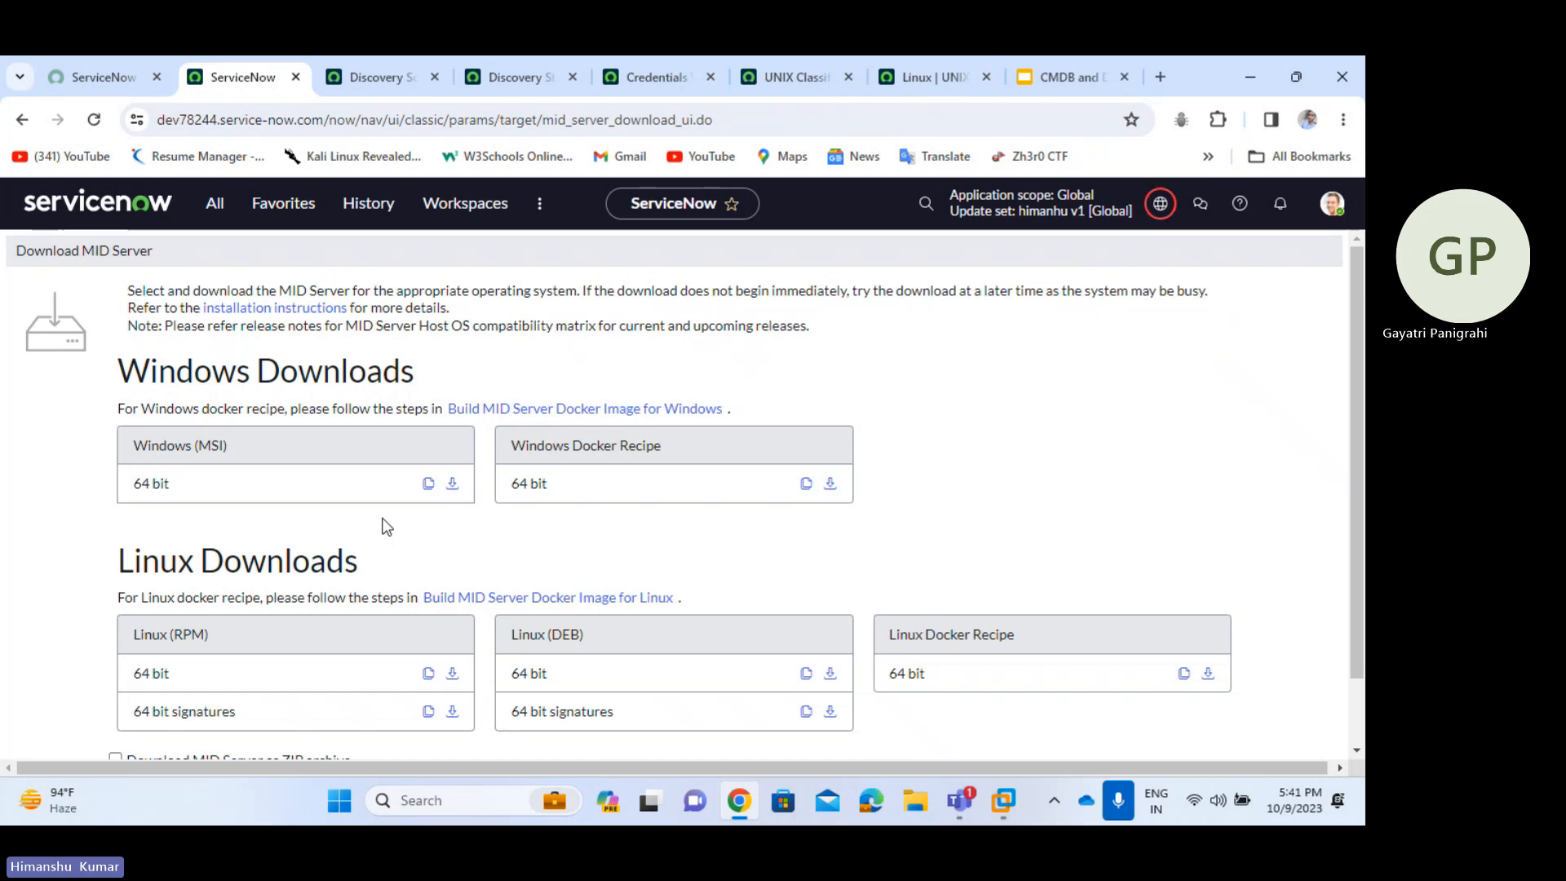
- Review the Windows downloads: the 64 bit Windows (MSI) installer and Windows Docker Recipe
scroll(387, 526, down, 2)
scroll(384, 519, up, 2)
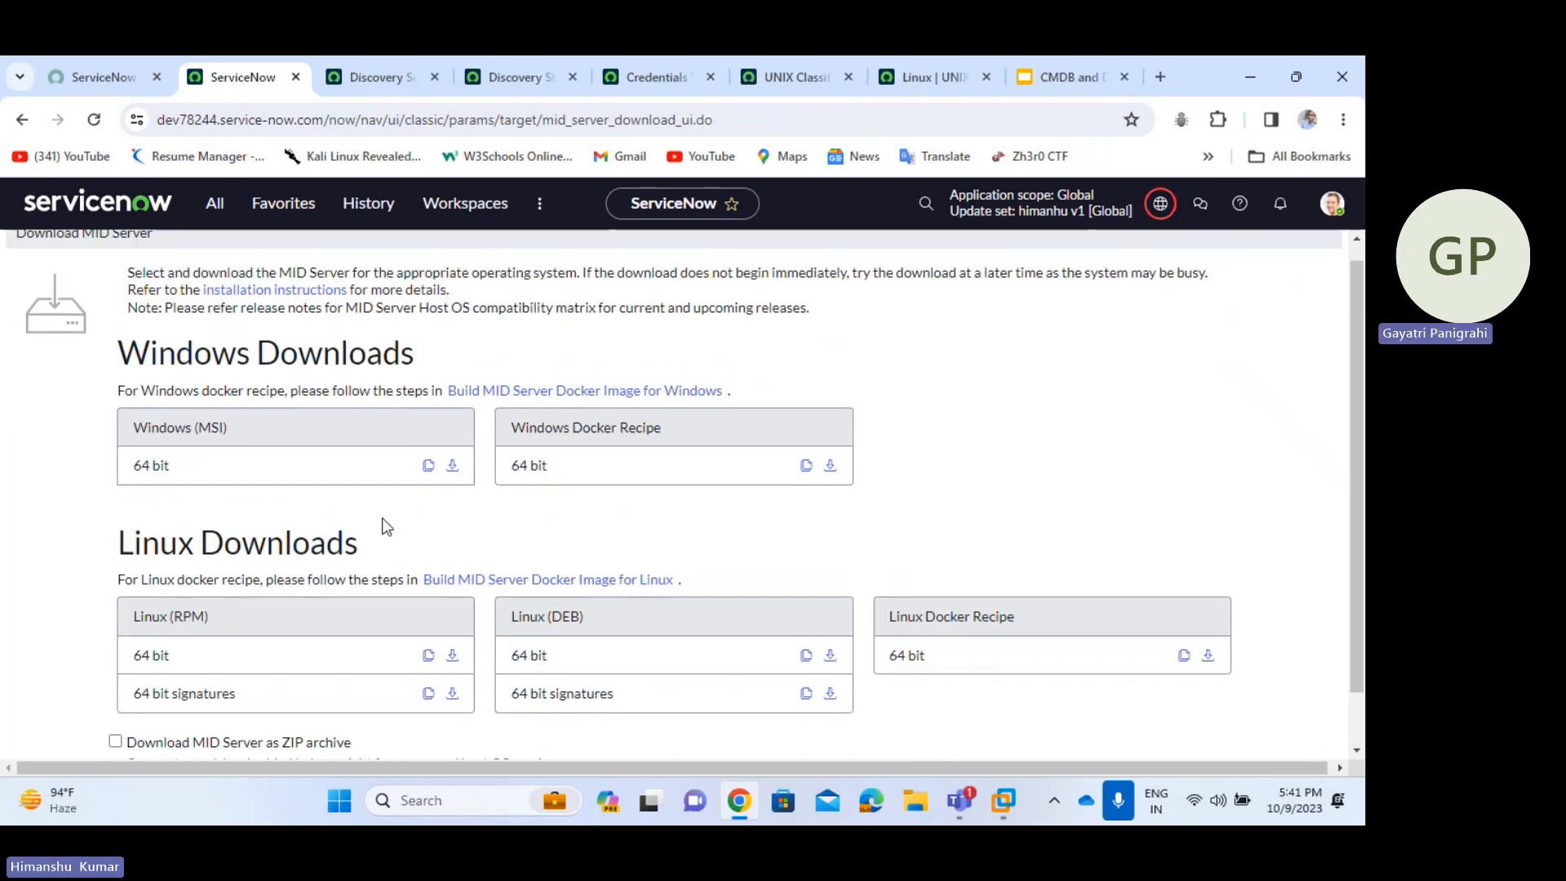
drag(235, 429, 123, 434)
click(264, 431)
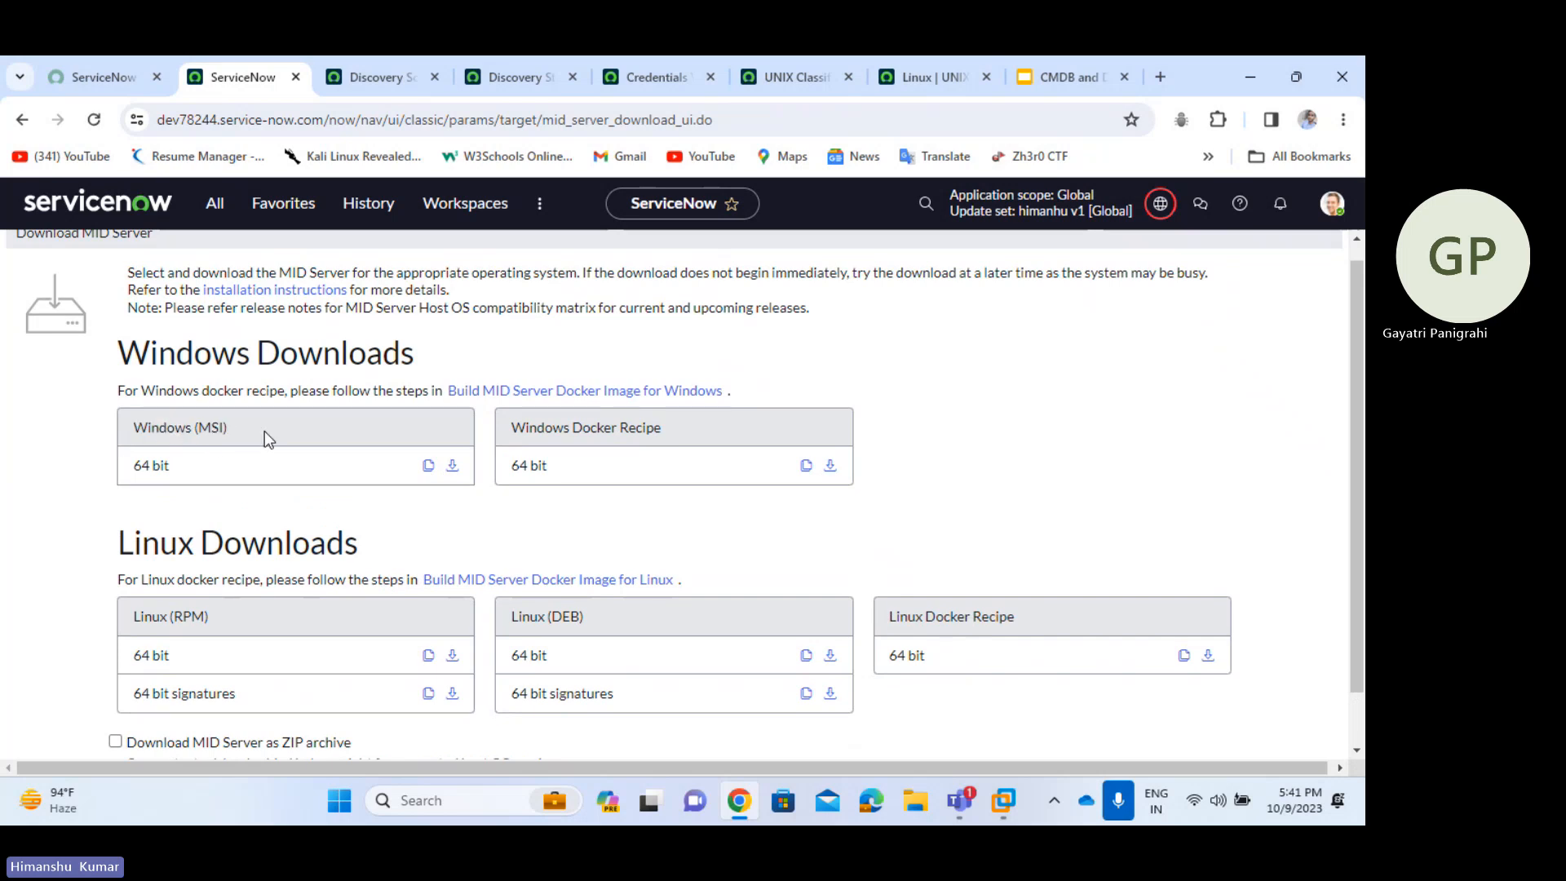
drag(181, 475, 129, 472)
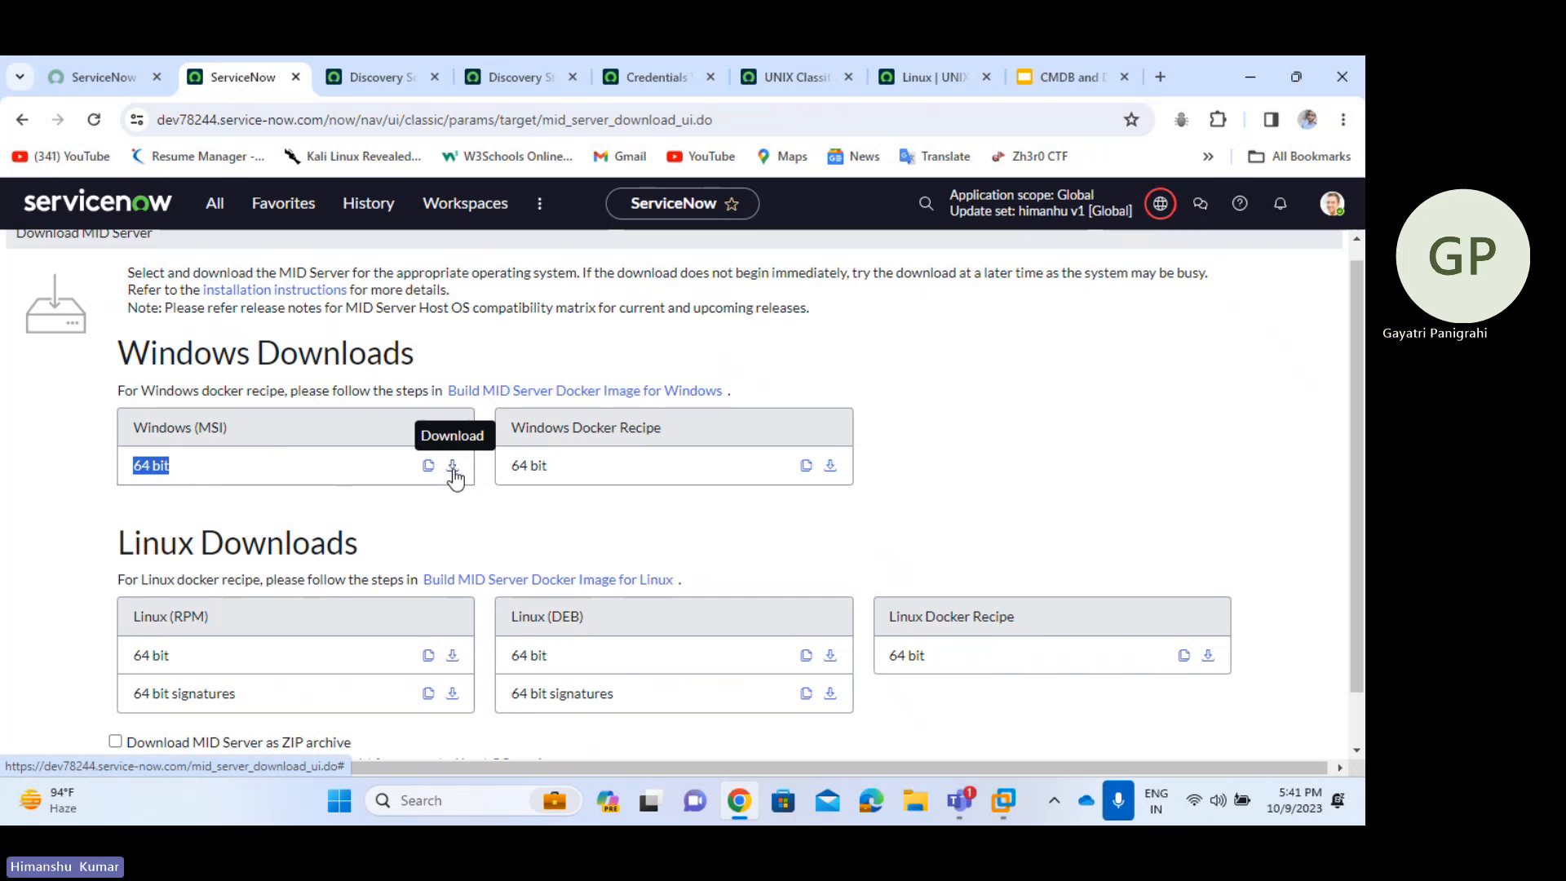
click(684, 436)
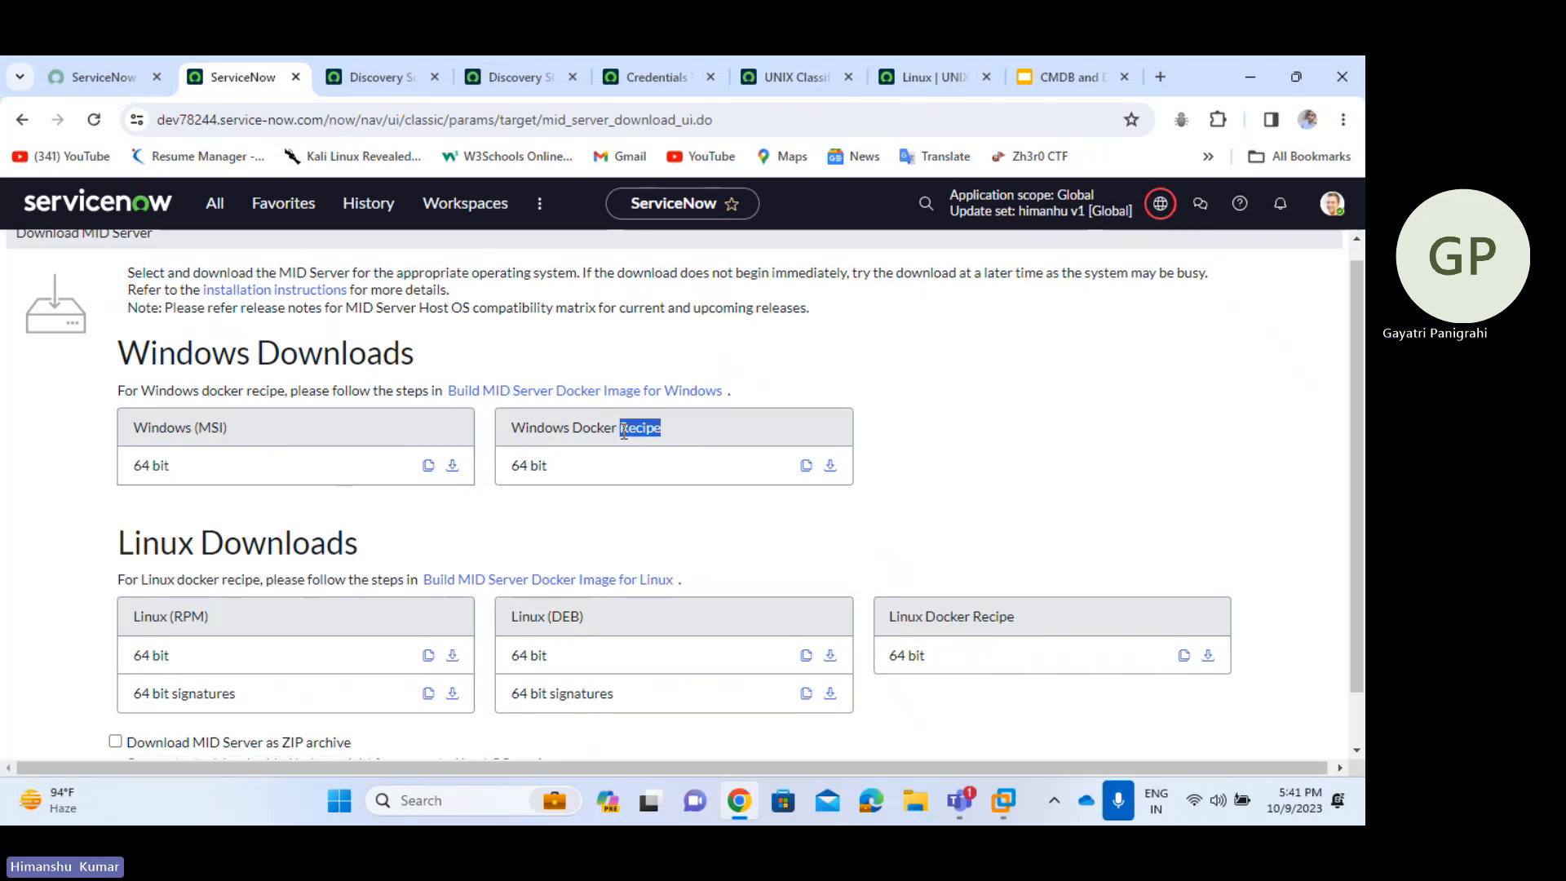
drag(624, 433, 509, 438)
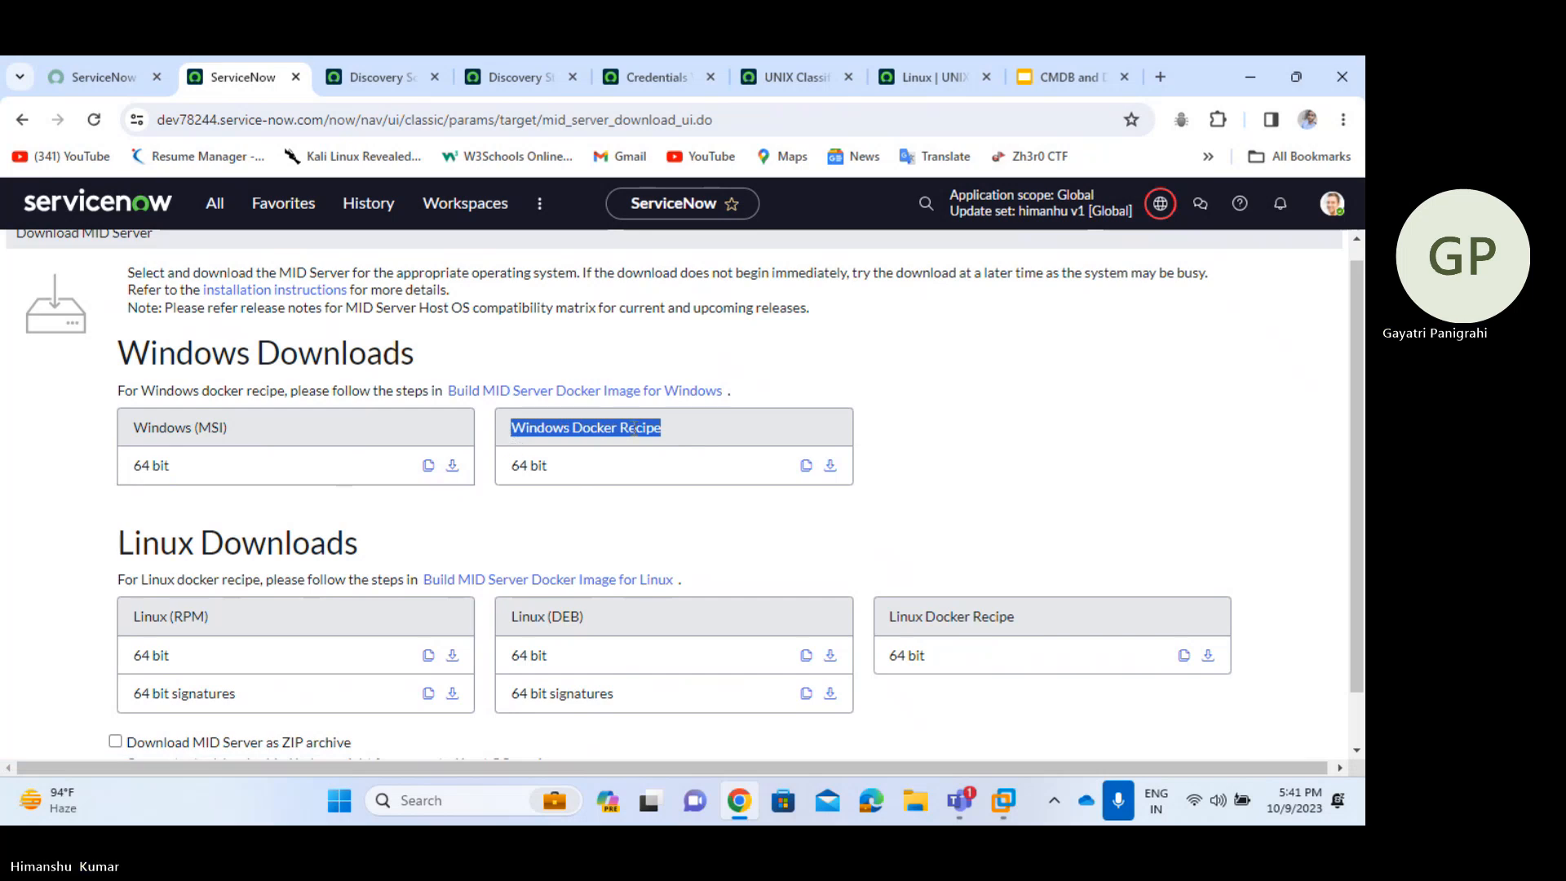
click(692, 420)
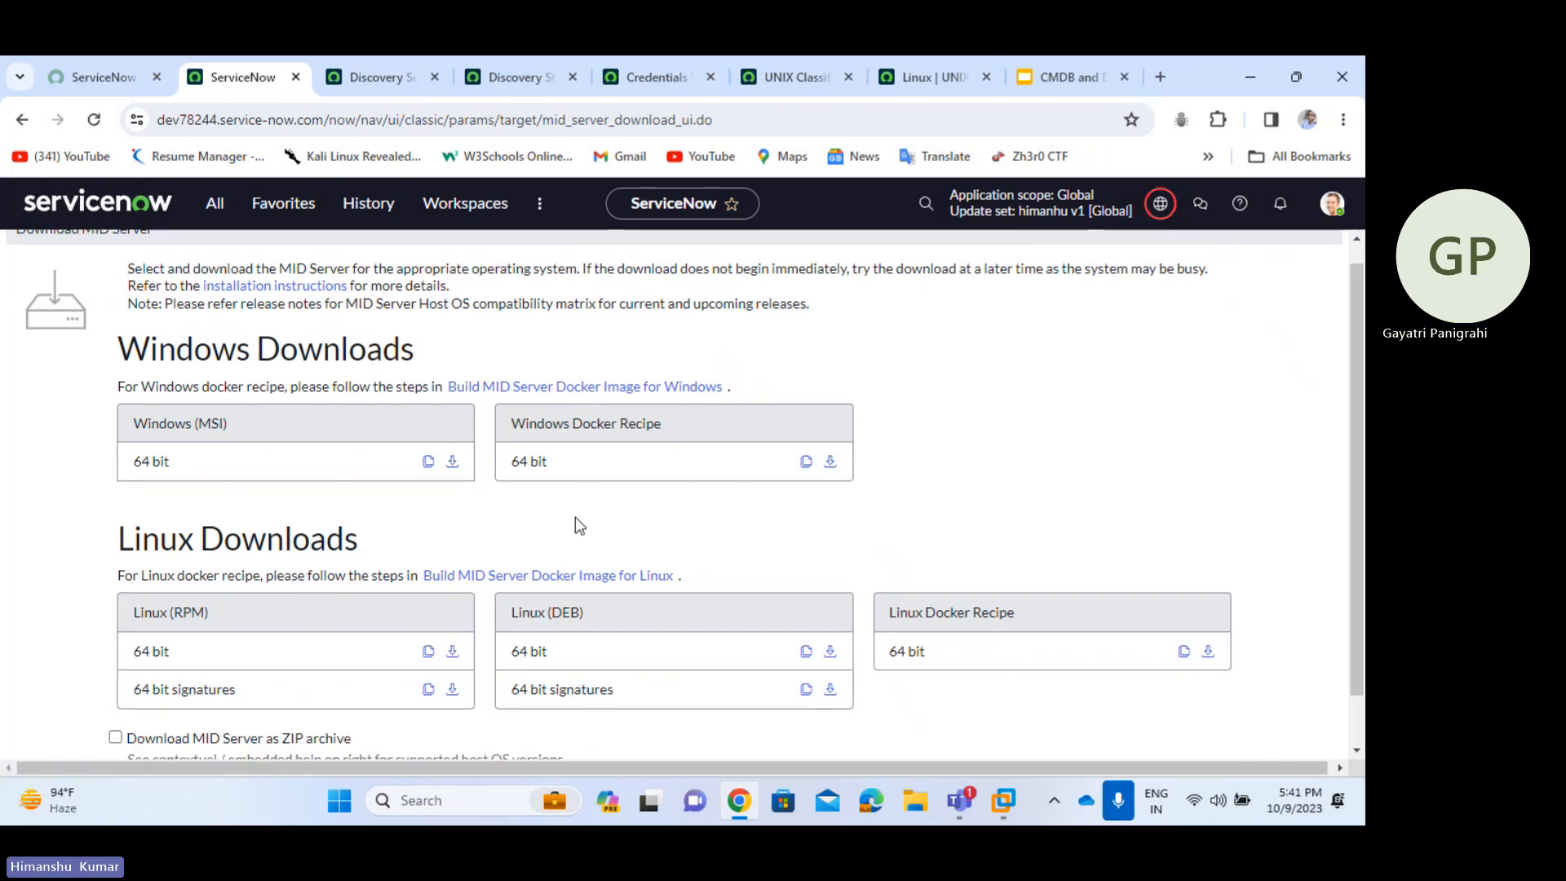
- Review the Linux downloads: Linux (RPM), Linux (DEB) packages and the Linux Docker Recipe
scroll(575, 517, down, 1)
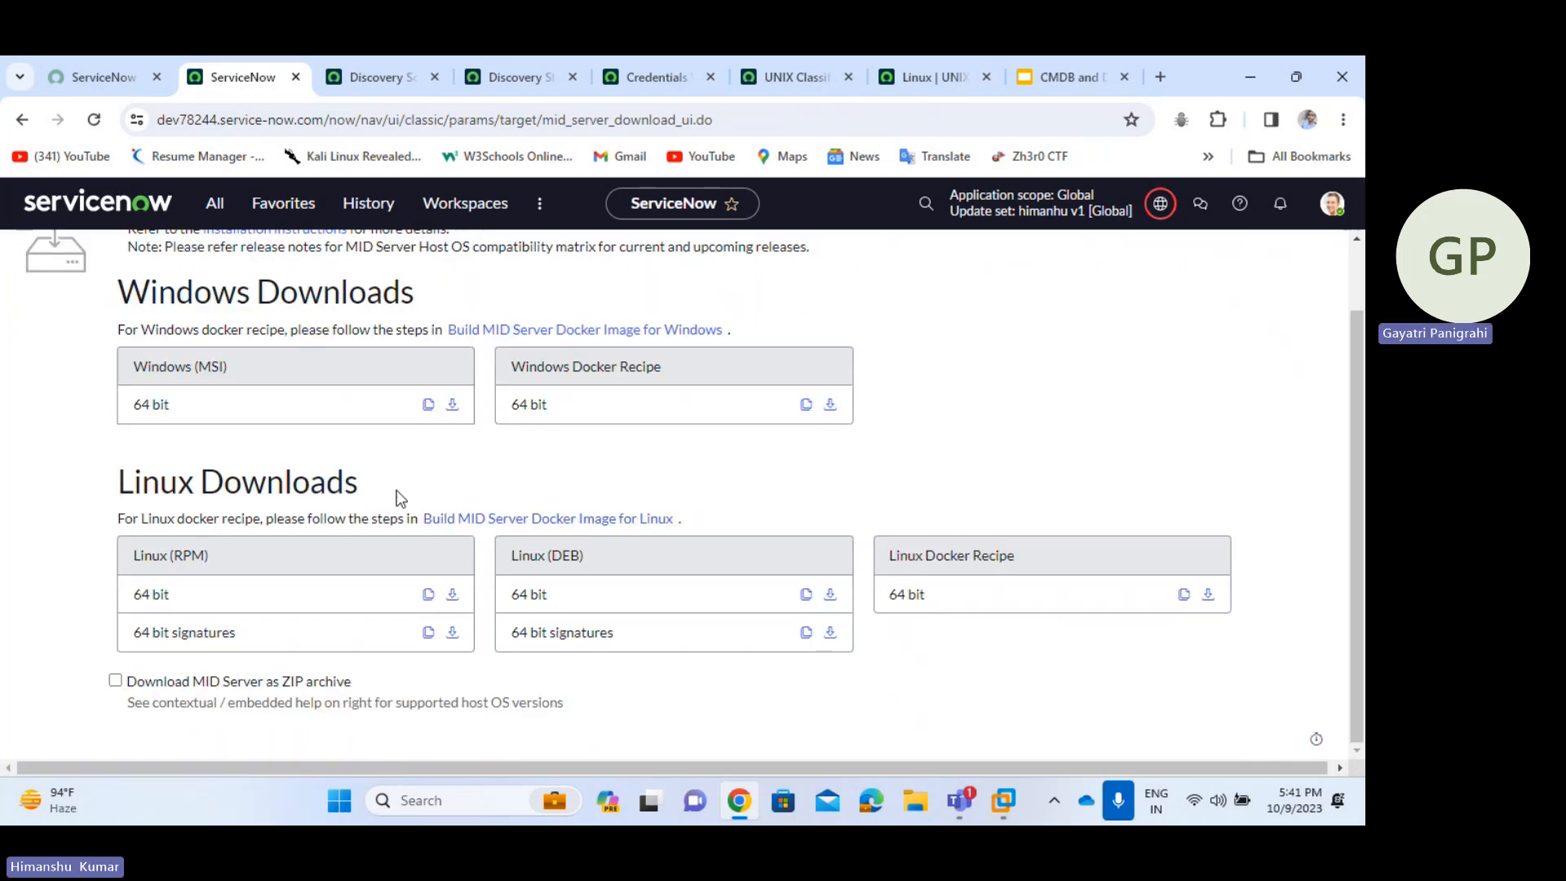
drag(381, 496, 116, 499)
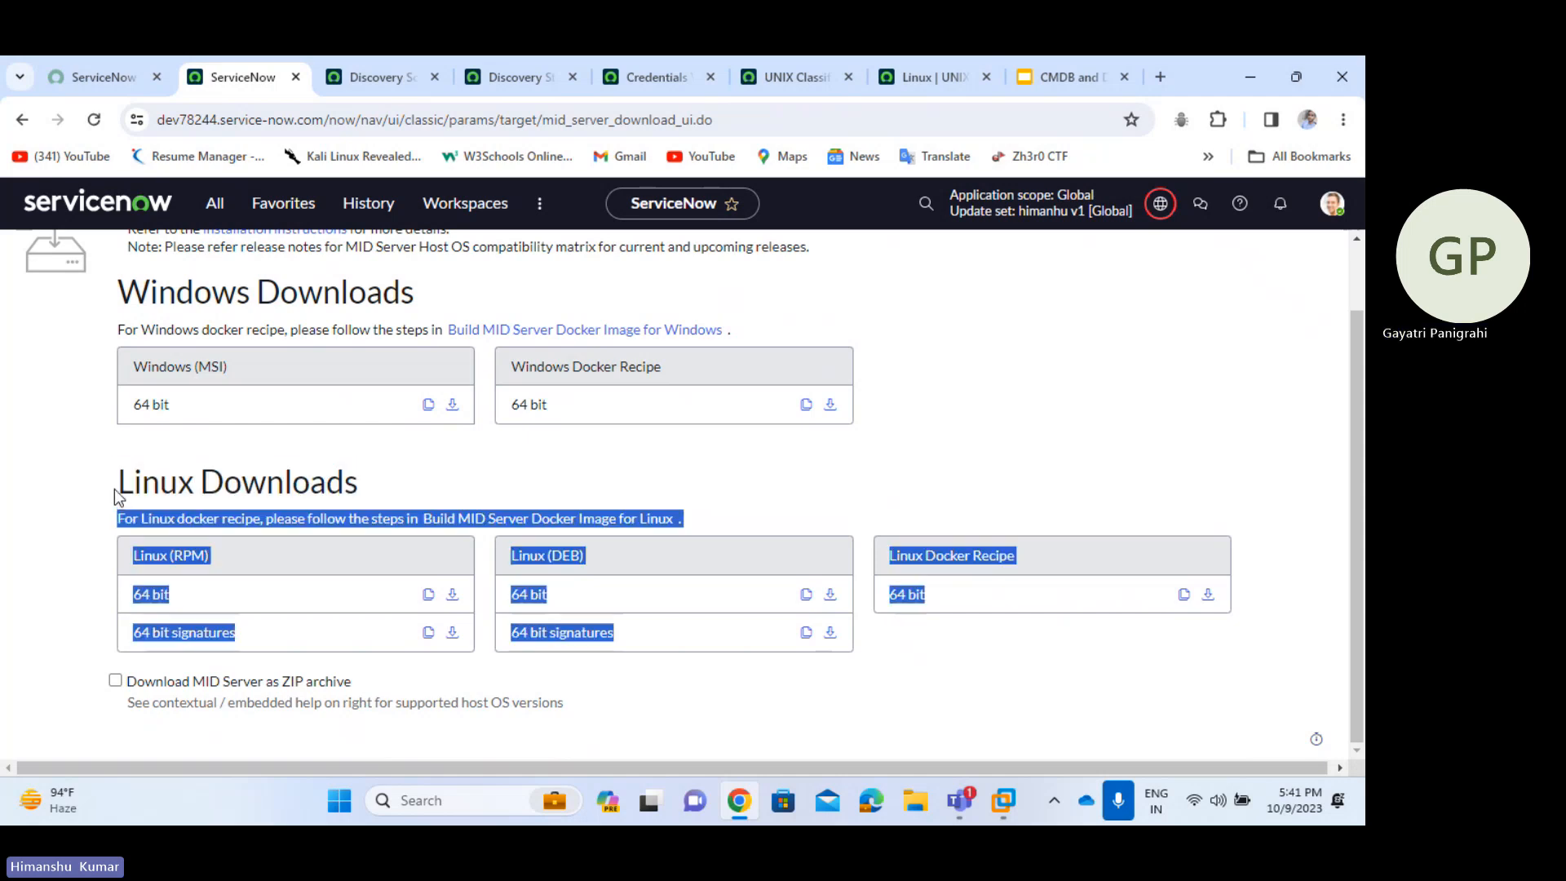
click(517, 467)
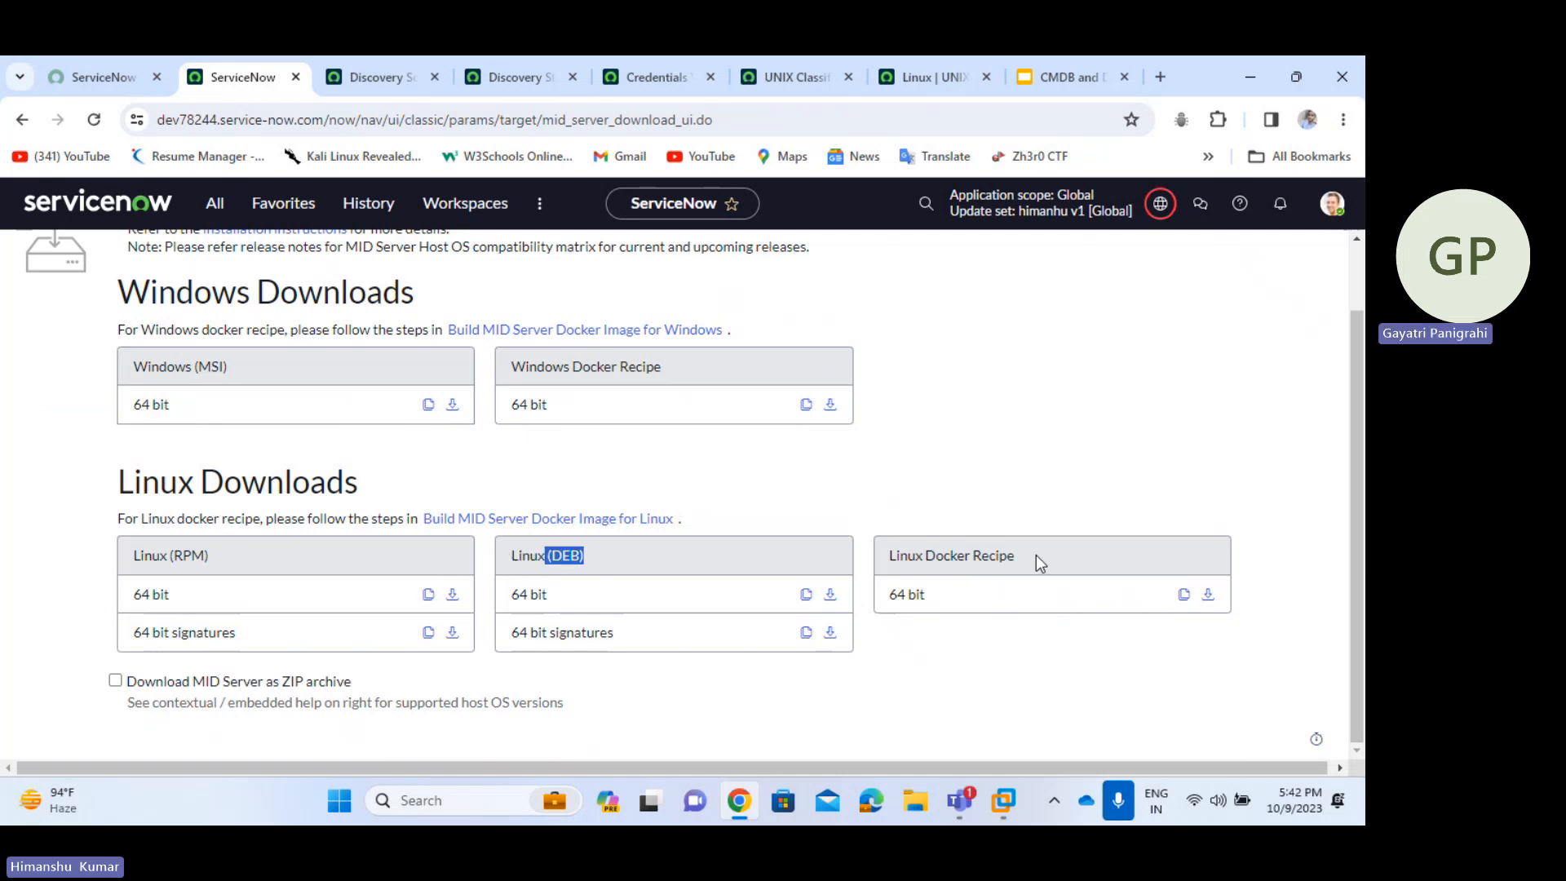
drag(948, 558, 926, 558)
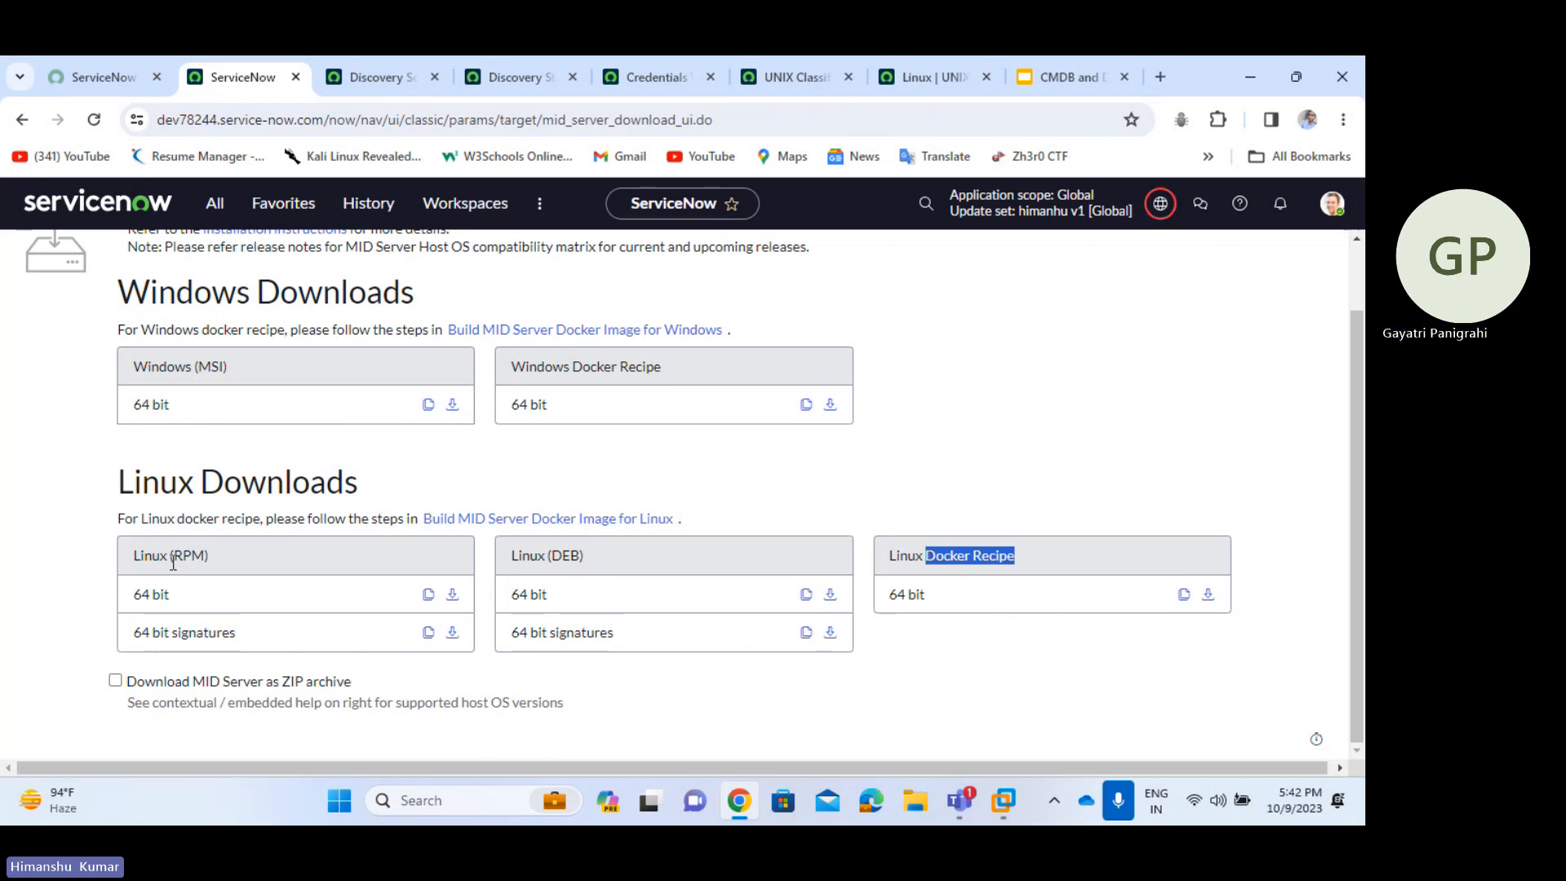
drag(227, 564, 193, 558)
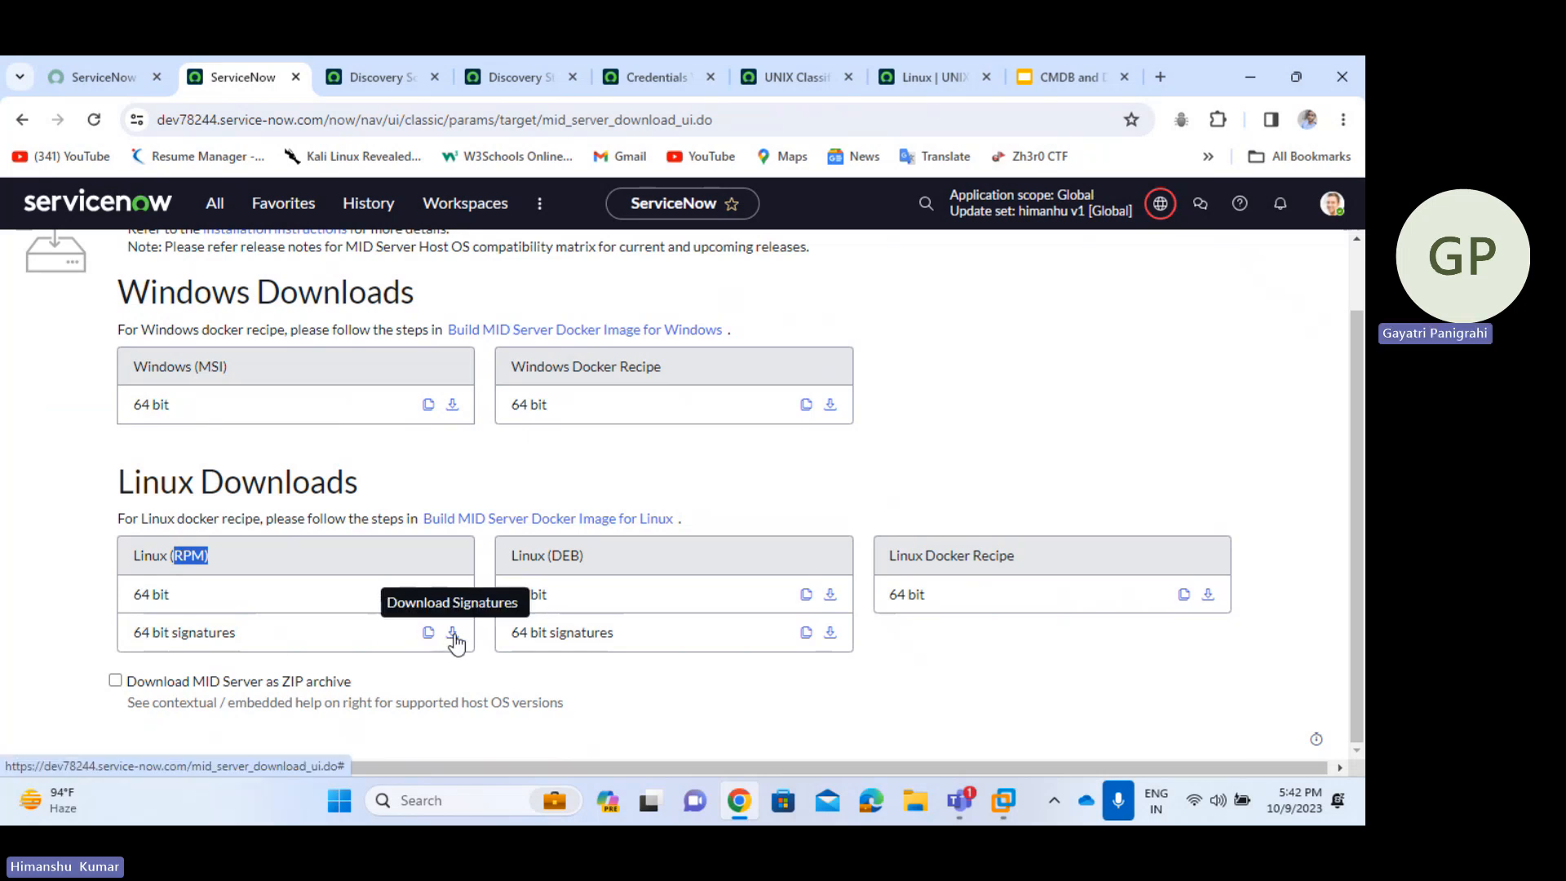
drag(598, 560, 505, 645)
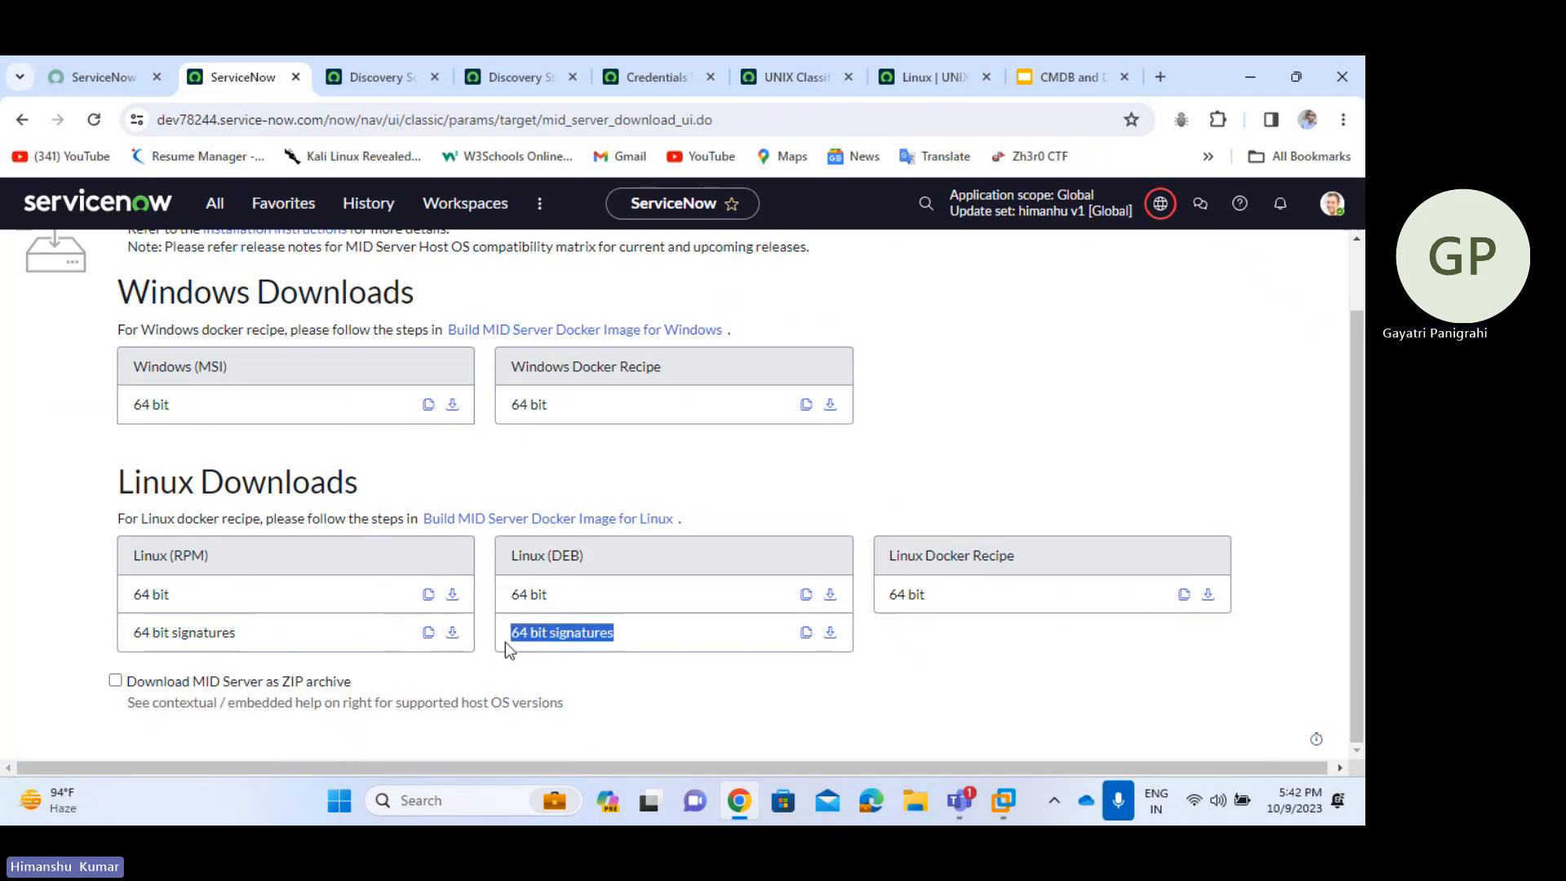
drag(1019, 563, 886, 597)
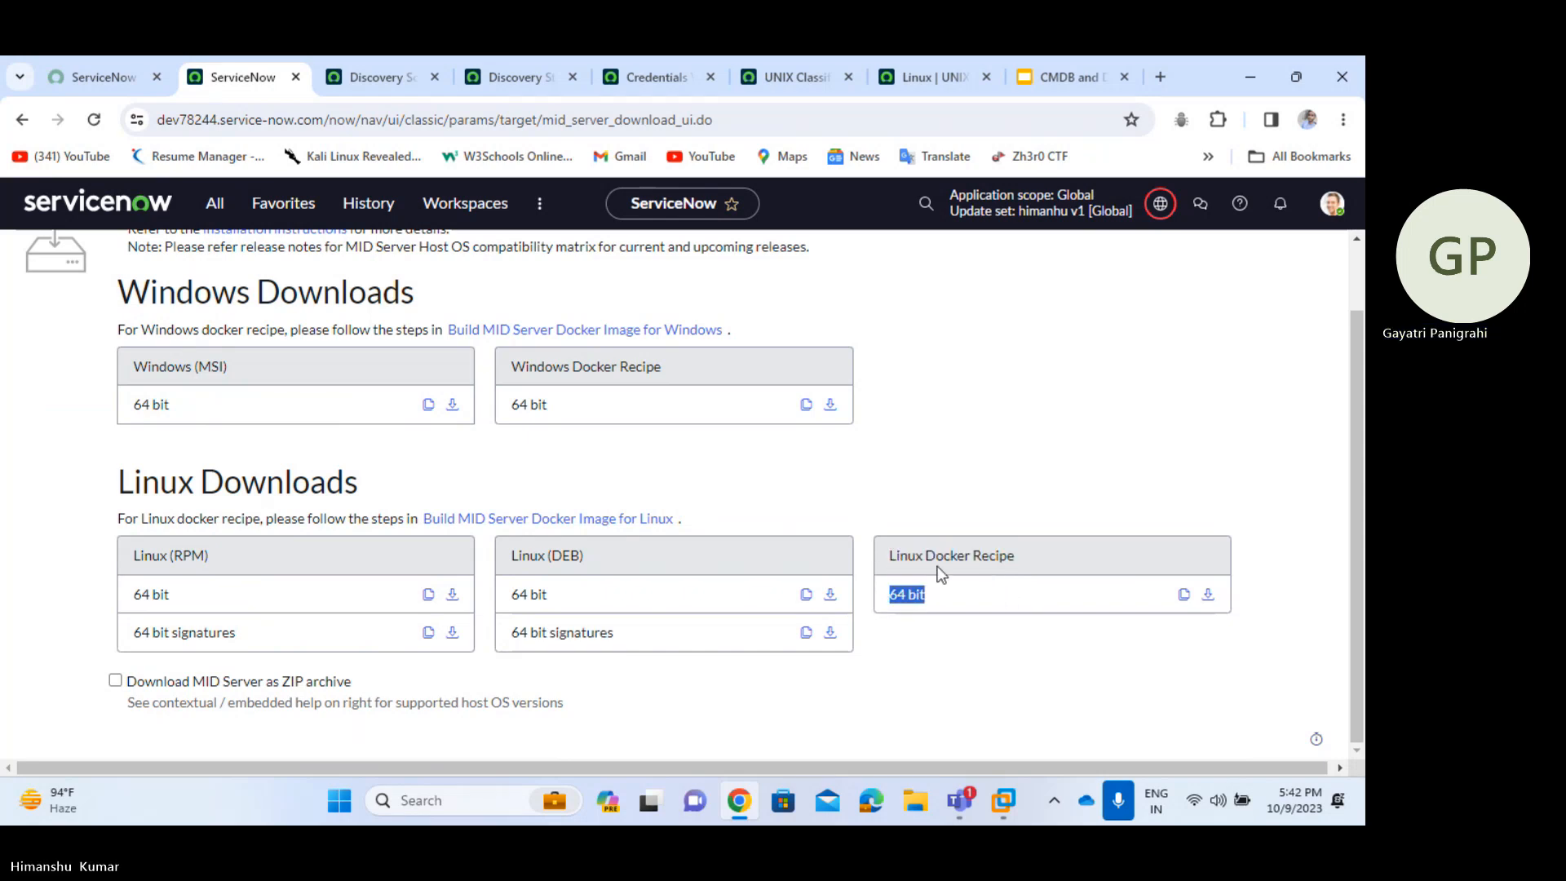
click(931, 631)
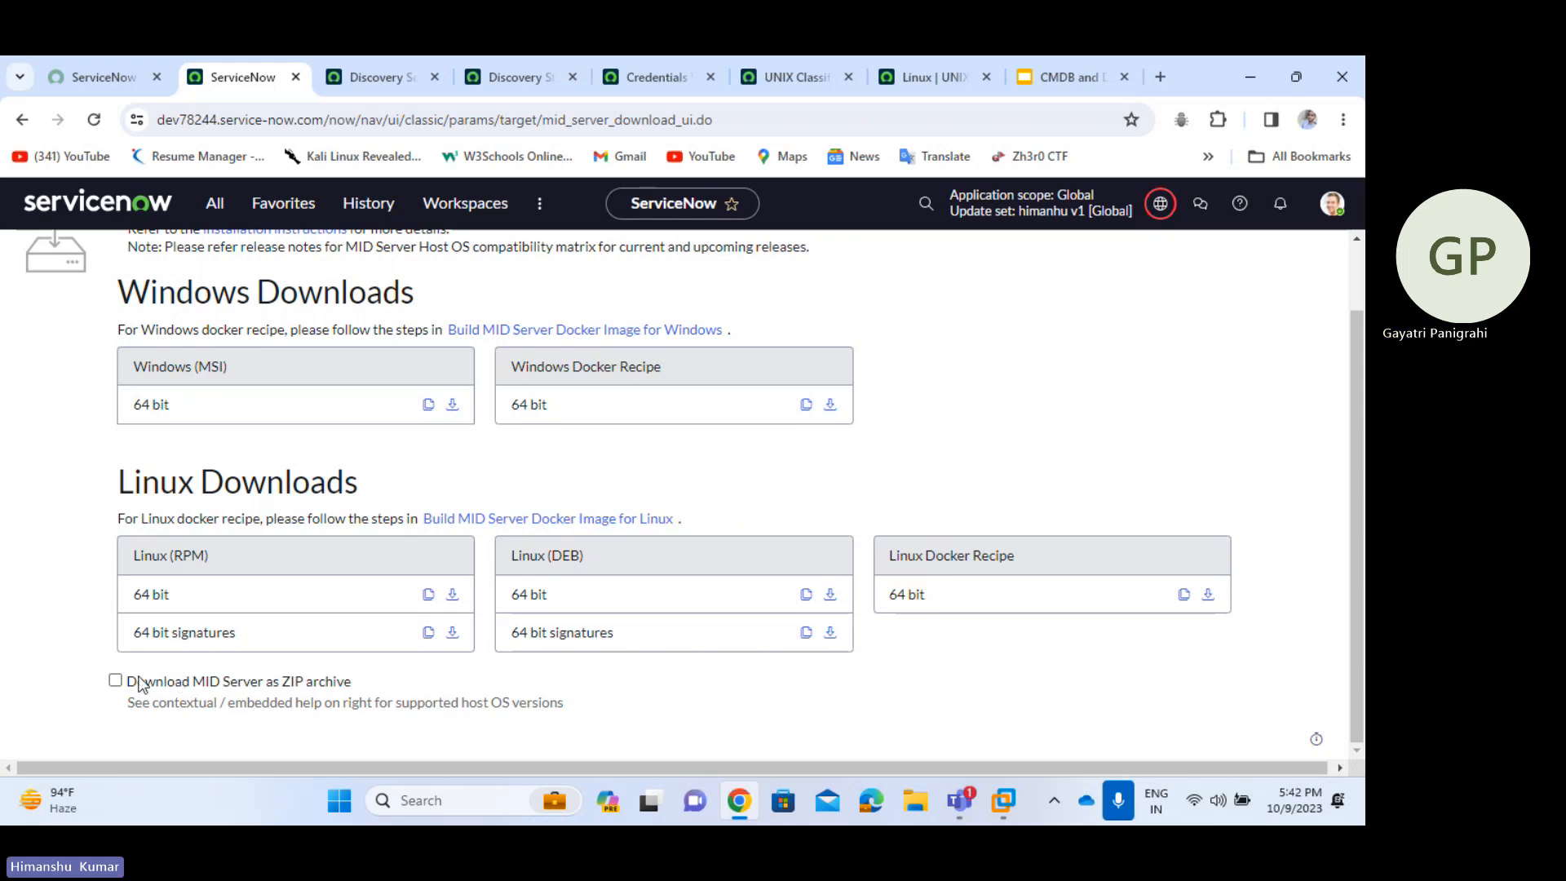
- Enable 'Download MID Server as ZIP archive' and inspect the Linux (ZIP) and Windows (ZIP) options
click(115, 680)
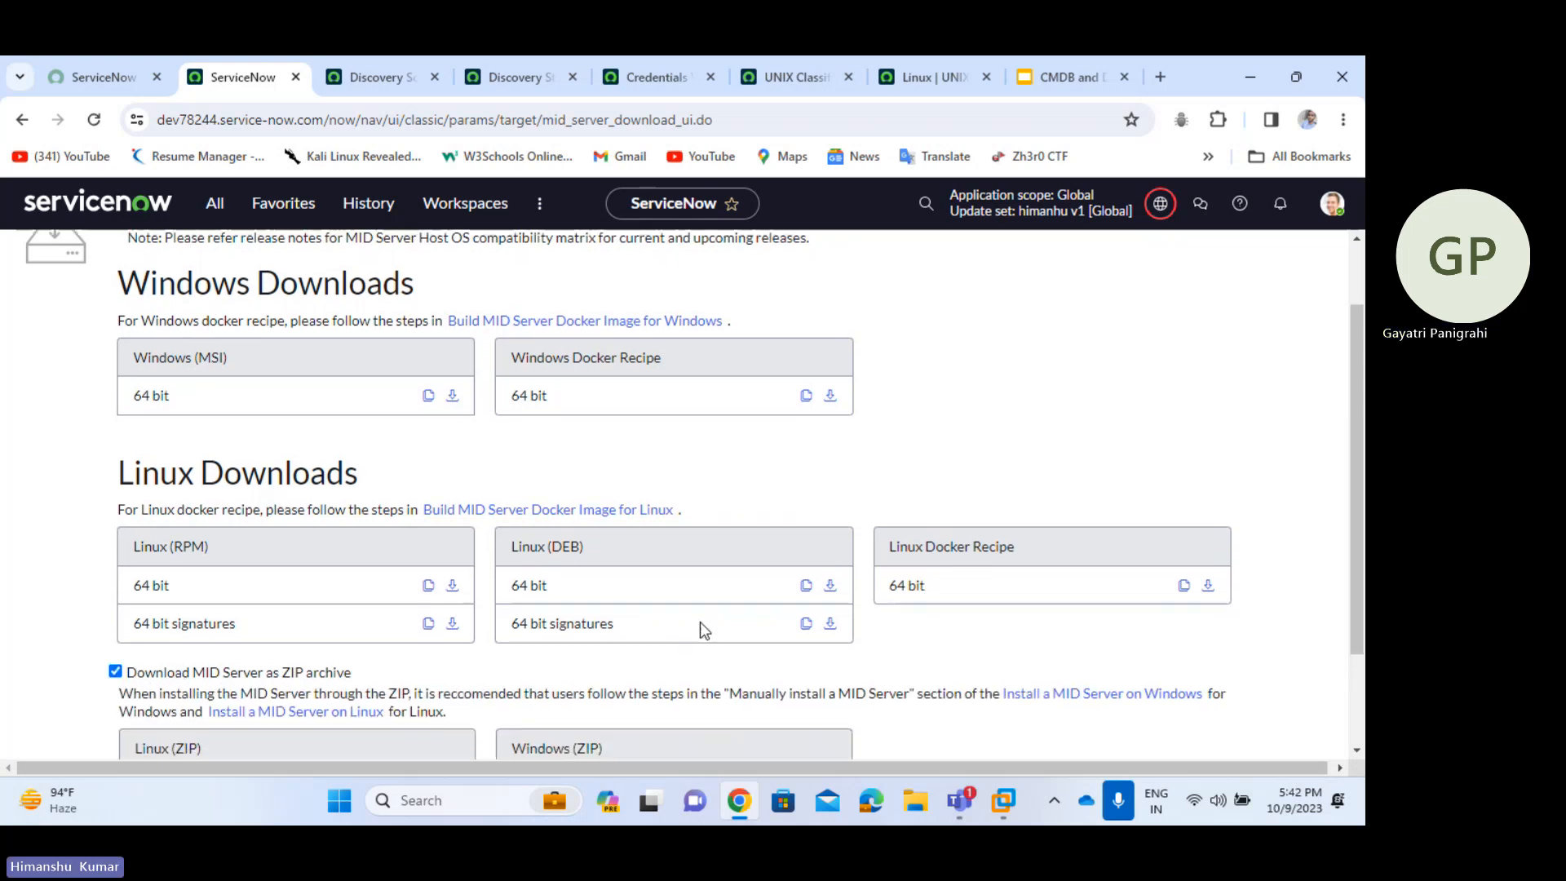
scroll(703, 630, down, 2)
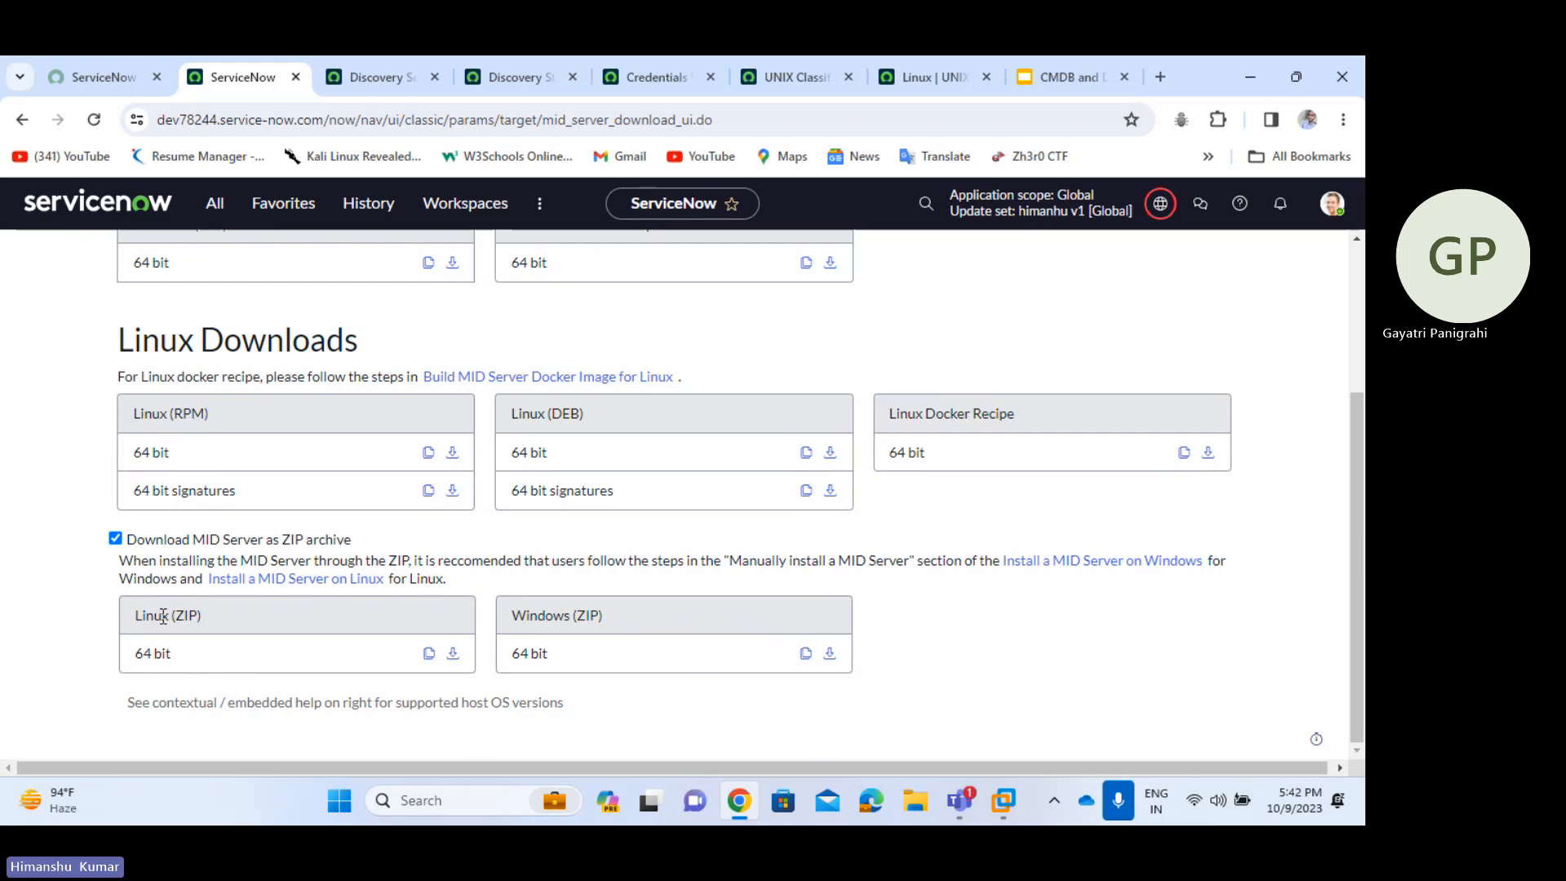
drag(132, 653, 487, 626)
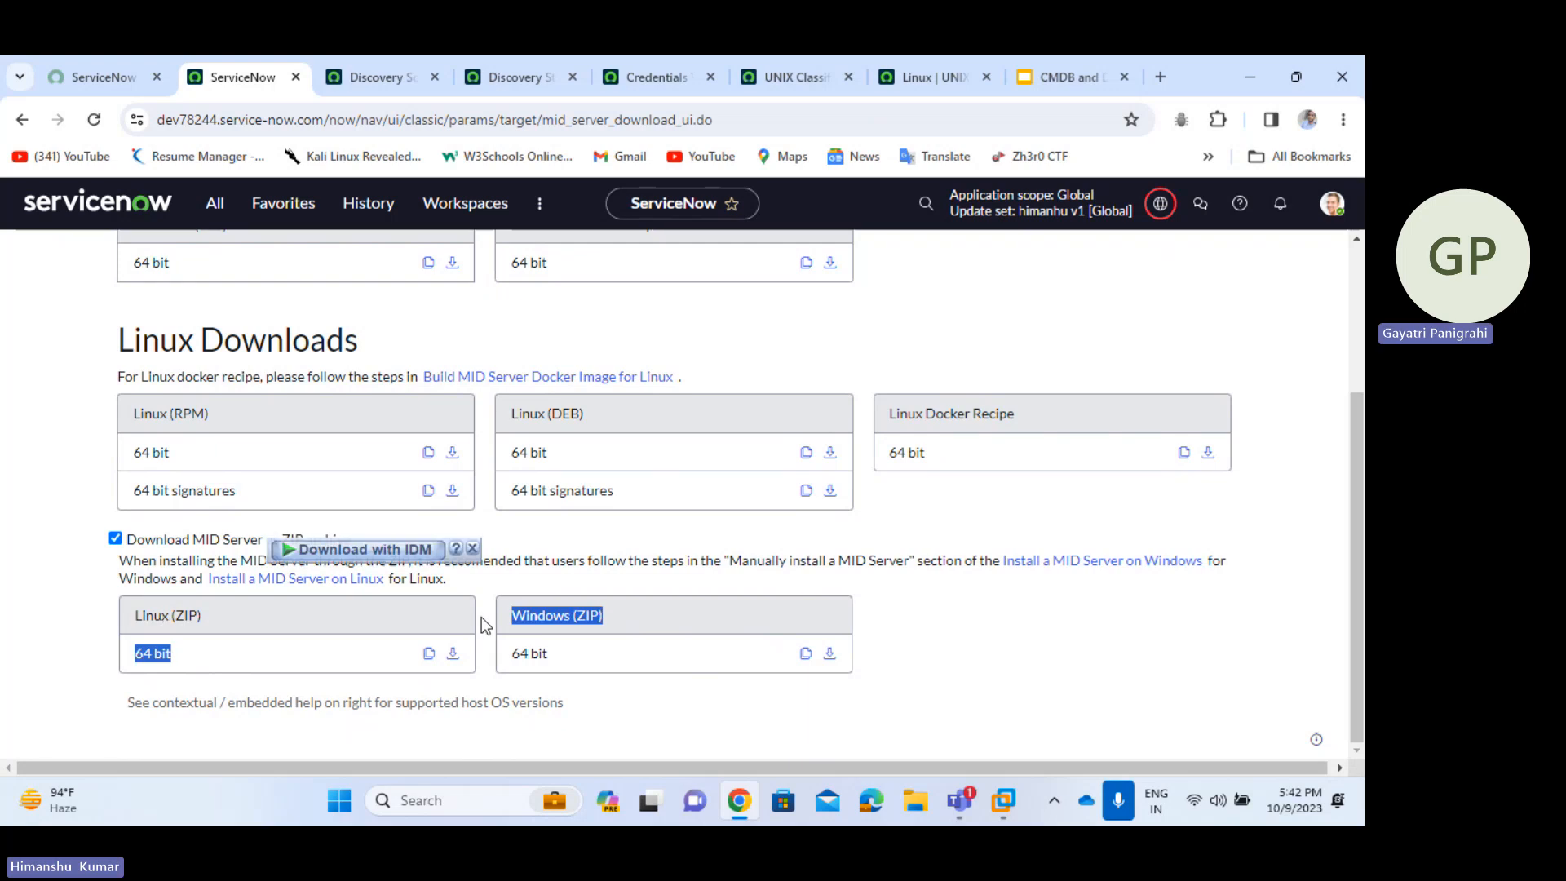
click(473, 548)
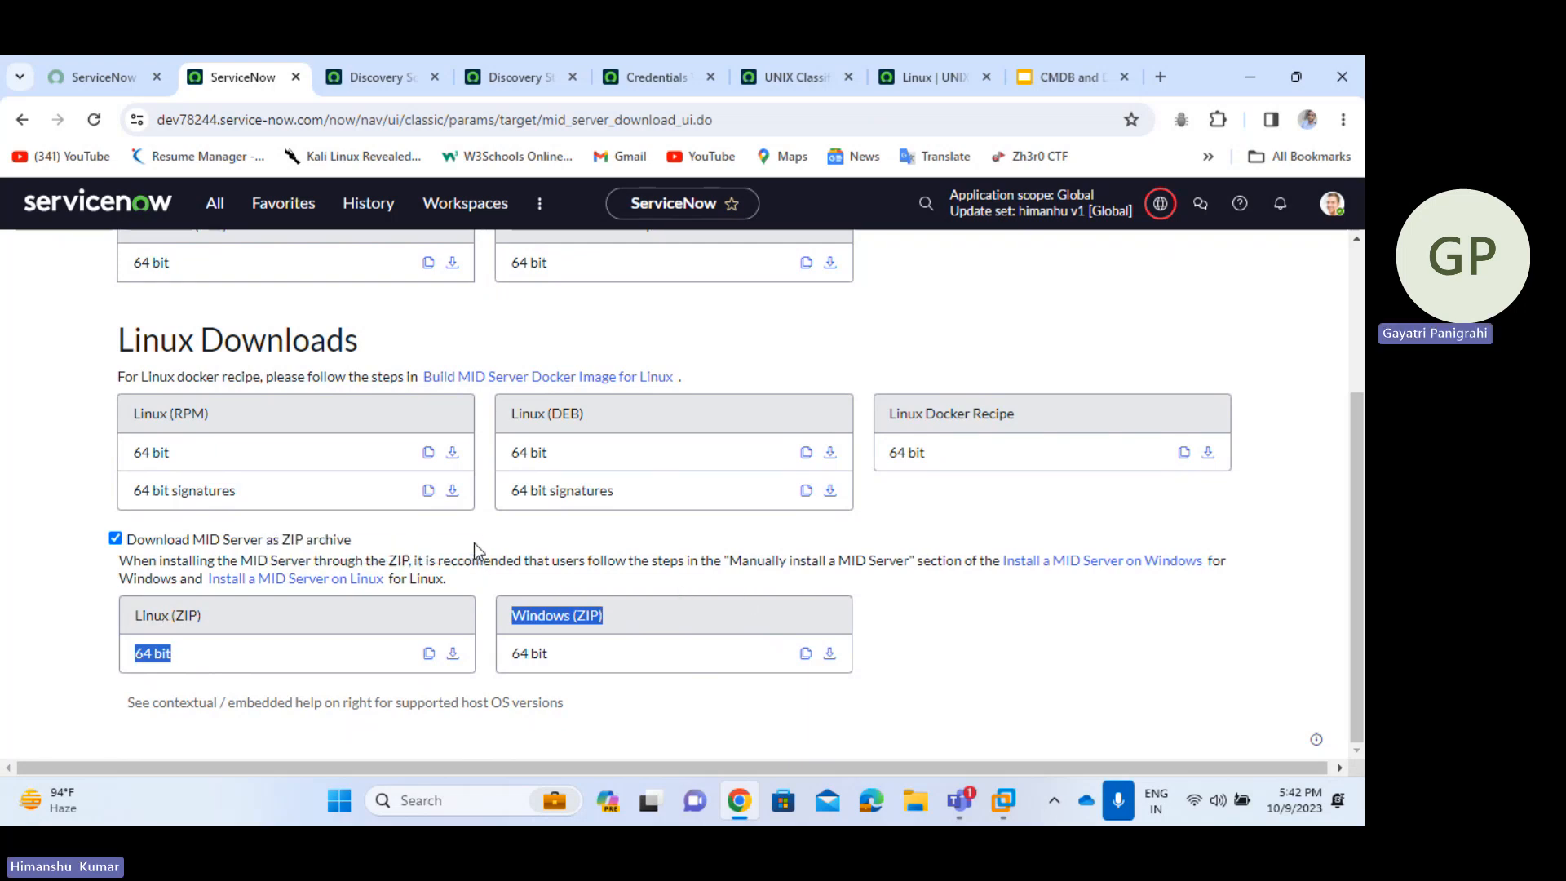
click(245, 665)
scroll(310, 322, up, 1)
scroll(310, 321, up, 1)
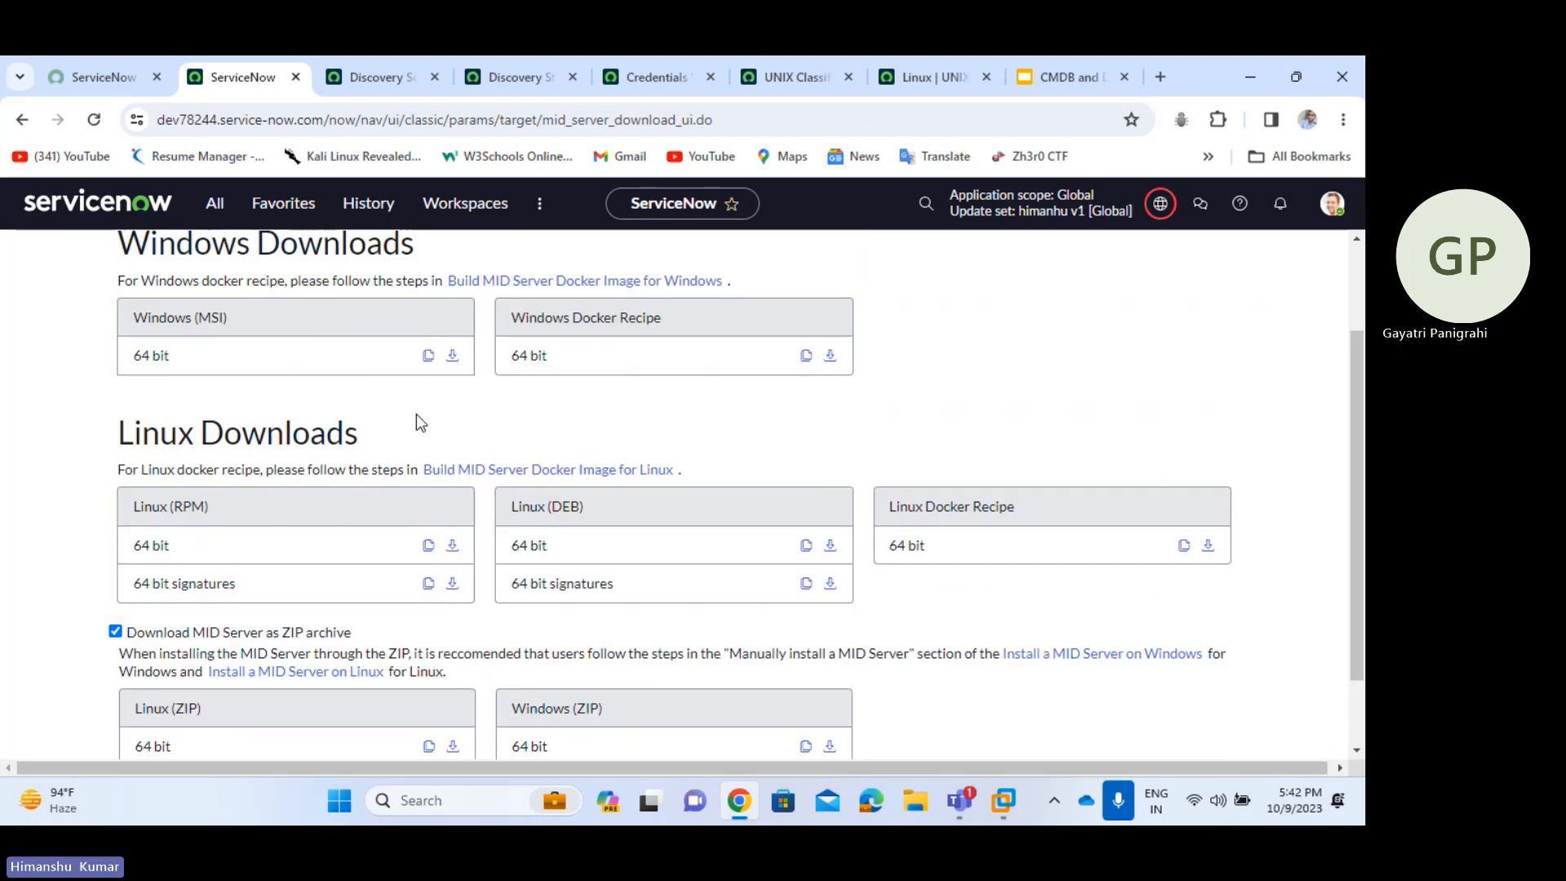
- Download the 64-bit Windows MSI MID Server installer through the IDM Start Download dialog
click(452, 356)
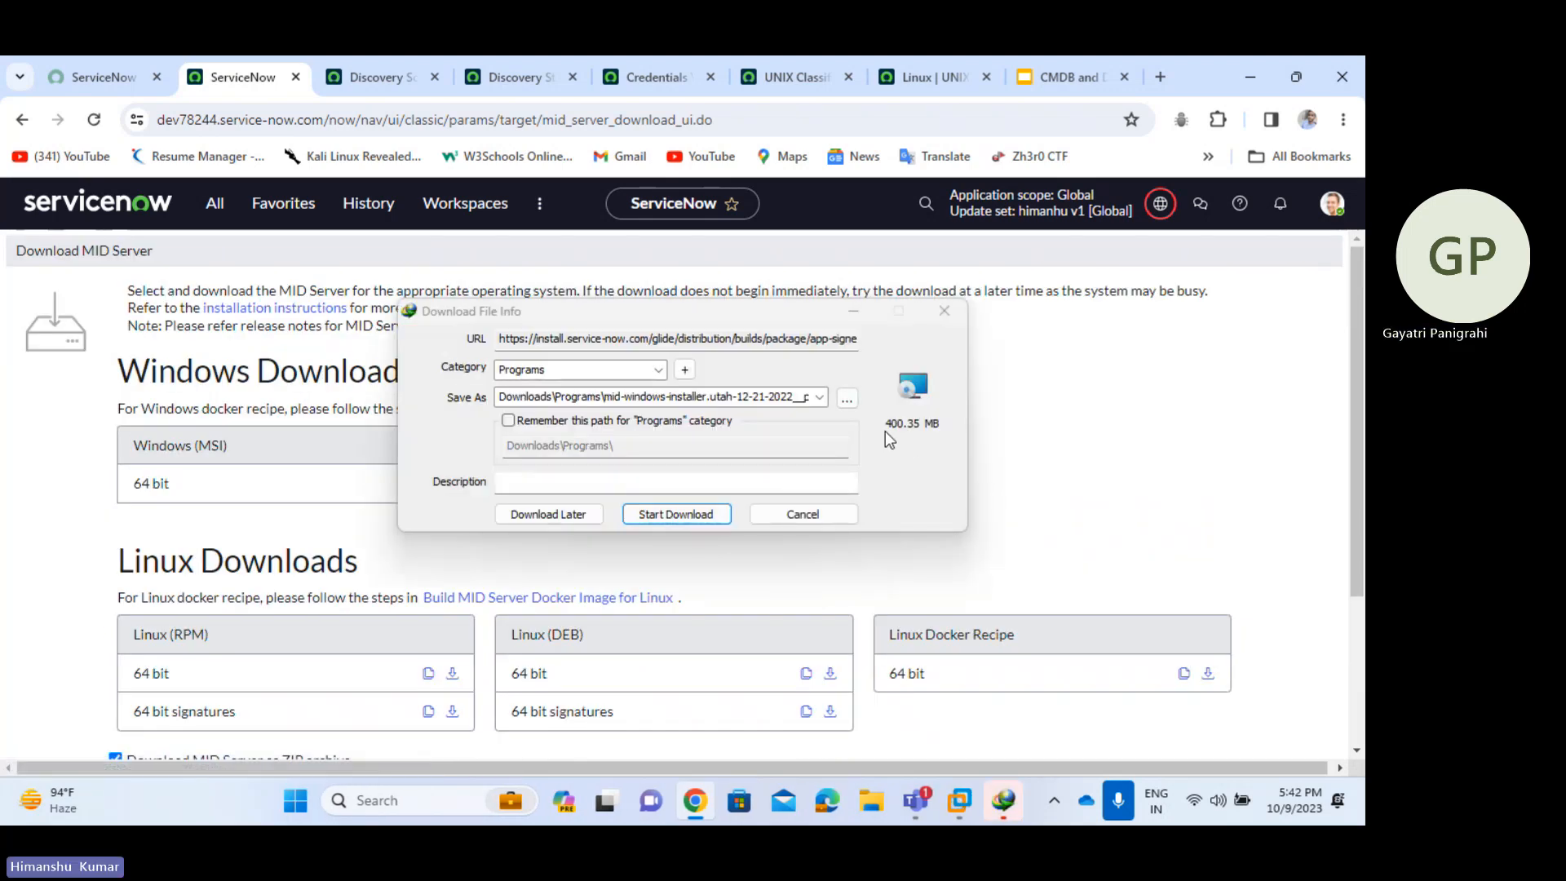
click(699, 514)
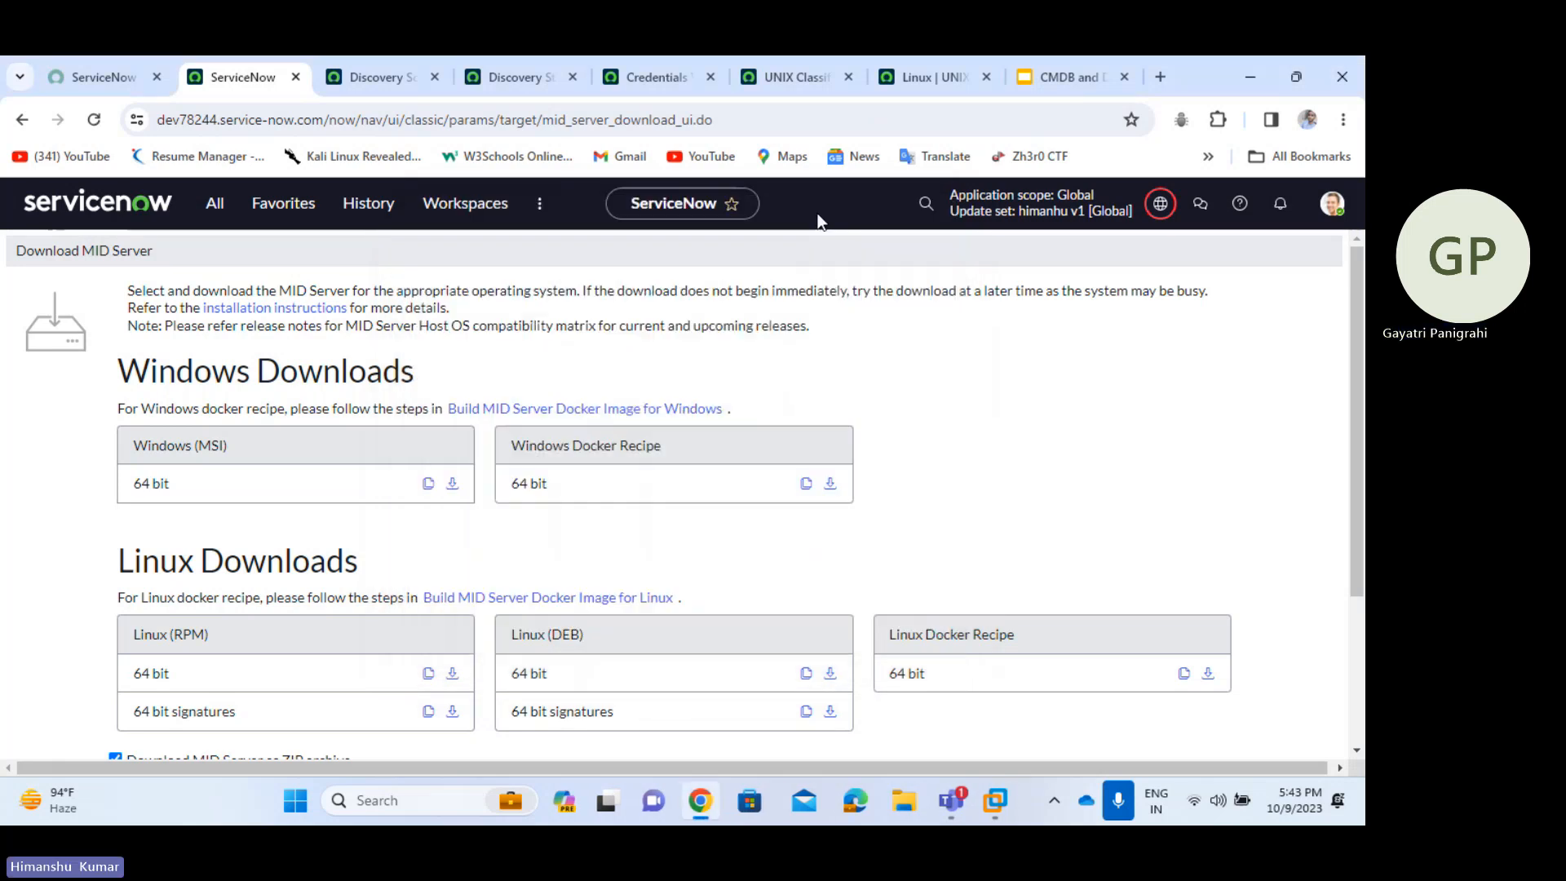
- Start downloading the 64-bit Windows ZIP MID Server package, past IDM's trial warning
scroll(942, 655, down, 3)
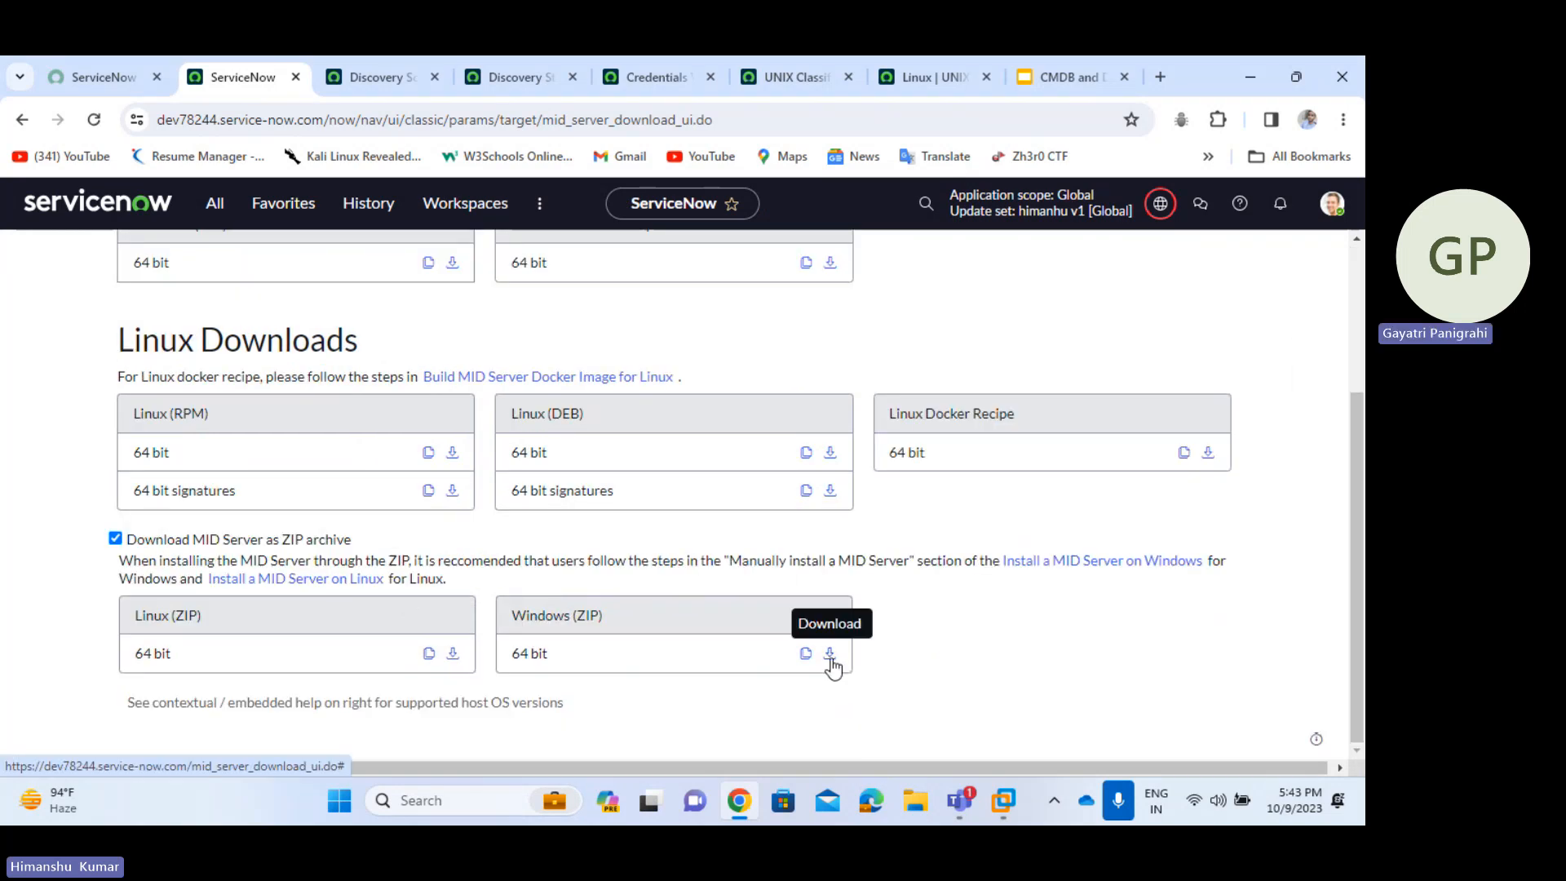
click(830, 654)
click(833, 492)
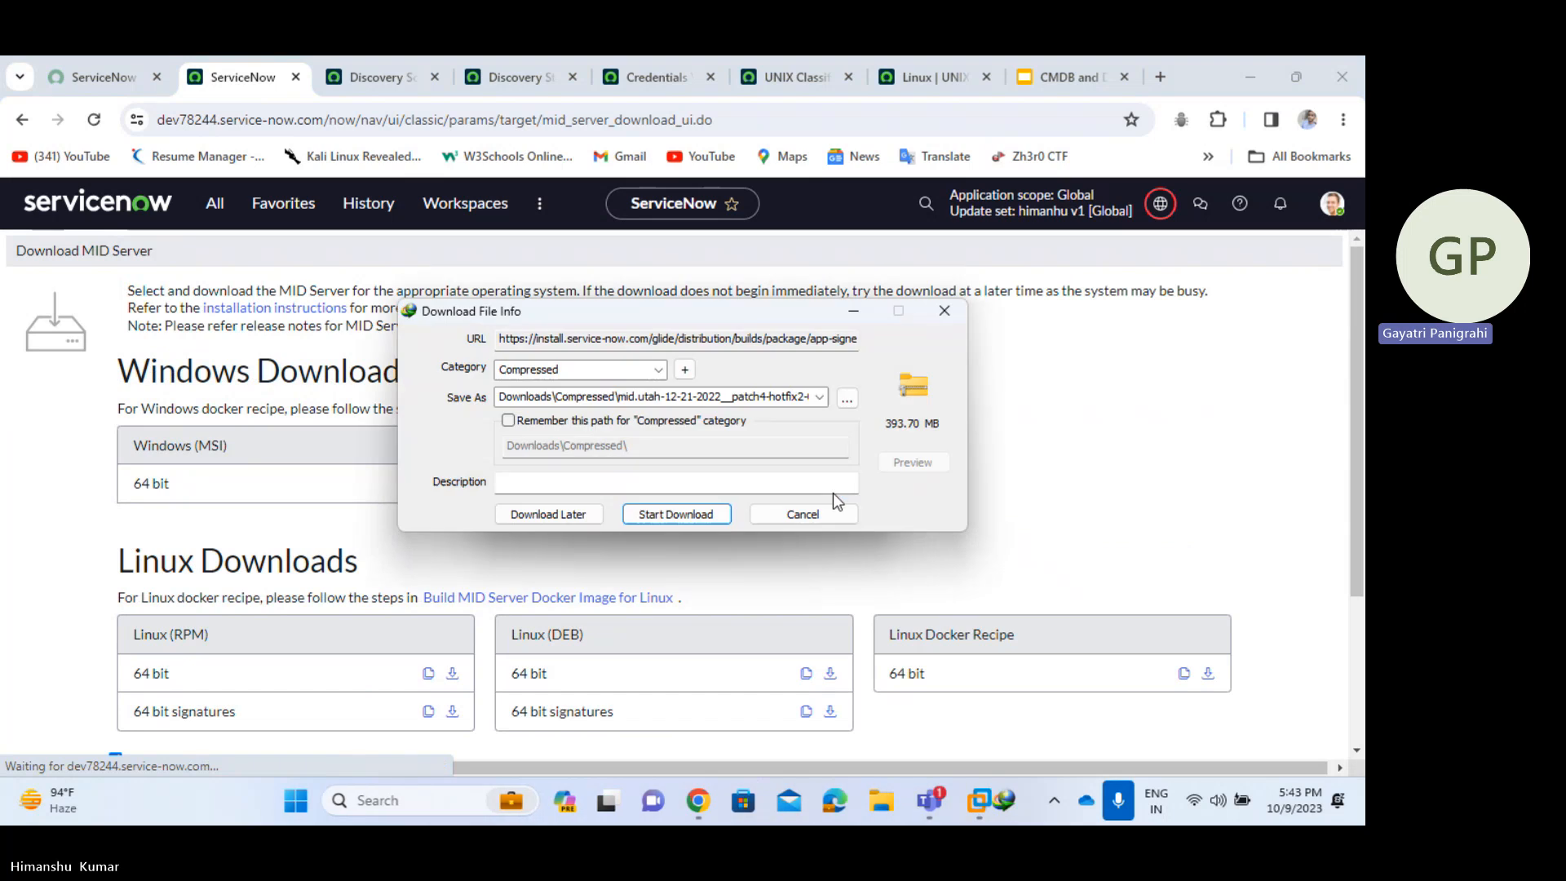
click(712, 512)
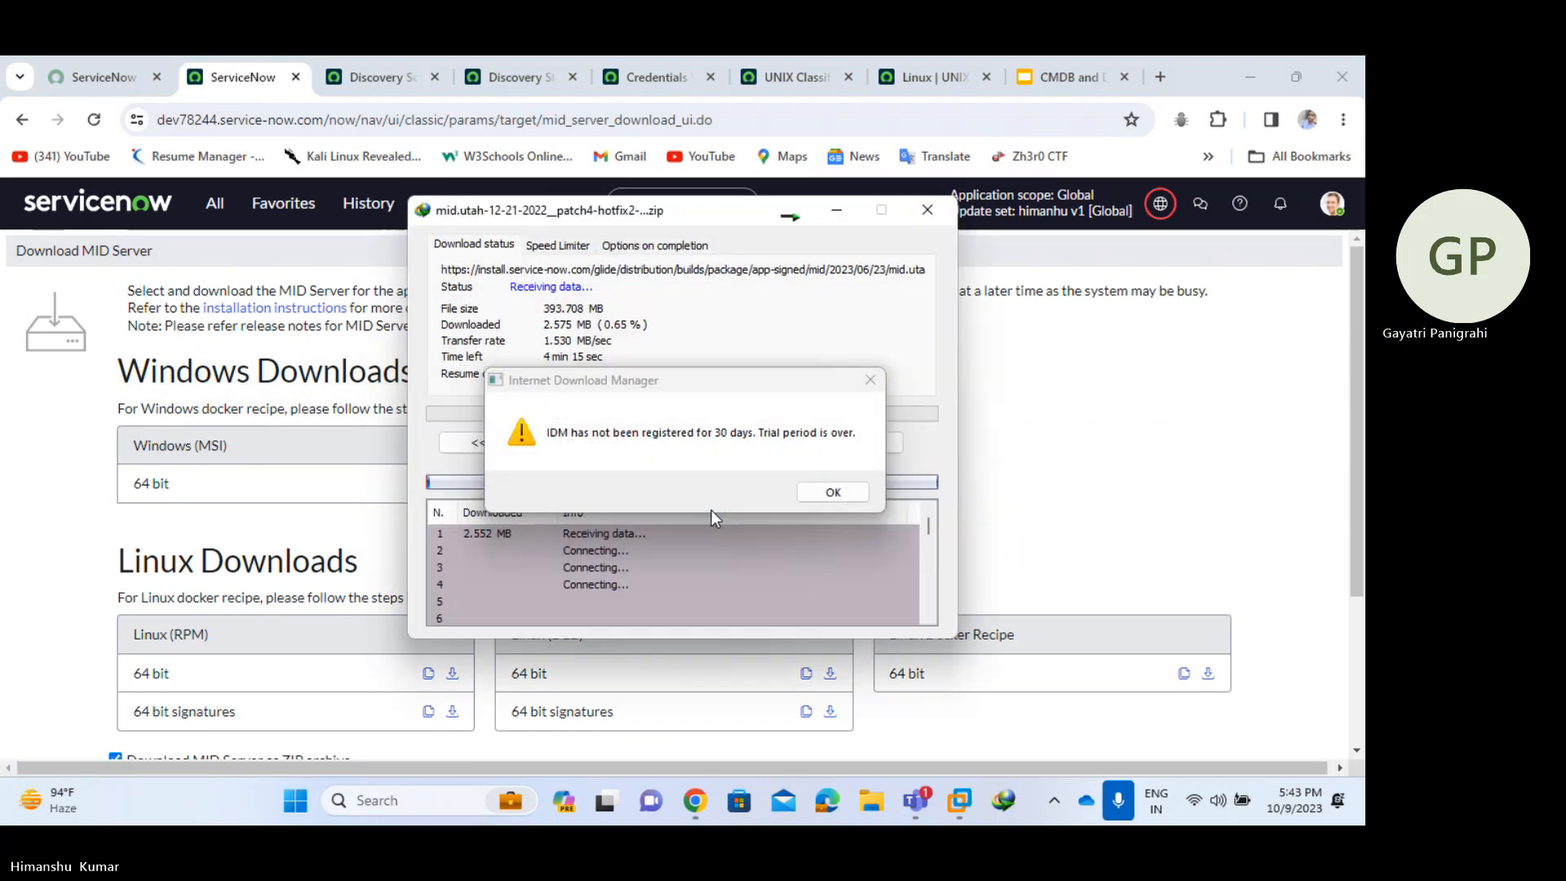
- Dismiss IDM's trial expiry and registration prompts and hide the download progress window
click(833, 492)
click(819, 487)
click(822, 492)
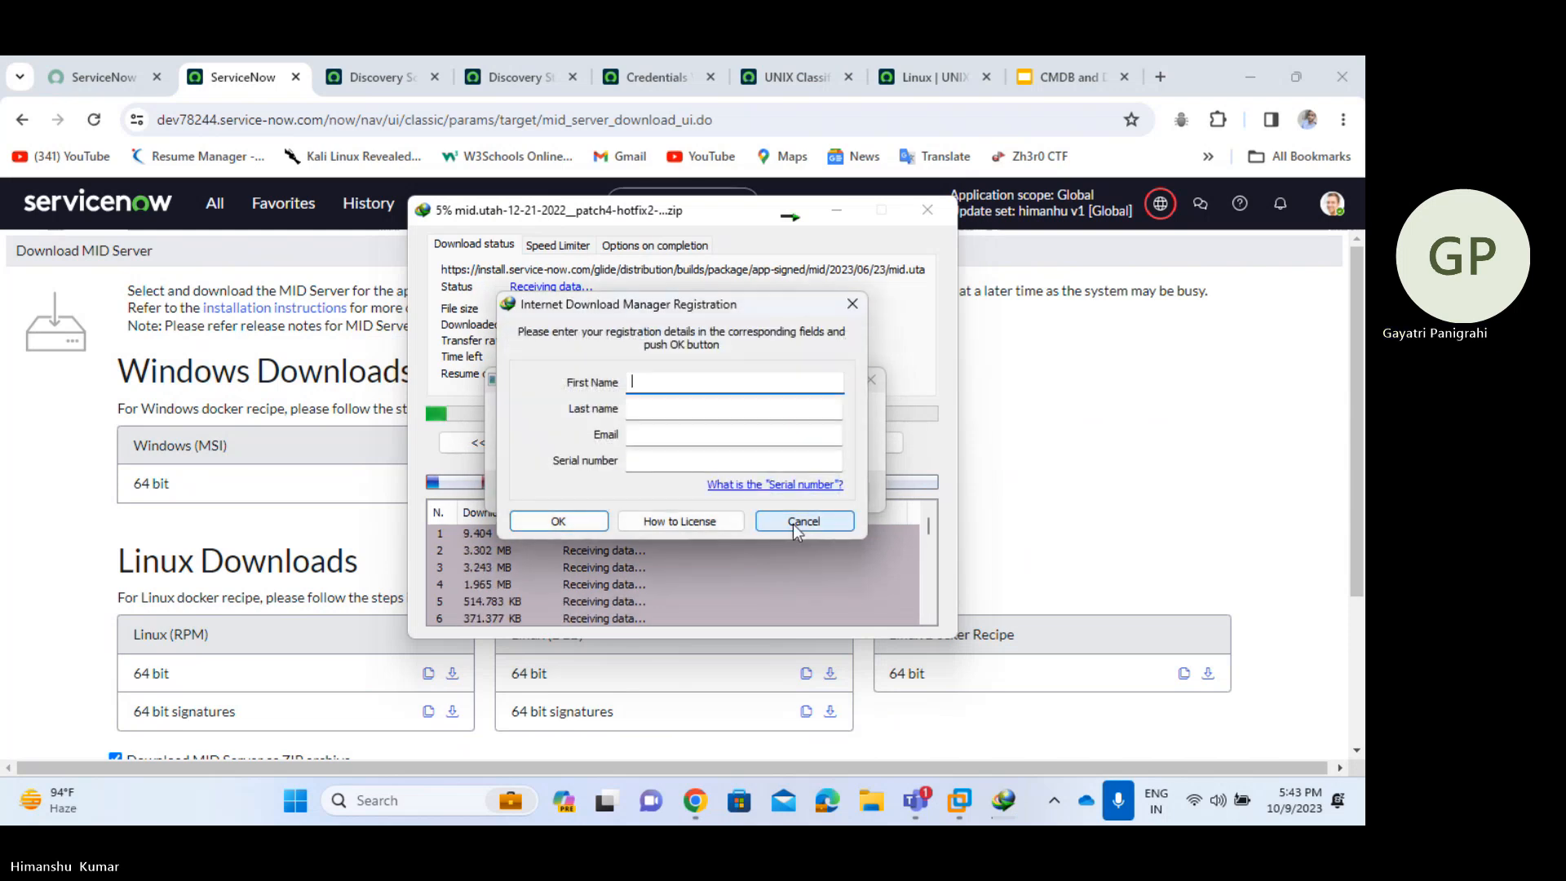
click(796, 522)
click(829, 488)
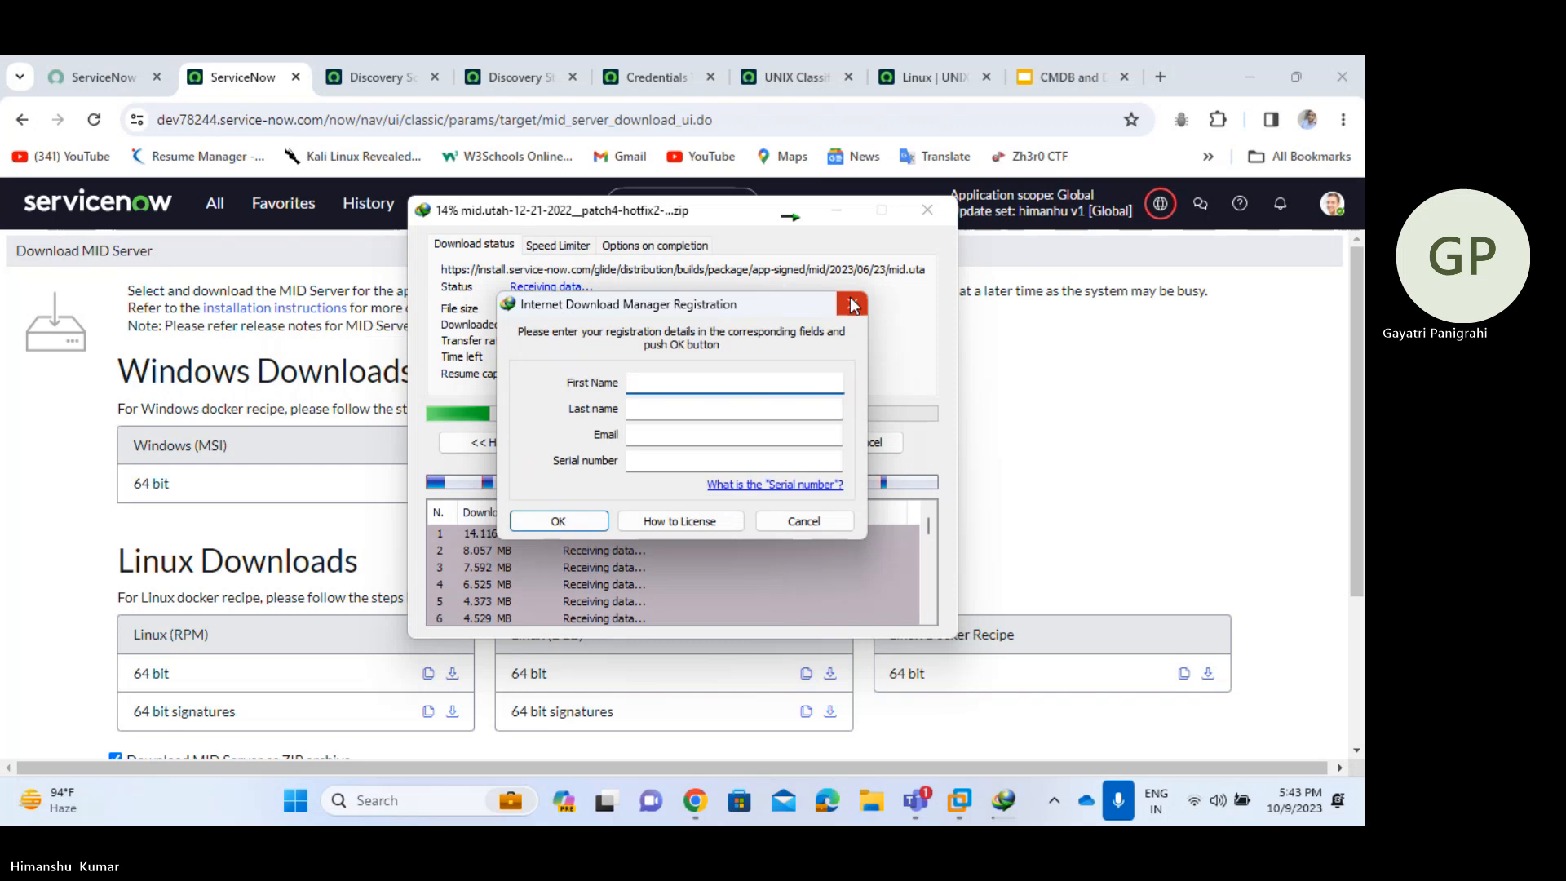
click(853, 304)
click(840, 213)
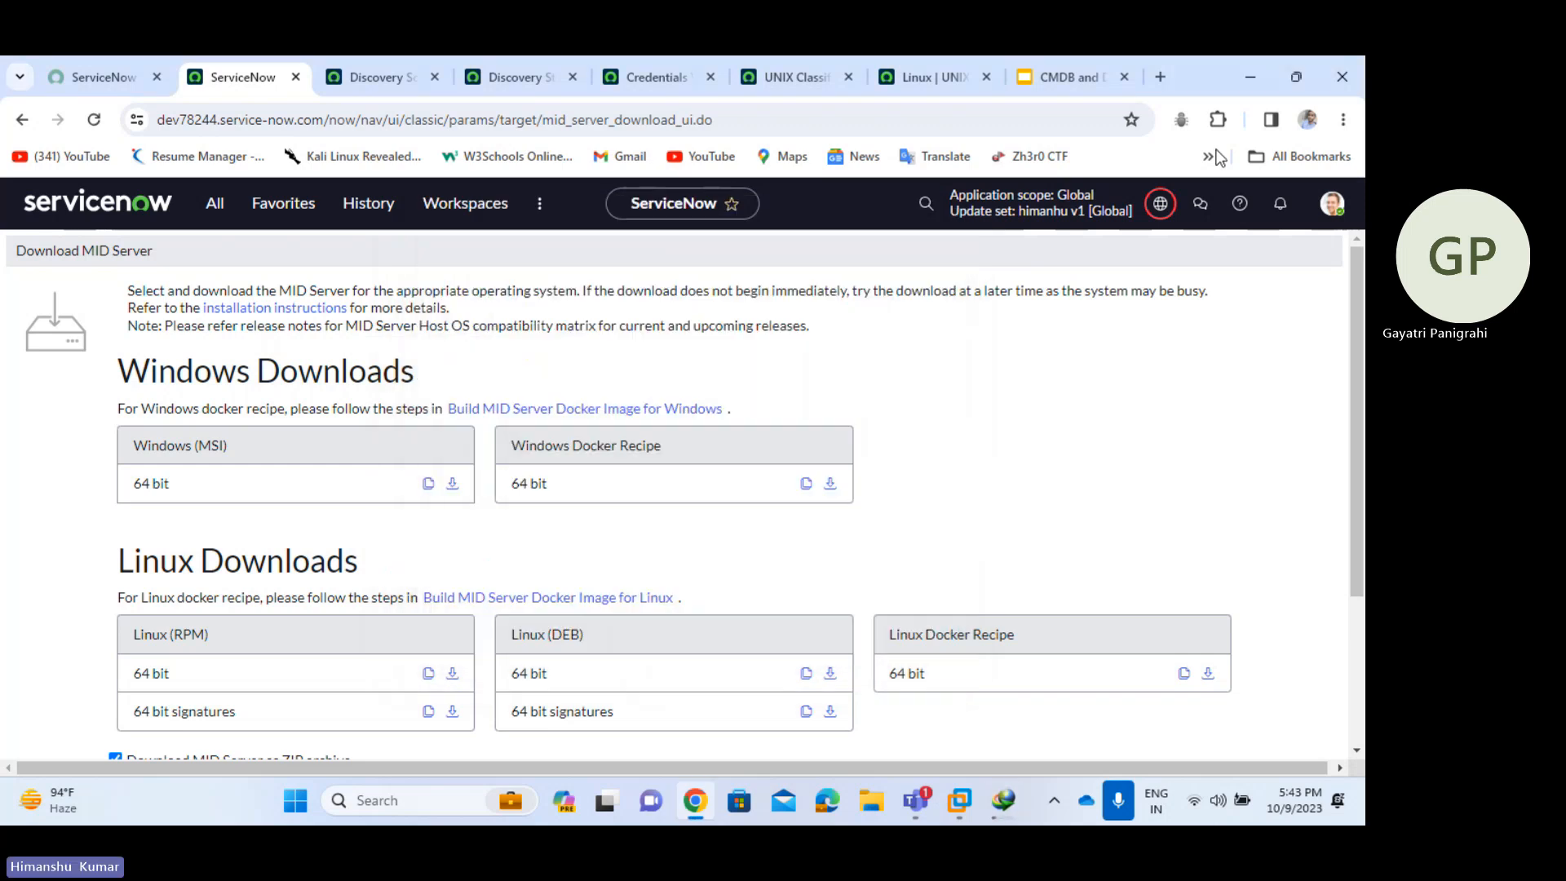
- Minimize Chrome and bring up File Explorer from the taskbar
click(1253, 78)
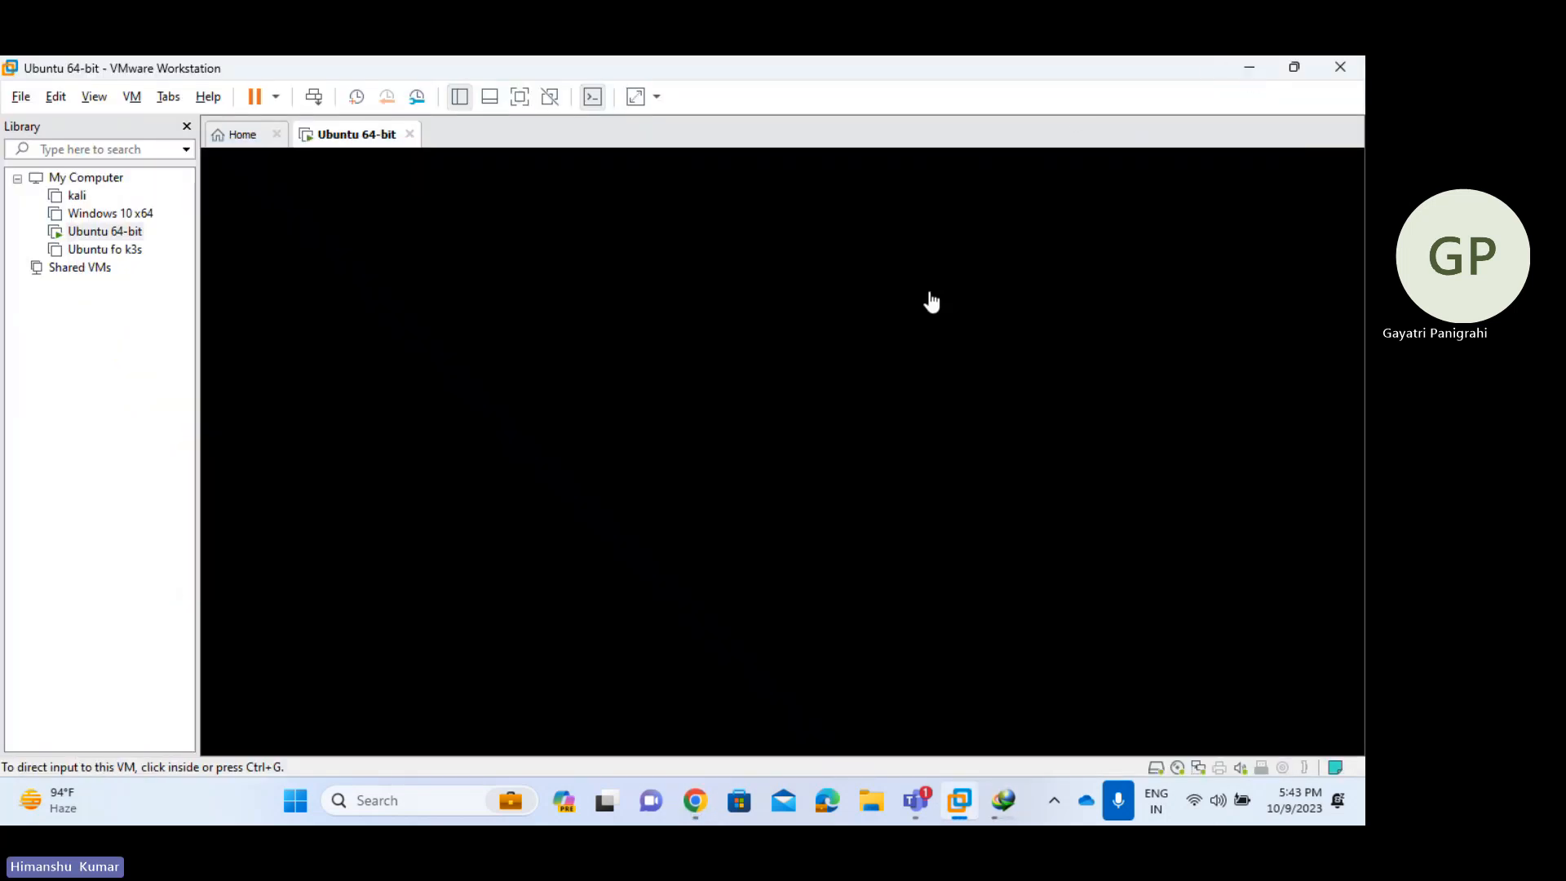
key(ctrl+alt)
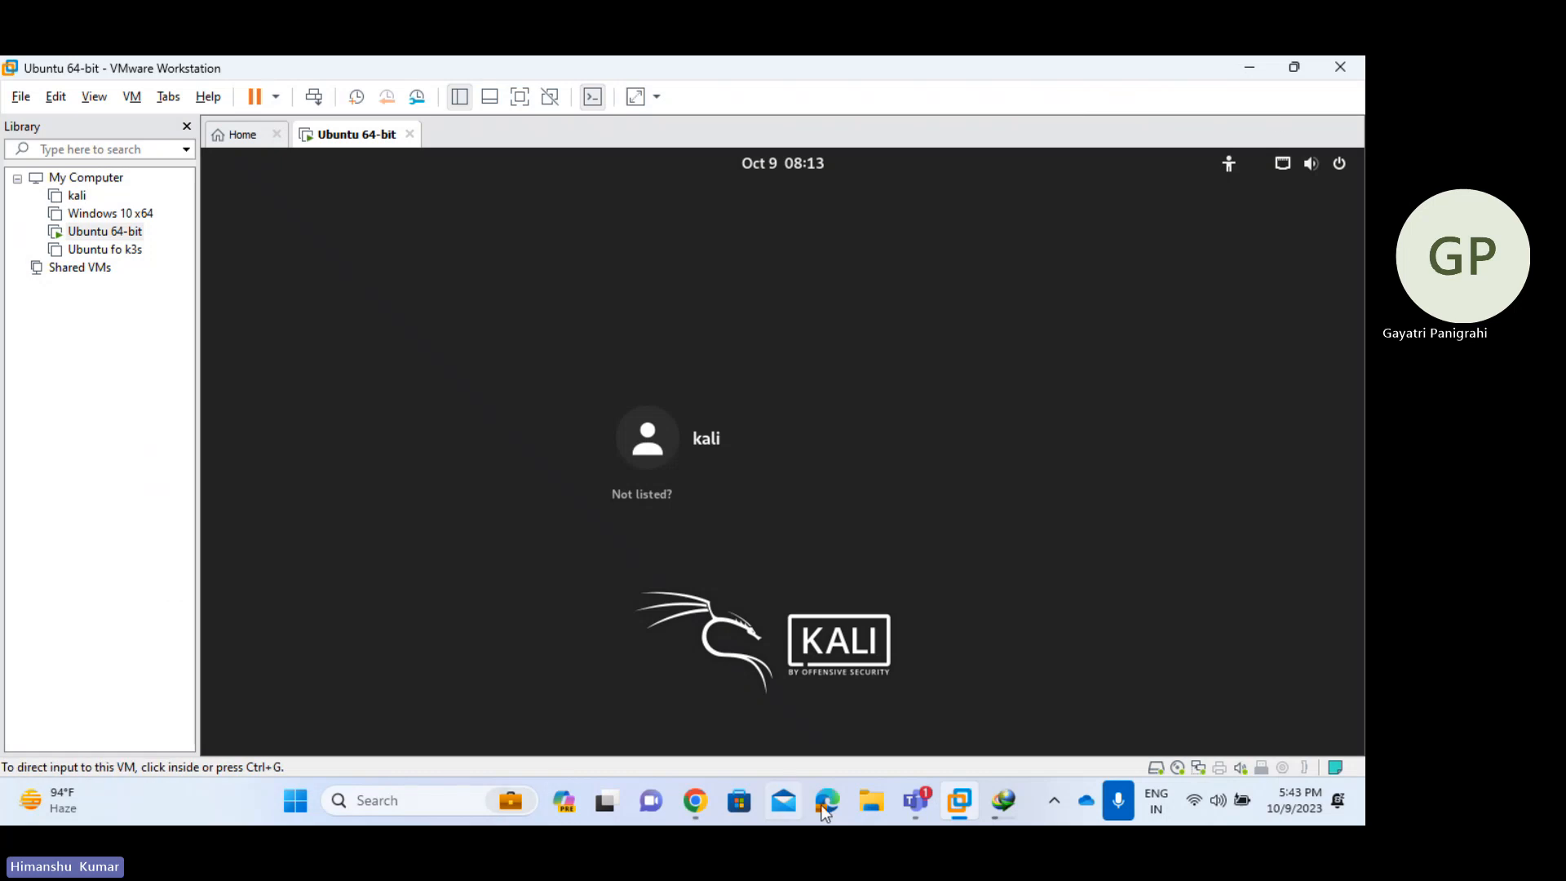
click(877, 807)
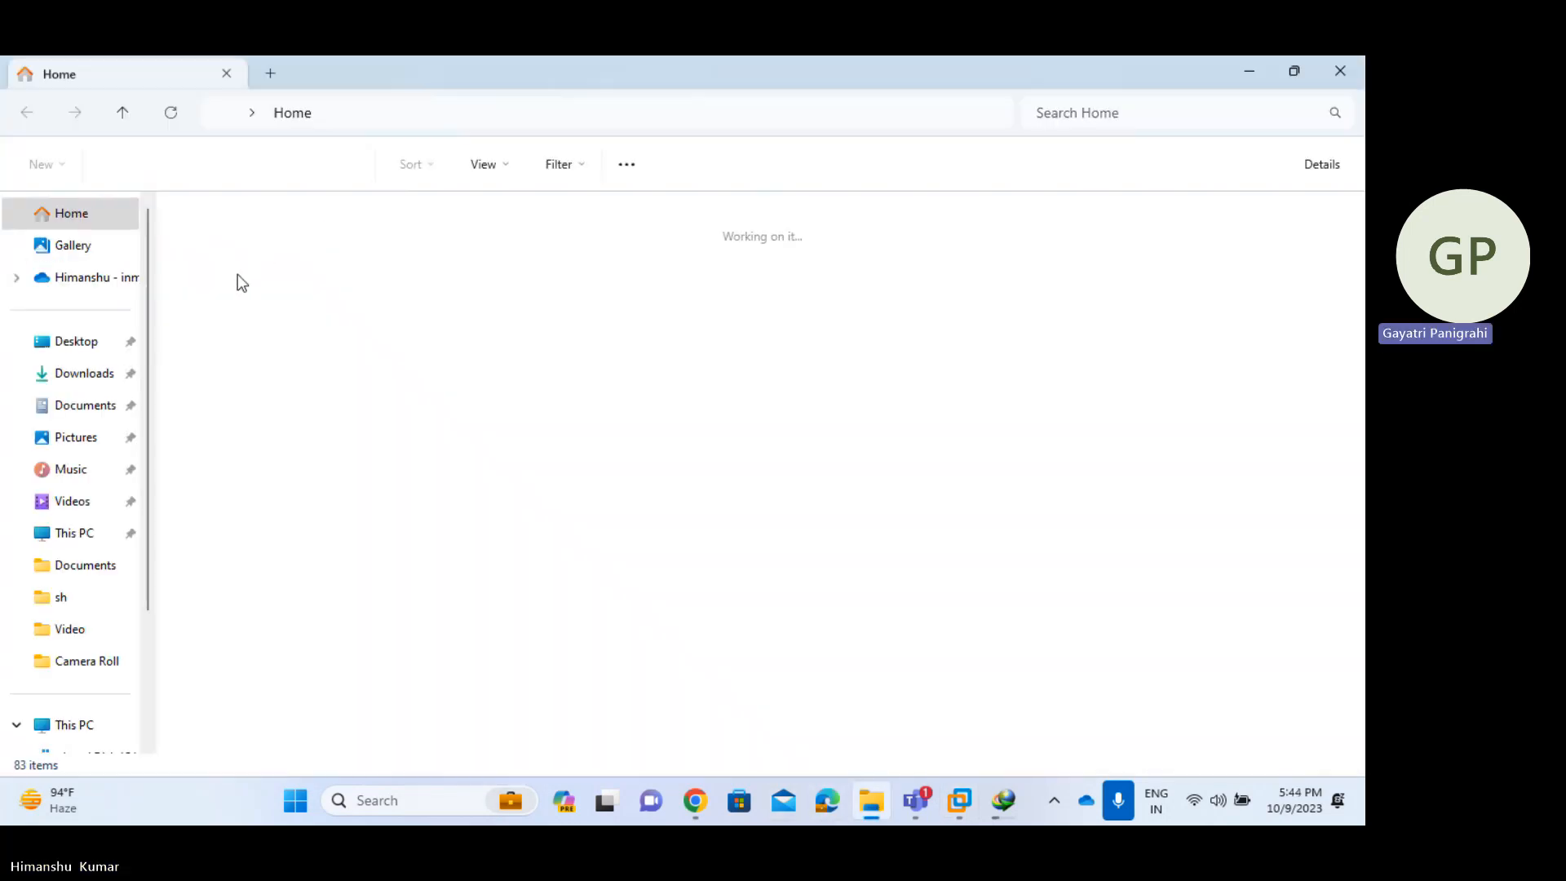
- Run the mid-windows-installer file from Downloads > Programs
click(85, 374)
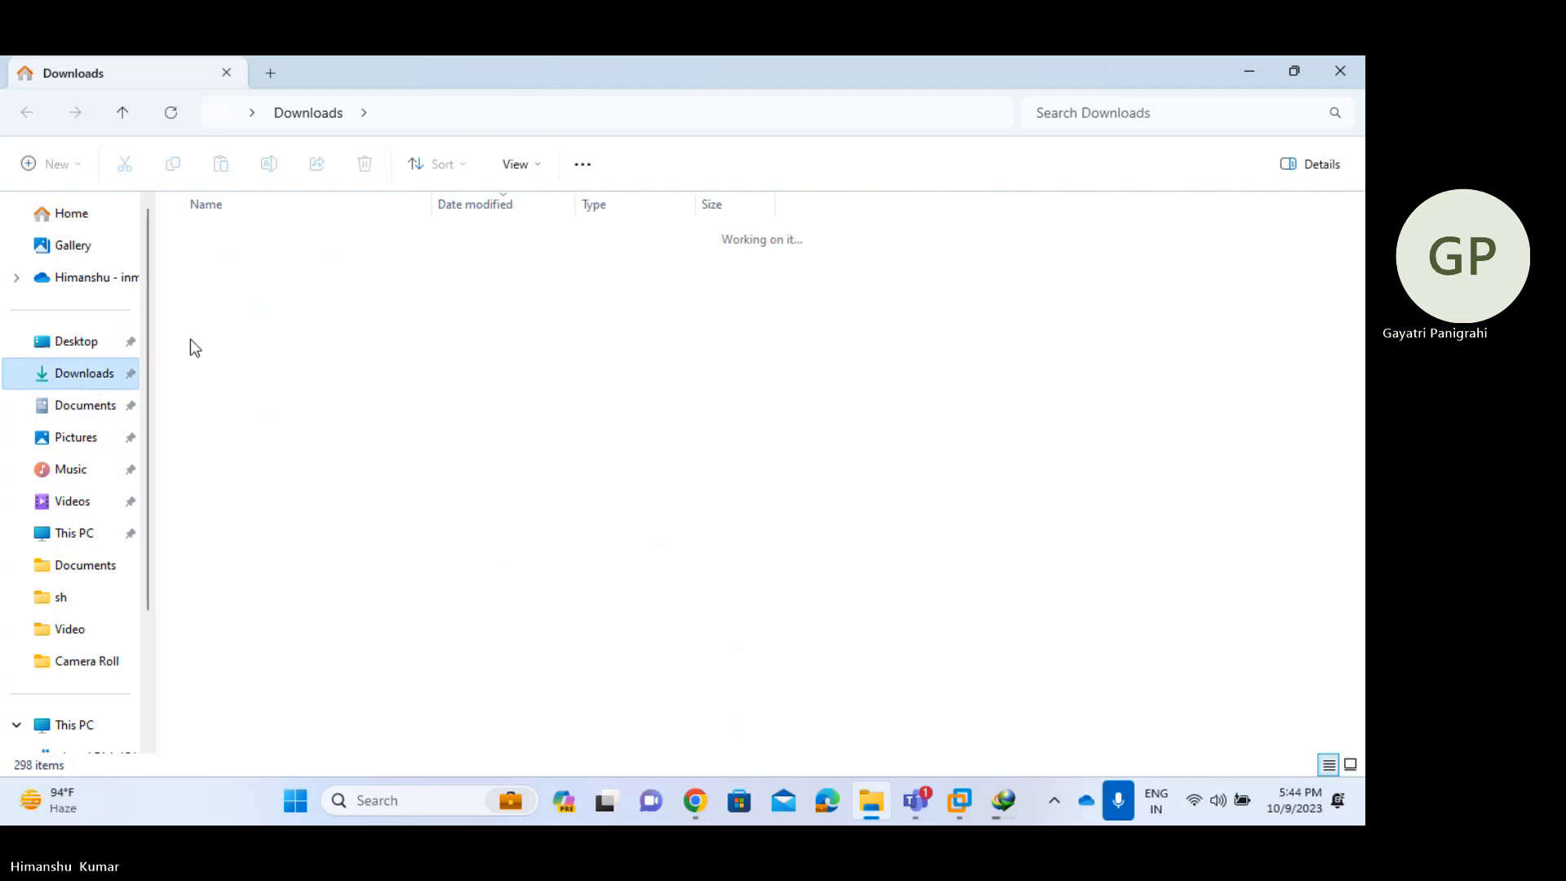
double_click(390, 268)
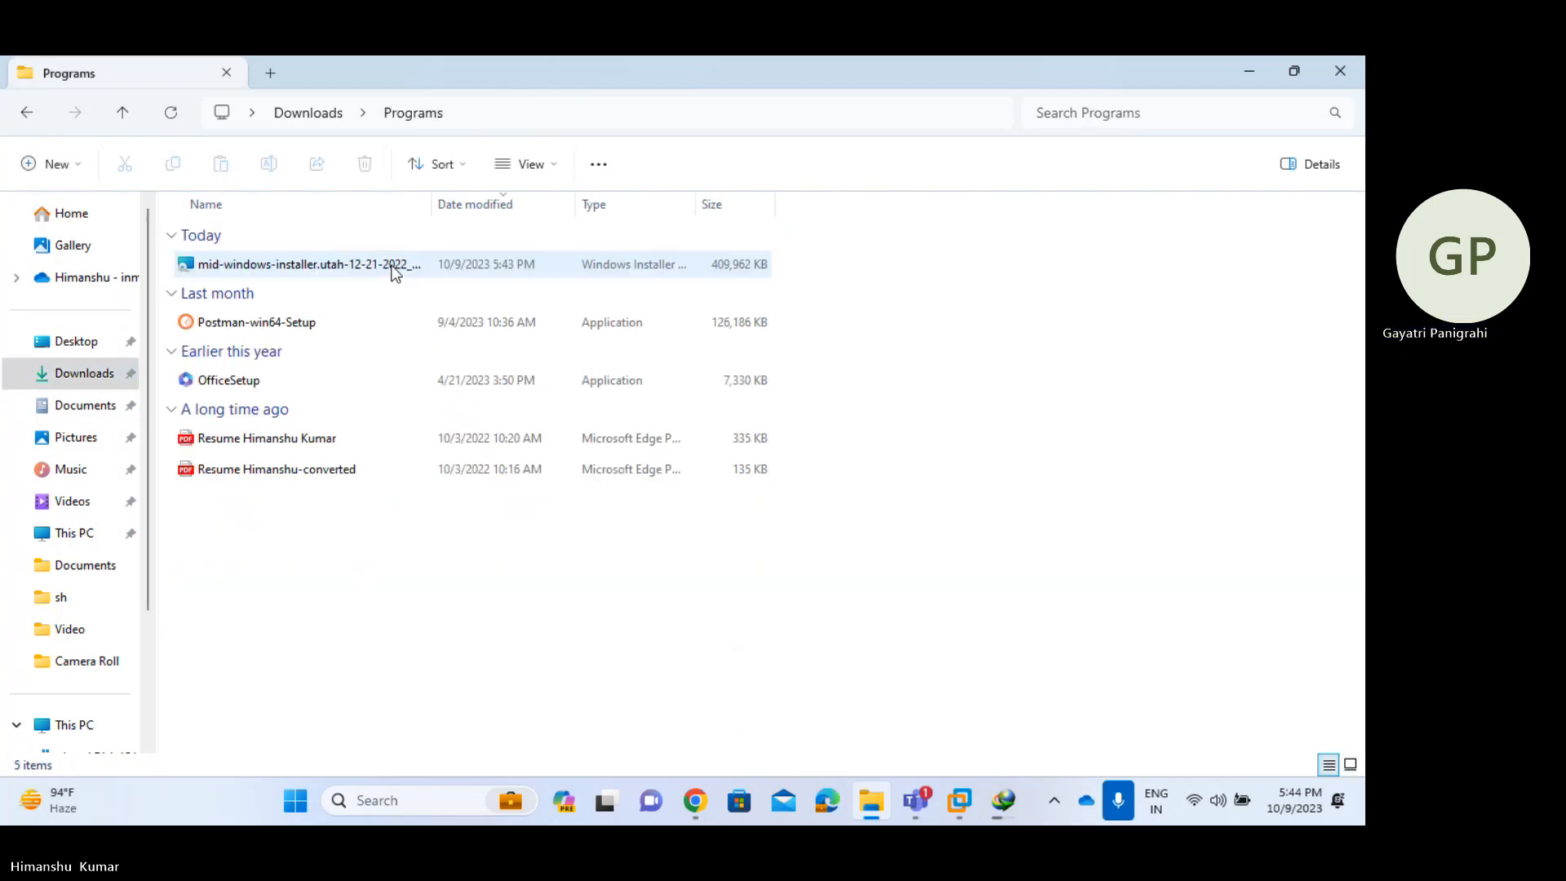
click(371, 273)
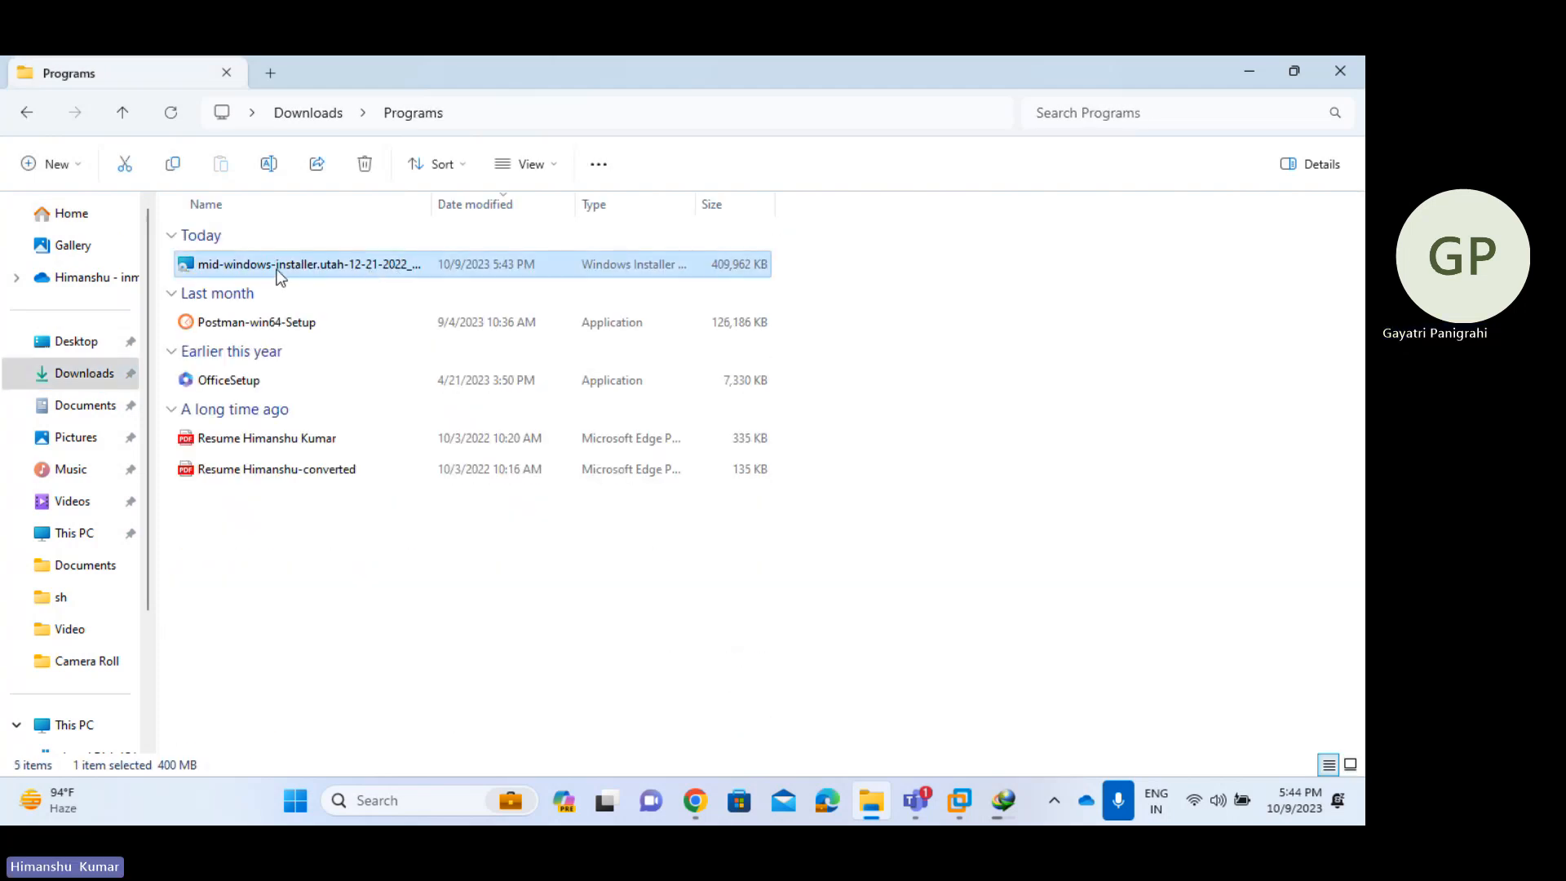
double_click(350, 265)
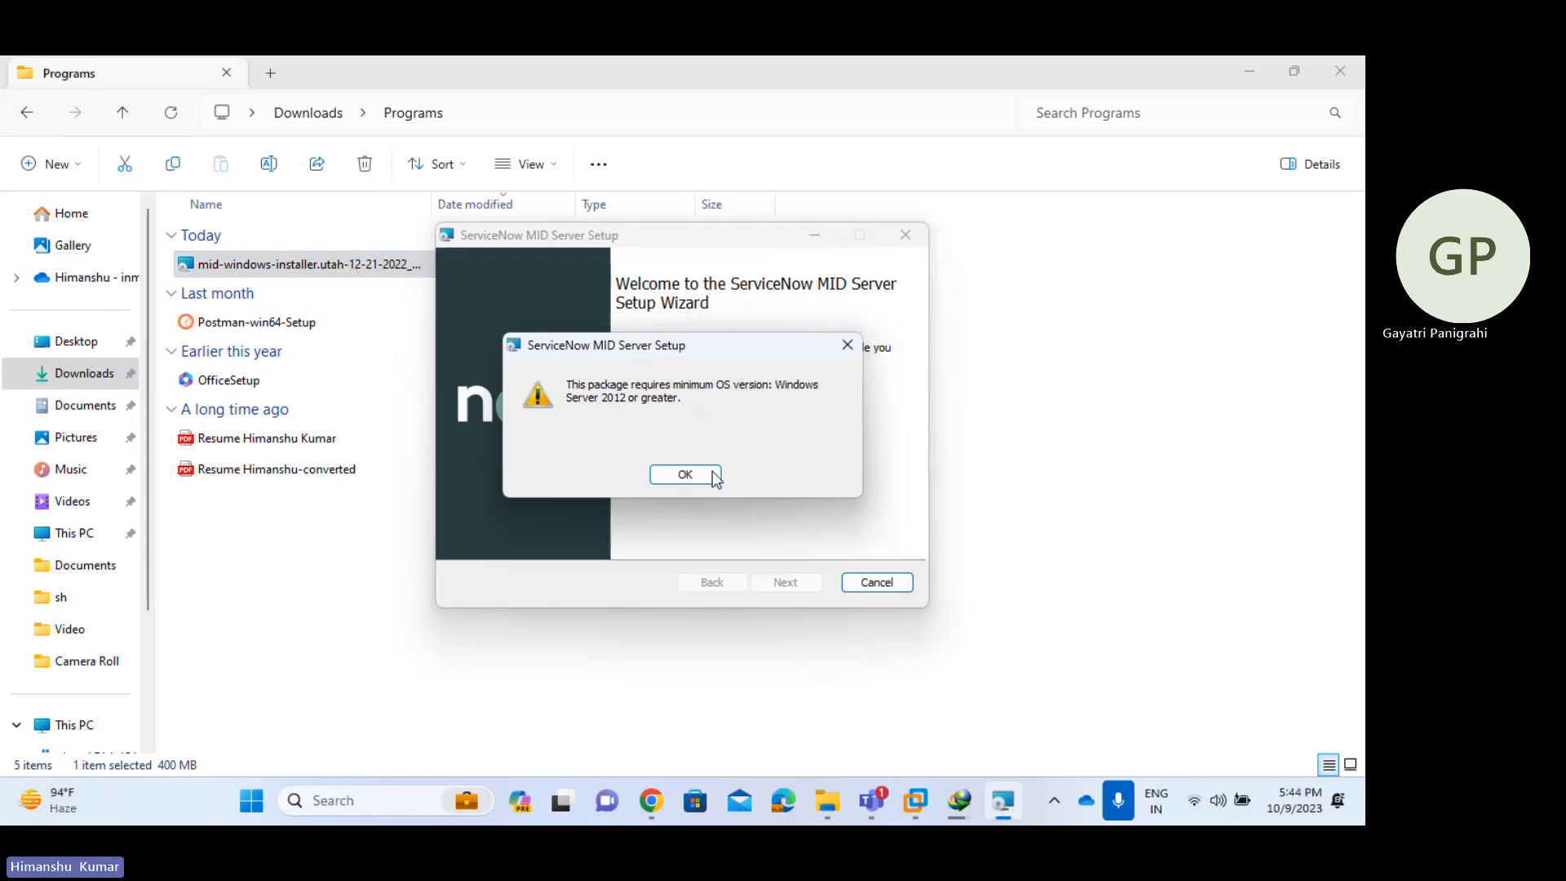
- Acknowledge the Windows Server 2012 requirement error, rerun the installer, and close setup again
click(700, 476)
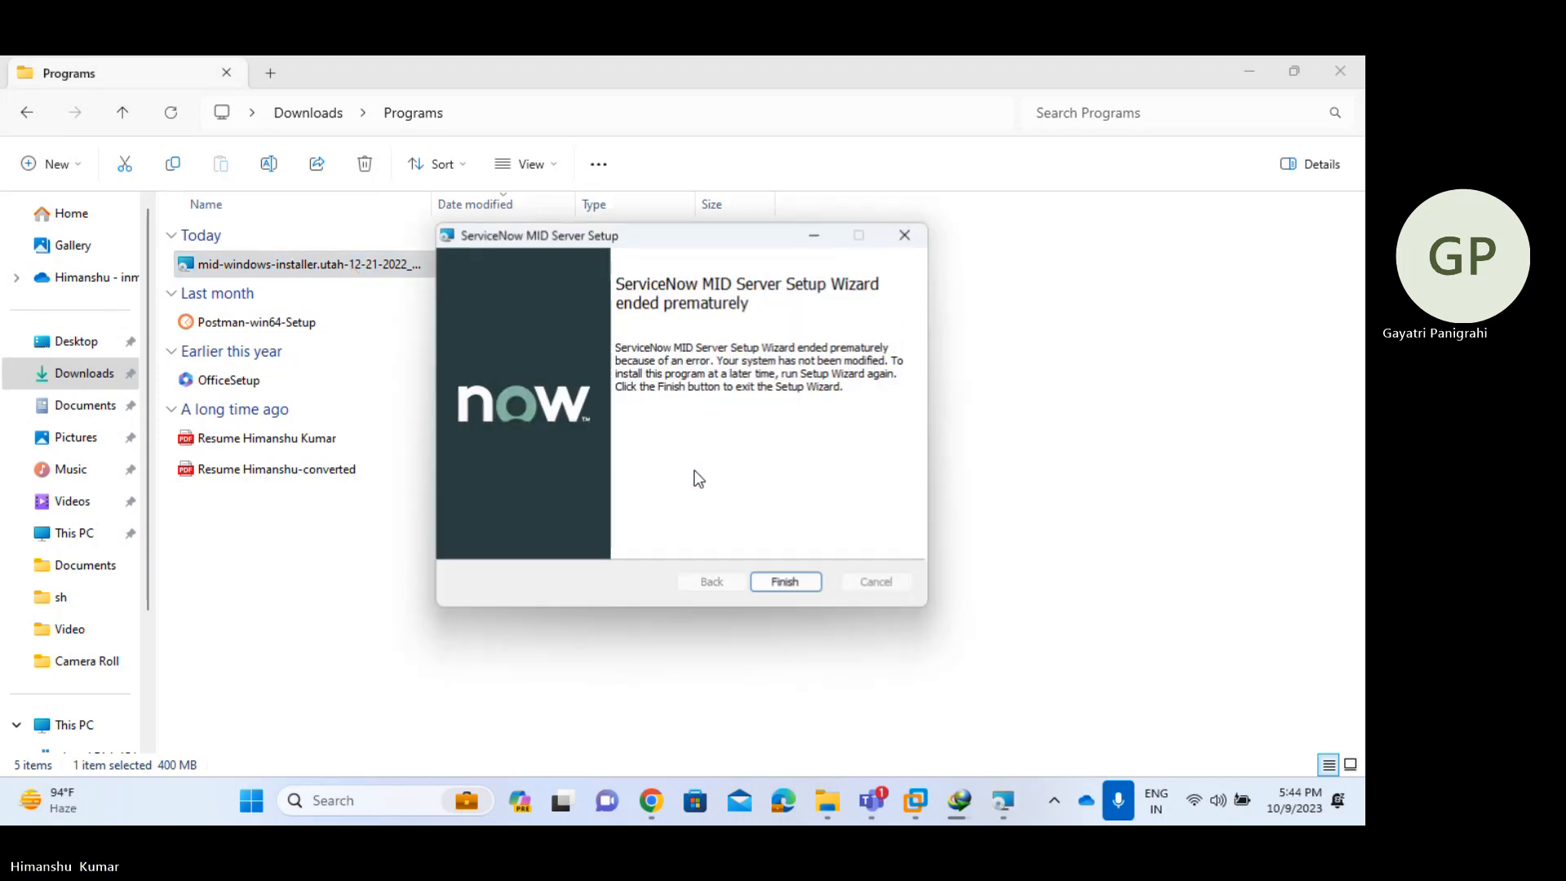
click(796, 585)
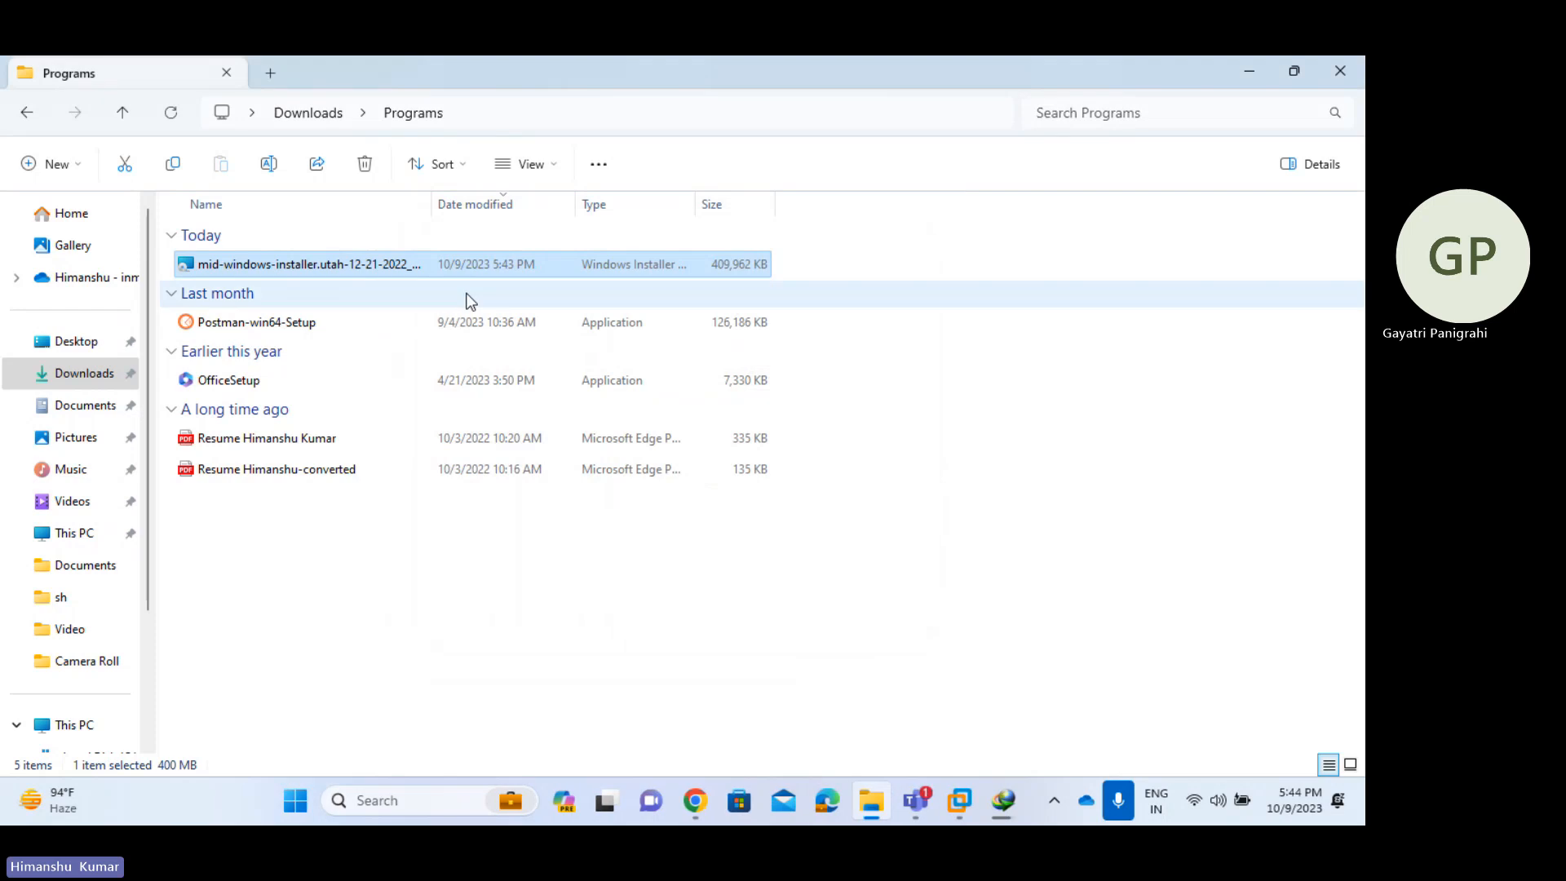
double_click(508, 261)
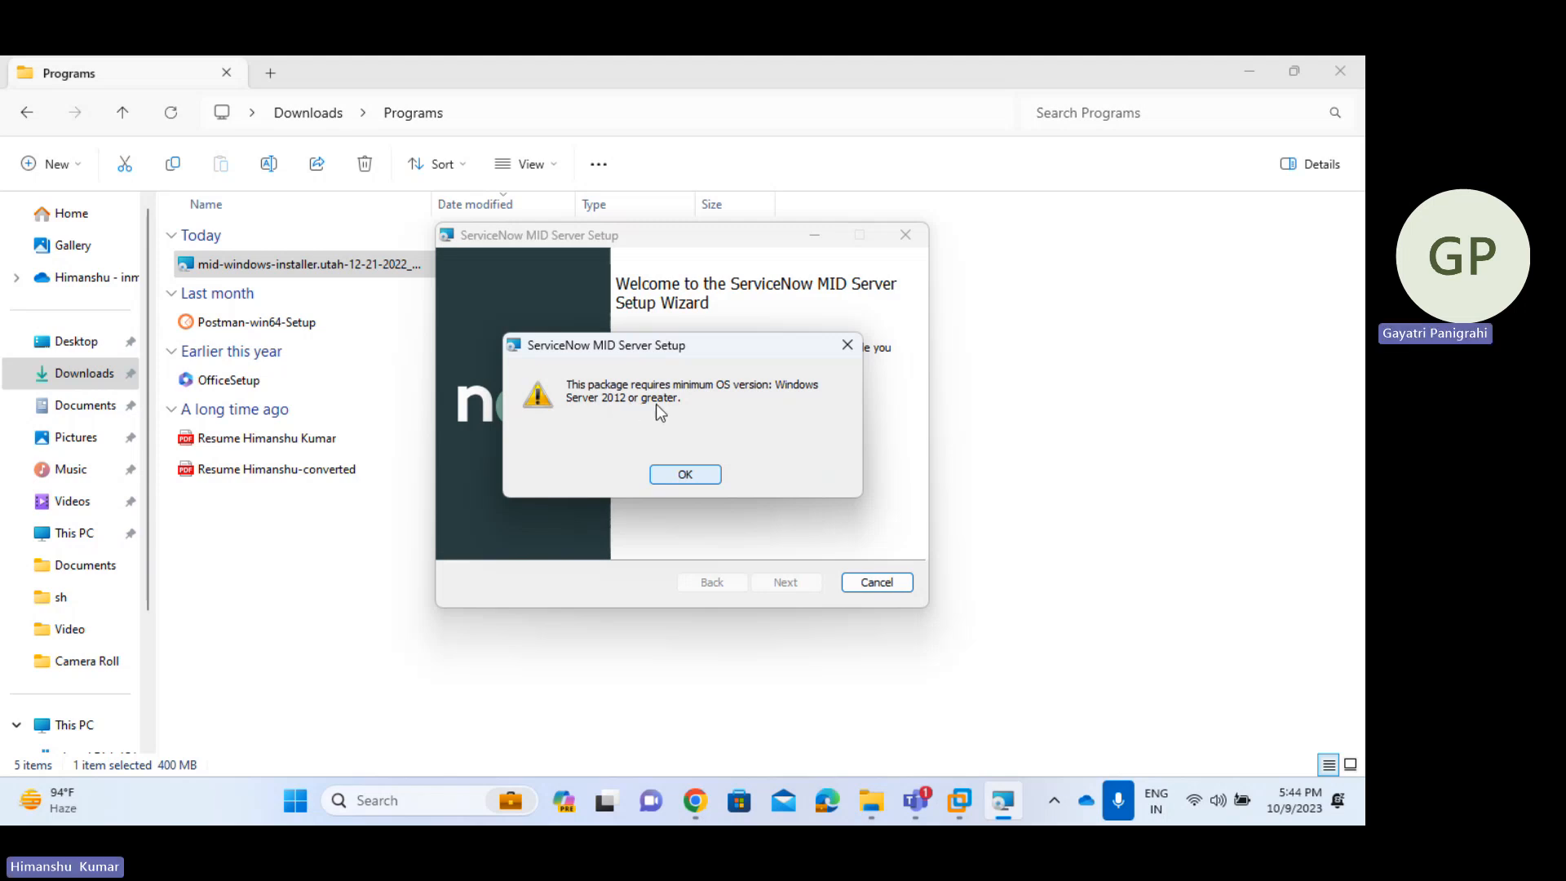
click(685, 478)
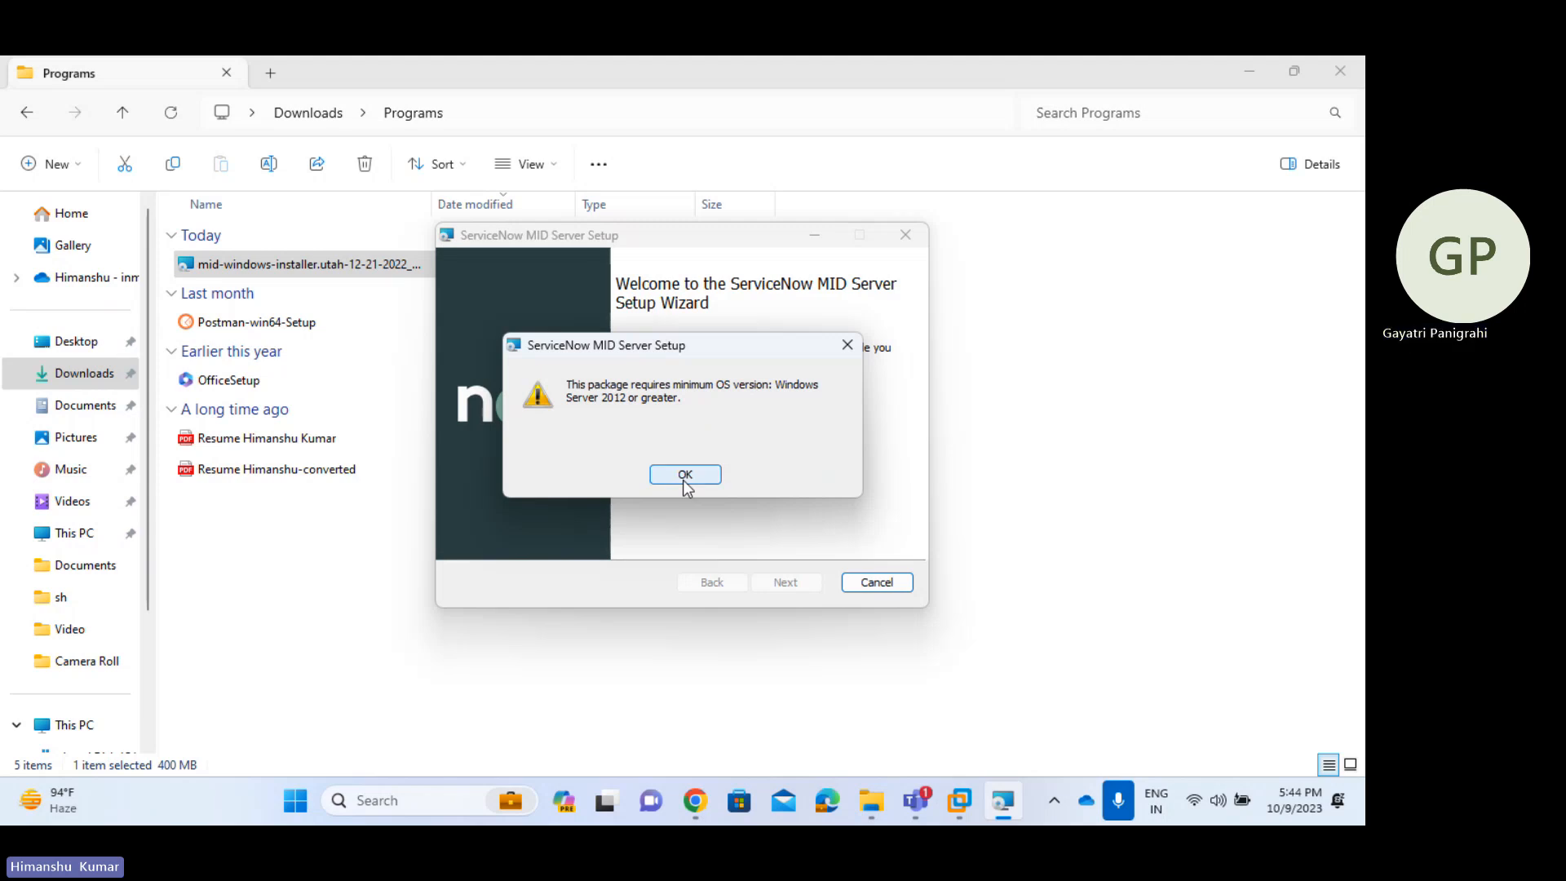
click(787, 583)
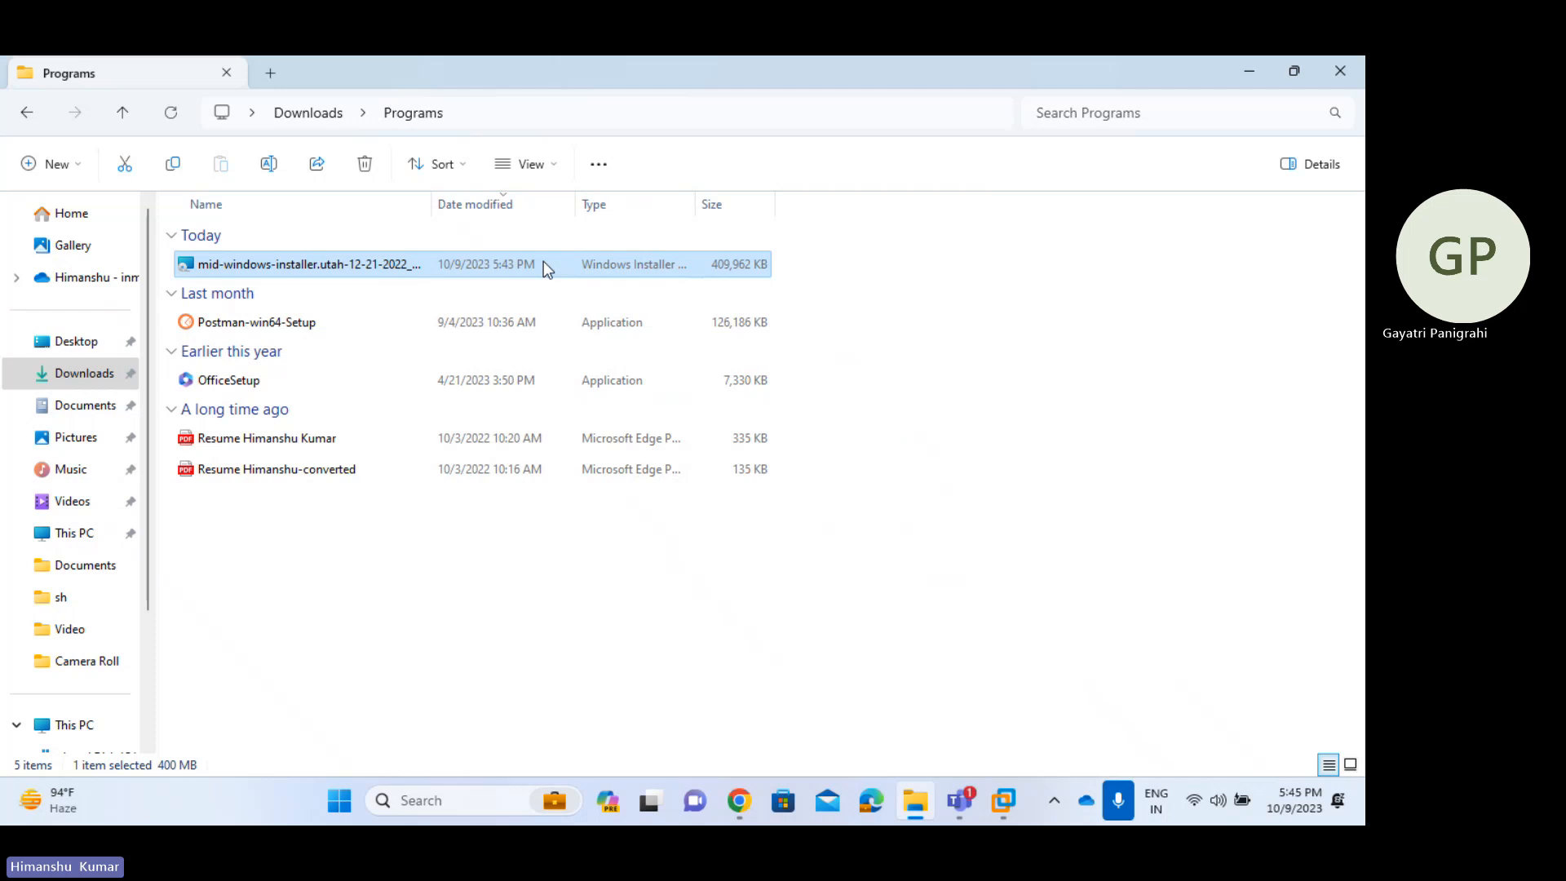
- Permanently delete the MSI installer and open the MID Server ZIP from Downloads > Compressed
key(shift+Delete)
key(Return)
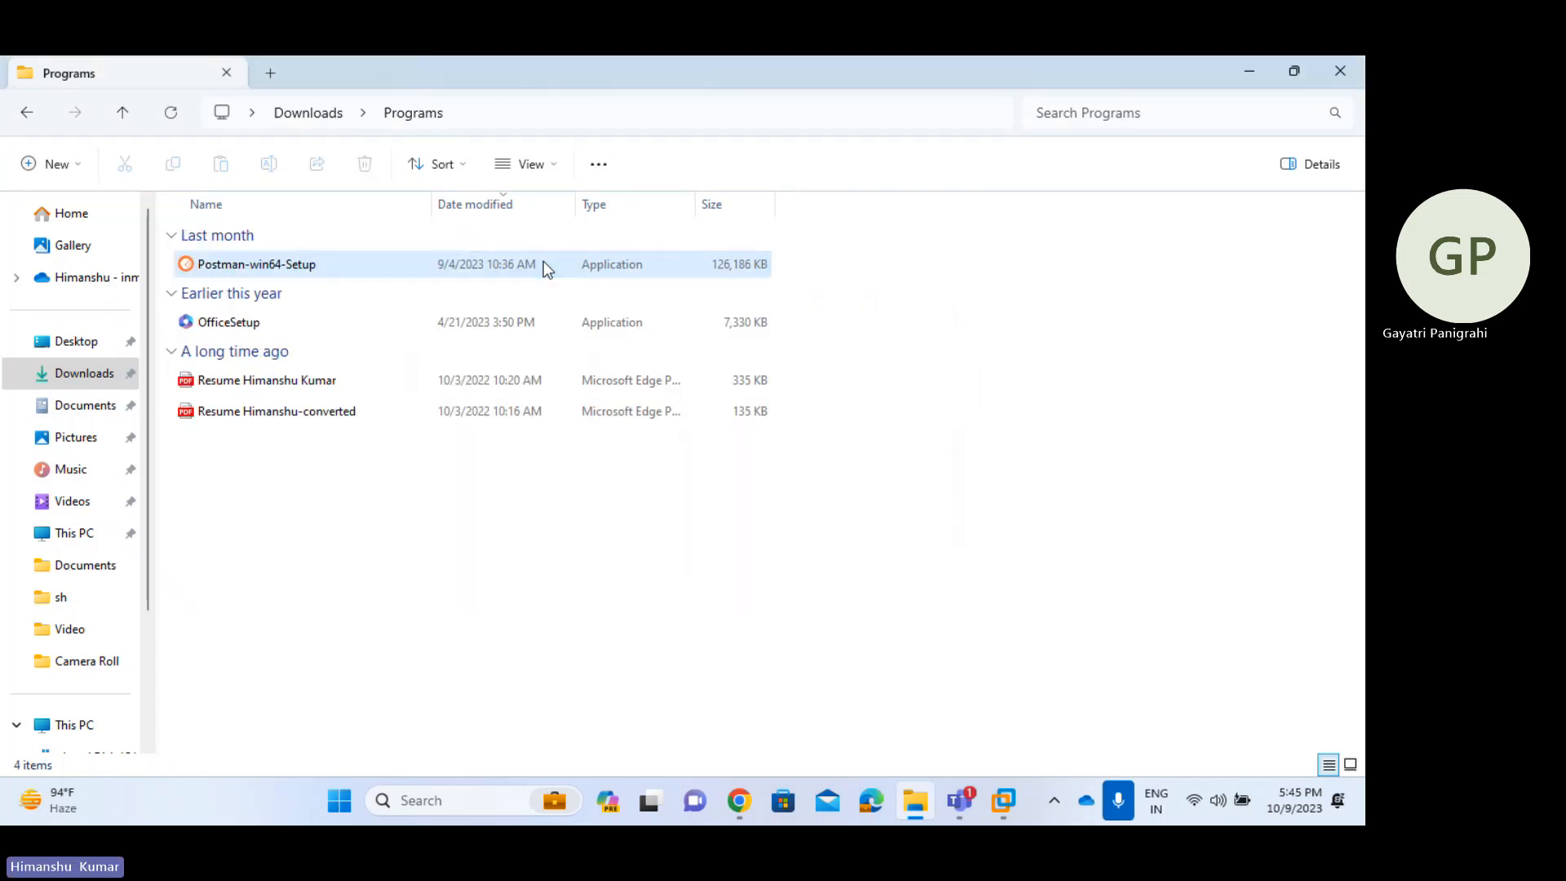
click(71, 389)
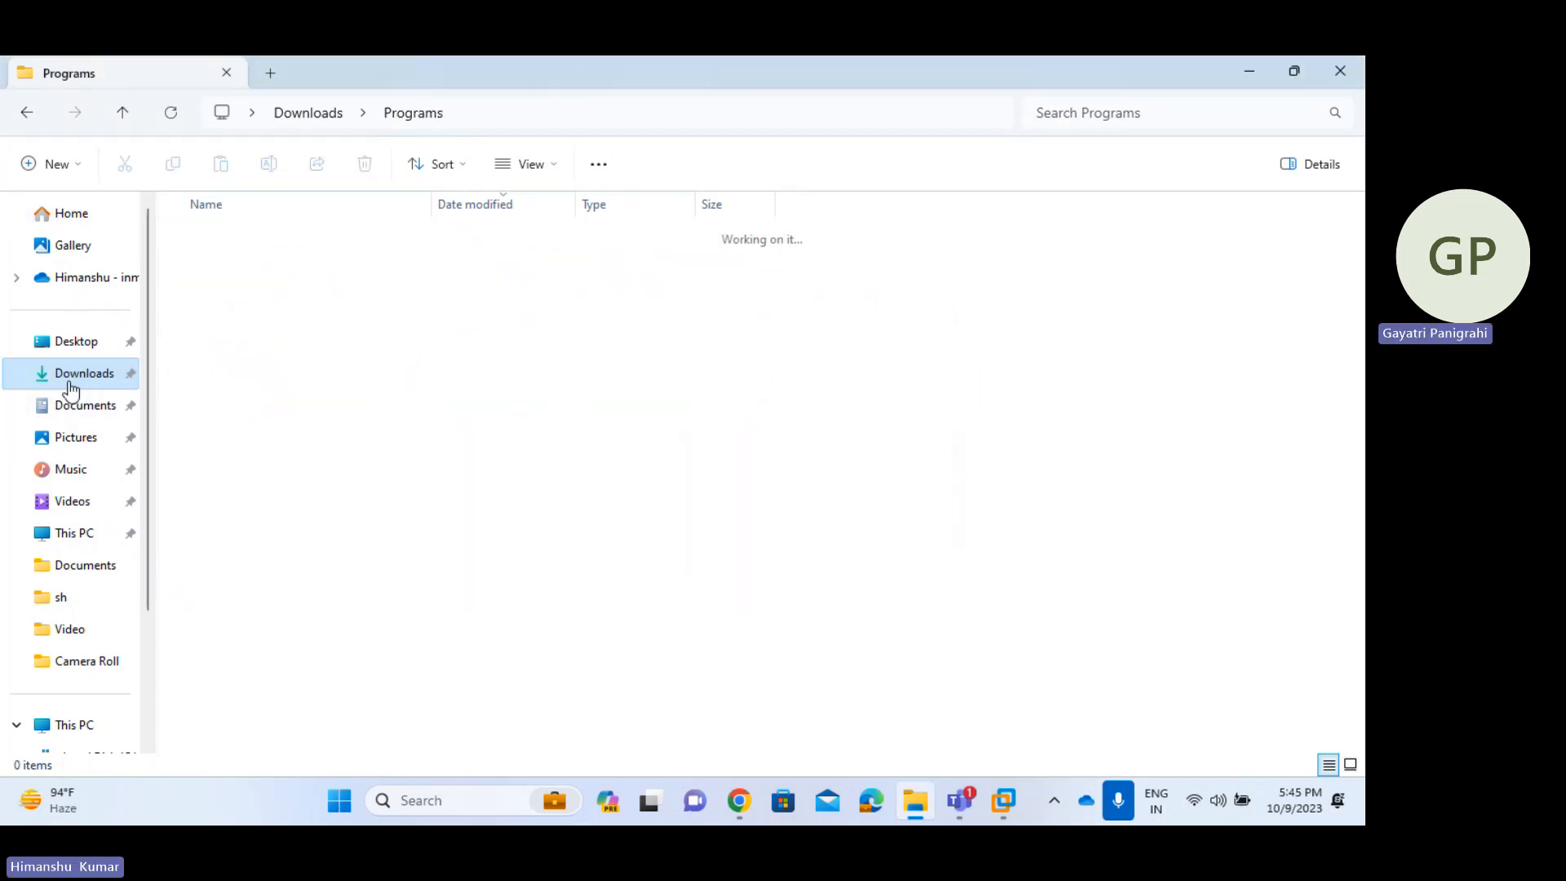
double_click(260, 299)
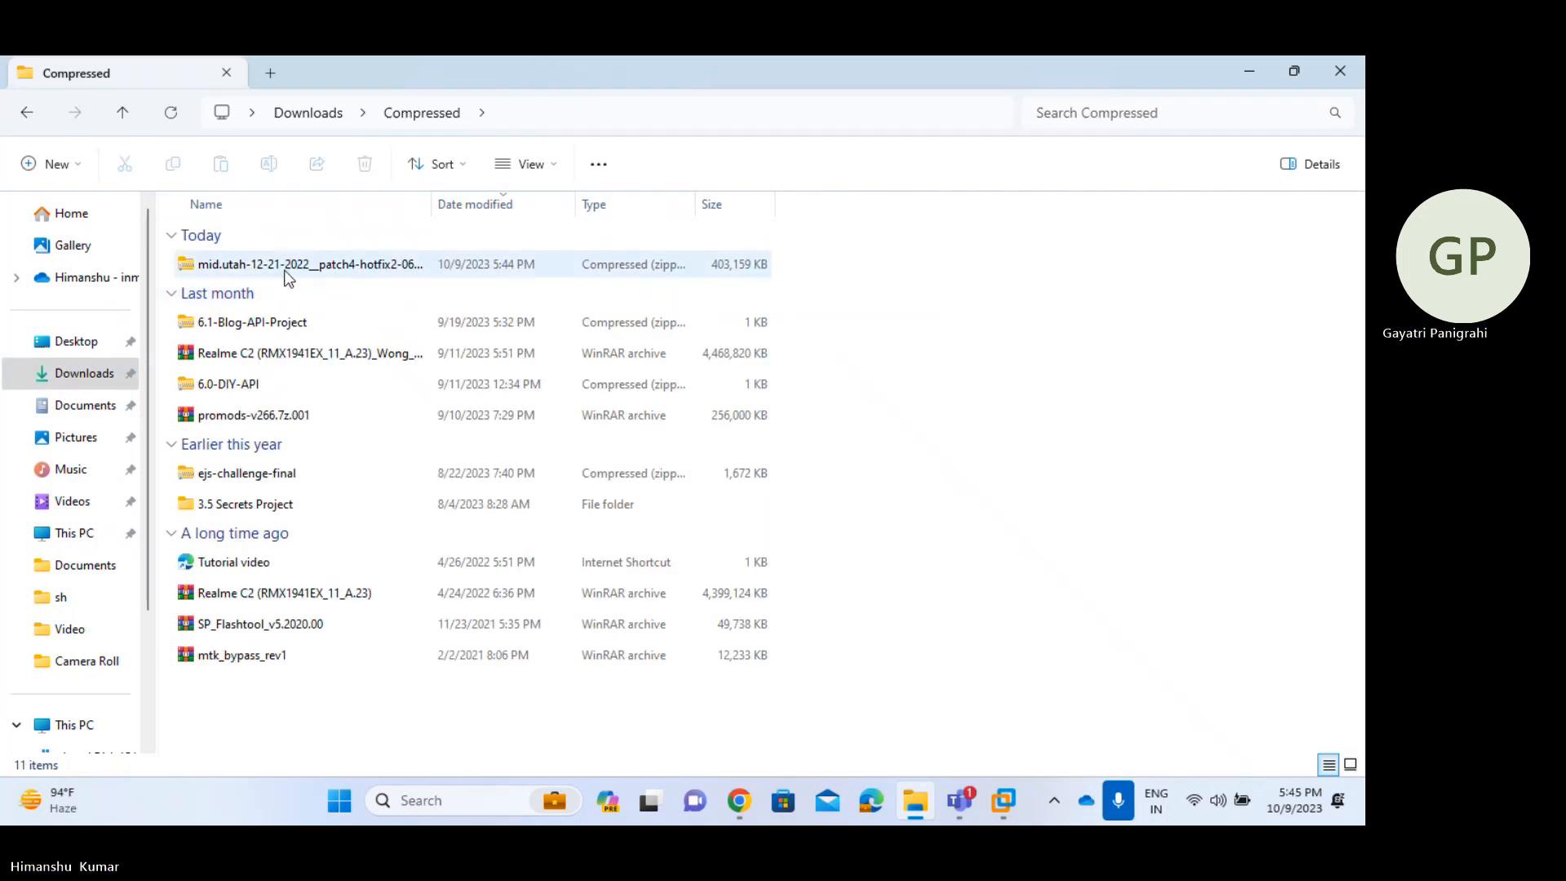
click(285, 272)
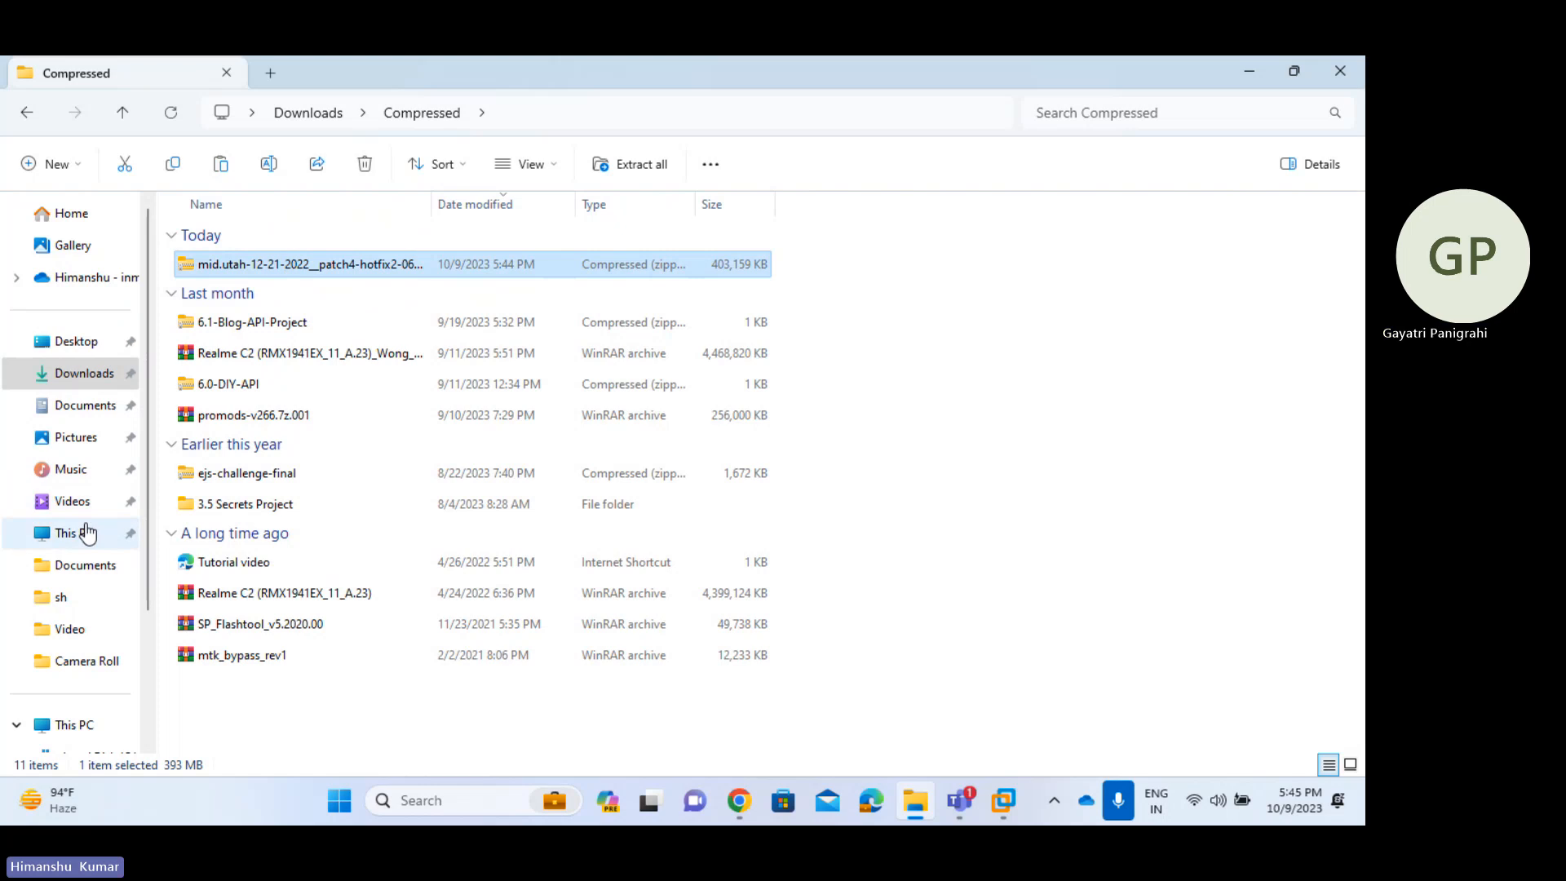
click(72, 501)
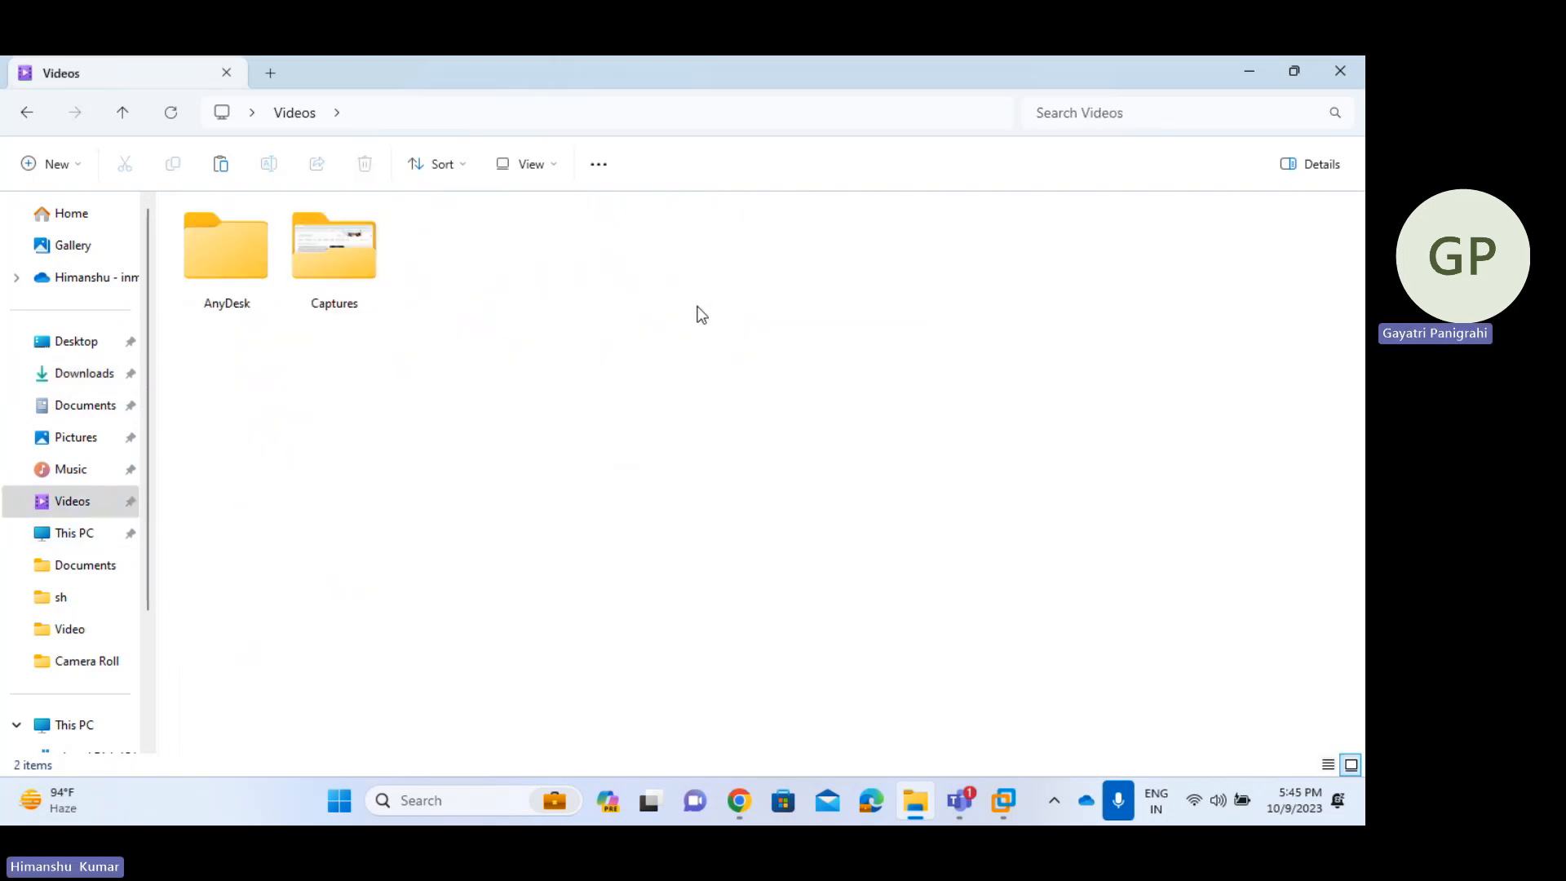
key(ctrl+v)
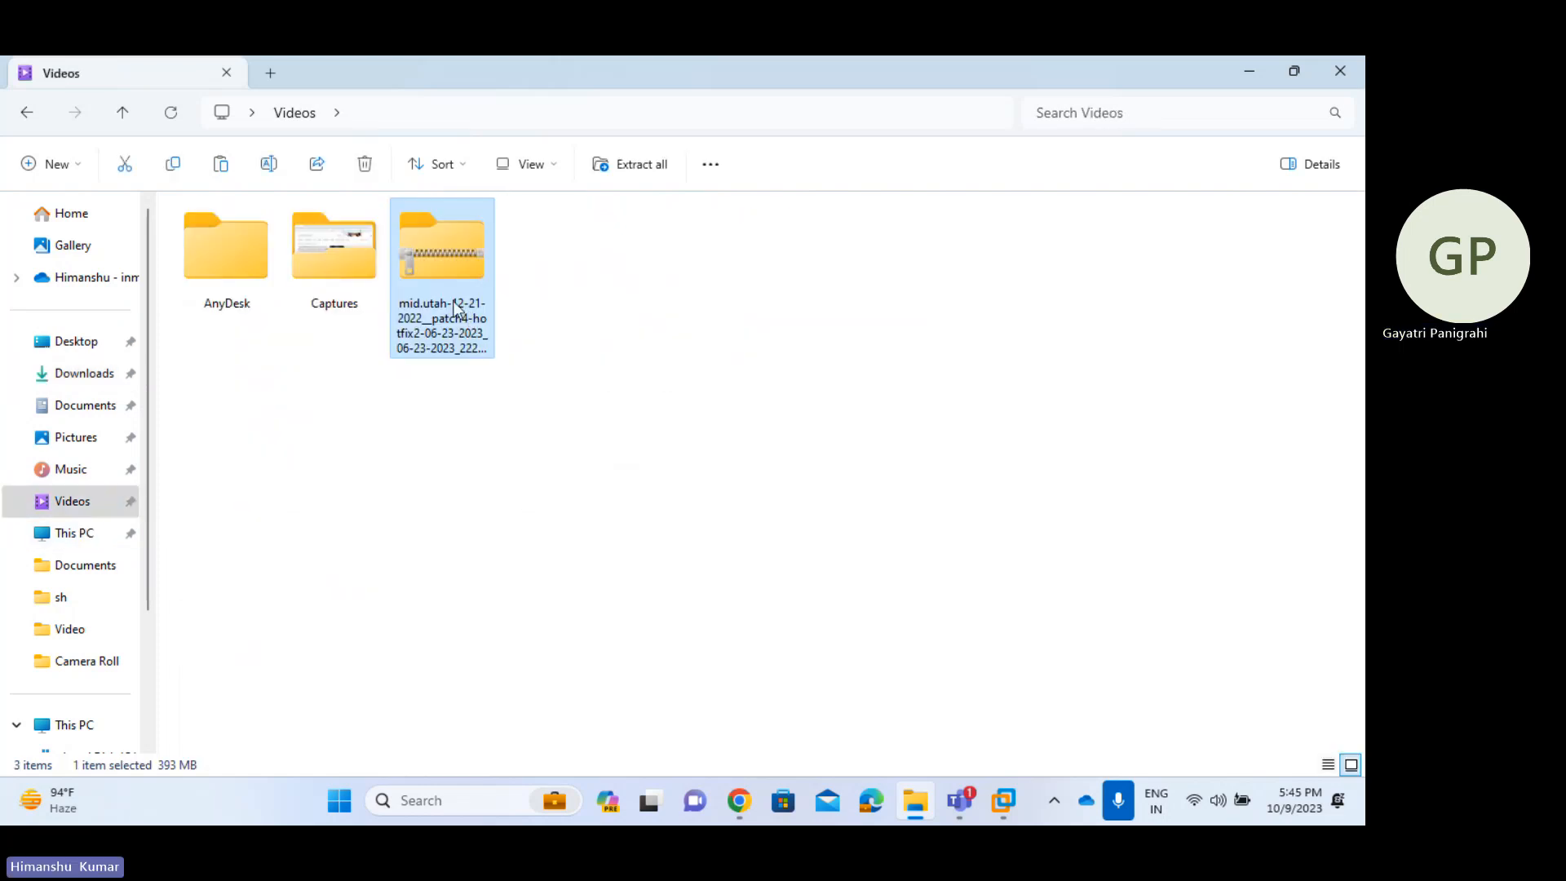
- Copy the zip's agent folder into Videos and return to the browser while it copies
click(336, 237)
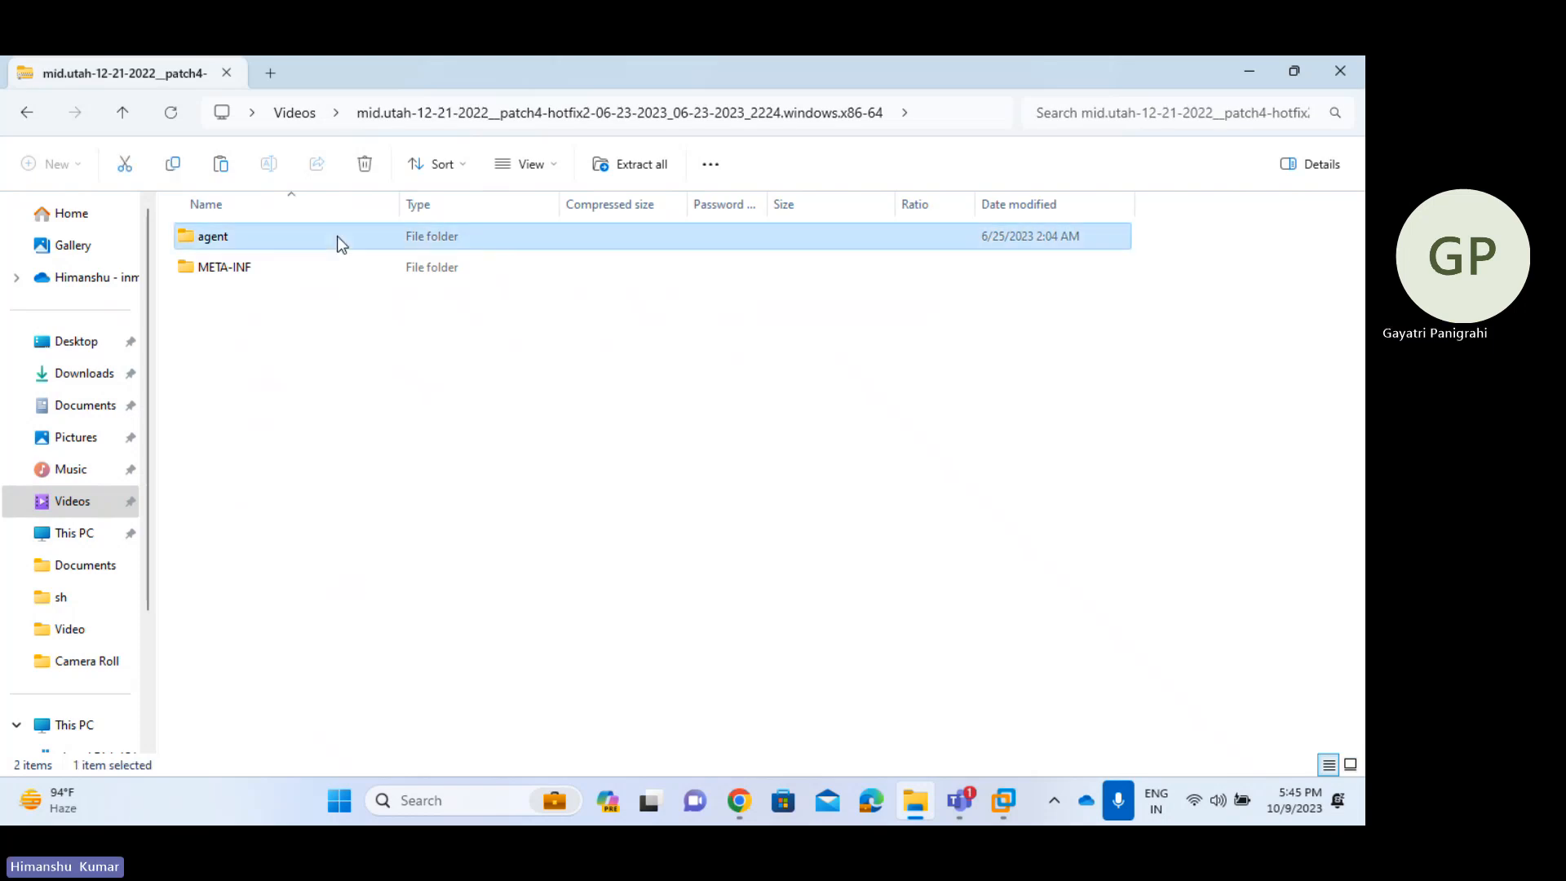
right_click(342, 243)
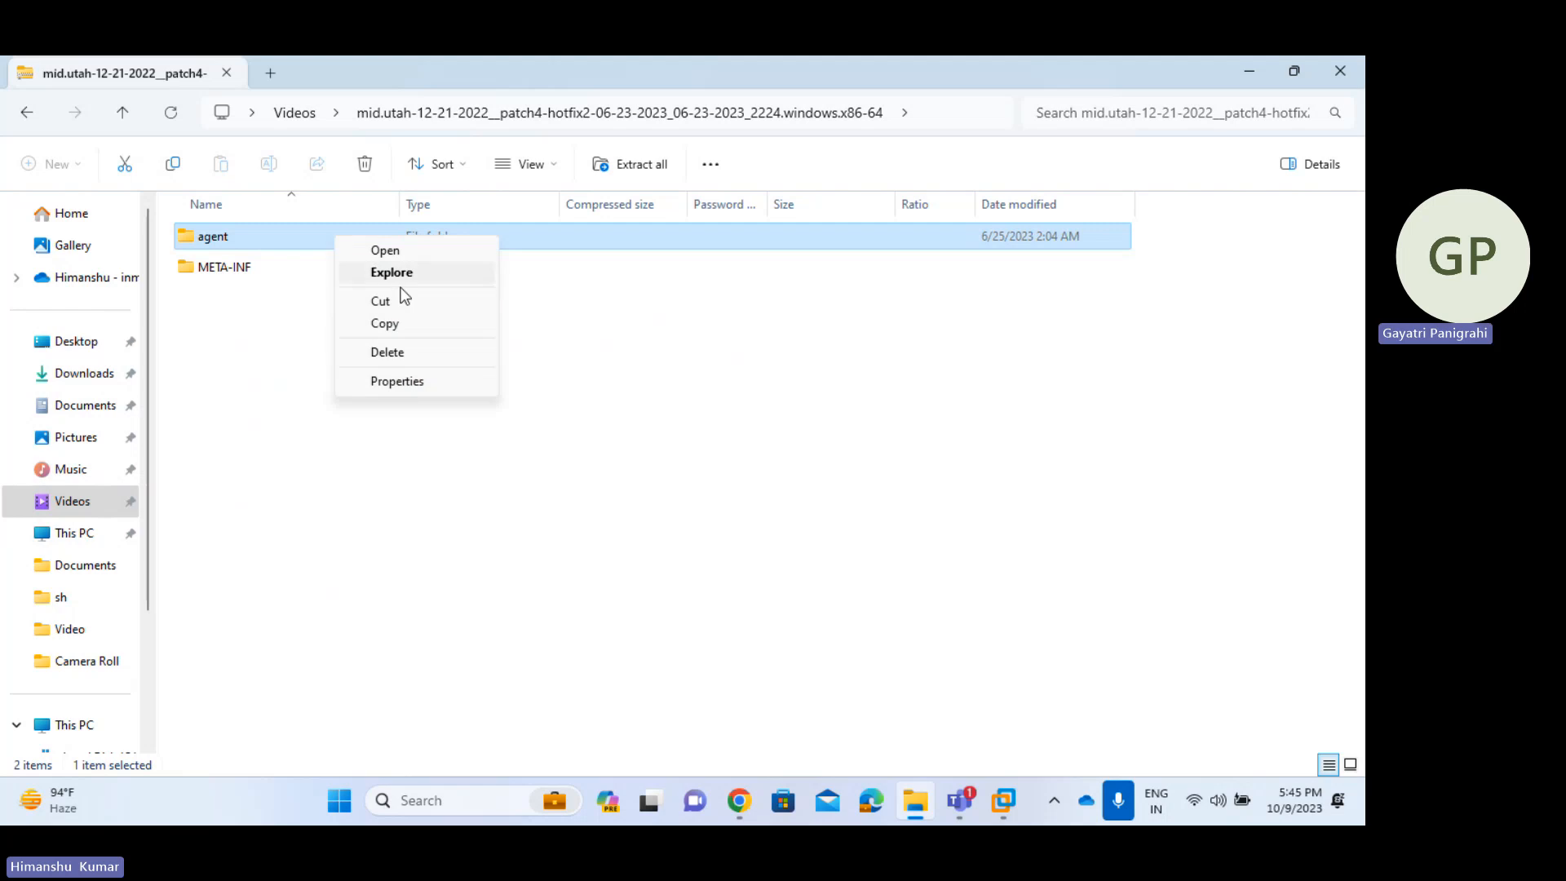
click(405, 330)
key(alt+Left)
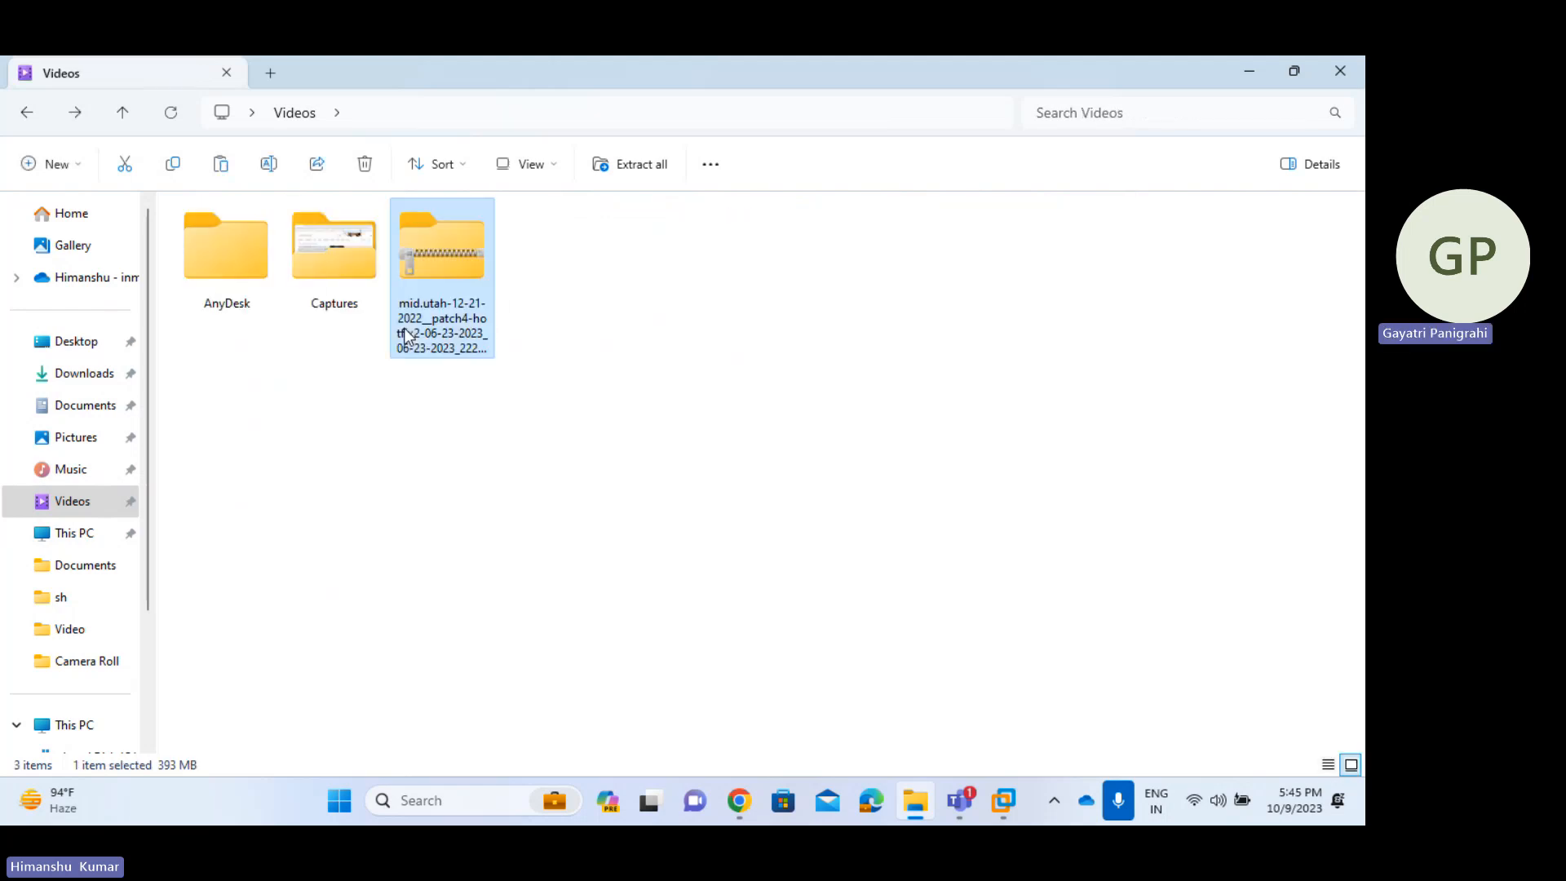
click(616, 324)
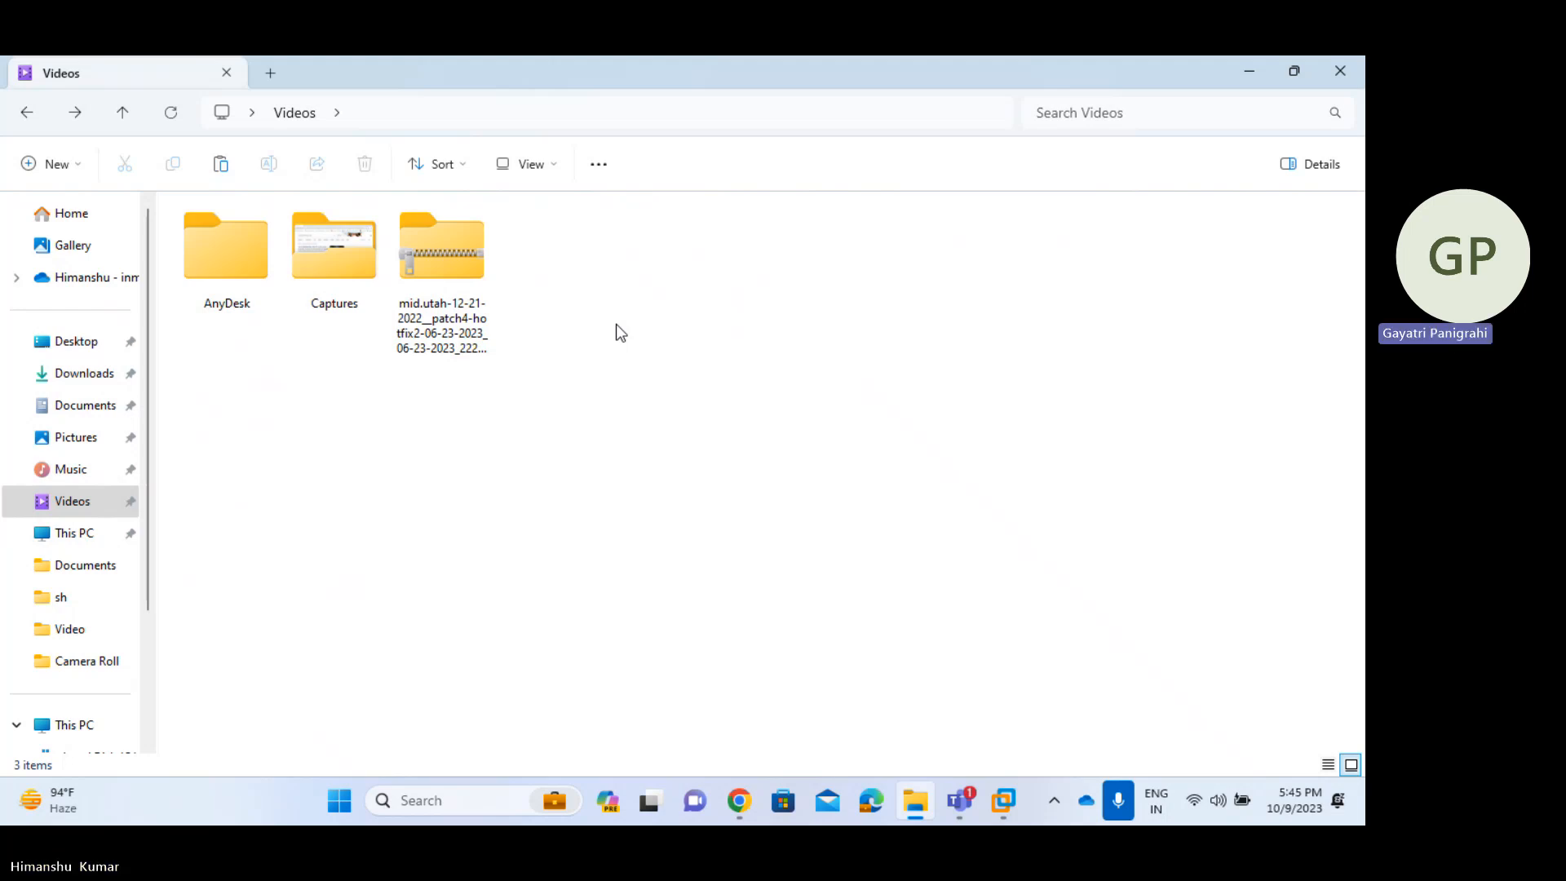
key(ctrl+v)
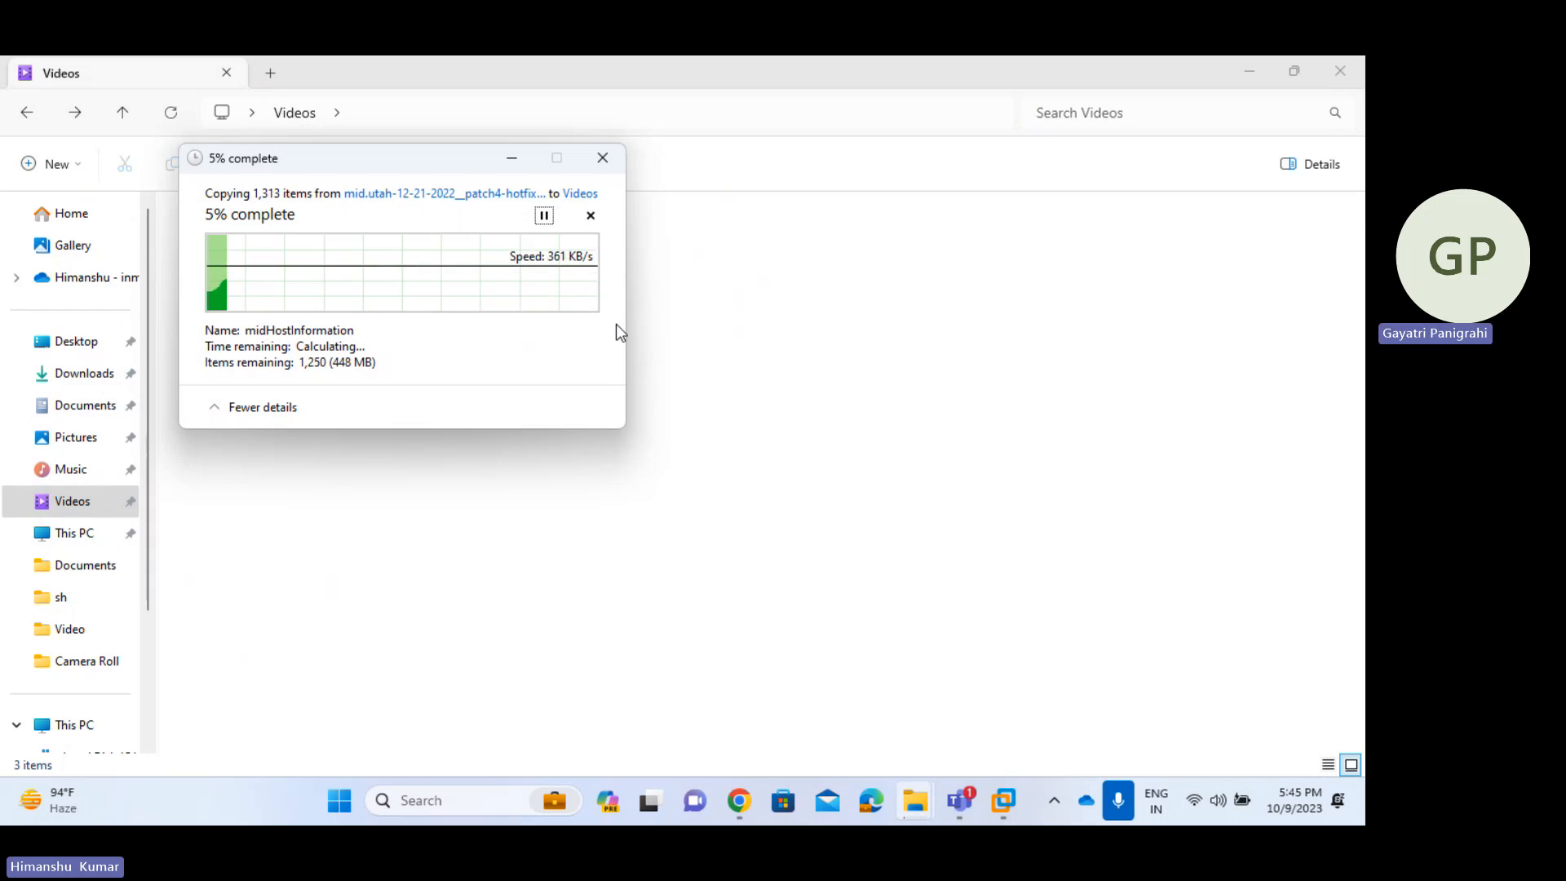
drag(332, 160, 799, 211)
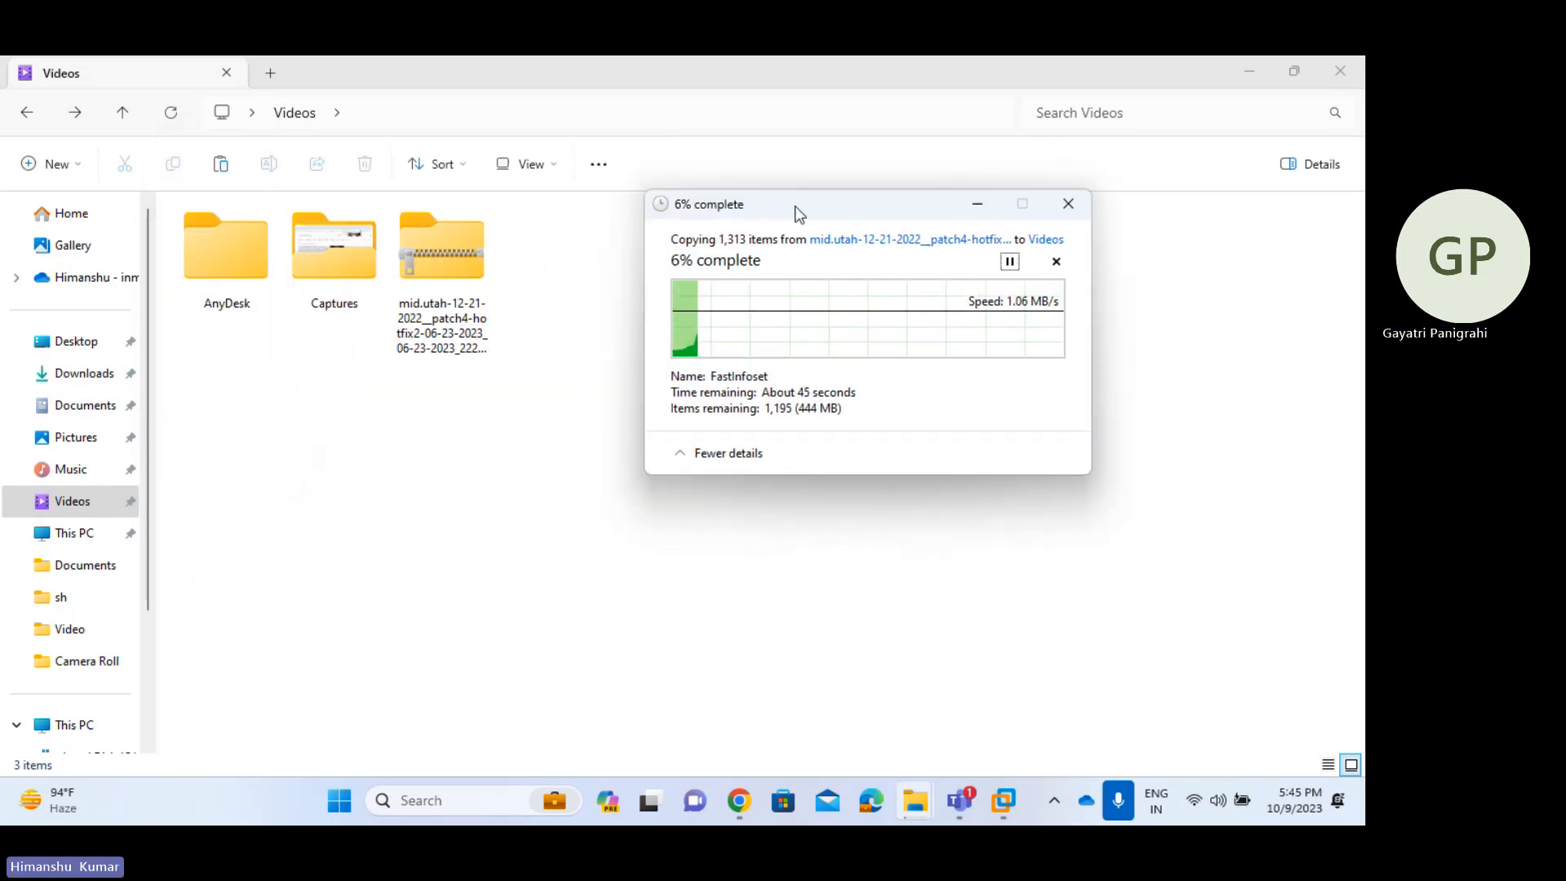
click(742, 806)
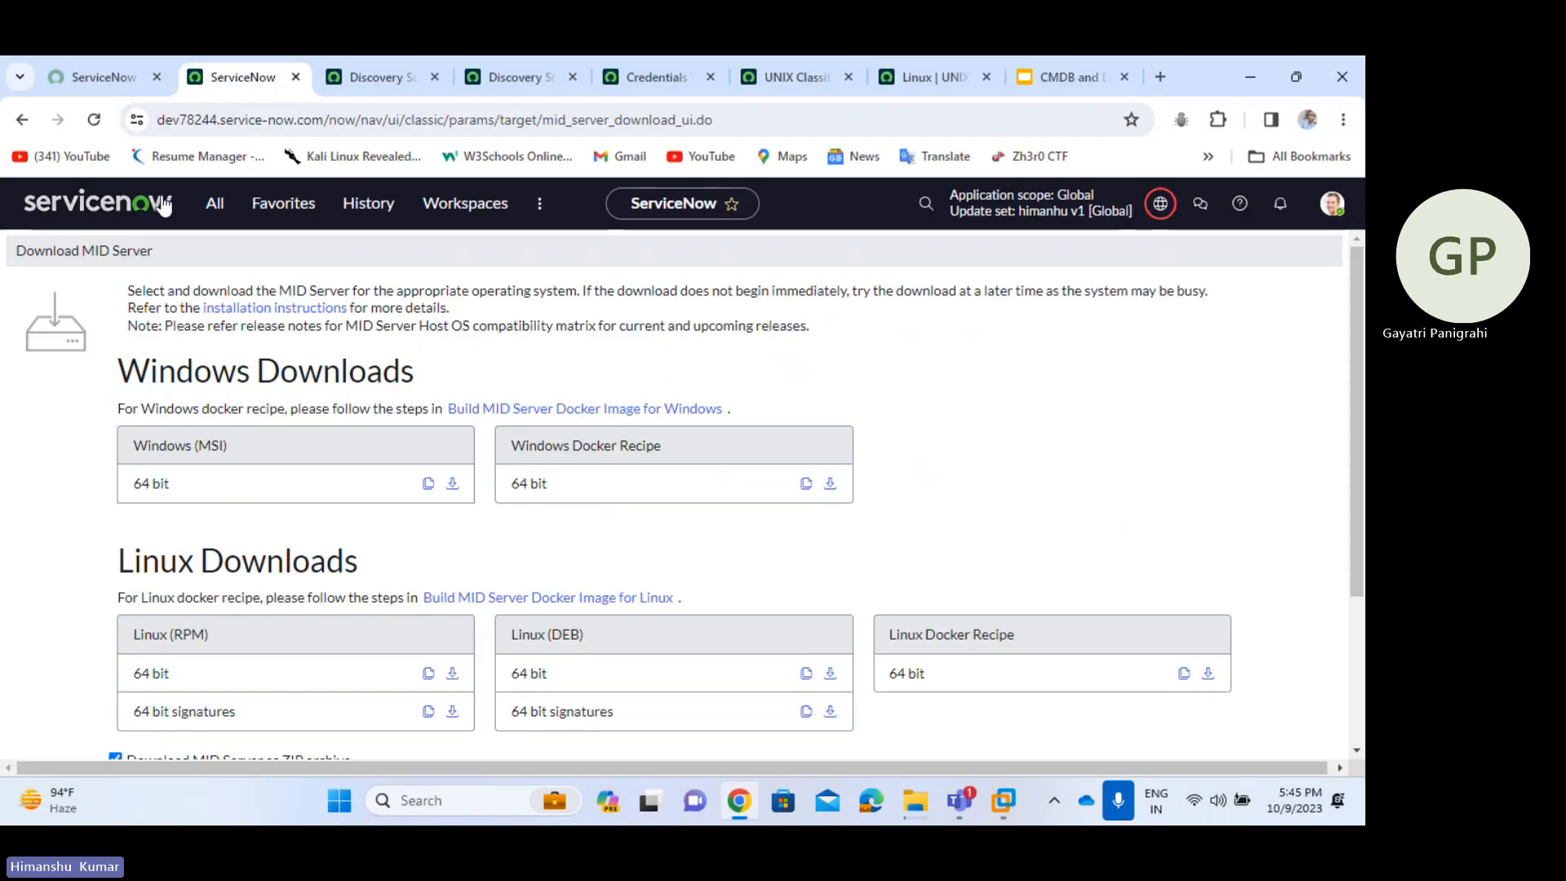
- Clear the navigator filter and enter sys_user.LIST to open the user list in a new tab
click(217, 206)
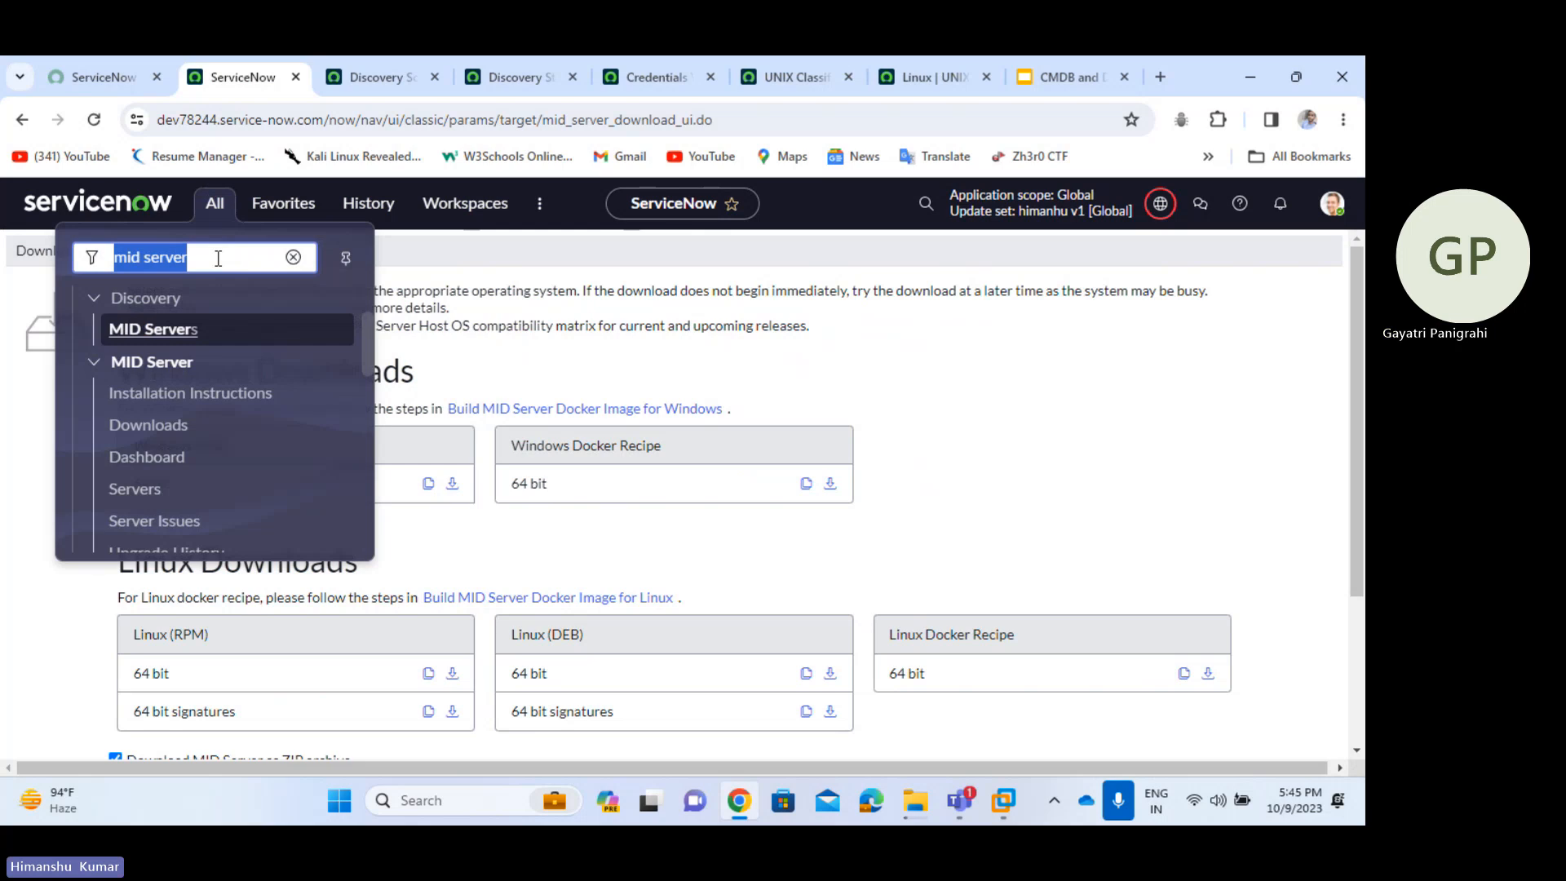
key(BackSpace)
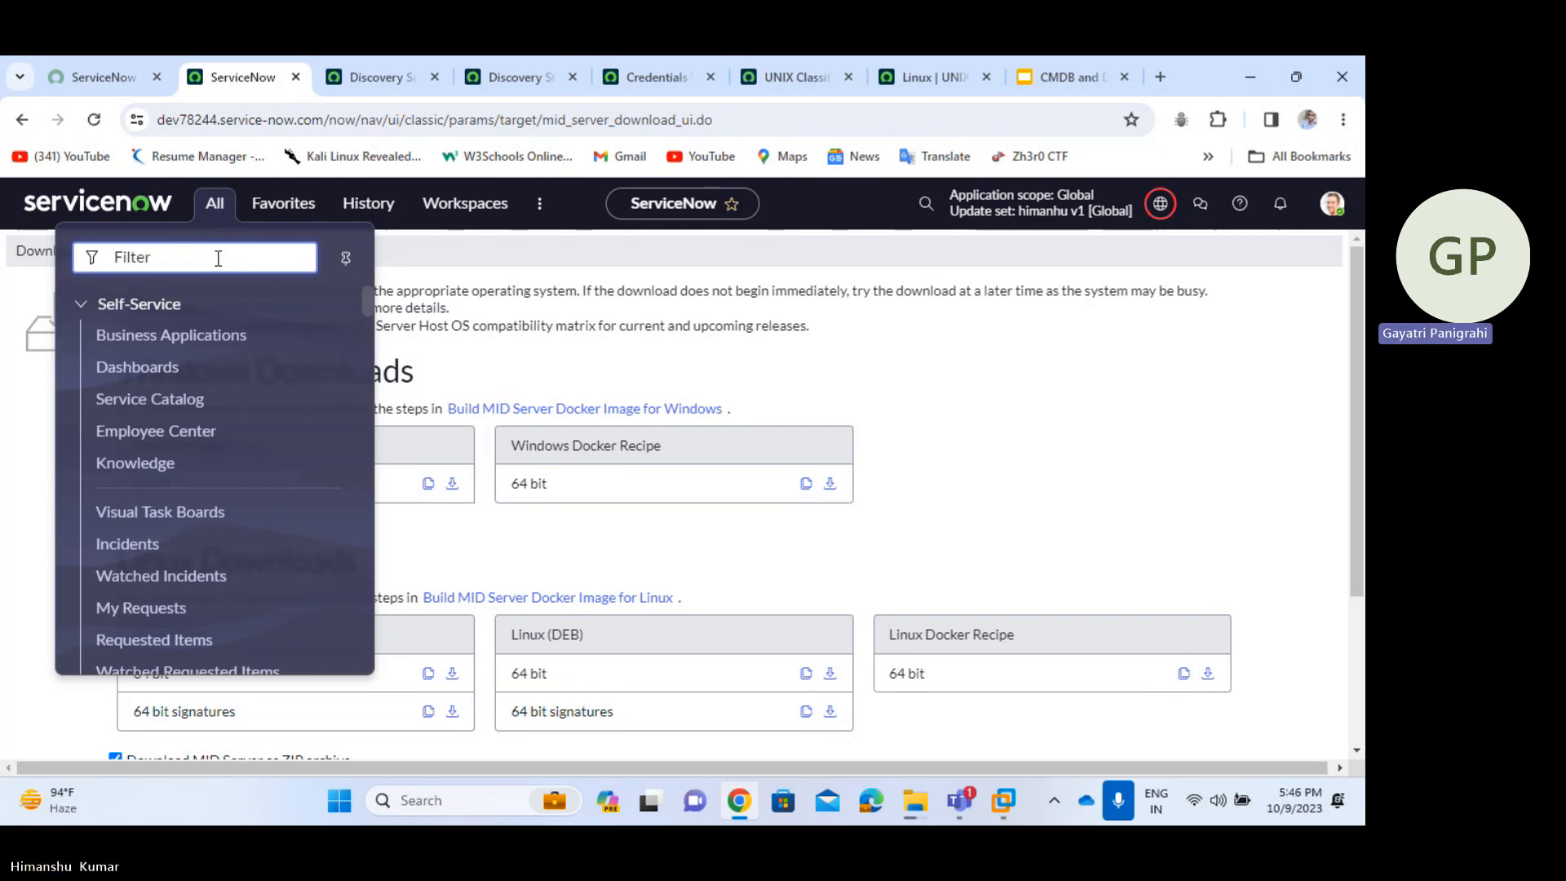
text(sys)
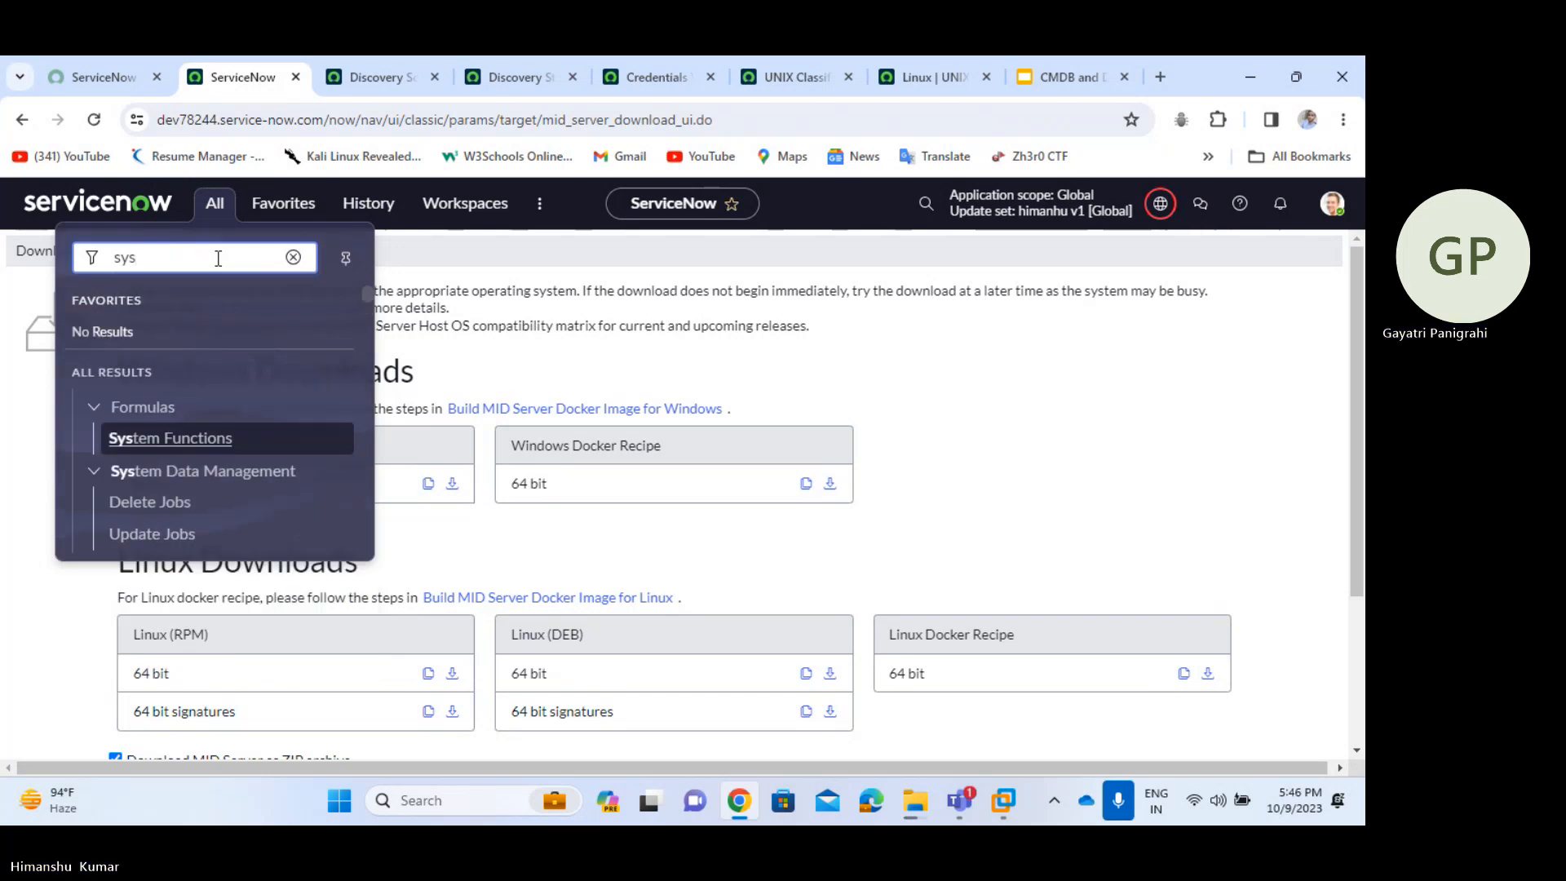
text(_user.LIST)
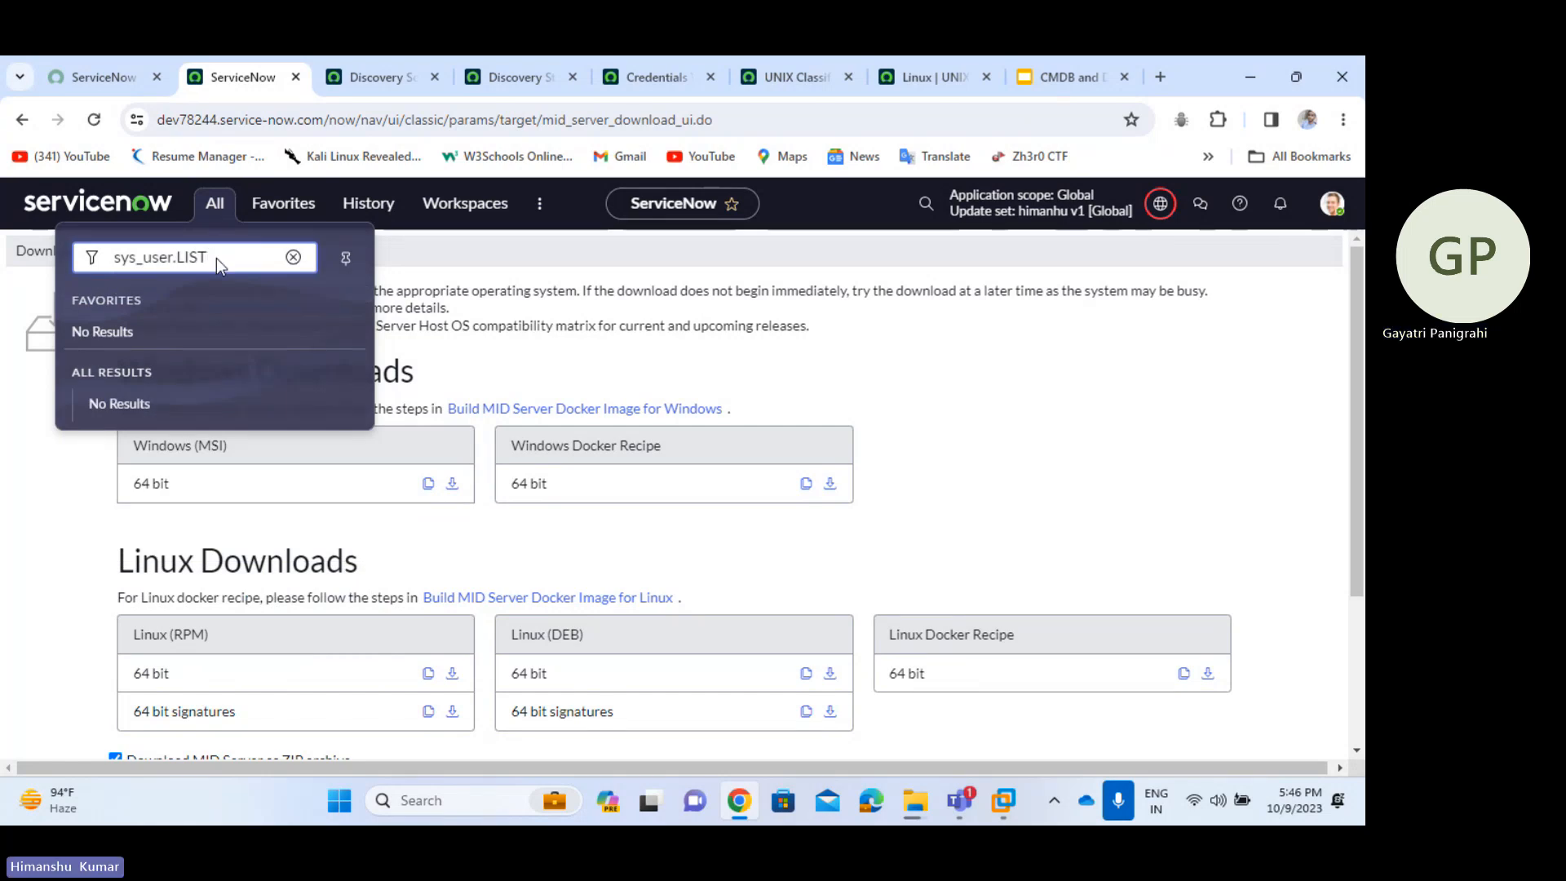
key(Return)
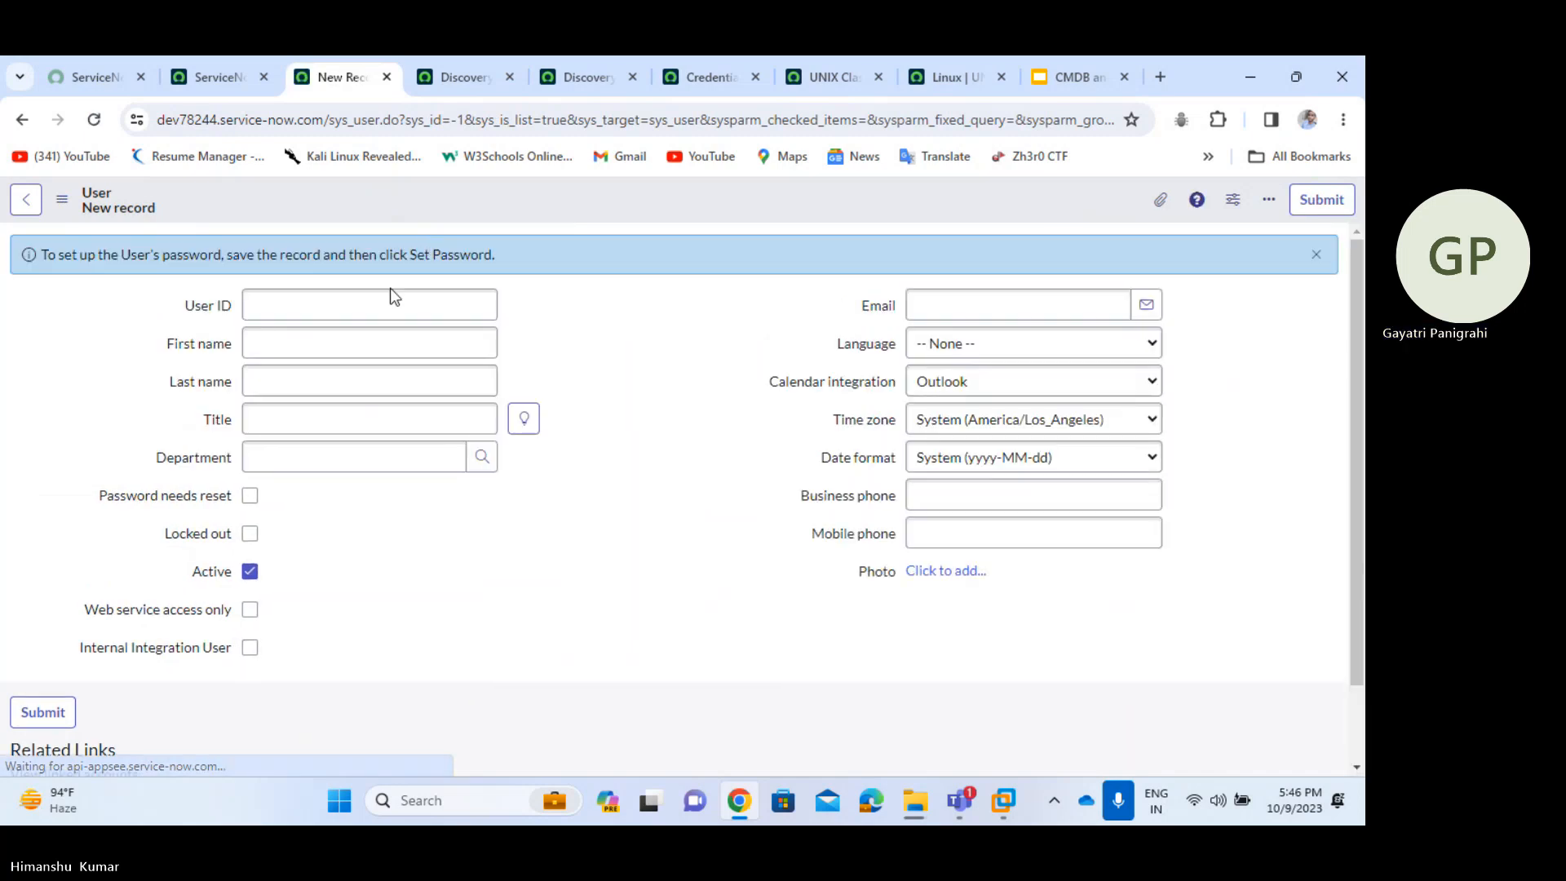
- Enter User ID midserver, first name mid, last name server, and save the user
click(381, 306)
text(mid)
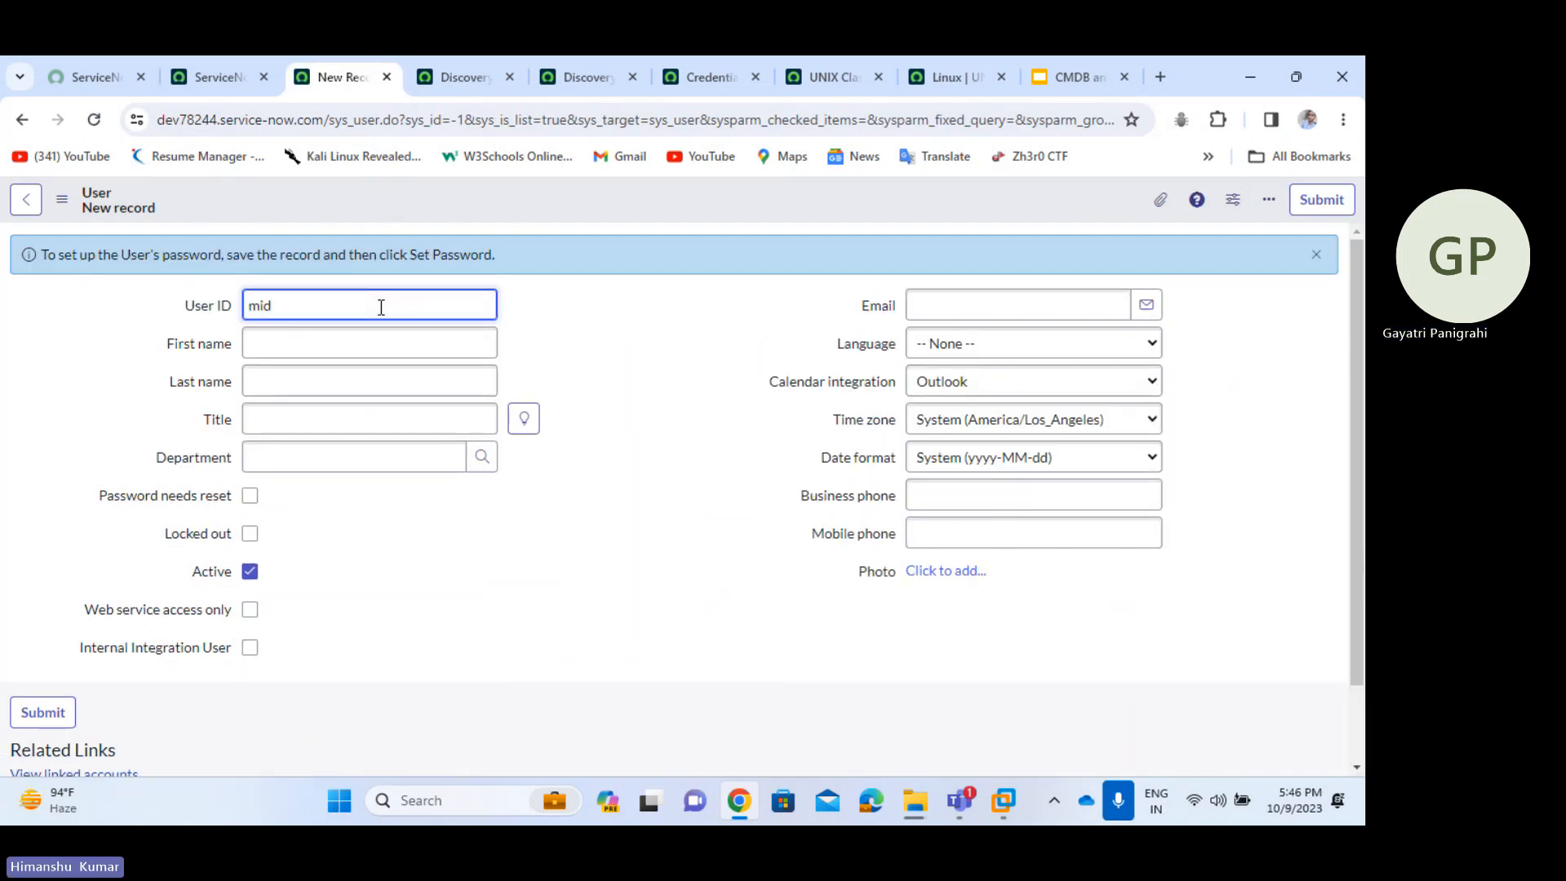
text(server)
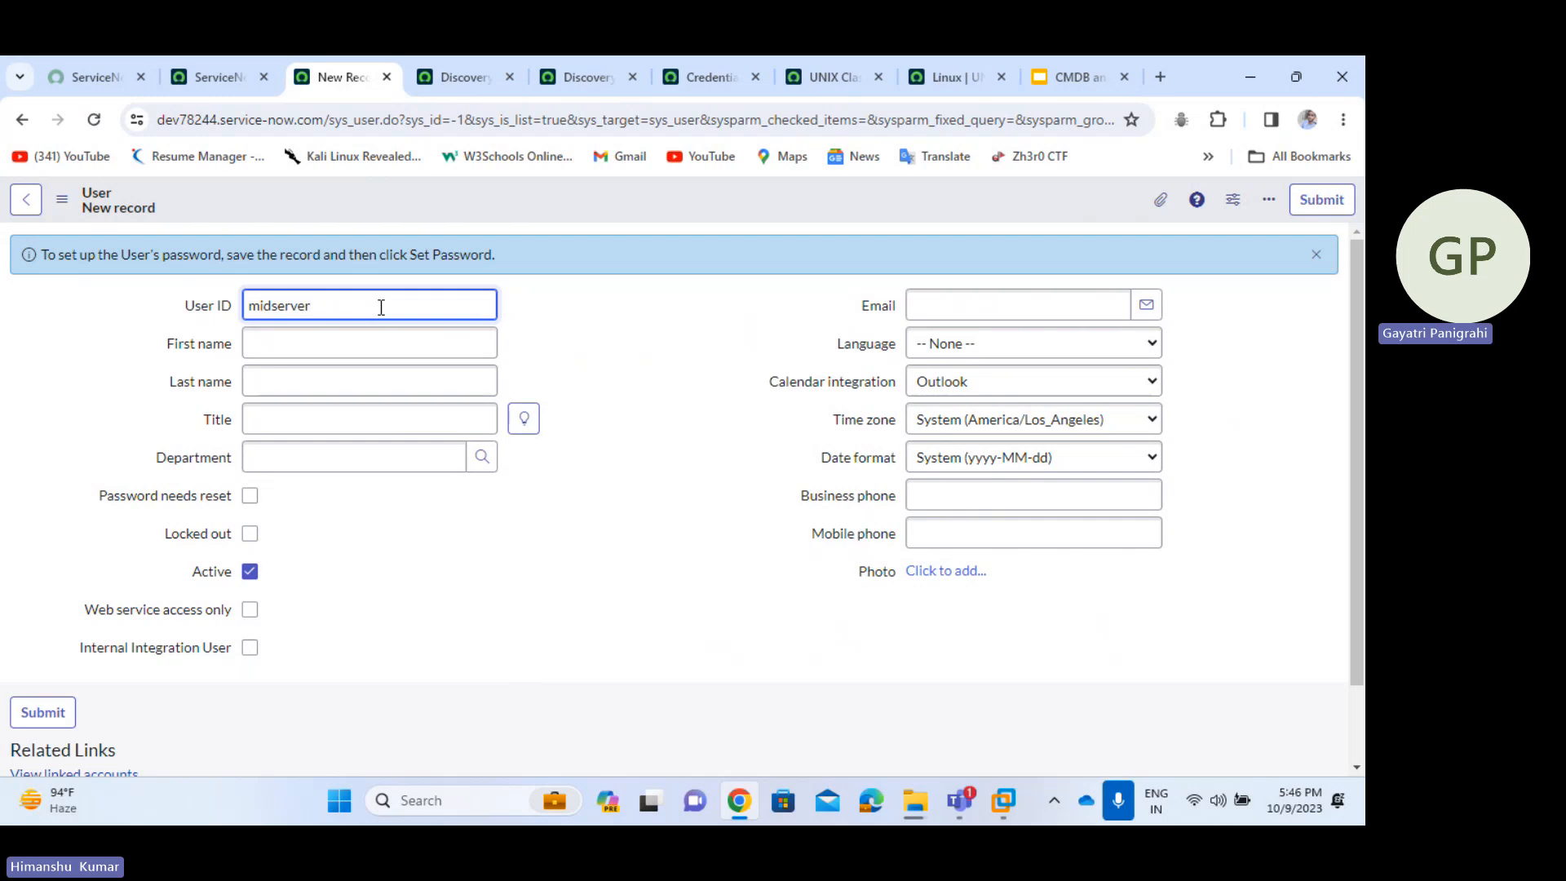
click(357, 347)
text(mid)
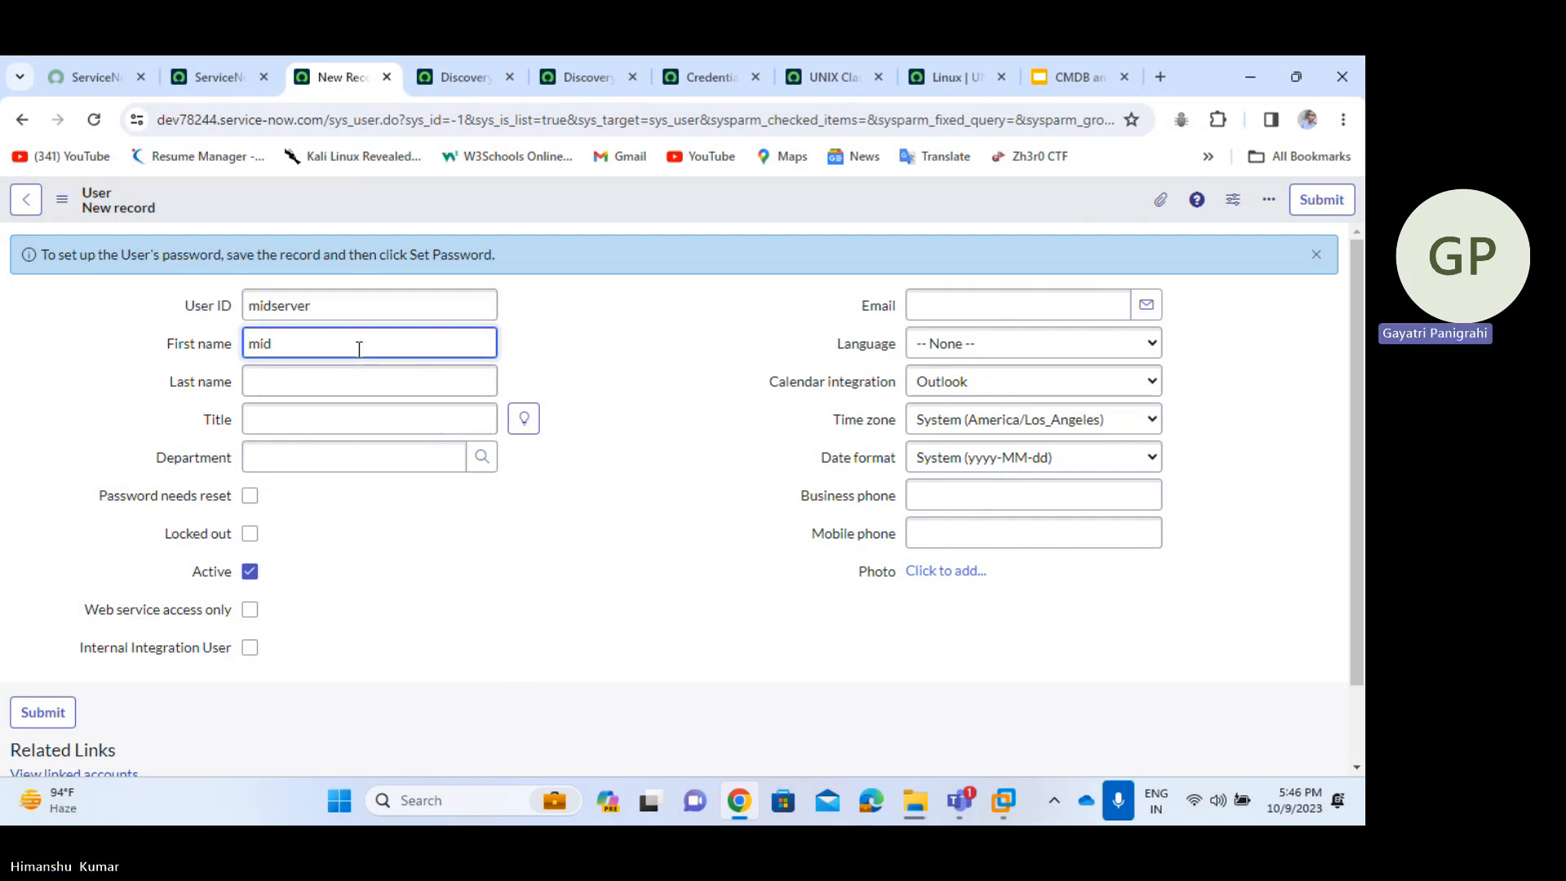
click(337, 384)
text(server)
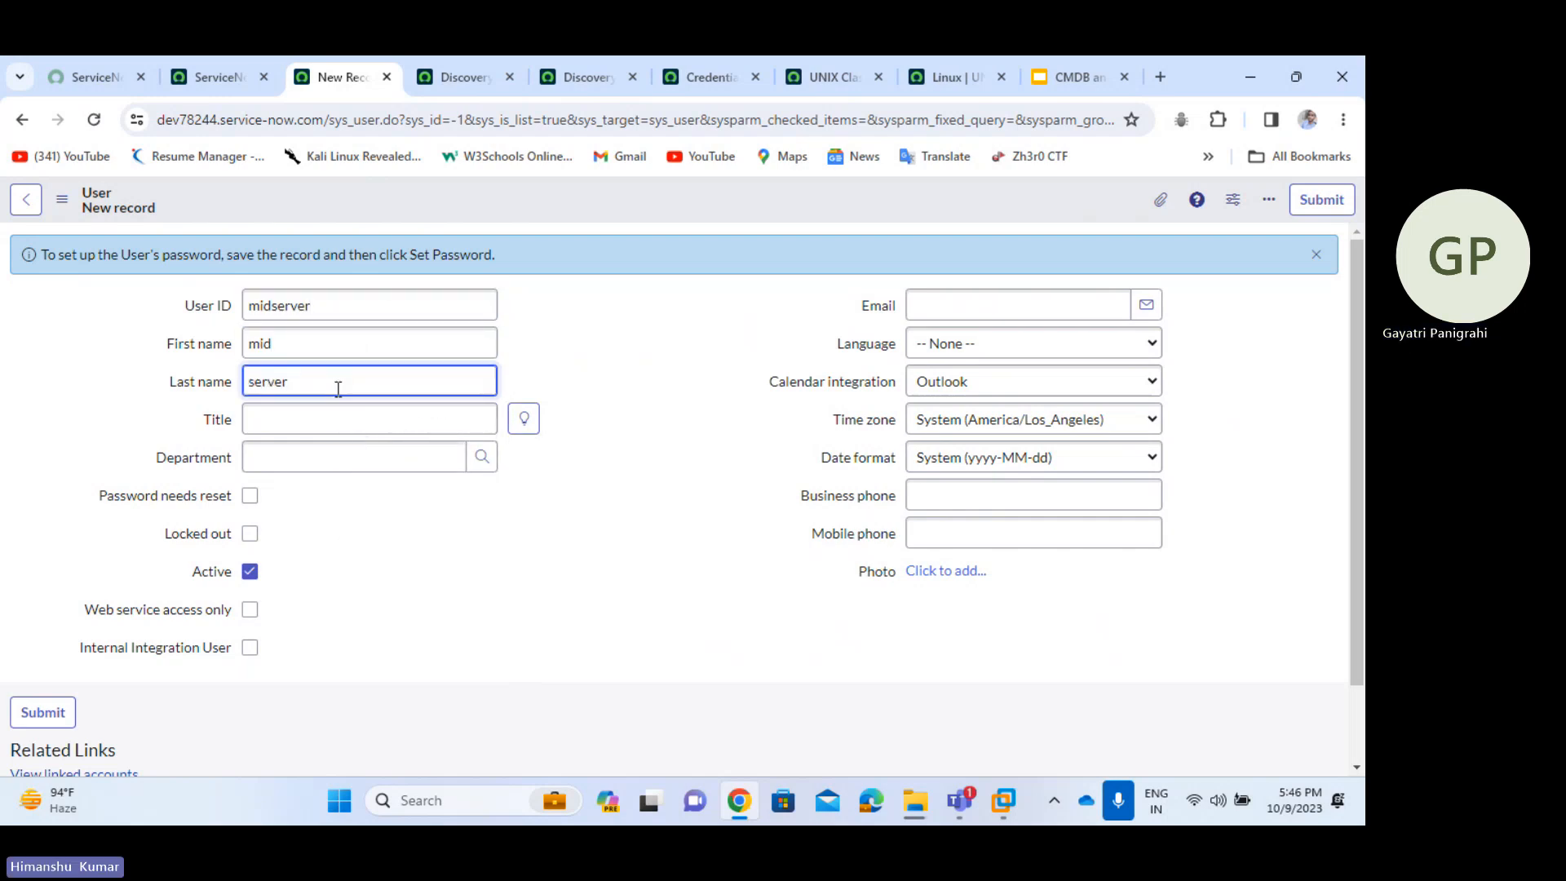
click(669, 418)
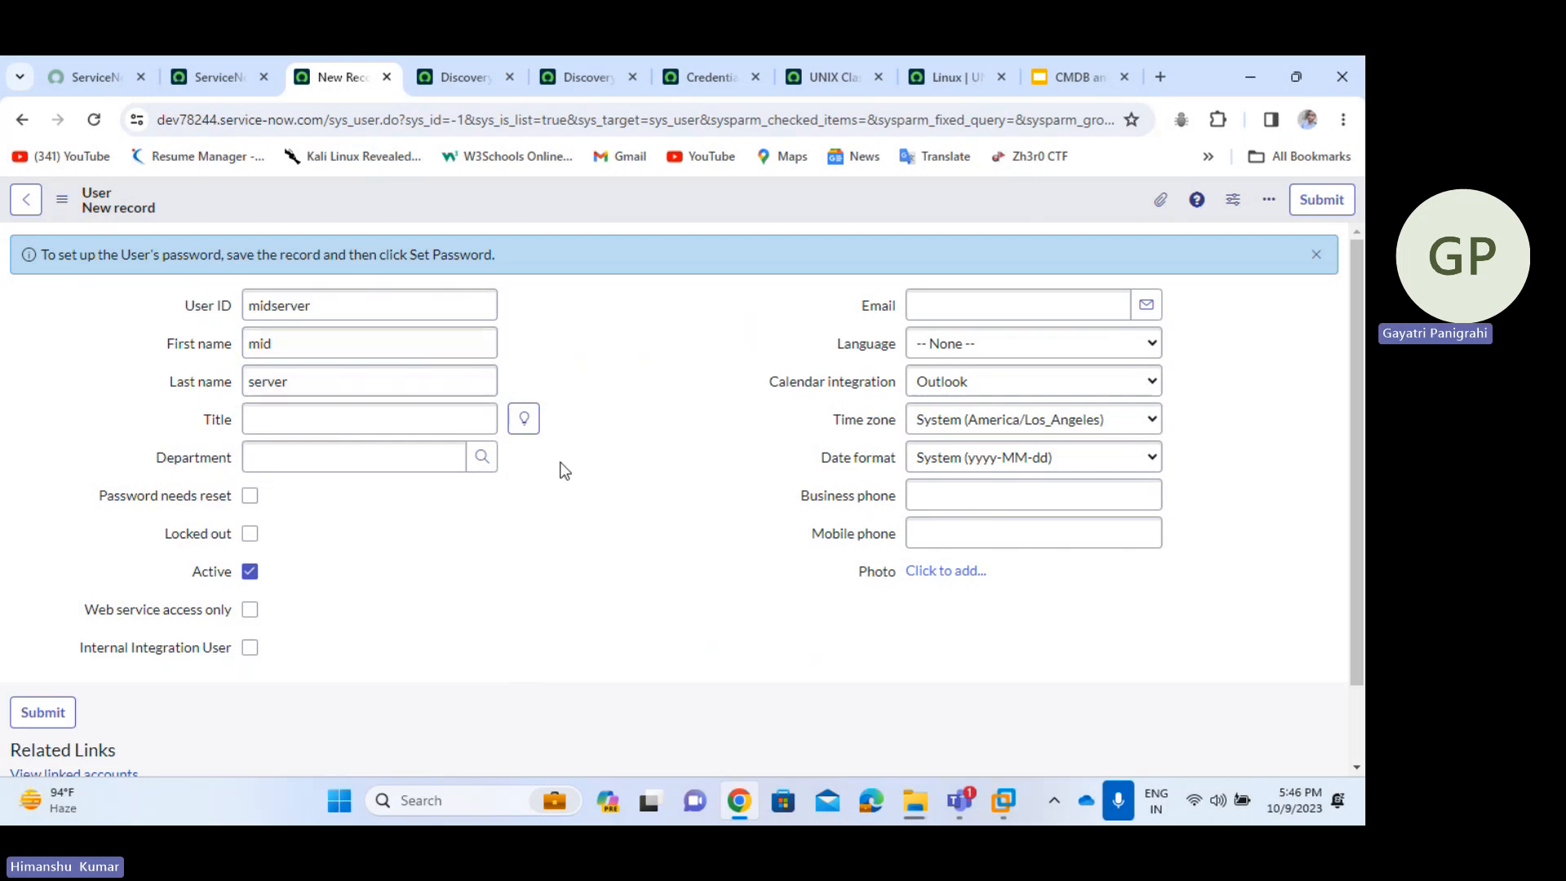
scroll(557, 485, down, 1)
right_click(777, 202)
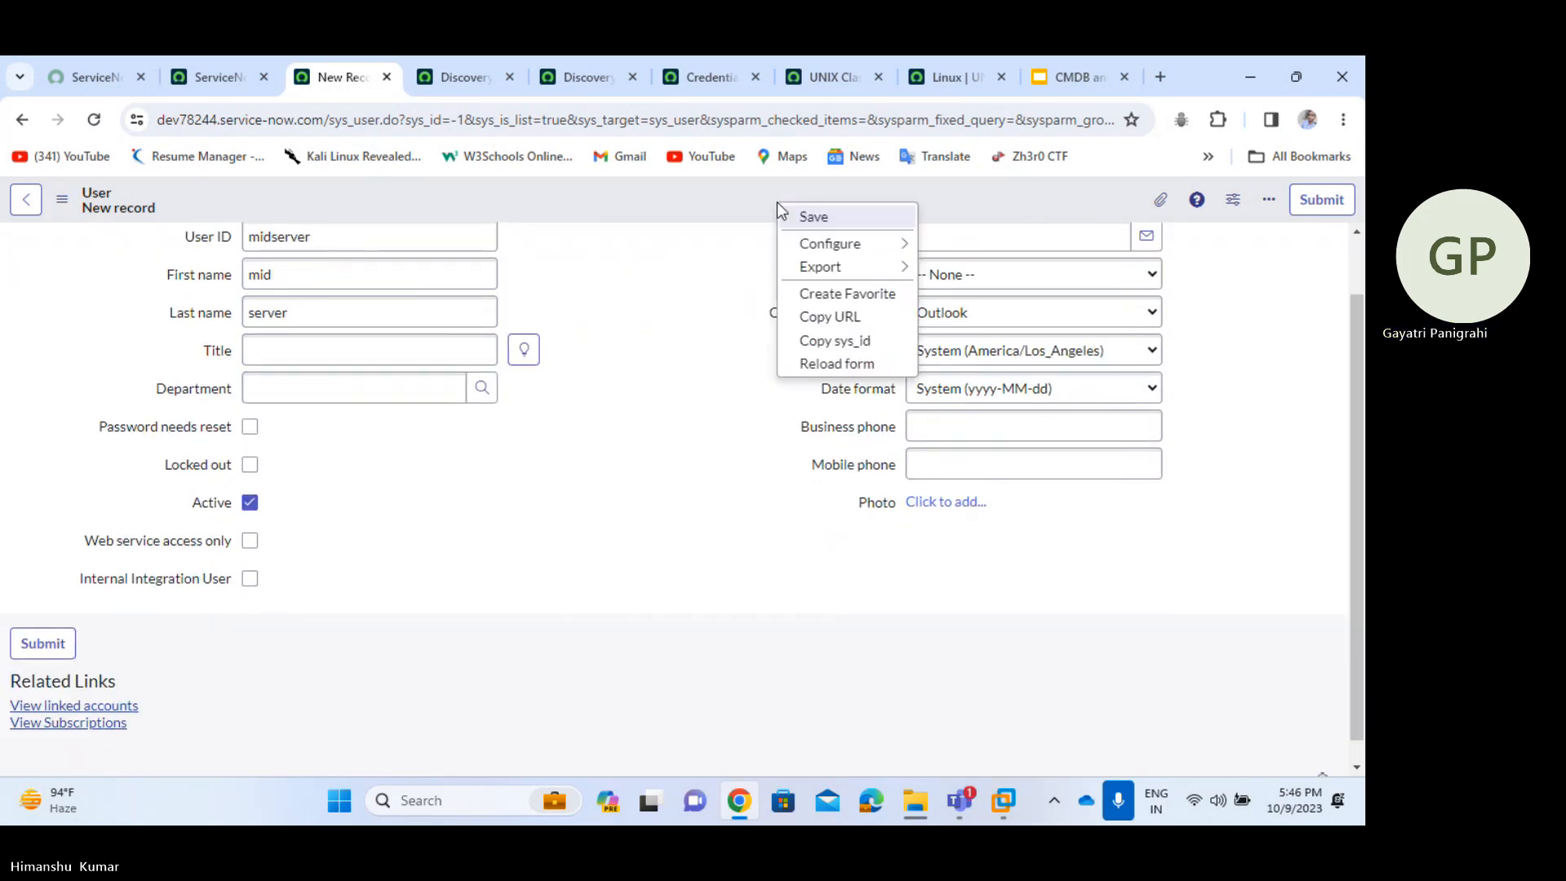
click(848, 217)
key(alt+Tab)
key(alt+Tab)
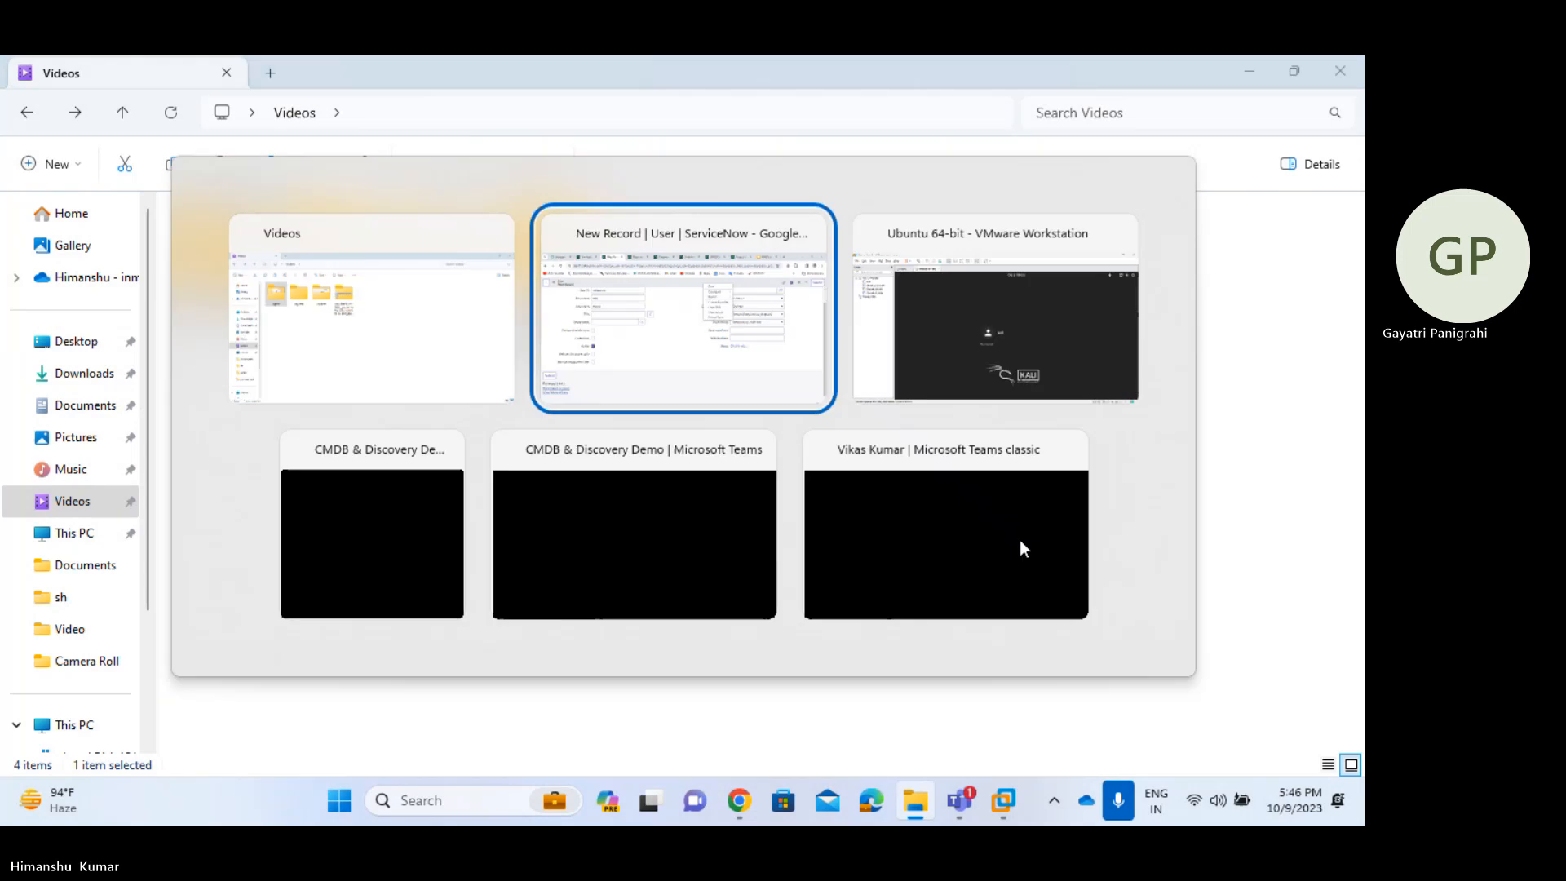
click(850, 217)
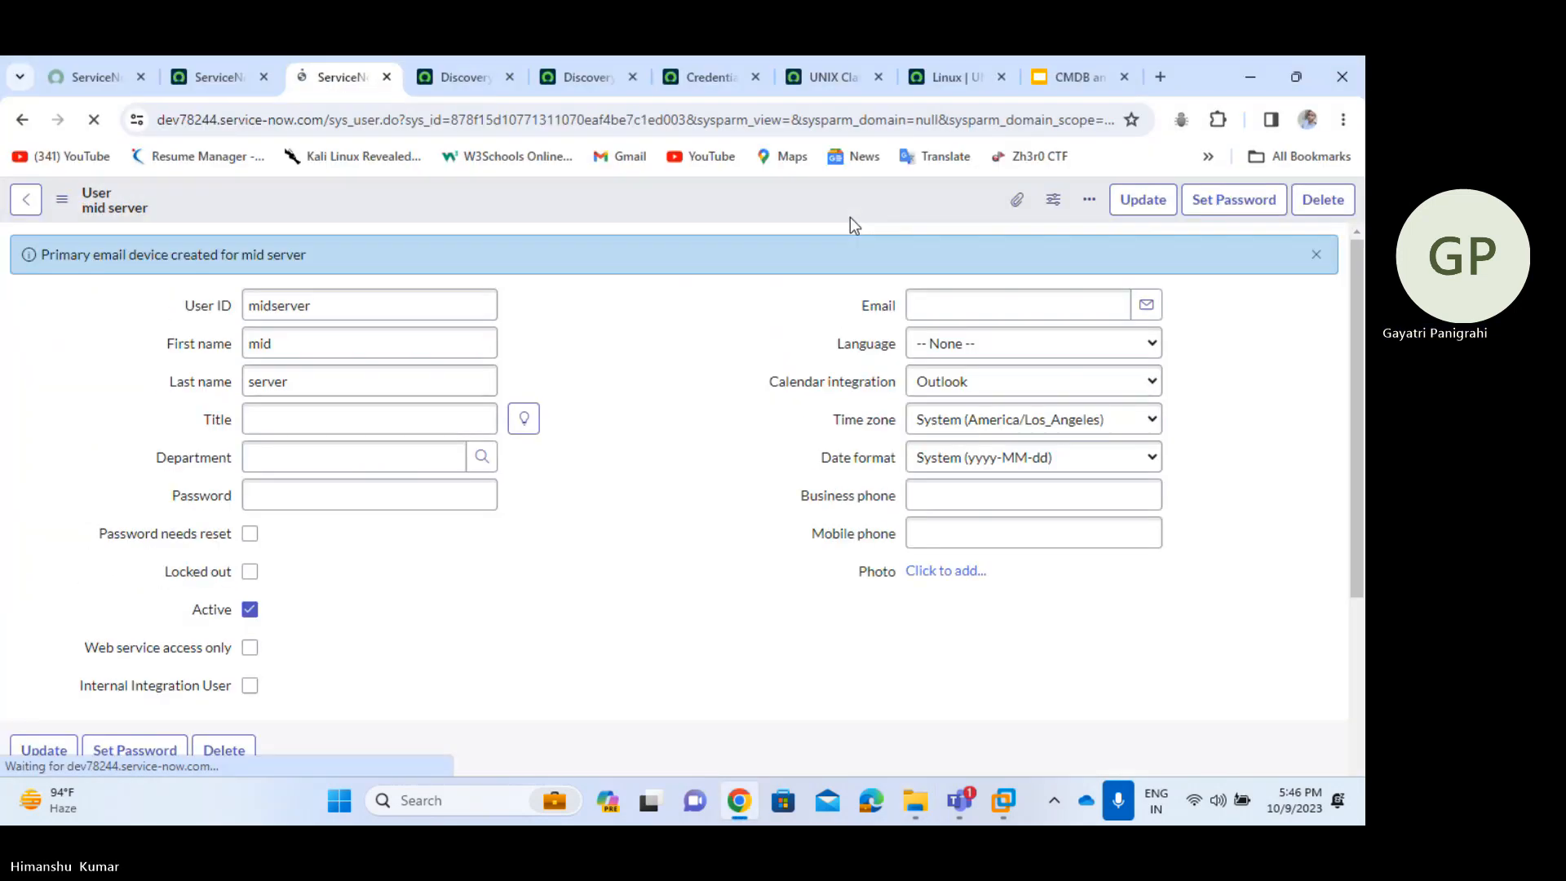
- In the Roles tab's Edit list, search 'mid', add mid_server to the Roles List, and save
scroll(776, 523, down, 5)
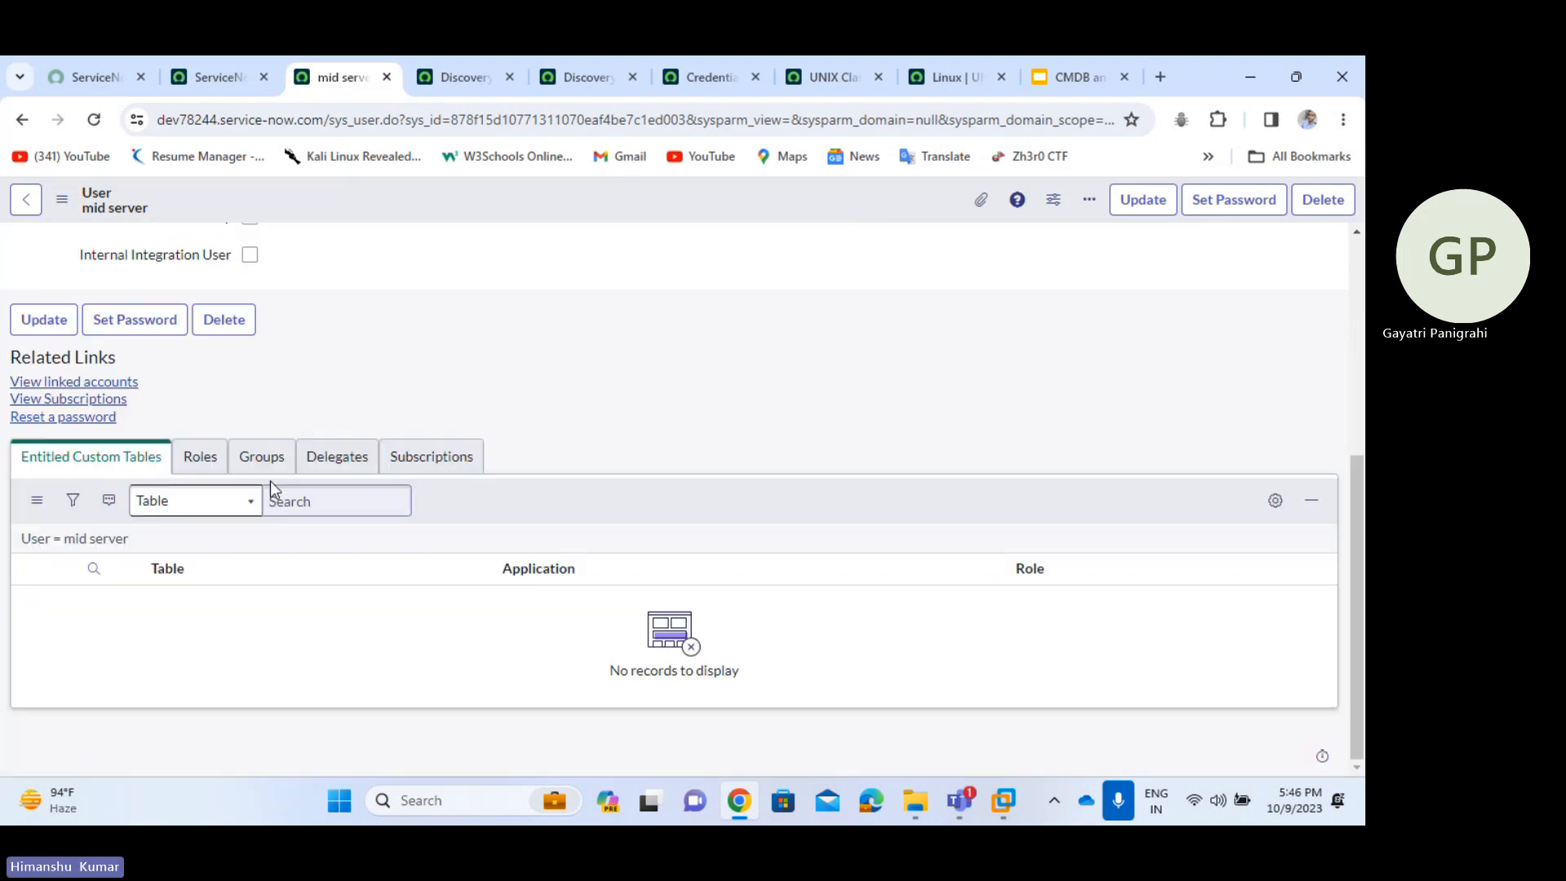
click(204, 456)
click(1320, 496)
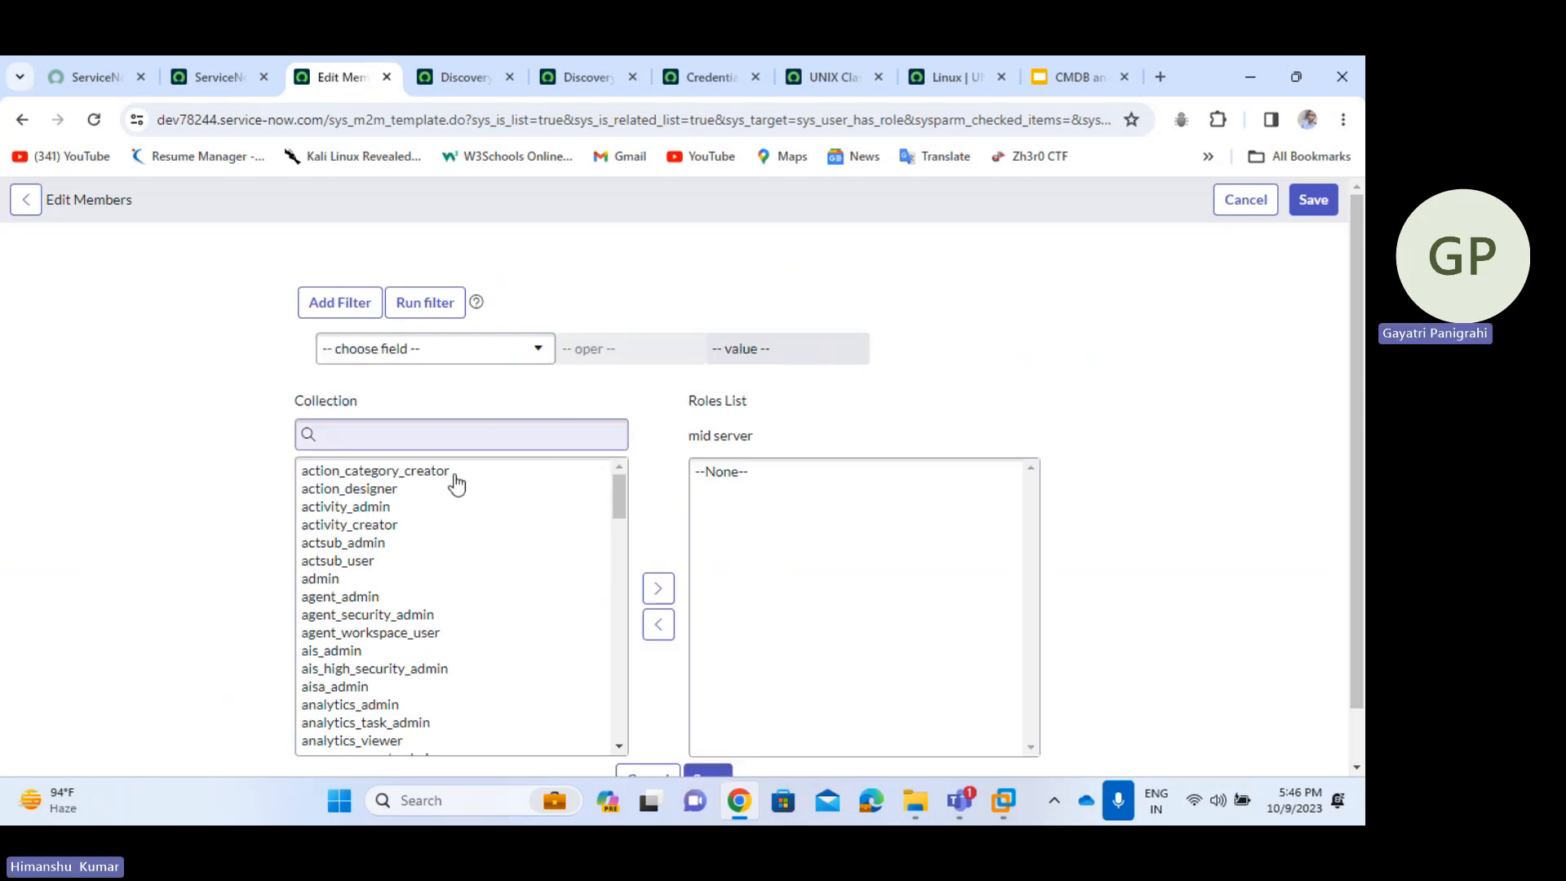
click(458, 433)
text(mid s)
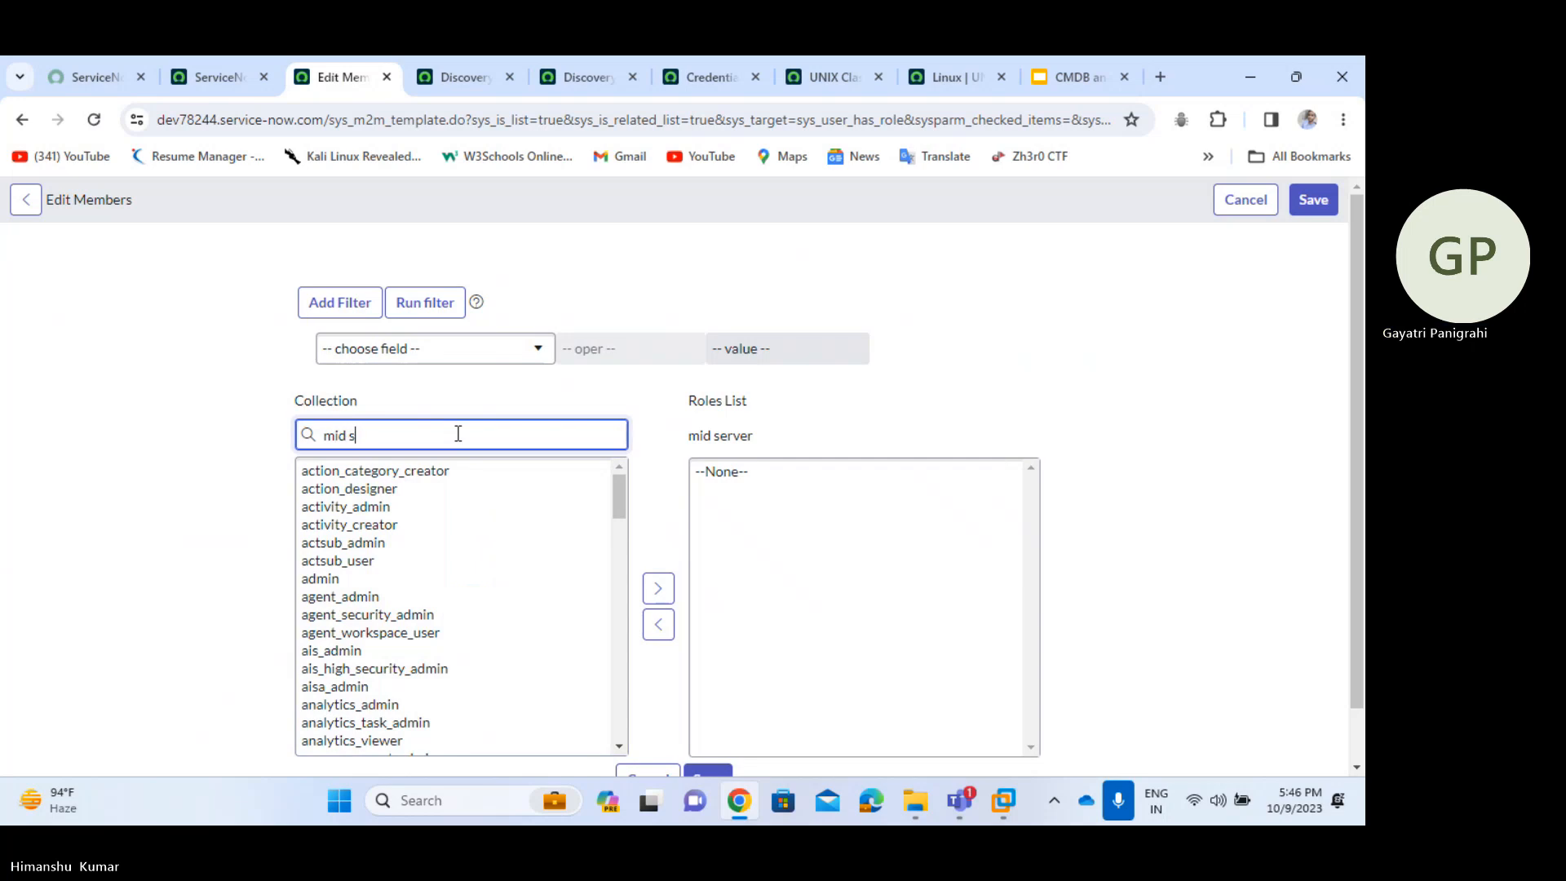
text(erver)
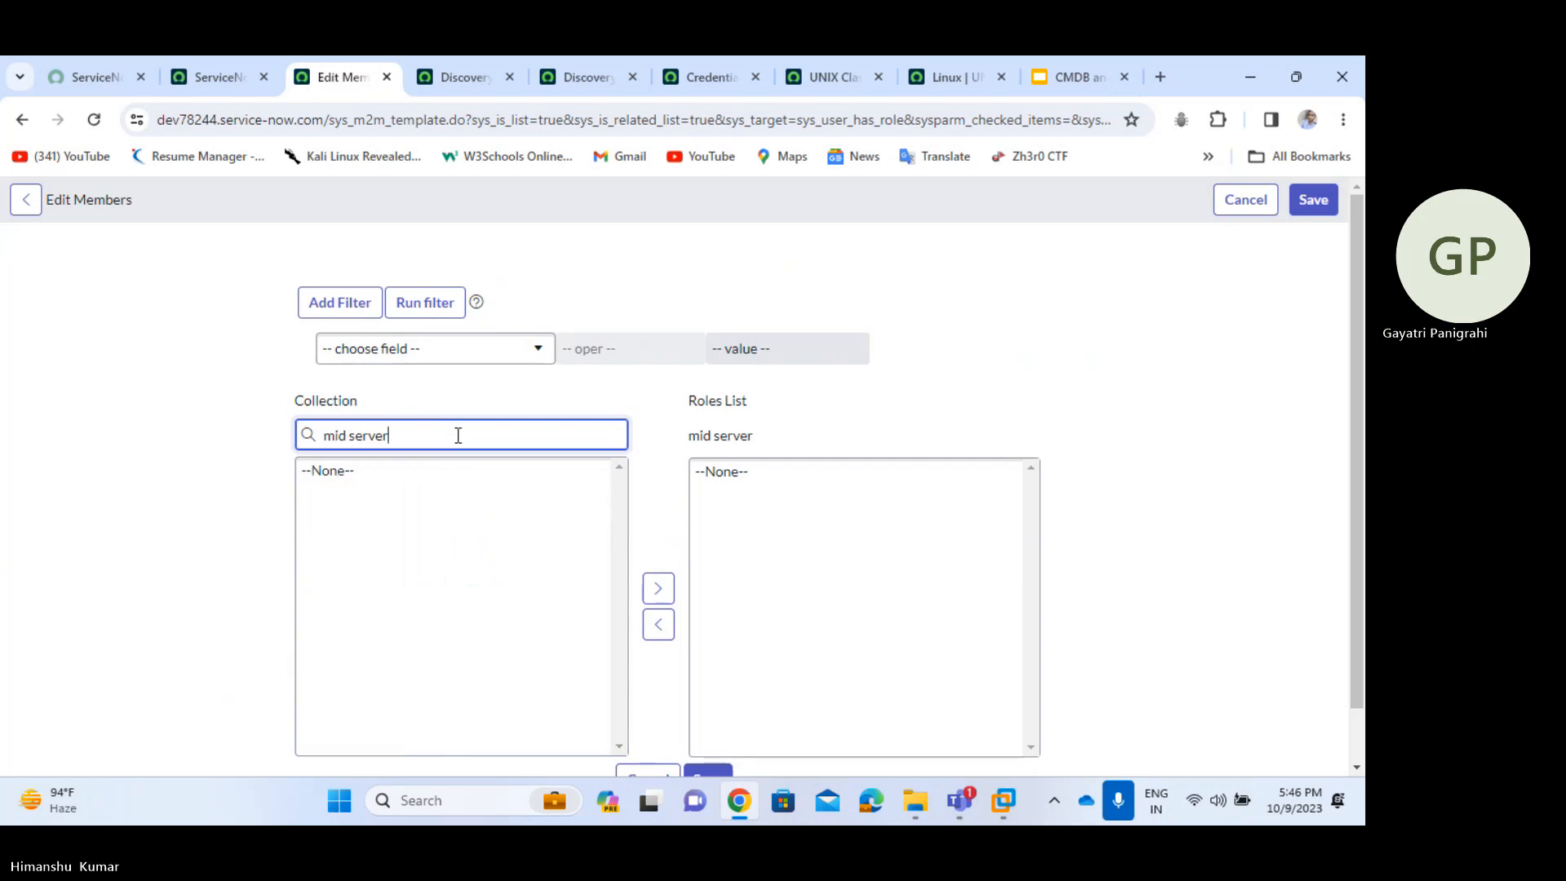
key(BackSpace)
key(BackSpace)
key(BackSpace)
key(BackSpace)
key(BackSpace)
key(BackSpace)
key(BackSpace)
click(378, 473)
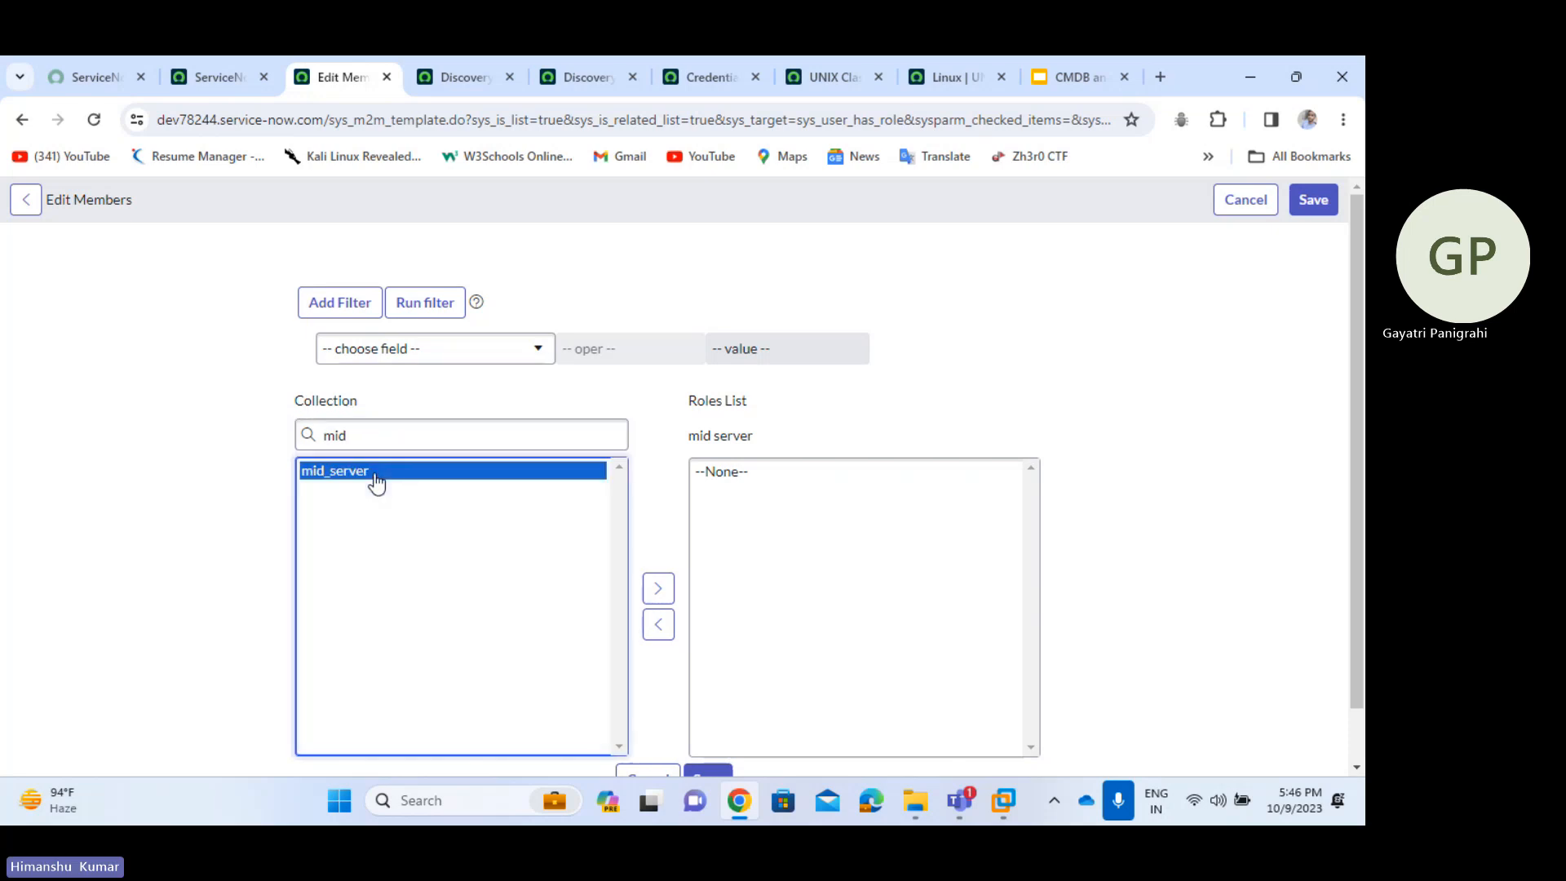
double_click(376, 473)
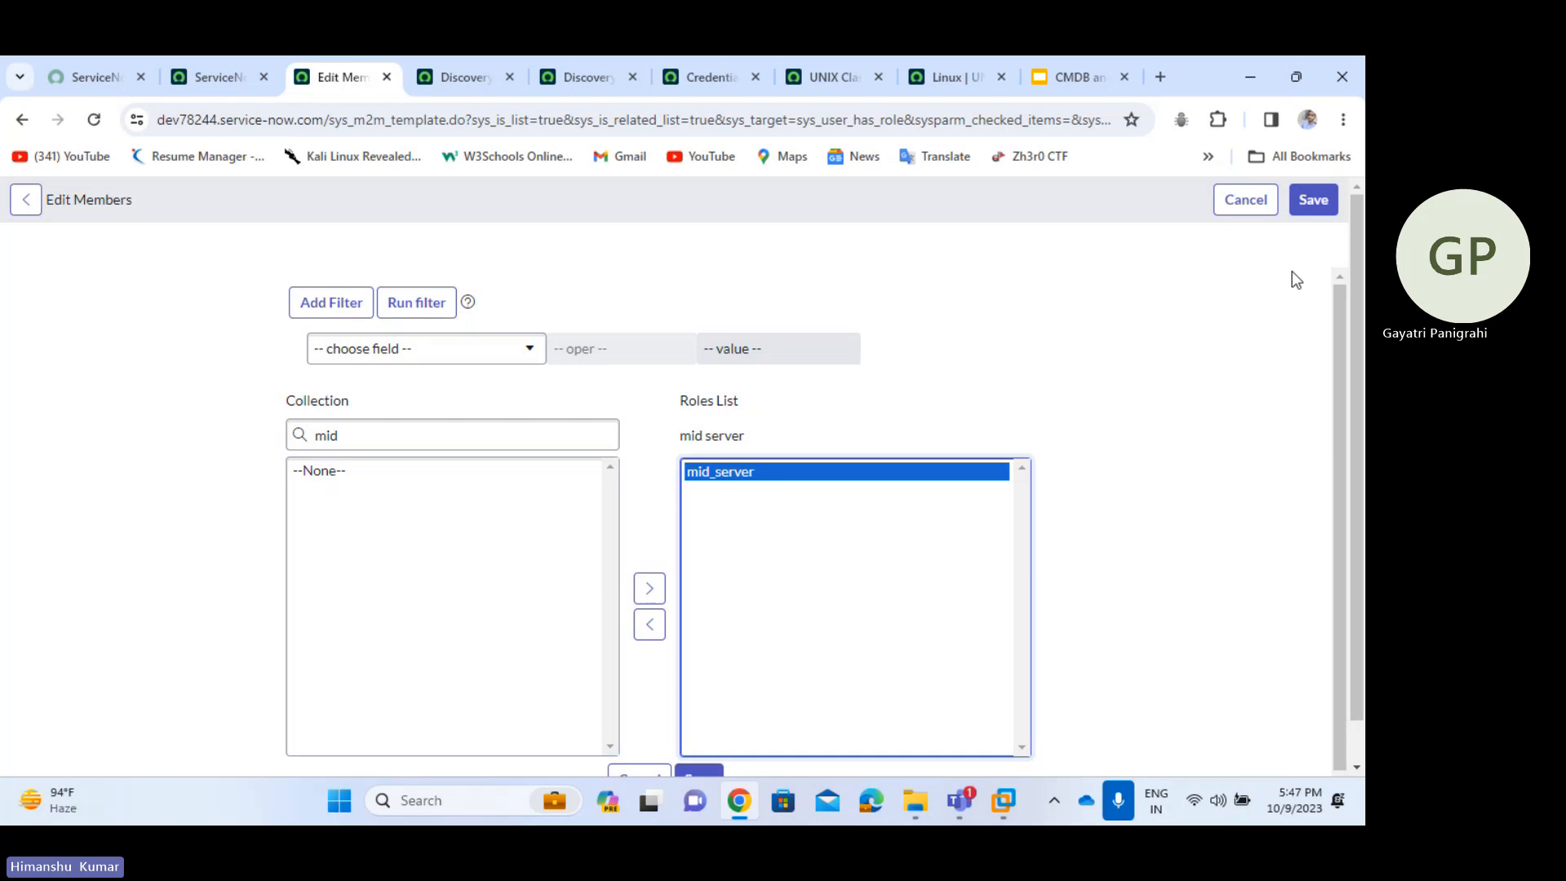
click(1329, 201)
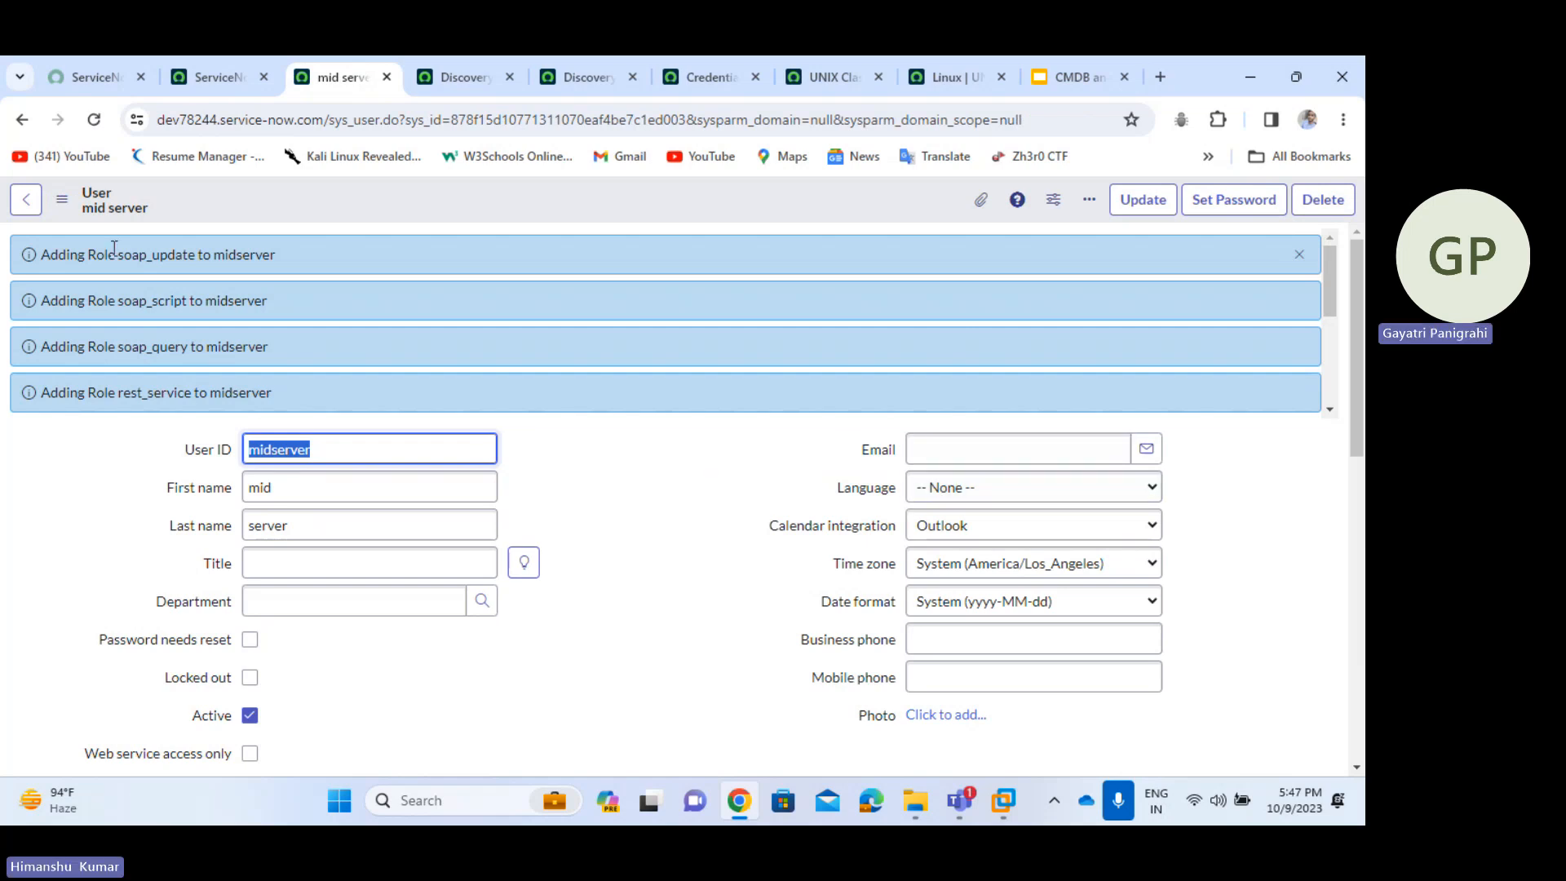
- Check the Roles list for soap_script, soap_query and rest_service, then scroll back up
drag(118, 304, 161, 305)
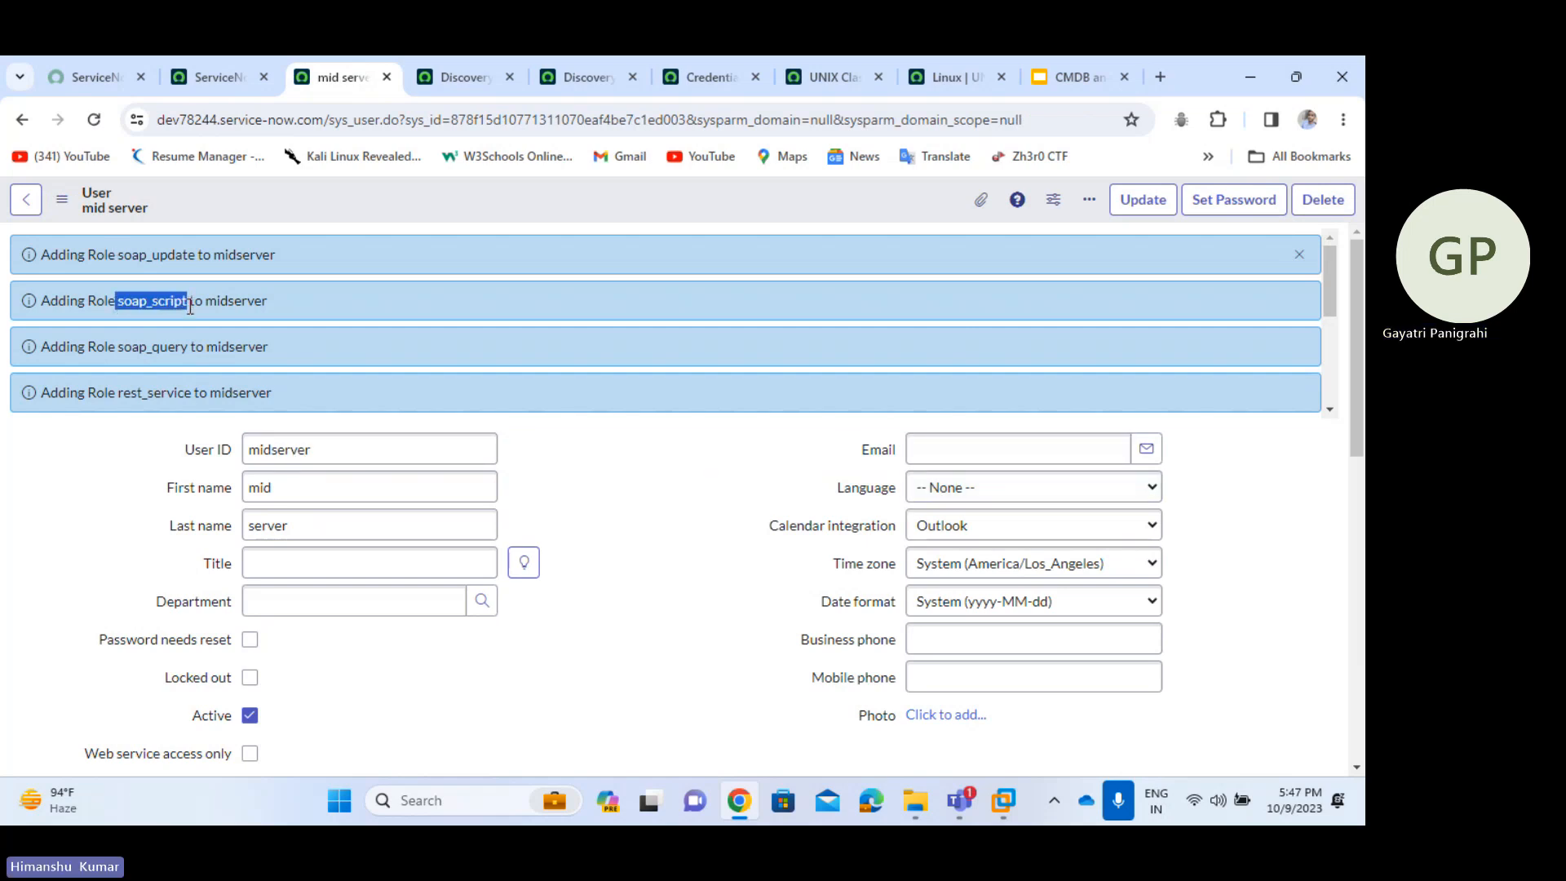
drag(120, 352, 190, 349)
drag(122, 398, 194, 399)
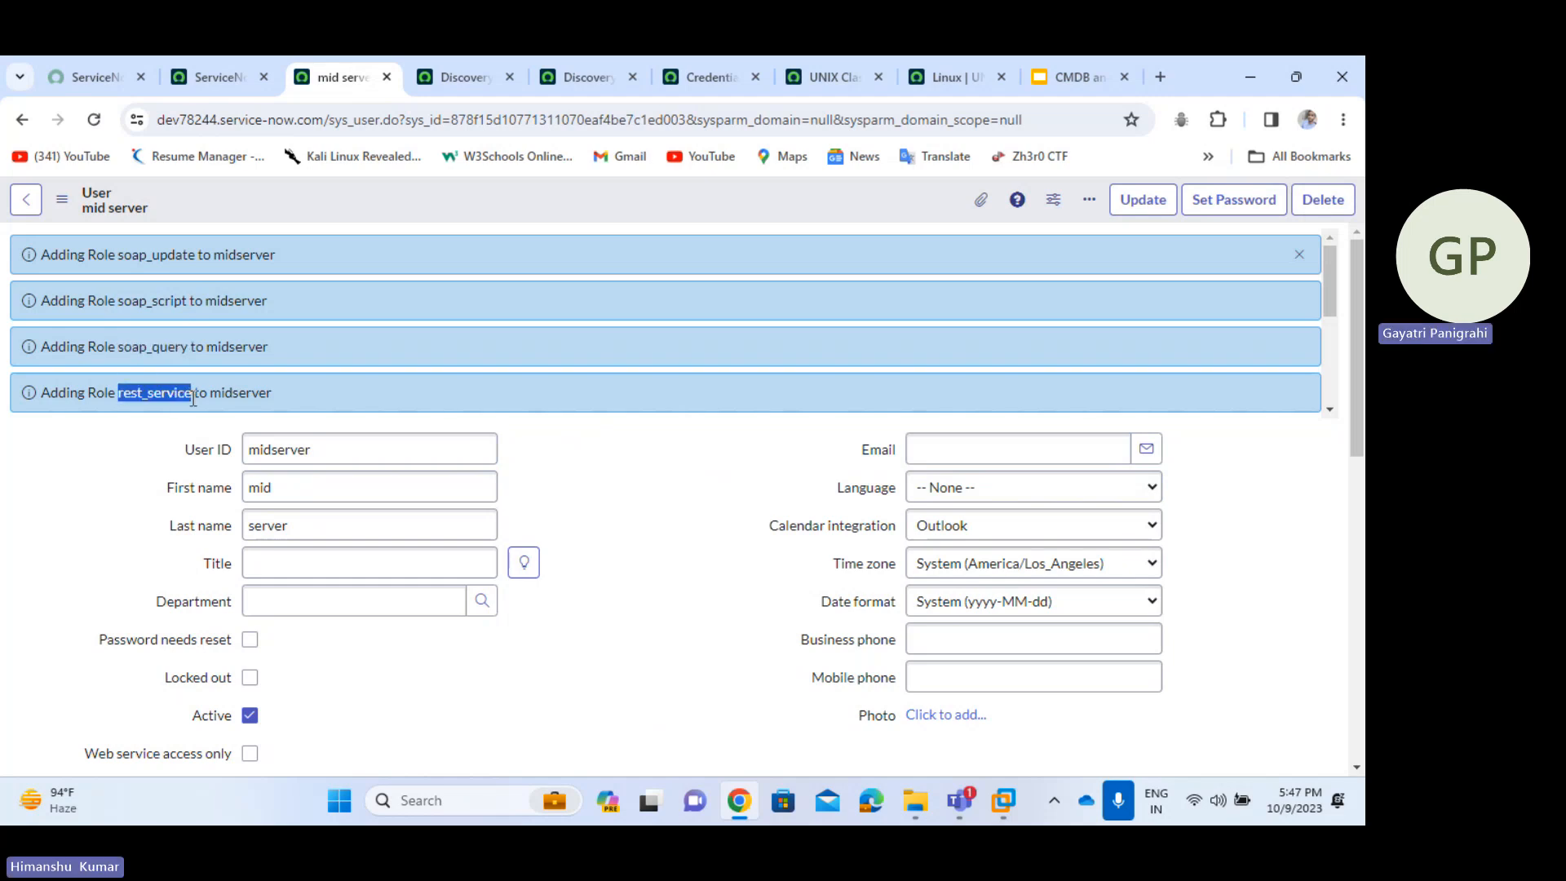
click(629, 544)
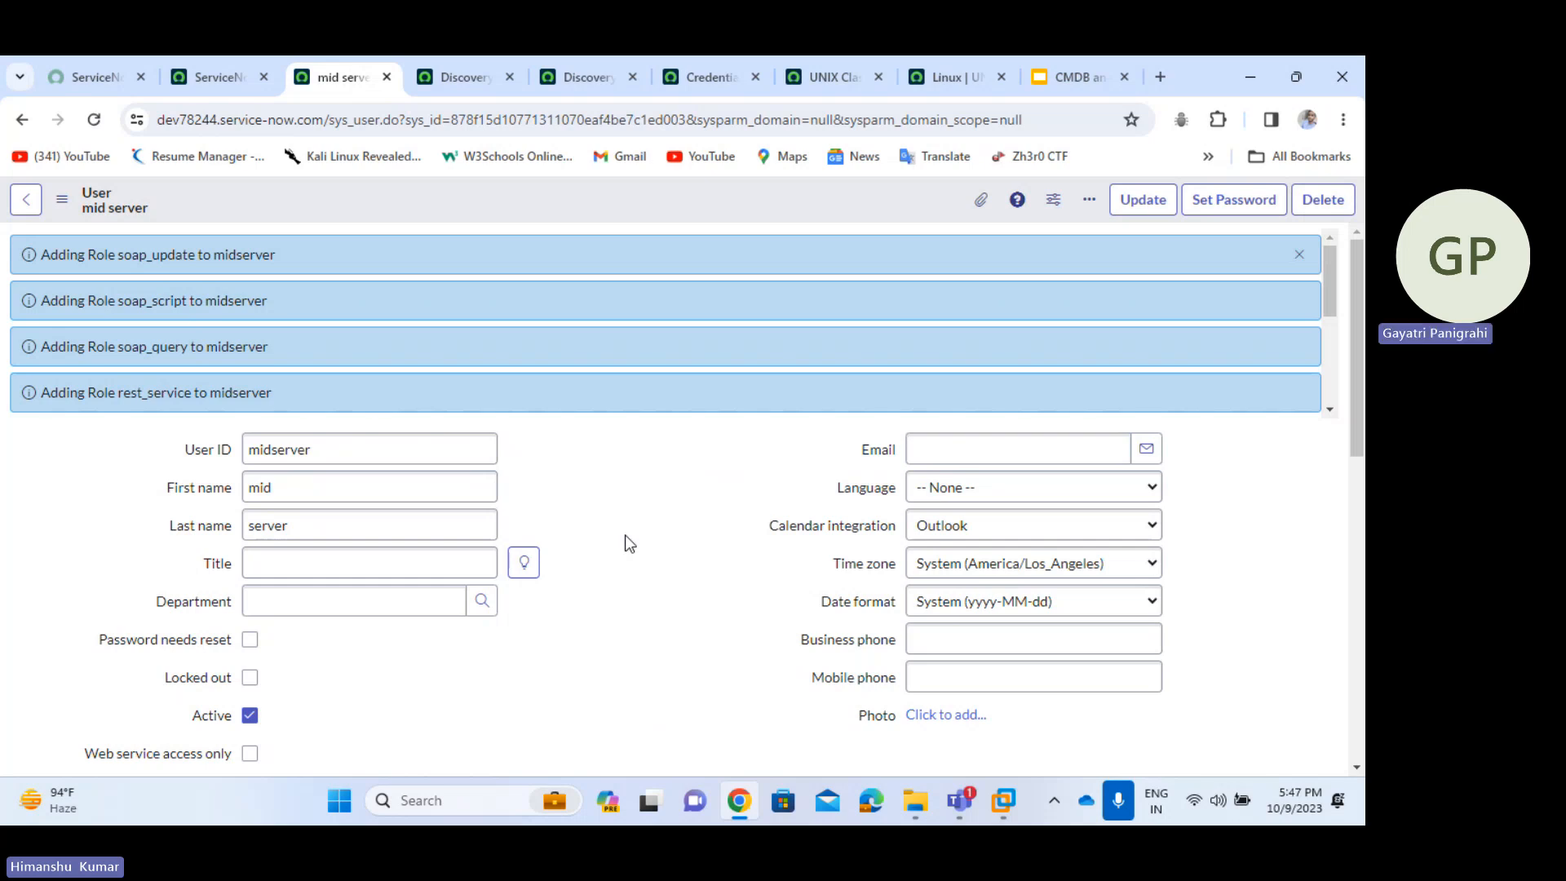
scroll(628, 544, down, 8)
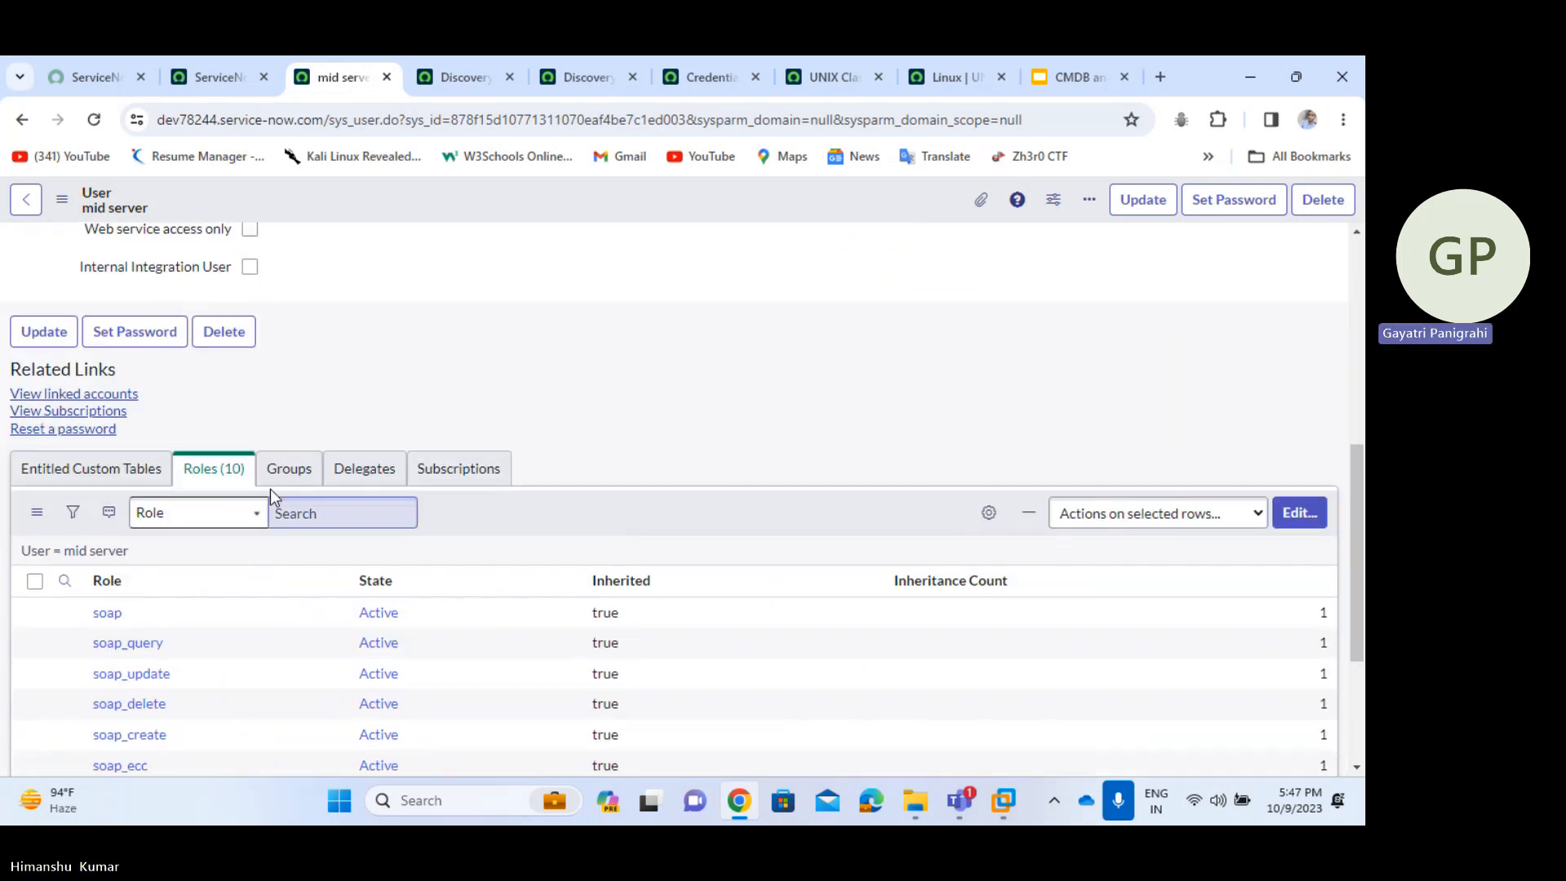
scroll(504, 547, up, 10)
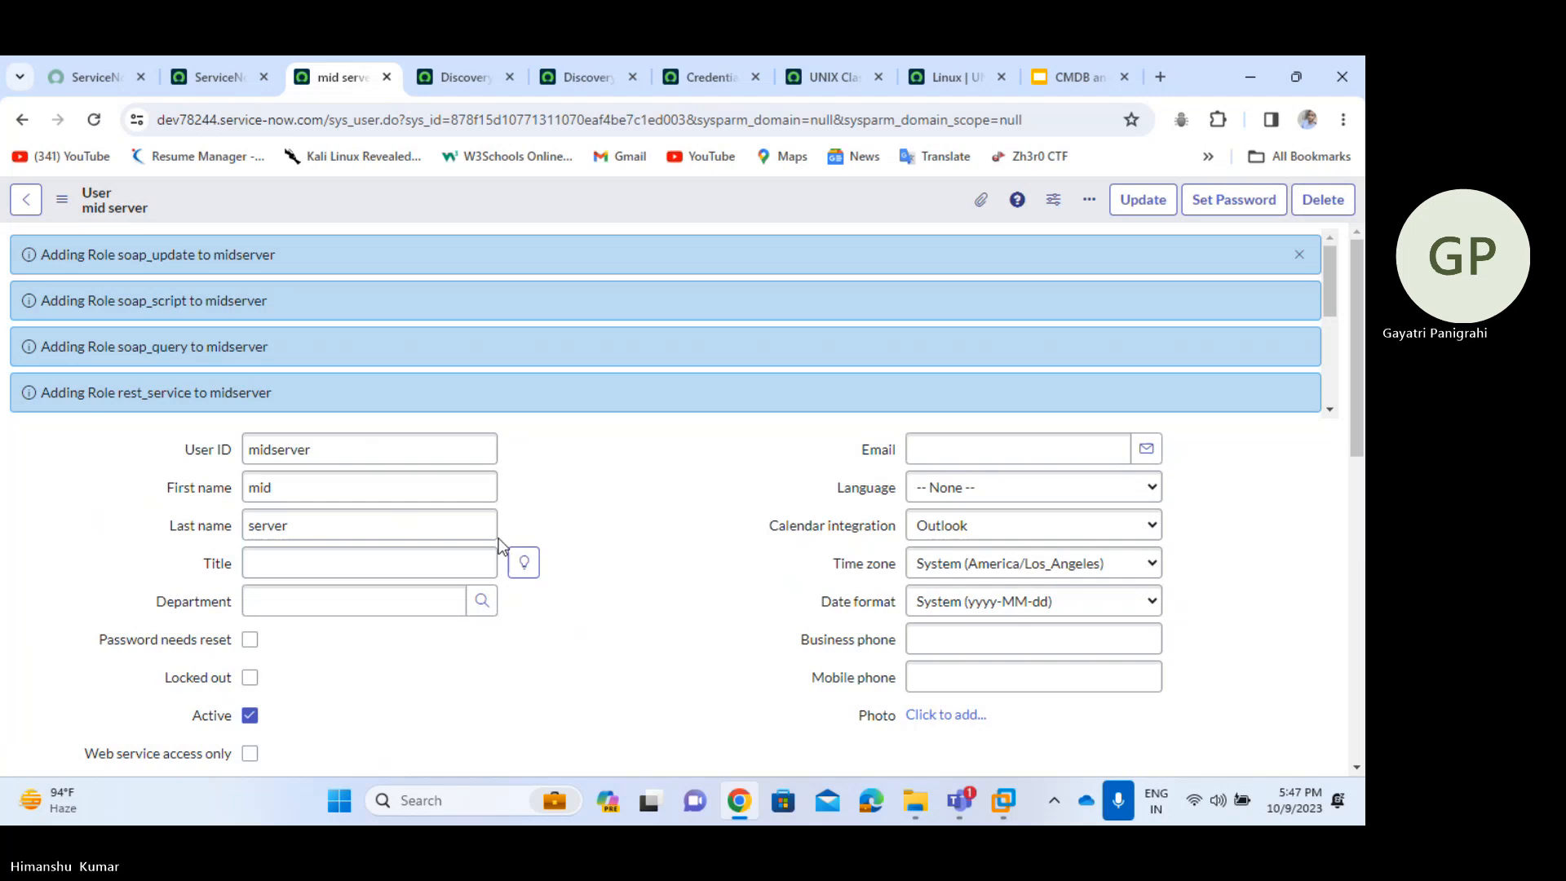
- Generate a random password in the Set Password dialog, then reveal and copy it
click(1244, 201)
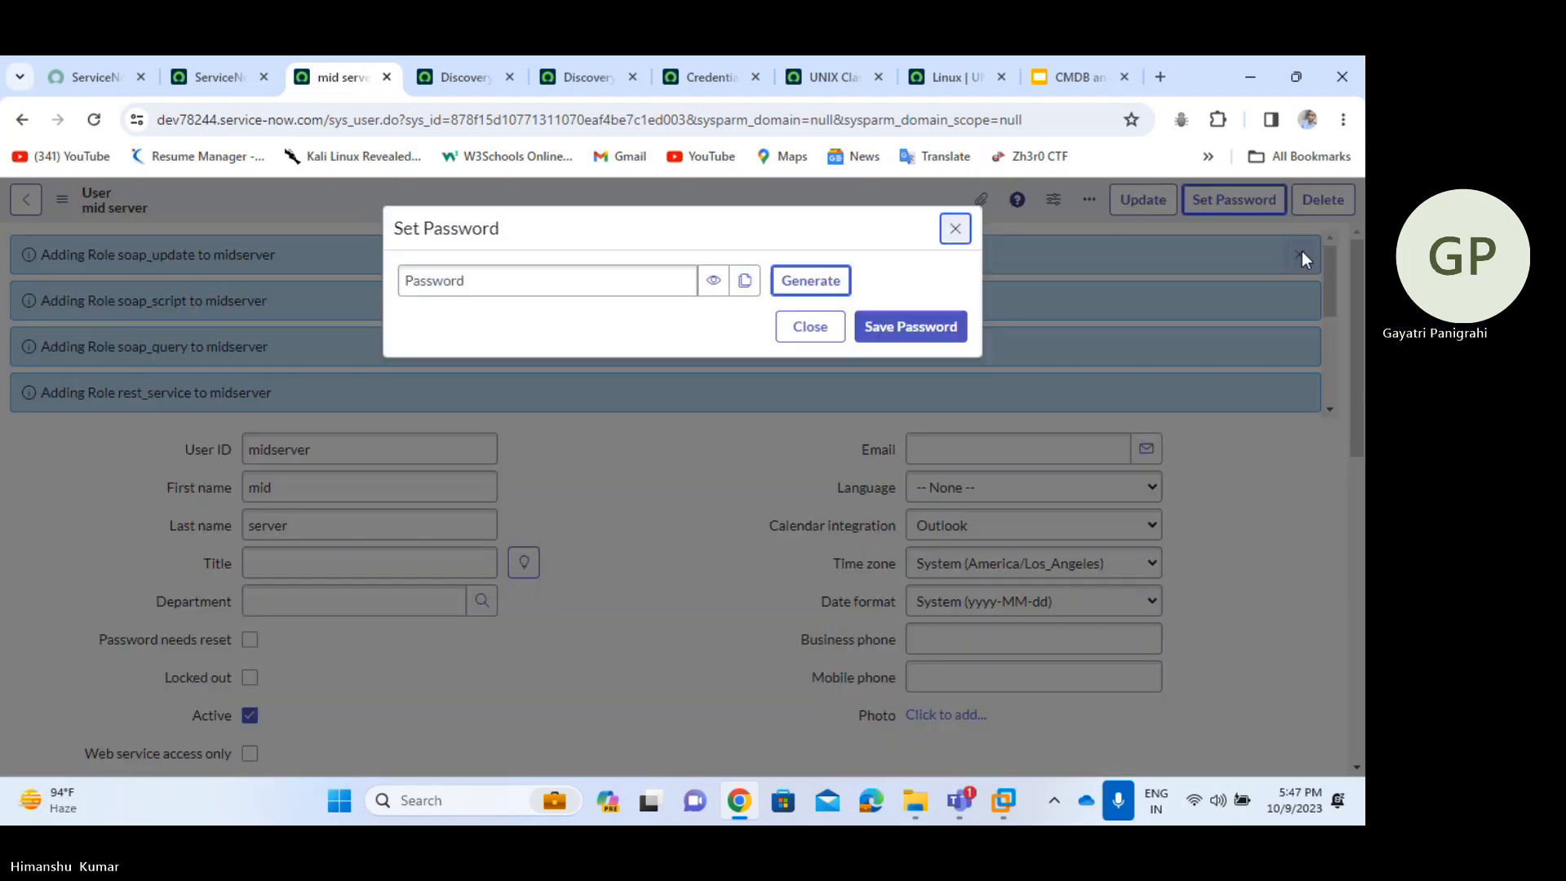
double_click(633, 277)
click(819, 290)
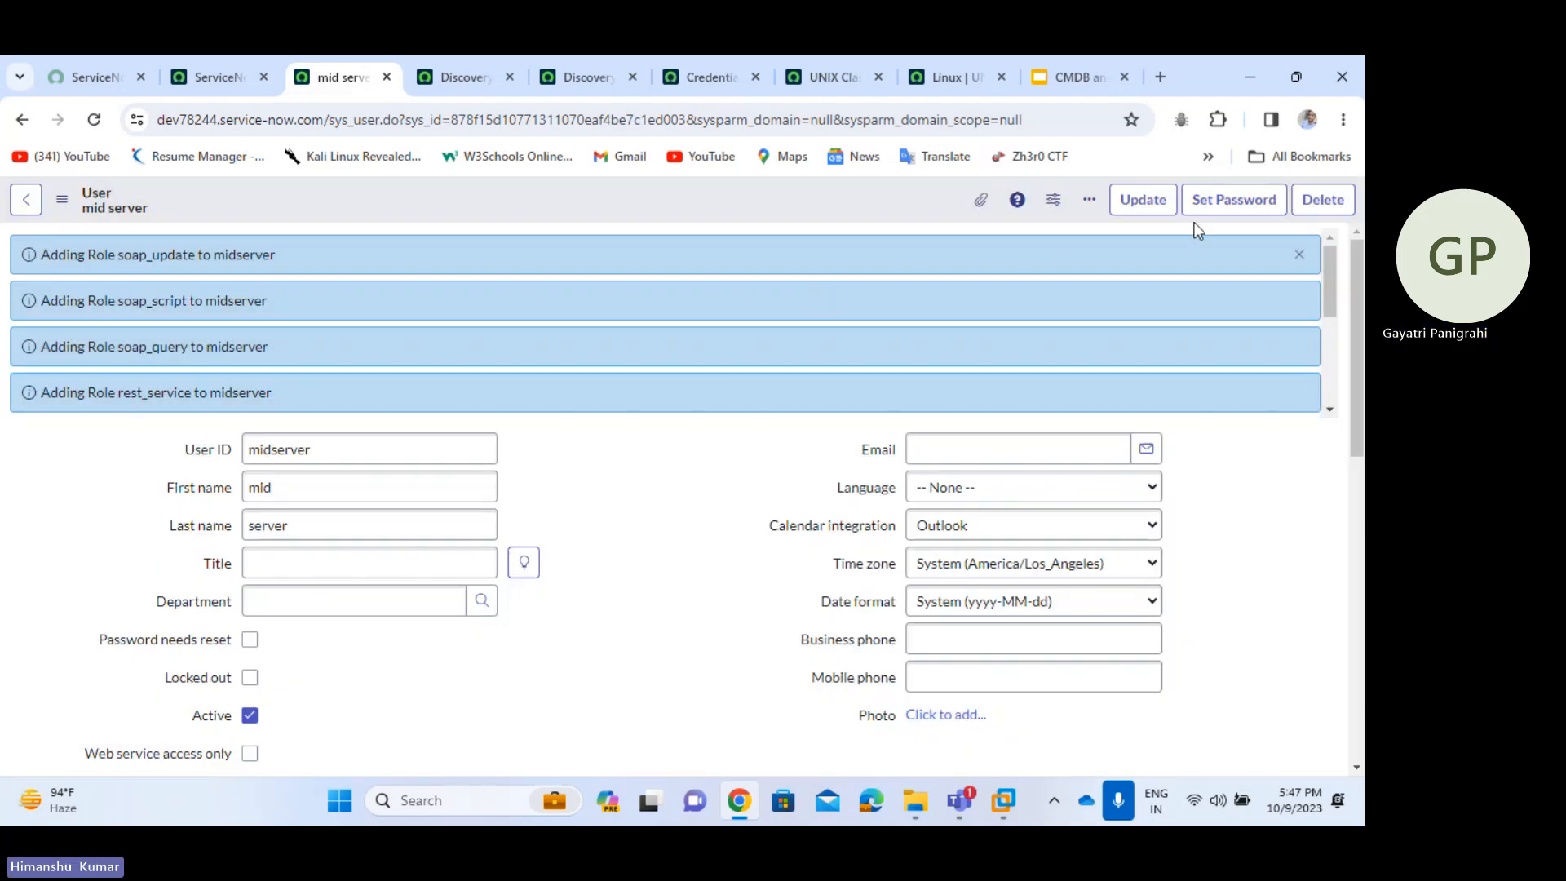
click(1226, 205)
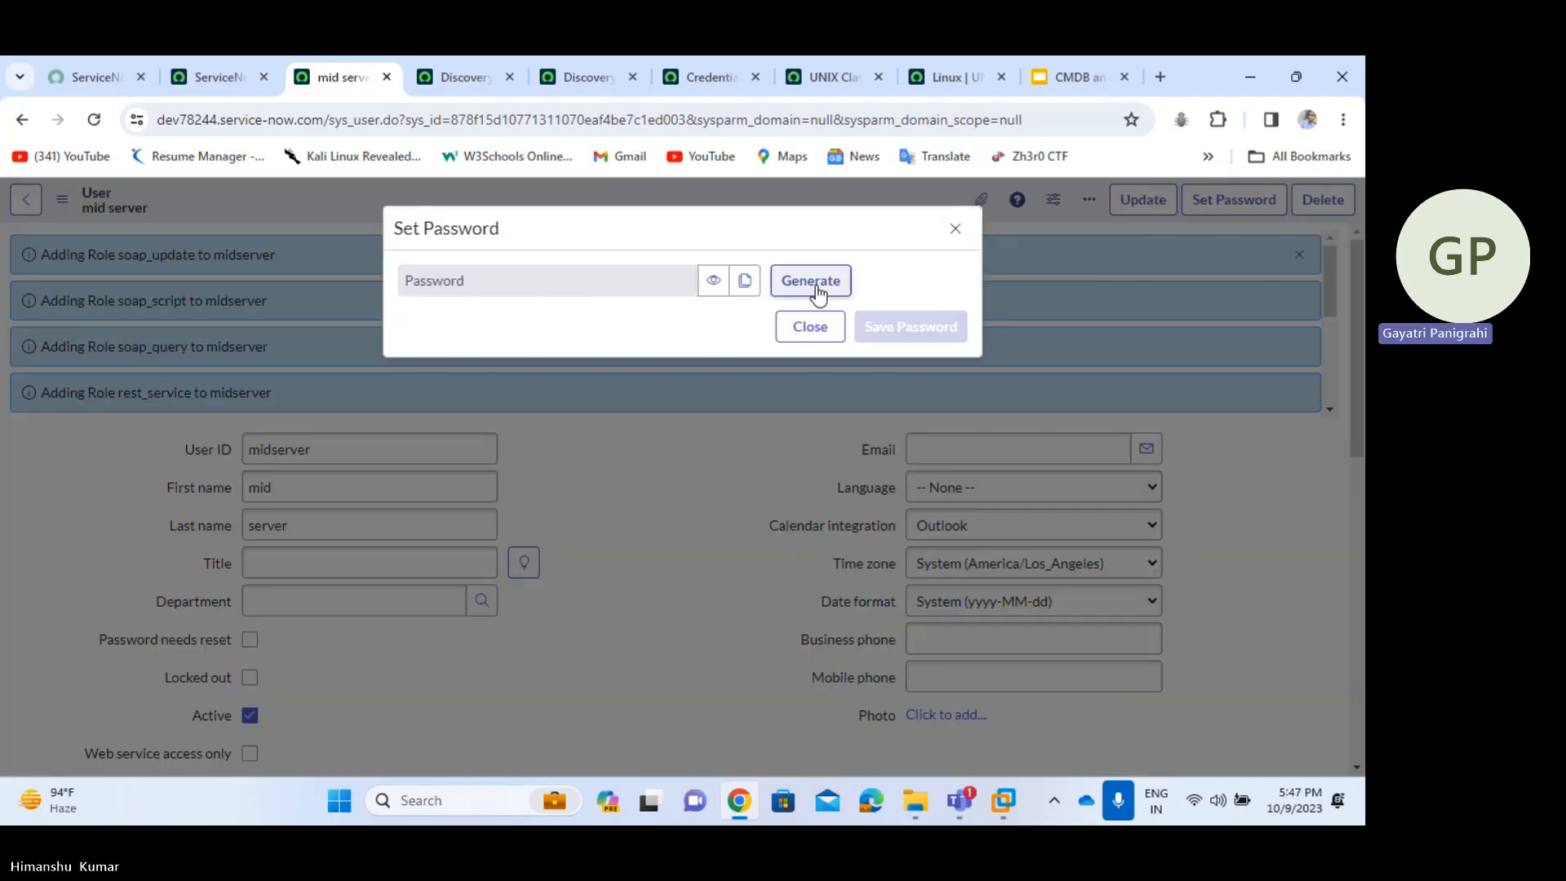
click(791, 289)
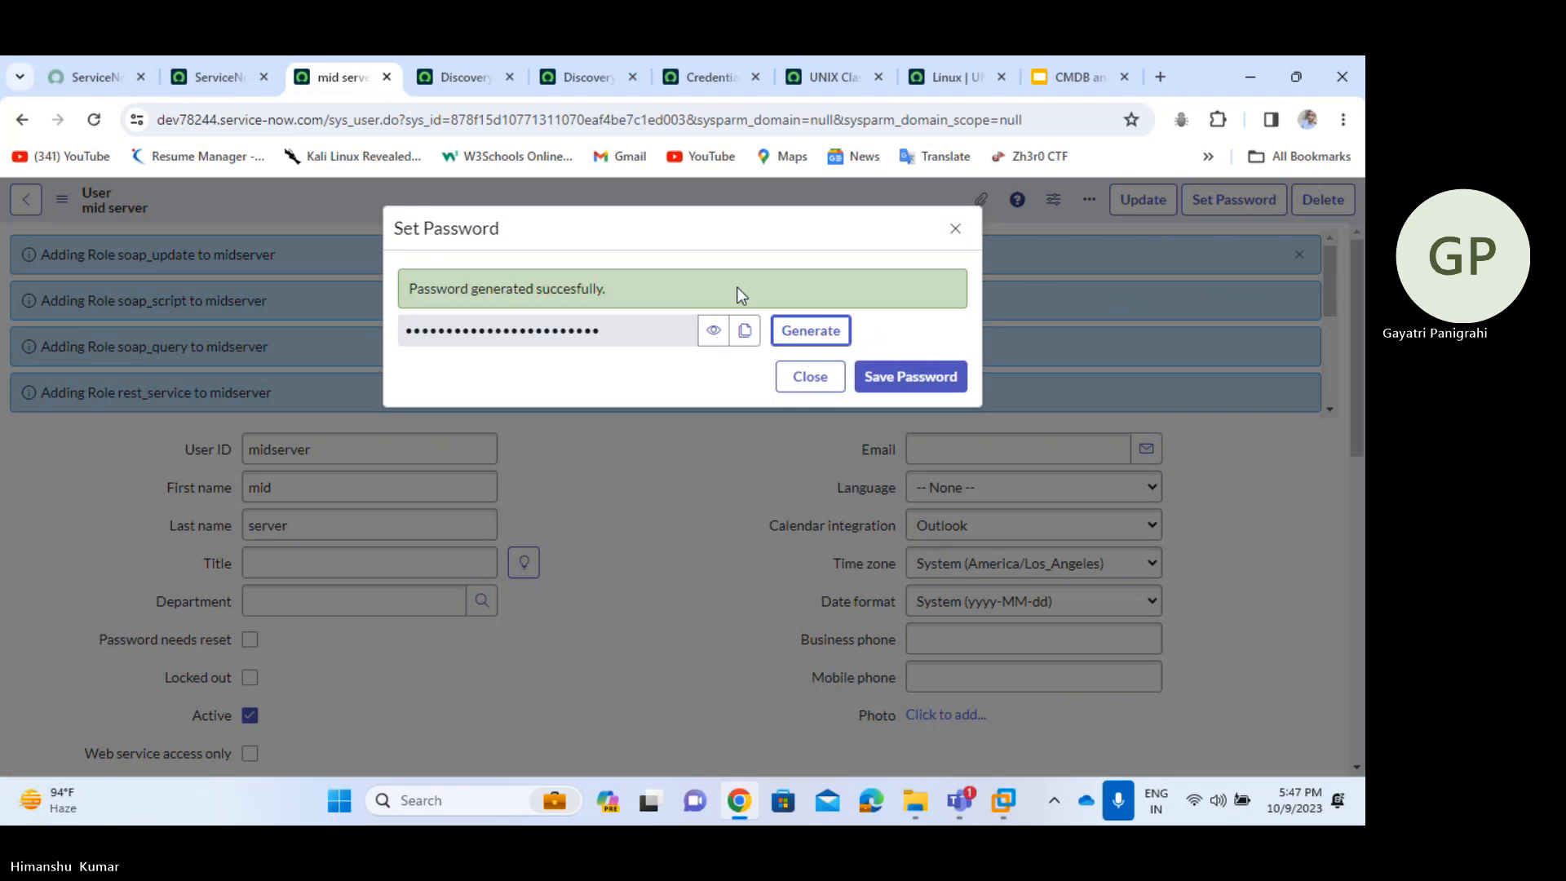
click(722, 343)
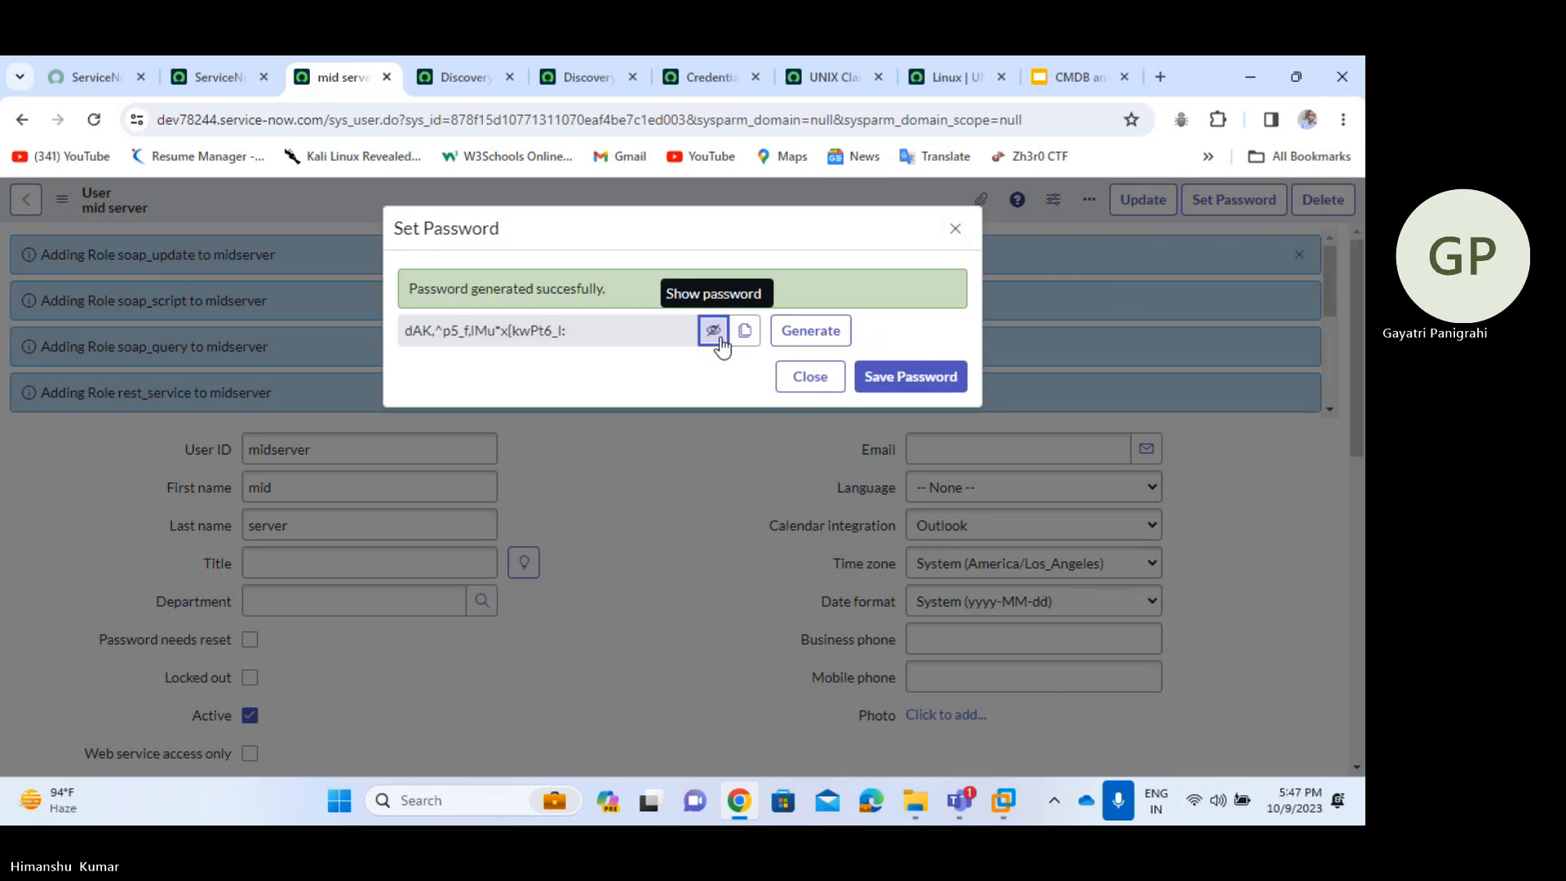
click(743, 344)
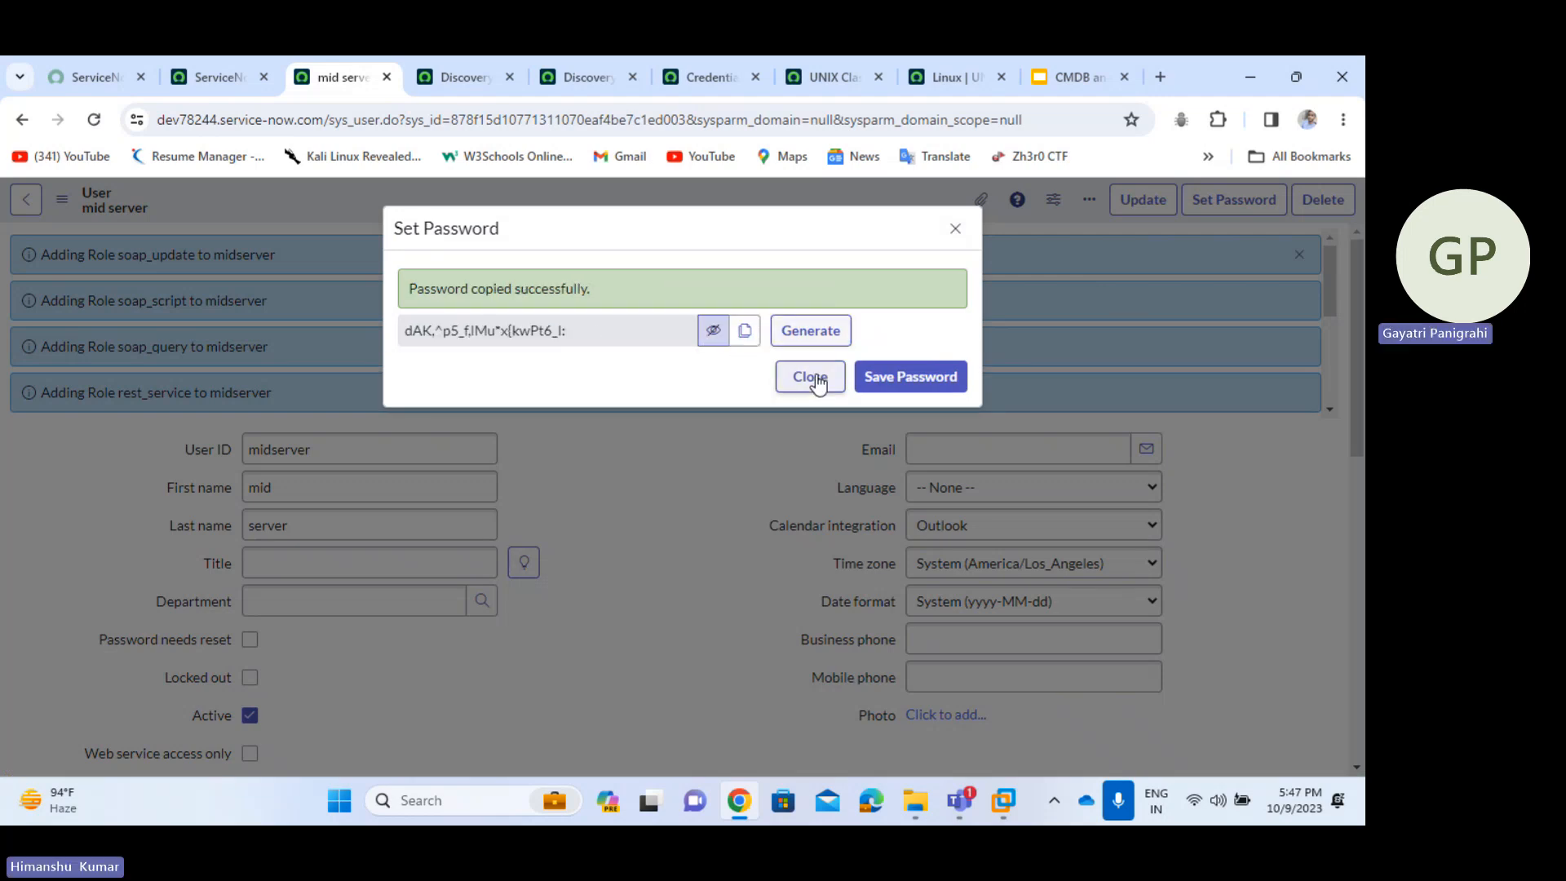
click(1343, 119)
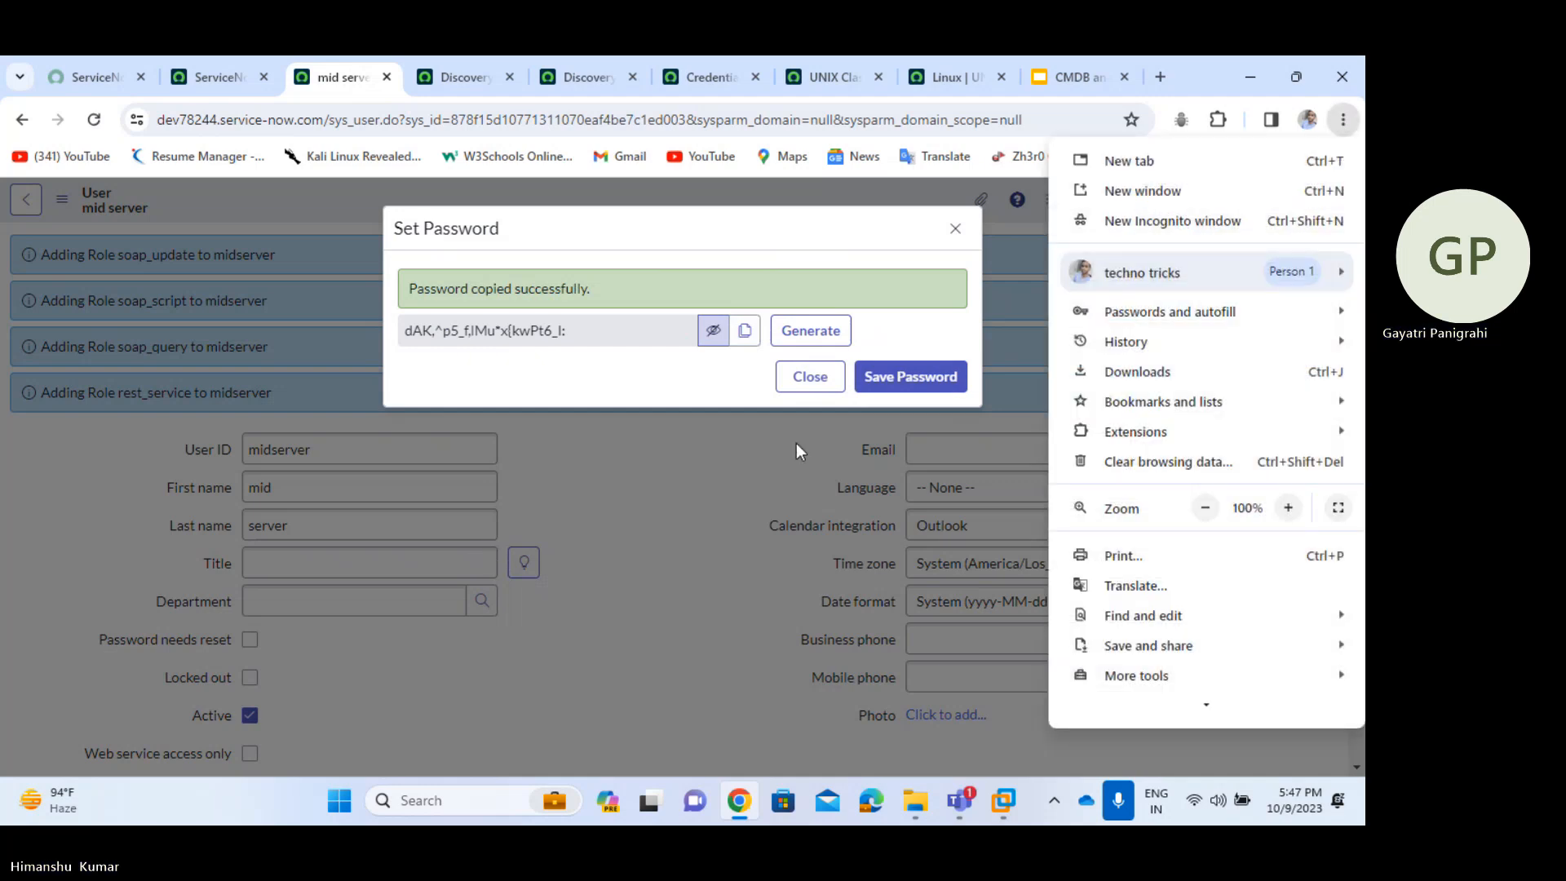
click(895, 383)
- Save the generated password for the user and open a new Chrome incognito window
click(901, 380)
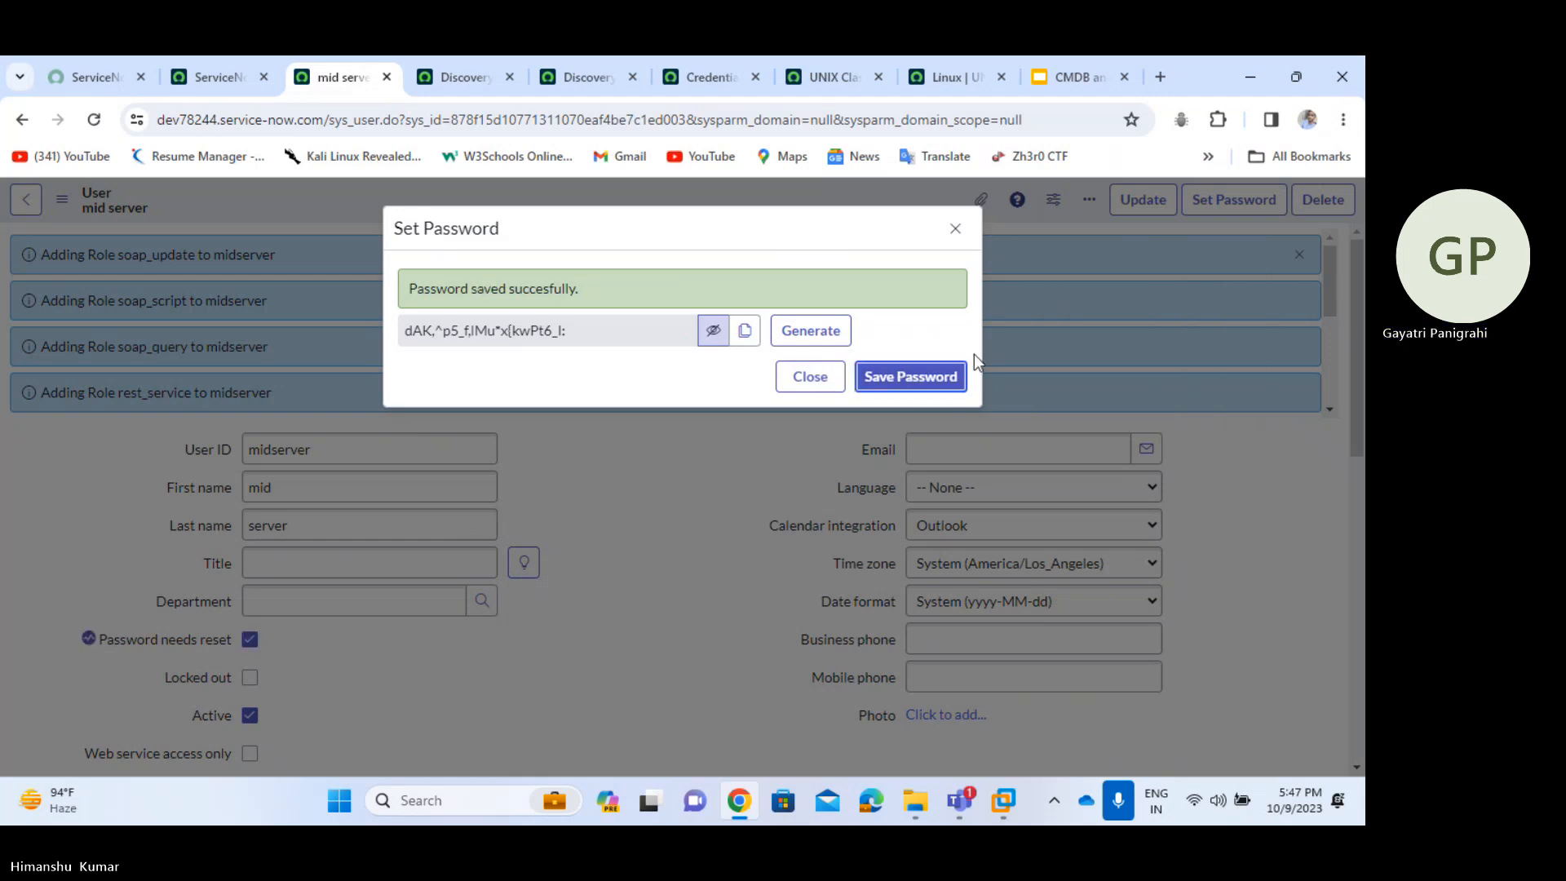
click(1351, 124)
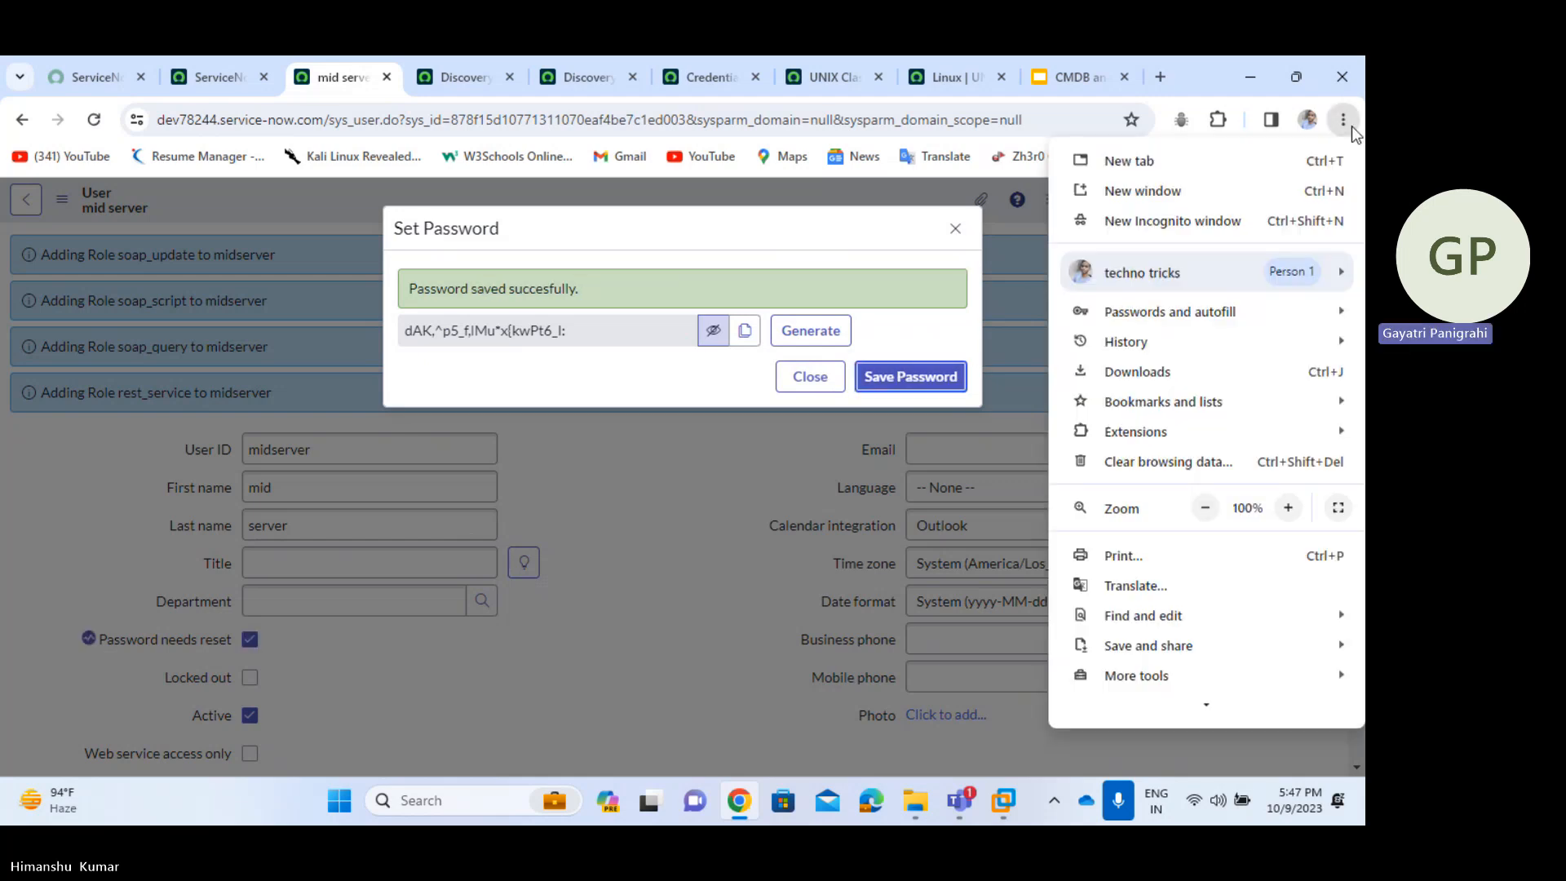
click(1161, 218)
text(mid)
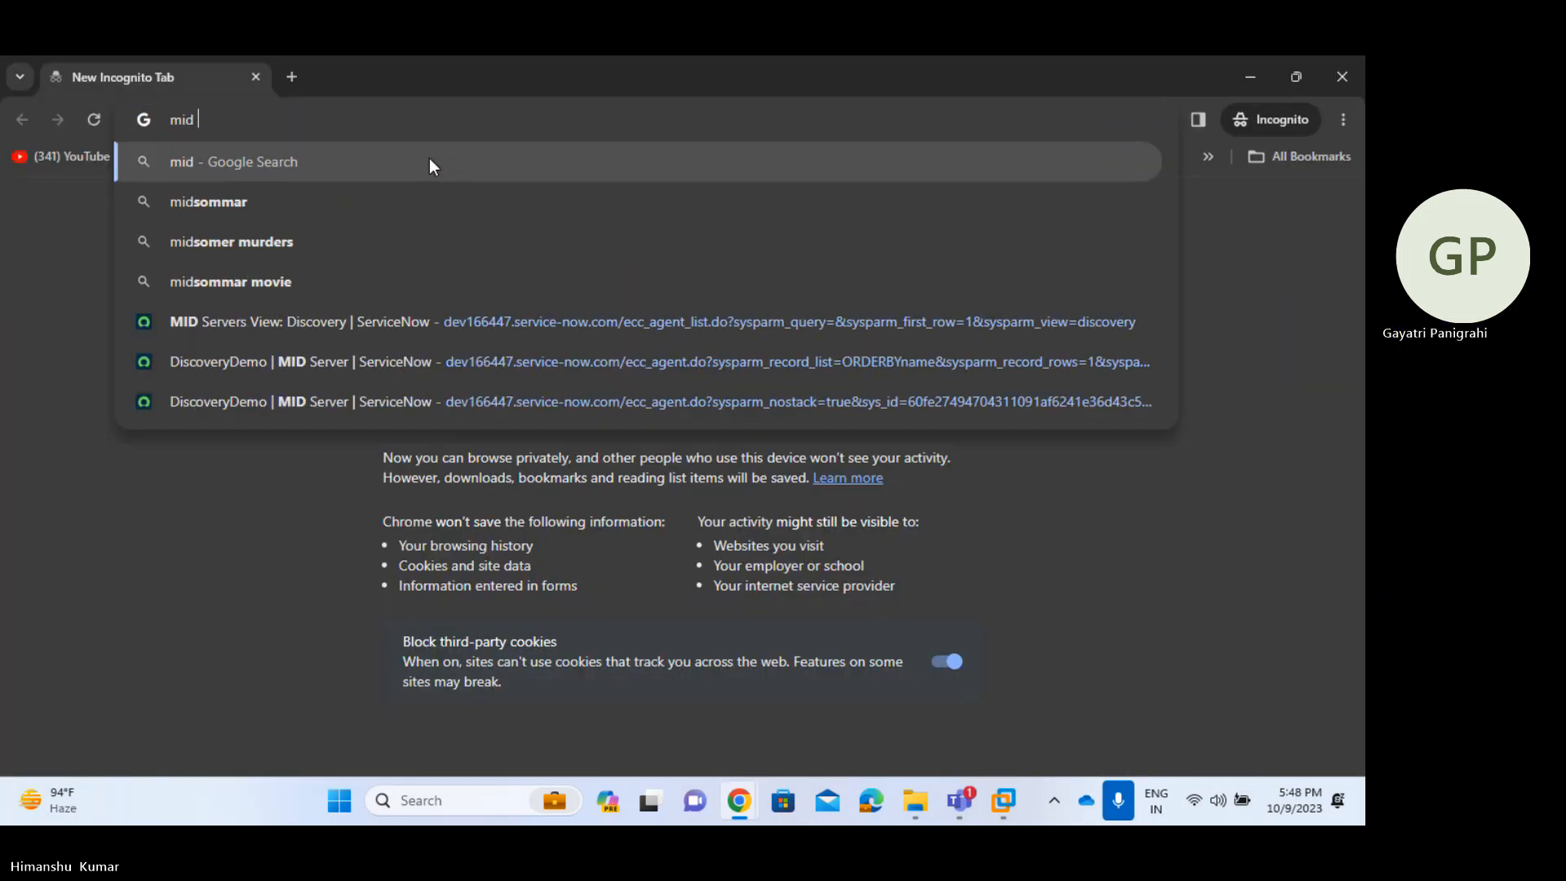
key(BackSpace)
key(BackSpace)
key(BackSpace)
- Copy the instance address into the incognito window and load its login.do page
key(alt+Tab)
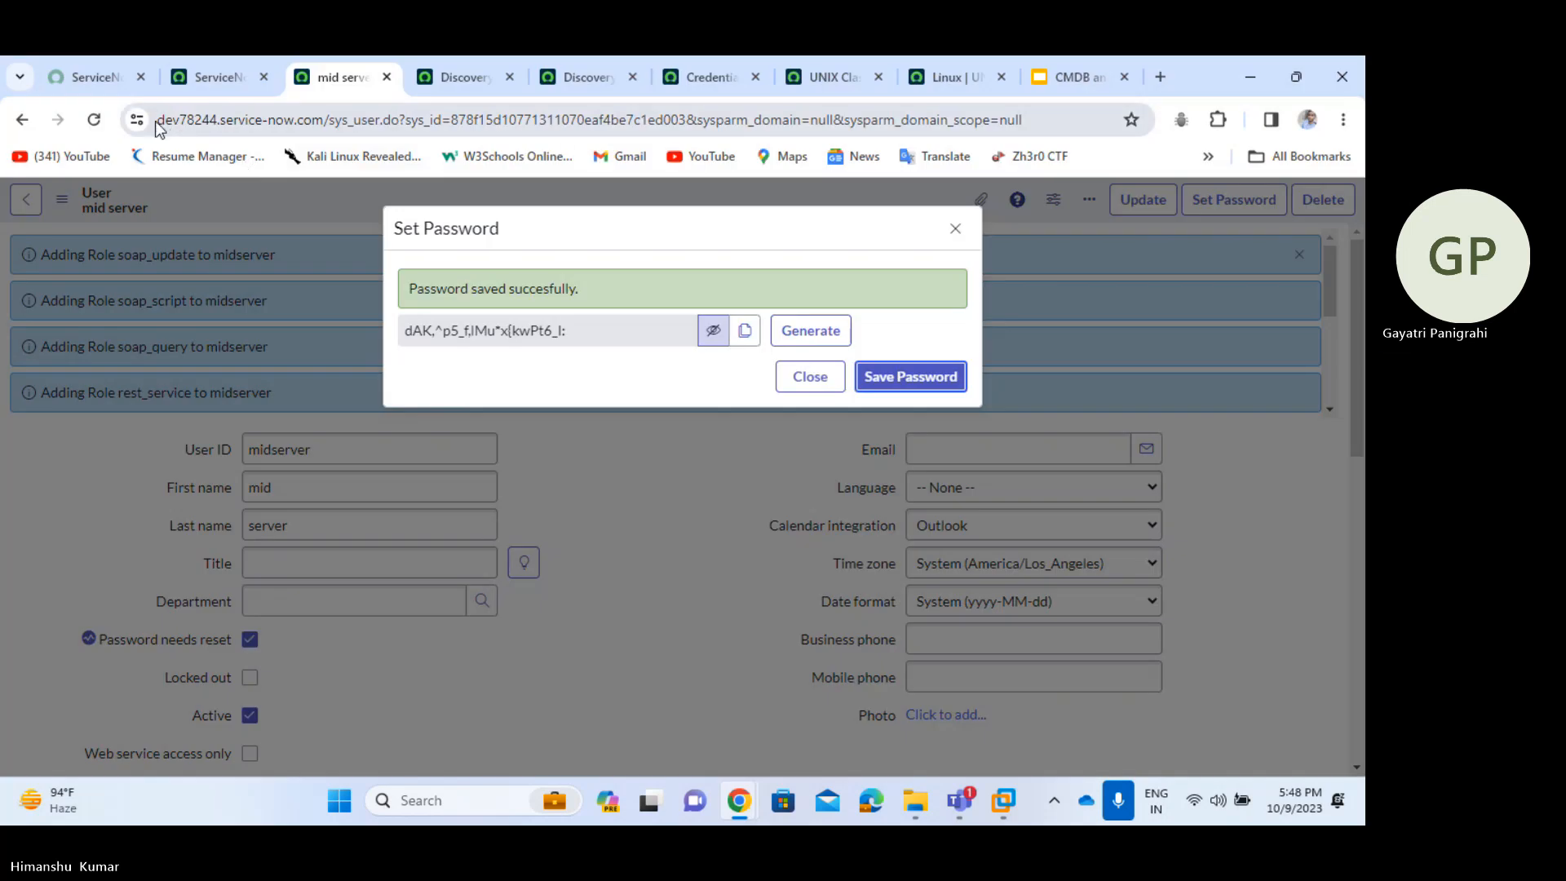
drag(156, 120, 290, 129)
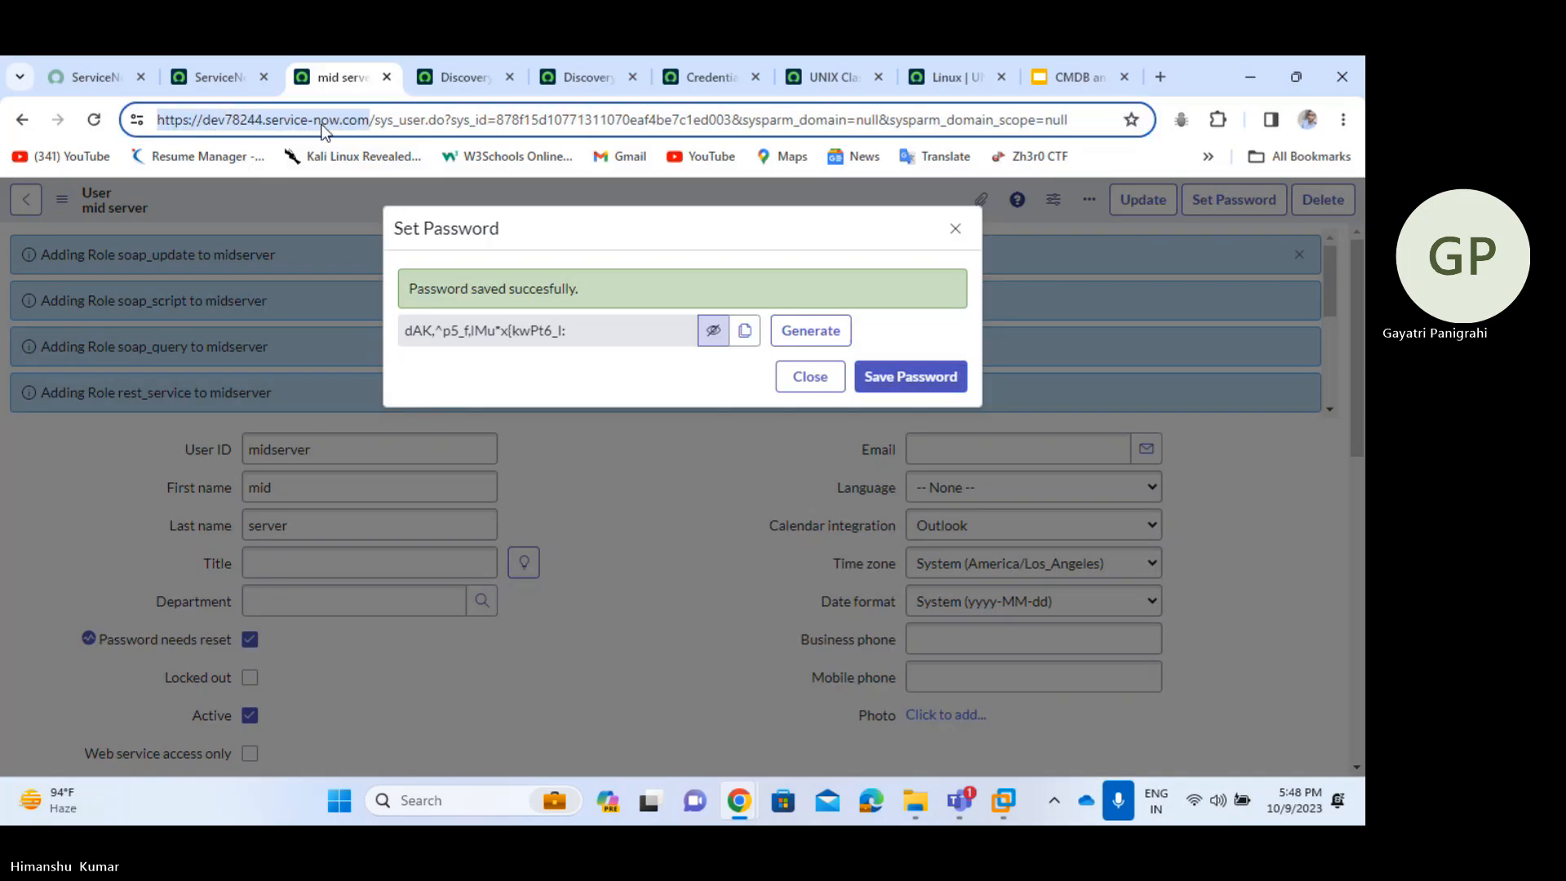
key(alt+Tab)
key(ctrl+v)
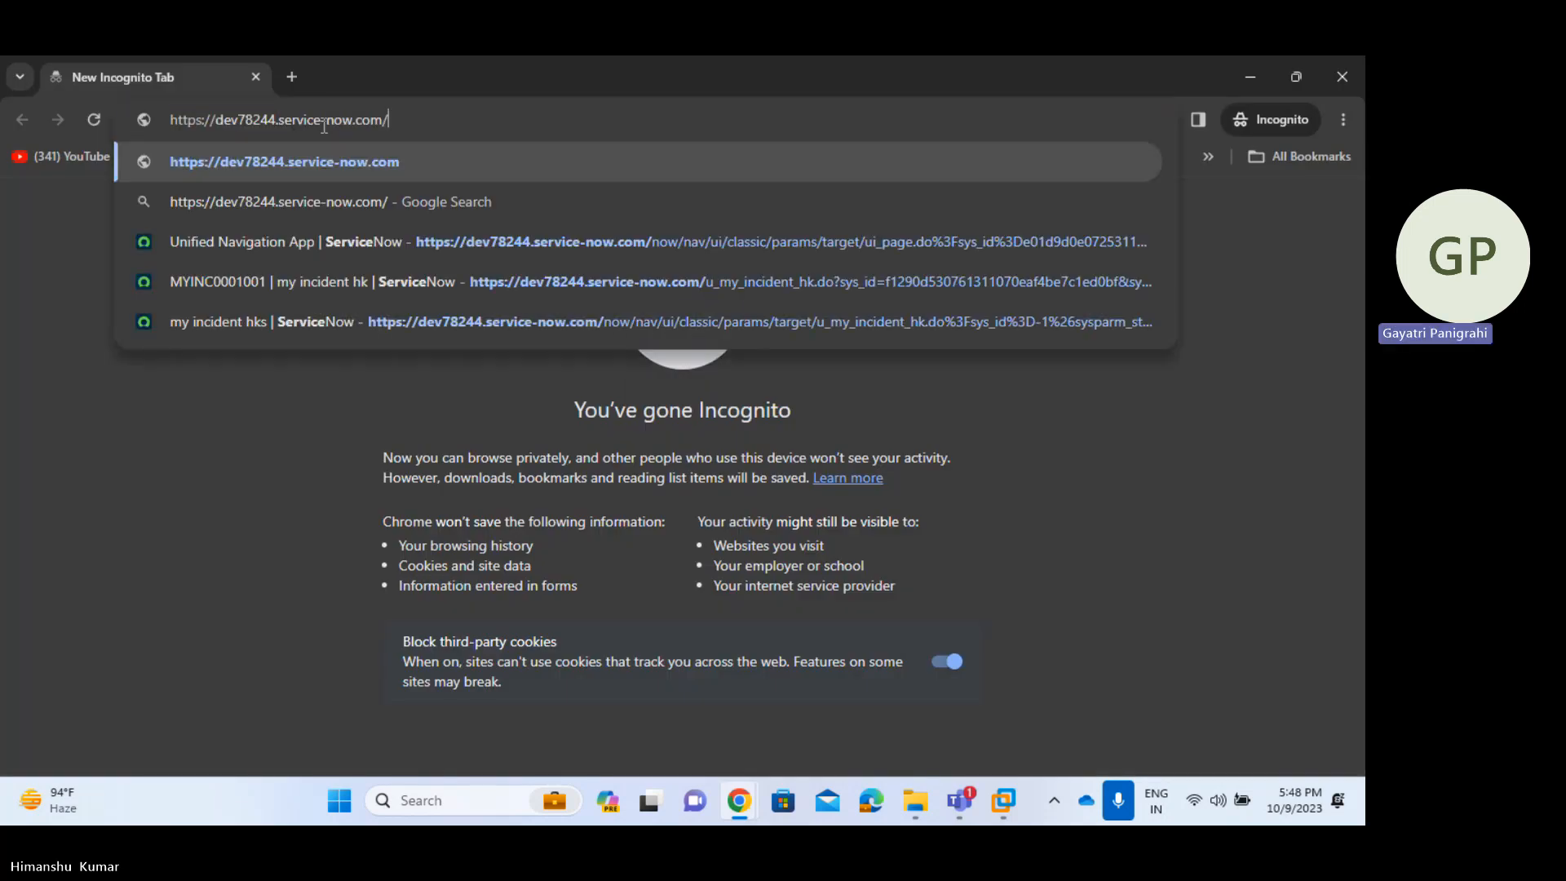
text(login.do)
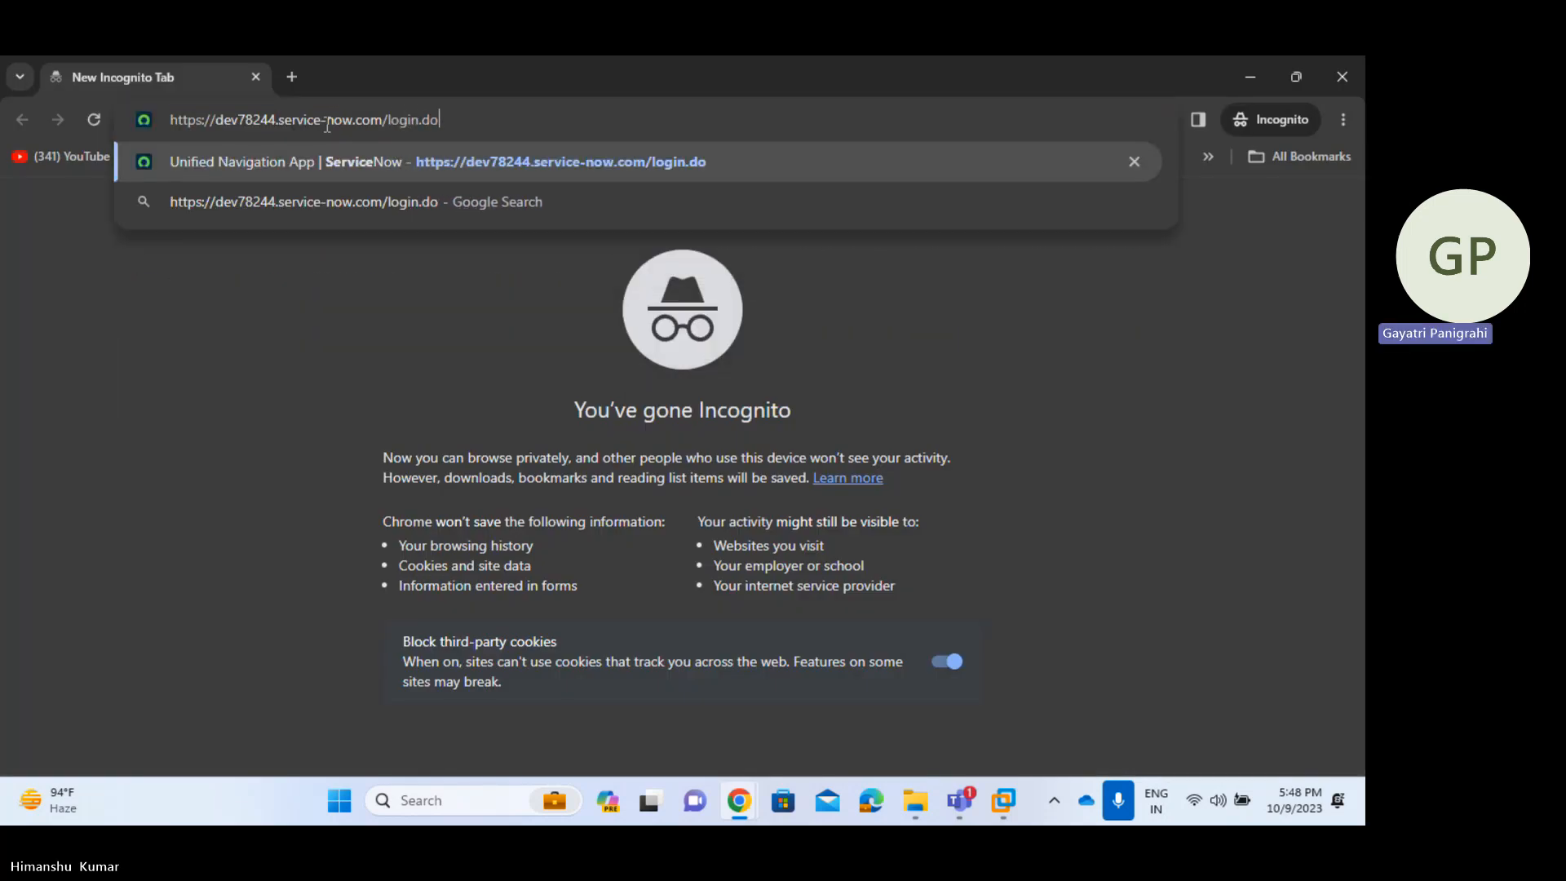
key(Return)
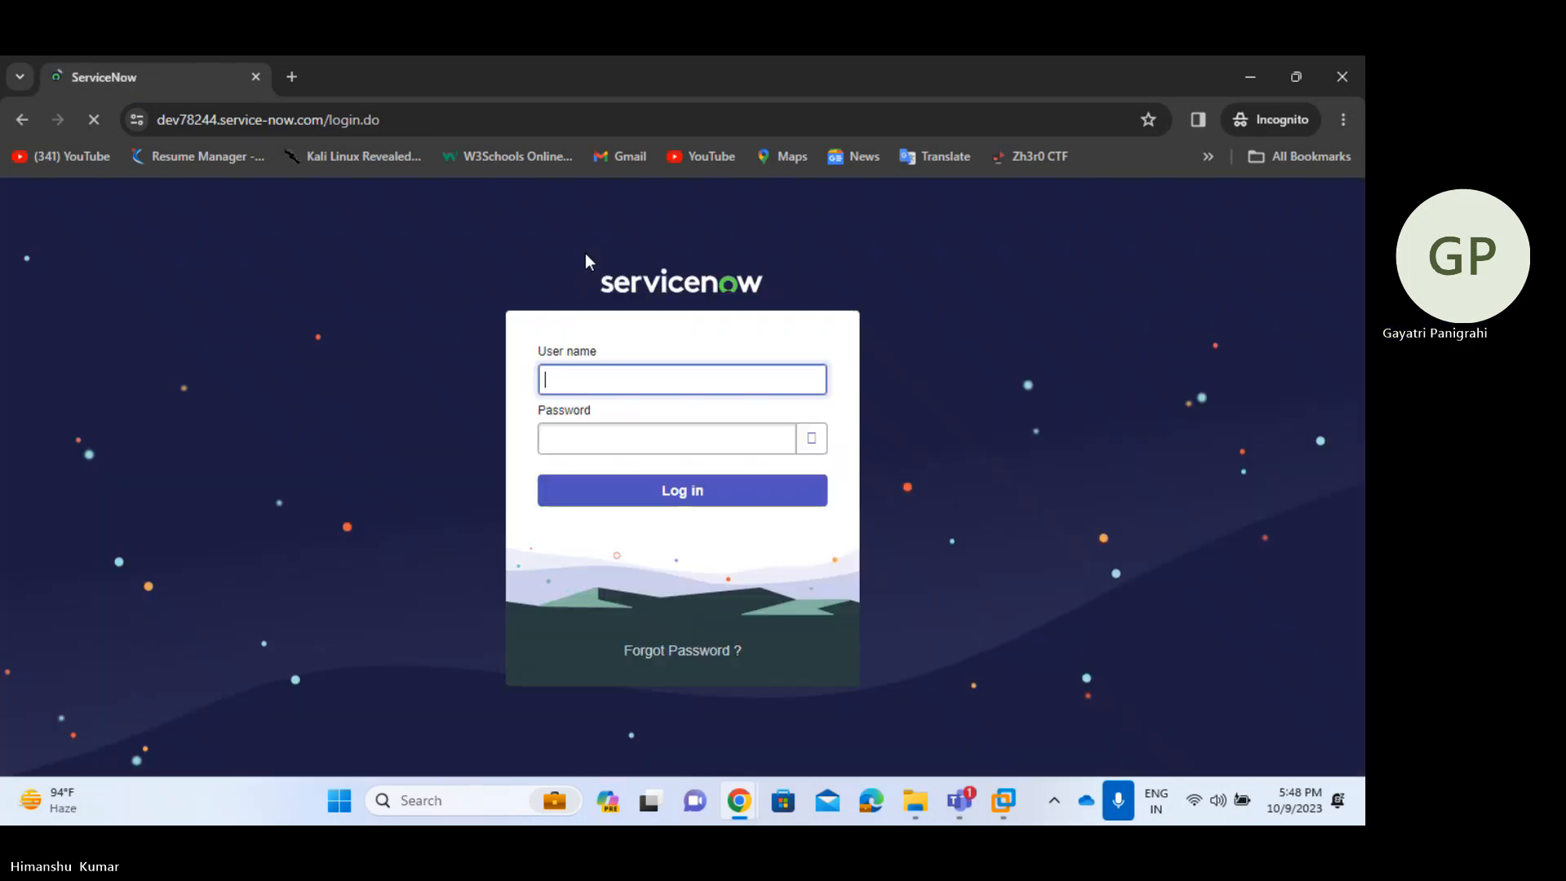
- Log in as midserver with the pasted generated password, retrying after the first attempt
text(midserver)
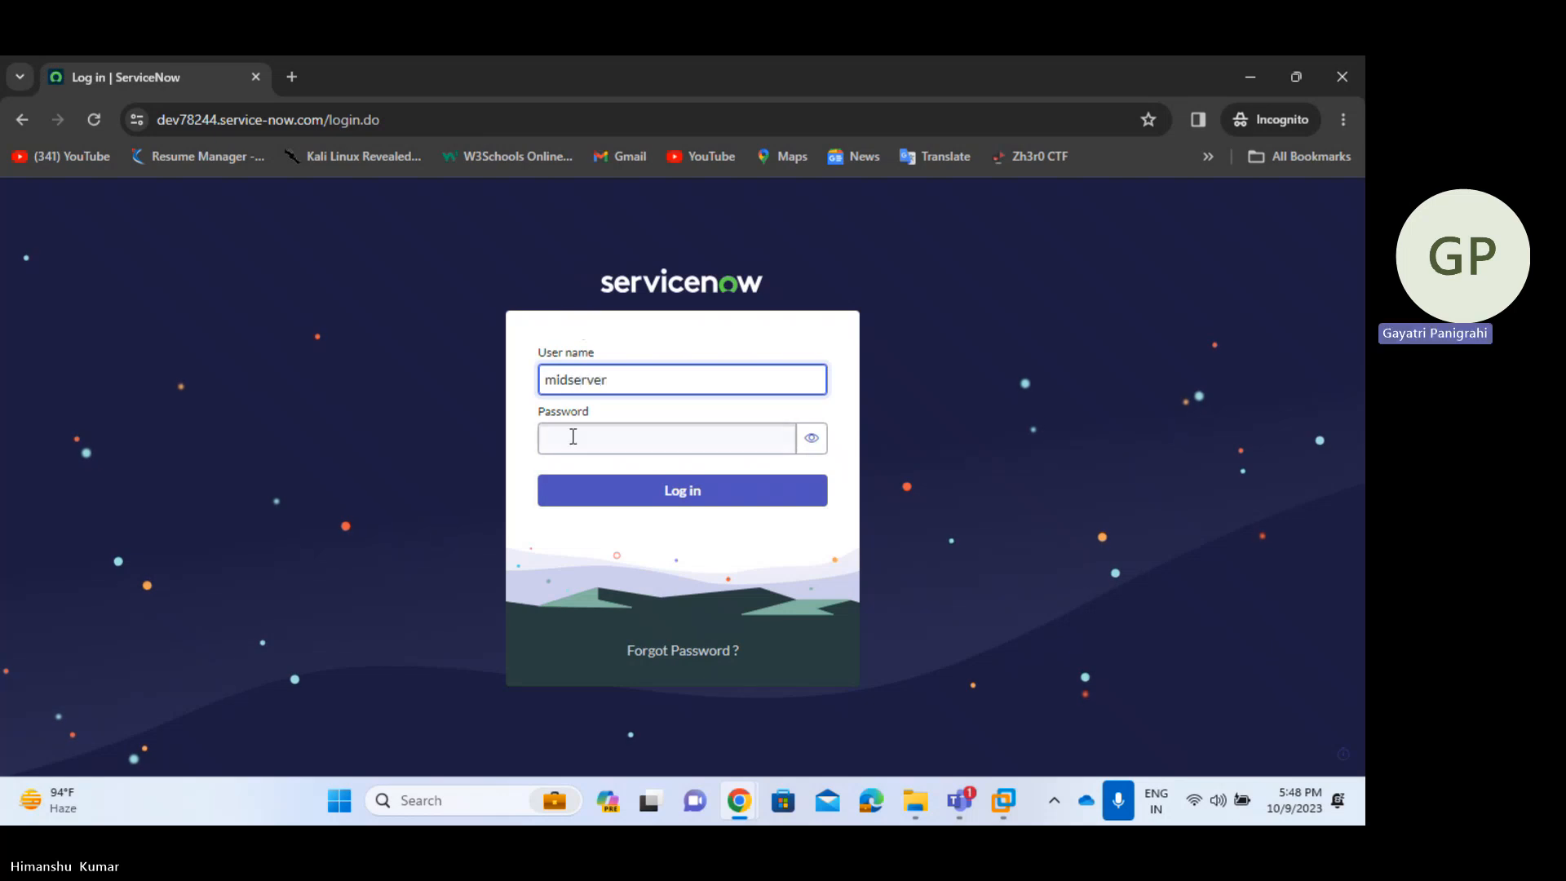
click(616, 445)
key(ctrl+v)
click(668, 497)
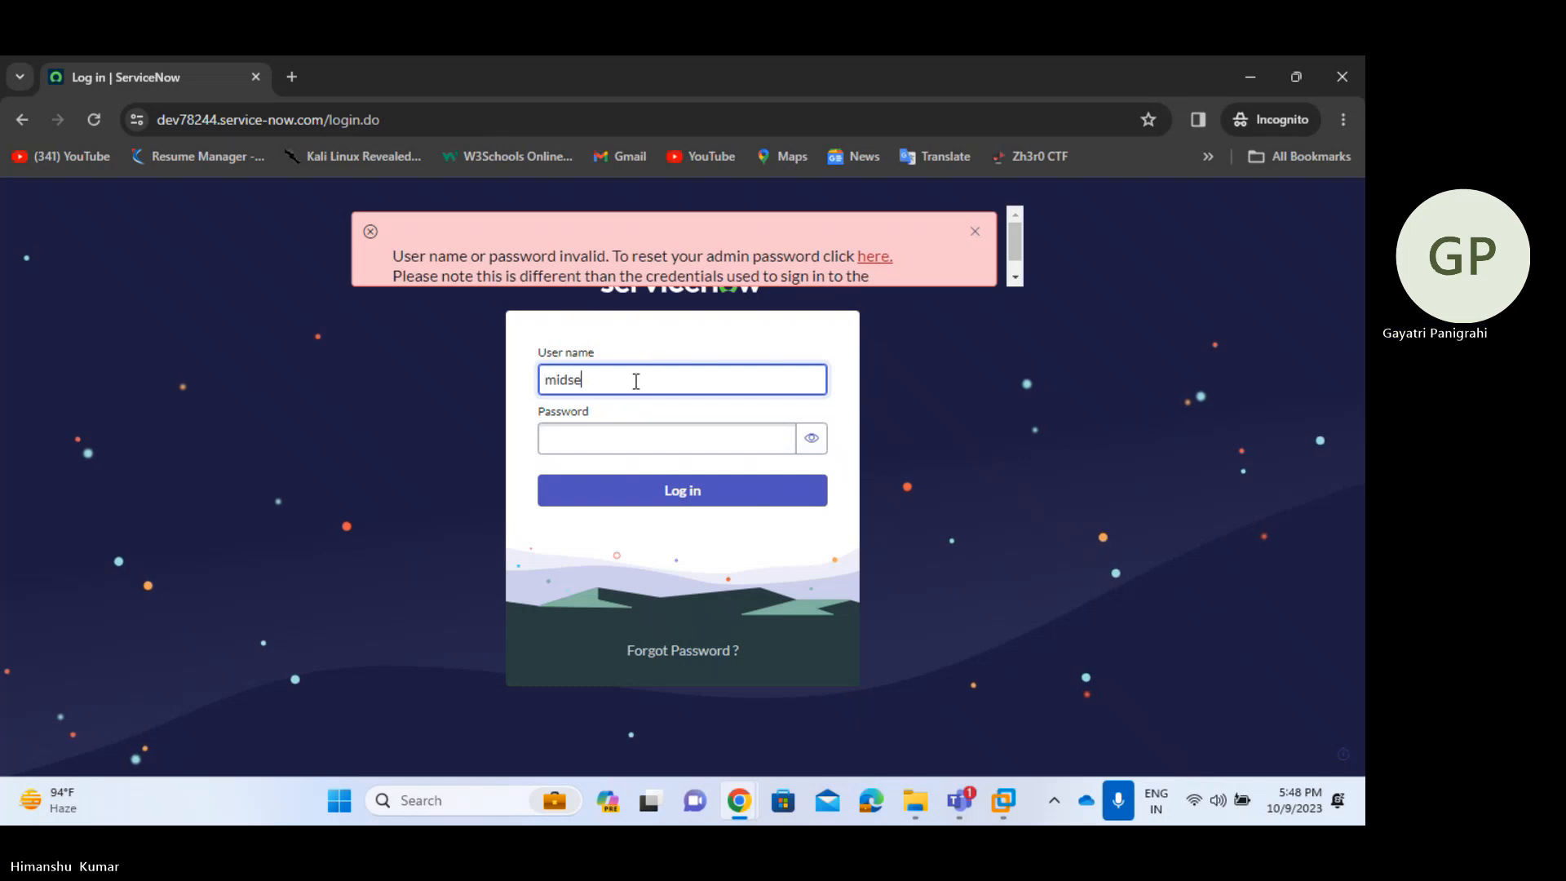
text(er)
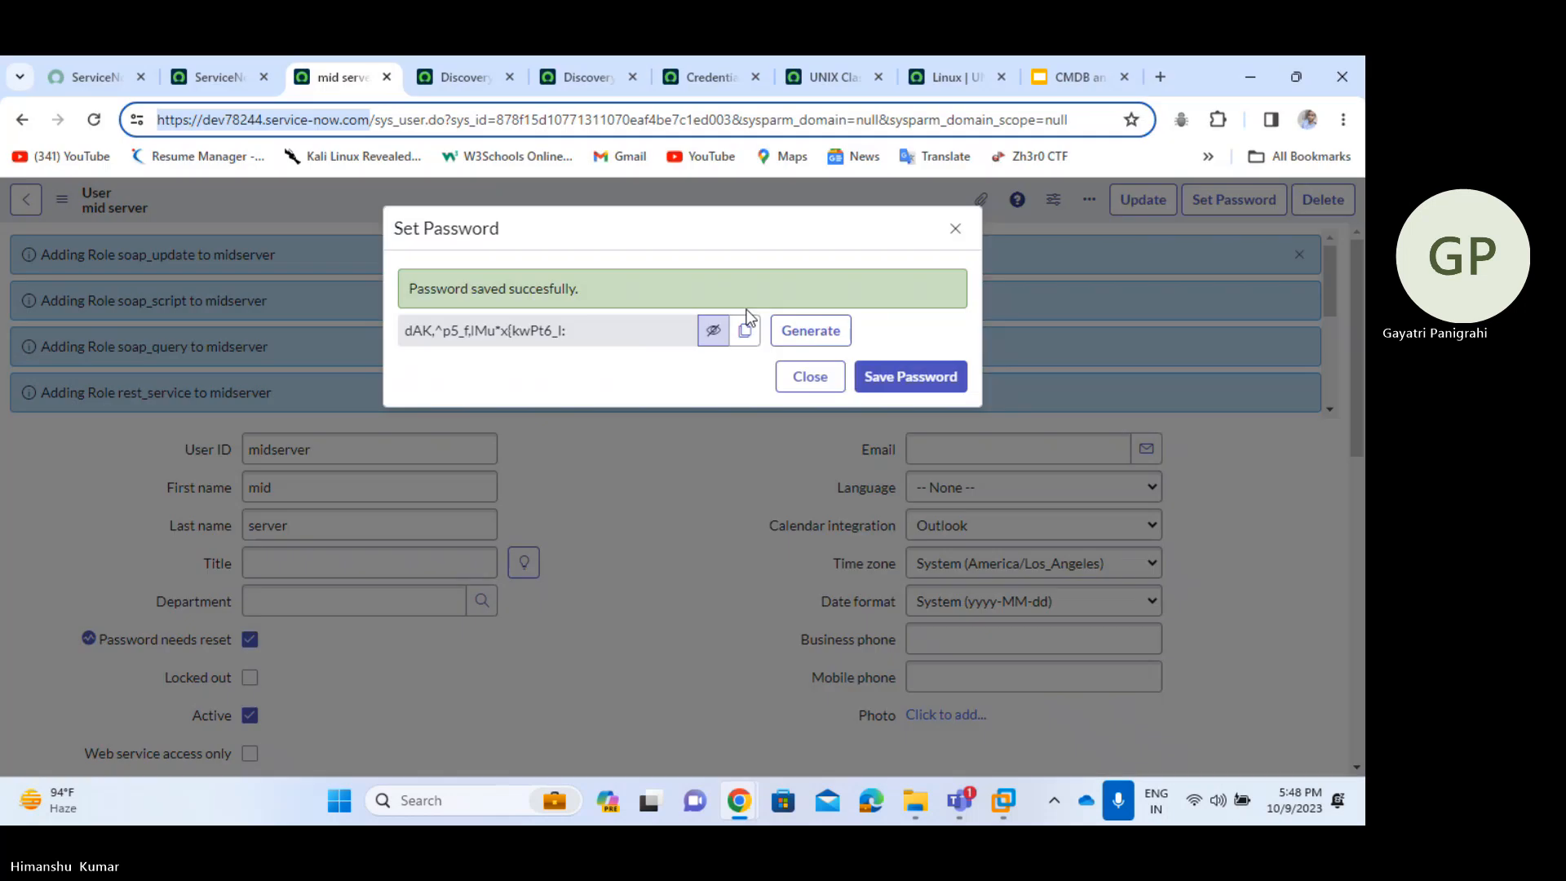
click(745, 335)
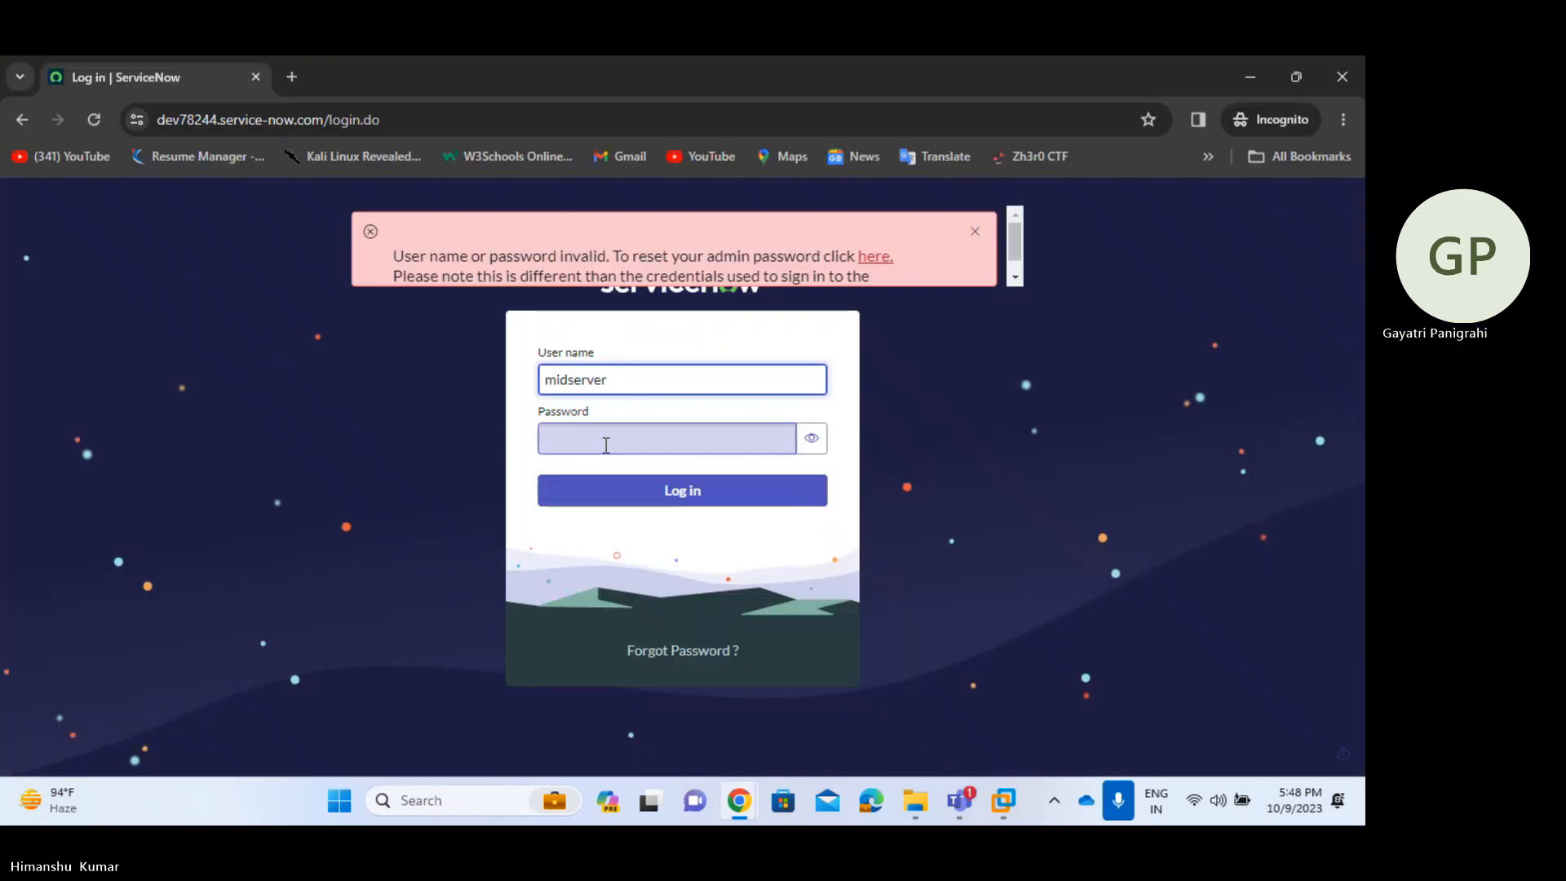
key(ctrl+v)
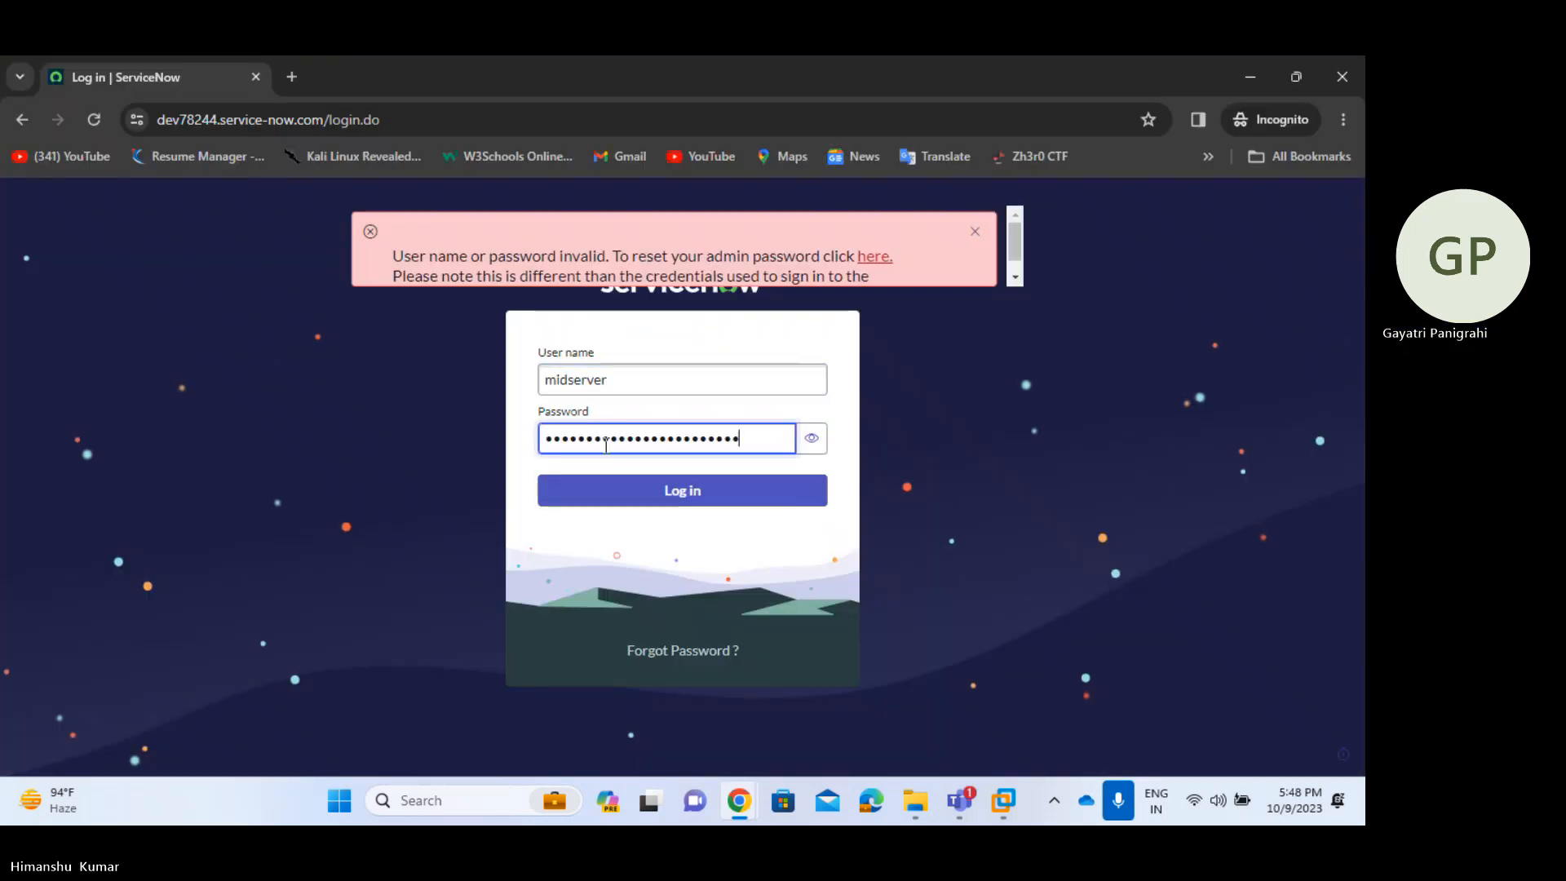
click(738, 496)
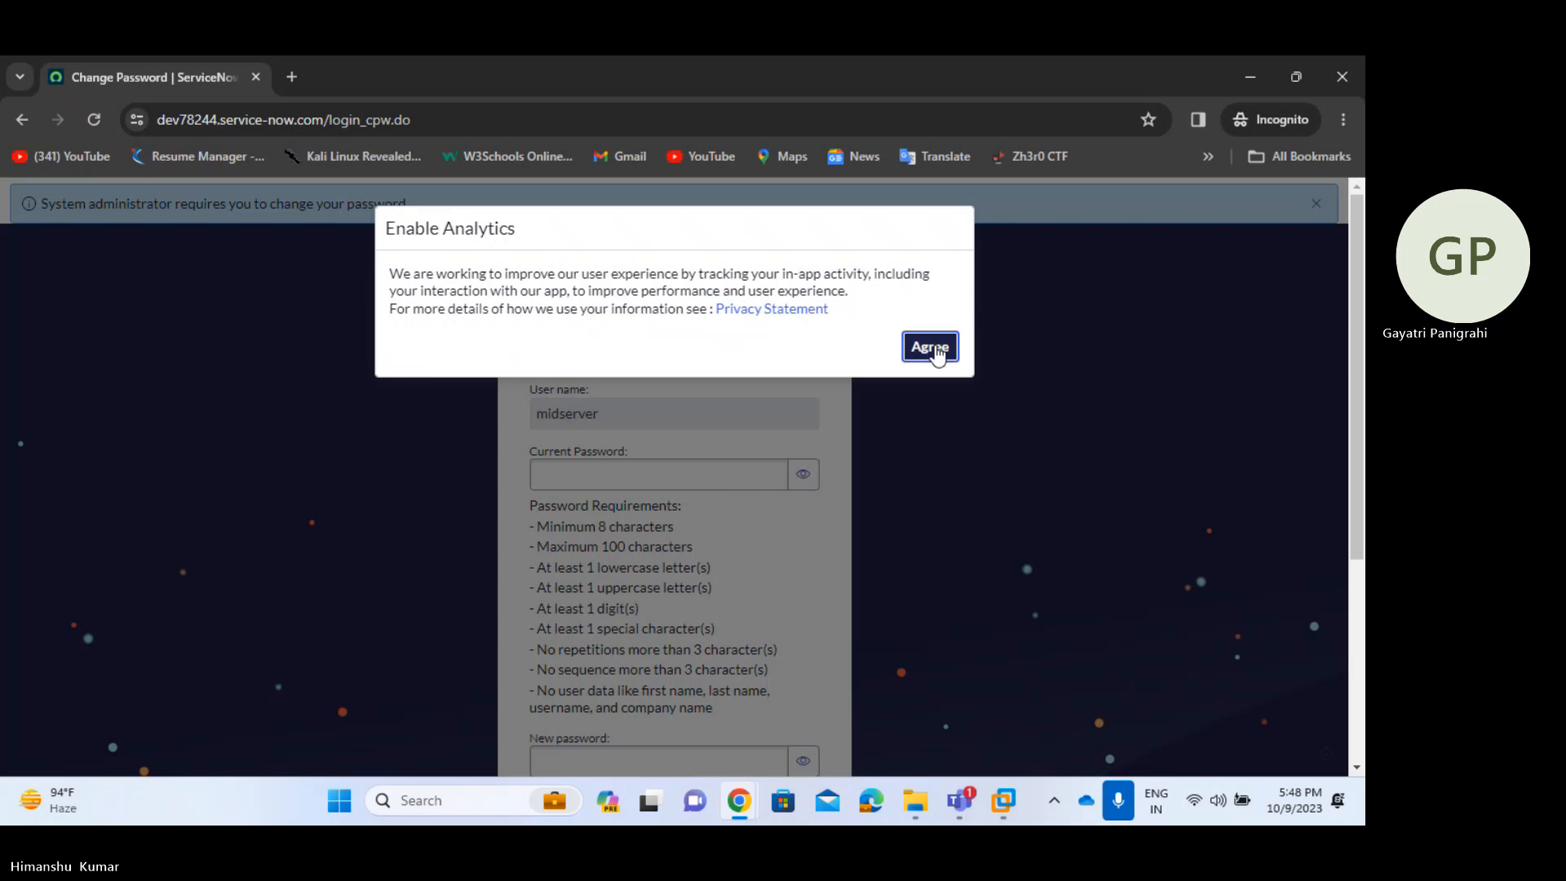
- Accept the analytics notice and fill in the current, new and confirm password fields
click(930, 346)
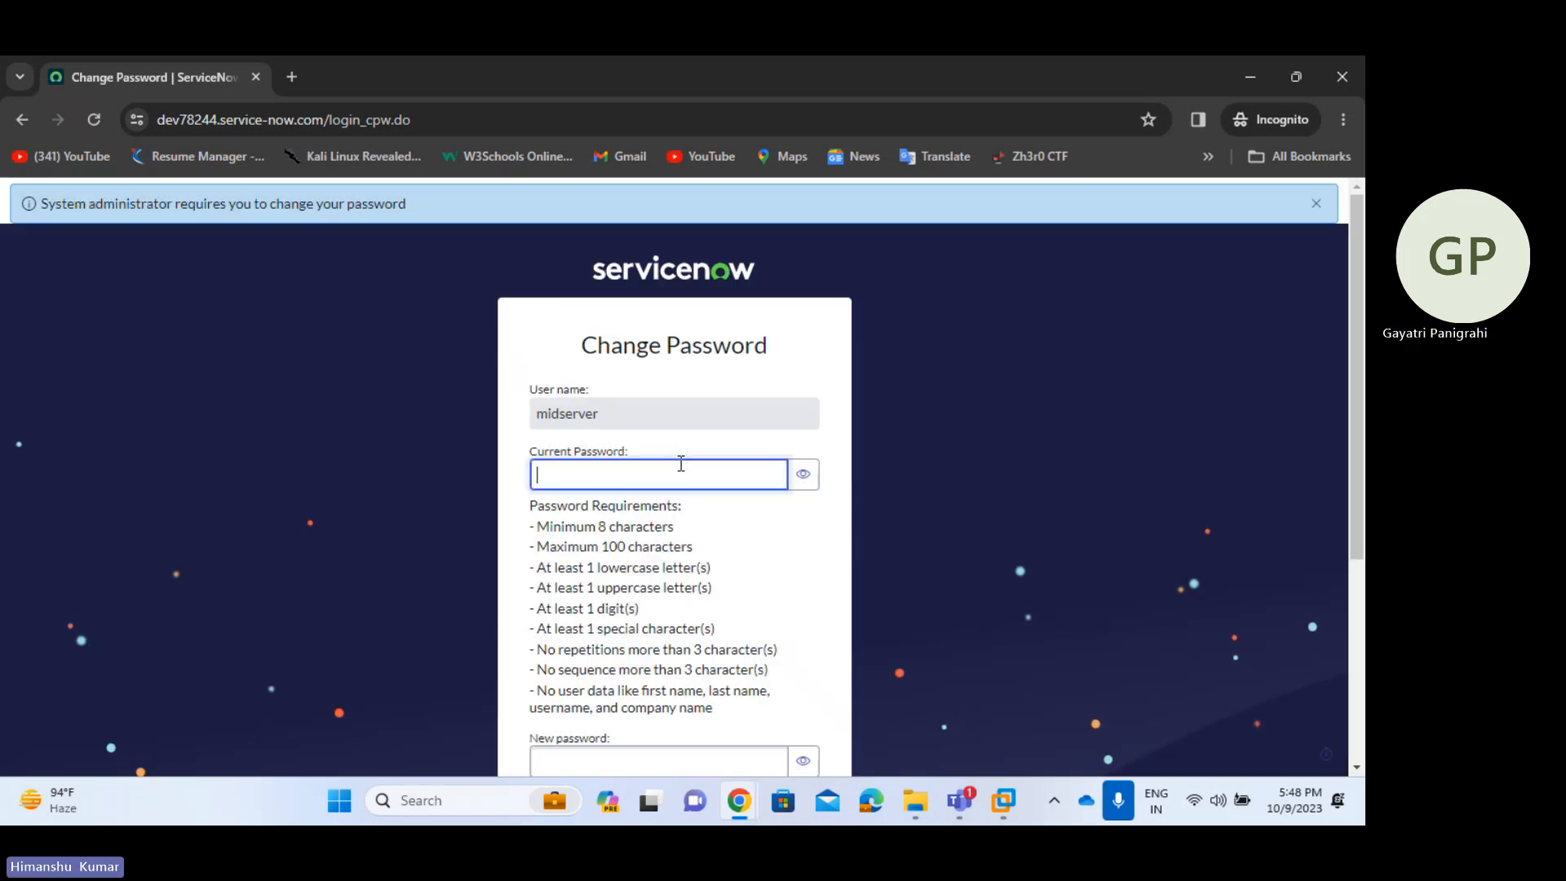
text(•••••••)
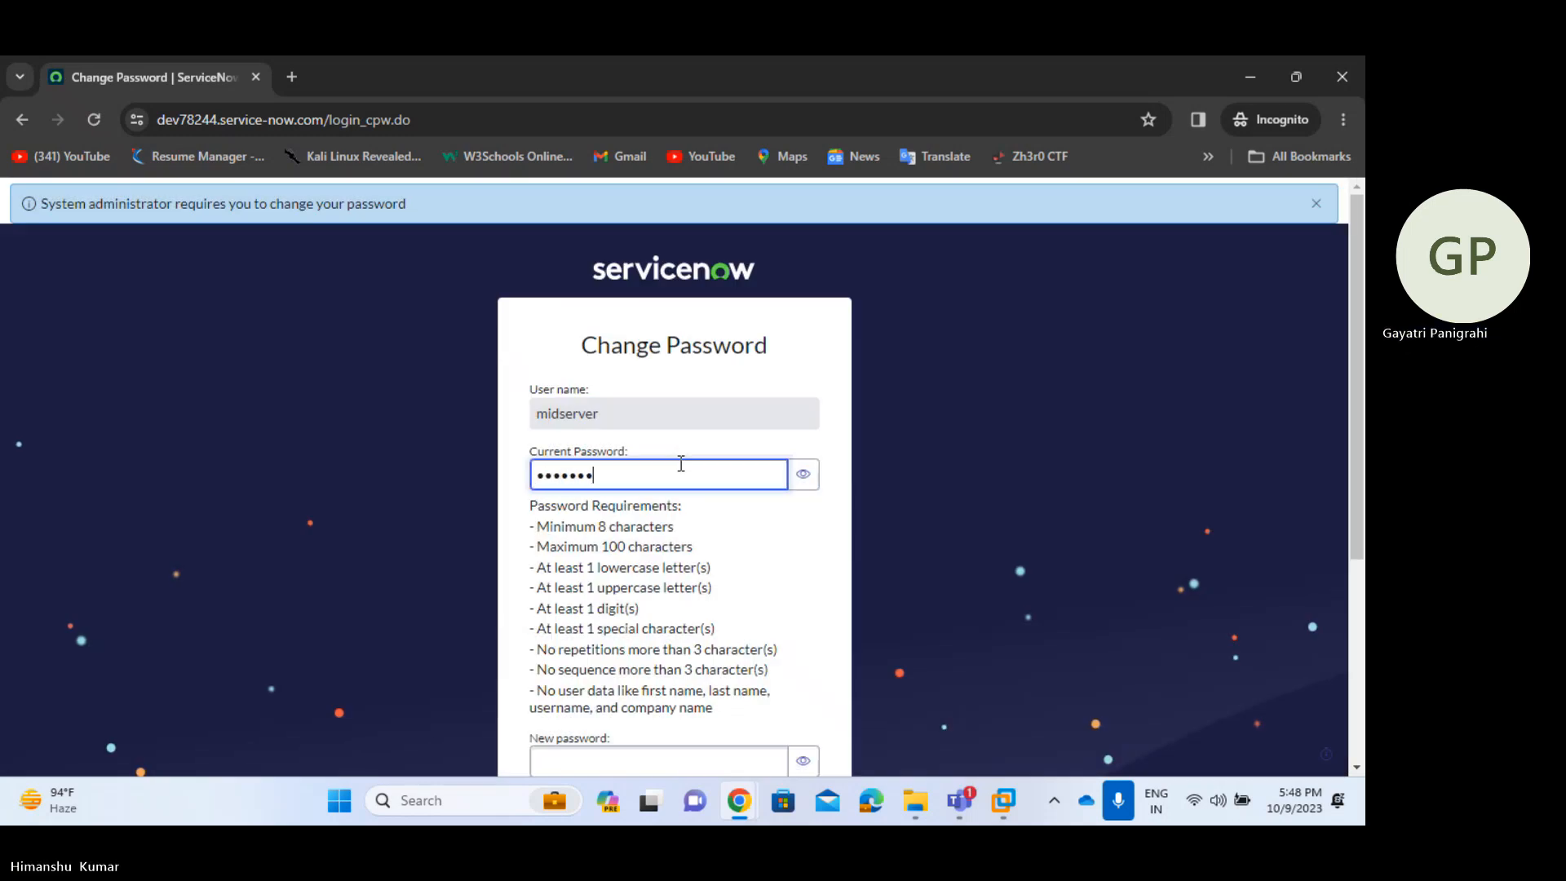
click(813, 484)
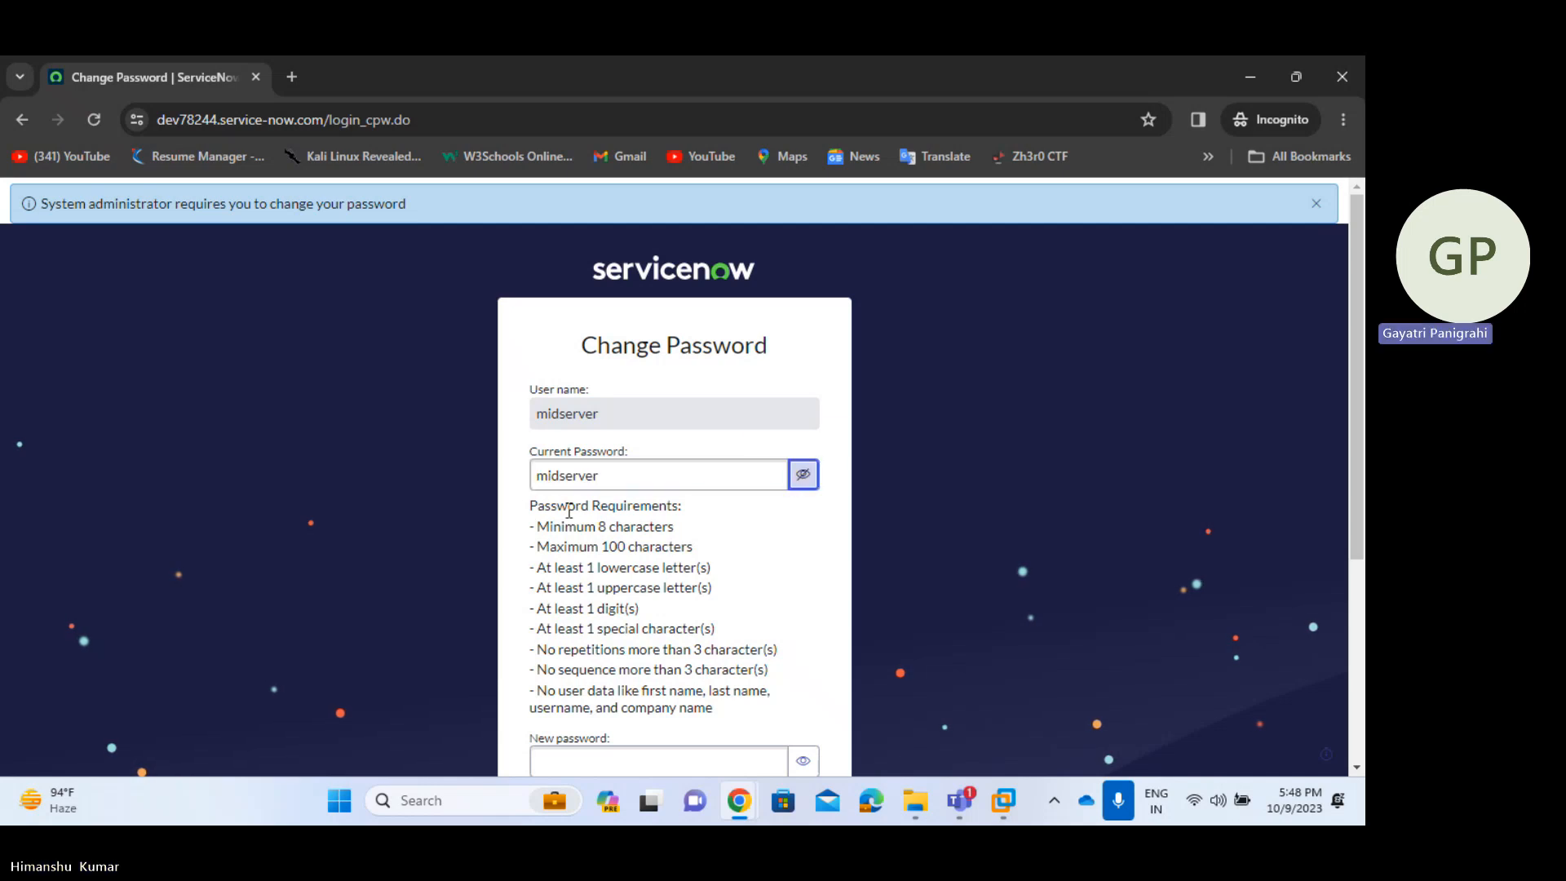
scroll(620, 522, down, 3)
click(646, 555)
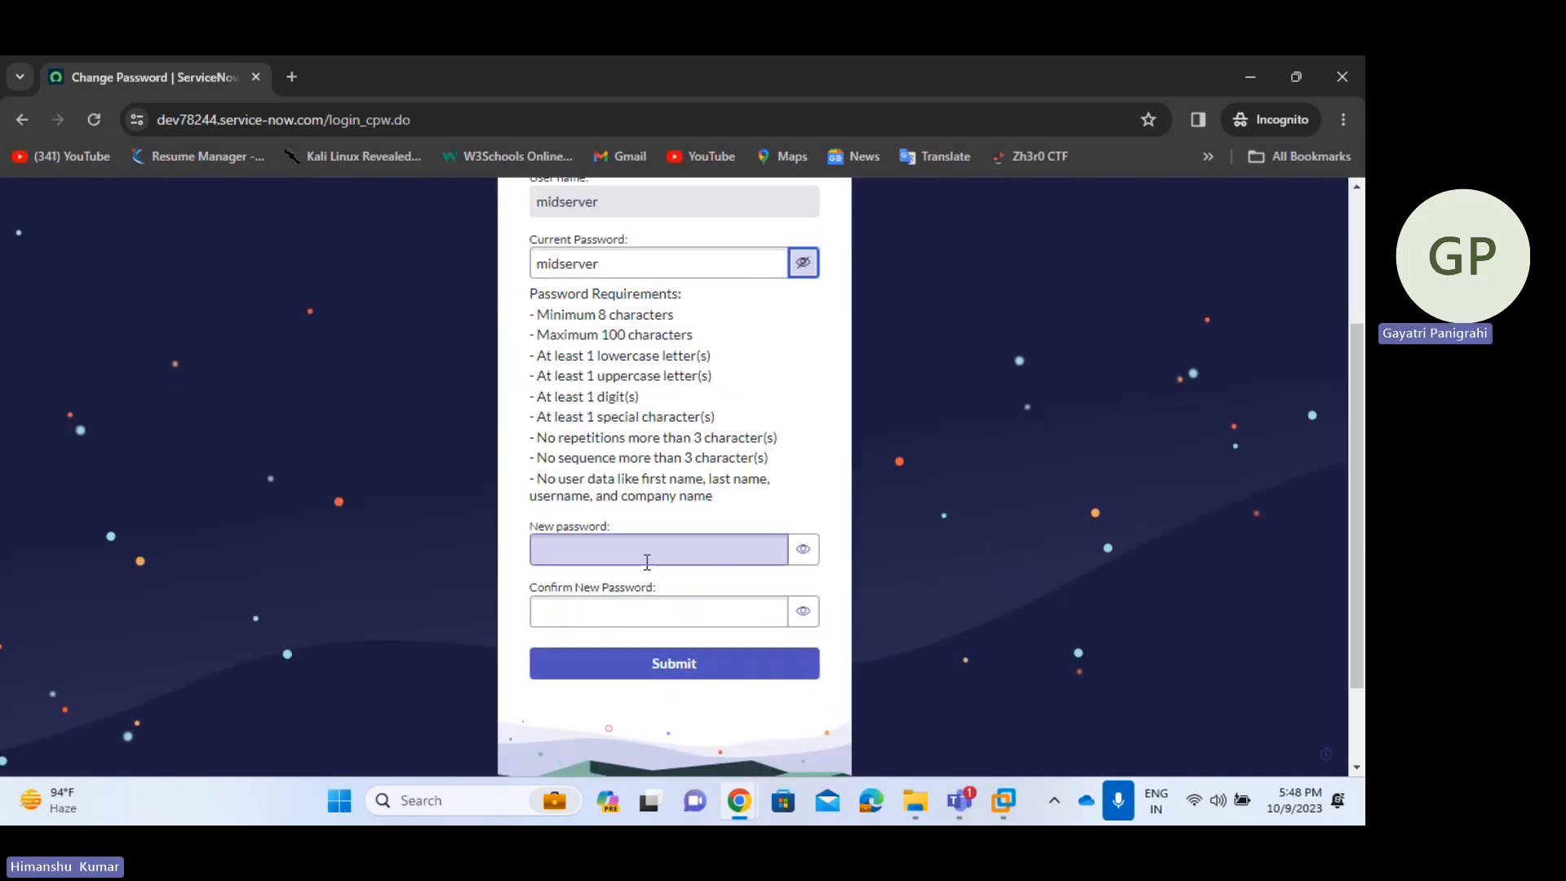
click(616, 264)
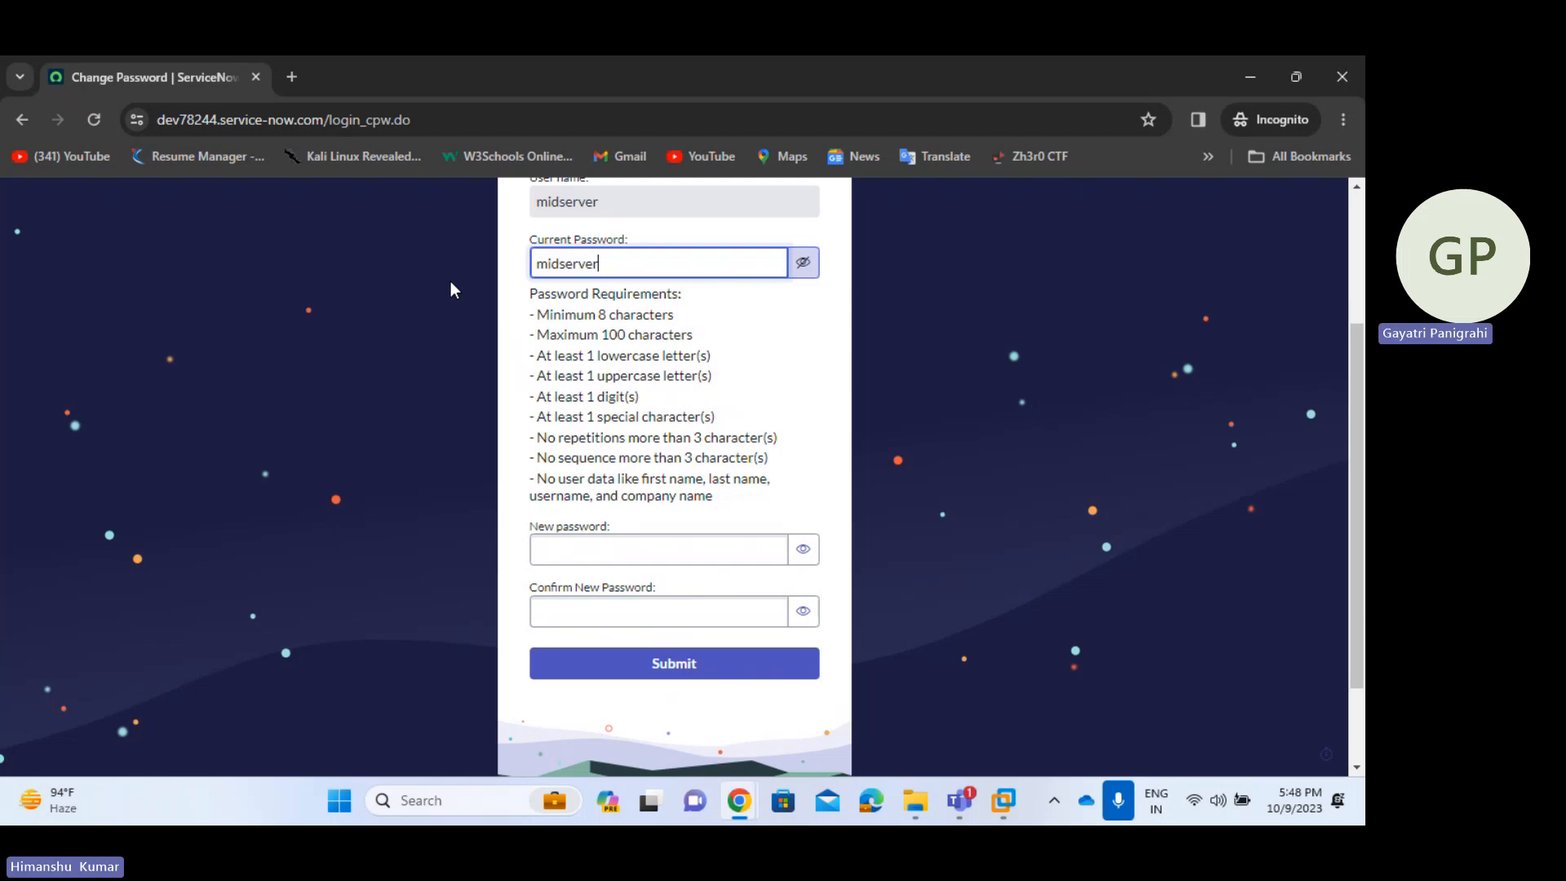
key(BackSpace)
key(ctrl+v)
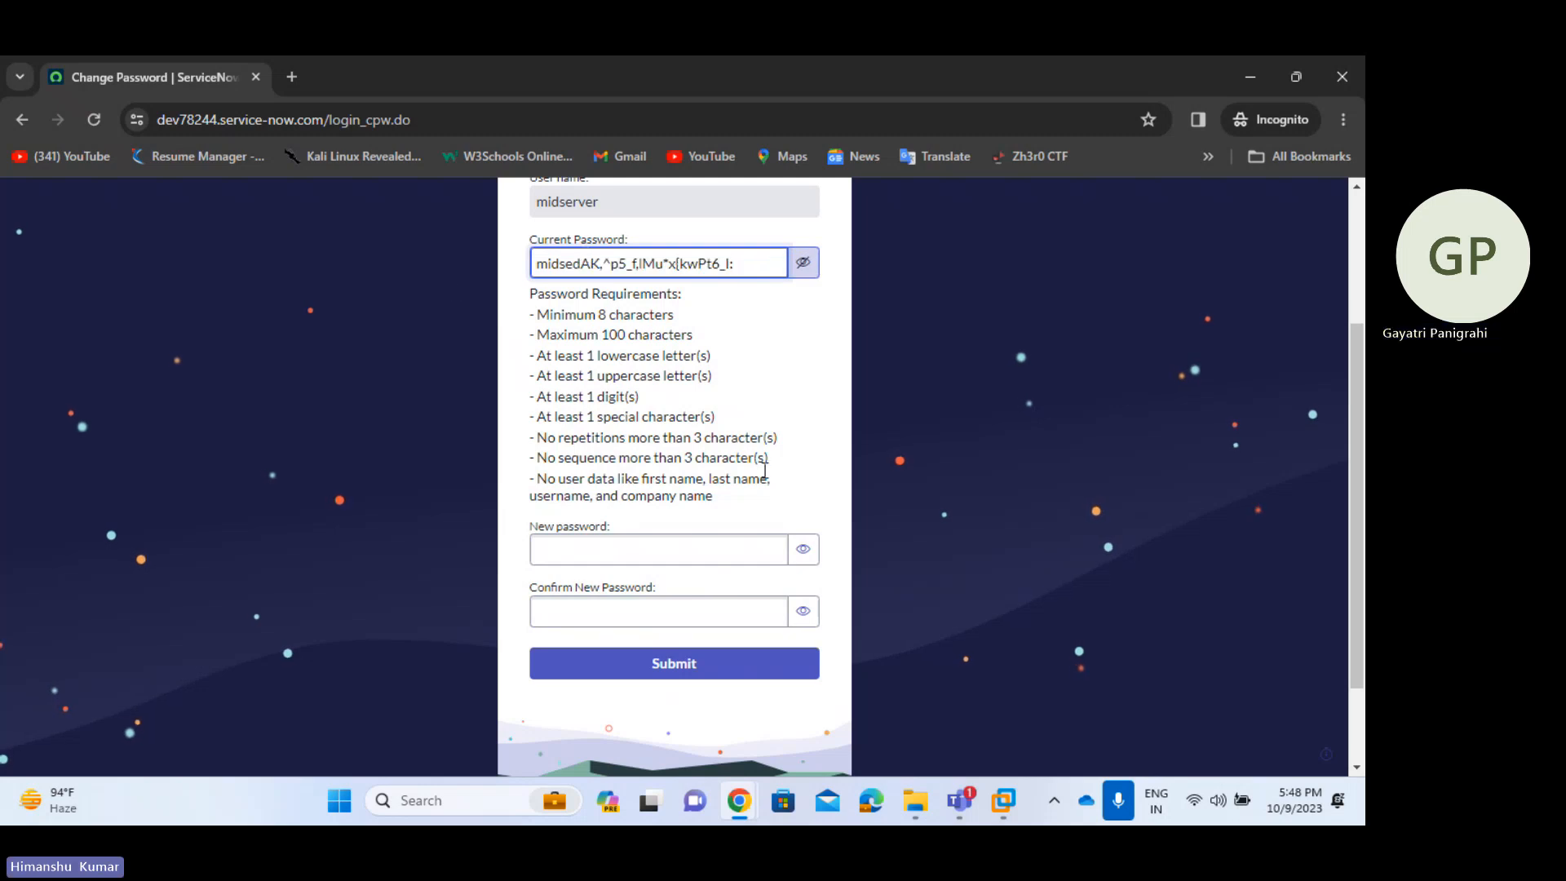
click(658, 550)
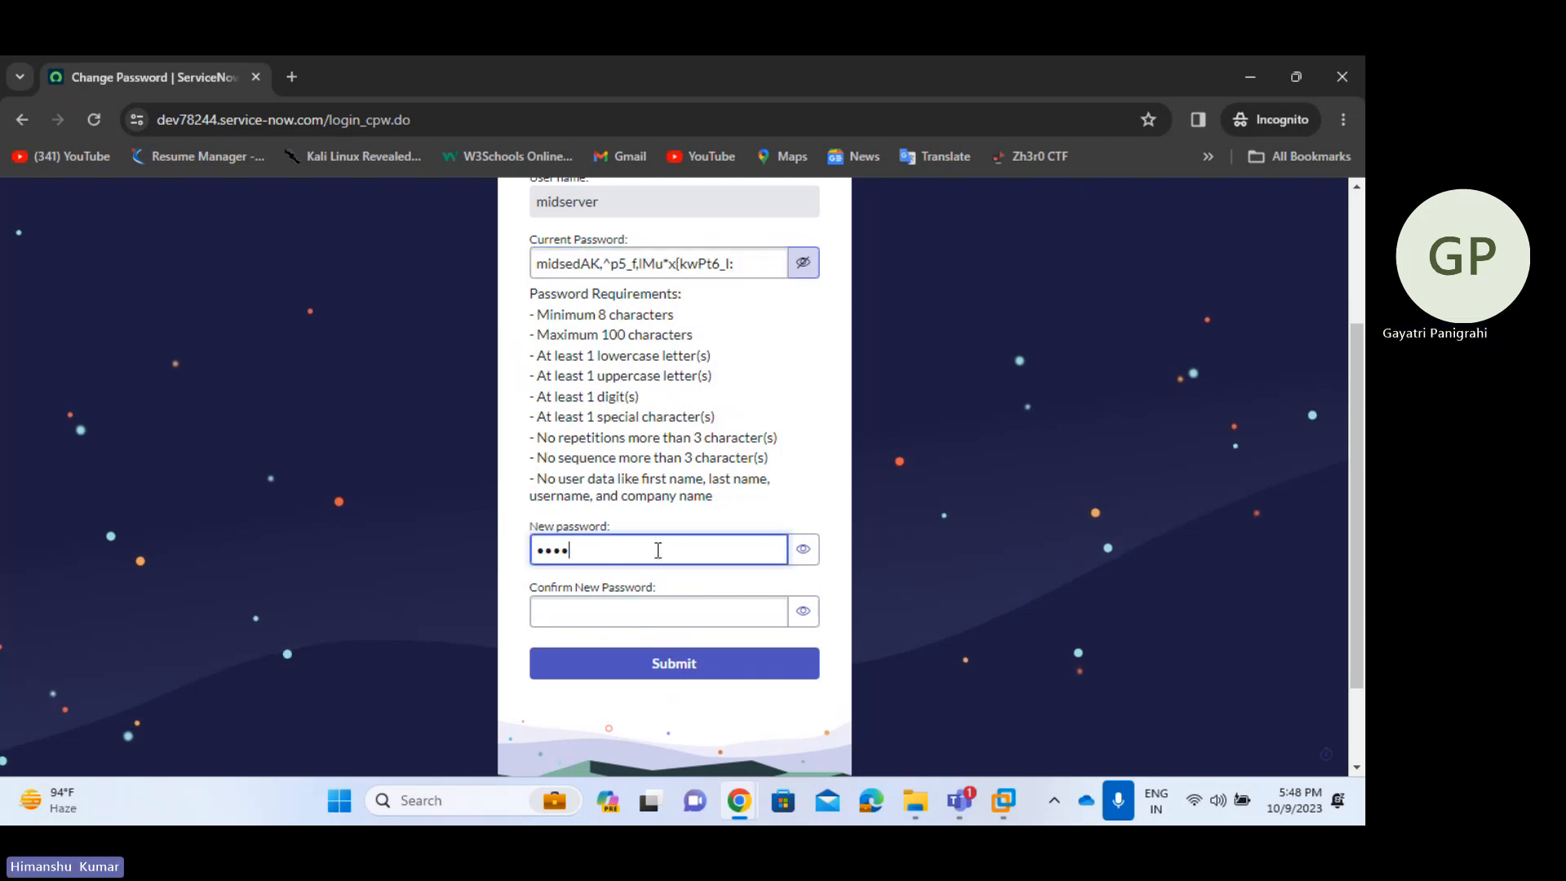
click(803, 551)
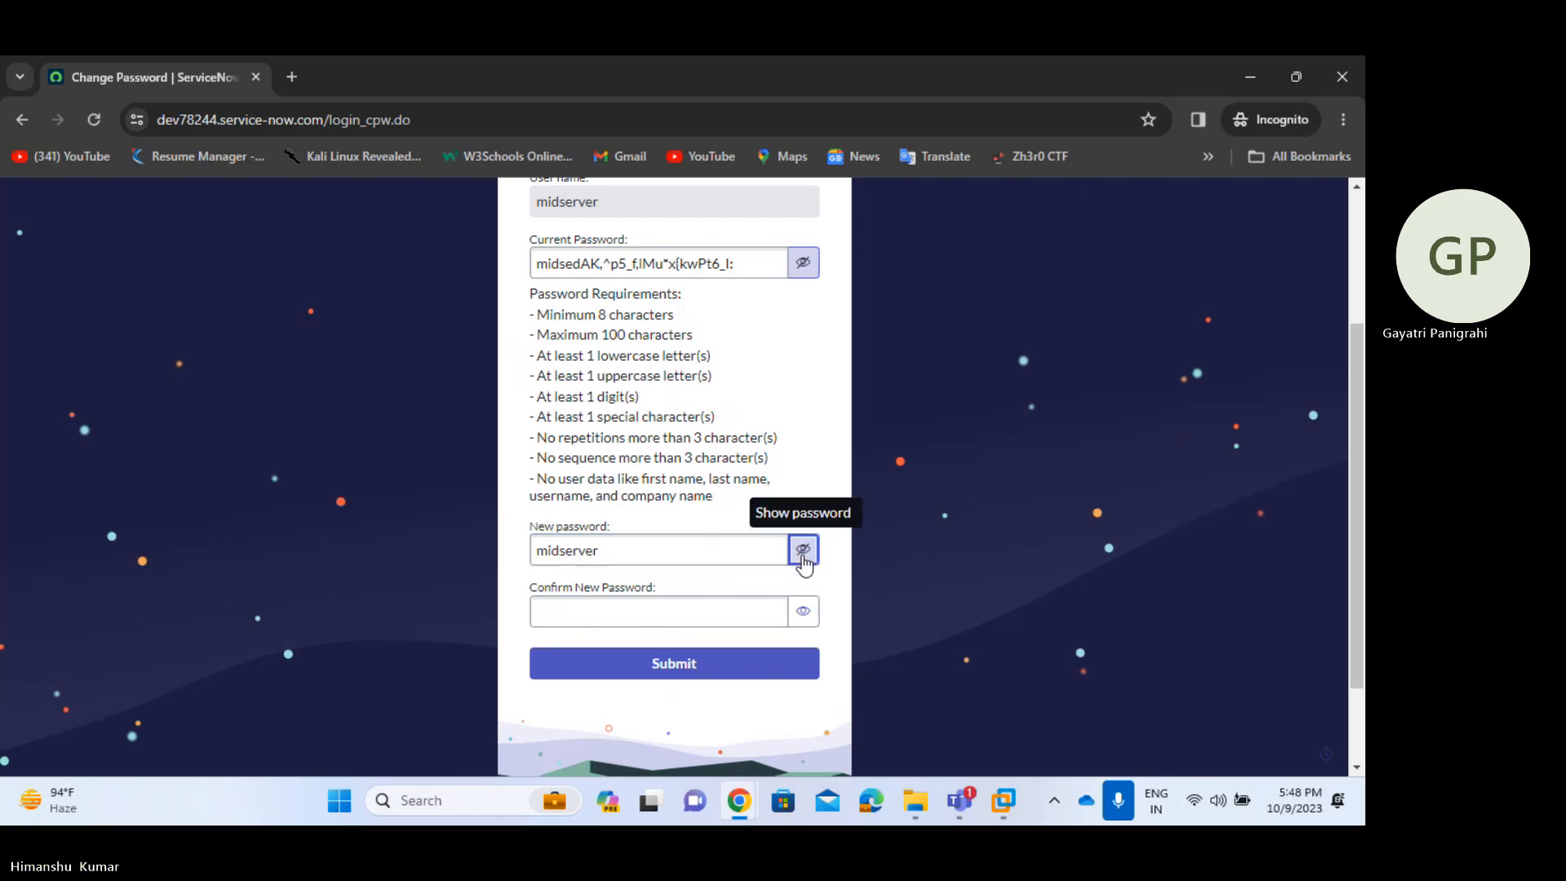
click(703, 615)
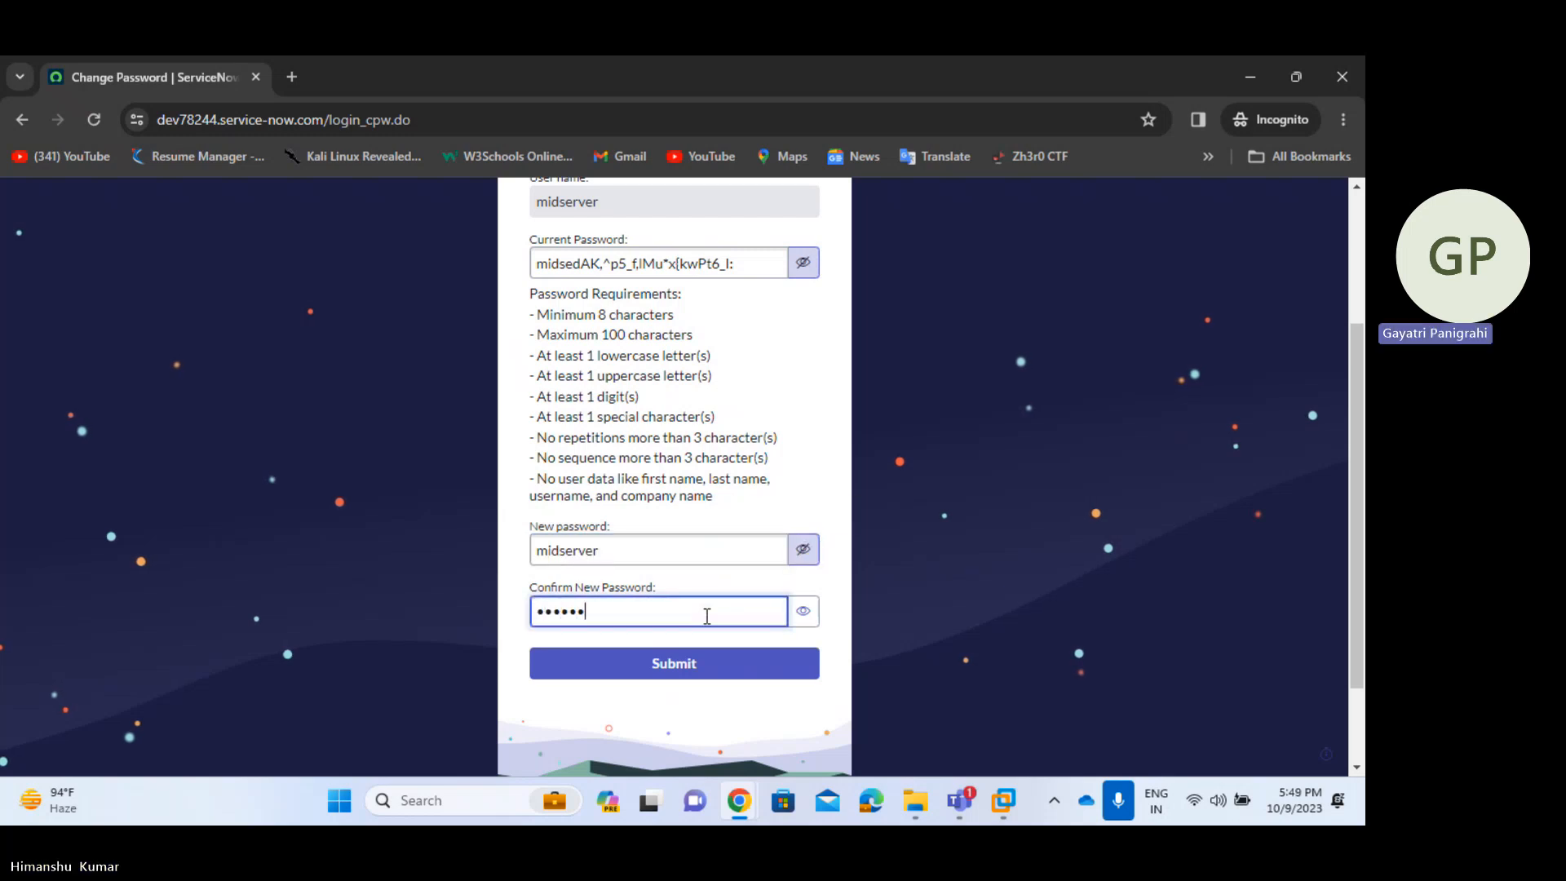
click(802, 611)
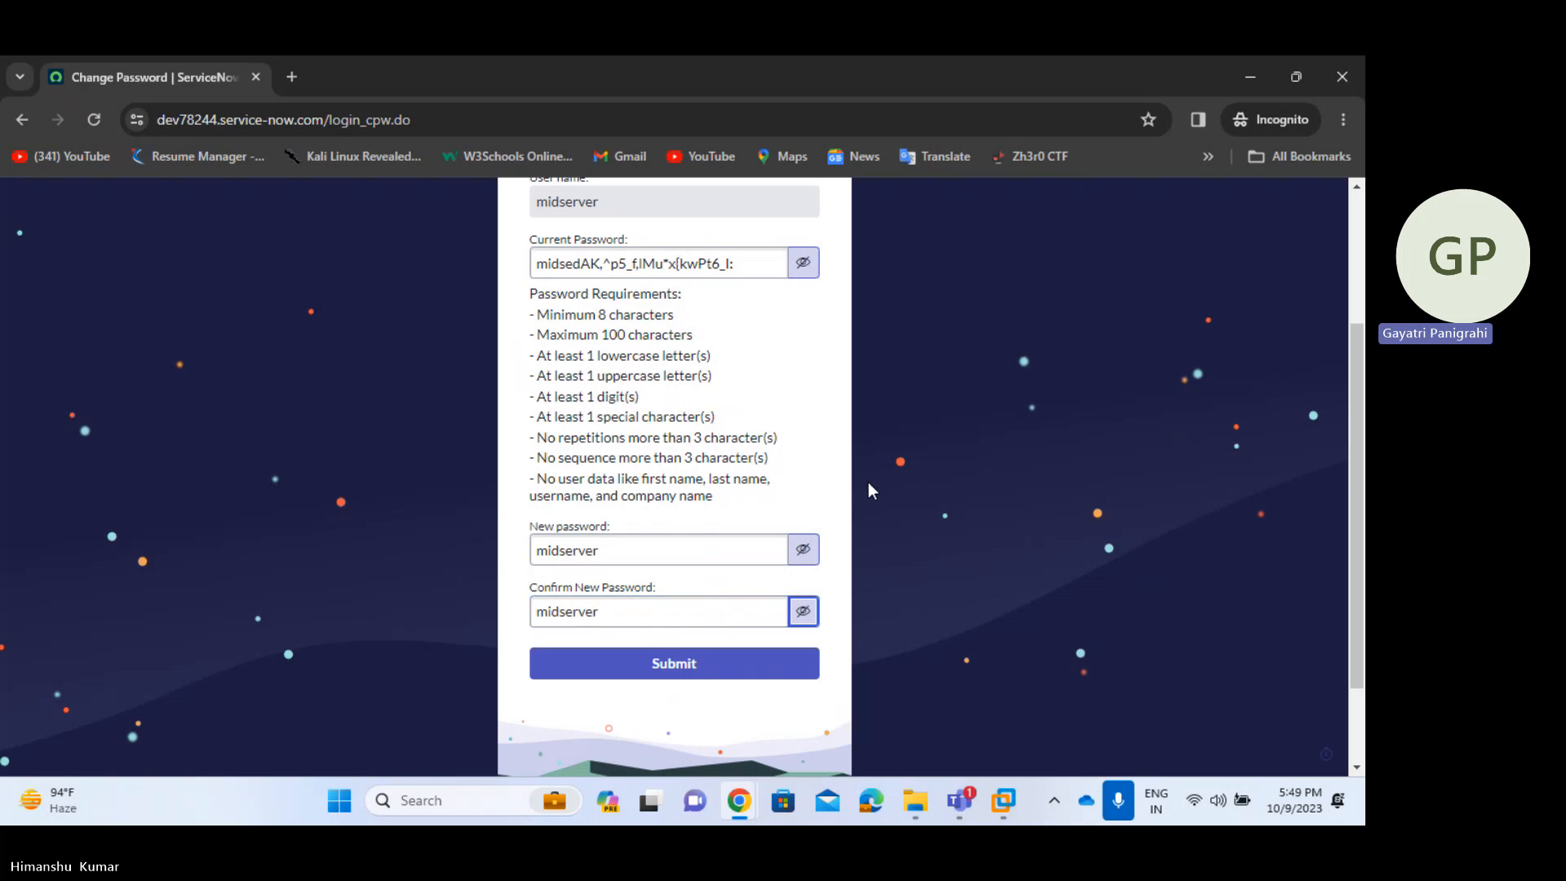
- Remove stray characters from Current Password and submit the password change
scroll(837, 444, up, 1)
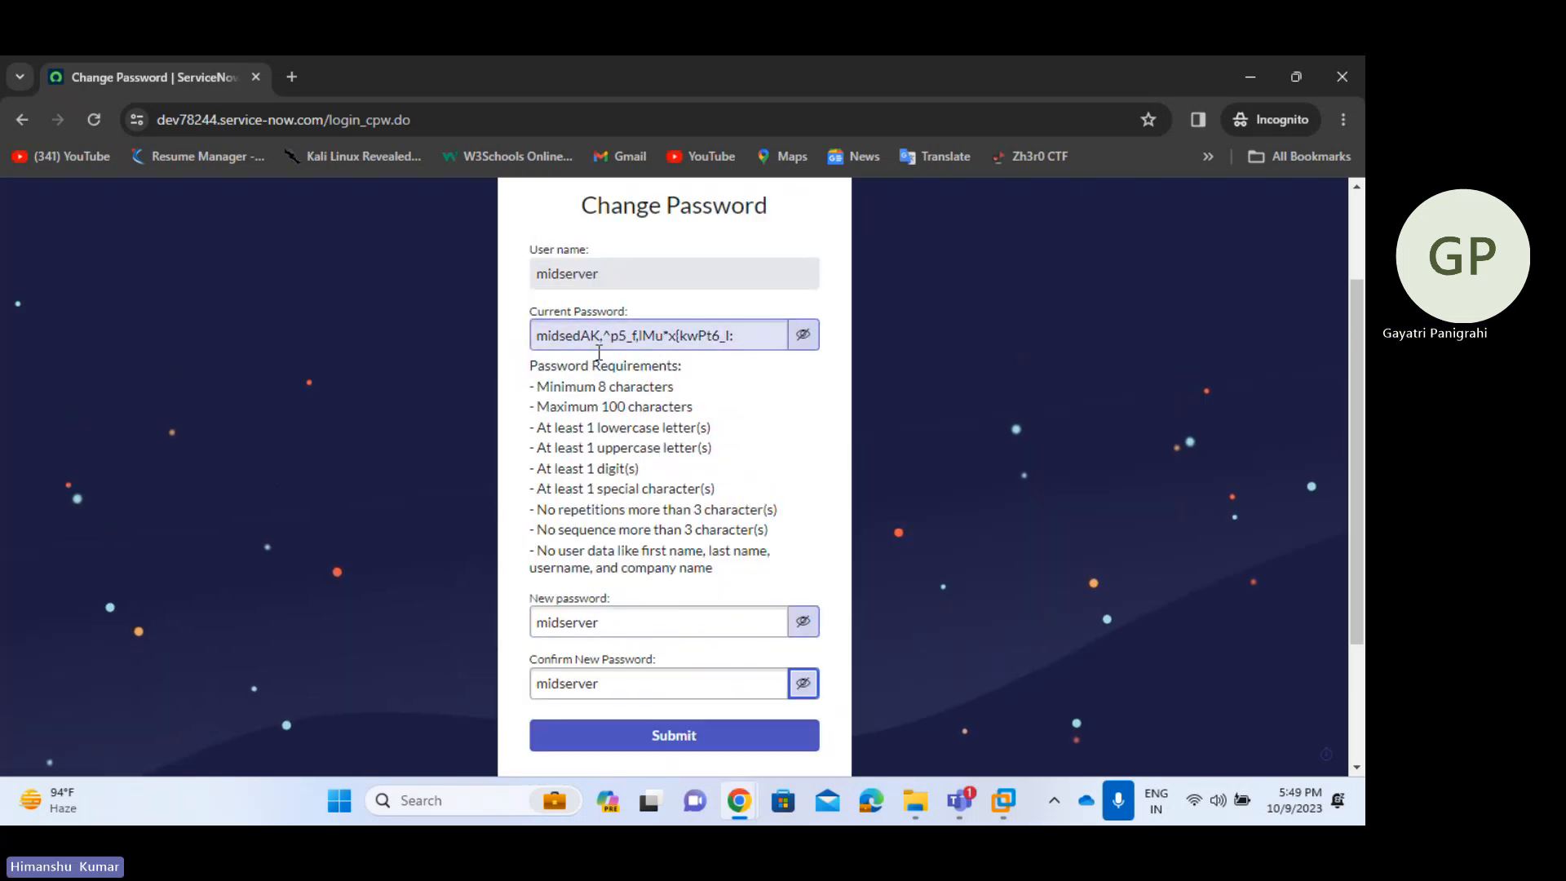
key(alt+Tab)
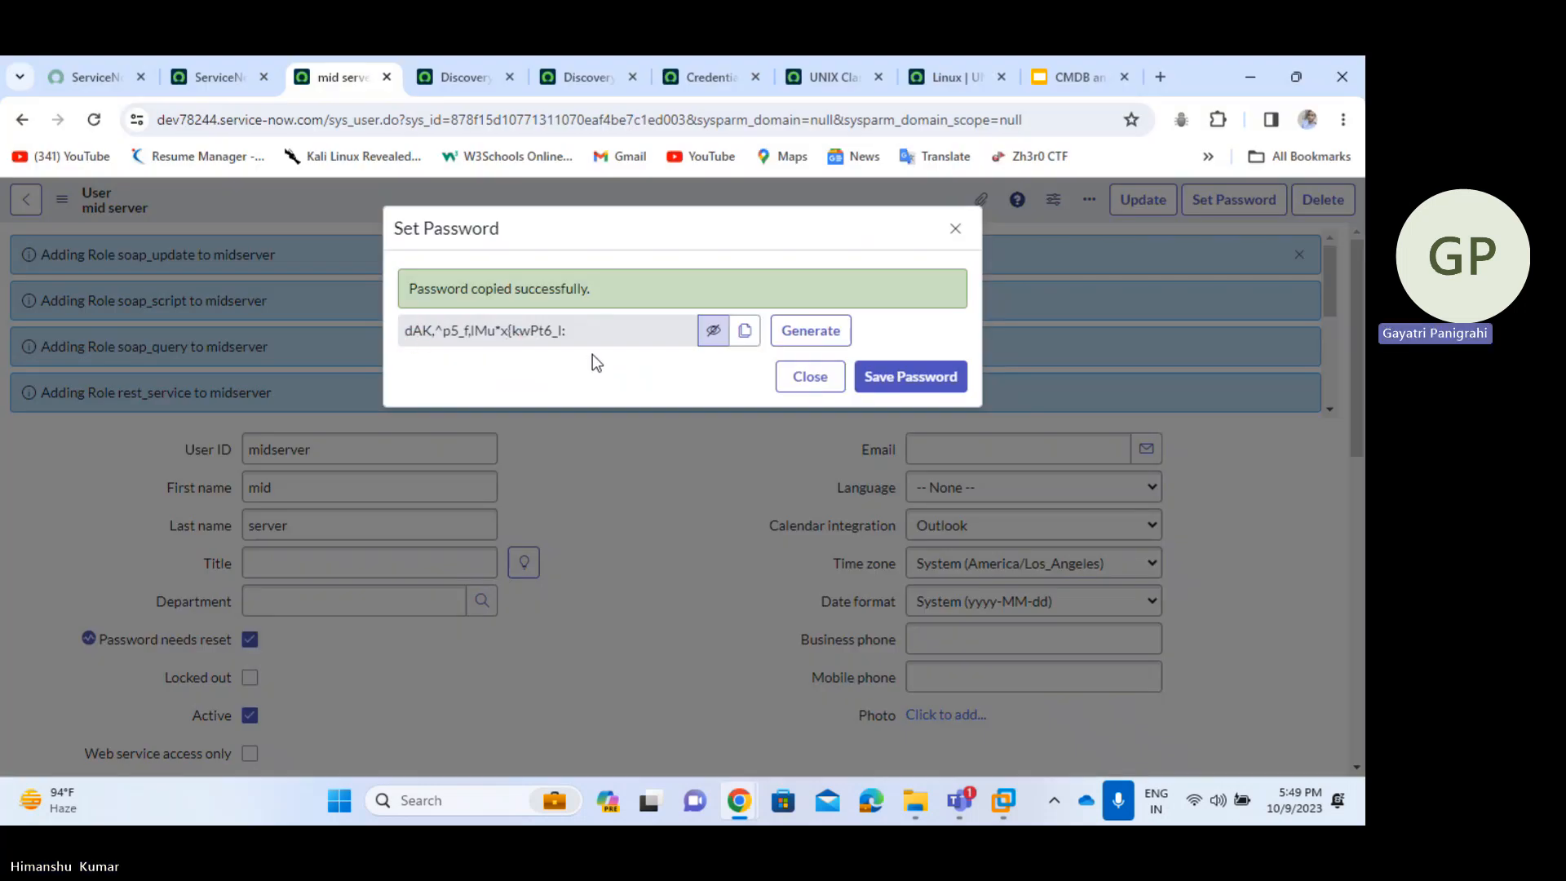
key(alt+Tab)
click(577, 336)
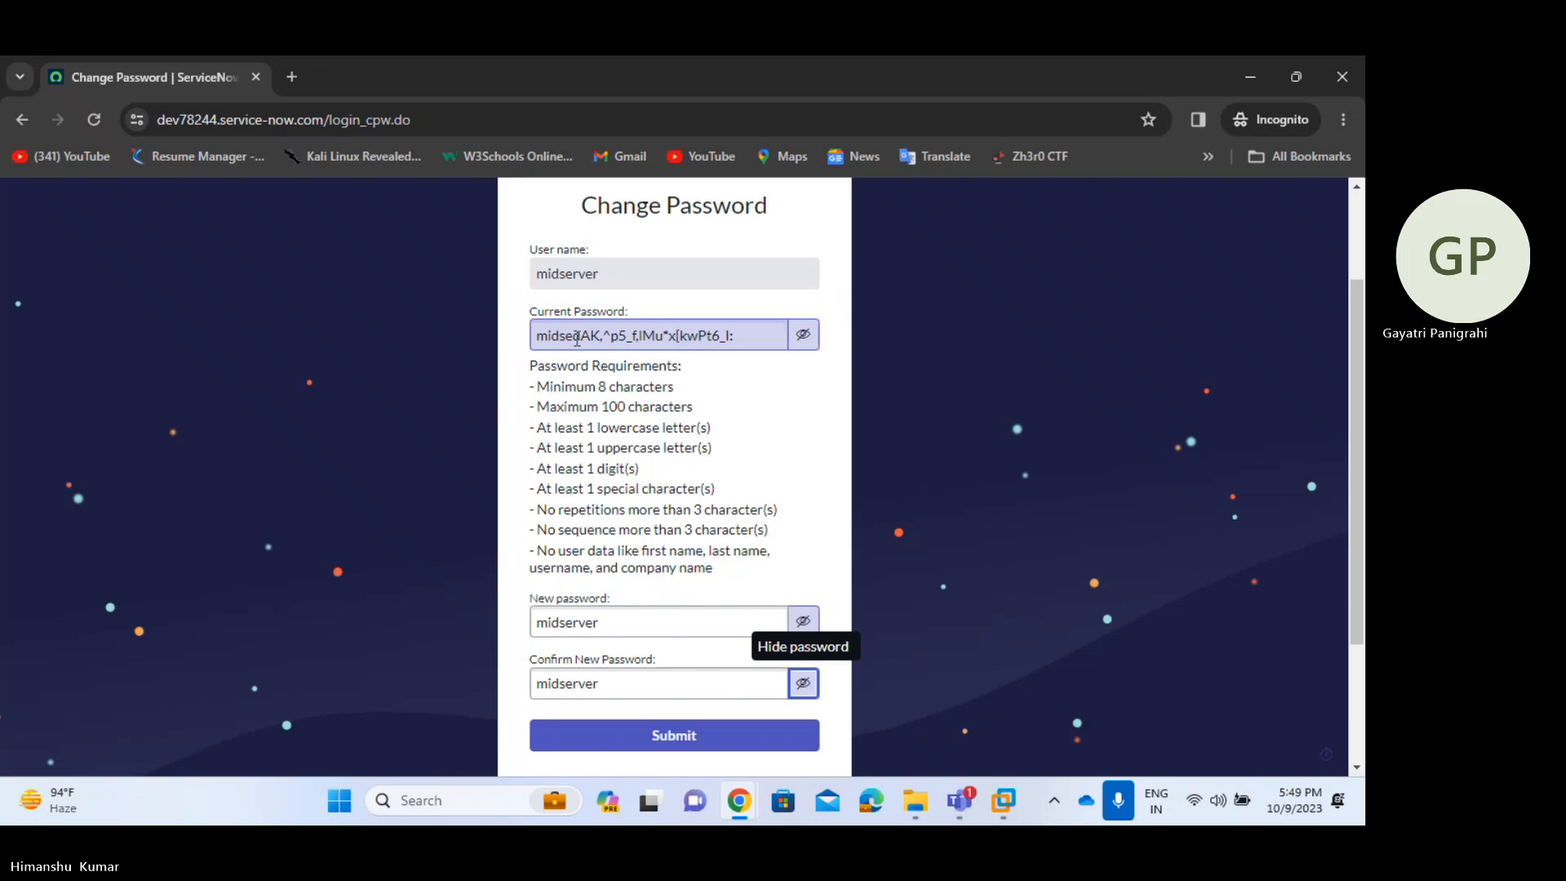
key(BackSpace)
key(BackSpace)
key(BackSpace)
key(BackSpace)
key(BackSpace)
key(BackSpace)
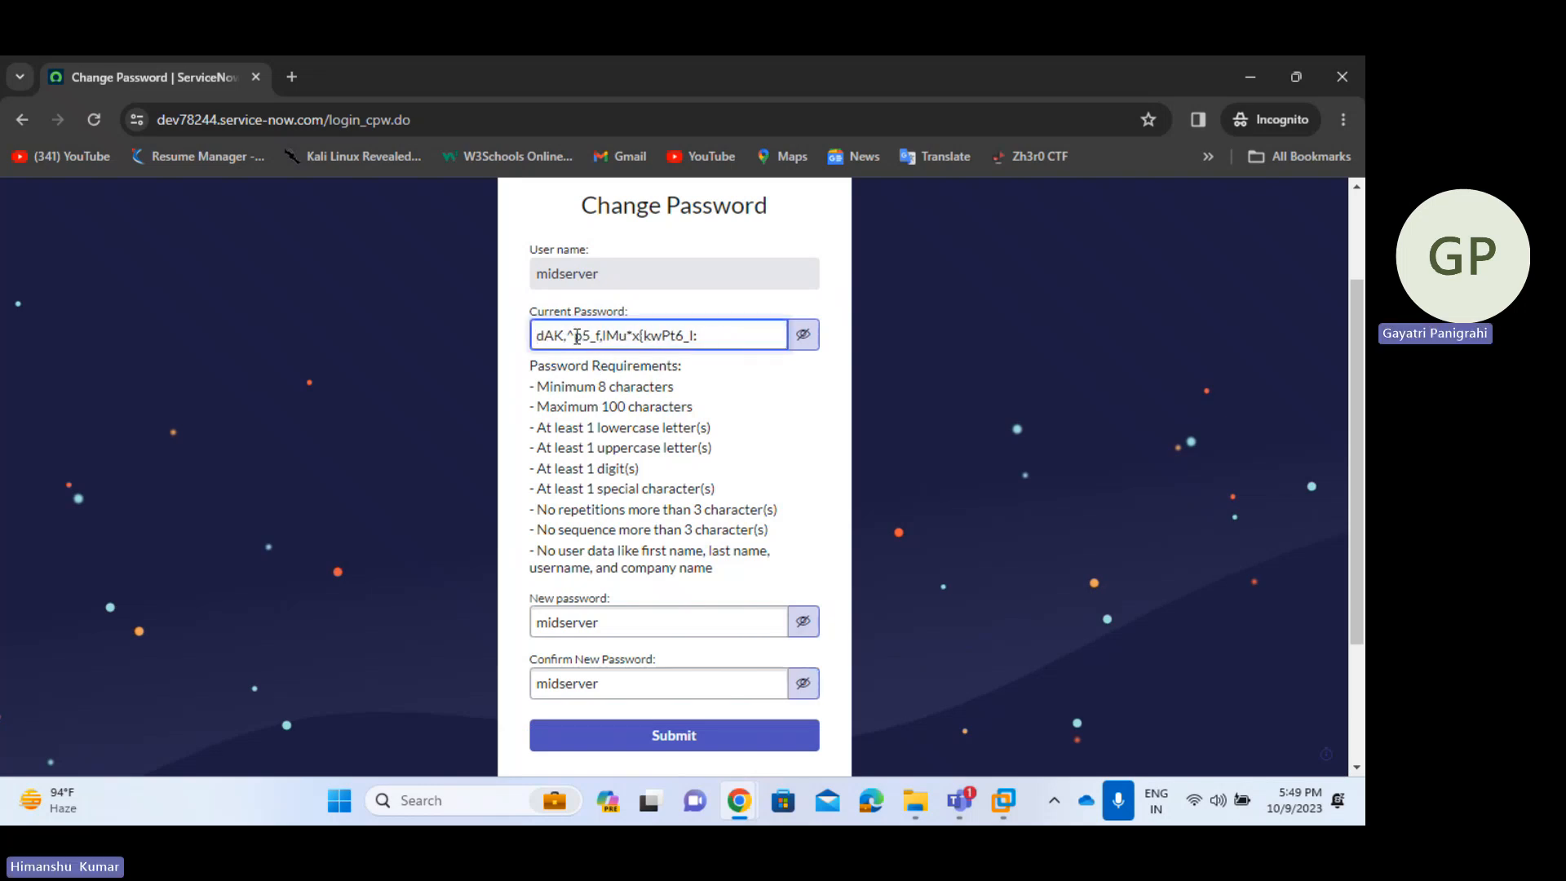
scroll(755, 436, down, 2)
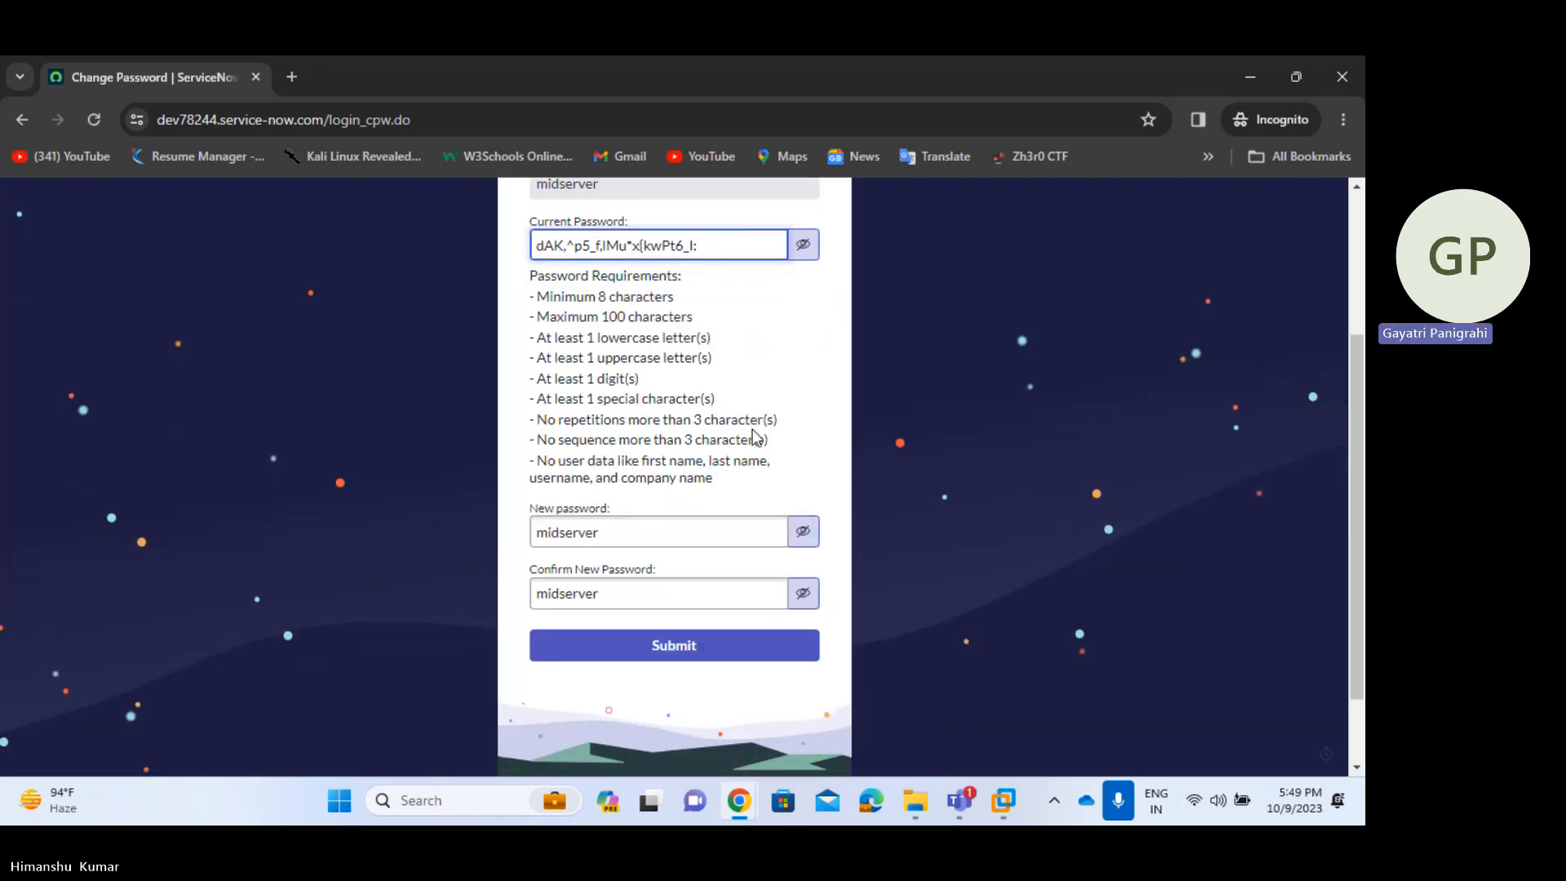
click(706, 646)
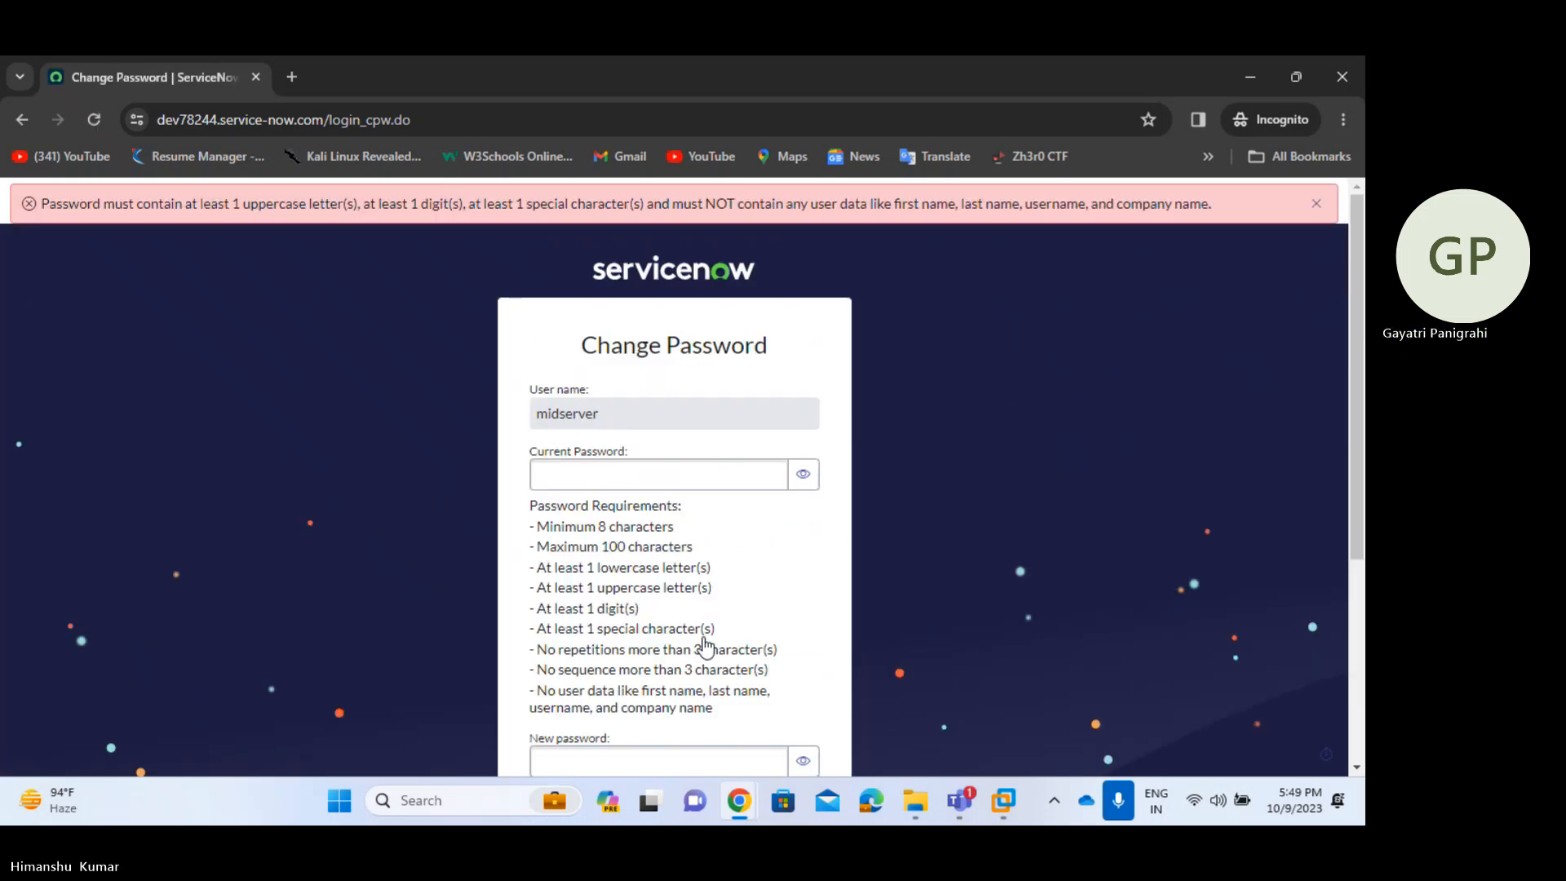
- Enter and confirm a first new password for midserver and submit it
key(alt+Tab)
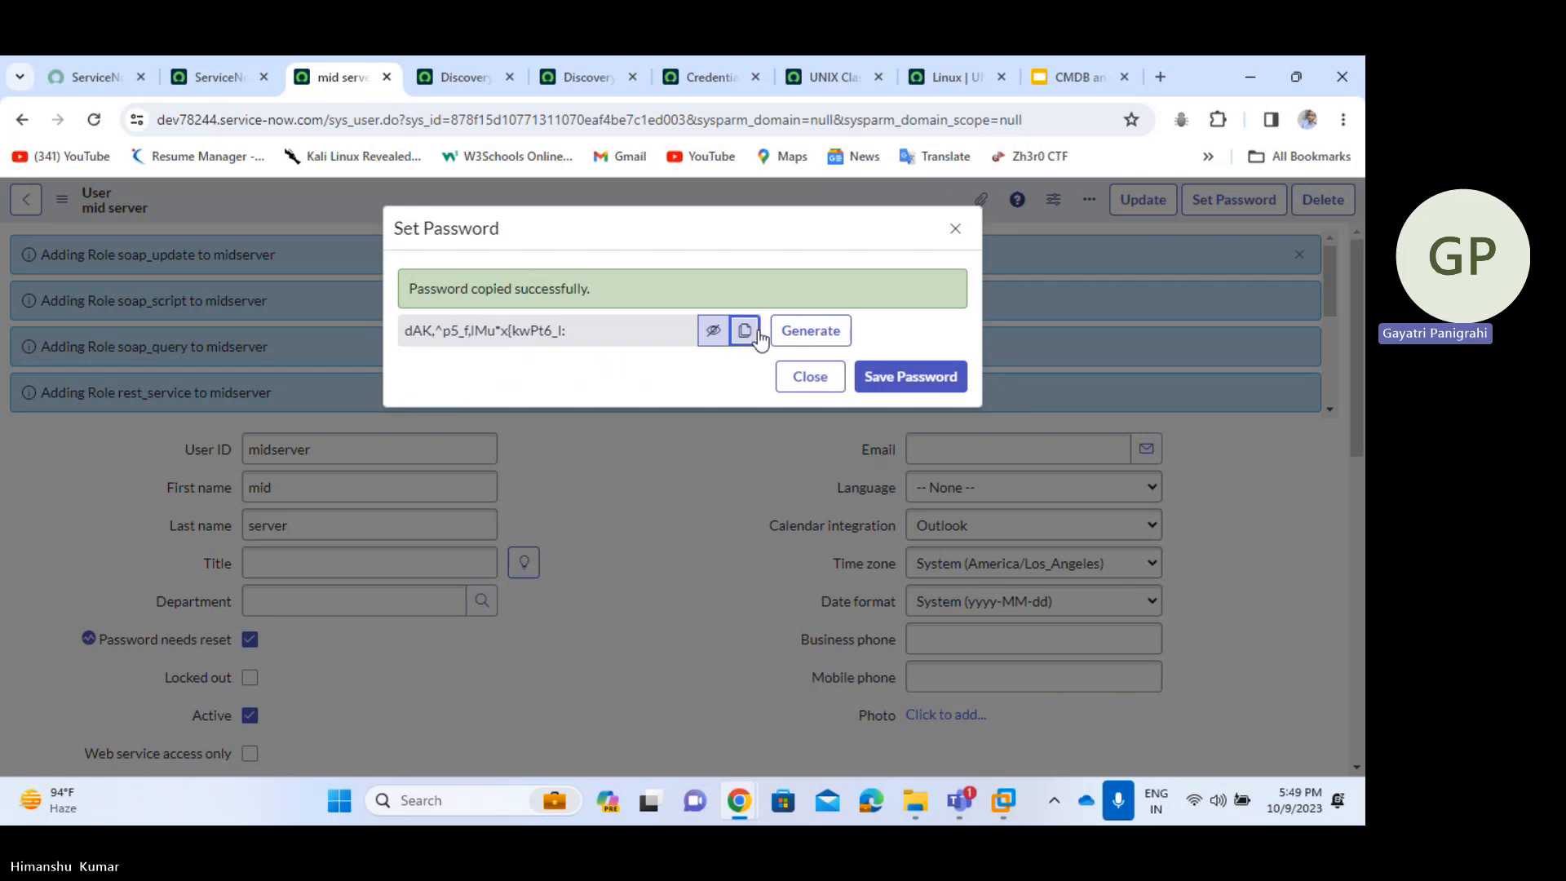
key(alt+Tab)
click(672, 473)
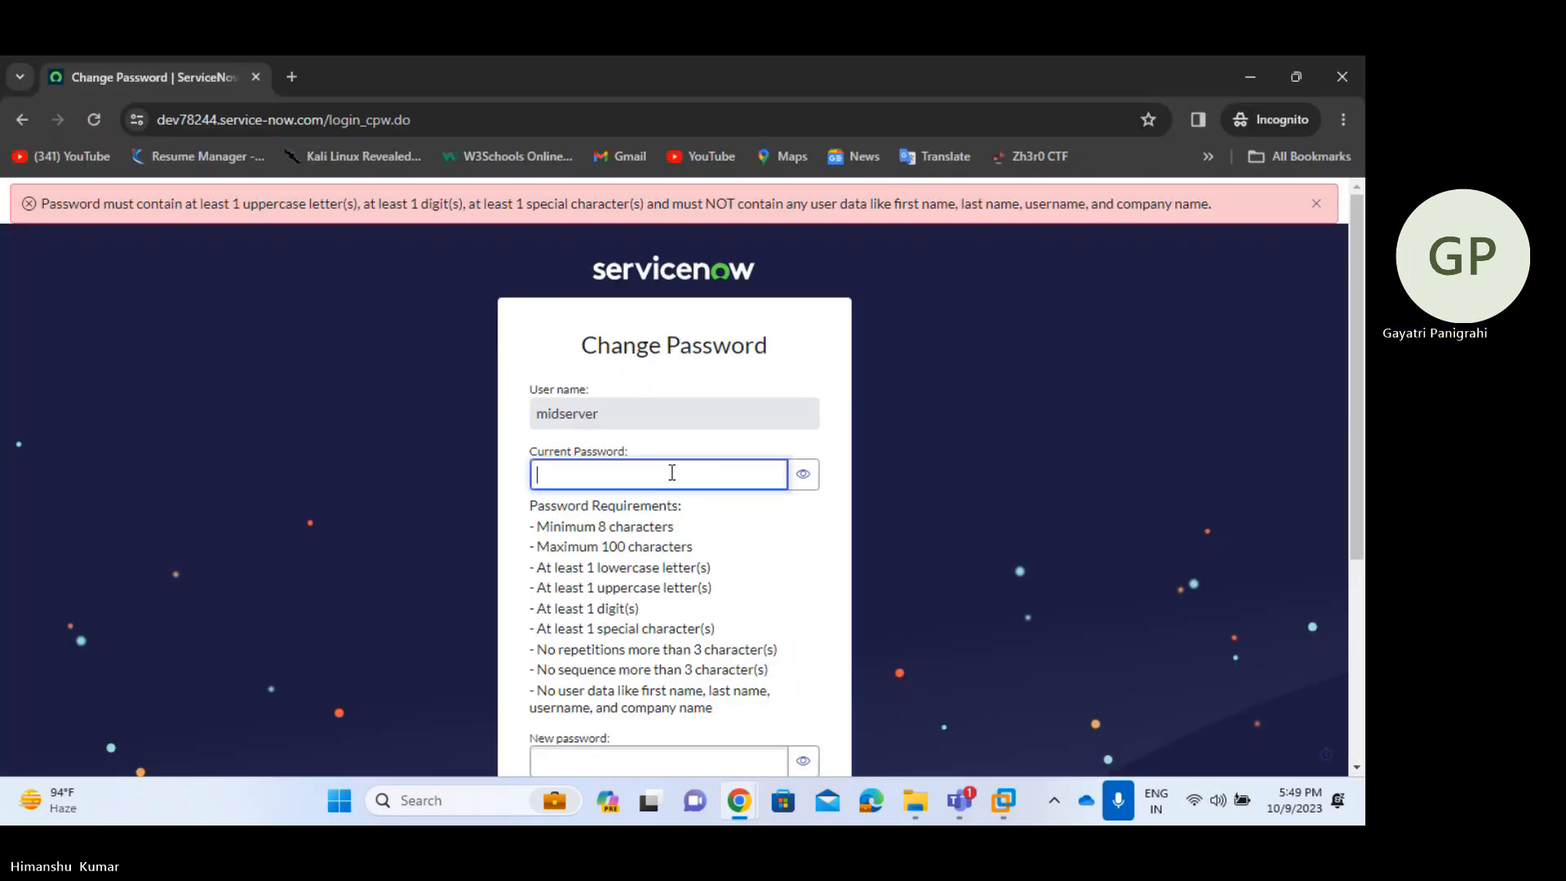
scroll(668, 467, down, 3)
click(644, 501)
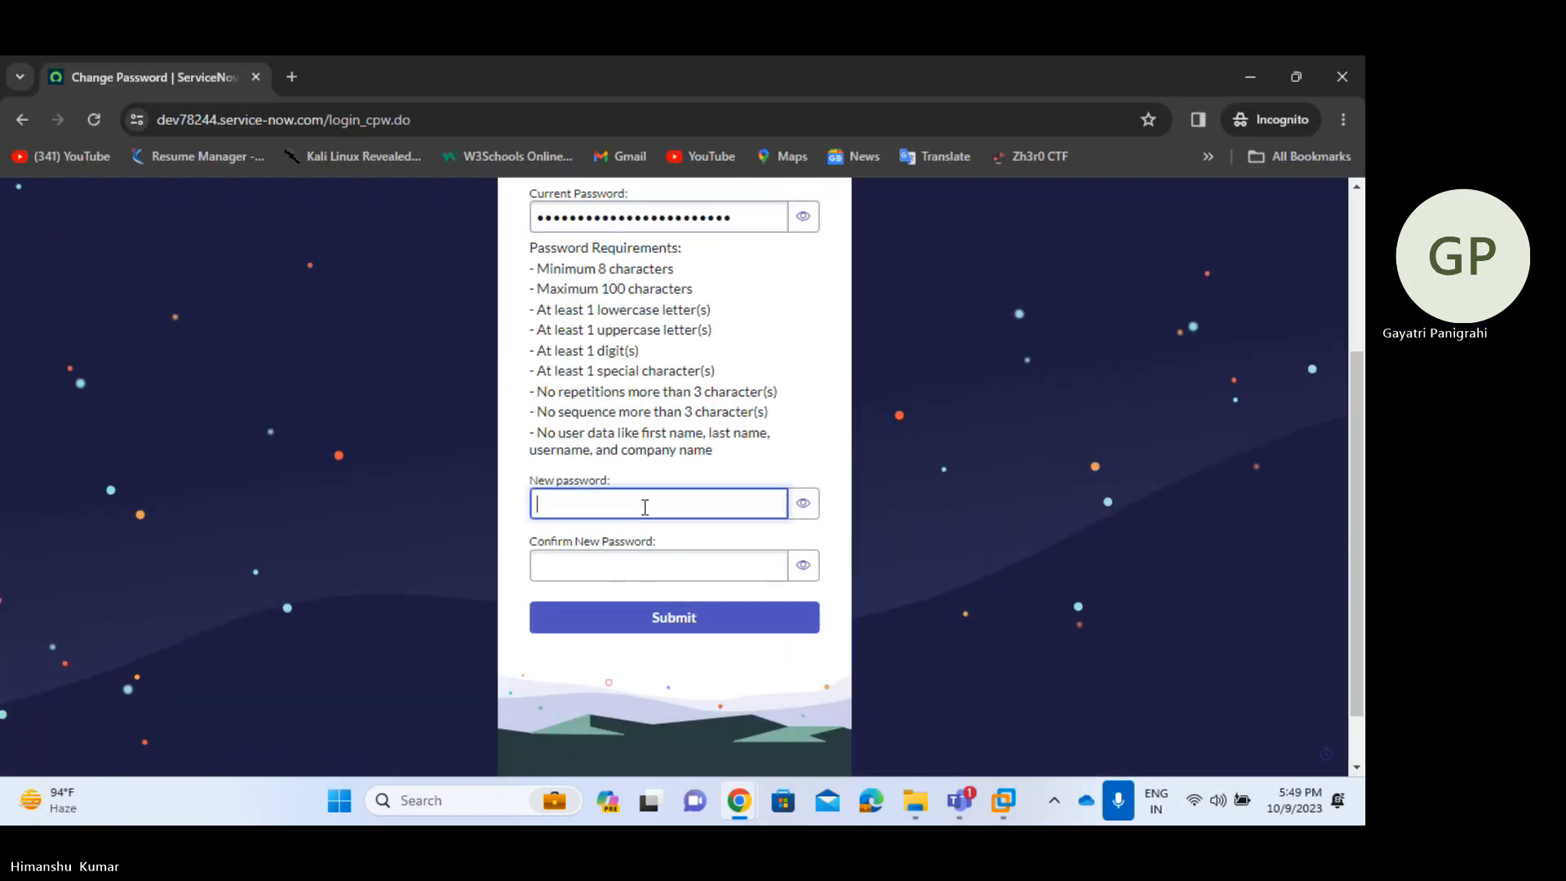
scroll(594, 390, up, 3)
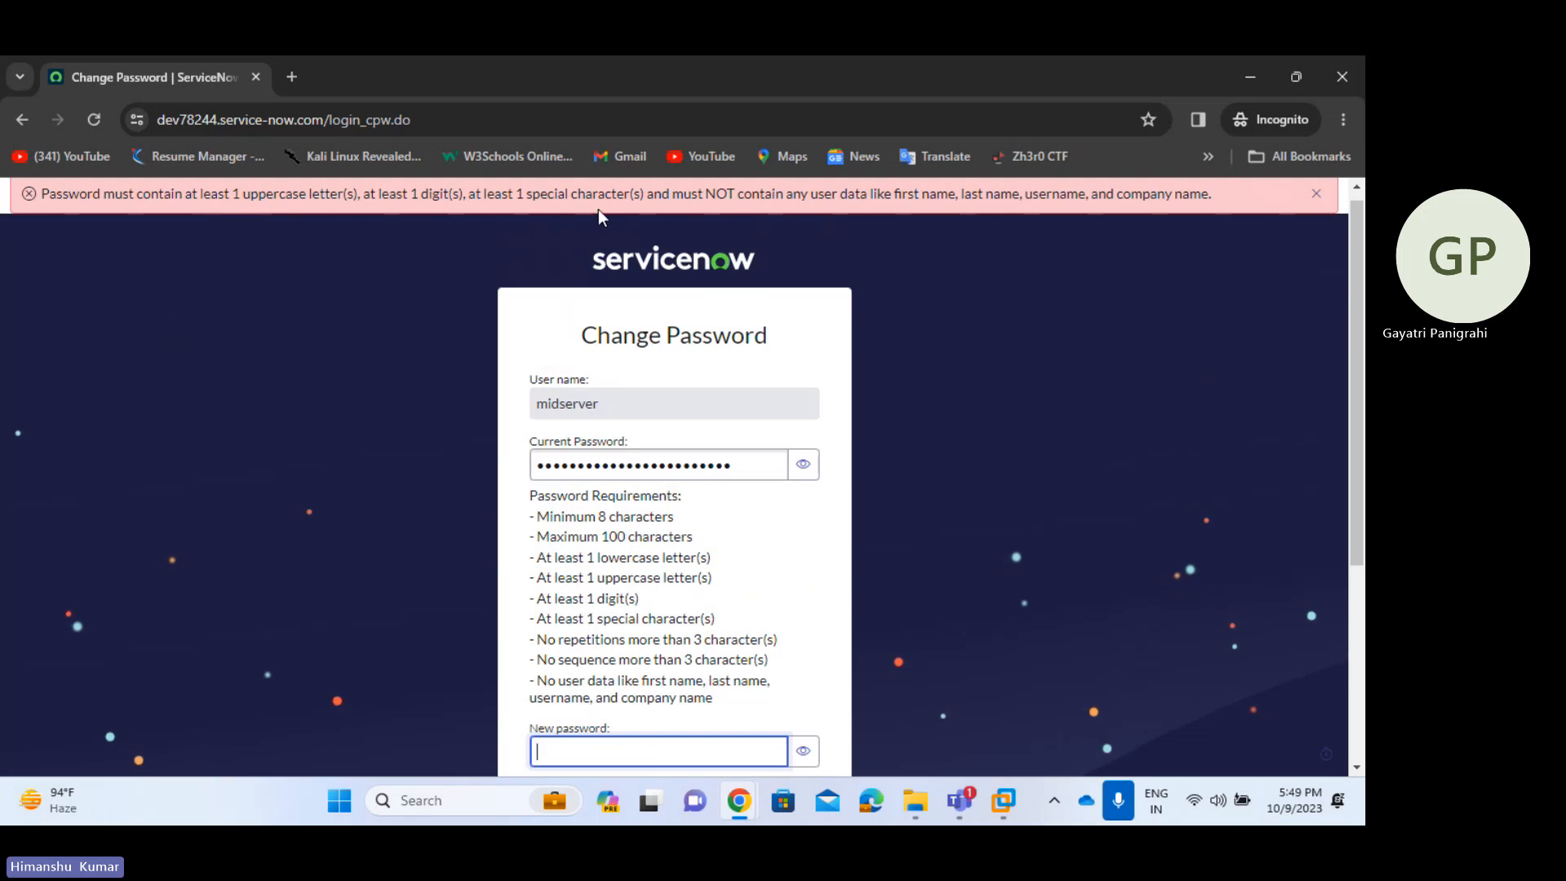
scroll(659, 363, down, 3)
click(802, 483)
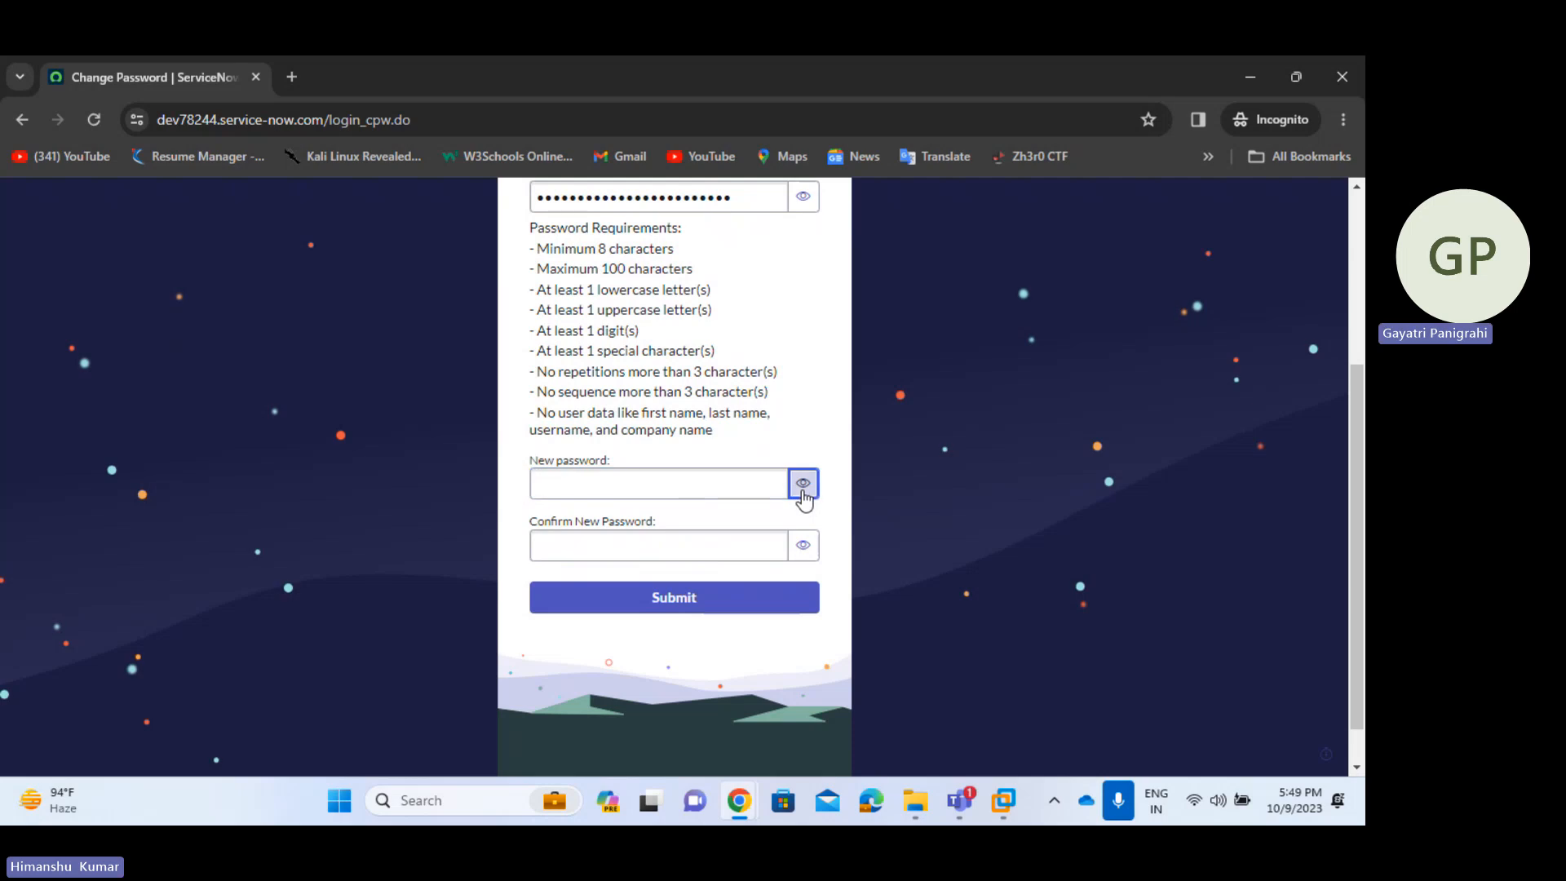
click(685, 498)
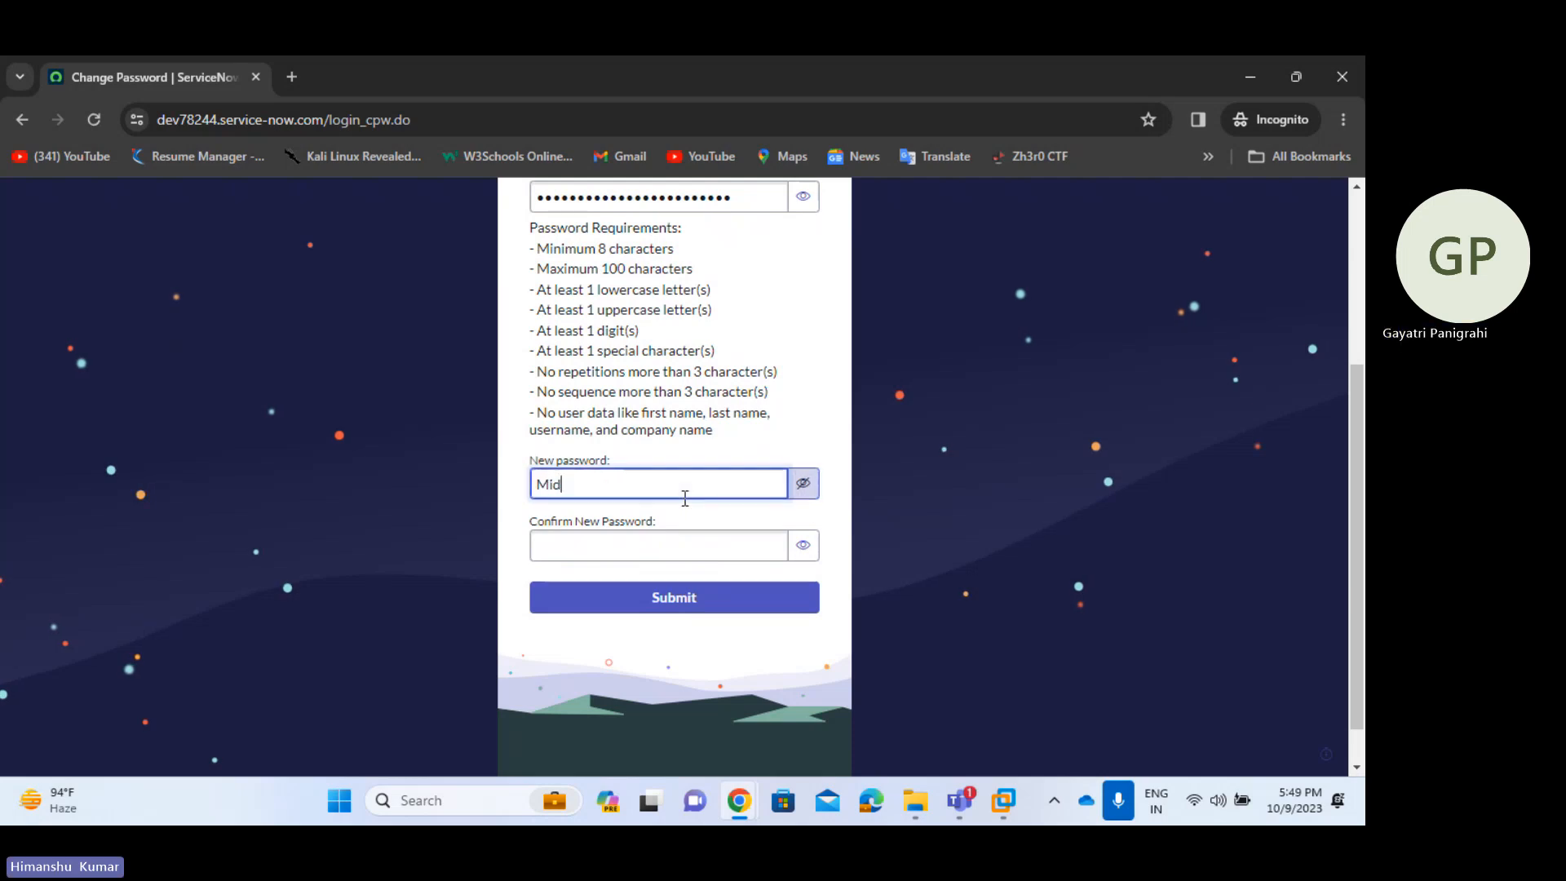
click(666, 539)
text(M)
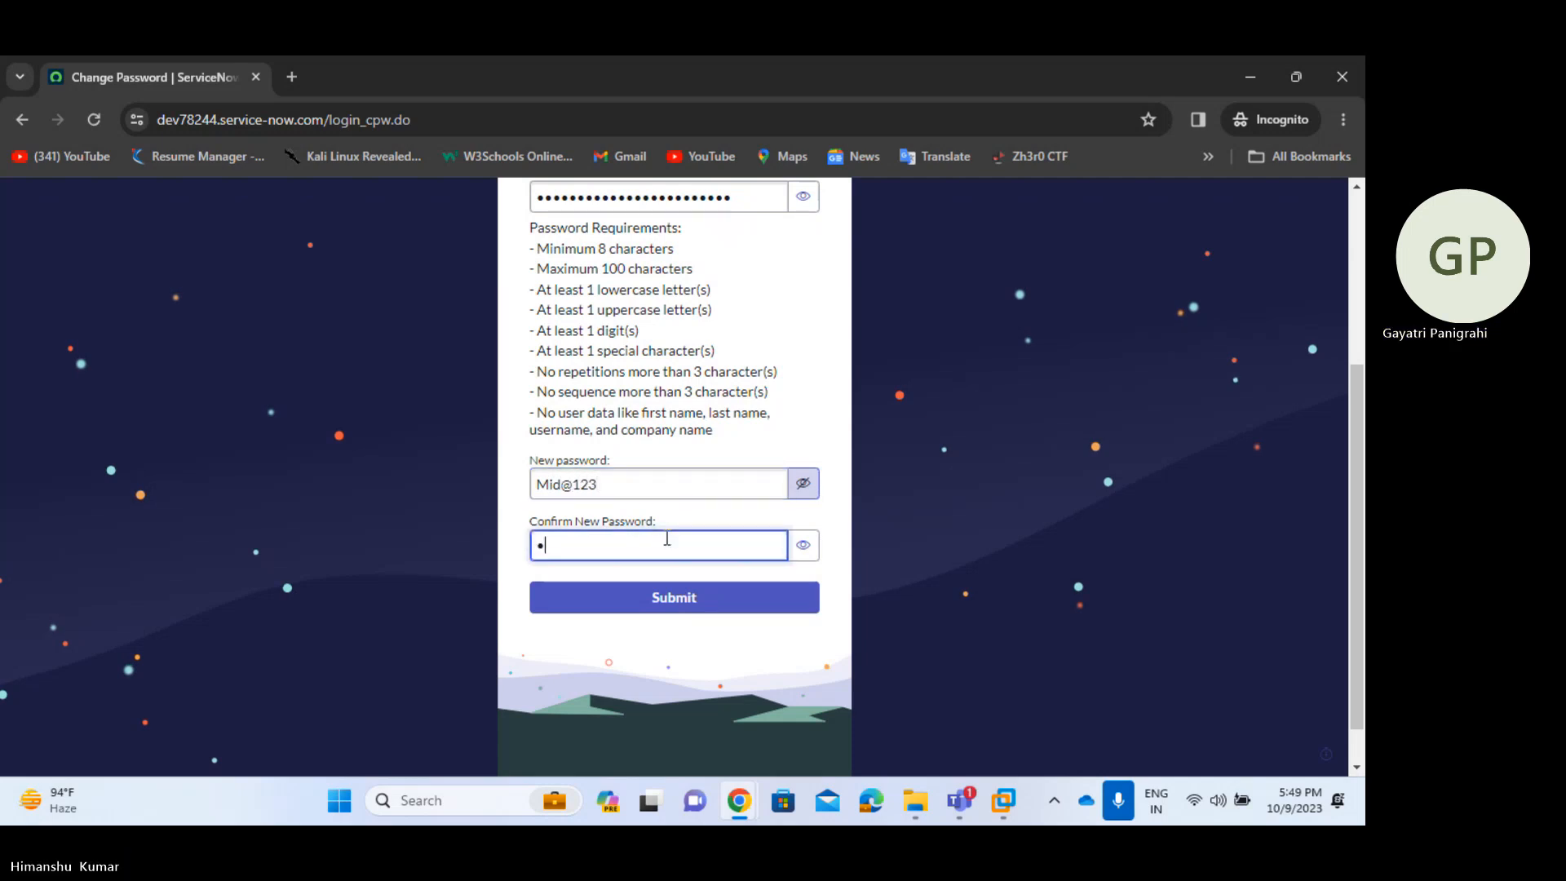
text(id)
key(BackSpace)
key(BackSpace)
key(BackSpace)
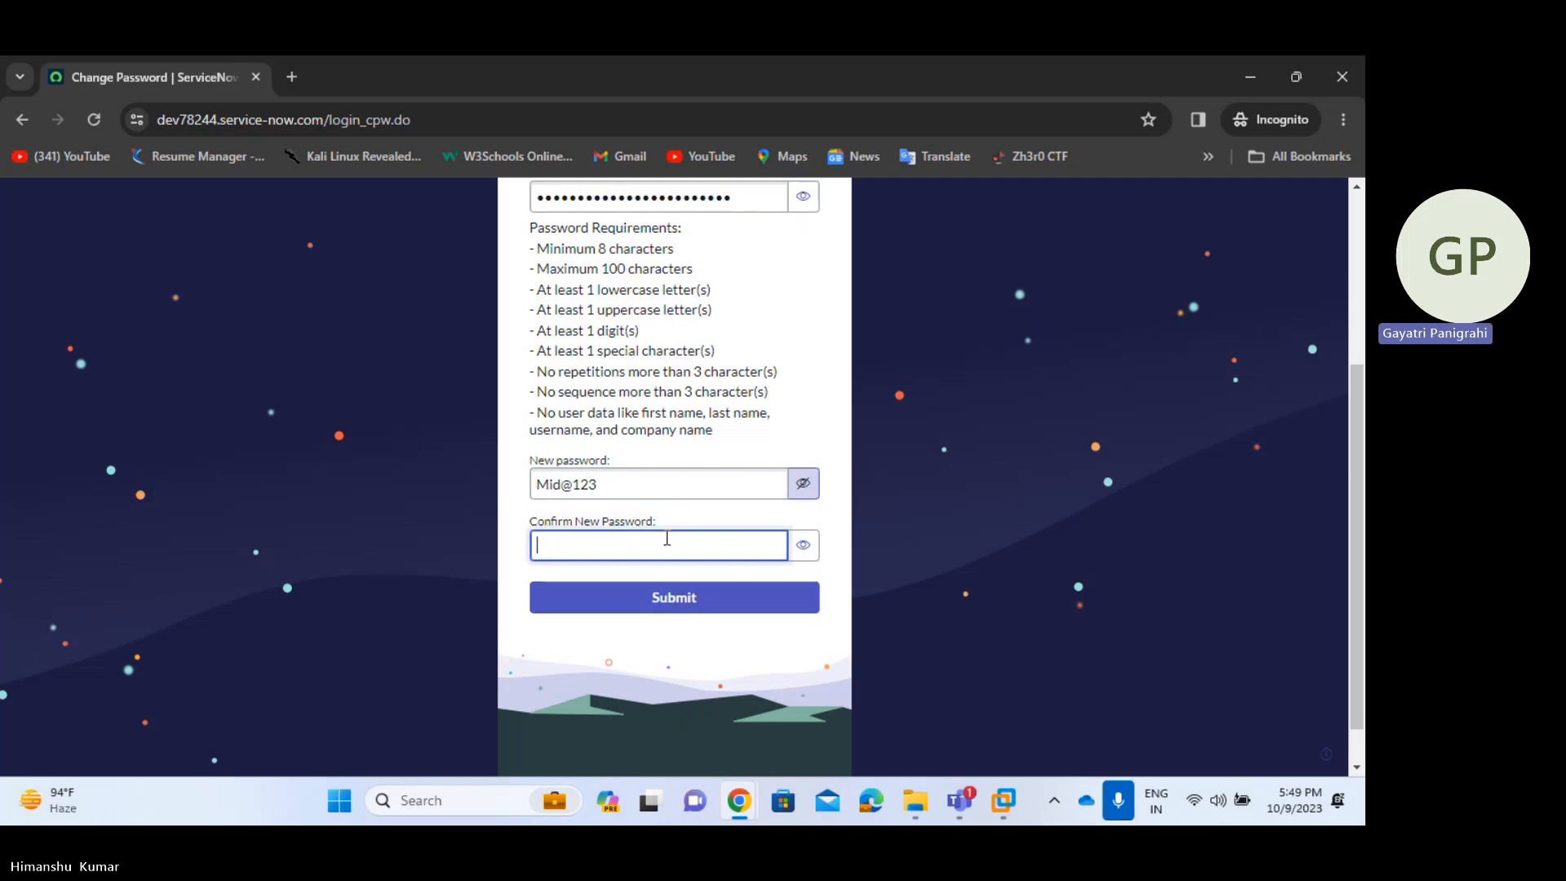
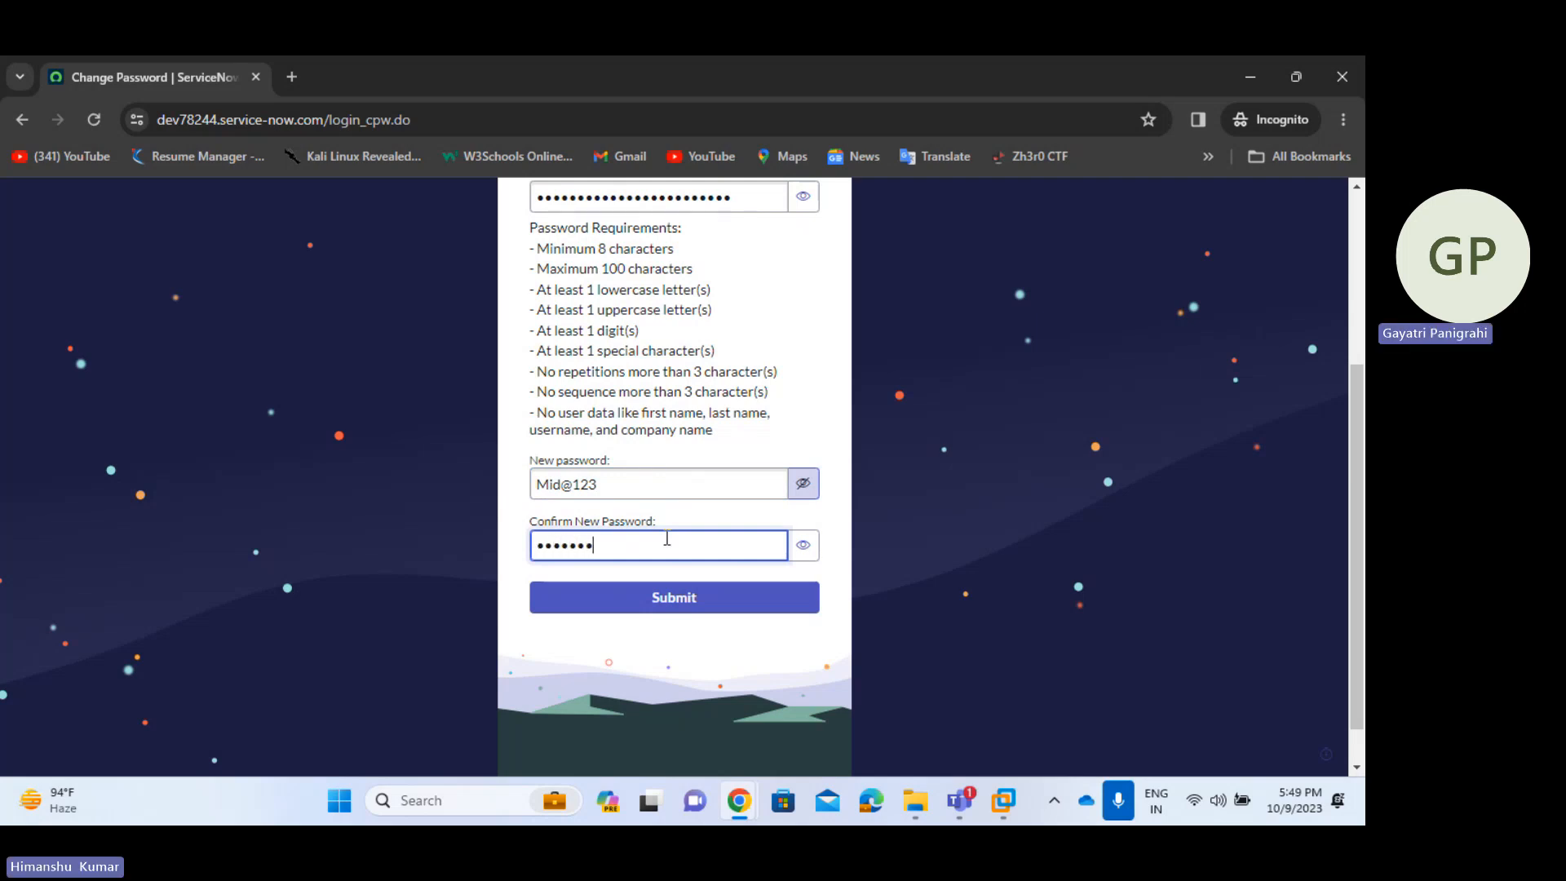
click(800, 548)
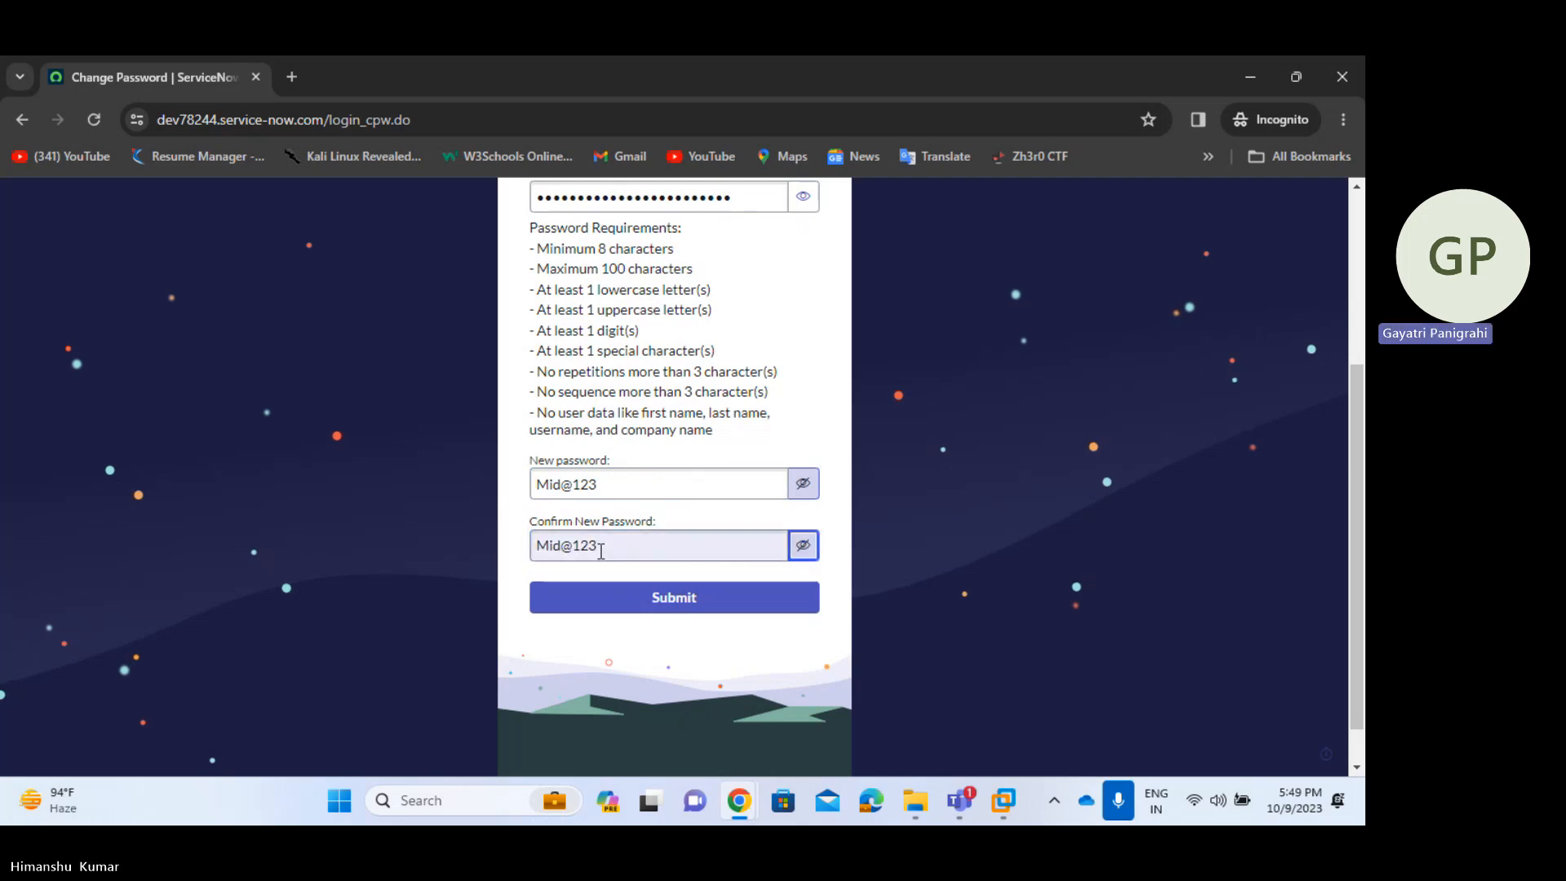
click(690, 608)
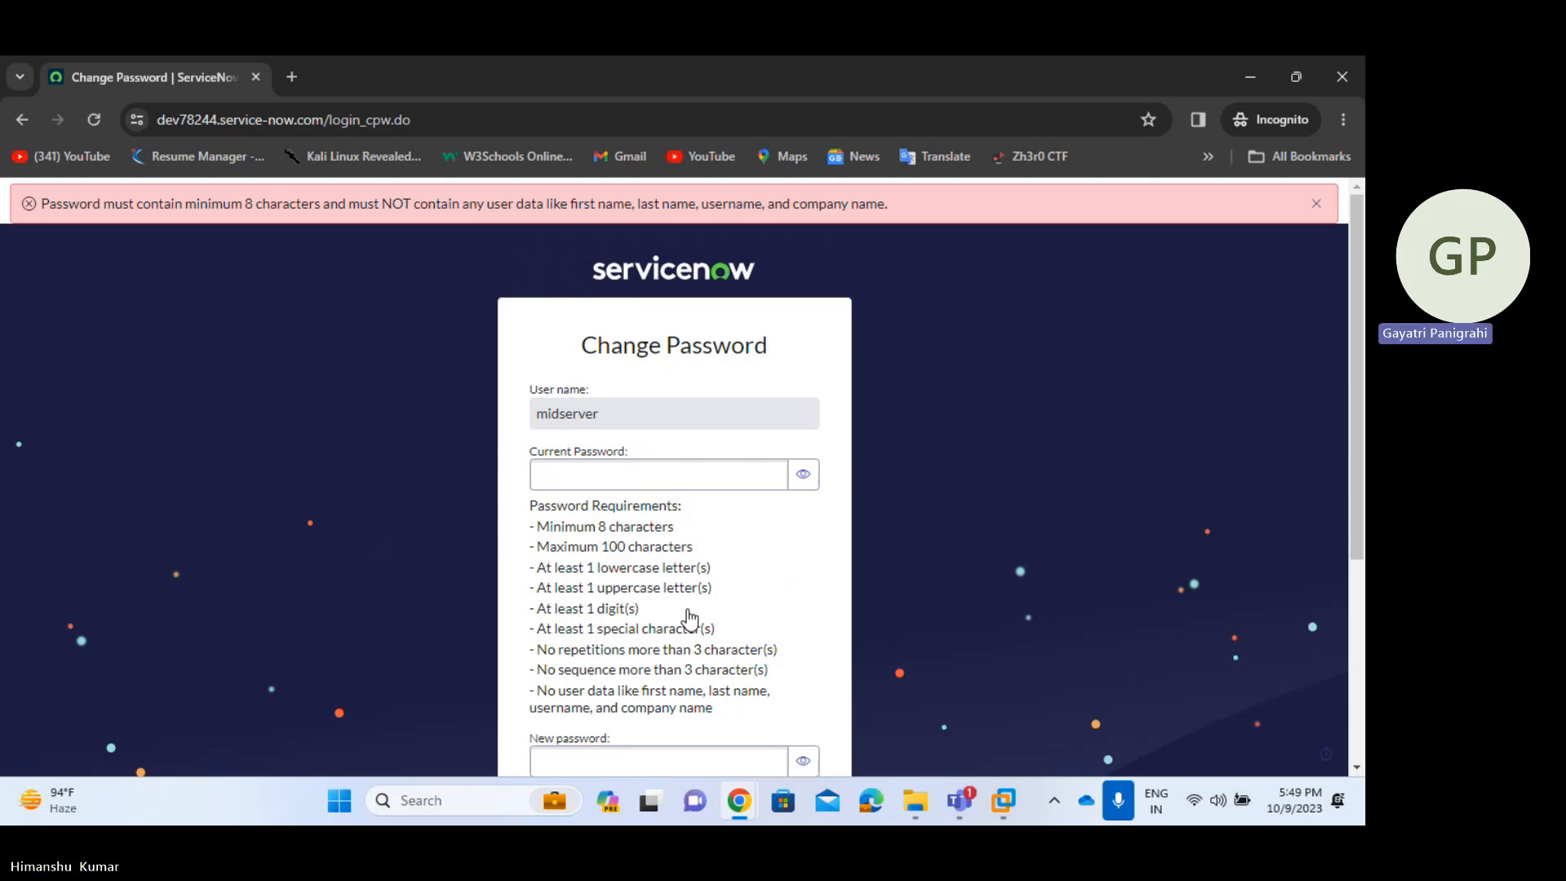
- Re-paste the current password, enter and confirm a longer new password, and submit
click(700, 466)
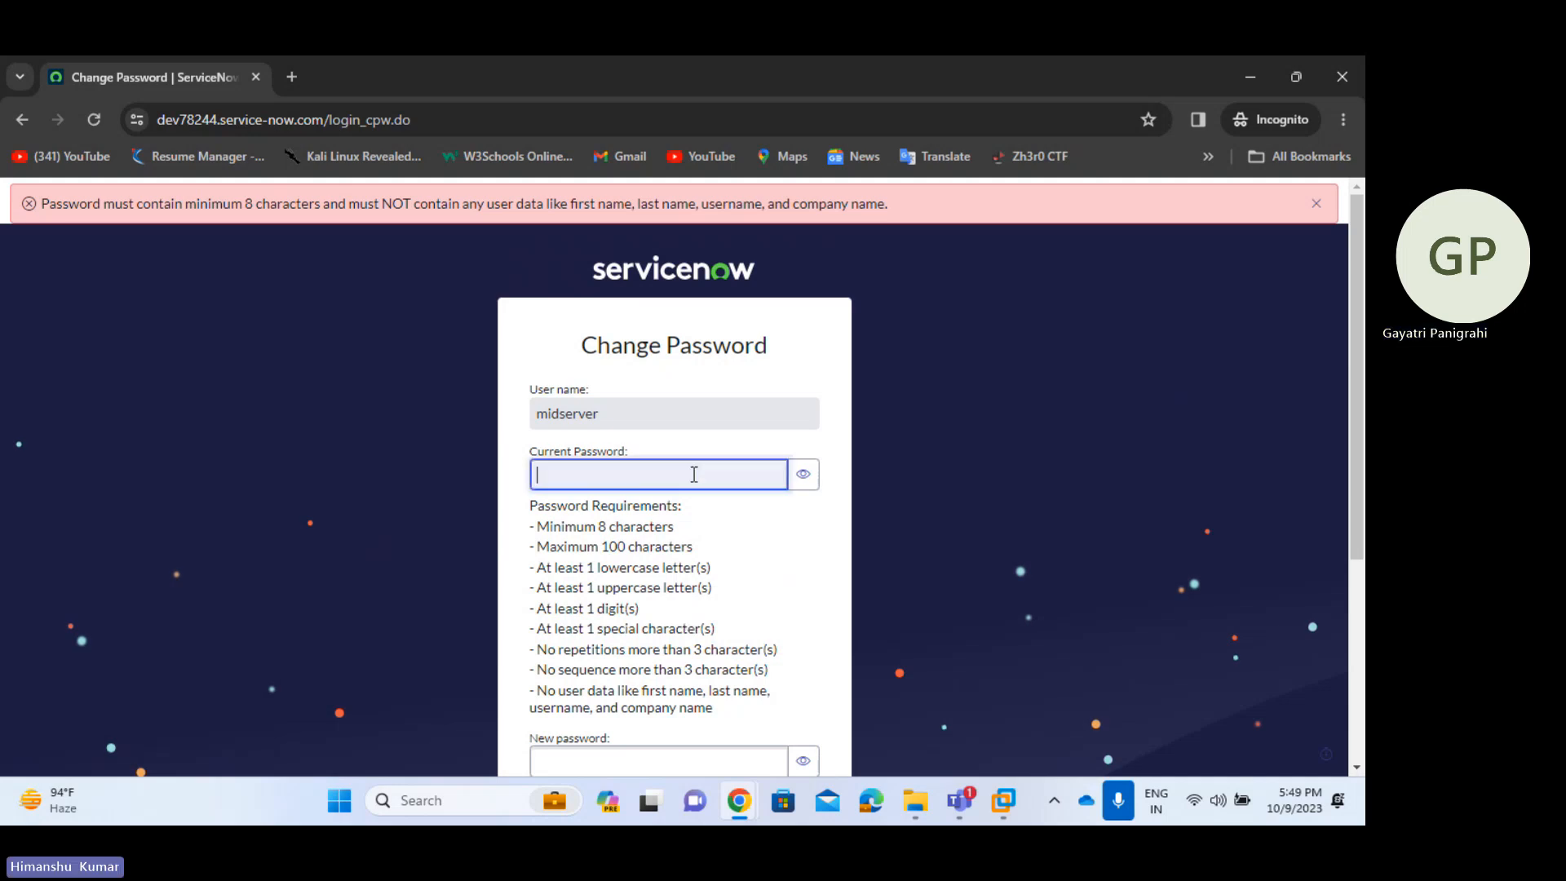
key(ctrl+v)
scroll(789, 582, down, 3)
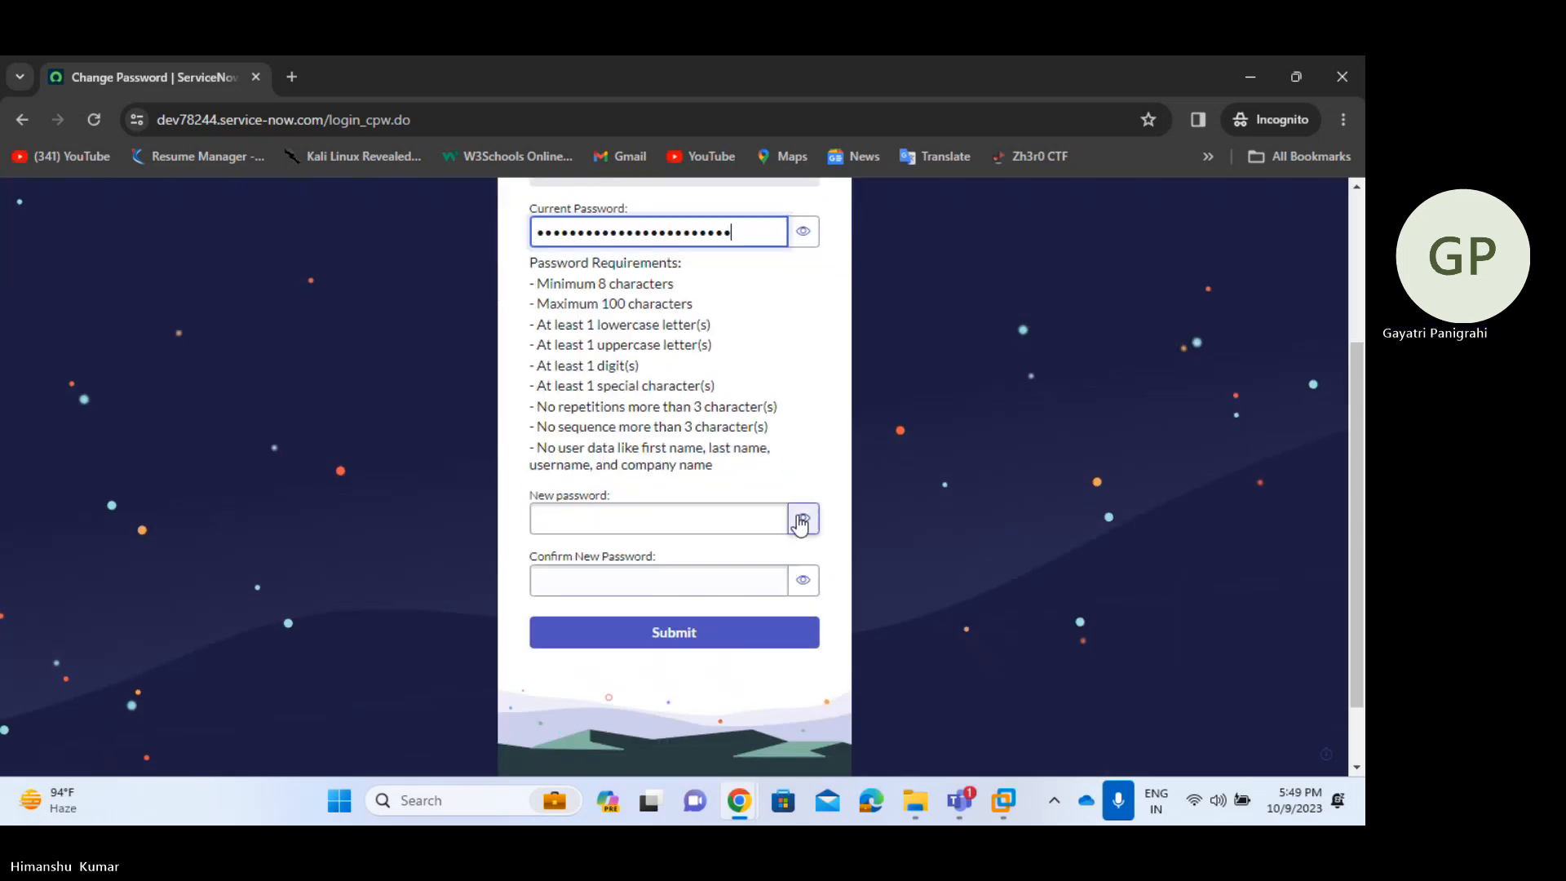
click(803, 518)
click(737, 519)
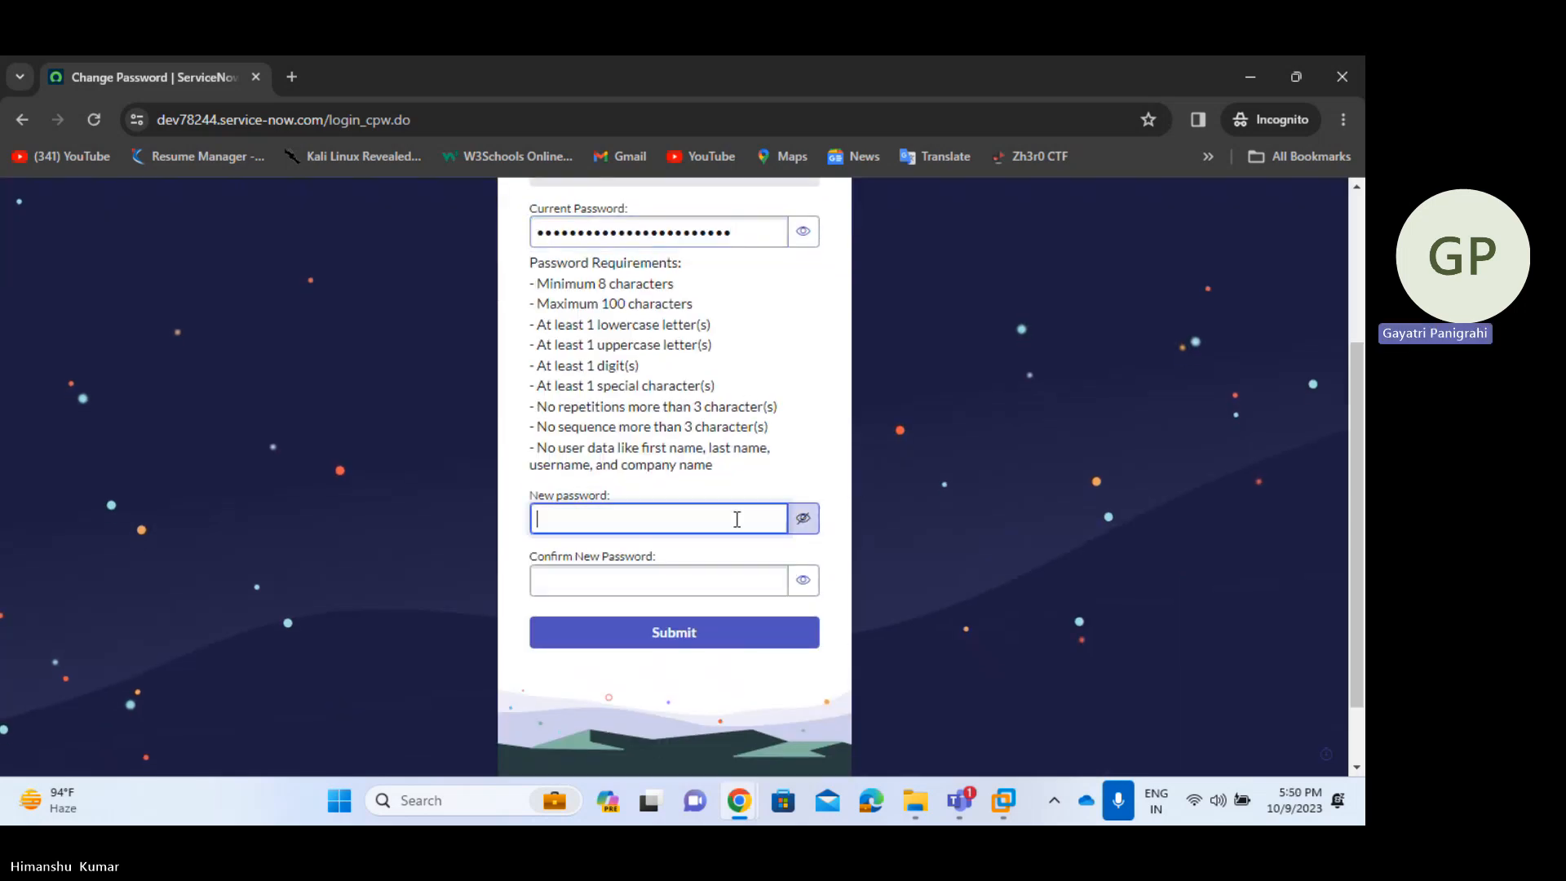
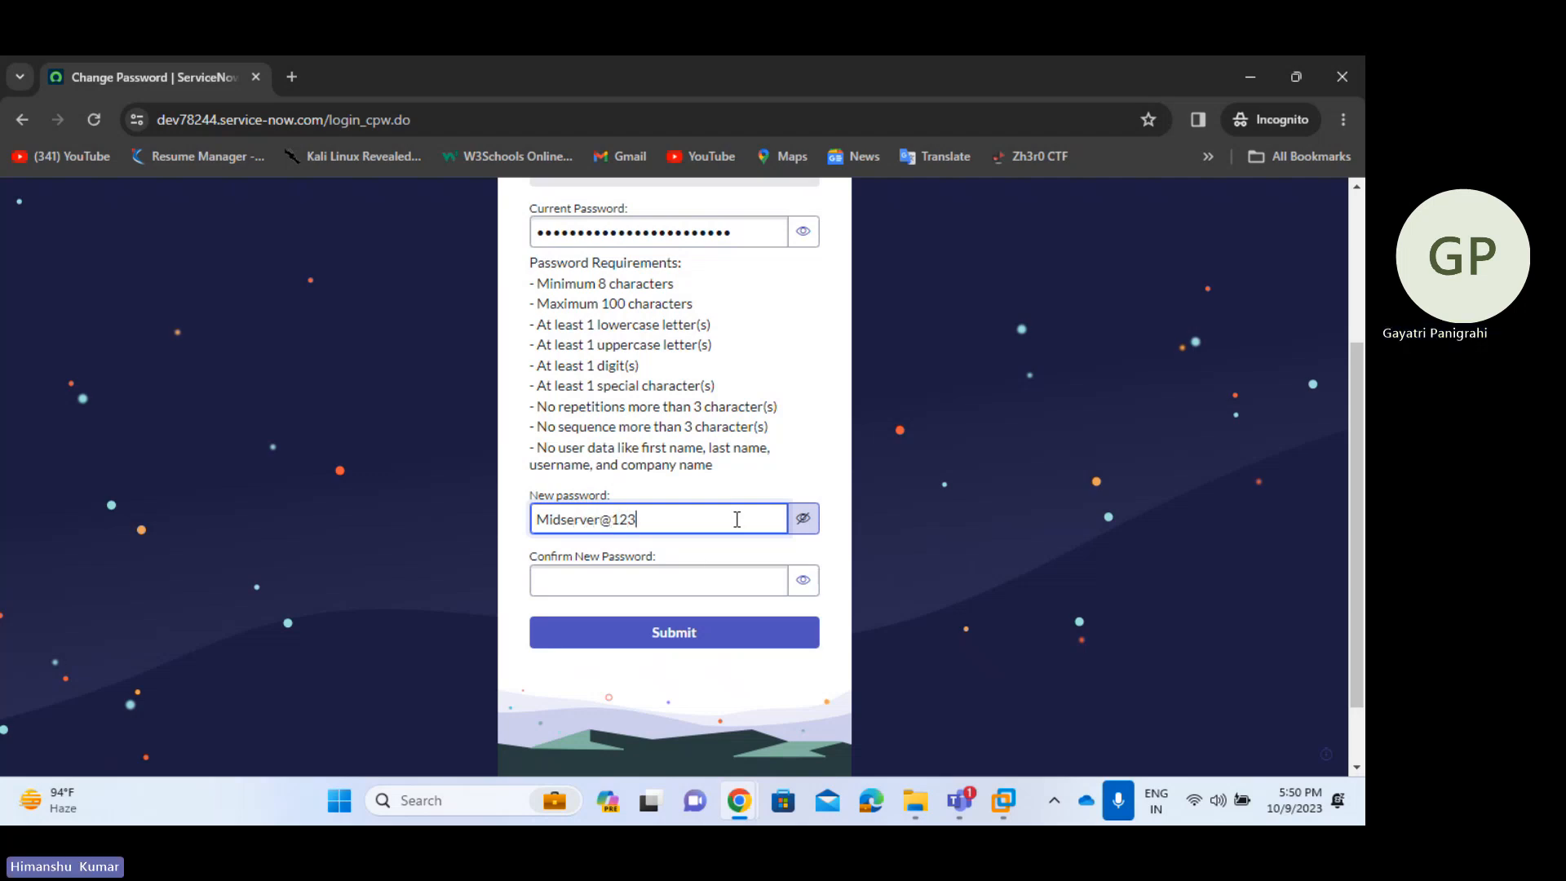
click(692, 584)
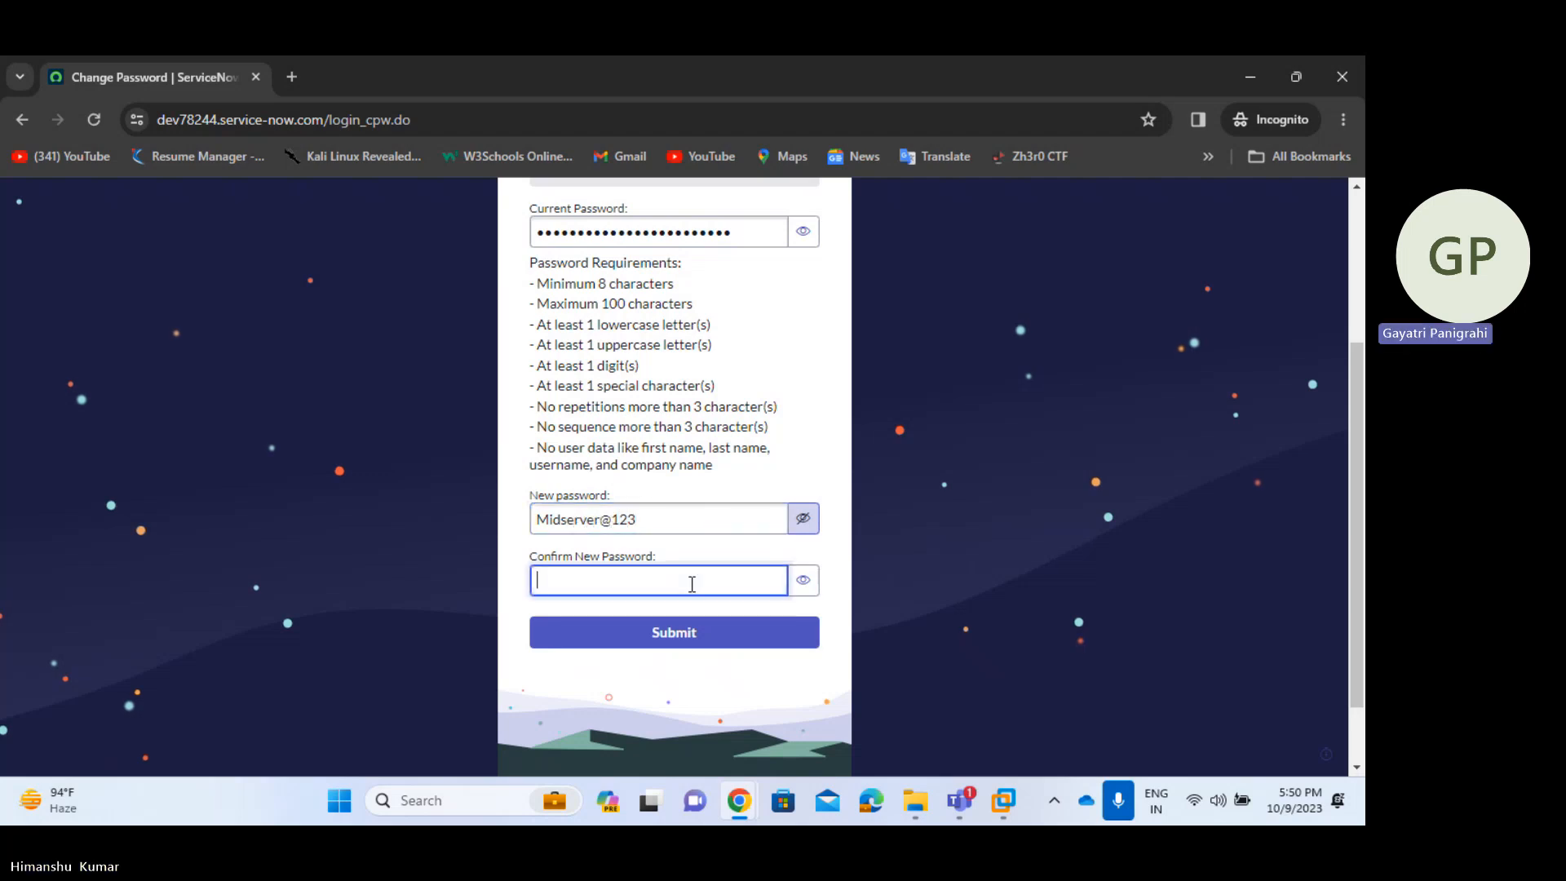
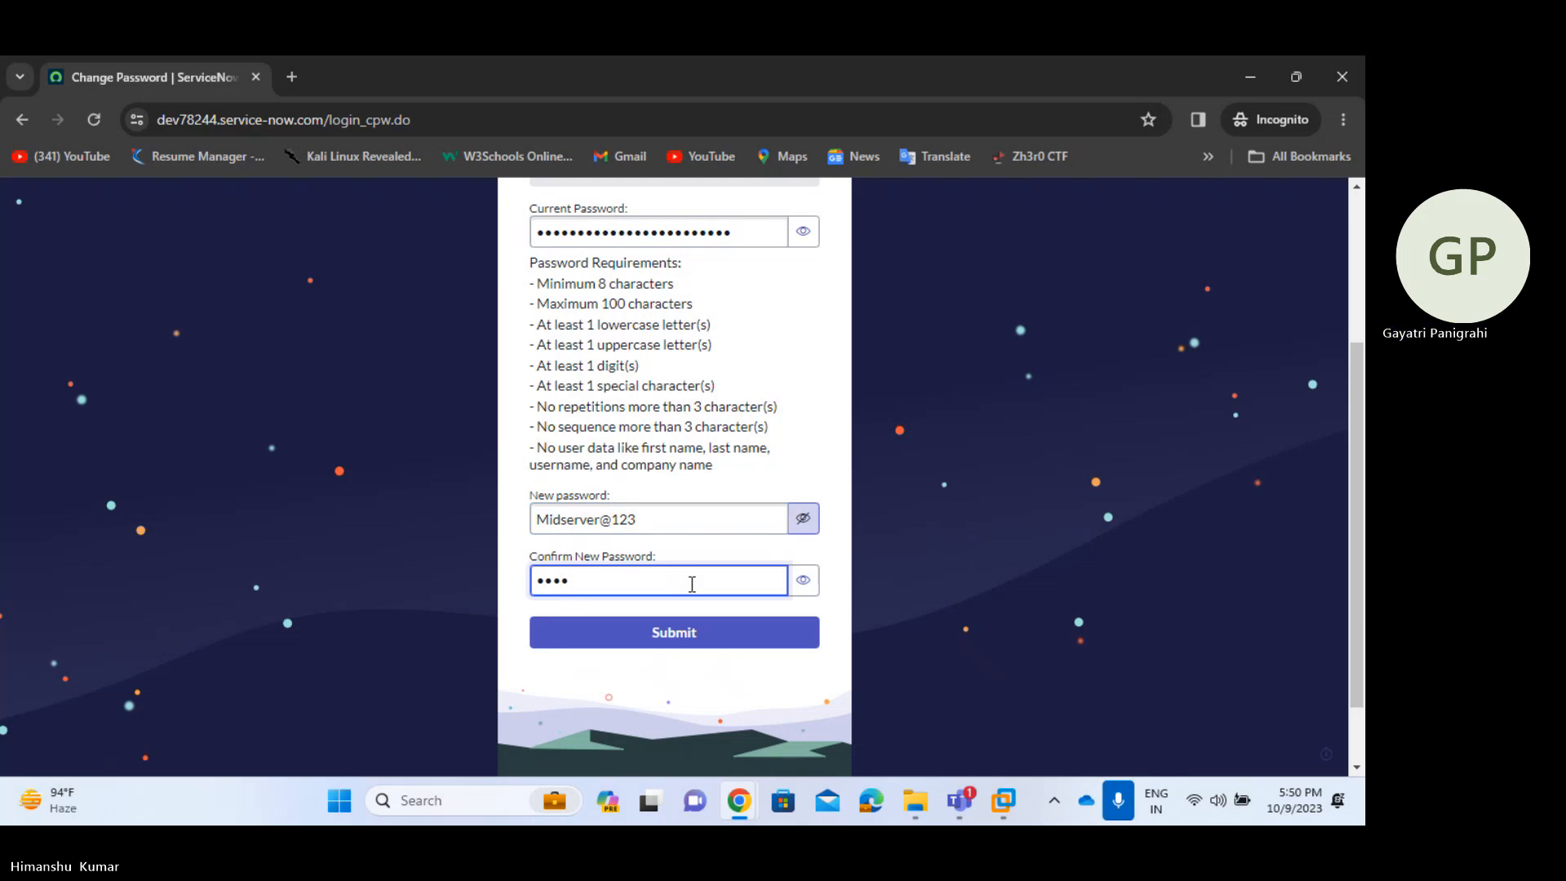
click(803, 580)
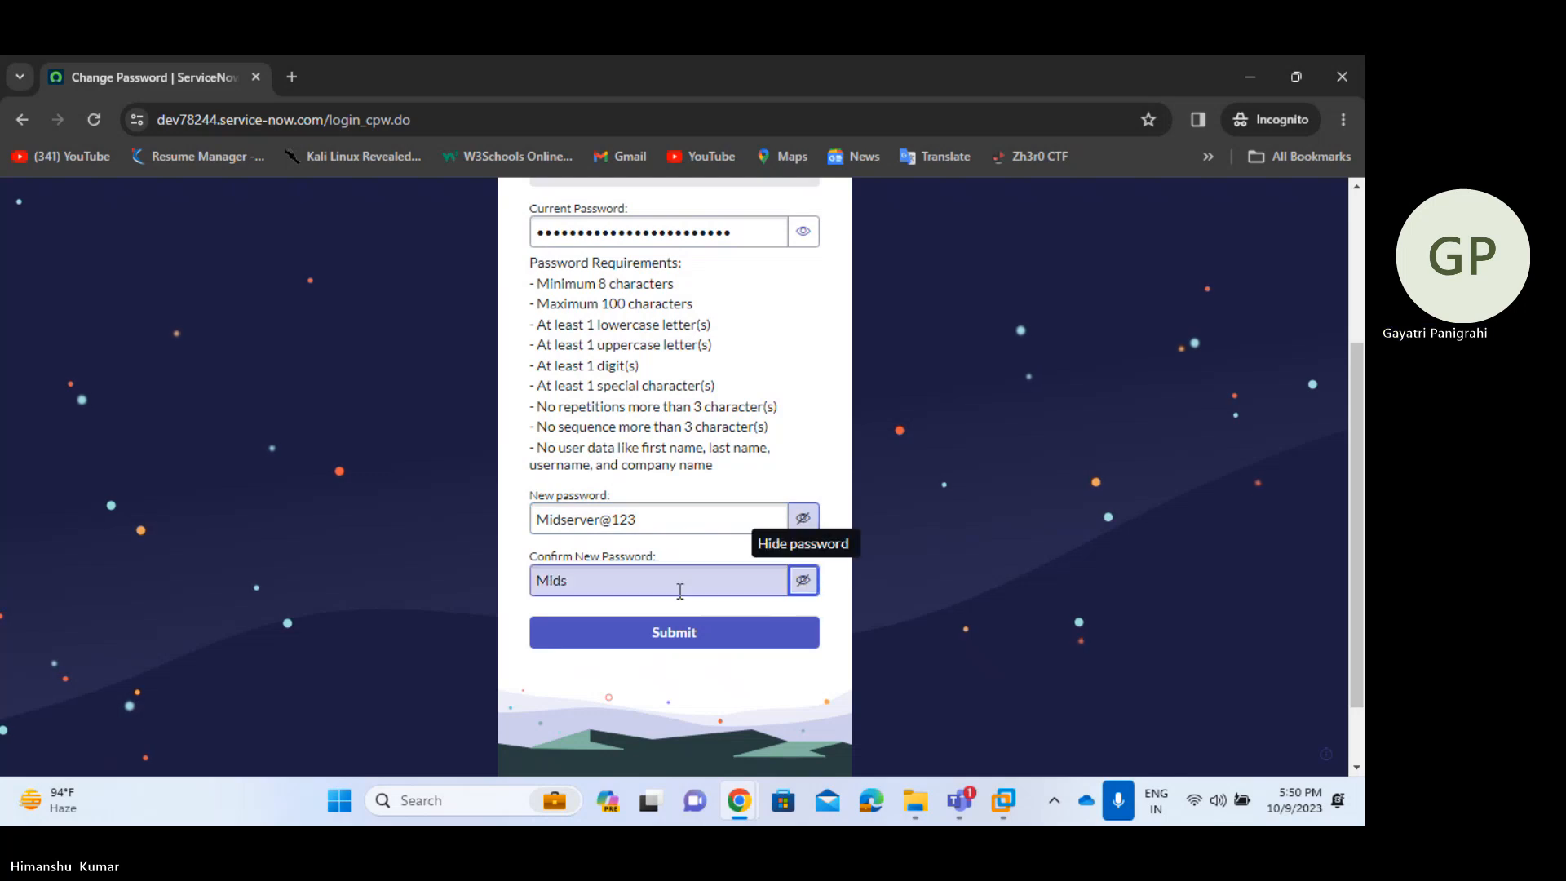
click(679, 585)
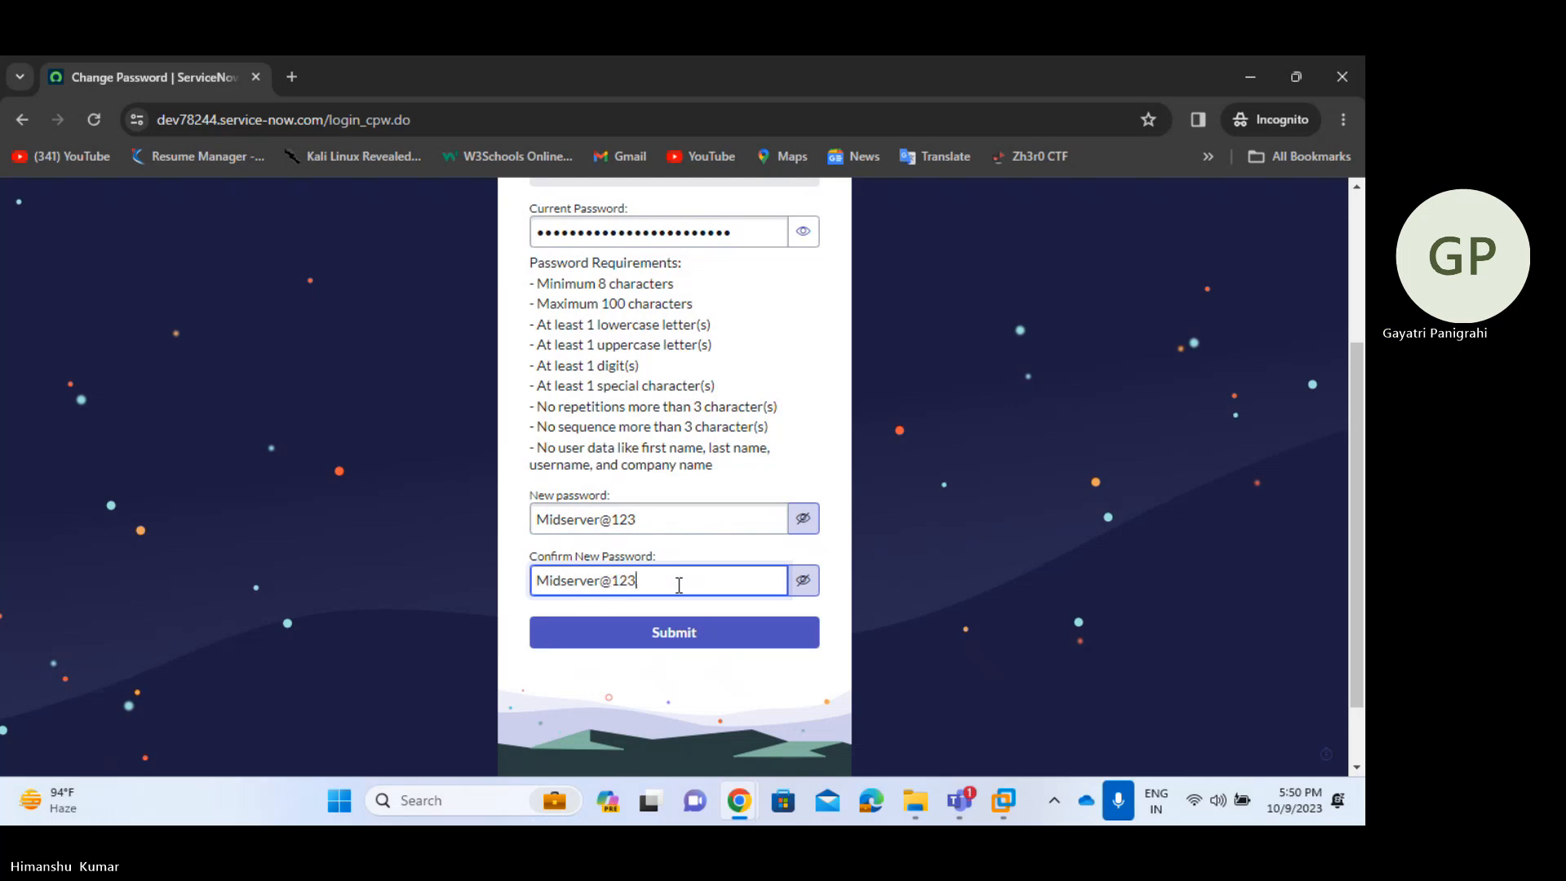
click(667, 634)
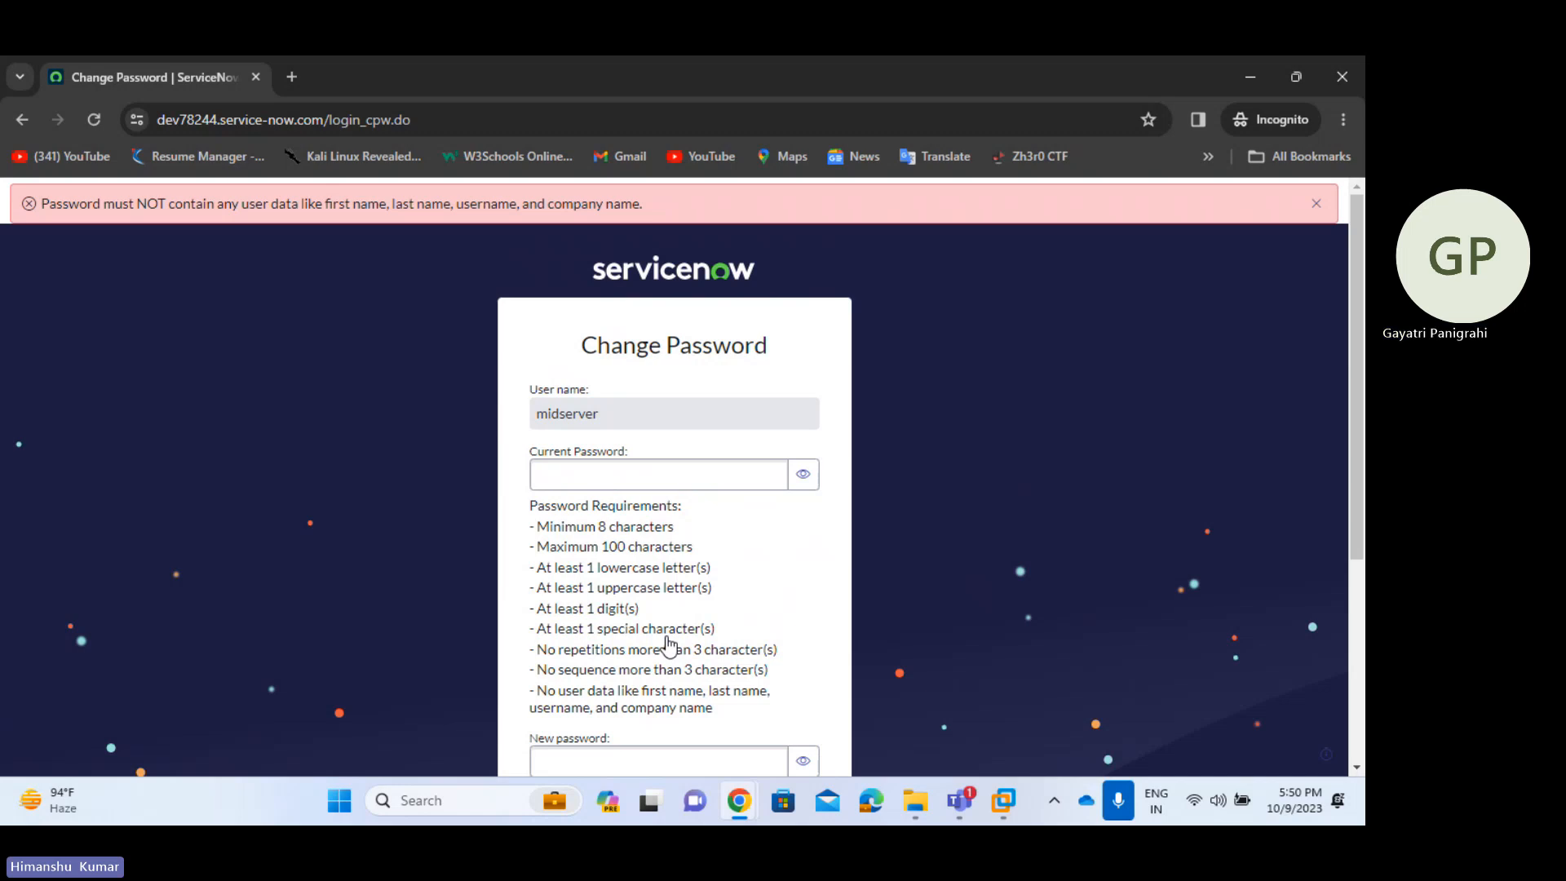
- Fill in the current password, a third new password and its confirmation, then submit
click(674, 477)
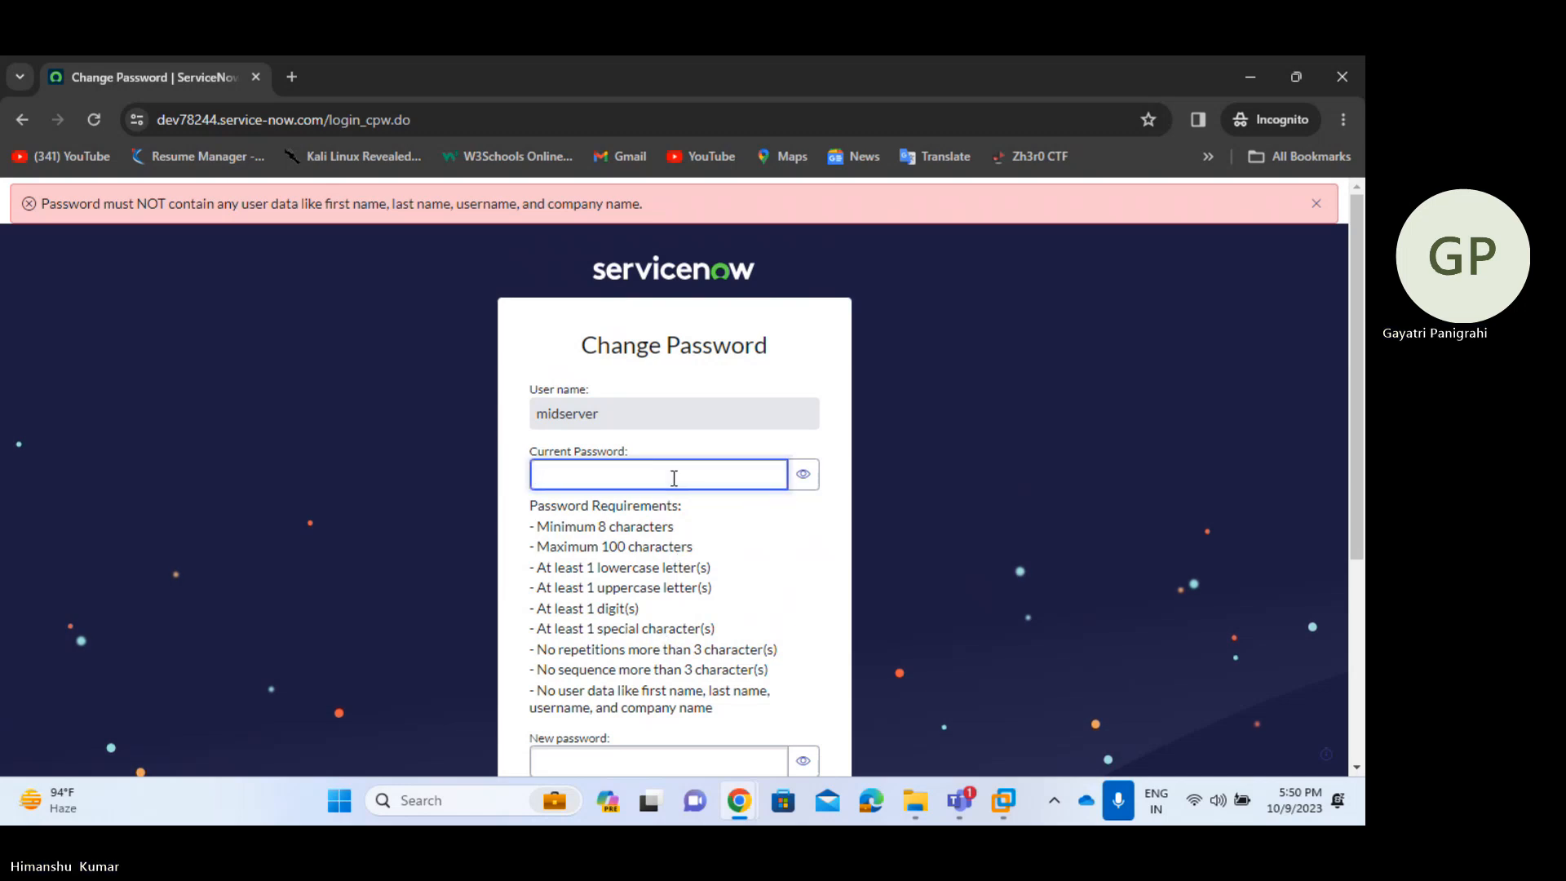
scroll(674, 478, down, 3)
click(649, 571)
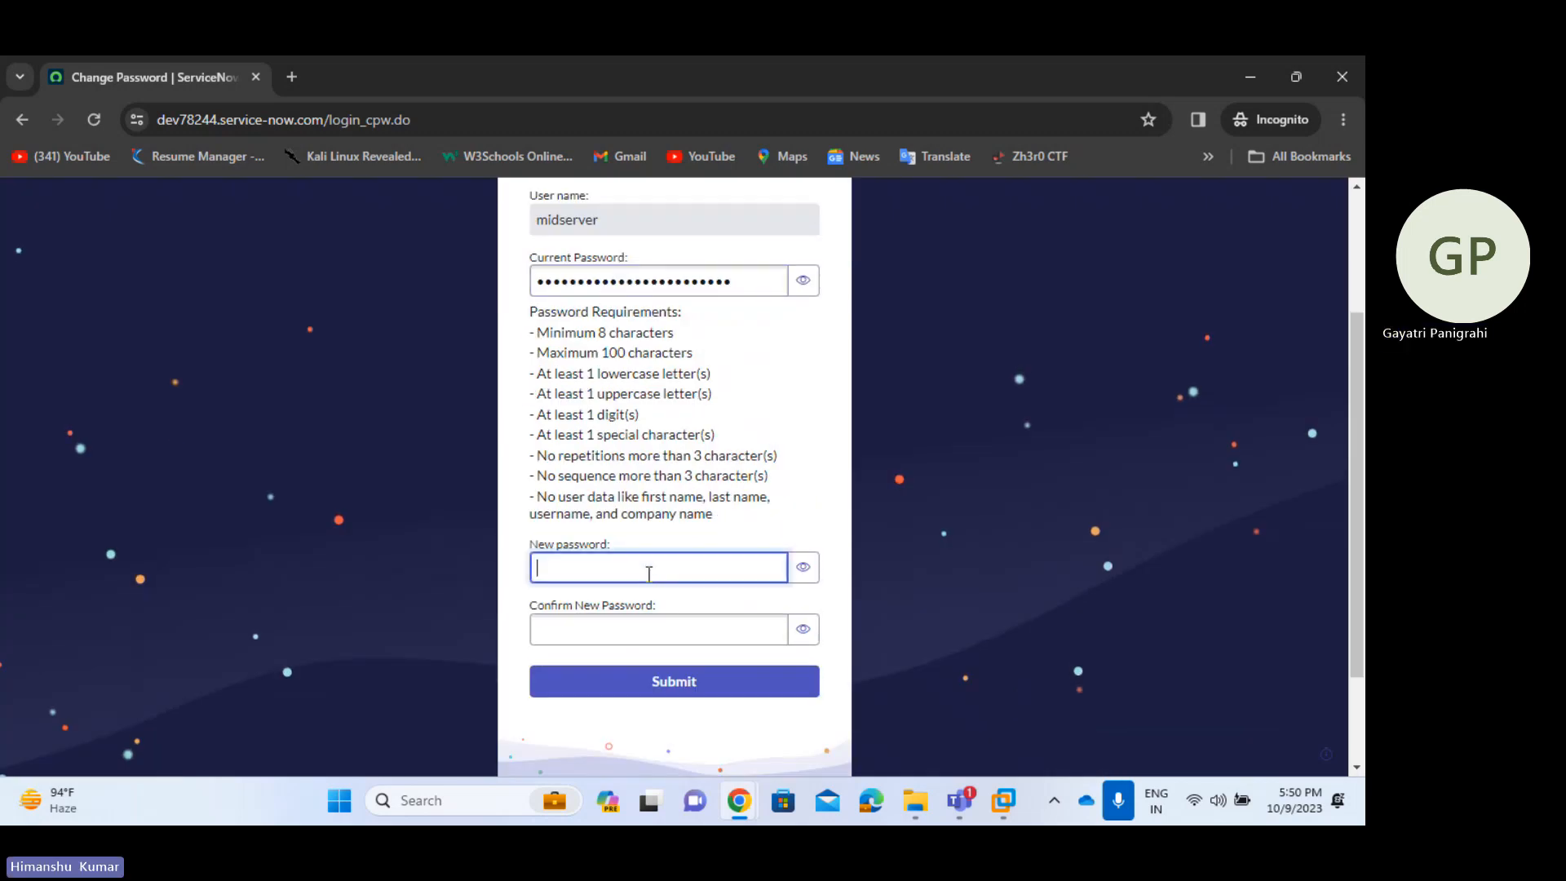
text(••)
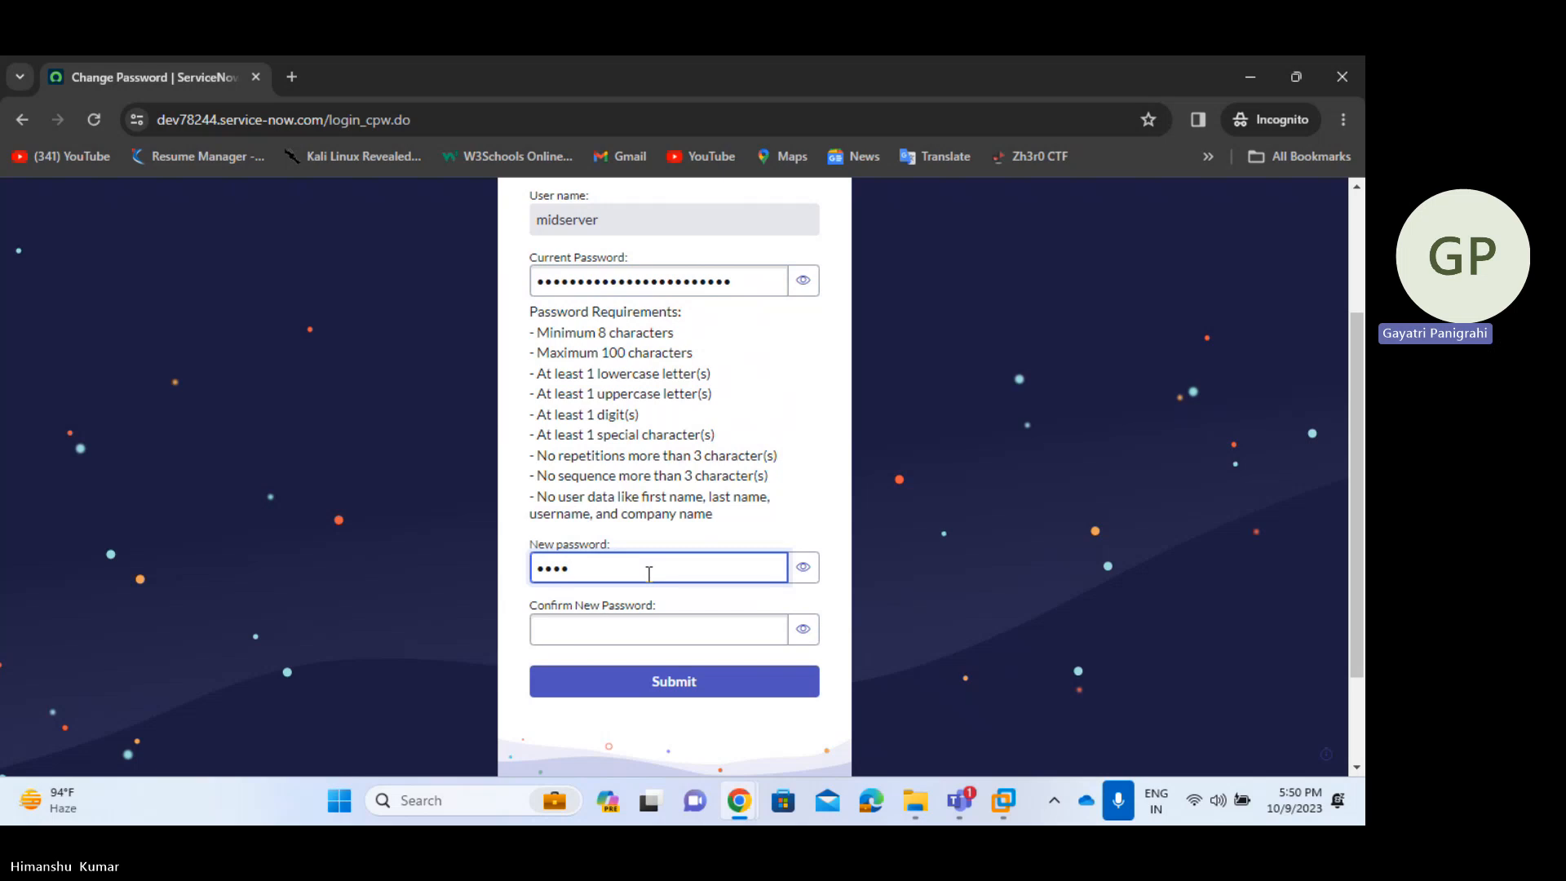
text(a)
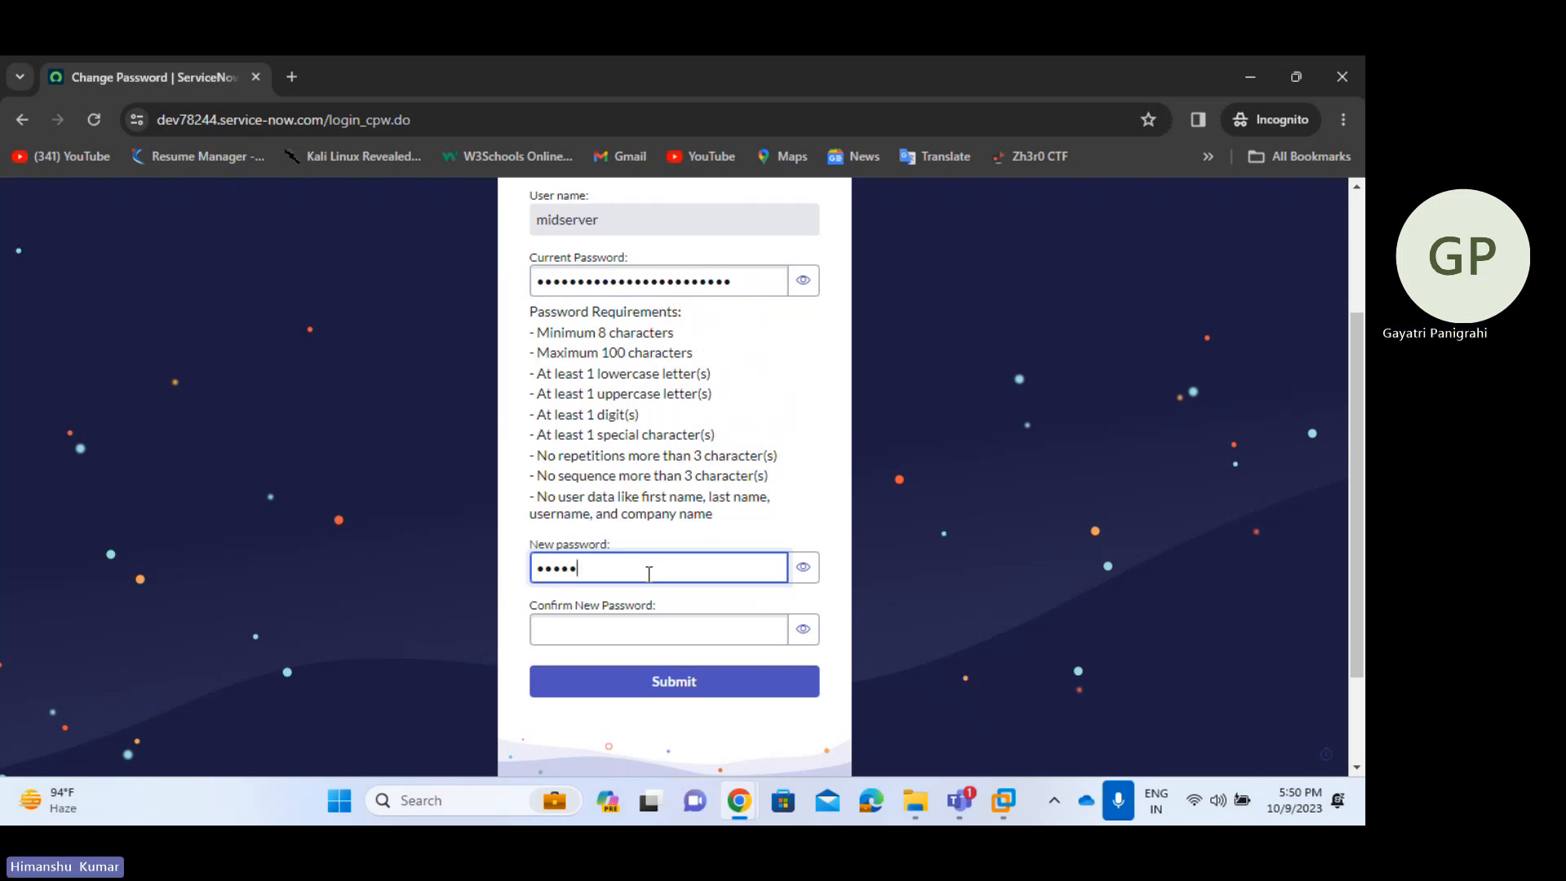
text(aaaaa)
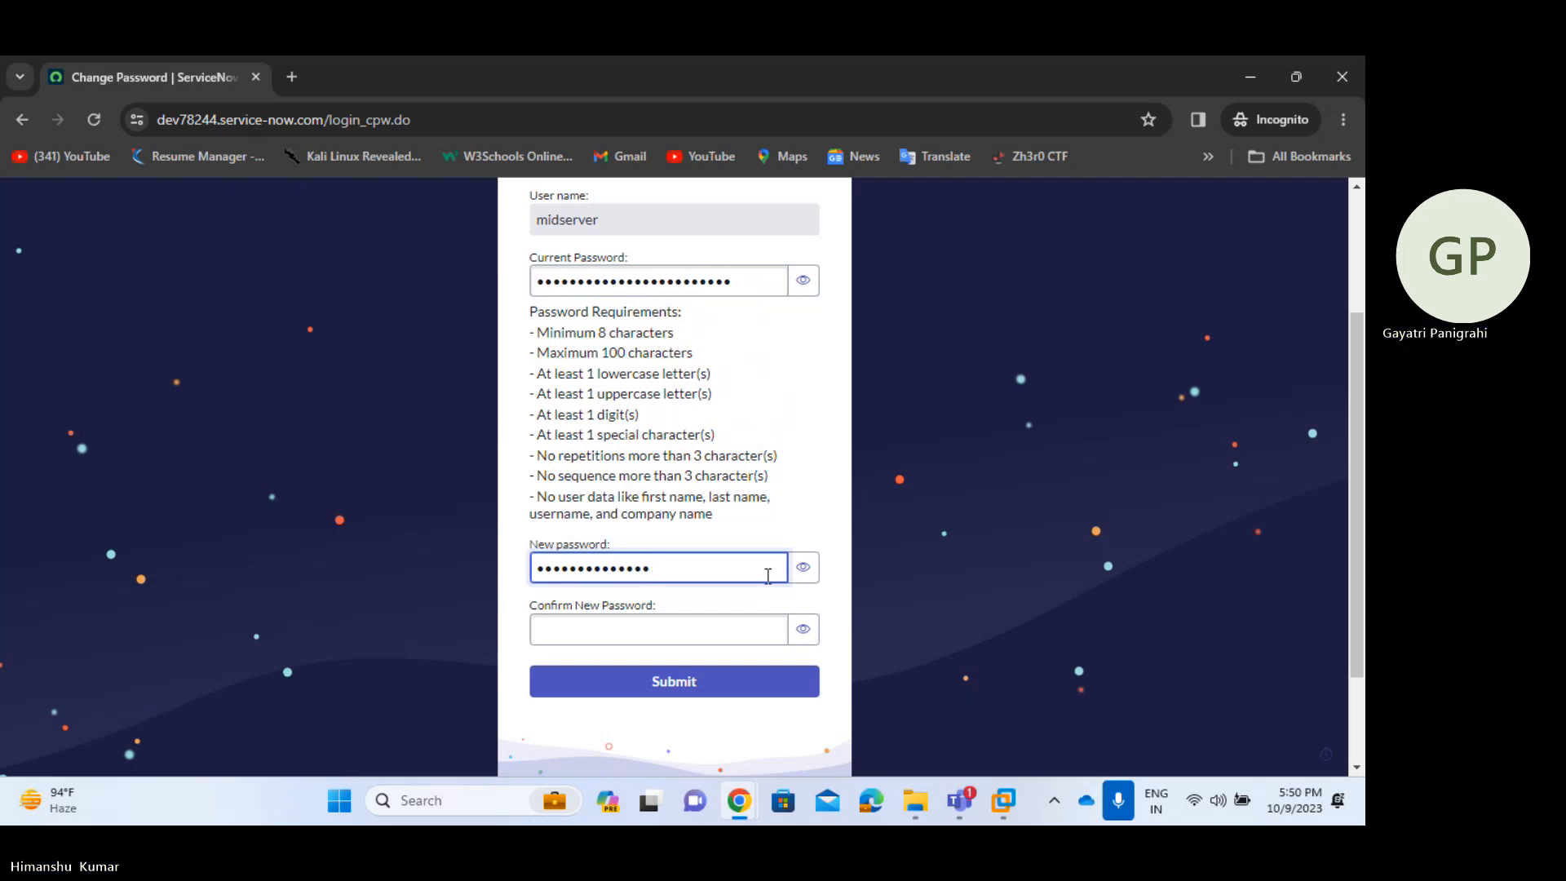
click(804, 567)
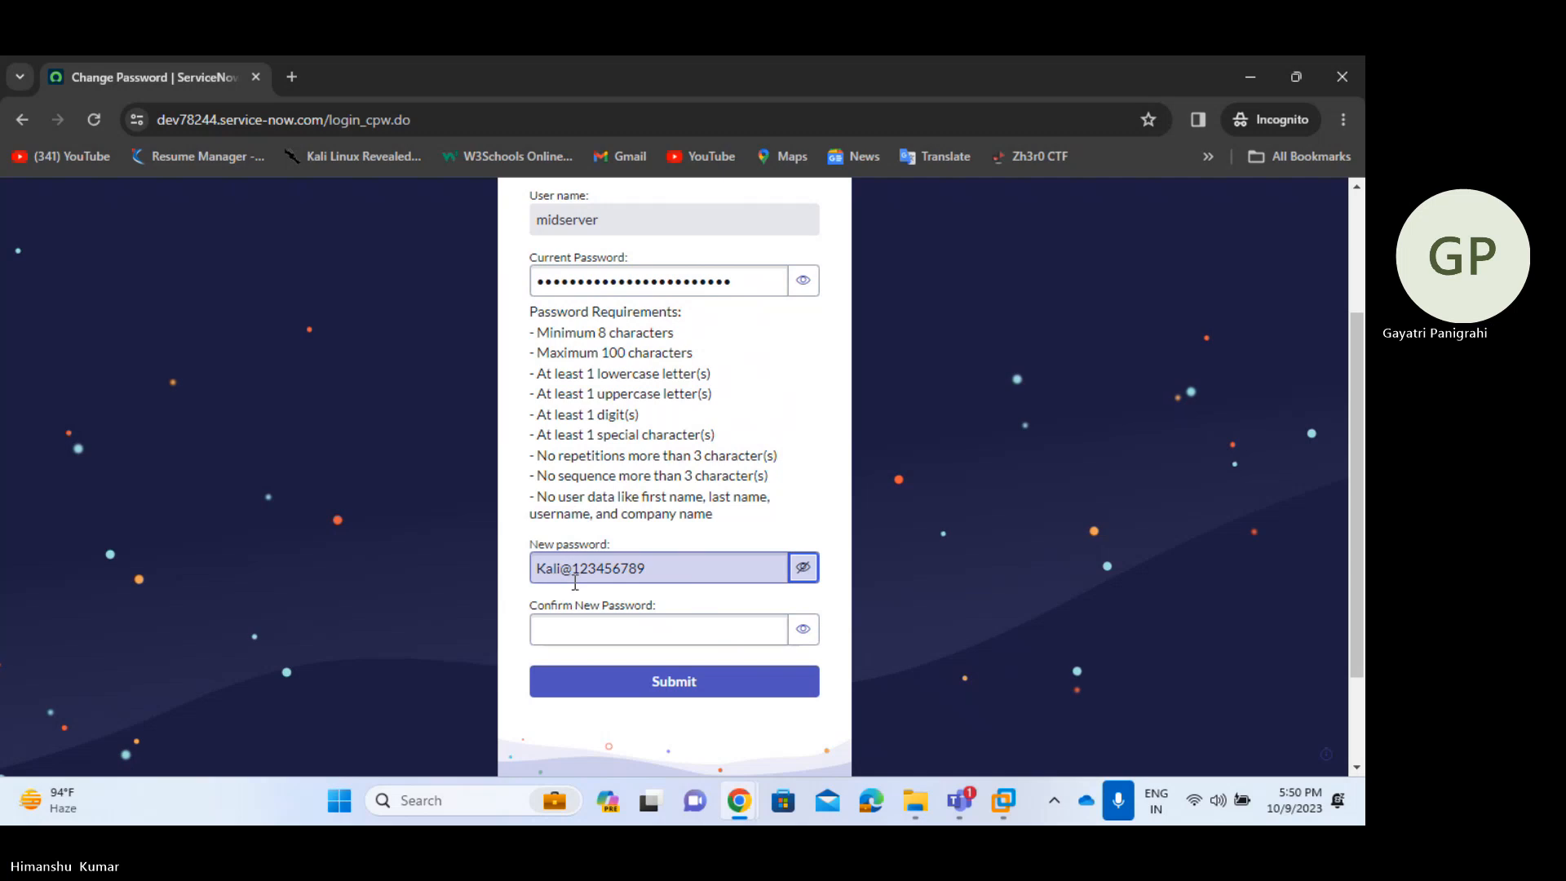
click(625, 628)
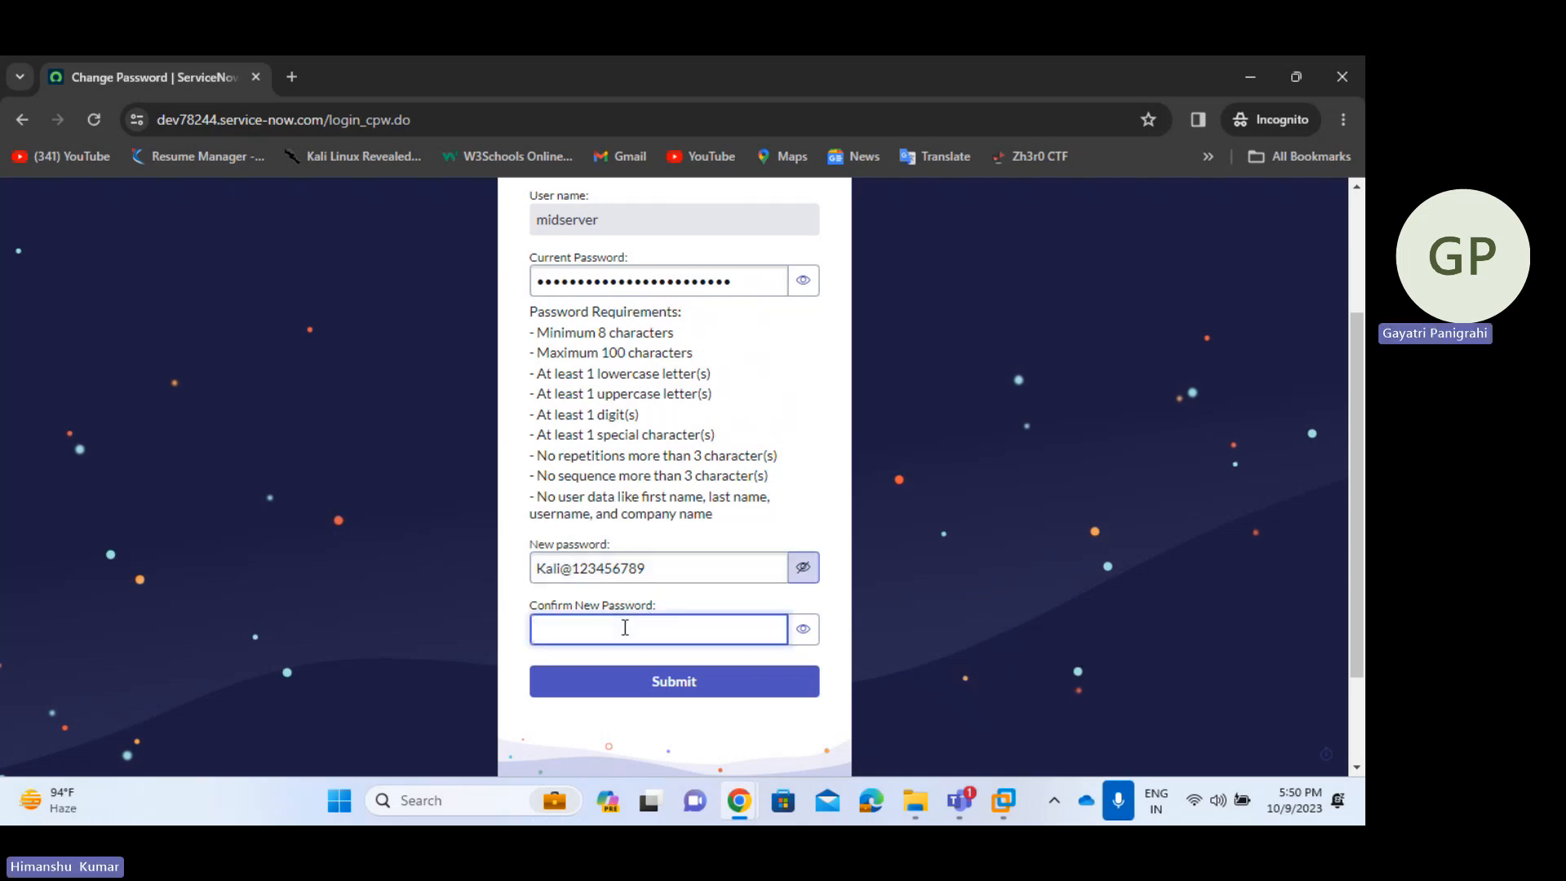
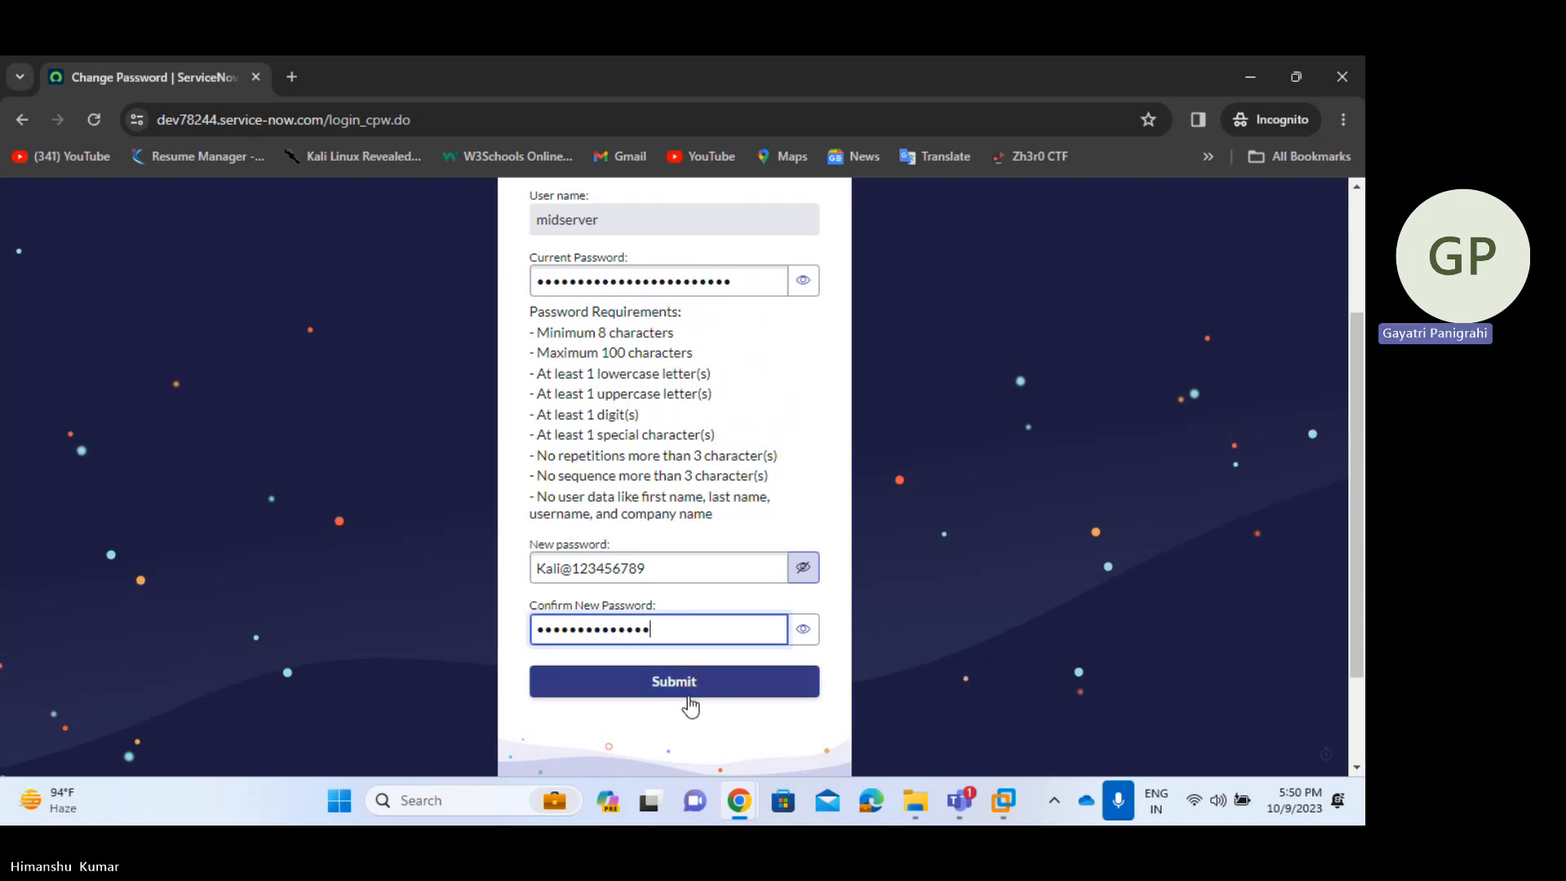
click(803, 628)
click(711, 679)
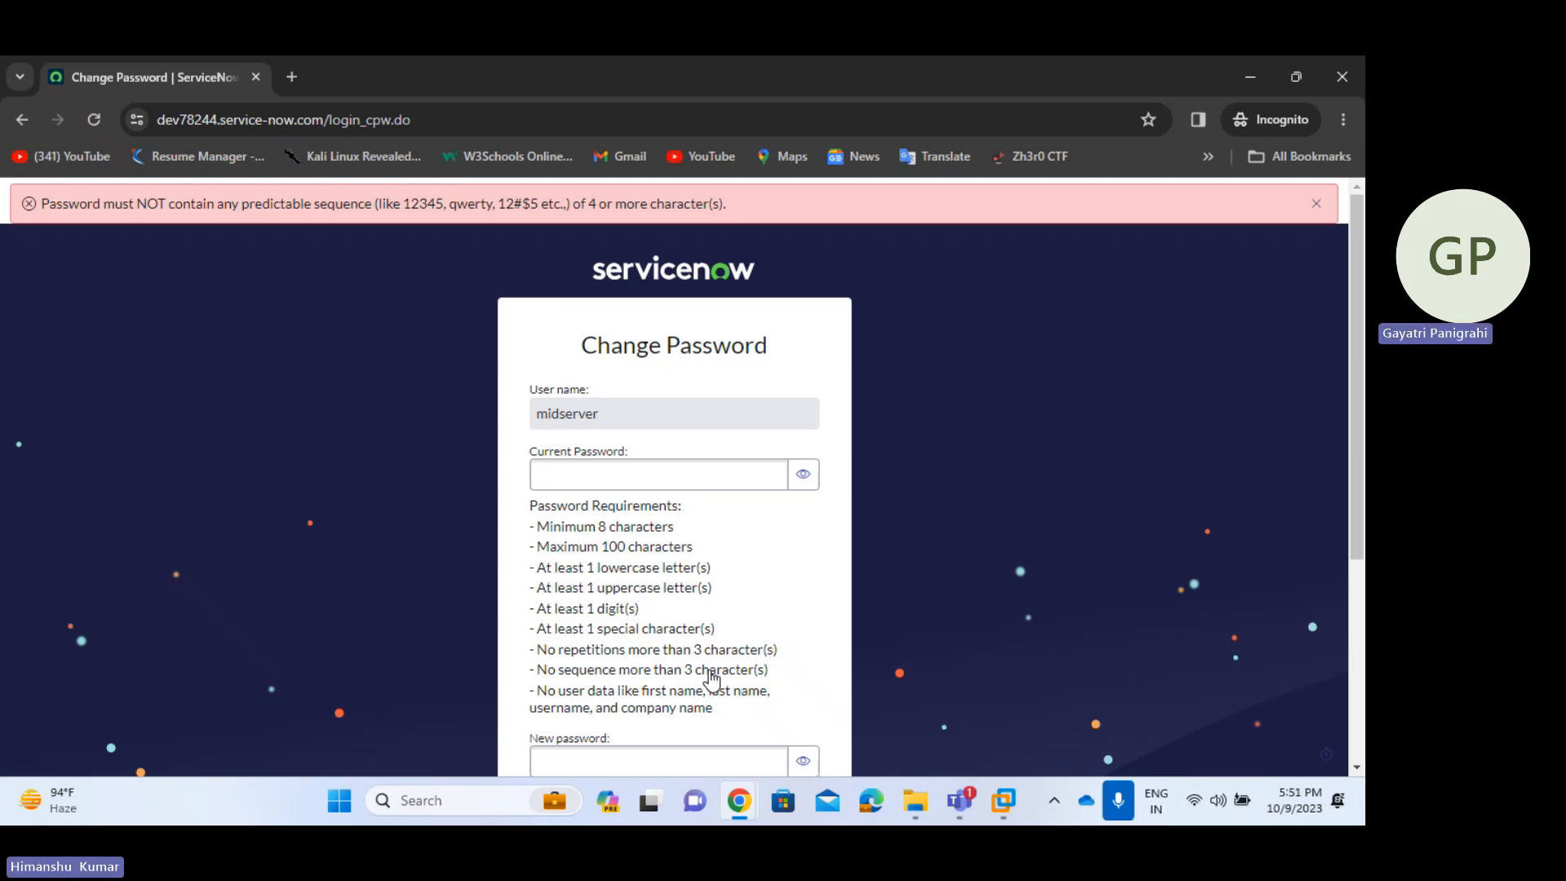
- Paste the current password and type a fourth new password ending in a suffix
click(675, 476)
key(ctrl+v)
scroll(655, 653, down, 2)
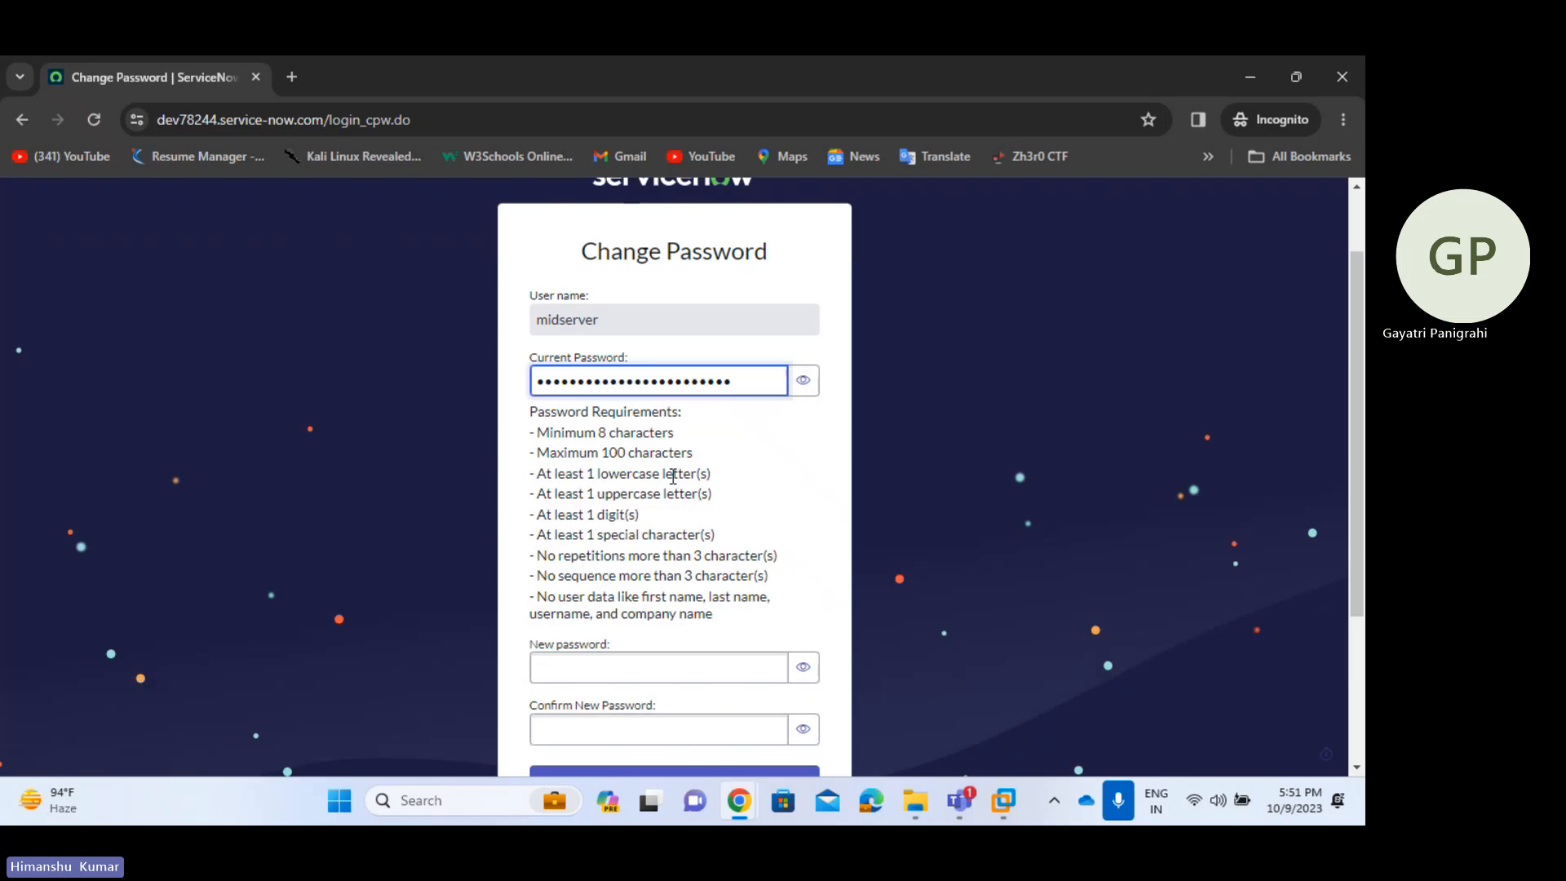
click(660, 613)
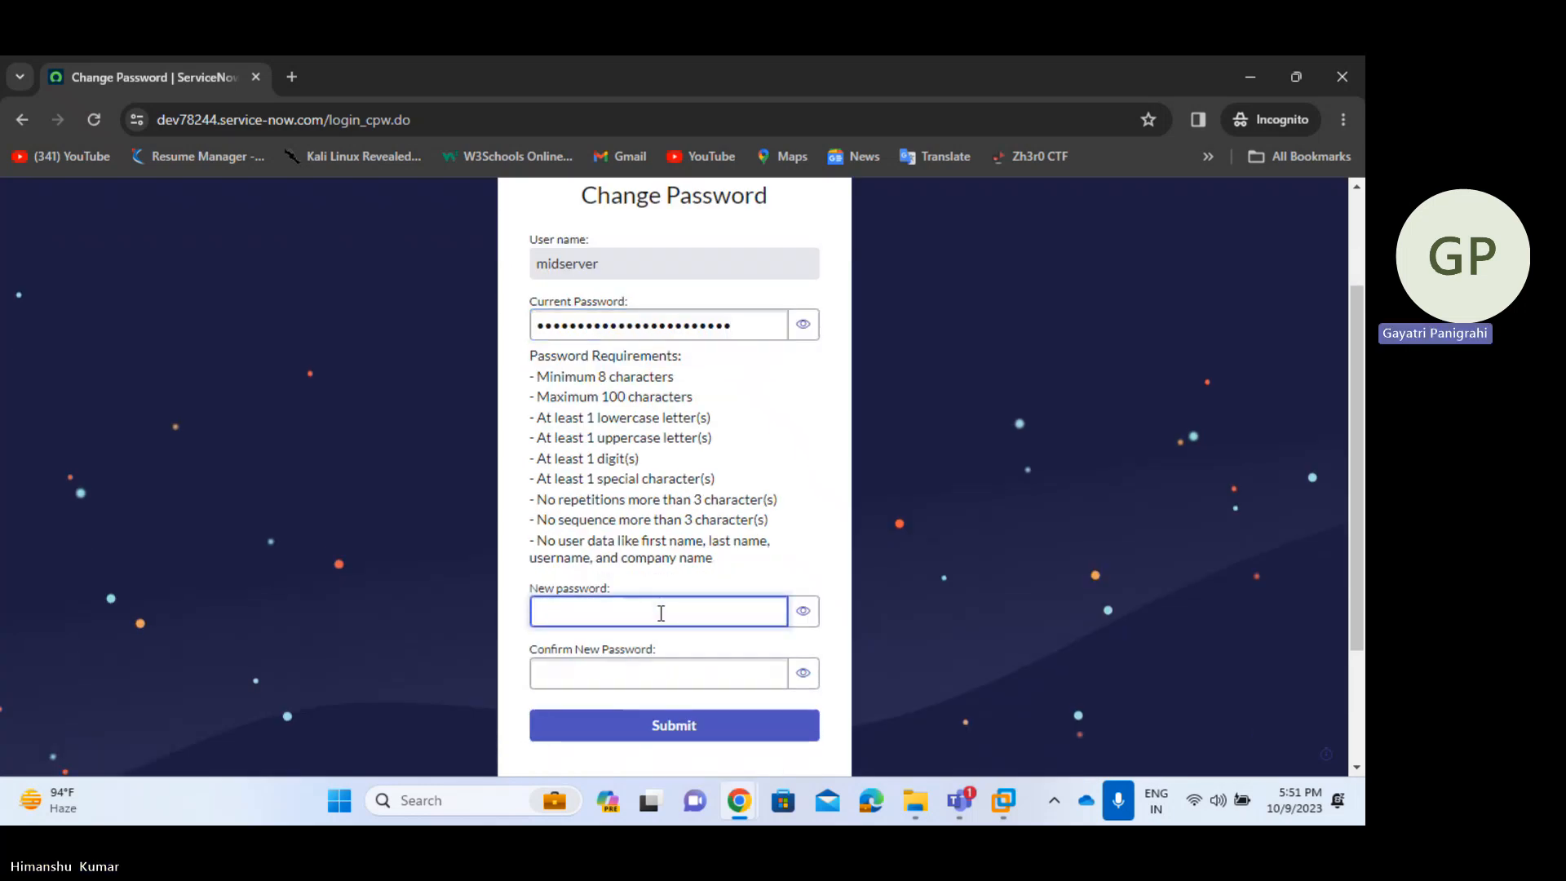
text(•••••)
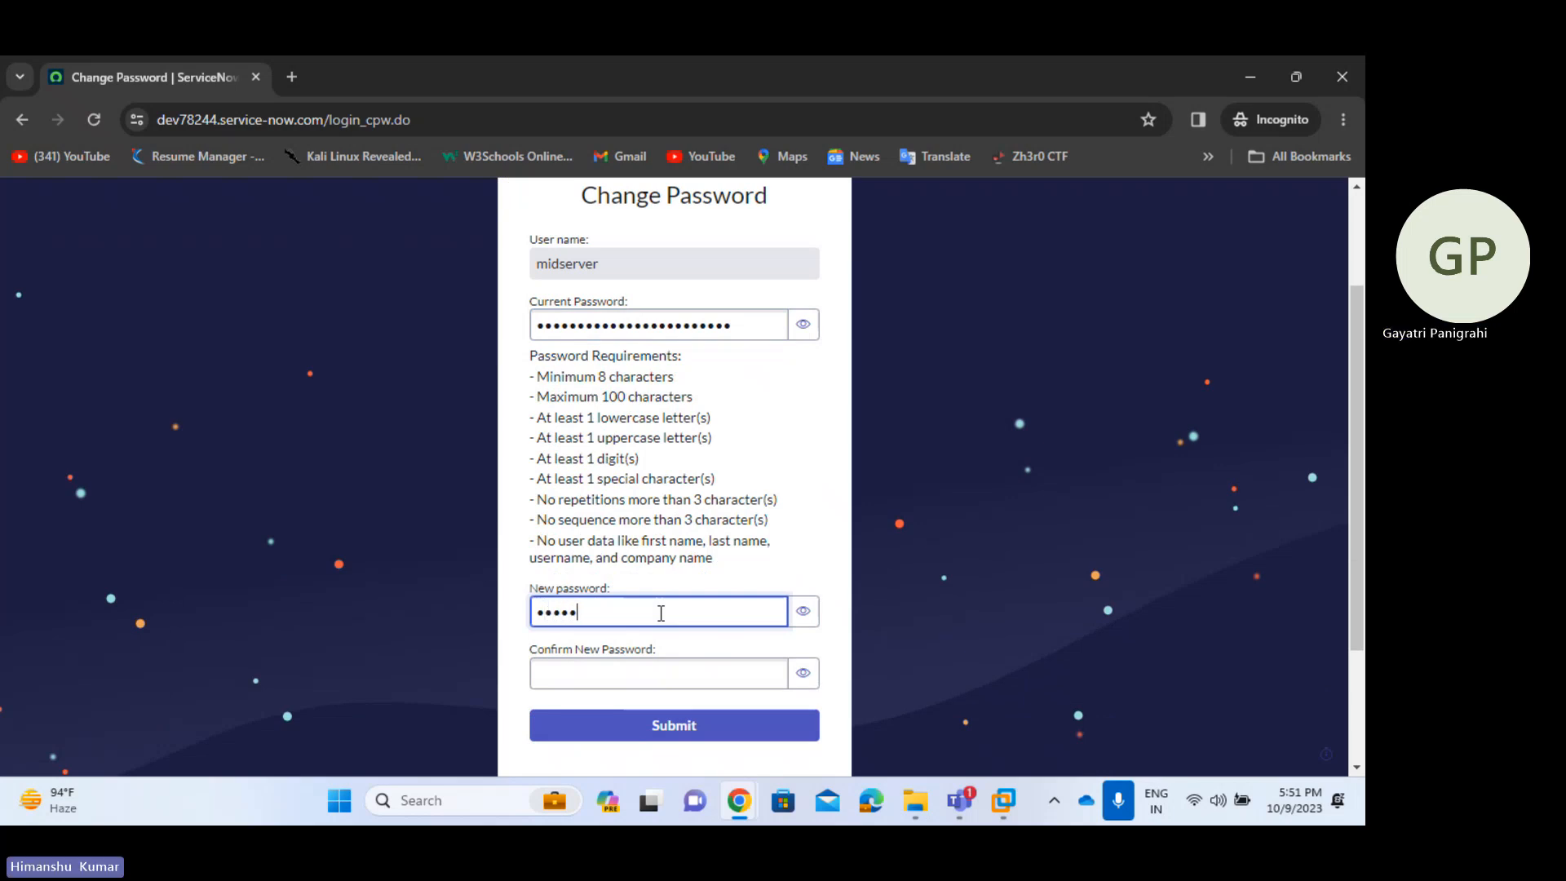
text(•••••)
click(803, 611)
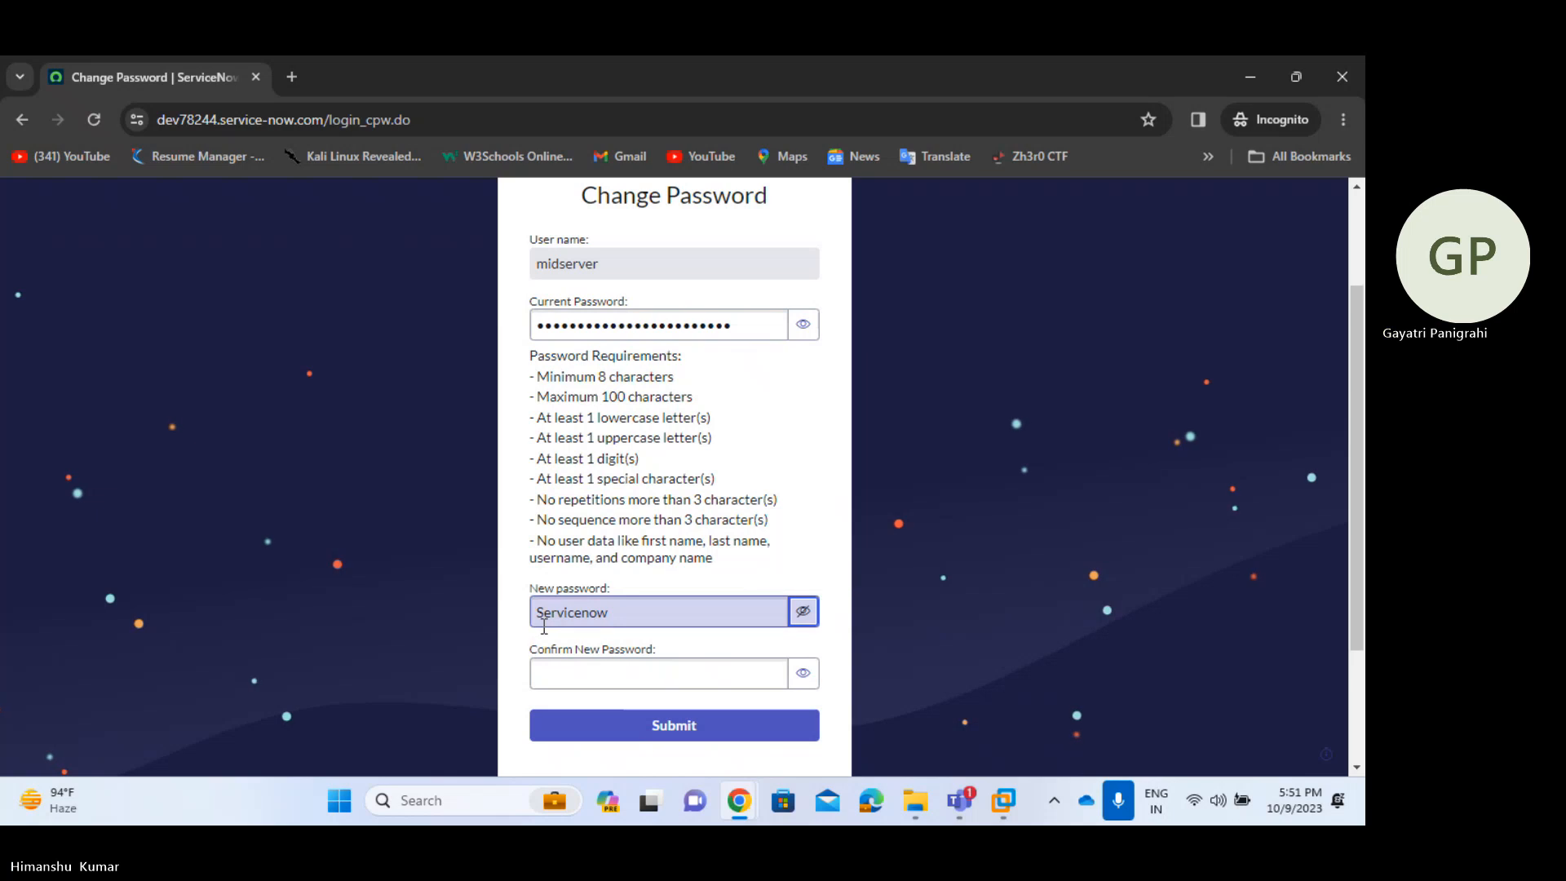
click(624, 616)
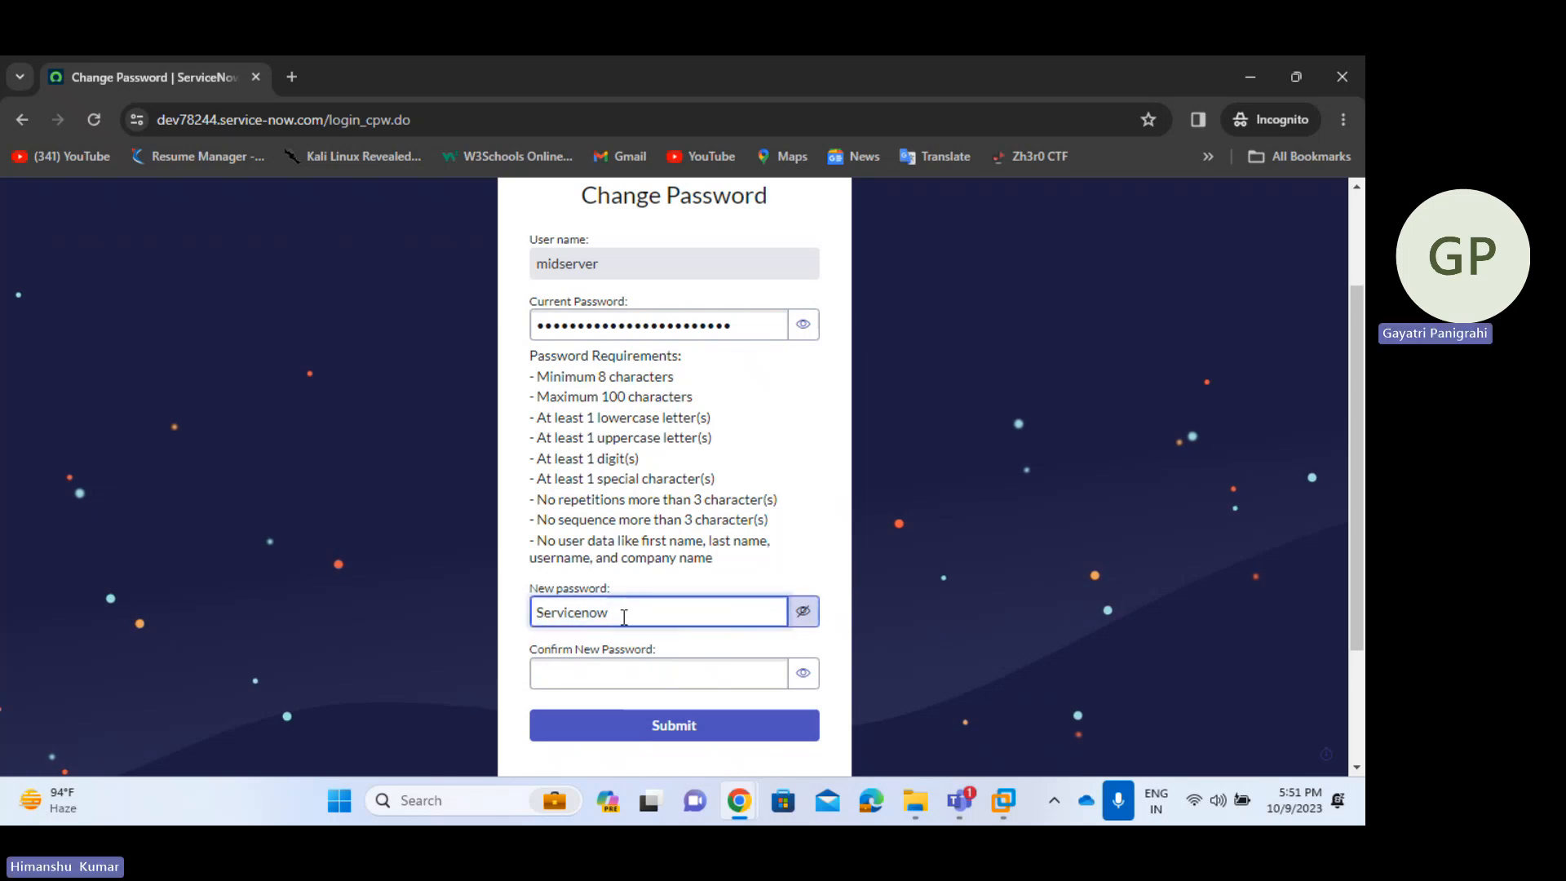
- Copy the new password into Confirm New Password and submit the change
drag(665, 616, 527, 624)
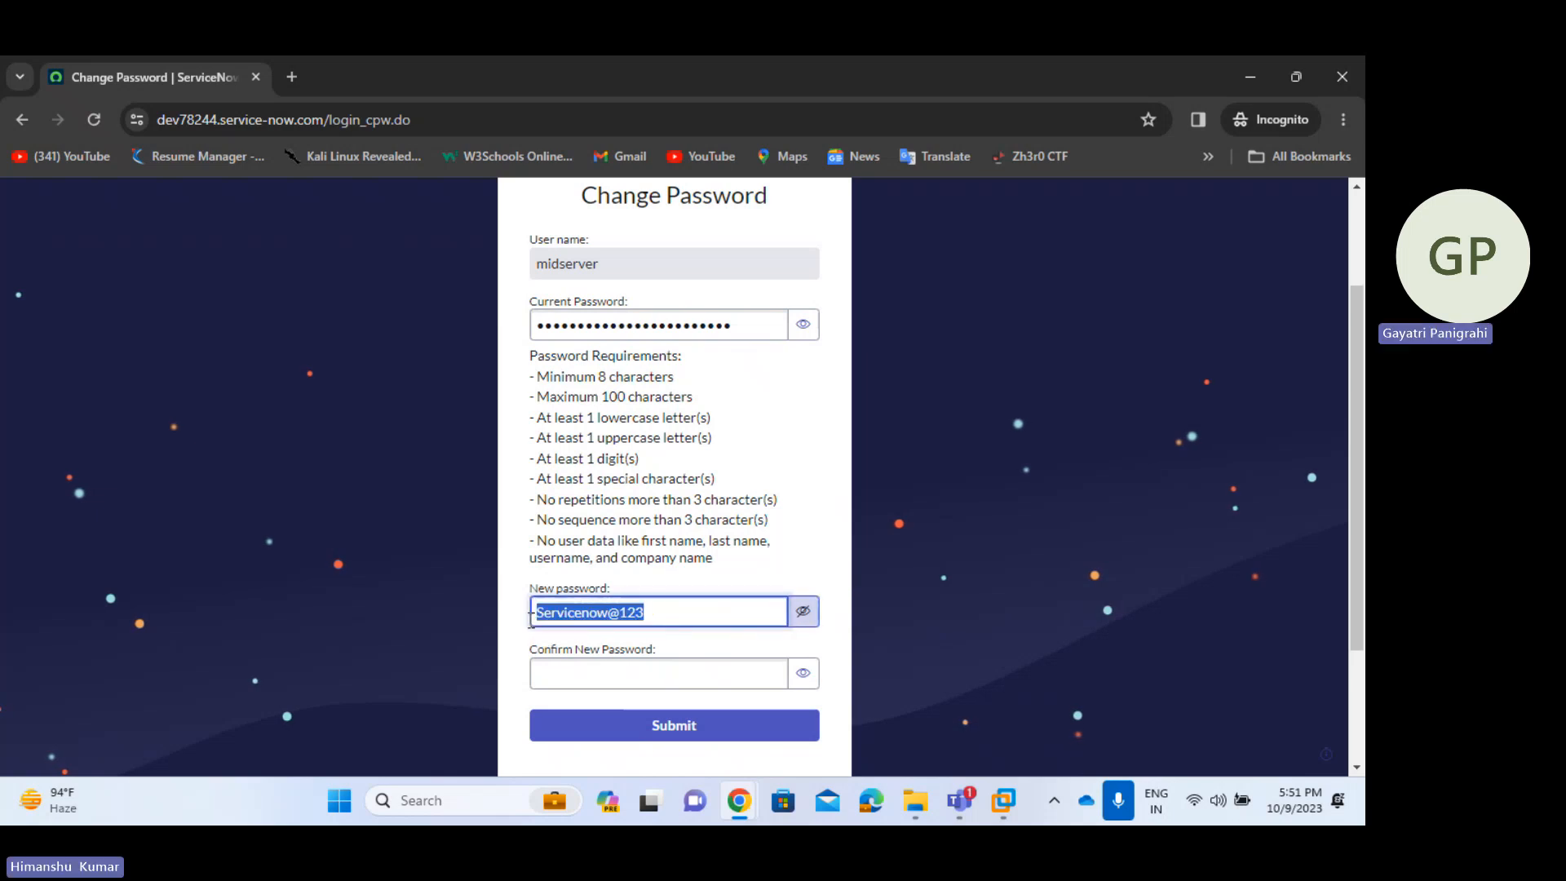
key(ctrl+c)
click(560, 674)
key(ctrl+v)
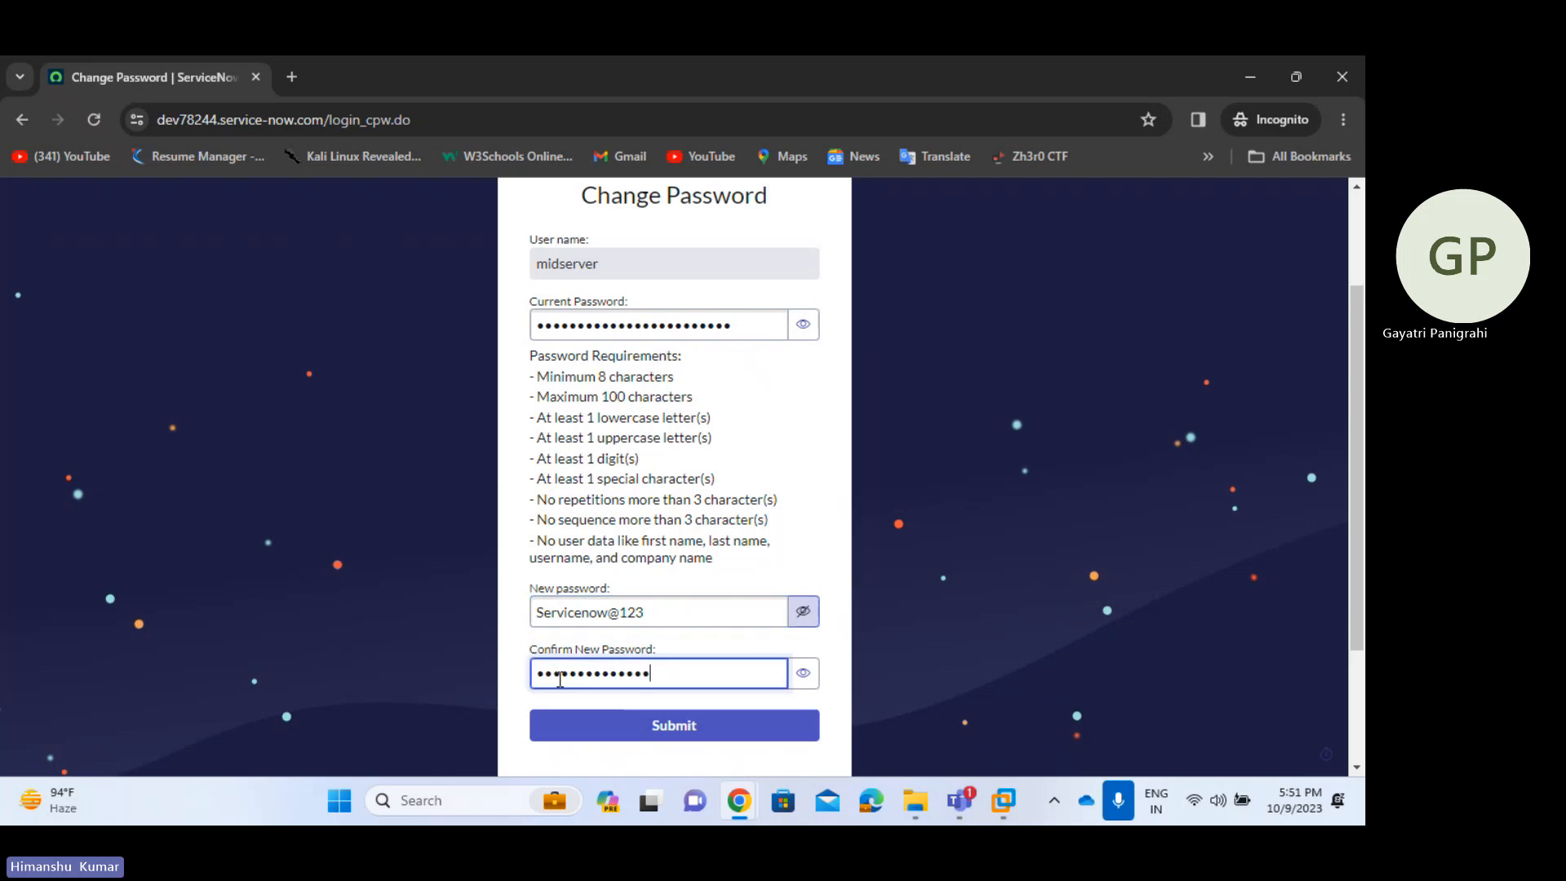
click(683, 733)
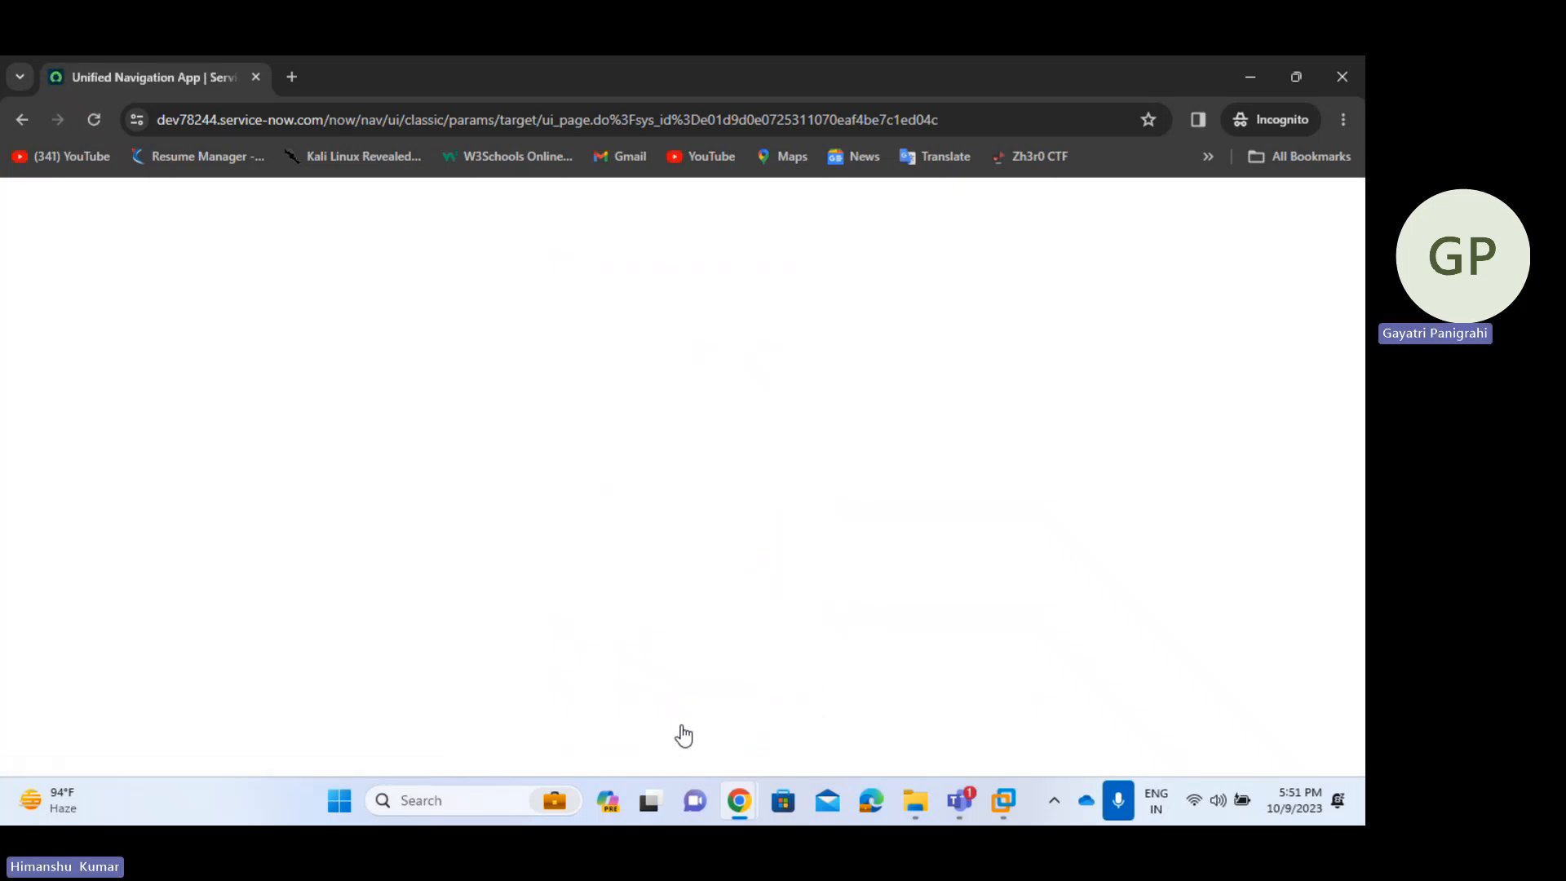
- Close the Set Password dialog in the admin window and reload the midserver user record
key(alt+Tab)
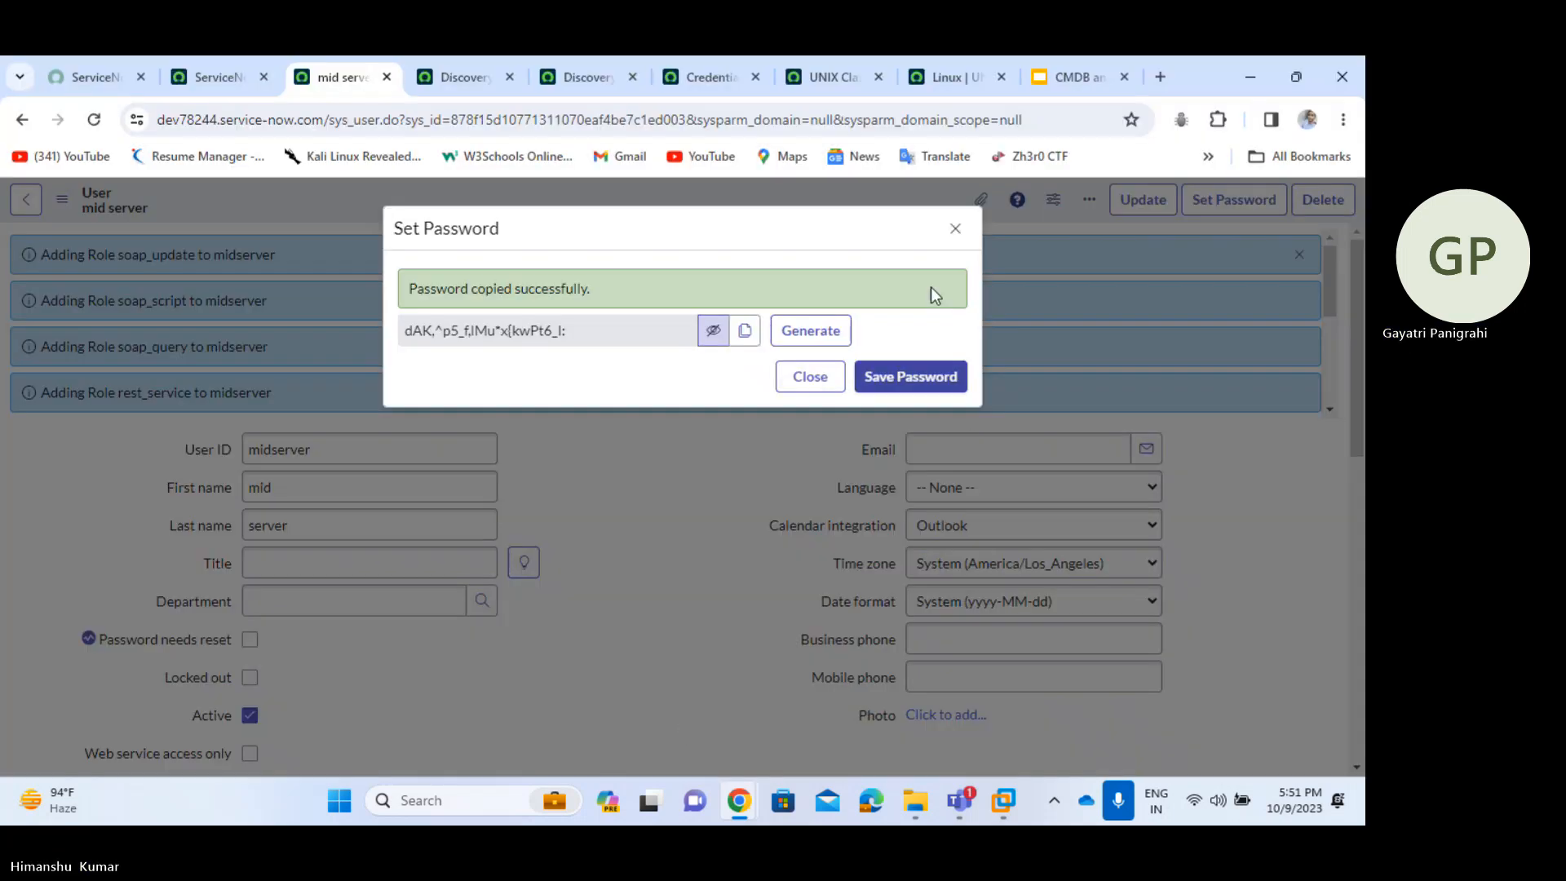
click(954, 229)
right_click(762, 204)
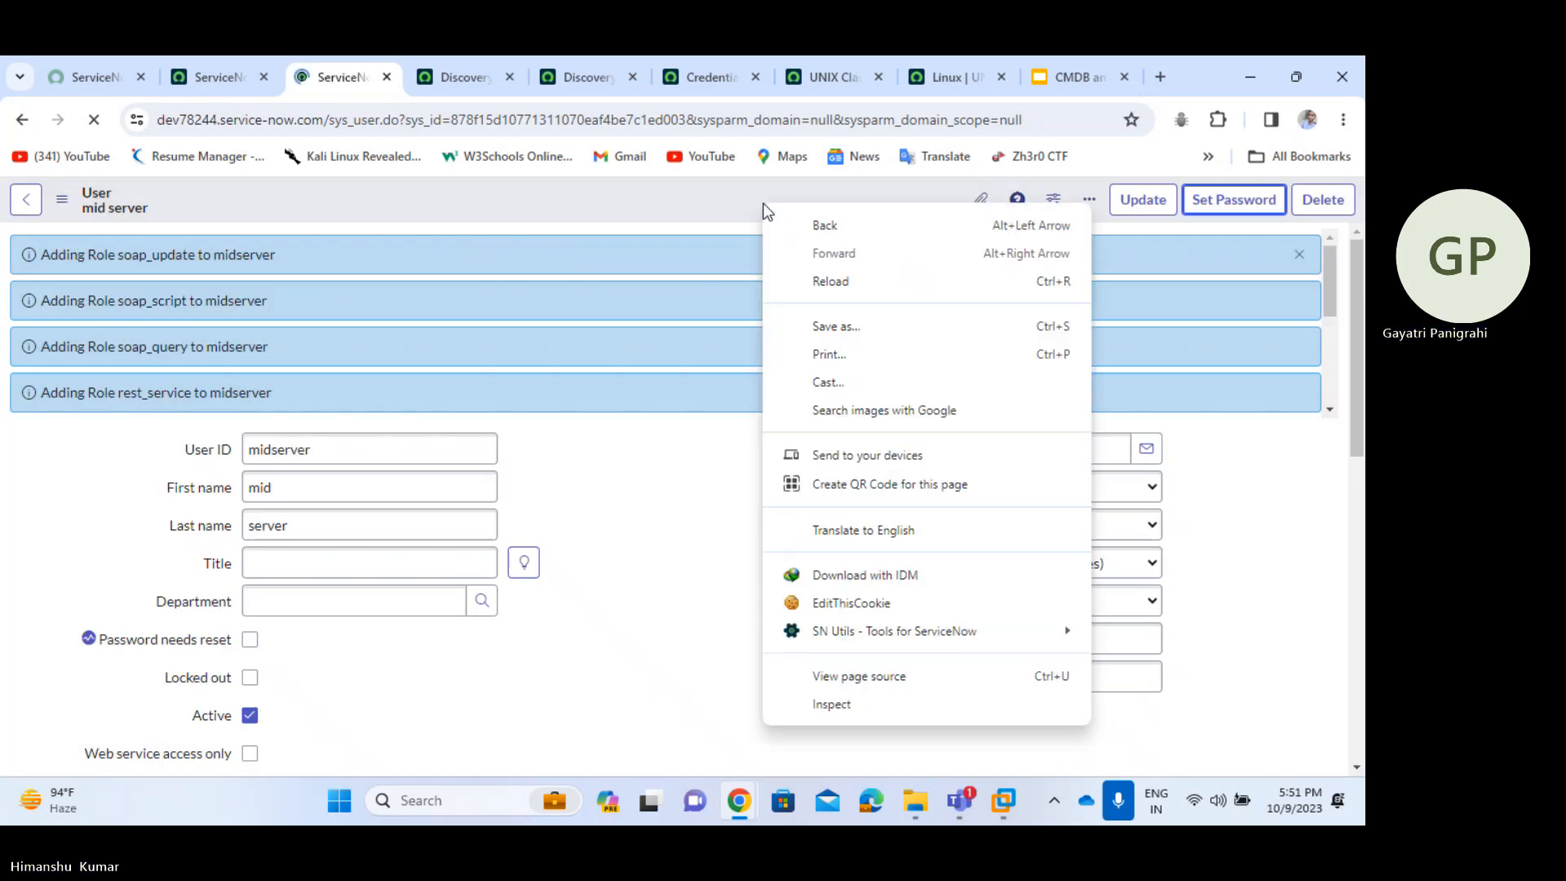
click(601, 214)
scroll(634, 555, down, 4)
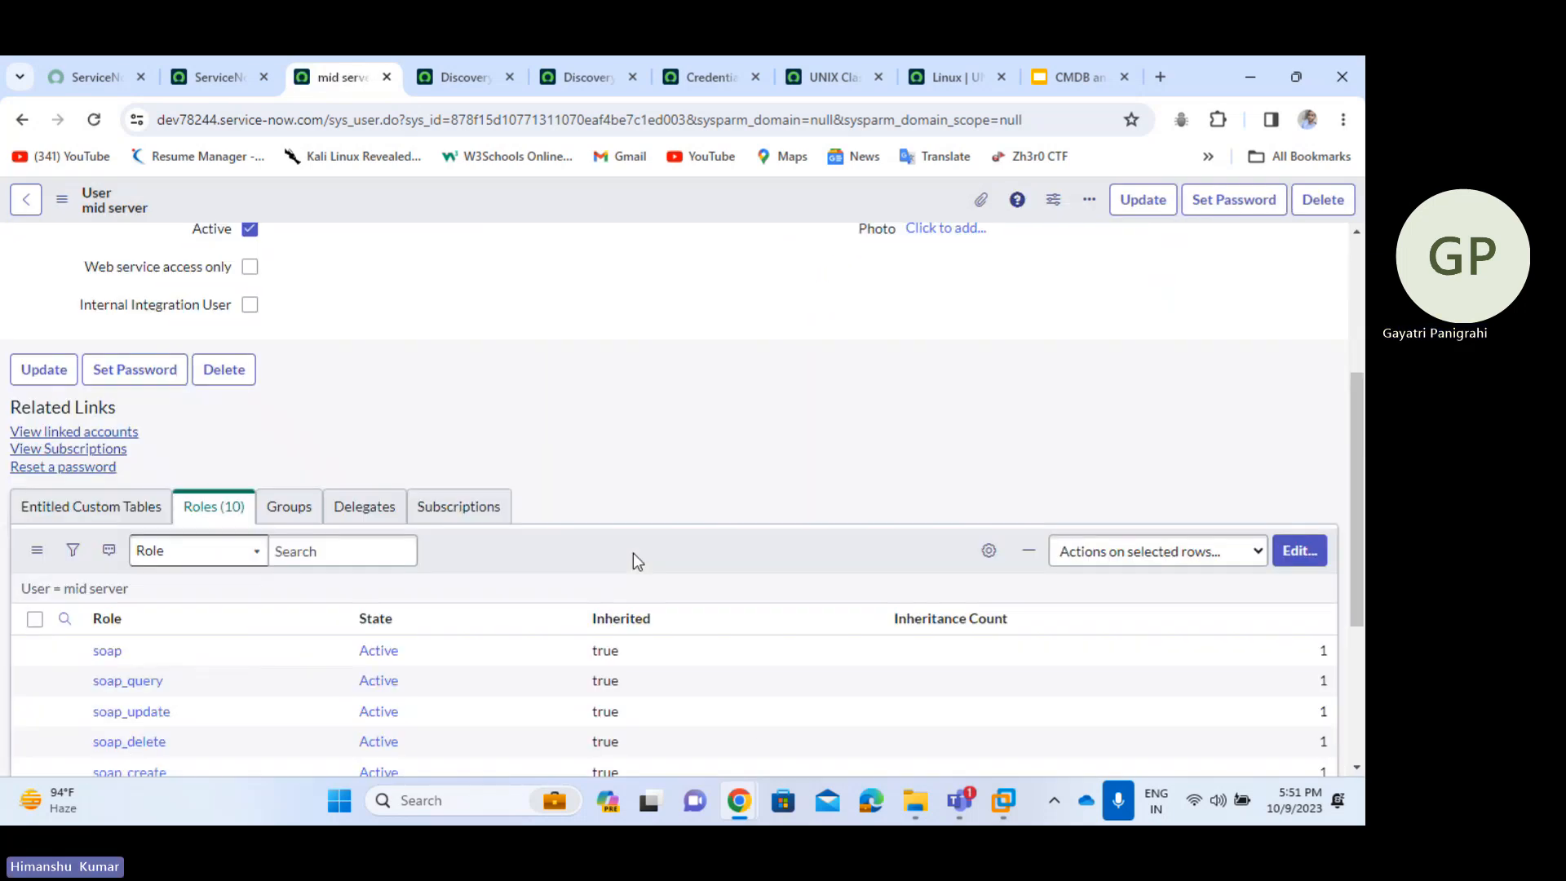
scroll(633, 555, down, 1)
scroll(633, 554, up, 5)
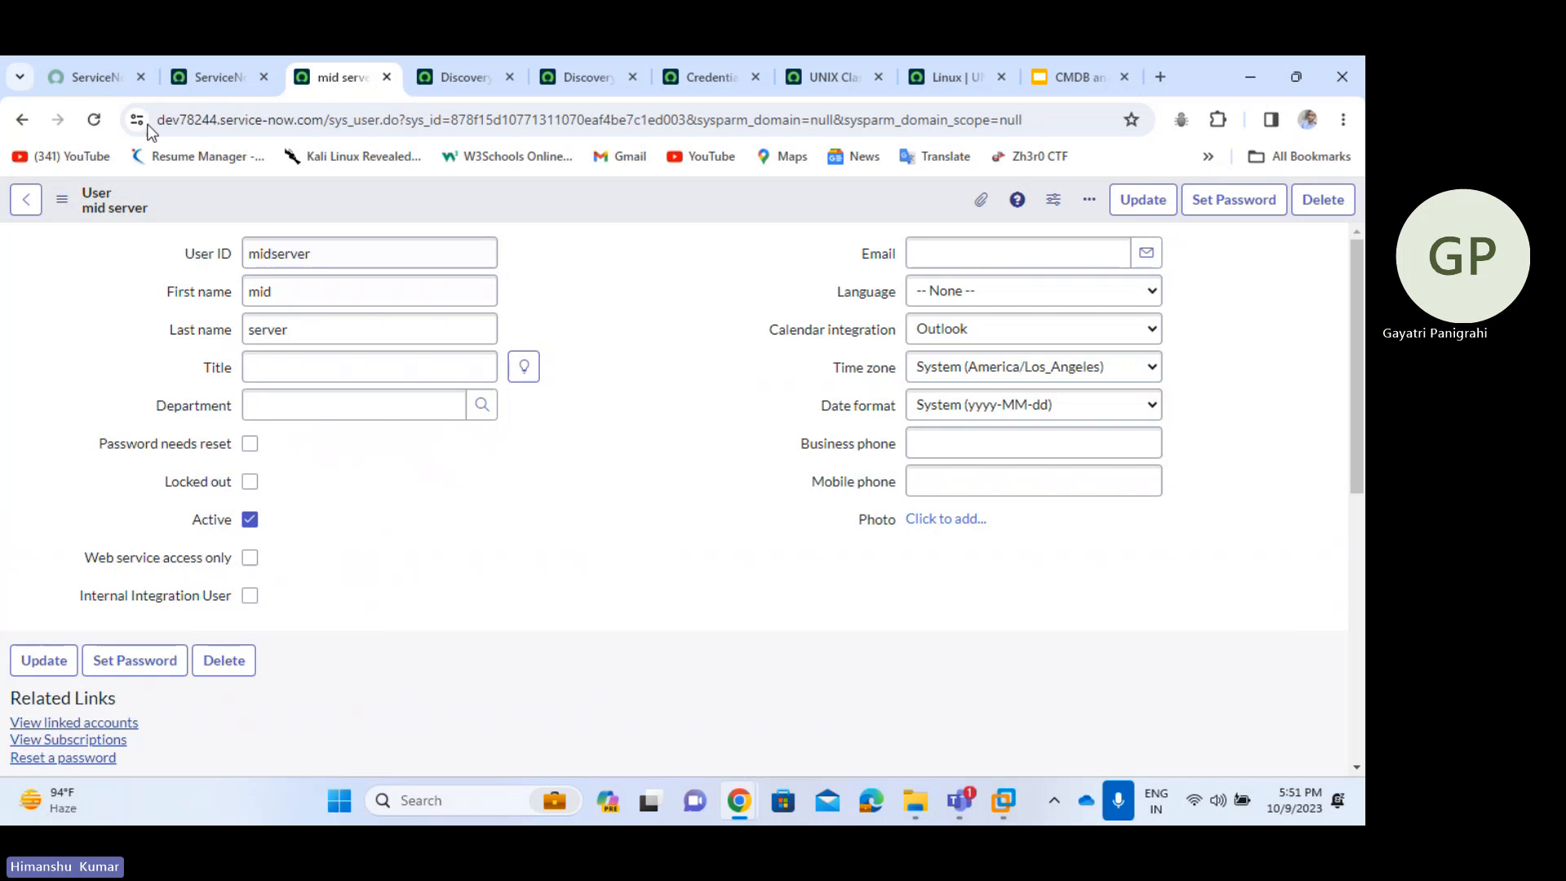
- Open the agent folder under Videos in File Explorer and show it in Details view
click(915, 801)
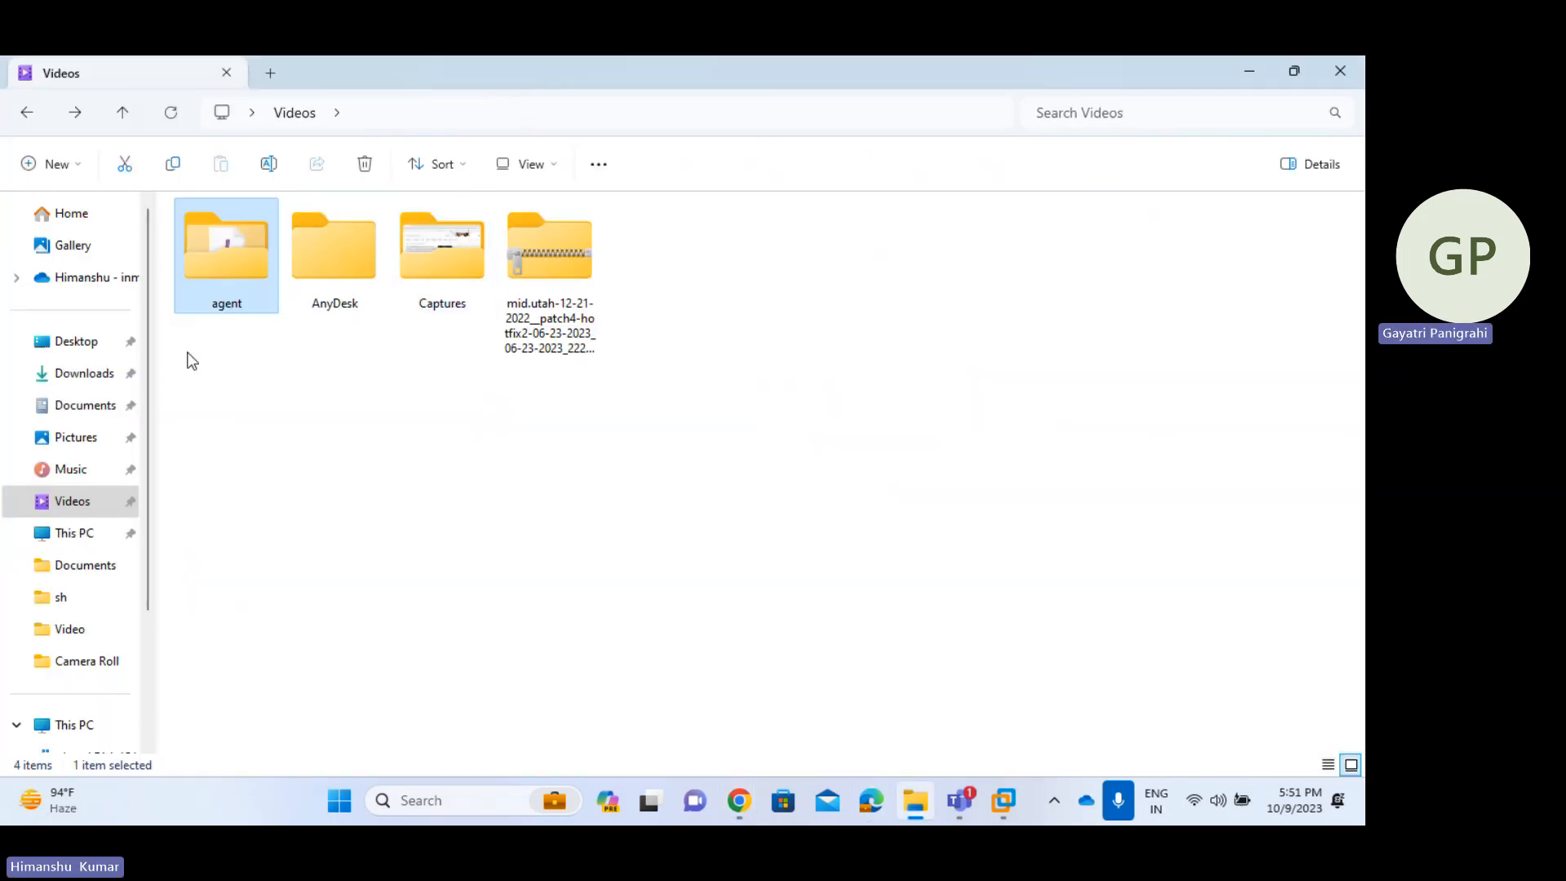
double_click(246, 257)
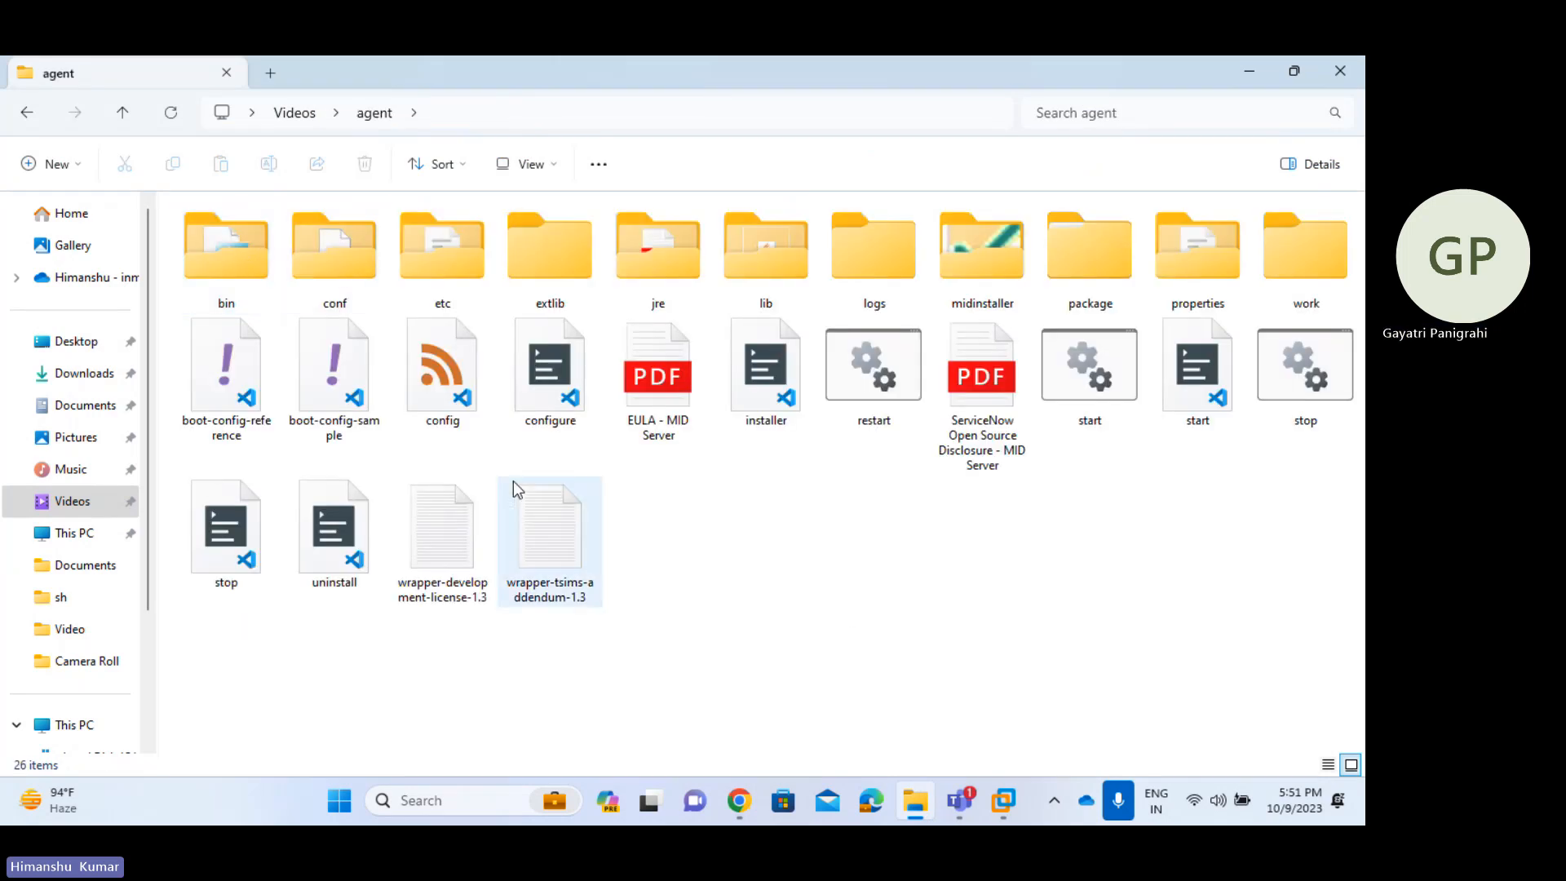
click(1320, 170)
click(1320, 172)
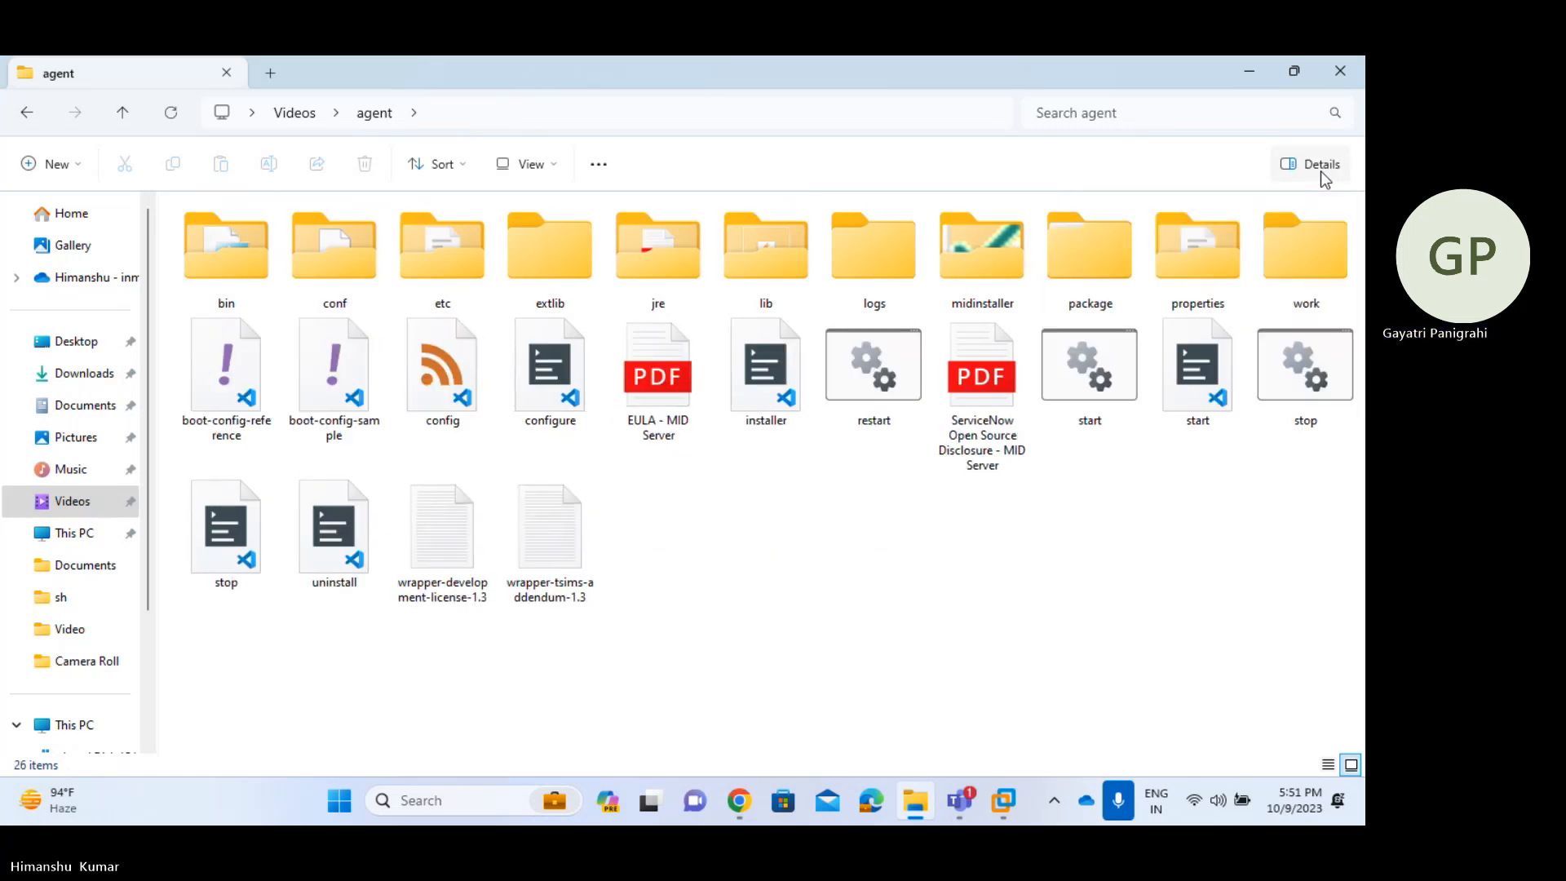
click(1328, 764)
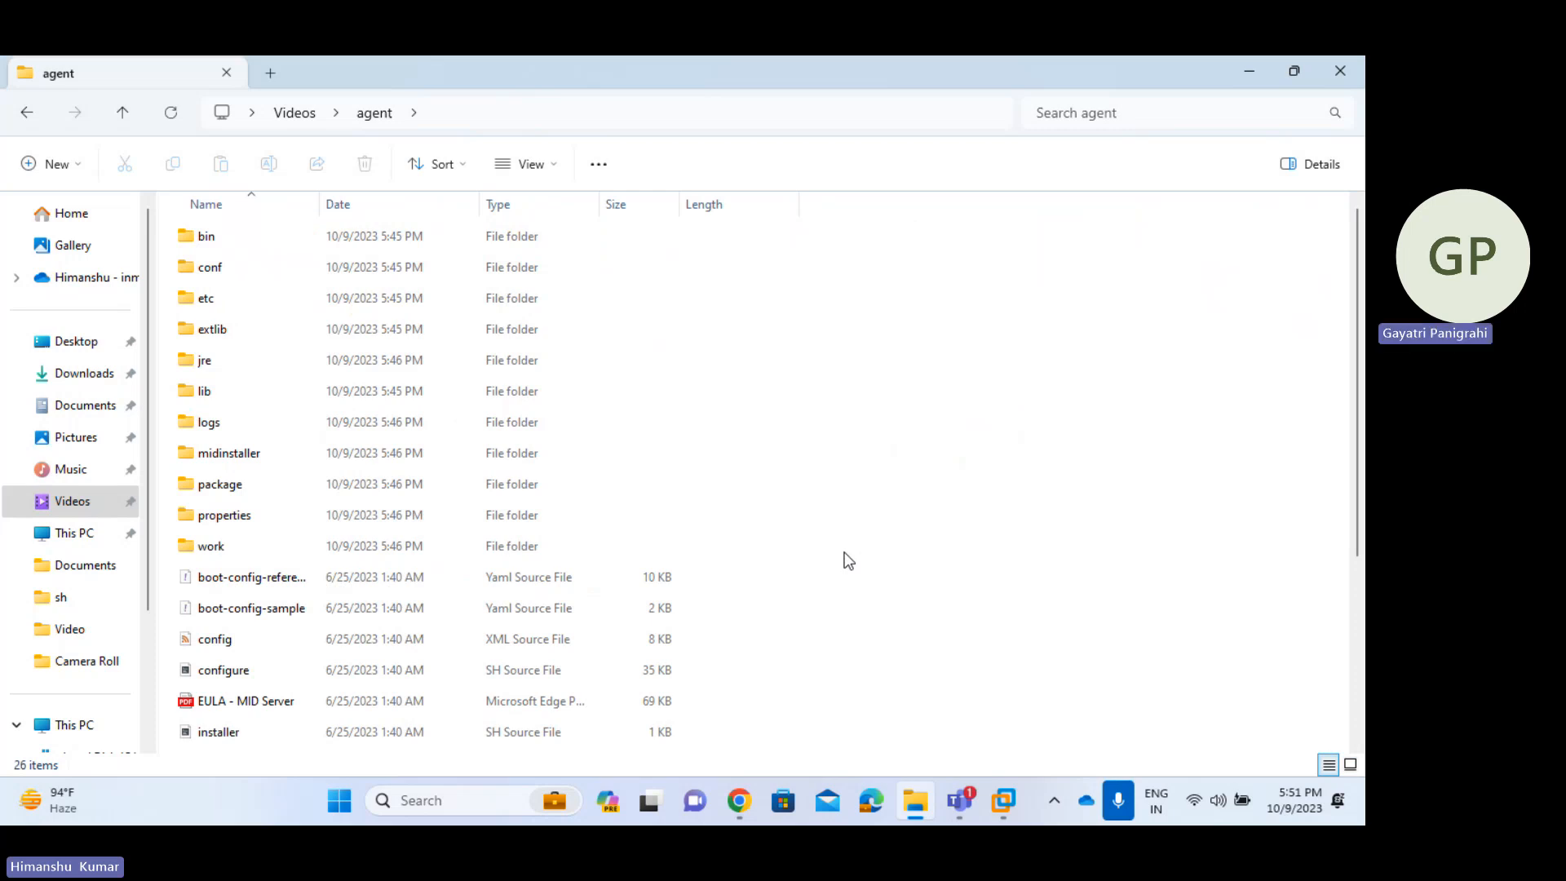
key(alt+Up)
double_click(235, 266)
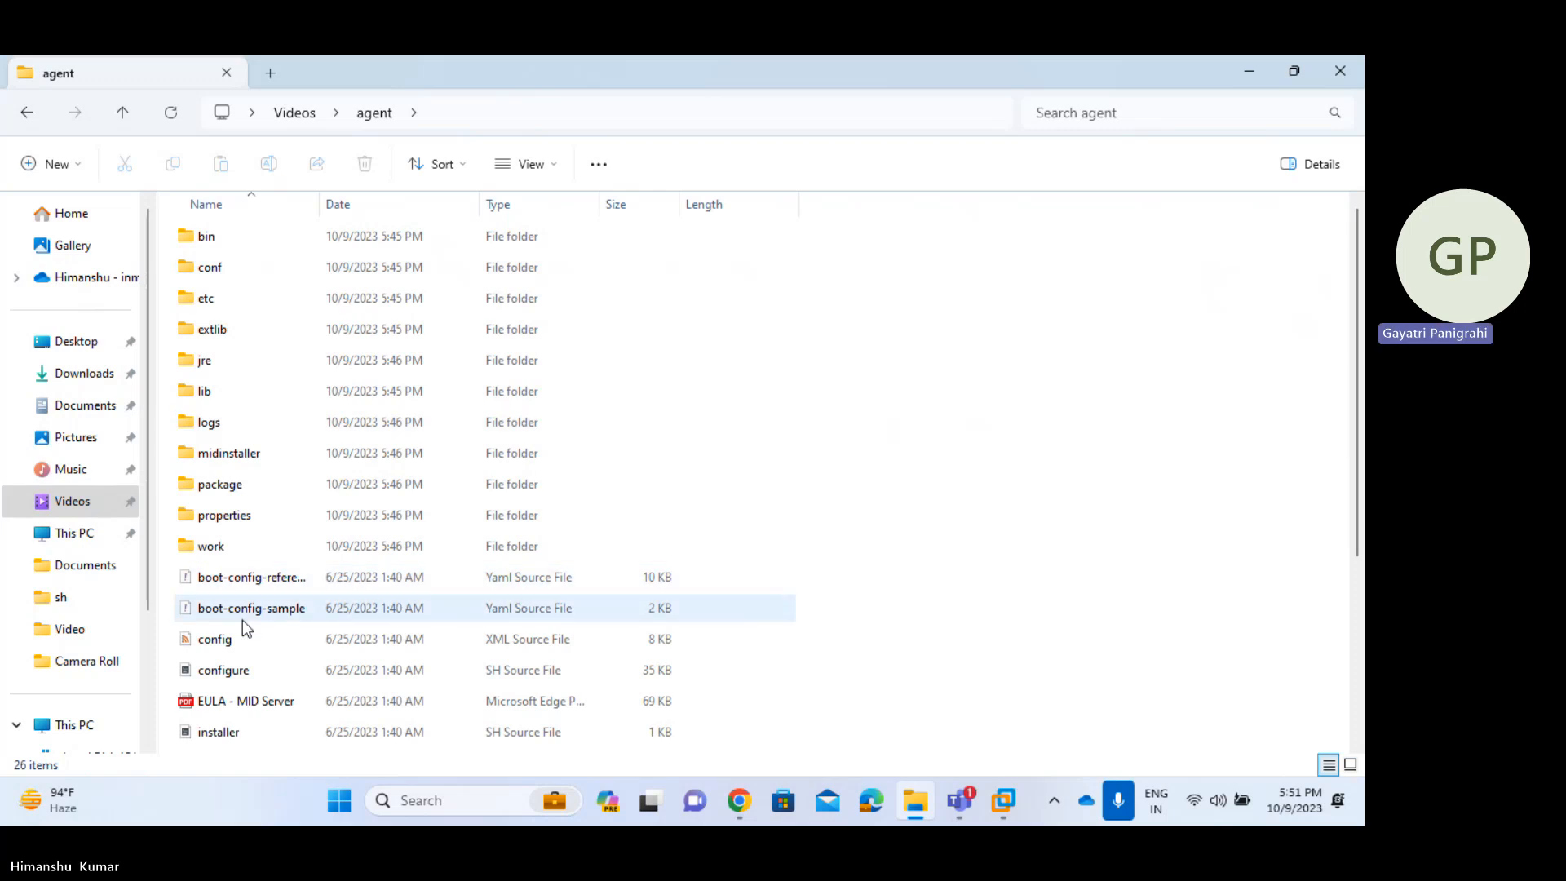
click(209, 641)
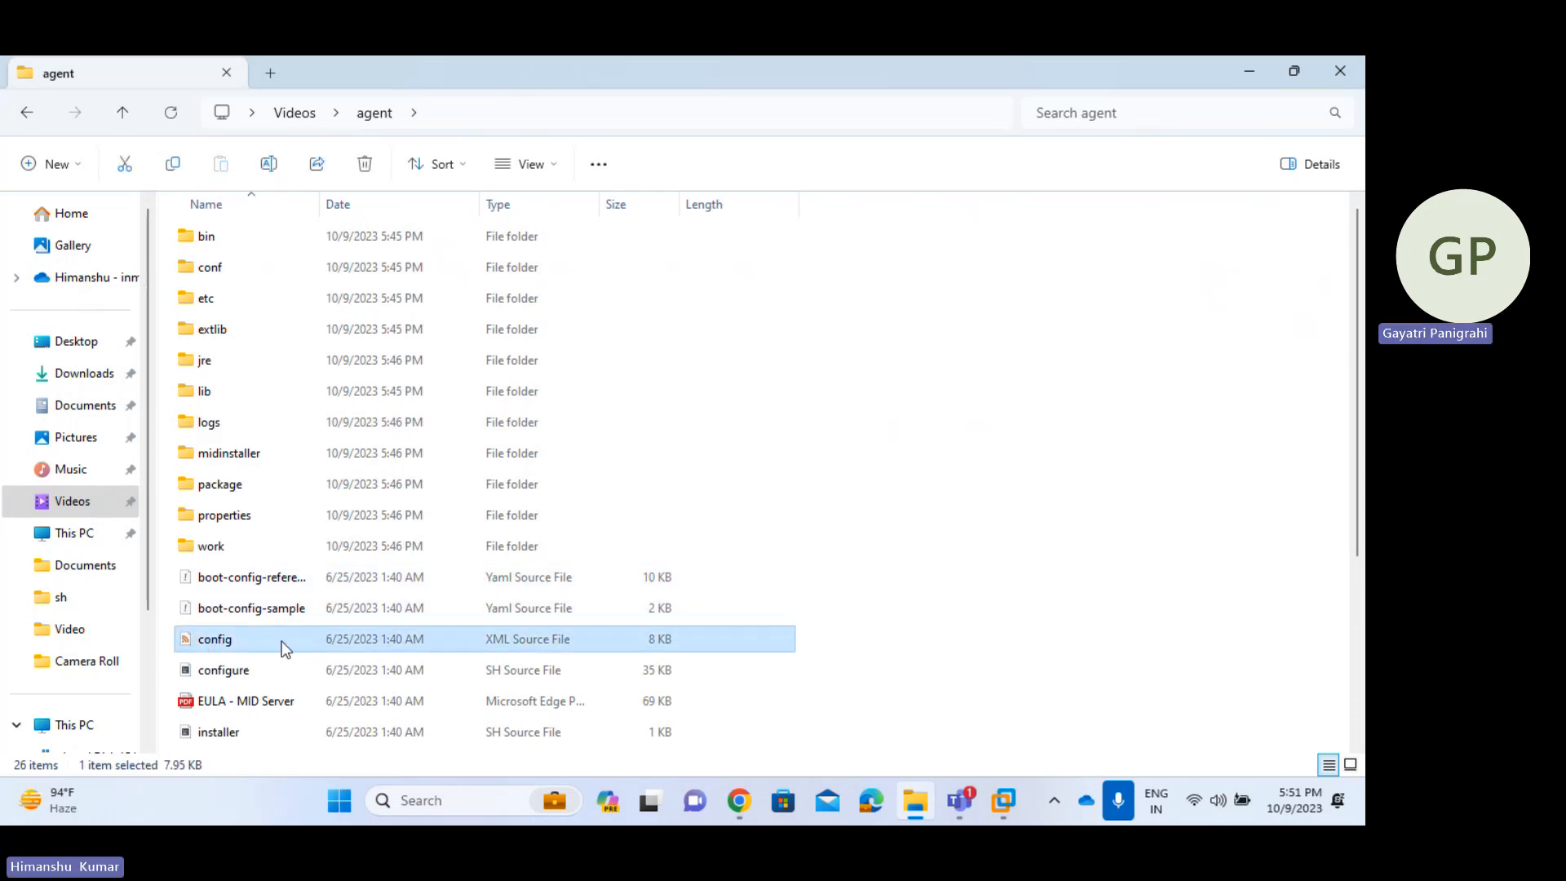
- Open the conf subfolder in Details view and select wrapper-override.conf
double_click(228, 267)
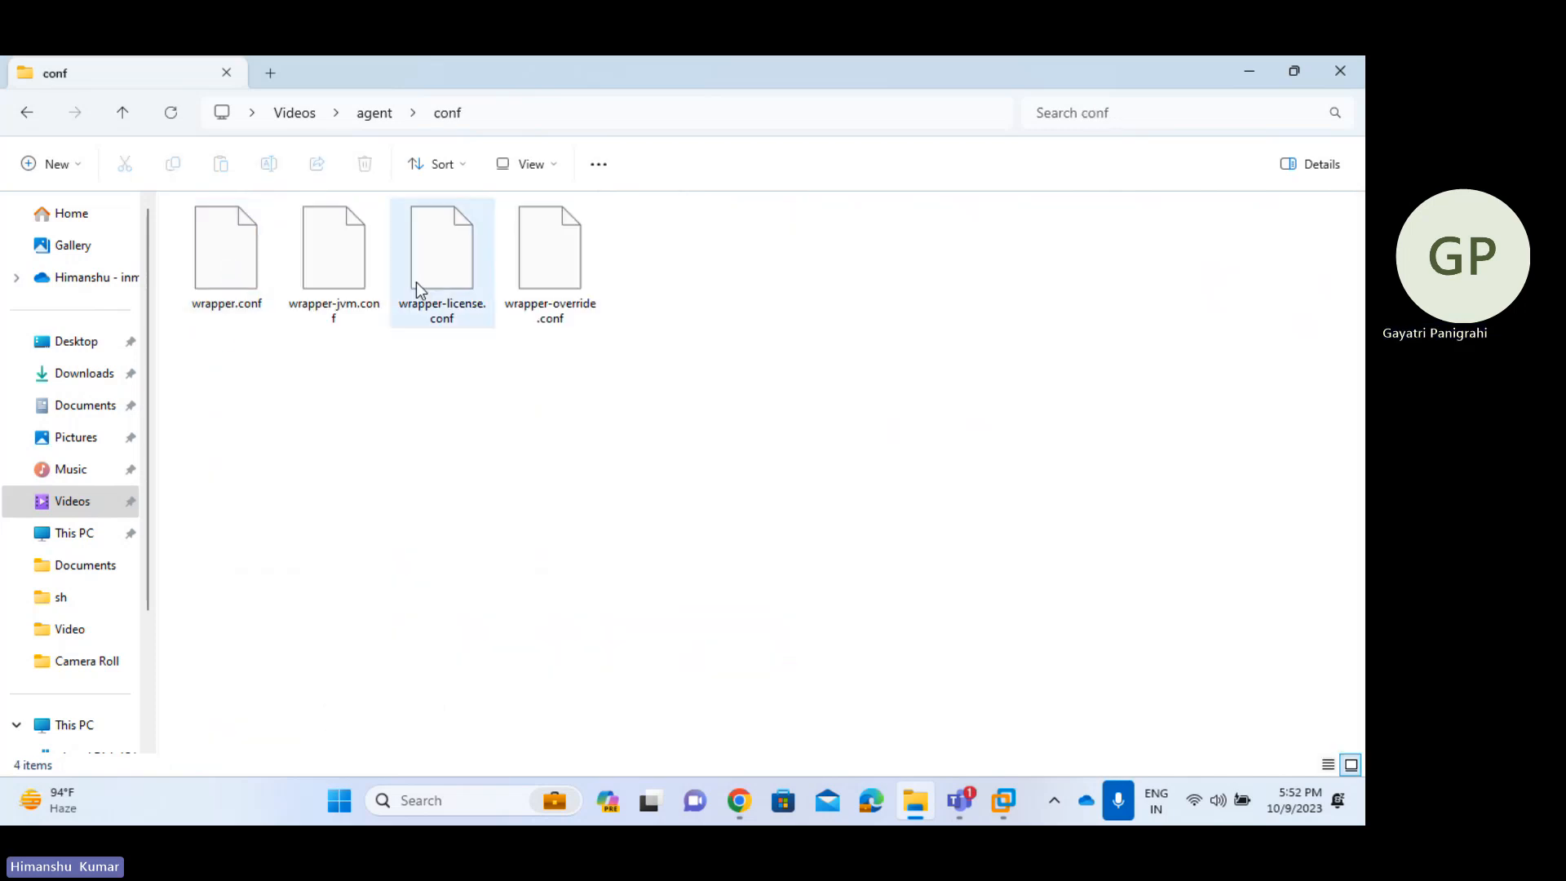
click(1327, 767)
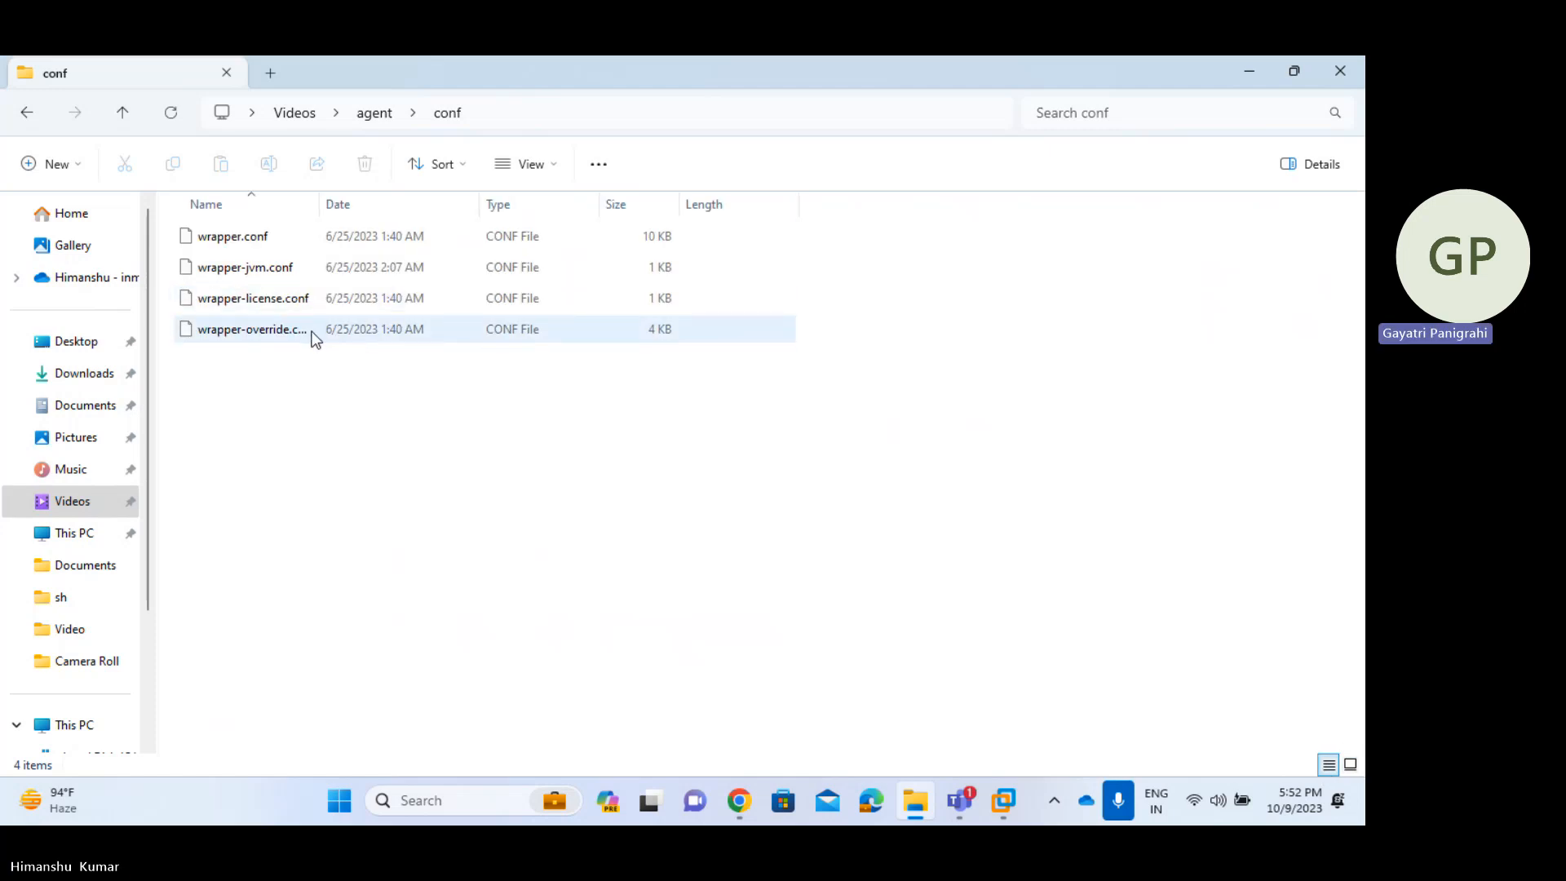
click(219, 338)
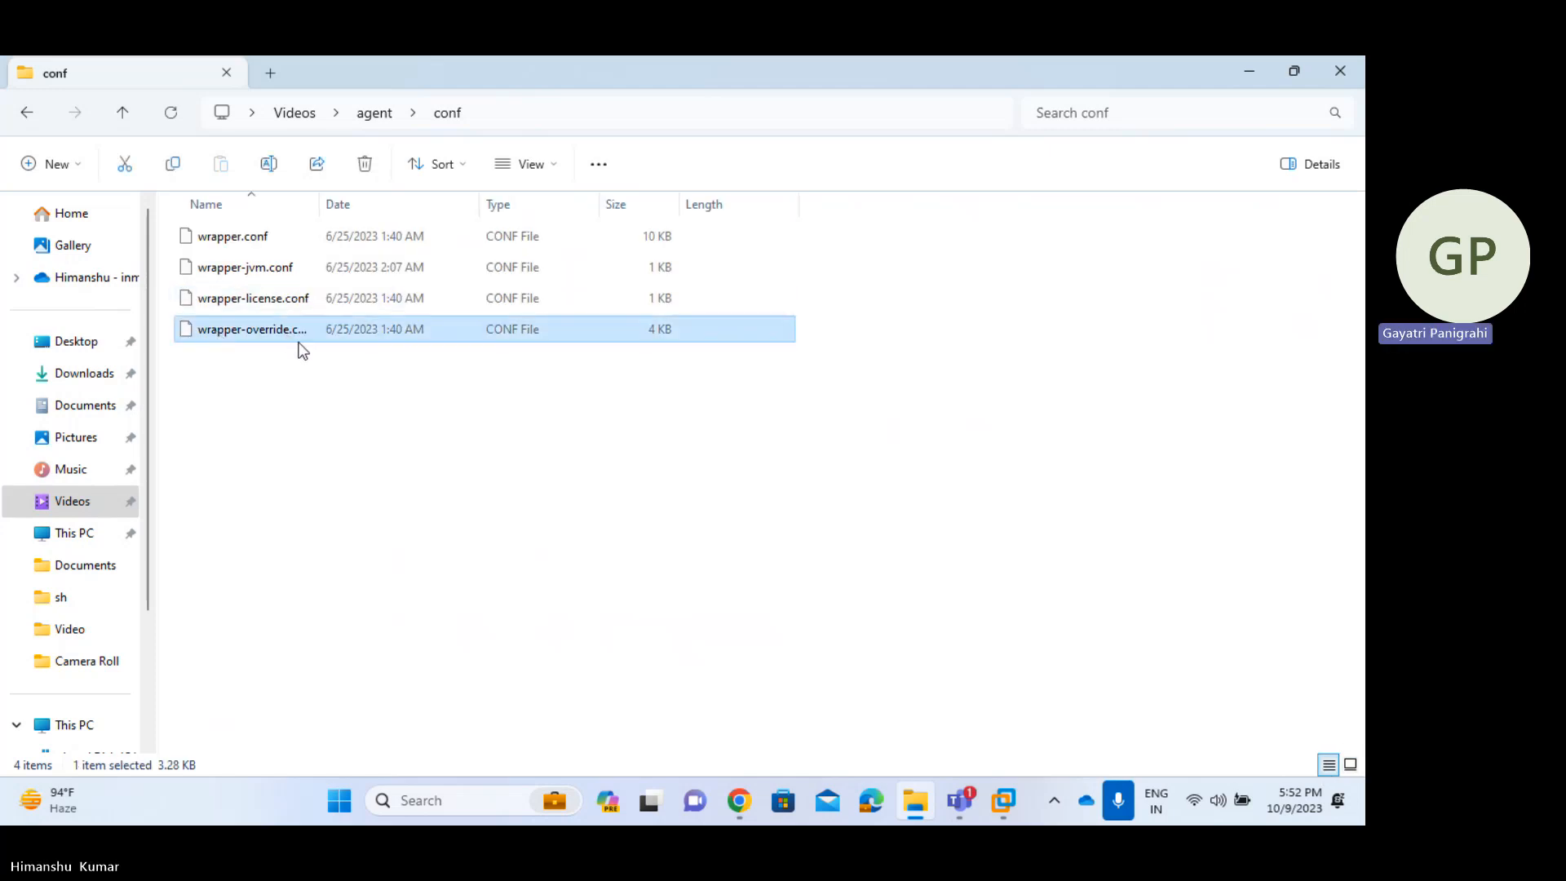
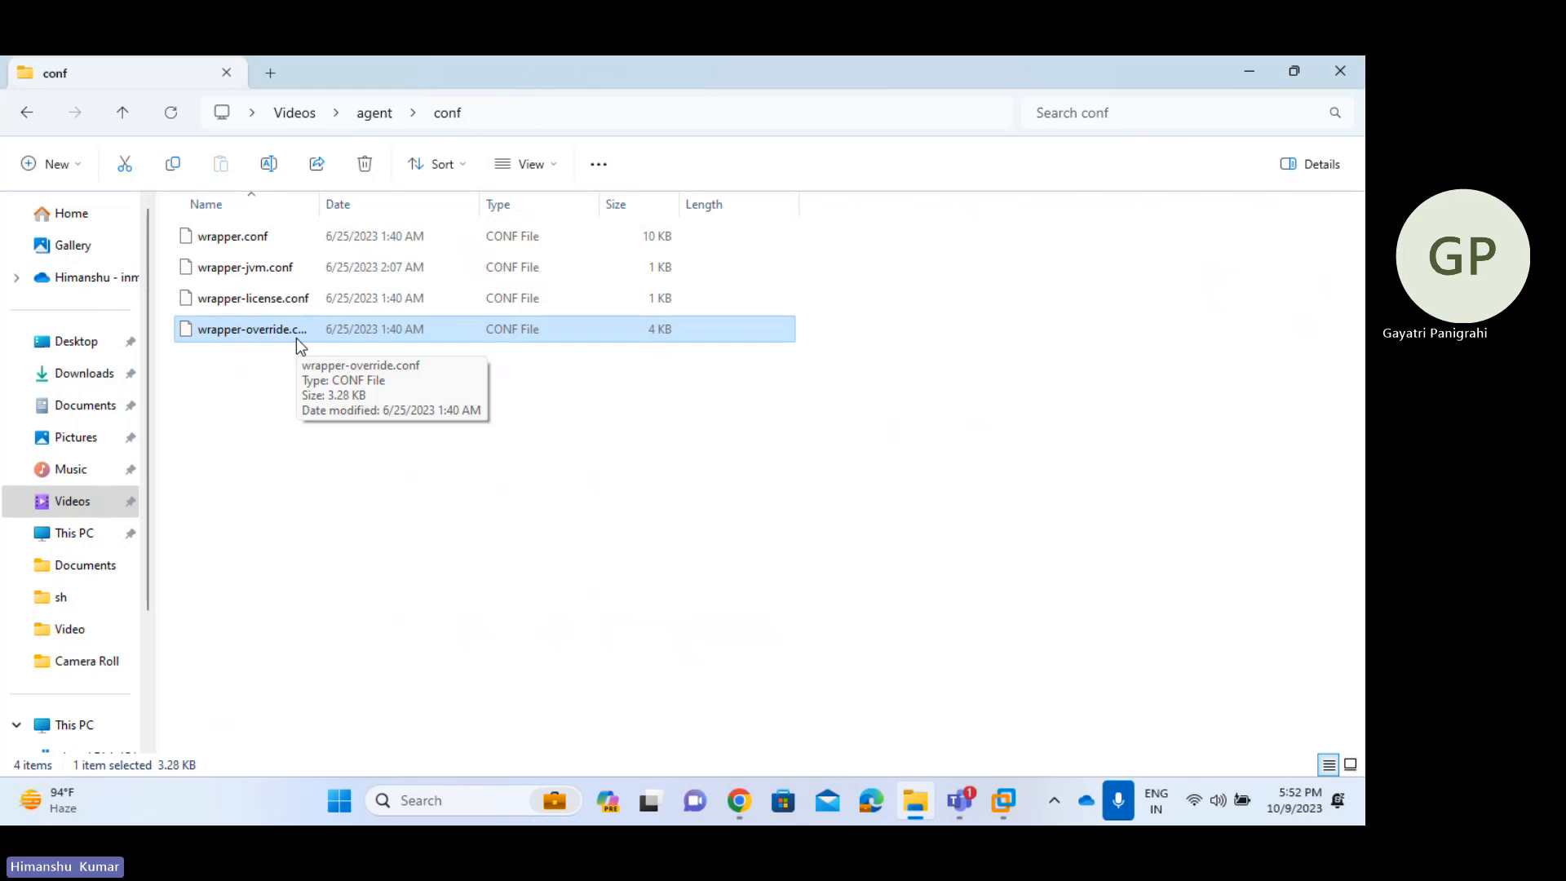
- Go back to the agent folder and open its config XML file with WordPad
key(BackSpace)
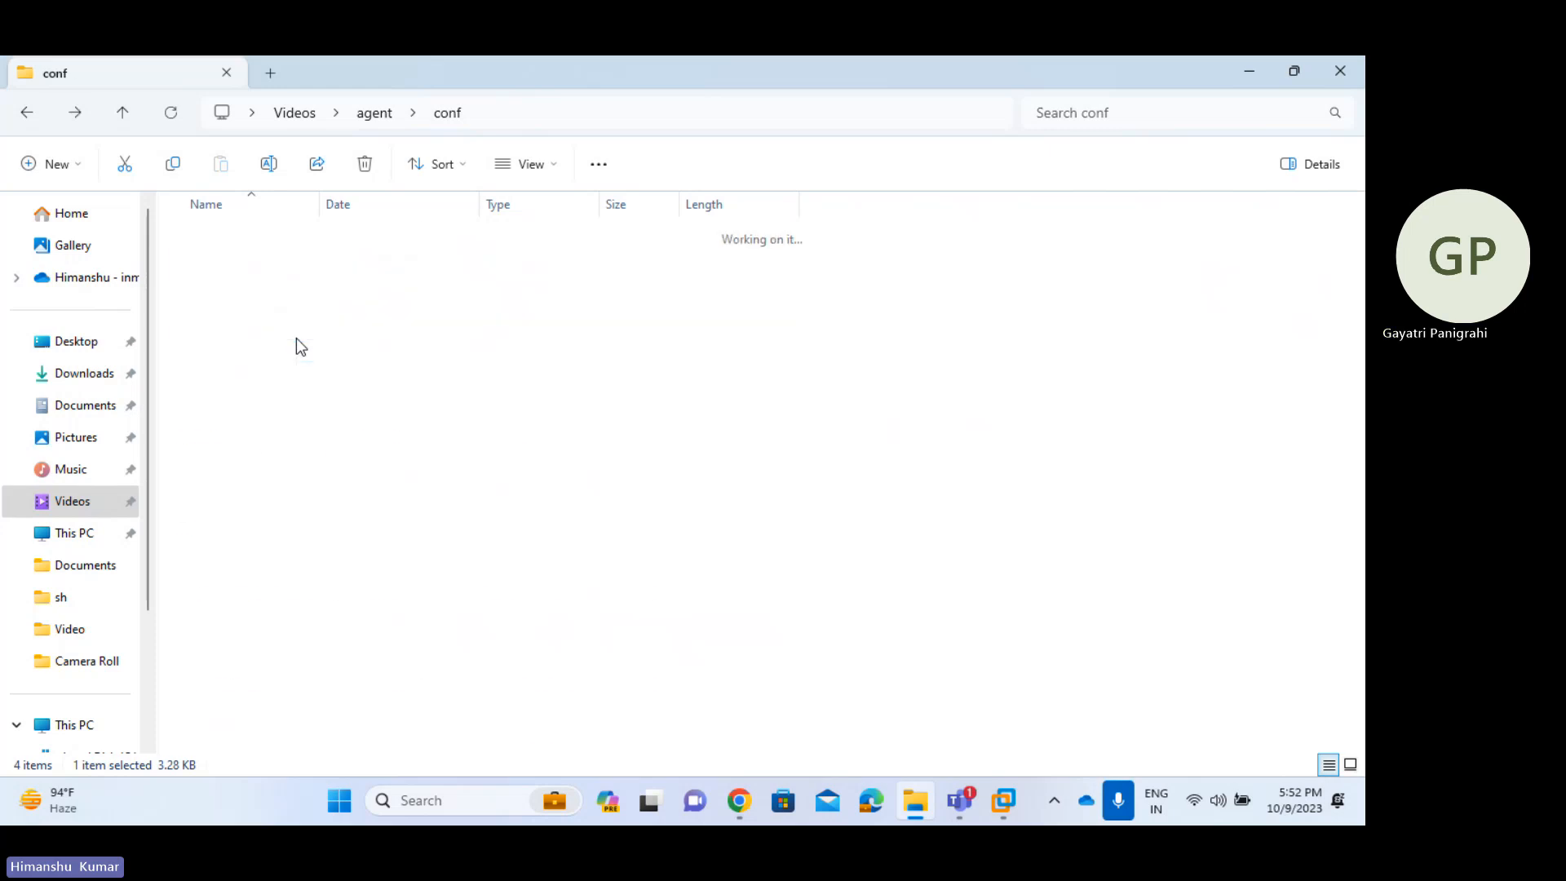
key(Down)
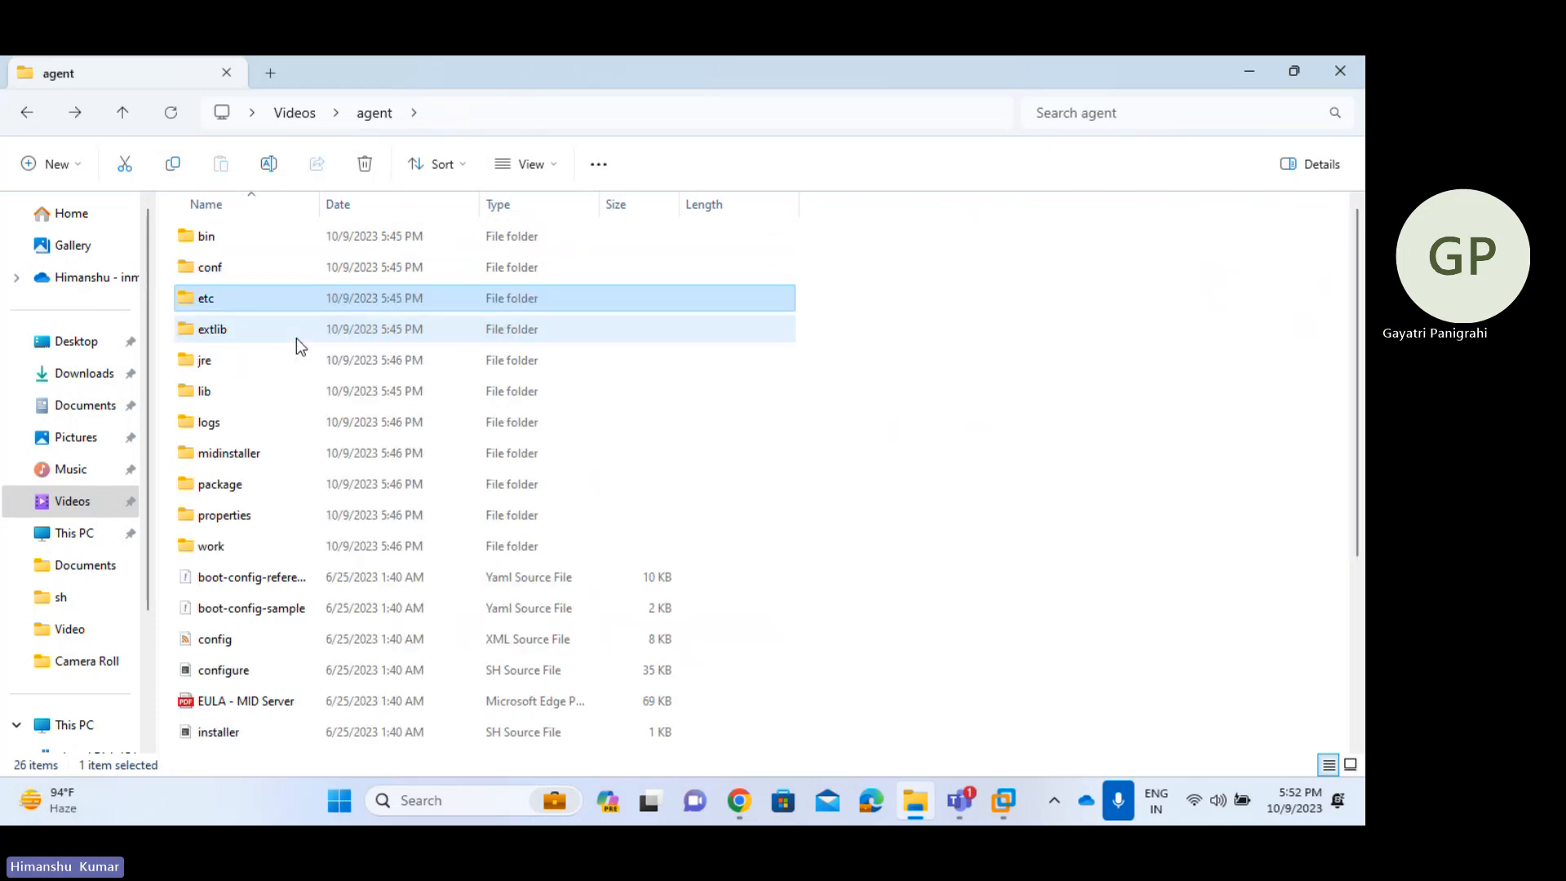
click(253, 638)
right_click(253, 636)
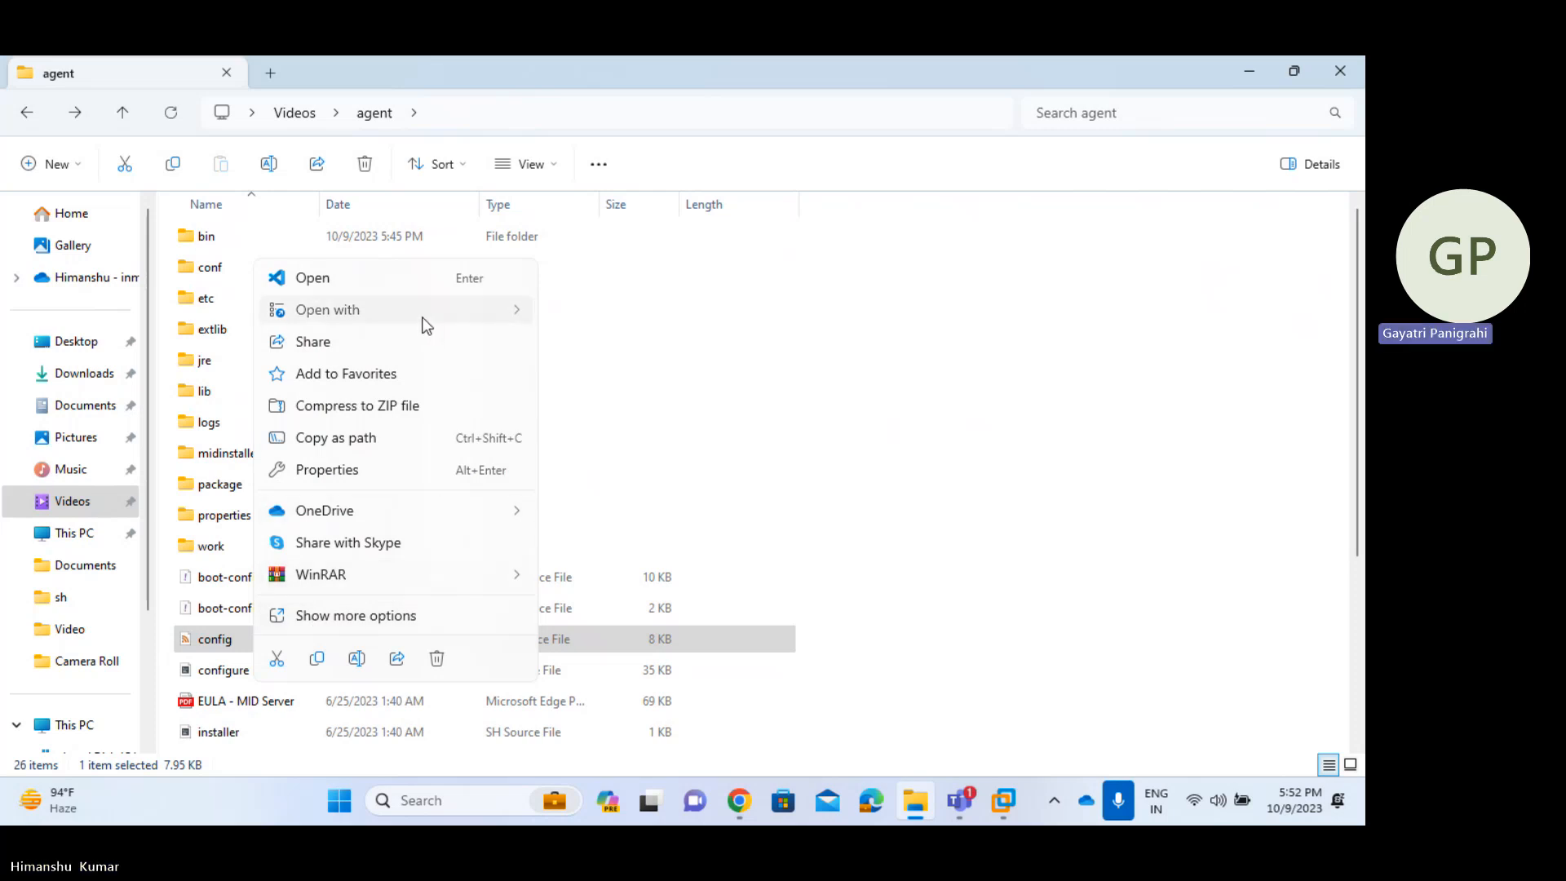
mouse_move(421, 320)
click(649, 380)
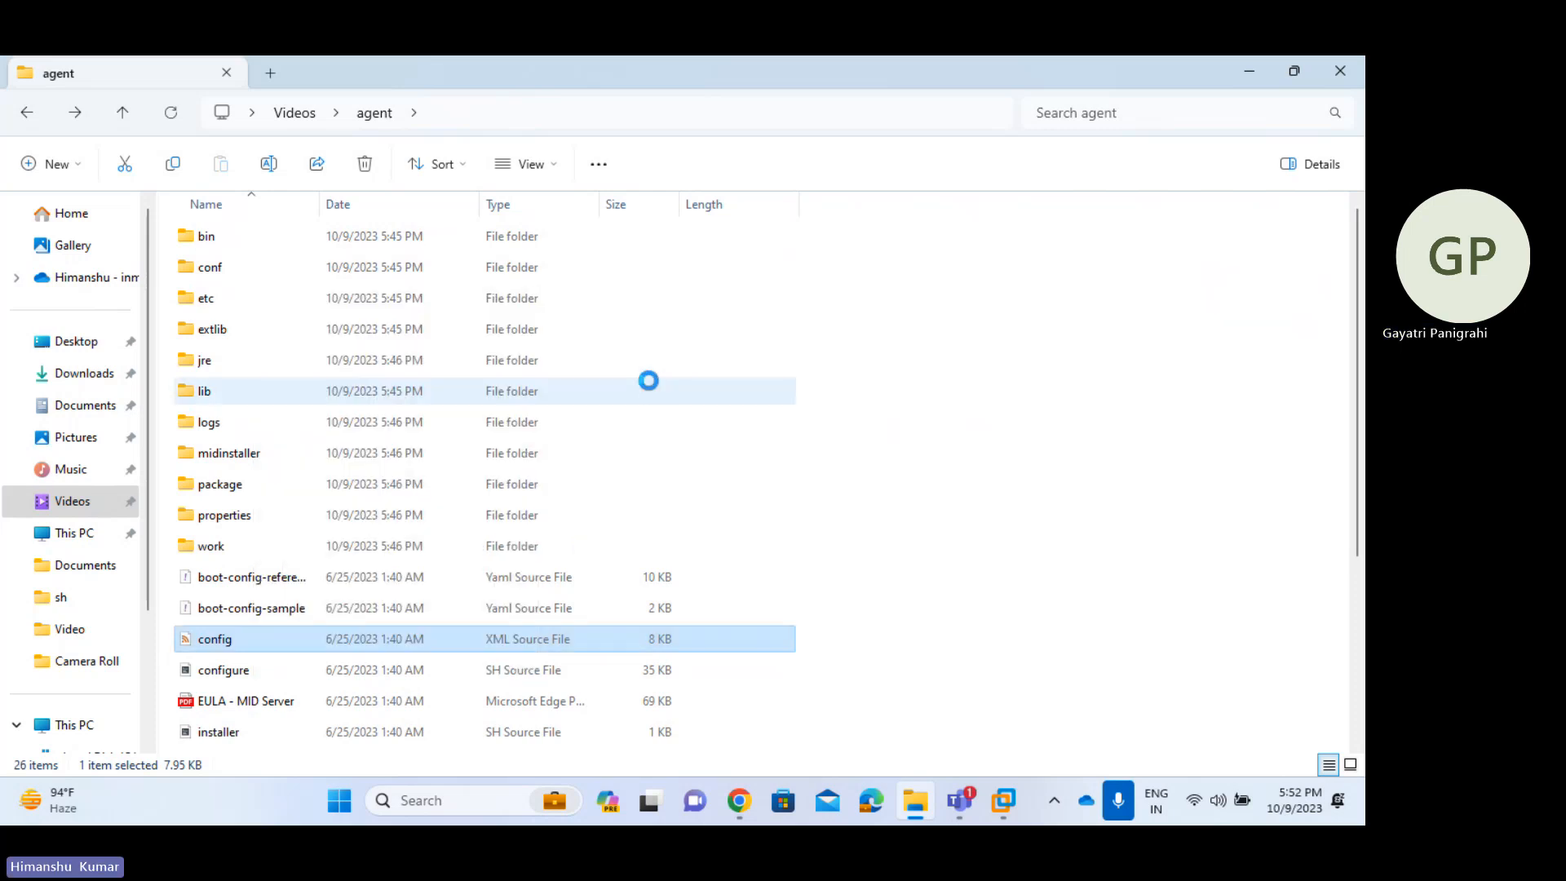
- Maximize WordPad and locate the YOUR_INSTANCE placeholder in the url parameter
scroll(574, 455, down, 2)
scroll(573, 456, down, 2)
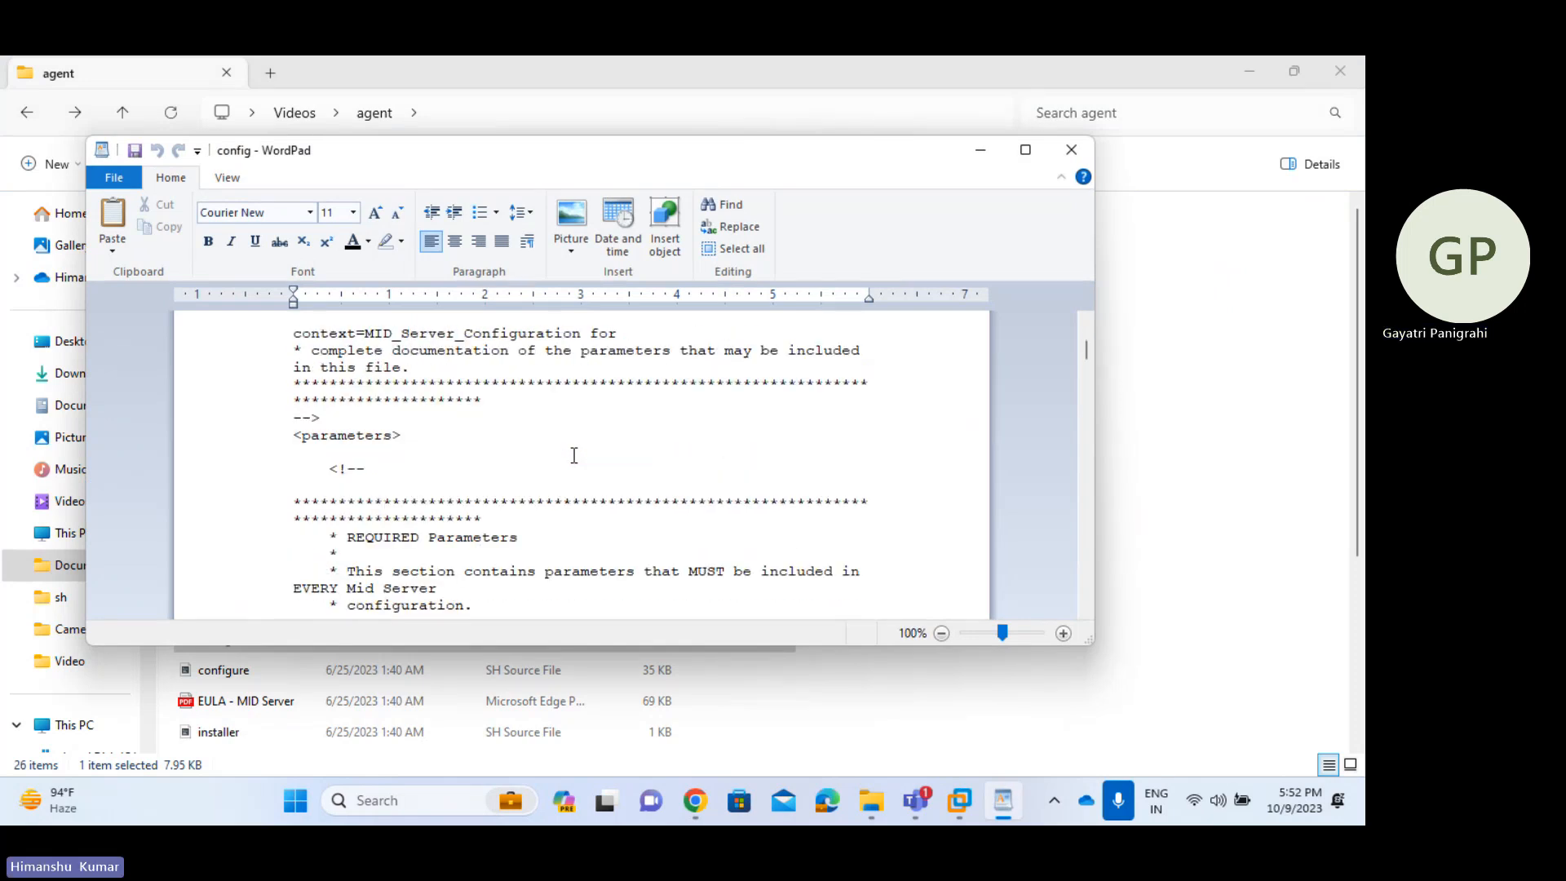
scroll(573, 456, up, 2)
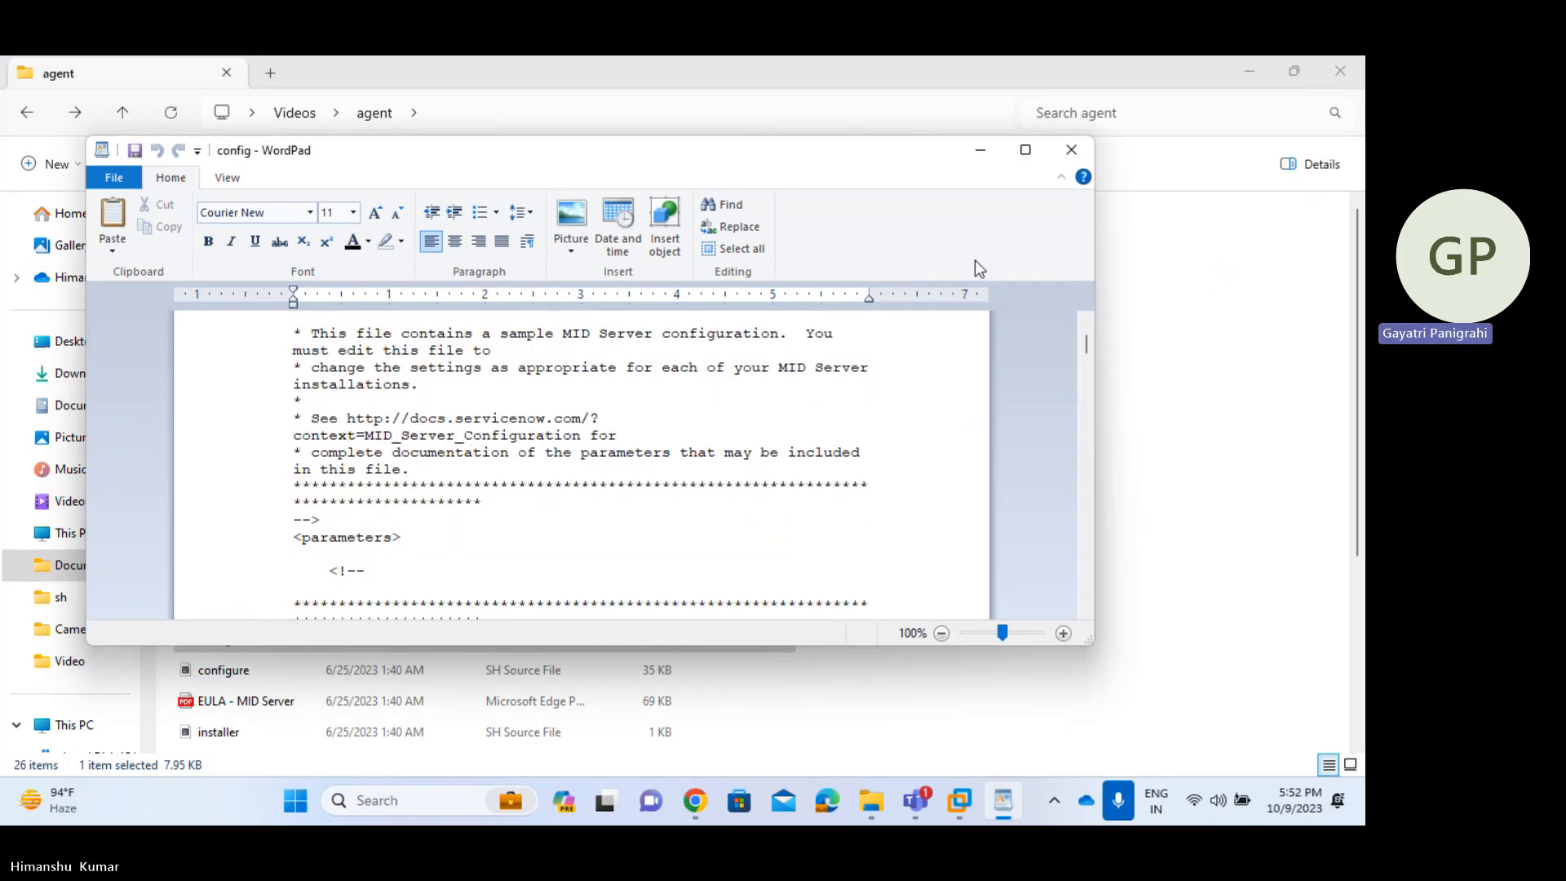
click(1027, 152)
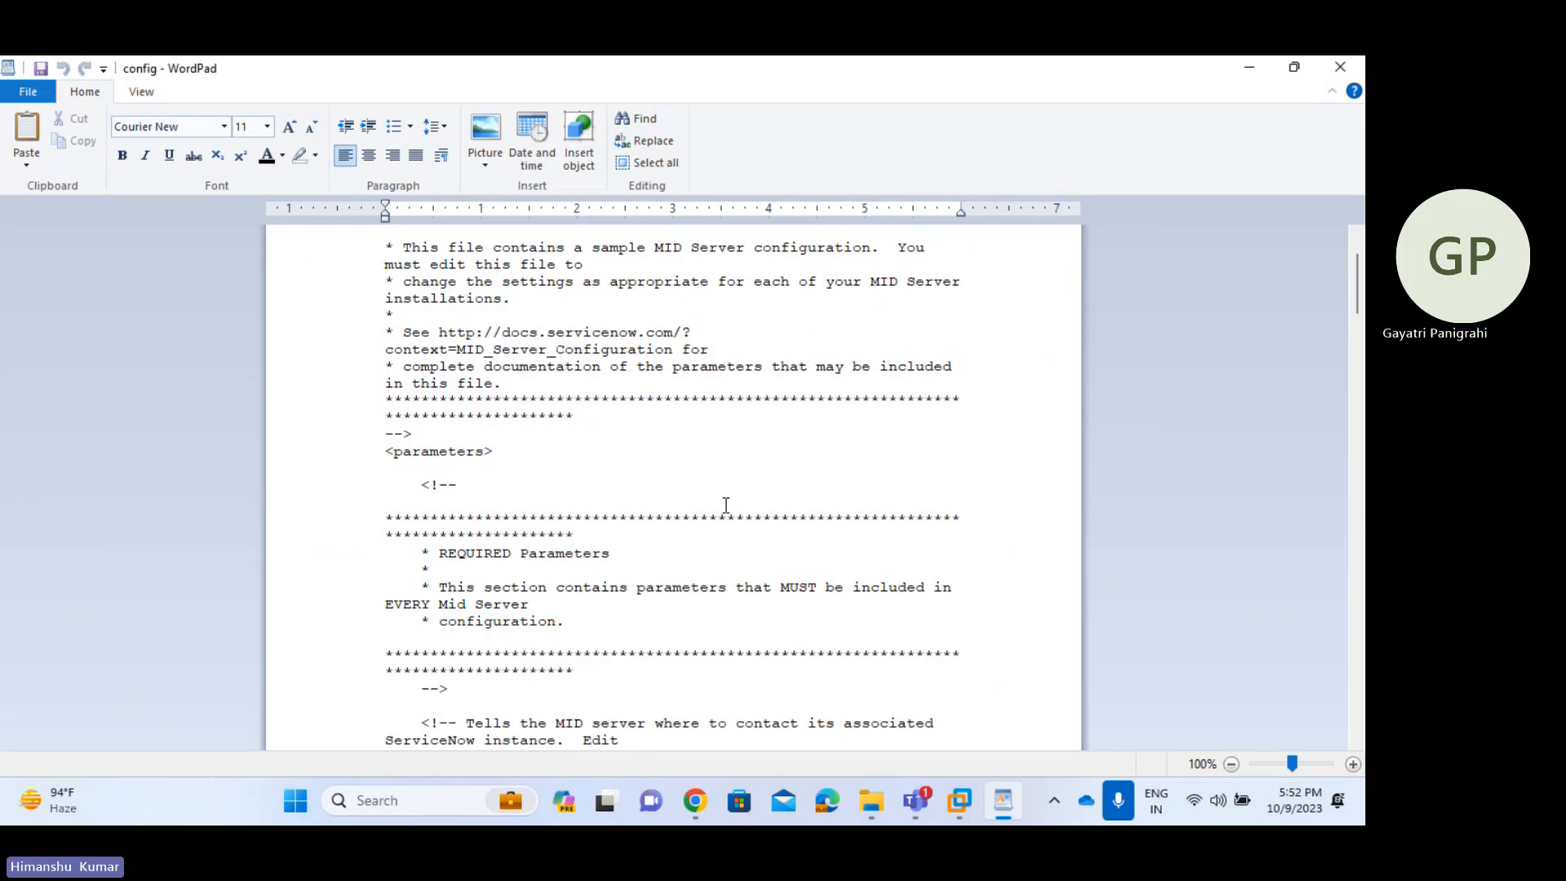
scroll(726, 506, down, 9)
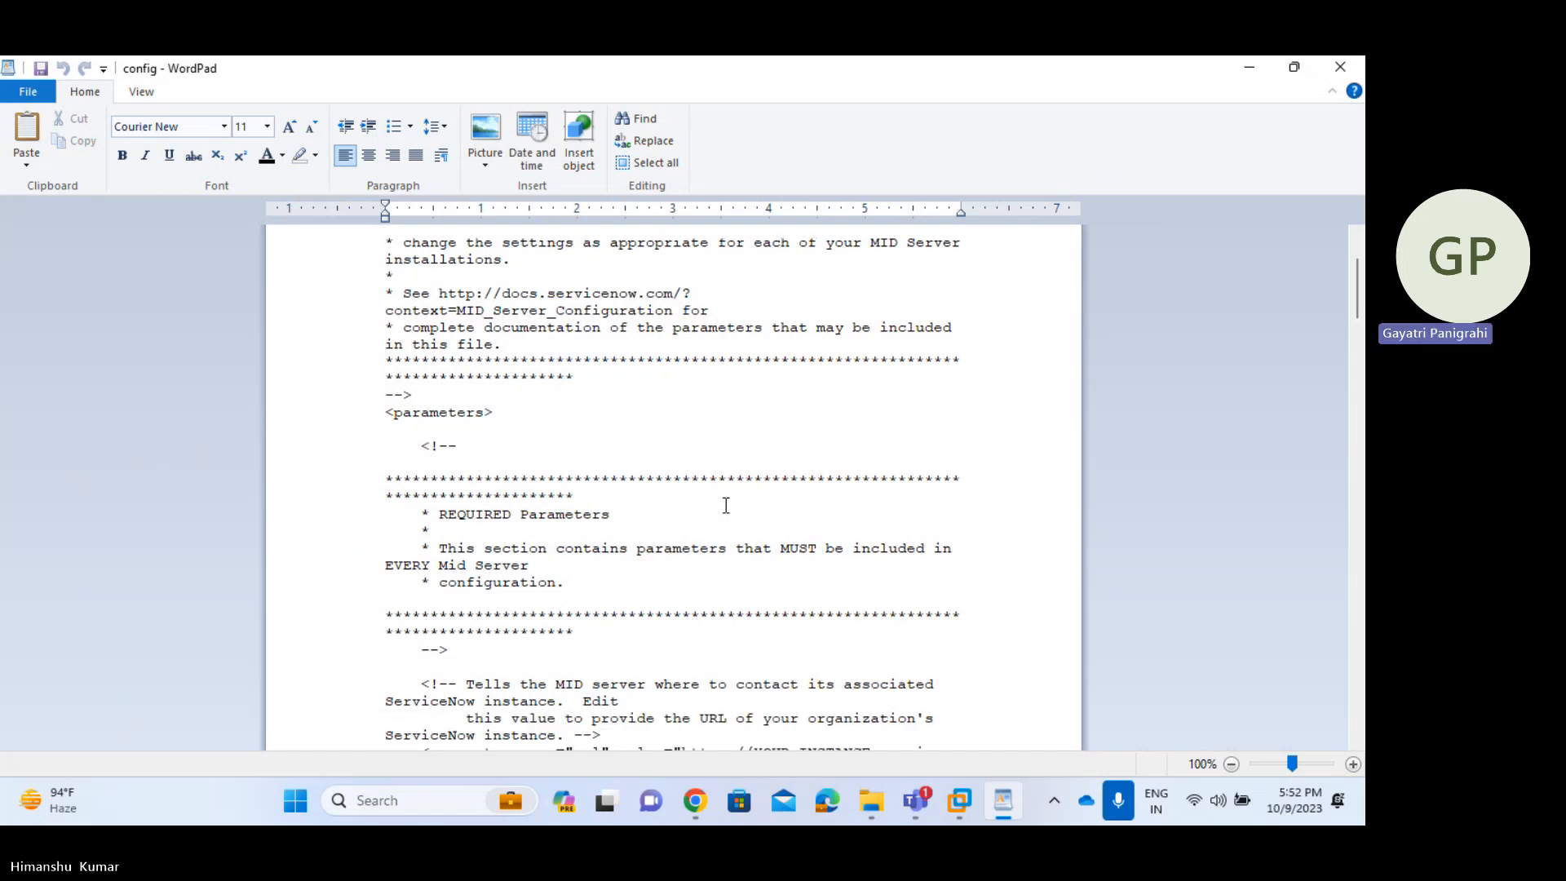
scroll(726, 506, up, 2)
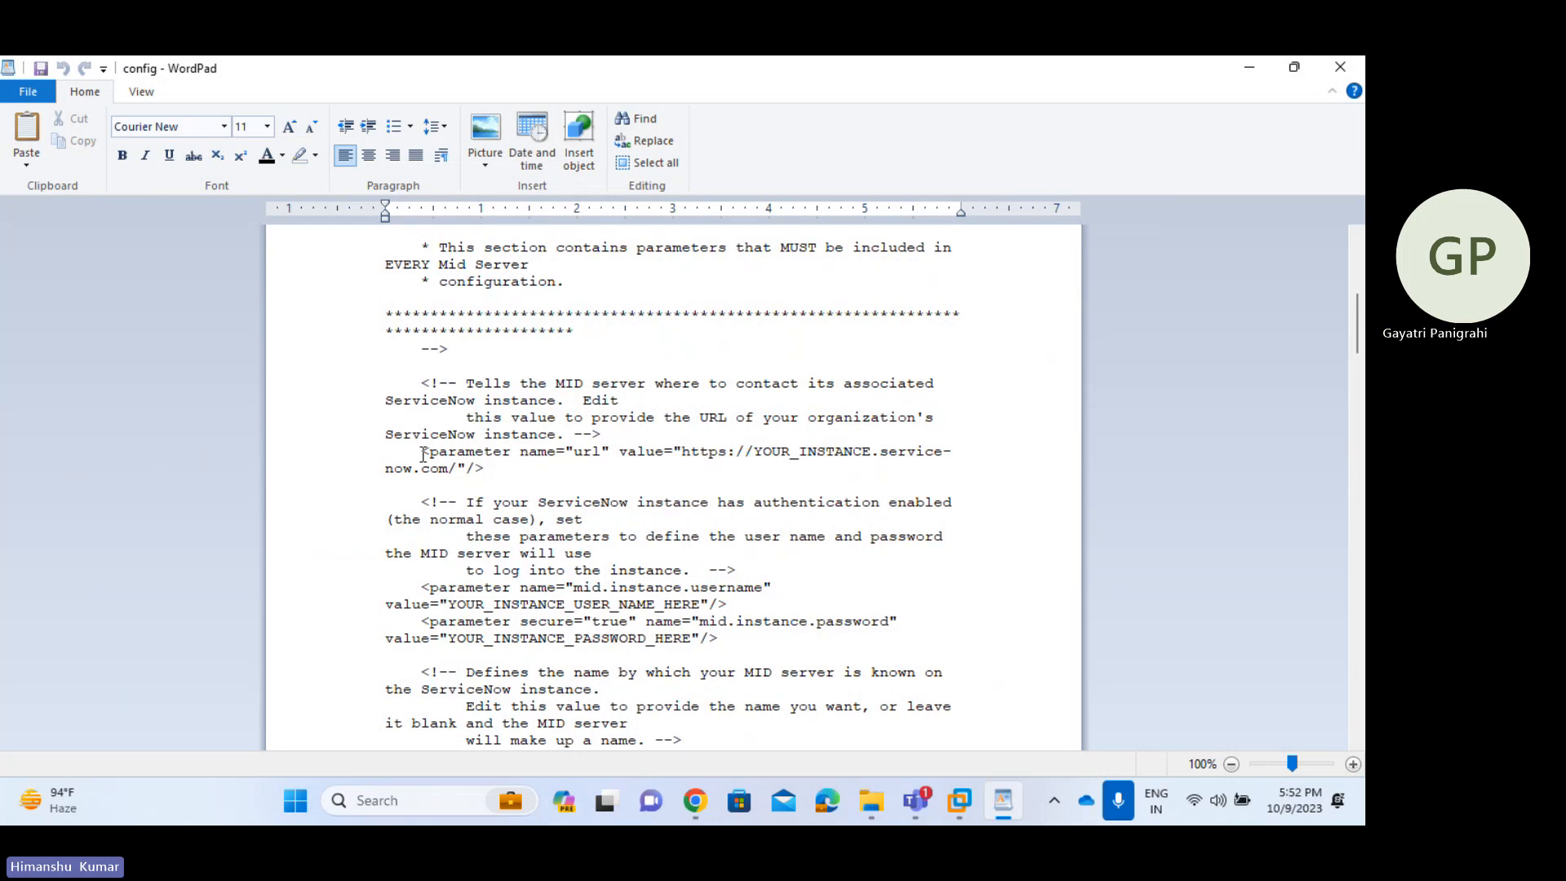
drag(448, 461, 487, 471)
click(487, 470)
drag(754, 451, 854, 451)
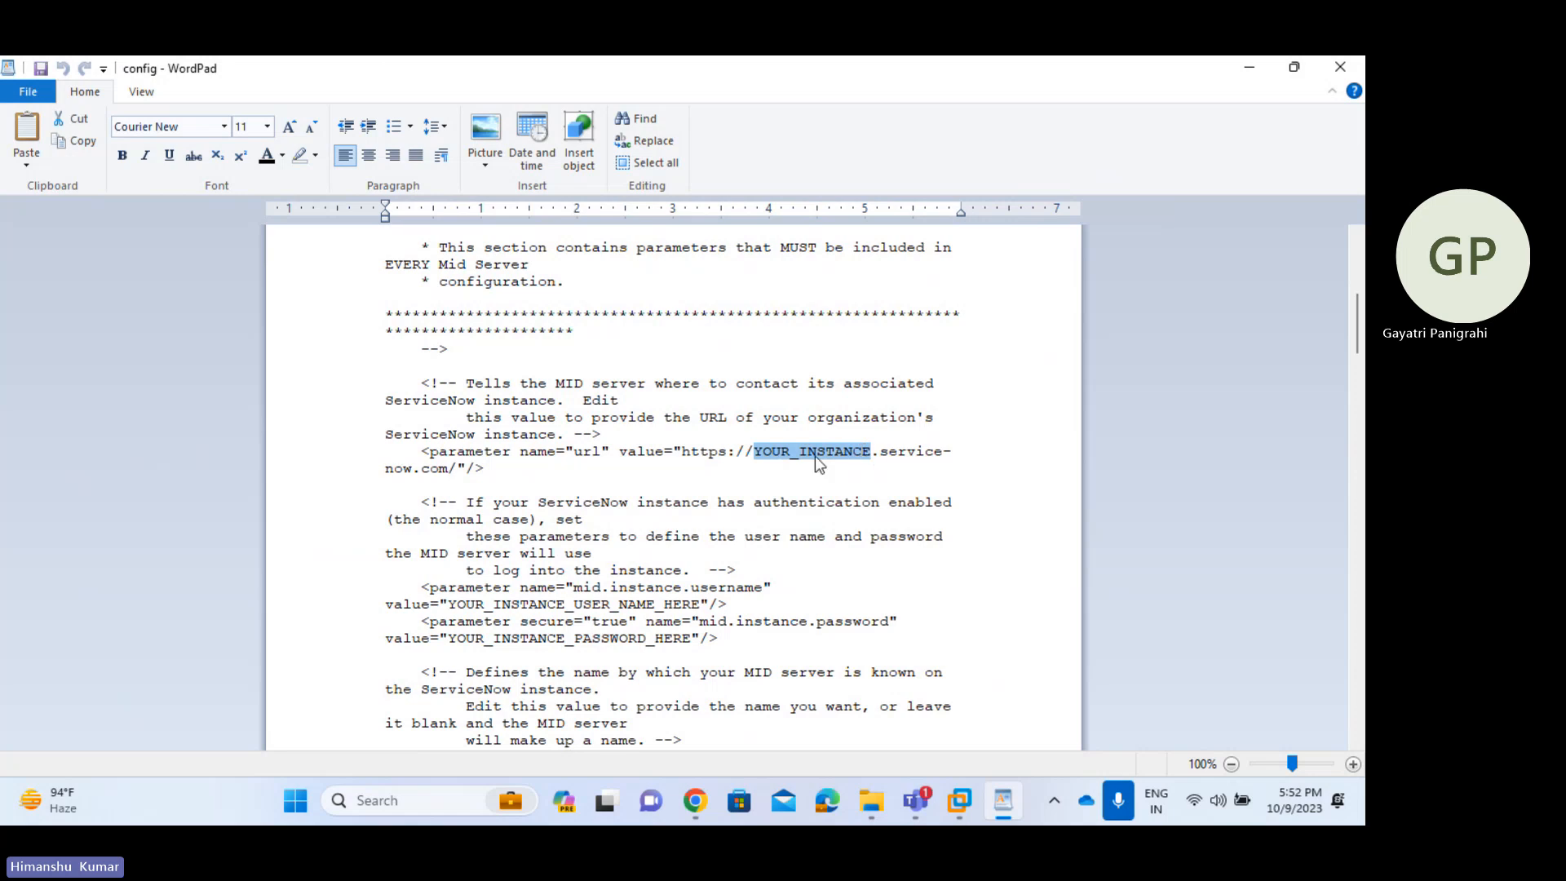
drag(682, 453, 535, 474)
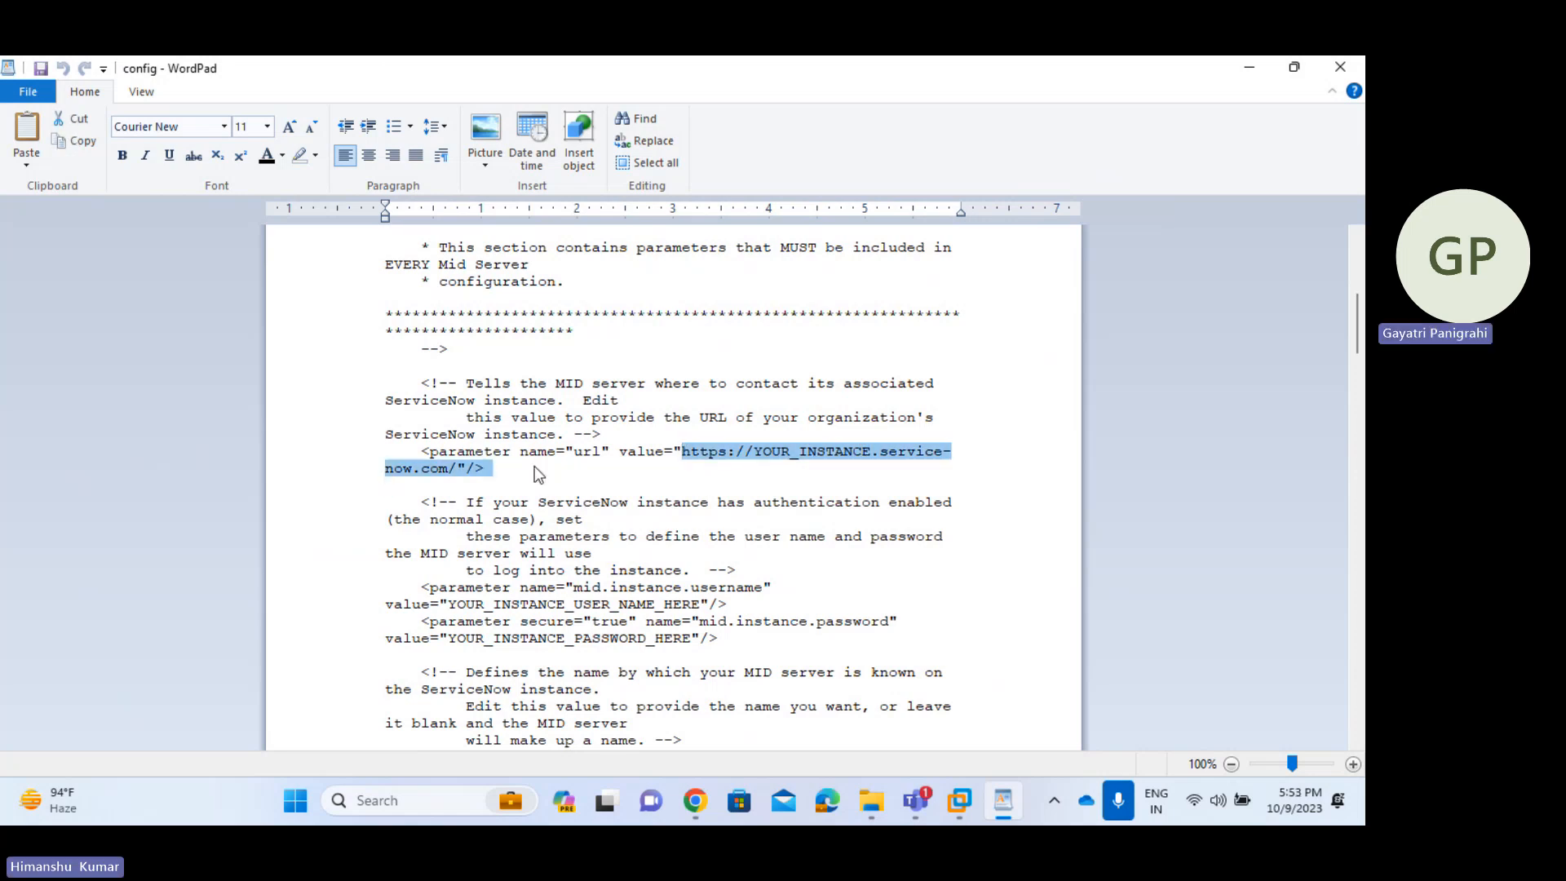
- Copy the instance name from Chrome's address bar and paste it over YOUR_INSTANCE
key(alt+Tab)
key(alt+Tab)
key(alt+Tab)
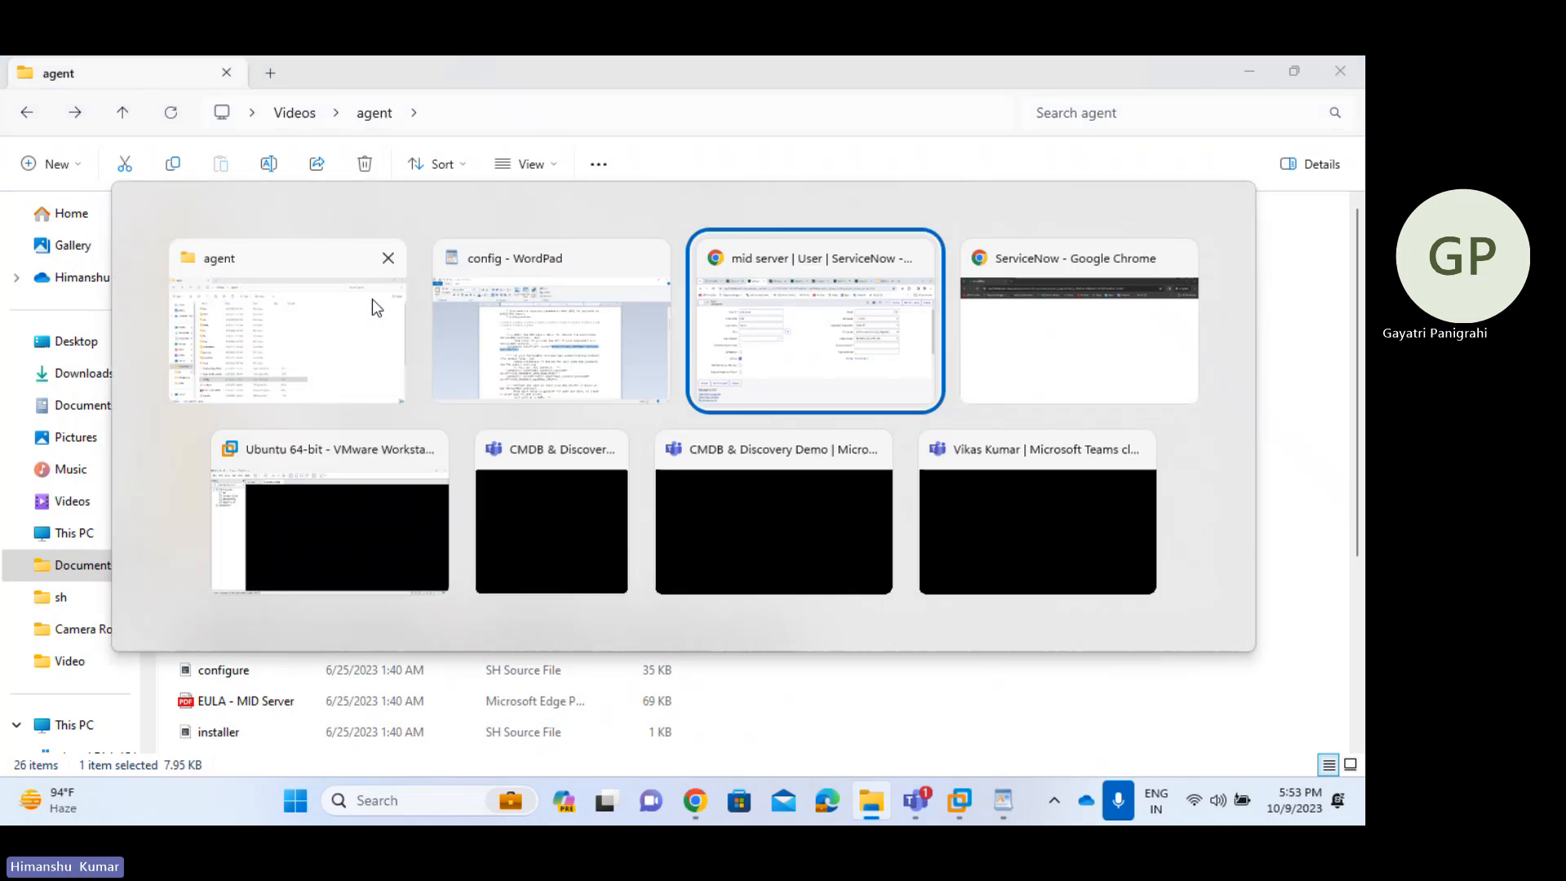
drag(155, 124, 217, 129)
key(ctrl+c)
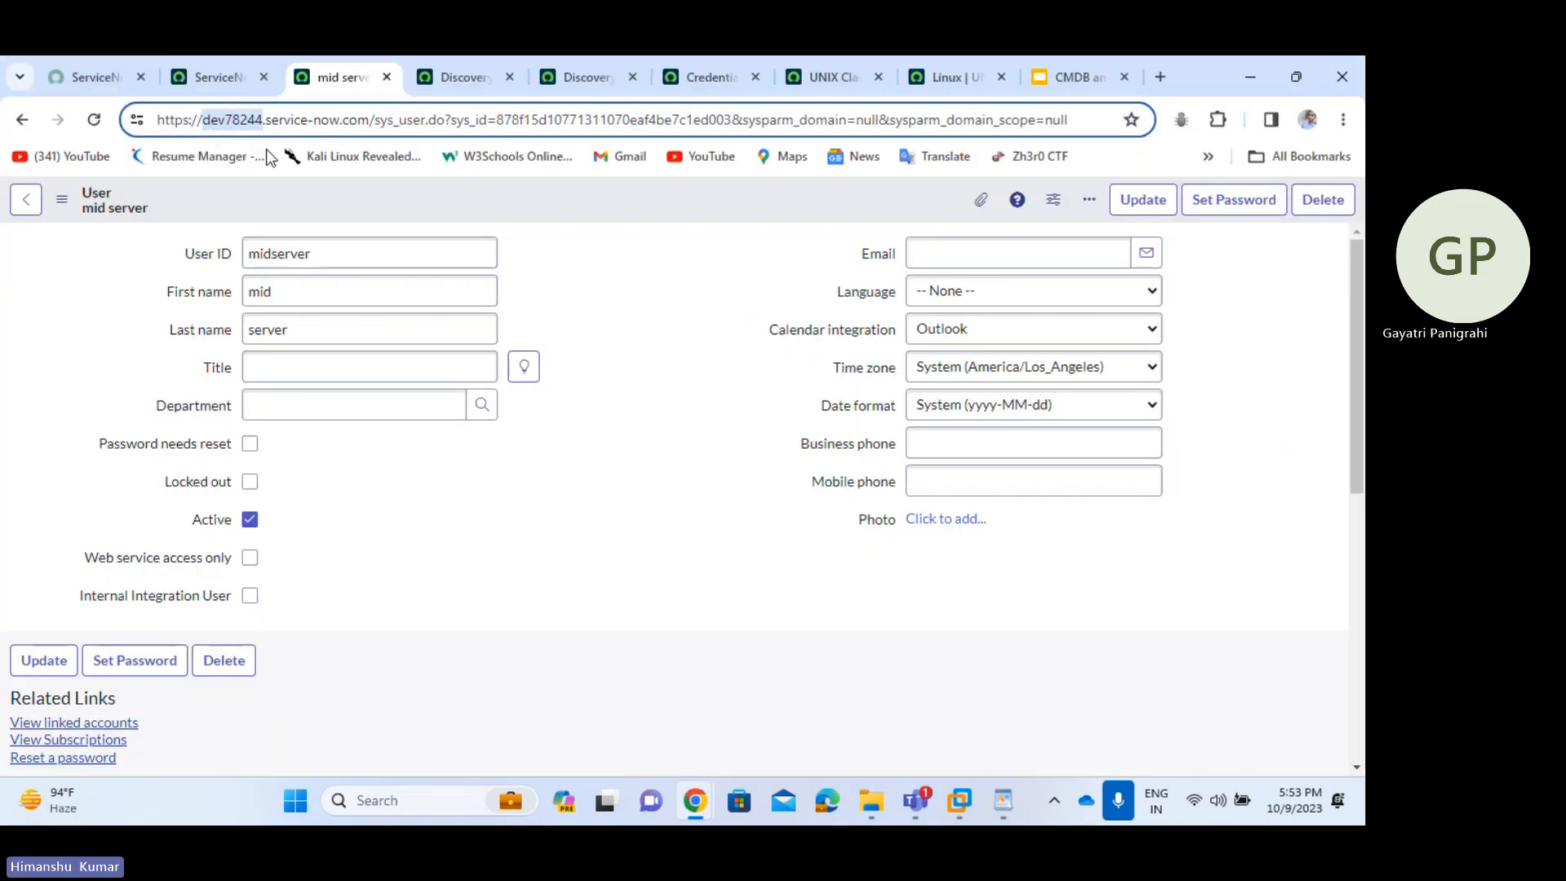
key(alt+Tab)
key(alt+Tab)
key(alt+Tab)
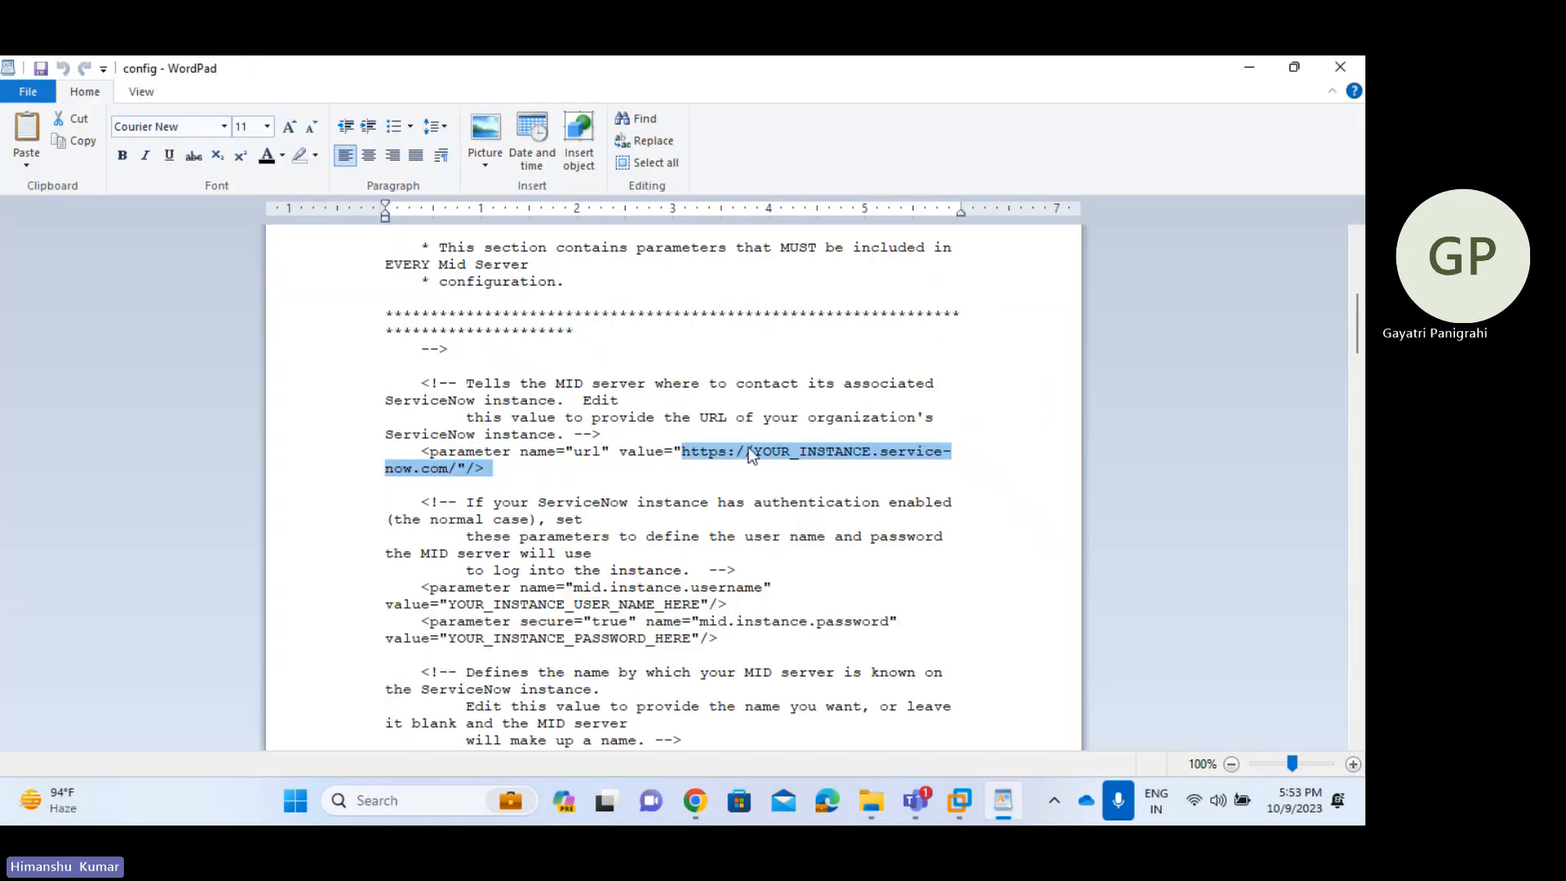
click(749, 450)
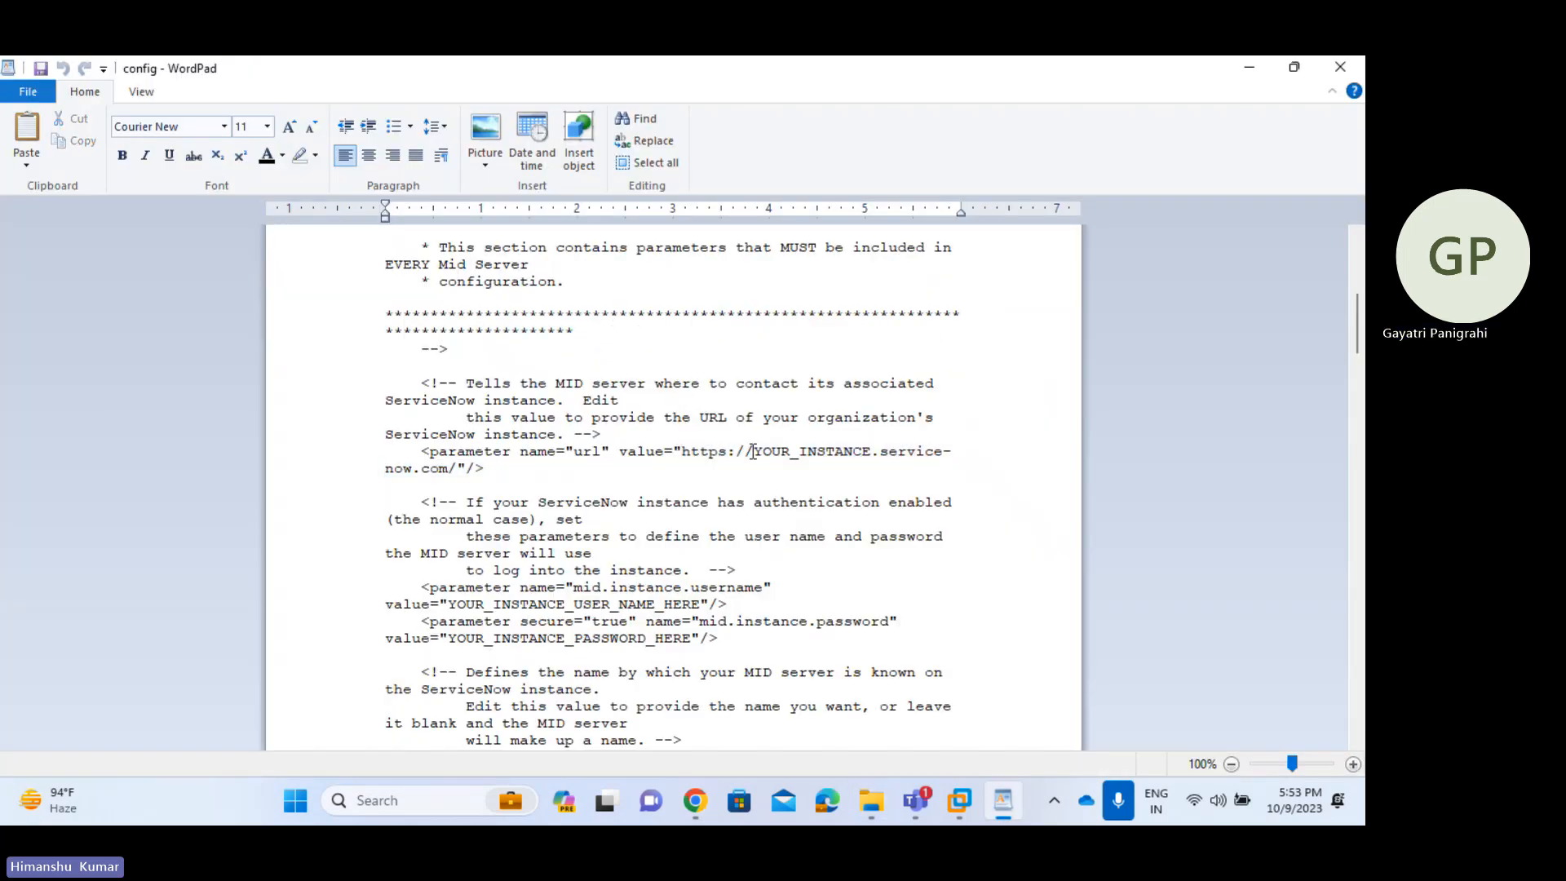
drag(795, 453, 849, 456)
key(ctrl+v)
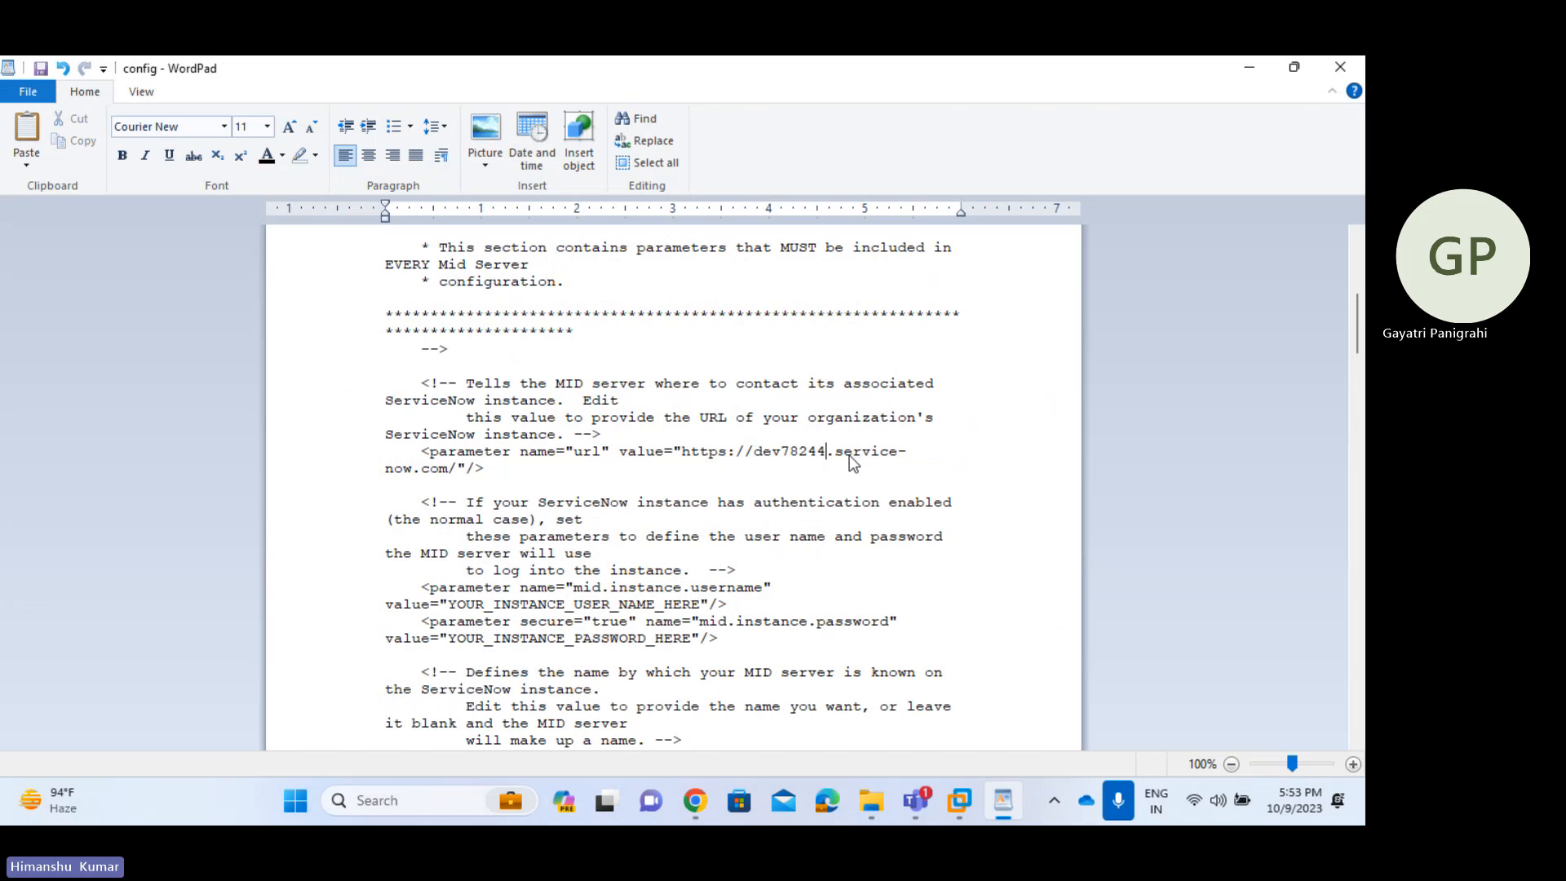
- Replace the username placeholder with the MID server user's login ID
click(826, 495)
scroll(826, 495, down, 3)
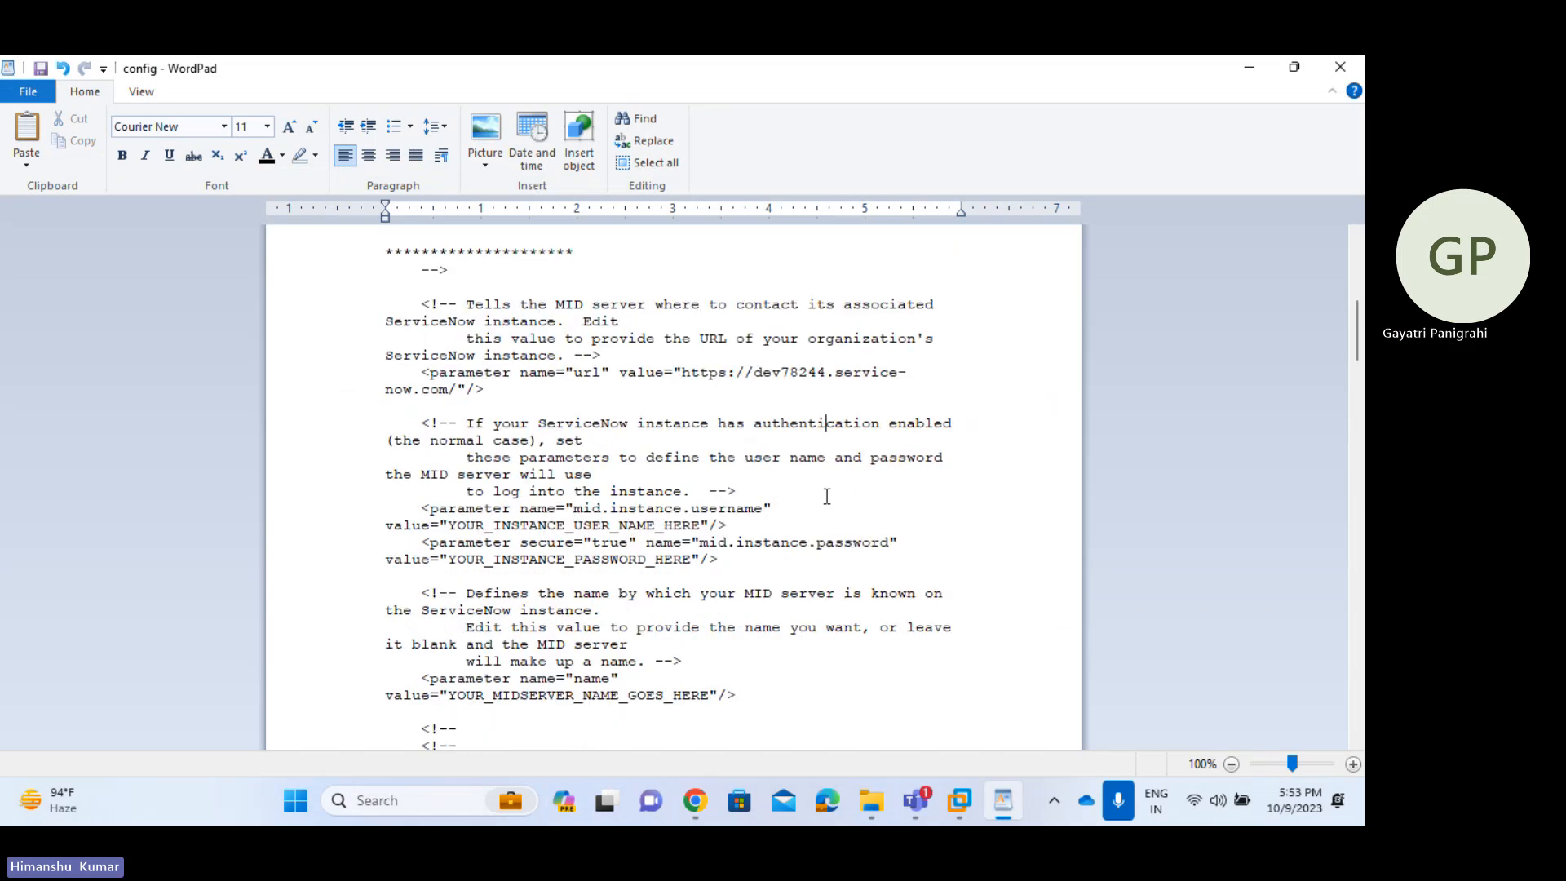
scroll(827, 495, up, 1)
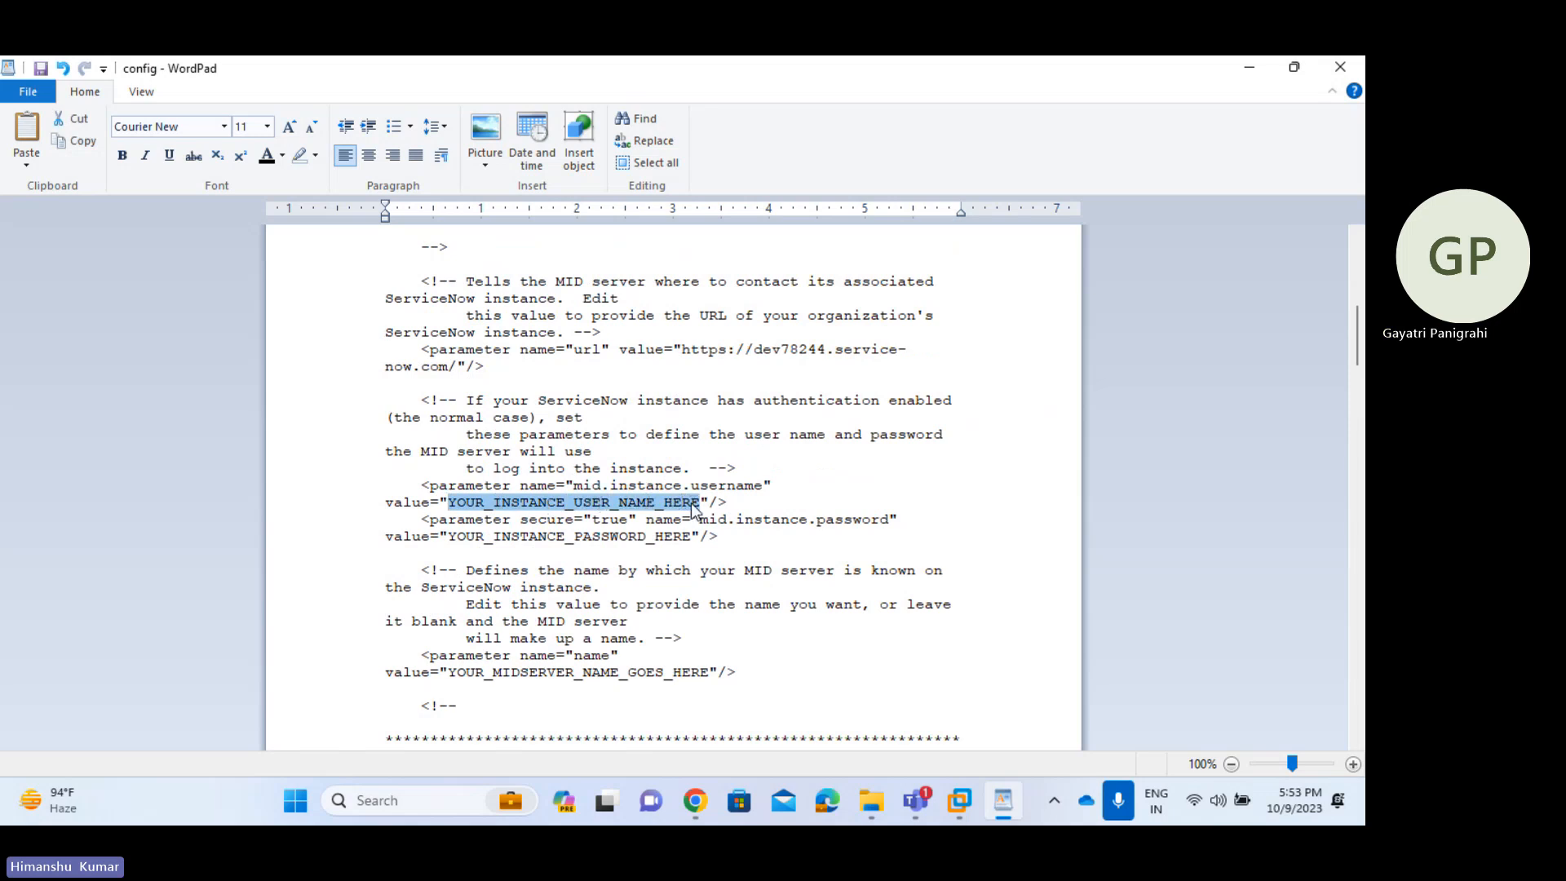
key(Delete)
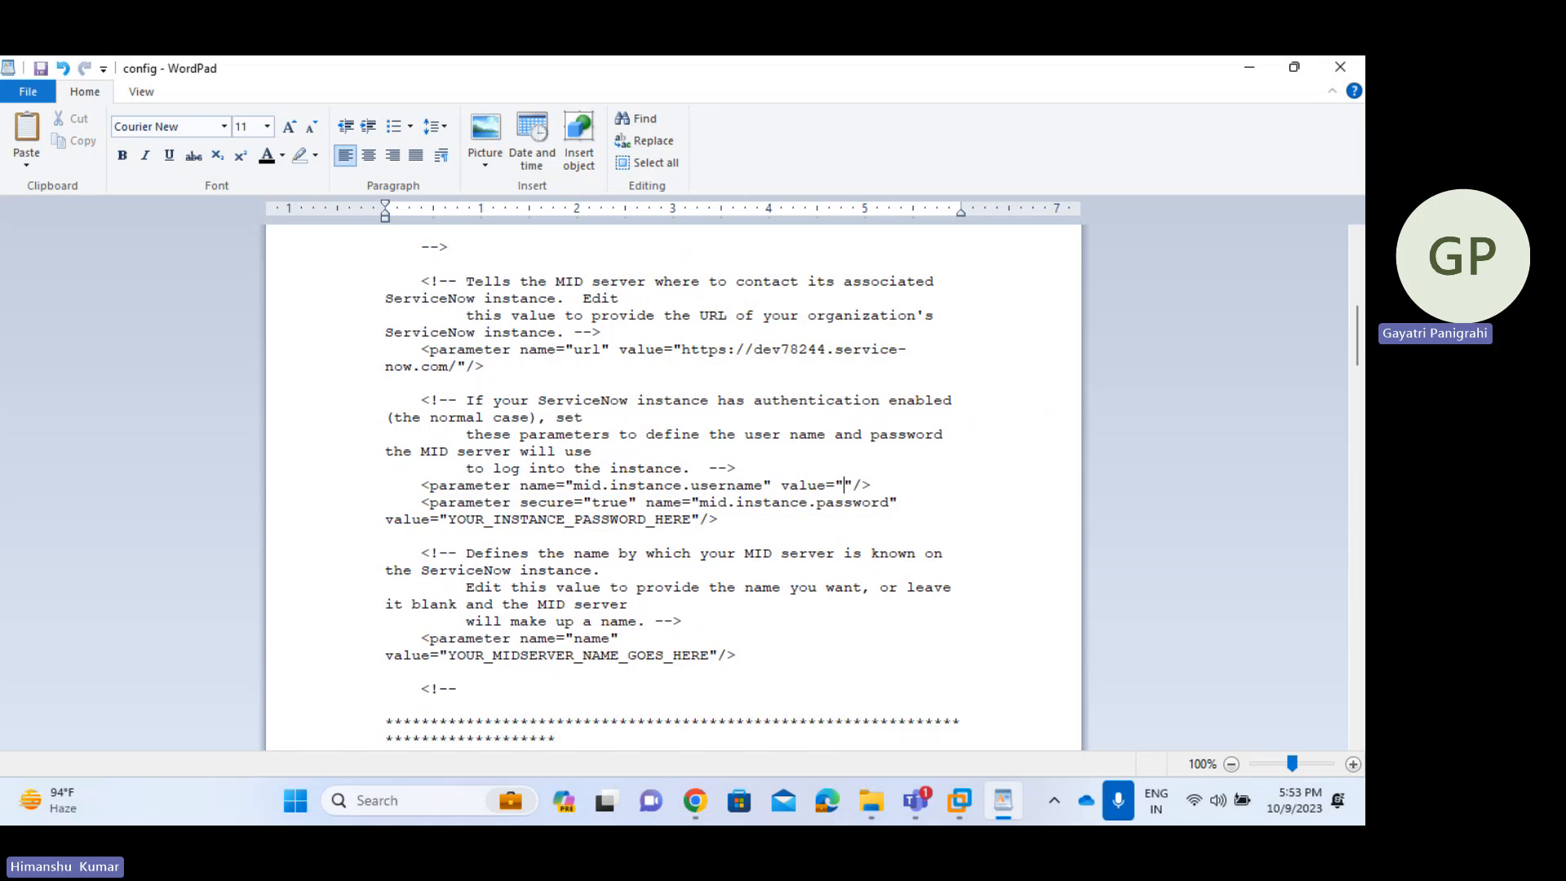
key(BackSpace)
key(BackSpace)
key(BackSpace)
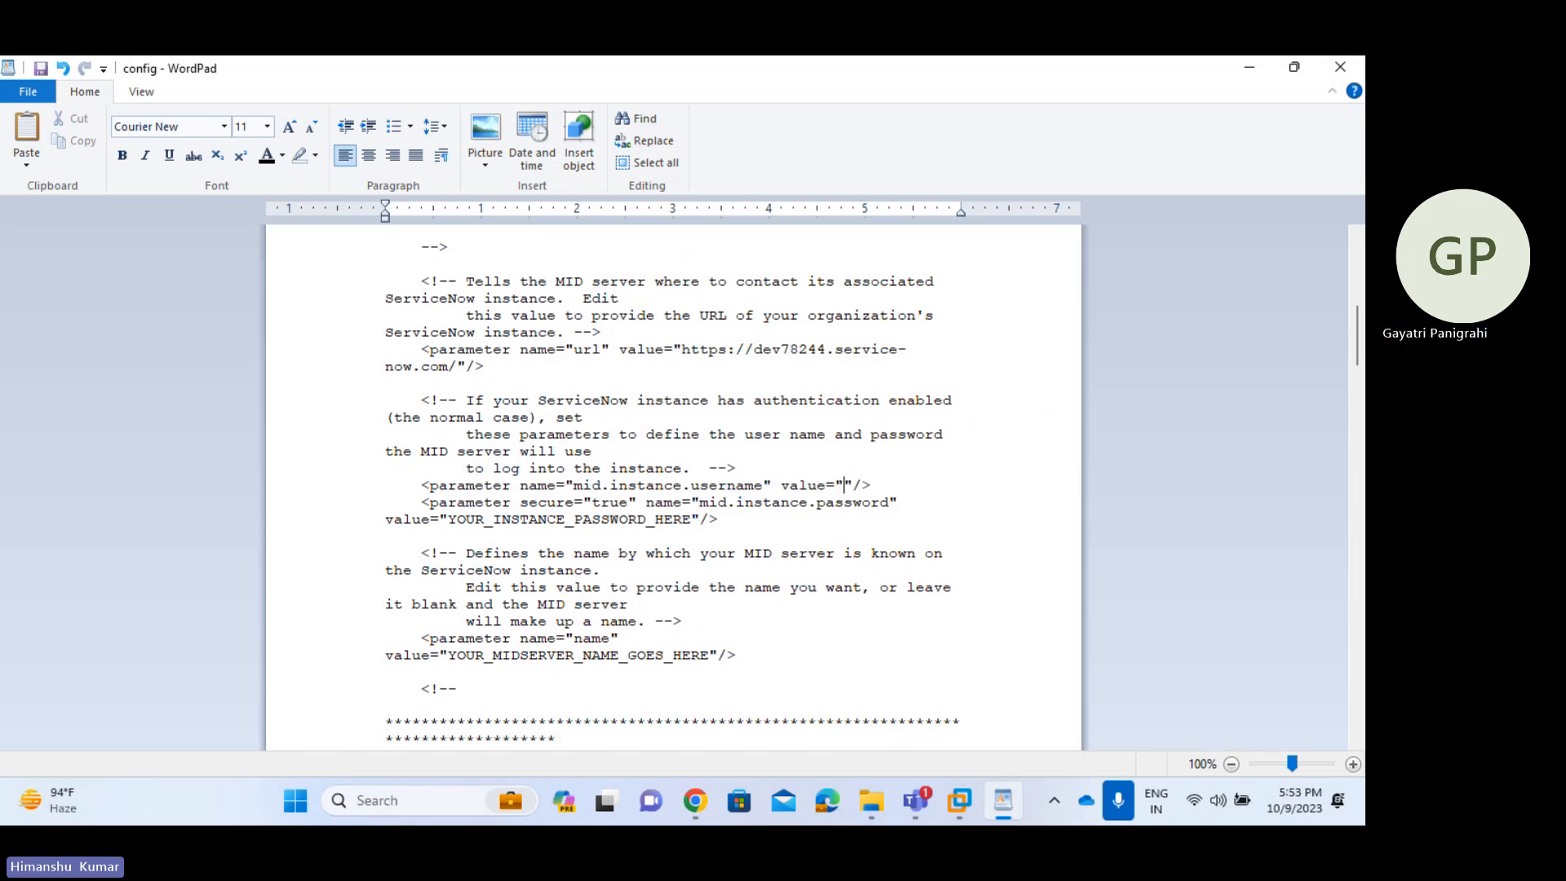
text(midserver)
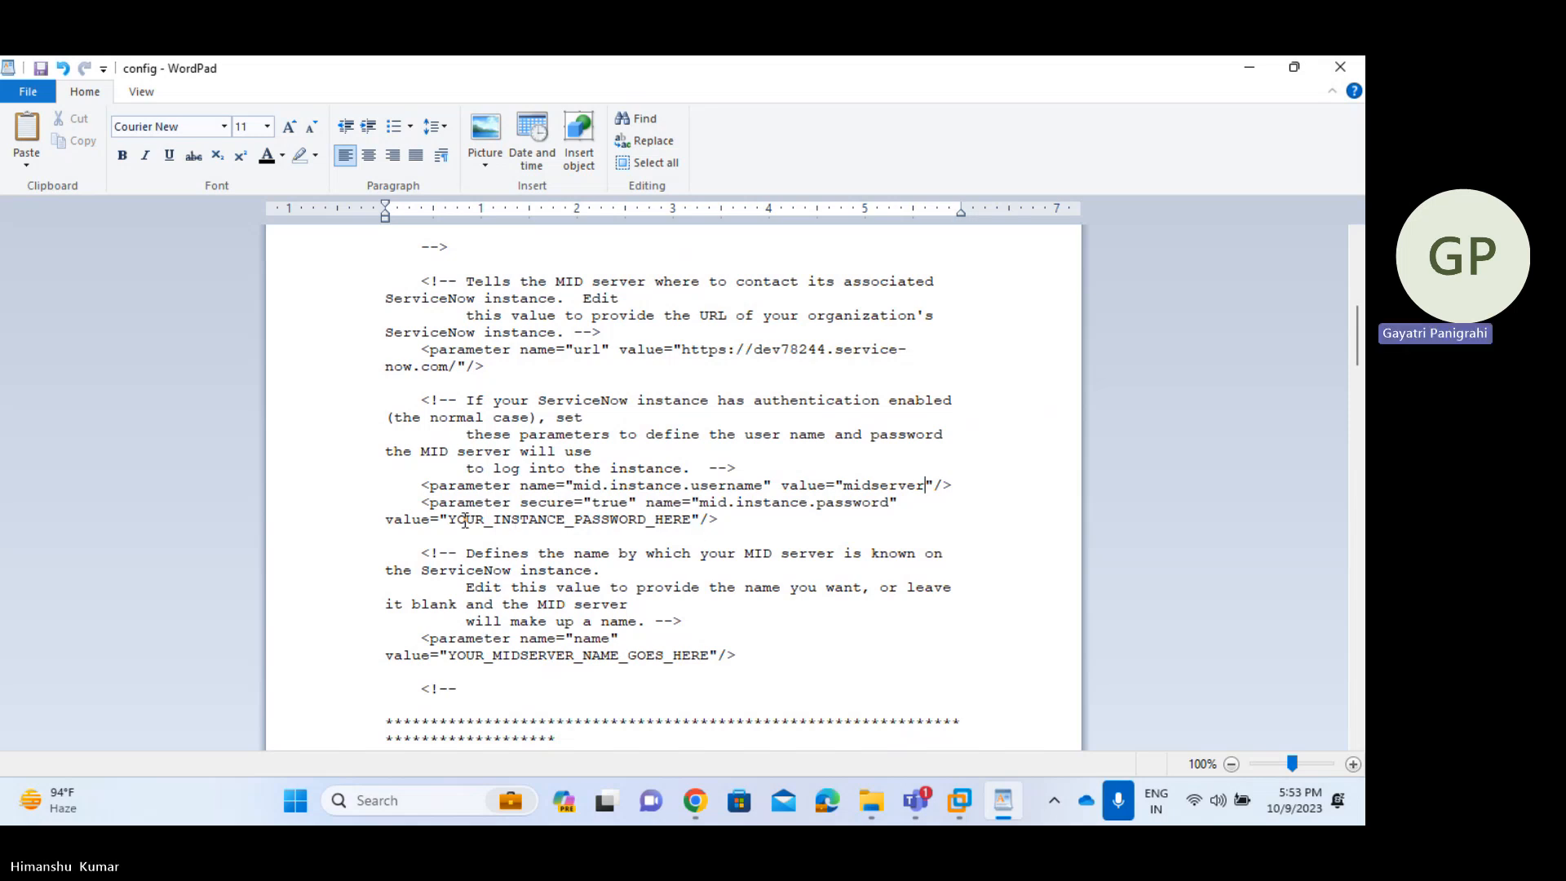
- Replace the password placeholder with the MID user's password and select the MID server name placeholder
drag(450, 519, 693, 521)
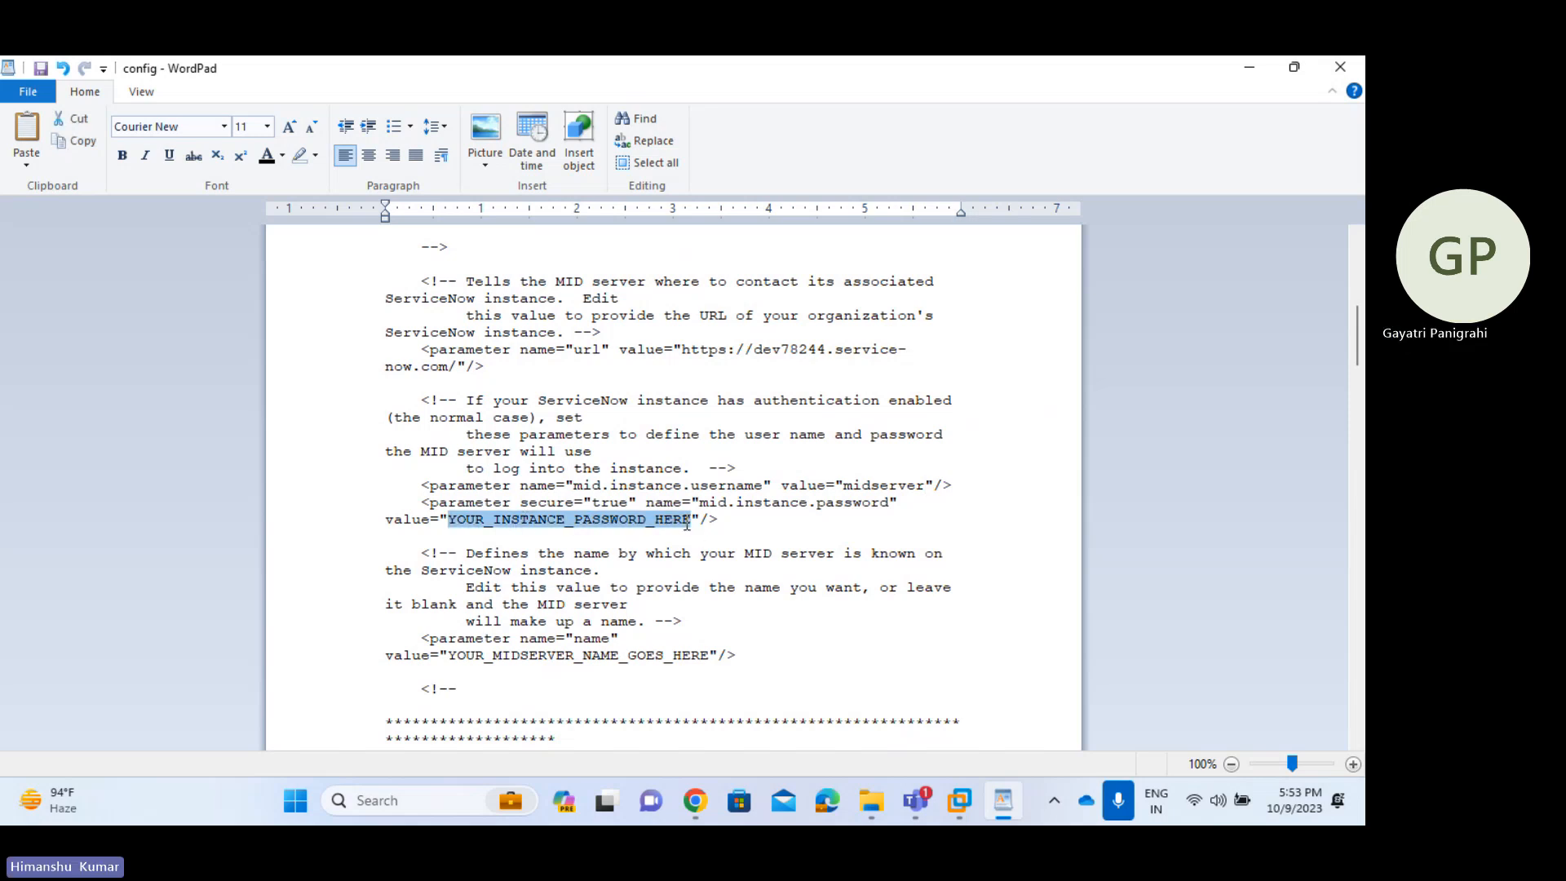
key(BackSpace)
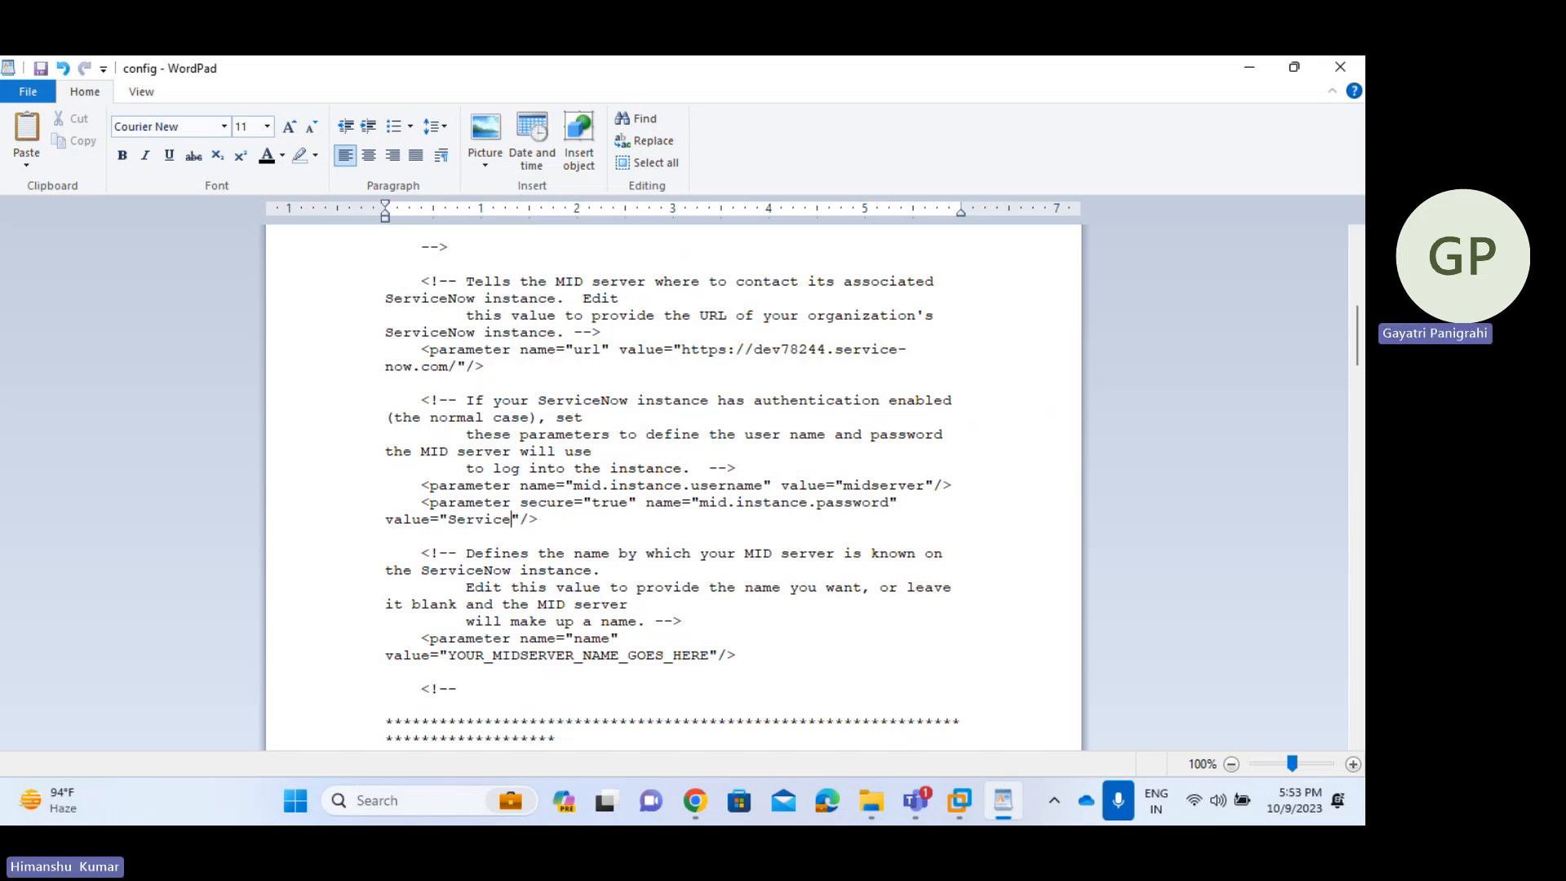
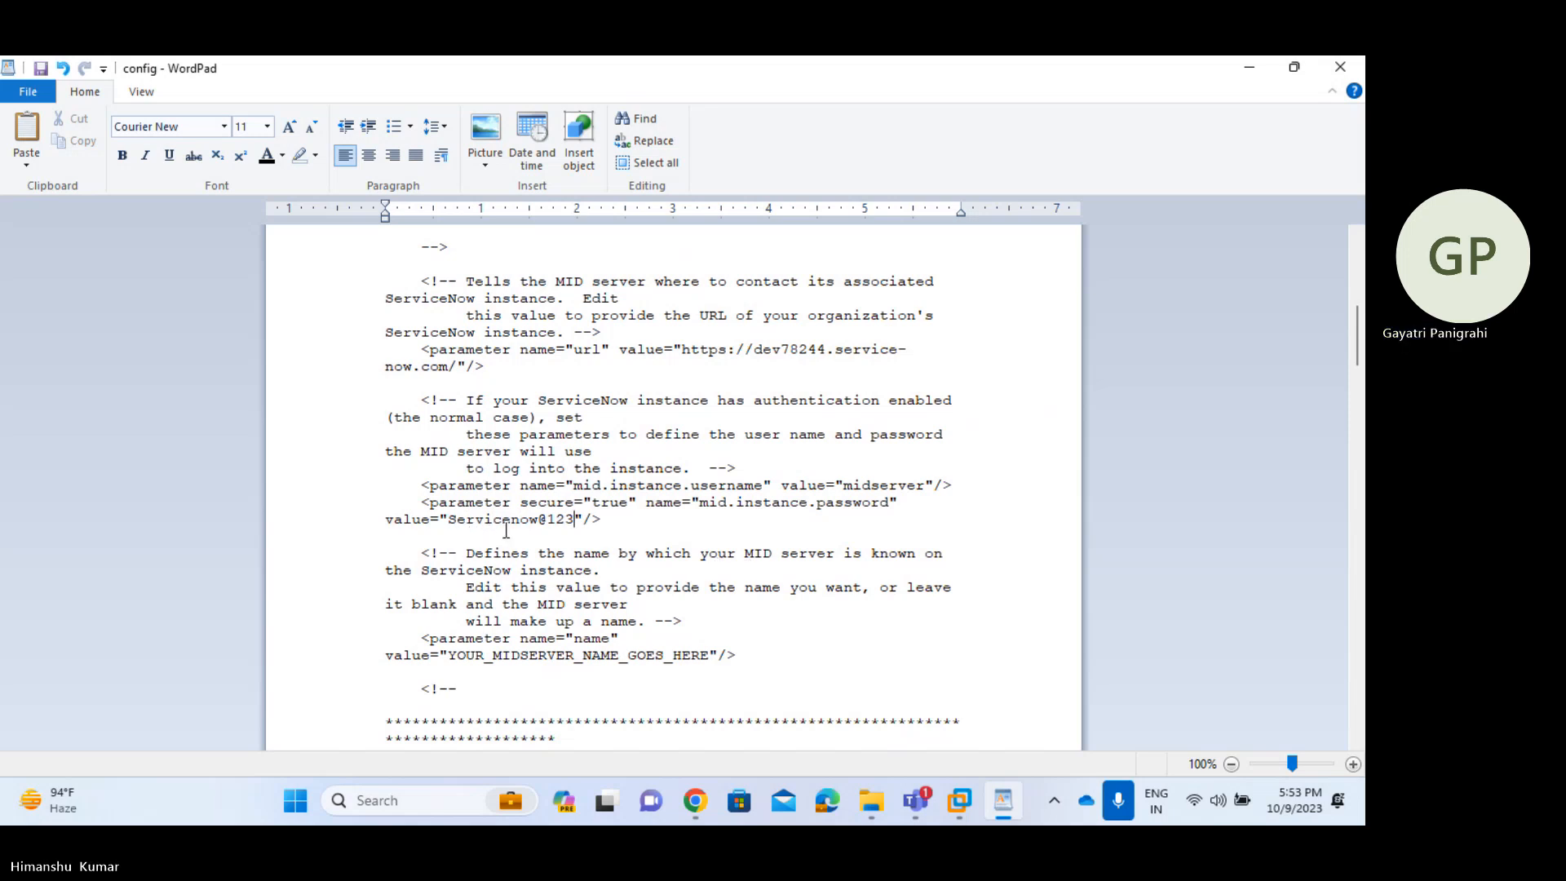
scroll(633, 558, down, 1)
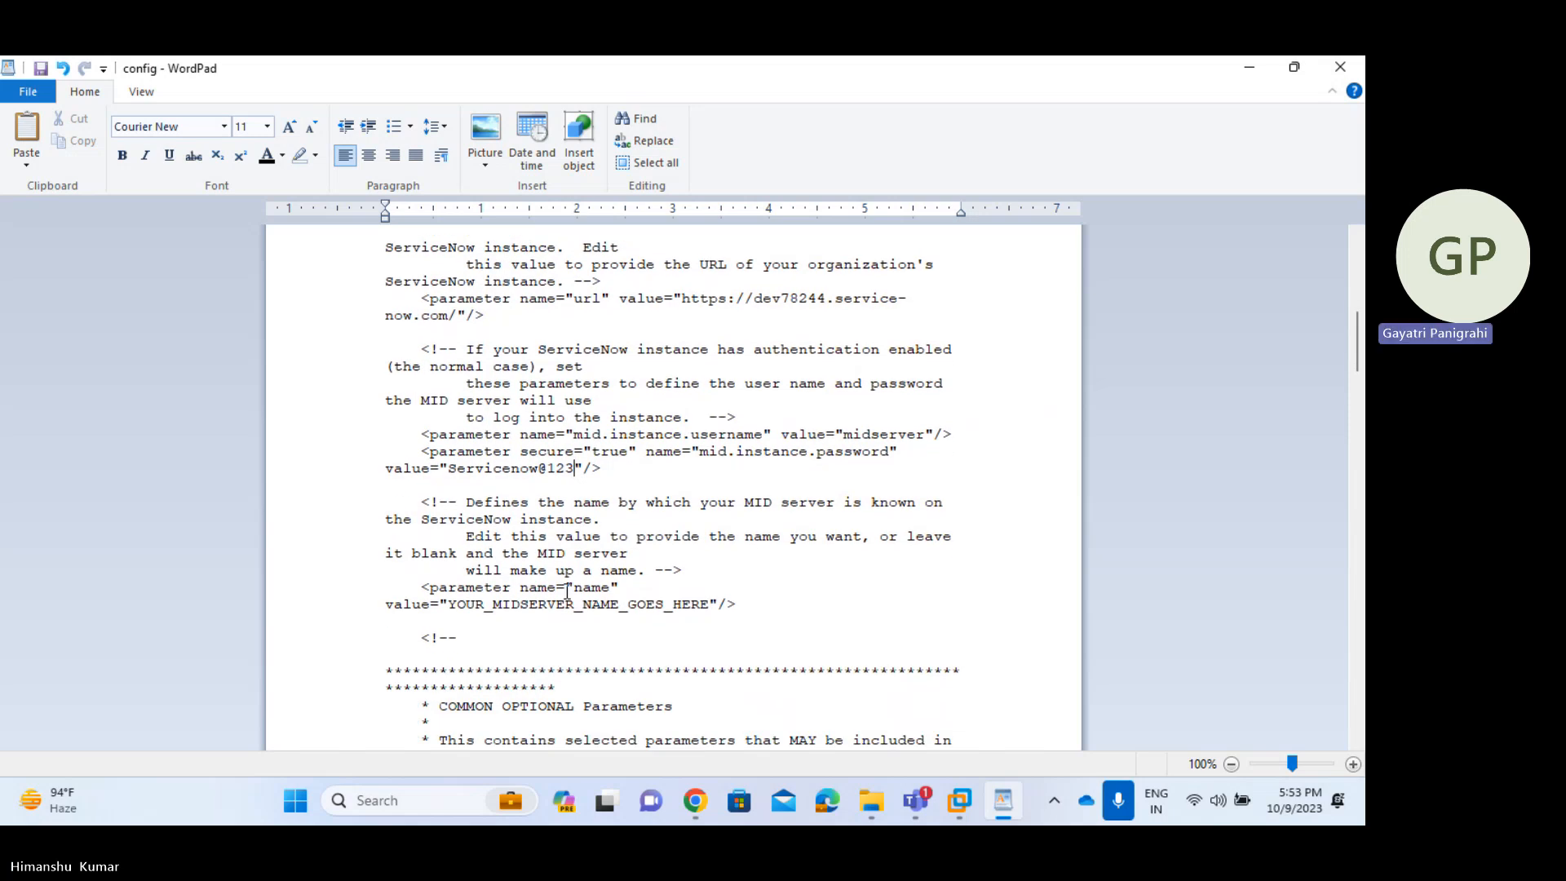
drag(448, 604, 678, 598)
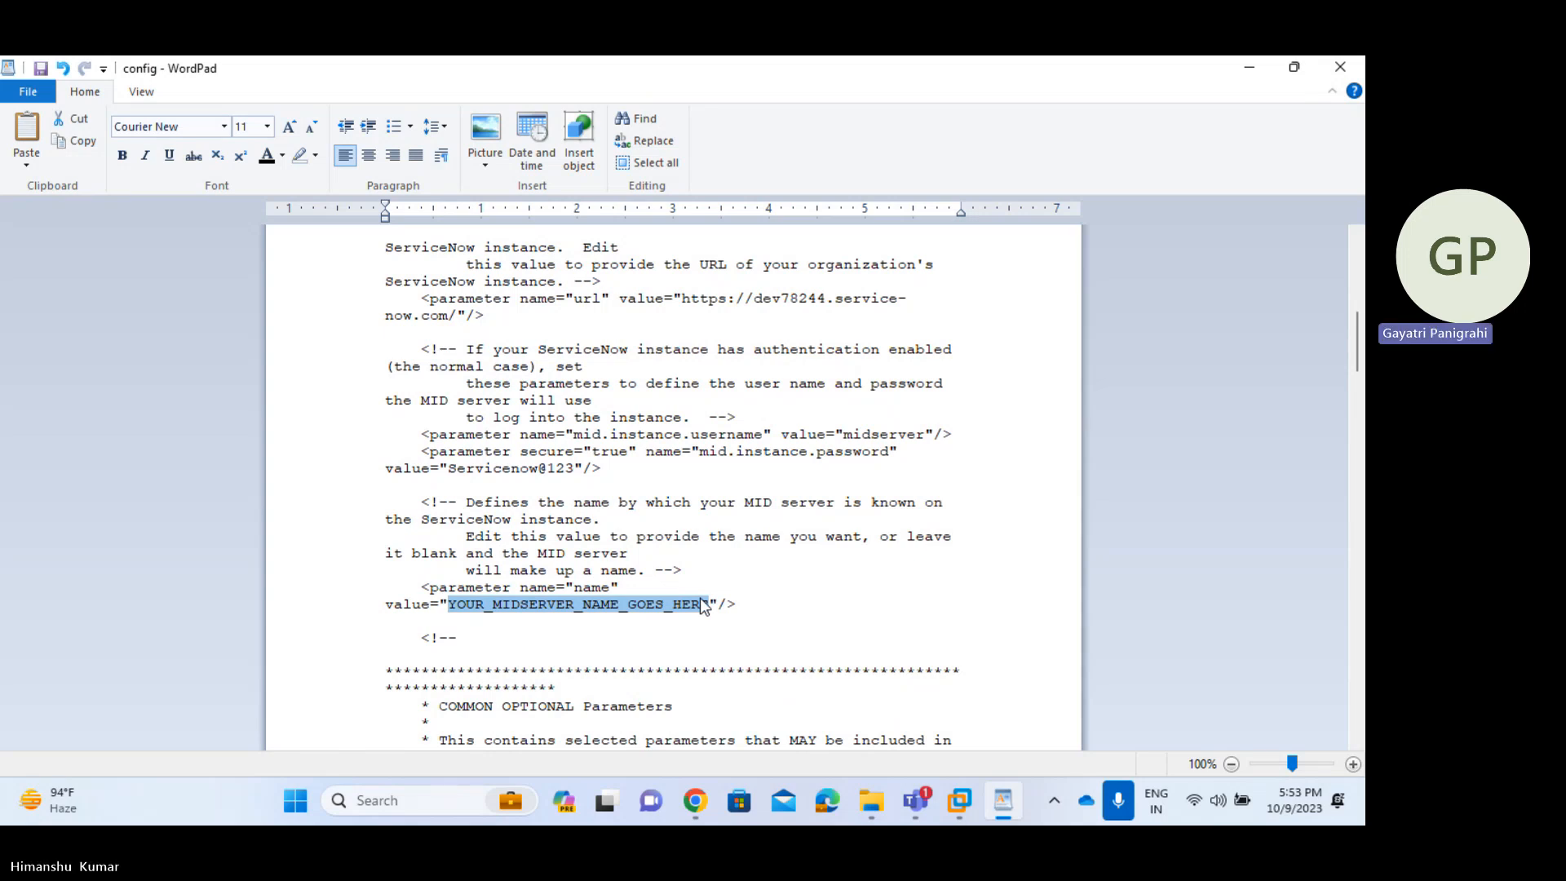
key(alt+Tab)
key(alt+Tab)
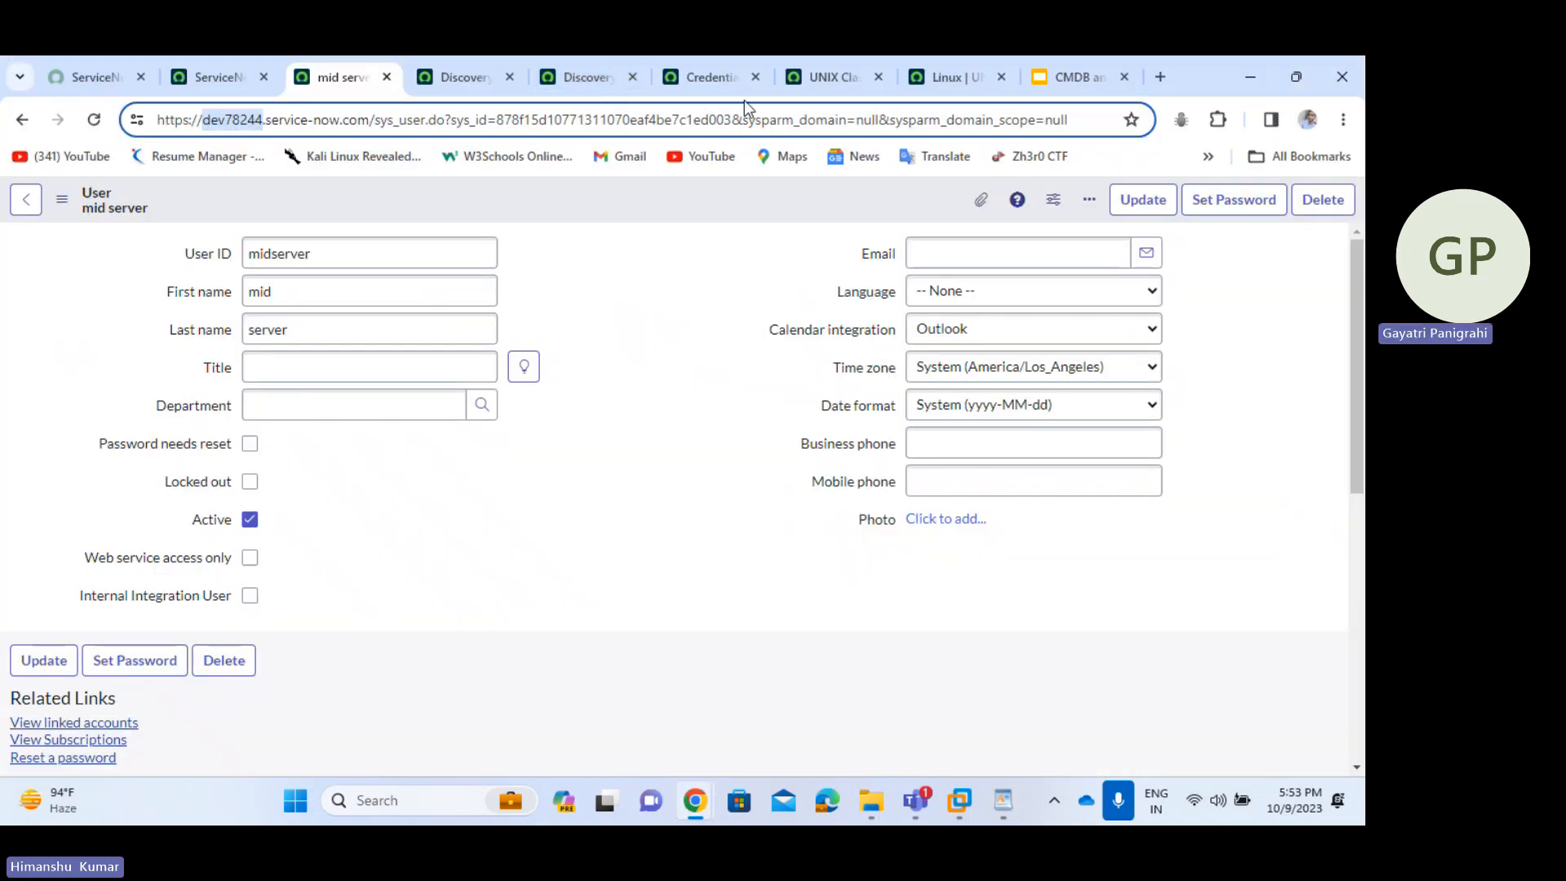
- Open the MID Servers list (Discovery view) in a new tab via the navigator filter 'mid'
click(238, 76)
click(214, 203)
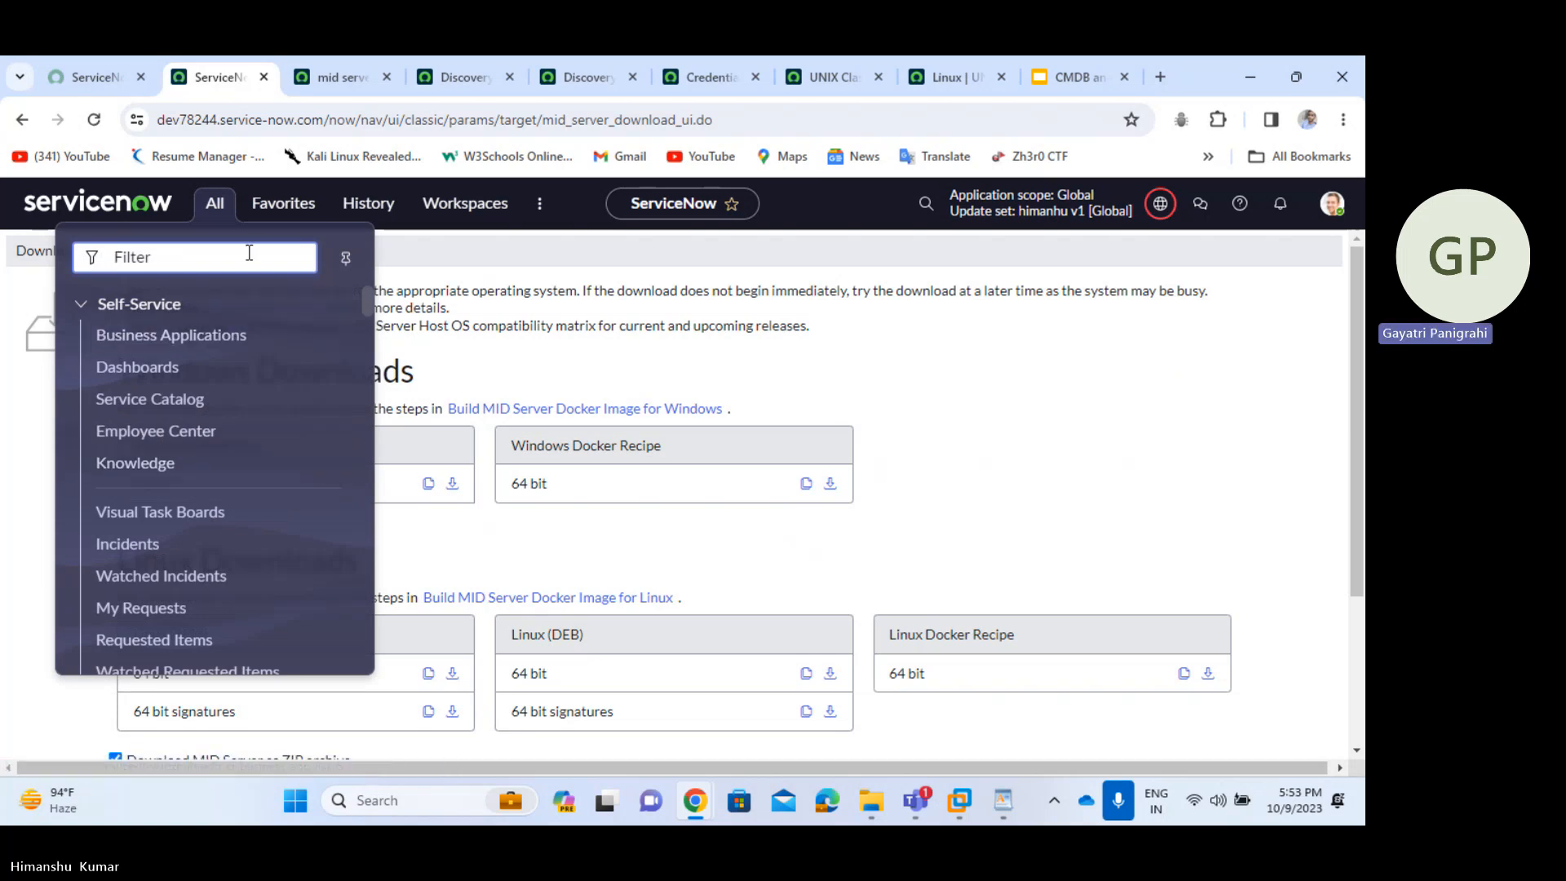
text(mid)
middle_click(186, 440)
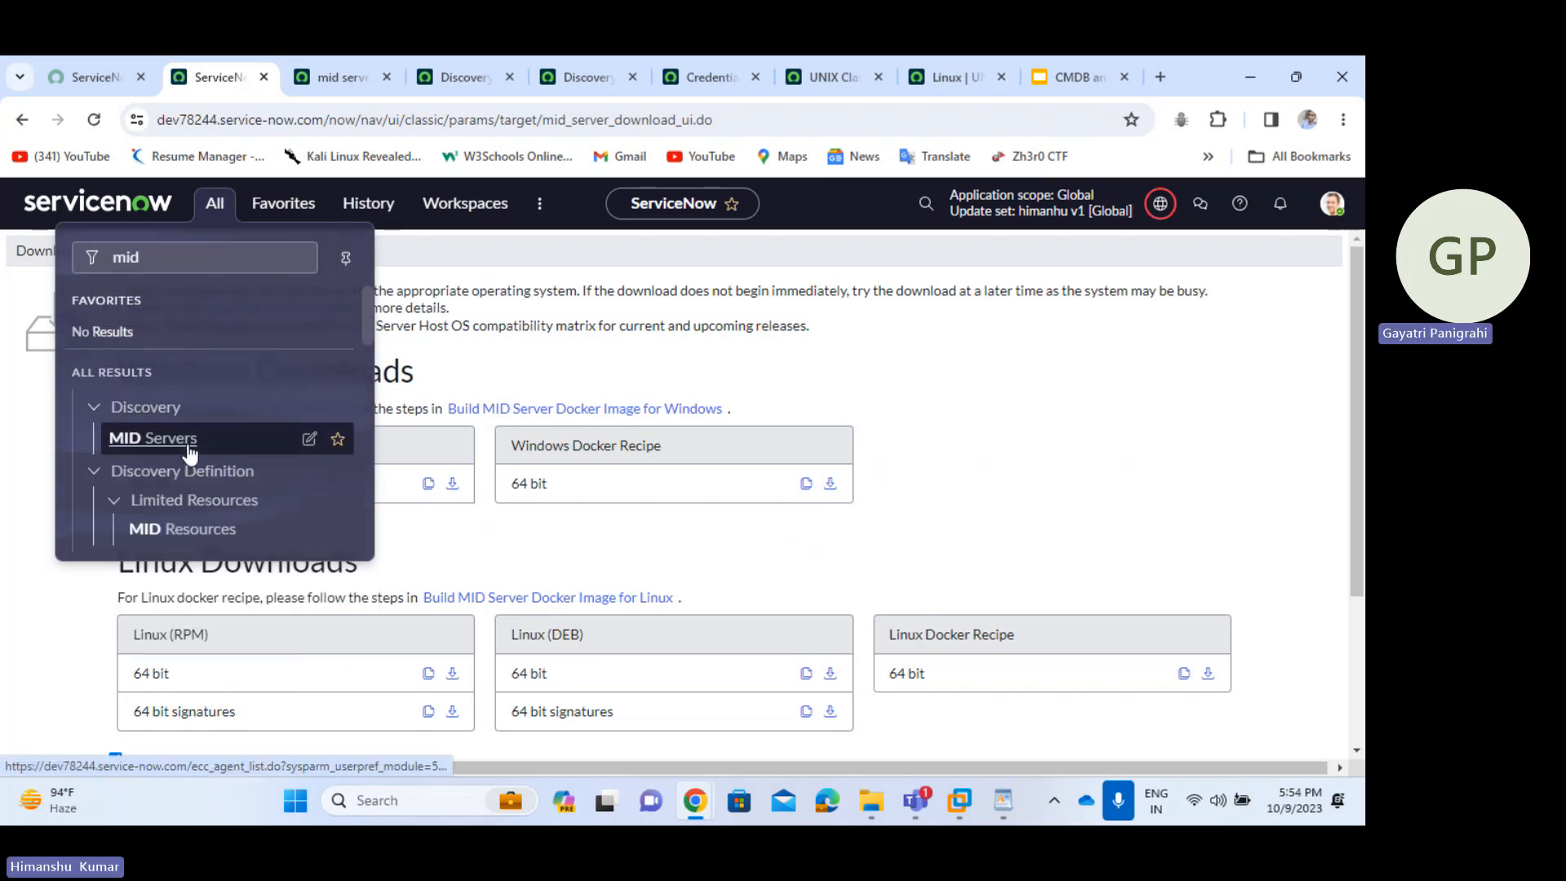
click(413, 76)
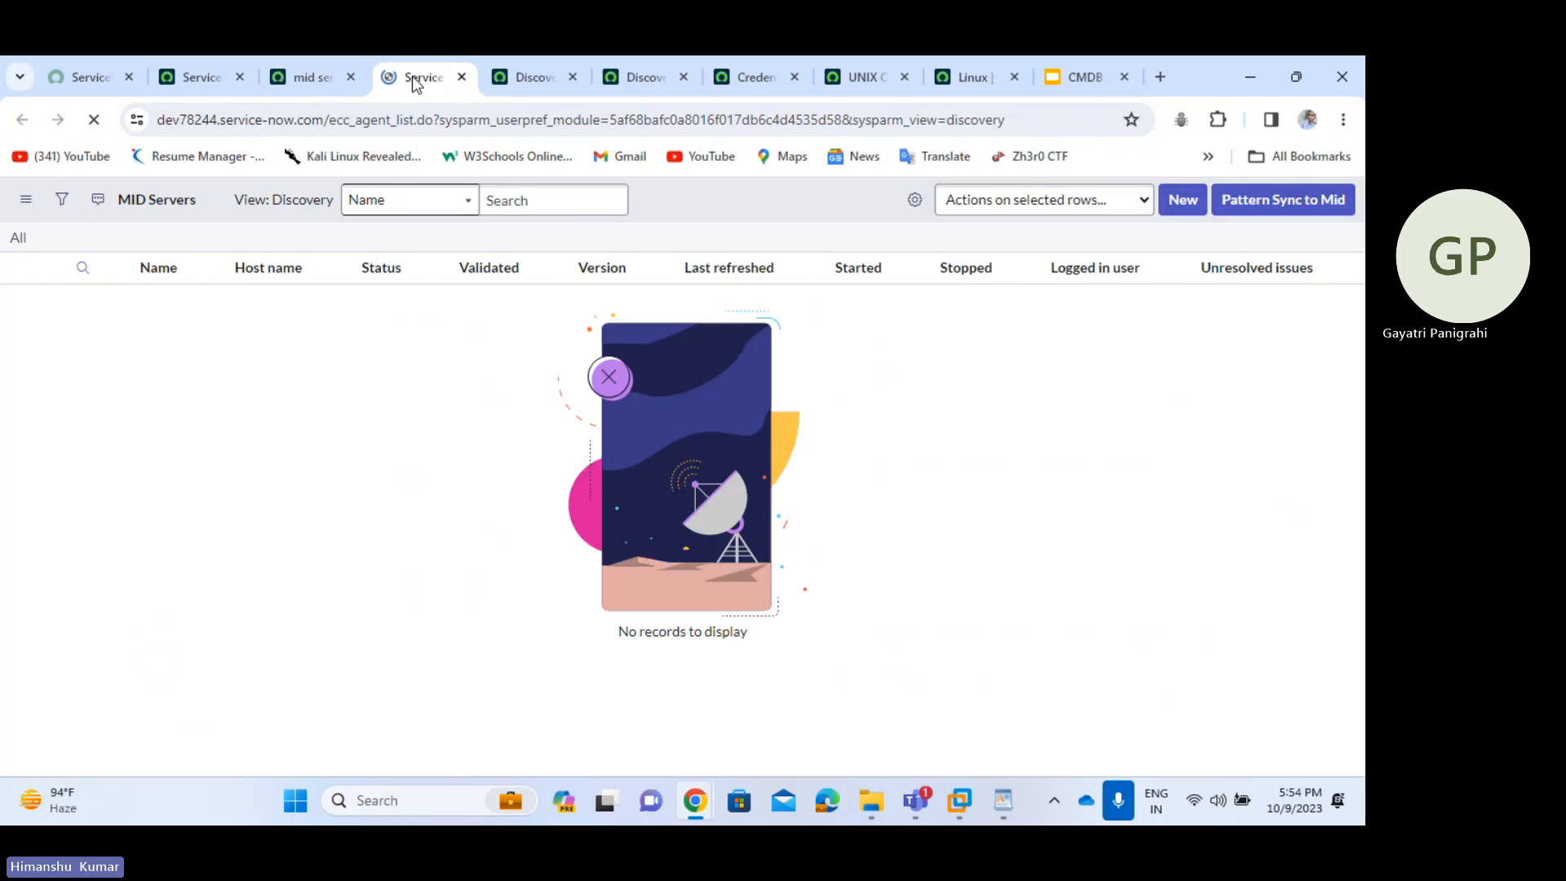
drag(116, 199, 296, 214)
key(ctrl+a)
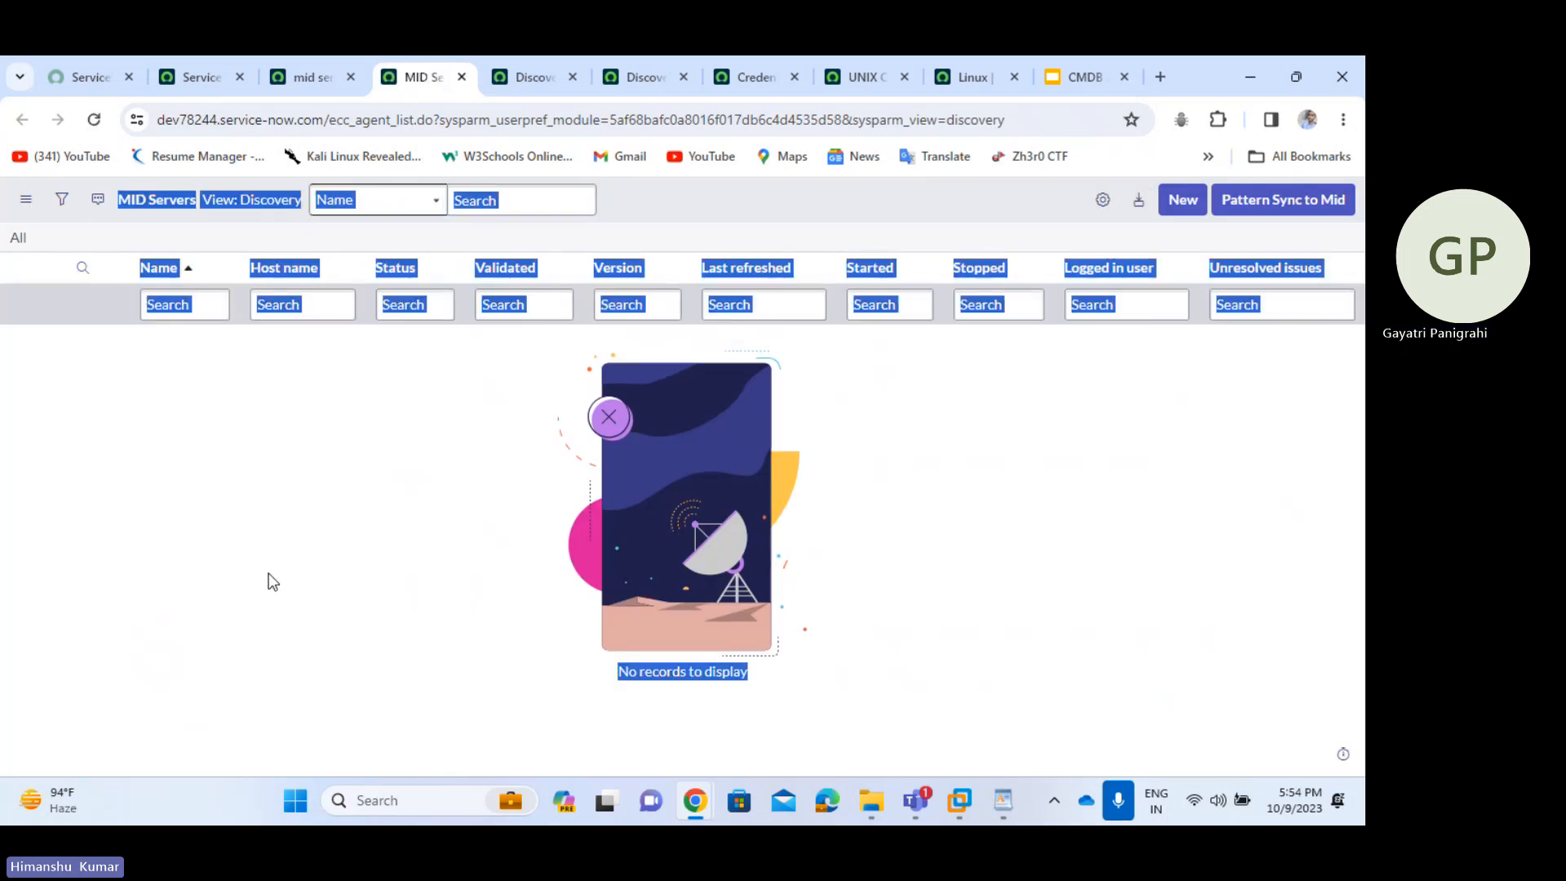
click(268, 573)
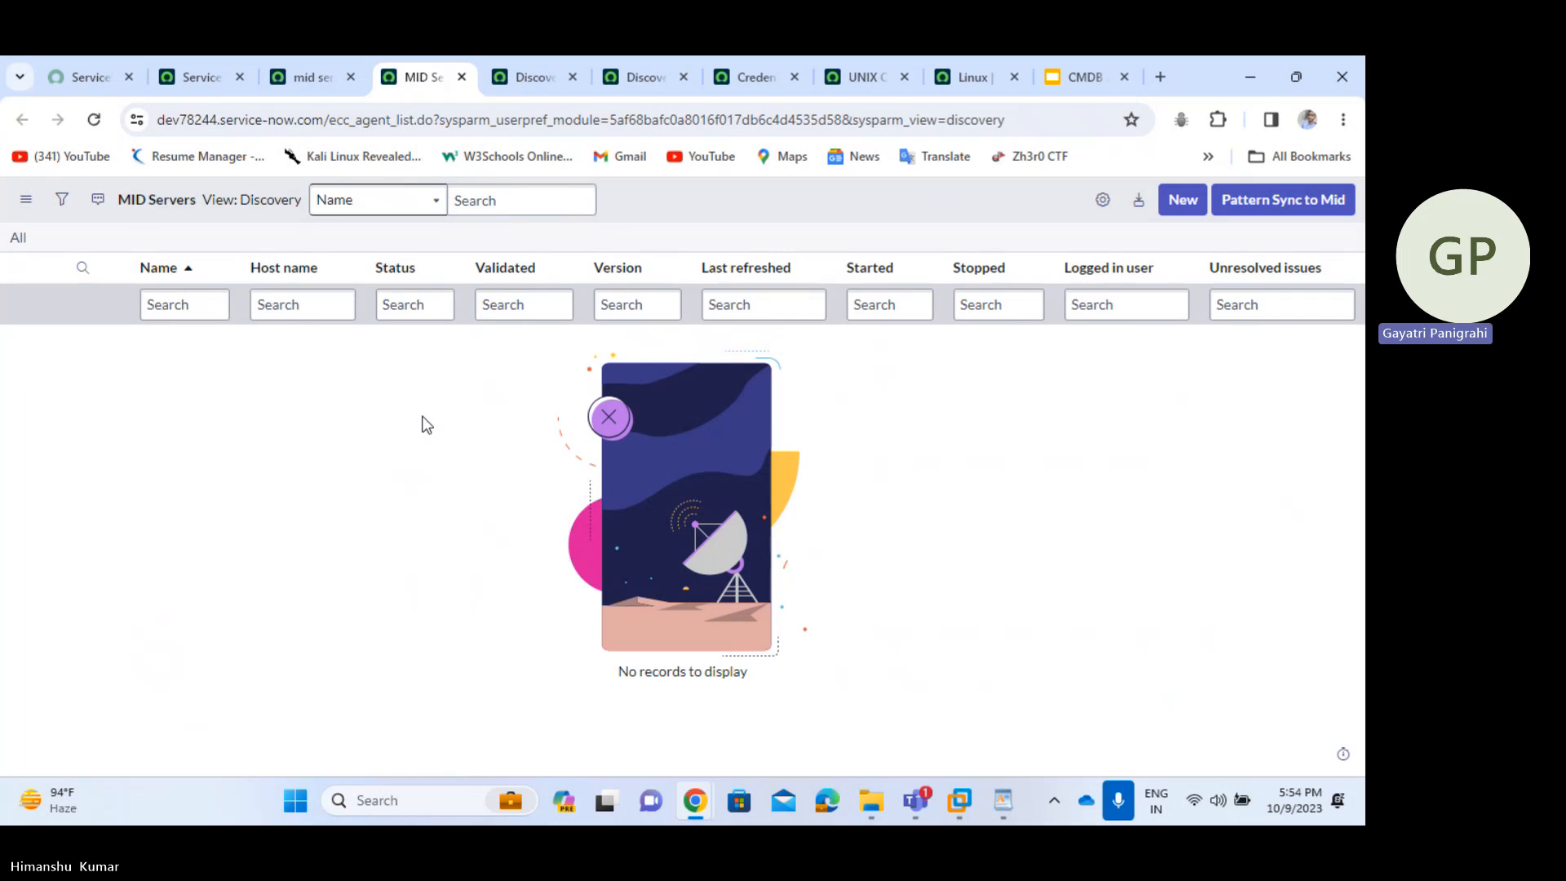
key(alt+Tab)
key(alt+Tab)
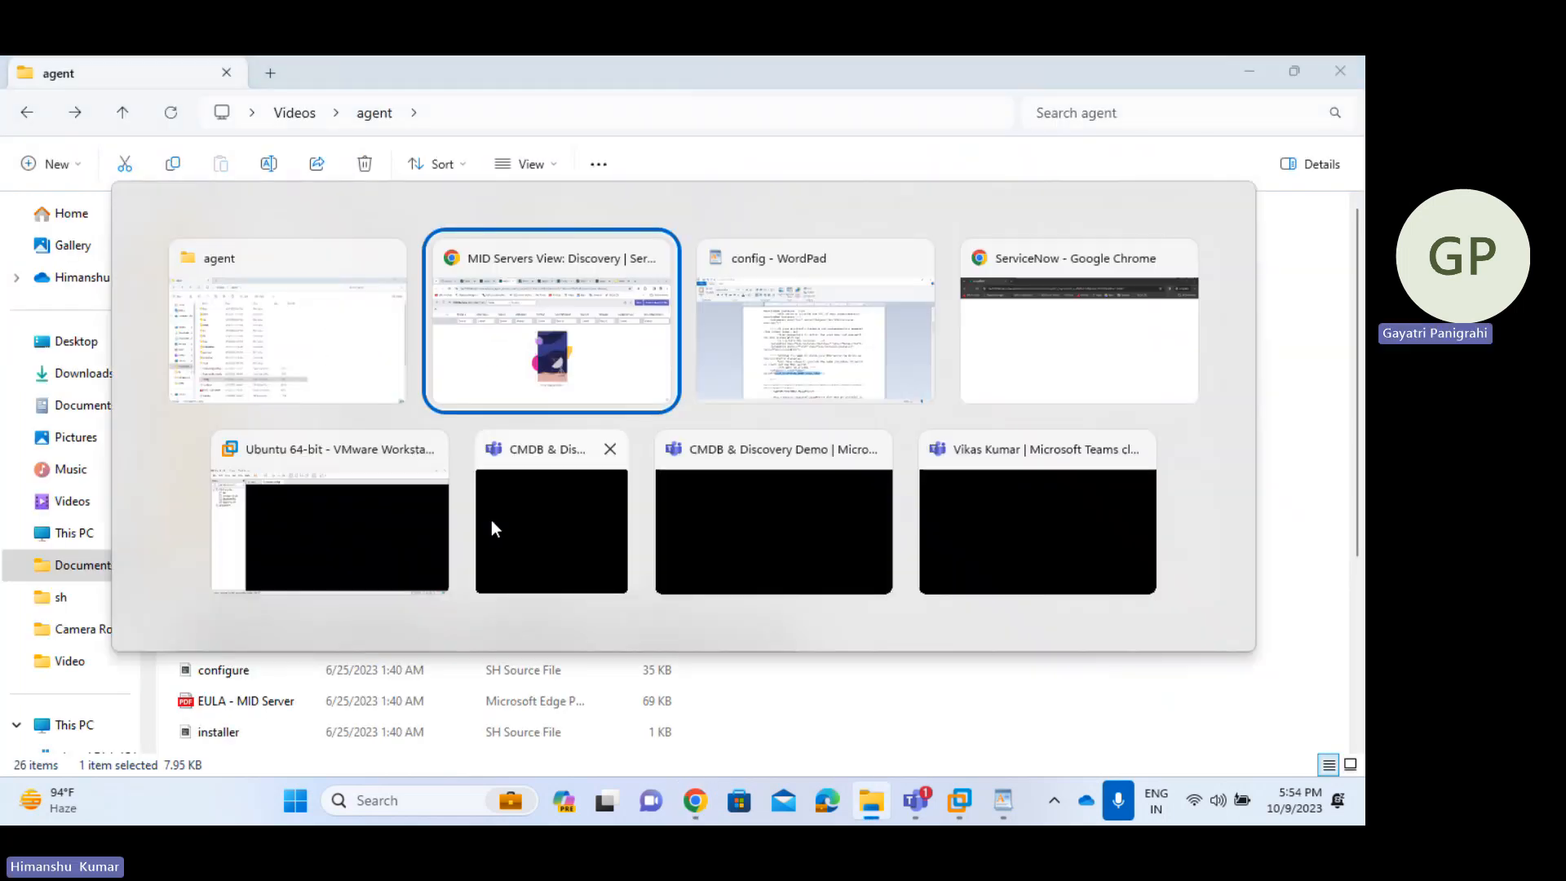
key(alt+Tab)
- Replace the MID server name value with Demo1 and review the remaining optional parameters
key(Delete)
text(Demo1)
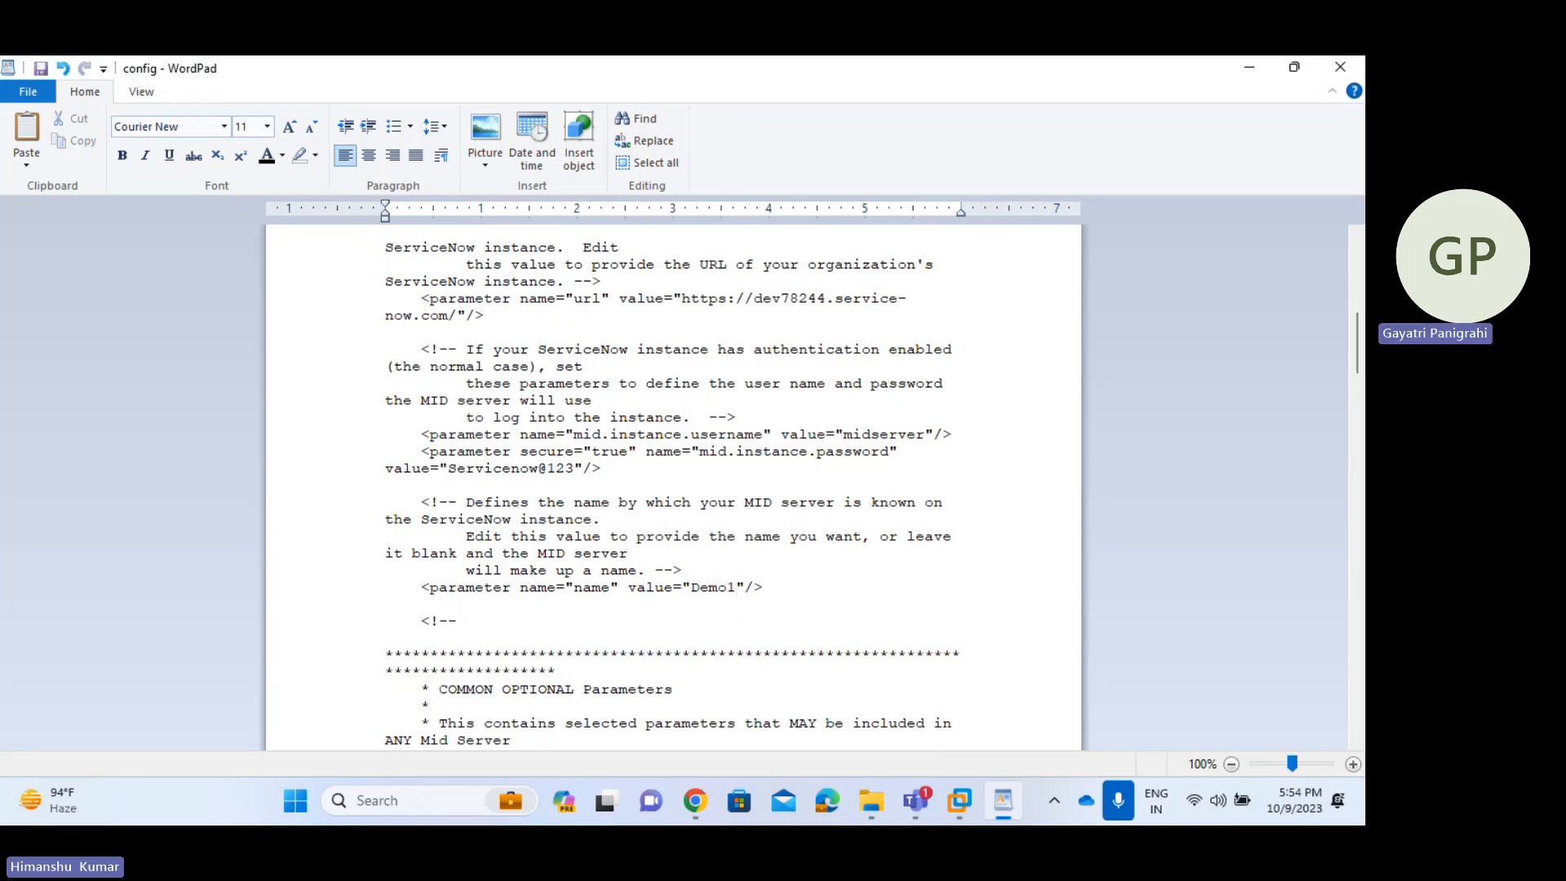
scroll(882, 620, down, 7)
scroll(882, 620, down, 8)
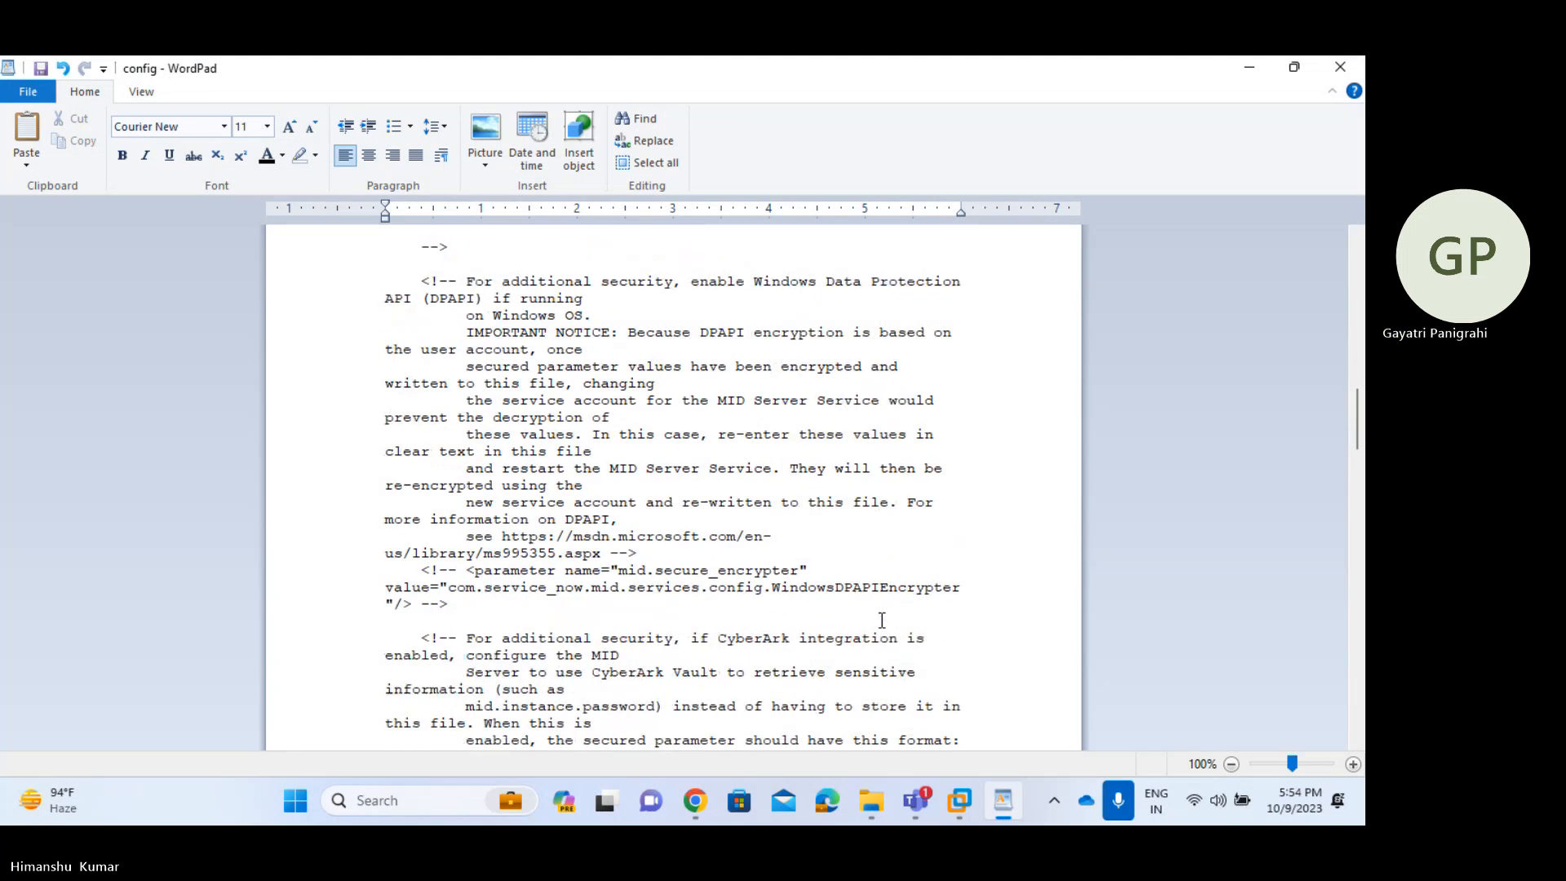
scroll(882, 620, up, 19)
scroll(882, 620, down, 4)
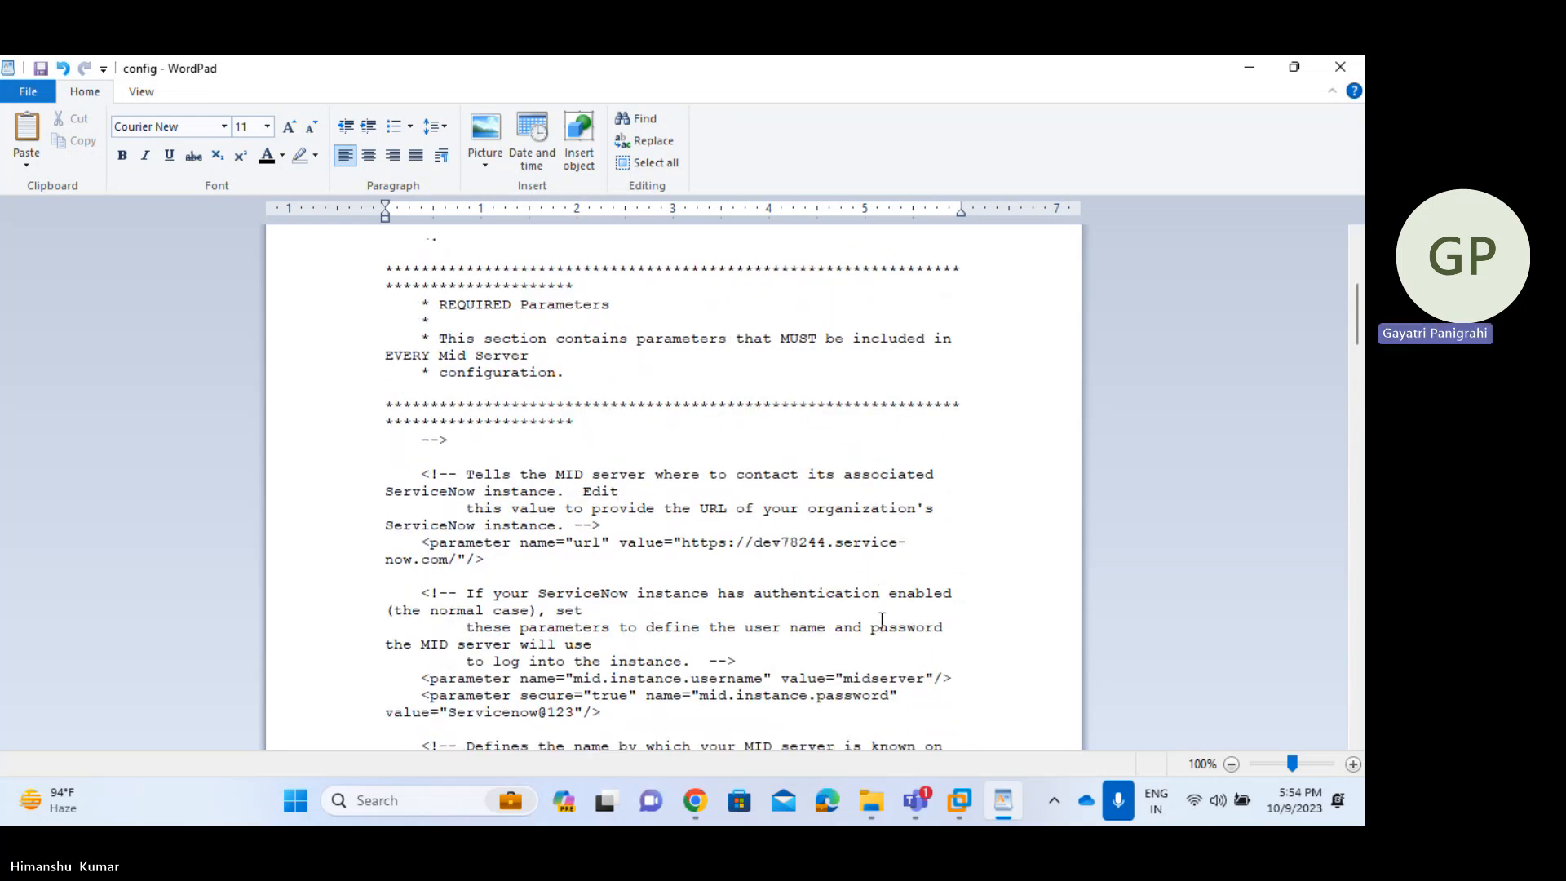
scroll(837, 668, down, 12)
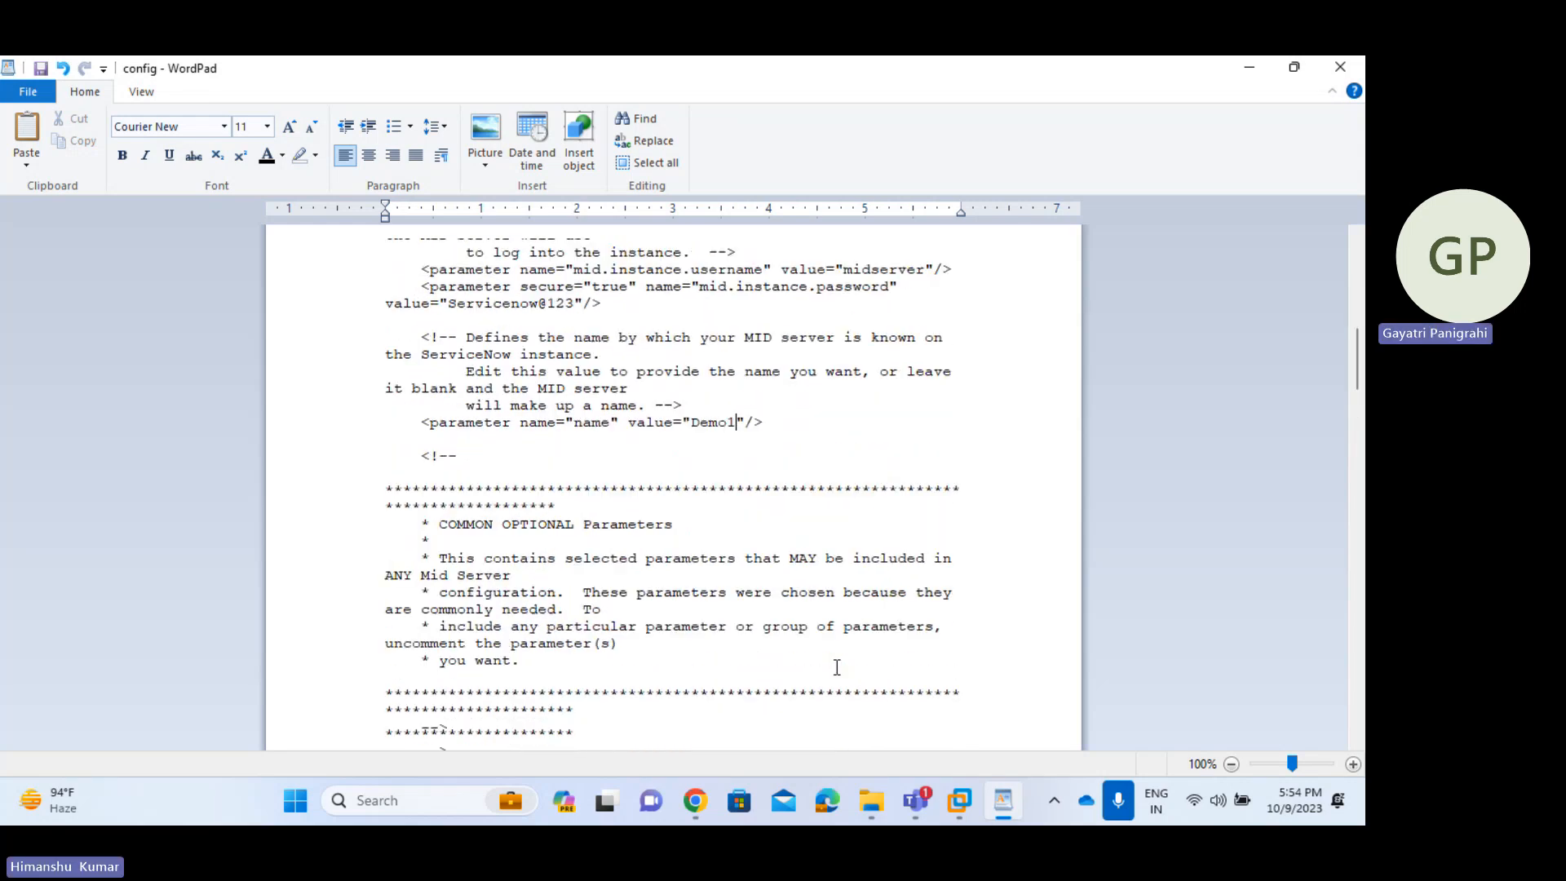
scroll(837, 667, up, 2)
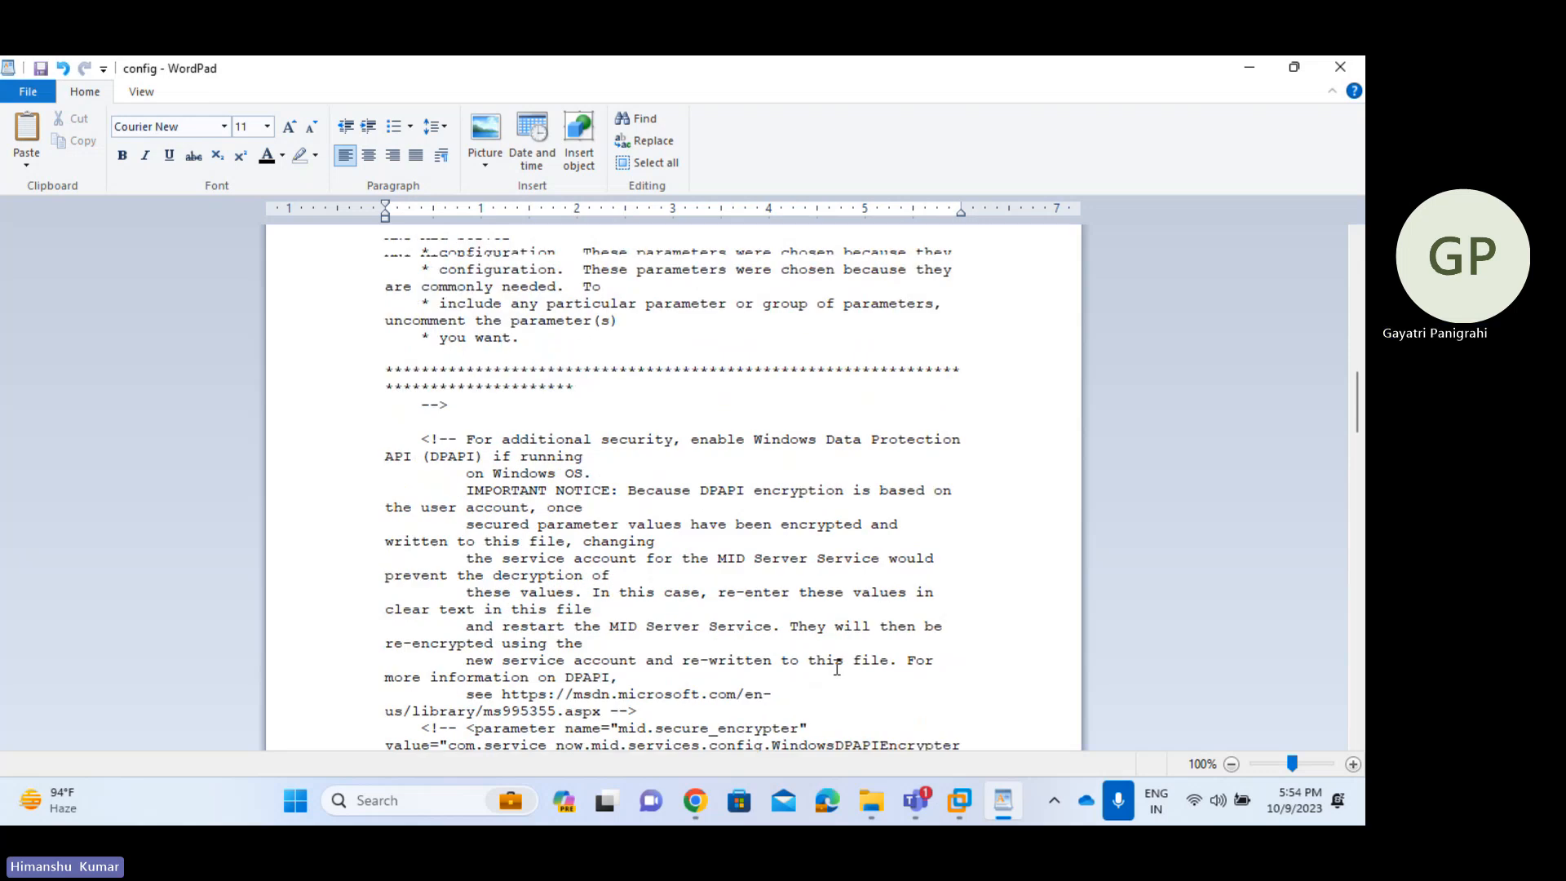
scroll(837, 668, down, 12)
scroll(837, 667, down, 1)
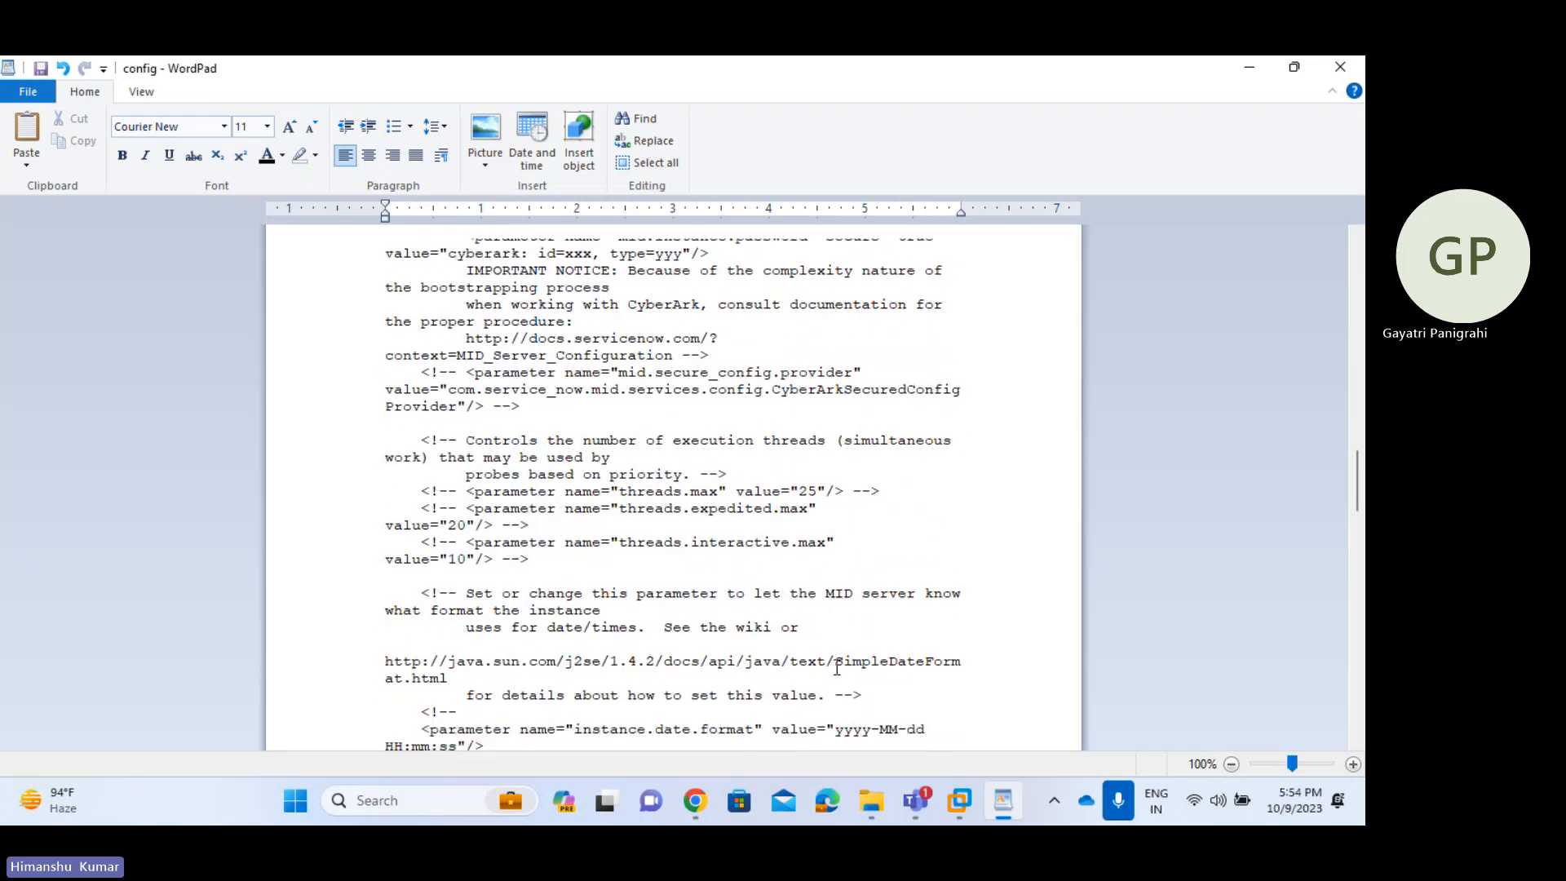
scroll(837, 667, down, 1)
scroll(837, 667, down, 6)
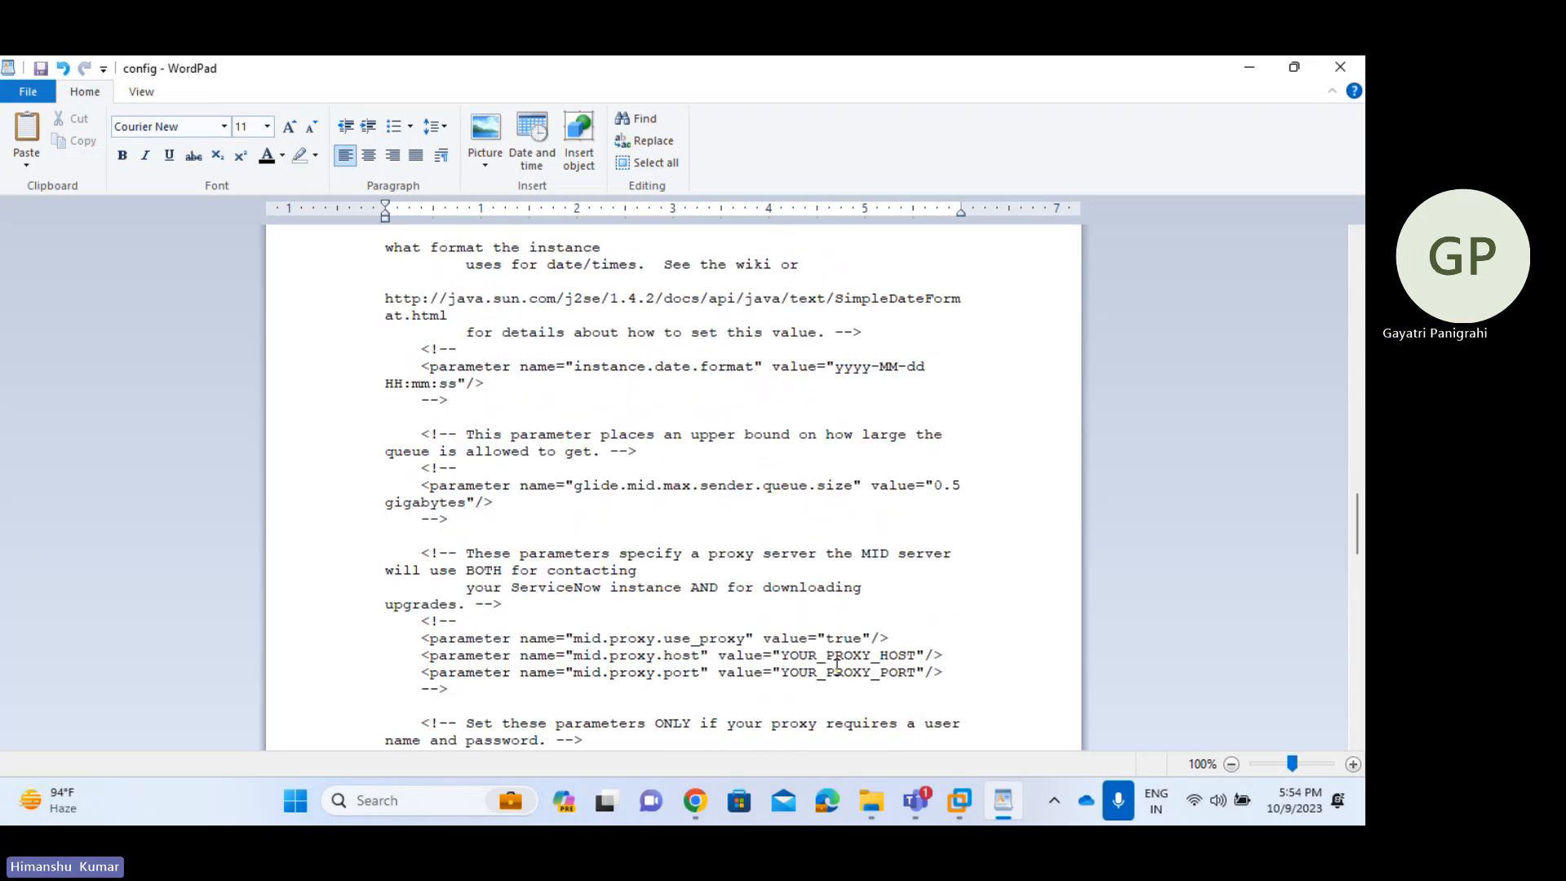
click(470, 618)
drag(471, 617, 403, 618)
click(489, 628)
drag(495, 689, 417, 620)
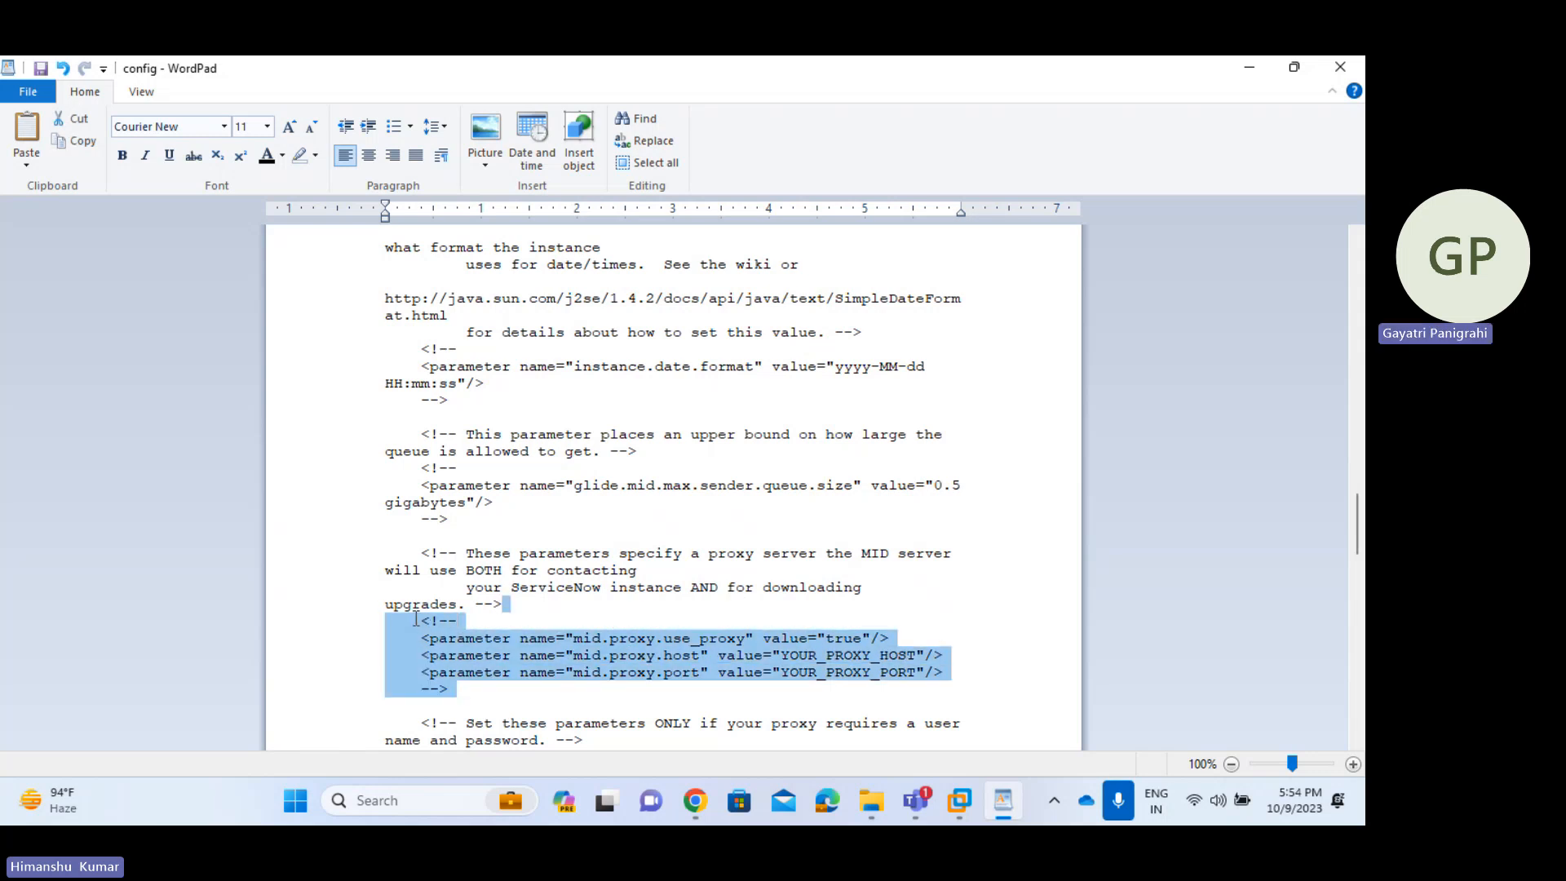
click(846, 677)
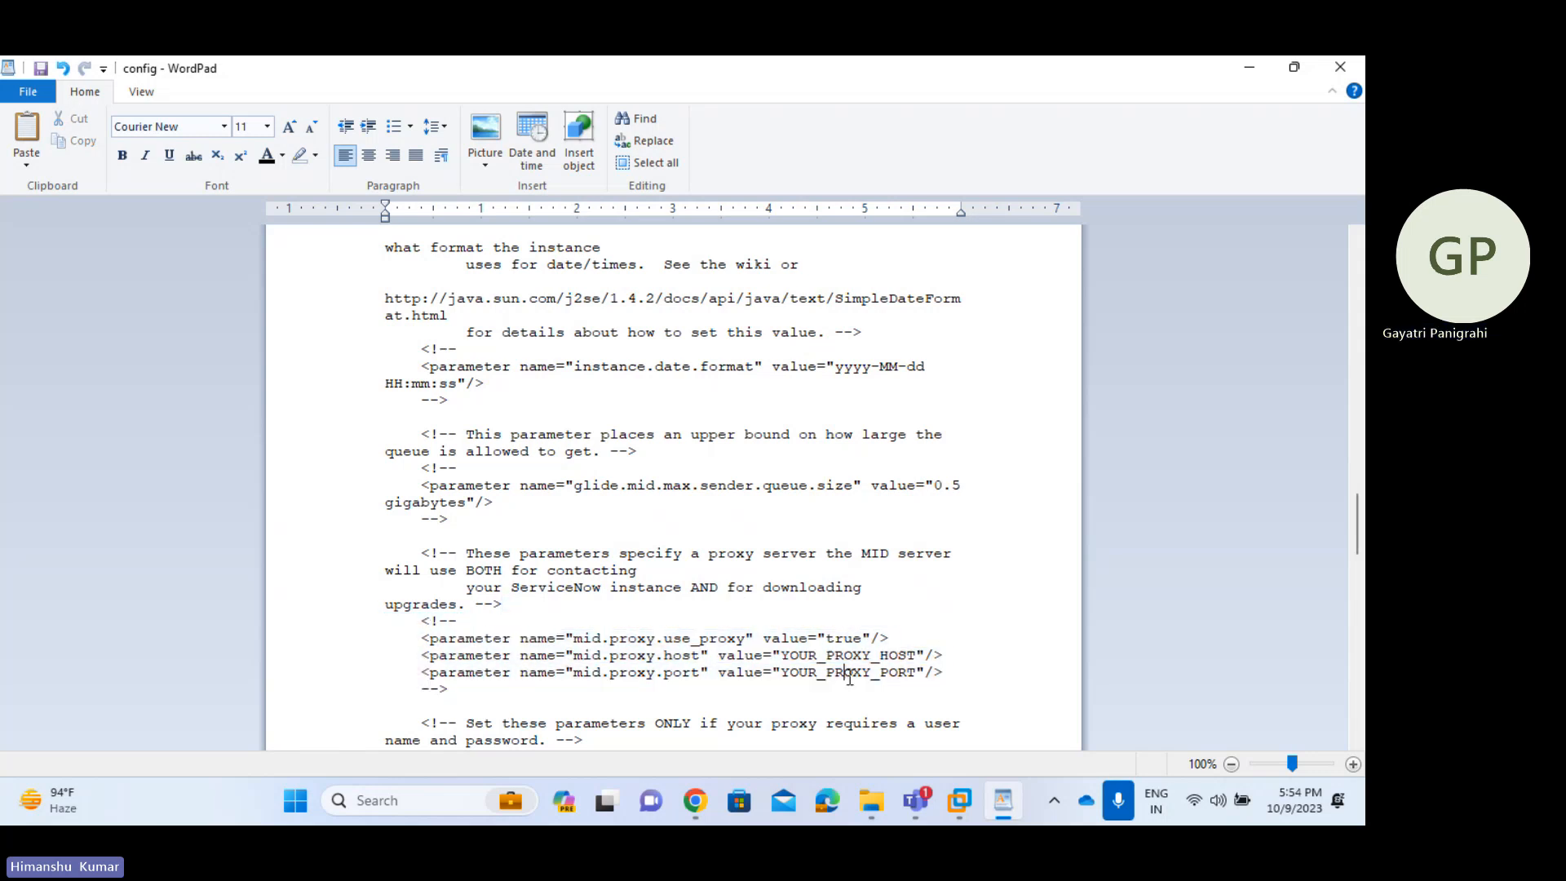
drag(454, 690, 423, 694)
click(422, 694)
drag(459, 623, 422, 625)
key(Delete)
drag(455, 692, 419, 693)
key(Delete)
drag(418, 624, 956, 681)
click(957, 677)
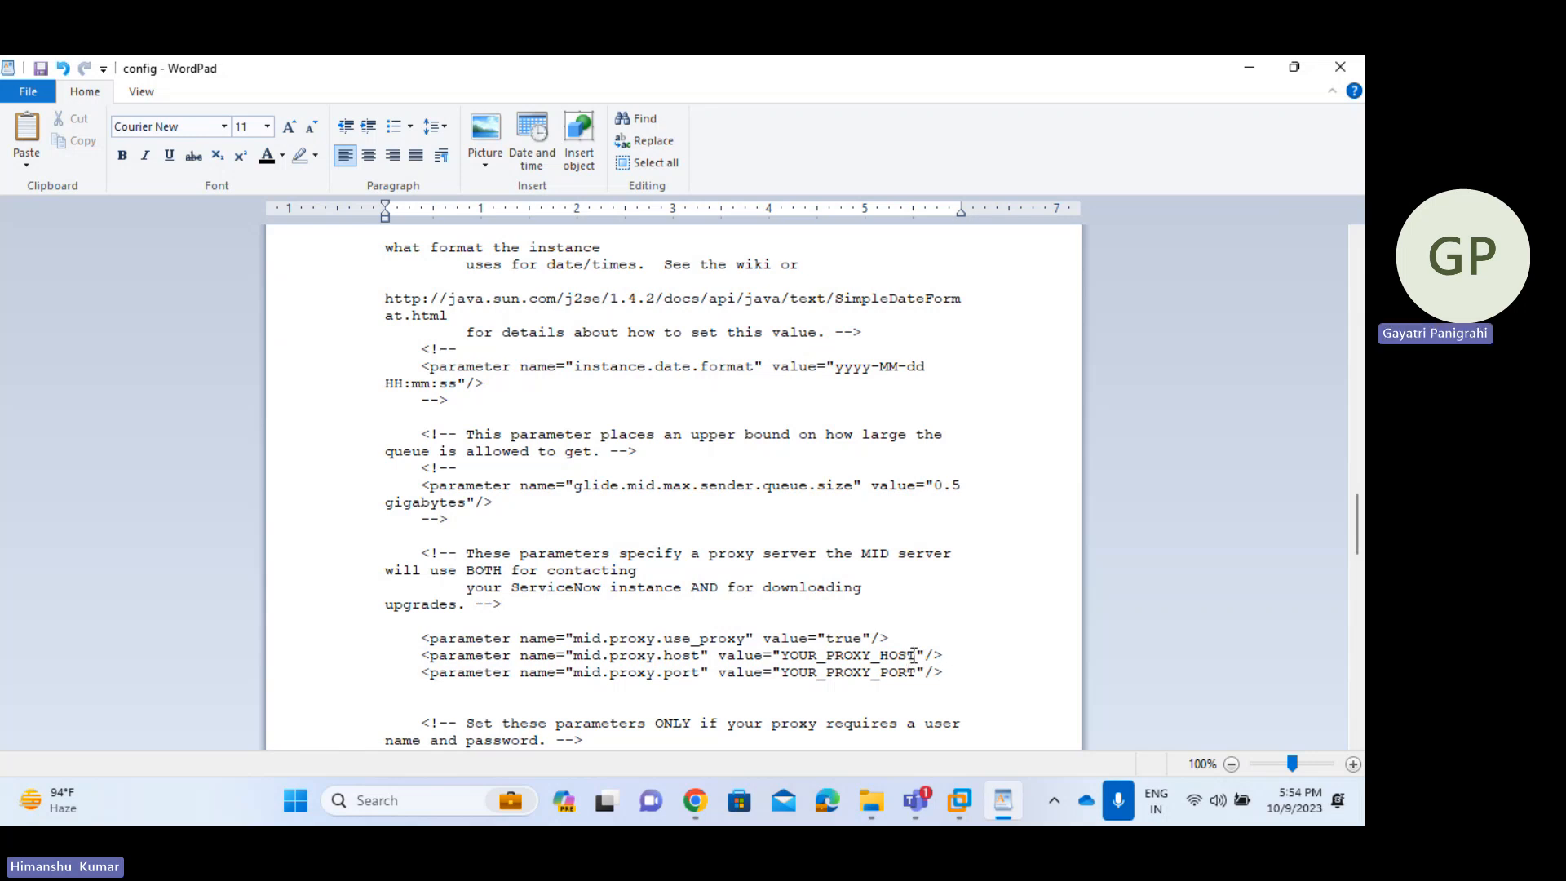
drag(916, 655, 783, 657)
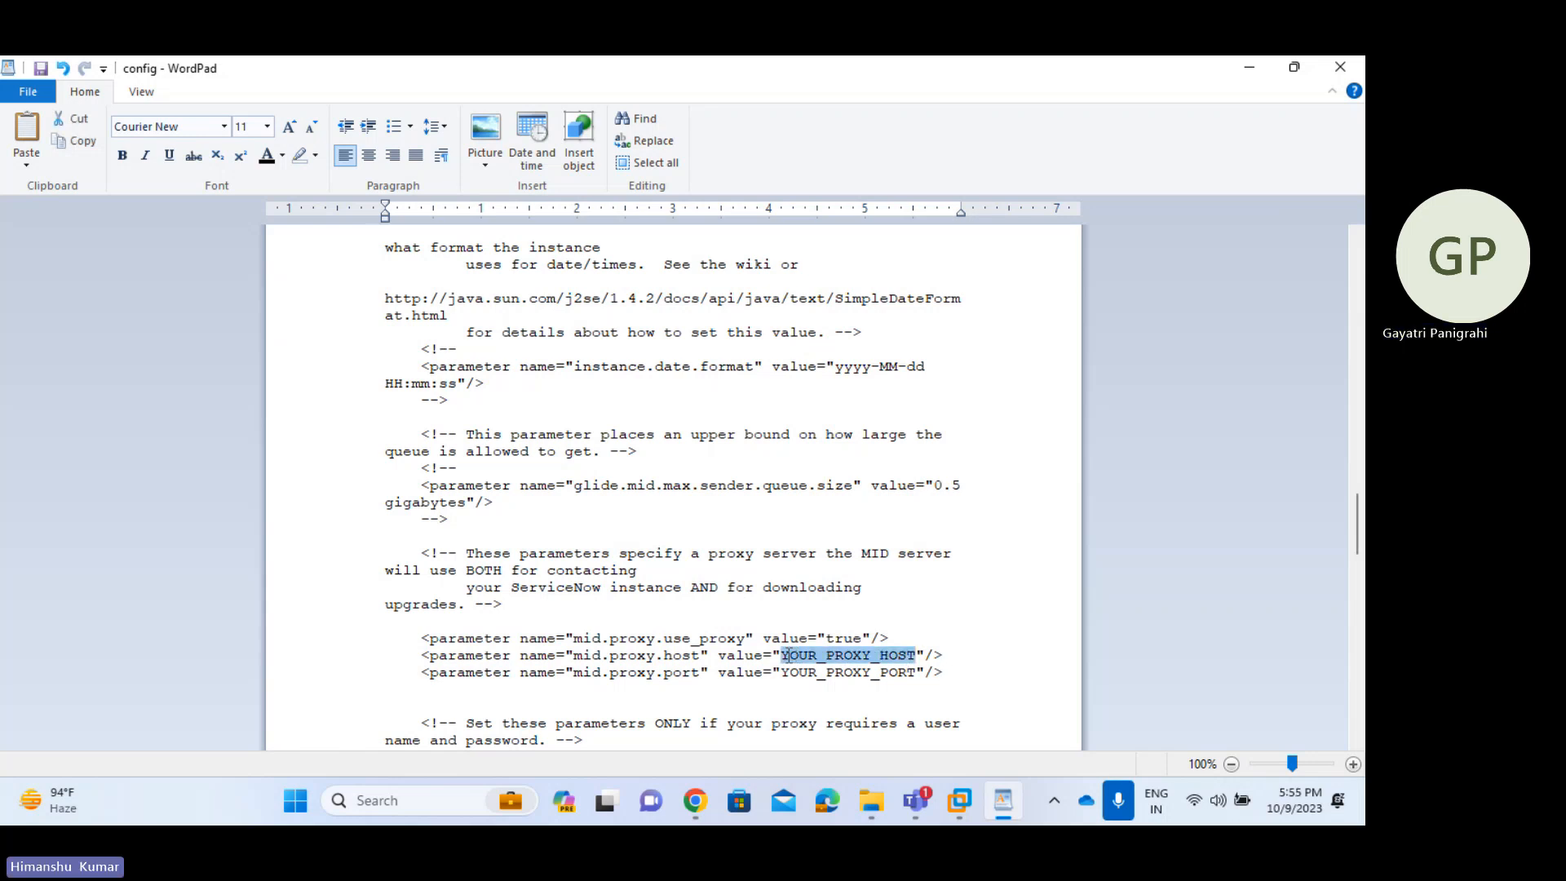
drag(916, 672, 783, 677)
click(817, 705)
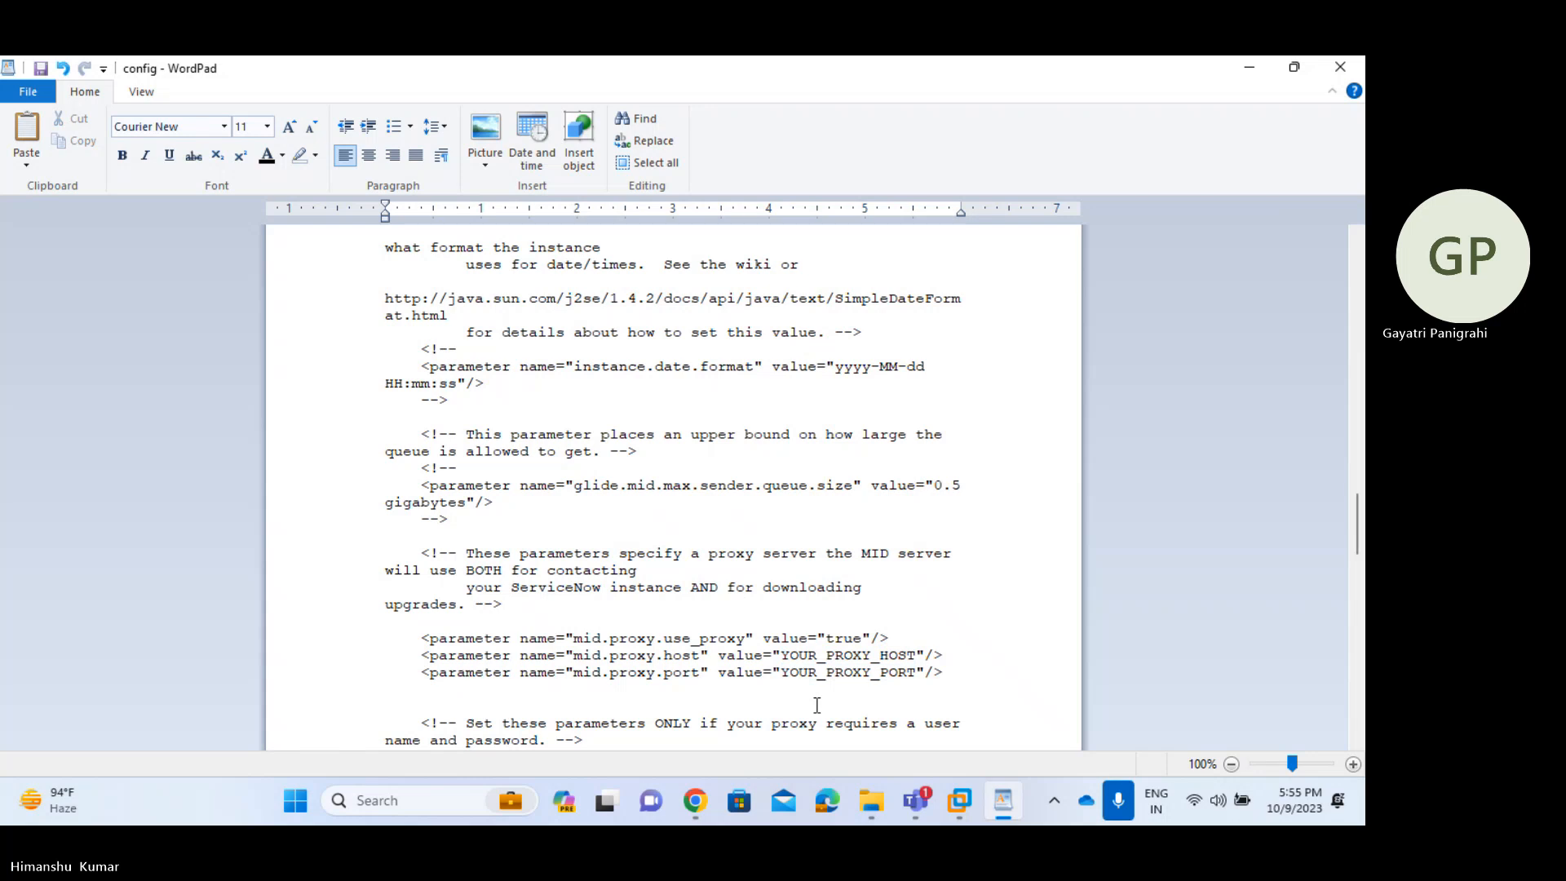
key(ctrl+z)
key(ctrl+z)
- Review the edited config.xml and close the WordPad window
click(816, 705)
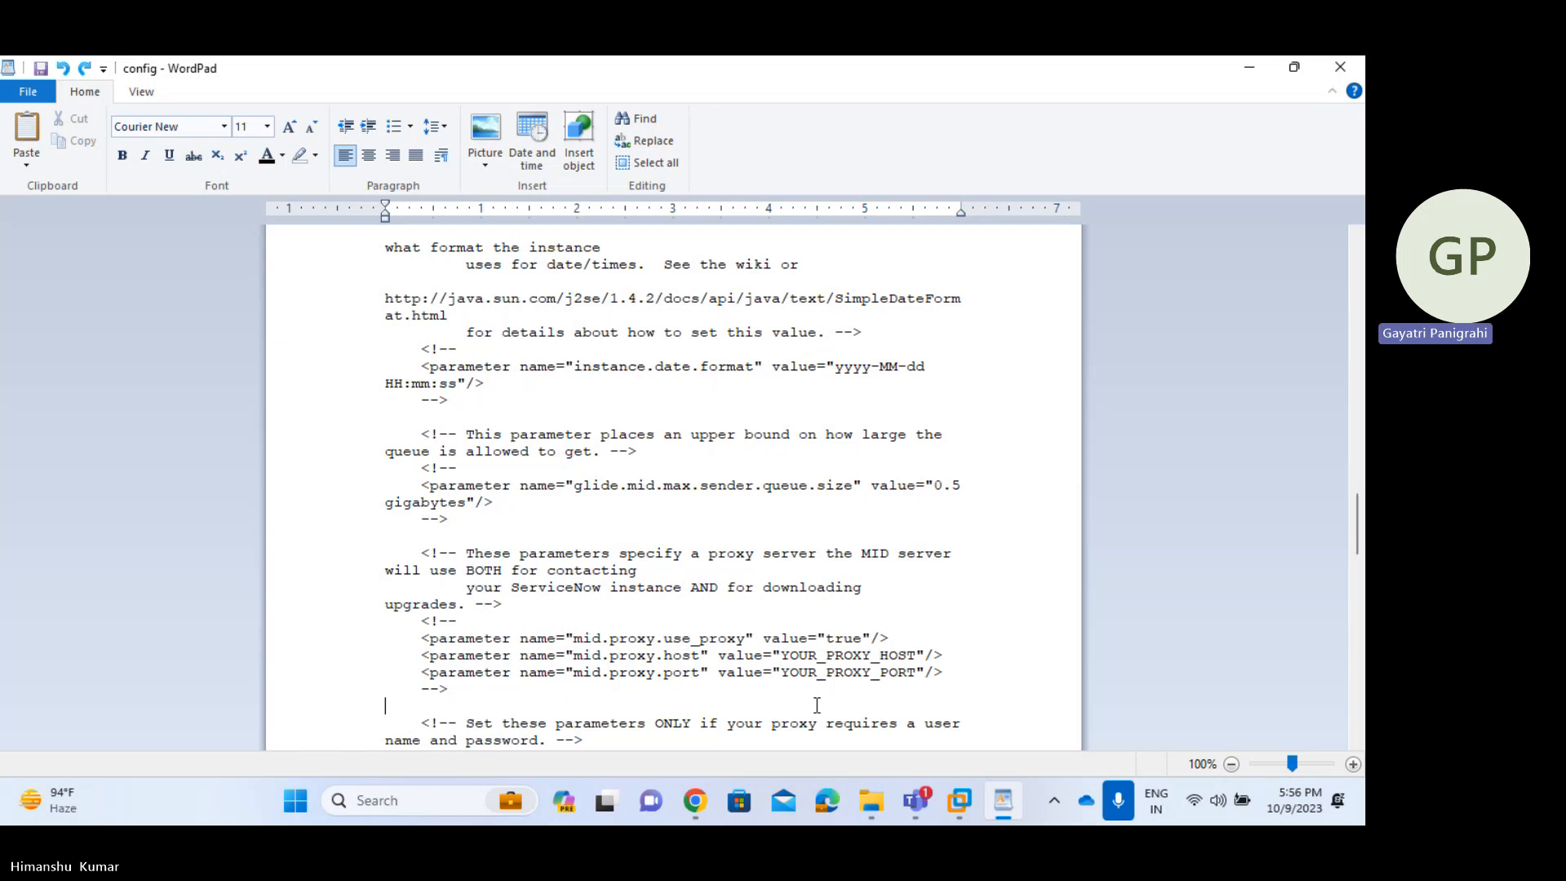
scroll(817, 705, down, 3)
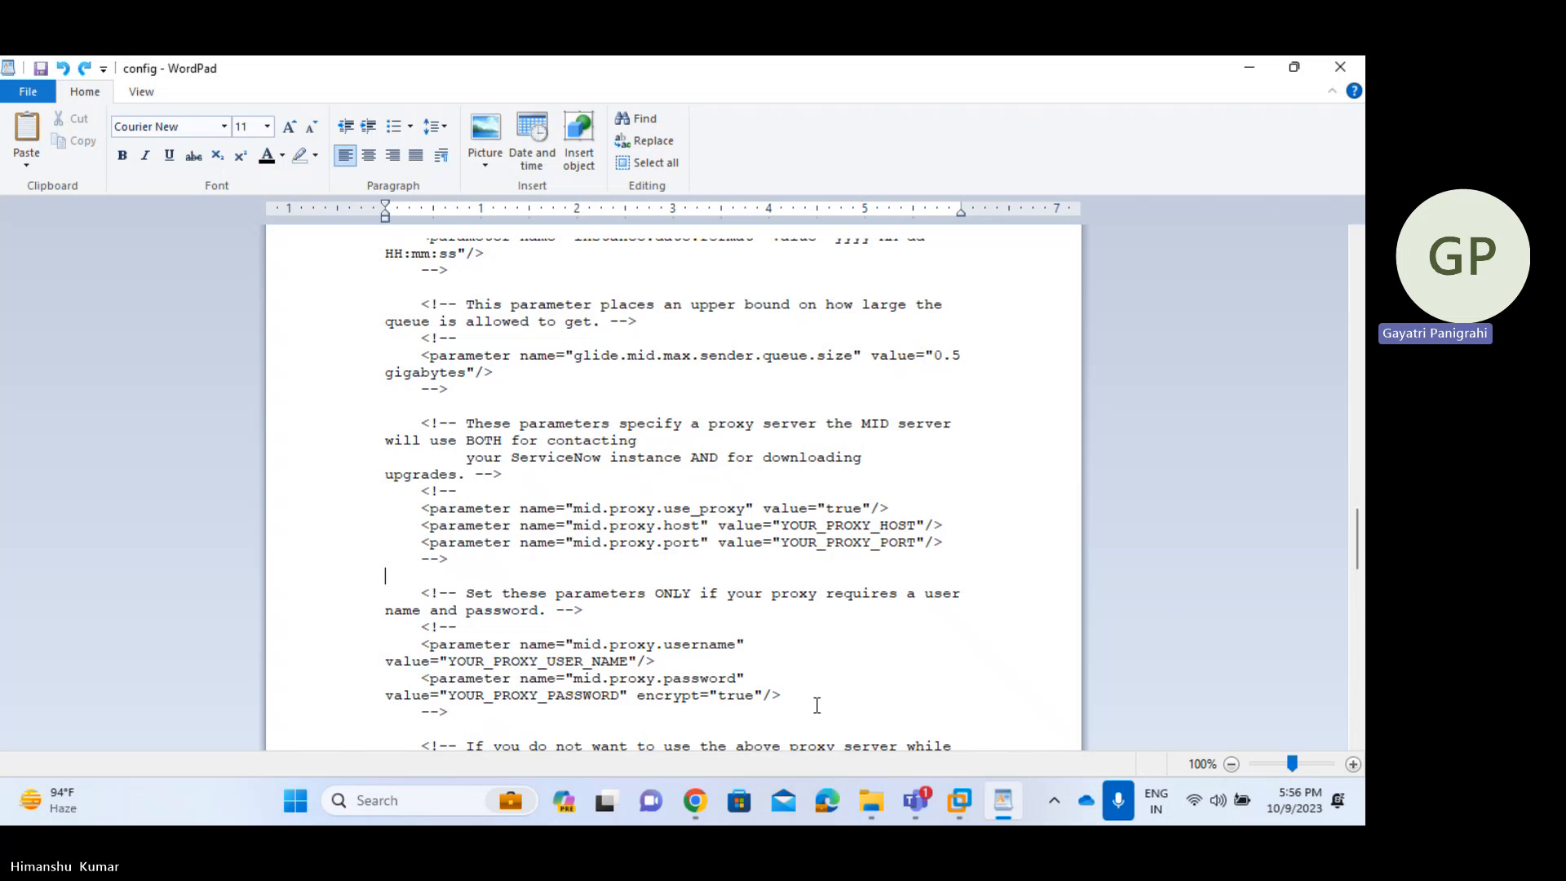
scroll(817, 705, down, 20)
scroll(817, 705, up, 2)
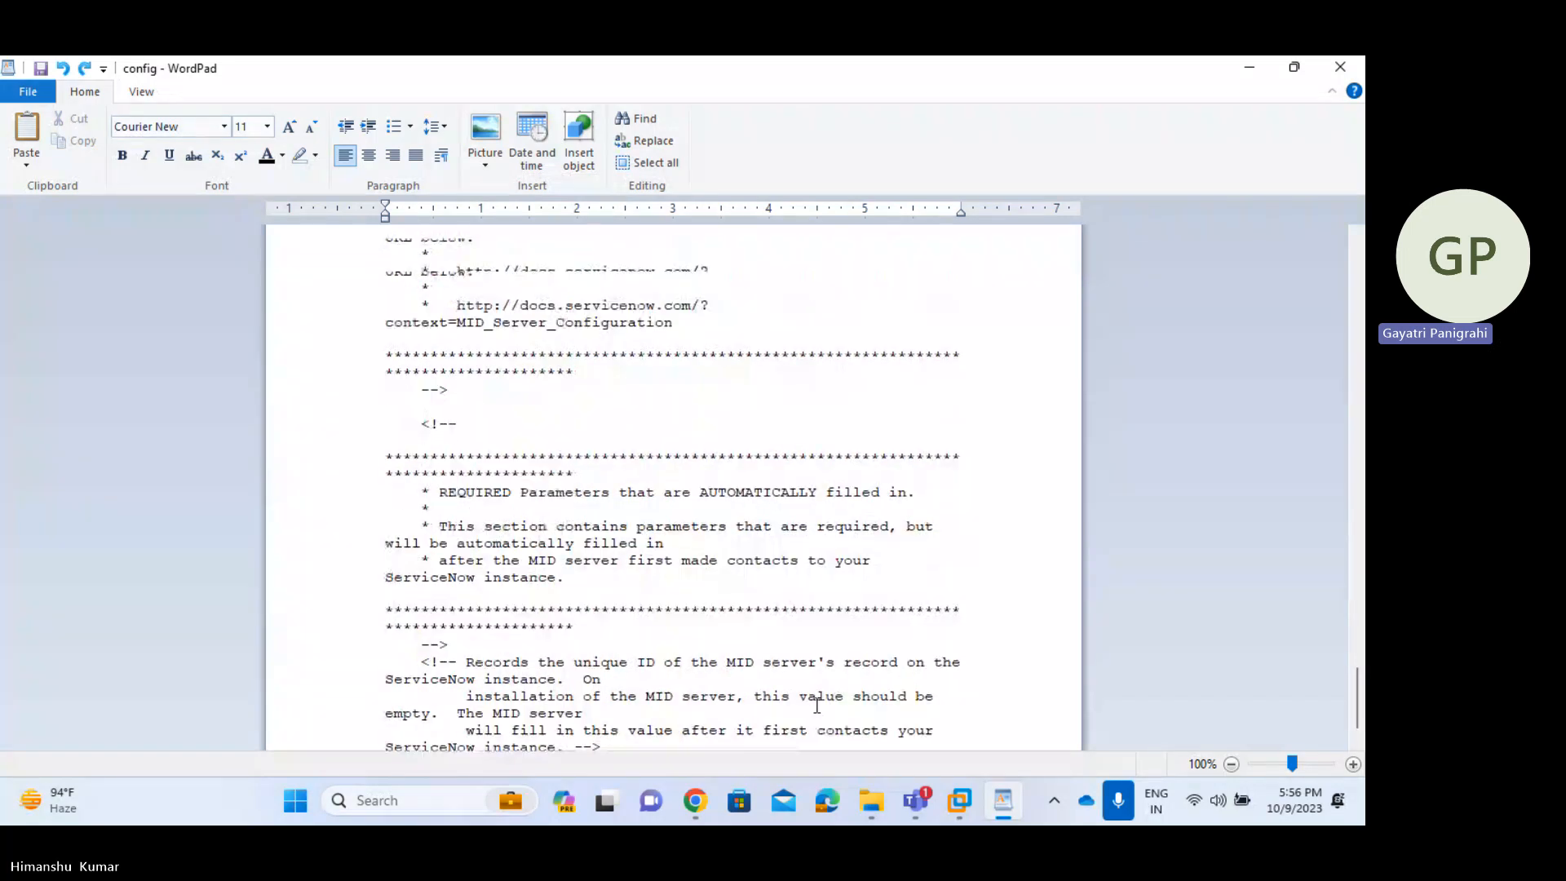
scroll(817, 704, up, 10)
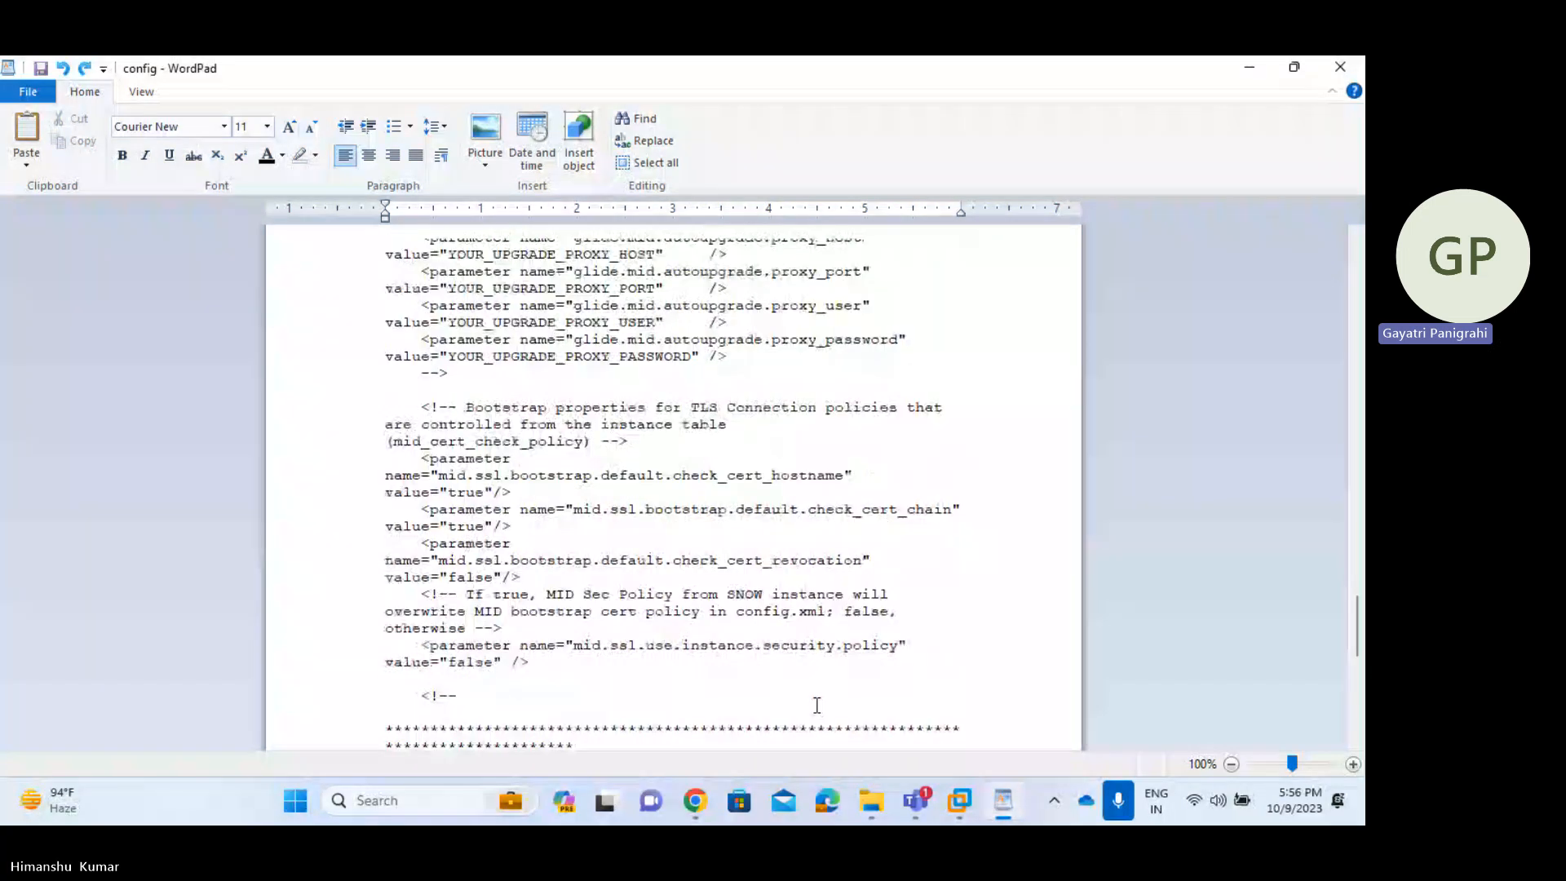
scroll(817, 705, up, 6)
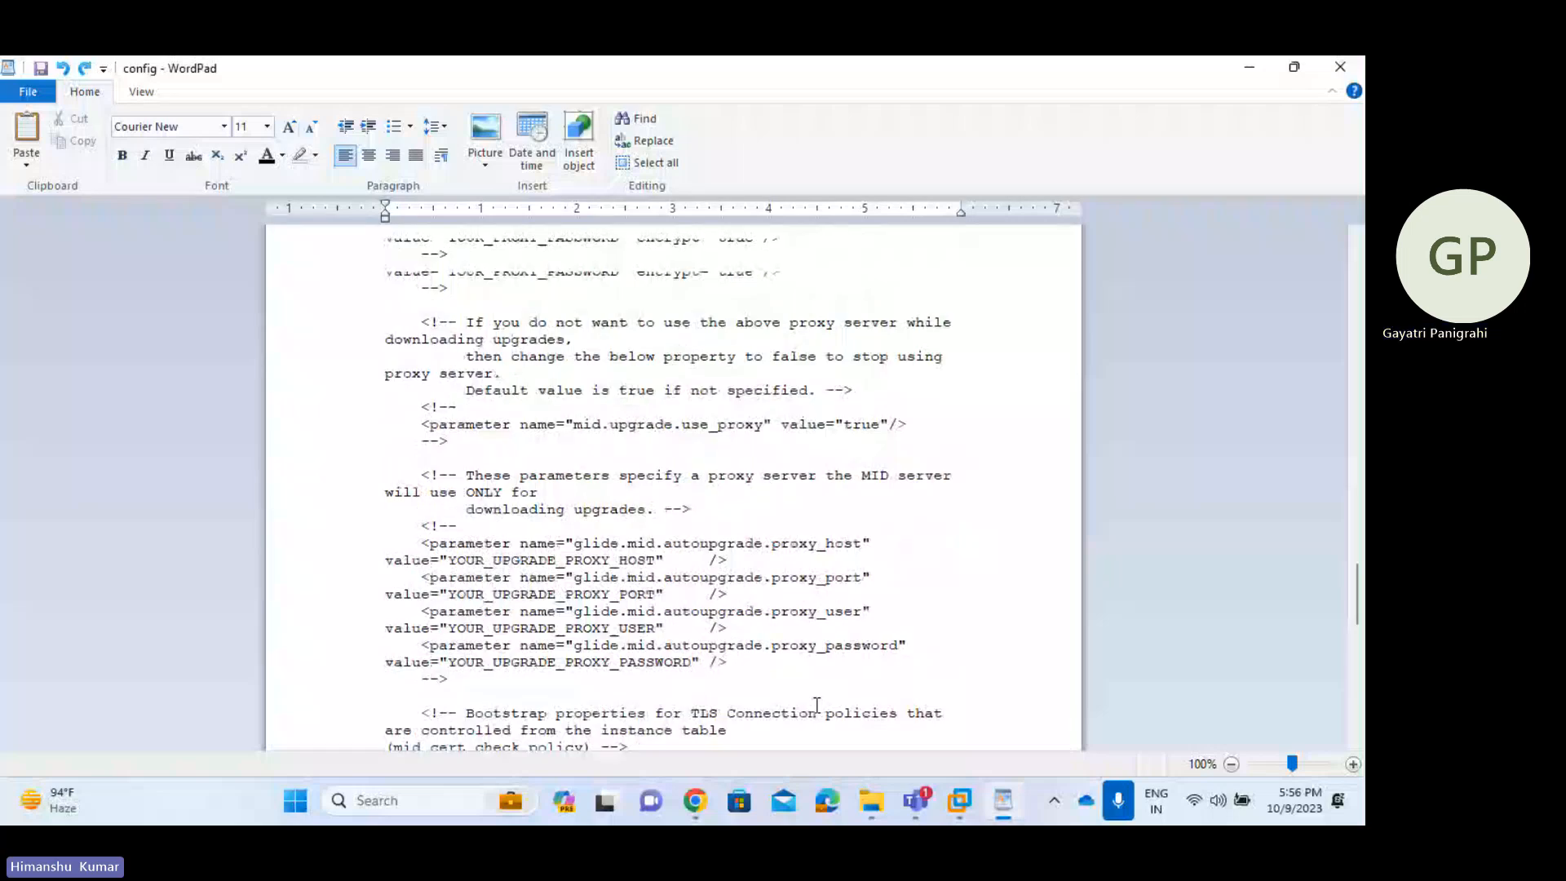
scroll(817, 705, up, 10)
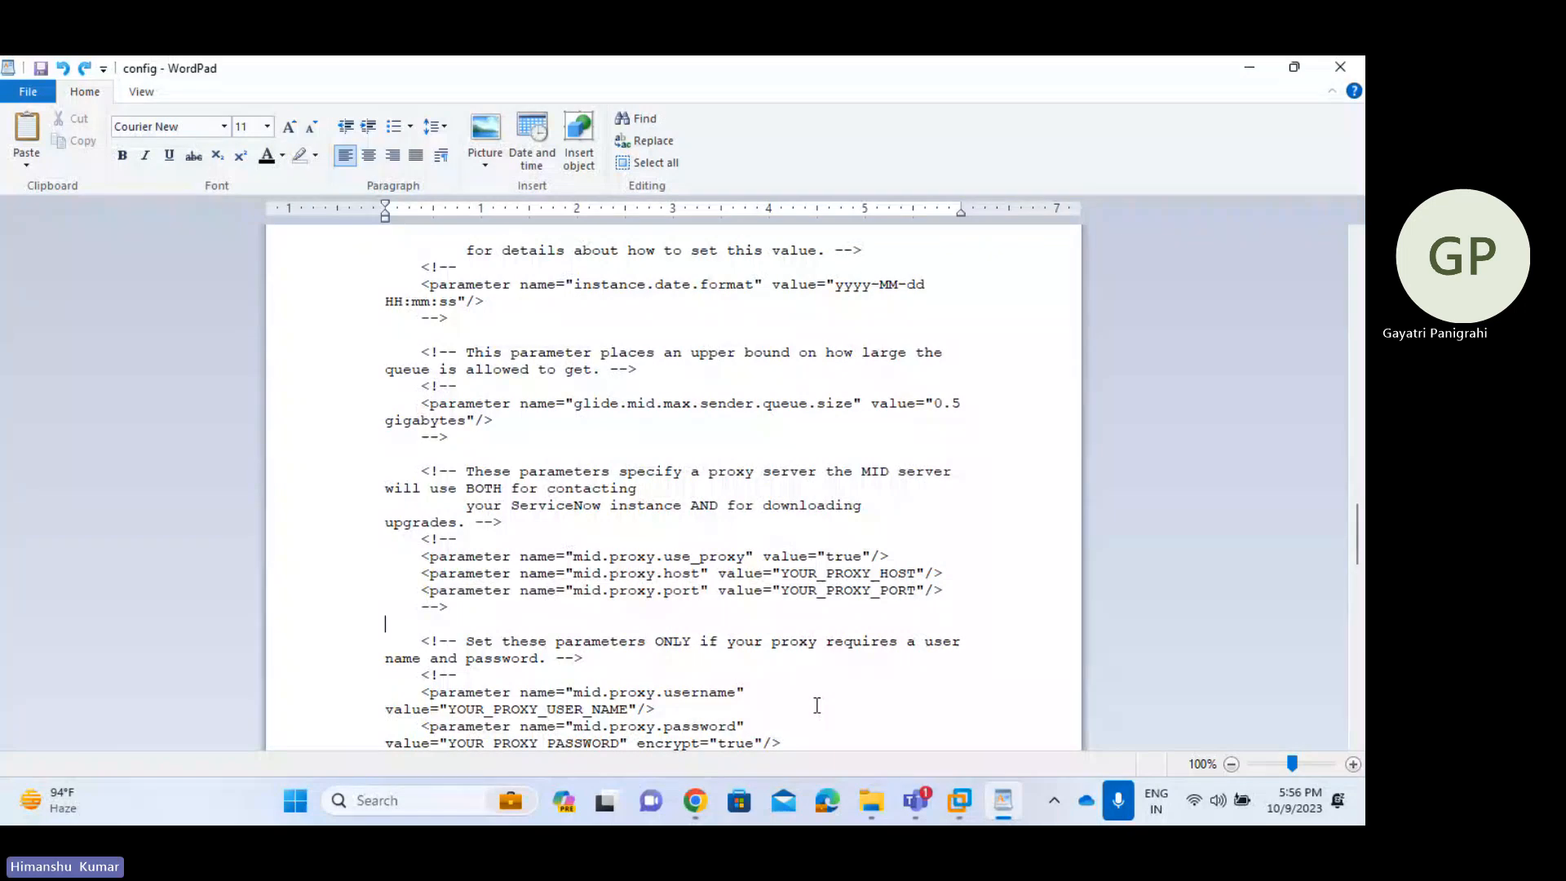
scroll(1015, 507, up, 1)
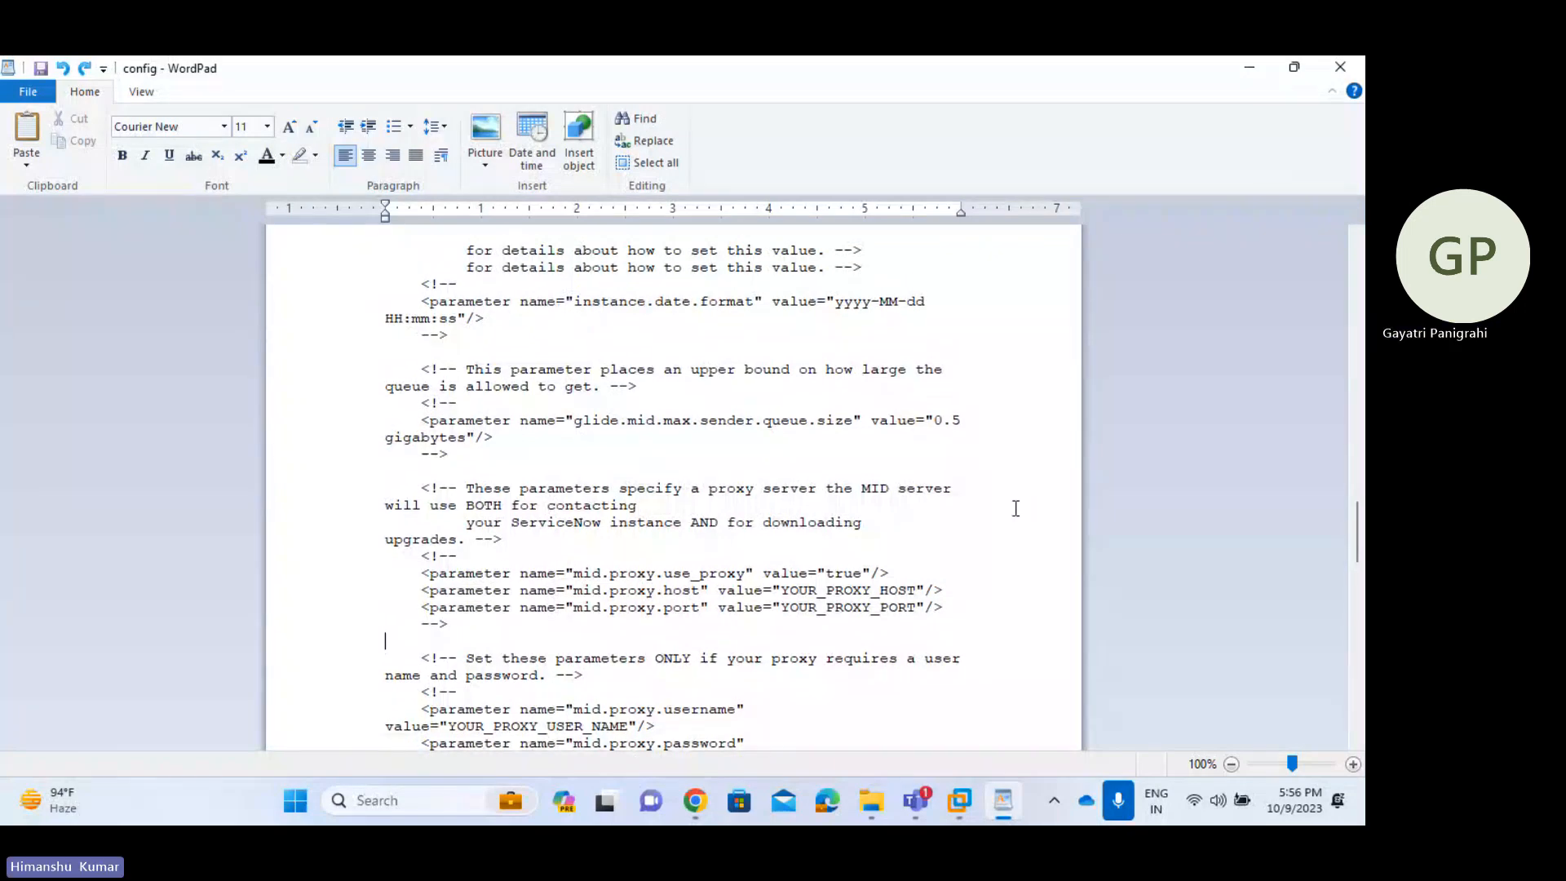
scroll(1015, 507, up, 5)
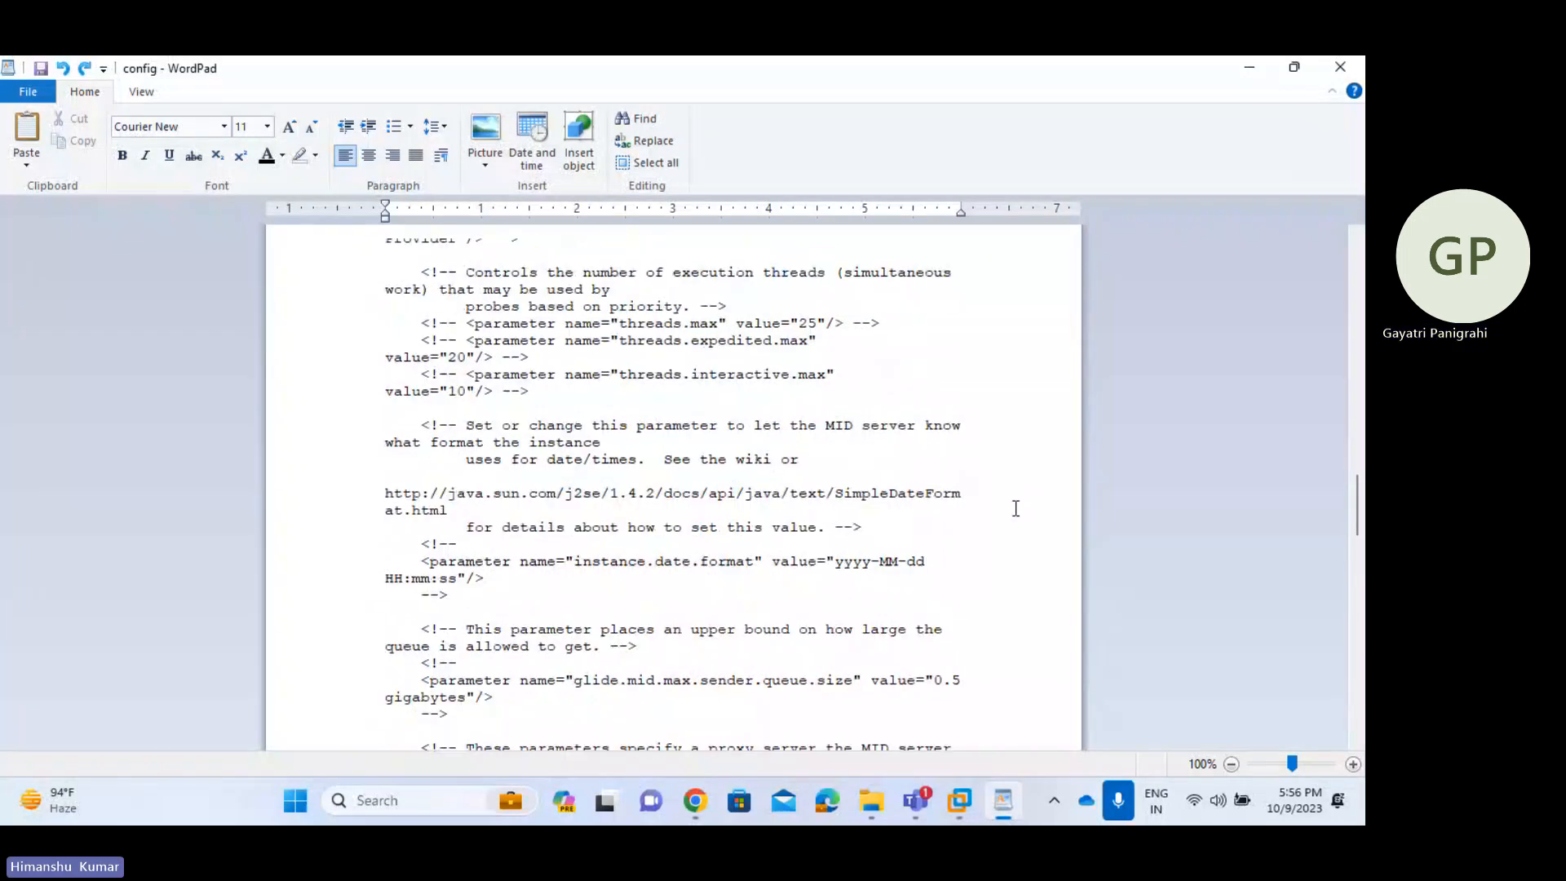
scroll(1016, 508, up, 20)
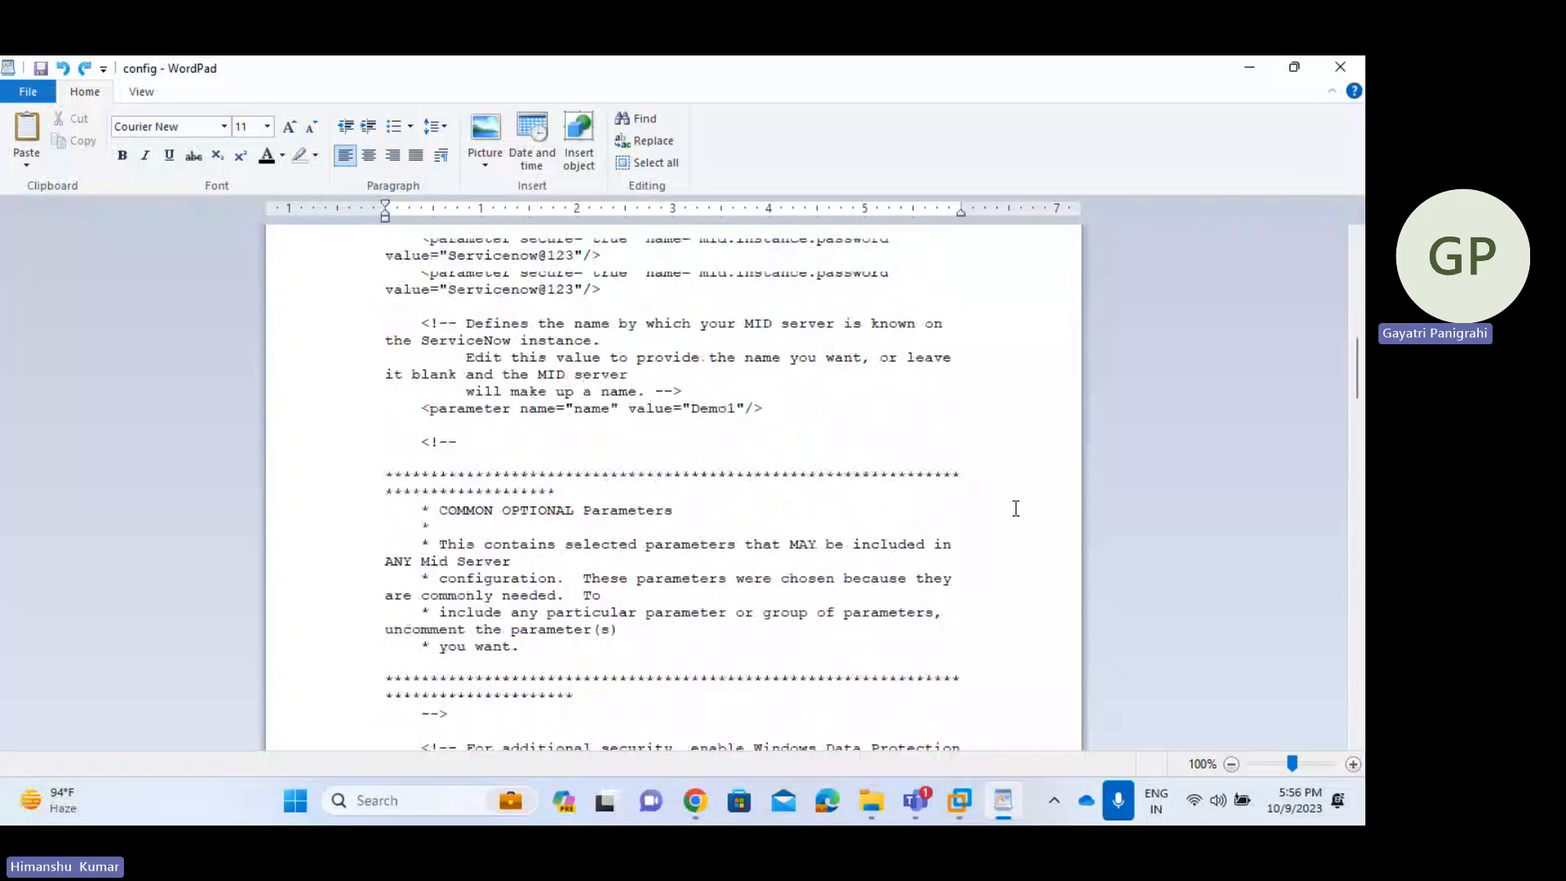
scroll(1016, 508, up, 3)
click(1341, 68)
- Save config.xml, then open conf\wrapper-override.conf in WordPad
click(637, 440)
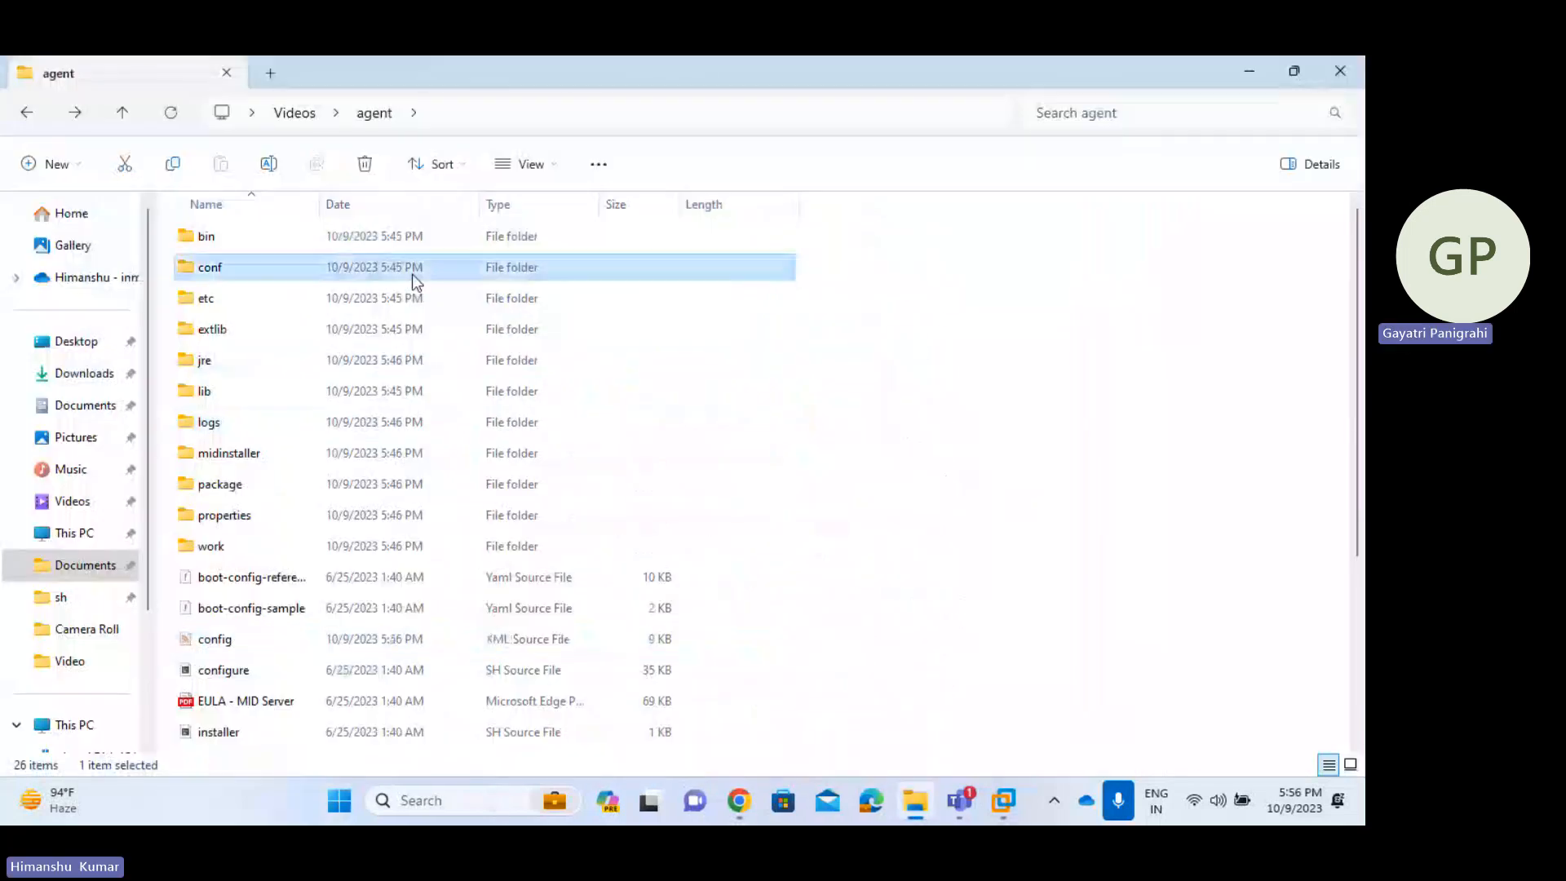
double_click(412, 268)
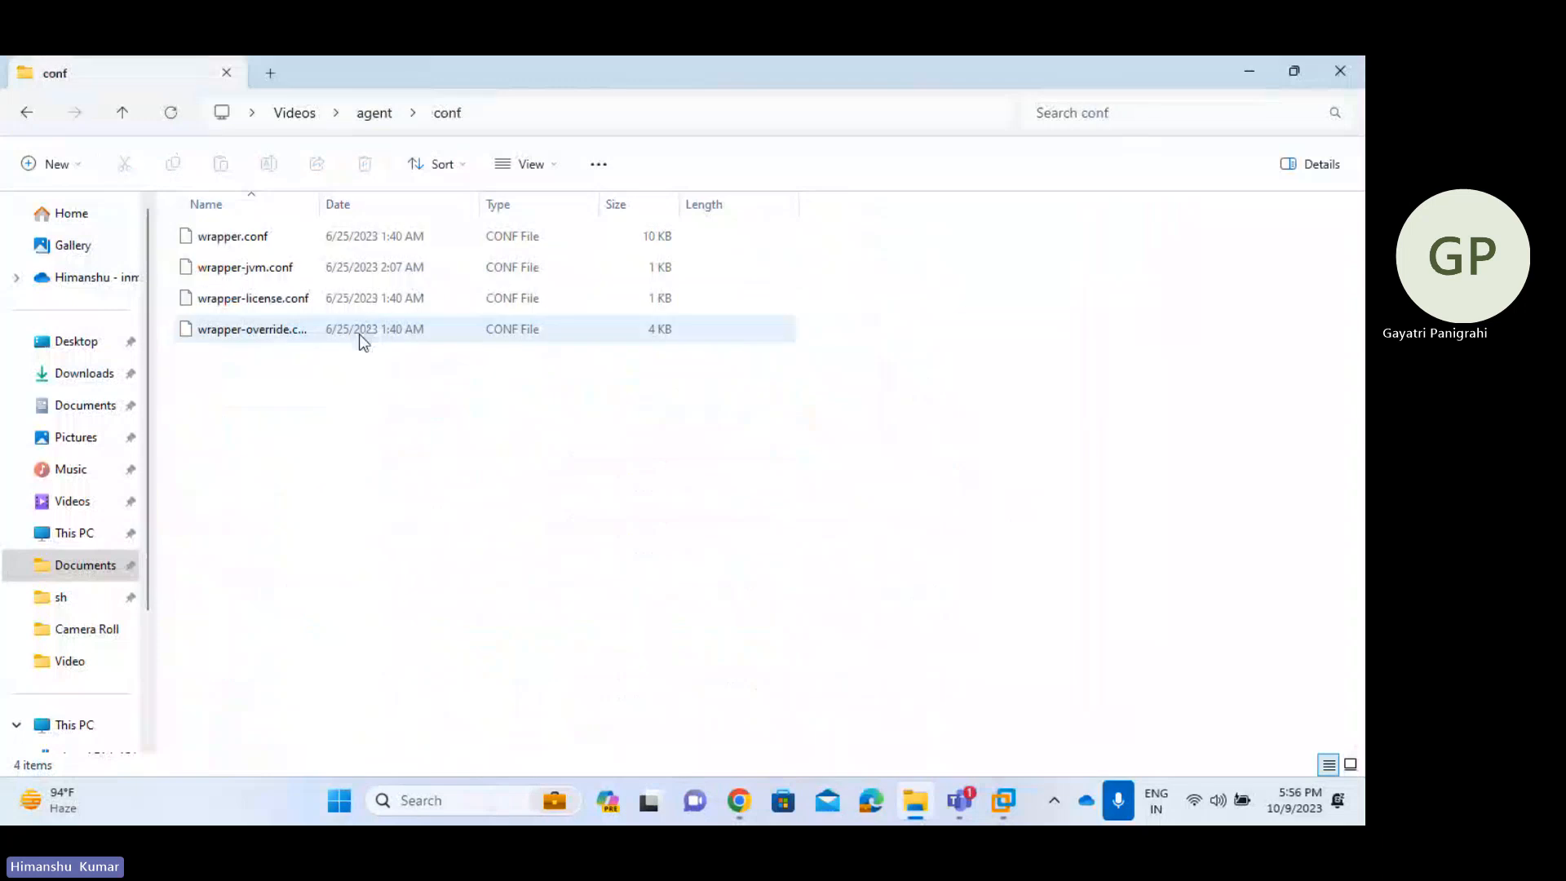
click(359, 334)
double_click(359, 334)
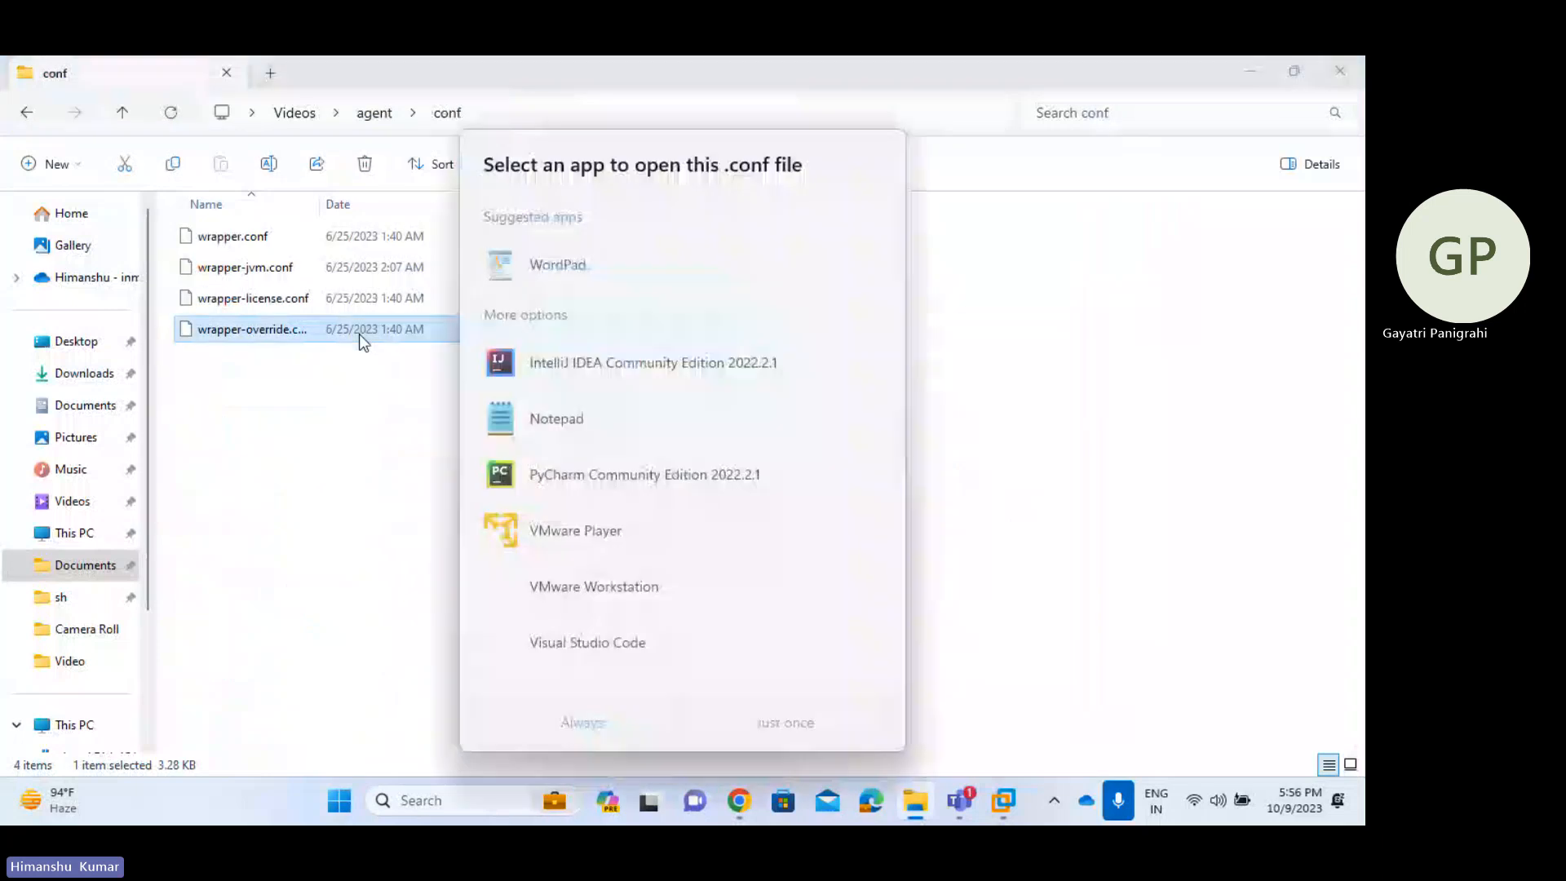
double_click(611, 276)
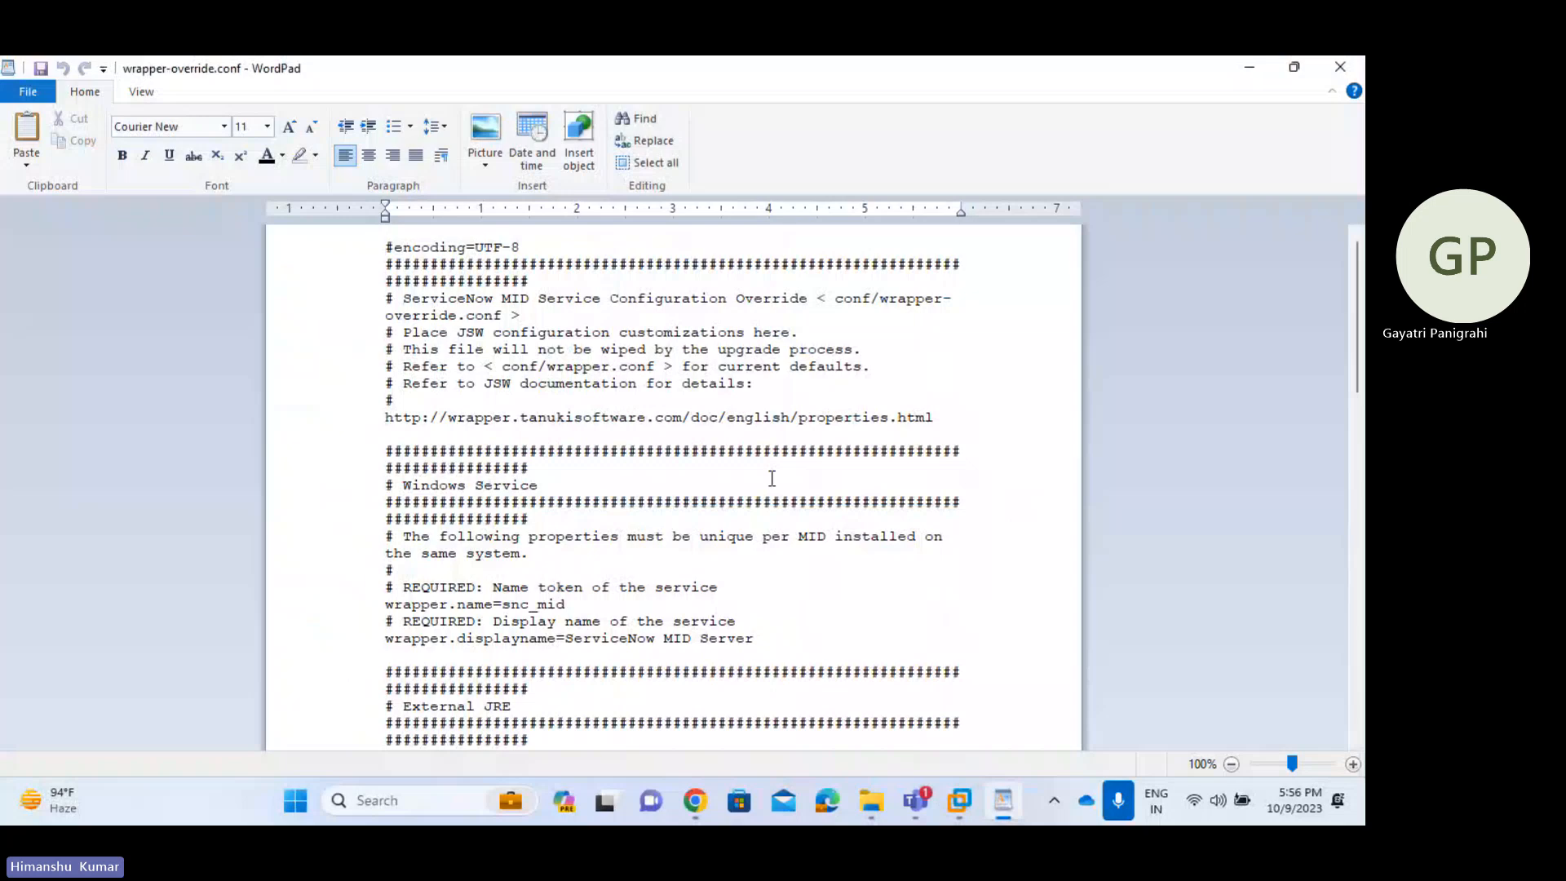
- Change wrapper.name from snc_mid to snc_mid_Demo
scroll(771, 478, down, 3)
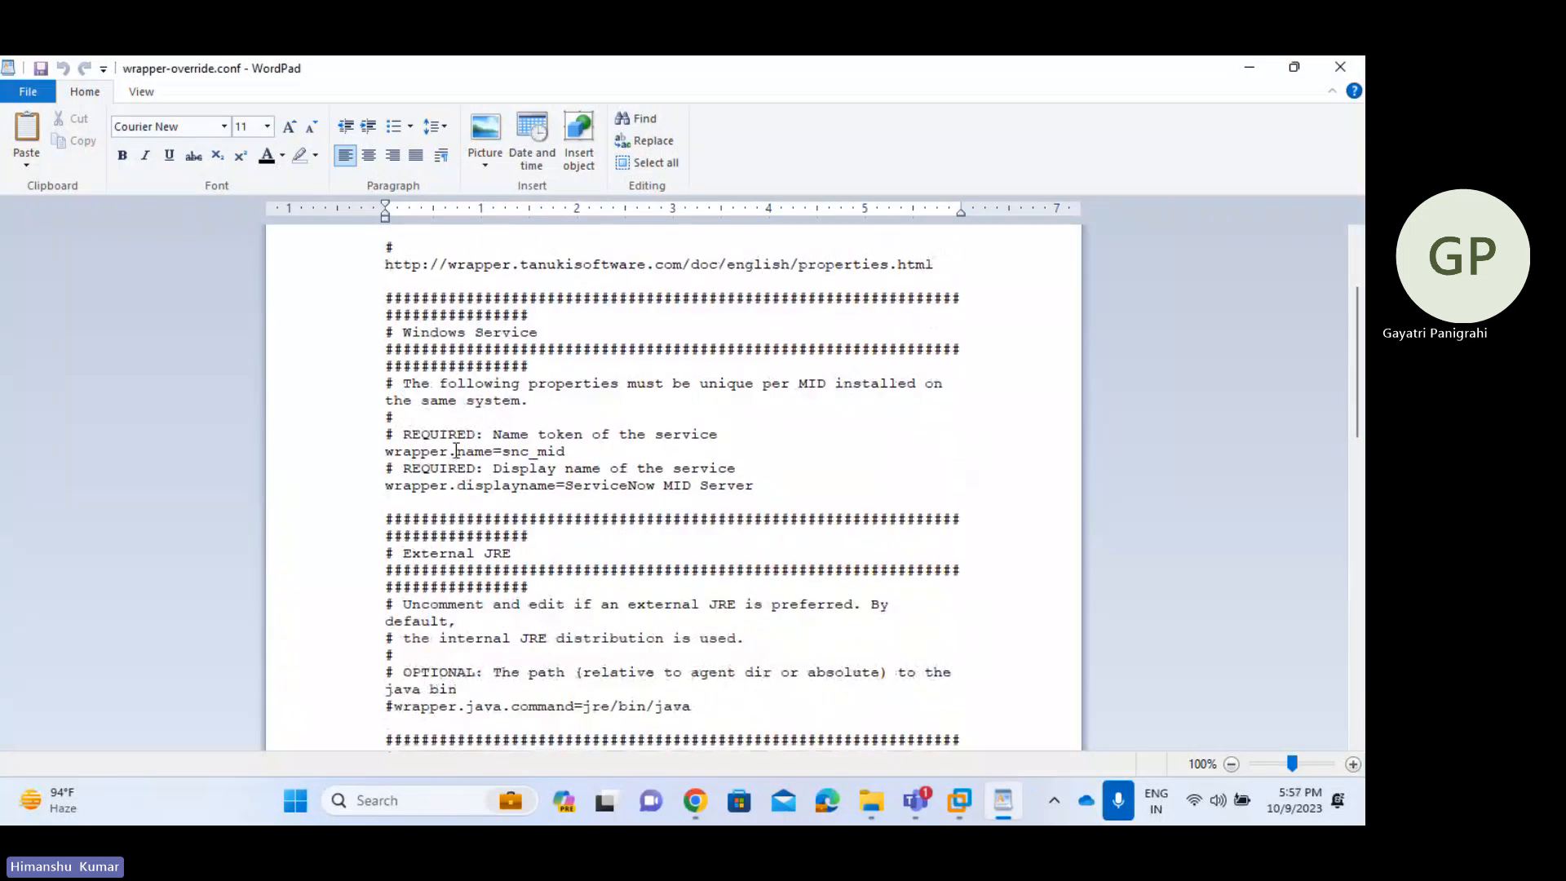
double_click(460, 451)
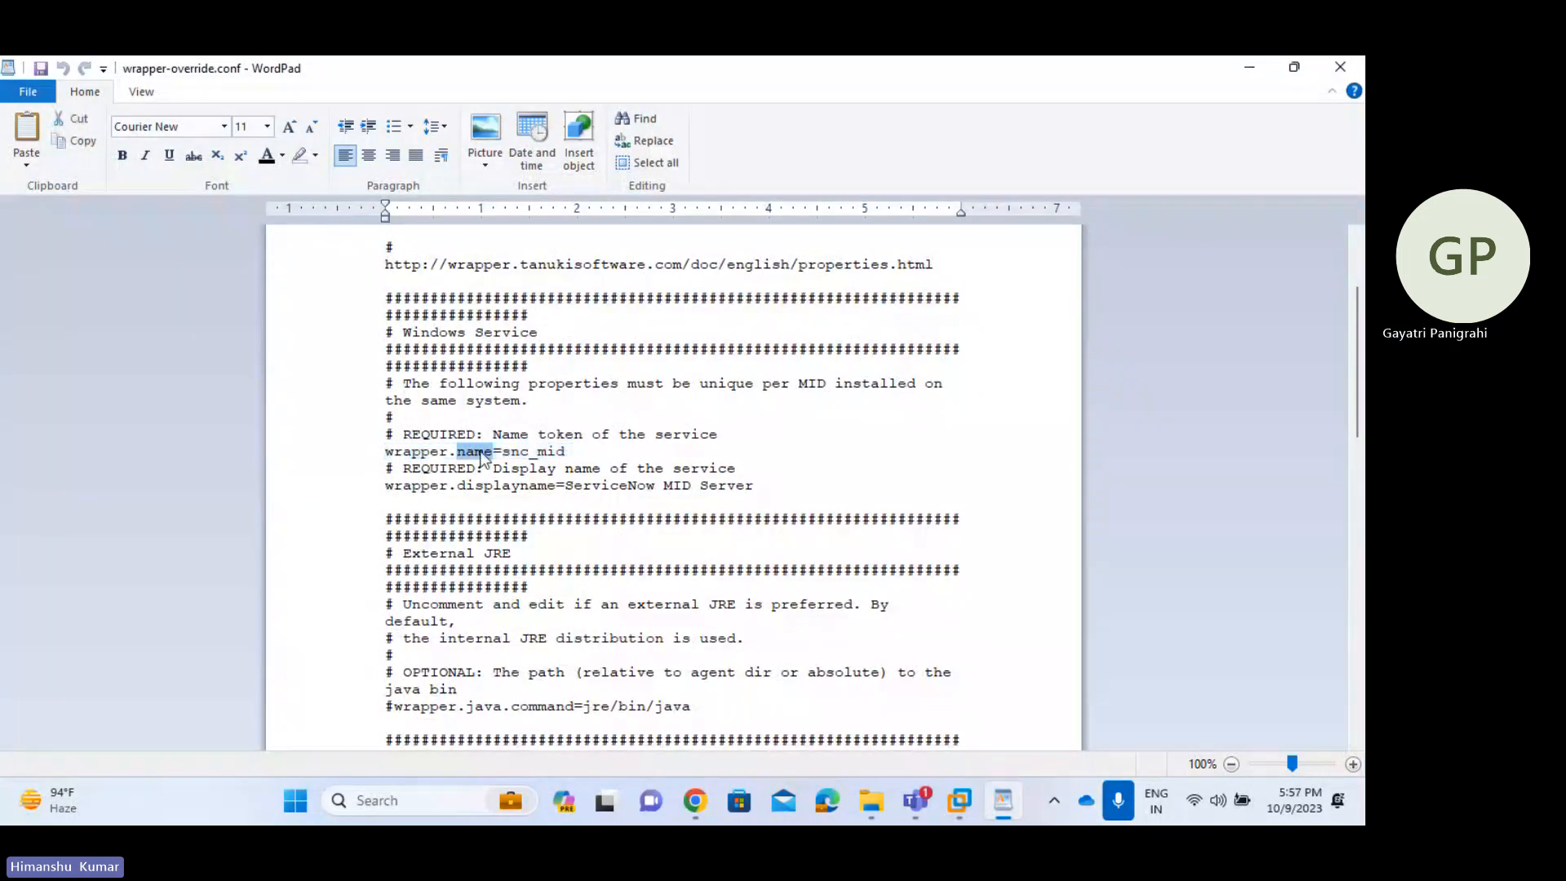
double_click(530, 453)
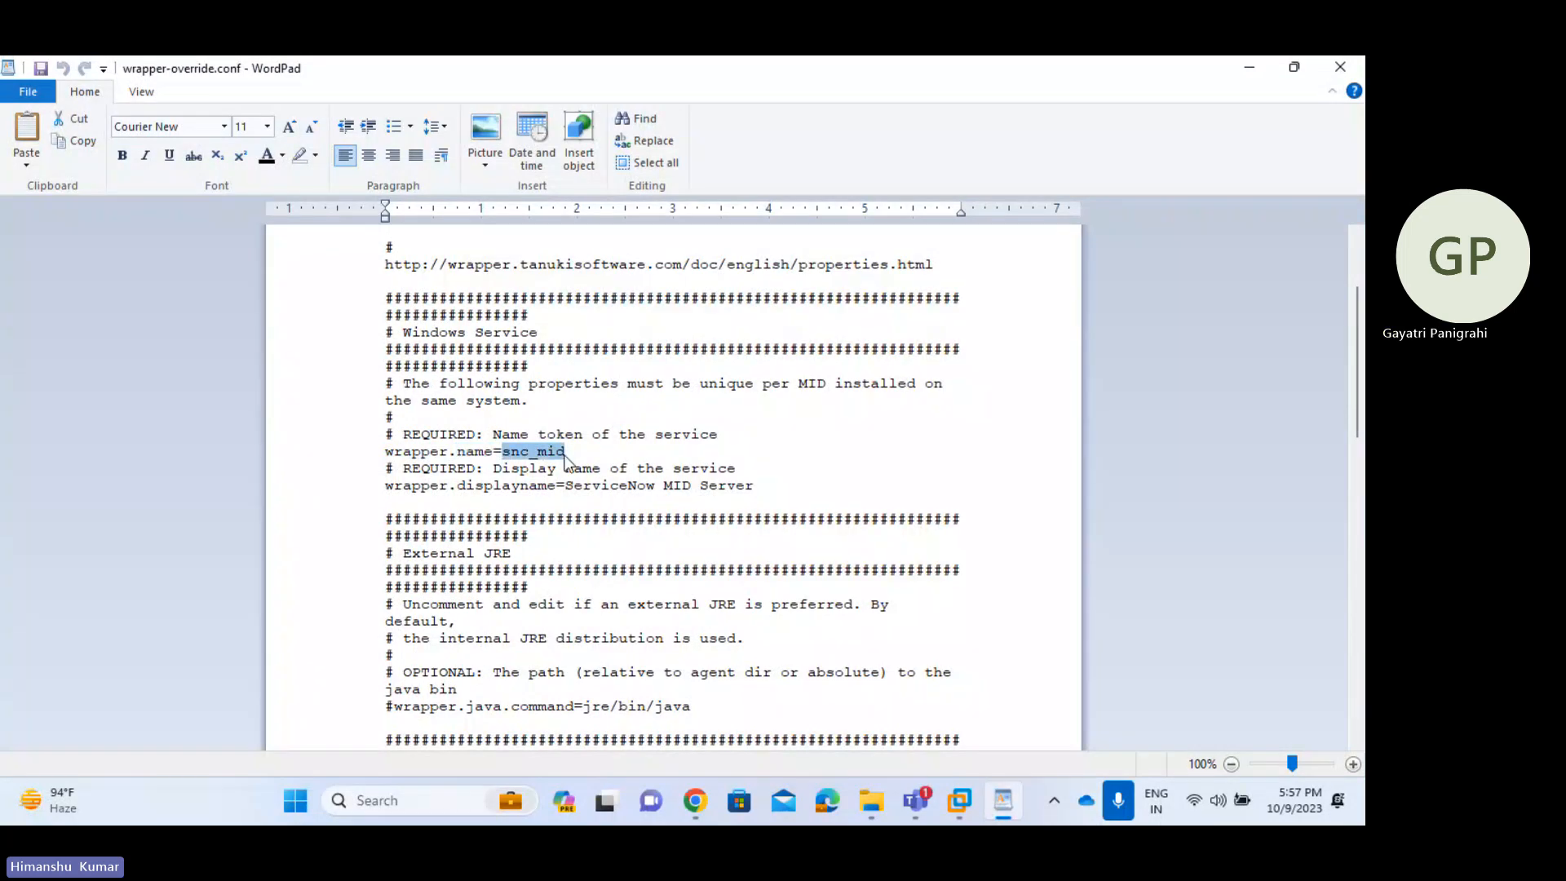
click(566, 453)
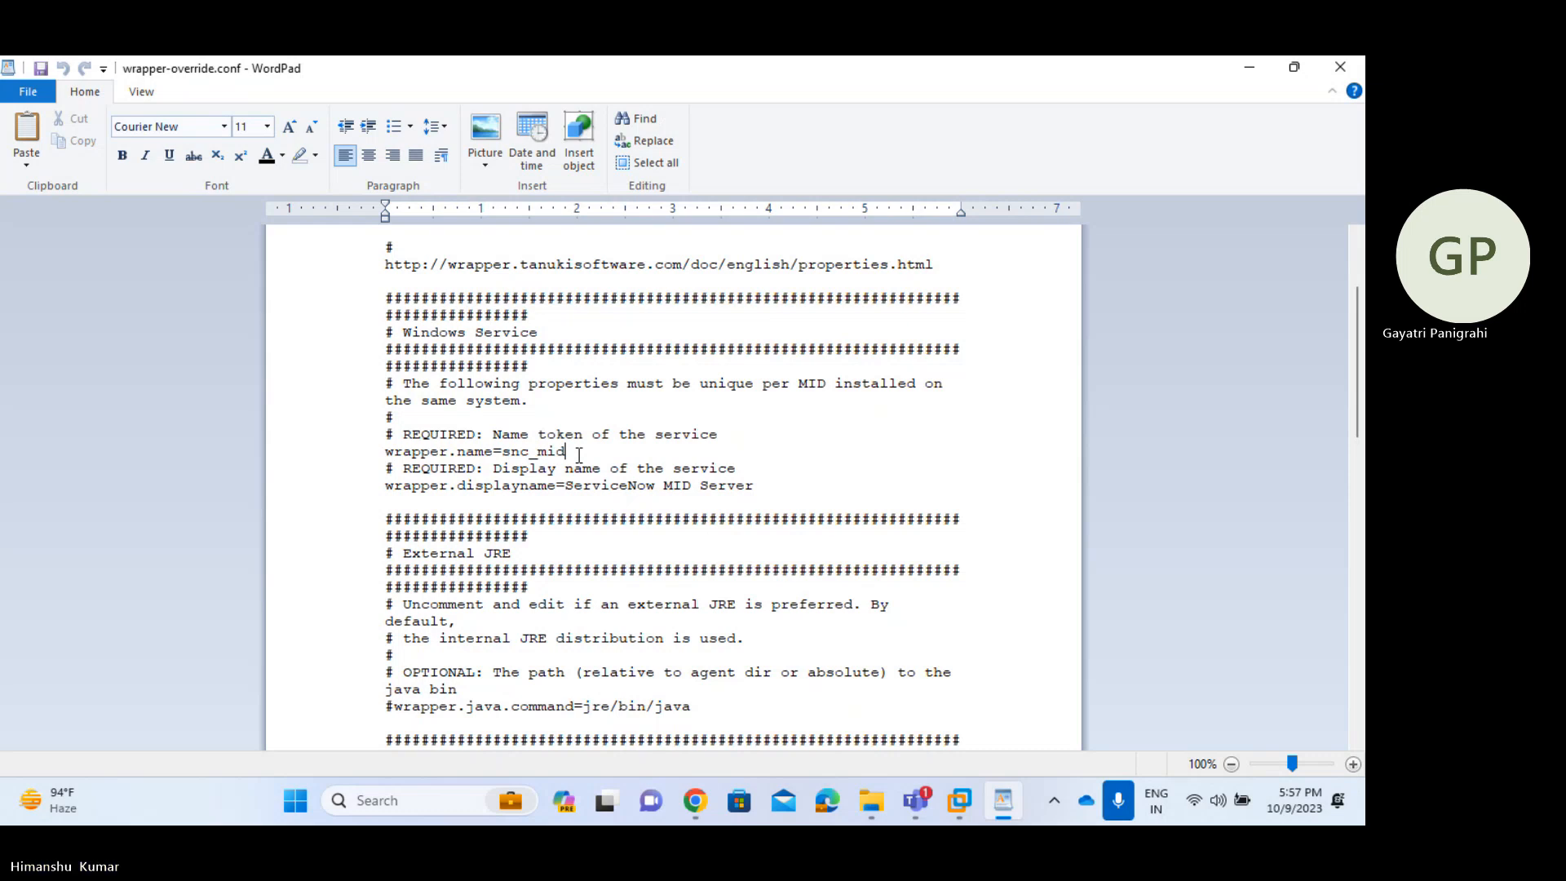
drag(579, 455, 513, 454)
click(583, 452)
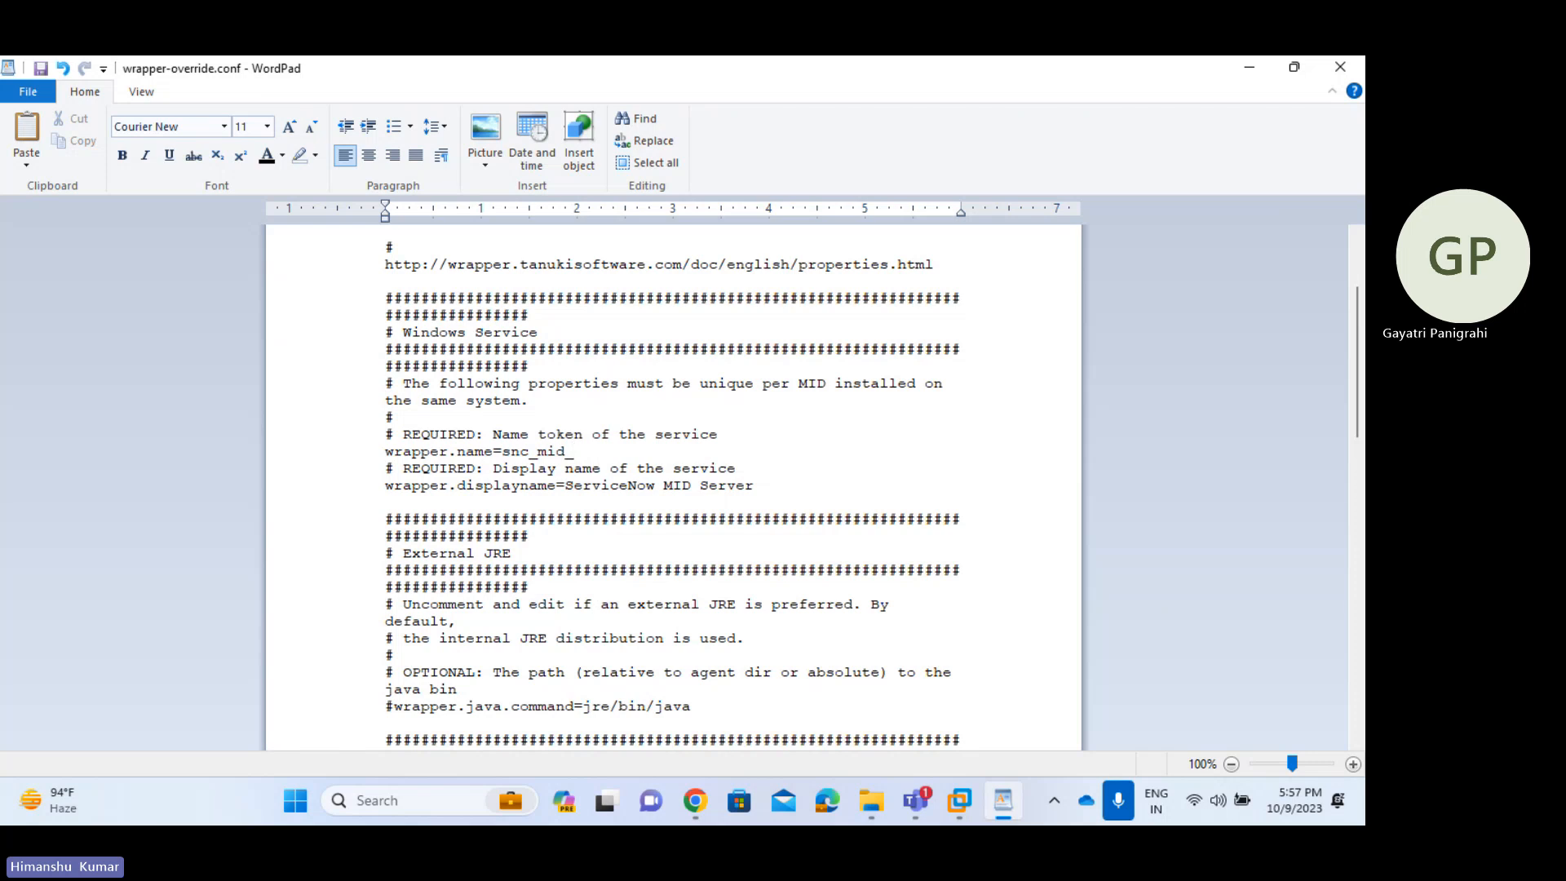
text(Demo)
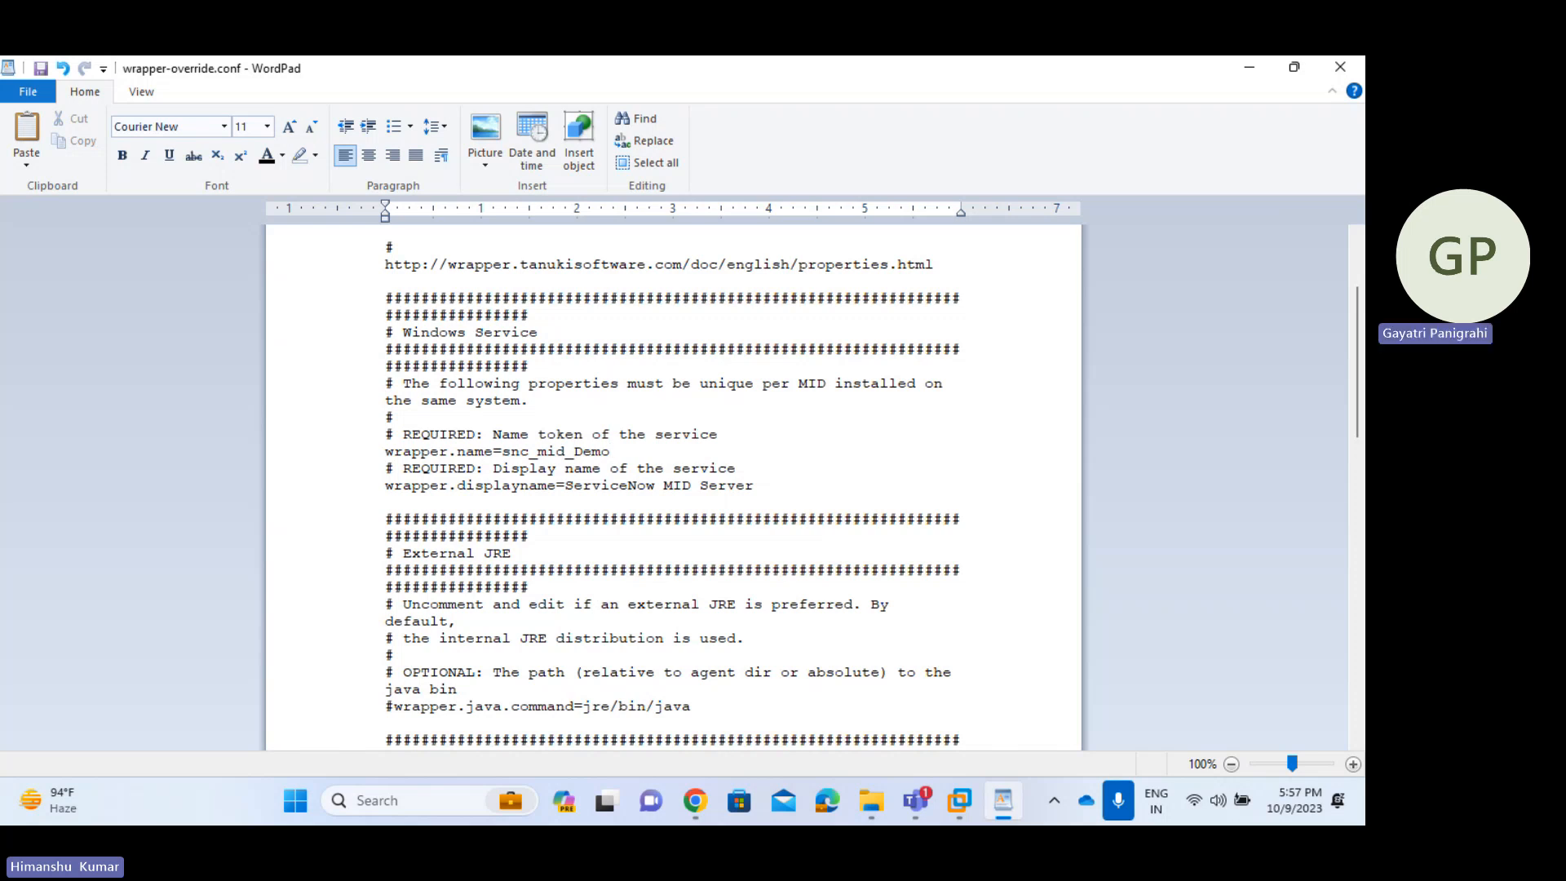
key(BackSpace)
key(BackSpace)
key(BackSpace)
key(BackSpace)
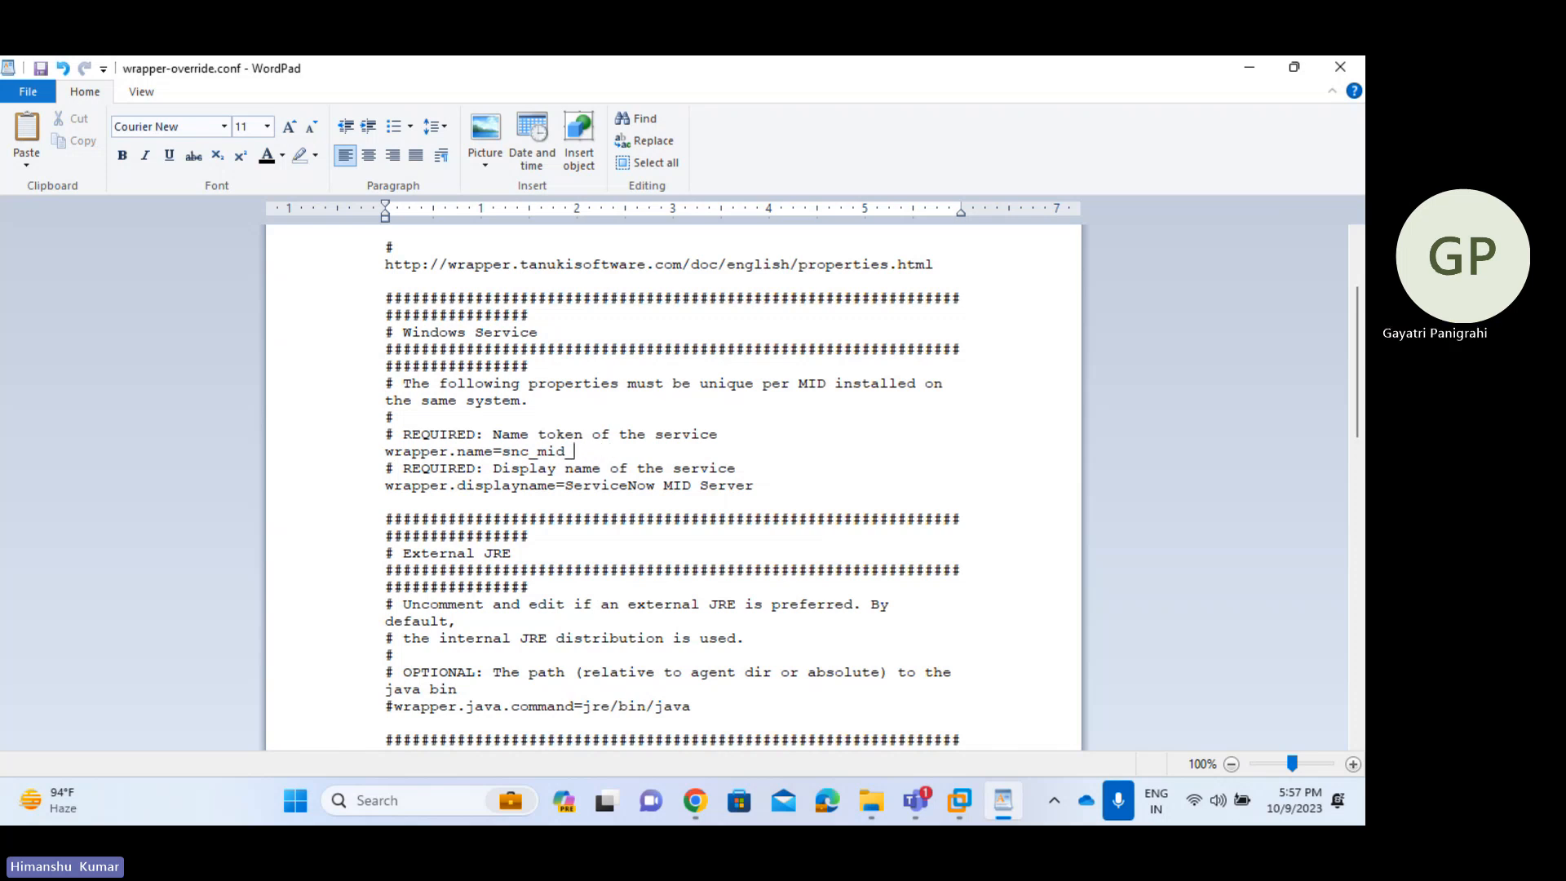
text(PROd)
key(BackSpace)
key(BackSpace)
key(BackSpace)
key(BackSpace)
text(Demo)
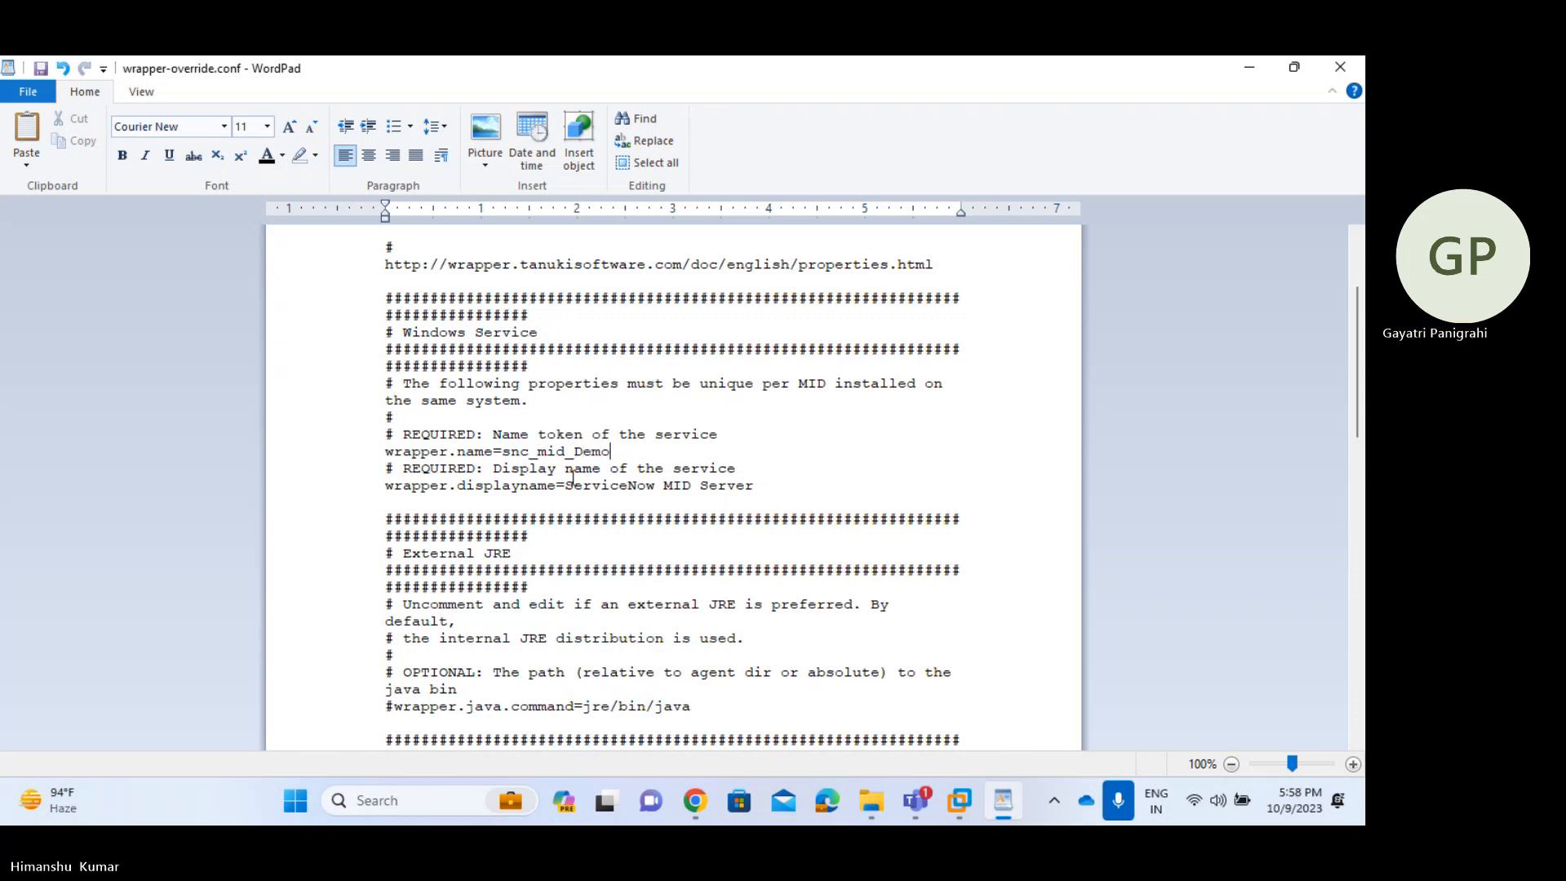
- Append an underscore to the service display name and bring up the Run dialog
click(783, 486)
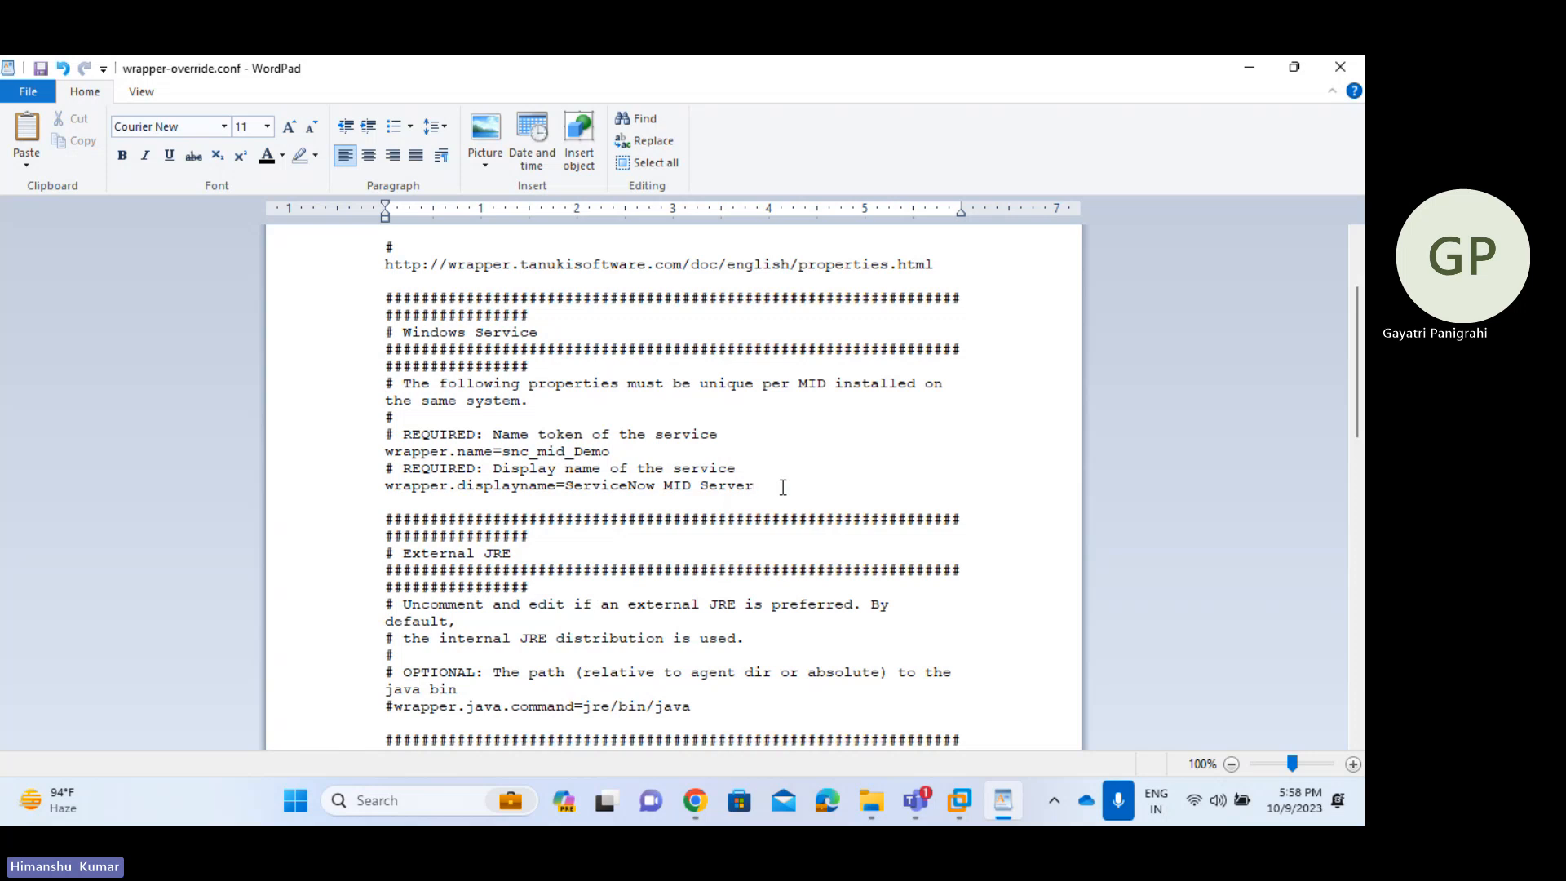
text(_)
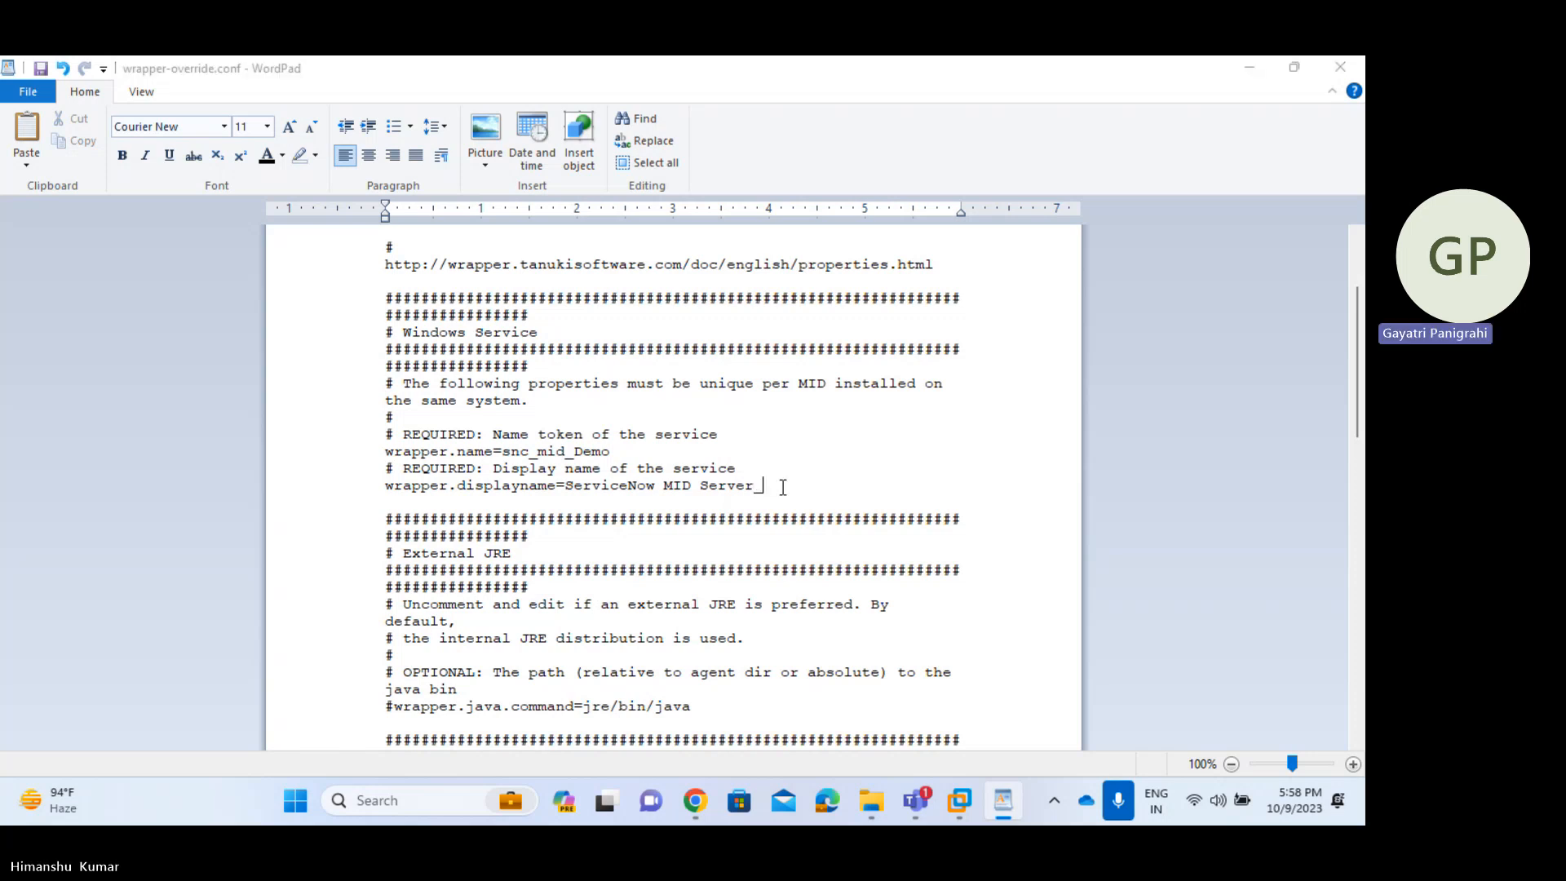
key(super+r)
- Run services.msc, find the existing ServiceNow MID Server_demo service, then minimize Services
text(services.msc)
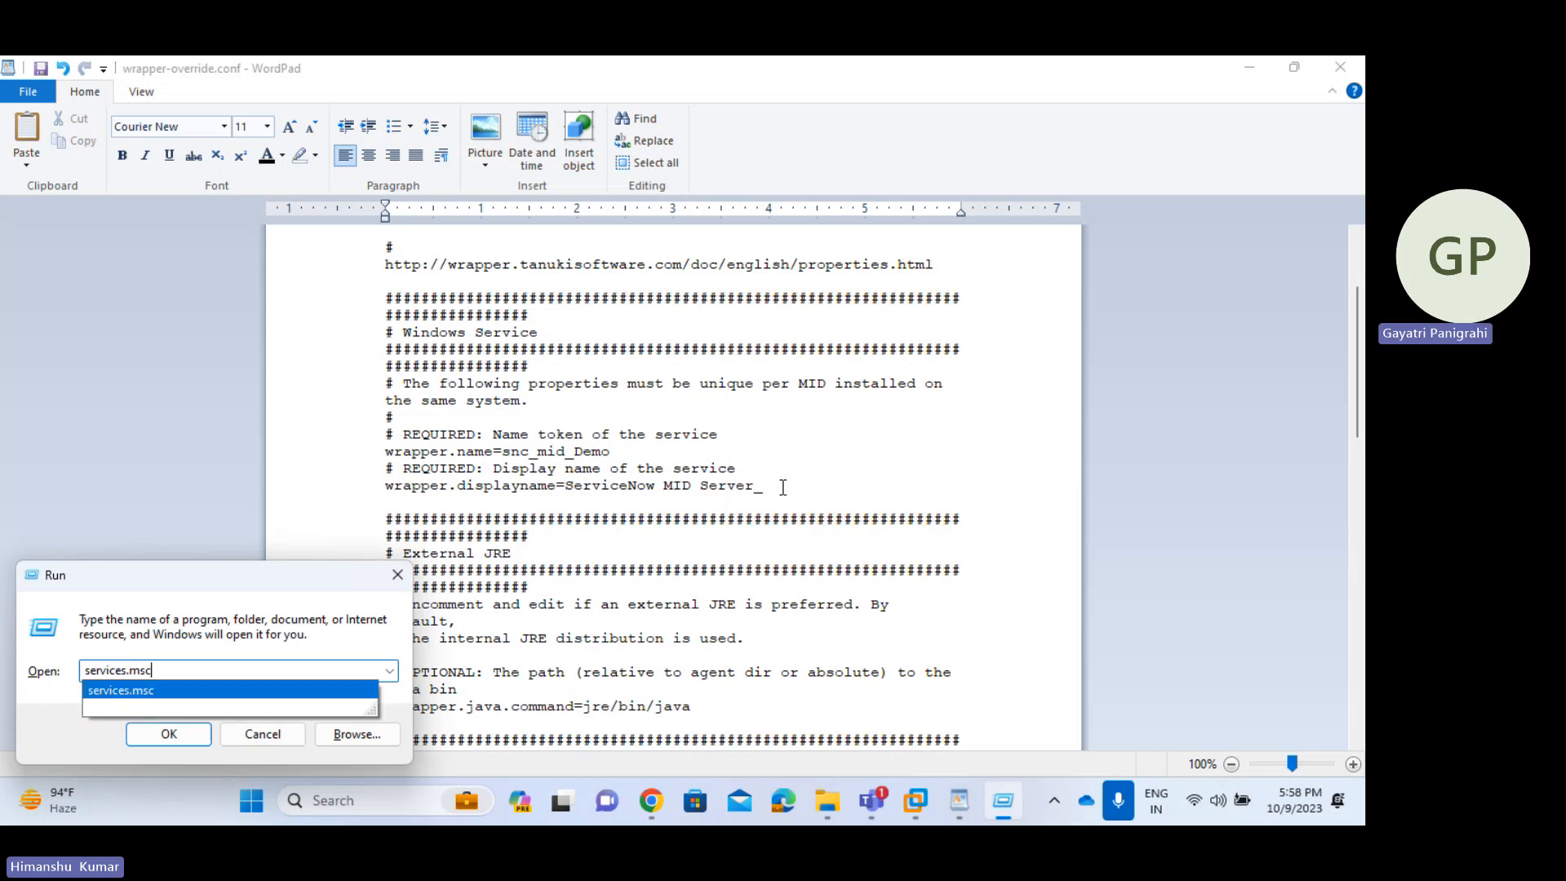
key(Return)
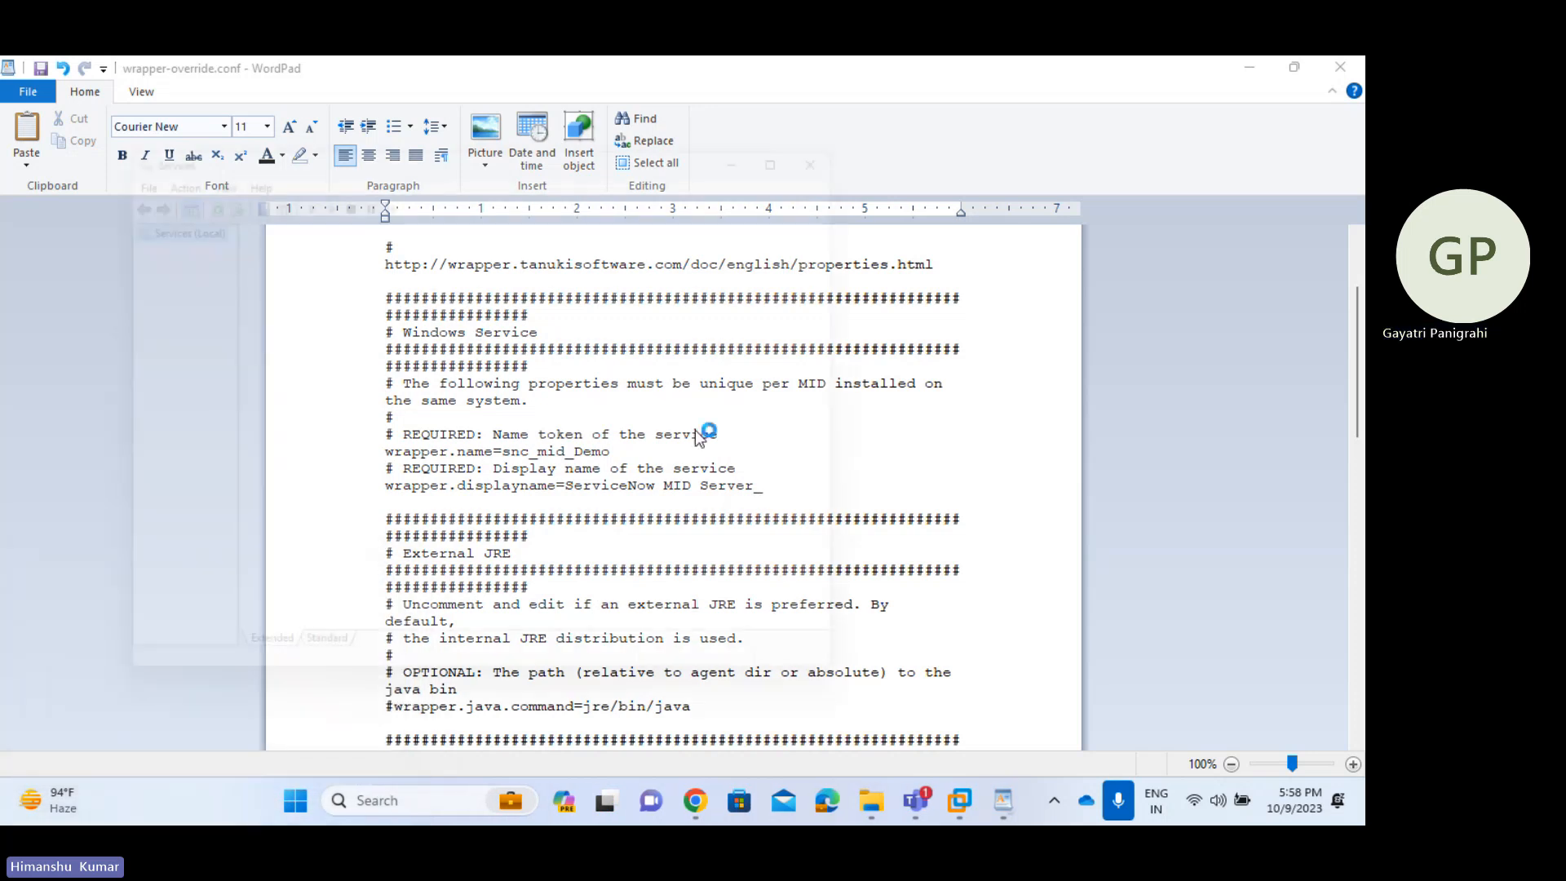
scroll(531, 421, down, 20)
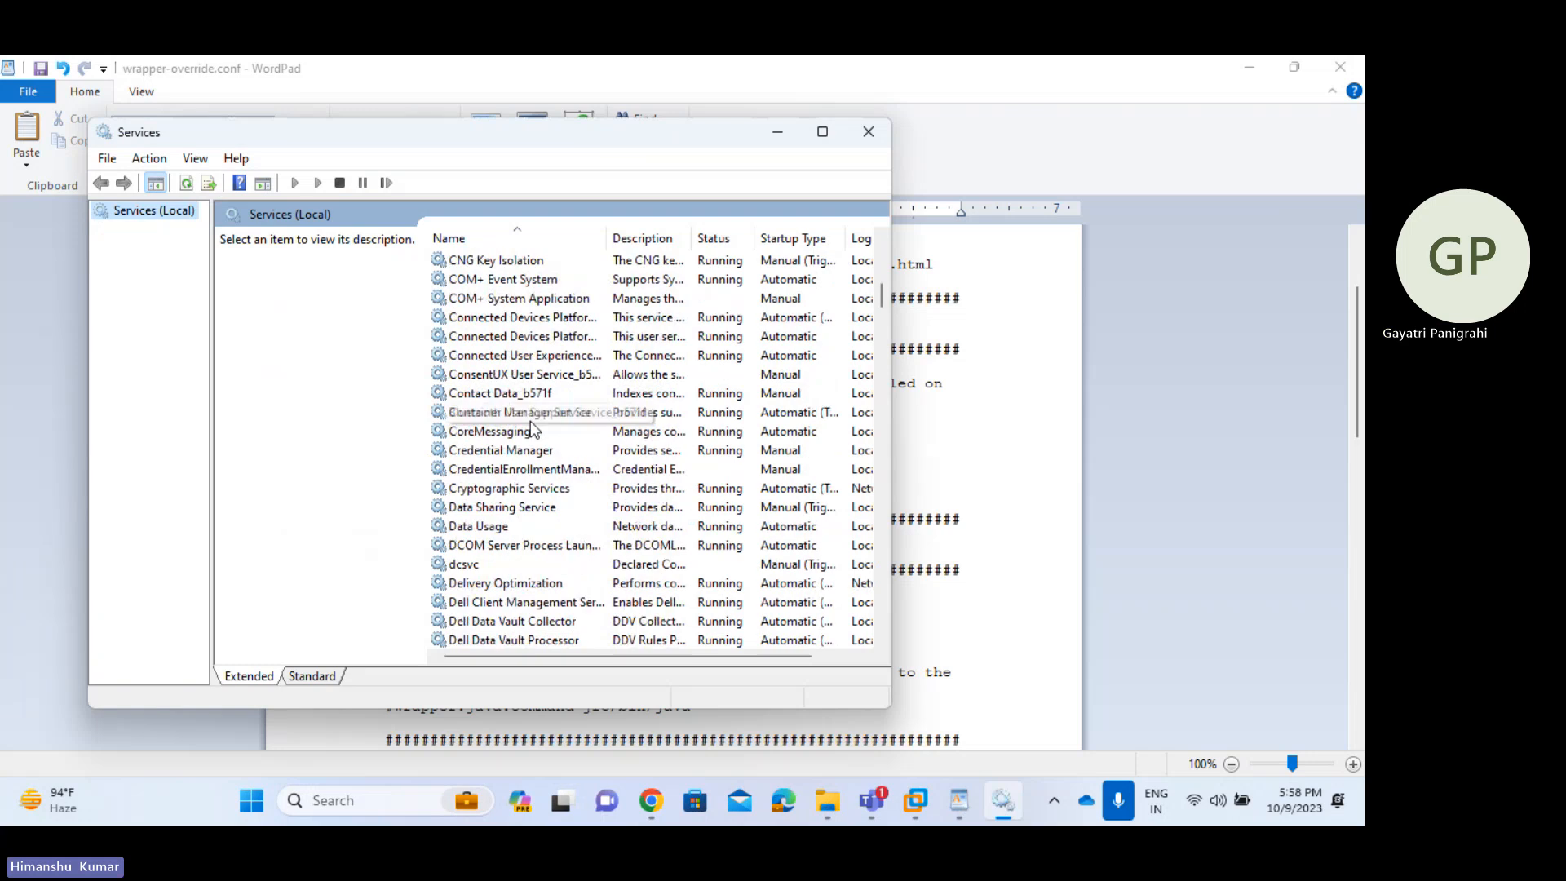
scroll(531, 424, up, 20)
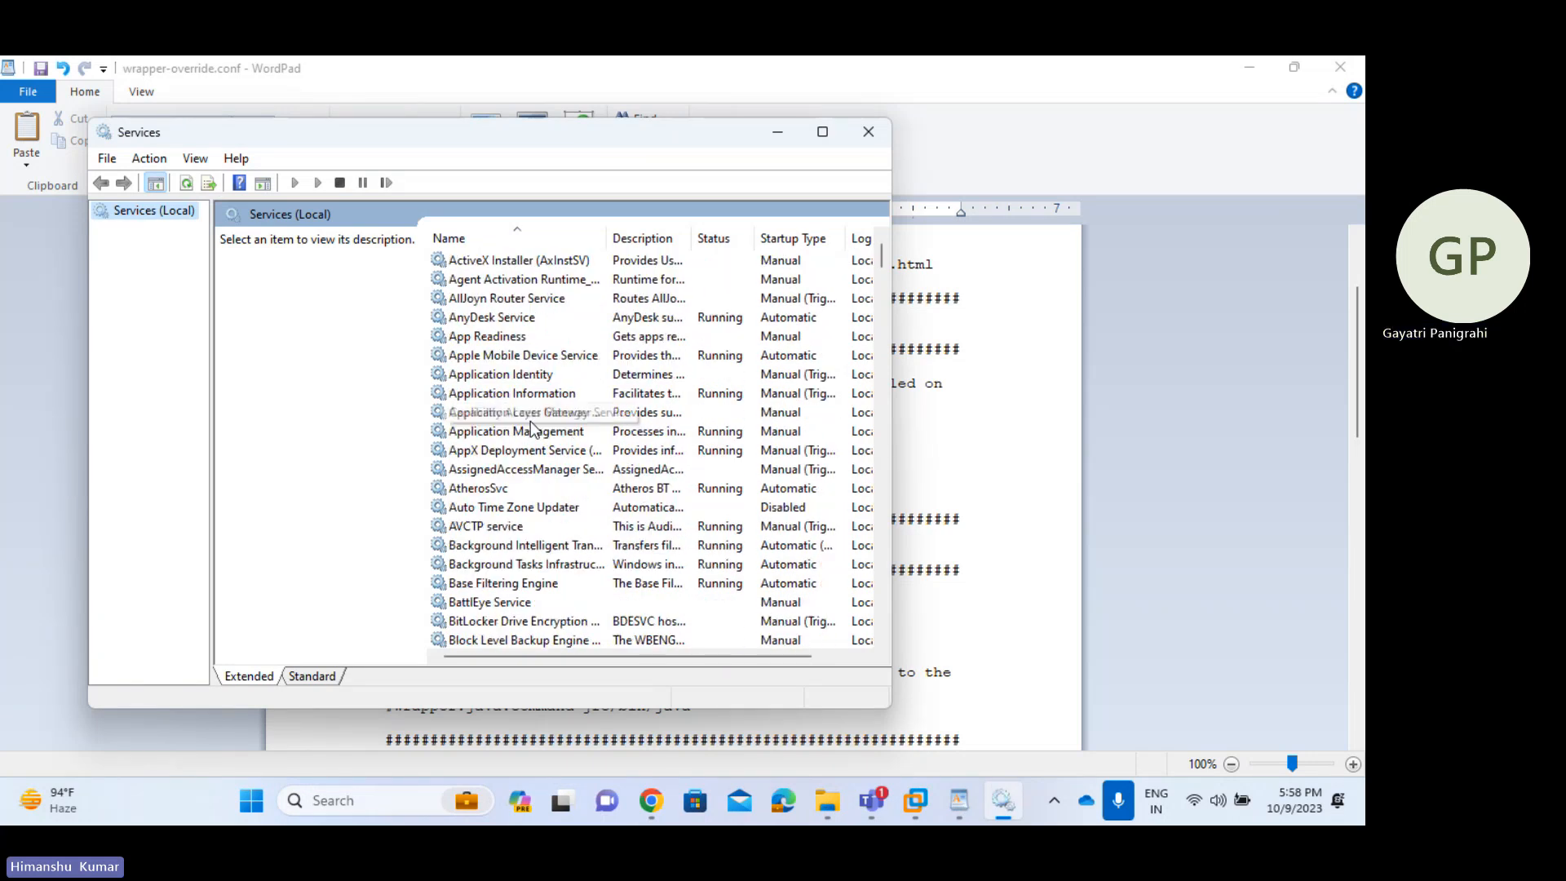
click(500, 380)
key(s)
key(s)
key(s)
key(s)
key(s)
key(s)
key(s)
key(s)
key(s)
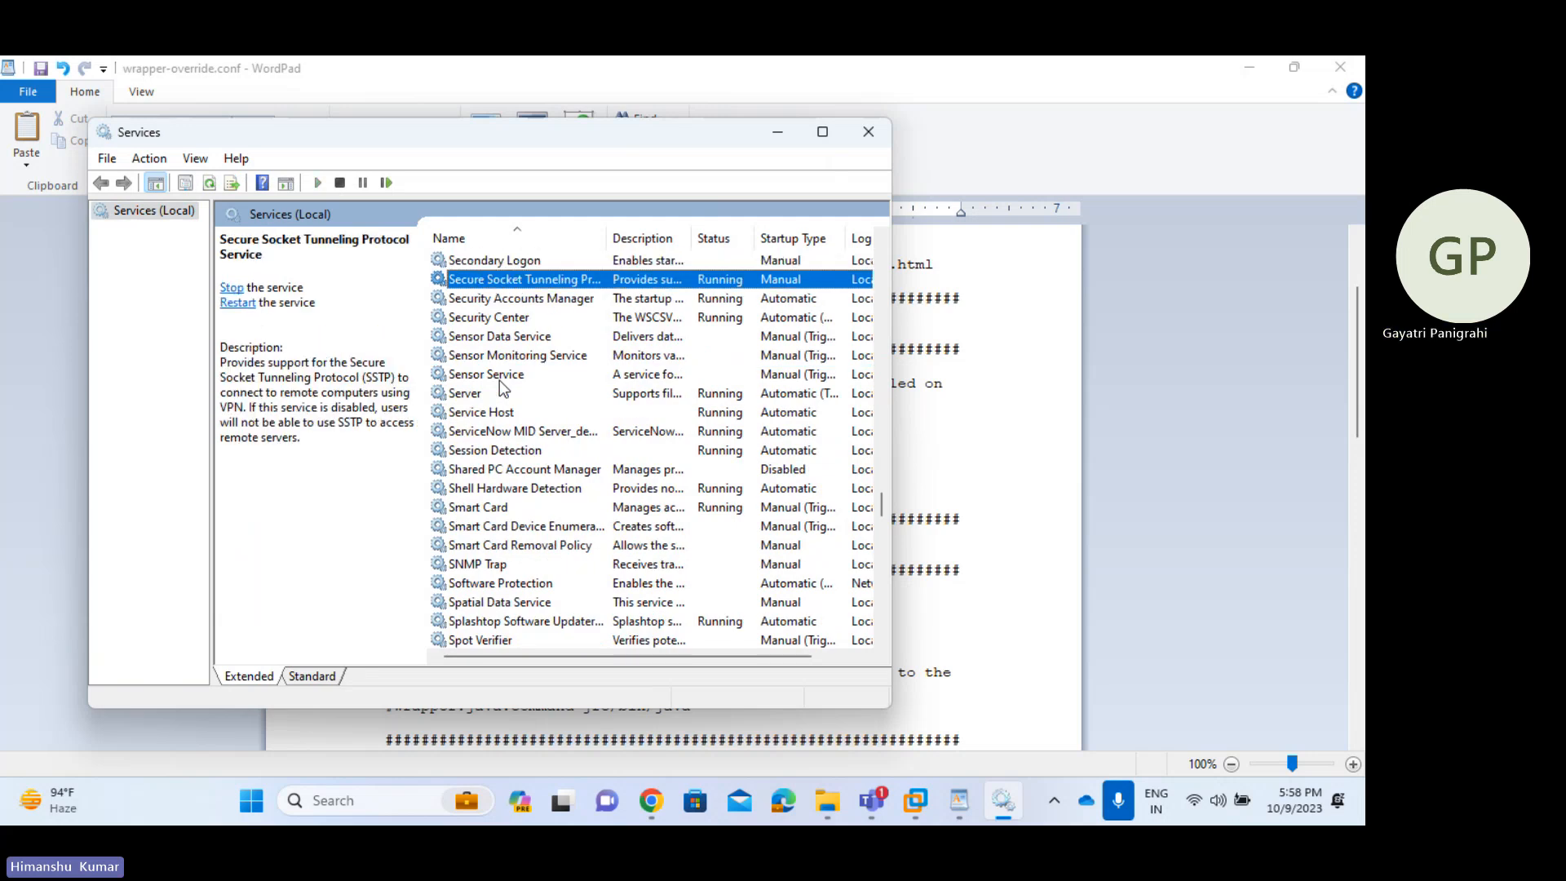
key(s)
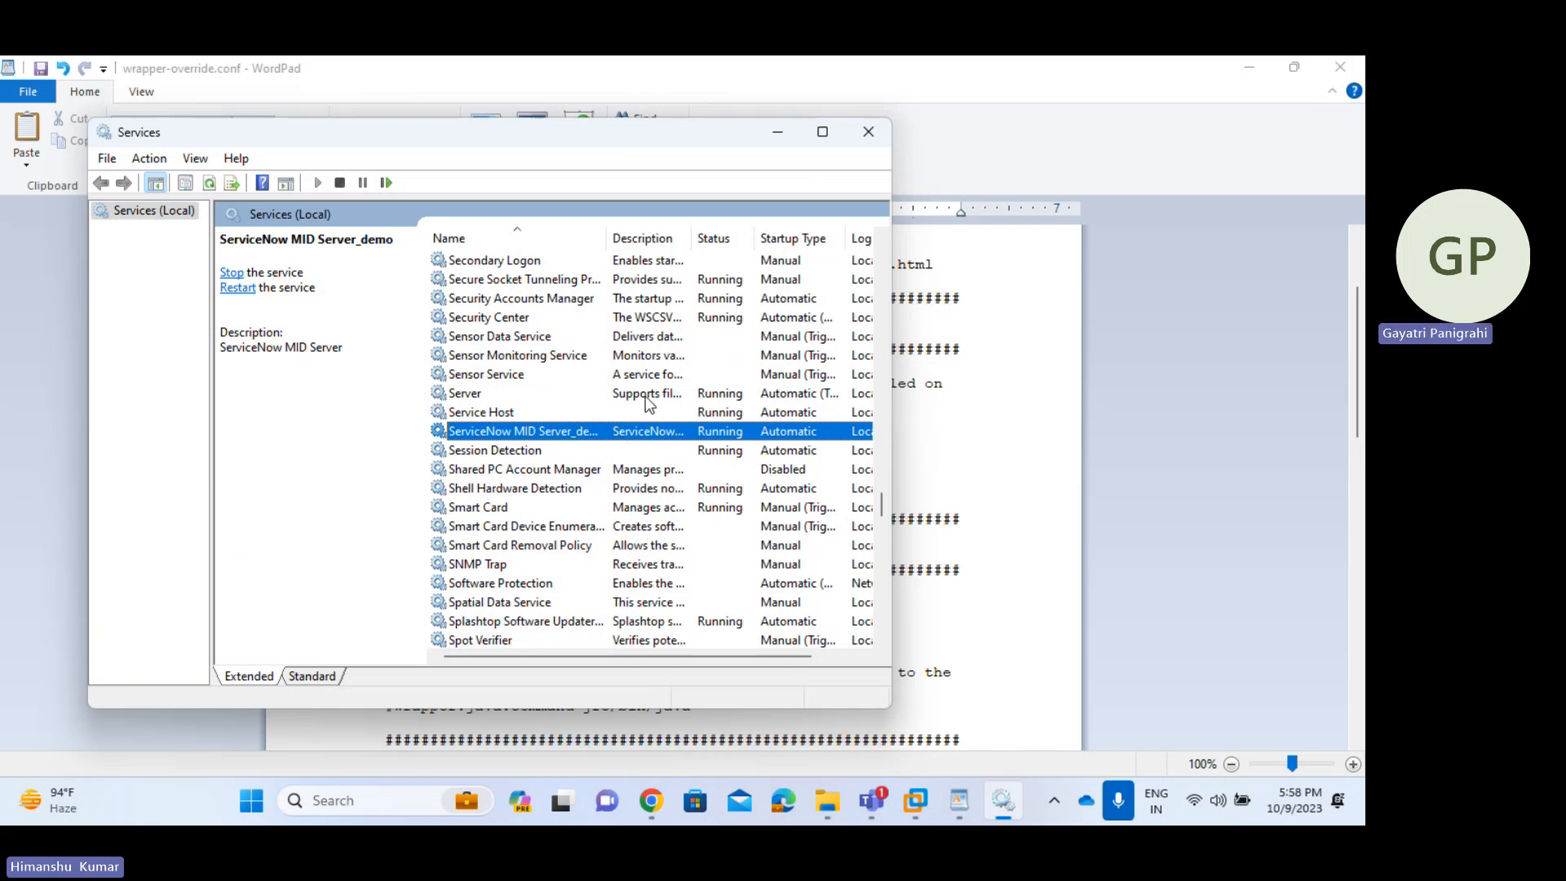
click(779, 133)
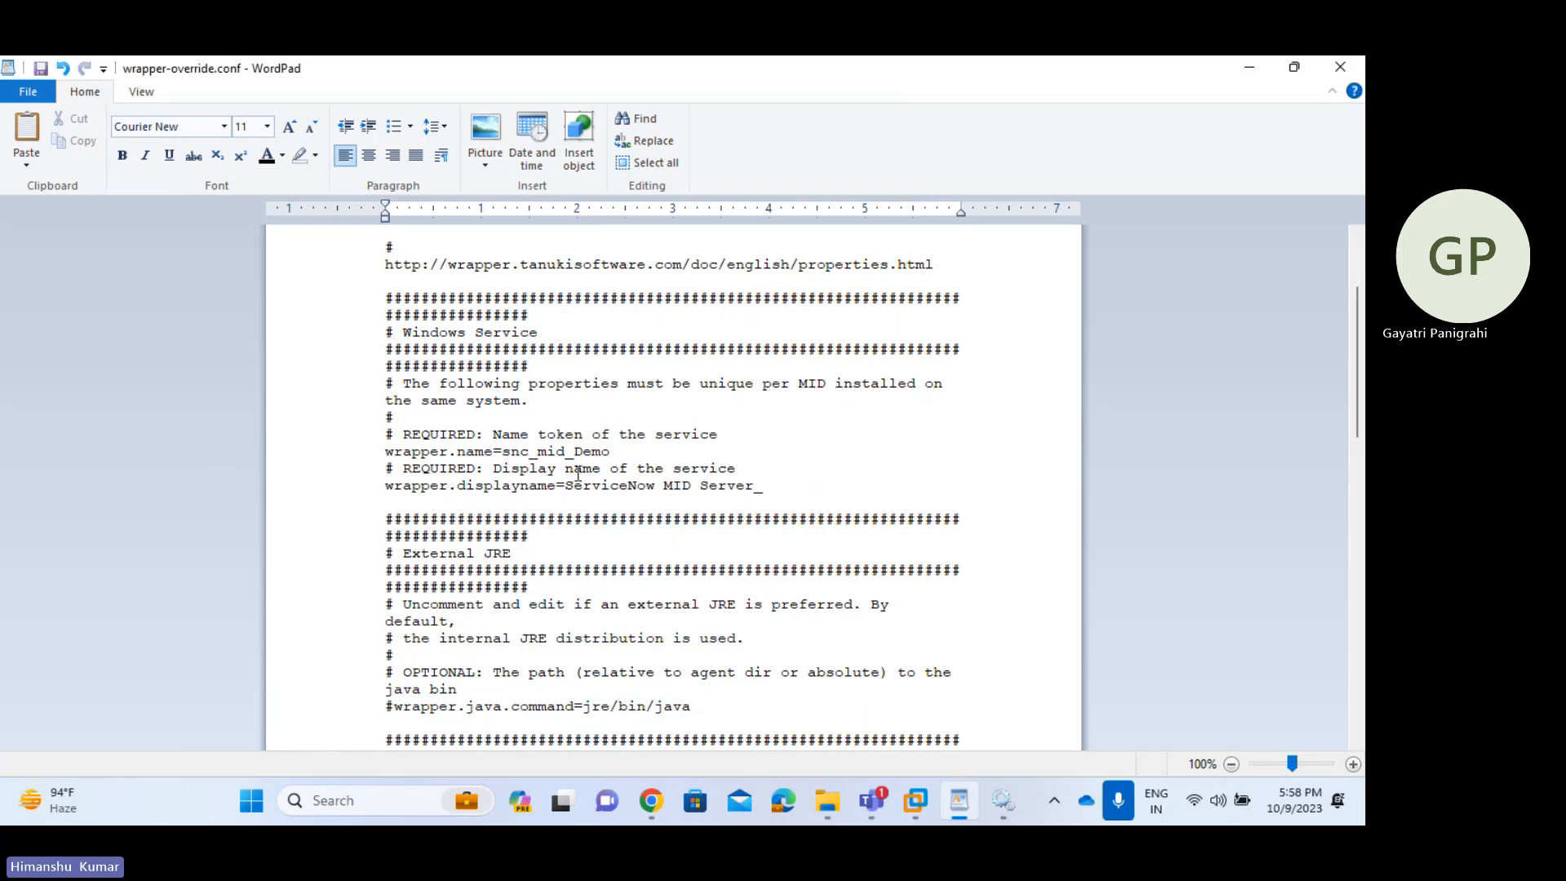
- Set wrapper.name to snc_mid_Demo1 and the display name to ServiceNow MID Server_Demo1
mouse_move(620, 453)
mouse_down()
mouse_move(557, 468)
mouse_move(503, 451)
mouse_move(623, 453)
mouse_up()
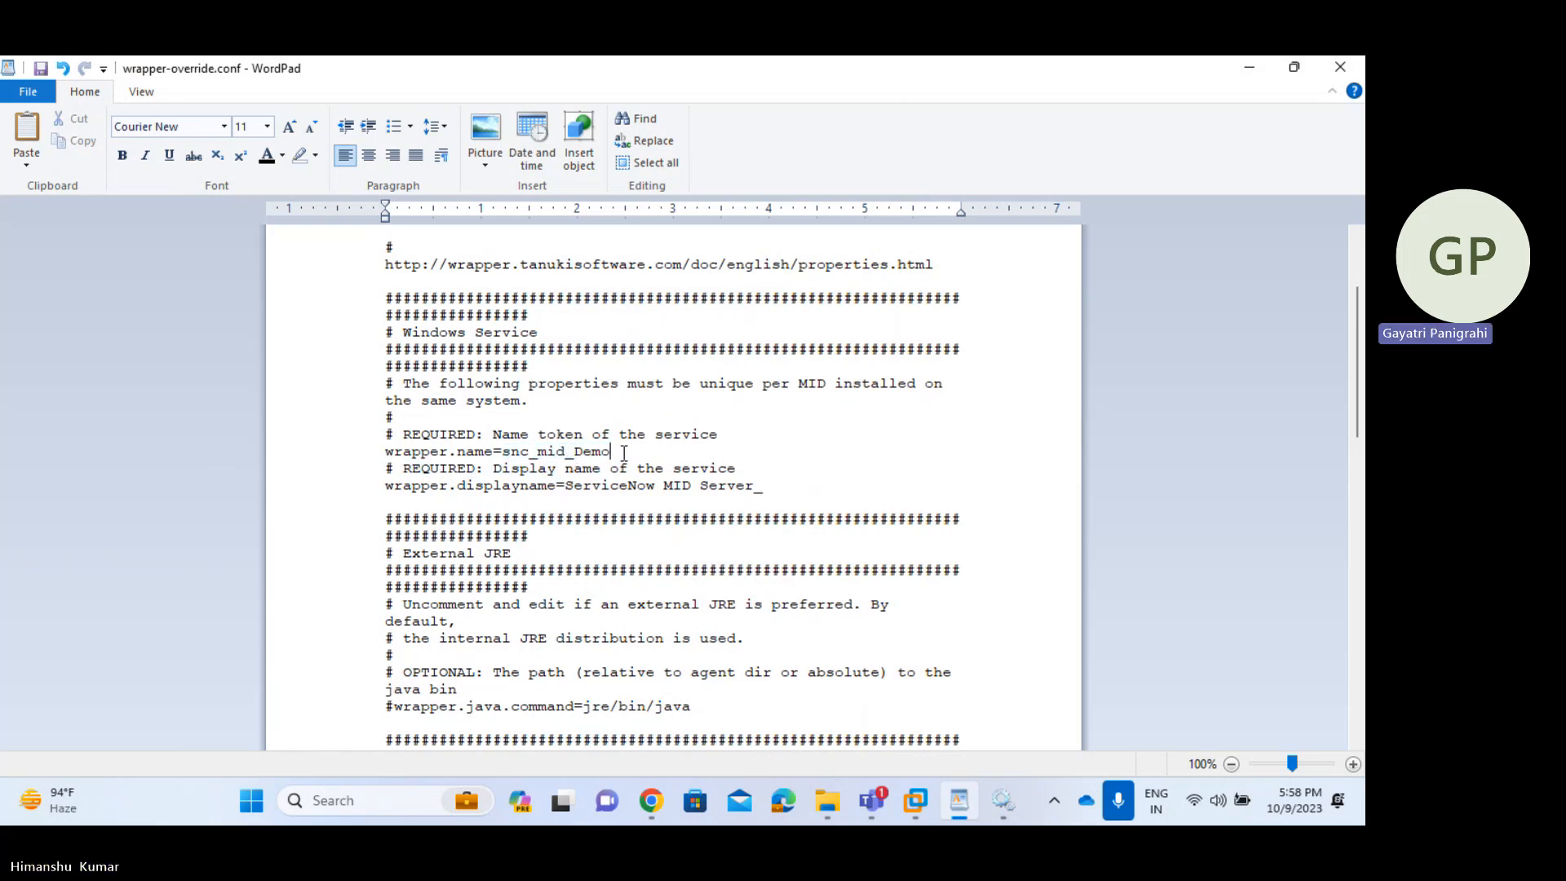
text(1)
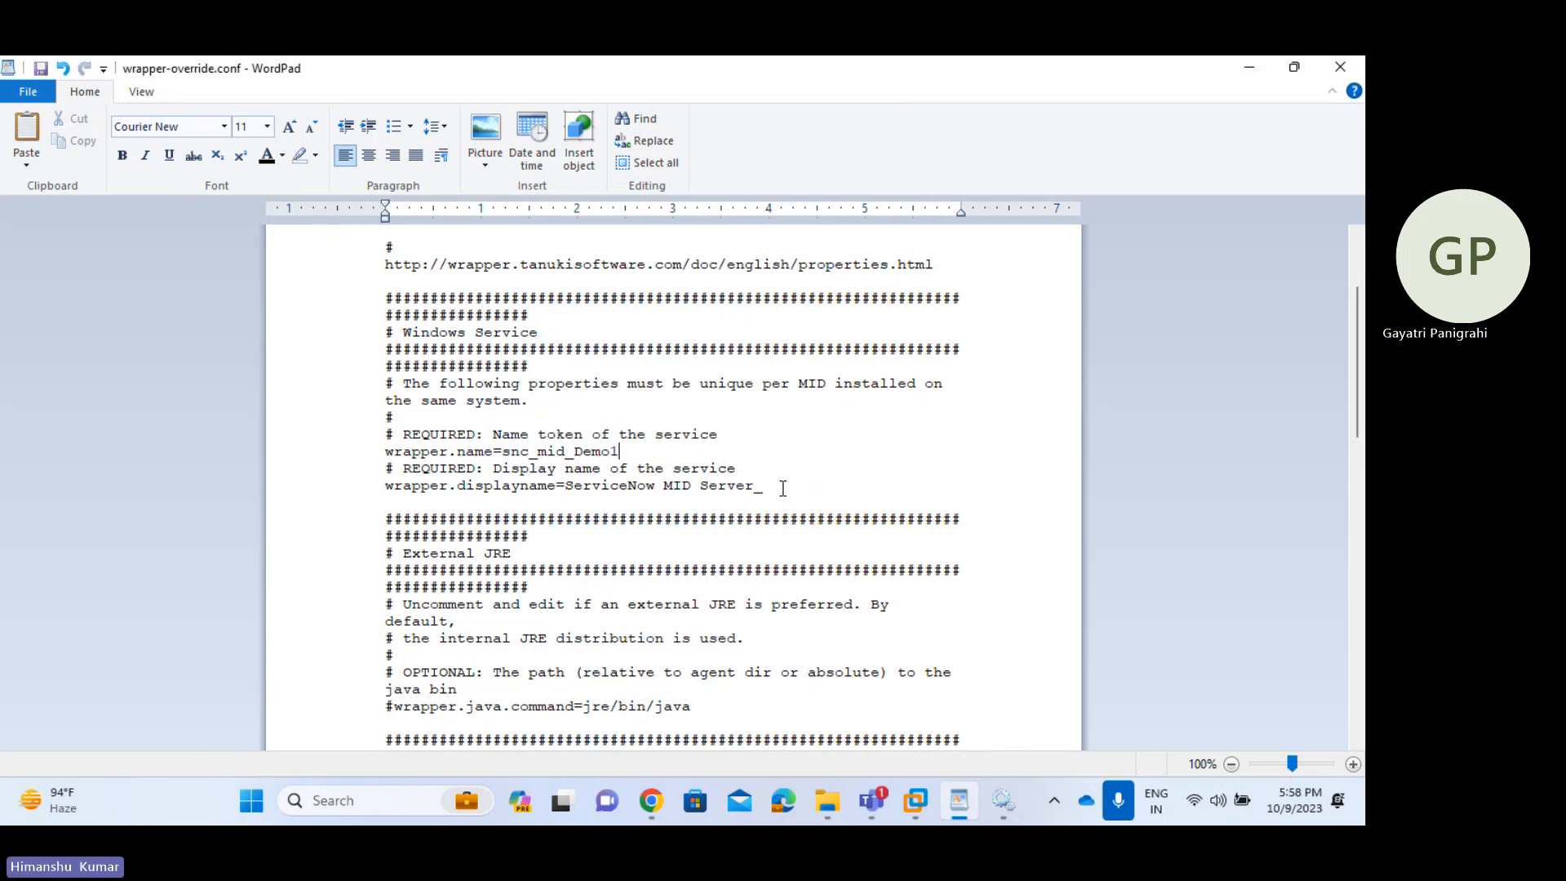
click(783, 487)
text(Demo1)
- Examine the jre/bin/java path in the commented java.command line
scroll(784, 514, down, 3)
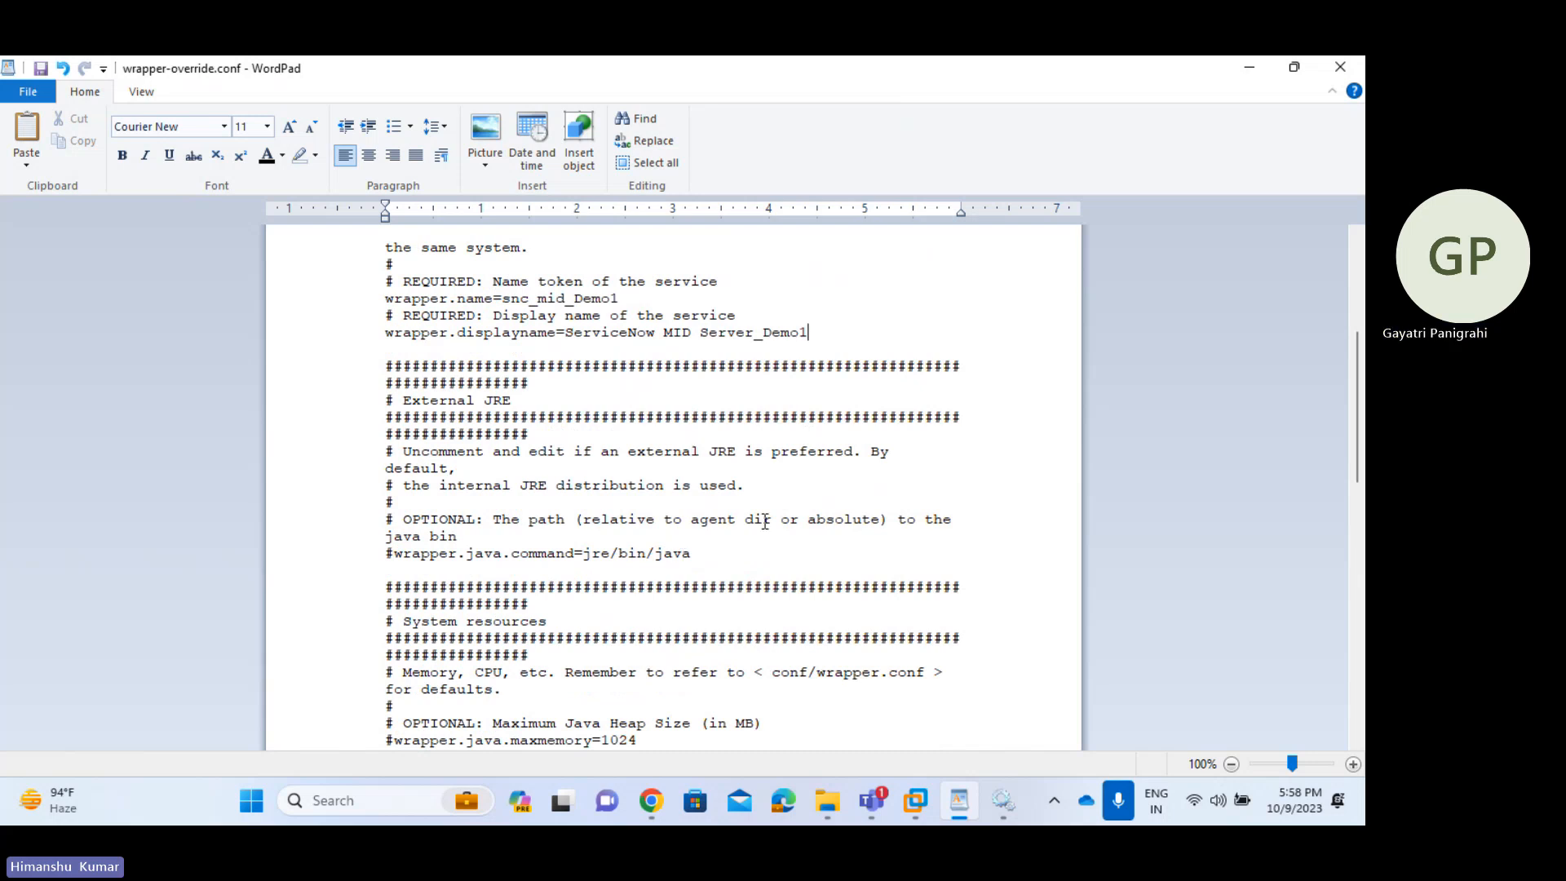
drag(693, 554, 596, 554)
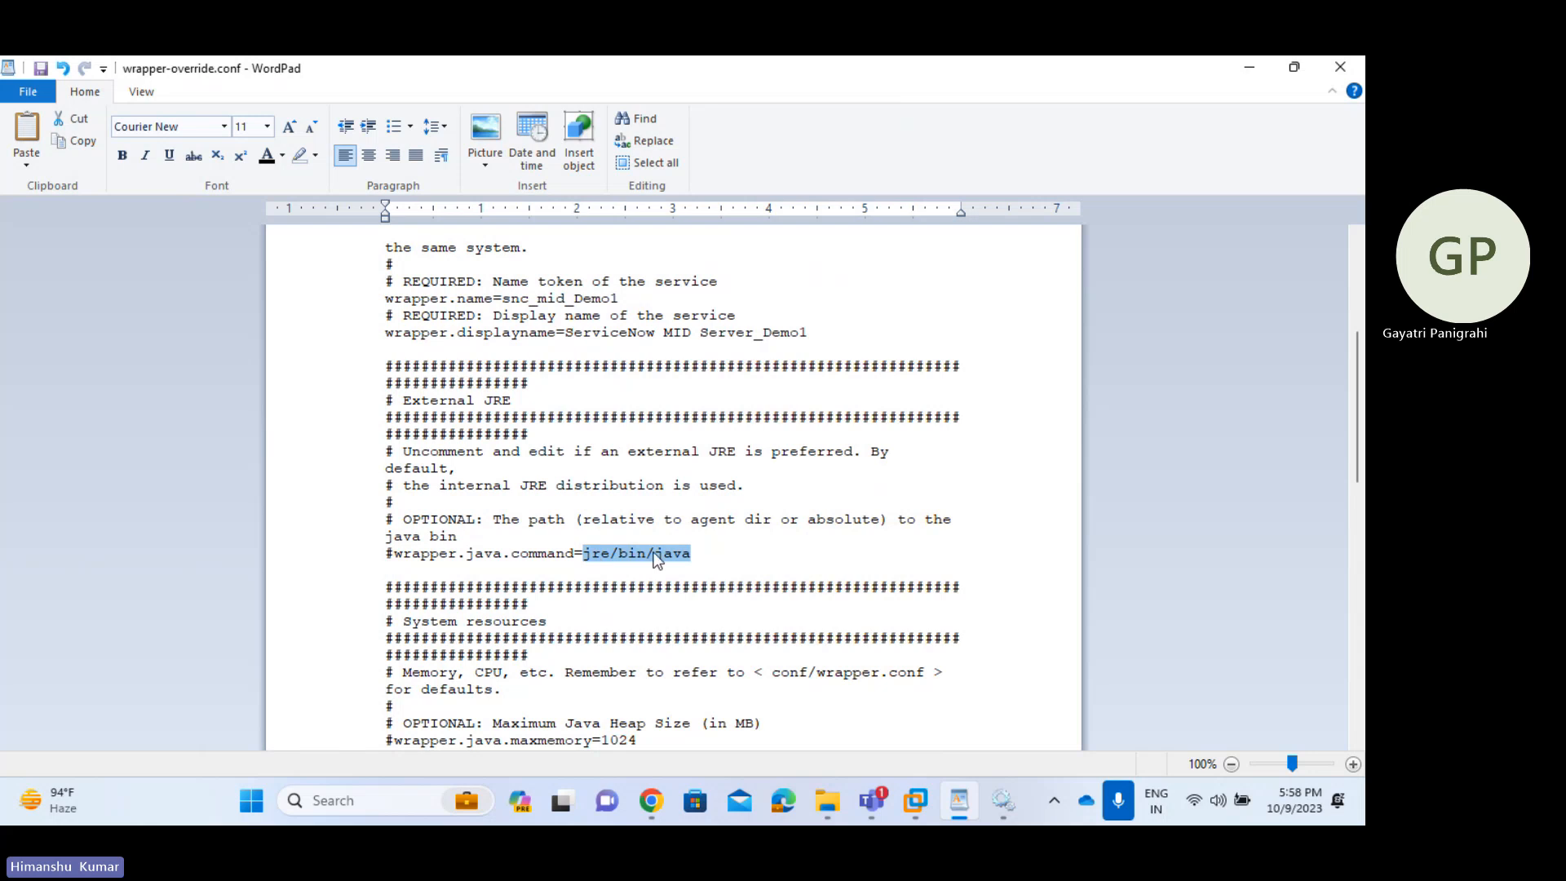
click(731, 539)
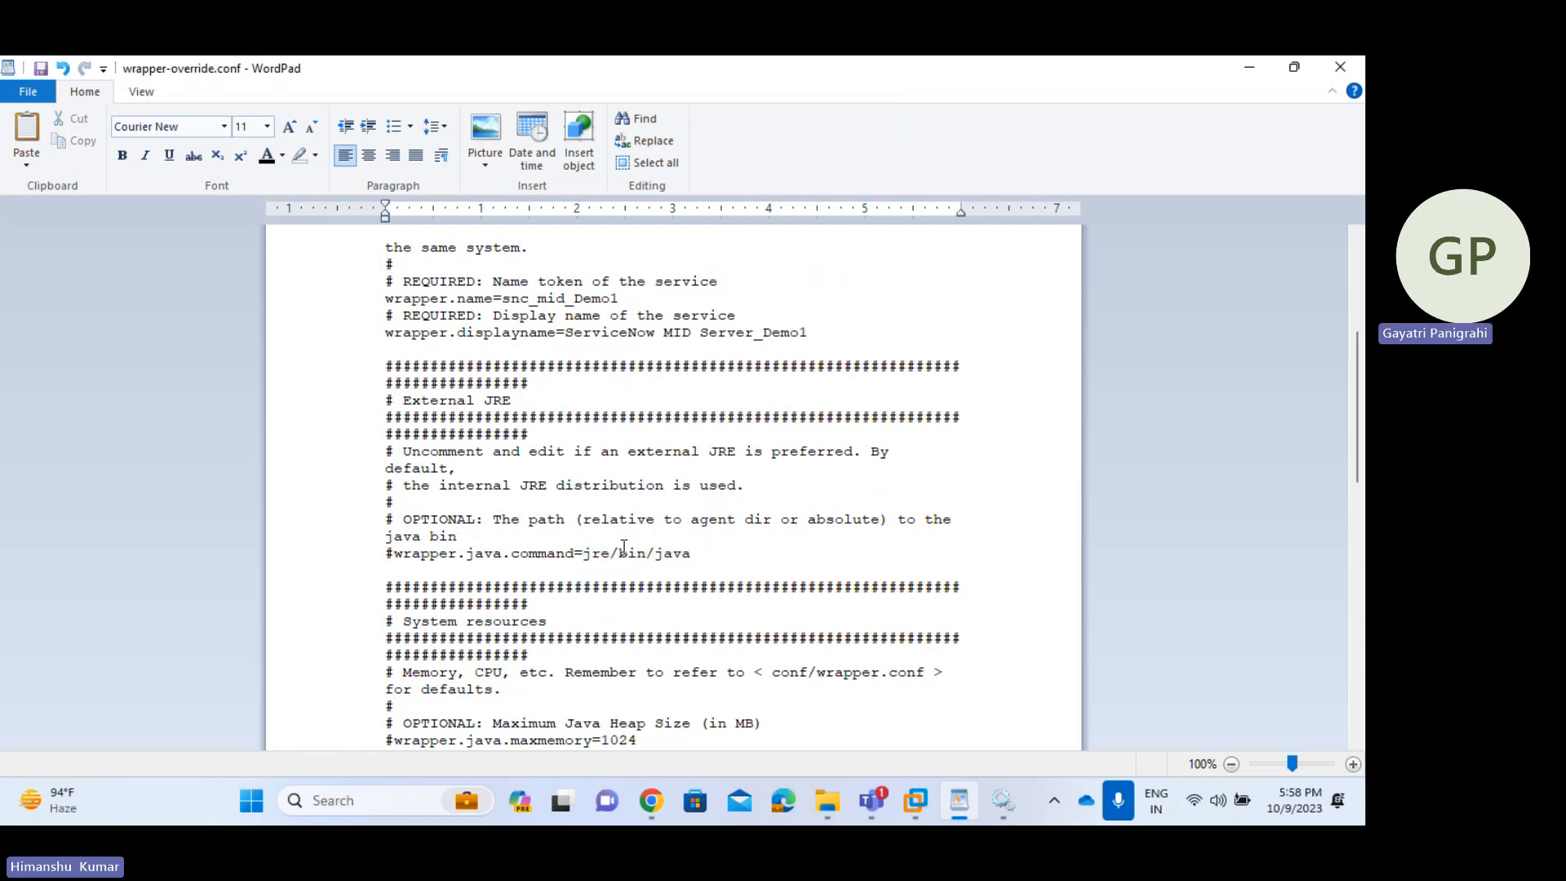
drag(582, 556, 690, 561)
click(711, 554)
key(shift+Right)
double_click(589, 554)
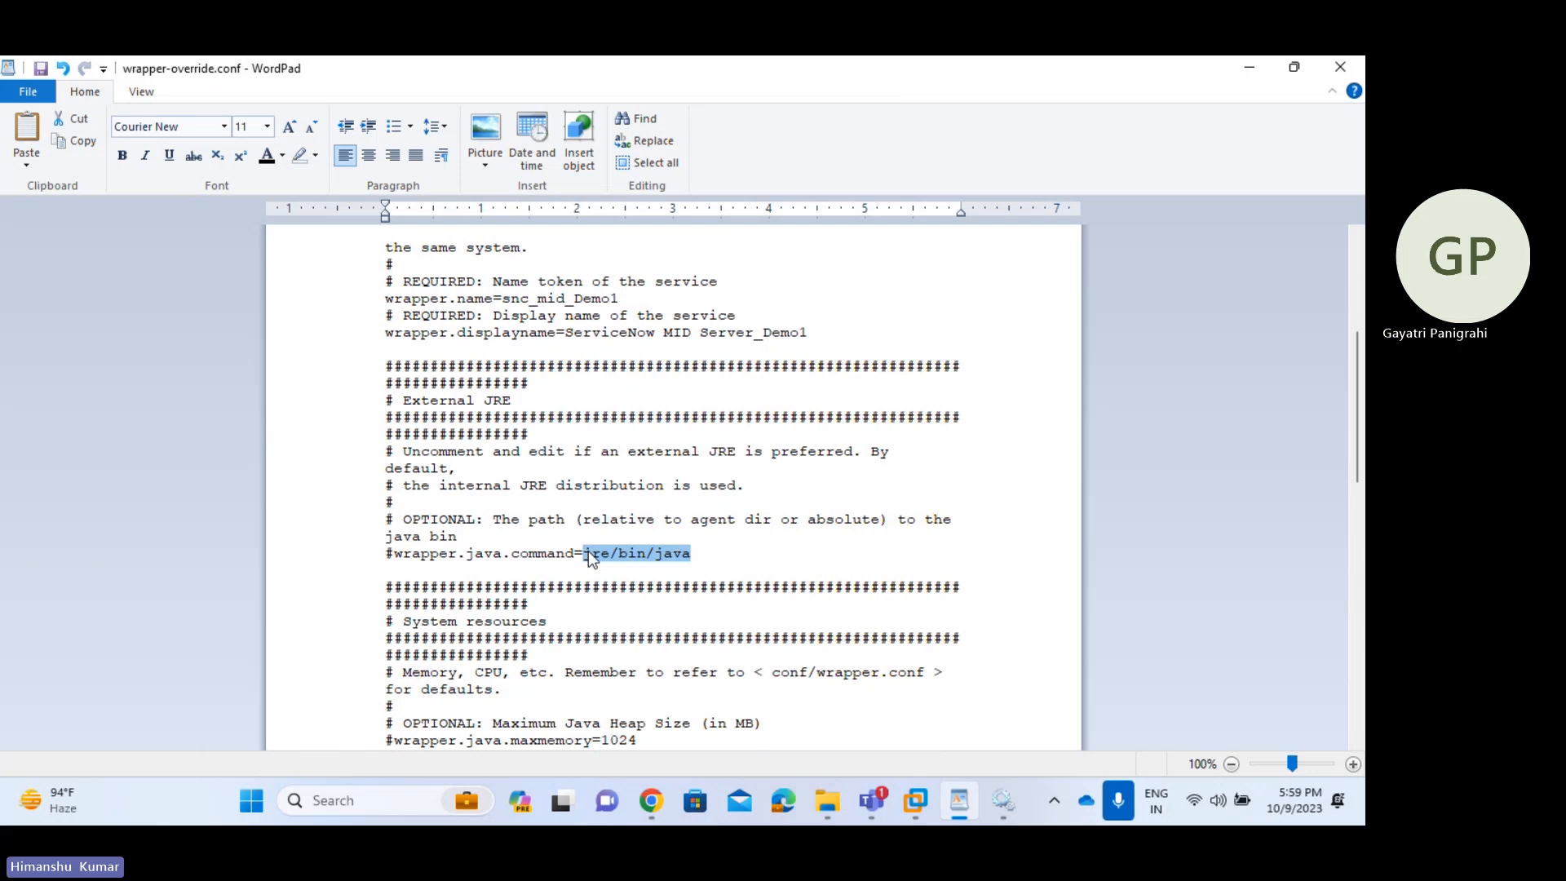
click(701, 553)
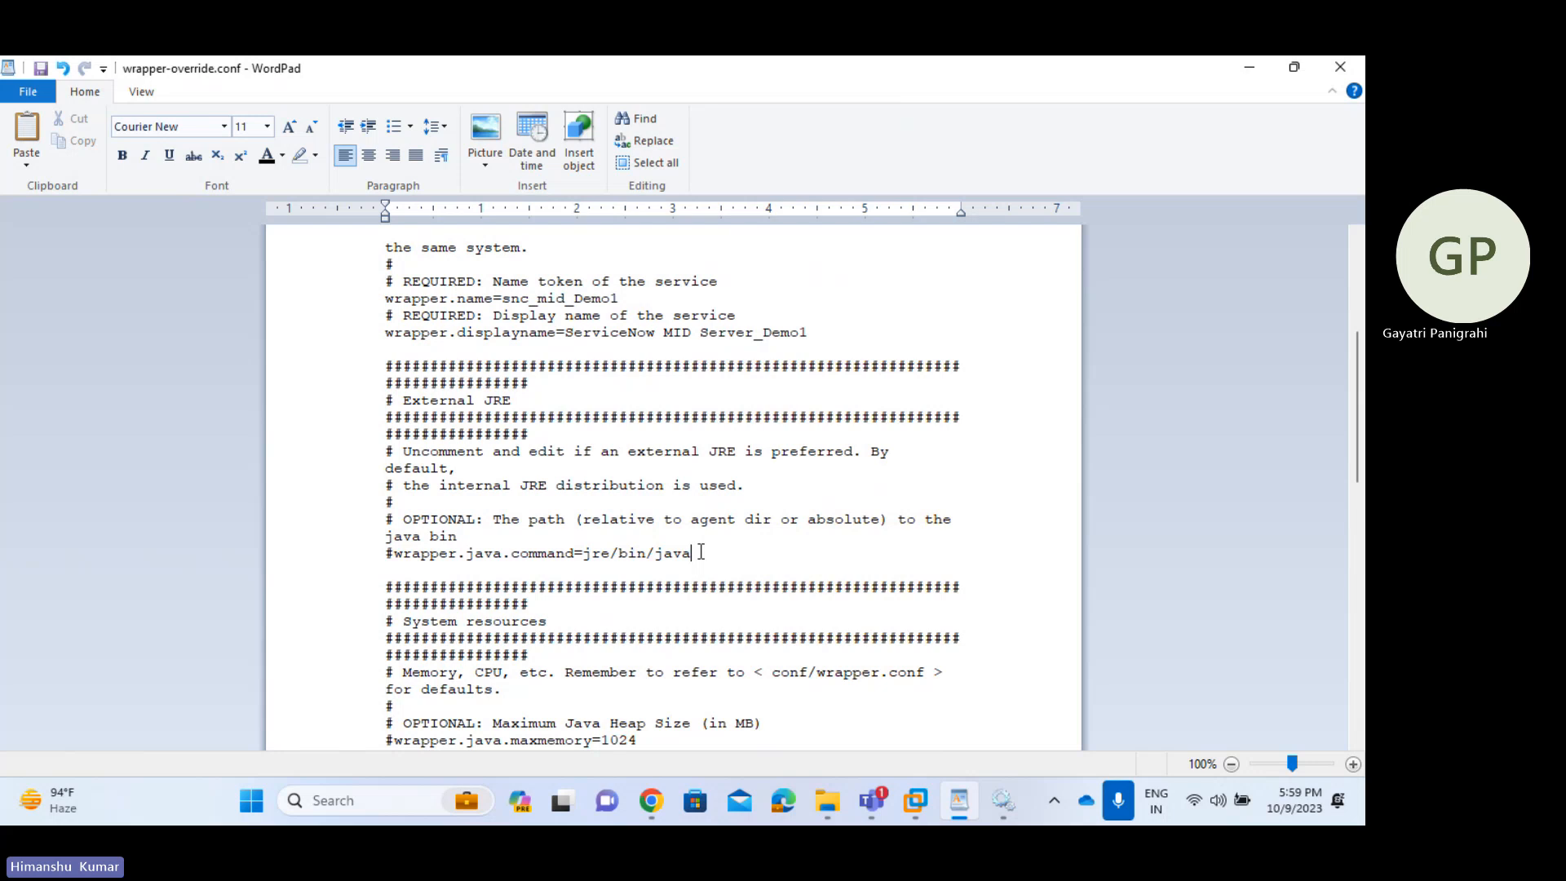
drag(692, 553, 598, 554)
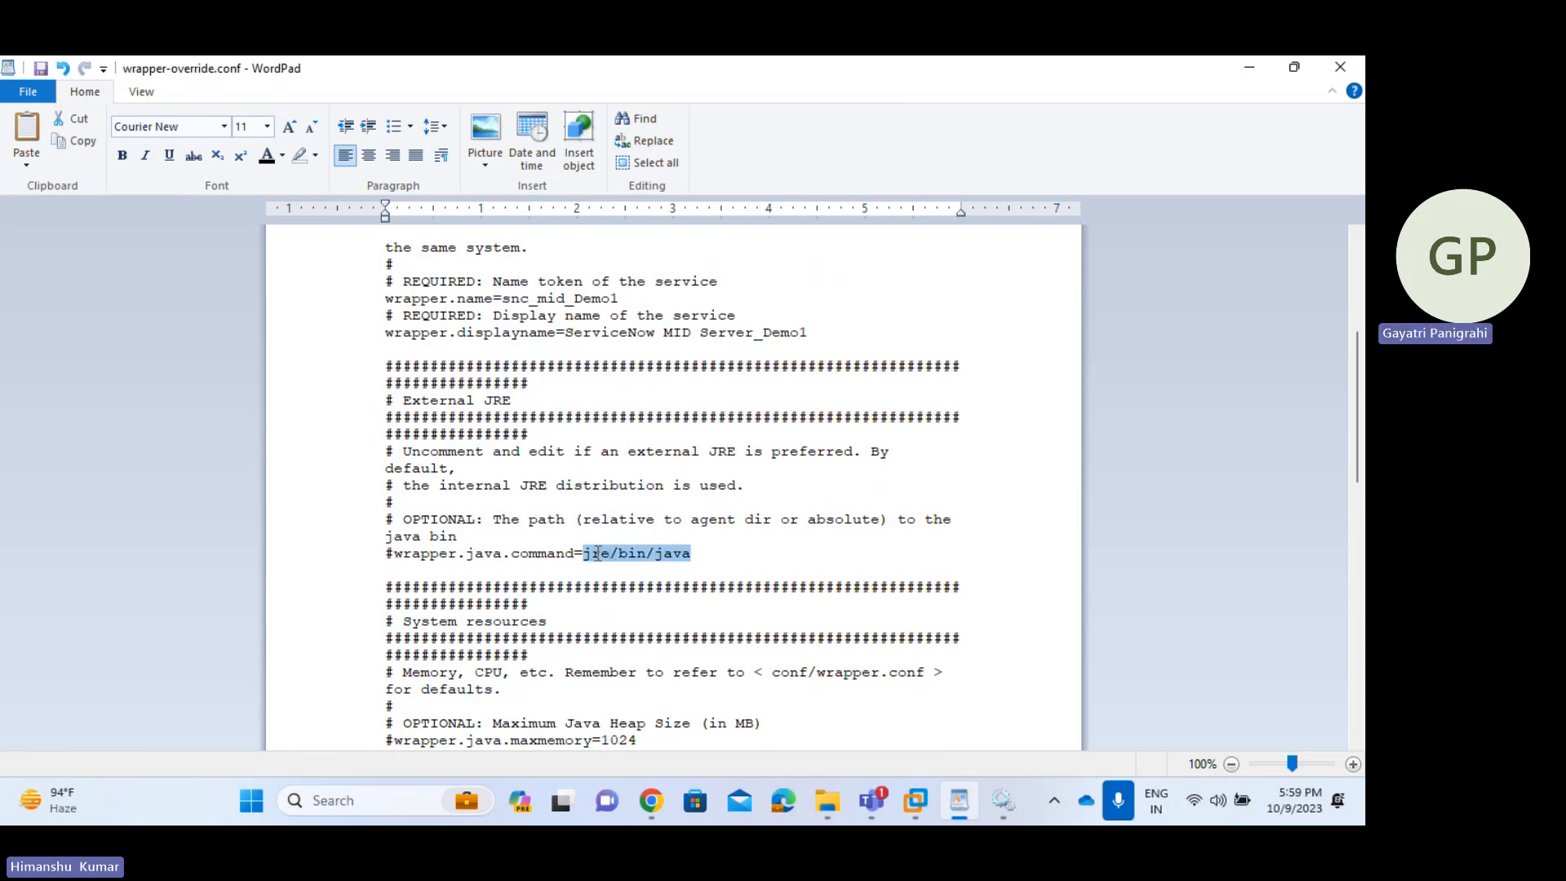
- Review wrapper-override.conf, including the 1024 max heap value, then close WordPad
click(743, 567)
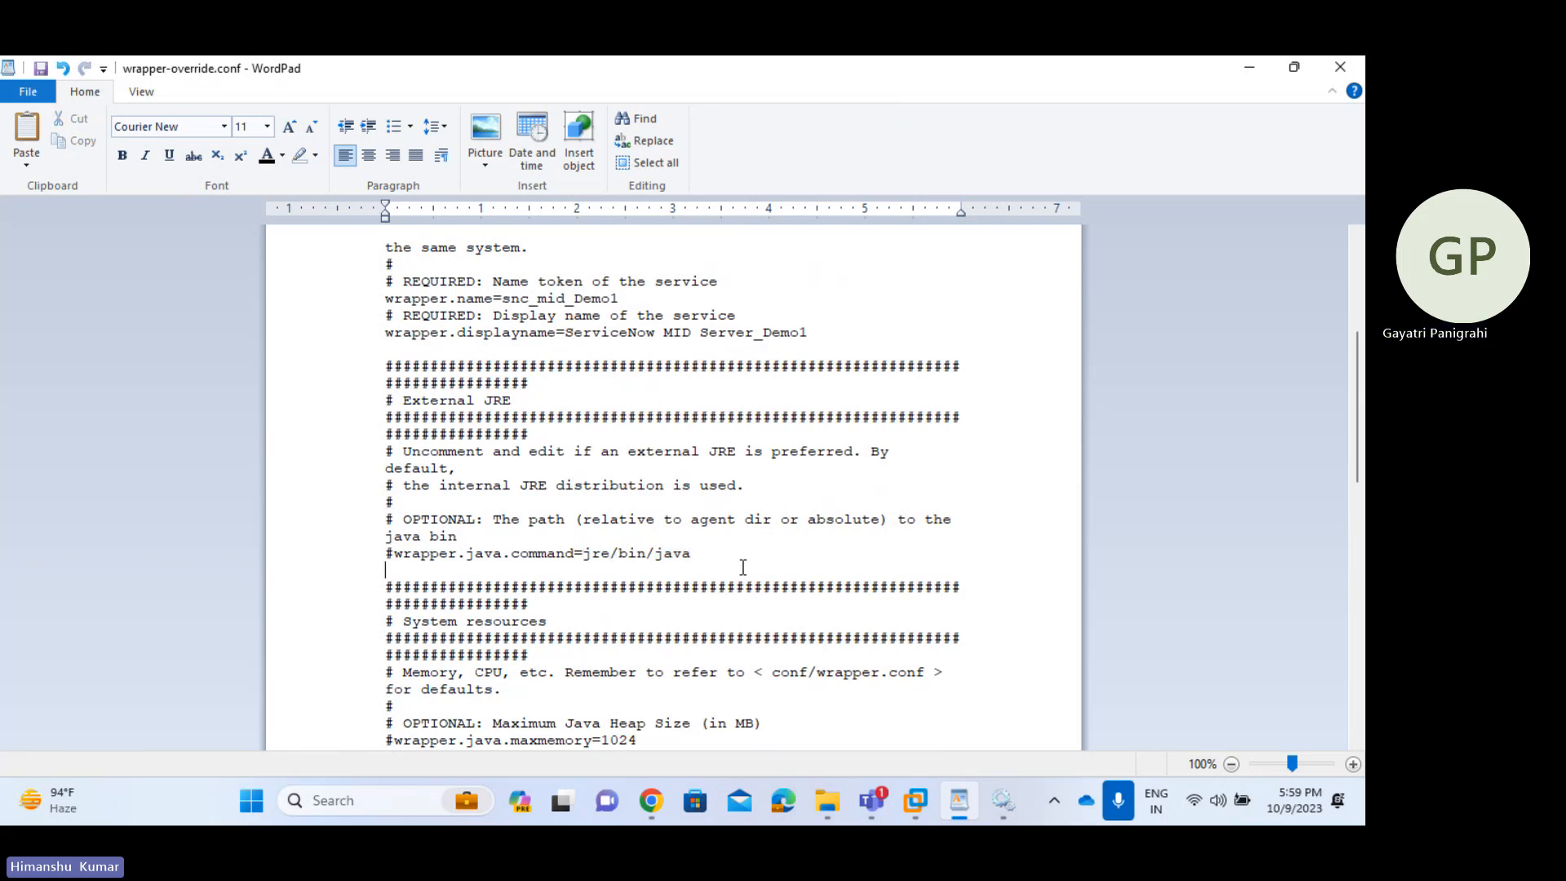
scroll(743, 567, down, 1)
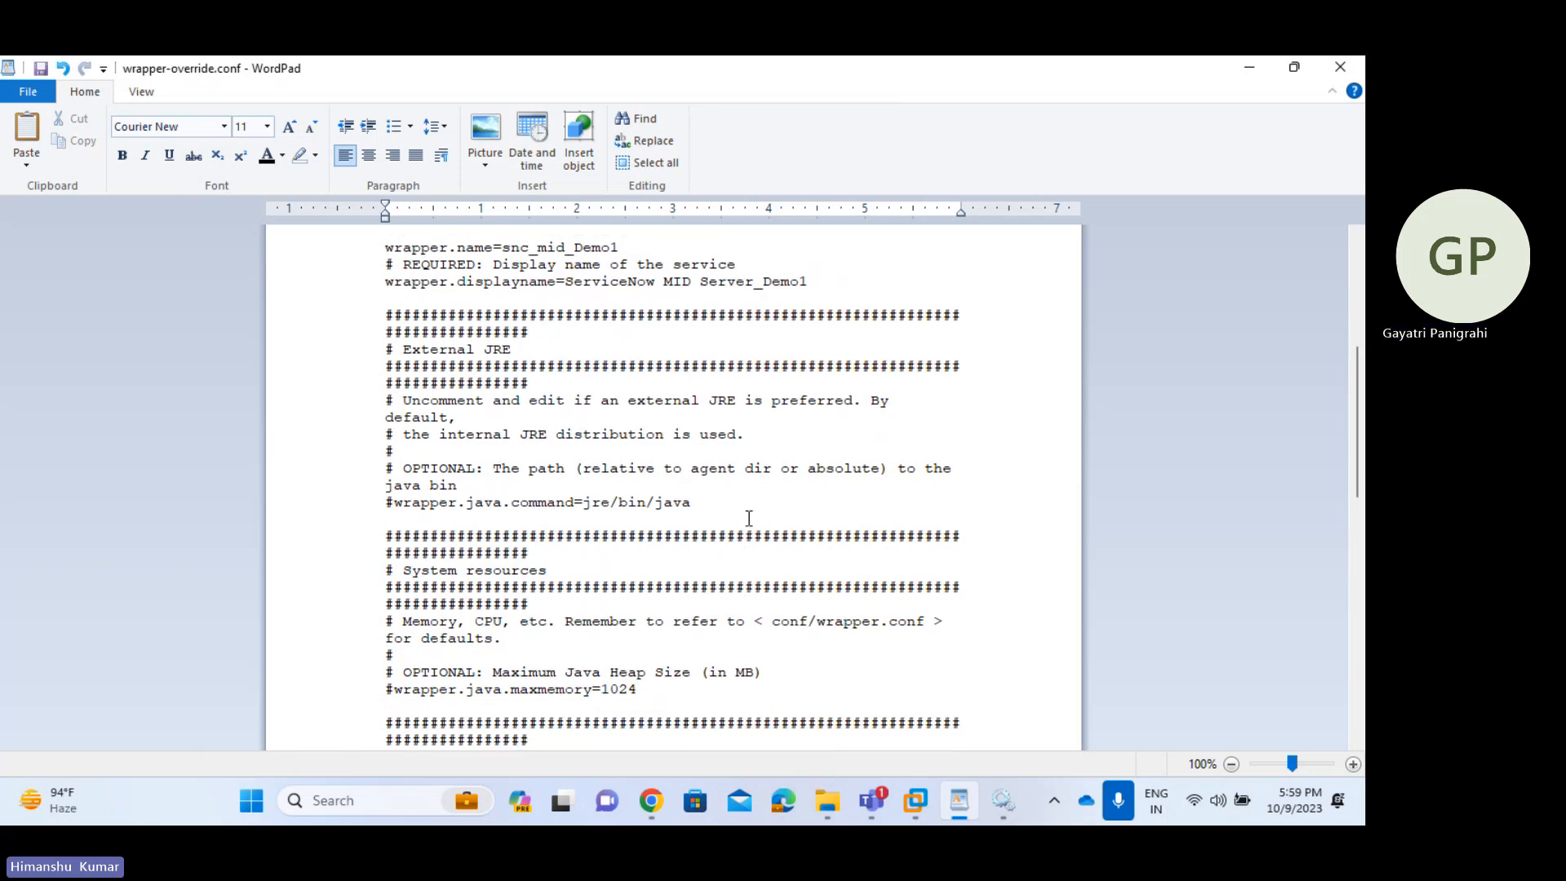
scroll(745, 516, down, 2)
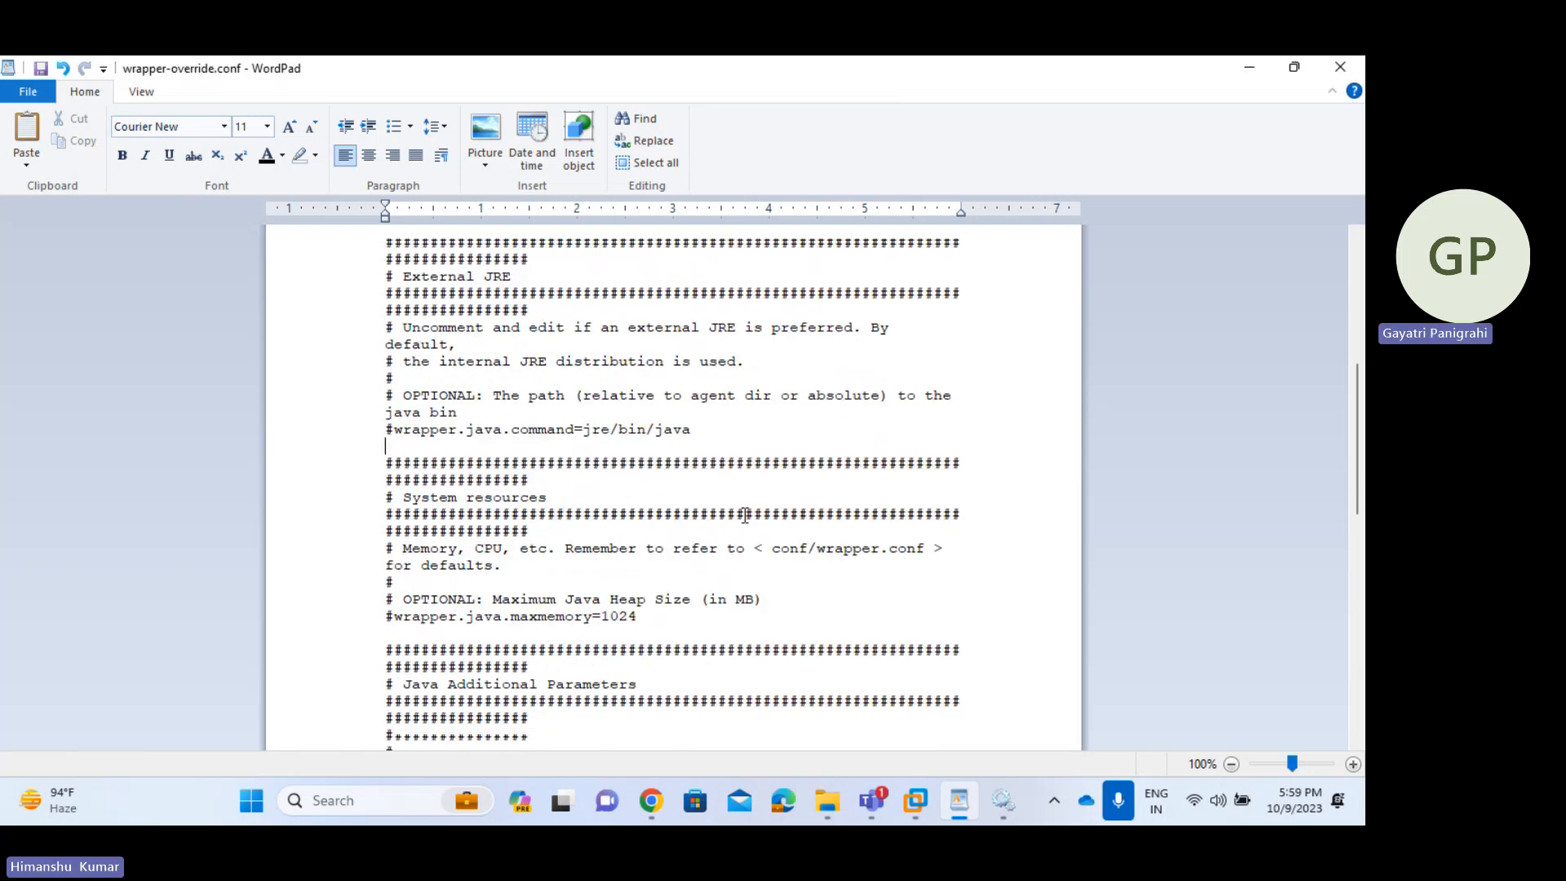
double_click(613, 589)
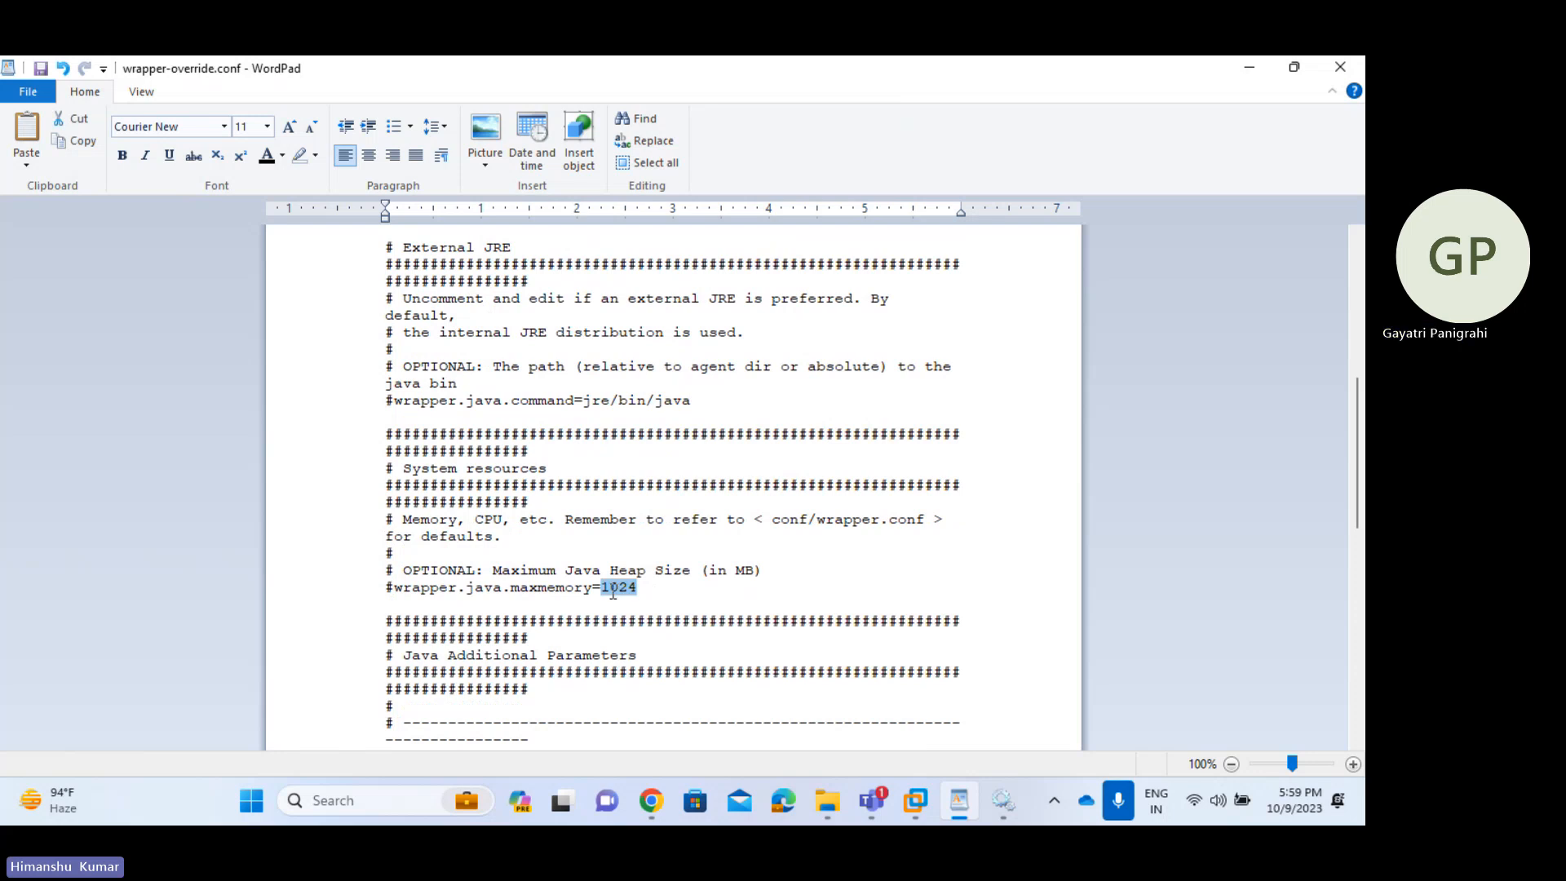
click(695, 596)
double_click(615, 589)
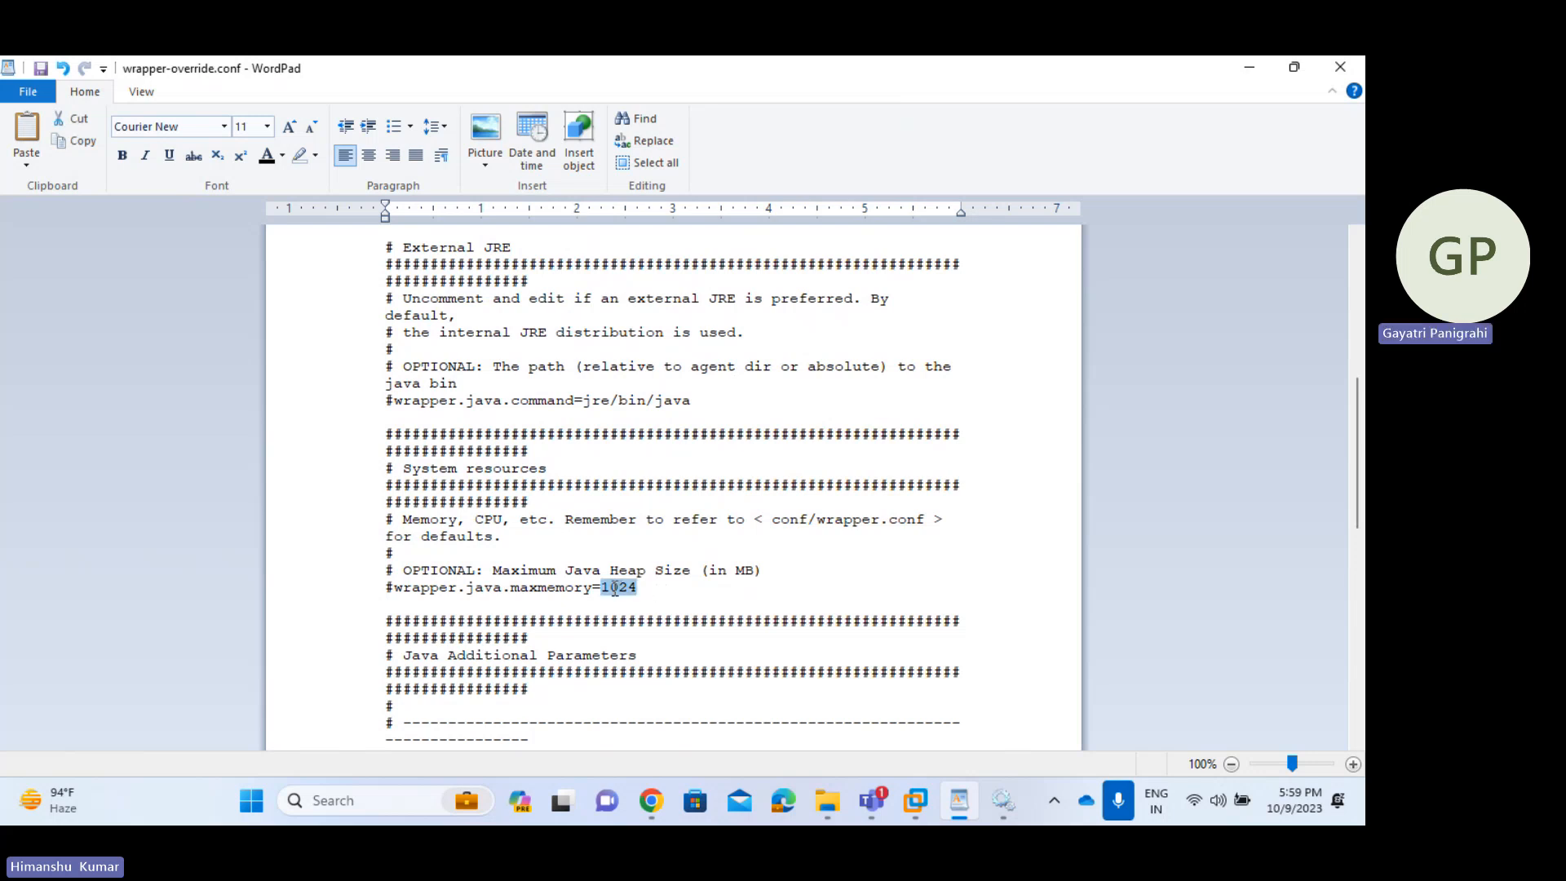
click(646, 587)
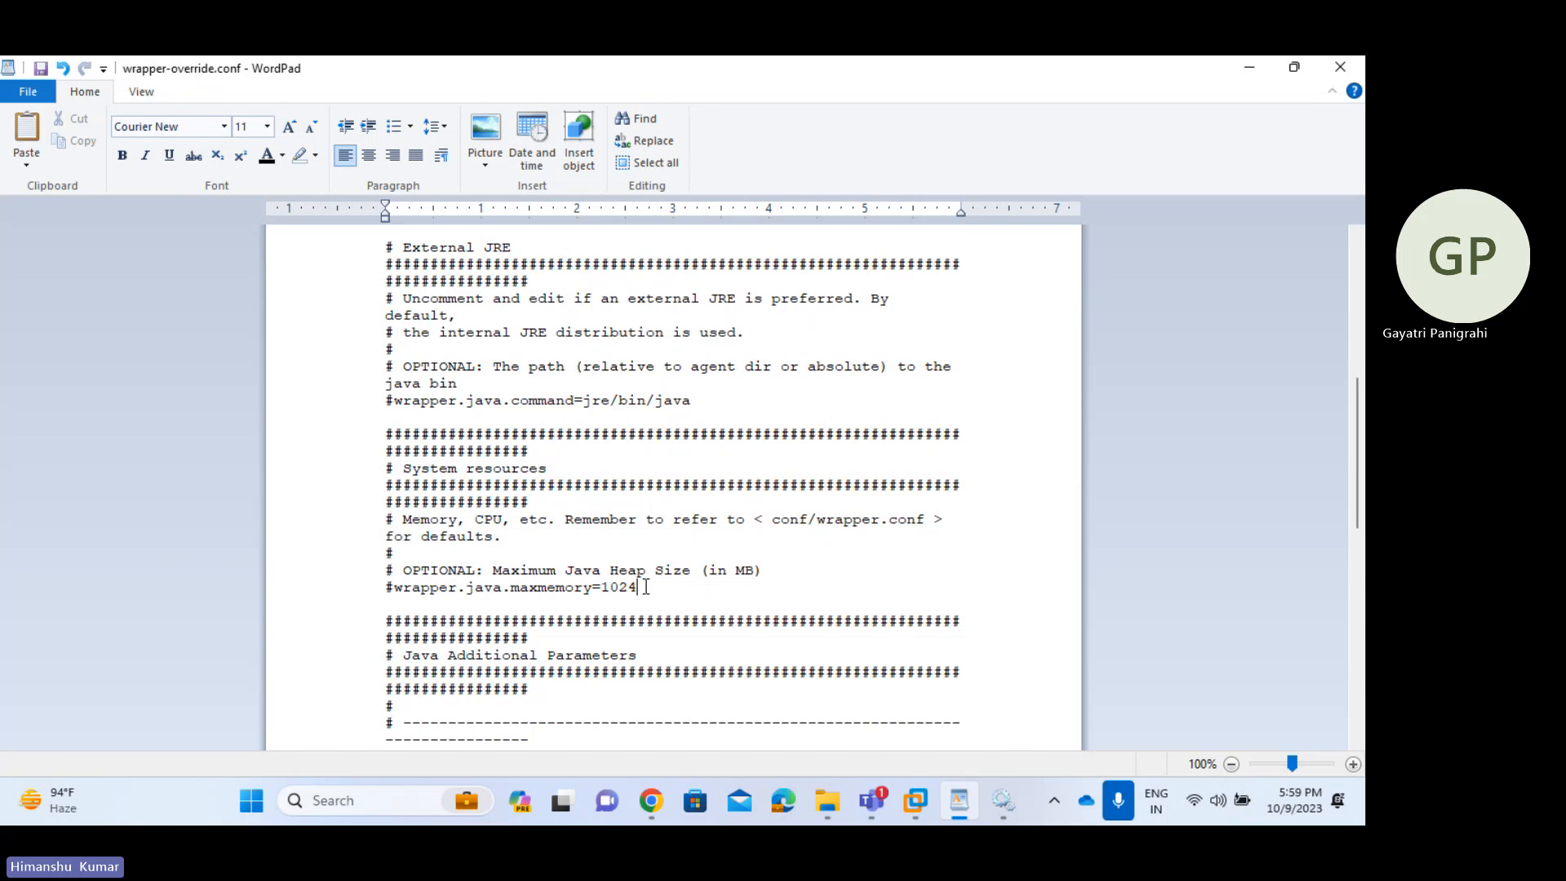
scroll(646, 588, down, 13)
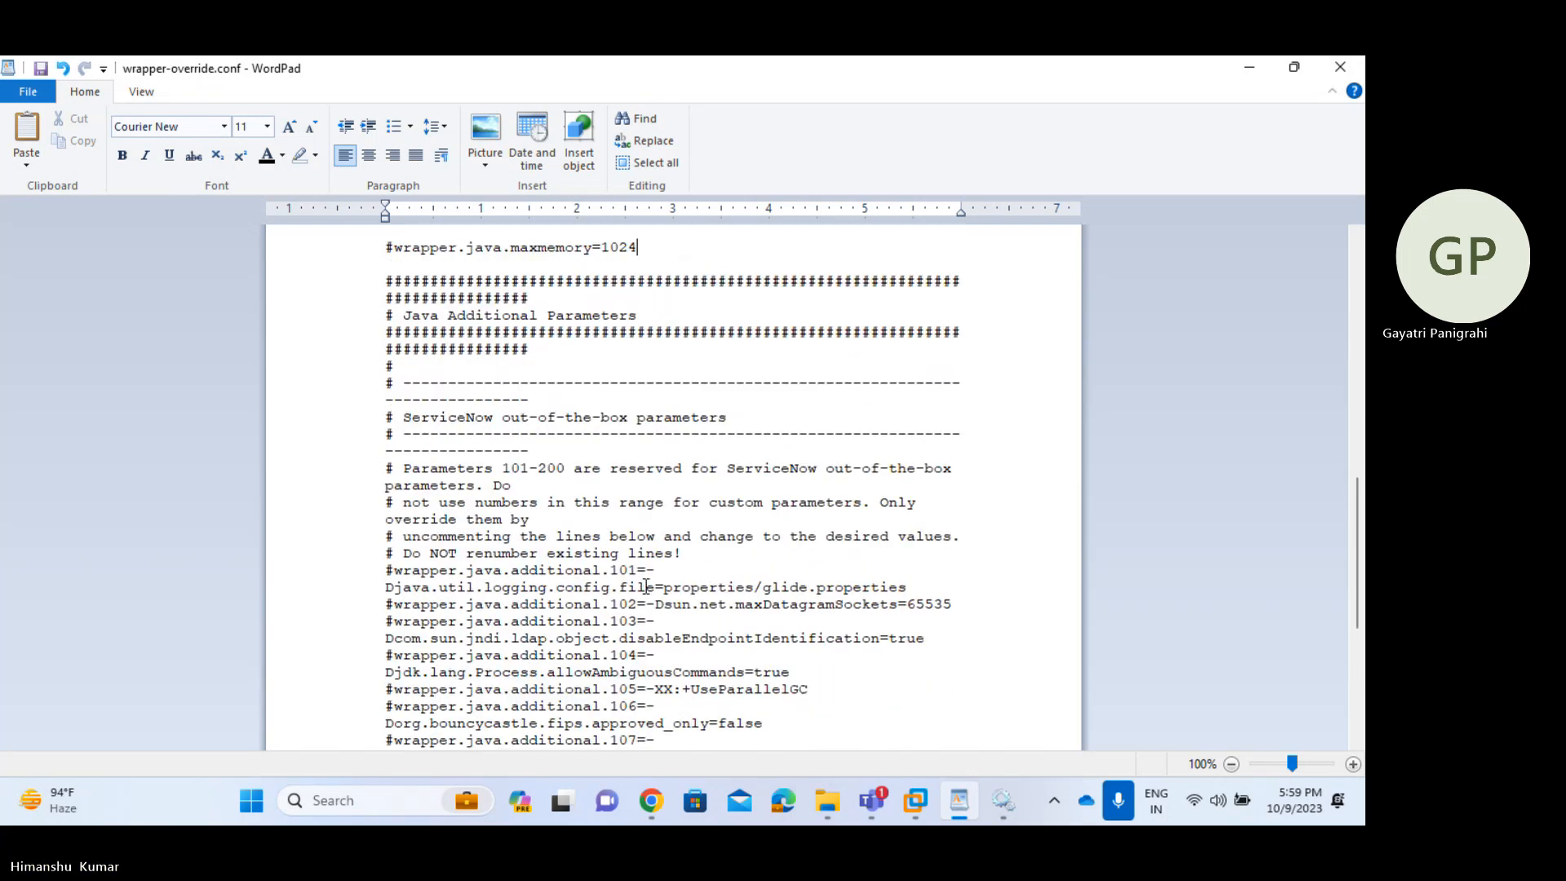
scroll(645, 588, down, 2)
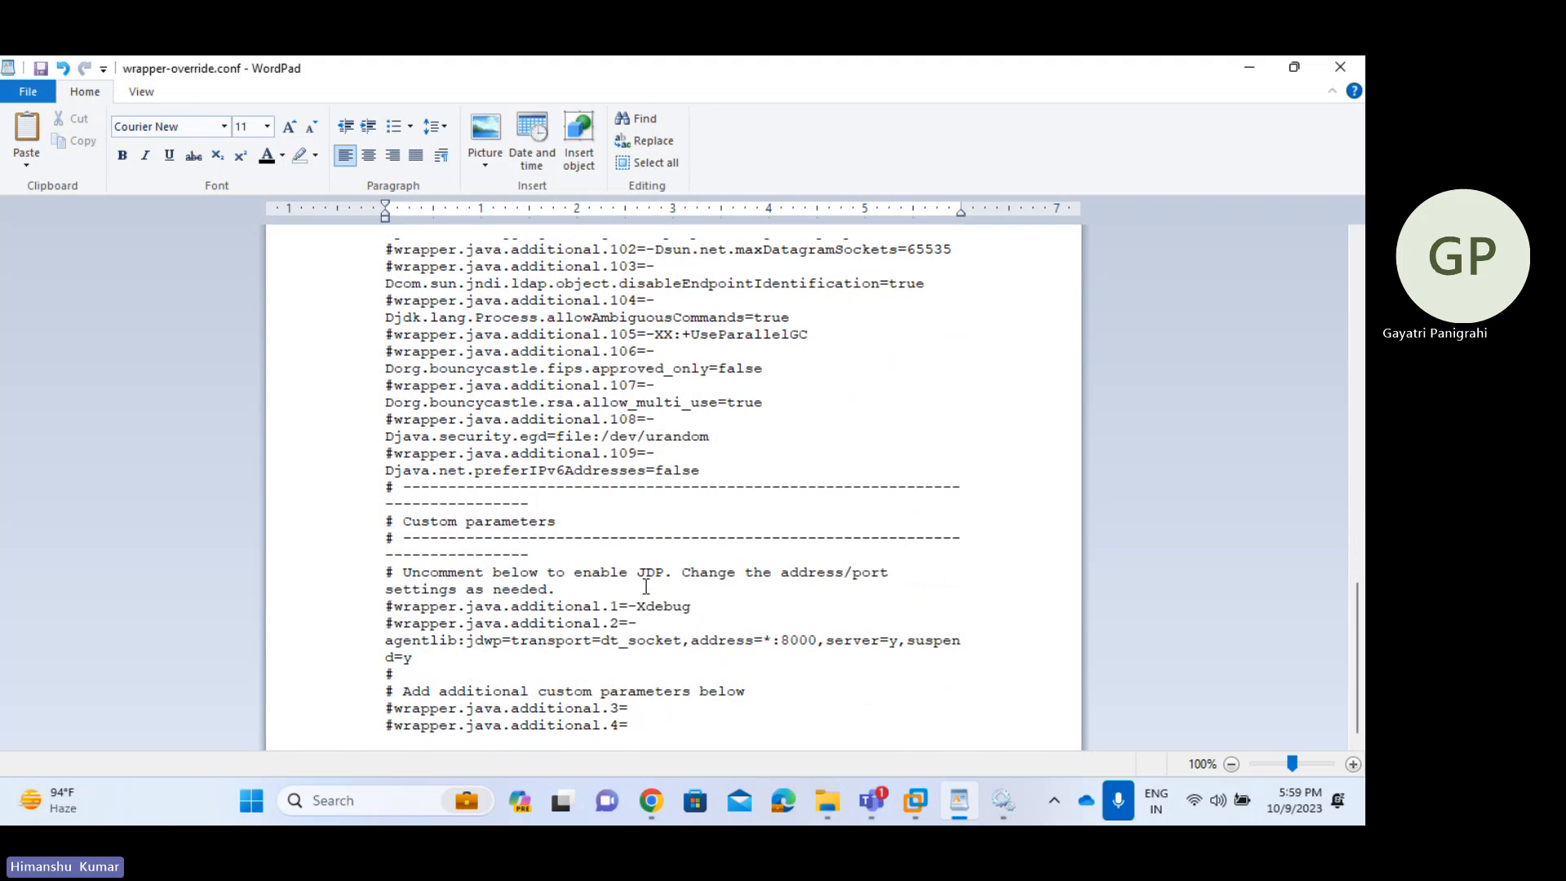
scroll(646, 586, up, 15)
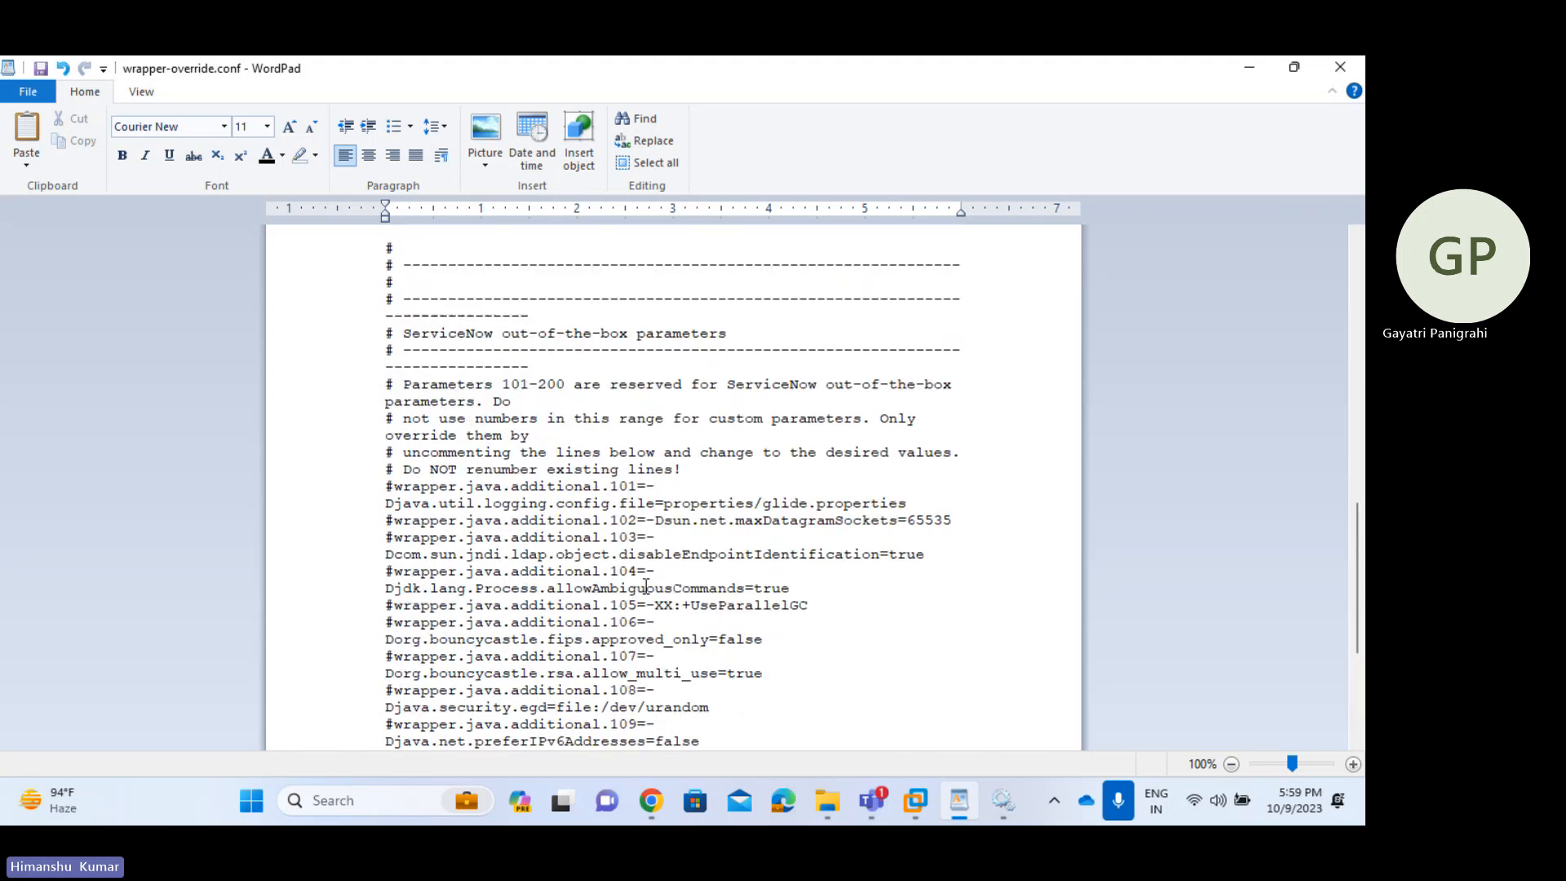
scroll(645, 585, up, 10)
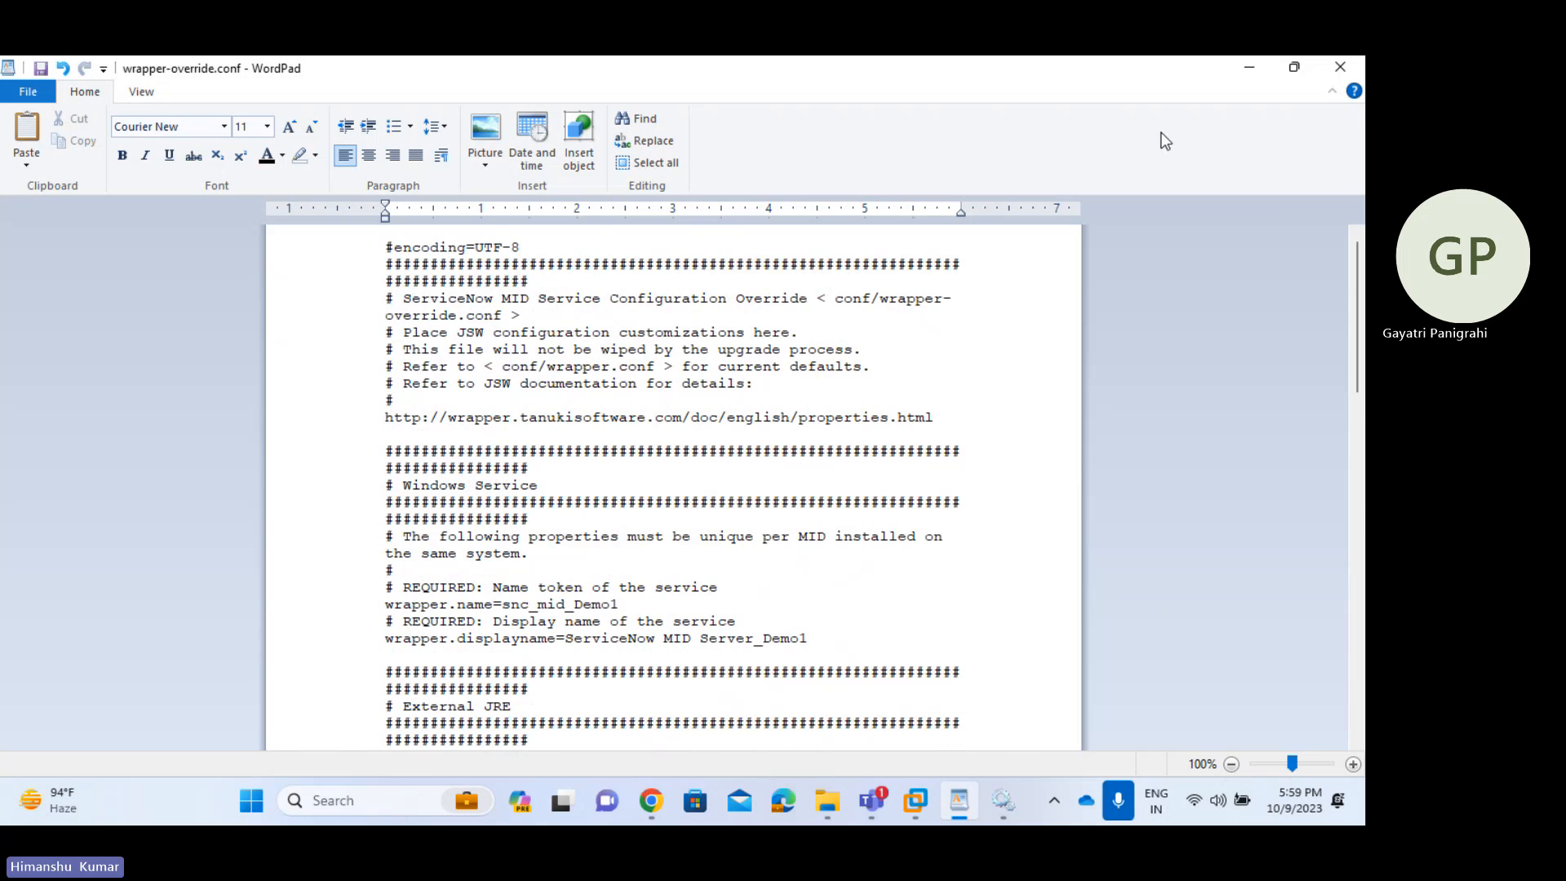
click(1338, 72)
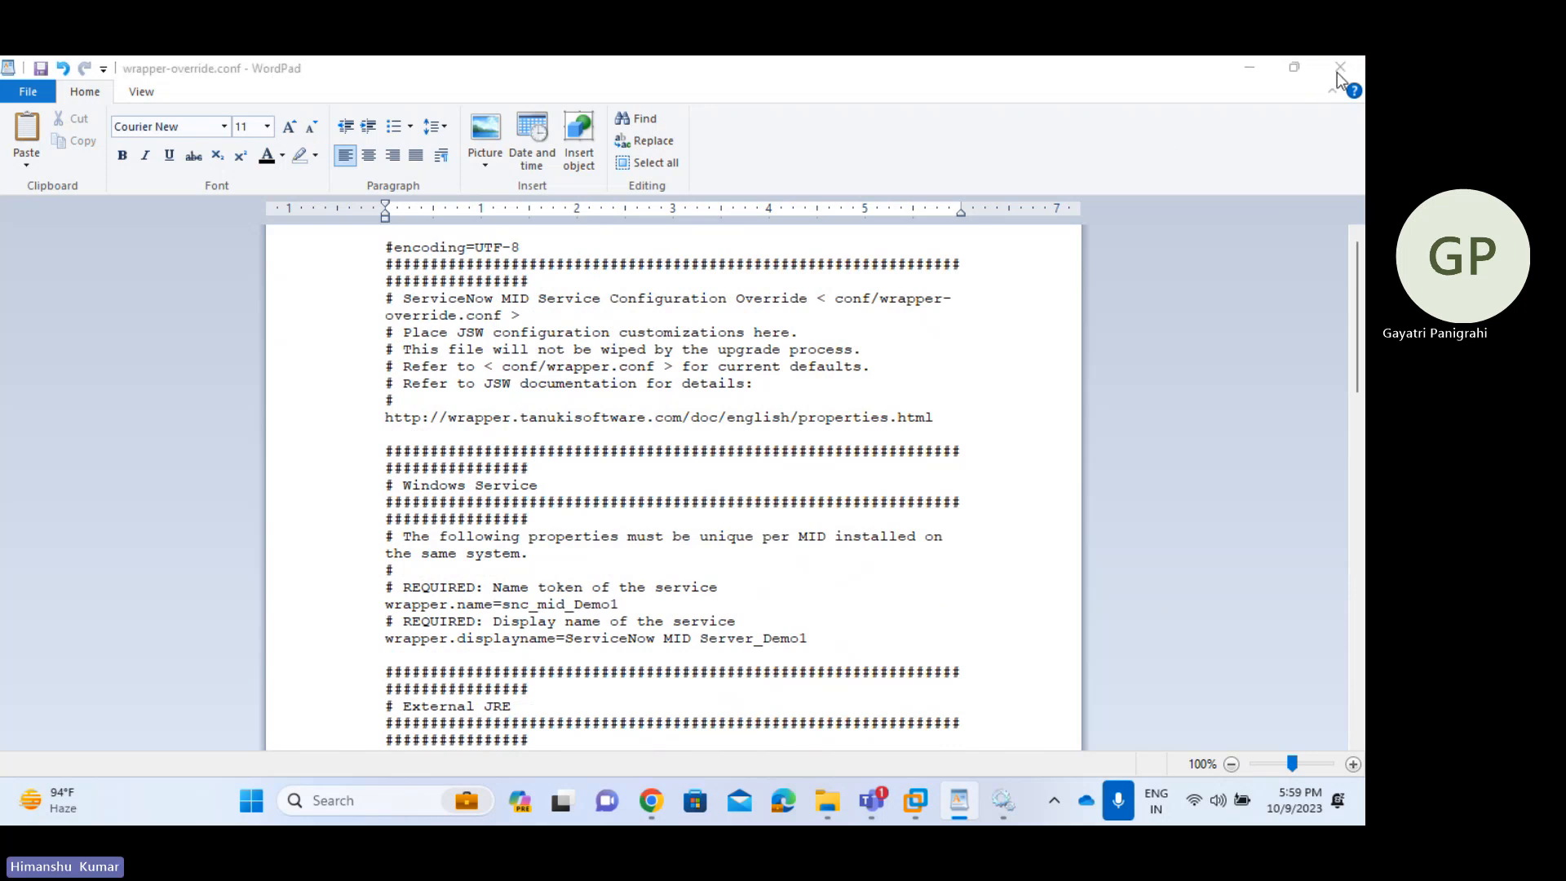
- Save the config changes, then run the agent folder's start batch file as administrator
click(627, 441)
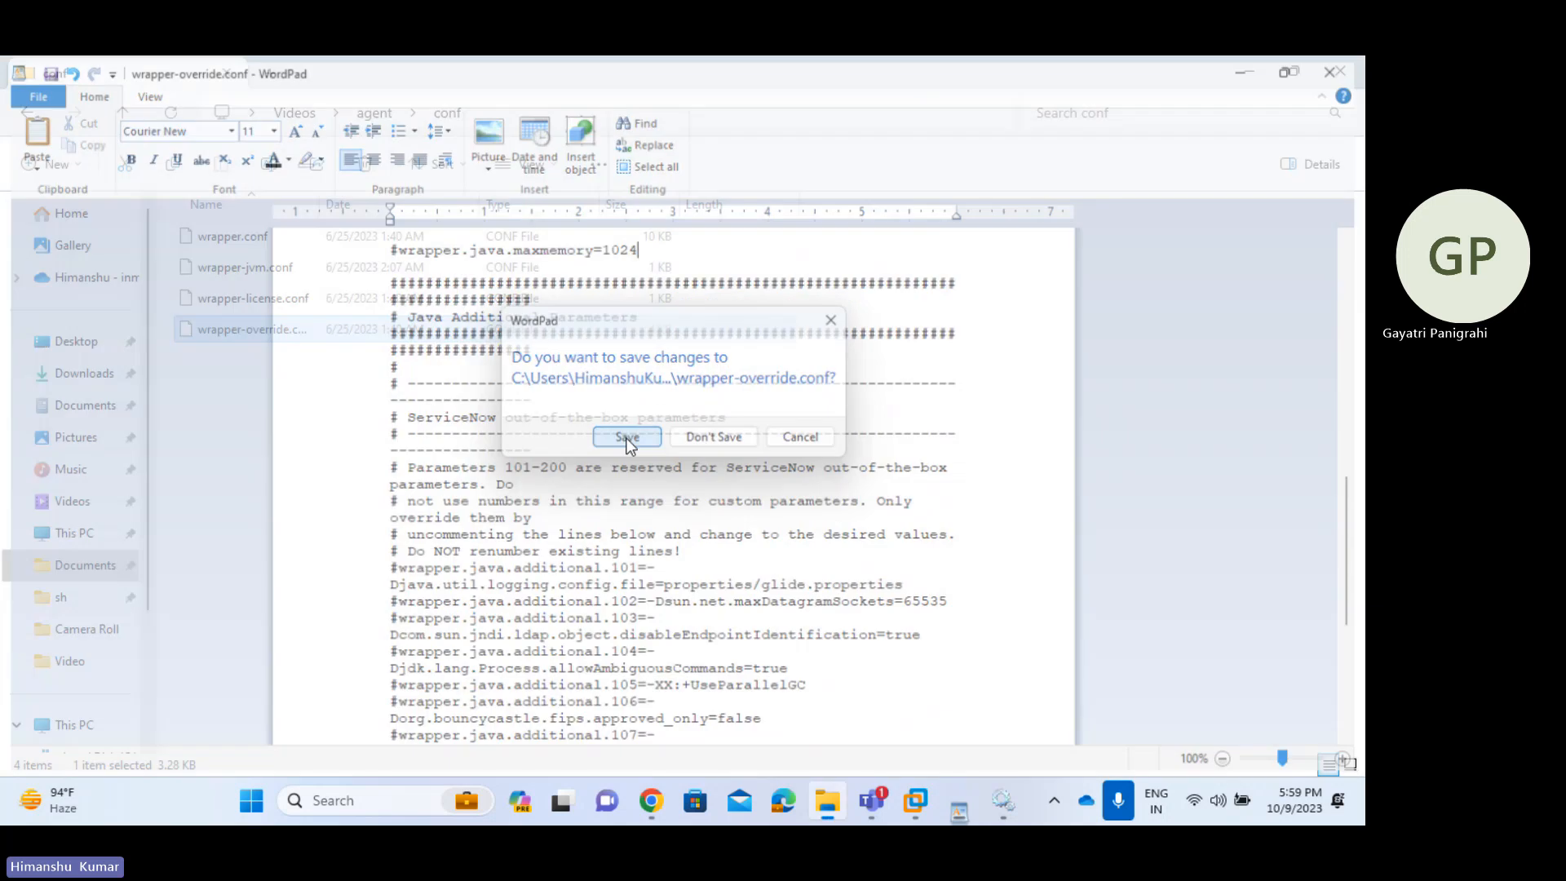
click(380, 104)
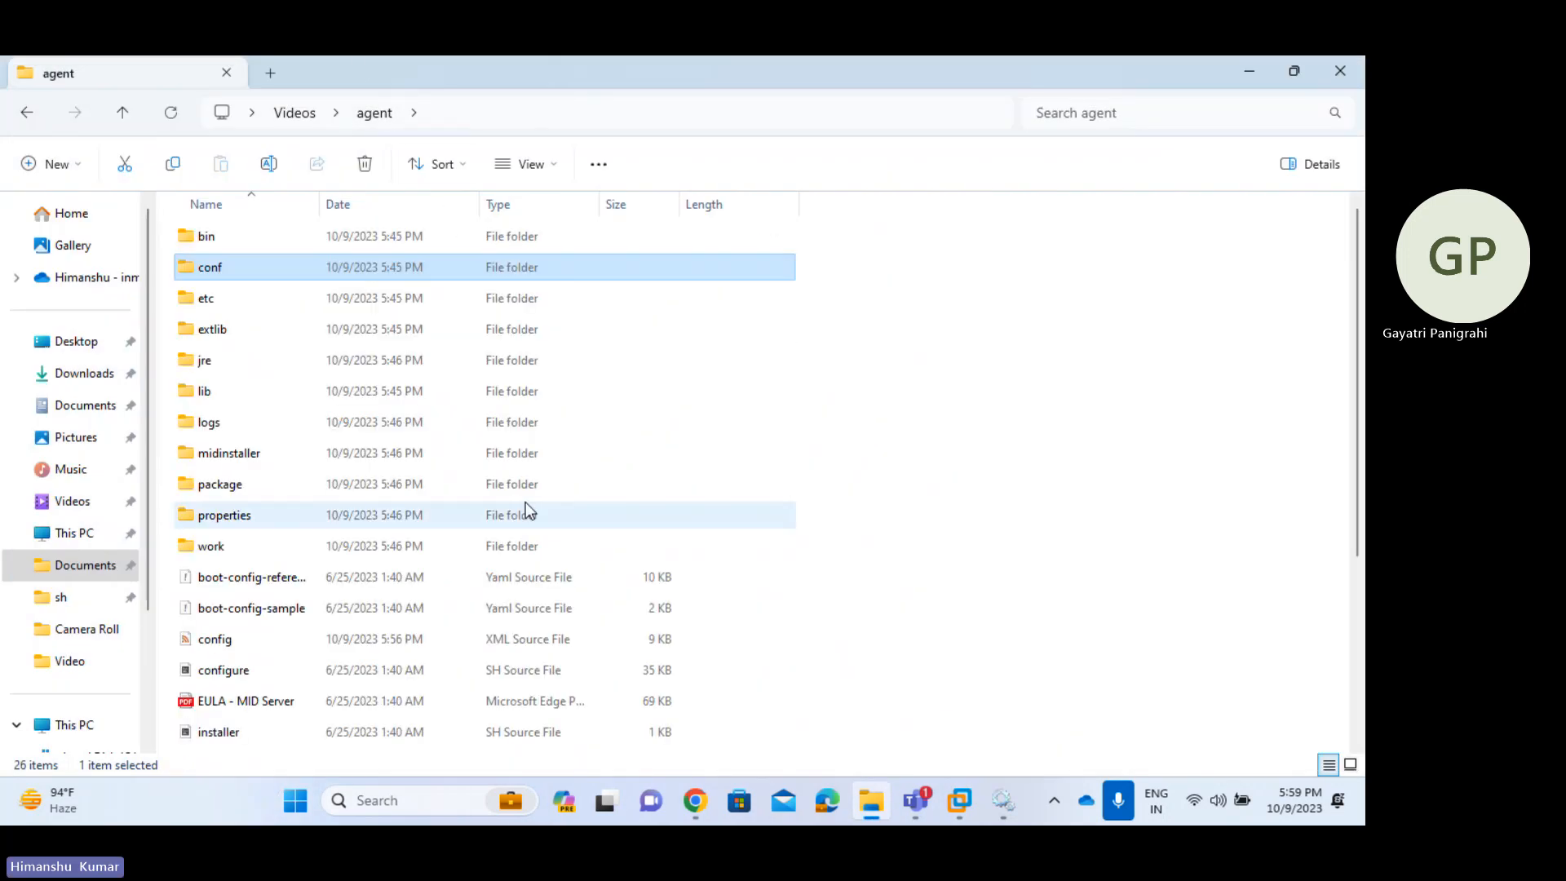
scroll(526, 502, down, 2)
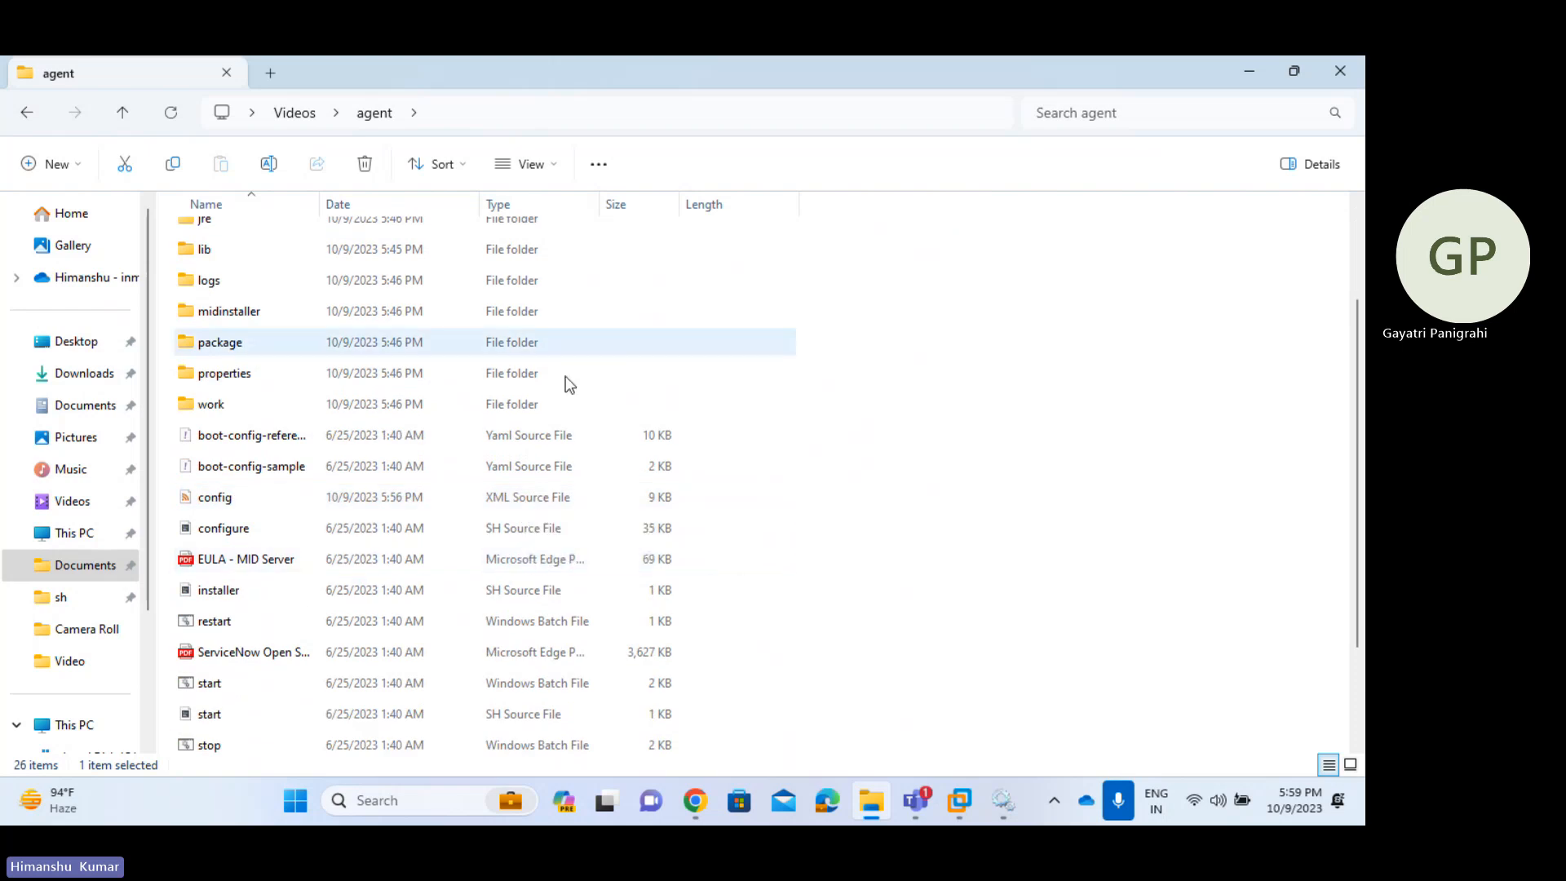
click(292, 683)
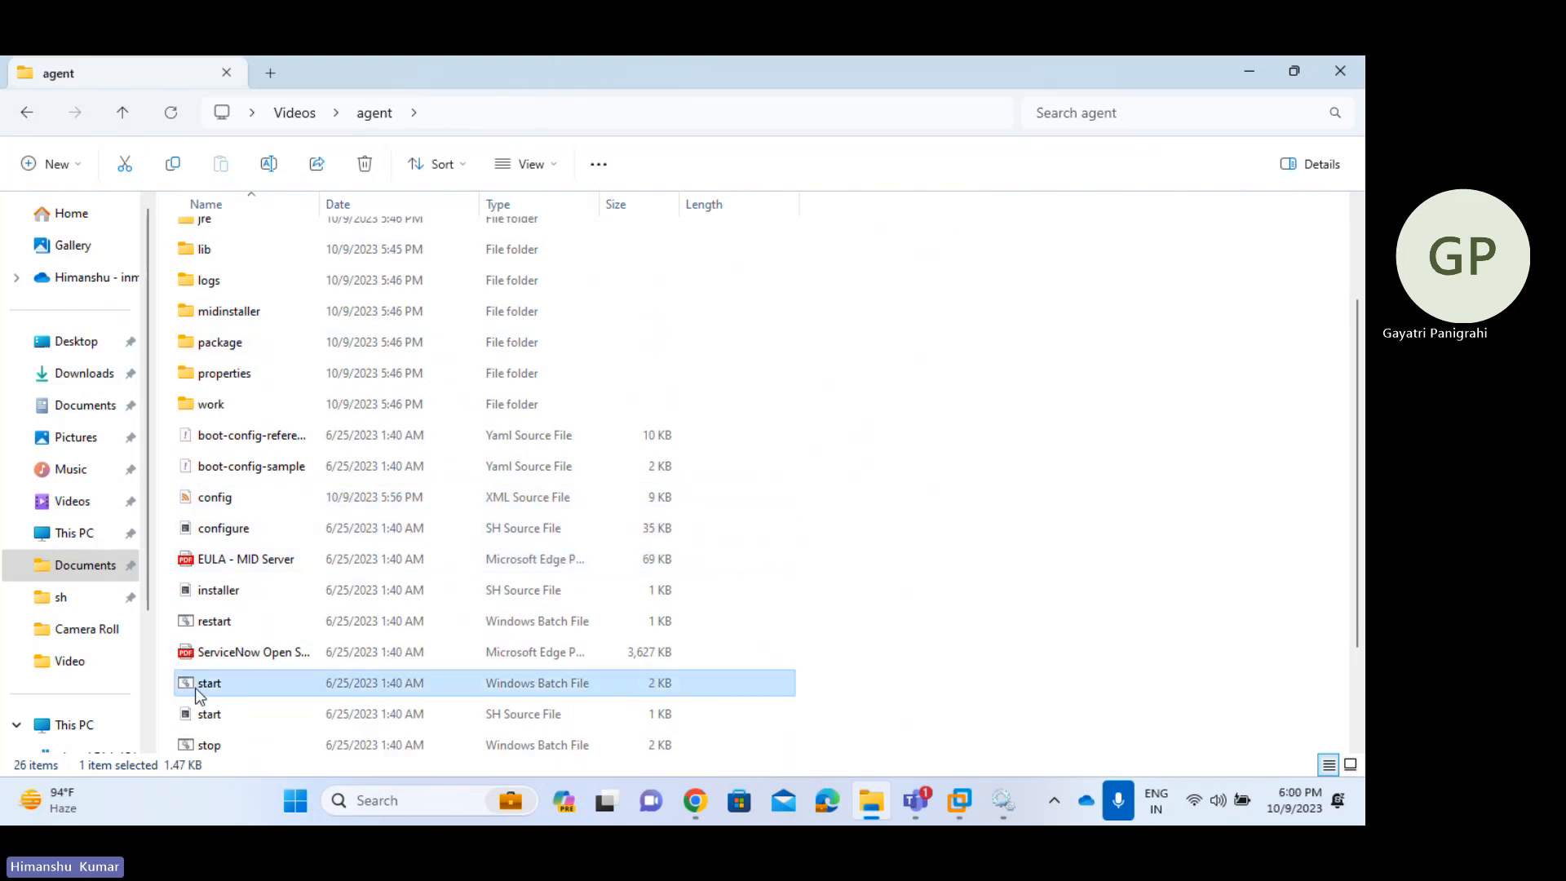
right_click(354, 689)
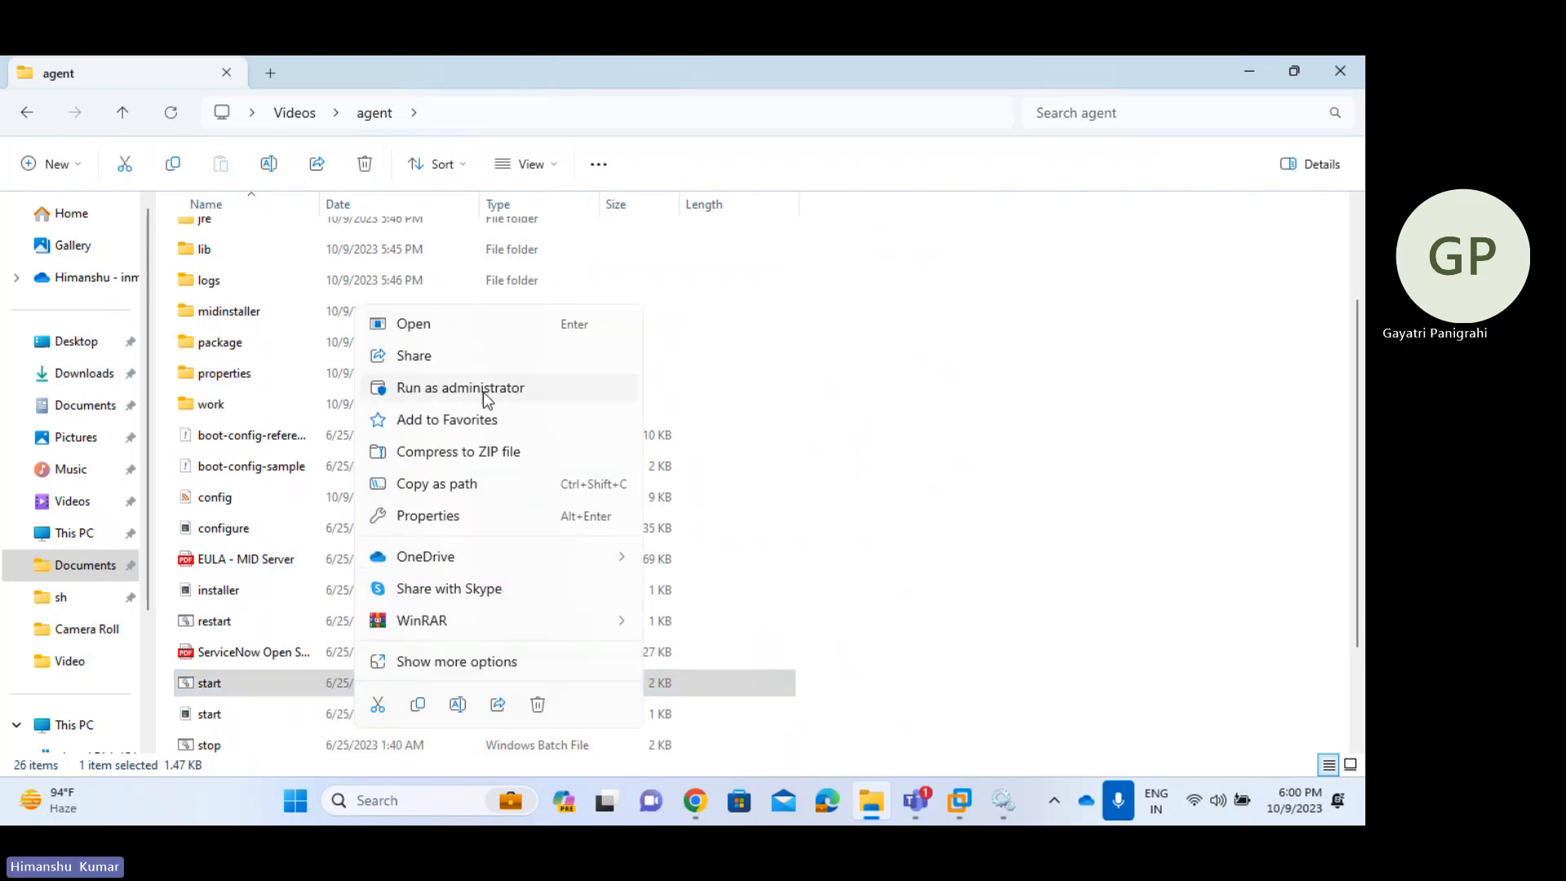
click(482, 388)
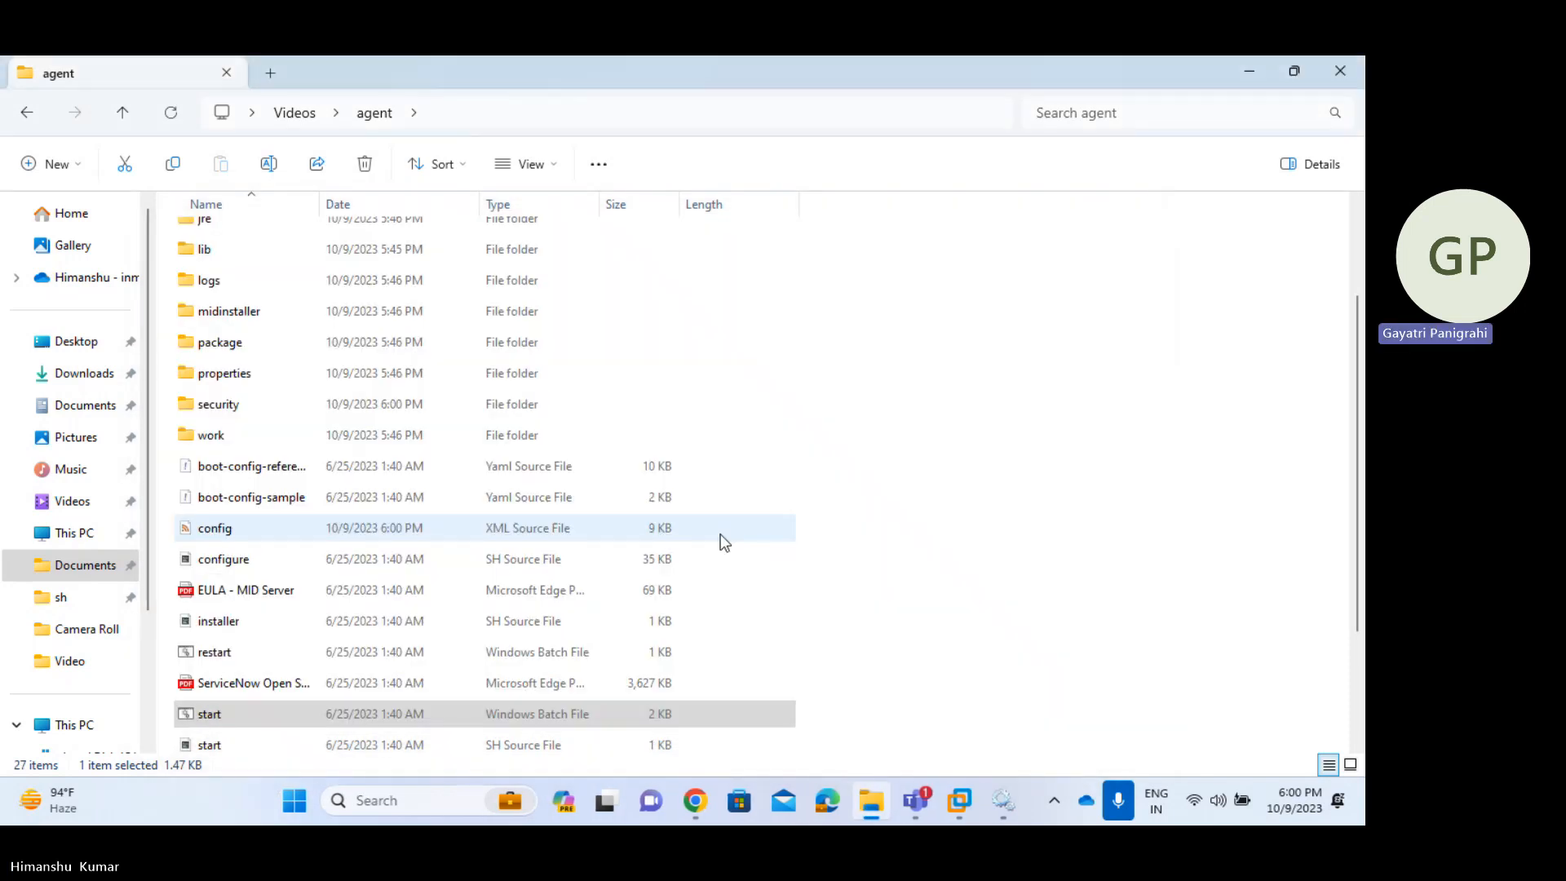
- Refresh Services and confirm ServiceNow MID Server_Demo1 is running, widening the Name column
click(1010, 815)
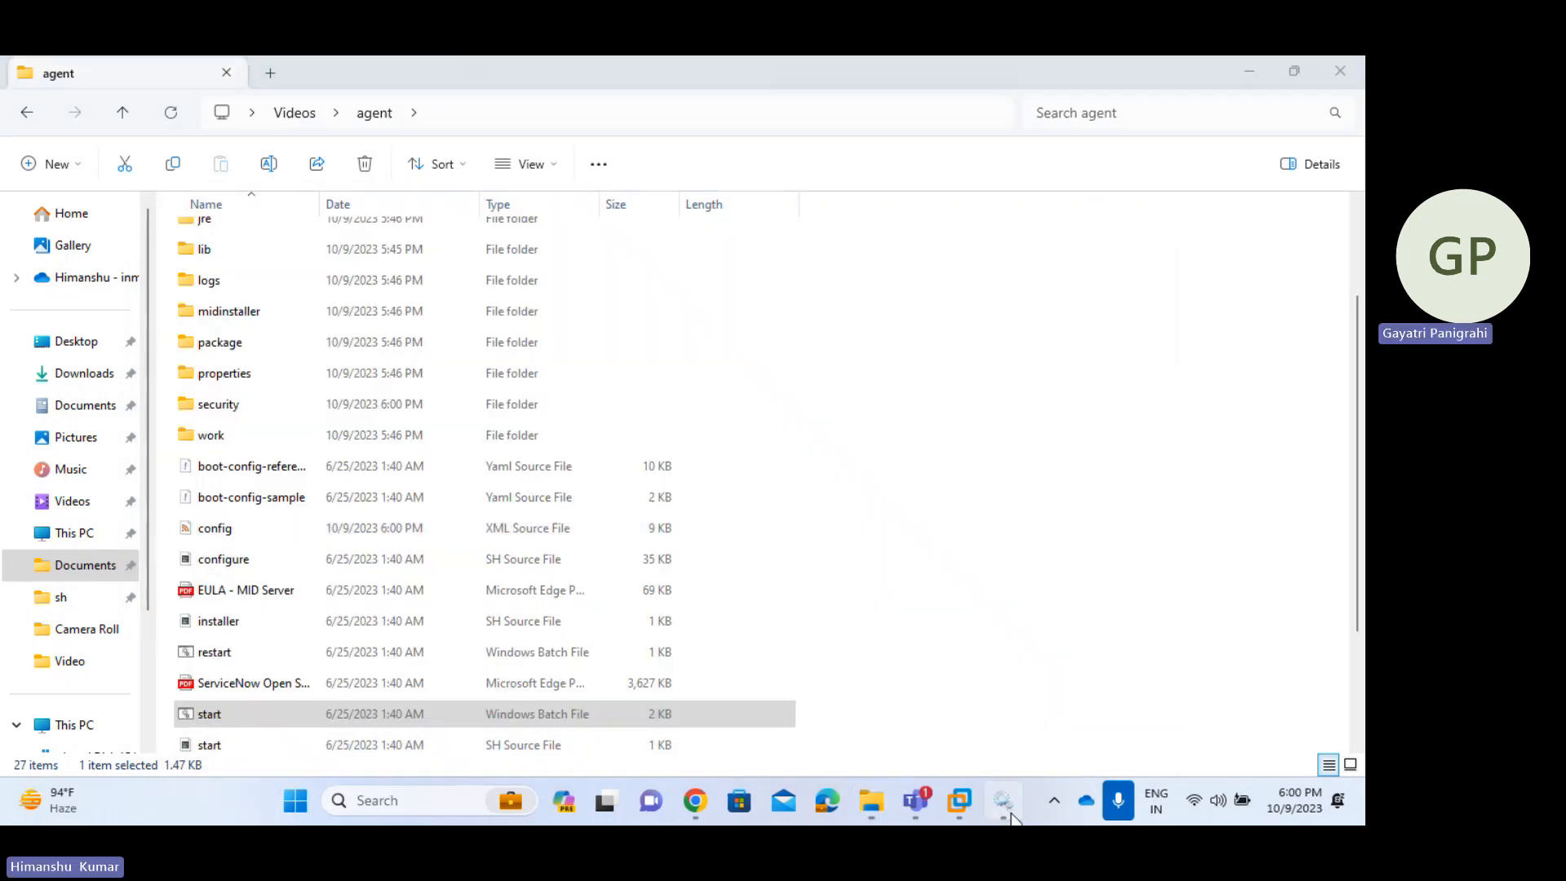
click(634, 465)
key(Down)
key(Down)
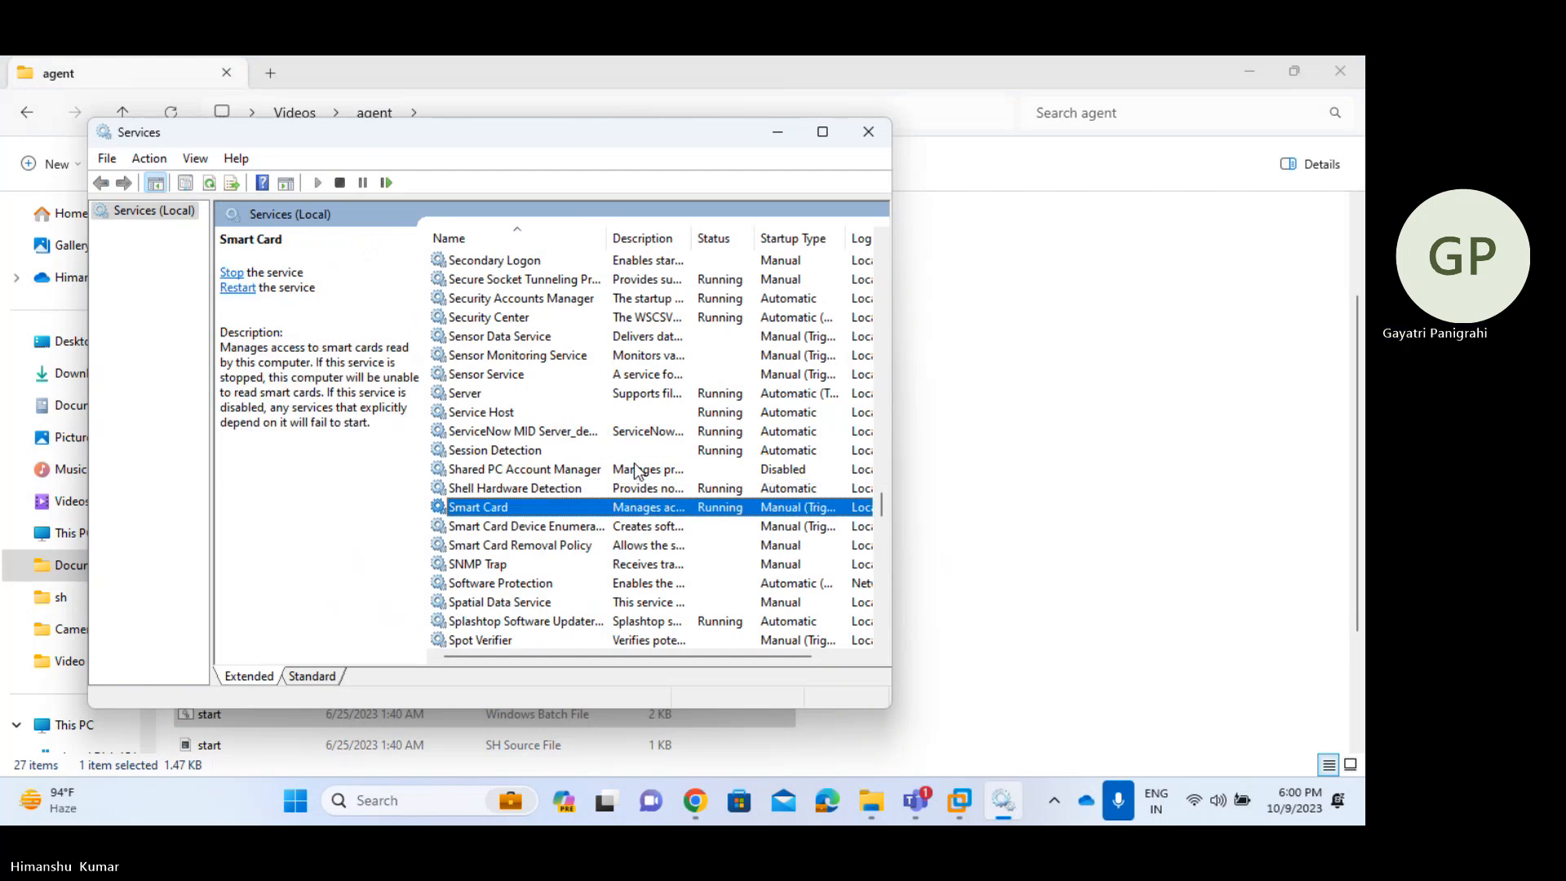
click(209, 185)
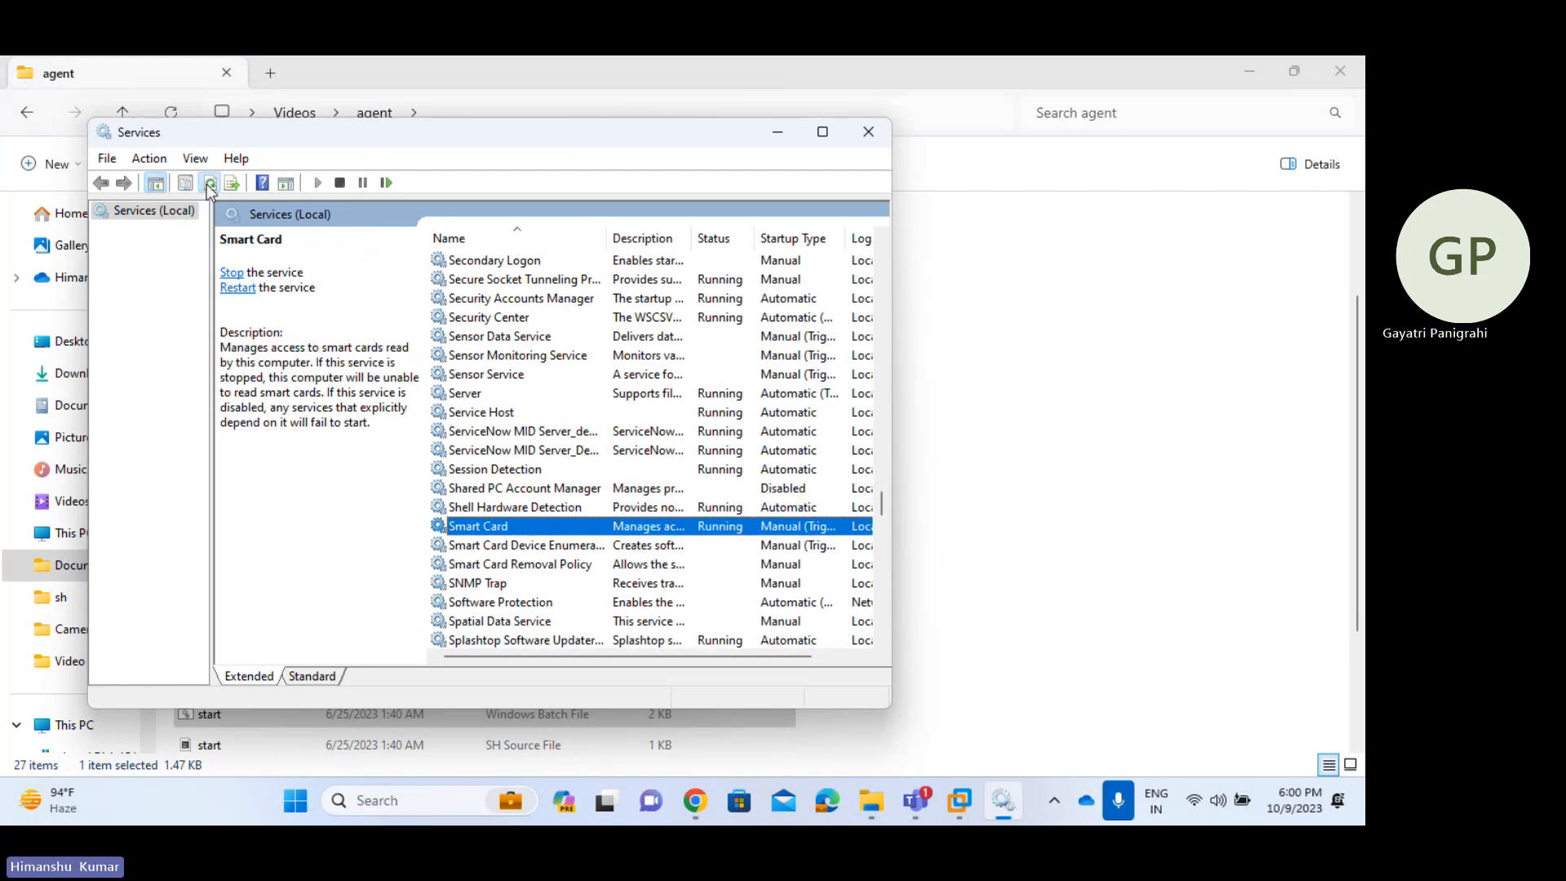
click(565, 452)
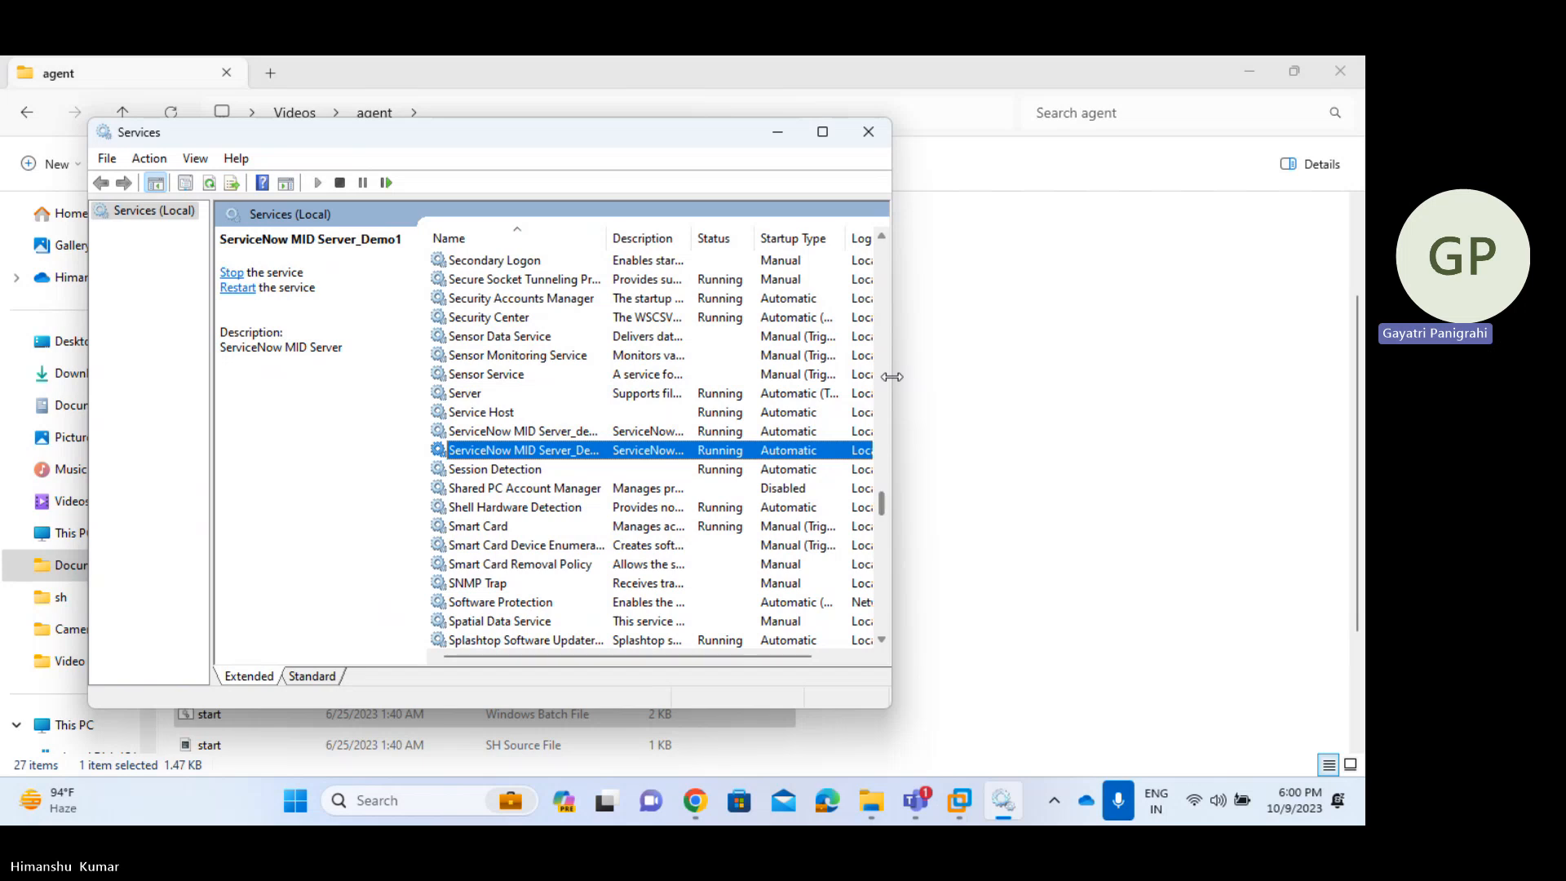
drag(892, 376, 1254, 383)
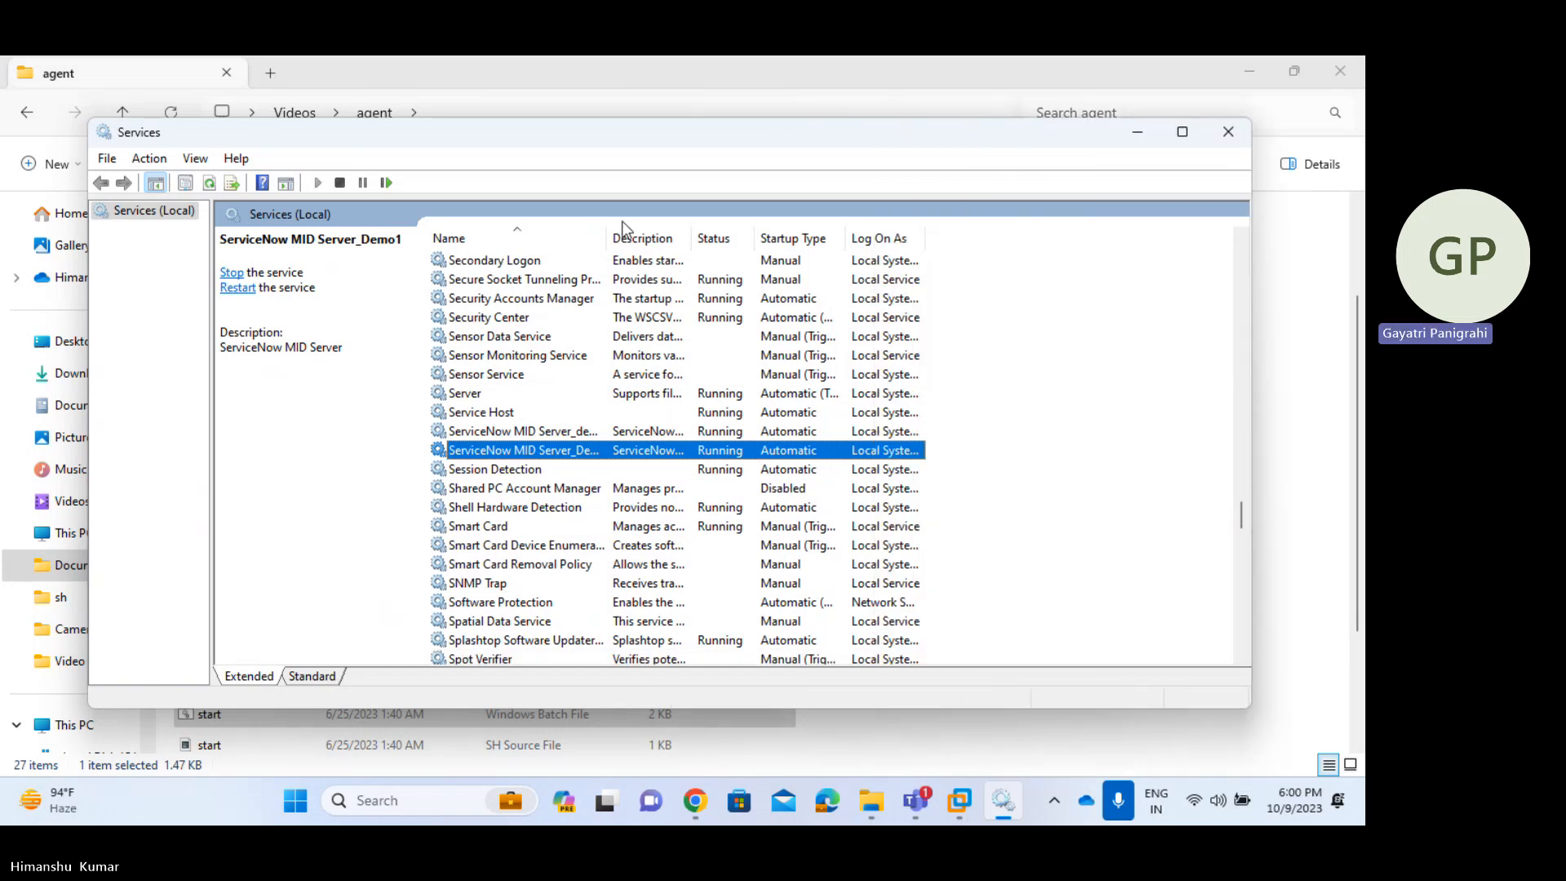
drag(608, 237, 701, 237)
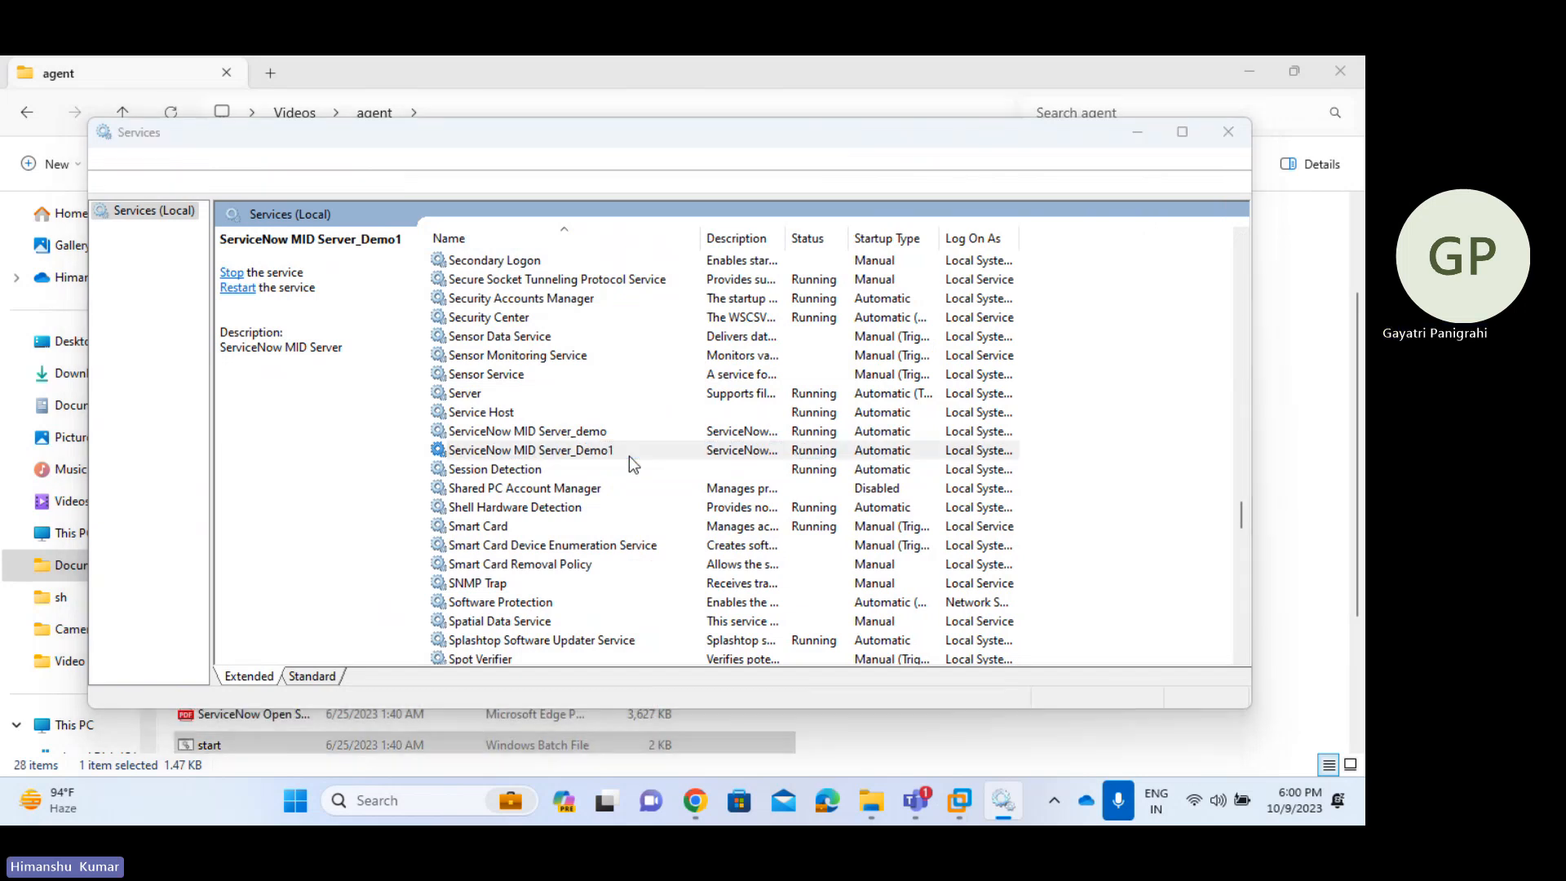
key(alt+Tab)
key(Tab)
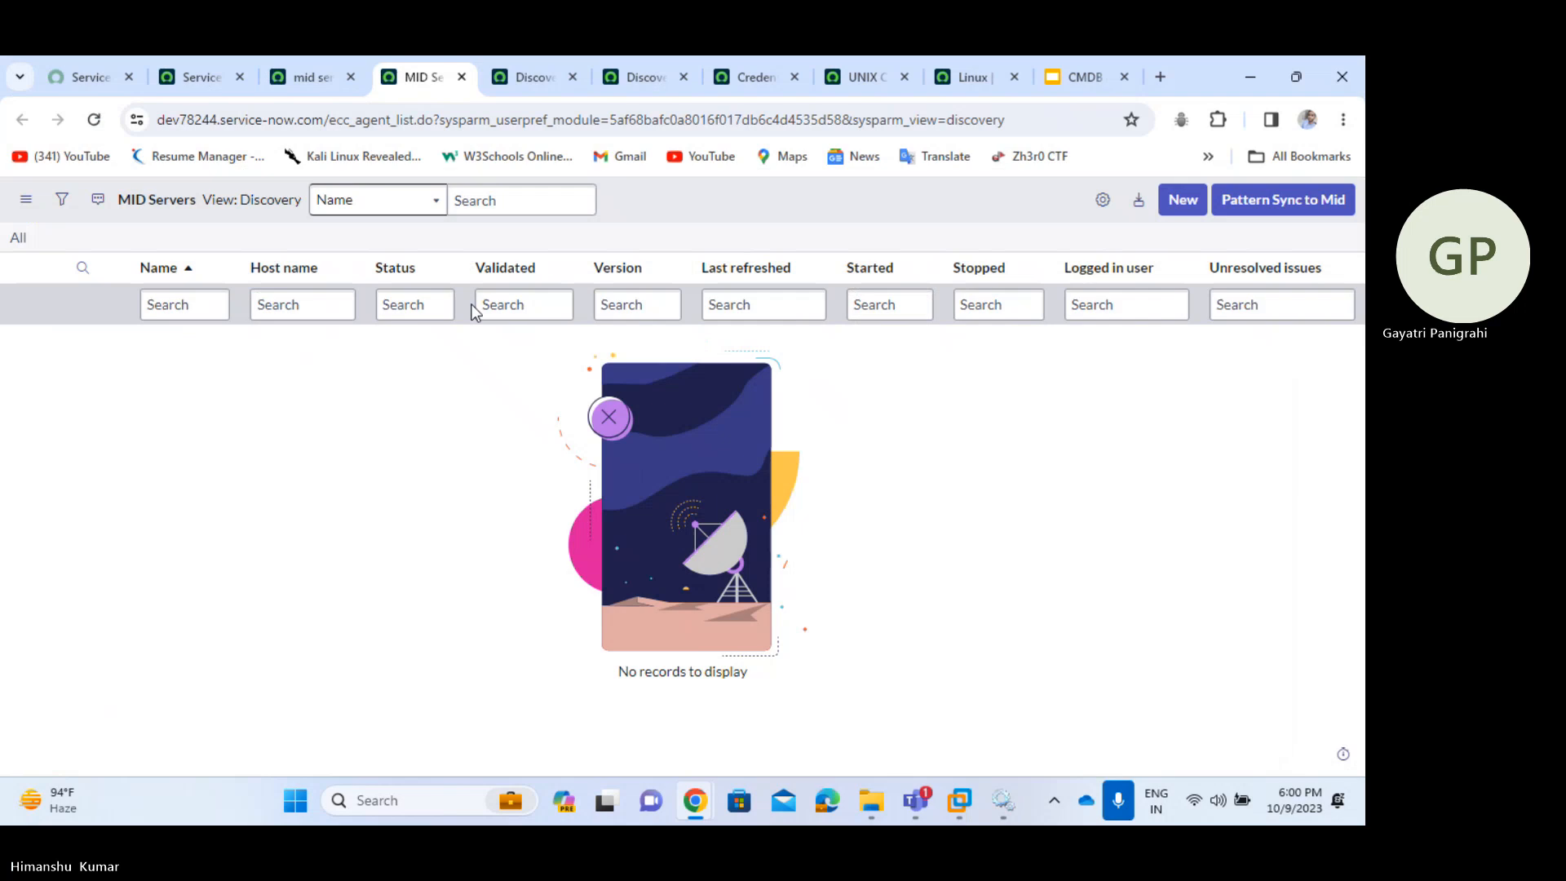
- Refresh the MID Servers list so the new Demo1 server appears
right_click(731, 197)
click(805, 306)
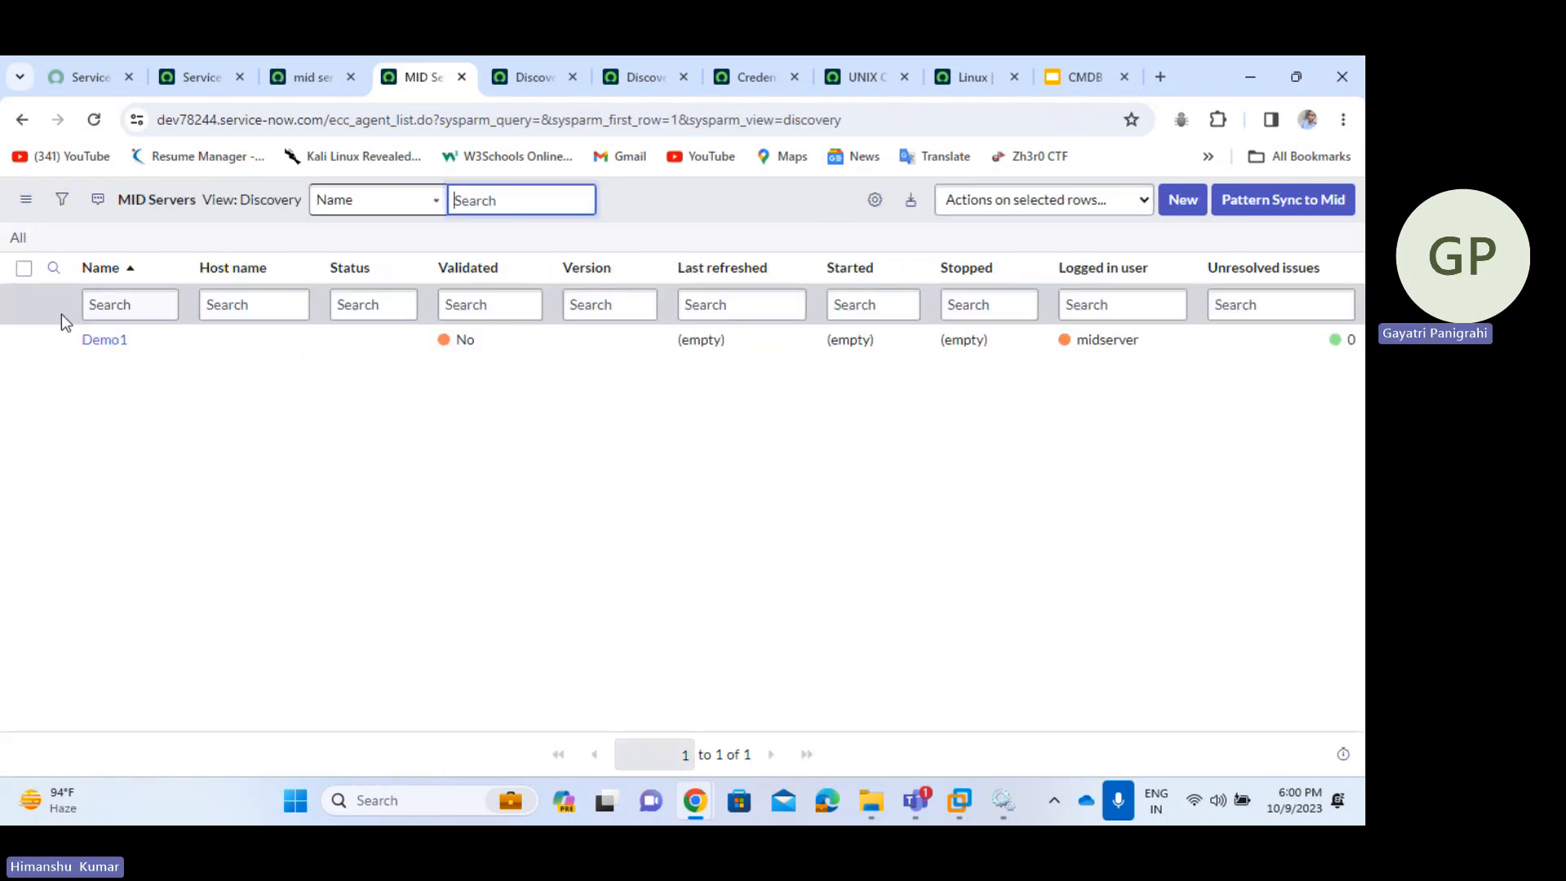
click(141, 331)
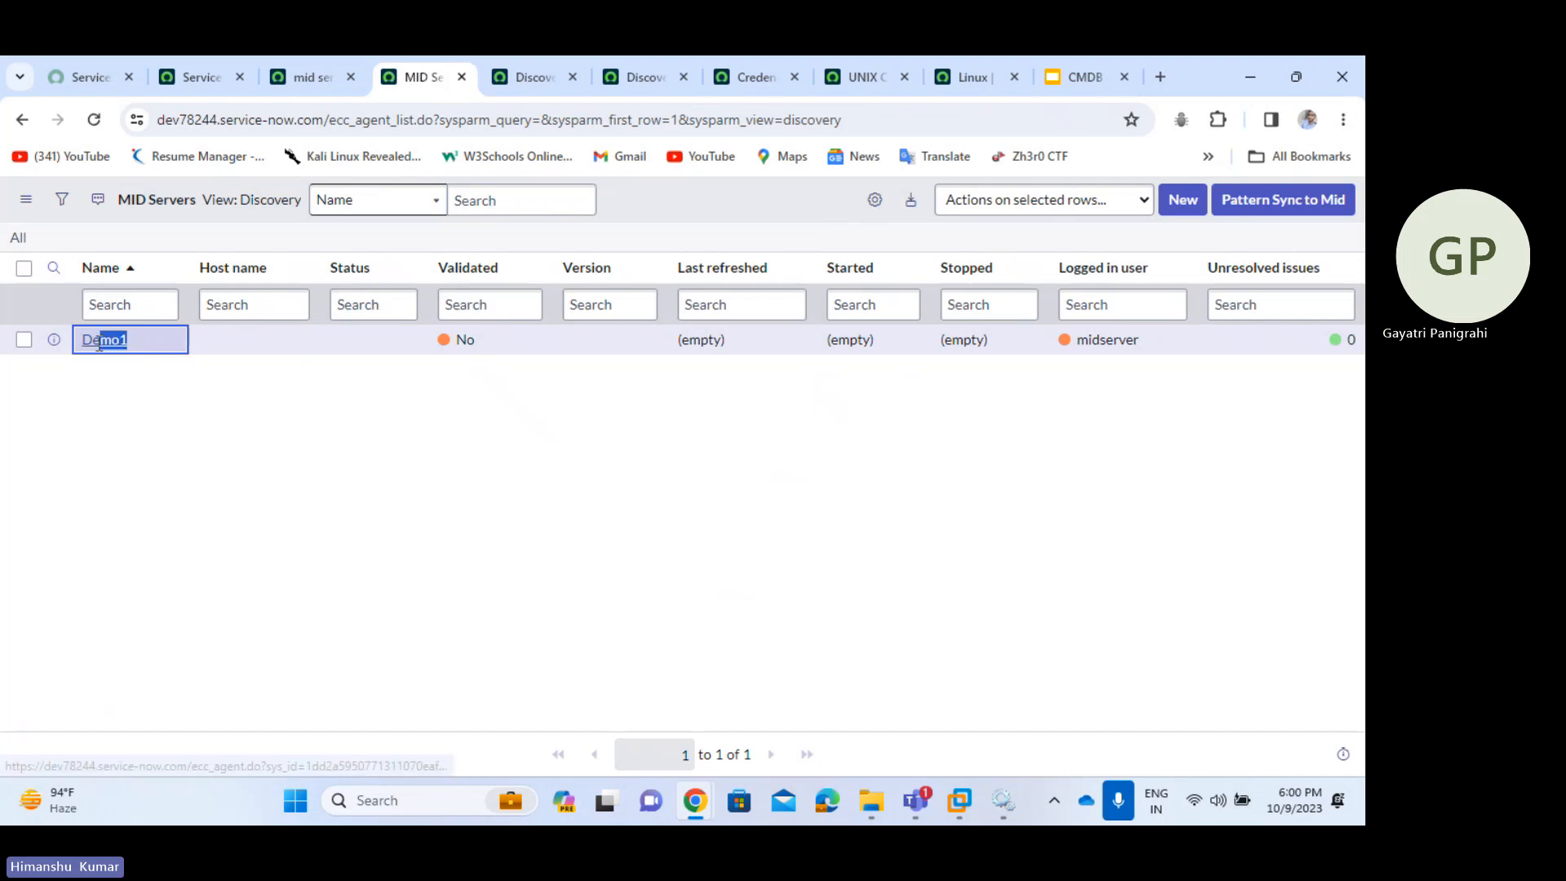
drag(140, 343, 80, 346)
click(149, 382)
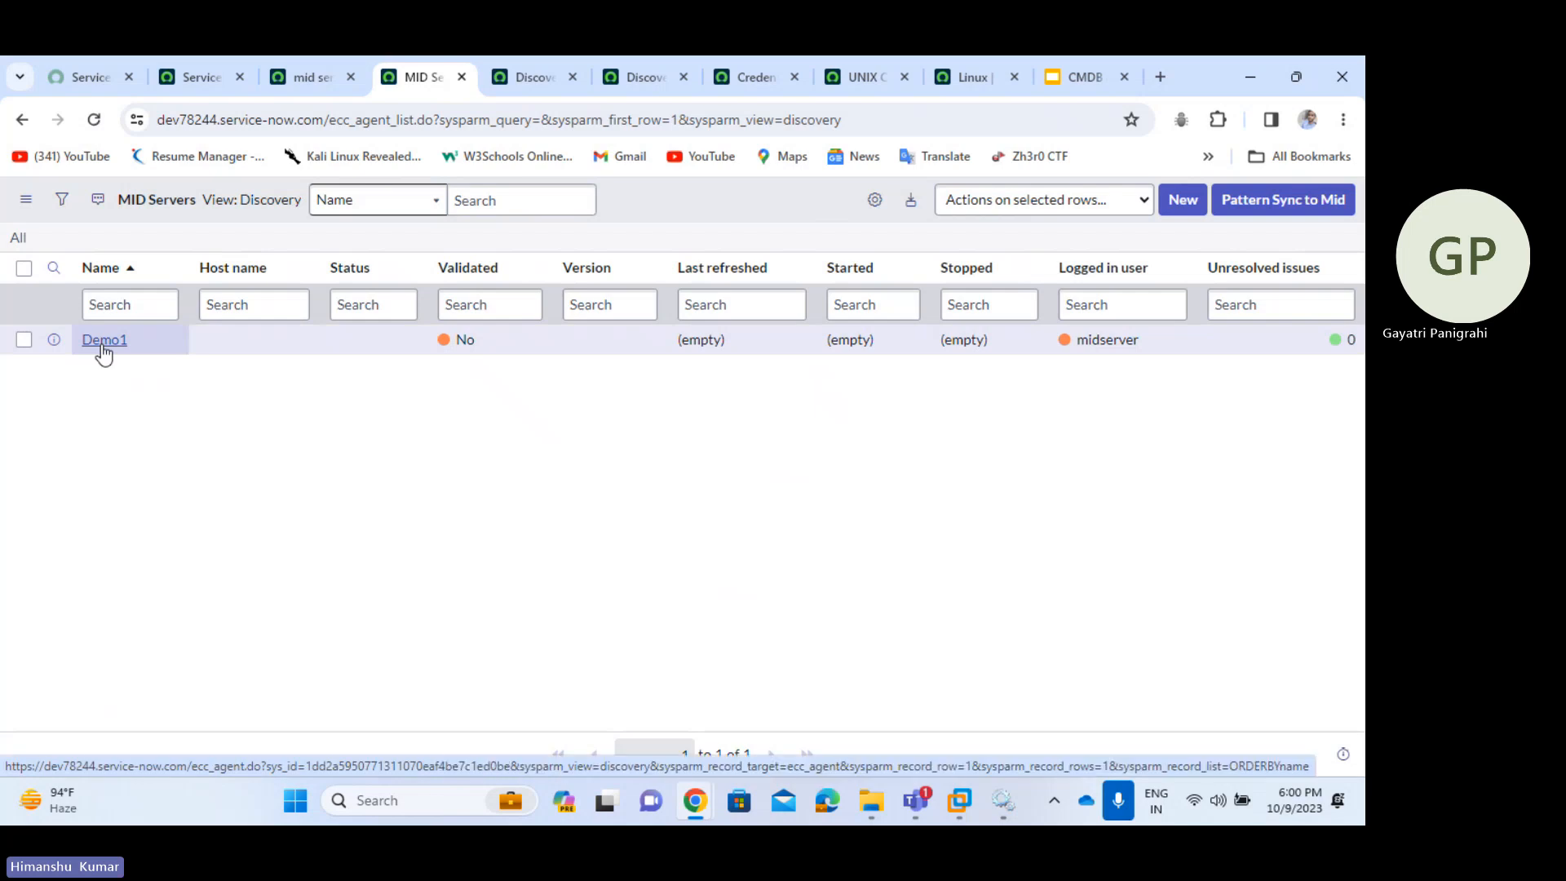
- Open the Demo1 MID Server record in a new tab
middle_click(102, 349)
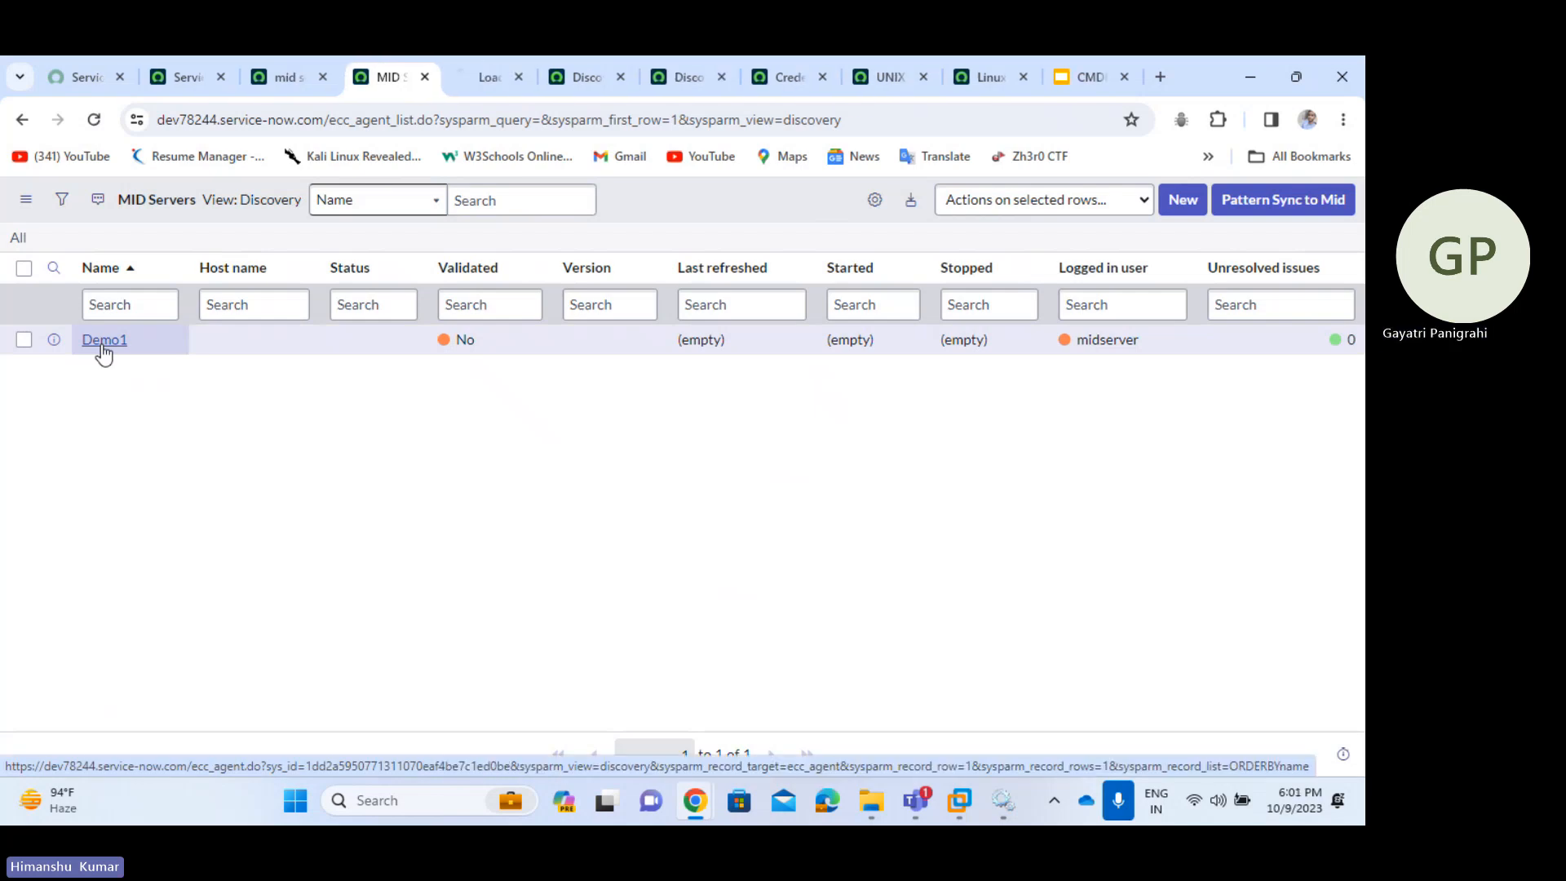
click(493, 75)
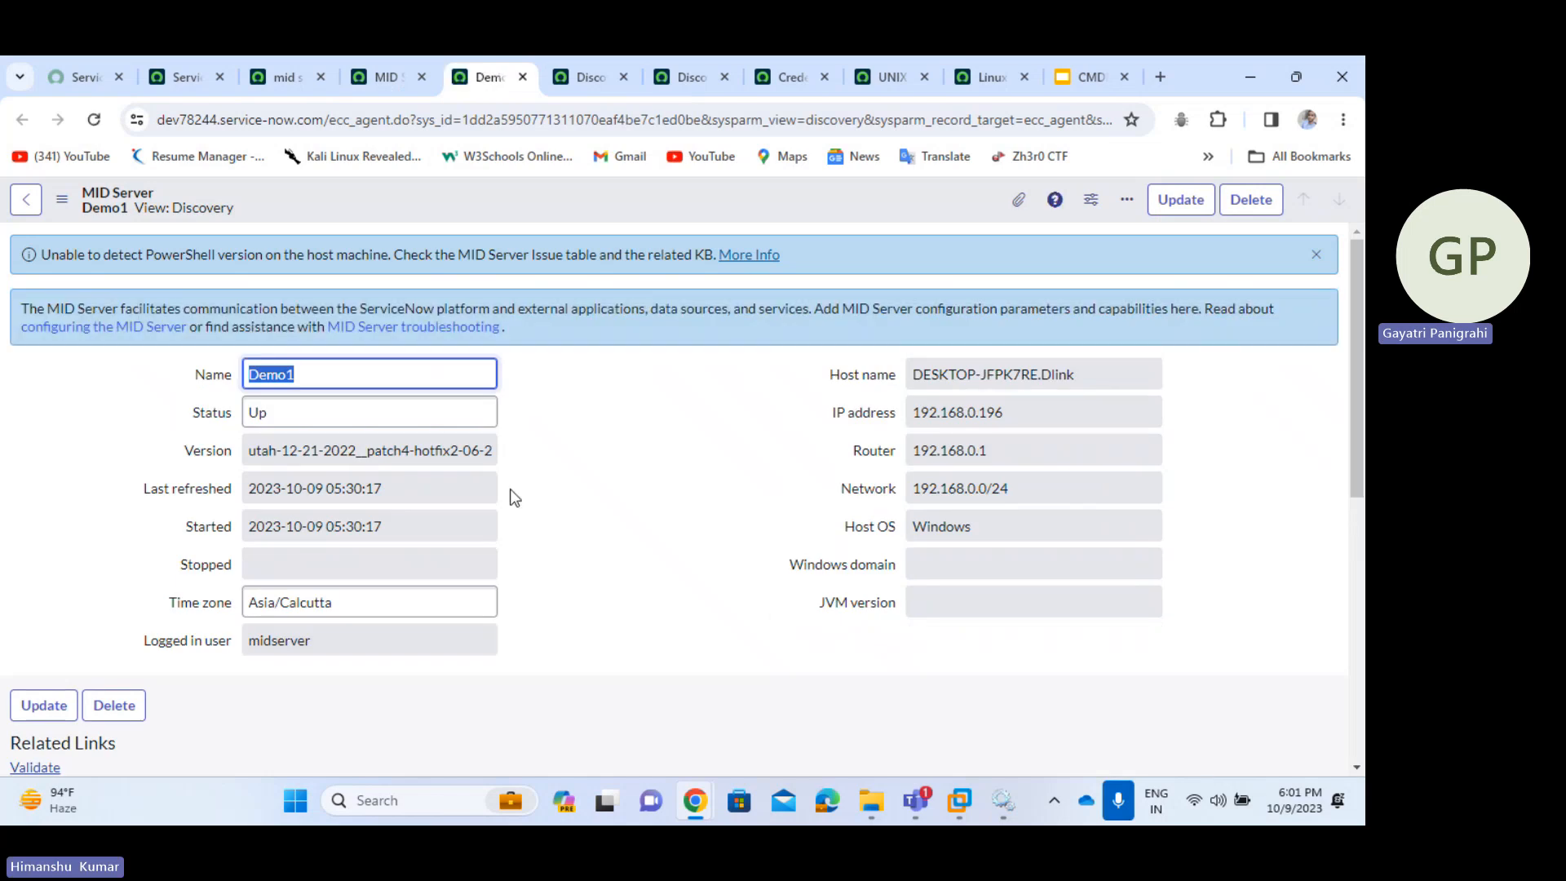
scroll(514, 498, down, 1)
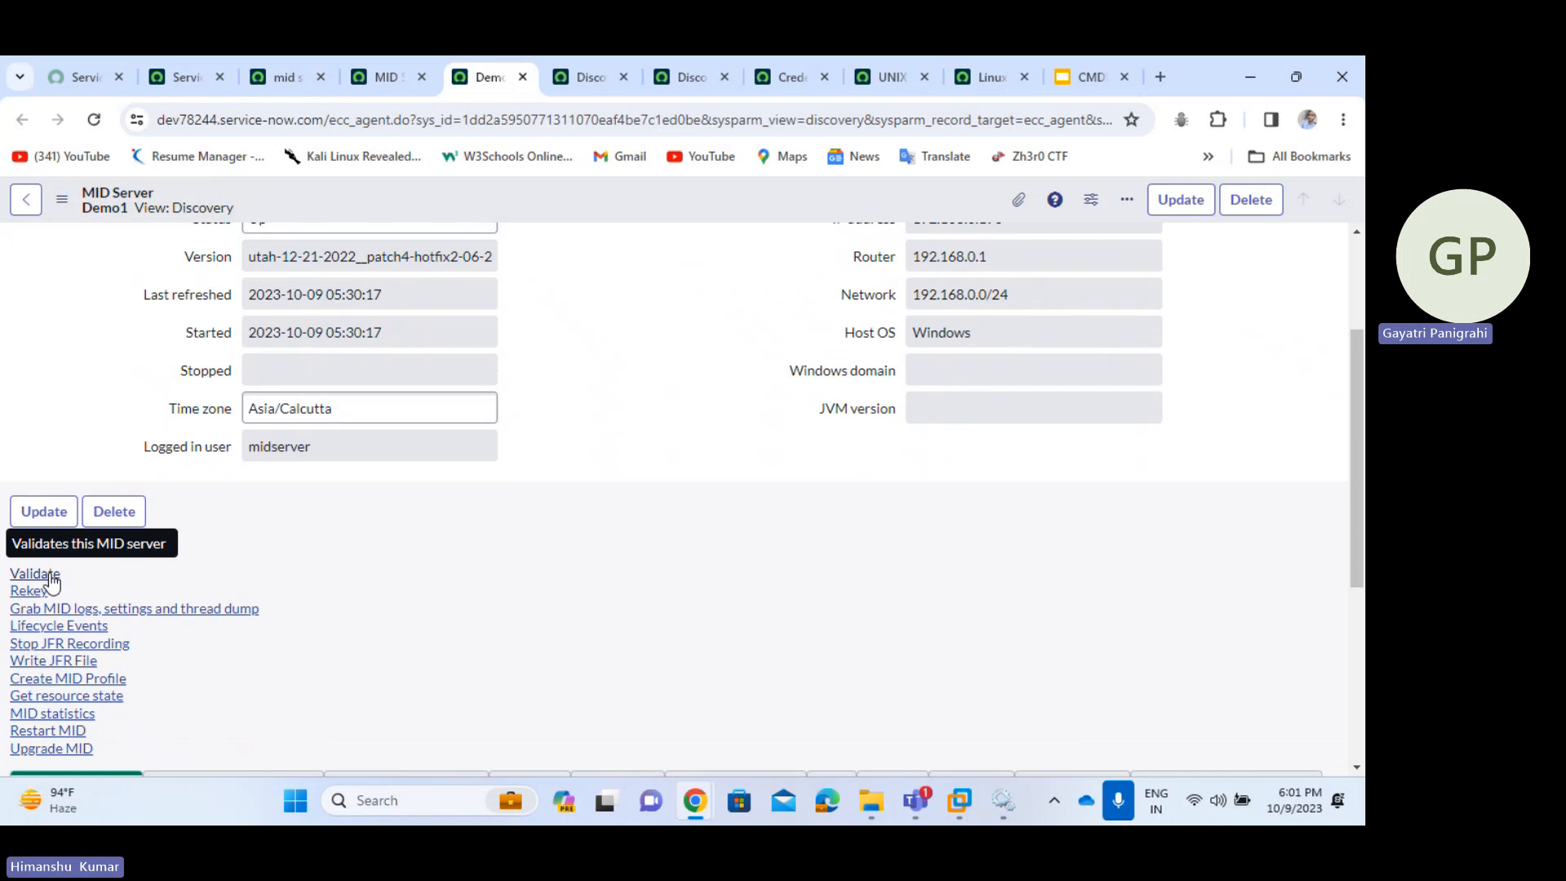
- Validate Demo1, keeping Allow ALL applications, capabilities and IP ranges, and submit the criteria
click(34, 575)
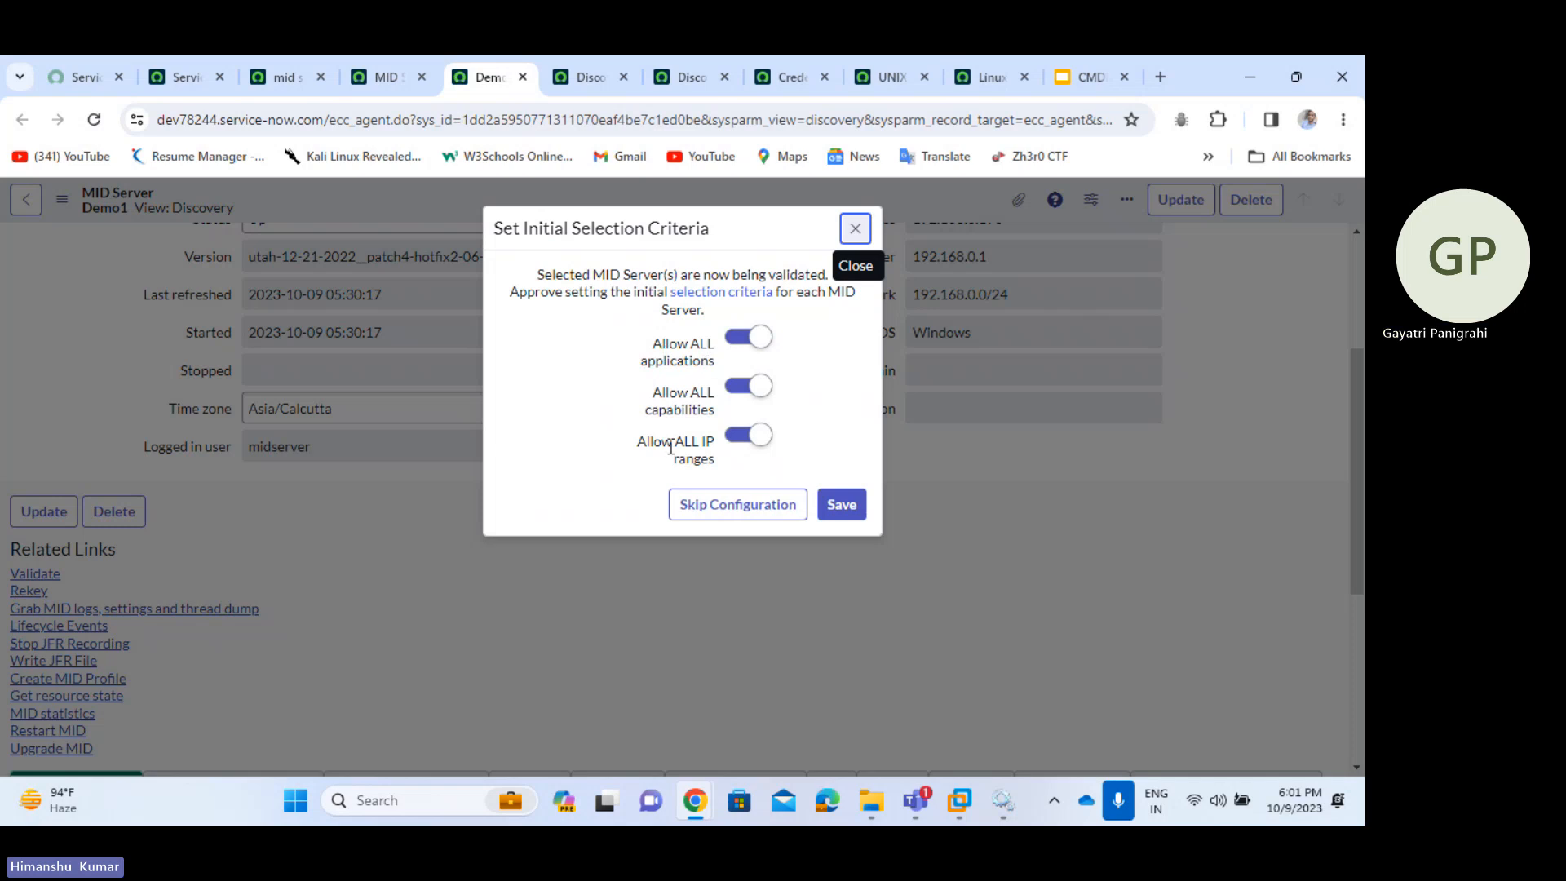
drag(653, 390, 718, 414)
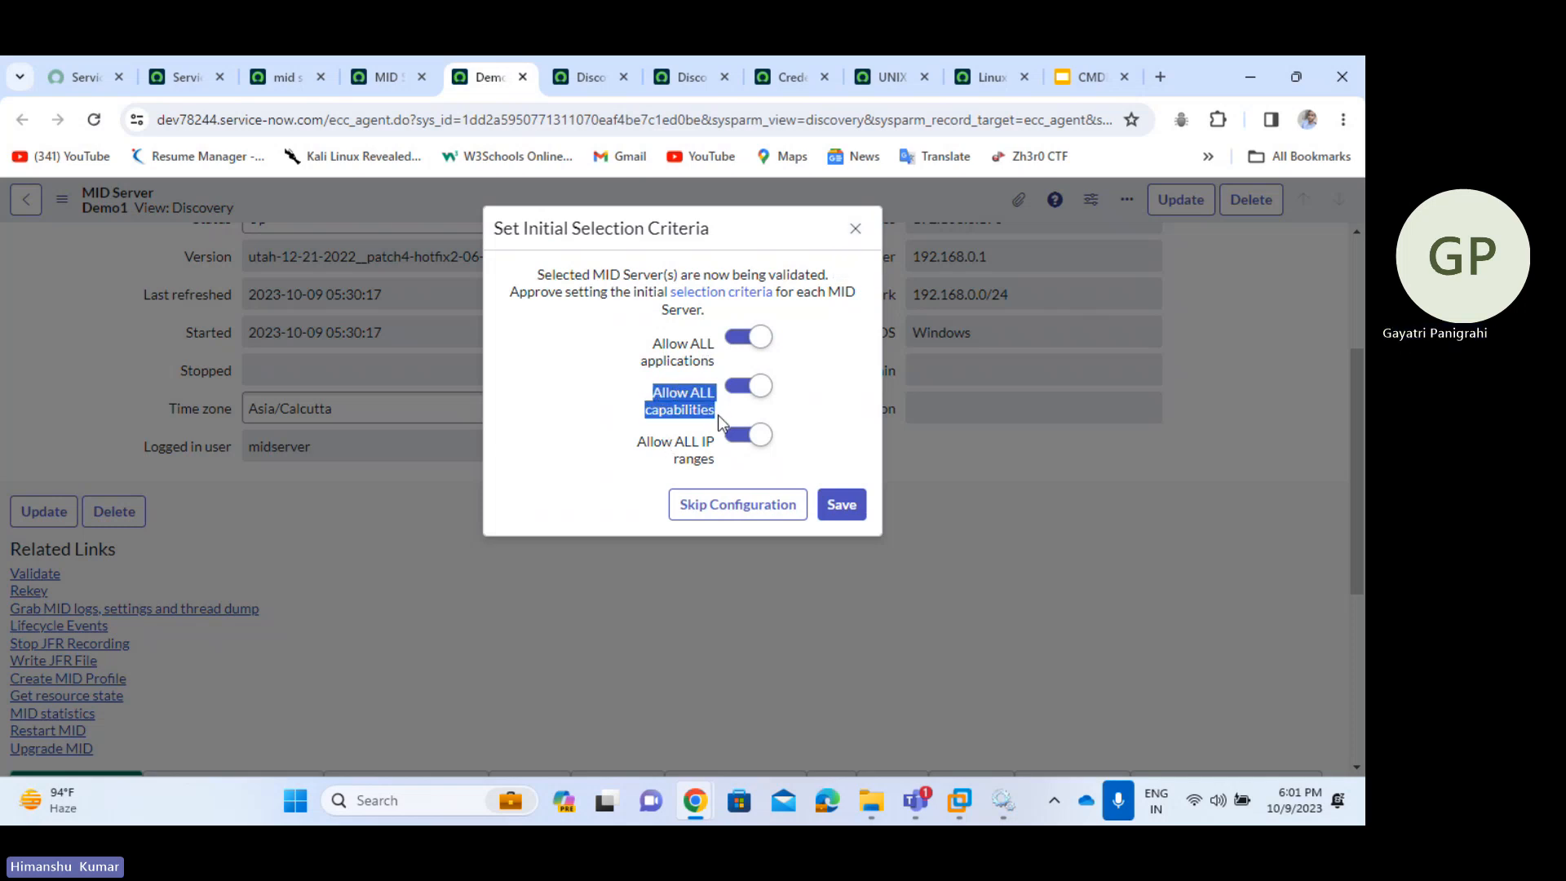
click(718, 414)
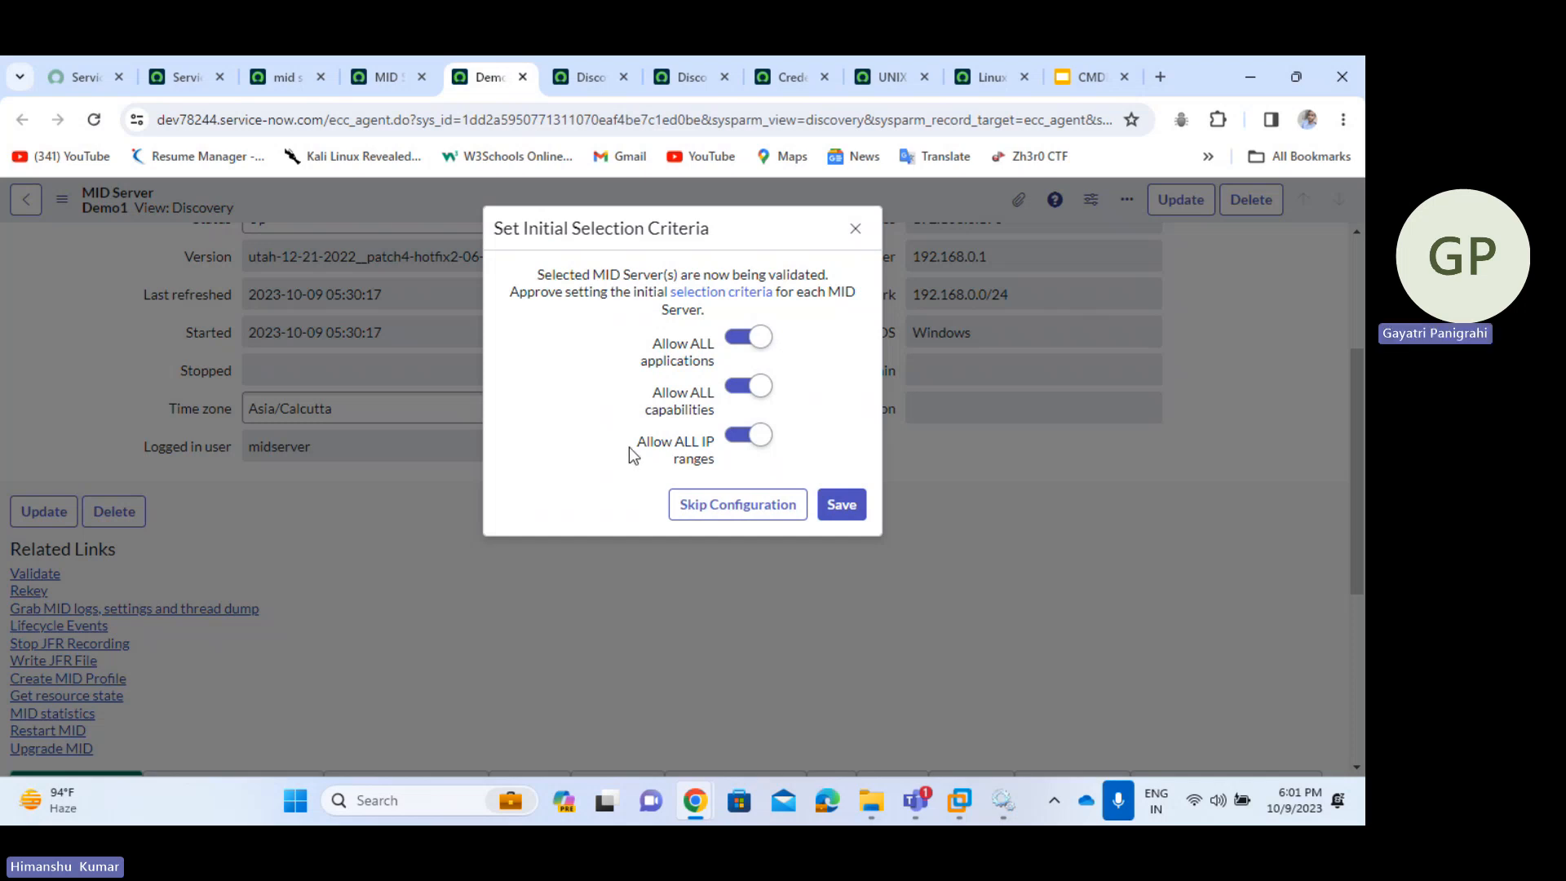
drag(629, 447, 706, 467)
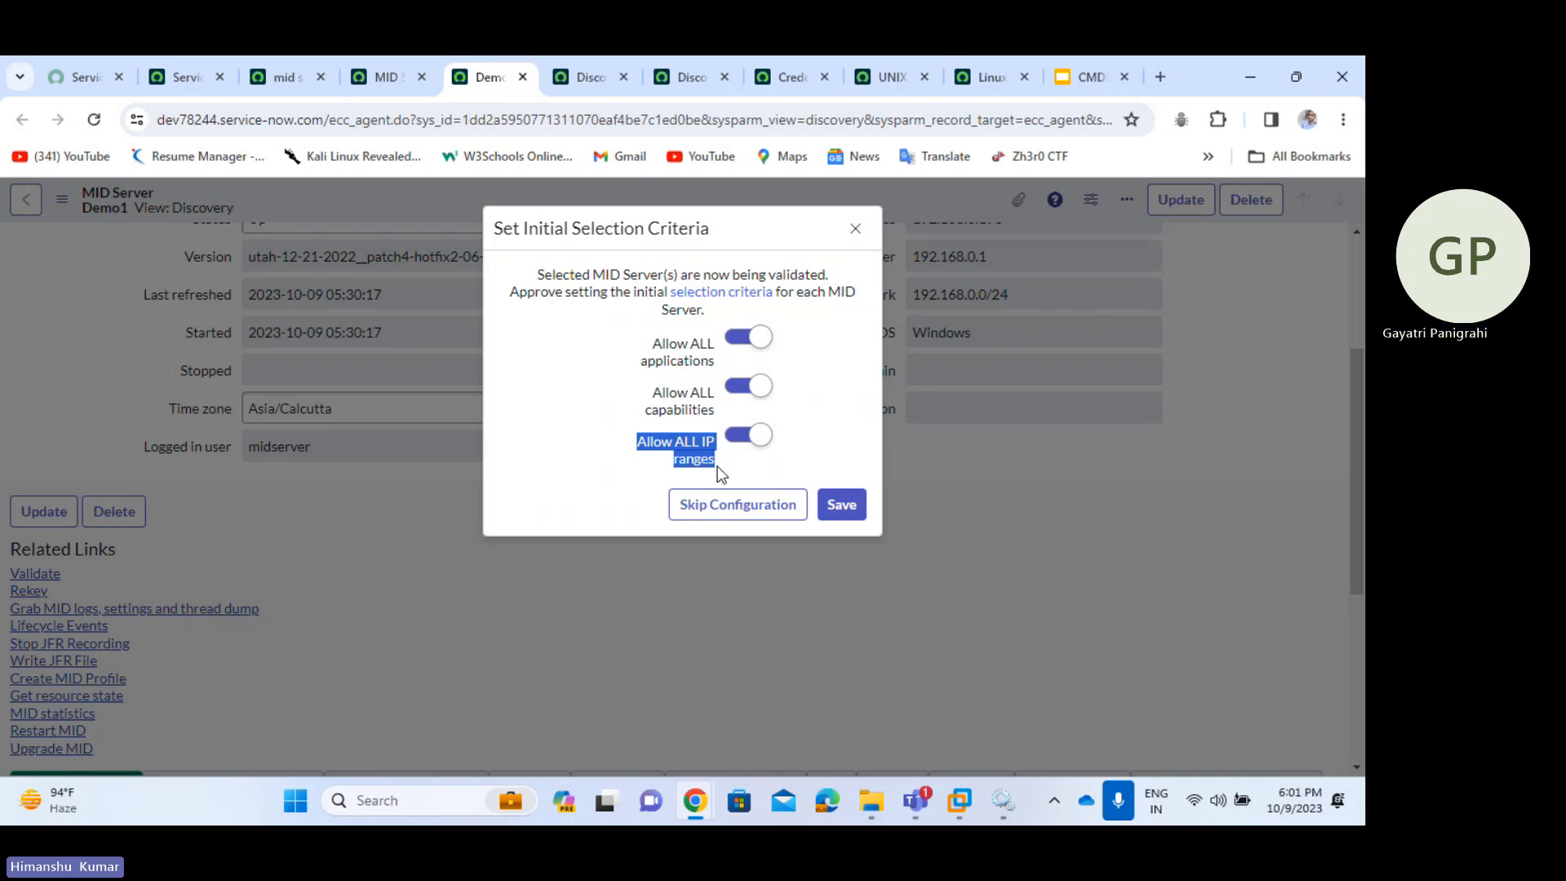
click(717, 467)
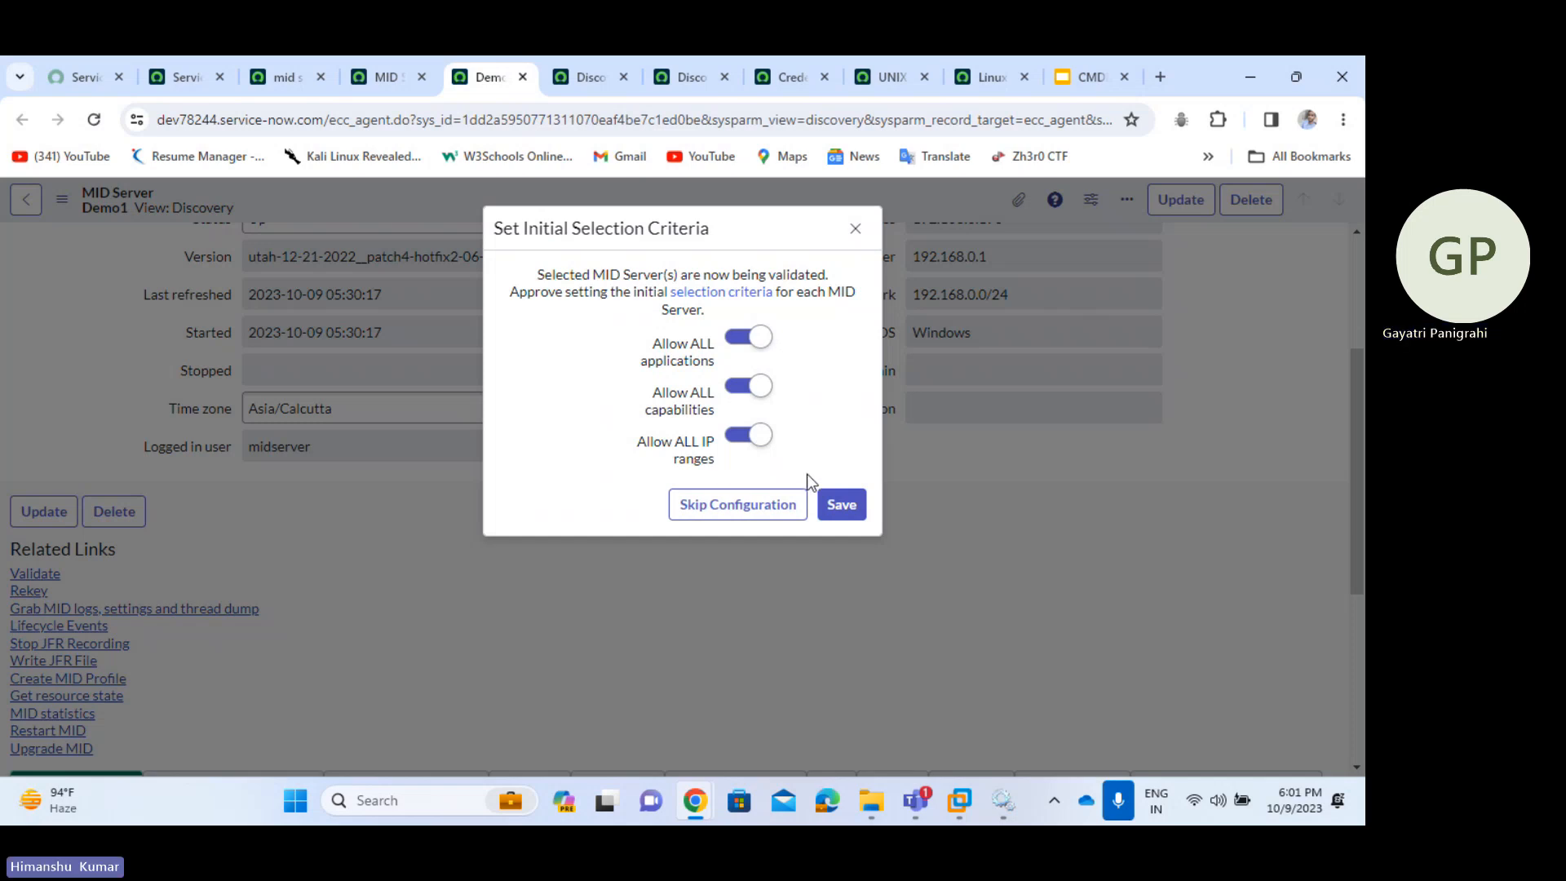
click(840, 505)
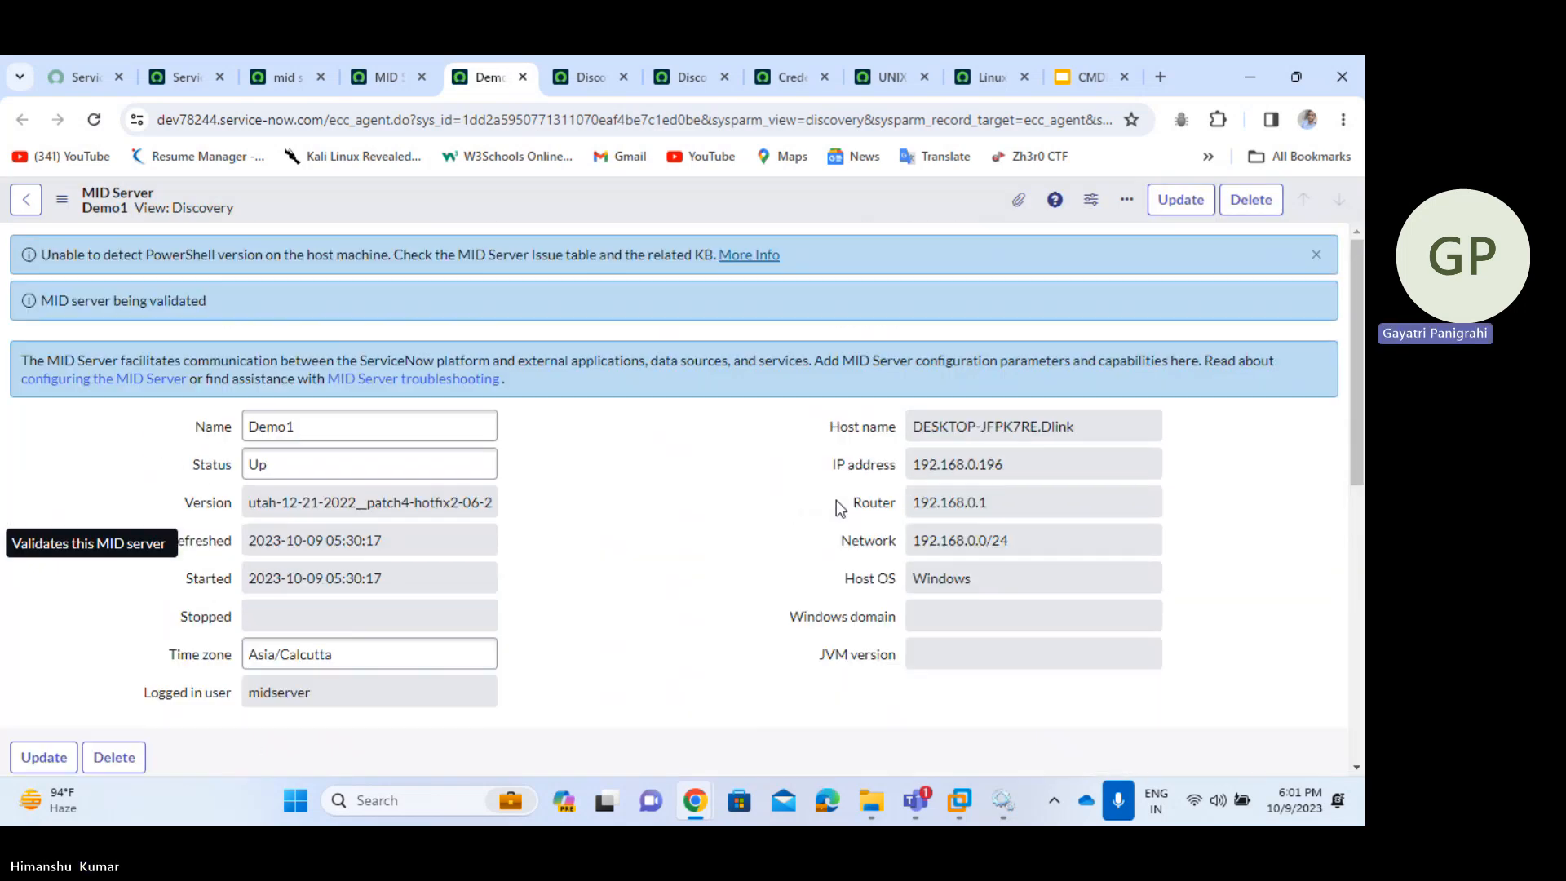
- Switch to the MID Servers list and refresh it repeatedly until Demo1 shows Validating
right_click(658, 191)
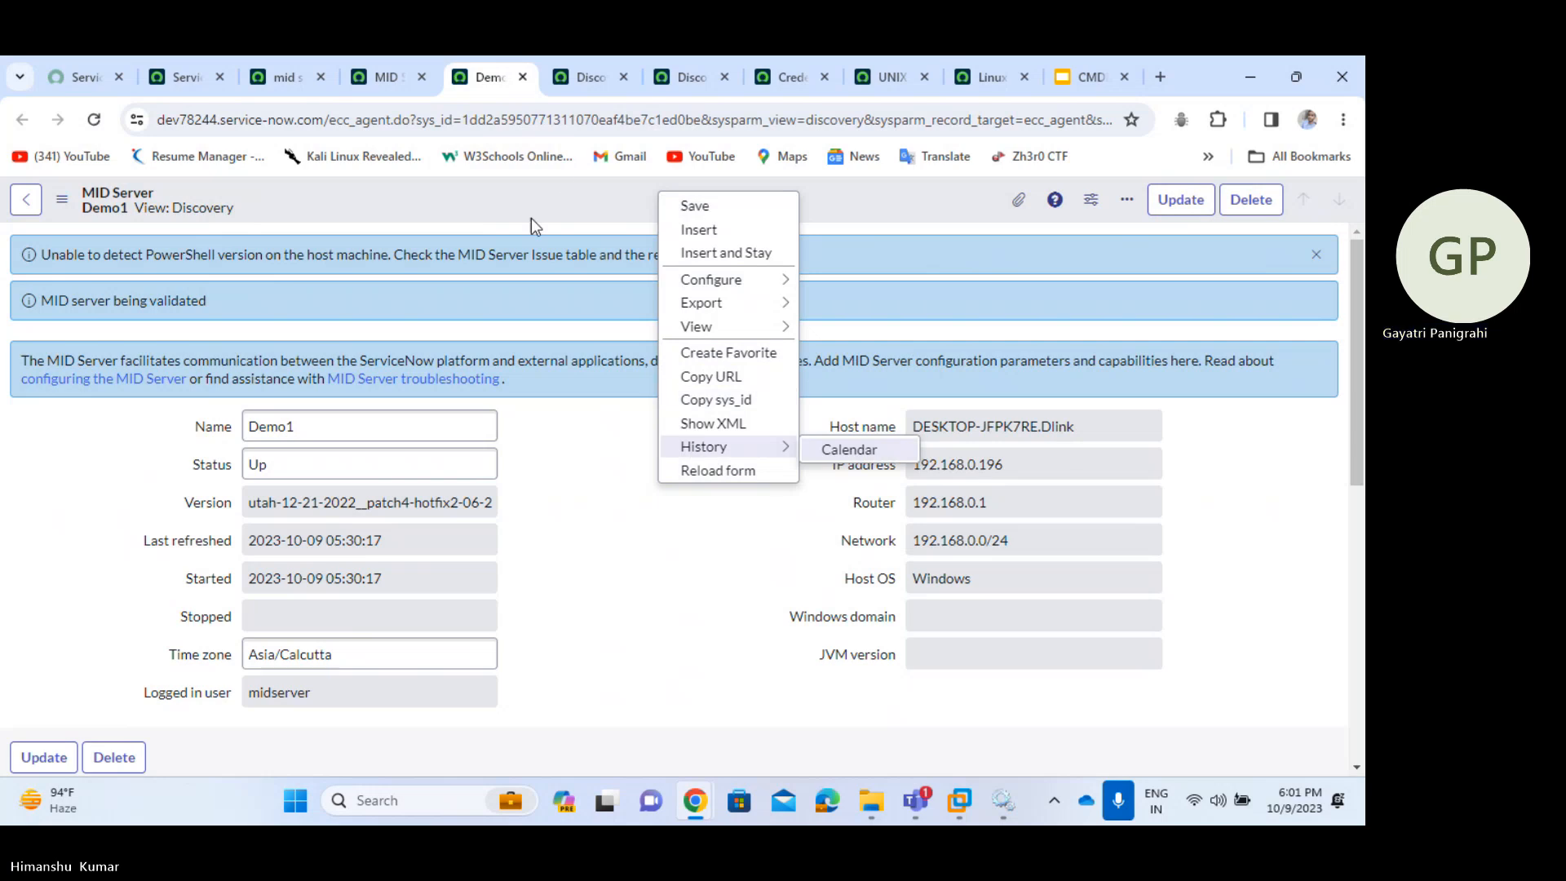
click(379, 77)
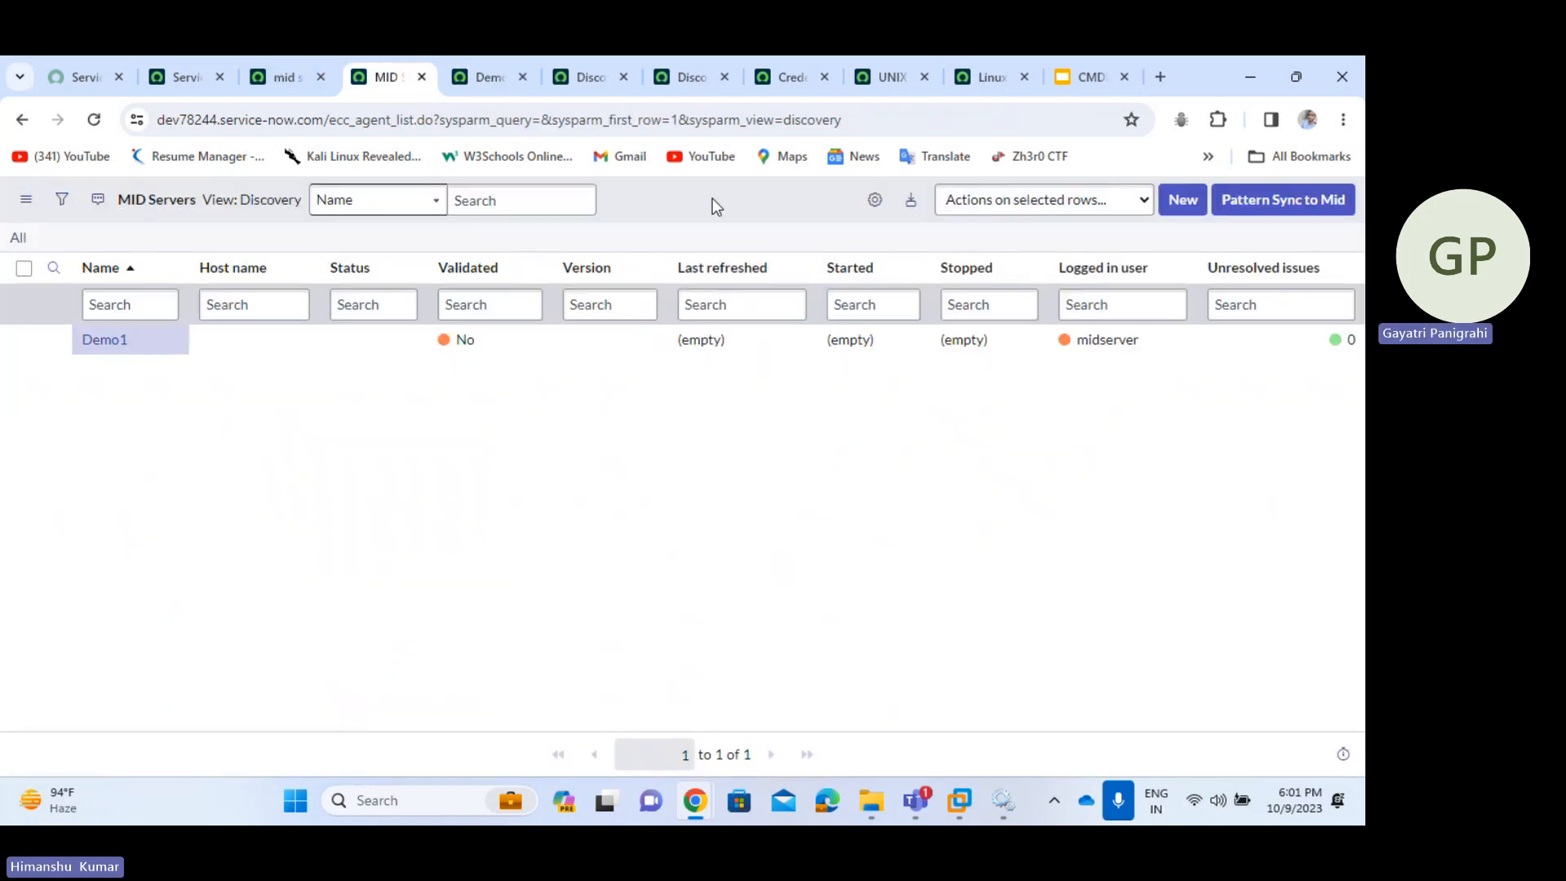
right_click(712, 199)
click(784, 303)
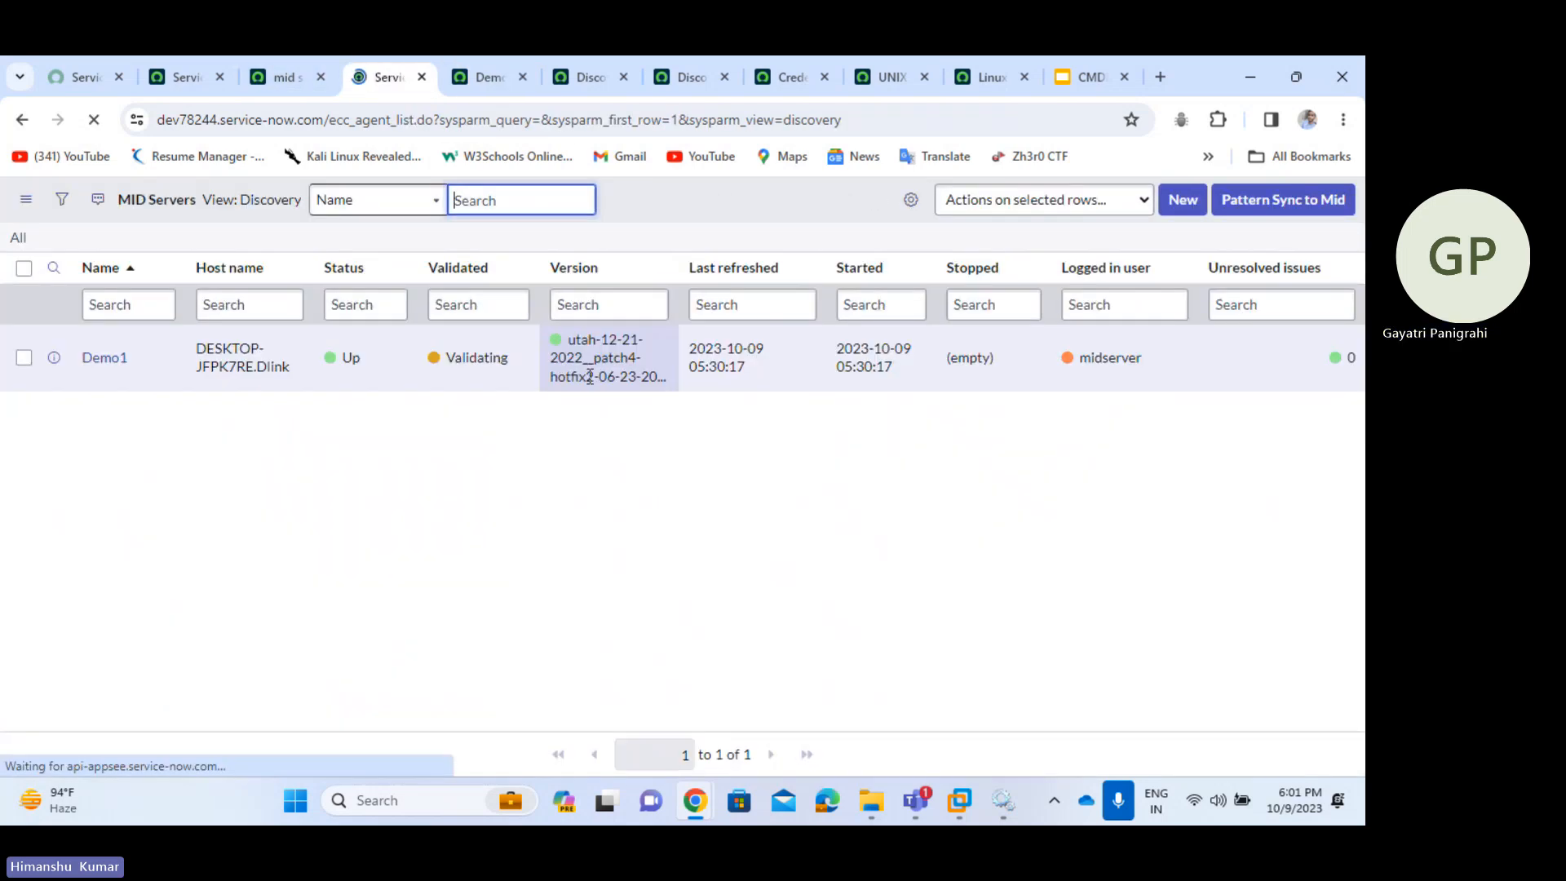
drag(437, 360, 504, 366)
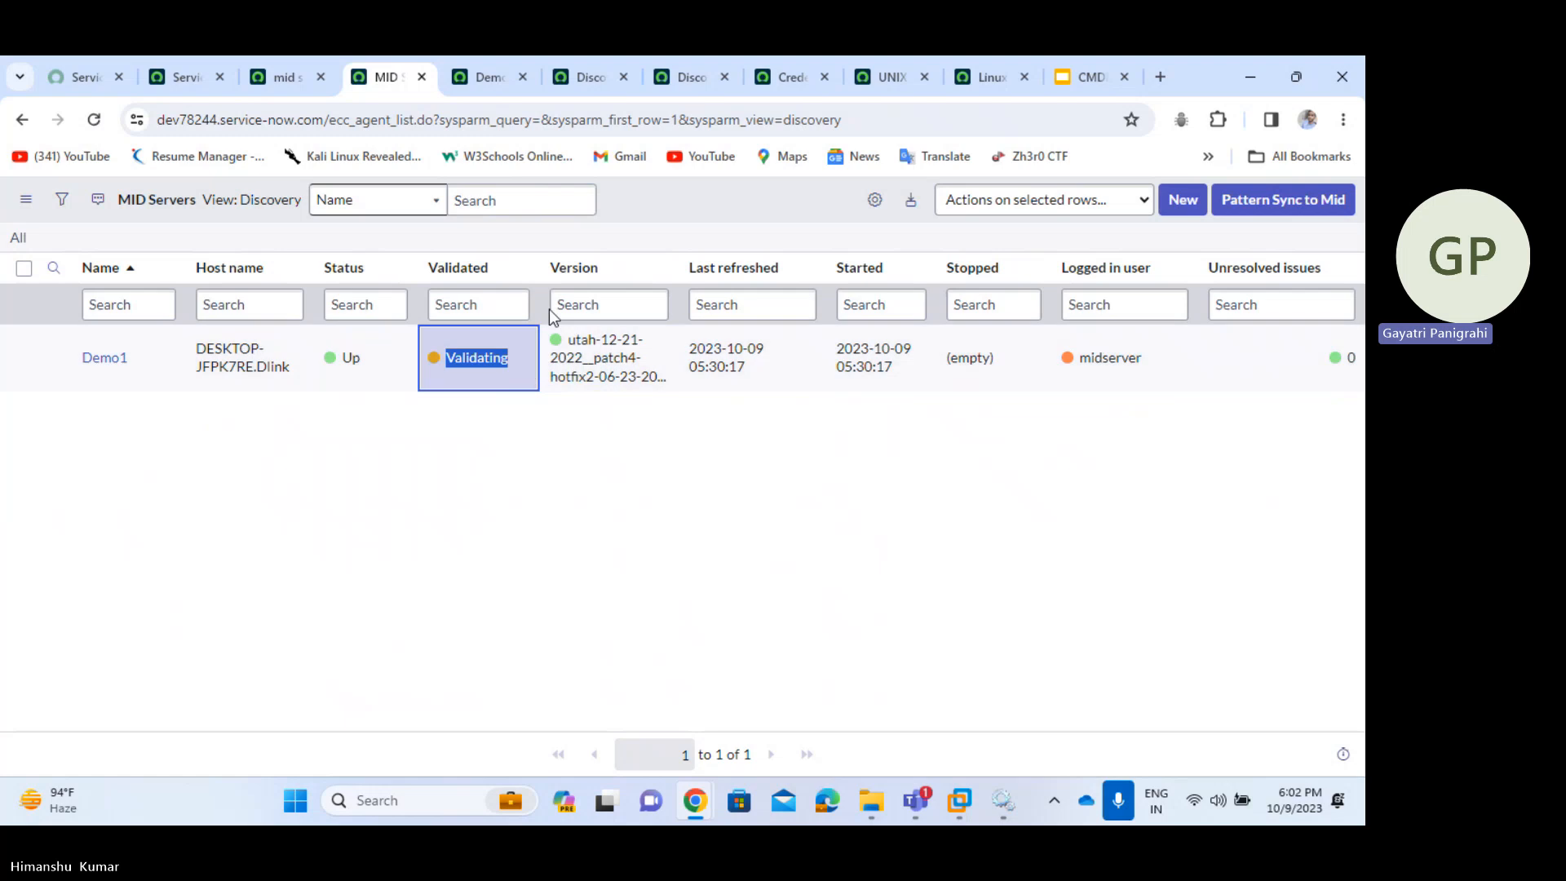
right_click(706, 193)
click(754, 297)
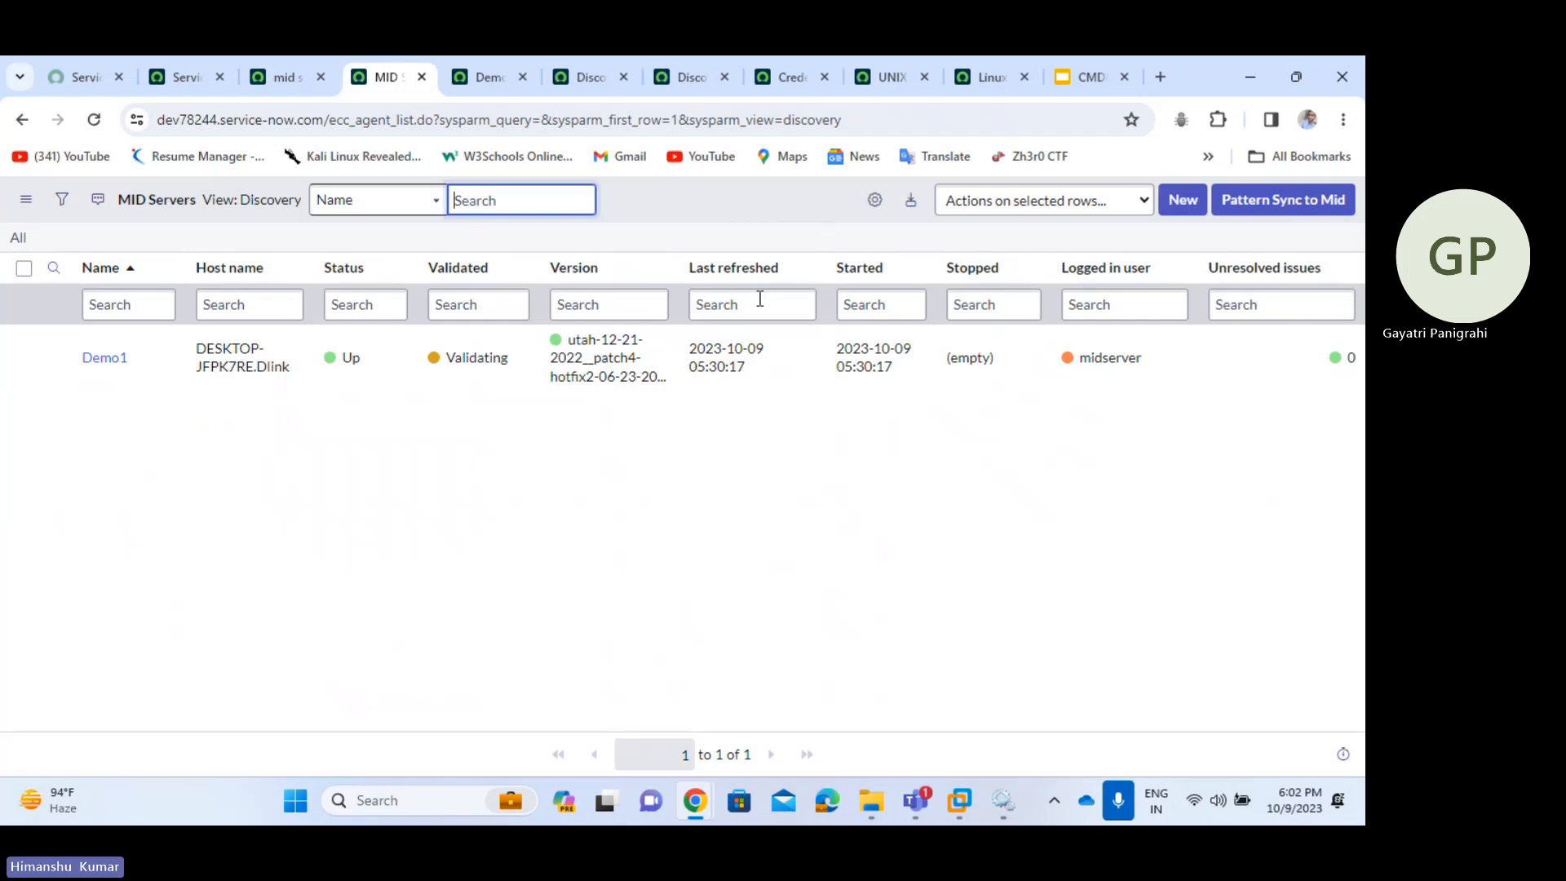
right_click(717, 199)
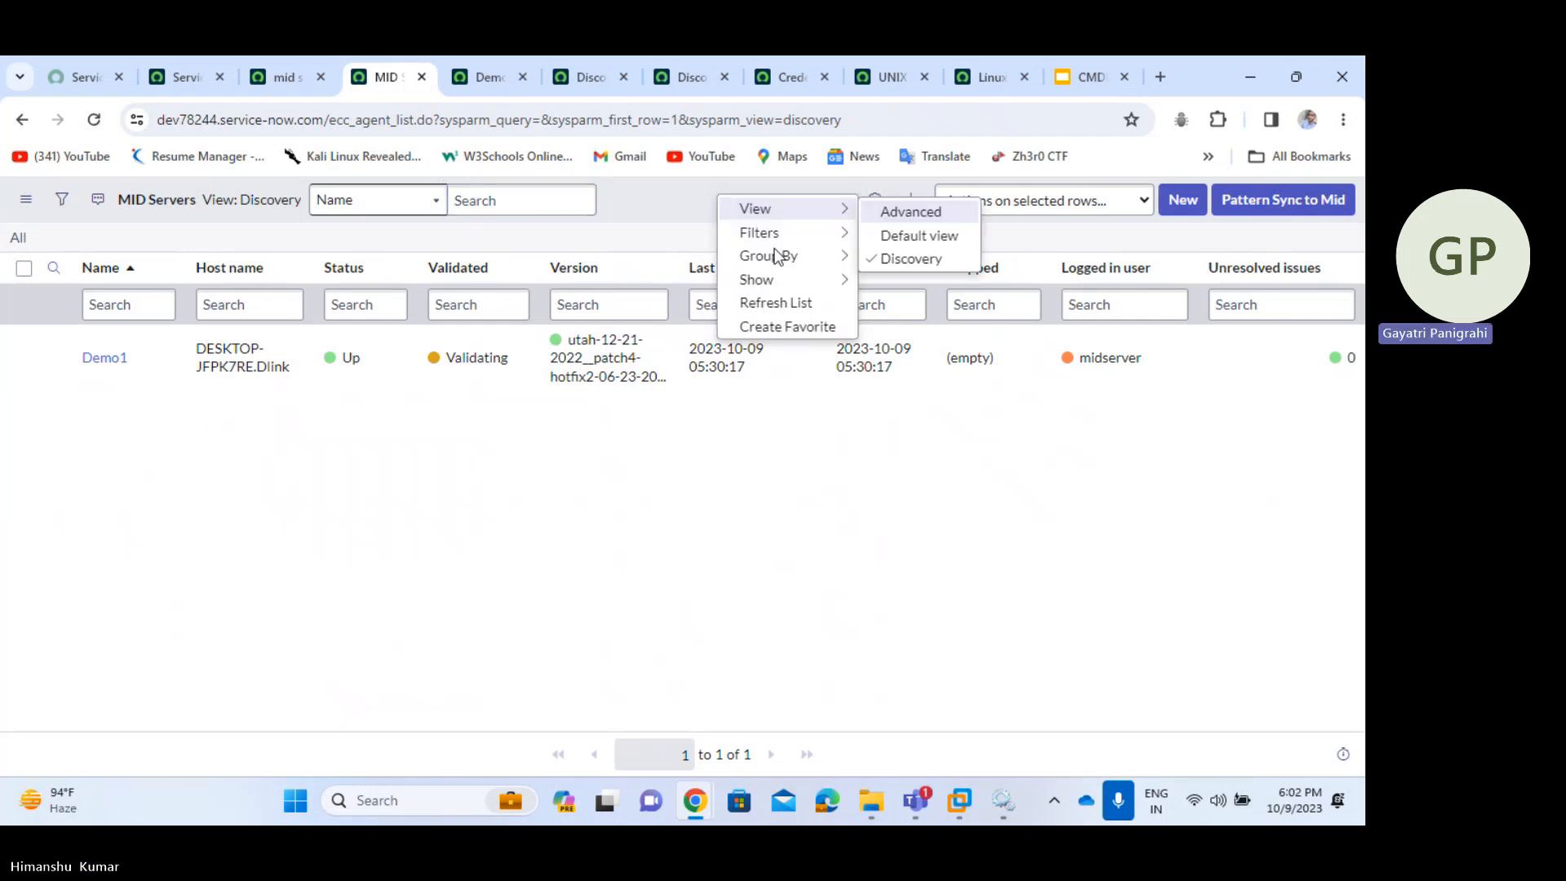
click(776, 301)
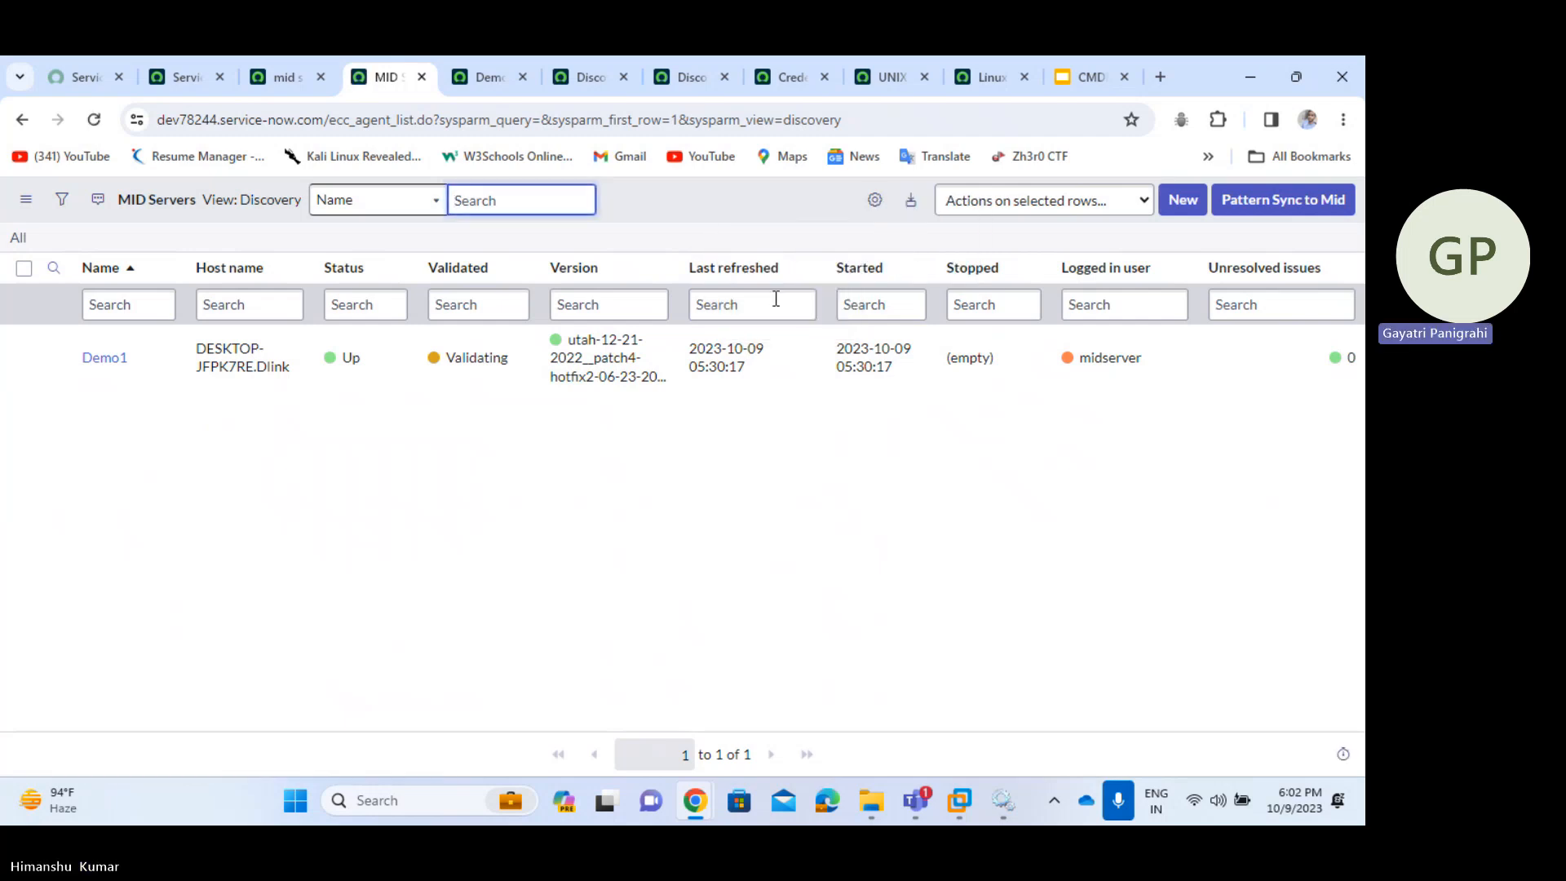
right_click(727, 213)
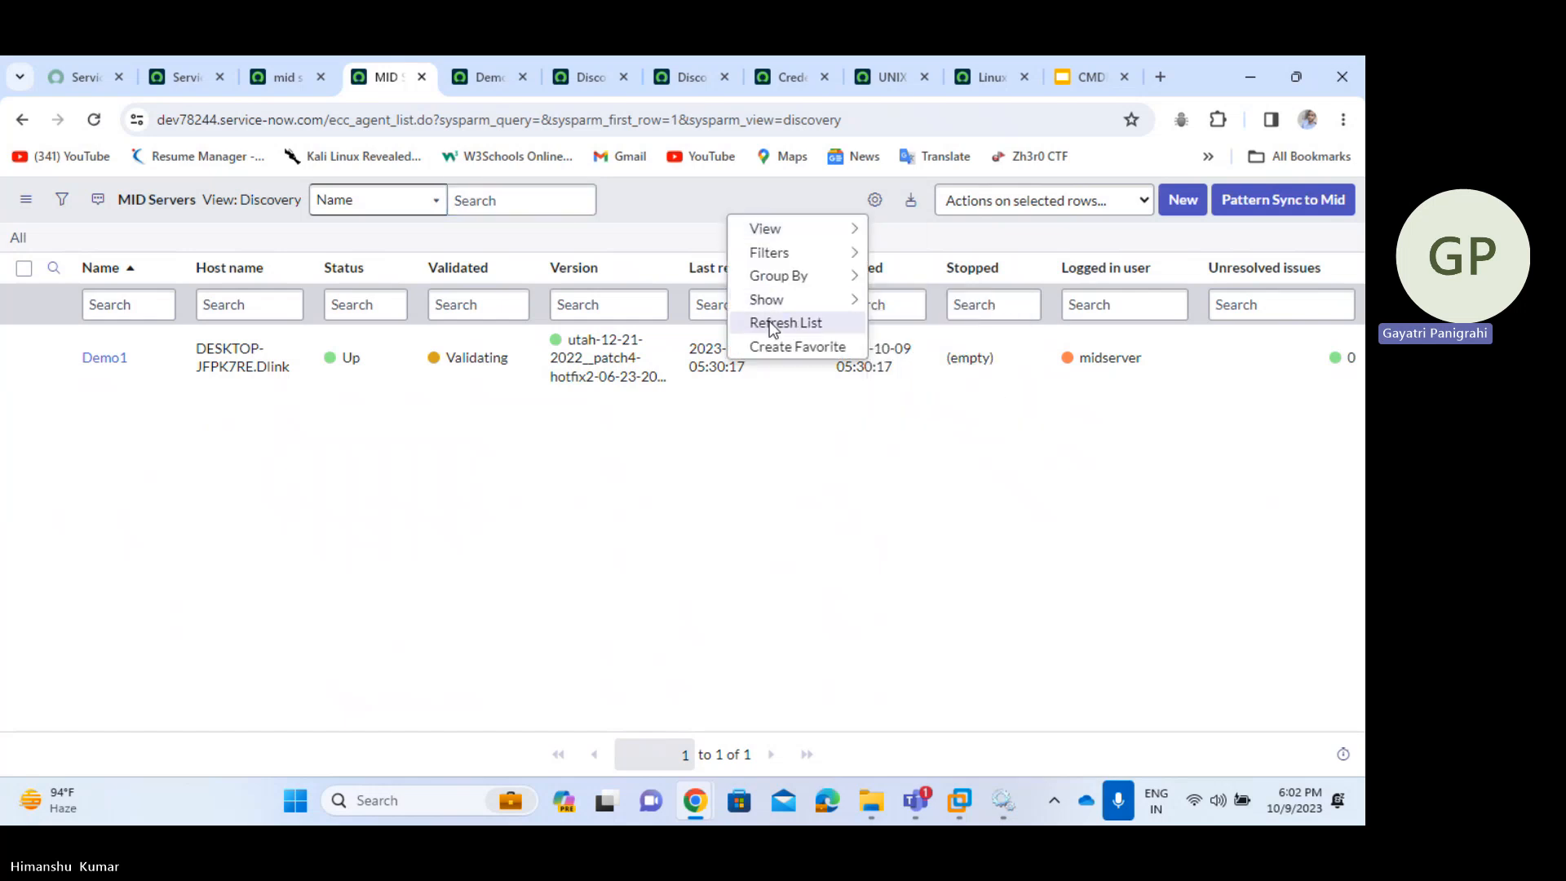
click(771, 320)
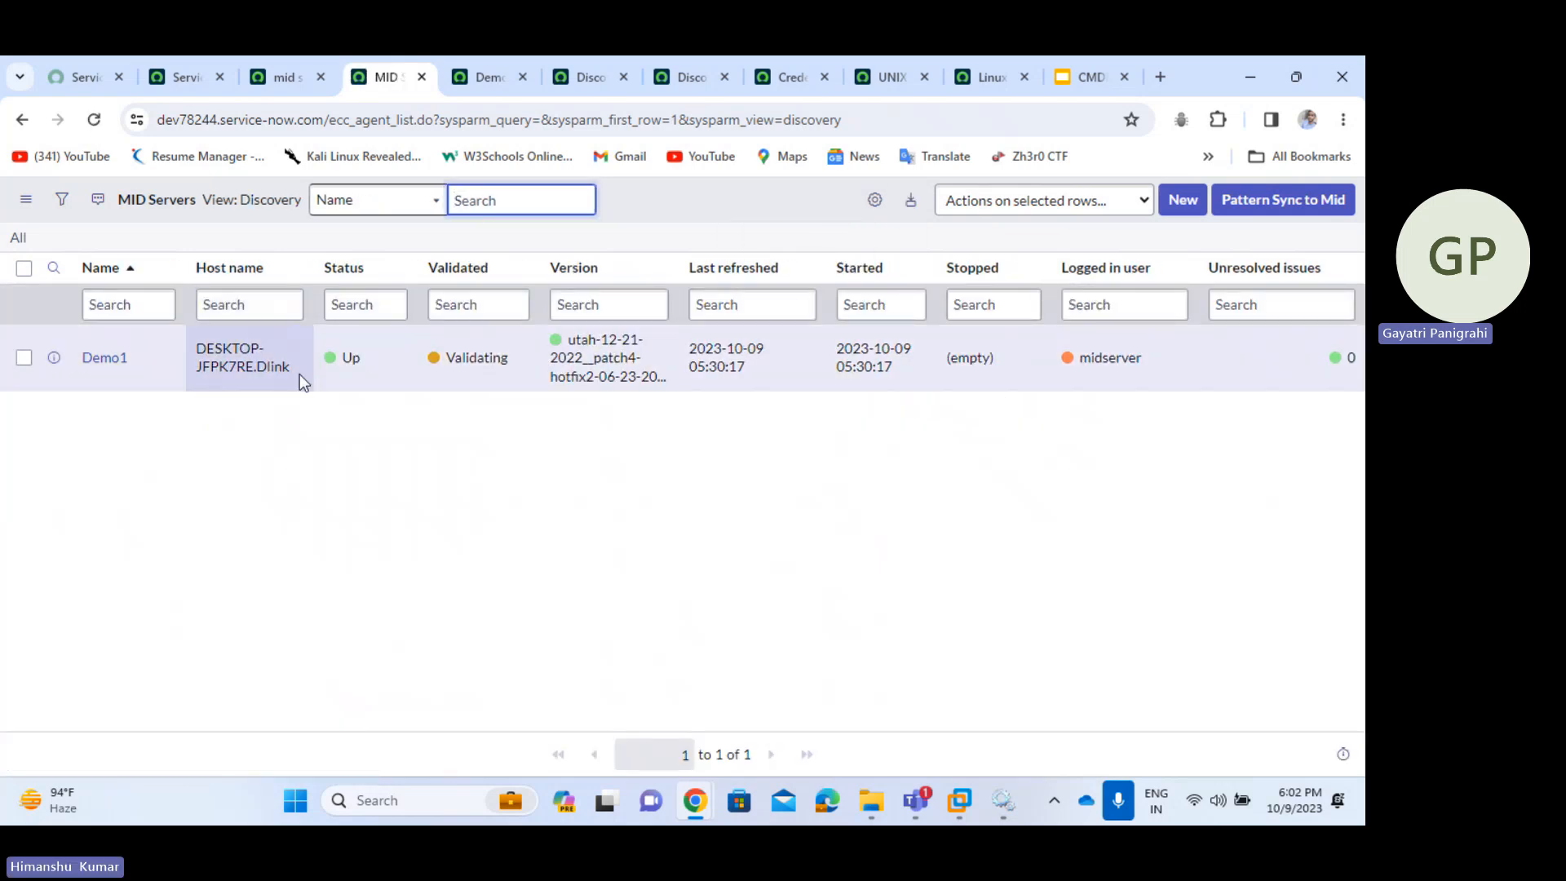
- Inspect Demo1's host name, MID Server version and logged-in user in the list
drag(296, 372, 198, 348)
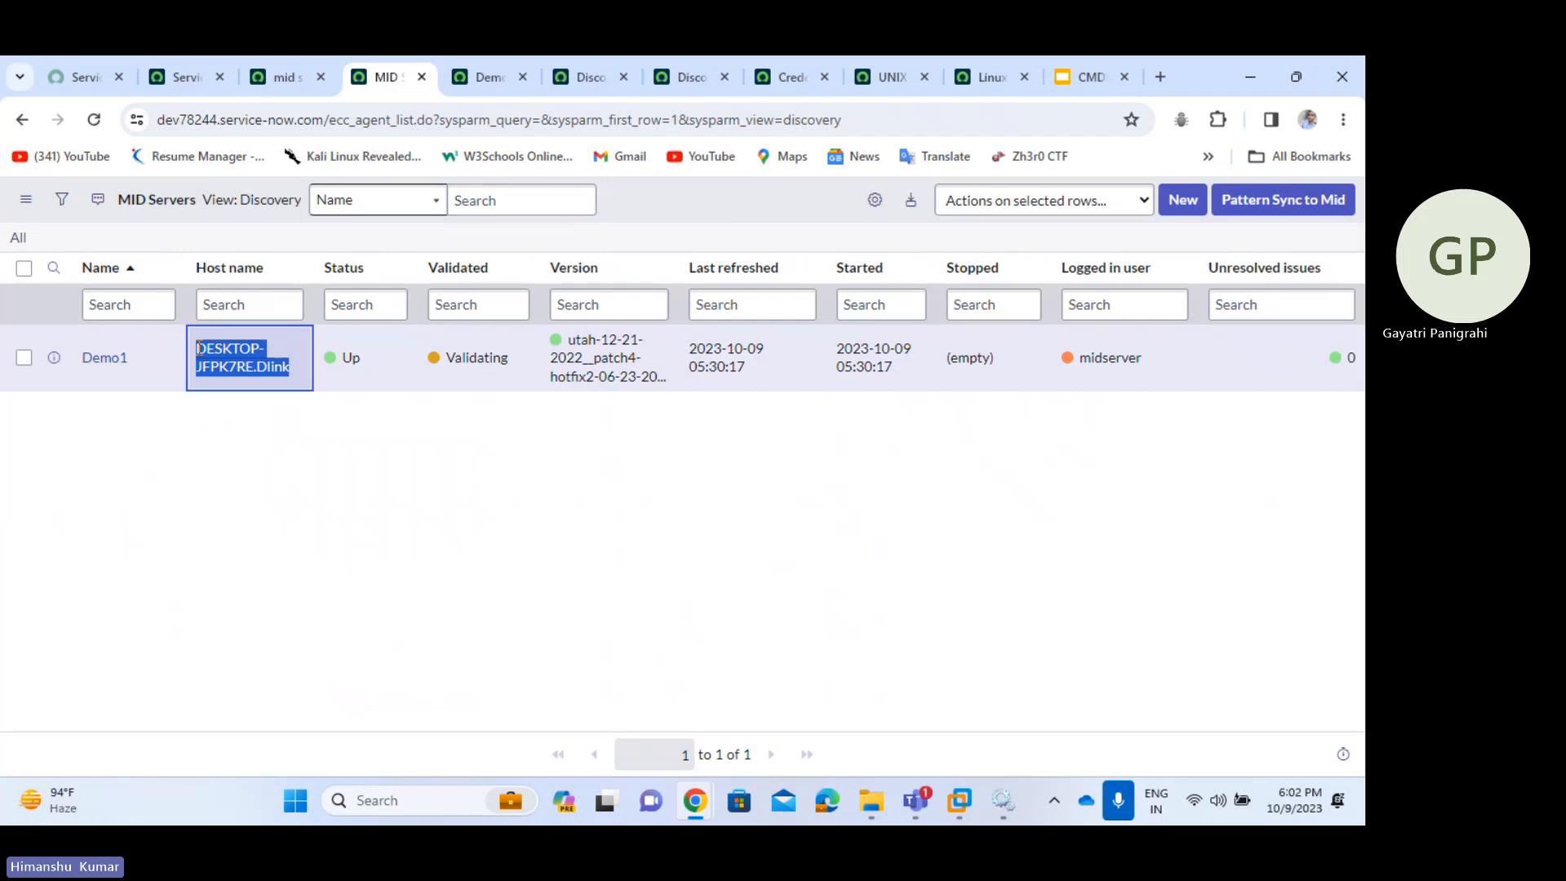
click(261, 389)
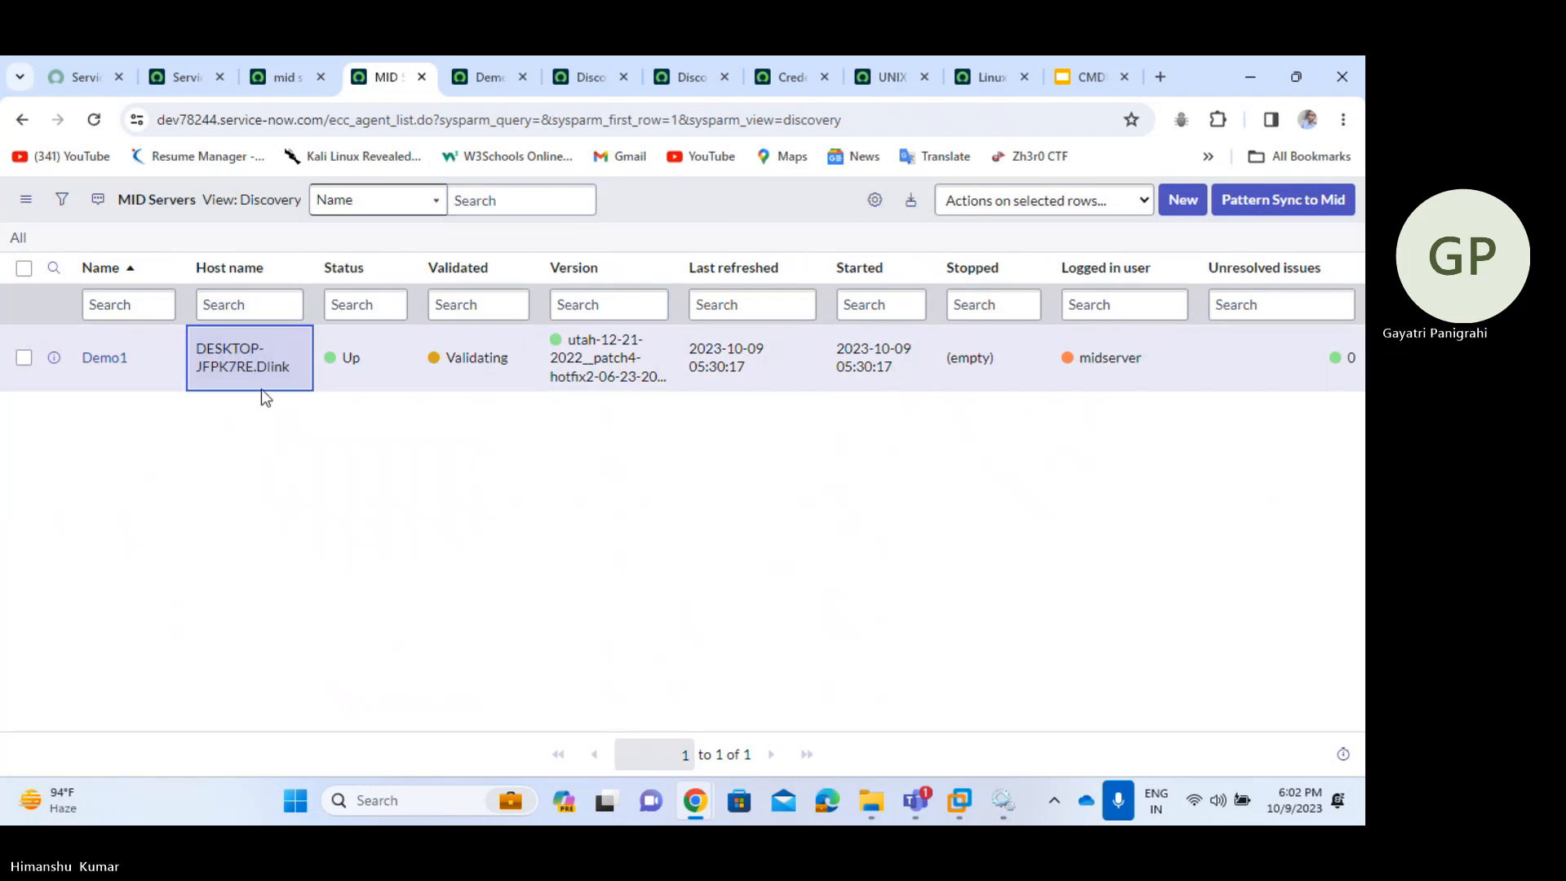
drag(194, 349, 288, 375)
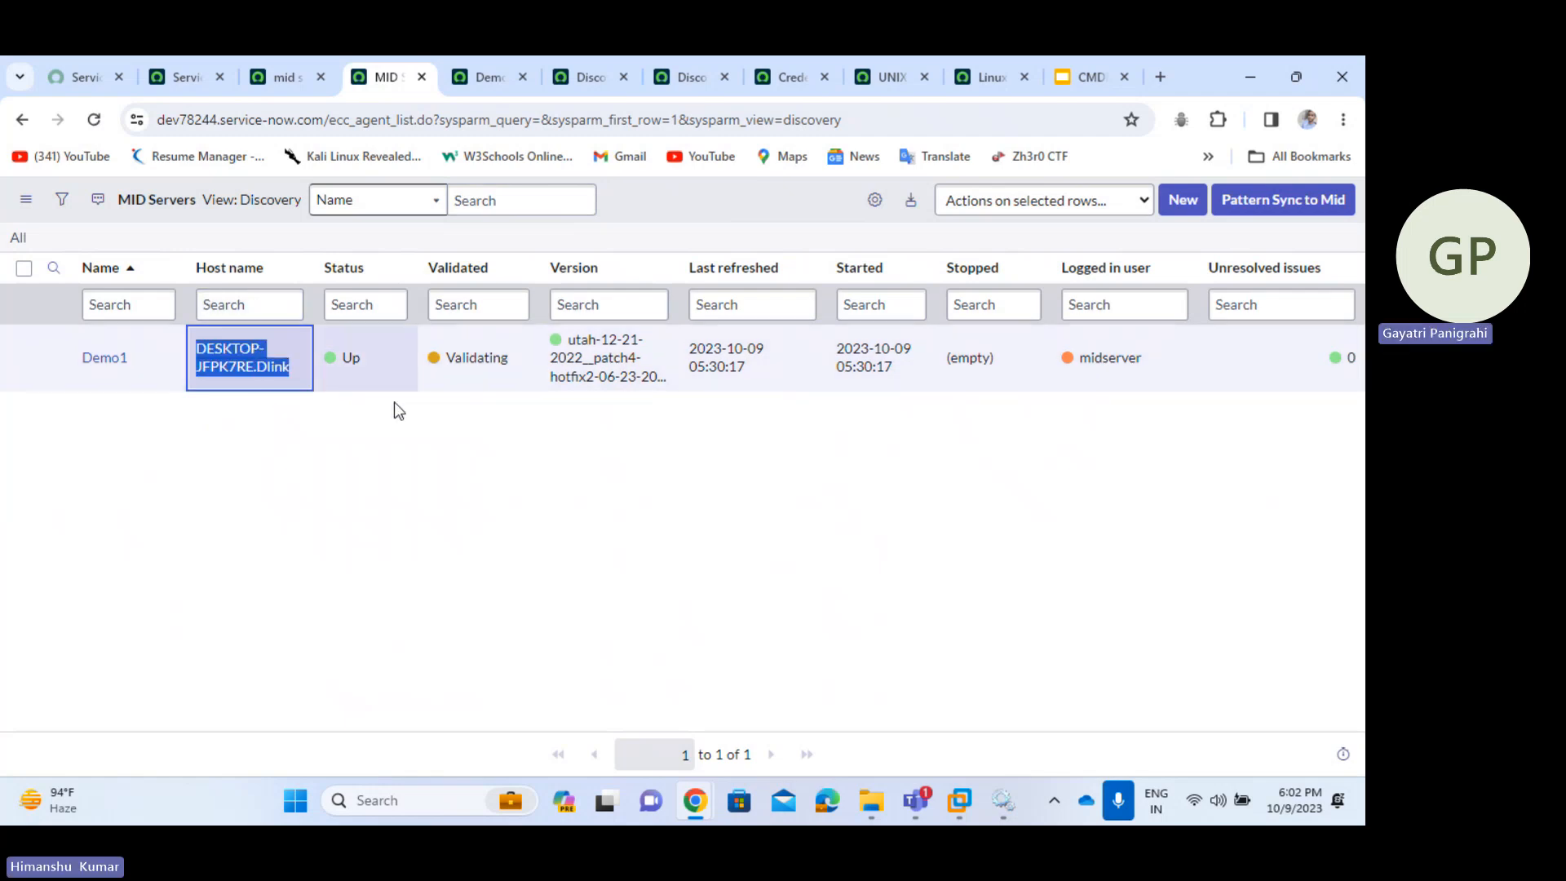
click(390, 429)
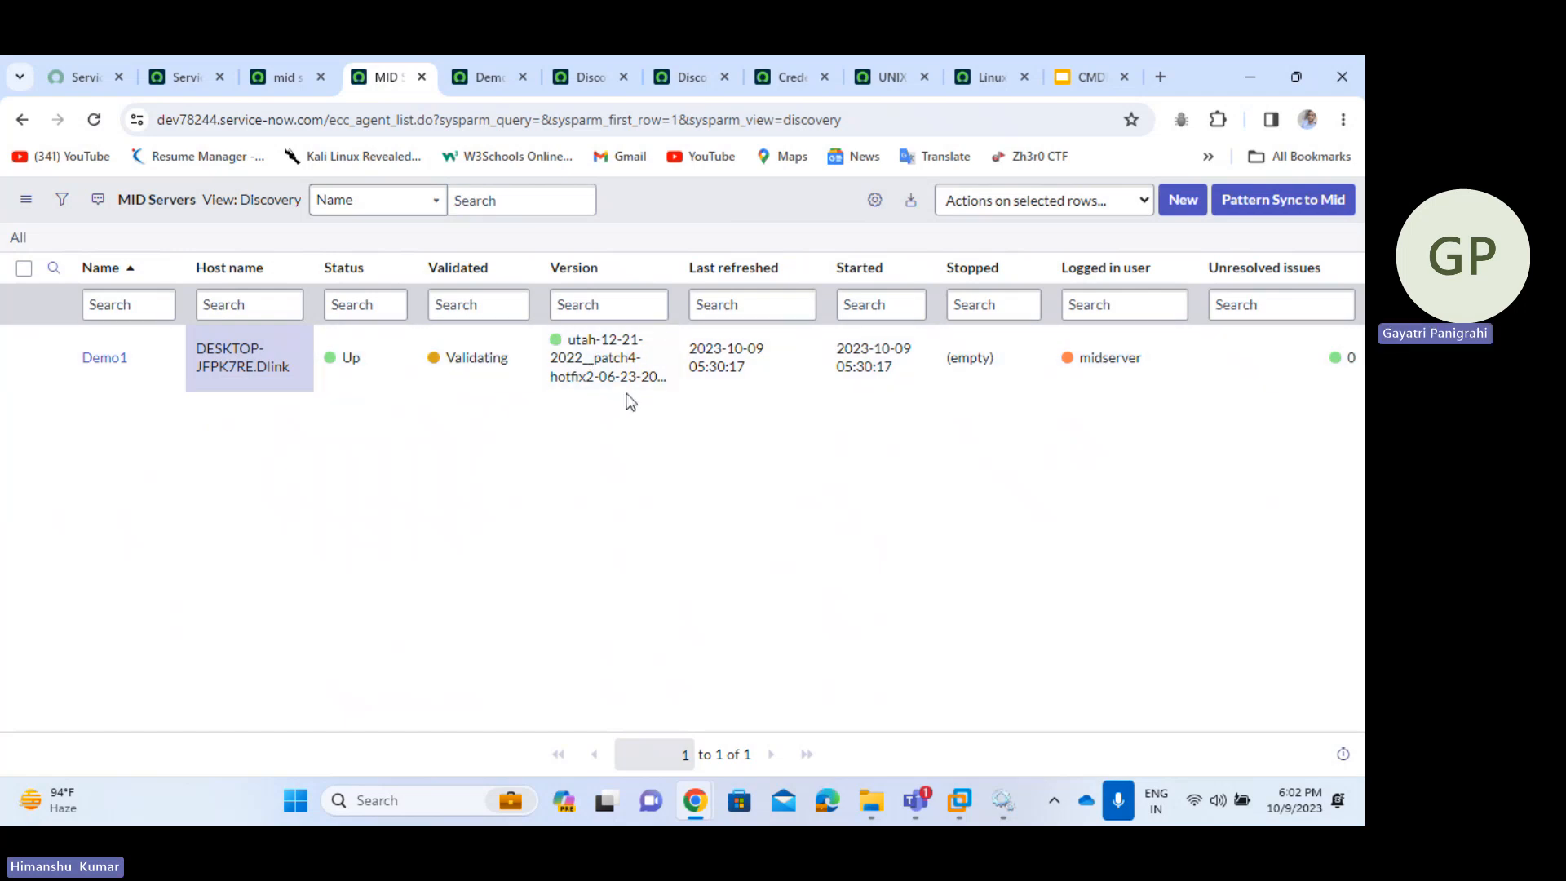
drag(672, 380, 572, 346)
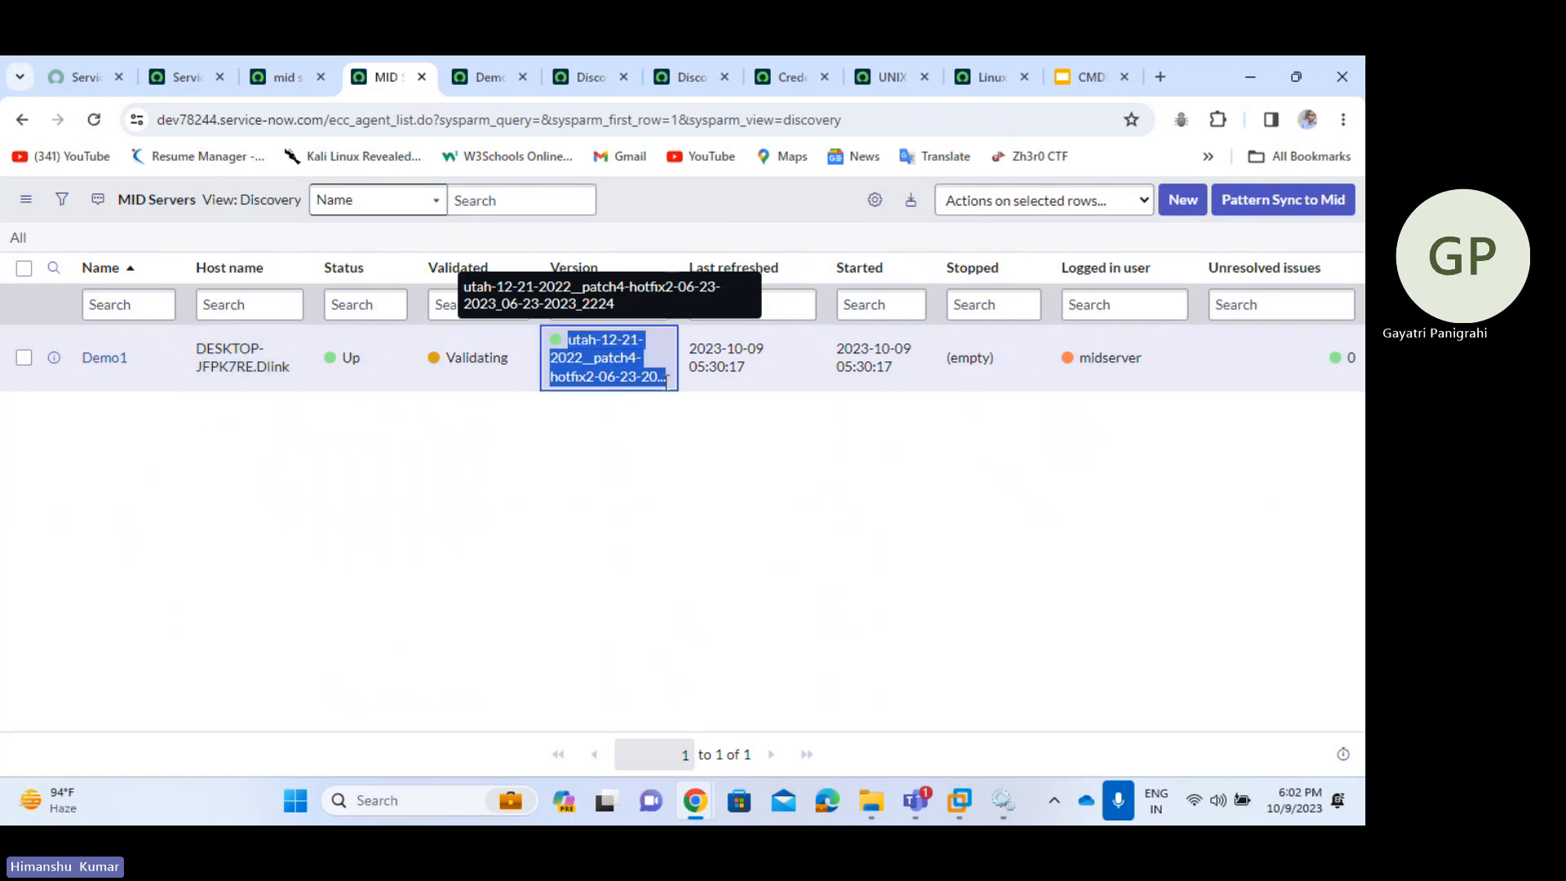
click(671, 404)
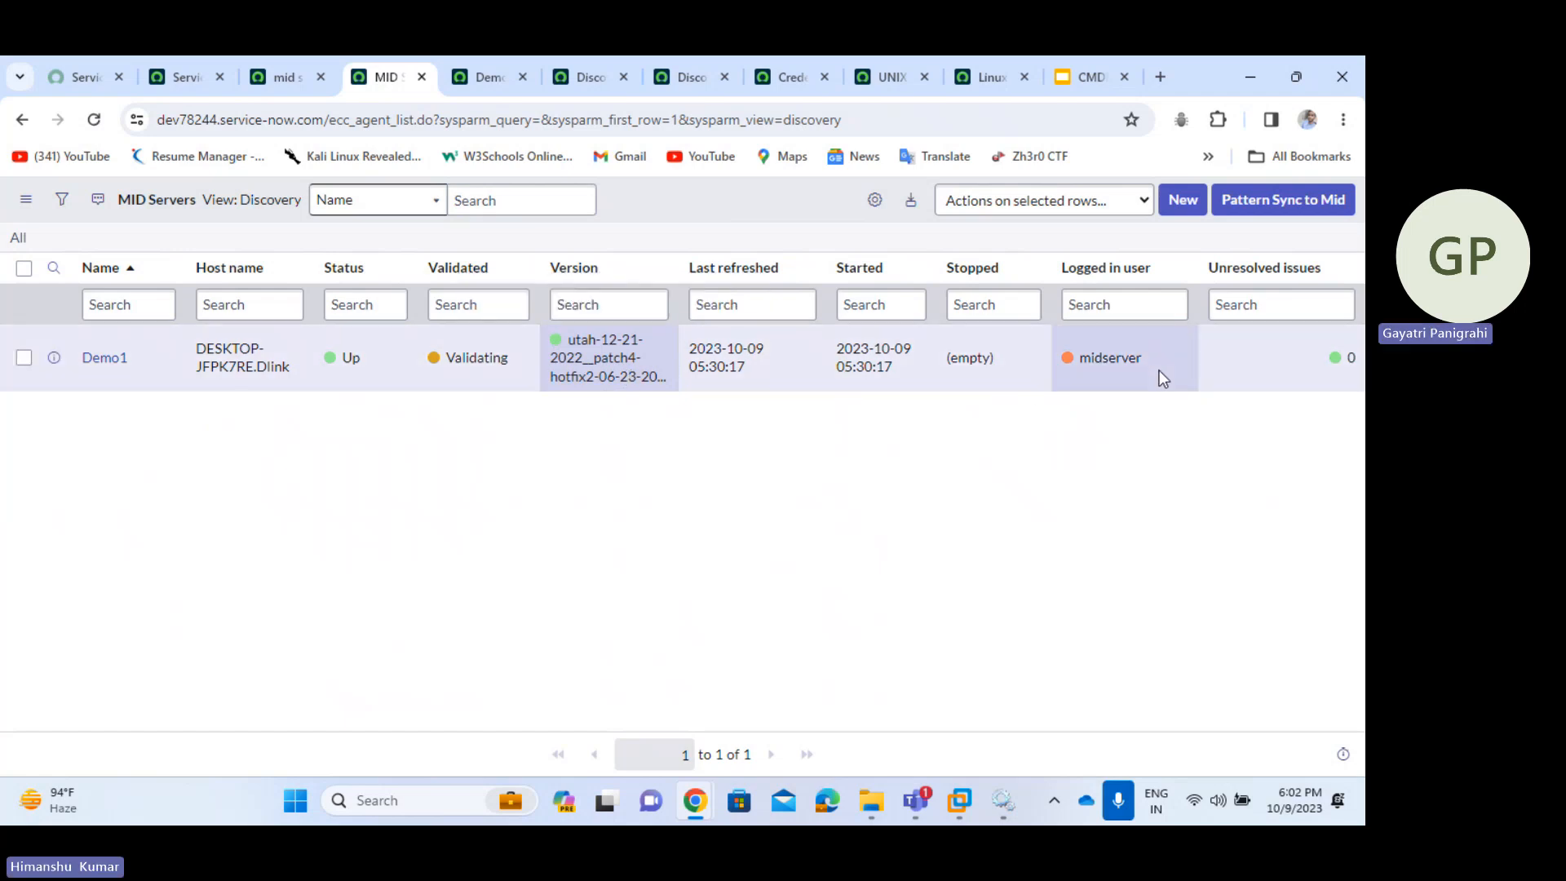
drag(1157, 374, 1083, 371)
click(1142, 443)
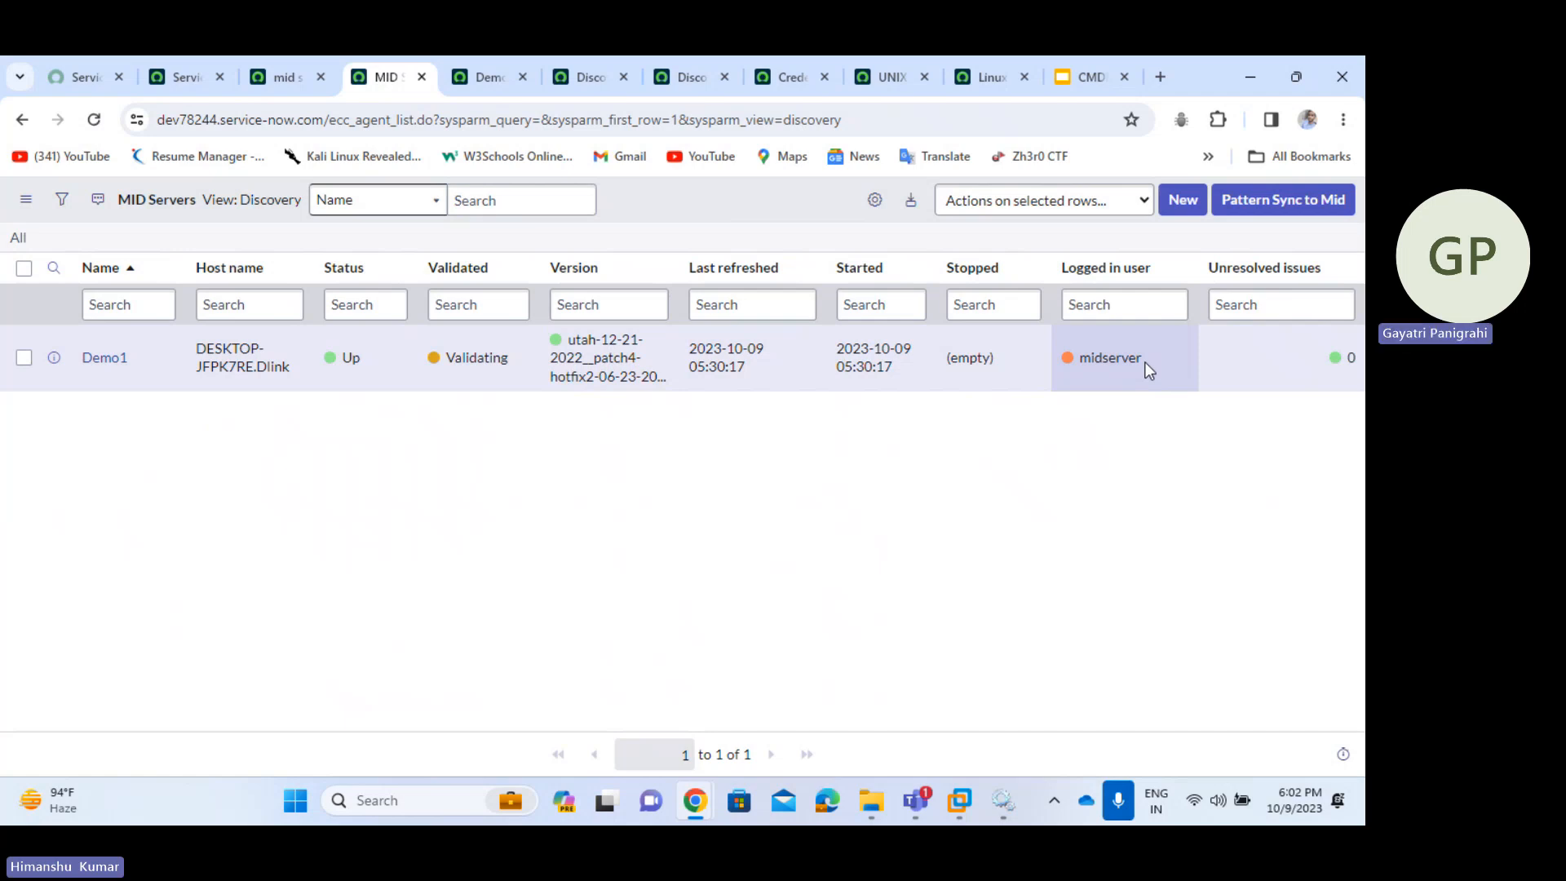
- Refresh the list until Demo1's Validated reads Yes, and check its 0 unresolved issues
right_click(712, 218)
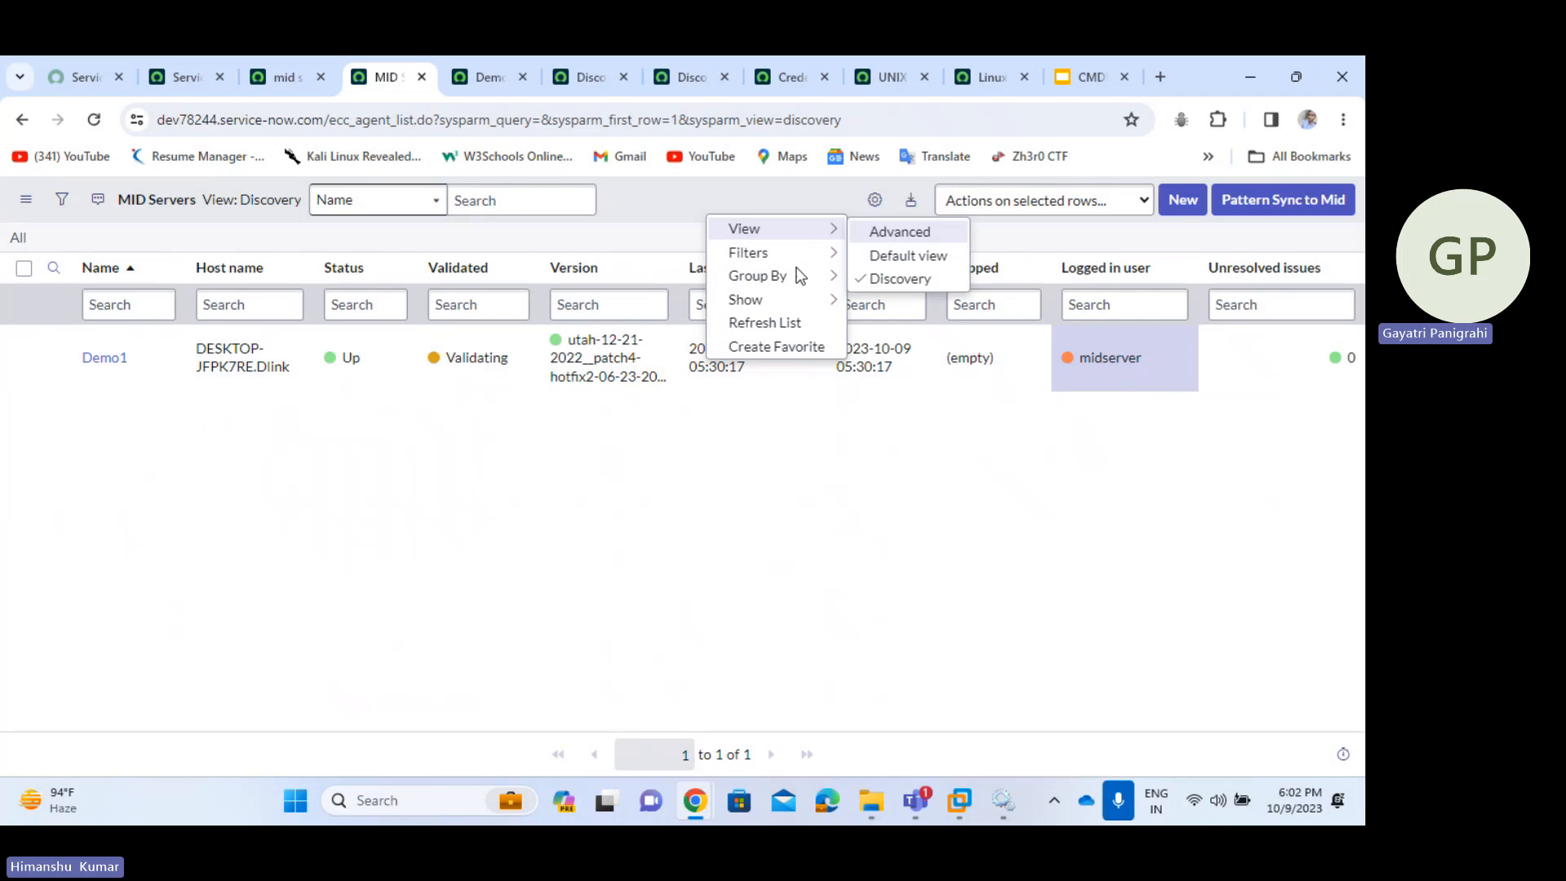
click(789, 321)
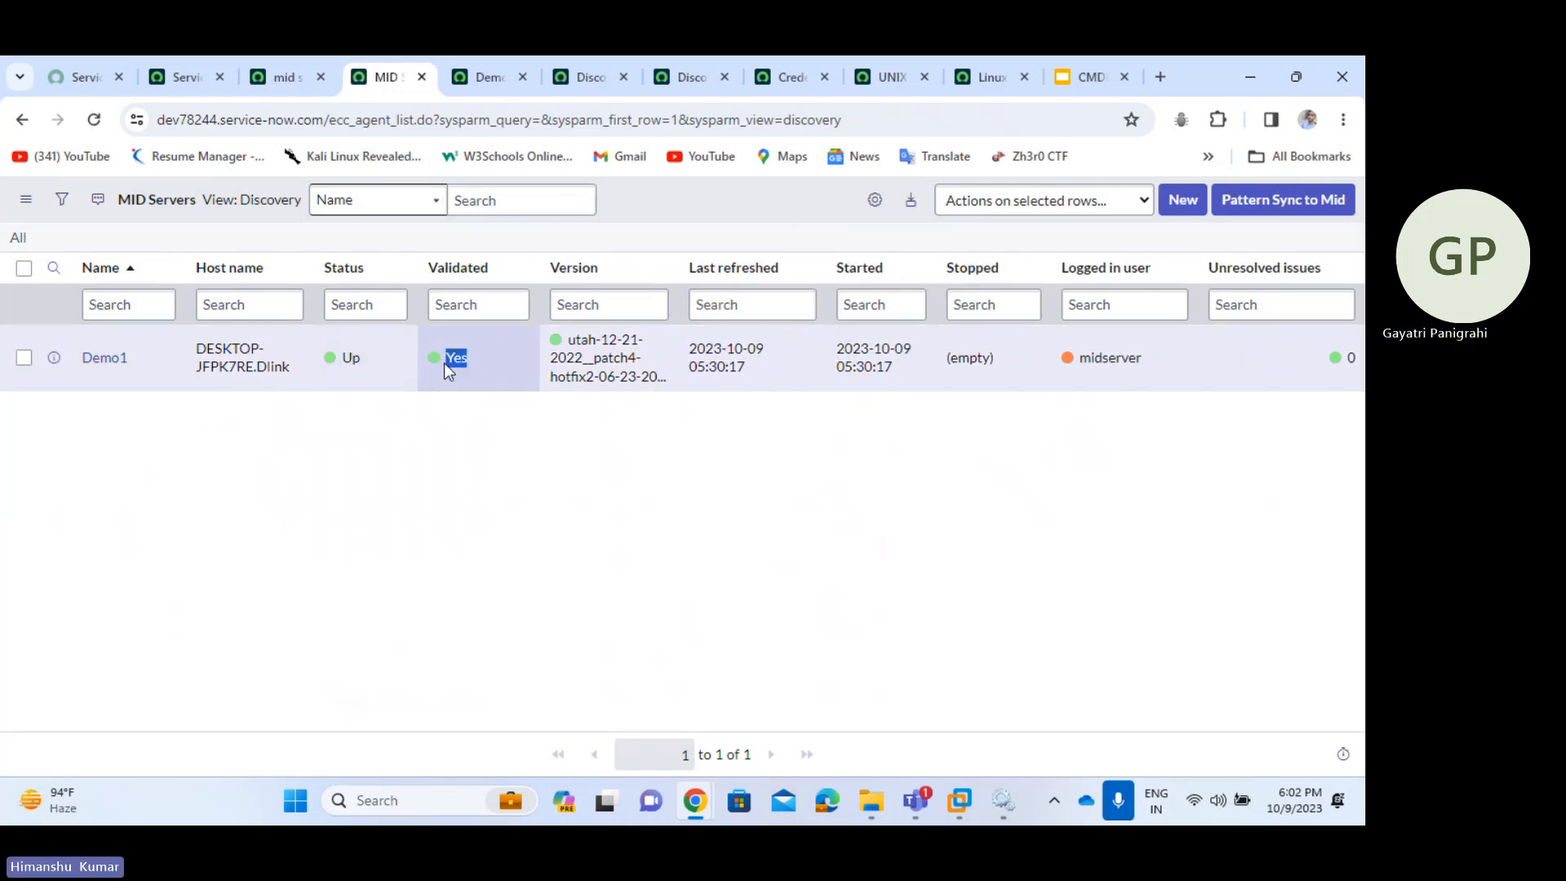
click(582, 473)
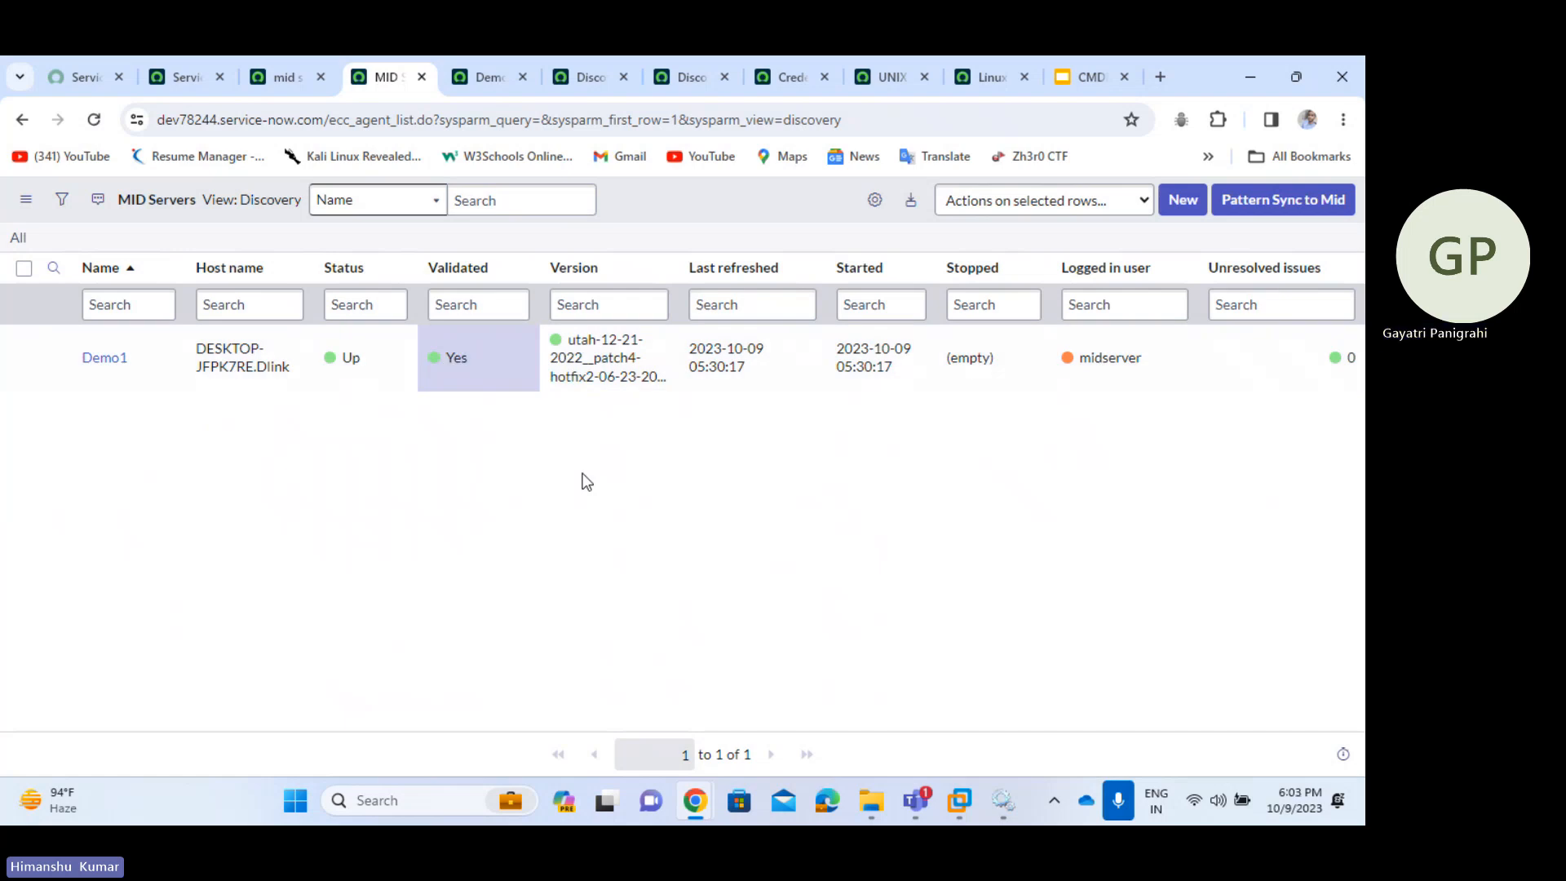
right_click(690, 195)
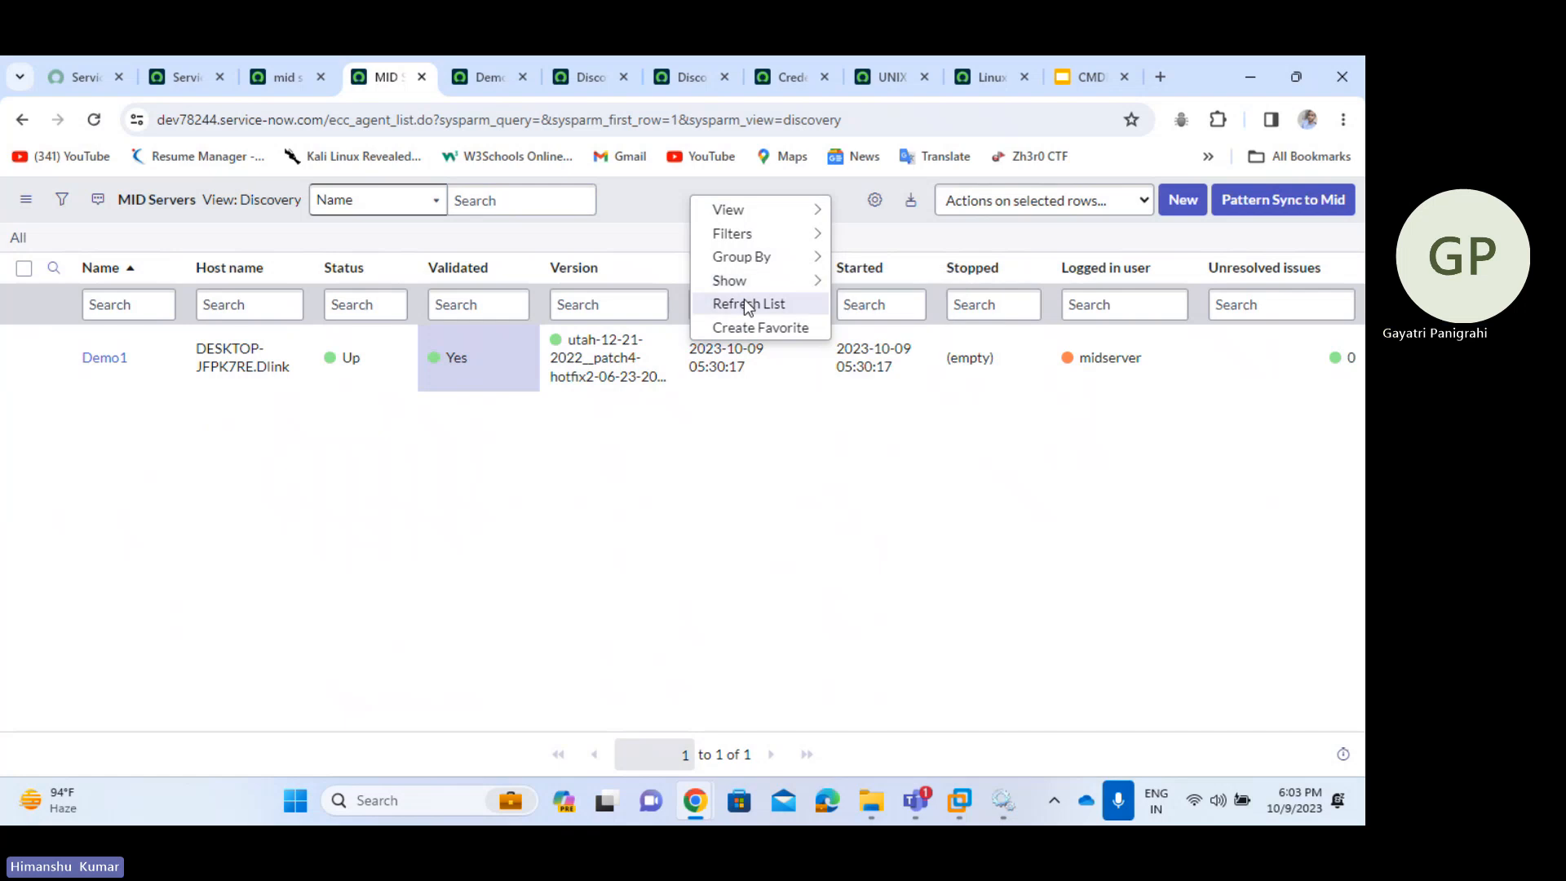
click(744, 303)
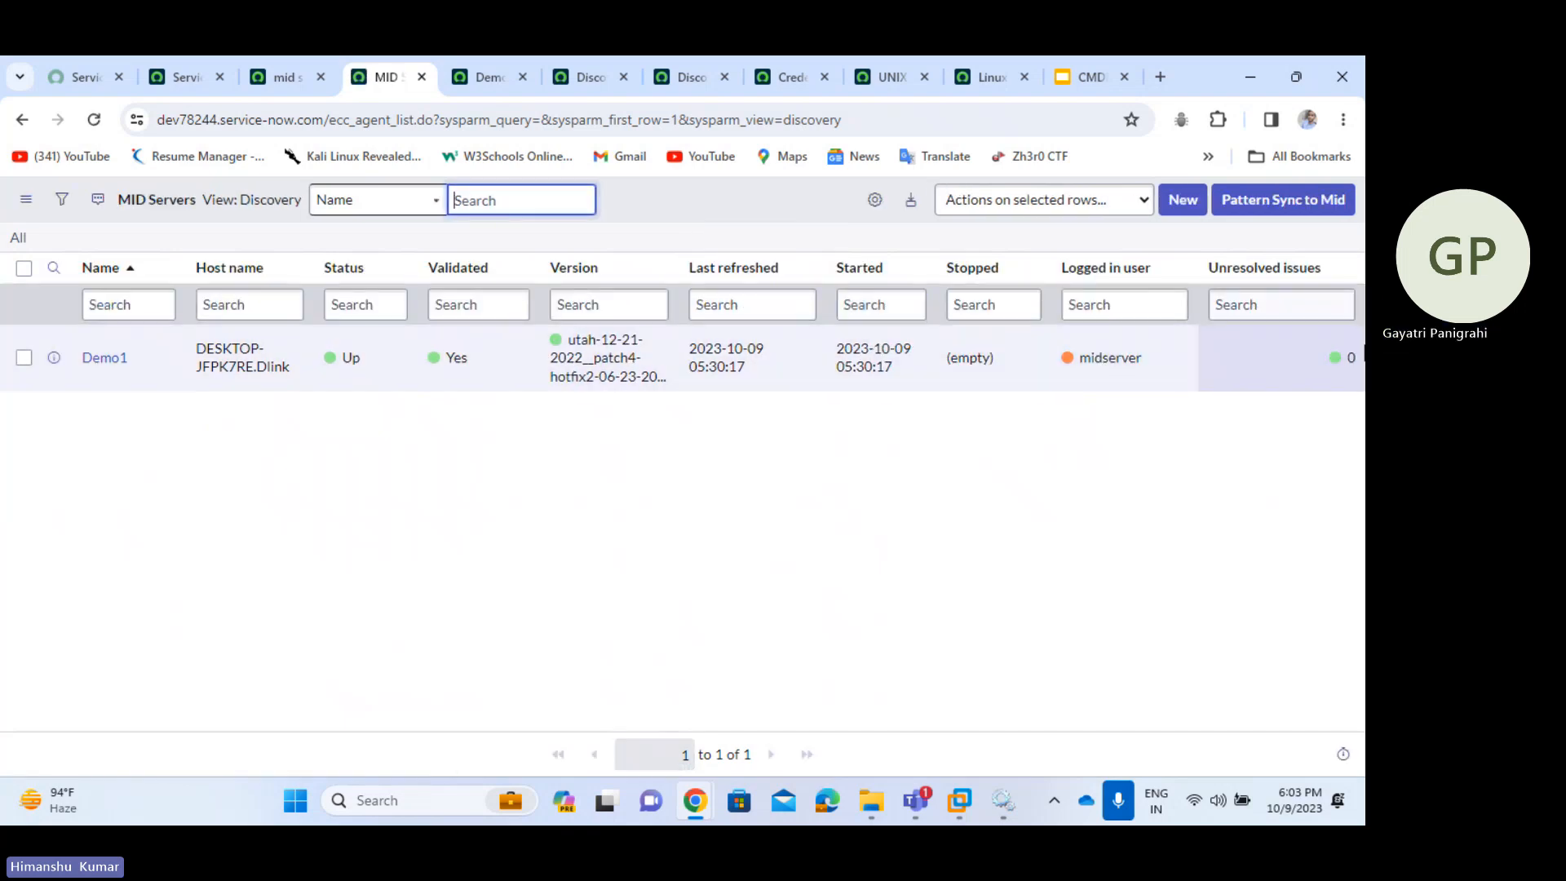
click(1358, 366)
click(1344, 357)
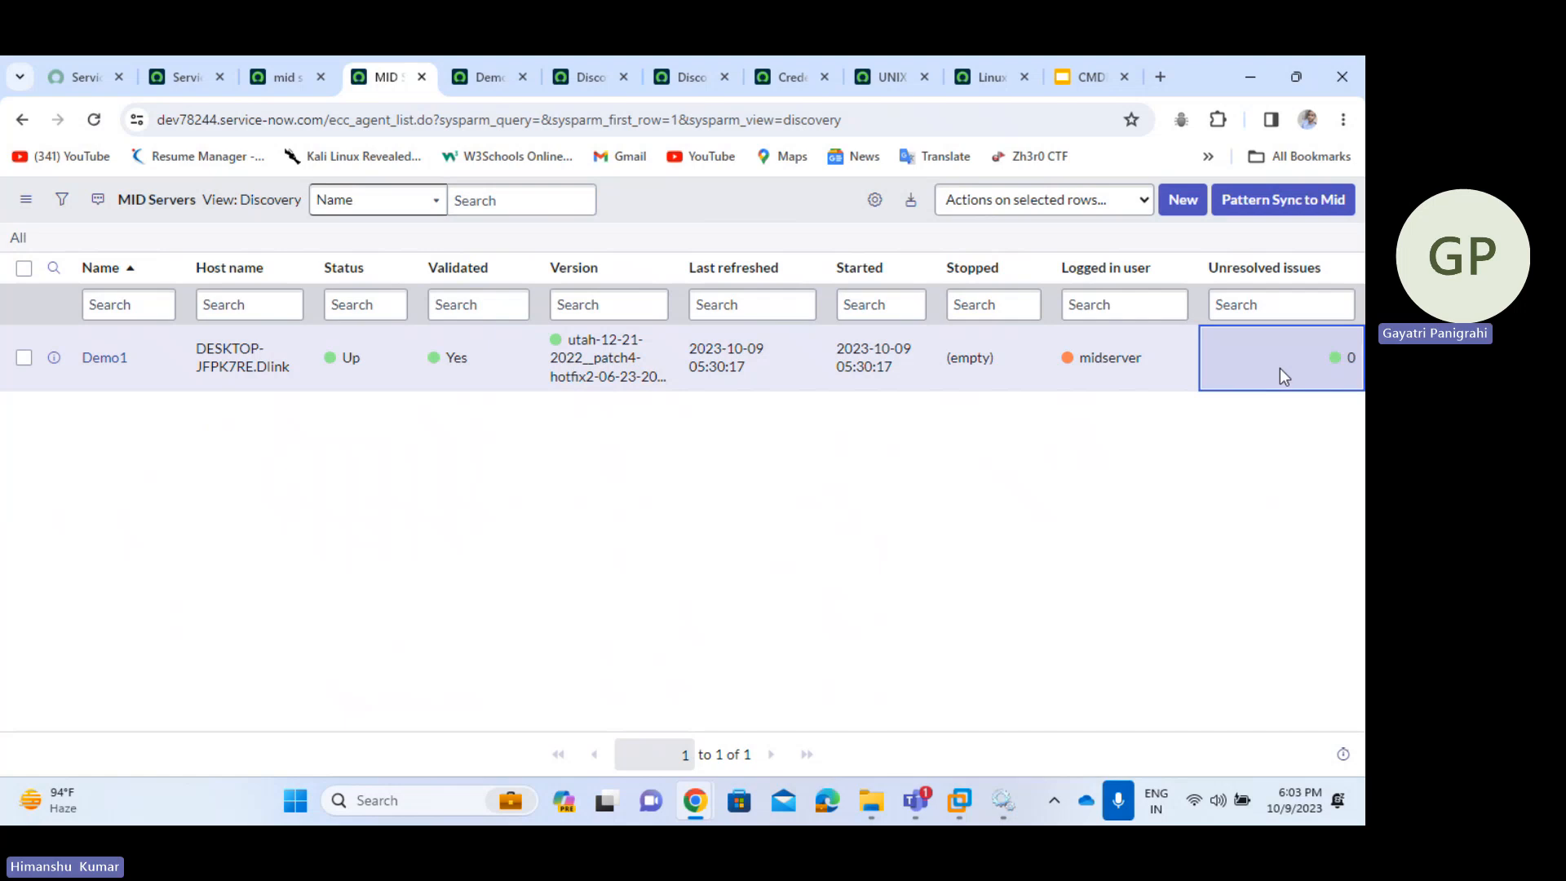
double_click(1350, 358)
click(1181, 351)
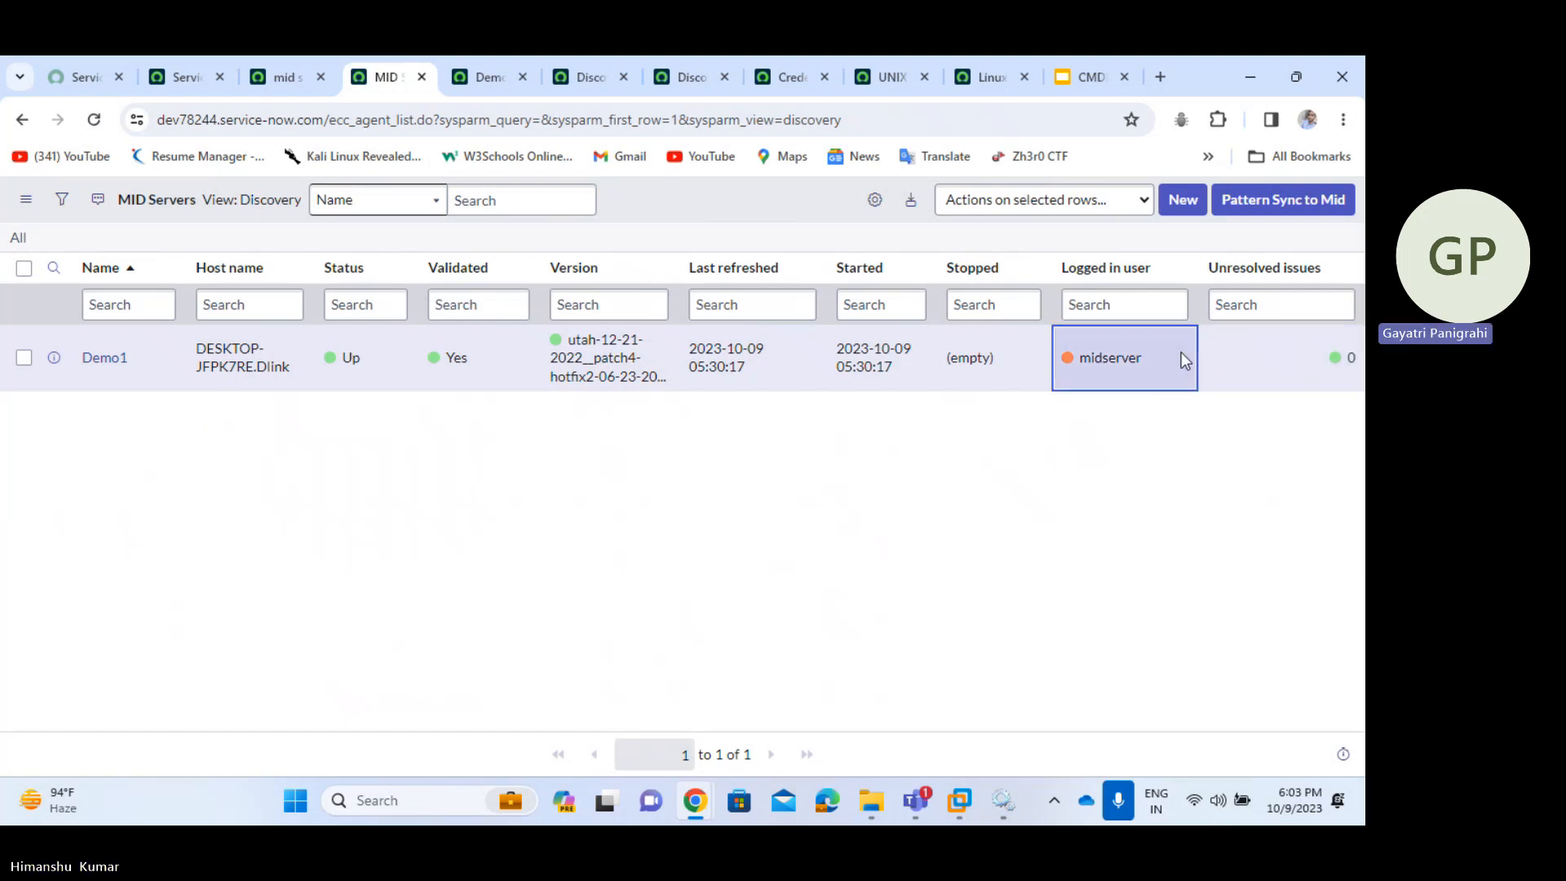
- Reload the Demo1 form, confirm its MID Server Issues list is empty, and return to the list
click(496, 77)
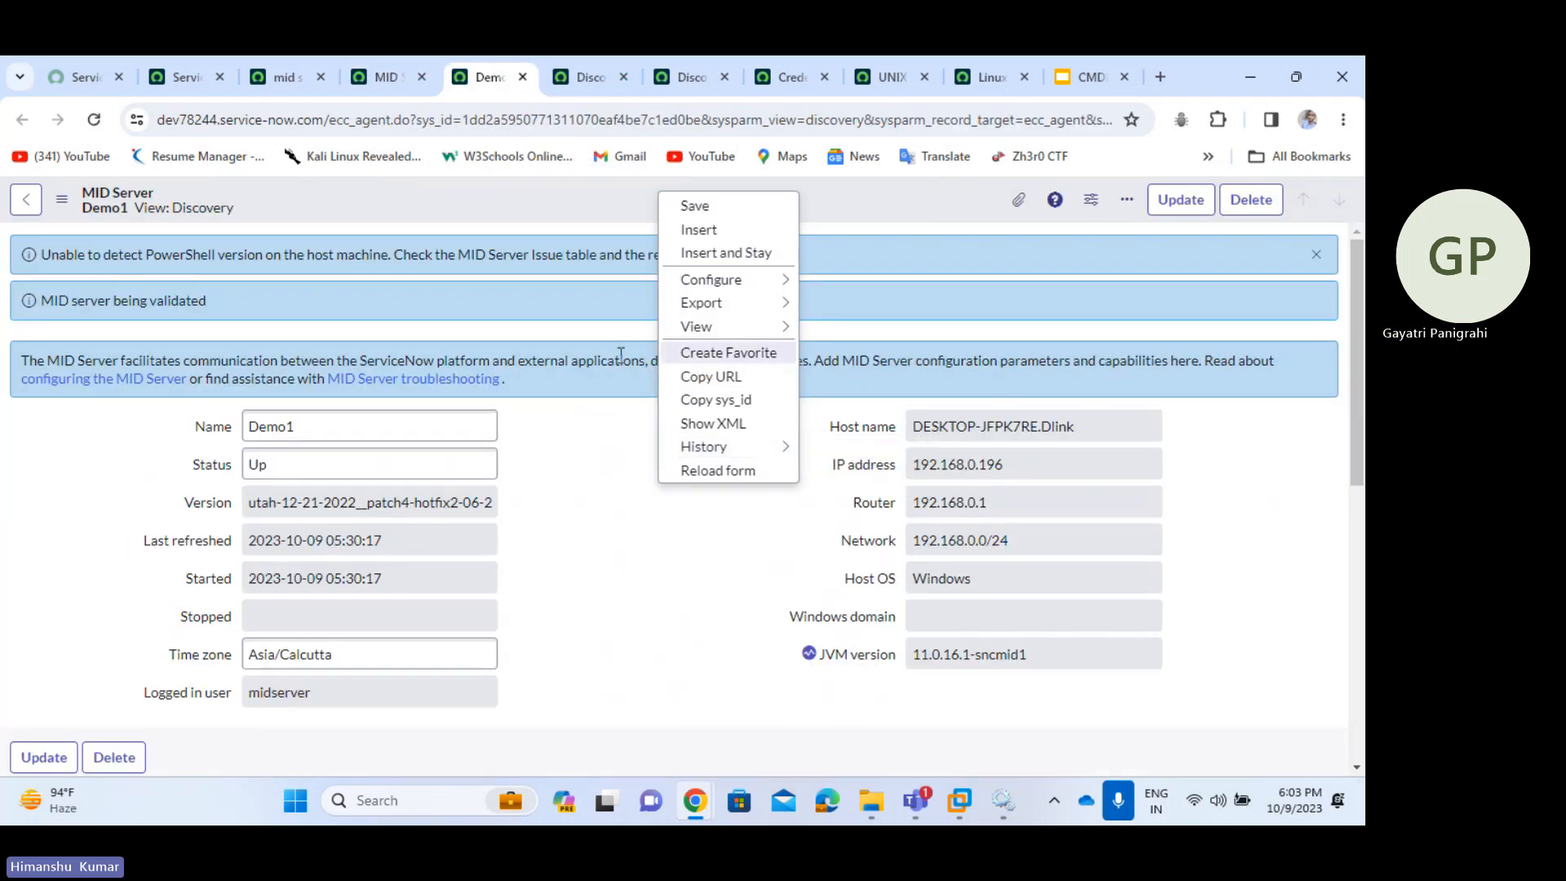
click(602, 199)
right_click(613, 198)
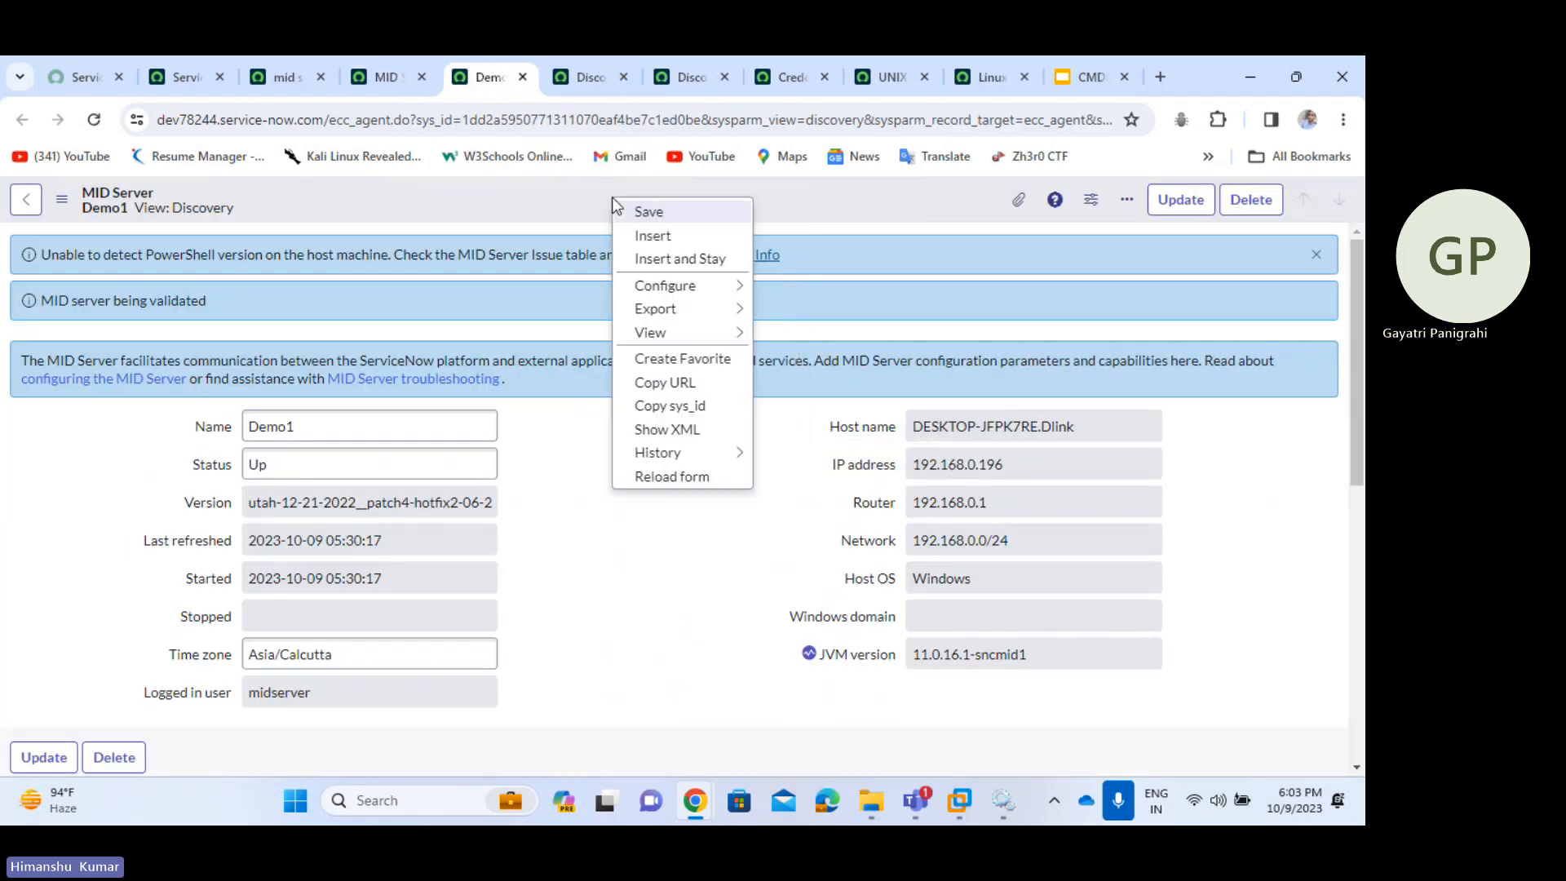
click(669, 475)
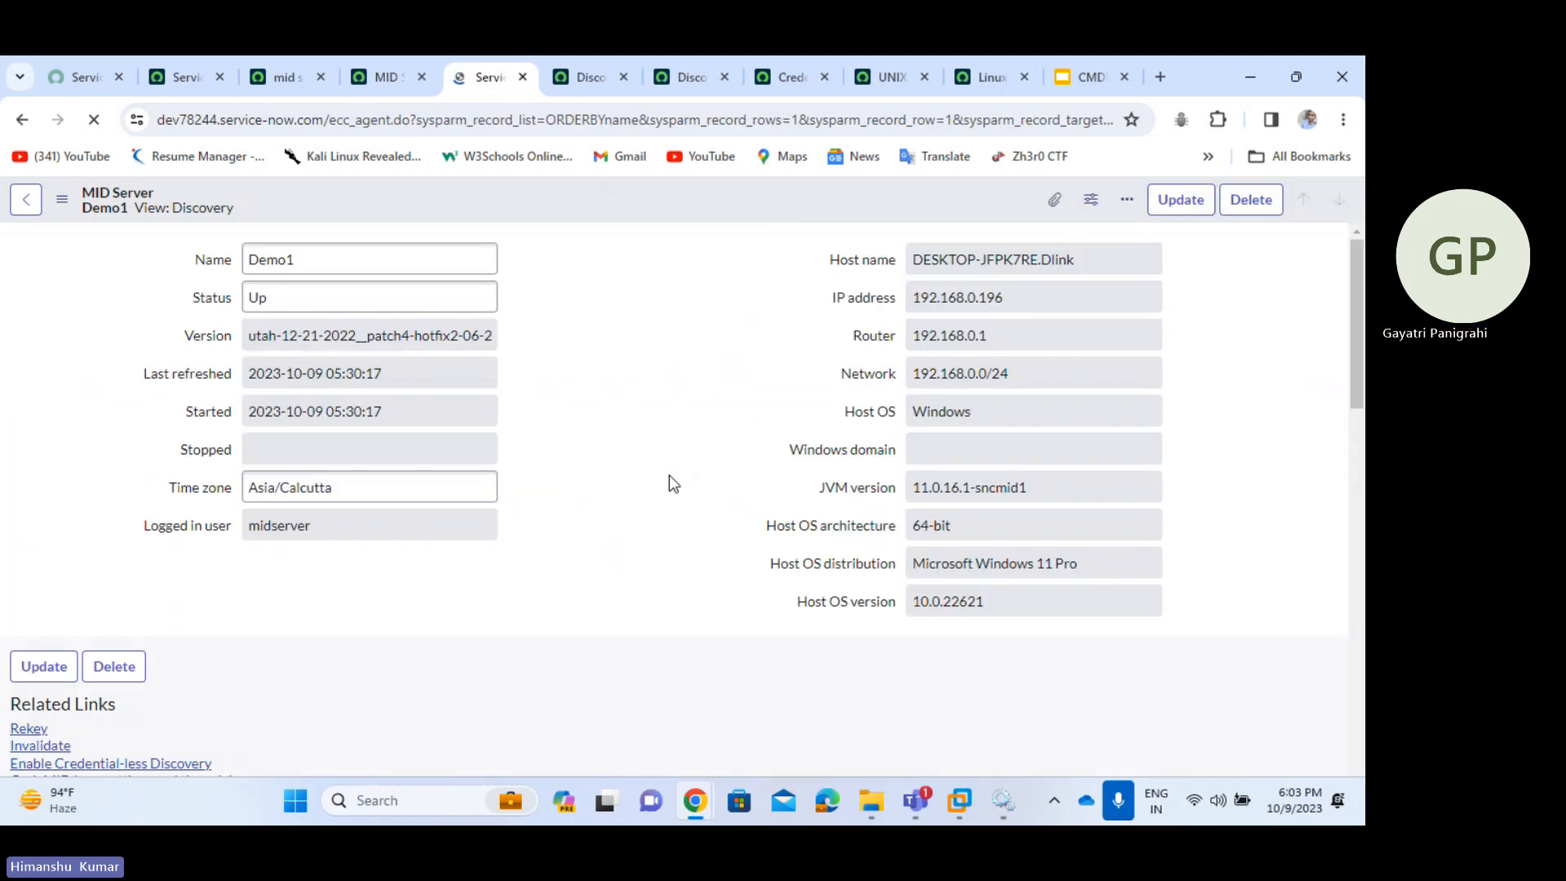
scroll(669, 475, down, 5)
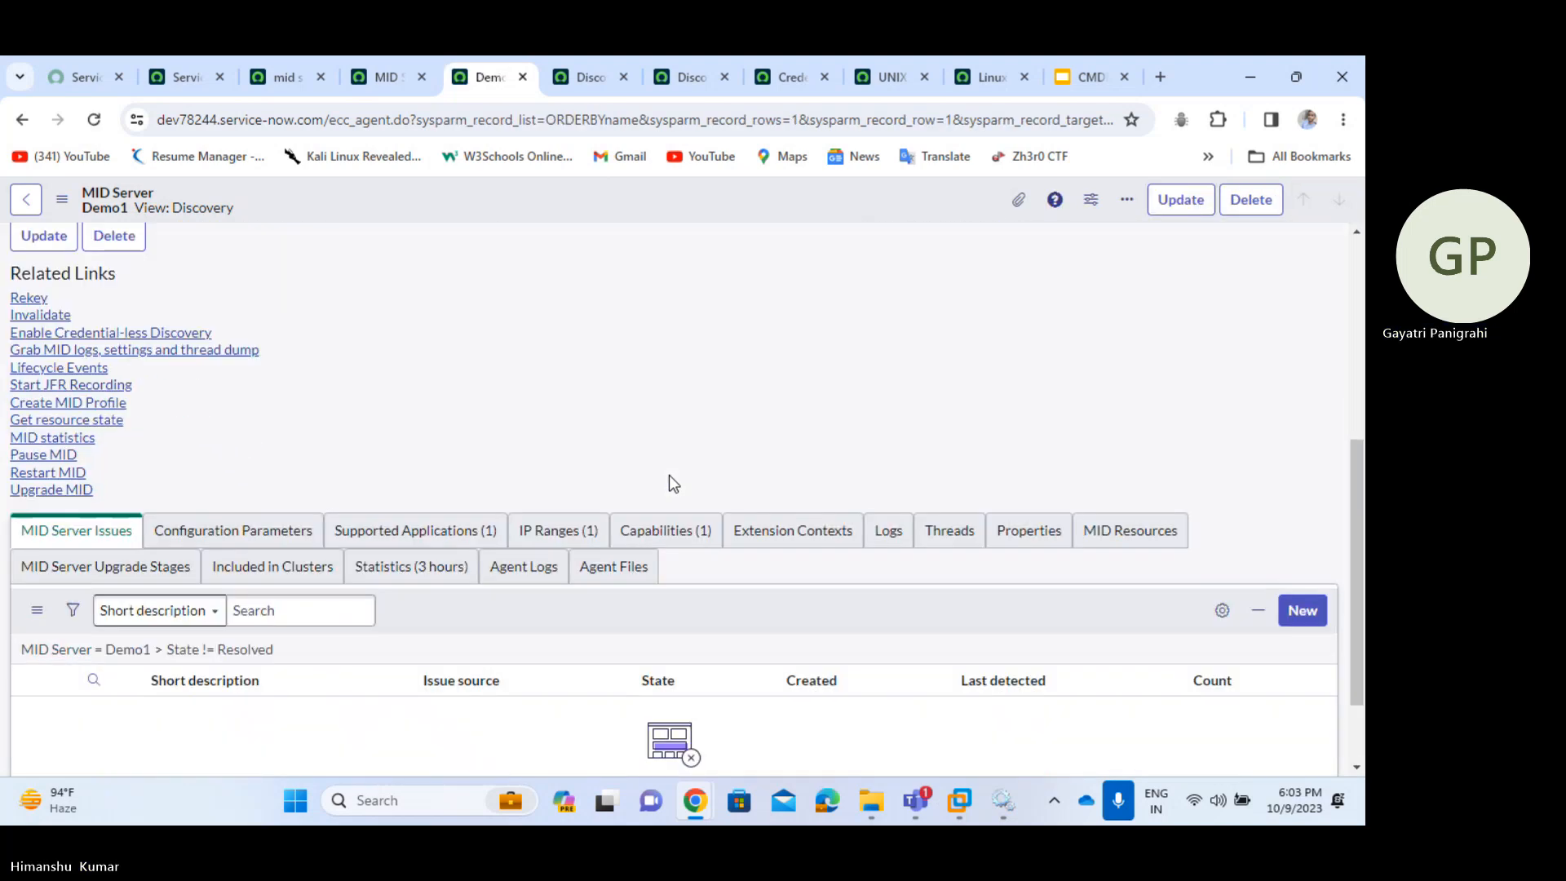
scroll(669, 476, down, 1)
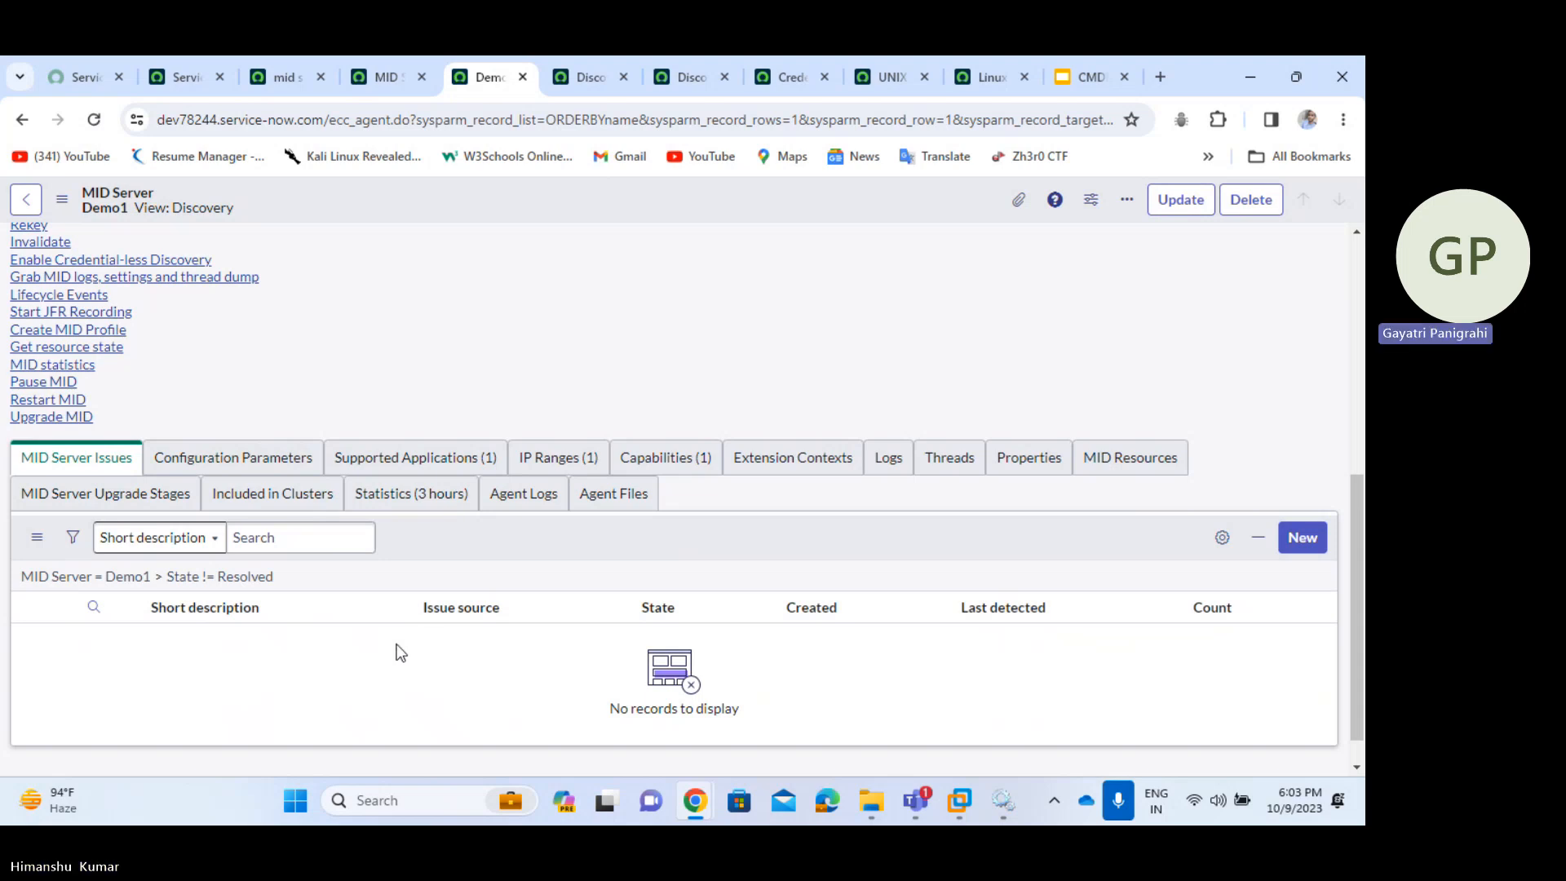
click(380, 77)
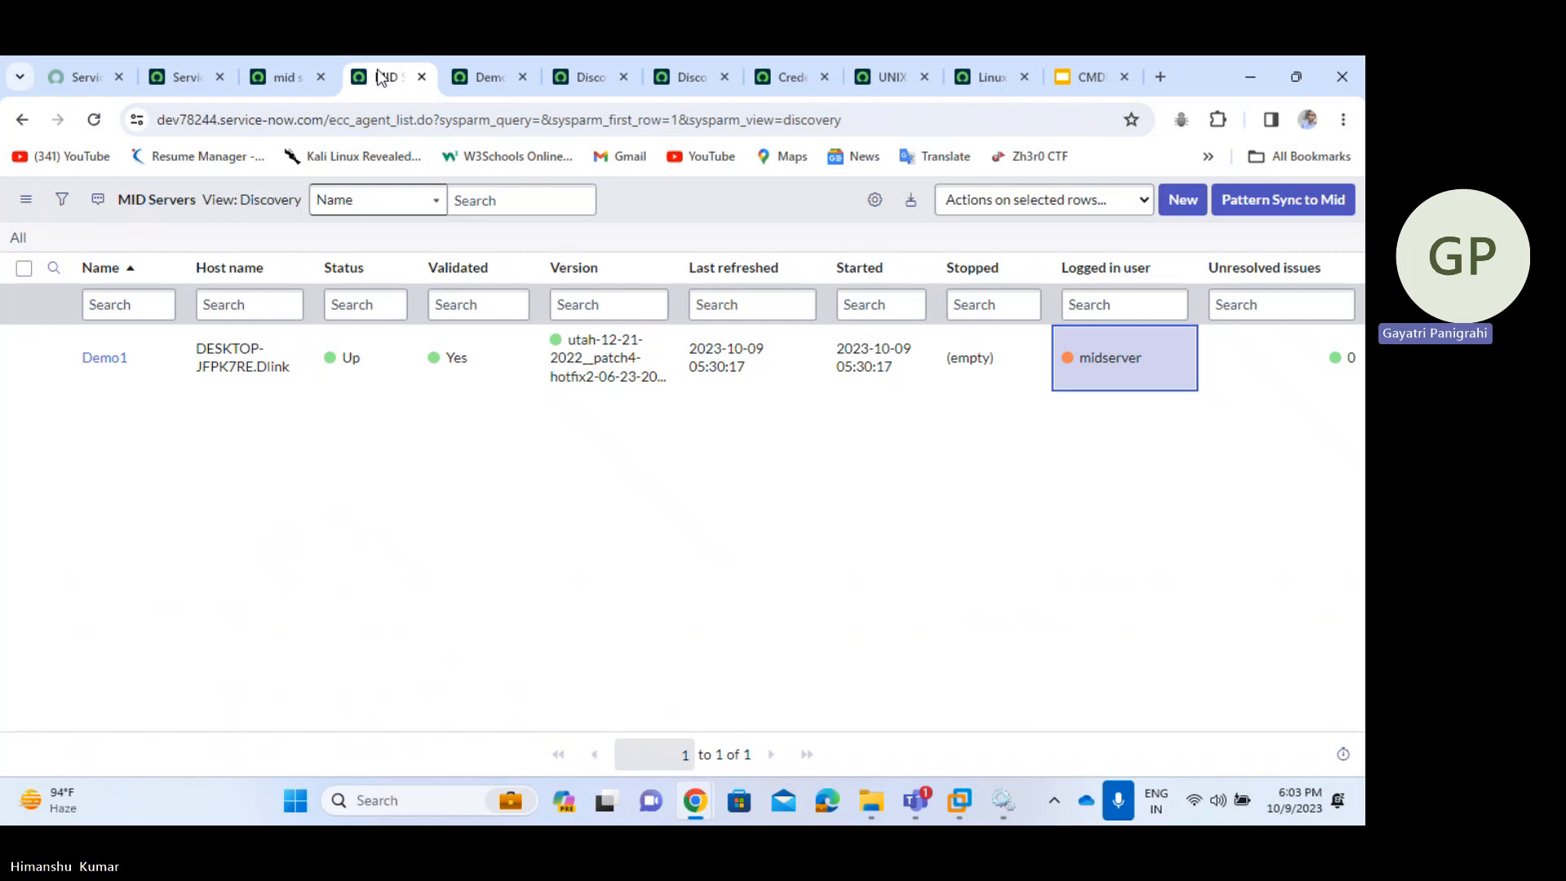
- Switch back to the Demo1 MID Server record tab
click(471, 80)
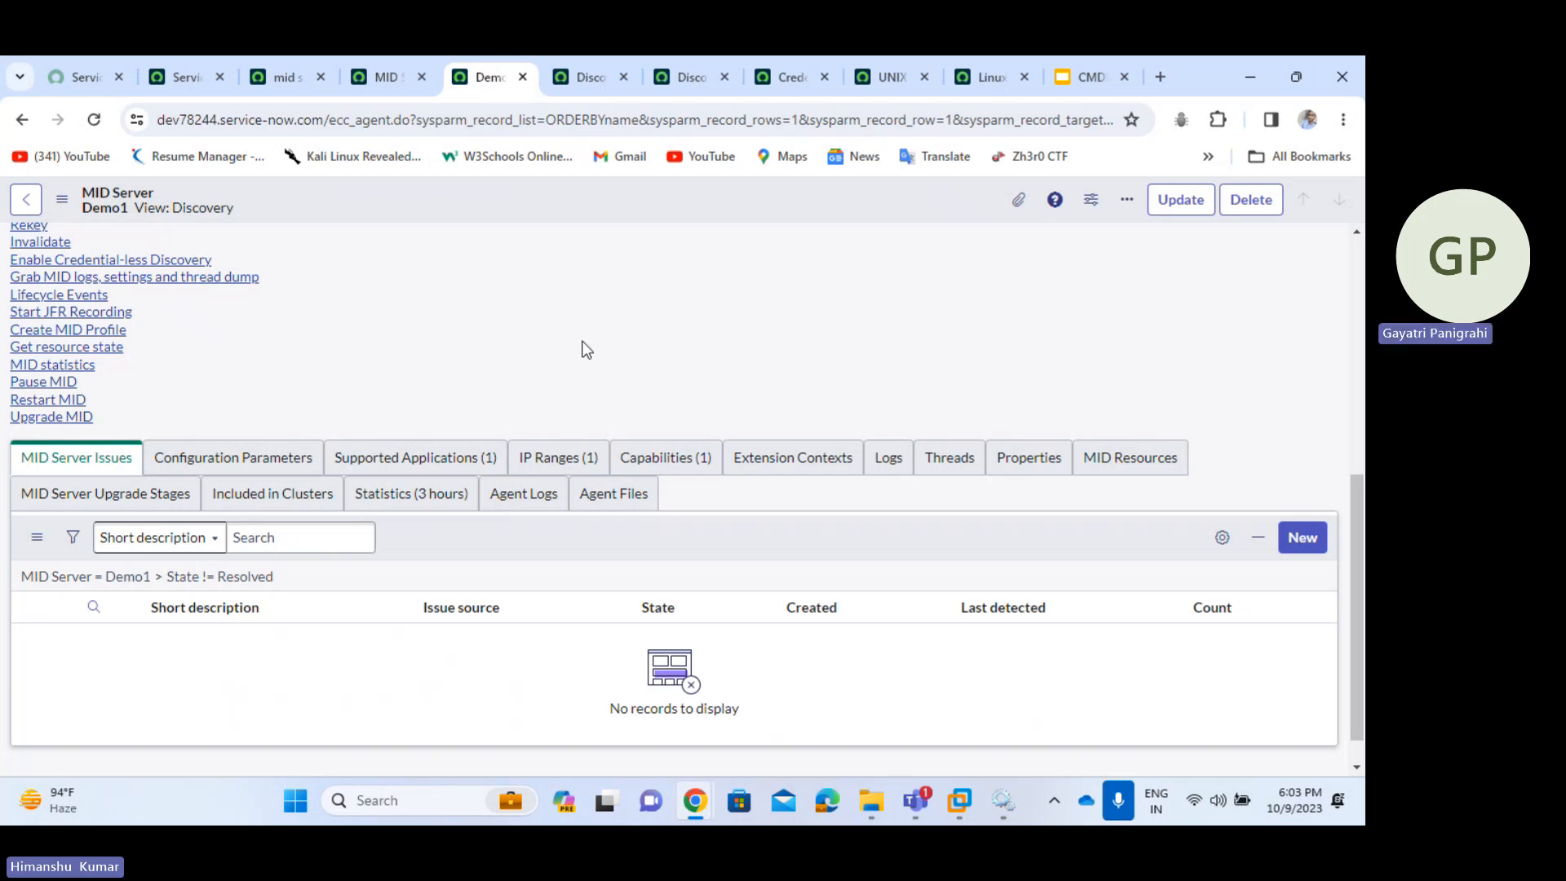
scroll(582, 341, up, 1)
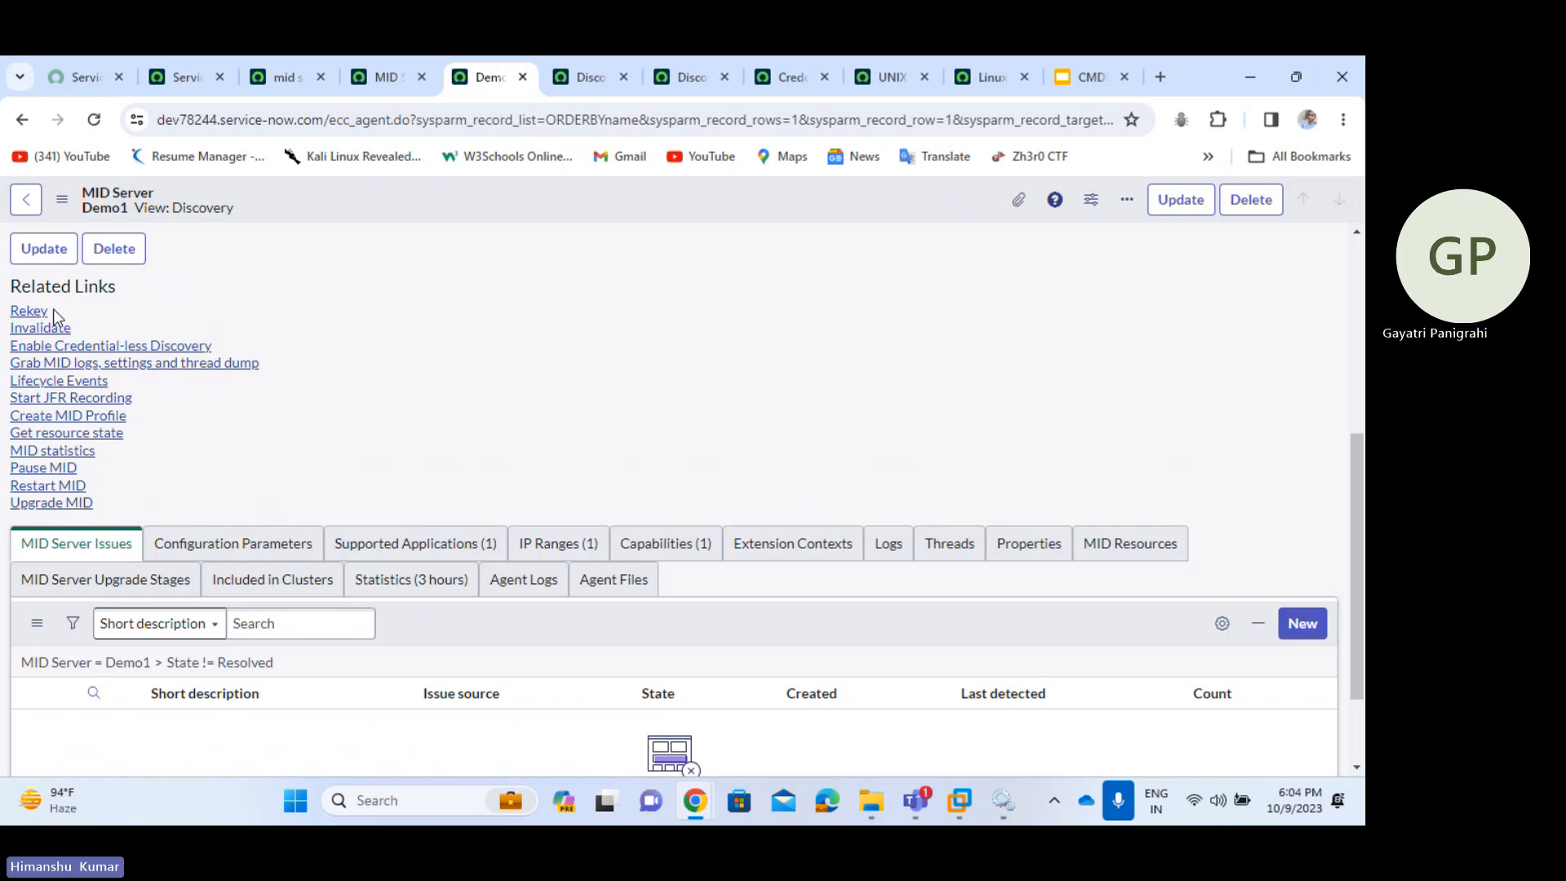
drag(52, 310, 10, 313)
click(263, 310)
drag(64, 308, 4, 321)
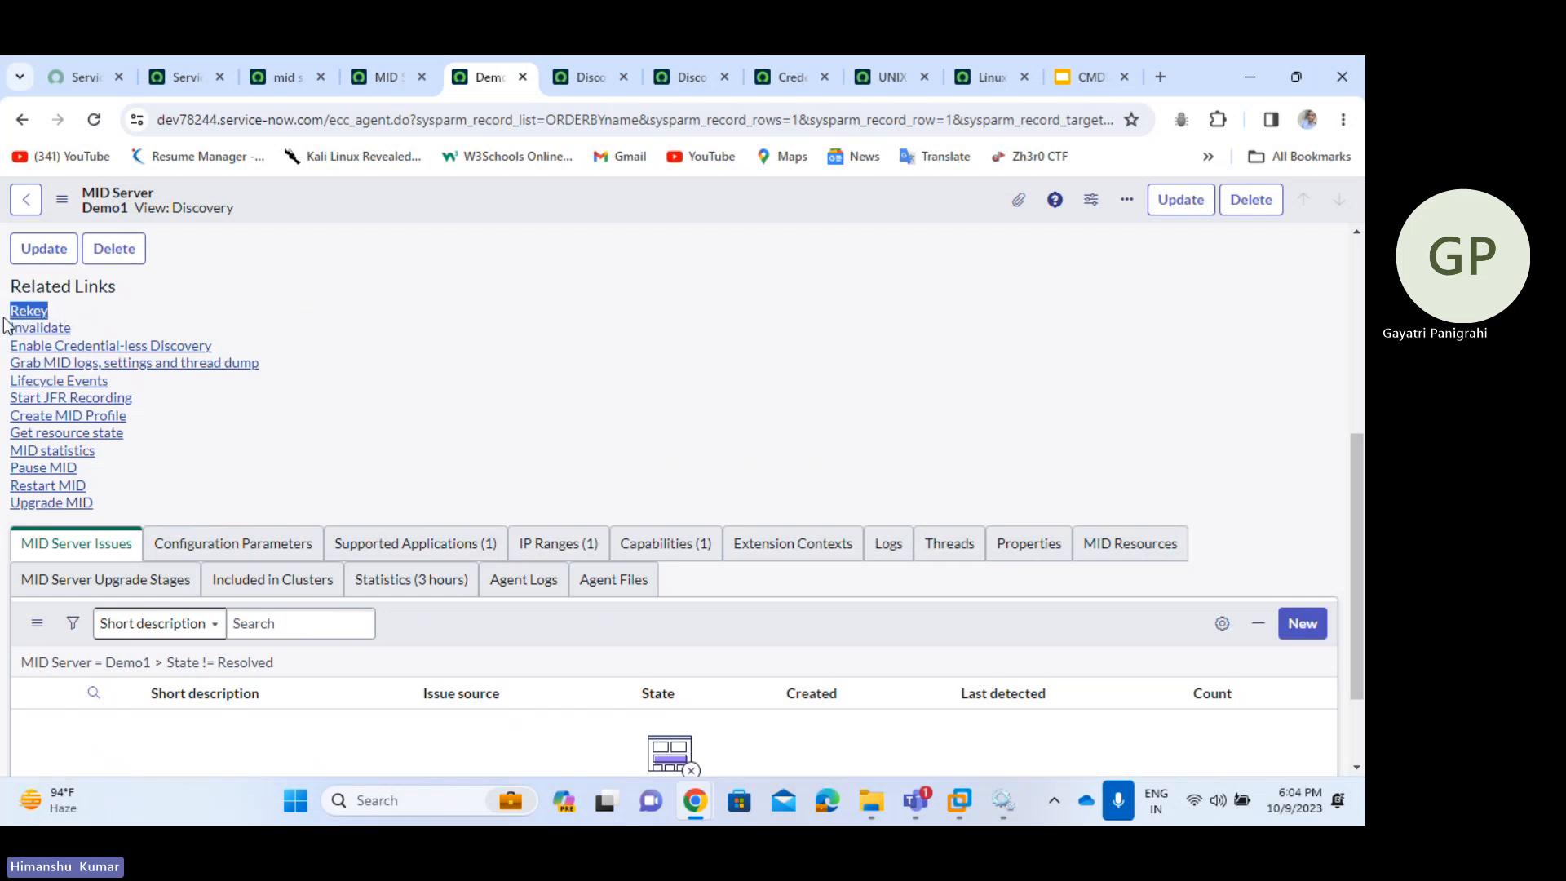
click(229, 316)
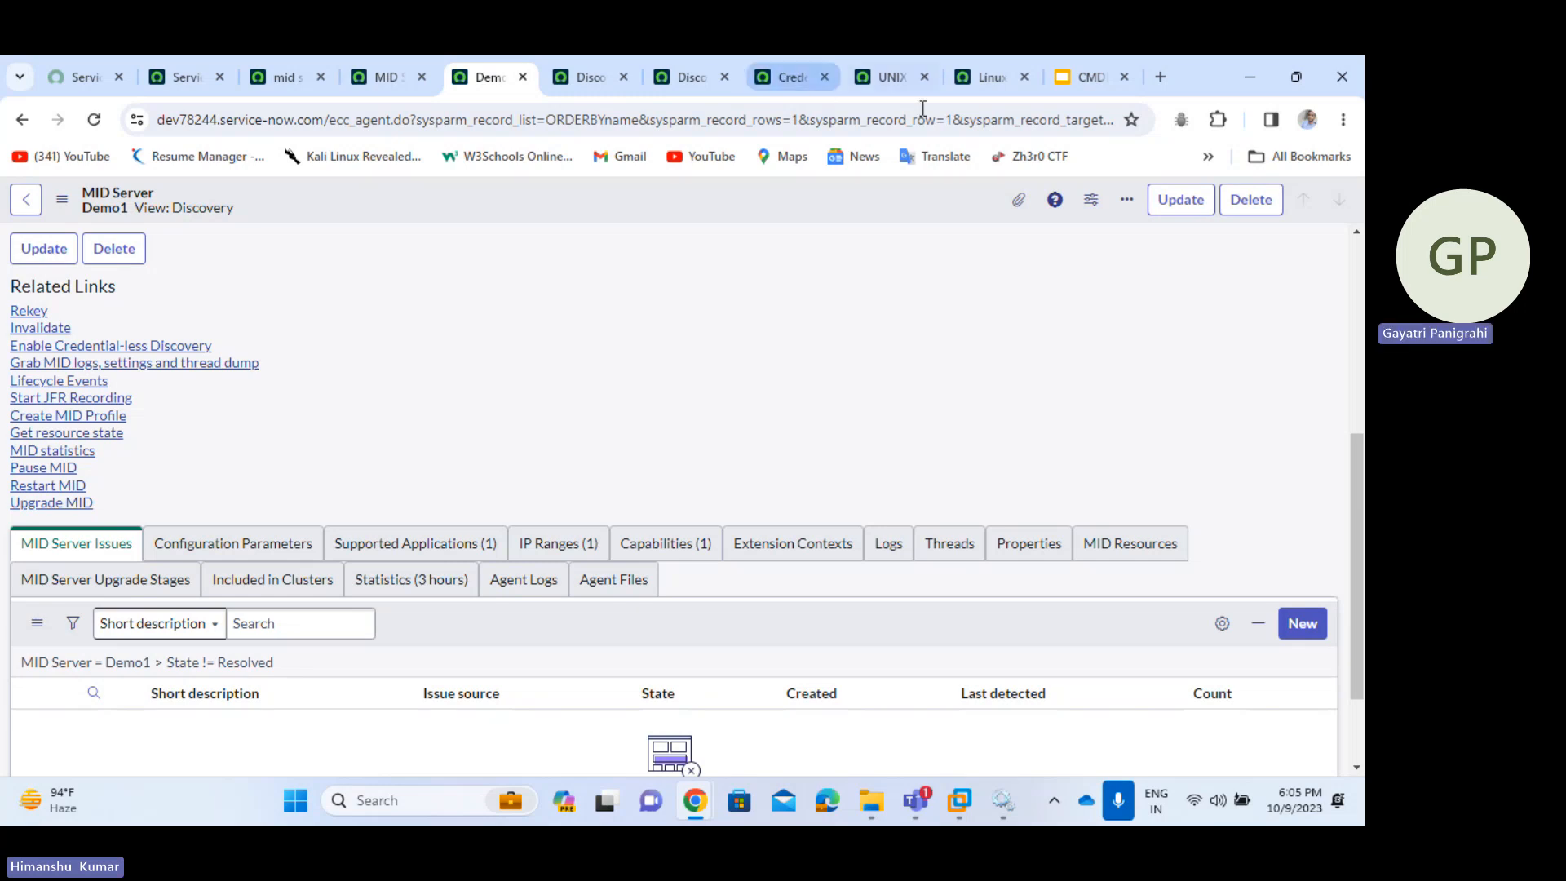
- Bring up the Ubuntu 64-bit VM and log in with the account password
mouse_move(960, 800)
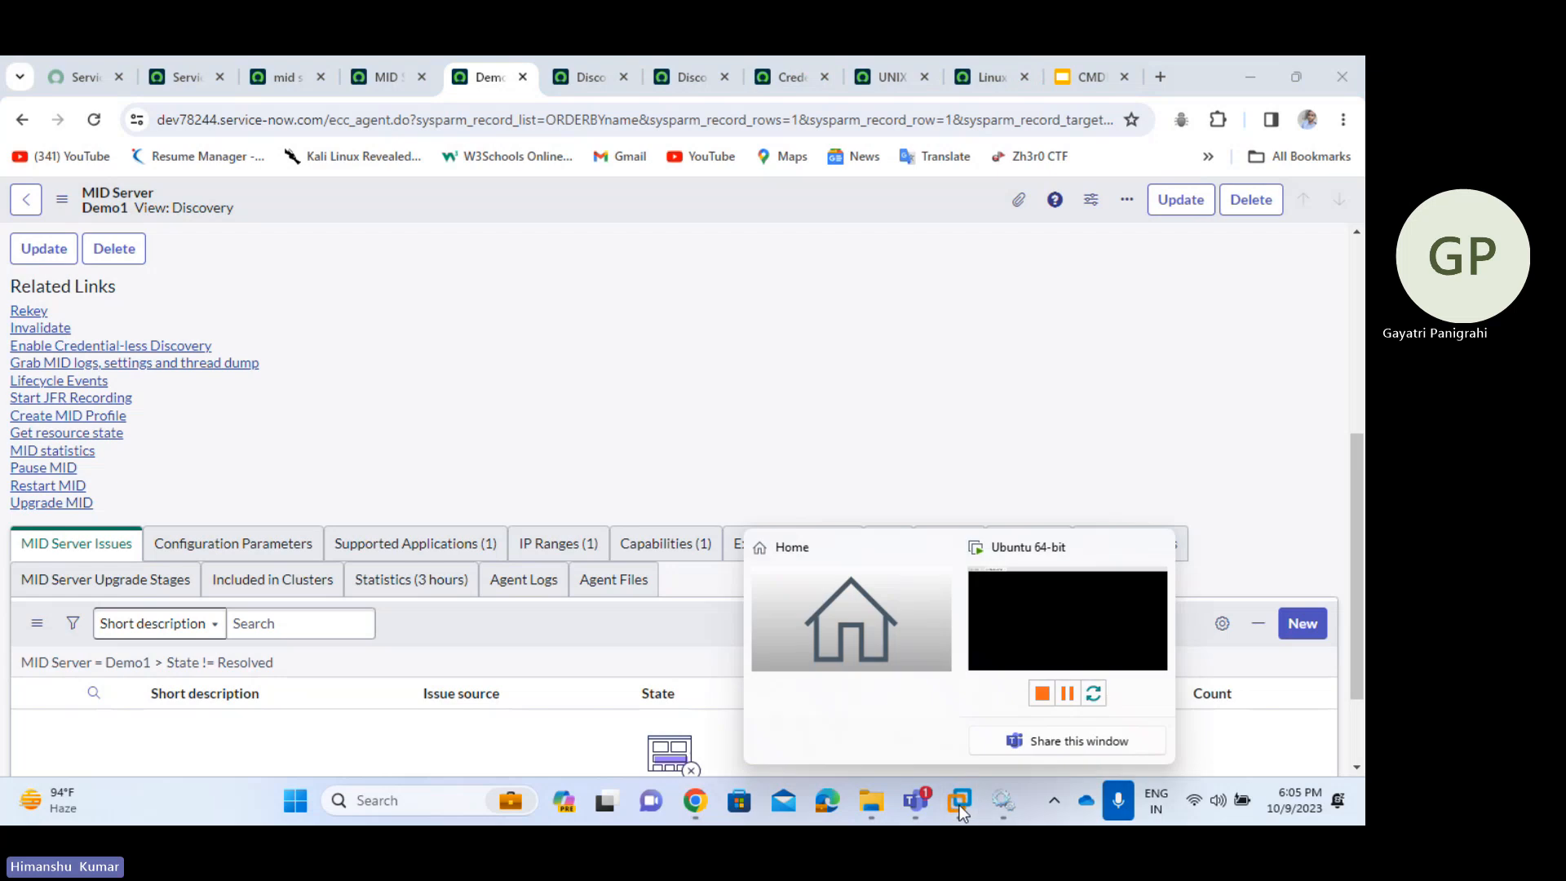
click(1057, 638)
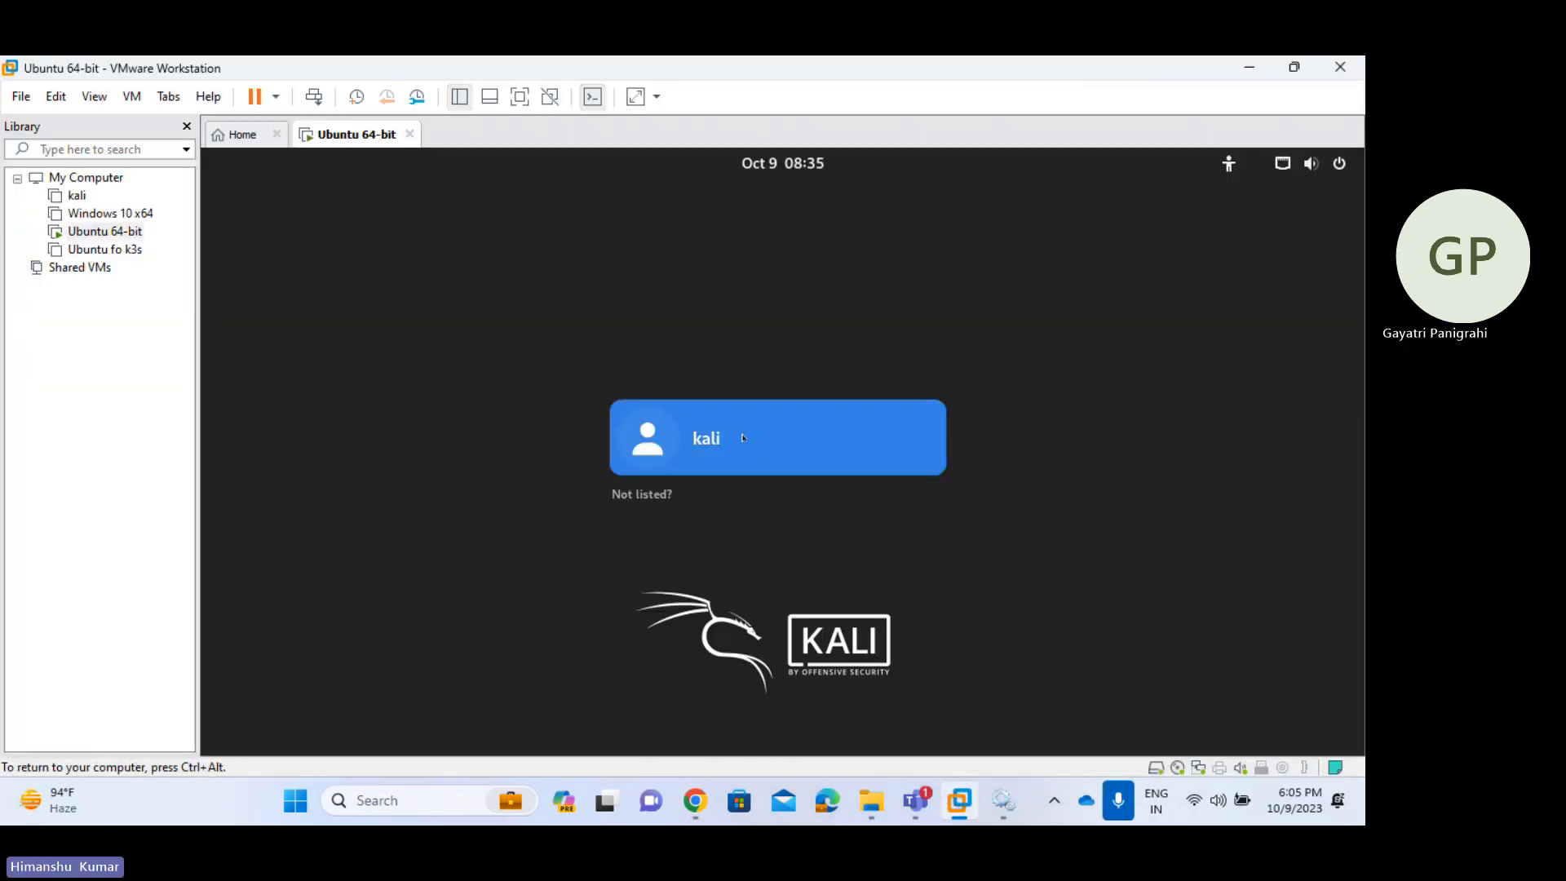
click(743, 438)
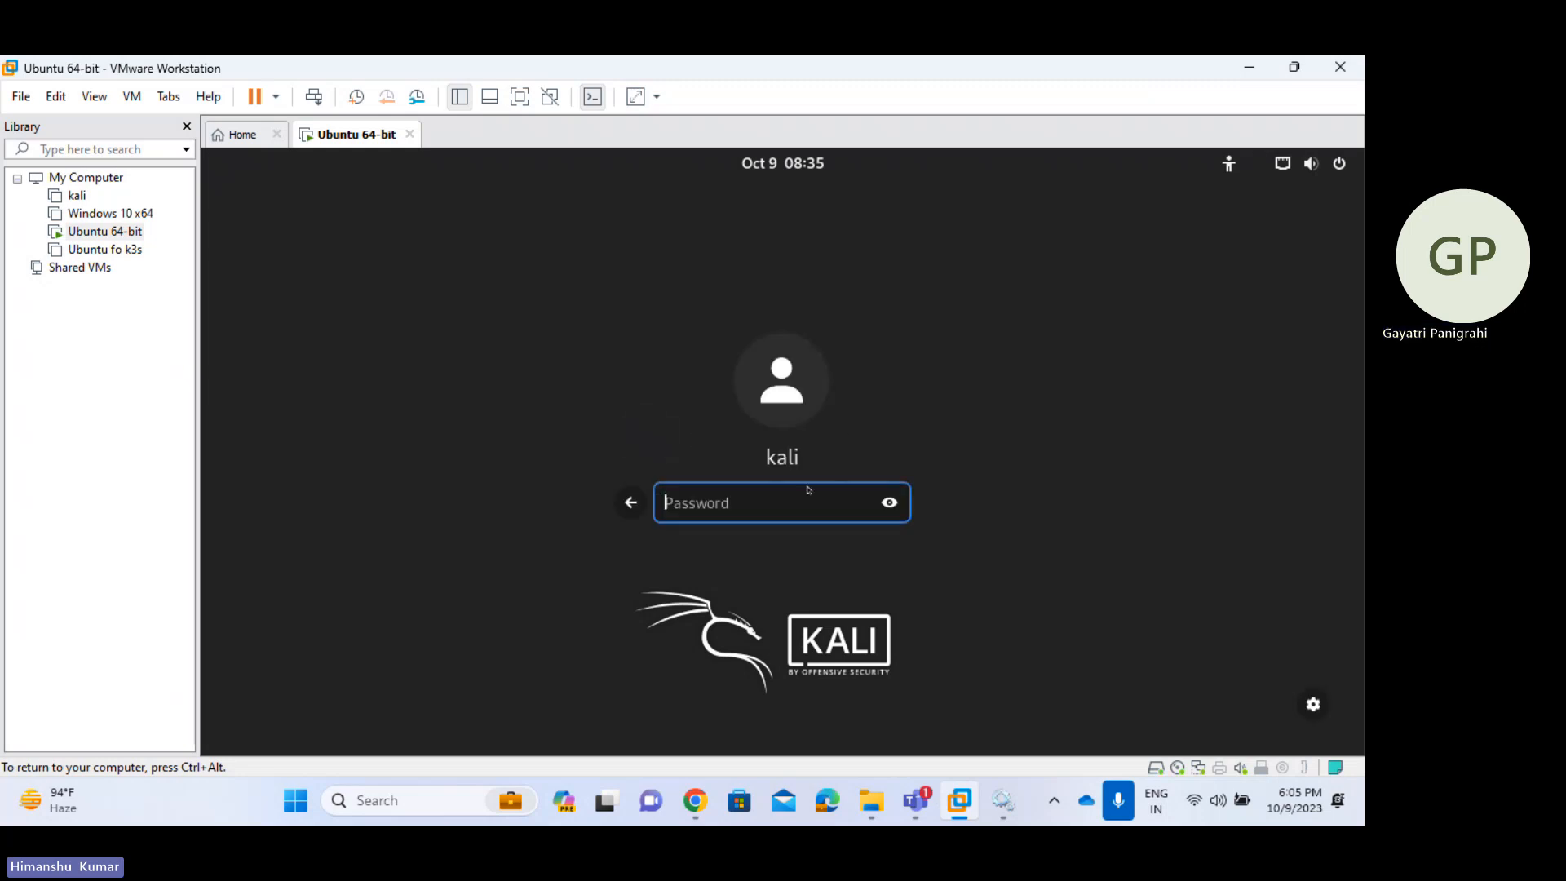
key(Return)
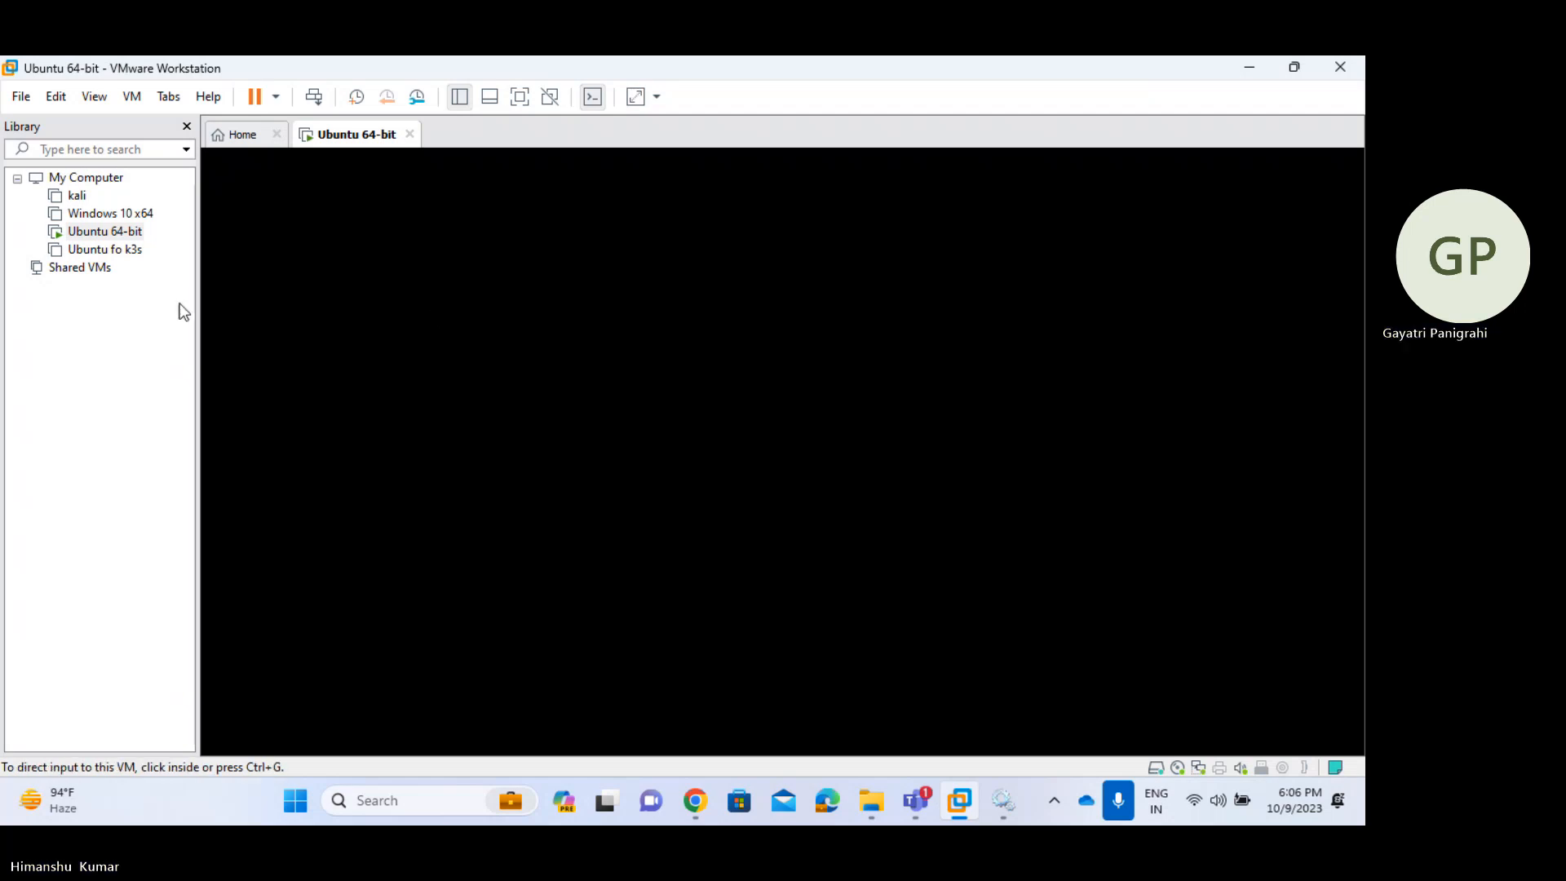
- Power on the Ubuntu fo k3s virtual machine from the Library
click(124, 249)
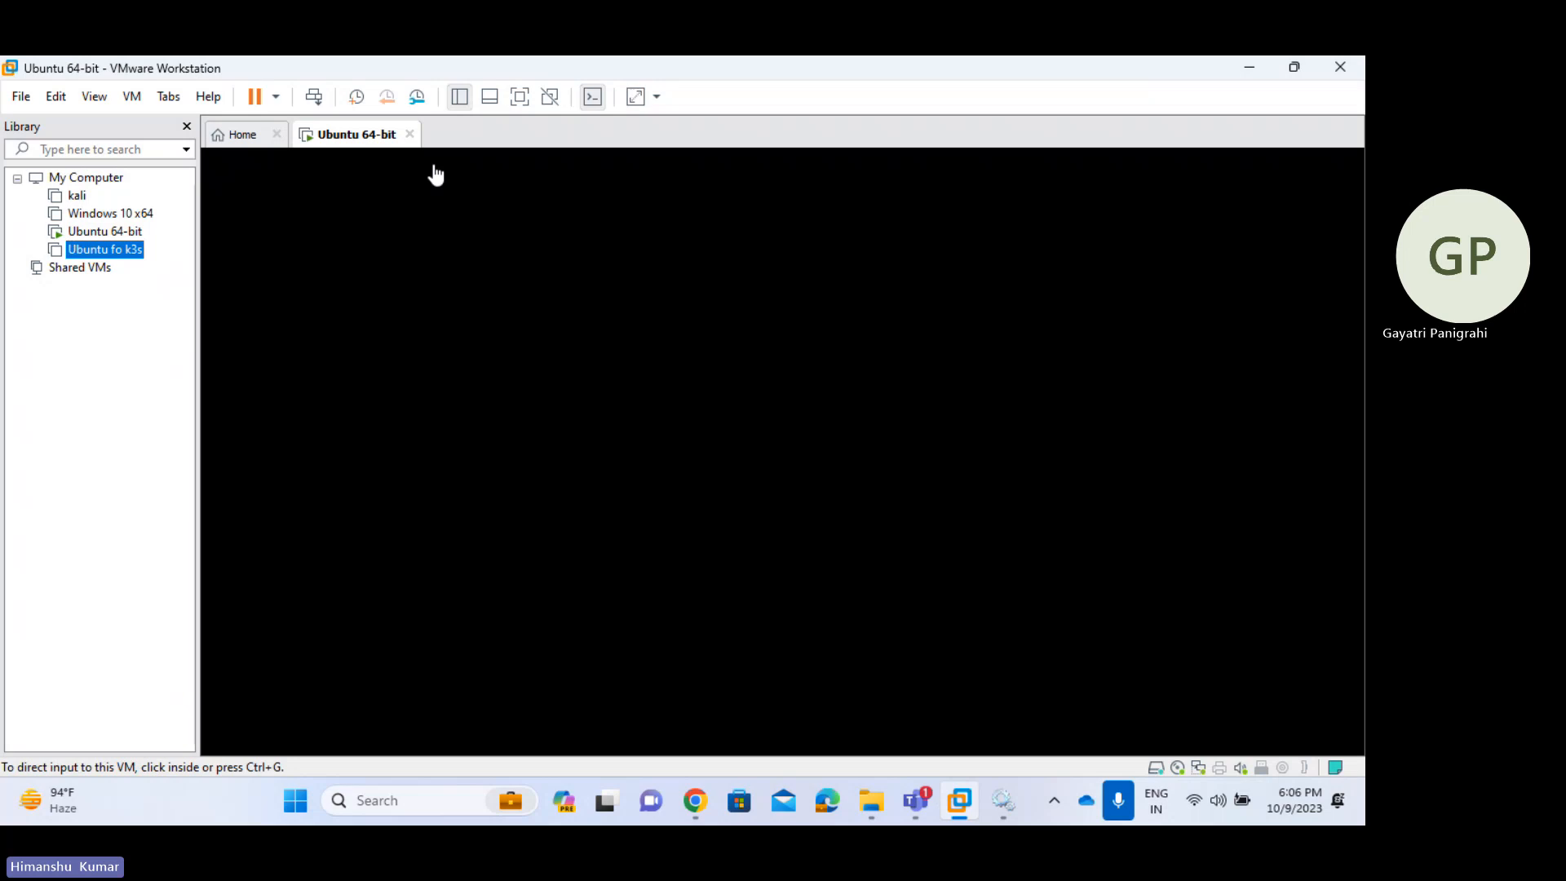
double_click(104, 249)
click(351, 214)
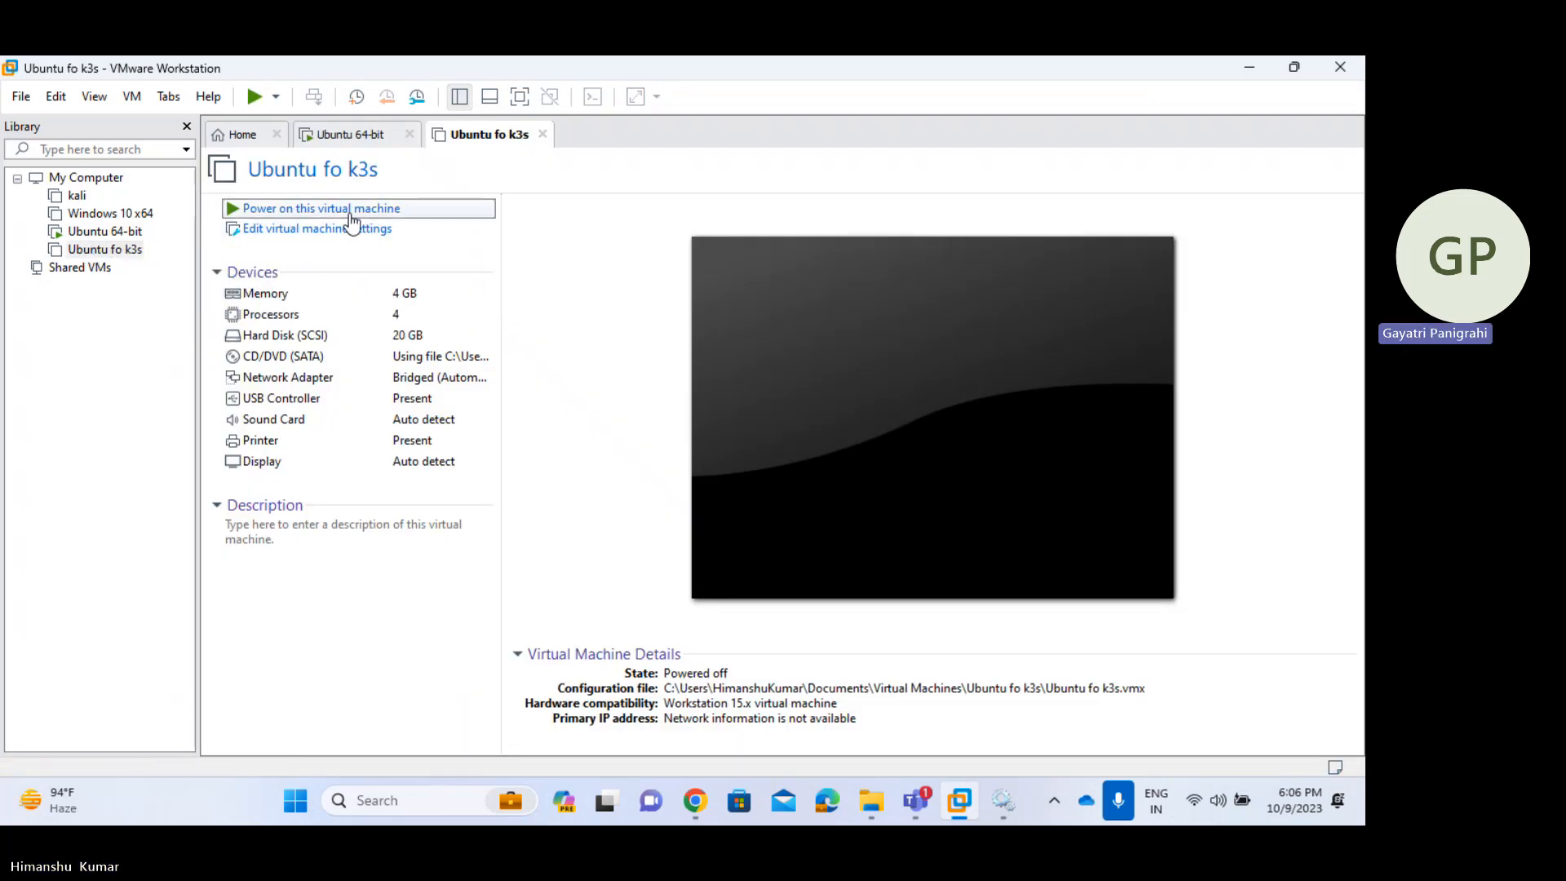
- In the Ubuntu 64-bit guest, bring up the Power Off prompt and cancel it
click(372, 139)
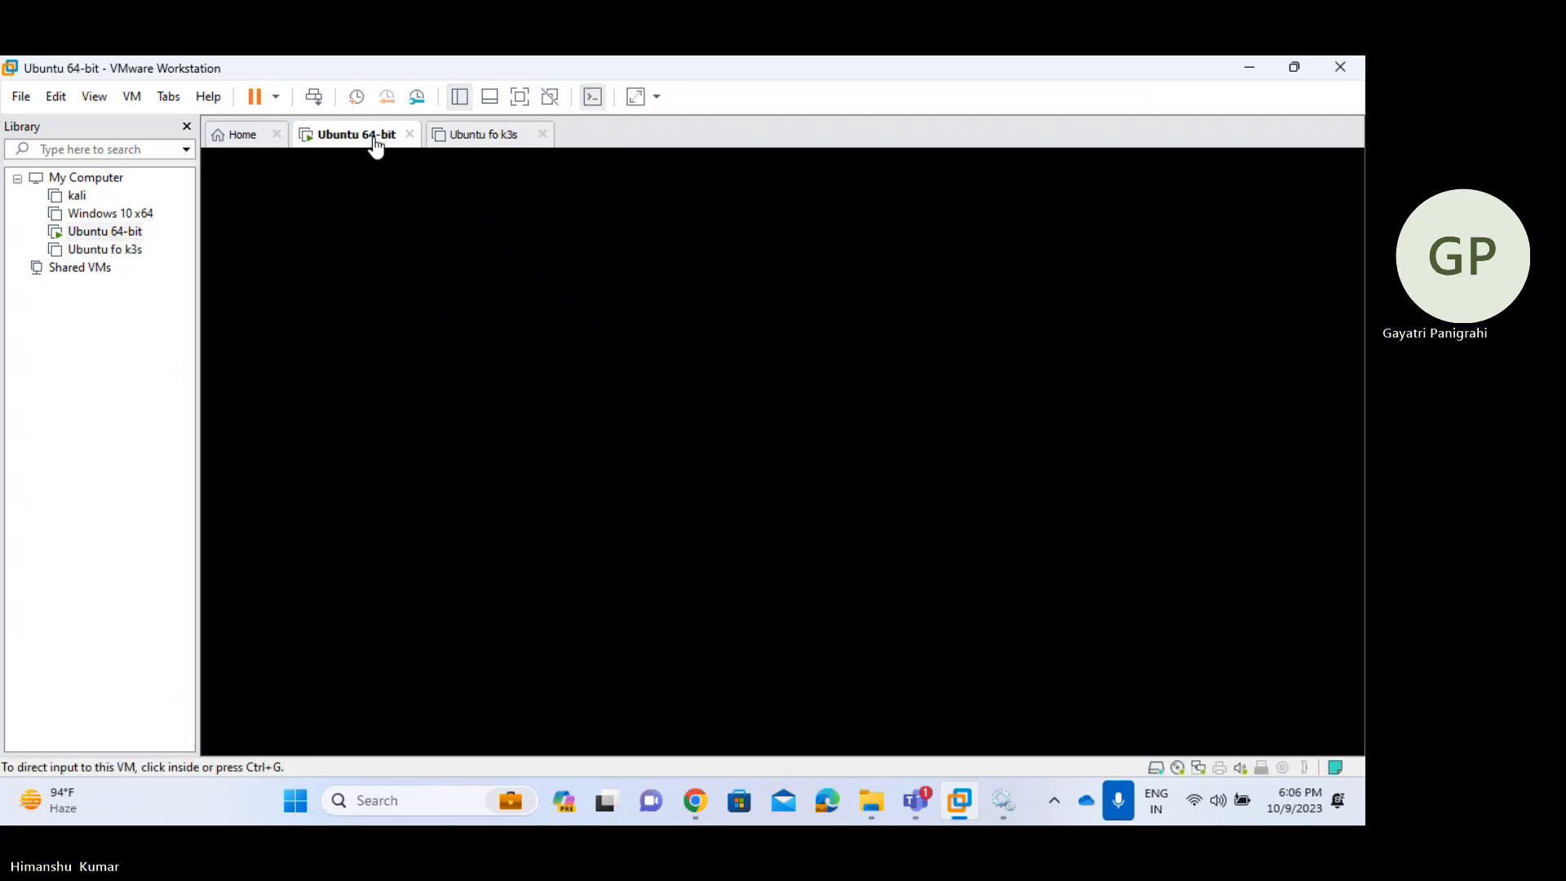
click(926, 328)
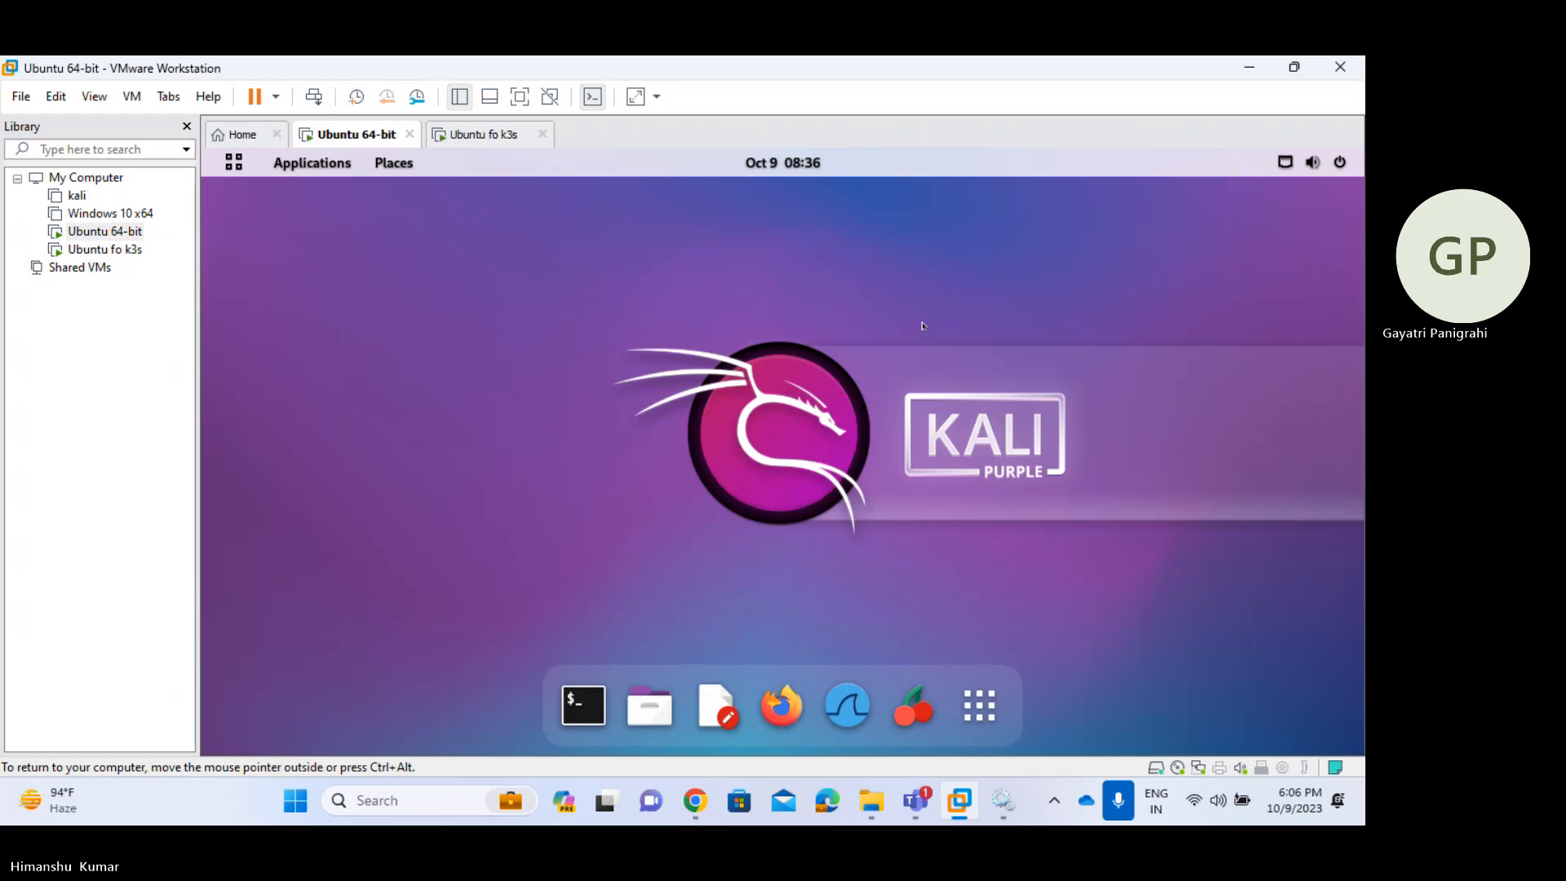
click(1314, 162)
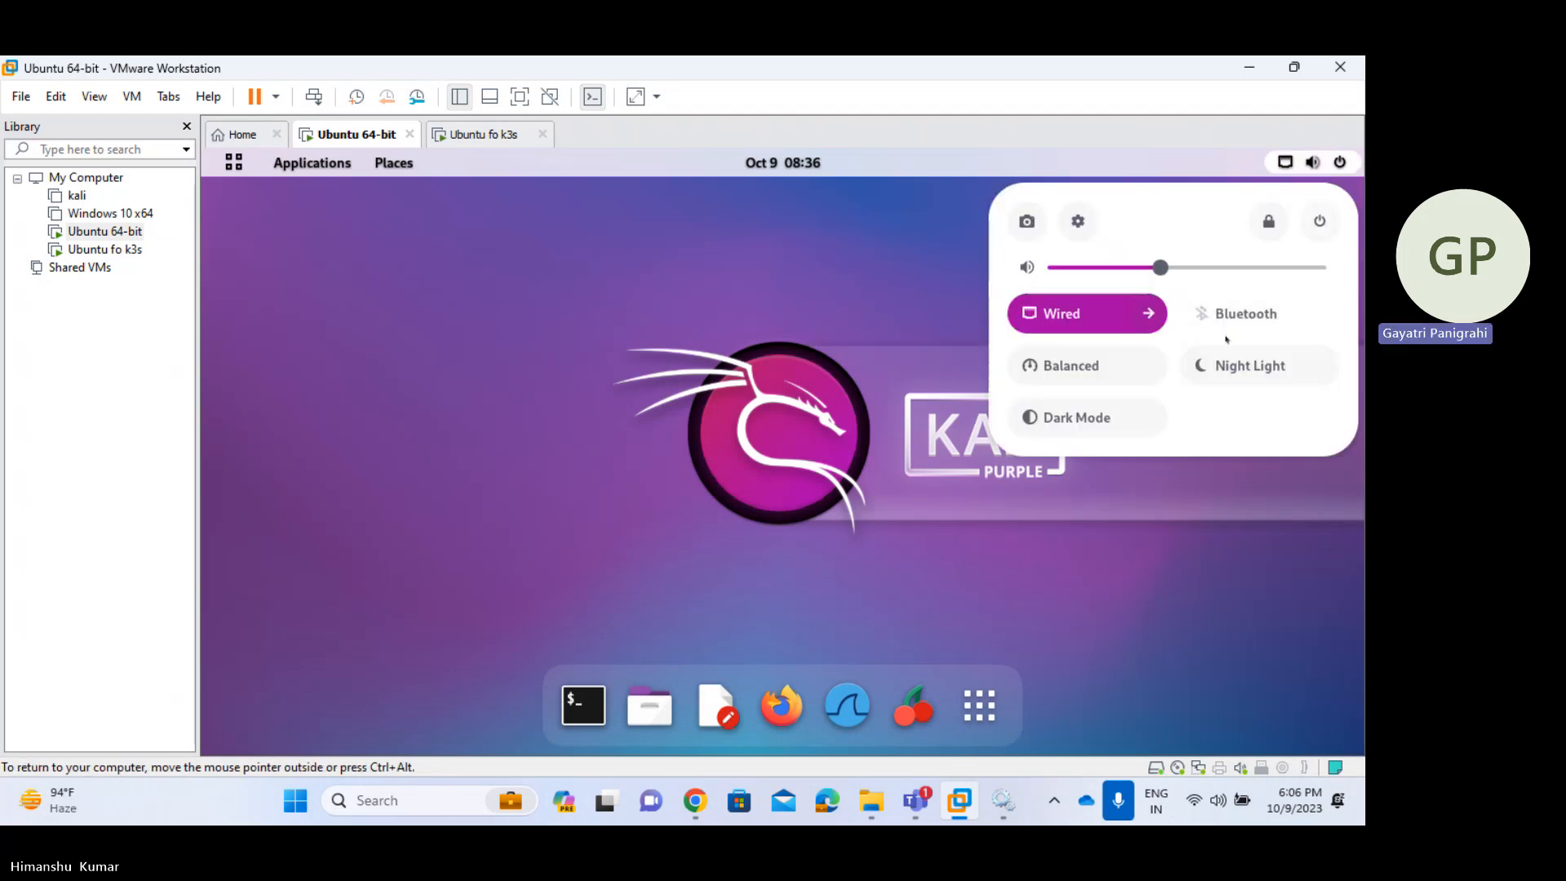
click(1320, 221)
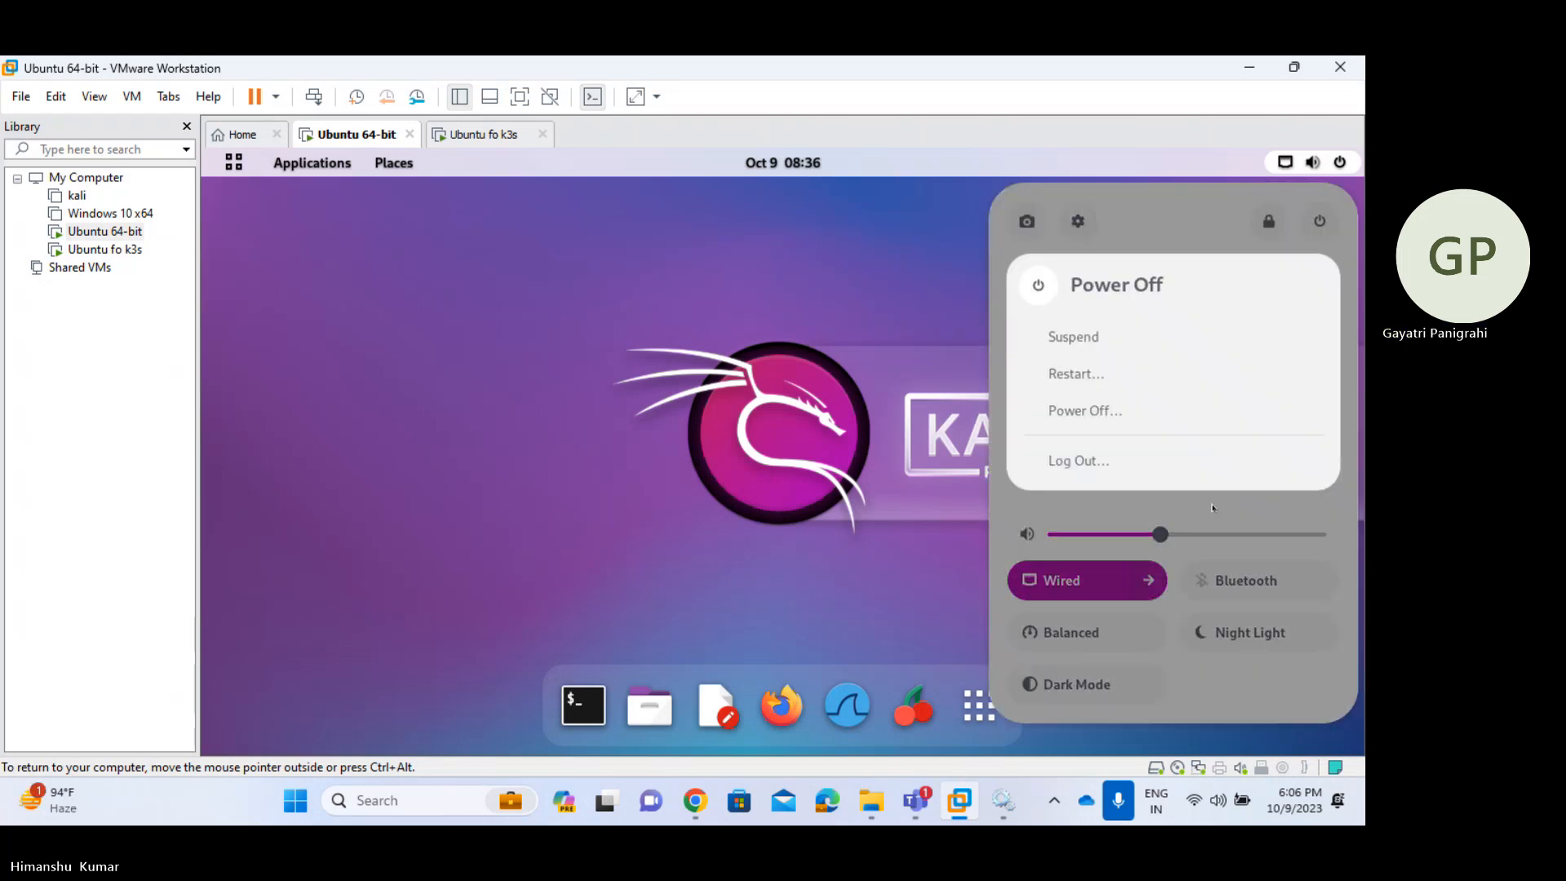
click(1094, 413)
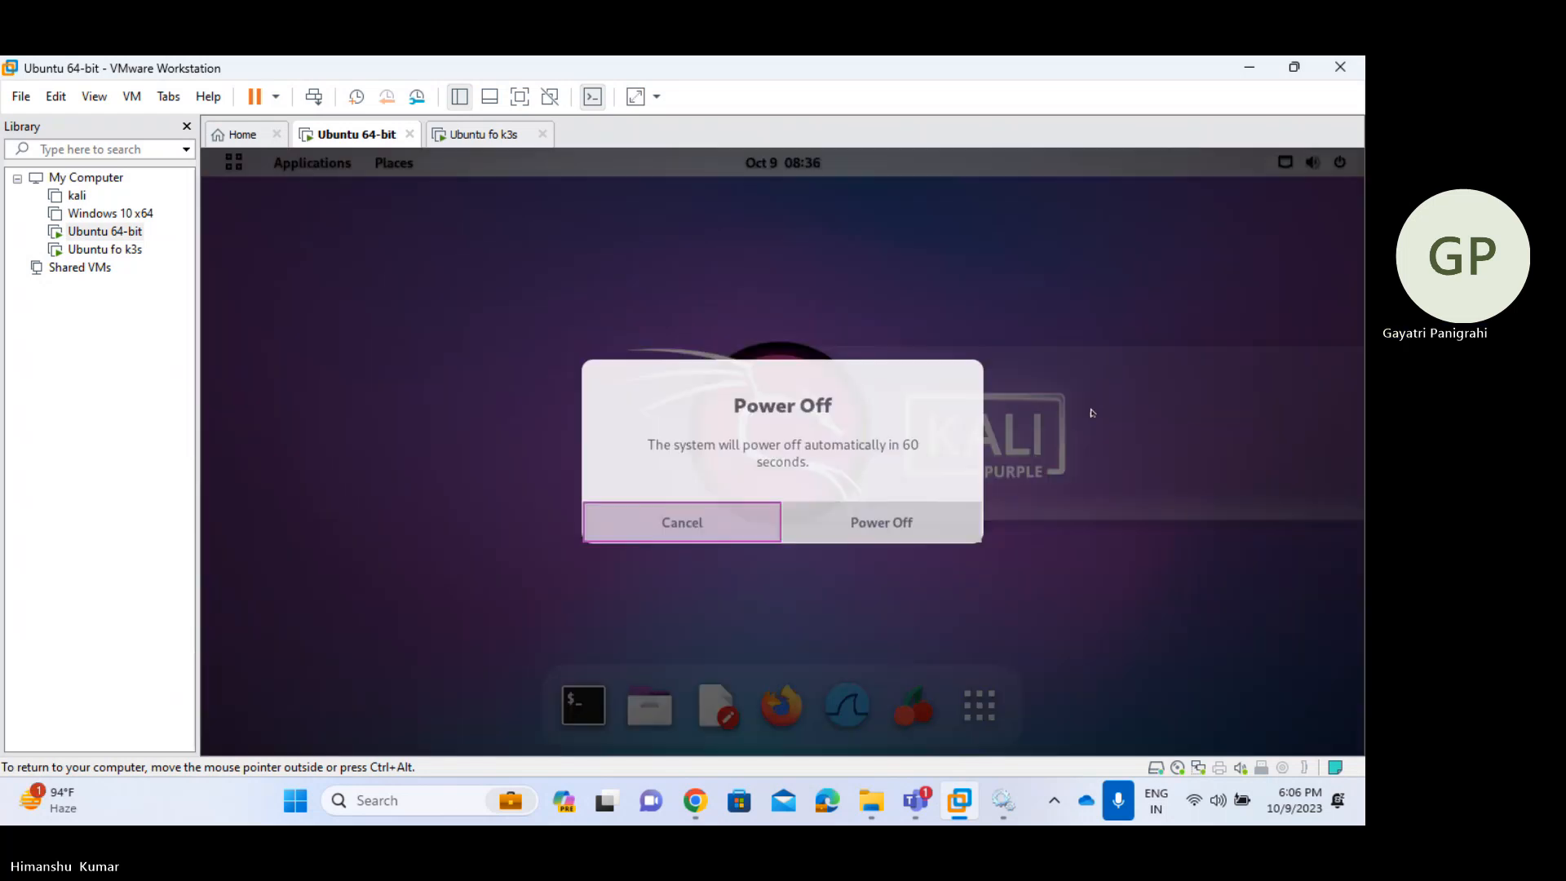
click(866, 511)
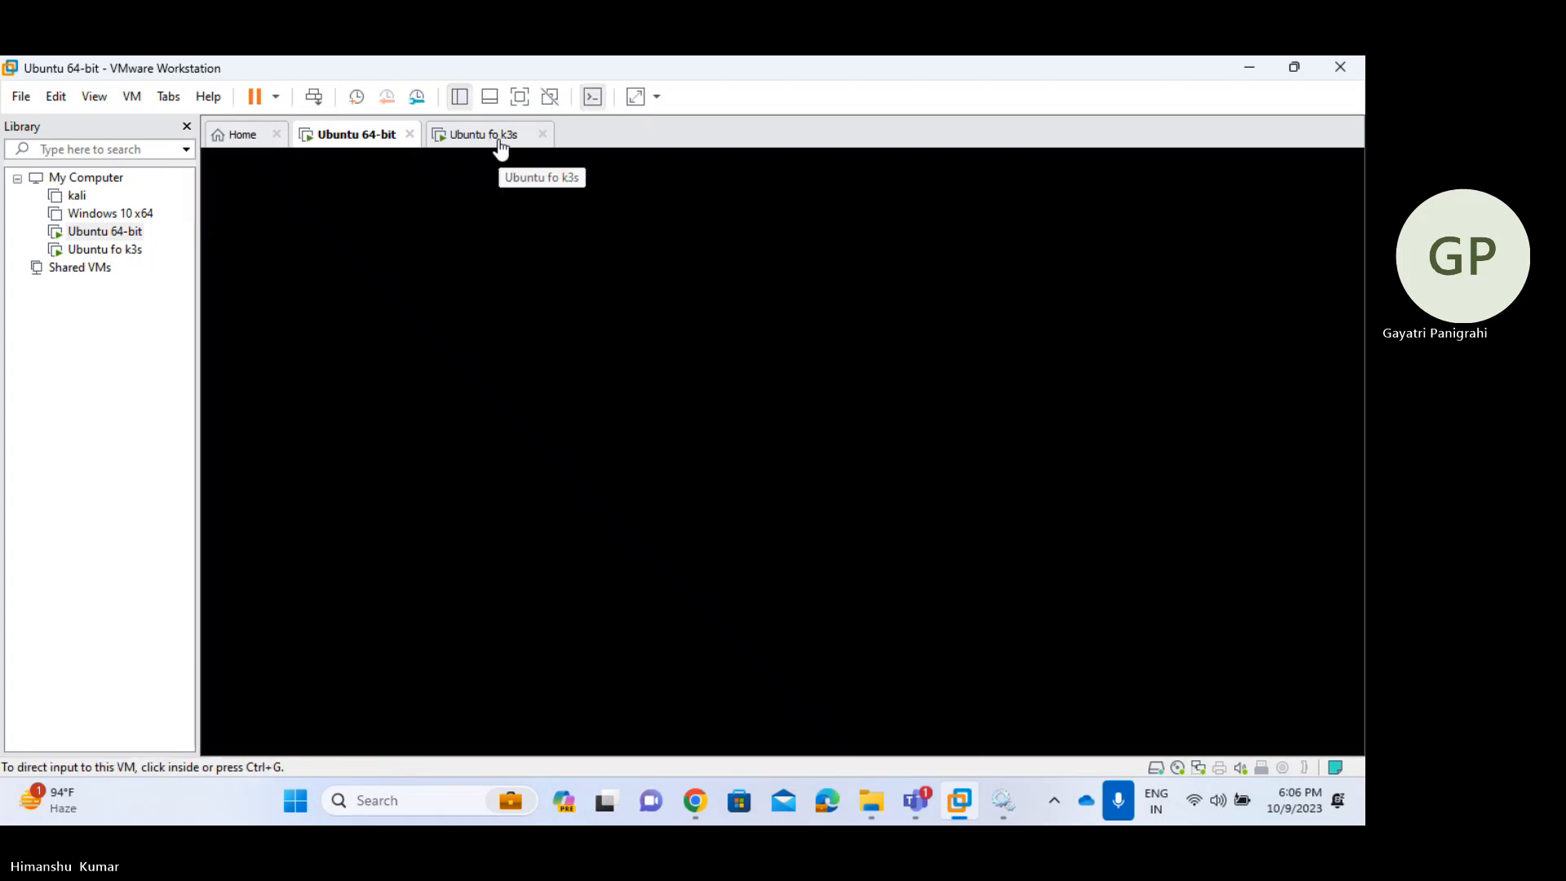
- Switch to the Ubuntu fo k3s VM, dismiss the Removable Devices notice, and close the Ubuntu 64-bit tab
click(501, 147)
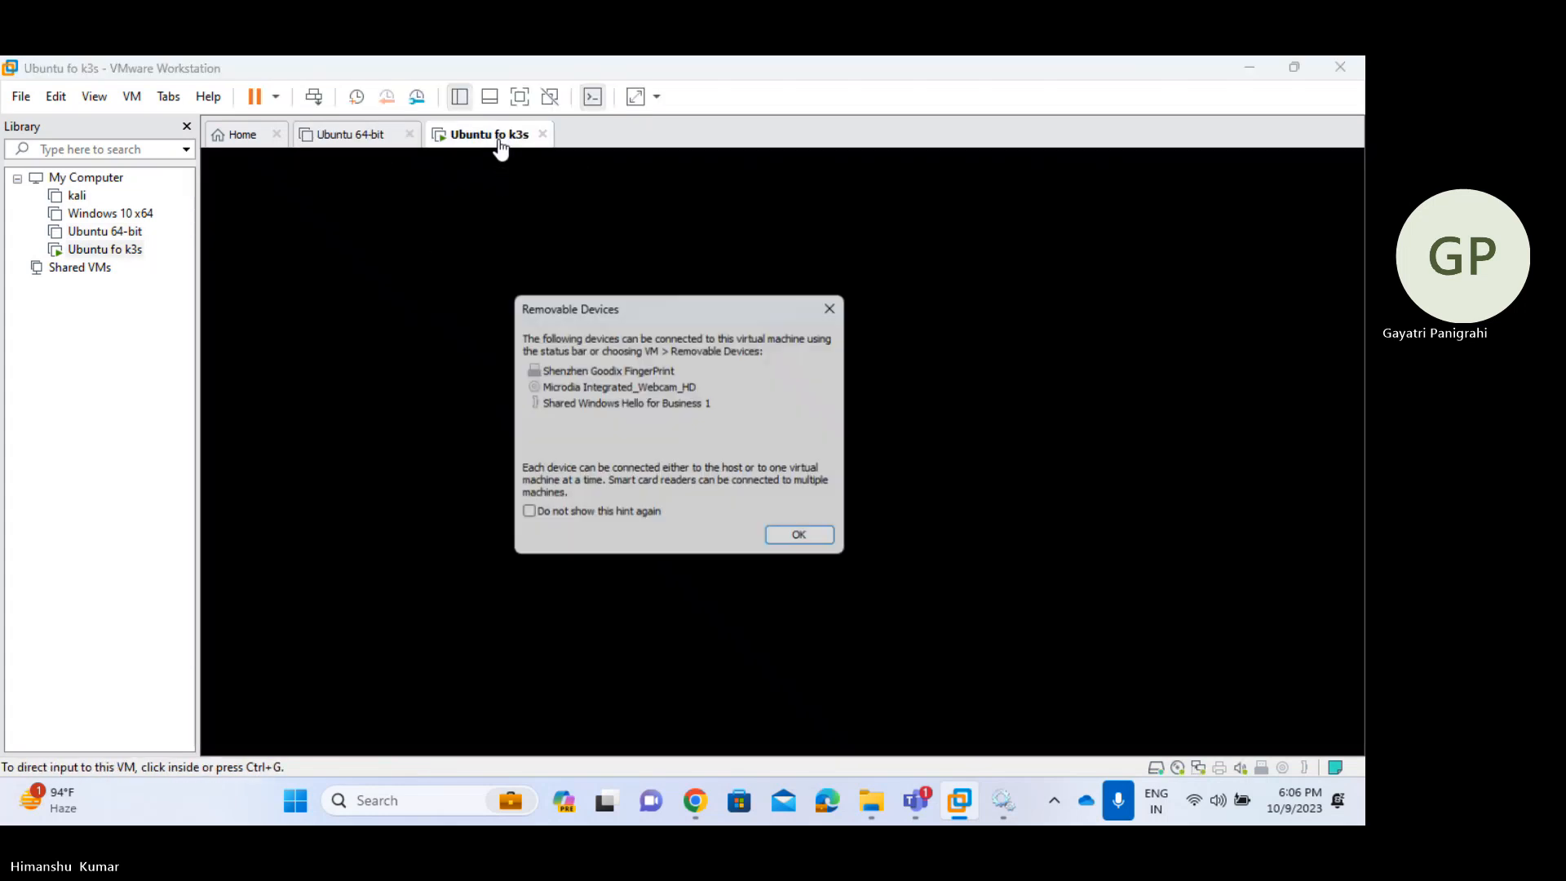
click(807, 541)
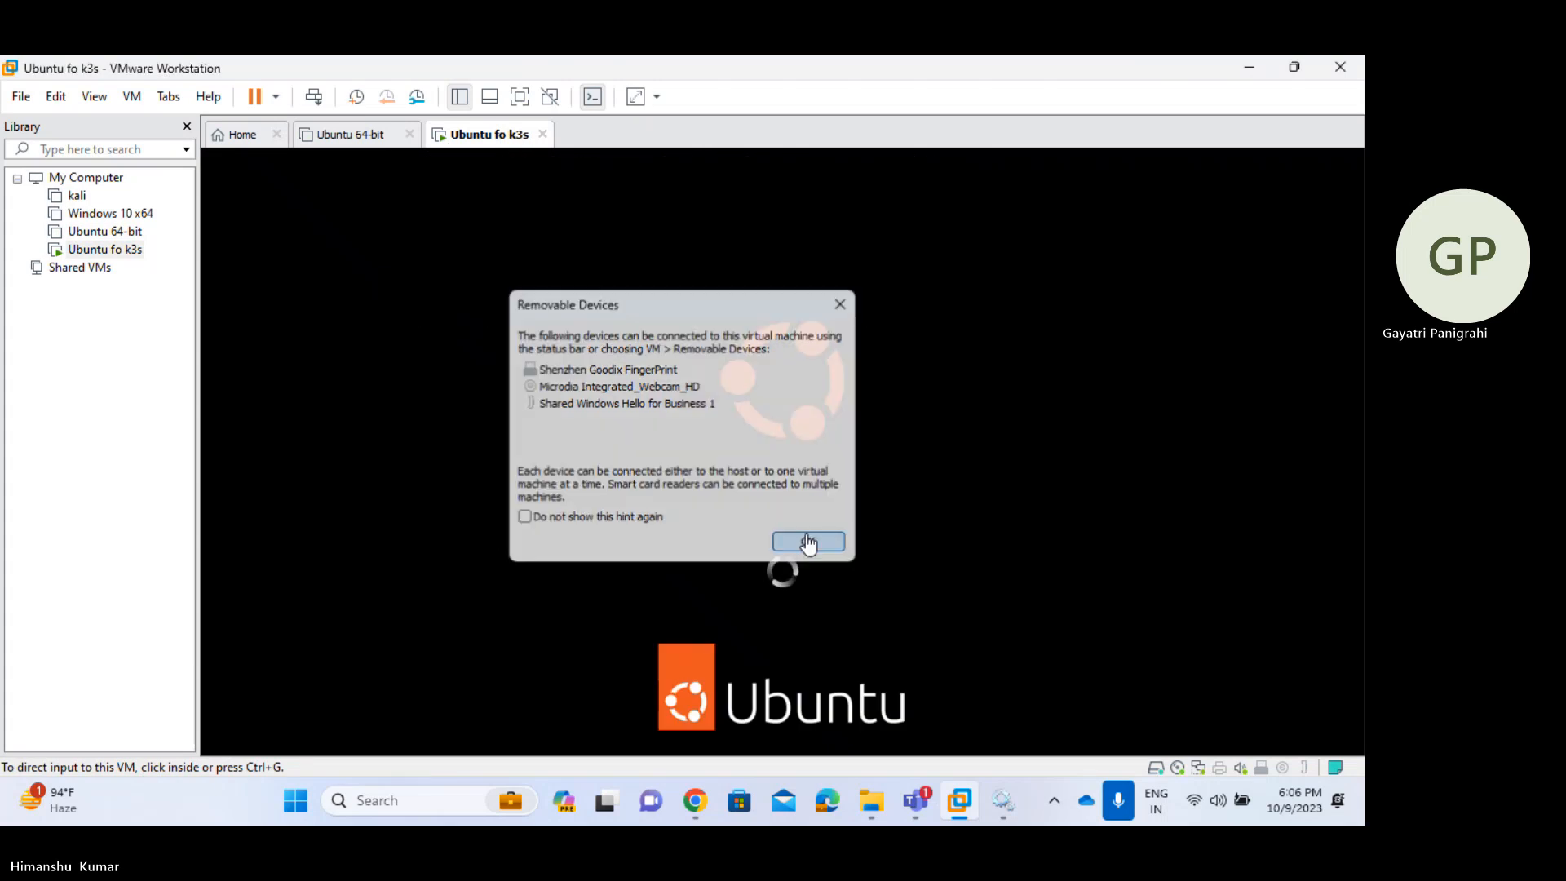
click(411, 135)
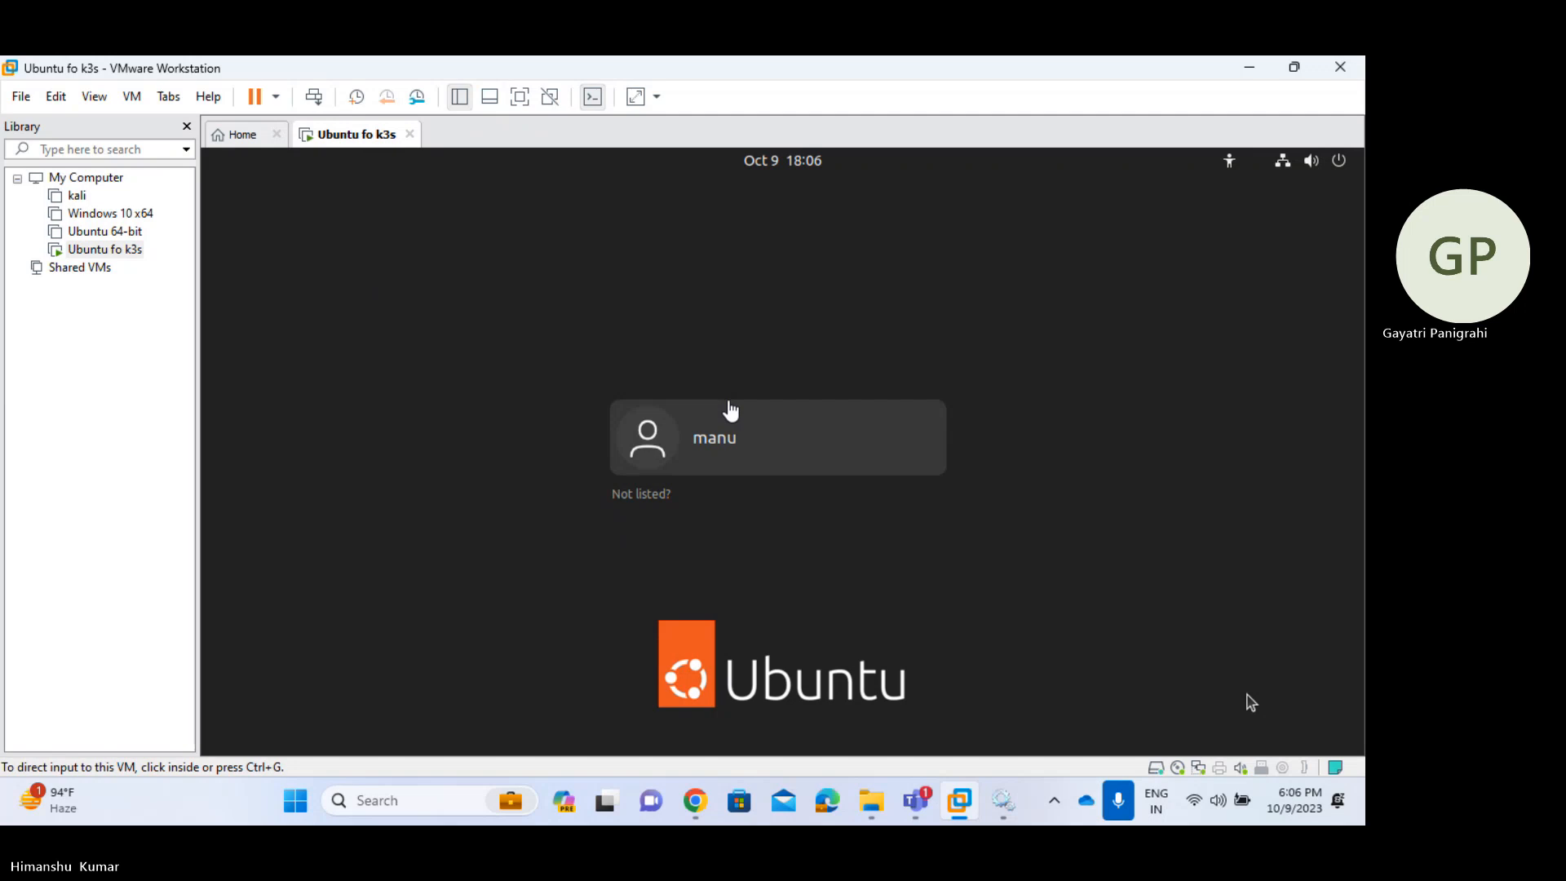
- Log into the Ubuntu fo k3s desktop with the user account's password
click(762, 445)
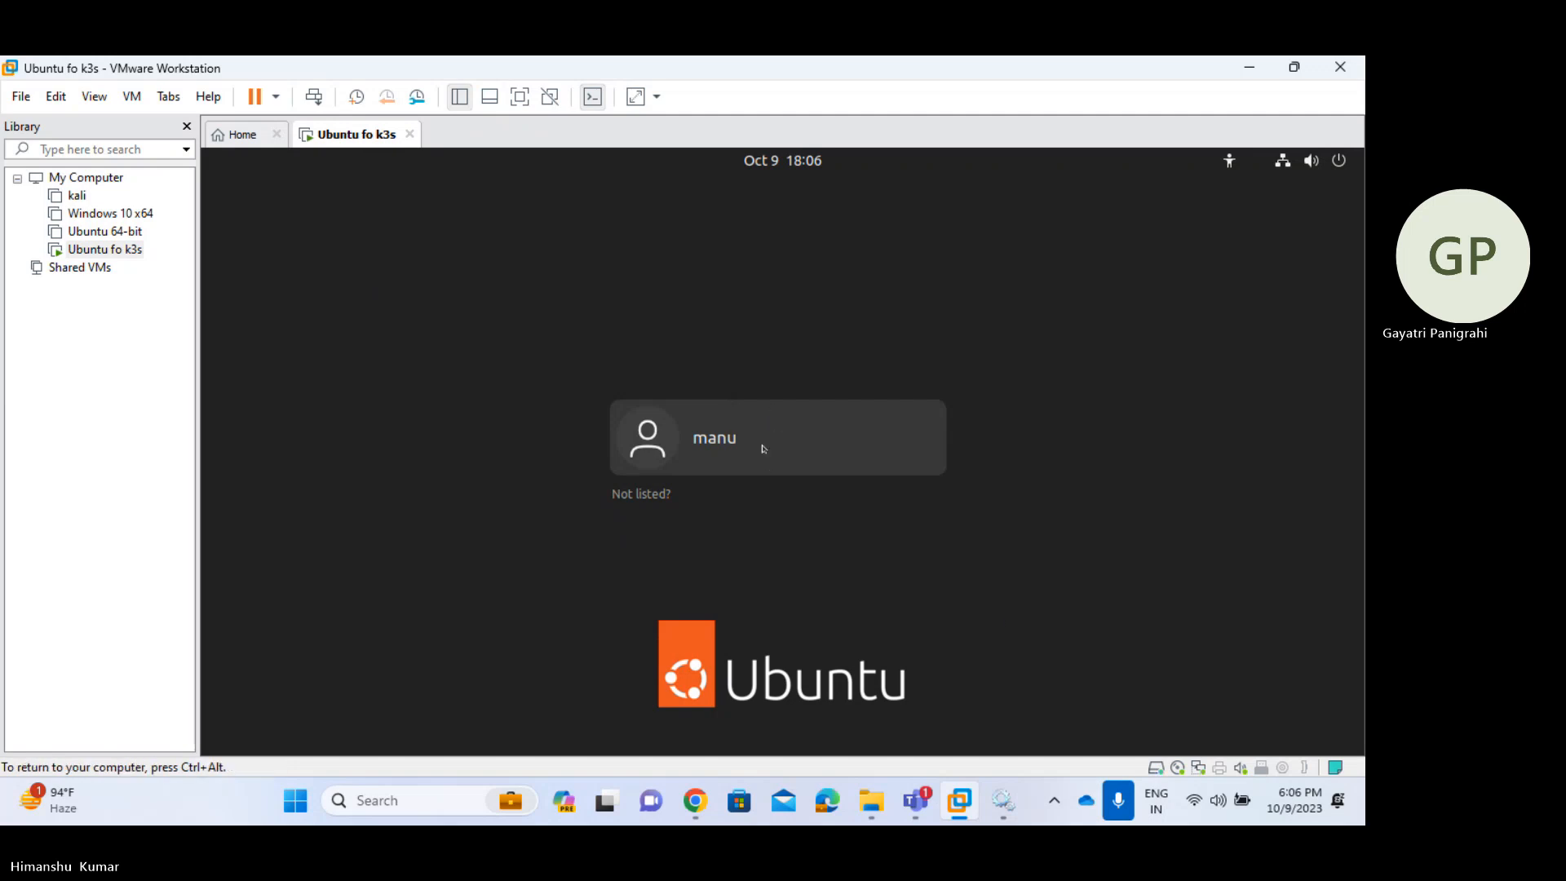
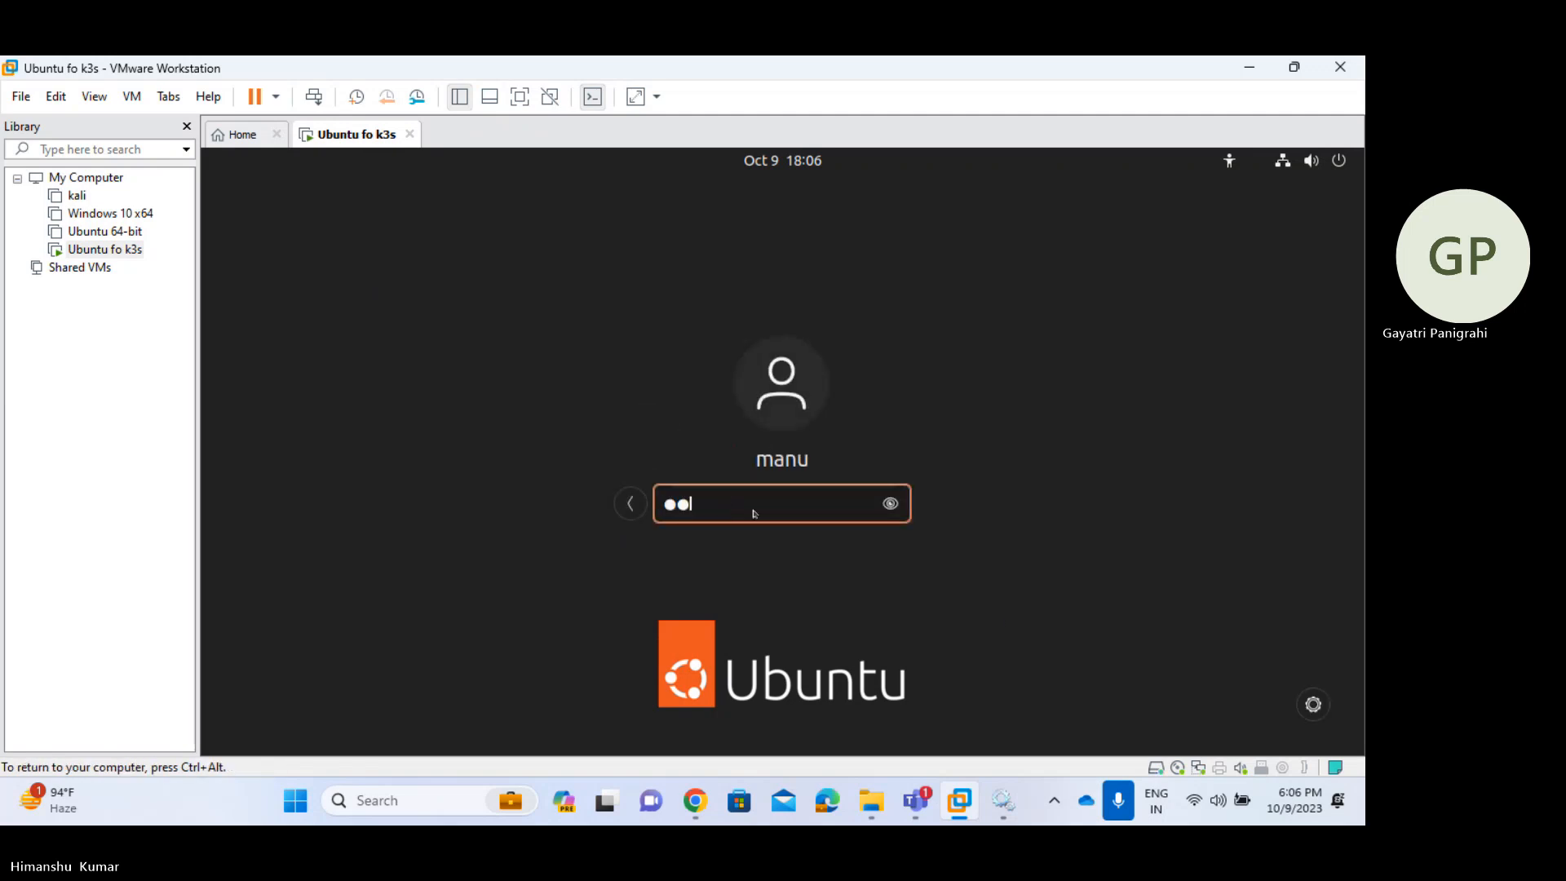
key(Return)
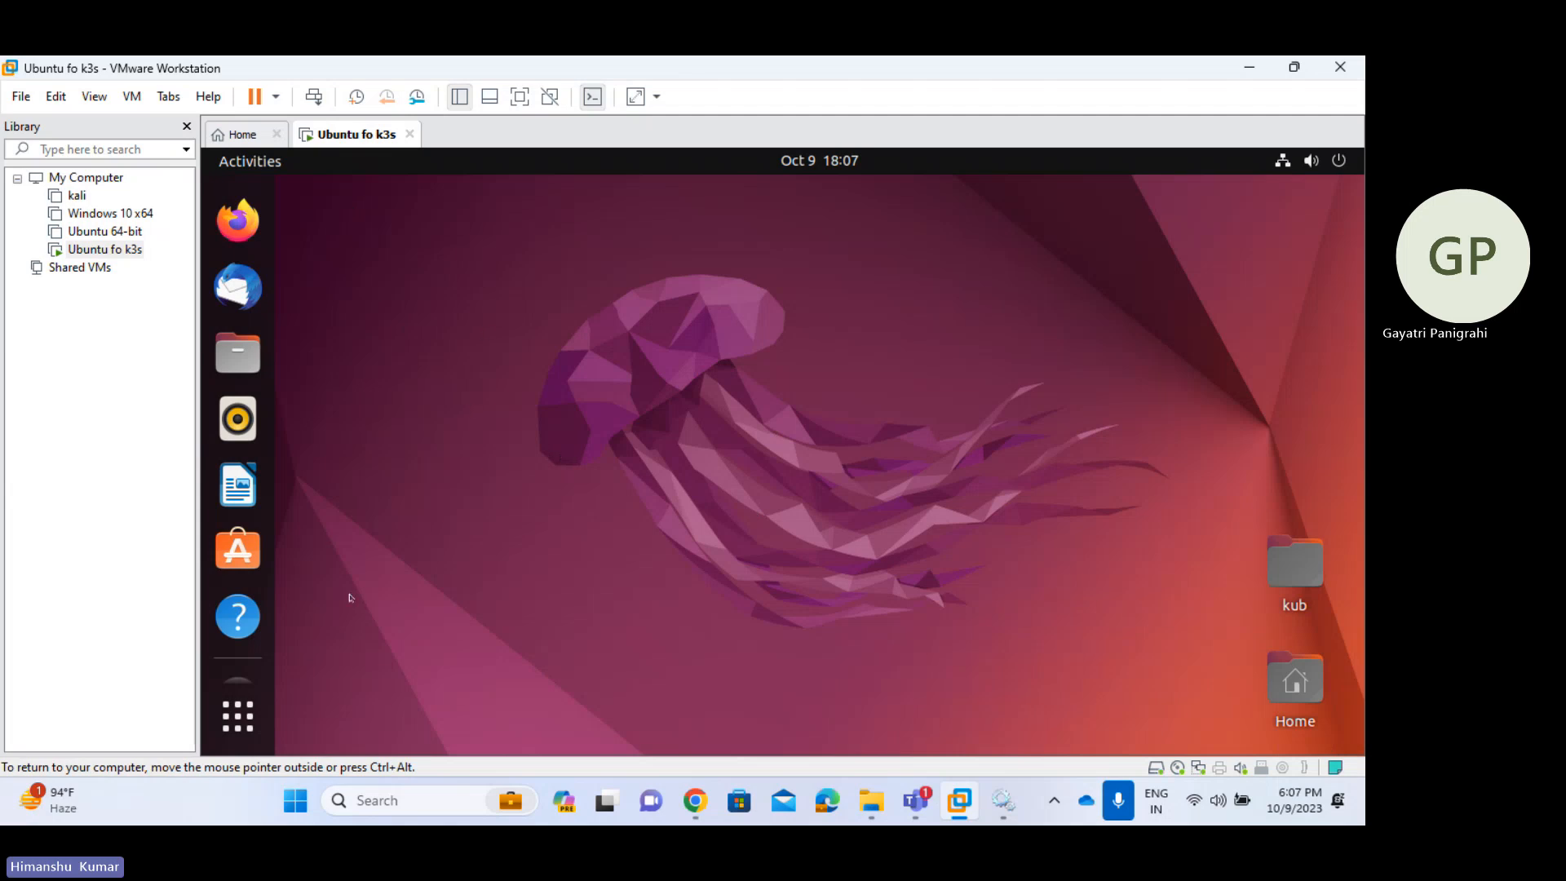
scroll(257, 573, down, 3)
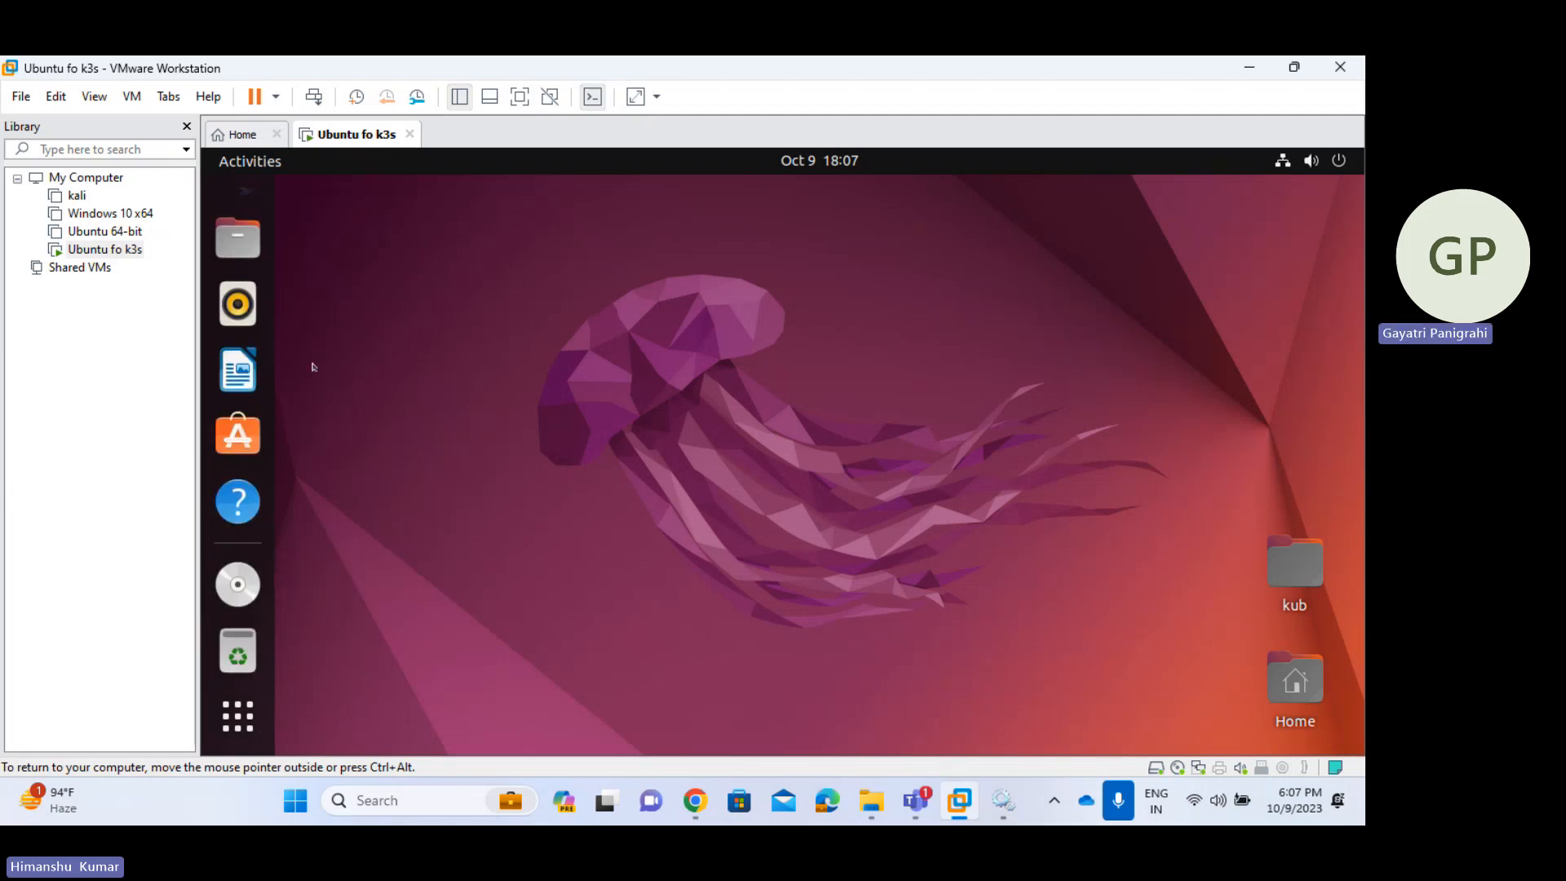
scroll(272, 332, up, 3)
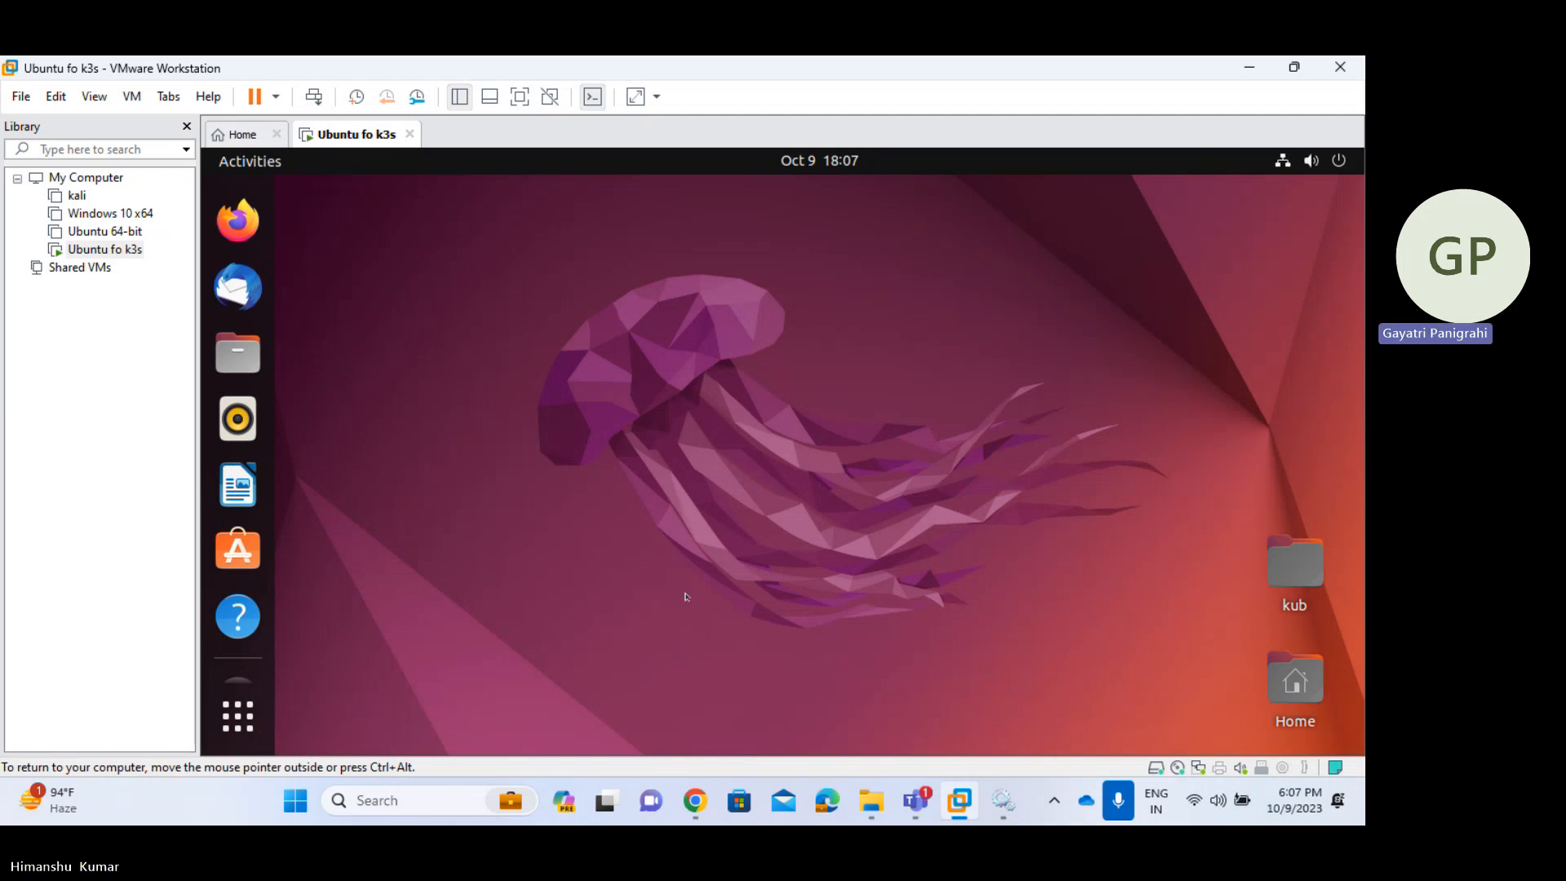
- Open a terminal from the Ubuntu desktop and move it down and right
right_click(577, 309)
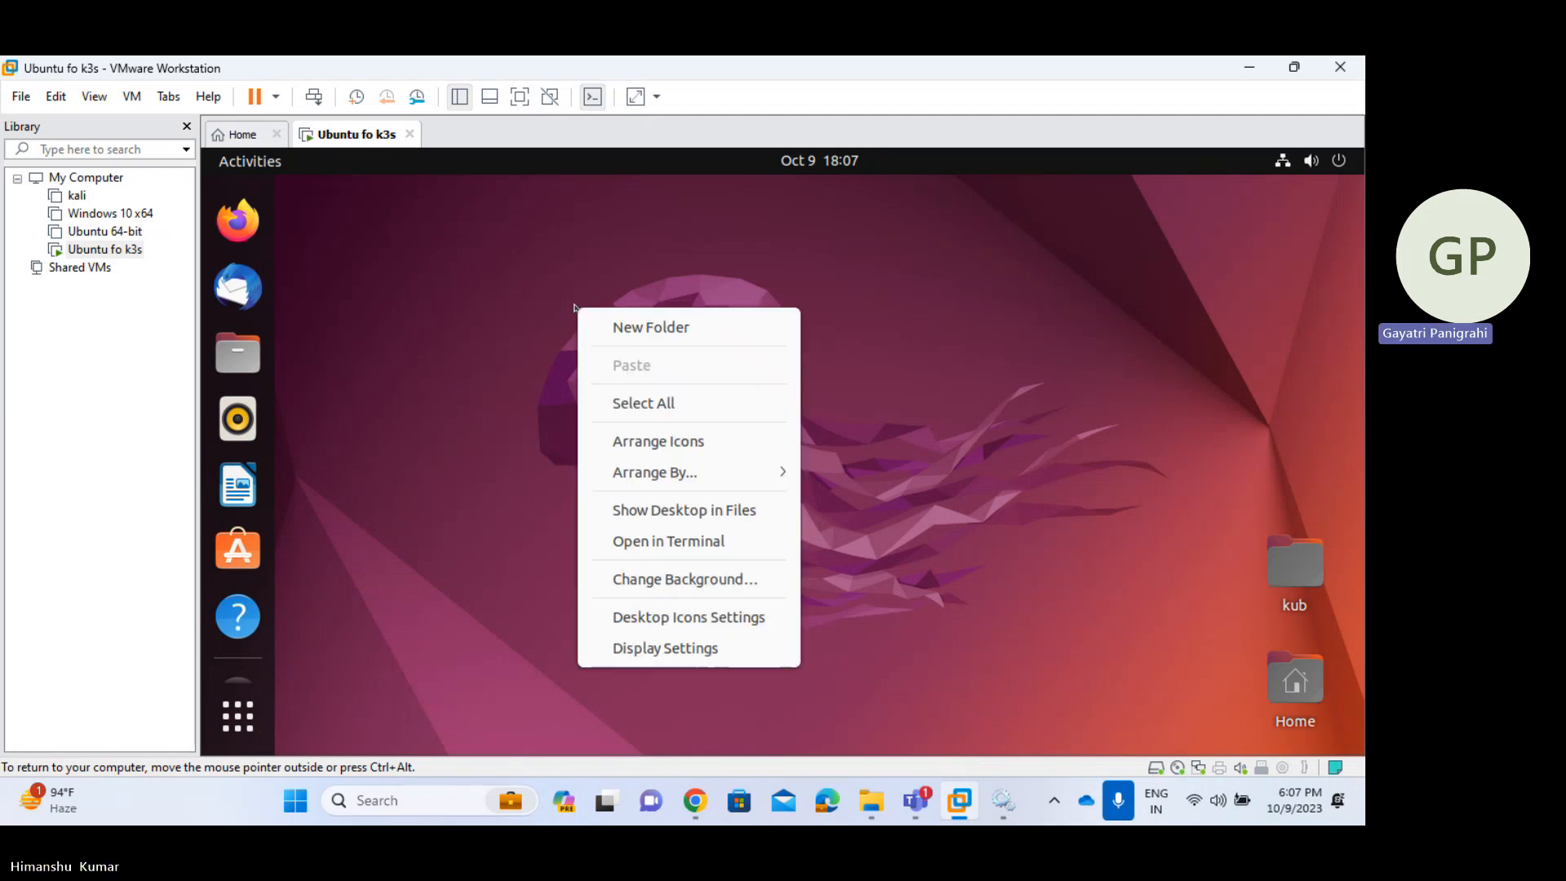
click(686, 542)
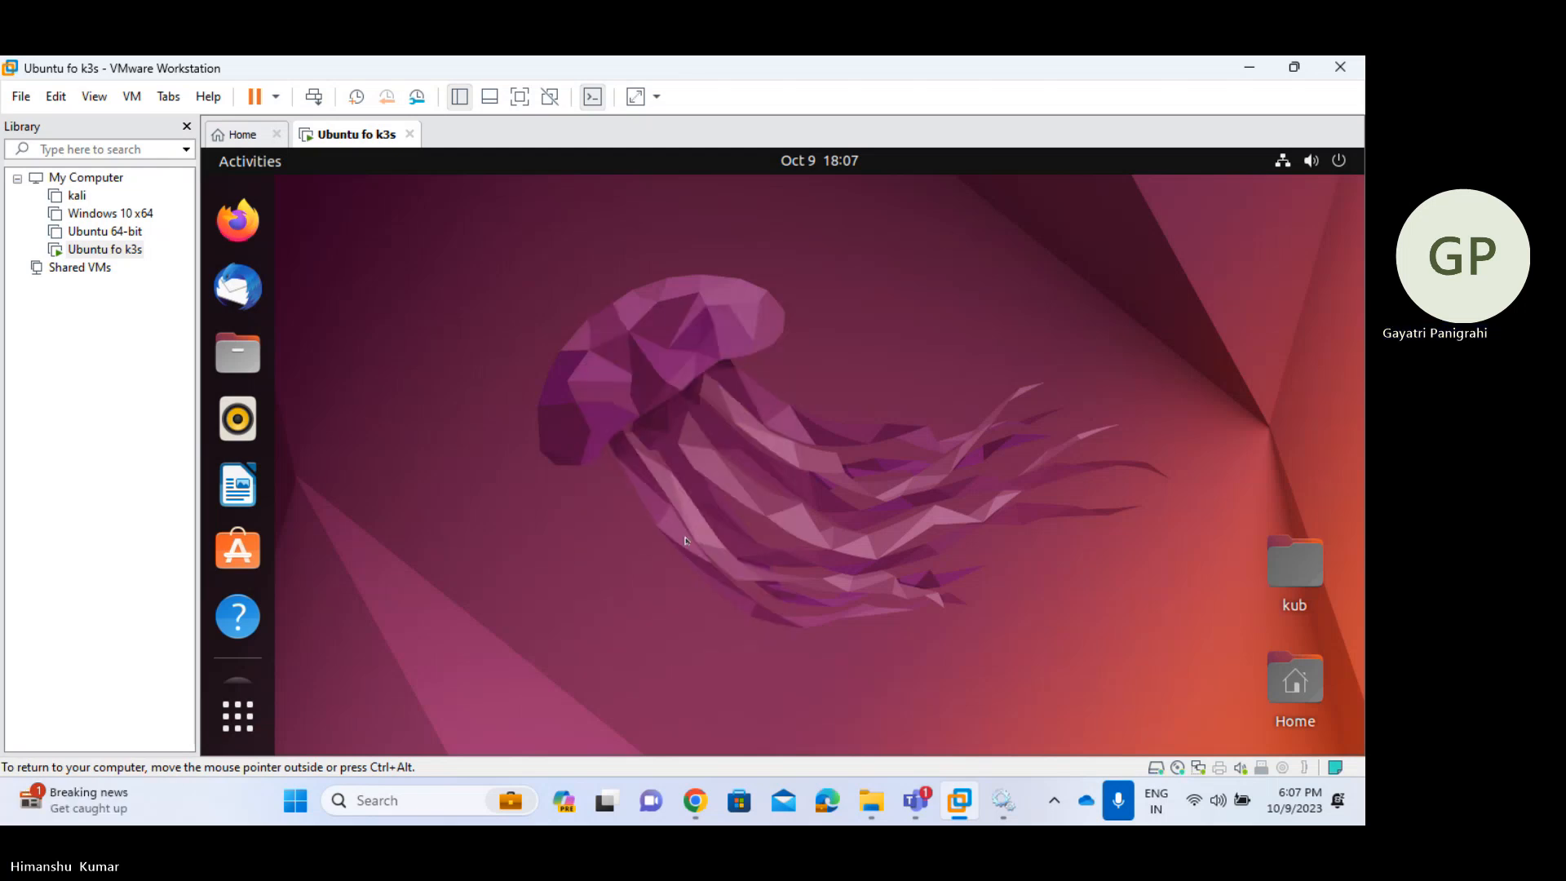
drag(516, 193, 767, 333)
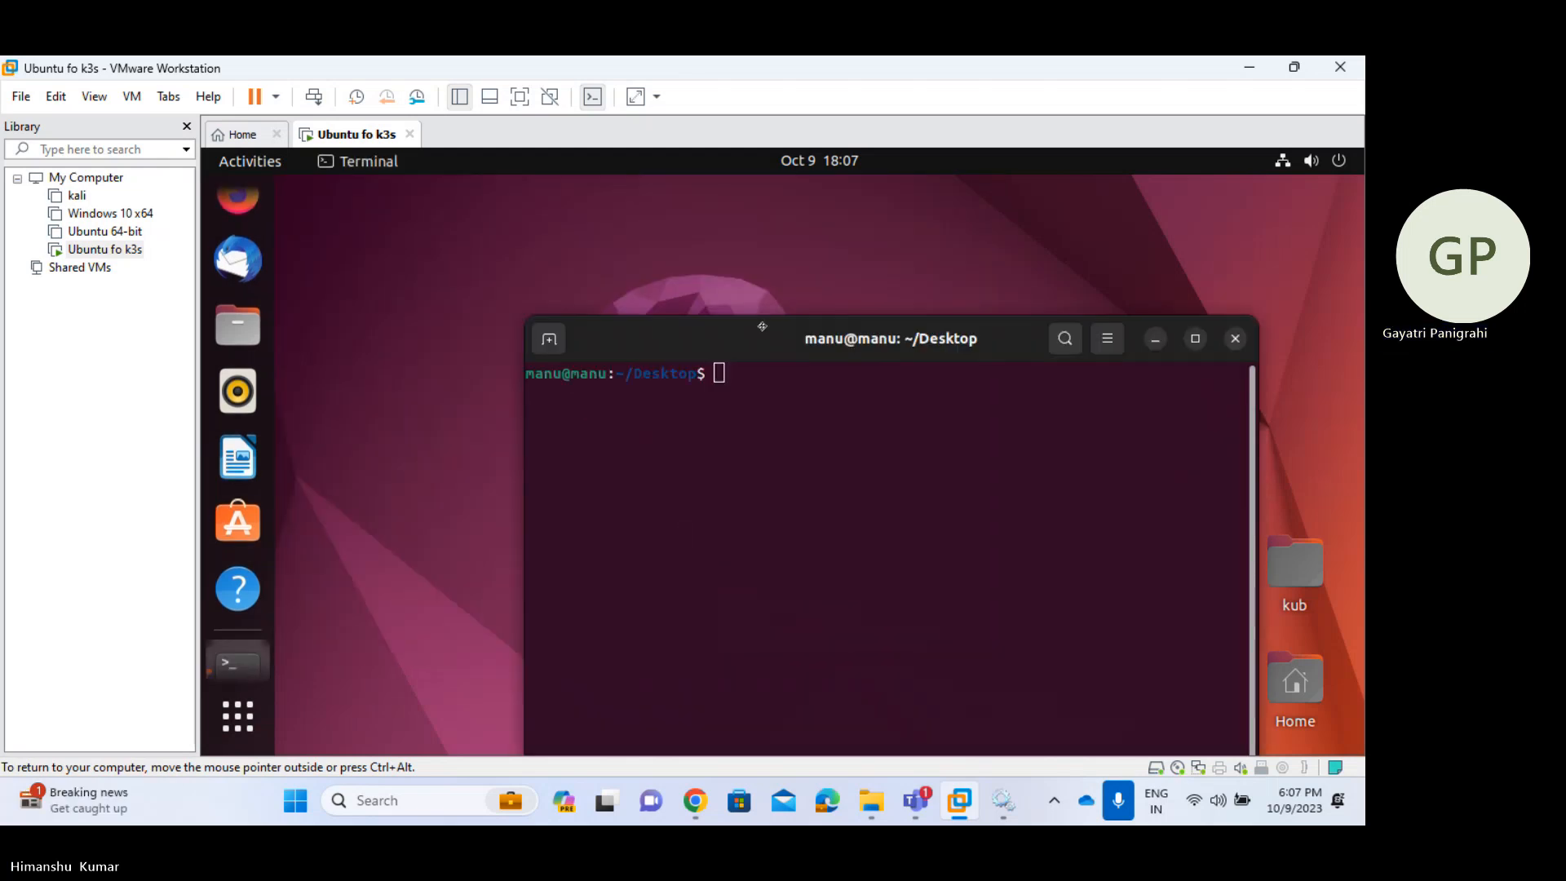
- Run sudo systemctl status ssh, fixing the typo, to confirm SSH is active and running
text(sudo )
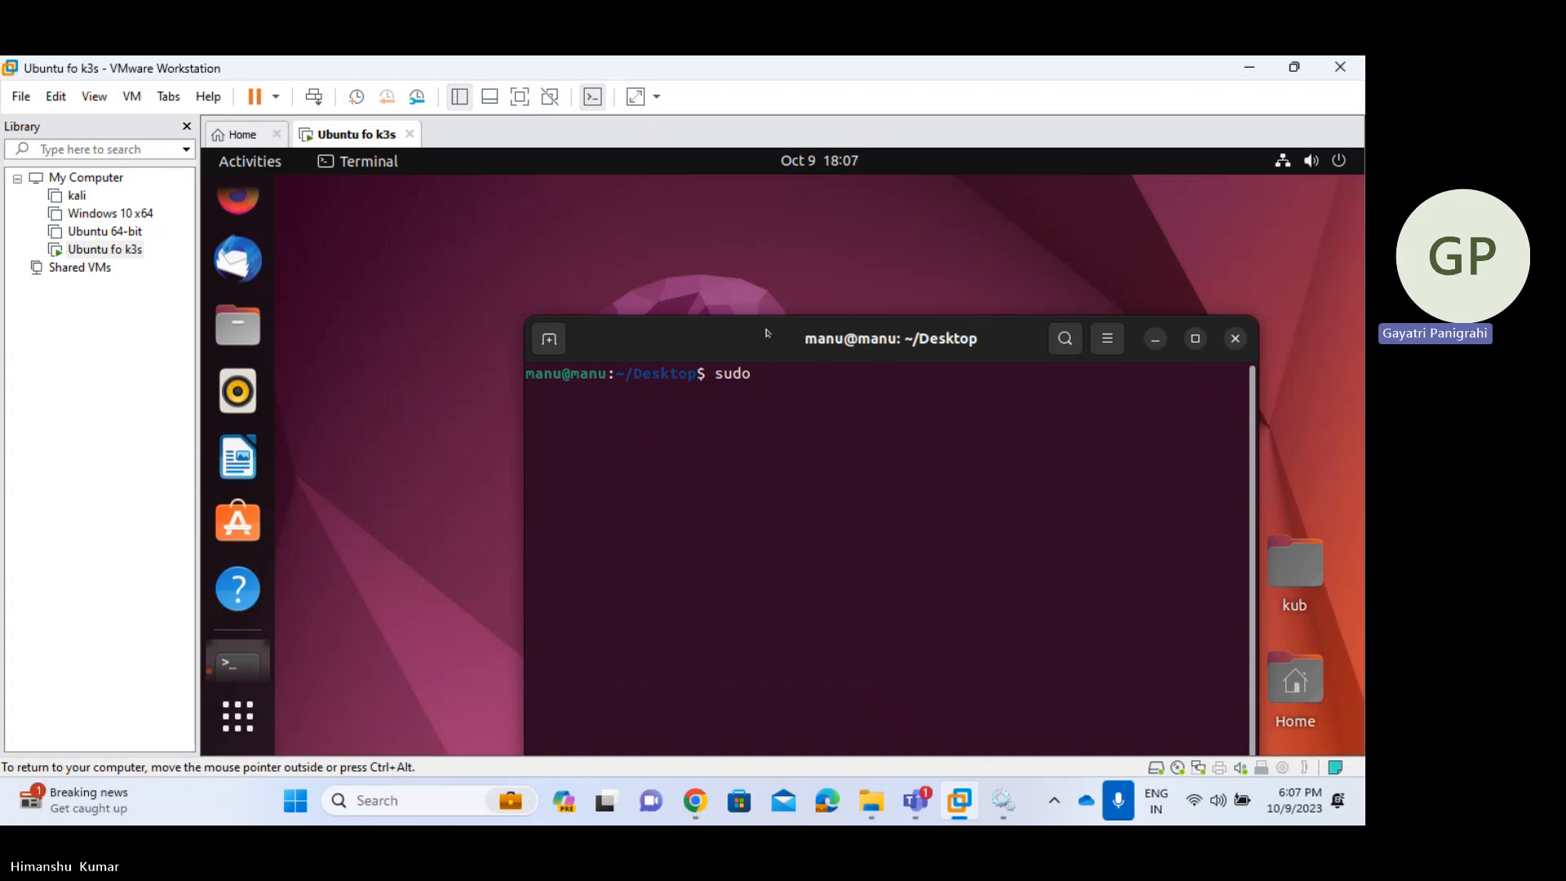
text(systemctl )
text(show)
key(BackSpace)
key(BackSpace)
key(BackSpace)
key(BackSpace)
key(BackSpace)
text(ststus ssh)
key(Return)
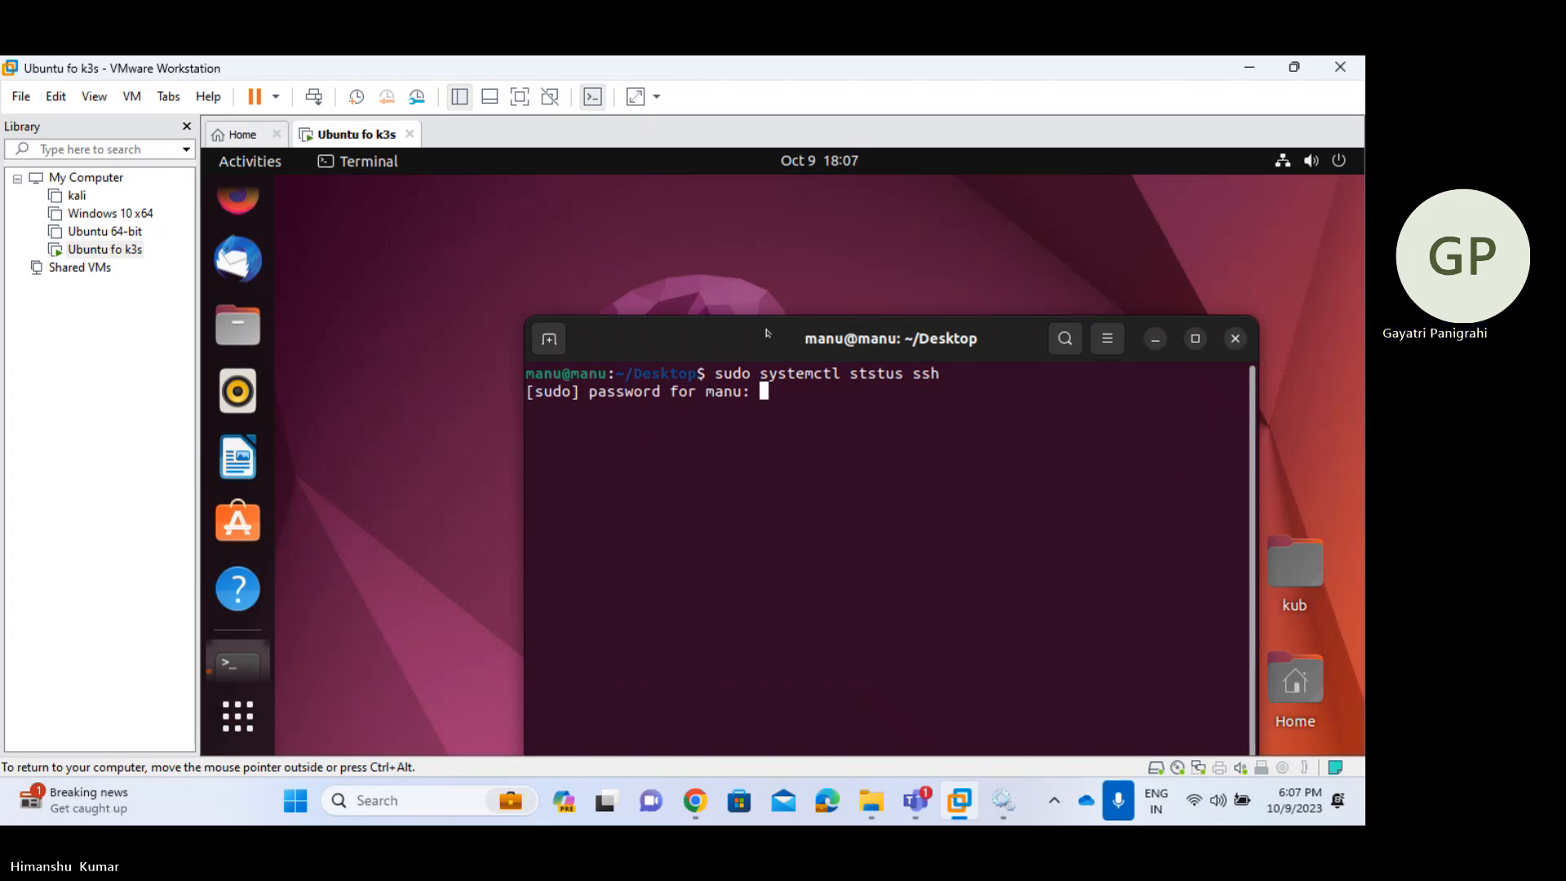
key(Return)
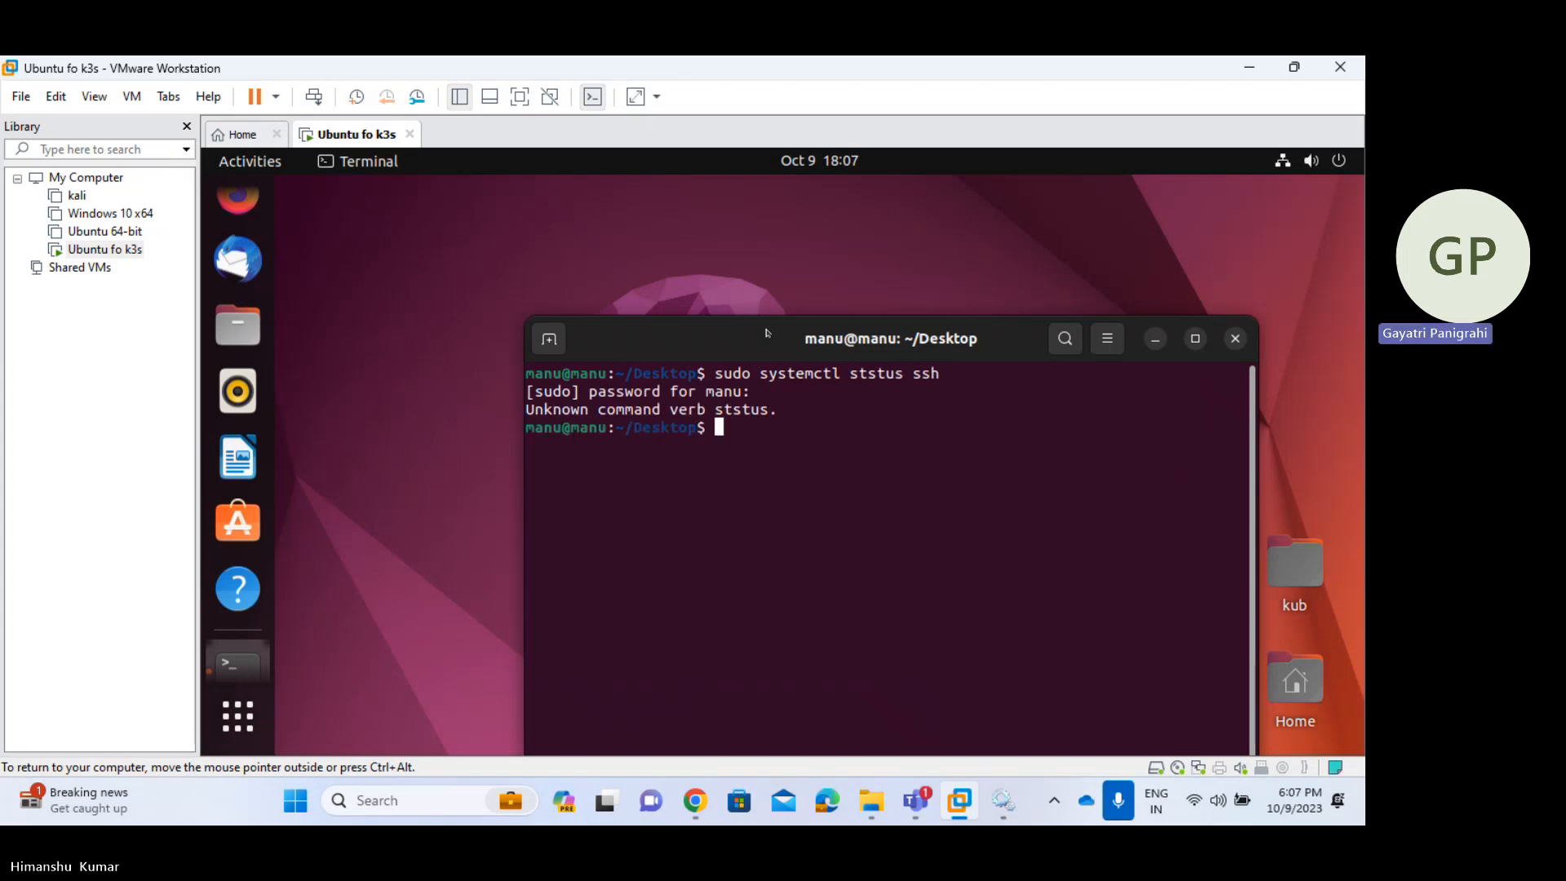
key(Up)
key(Left)
key(Left)
key(Left)
key(Left)
key(Left)
key(Left)
key(Left)
key(Left)
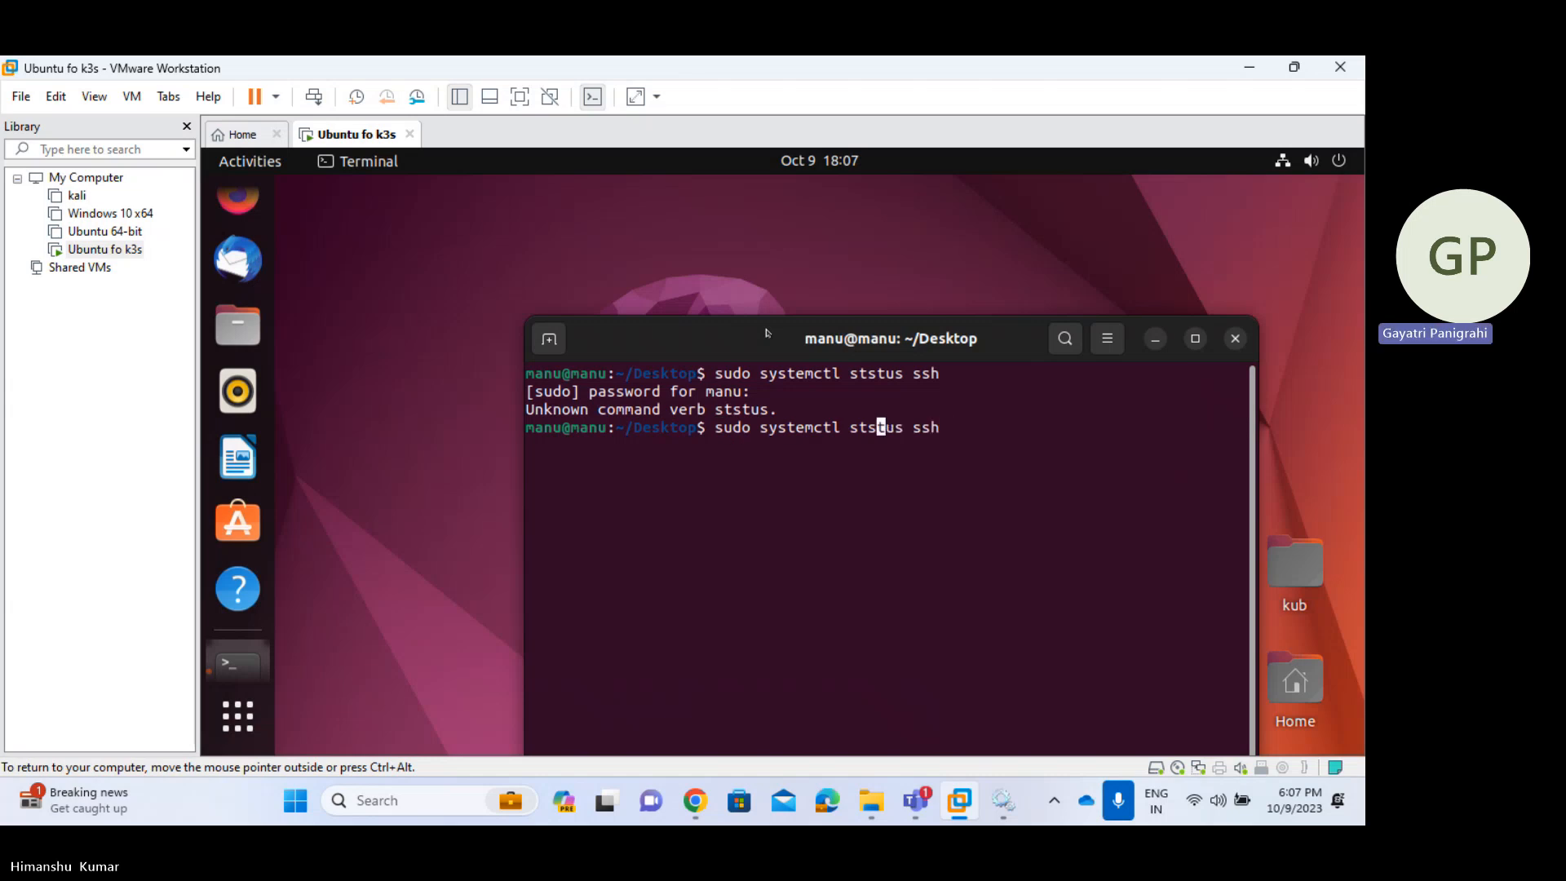
key(BackSpace)
text(a)
key(Return)
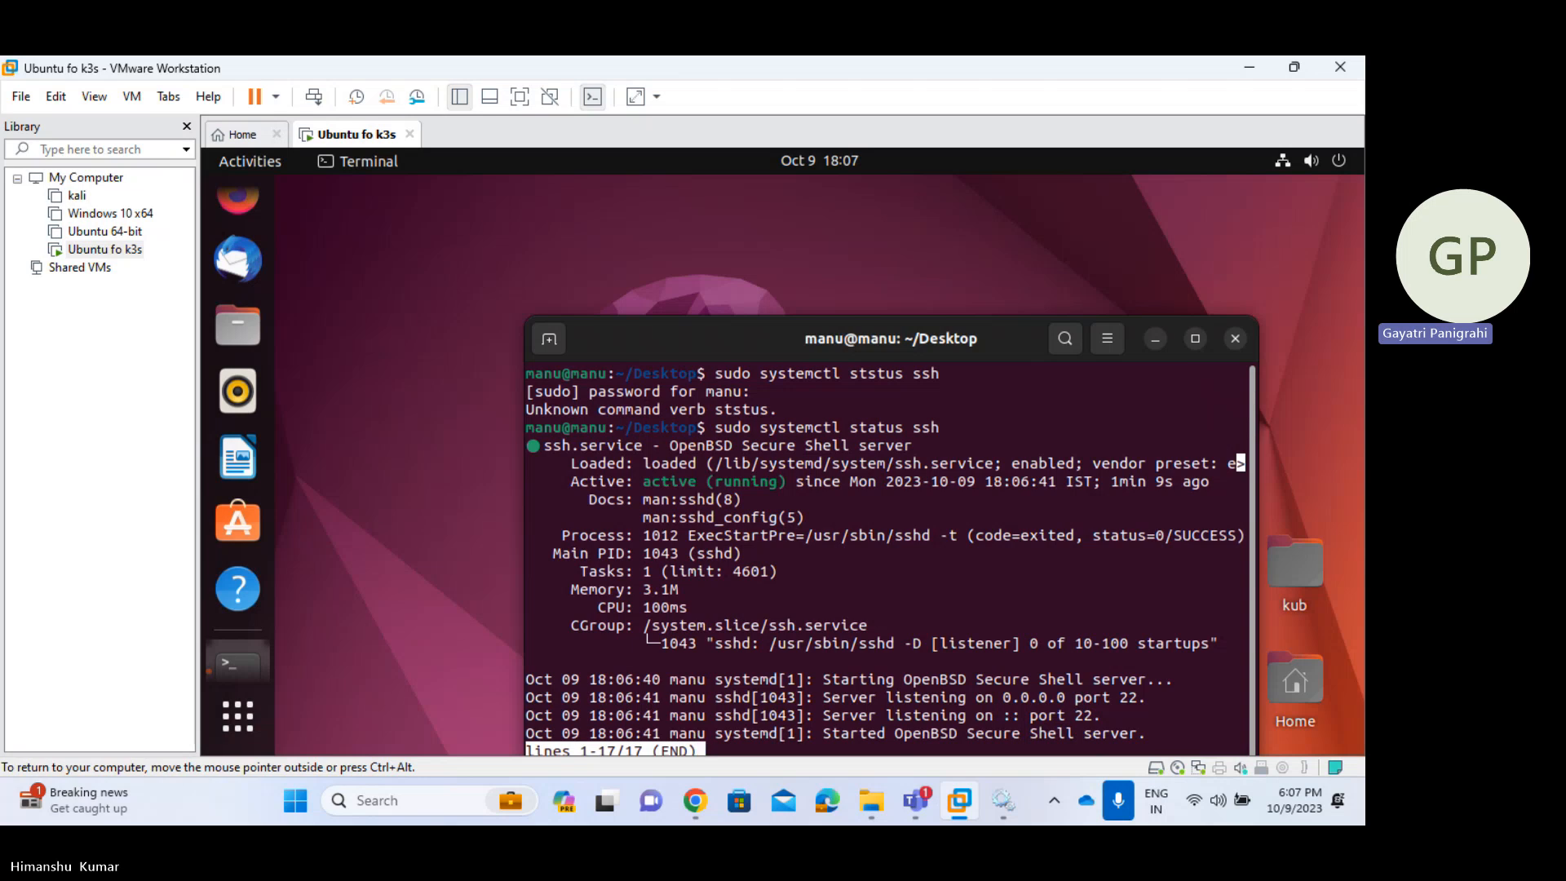
- Quit the status pager, run ip a, and scroll through the interface listing
text(qip a)
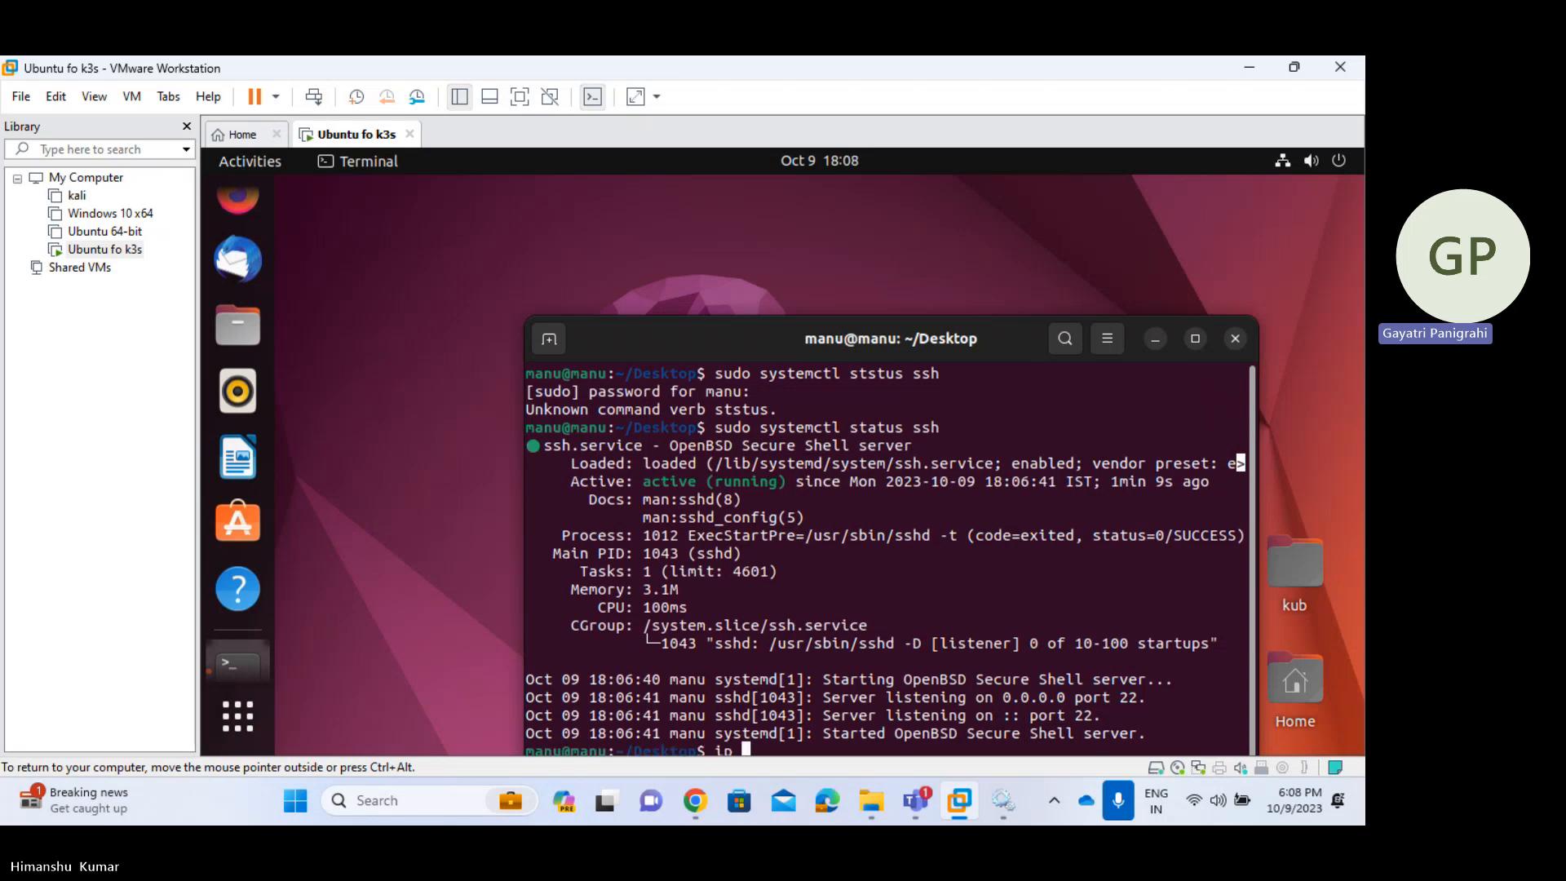
key(Return)
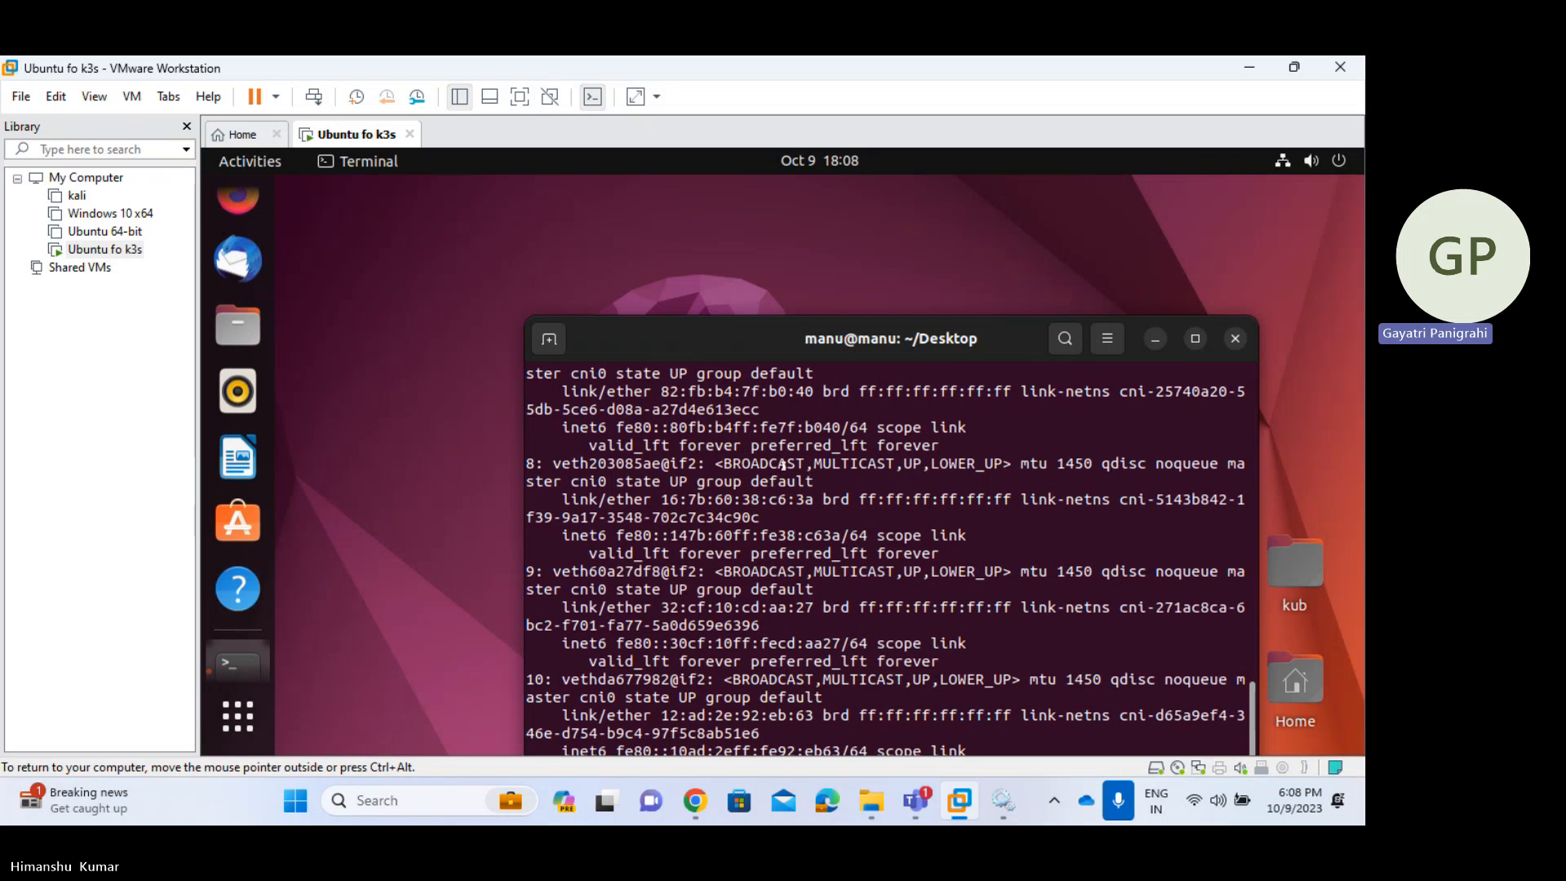
drag(874, 343, 770, 262)
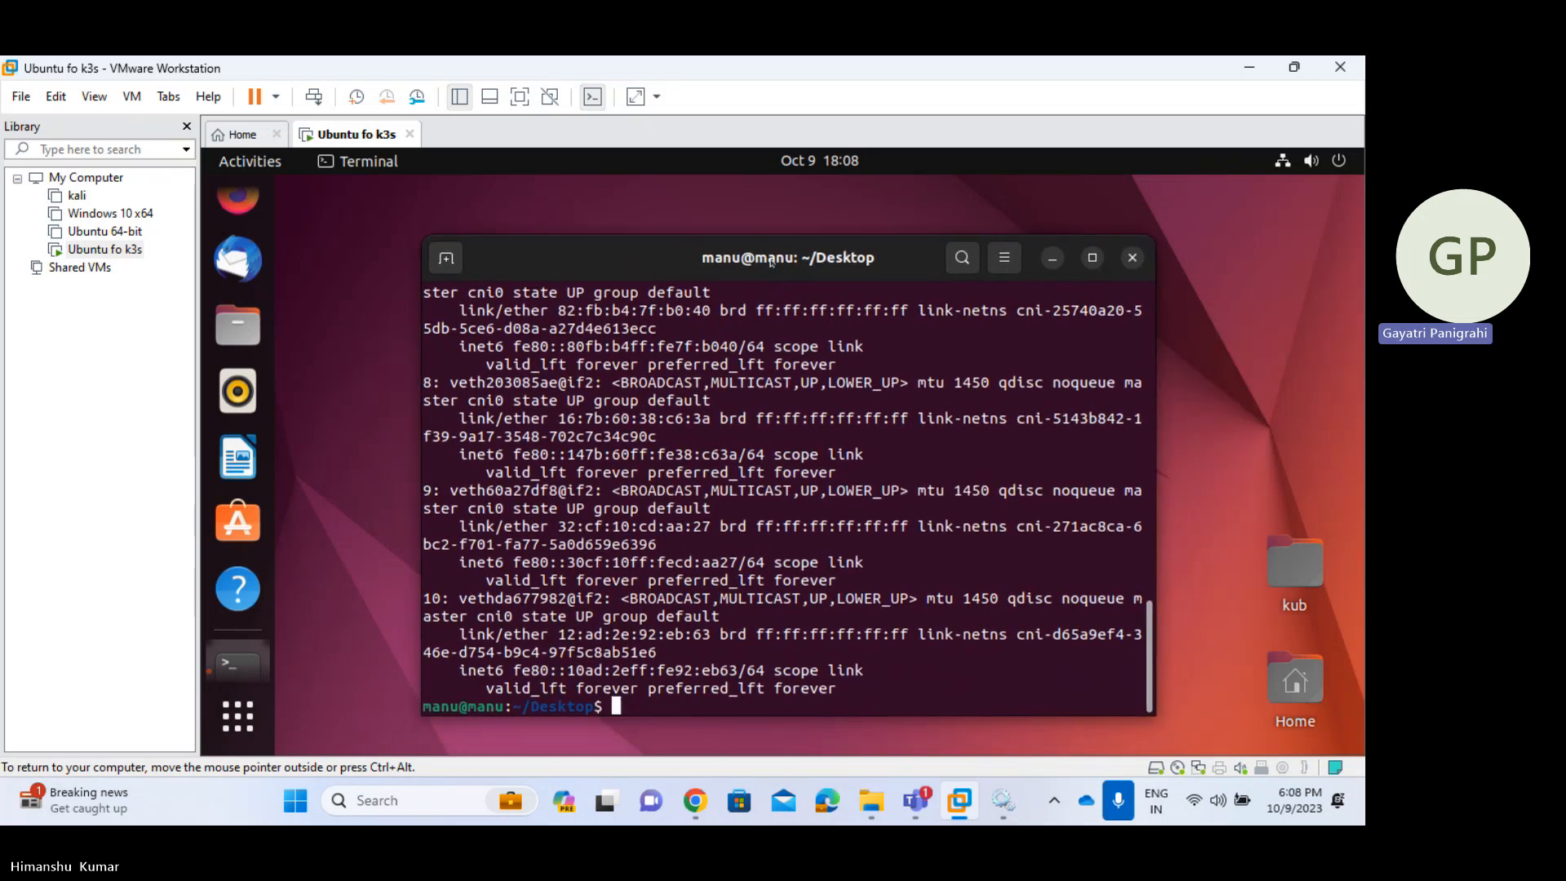
scroll(615, 430, up, 12)
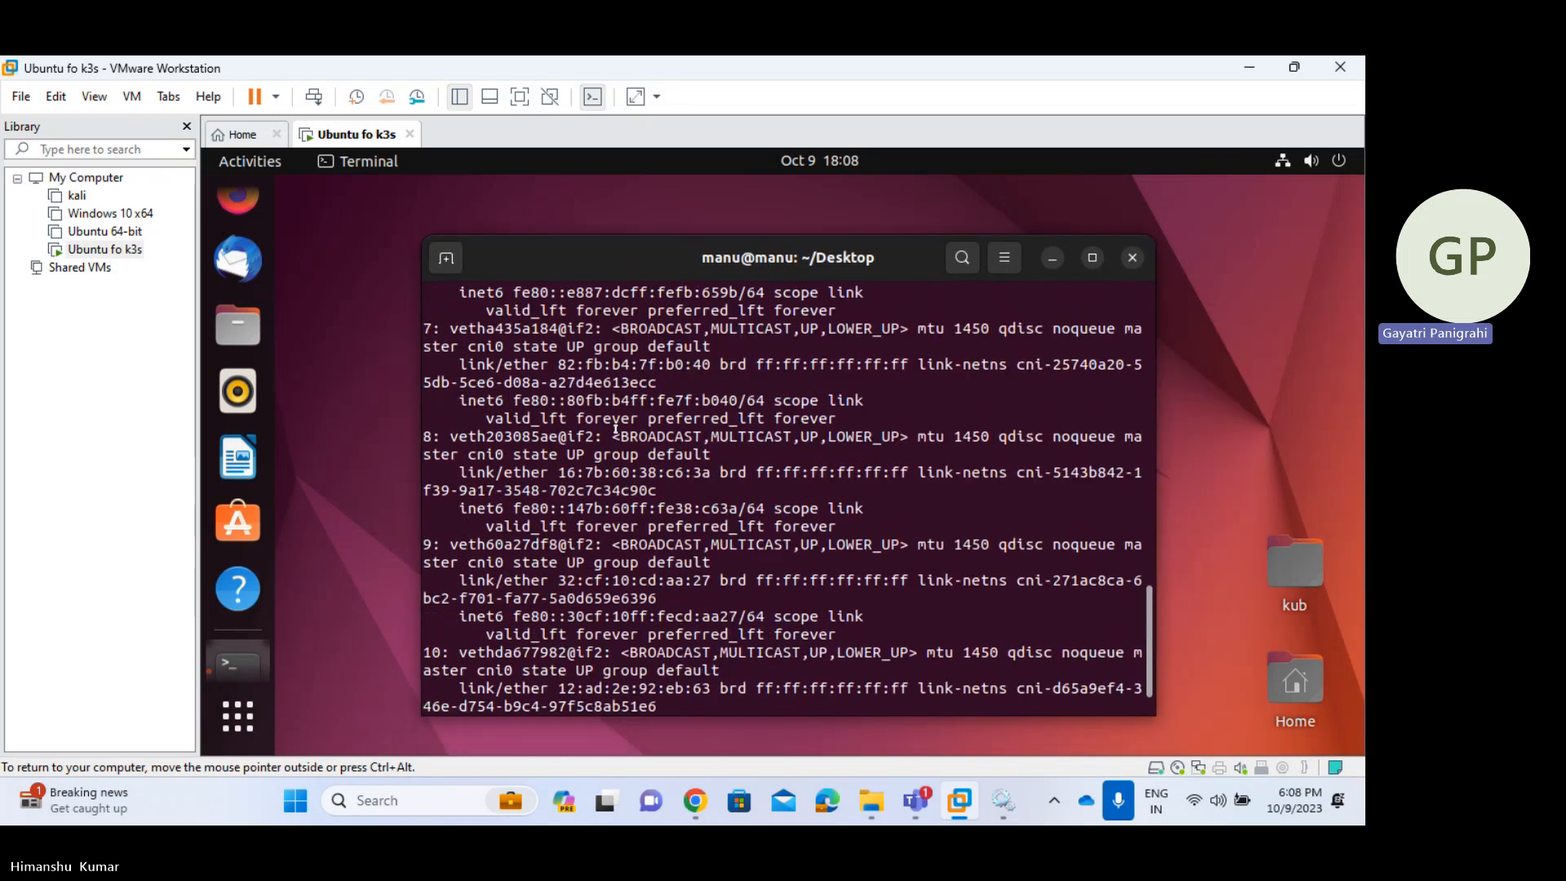
scroll(616, 431, up, 4)
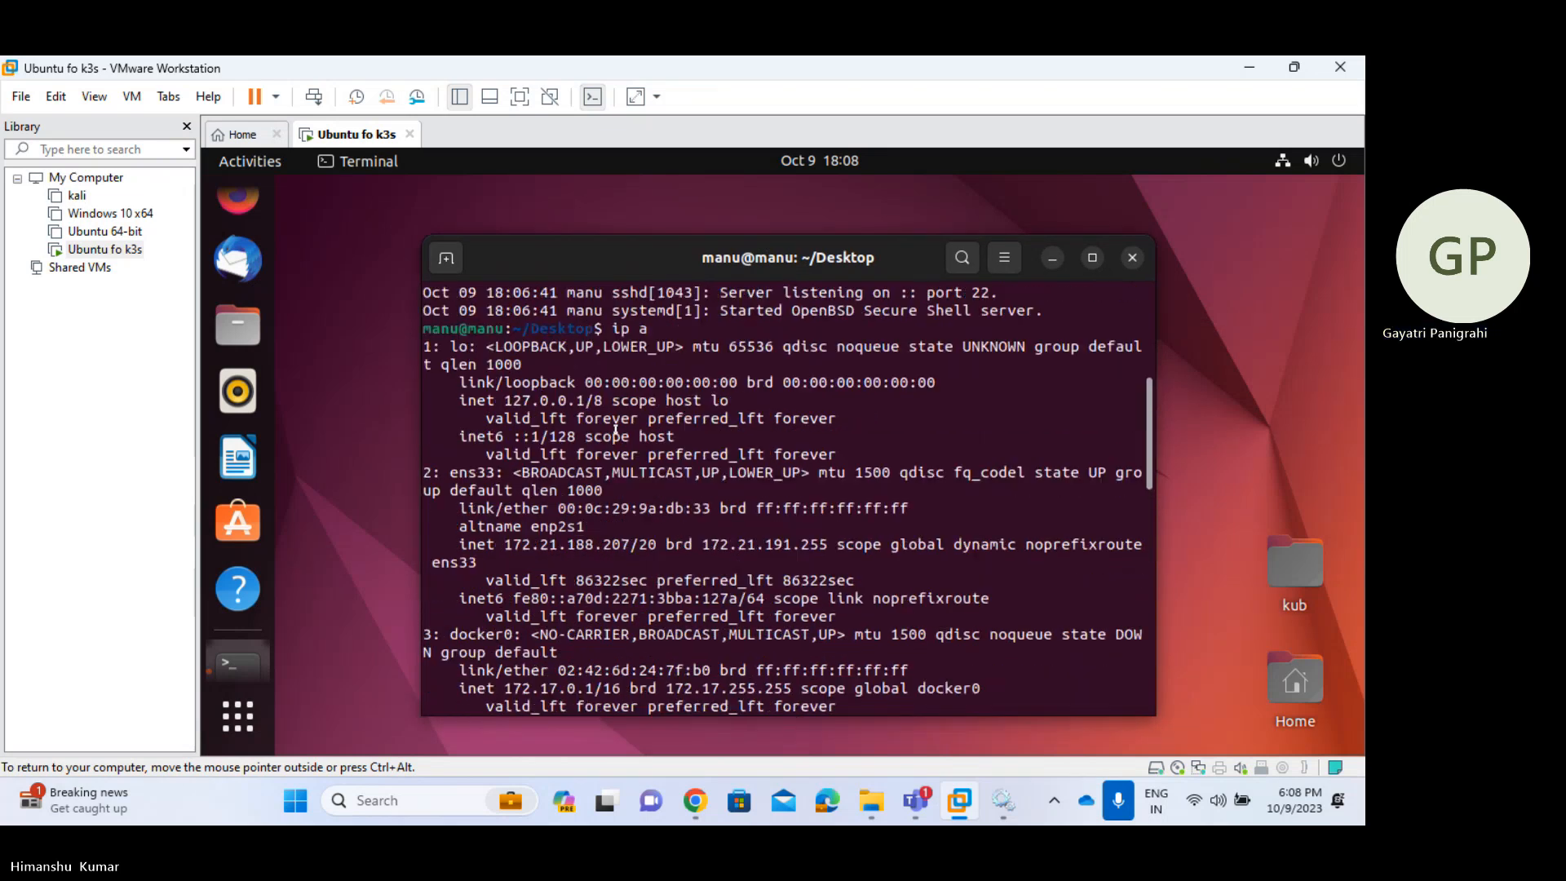
scroll(615, 431, down, 5)
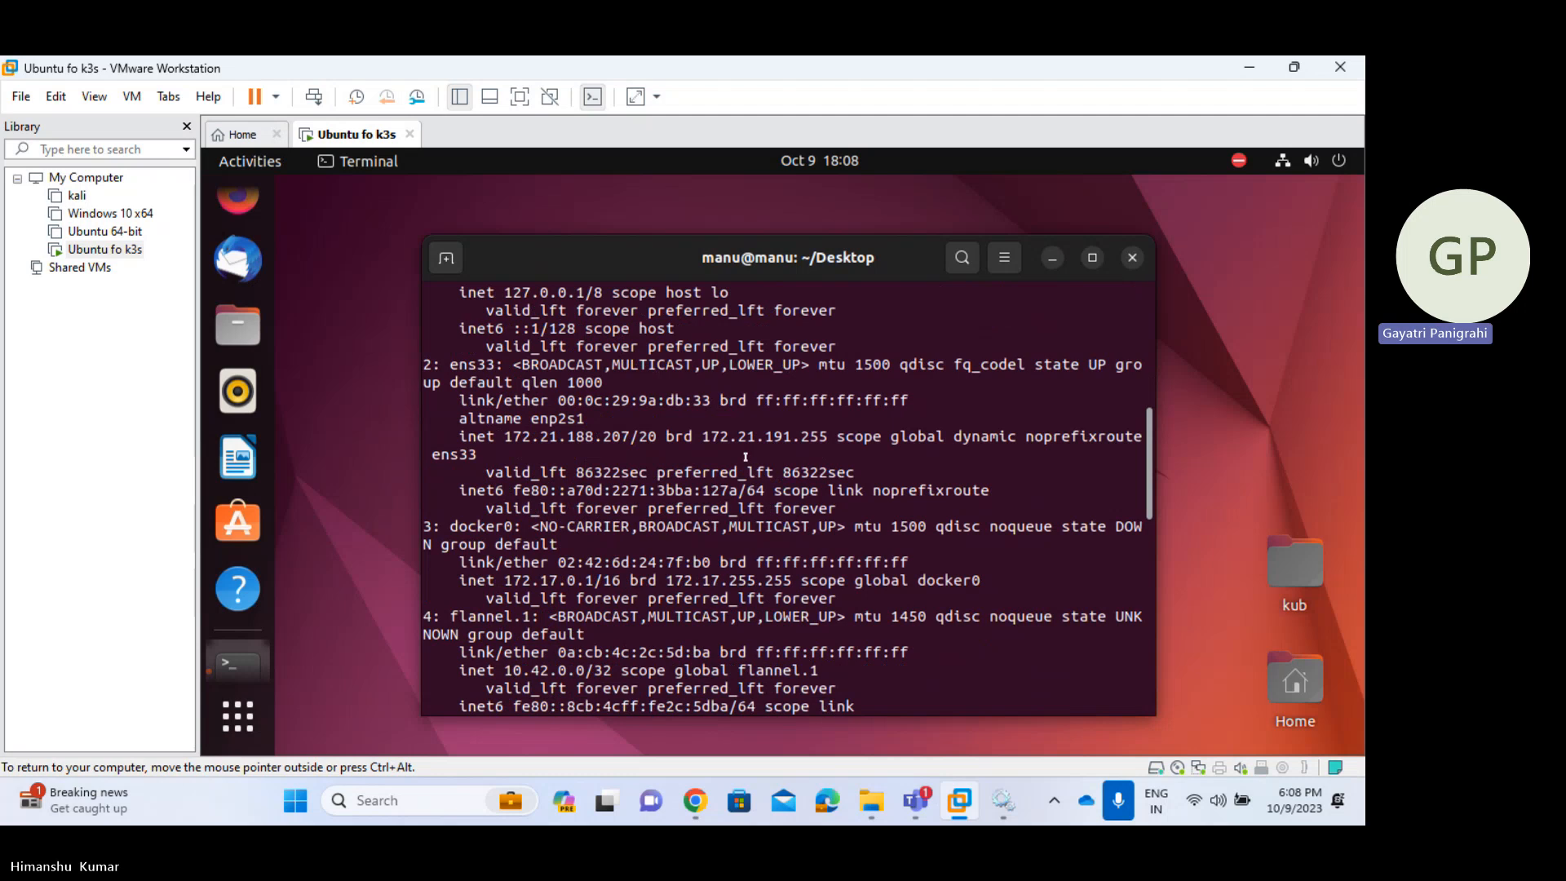
scroll(746, 457, down, 4)
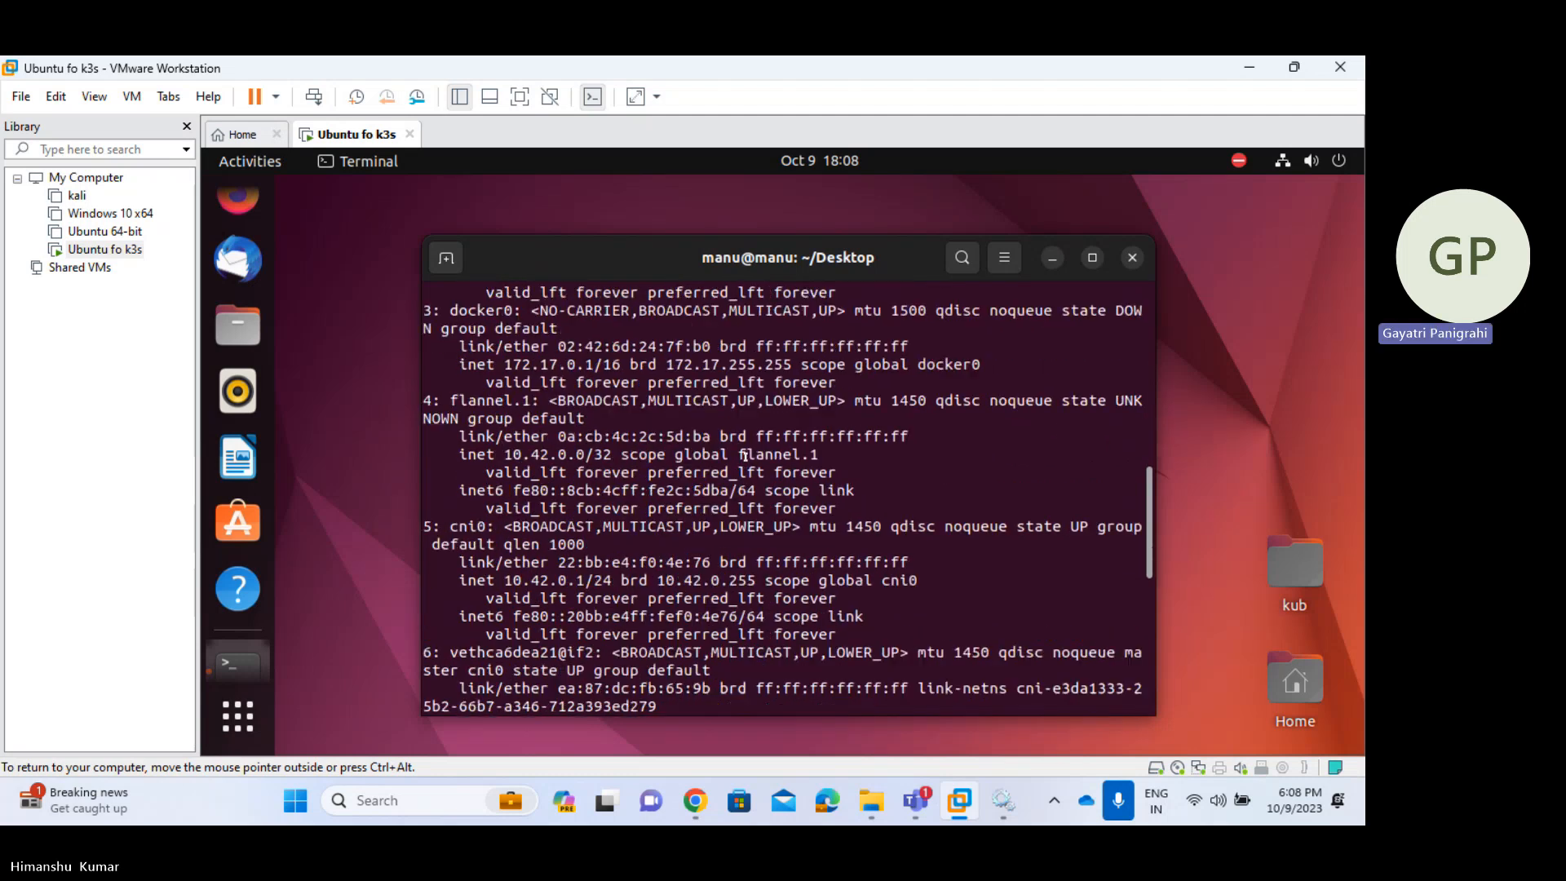
scroll(746, 457, down, 3)
scroll(746, 457, up, 7)
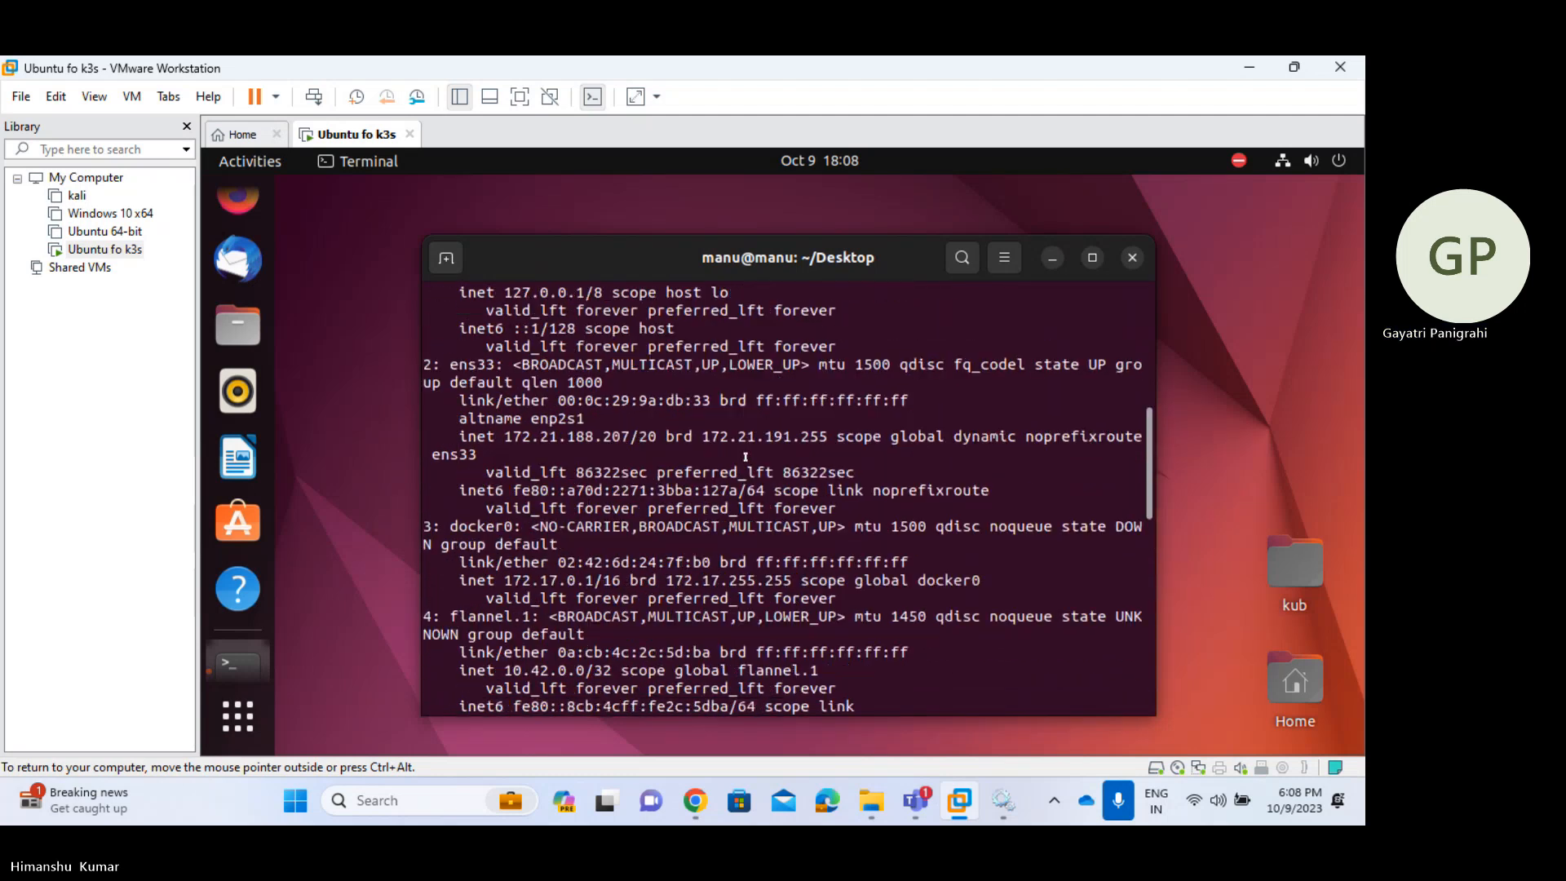
scroll(746, 456, up, 3)
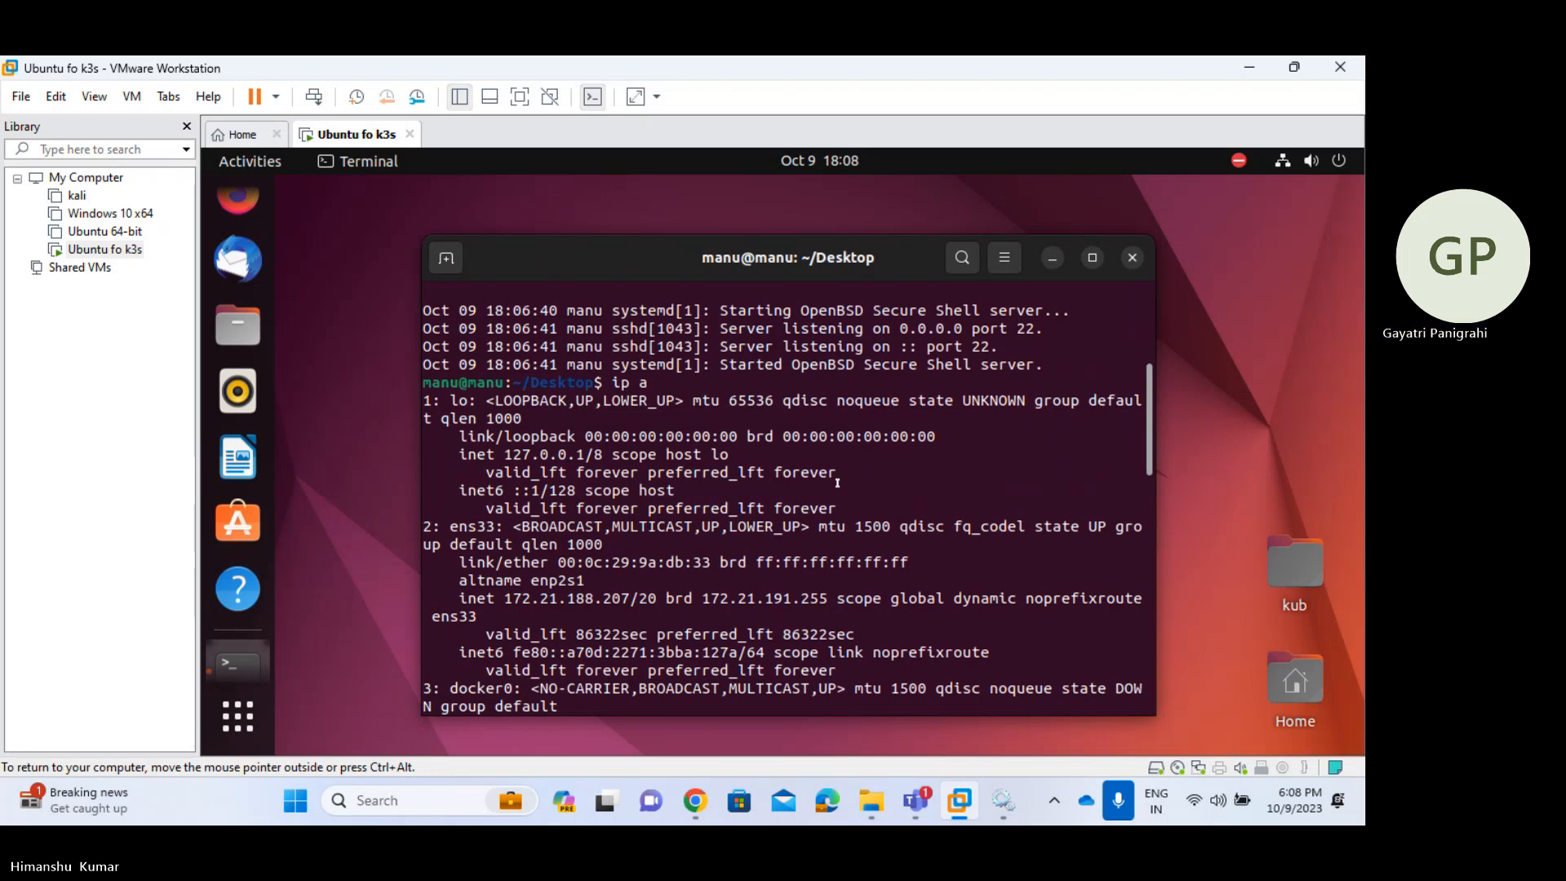
scroll(837, 483, down, 1)
scroll(838, 483, down, 2)
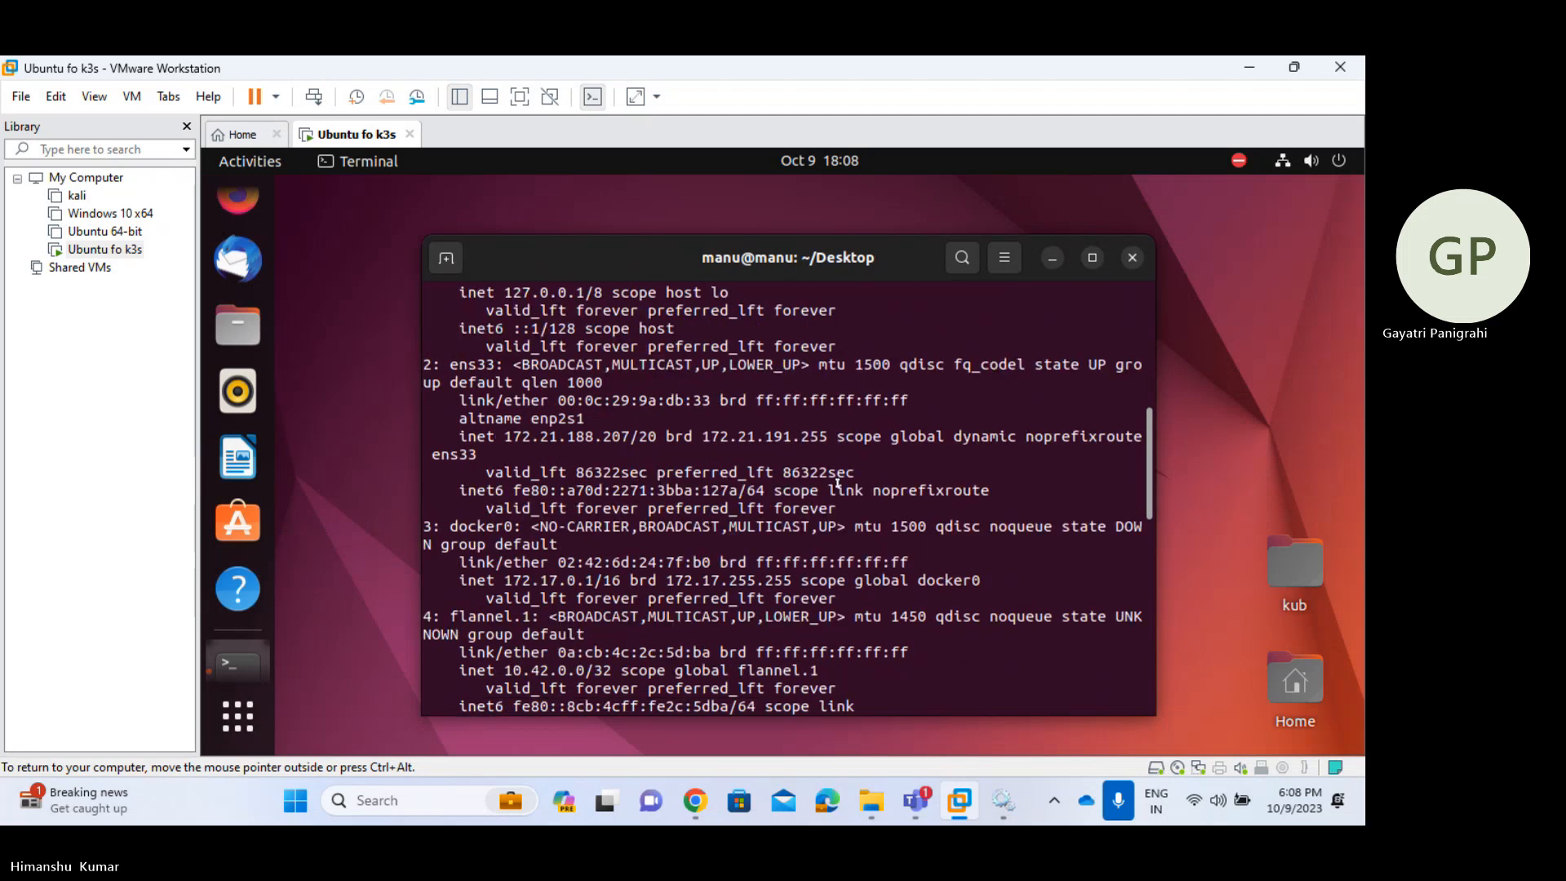
scroll(838, 483, down, 3)
scroll(838, 483, down, 3)
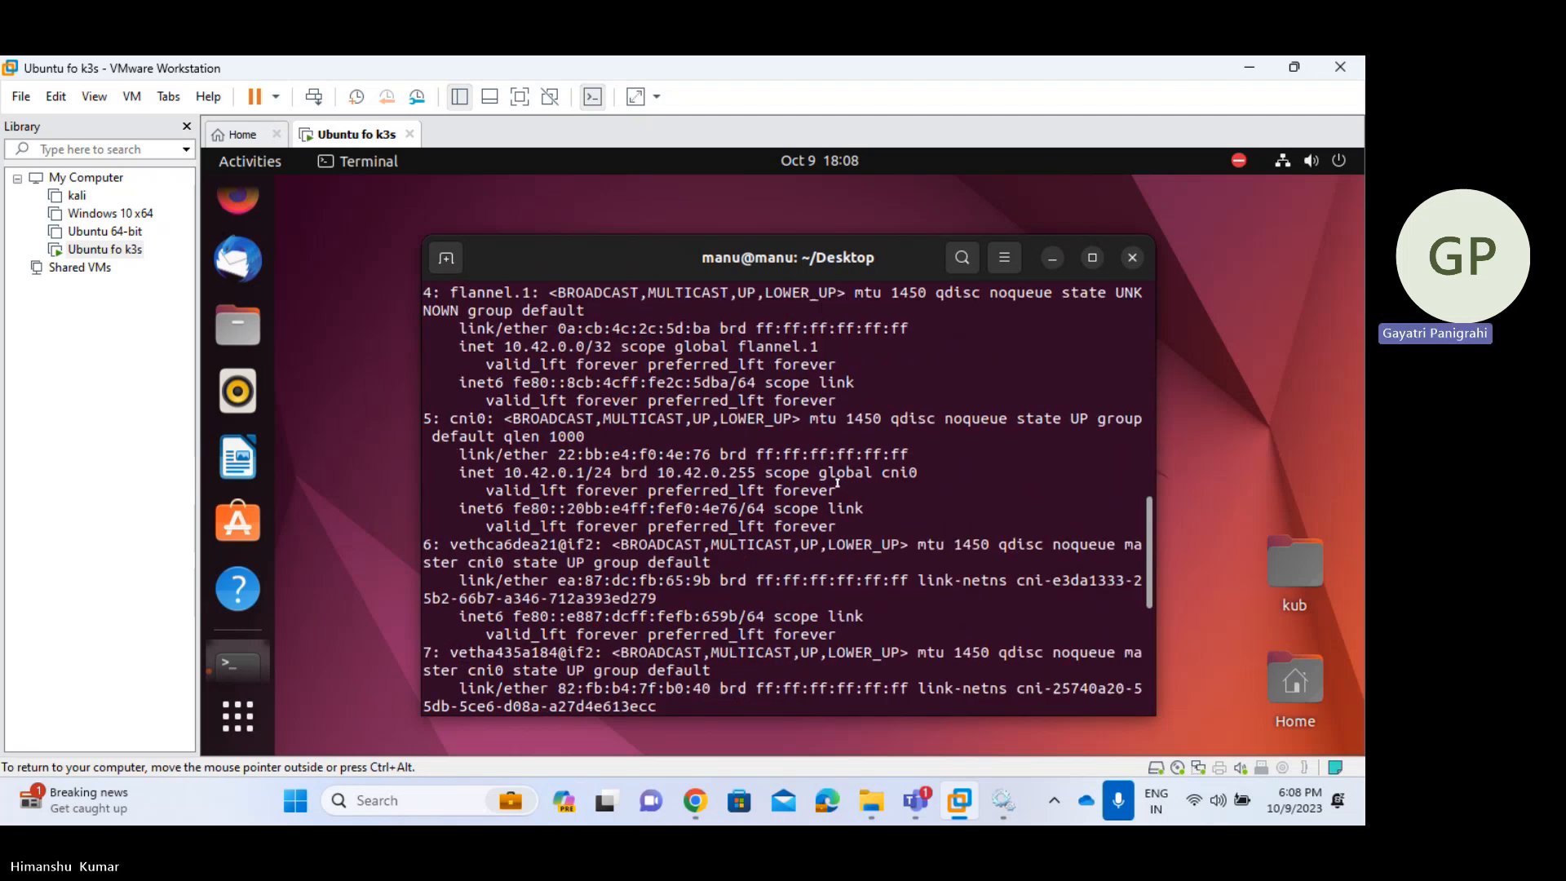
scroll(838, 483, up, 11)
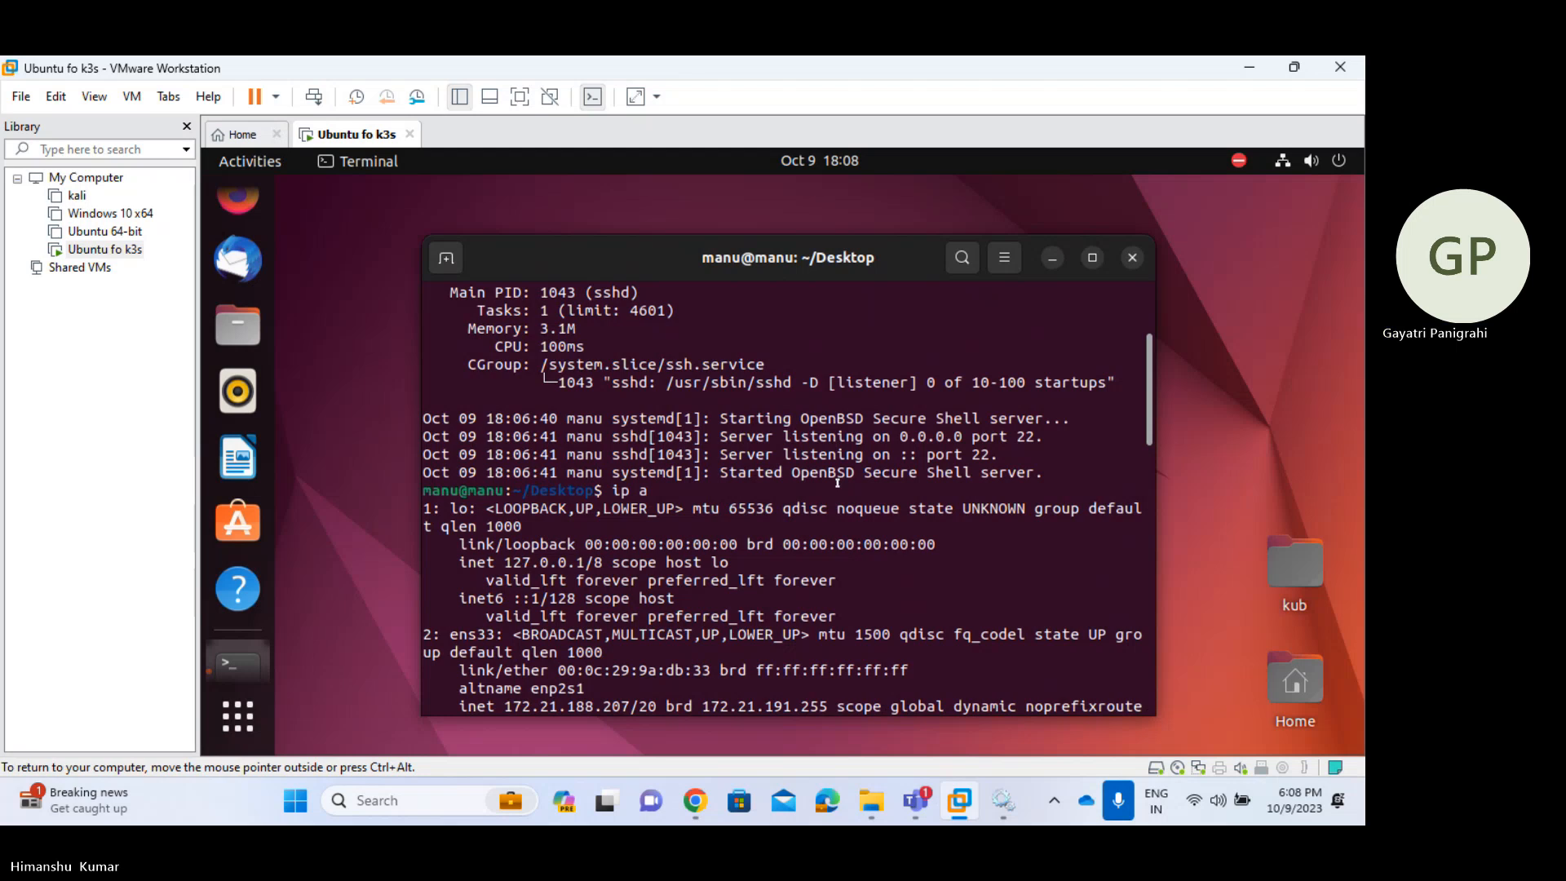
- Try ipconfig and ifconfig, which are unavailable, then run ip a again
text(ip conf)
key(BackSpace)
key(BackSpace)
key(BackSpace)
key(BackSpace)
key(BackSpace)
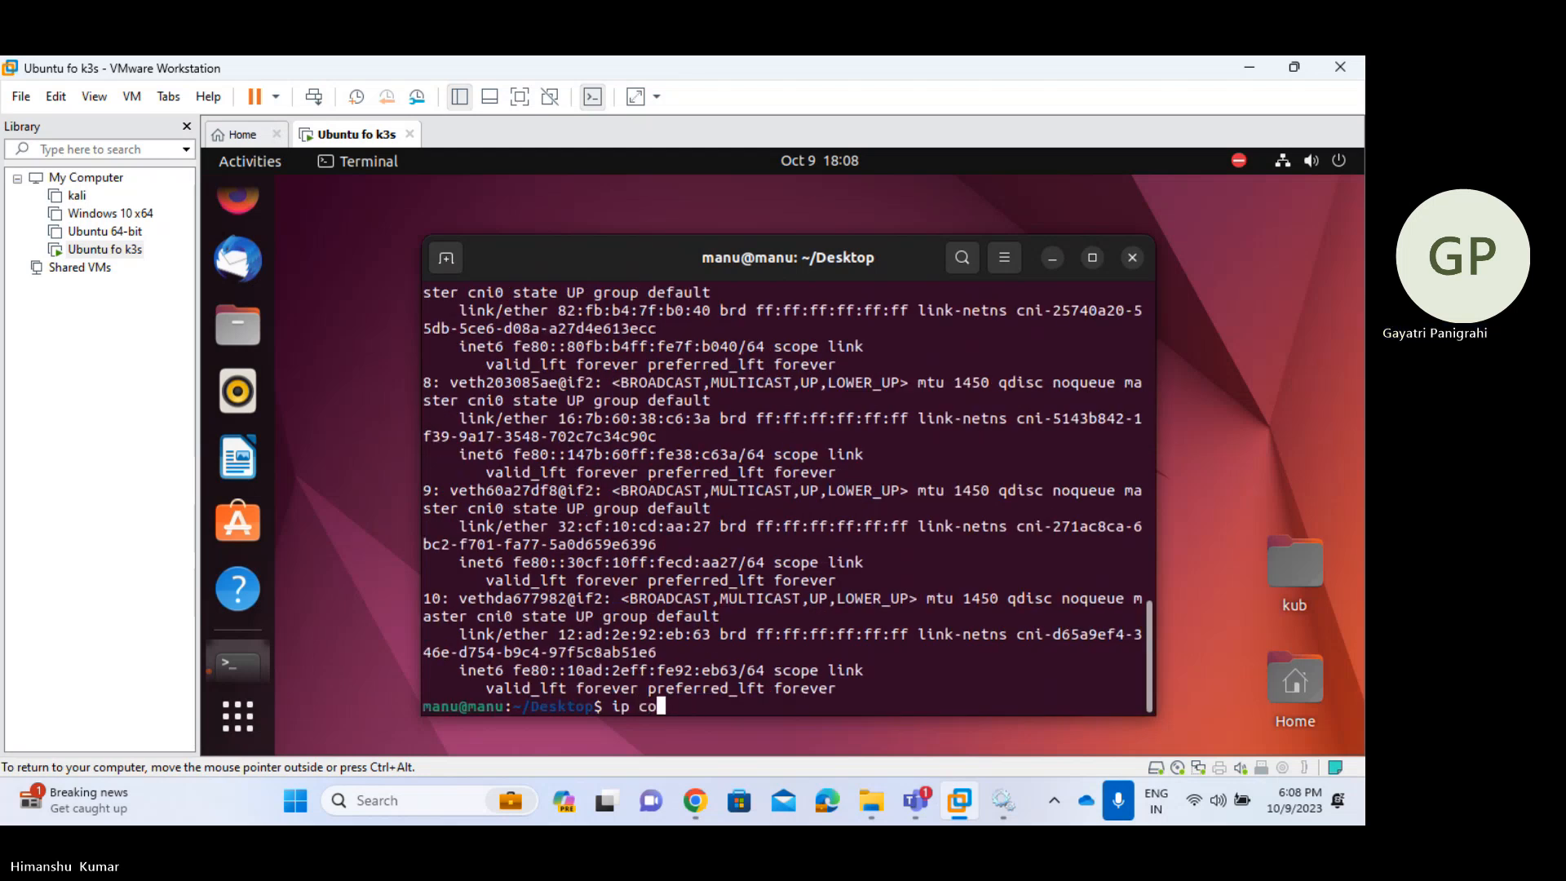
text(config)
key(Return)
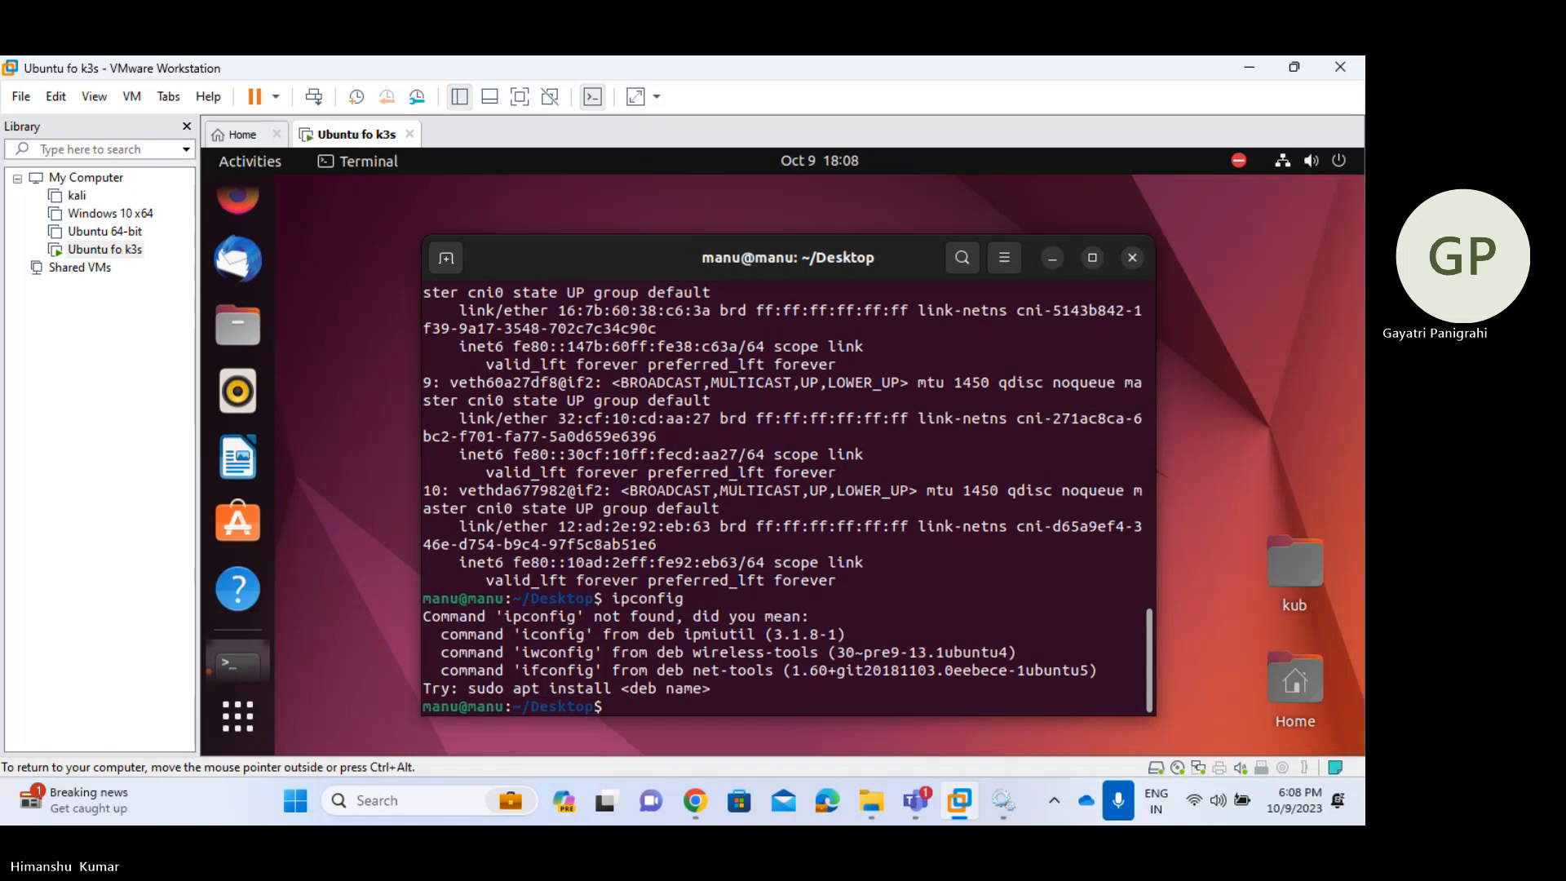
text(ip)
key(BackSpace)
text(fconfig)
key(Return)
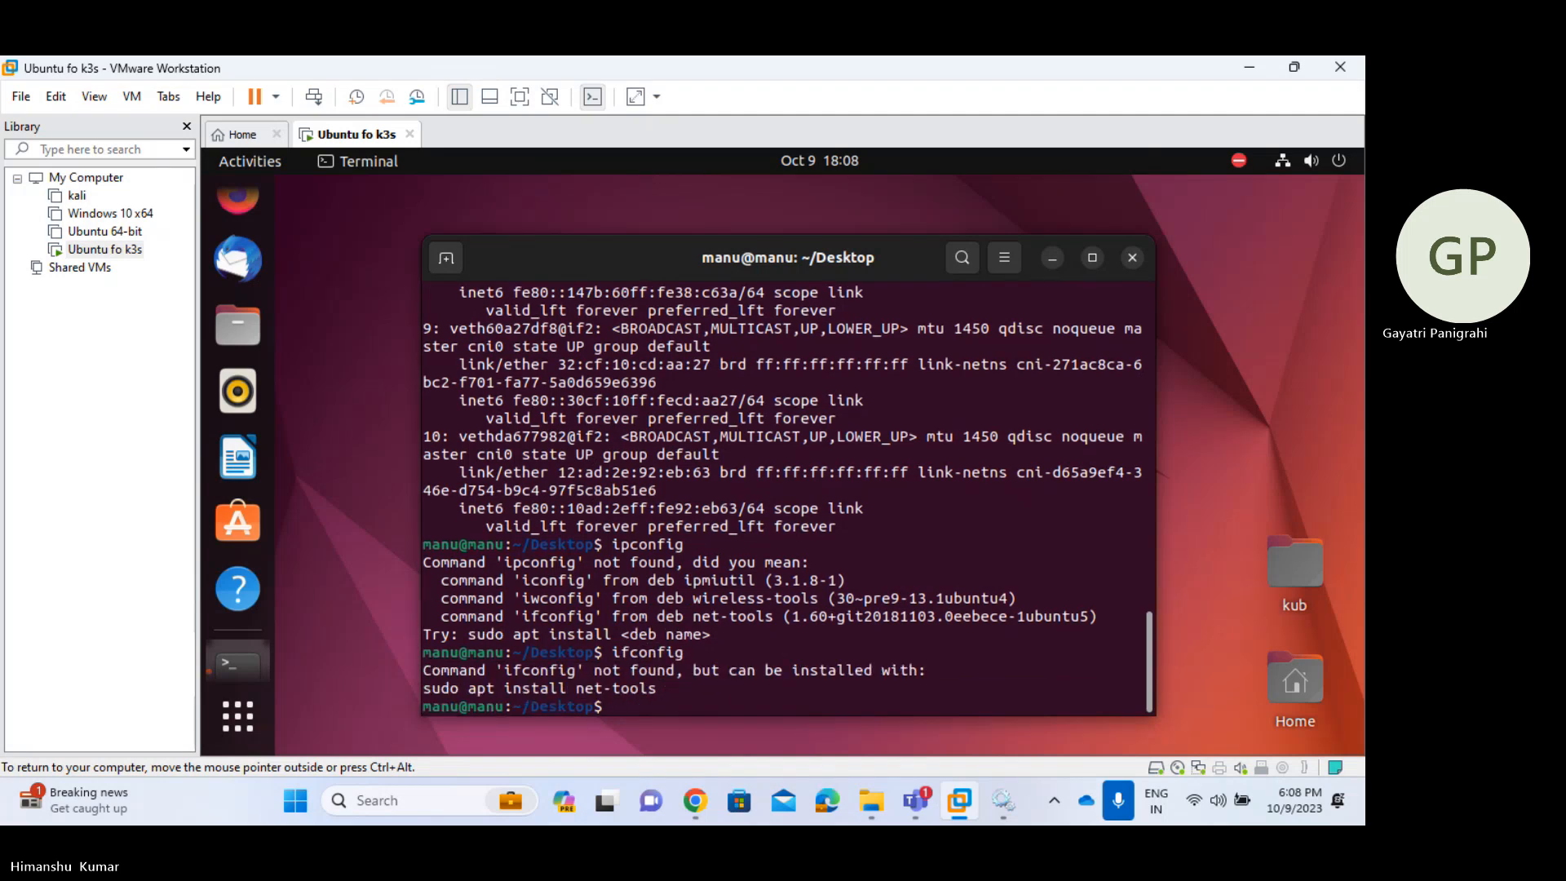
text(ipconfig)
key(Return)
text(ipa)
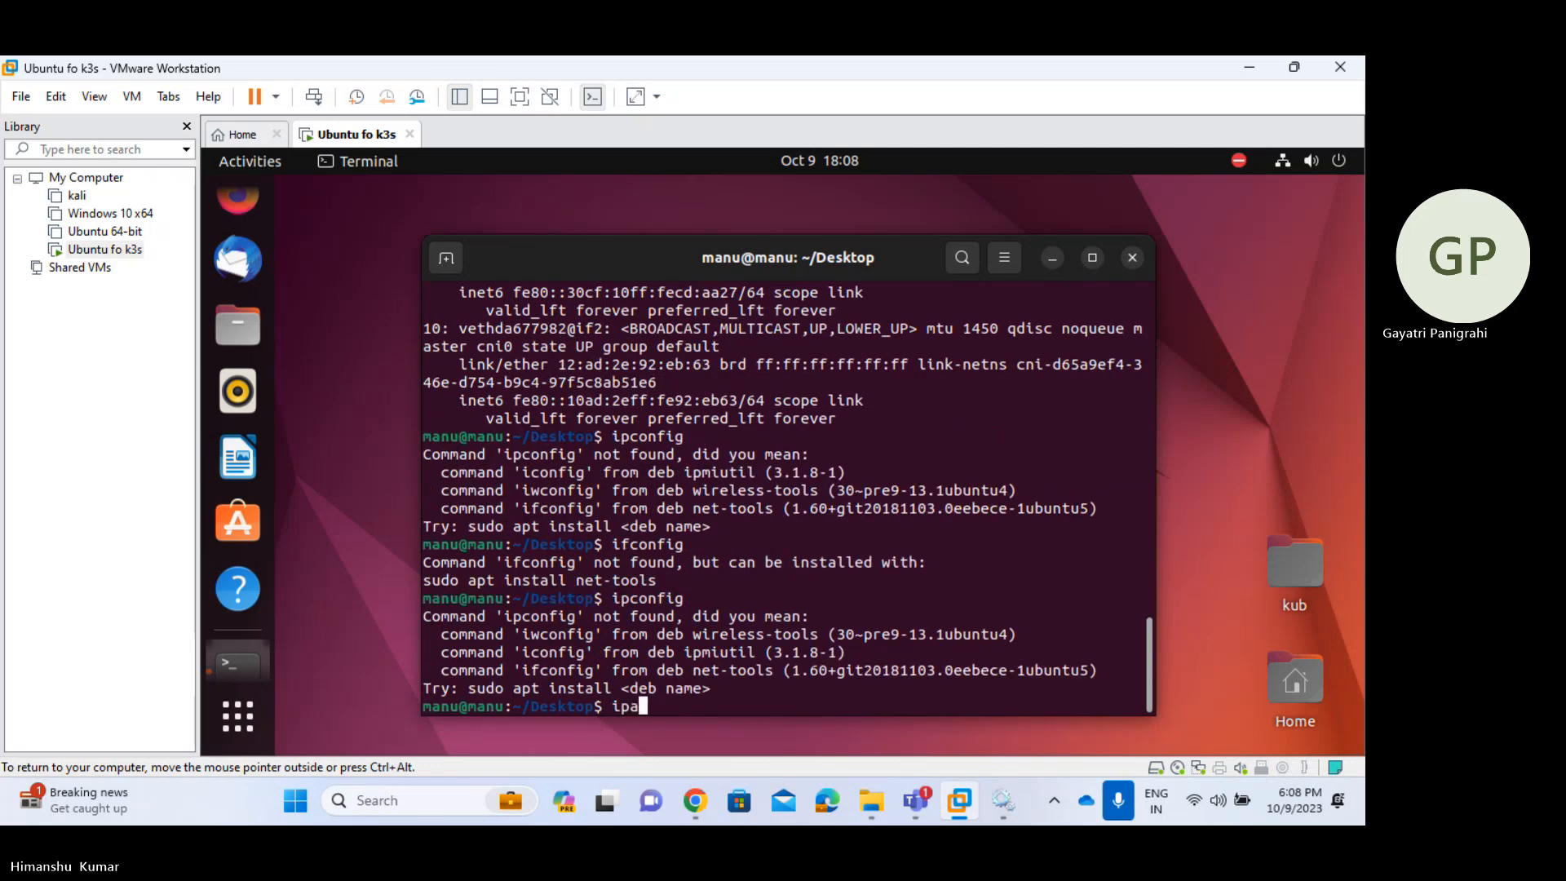
key(BackSpace)
text(a)
key(Return)
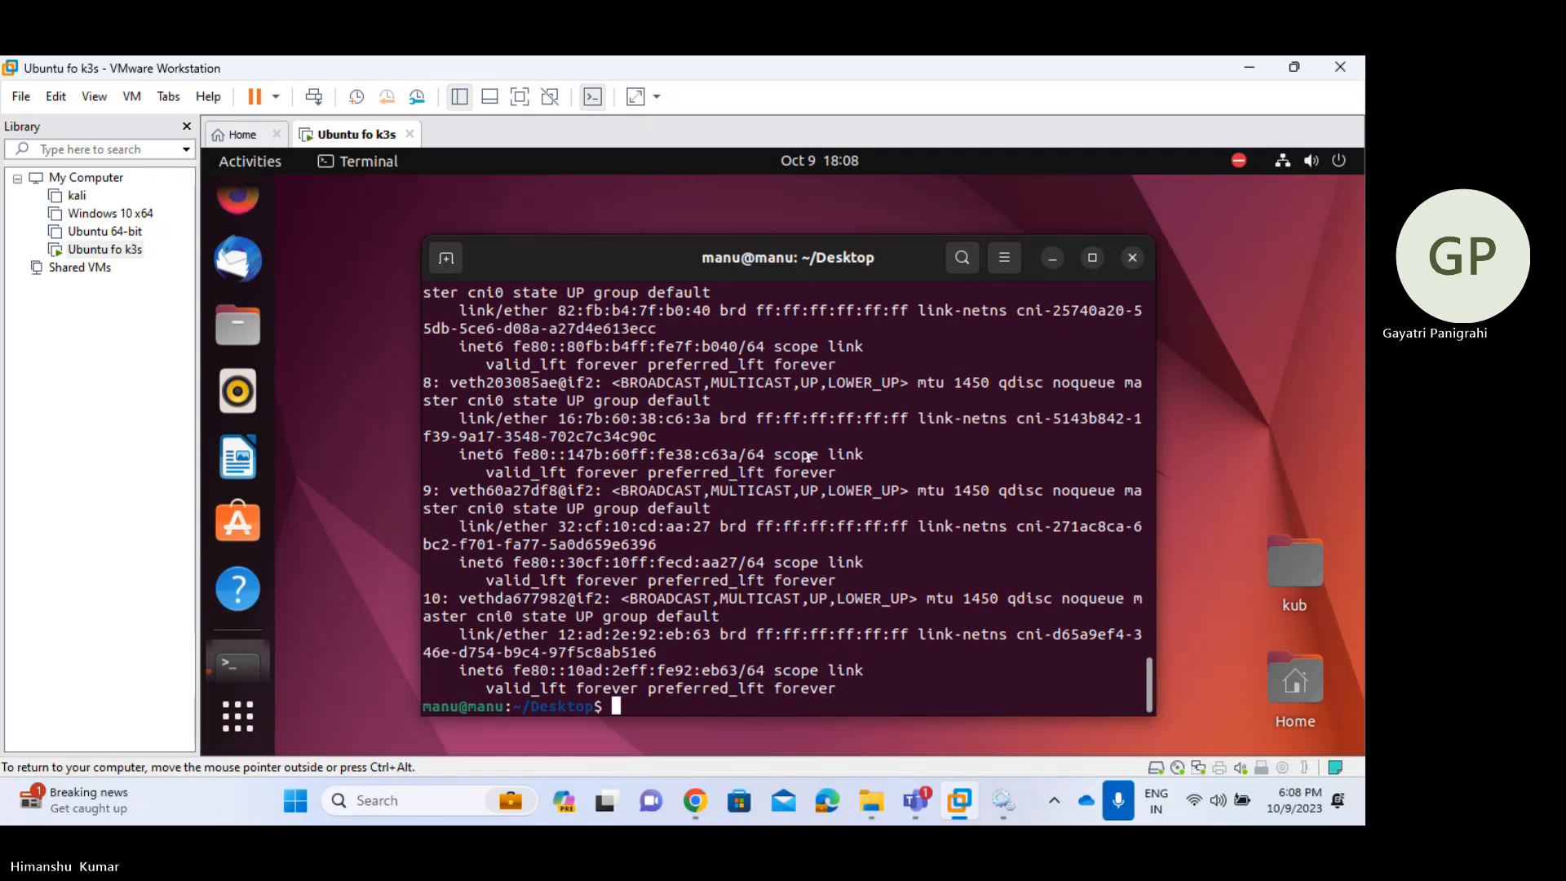
- Select the ens33 inet address 172.21.188.207 in the ip a output
scroll(806, 457, up, 12)
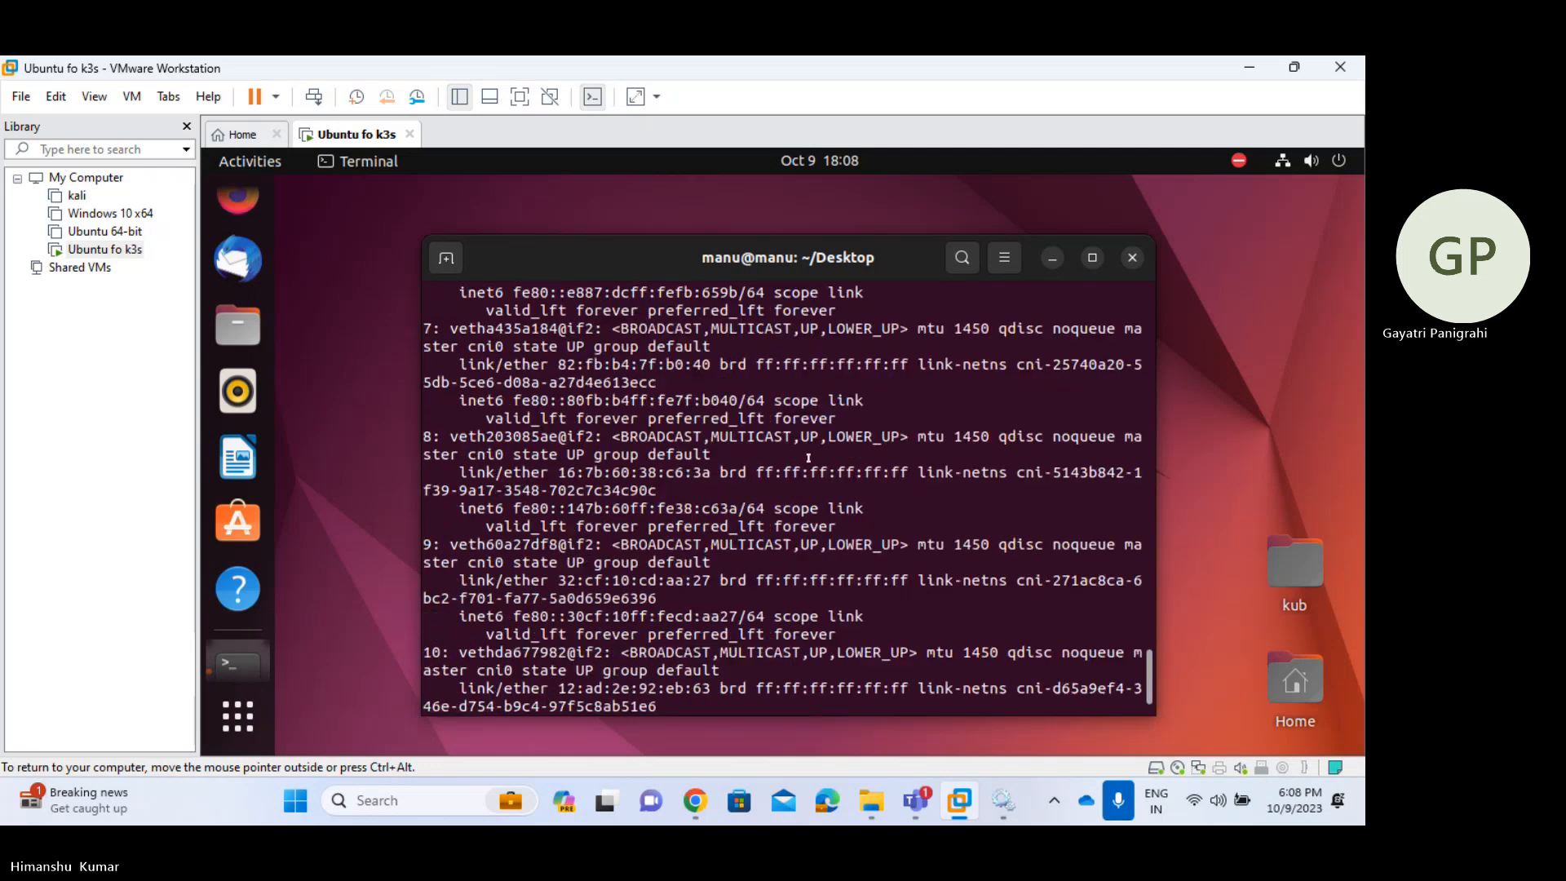
scroll(806, 465, up, 4)
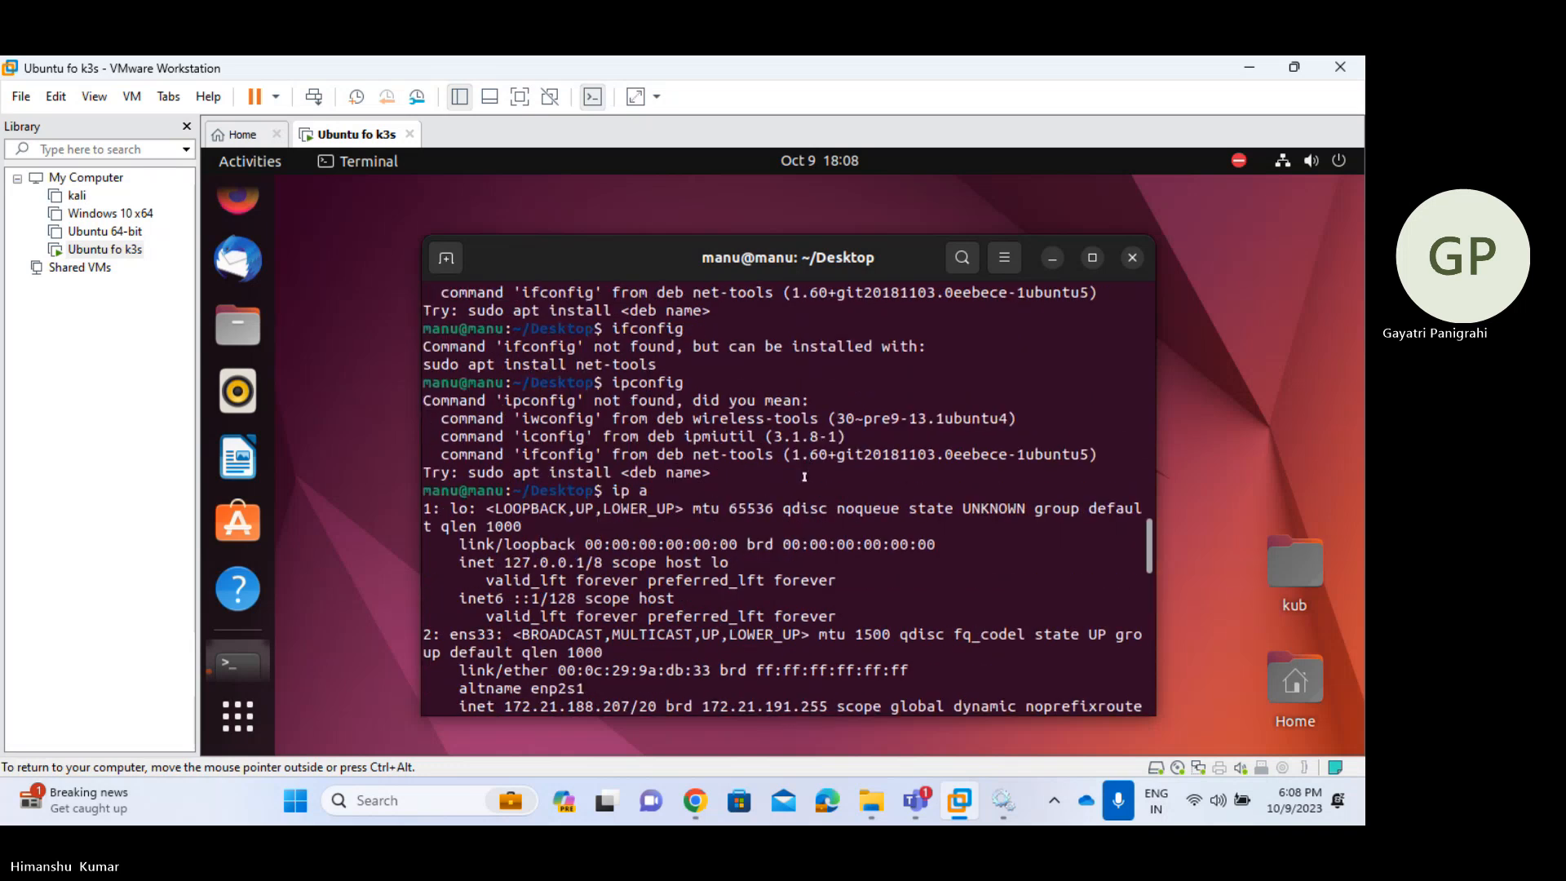
scroll(633, 577, down, 1)
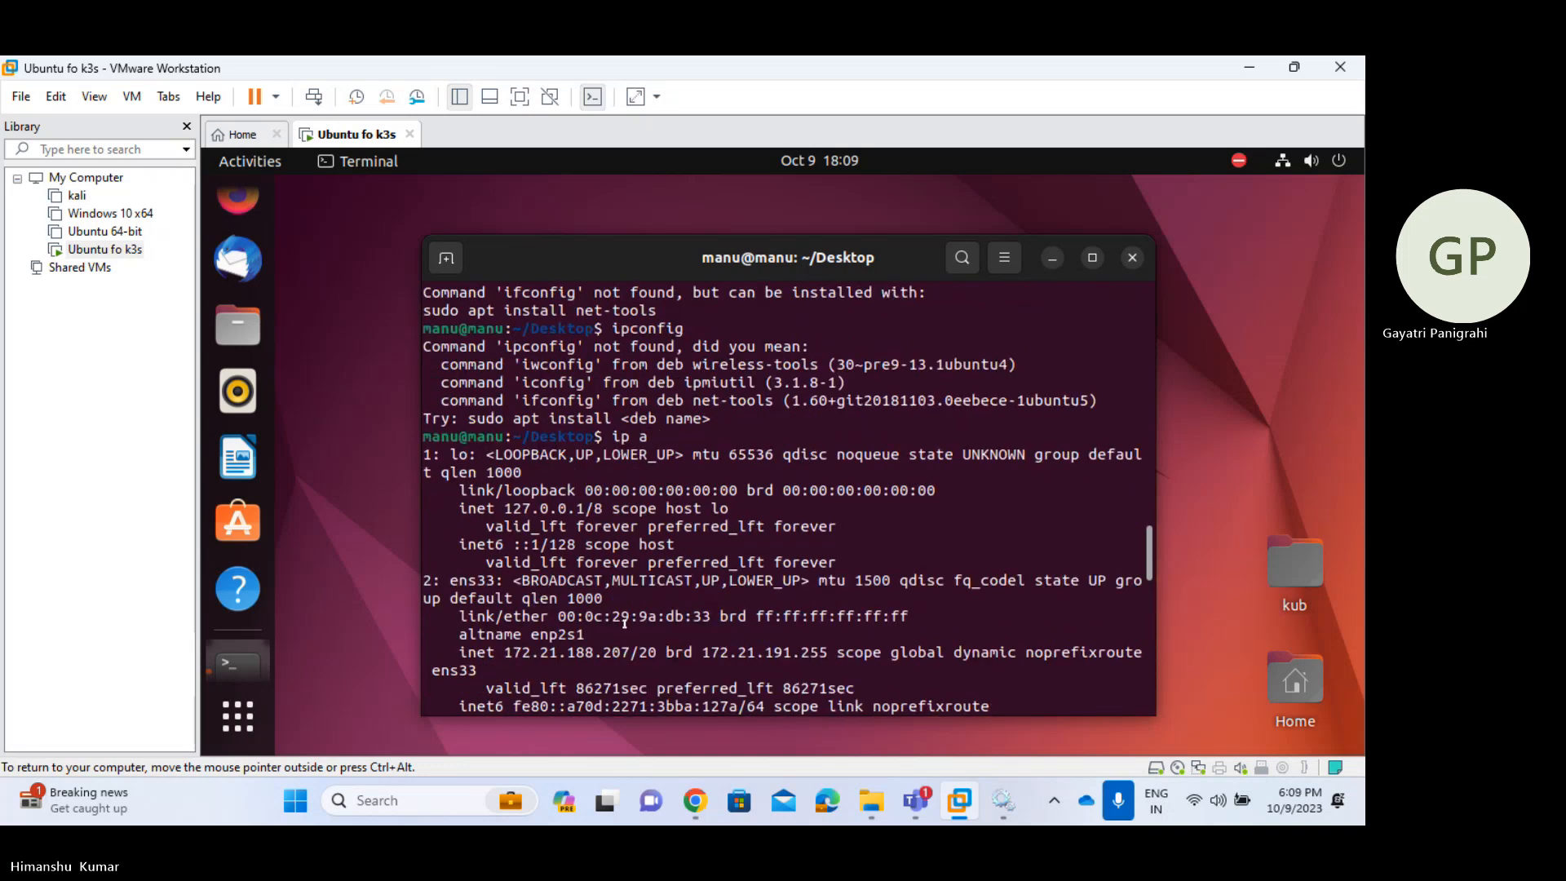
drag(504, 652, 629, 652)
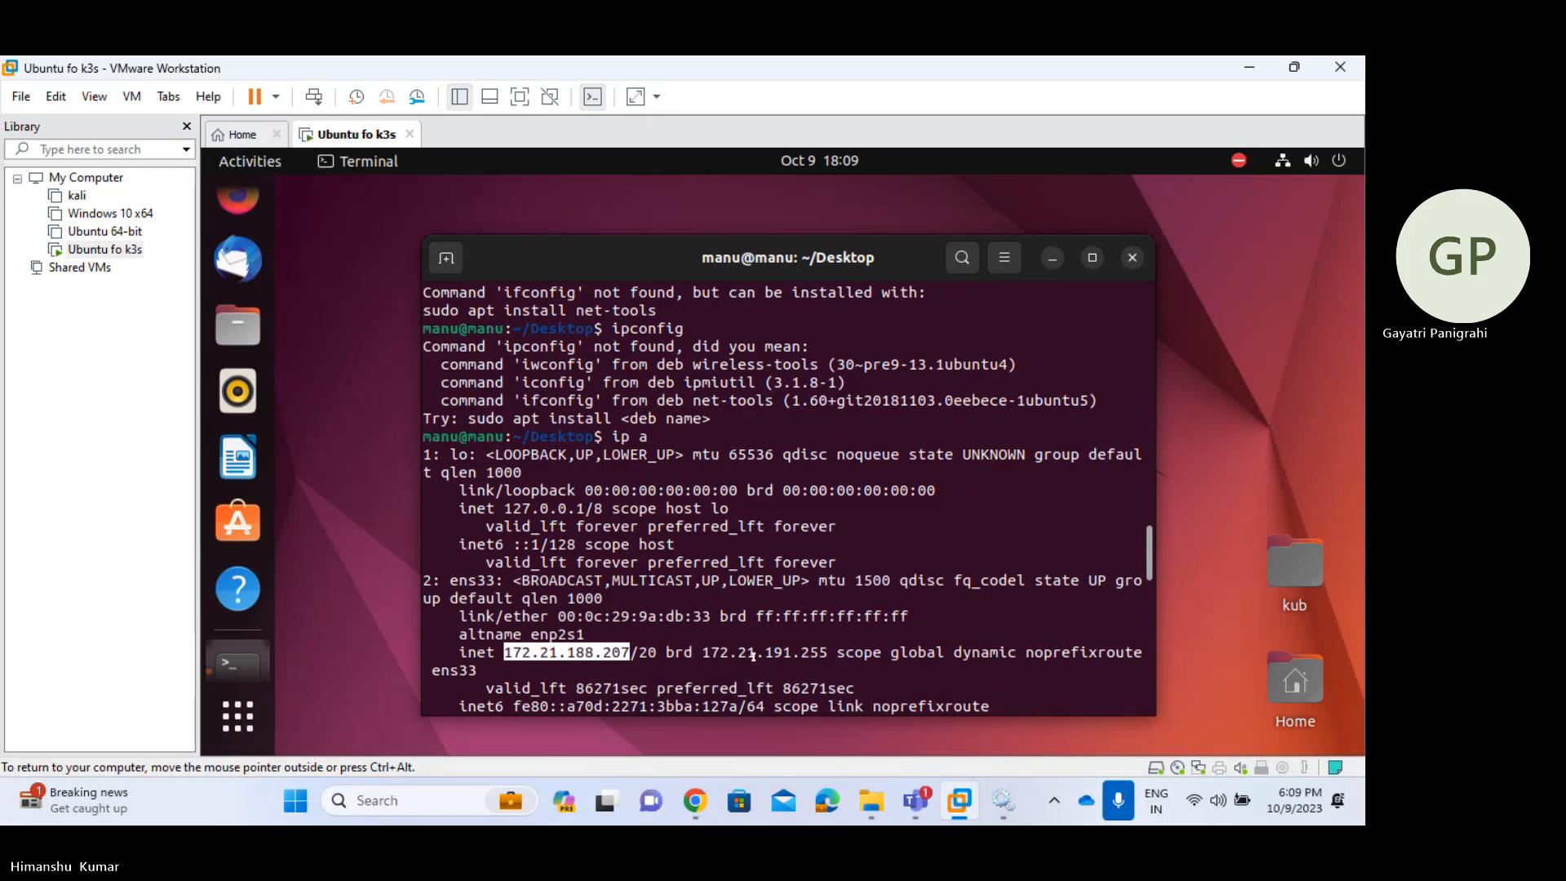
- Return to the Windows host and cancel an accidentally launched Disk Cleanup
key(super)
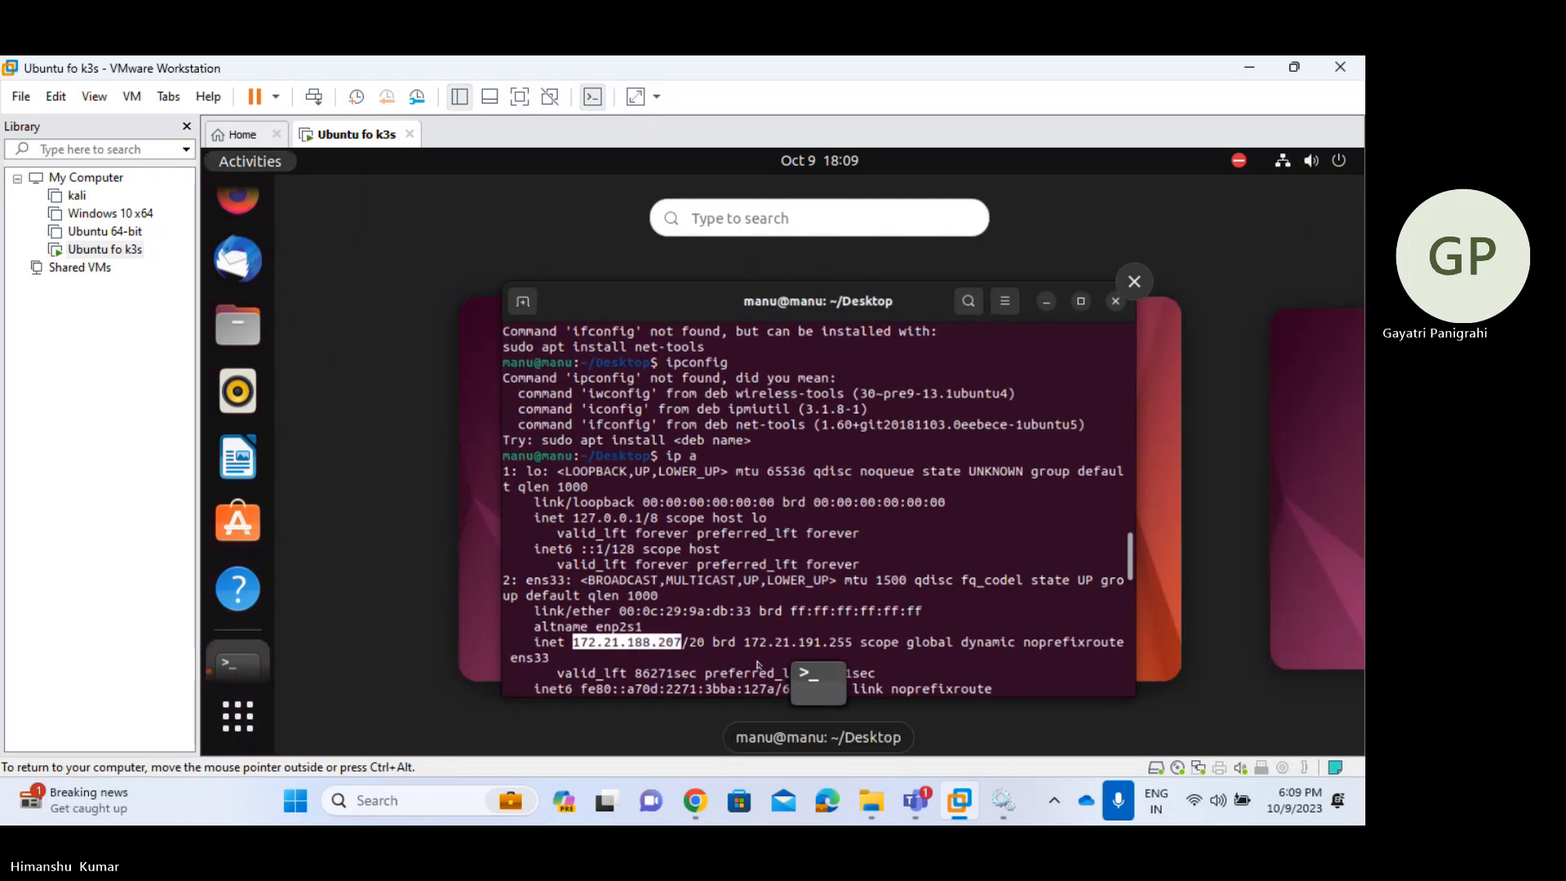
key(super)
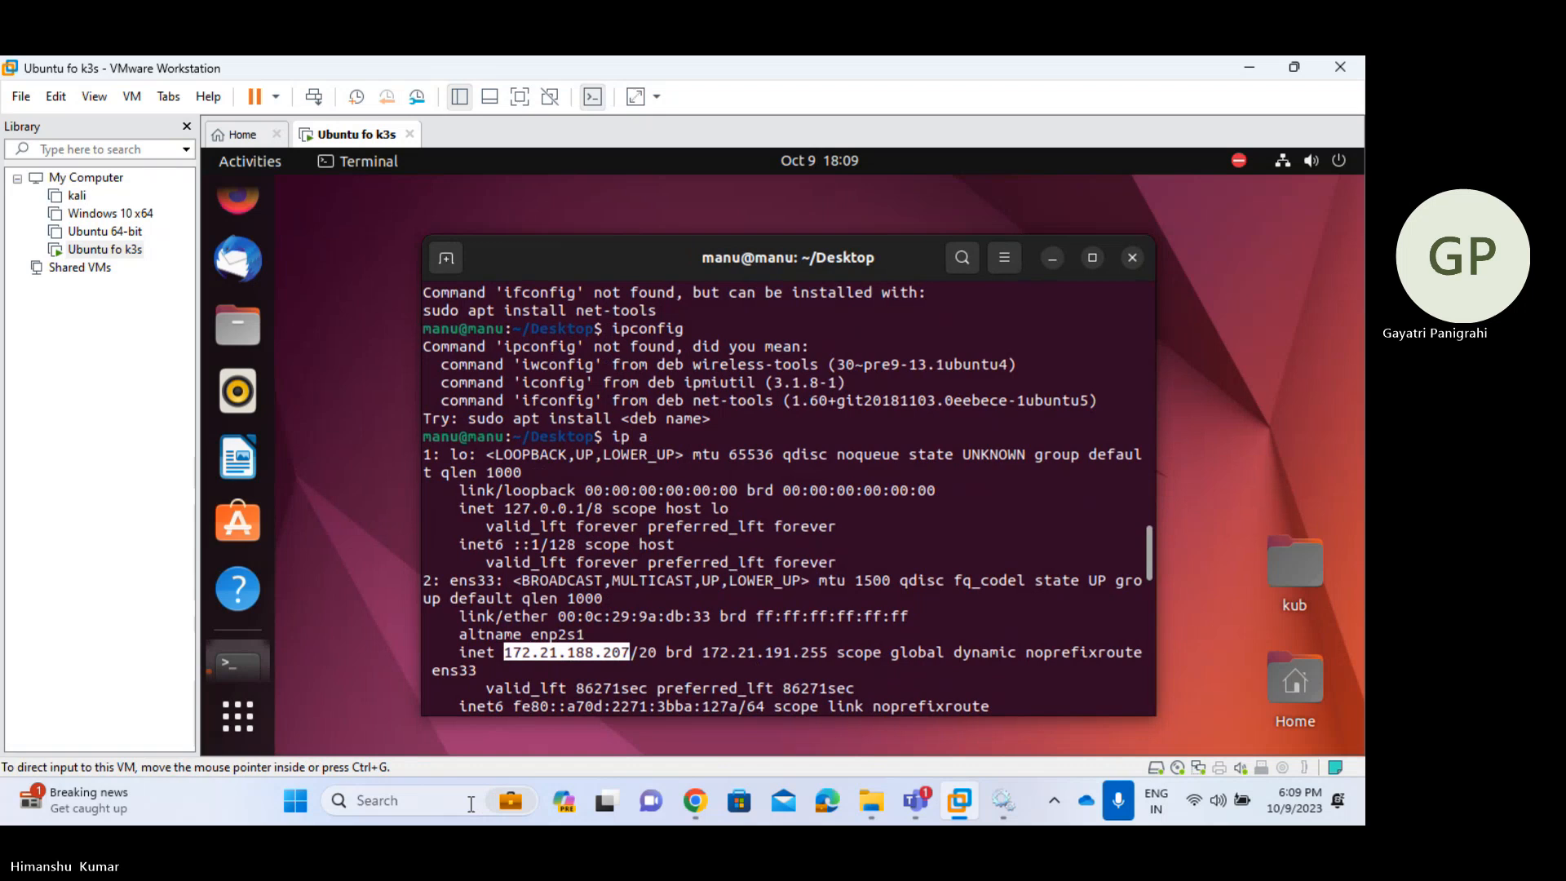
click(394, 802)
text(d)
key(Return)
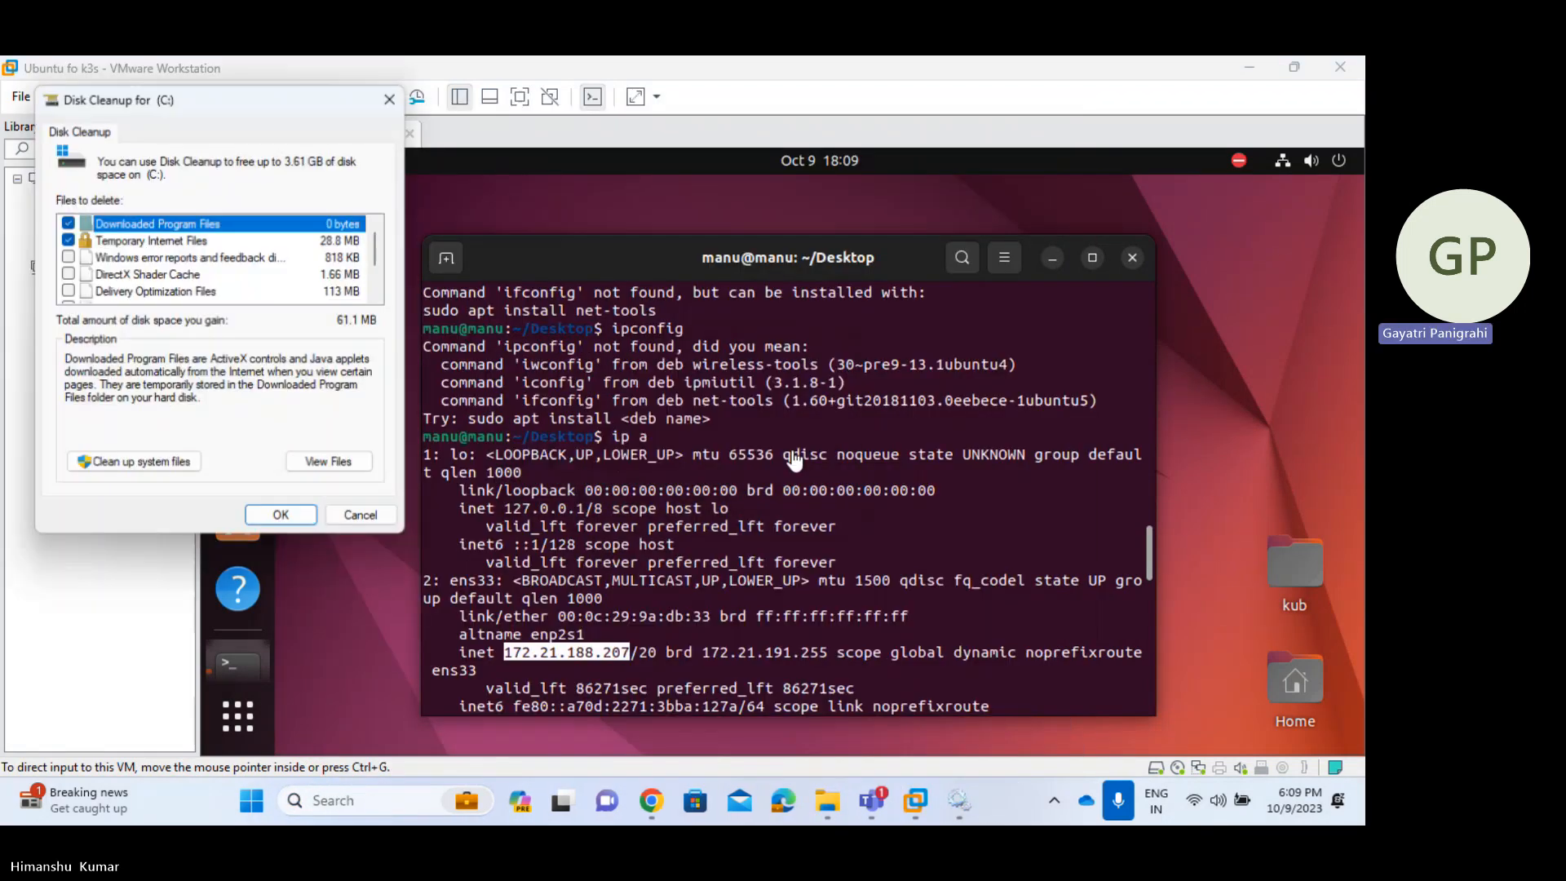
click(341, 517)
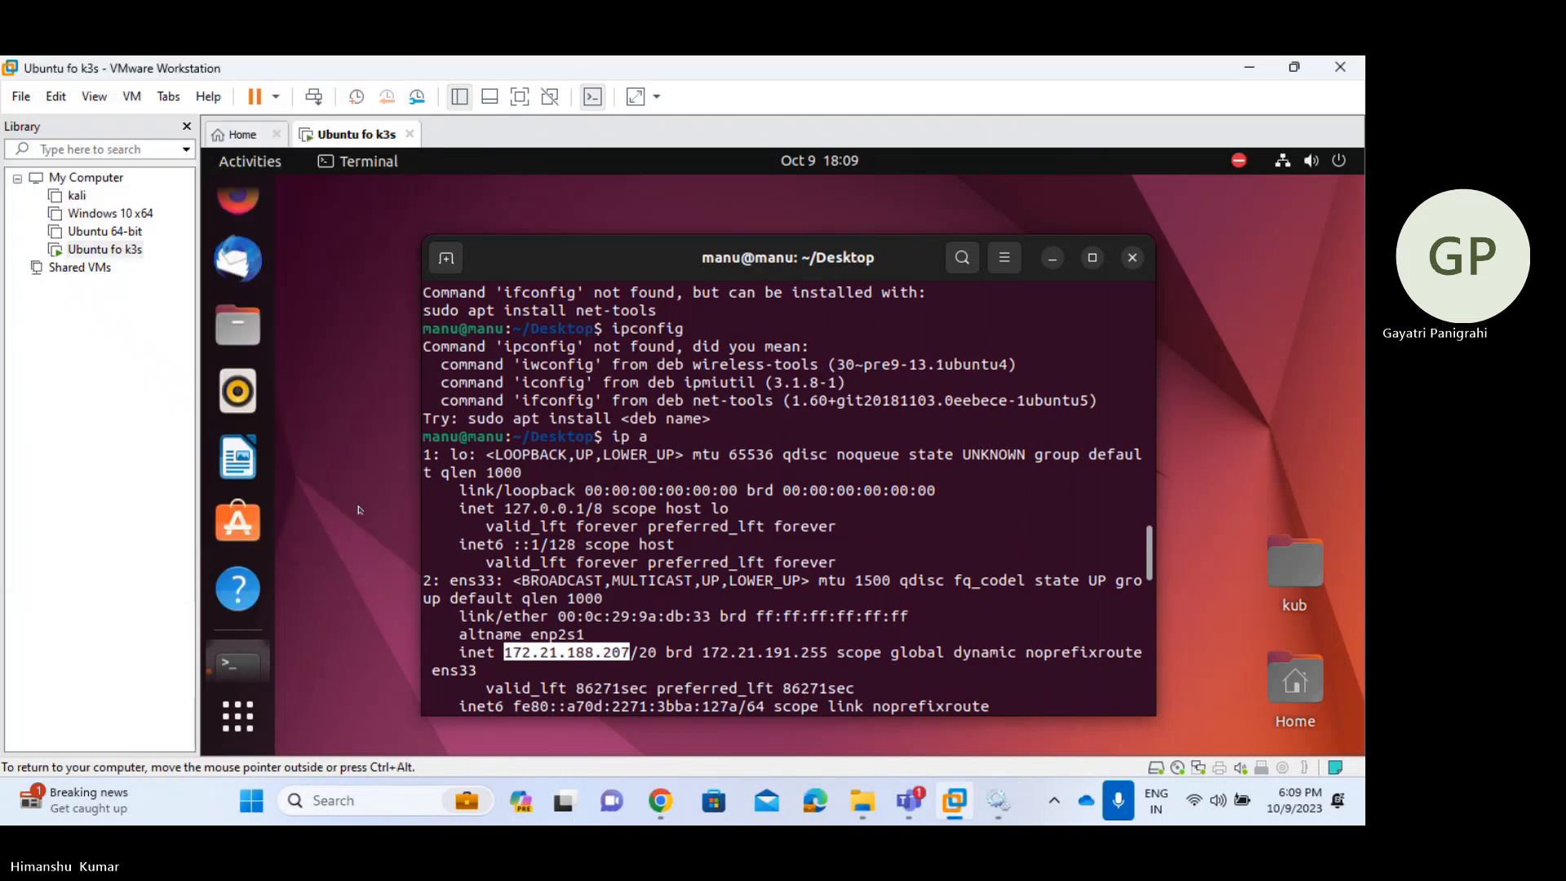
- Launch Command Prompt from the Windows Start menu using cmd
key(super)
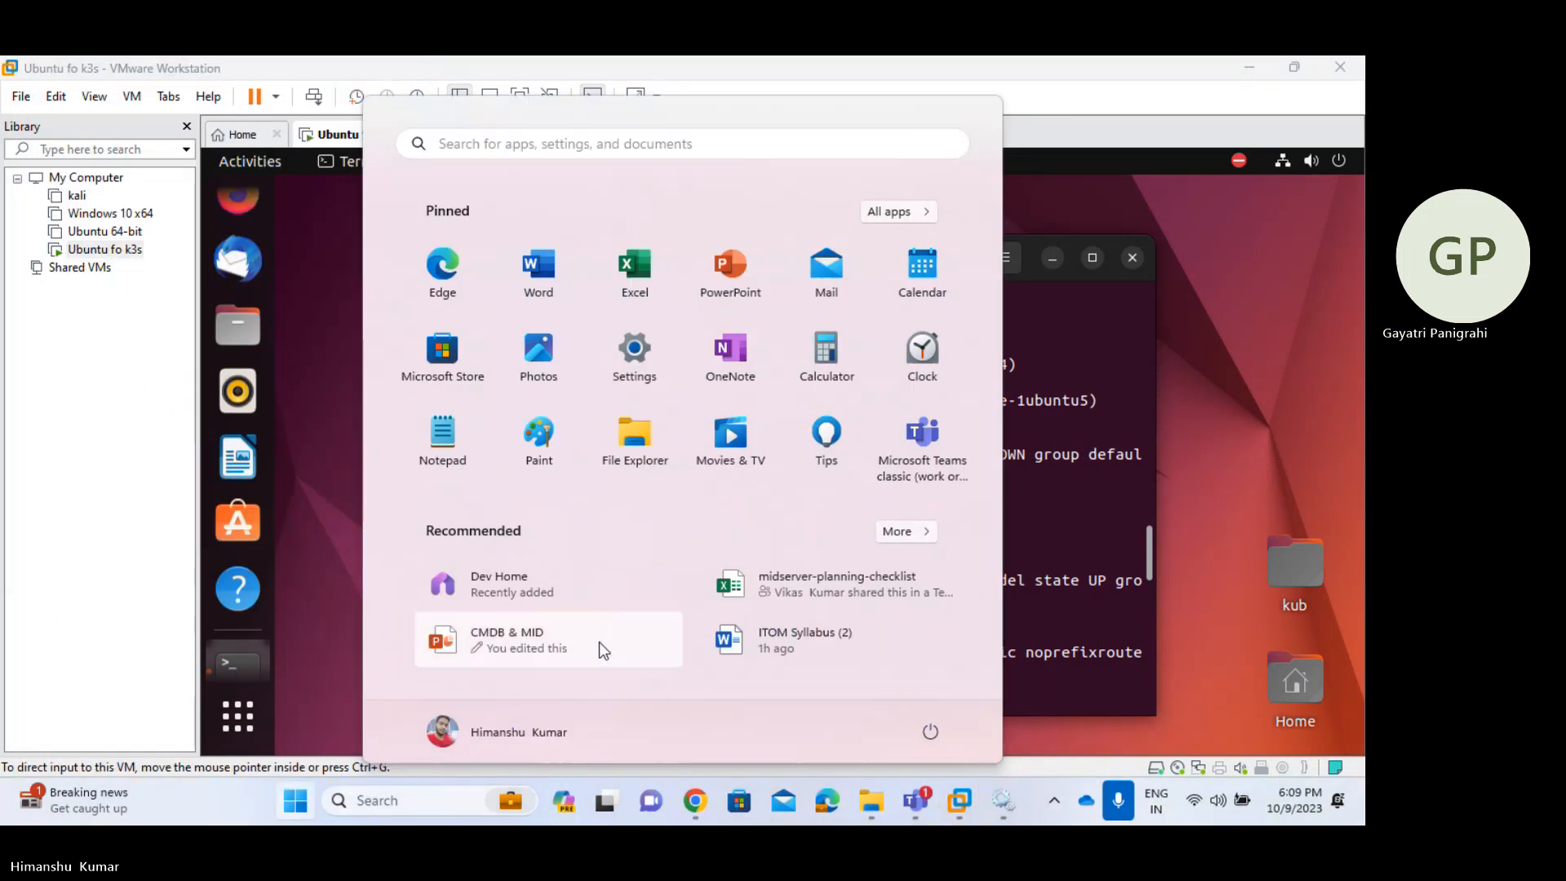
text(cmd)
key(Escape)
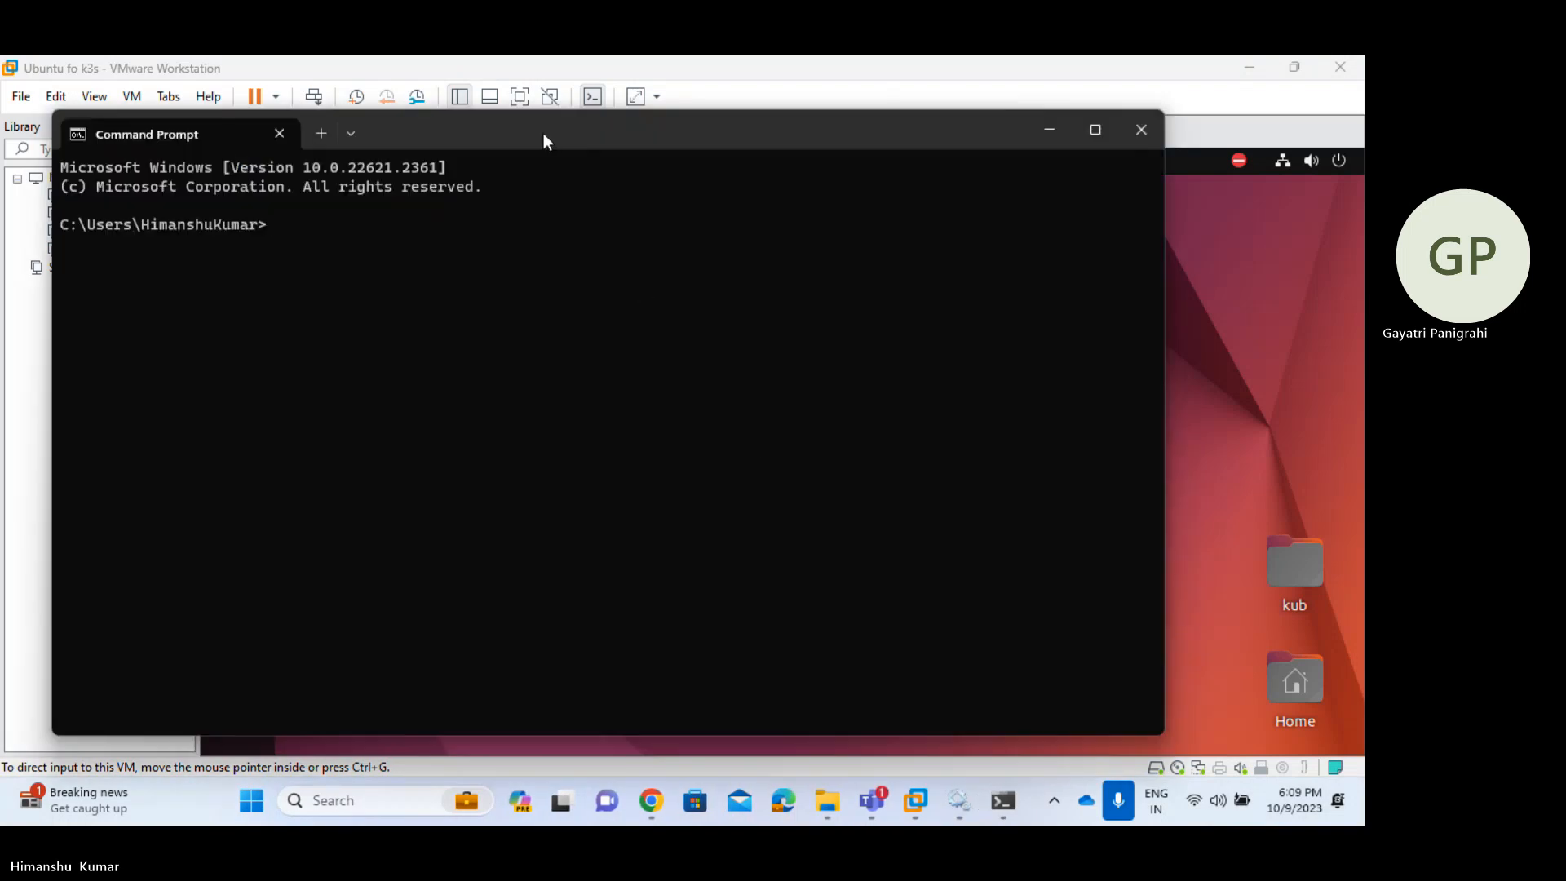
- Move Command Prompt to the right and ping the Ubuntu VM at 172.21.188.207
drag(543, 134, 1167, 170)
text(ping )
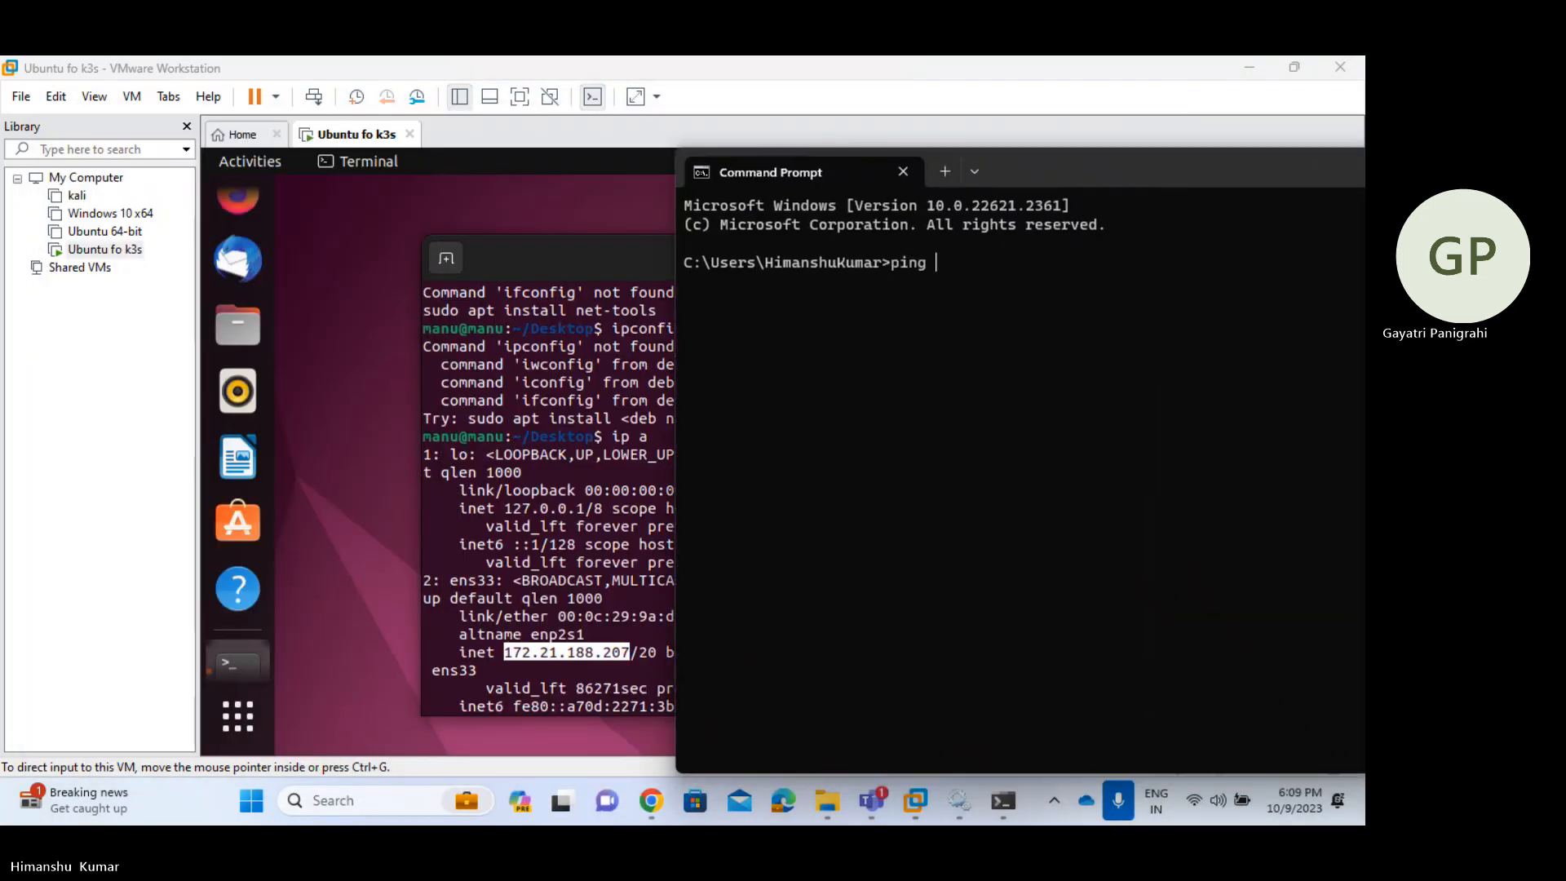
text(1721.)
key(BackSpace)
key(BackSpace)
text(2.21.188.207)
key(Return)
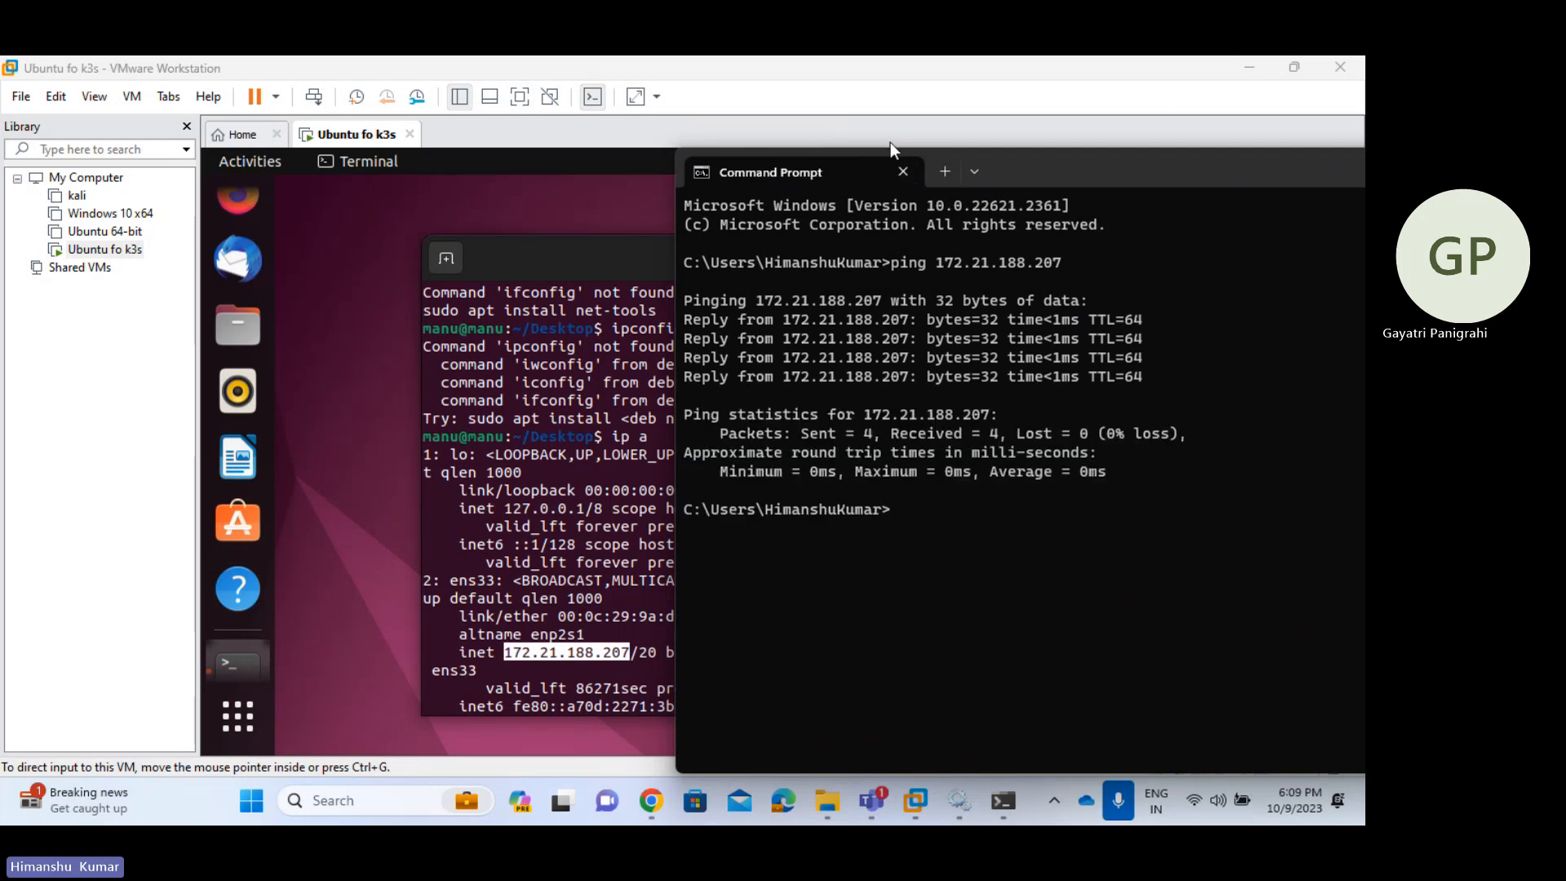
- SSH into 172.21.188.207 as the VM user, accepting the host key
text(ssh manu@)
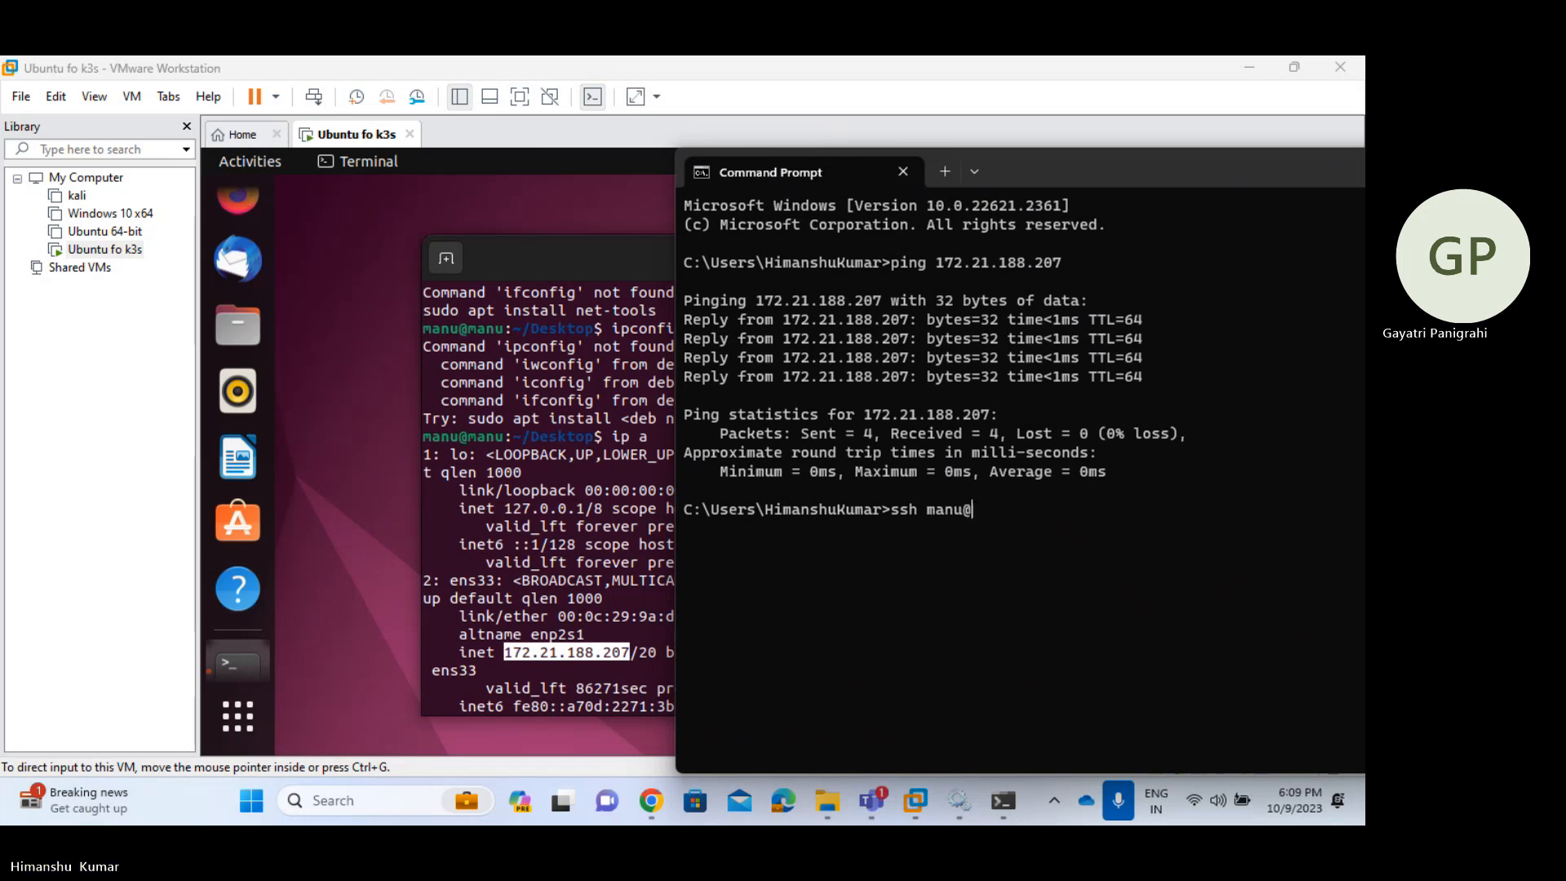
text(172.21.188.207)
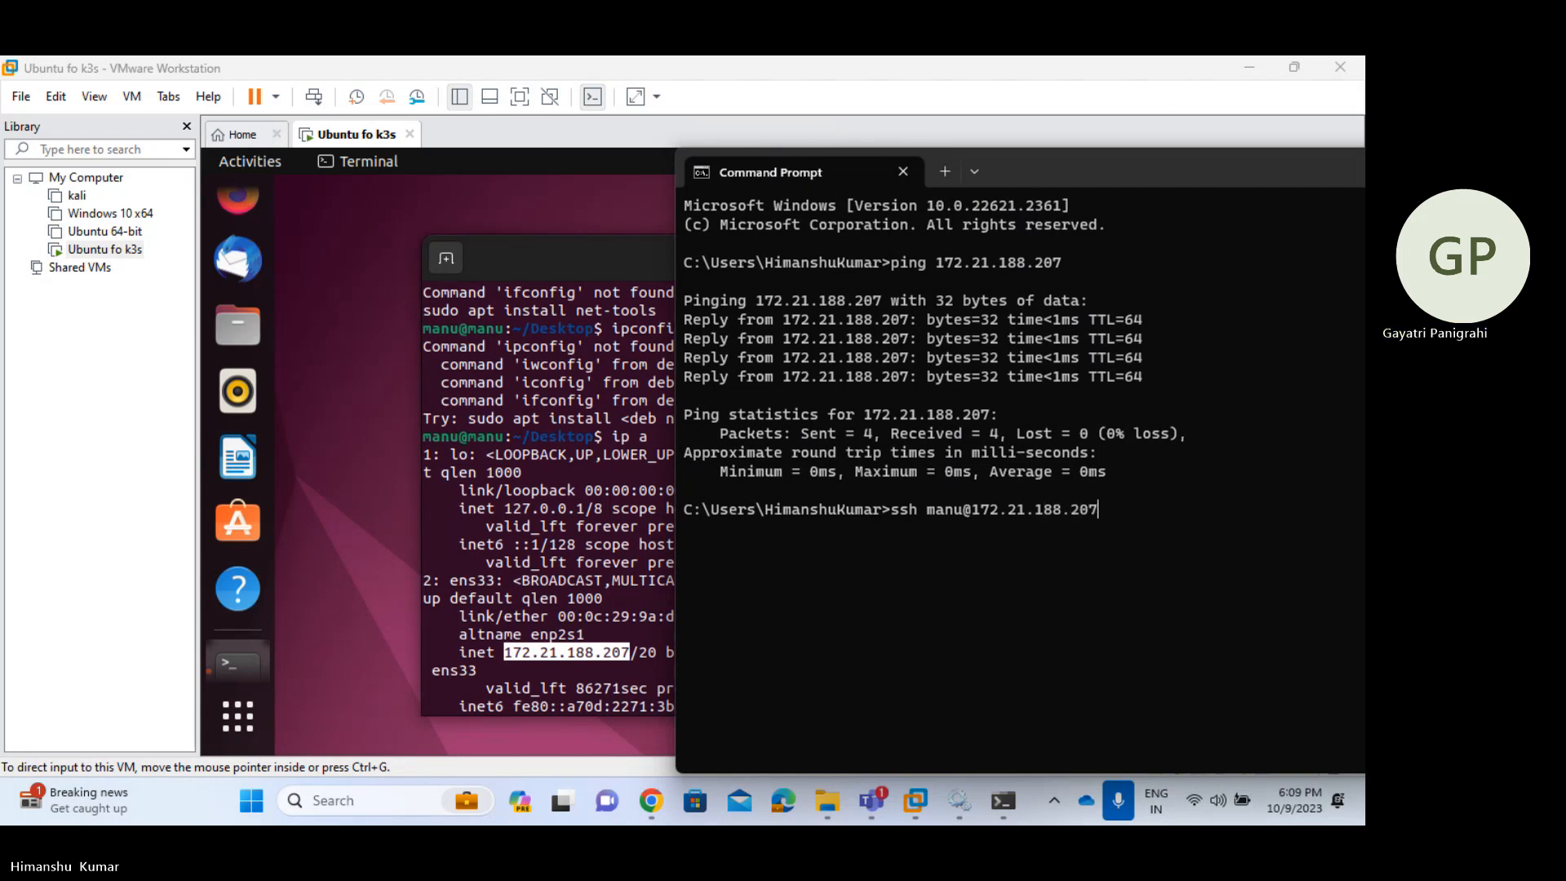
key(Return)
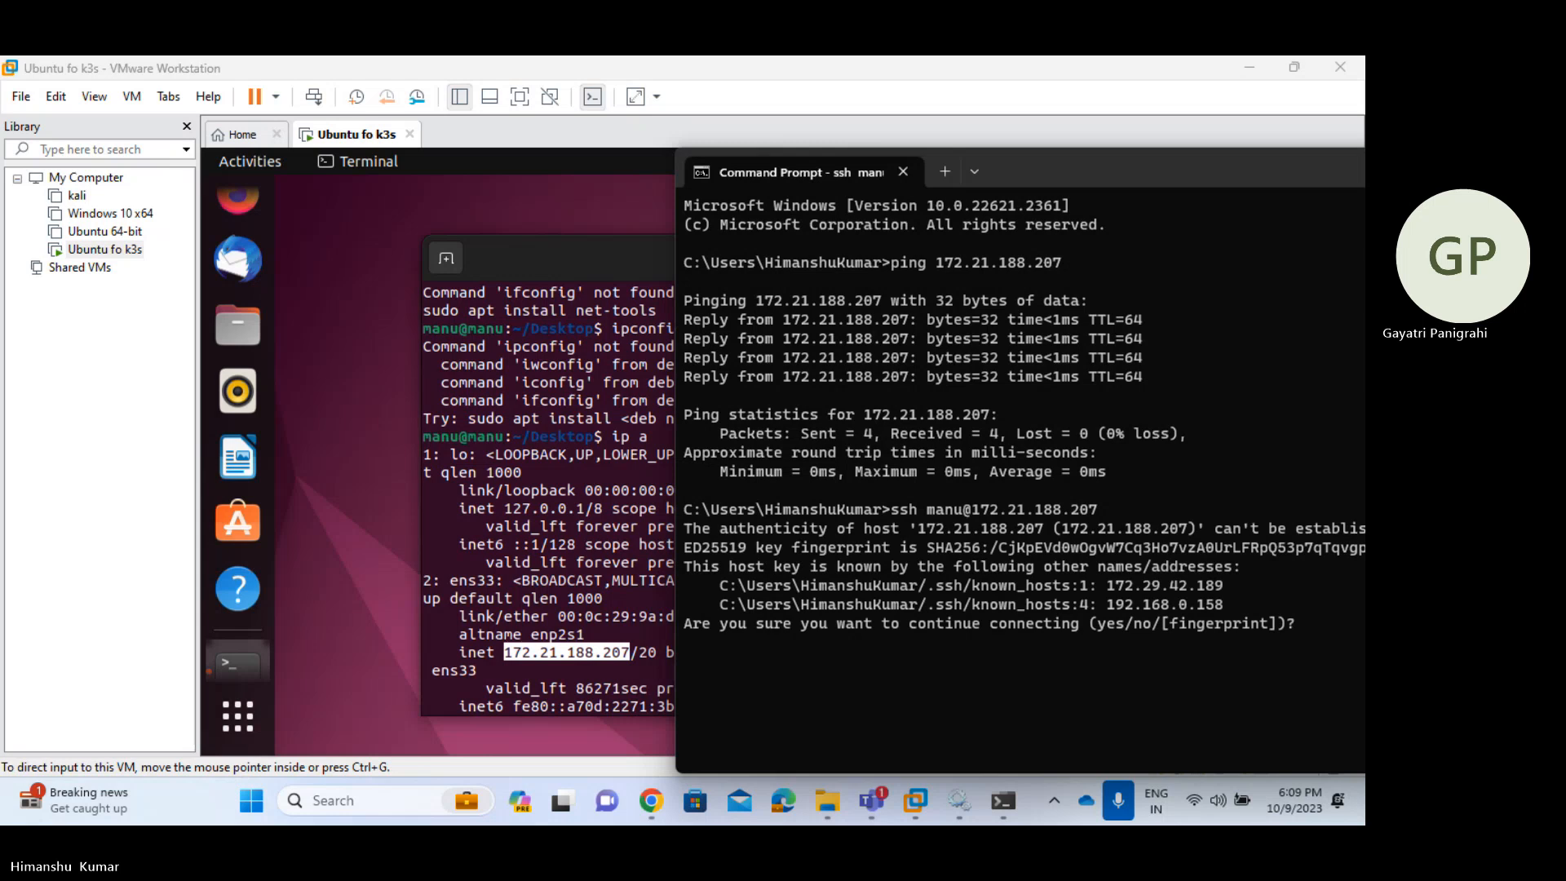
text(yes)
key(Return)
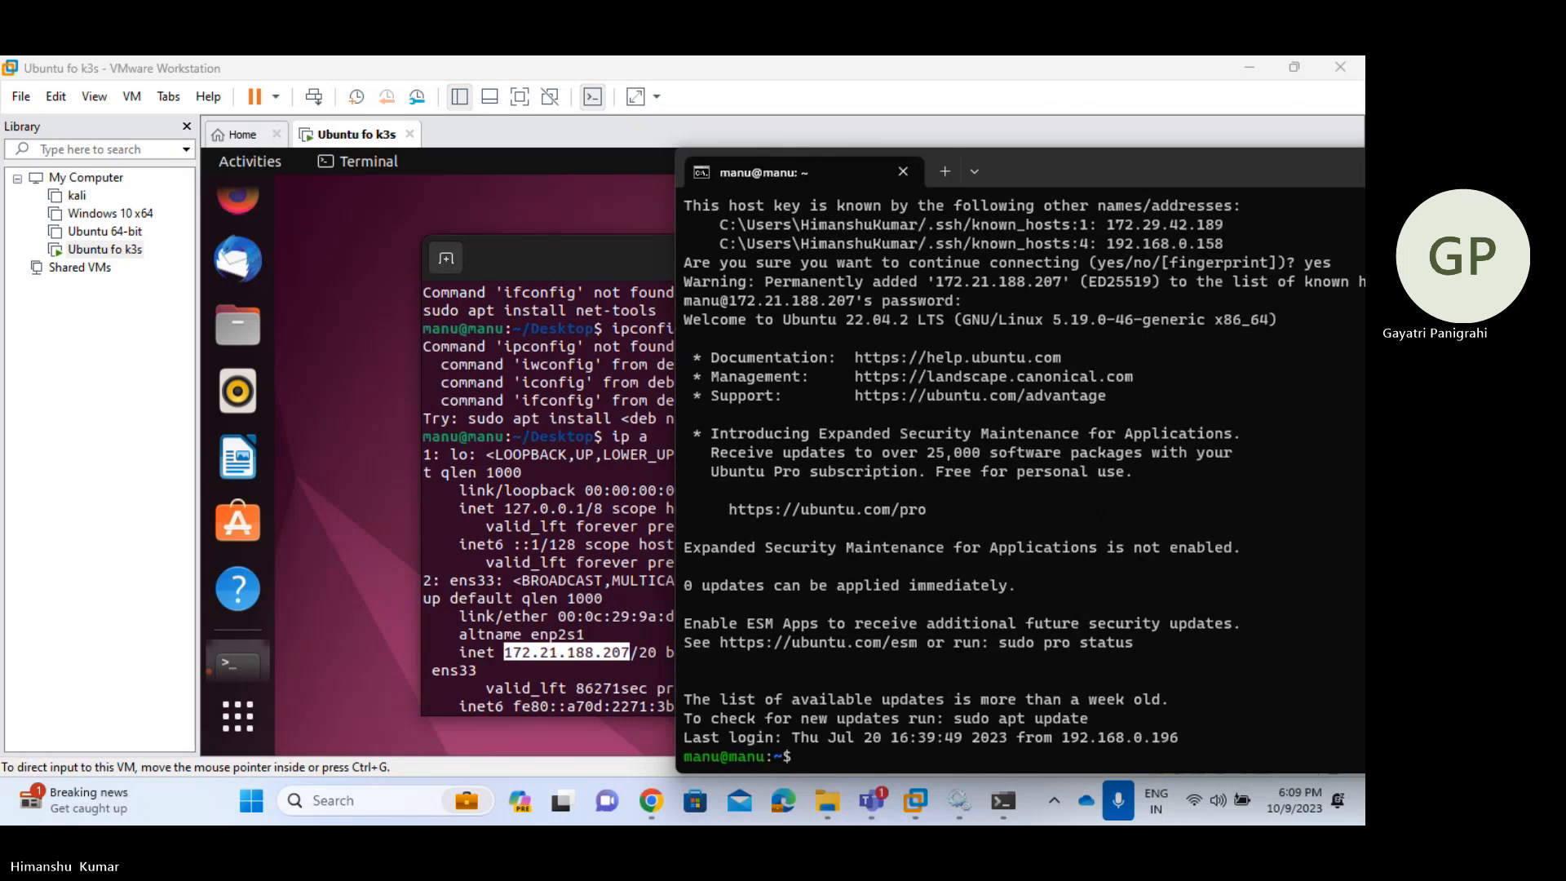
drag(1082, 164, 874, 149)
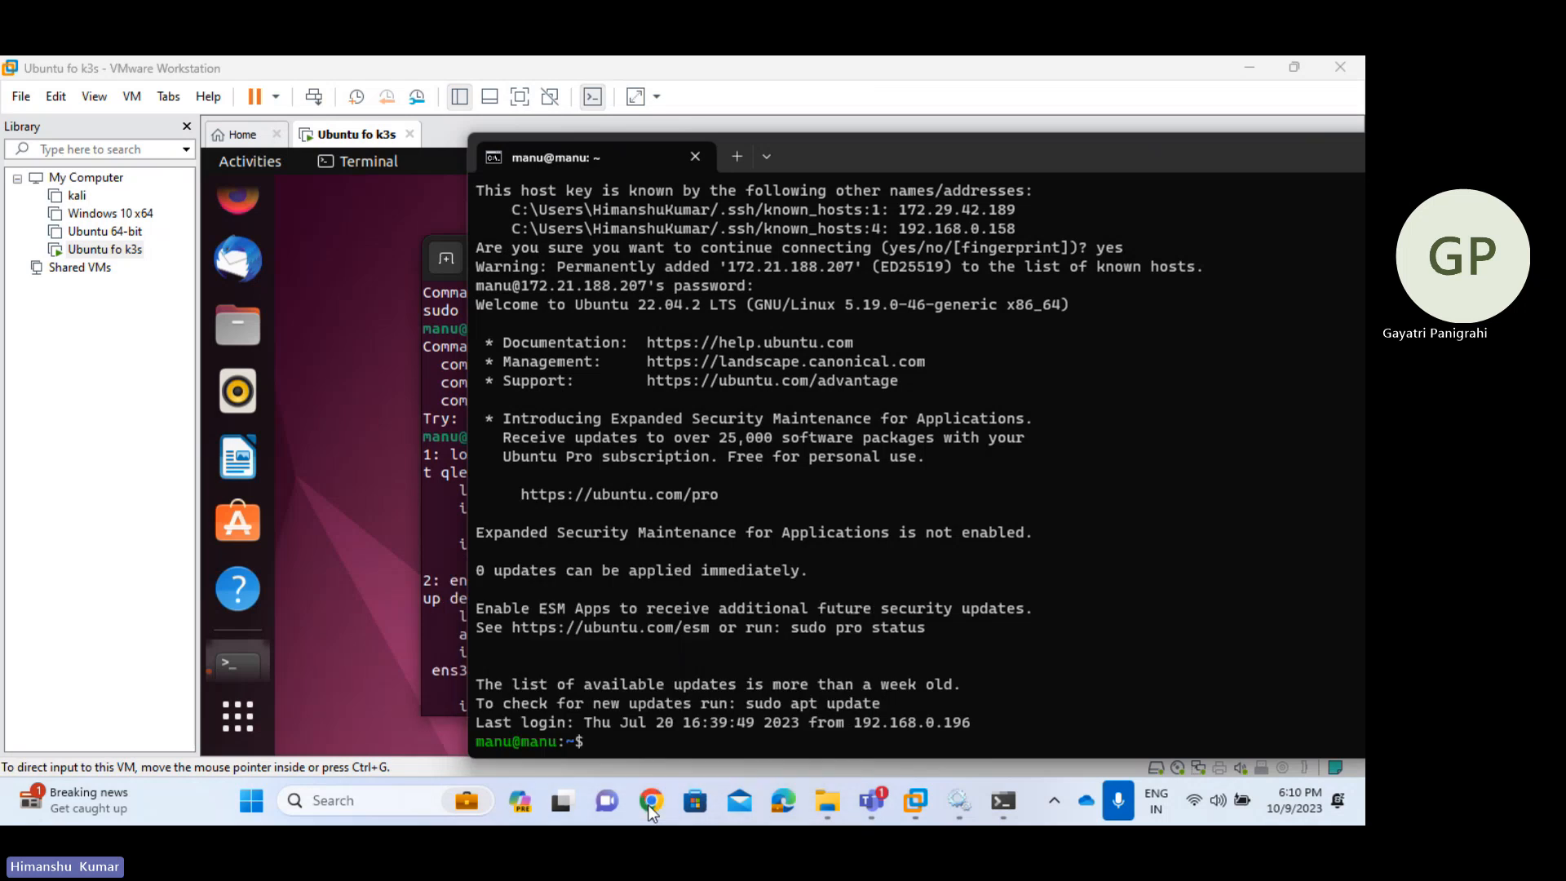
- In the ServiceNow browser, open the Credentials list, start a New credential, and browse types
mouse_move(653, 806)
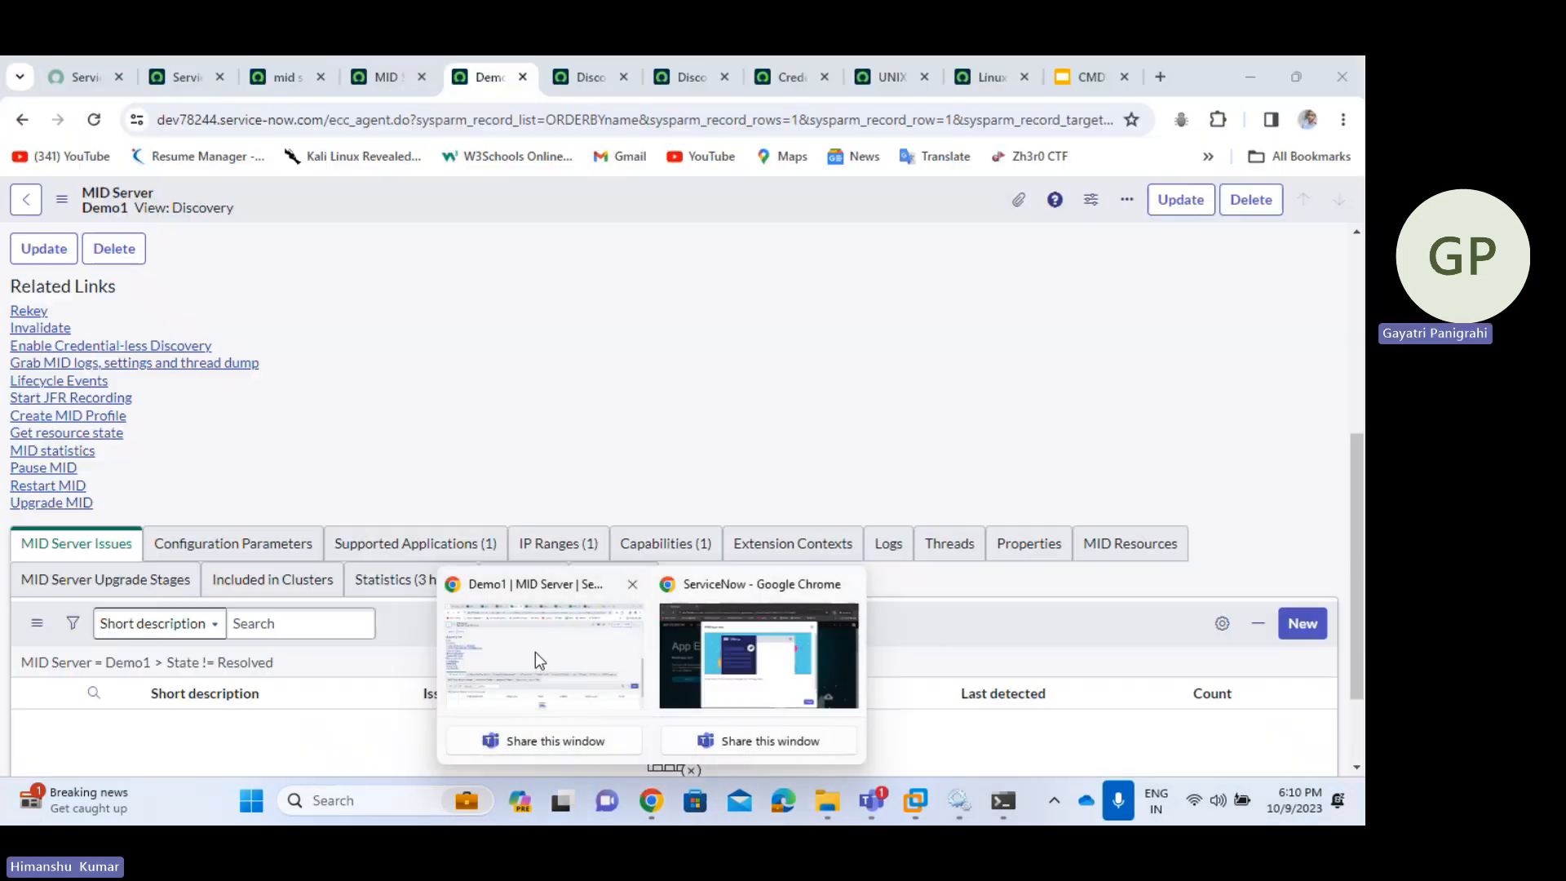
click(535, 653)
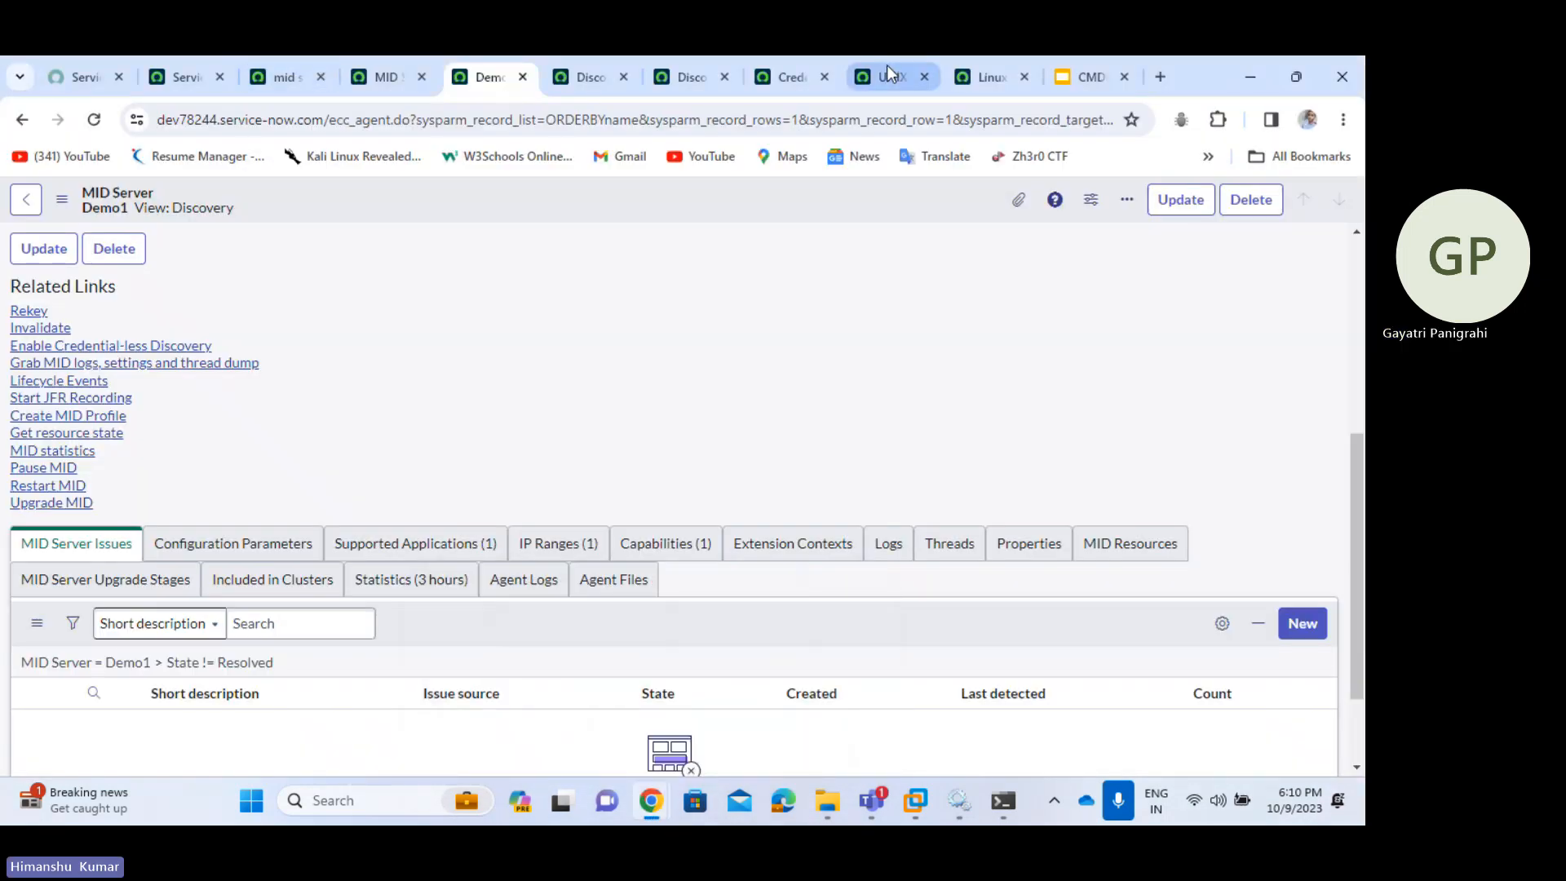
click(790, 77)
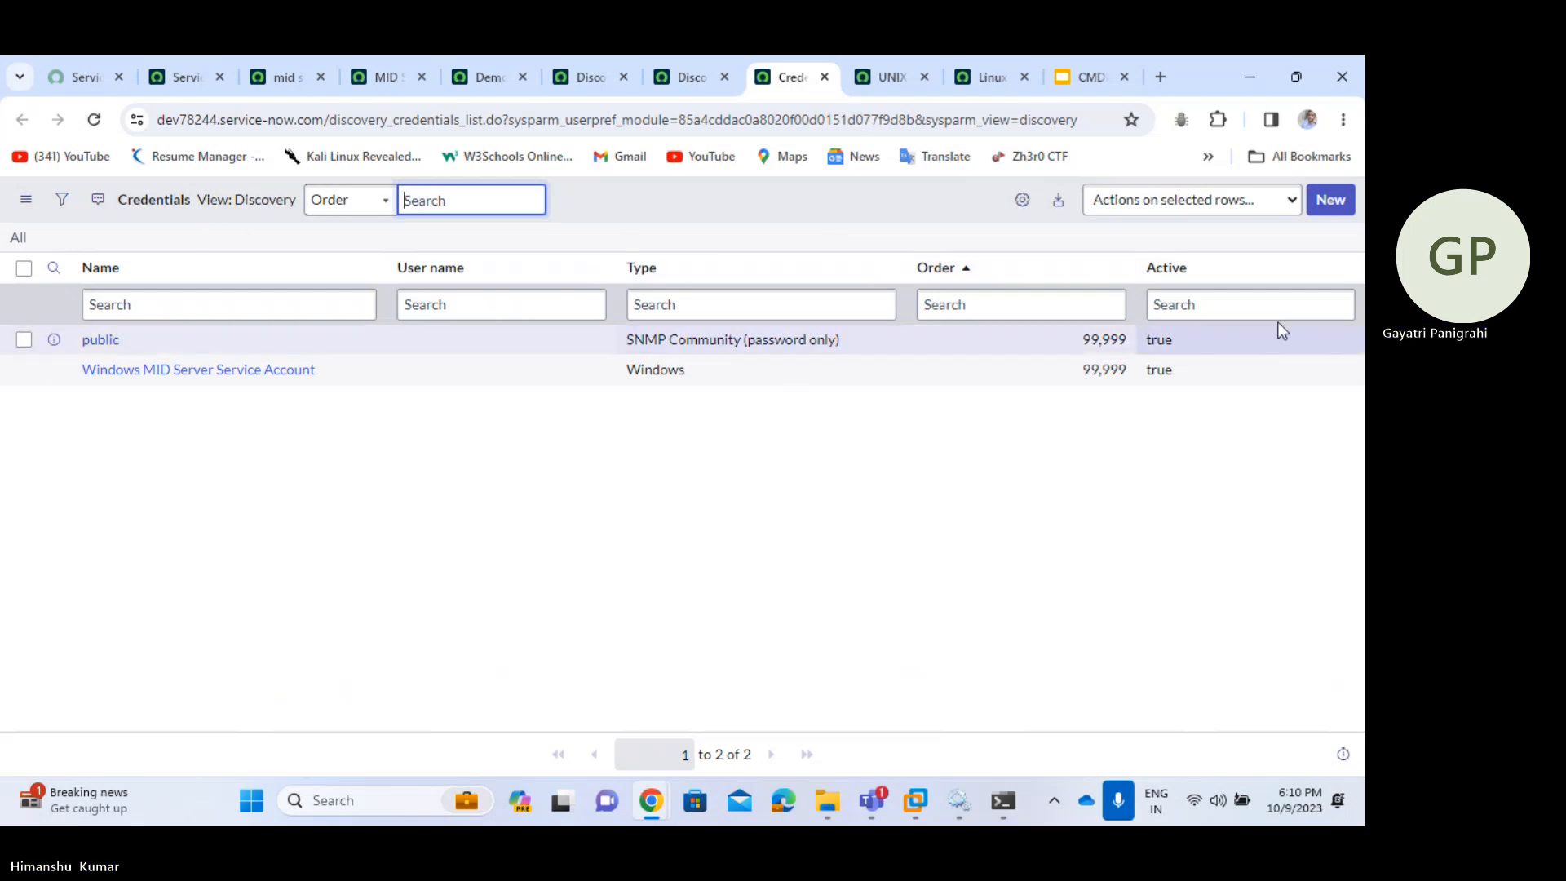
click(1331, 200)
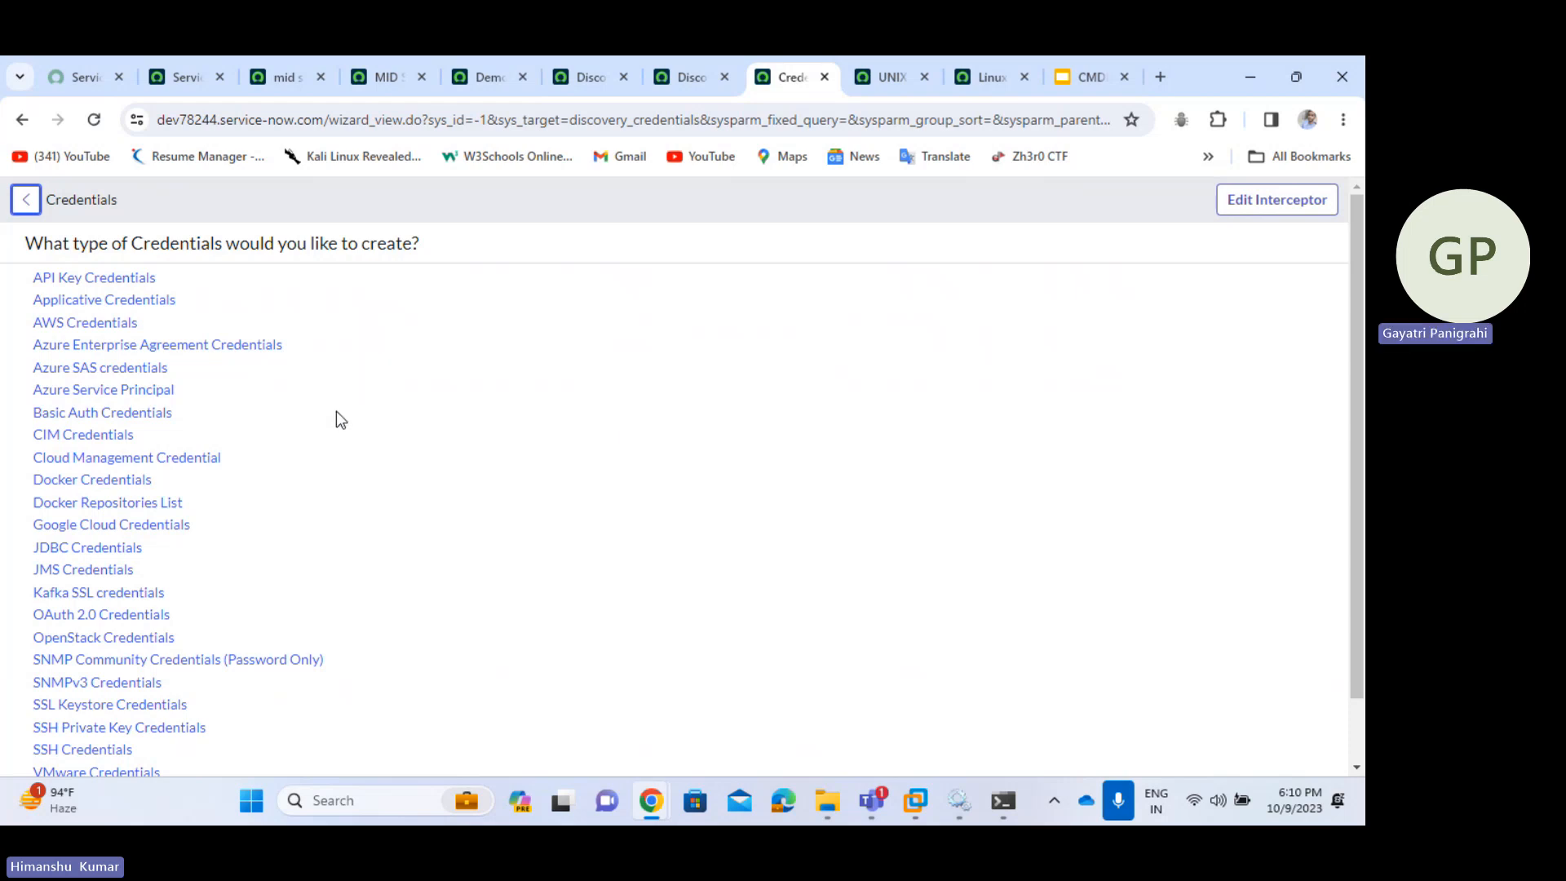
scroll(326, 465, down, 2)
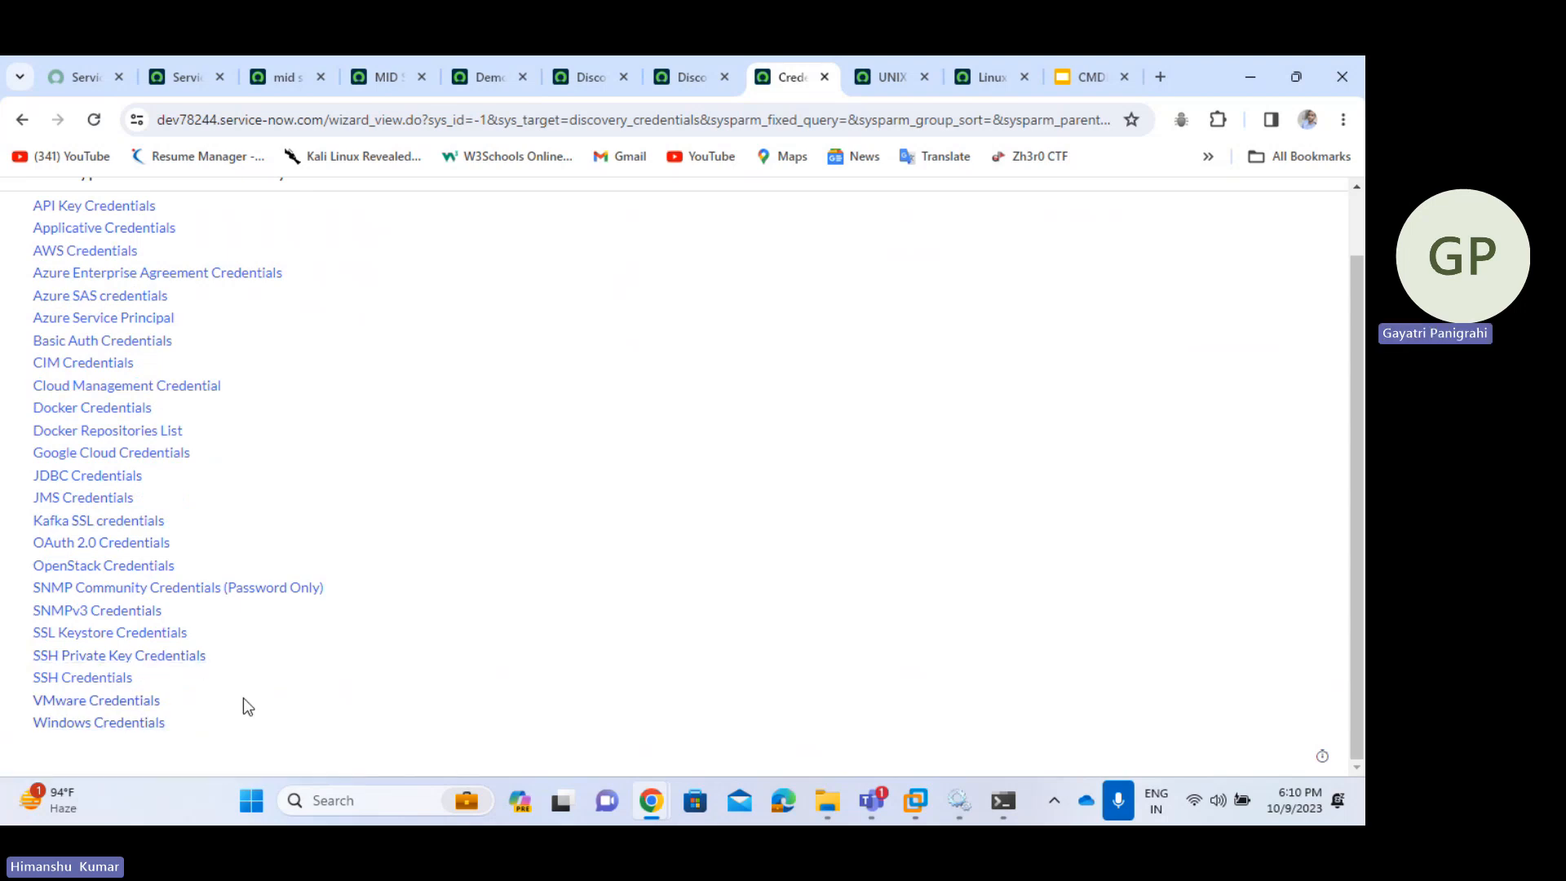
- Create an SSH credential named 'Linux demo' with the VM's user name and password, and save it
click(91, 684)
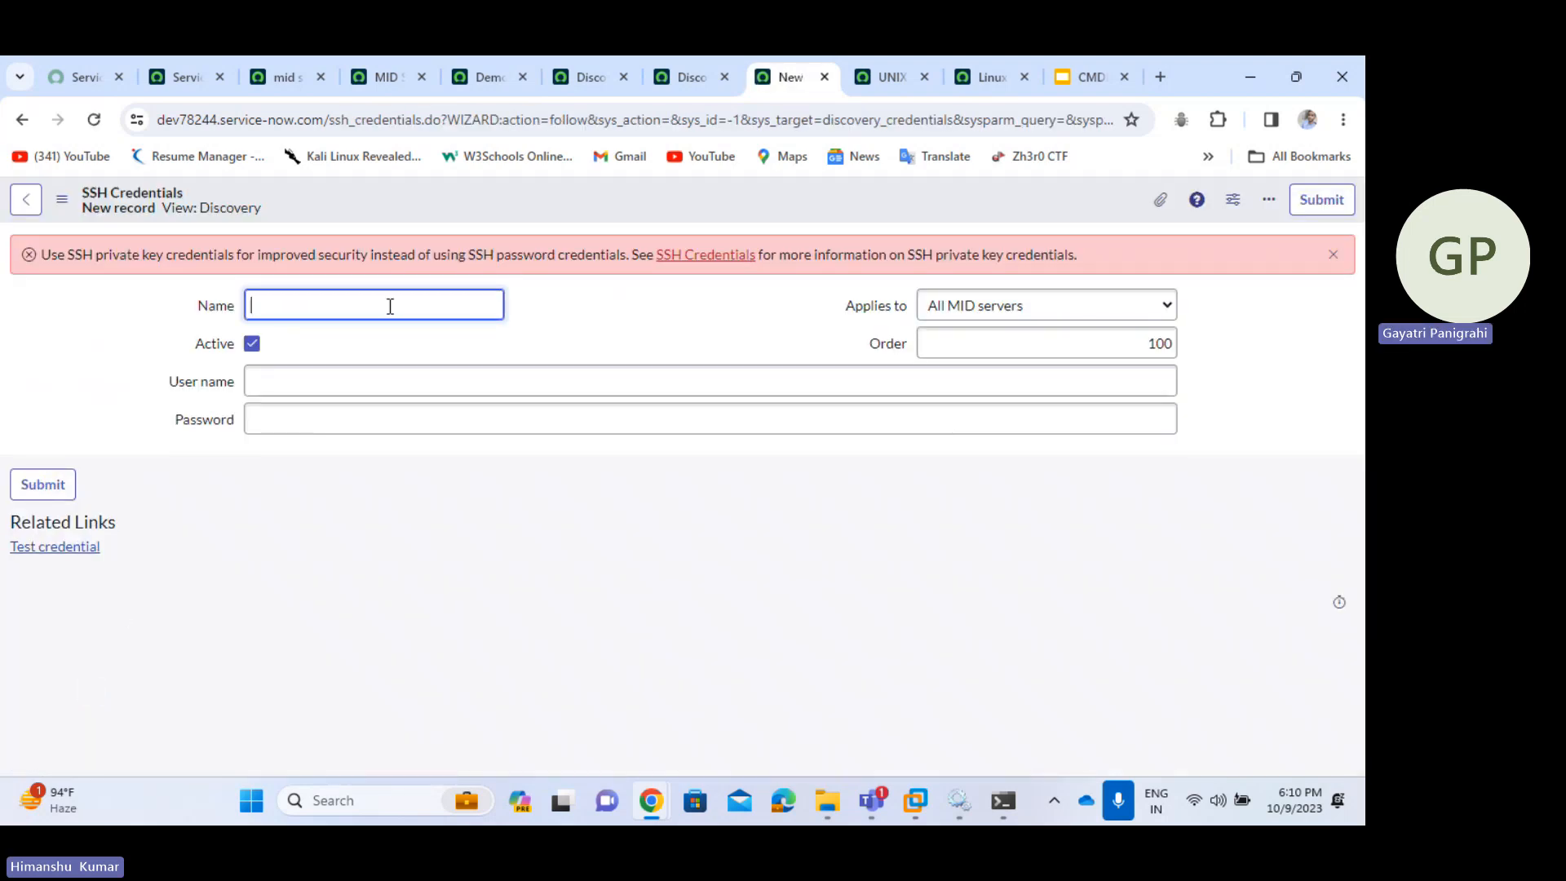
text(l)
key(BackSpace)
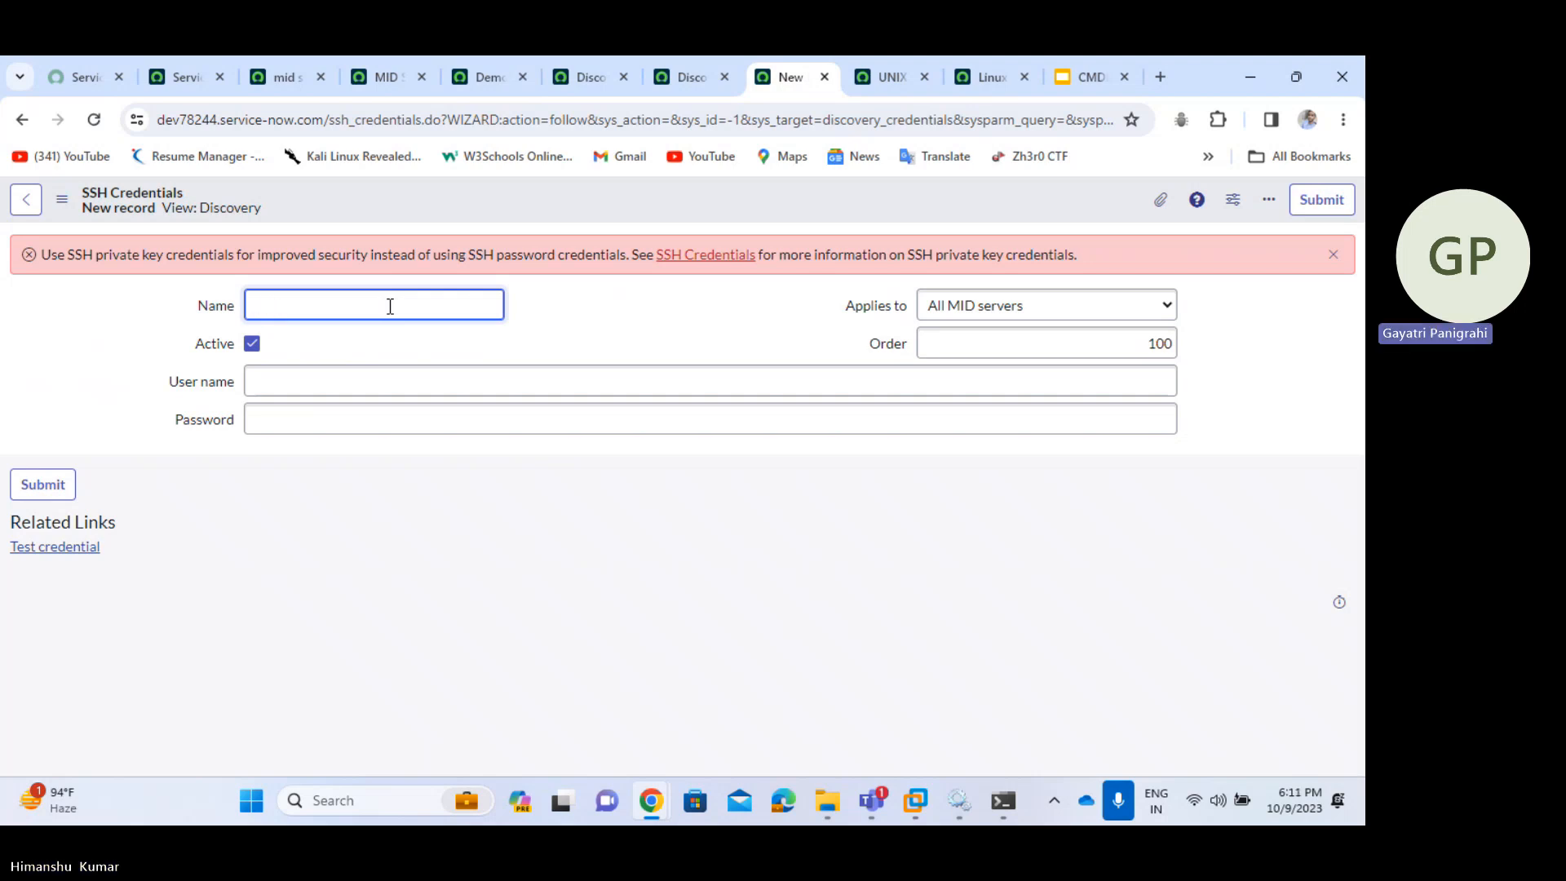
text(x de)
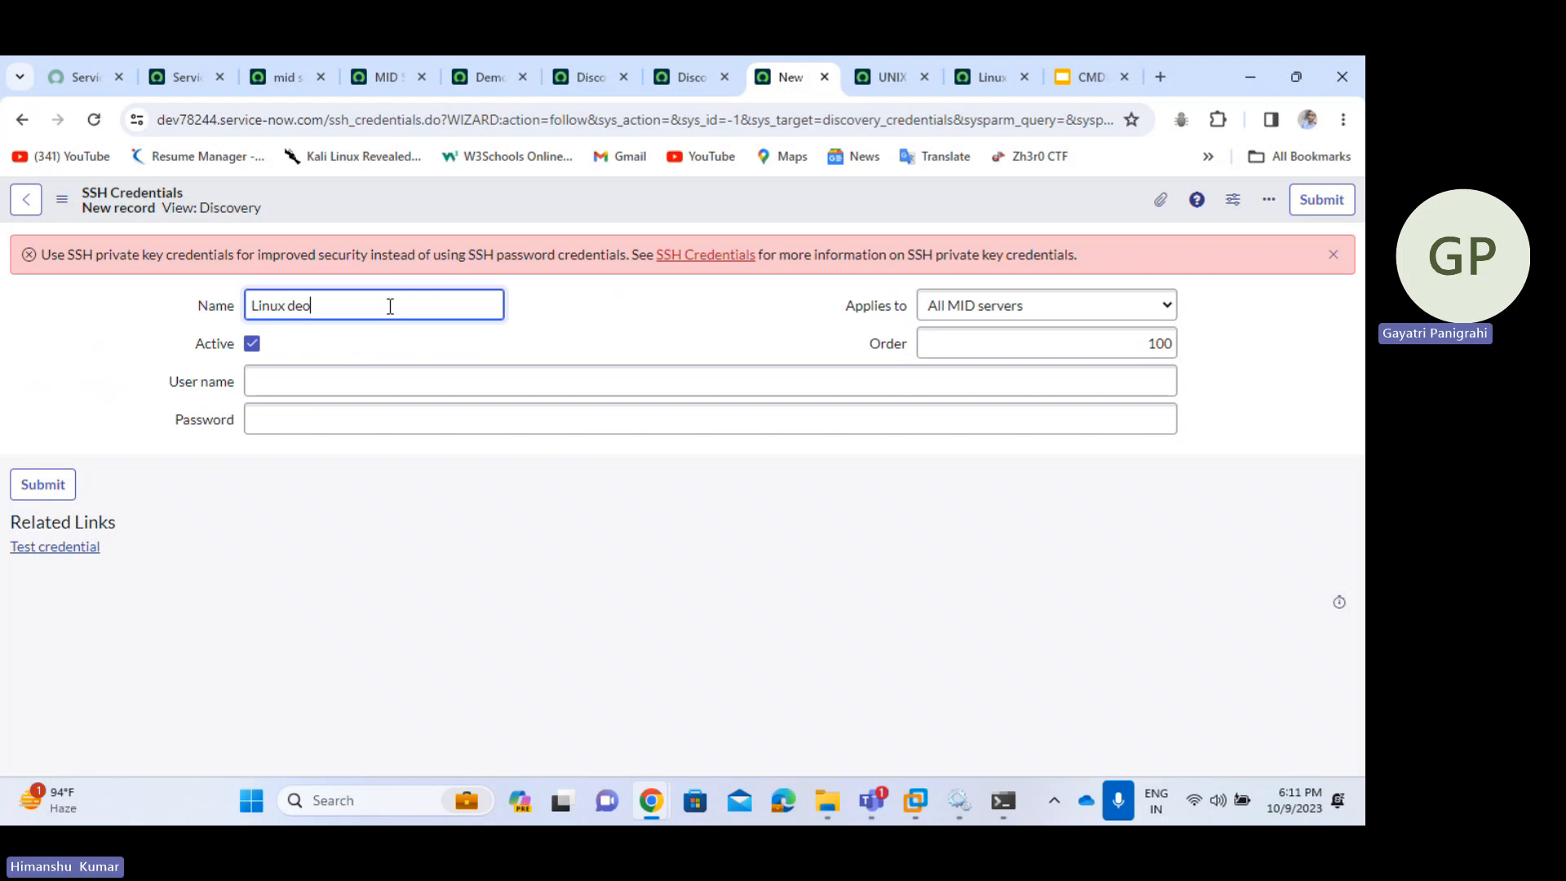
text(mo)
click(357, 378)
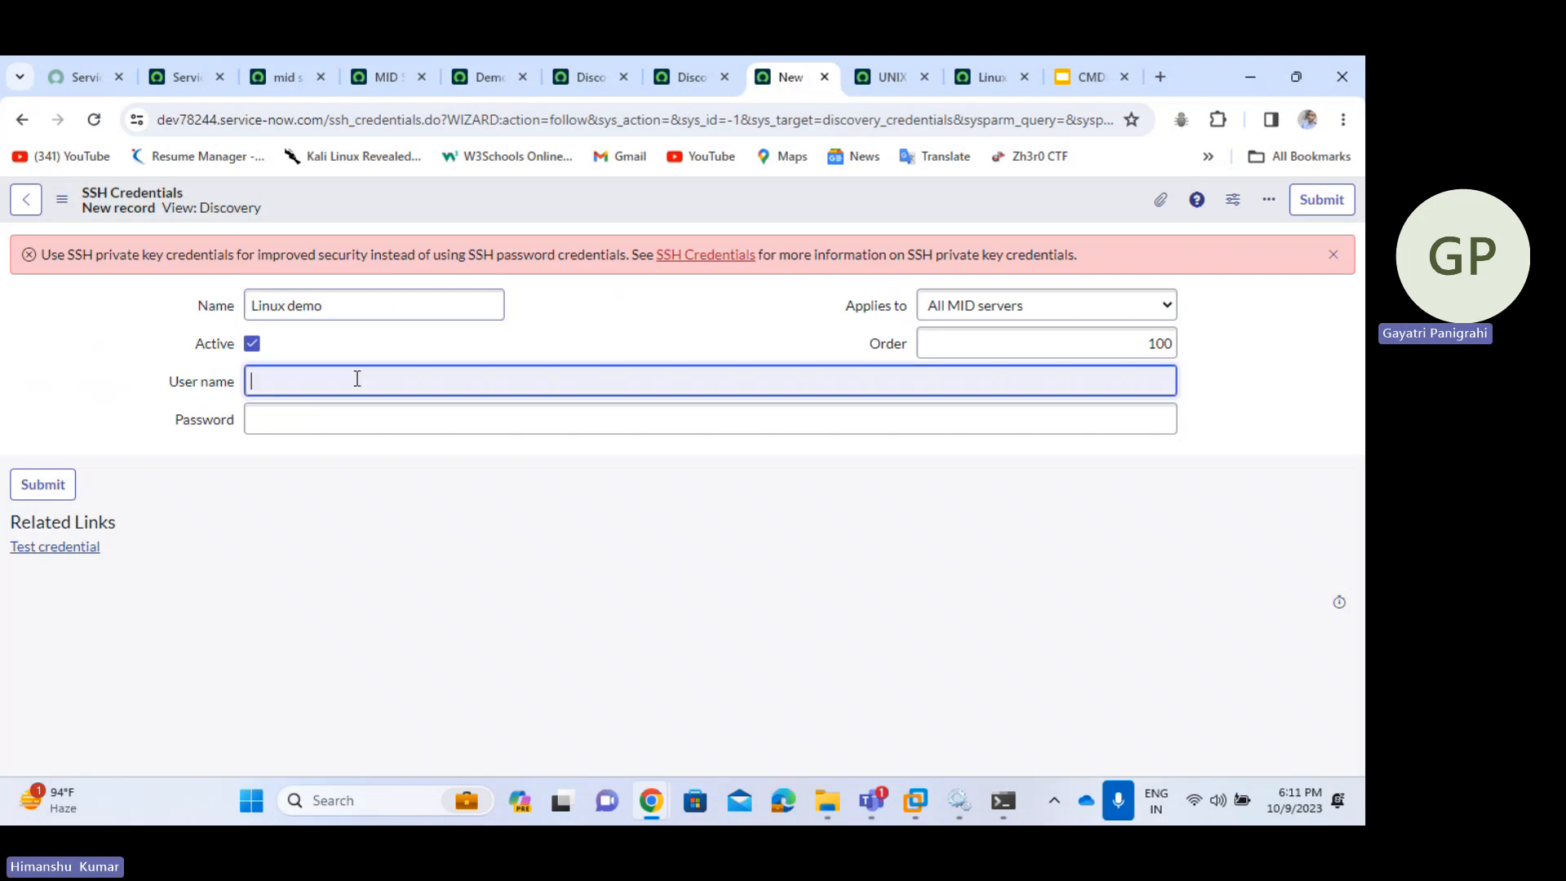
key(Tab)
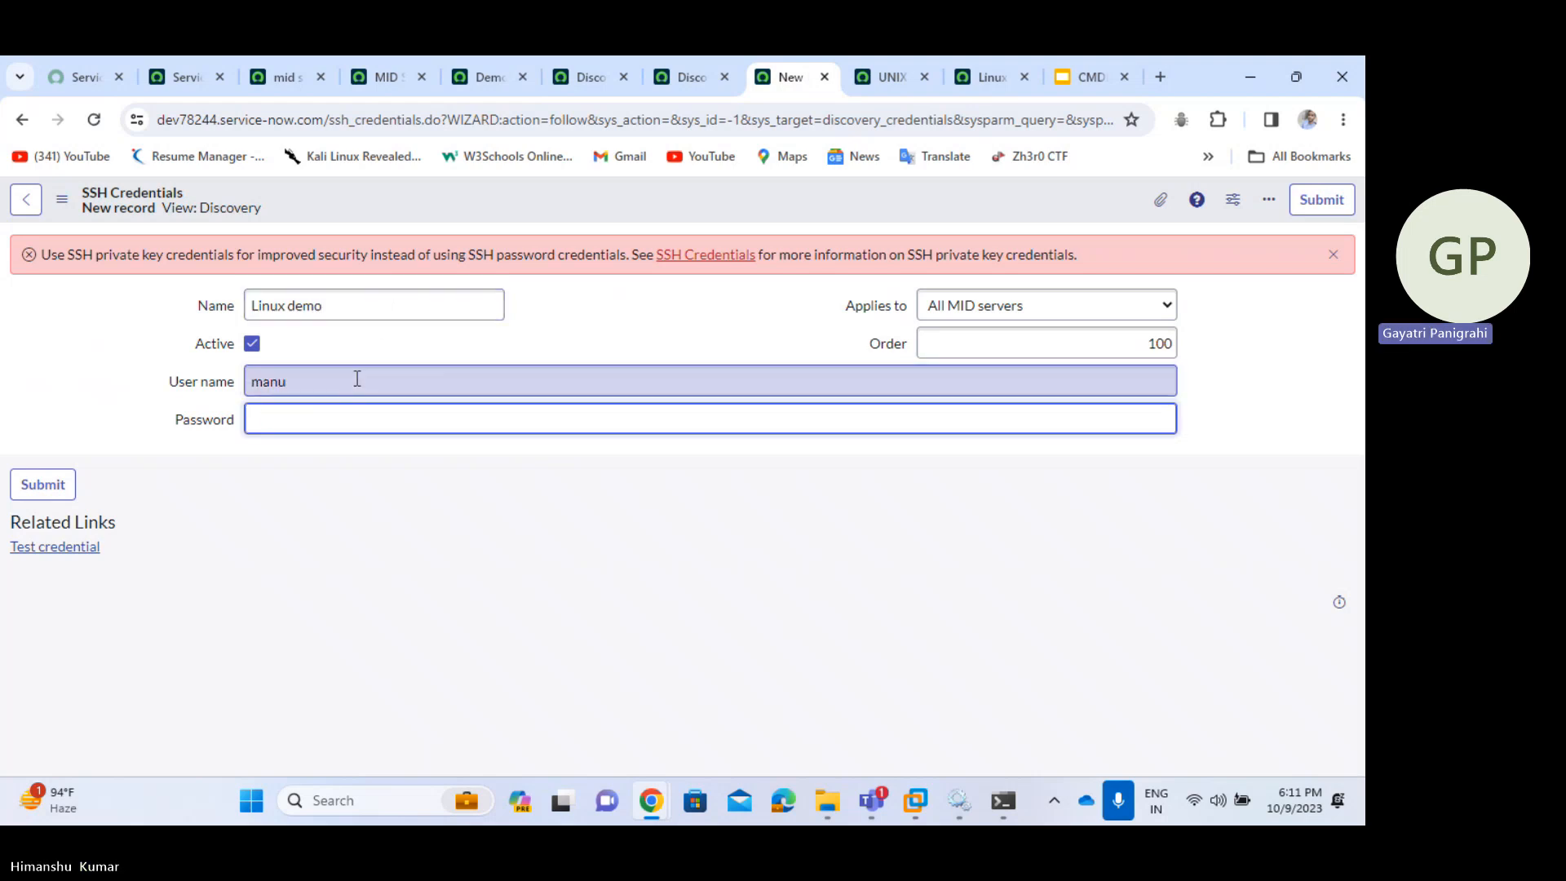
click(698, 581)
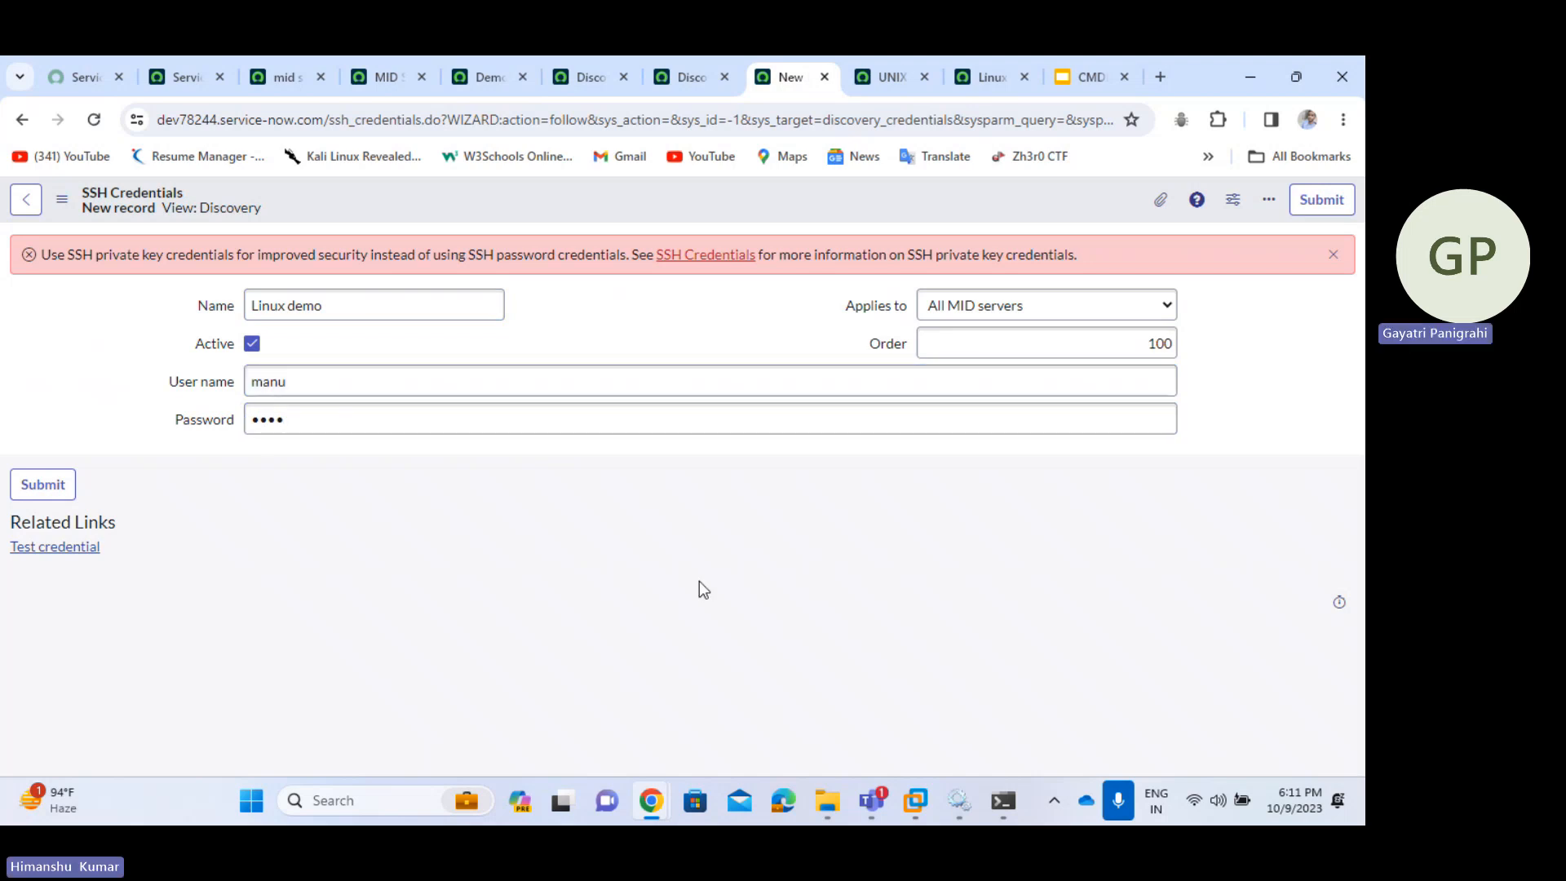
right_click(1018, 215)
click(1050, 228)
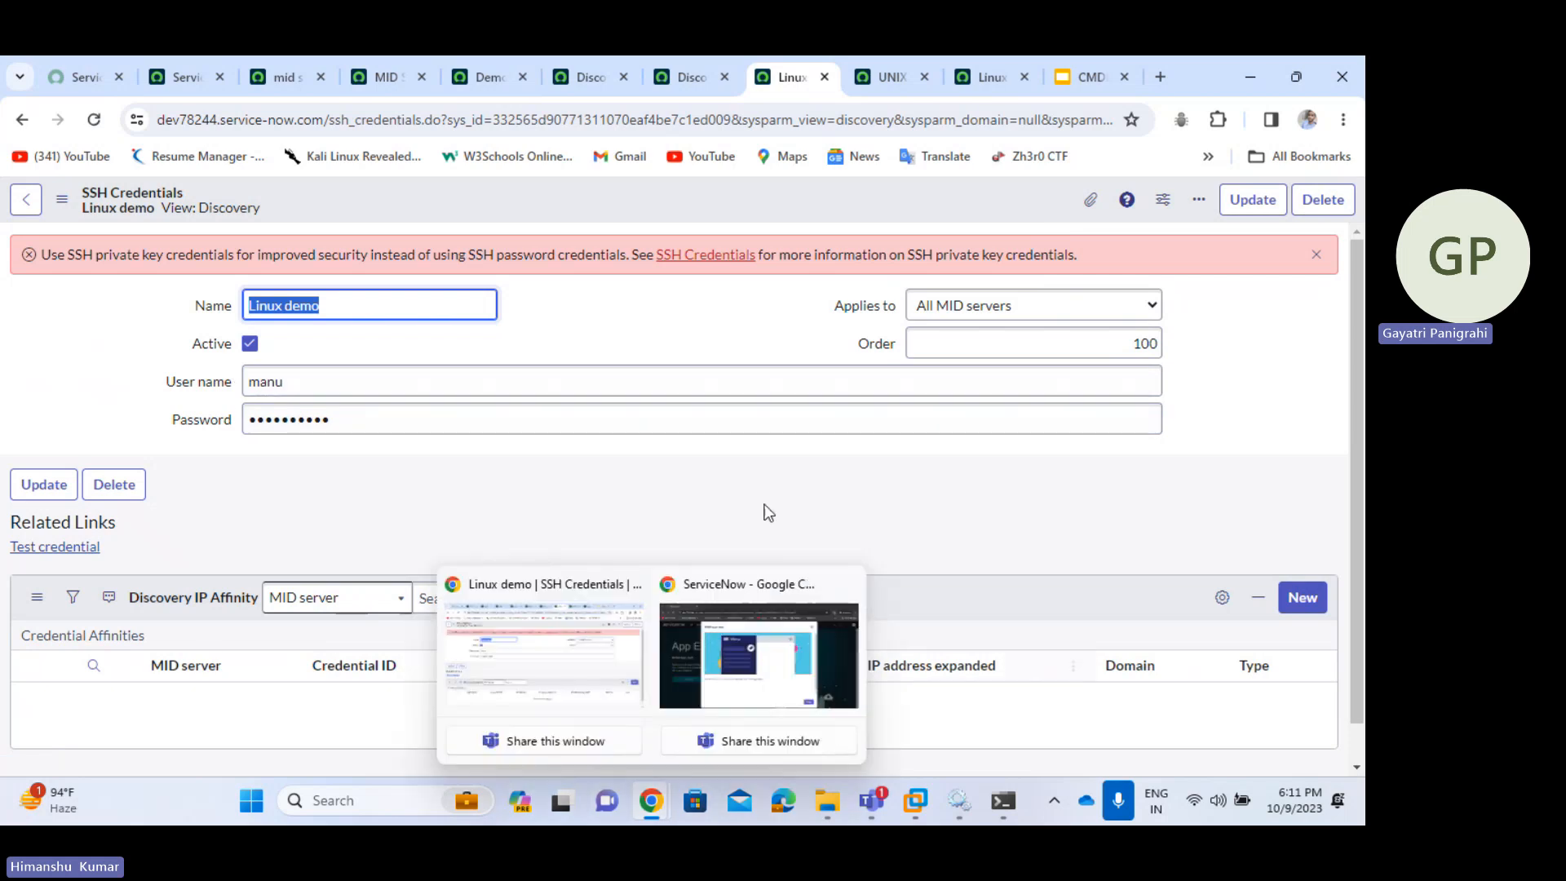
- Copy 172.21.188.207 from the SSH command in Command Prompt, then return to the browser
click(991, 806)
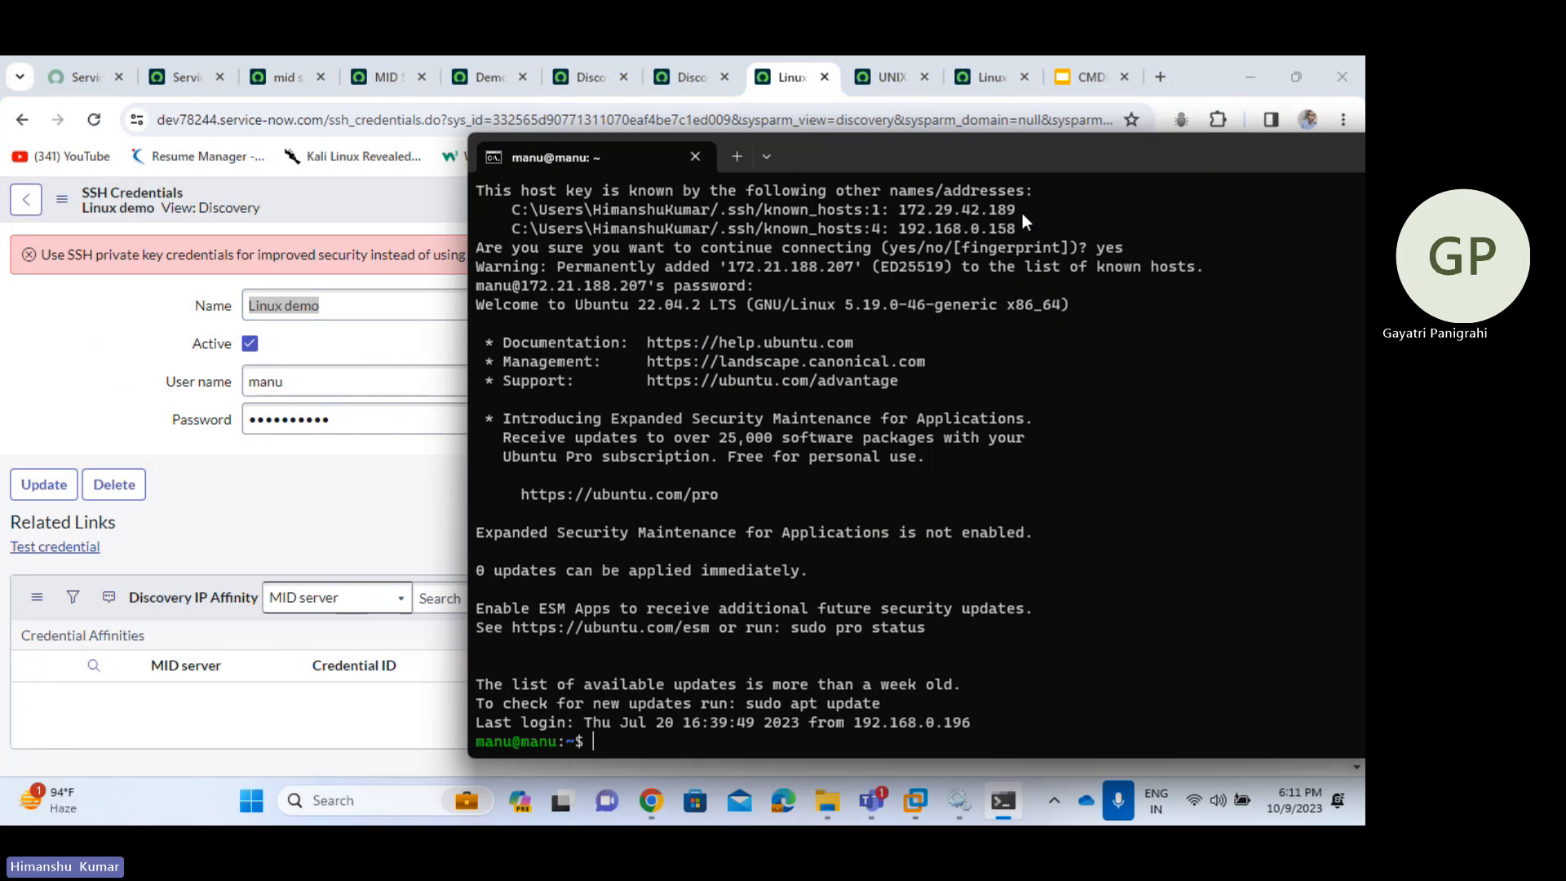
scroll(992, 302, up, 4)
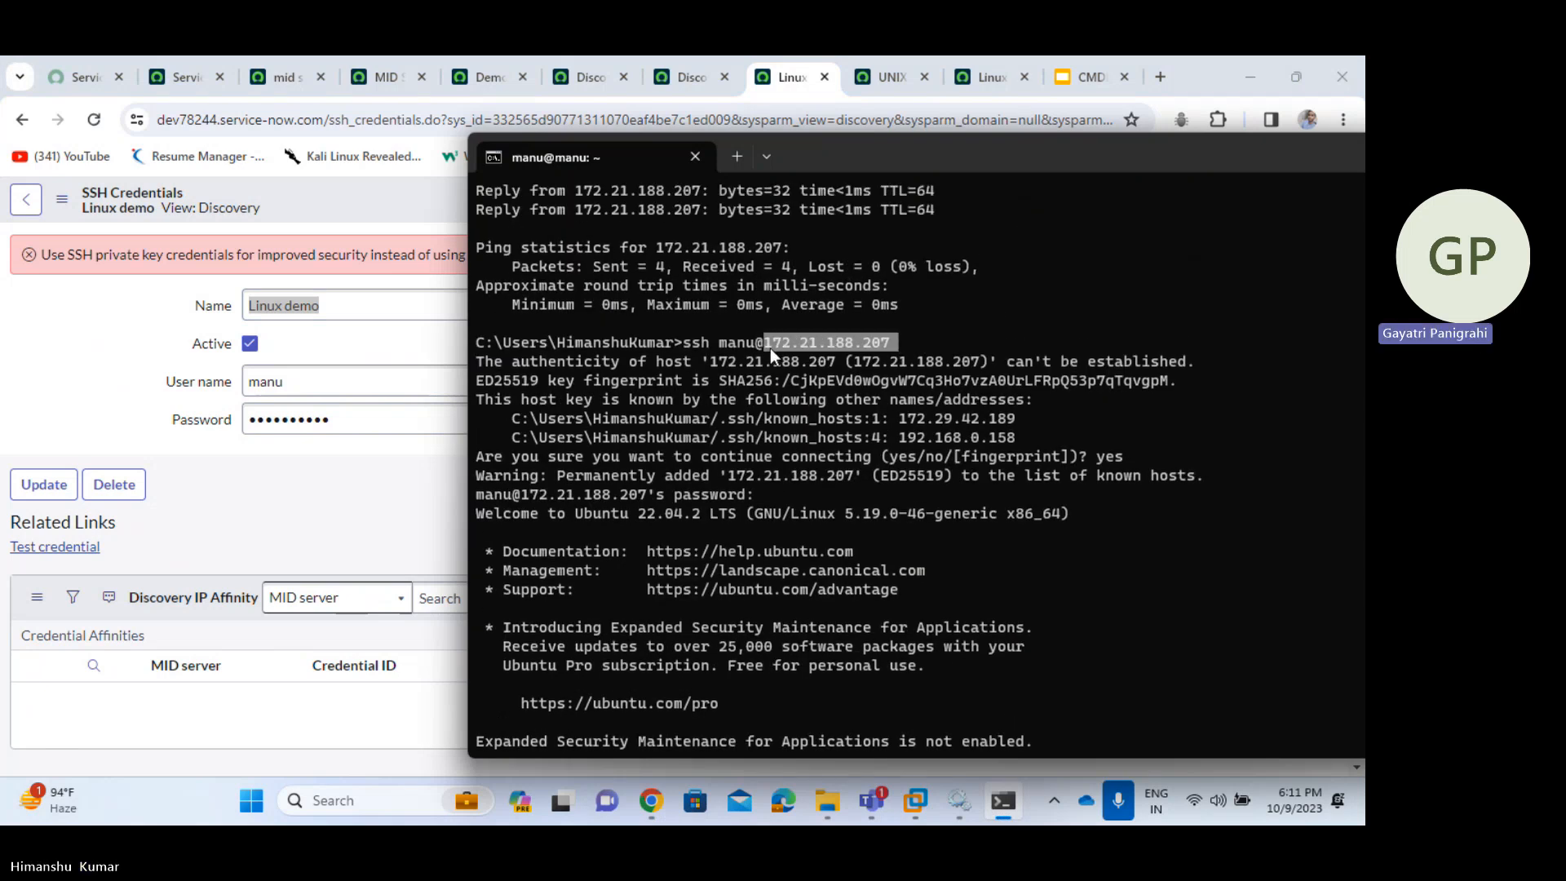
key(ctrl+c)
key(ctrl+c)
key(ctrl+c)
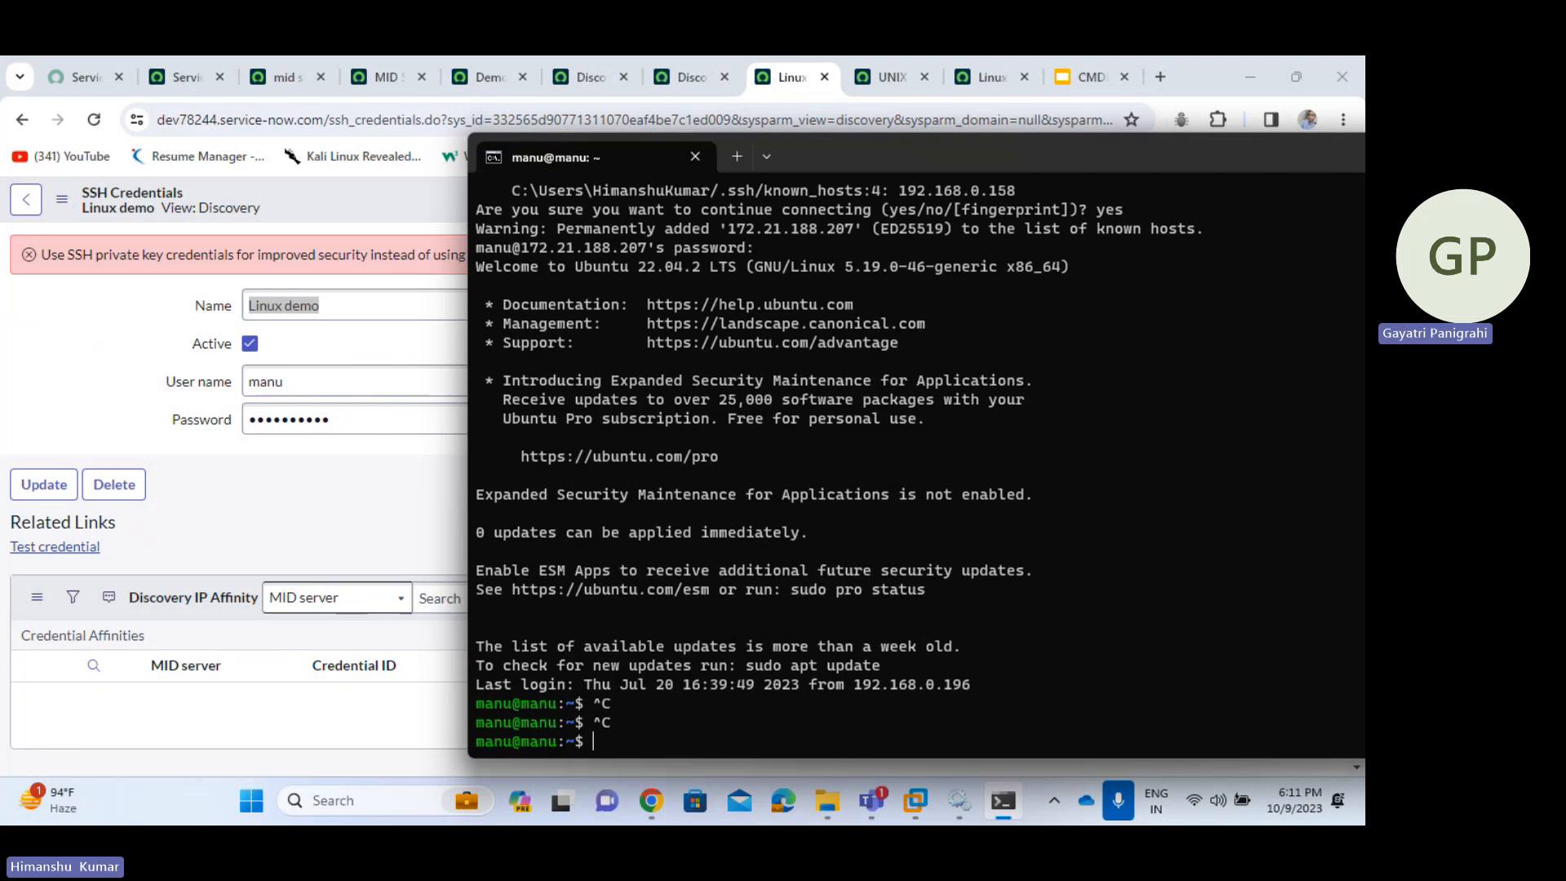
click(286, 532)
click(55, 547)
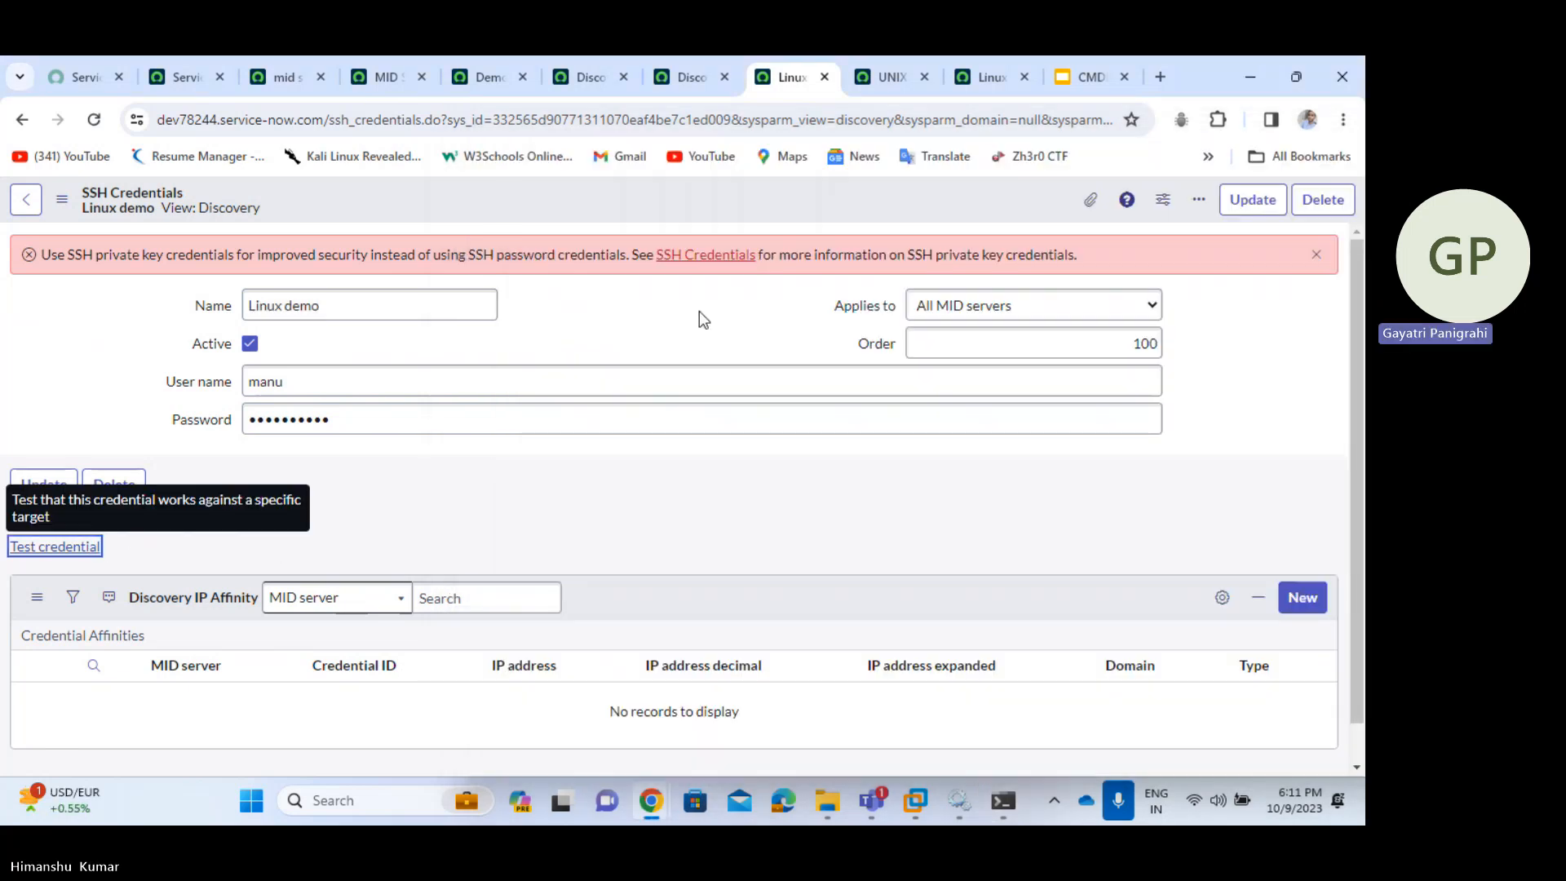
- Test Linux demo against target 172.21.188.207 on port 22 via MID Server Demo1; it validates
key(ctrl+v)
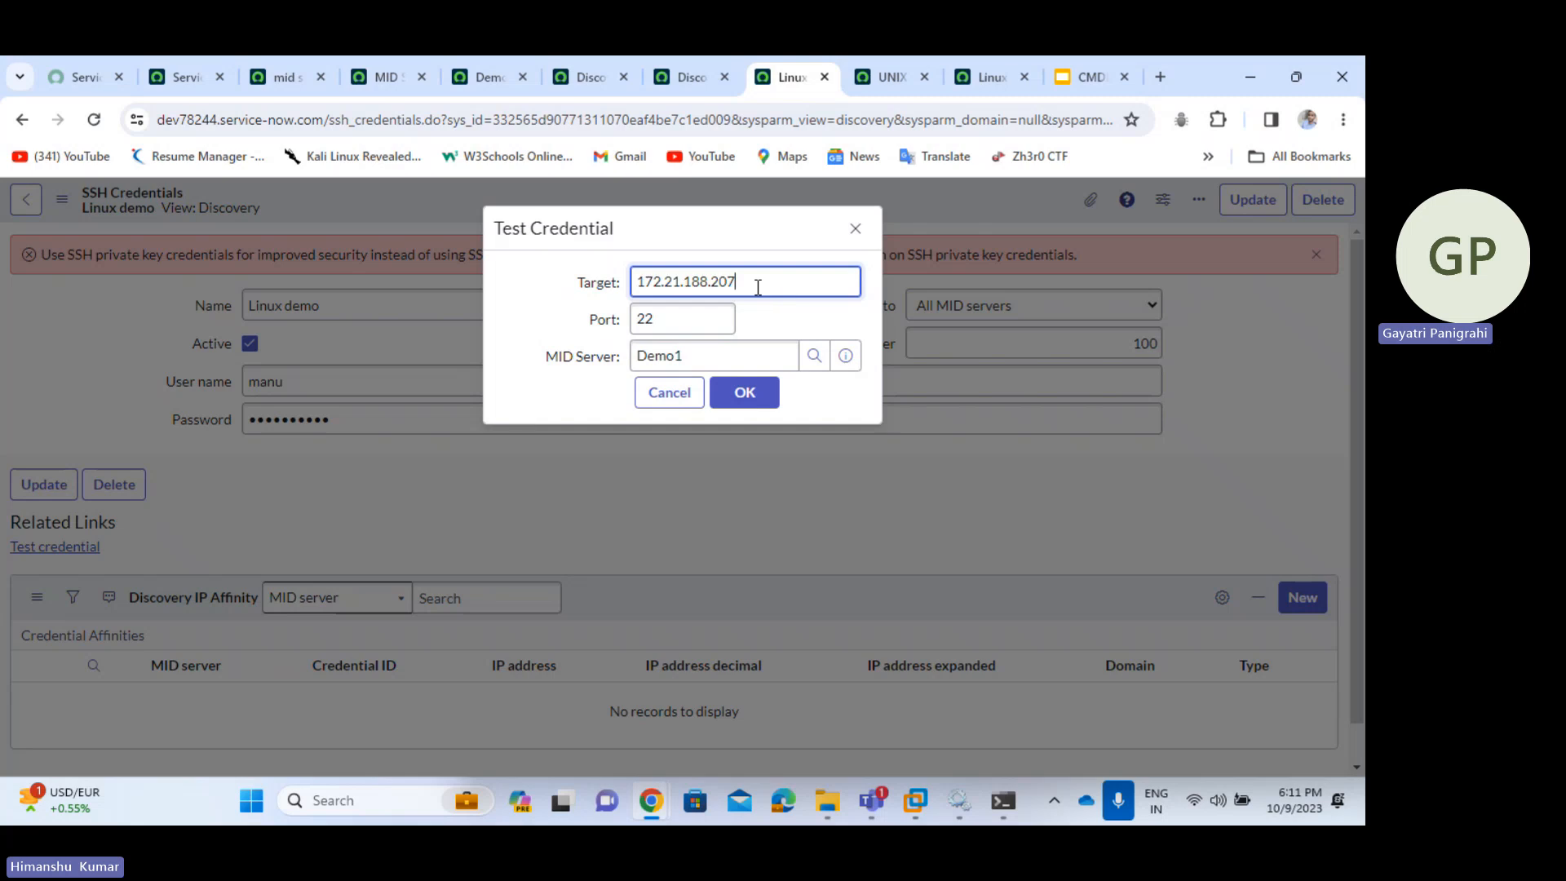
click(744, 398)
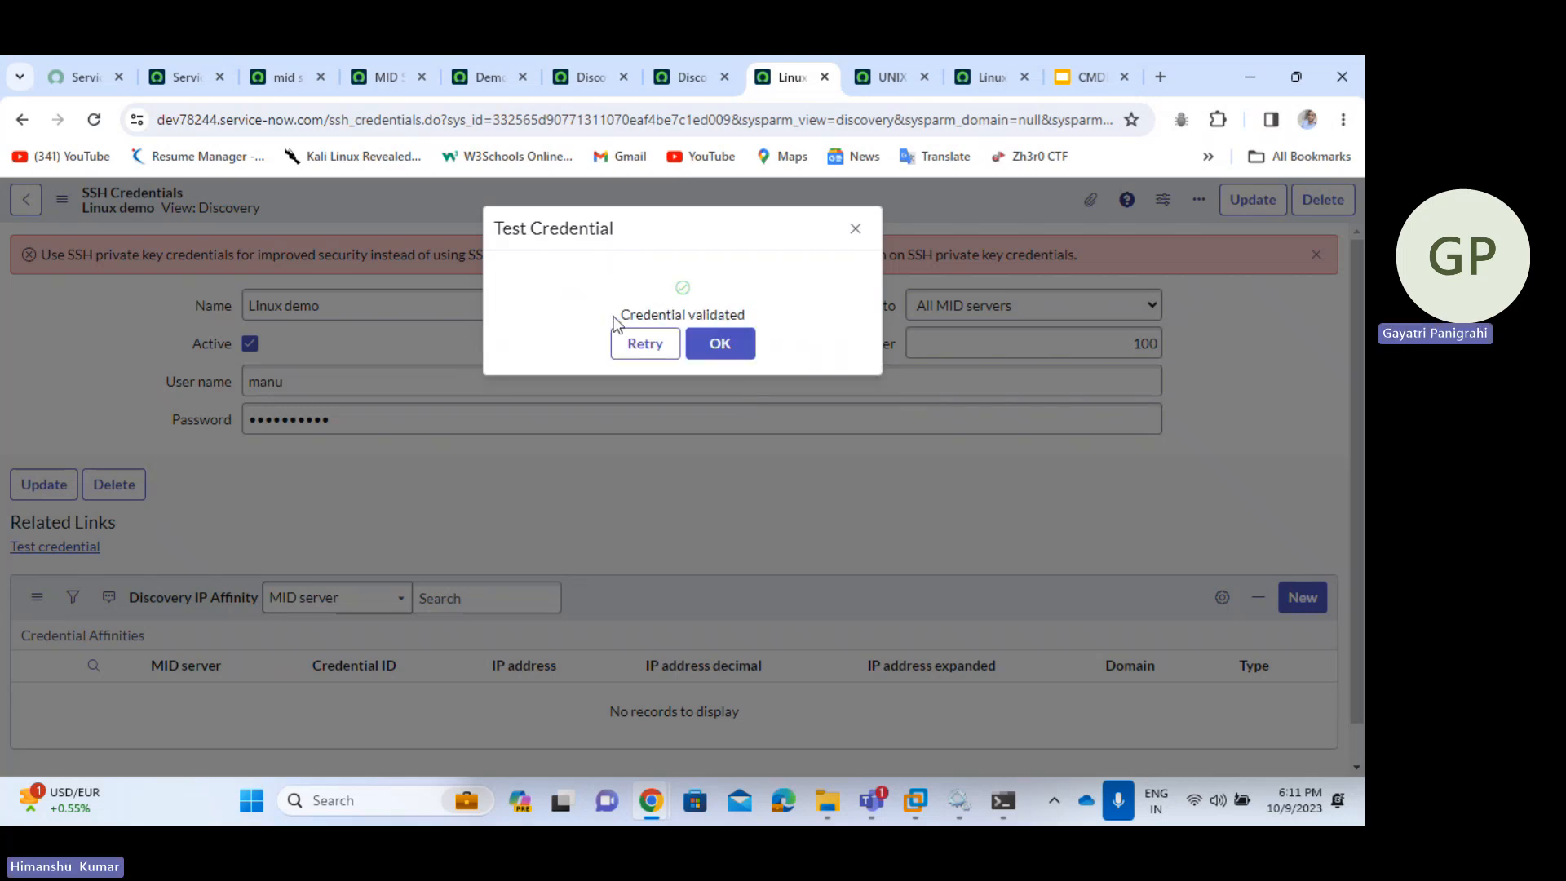
drag(614, 323, 764, 323)
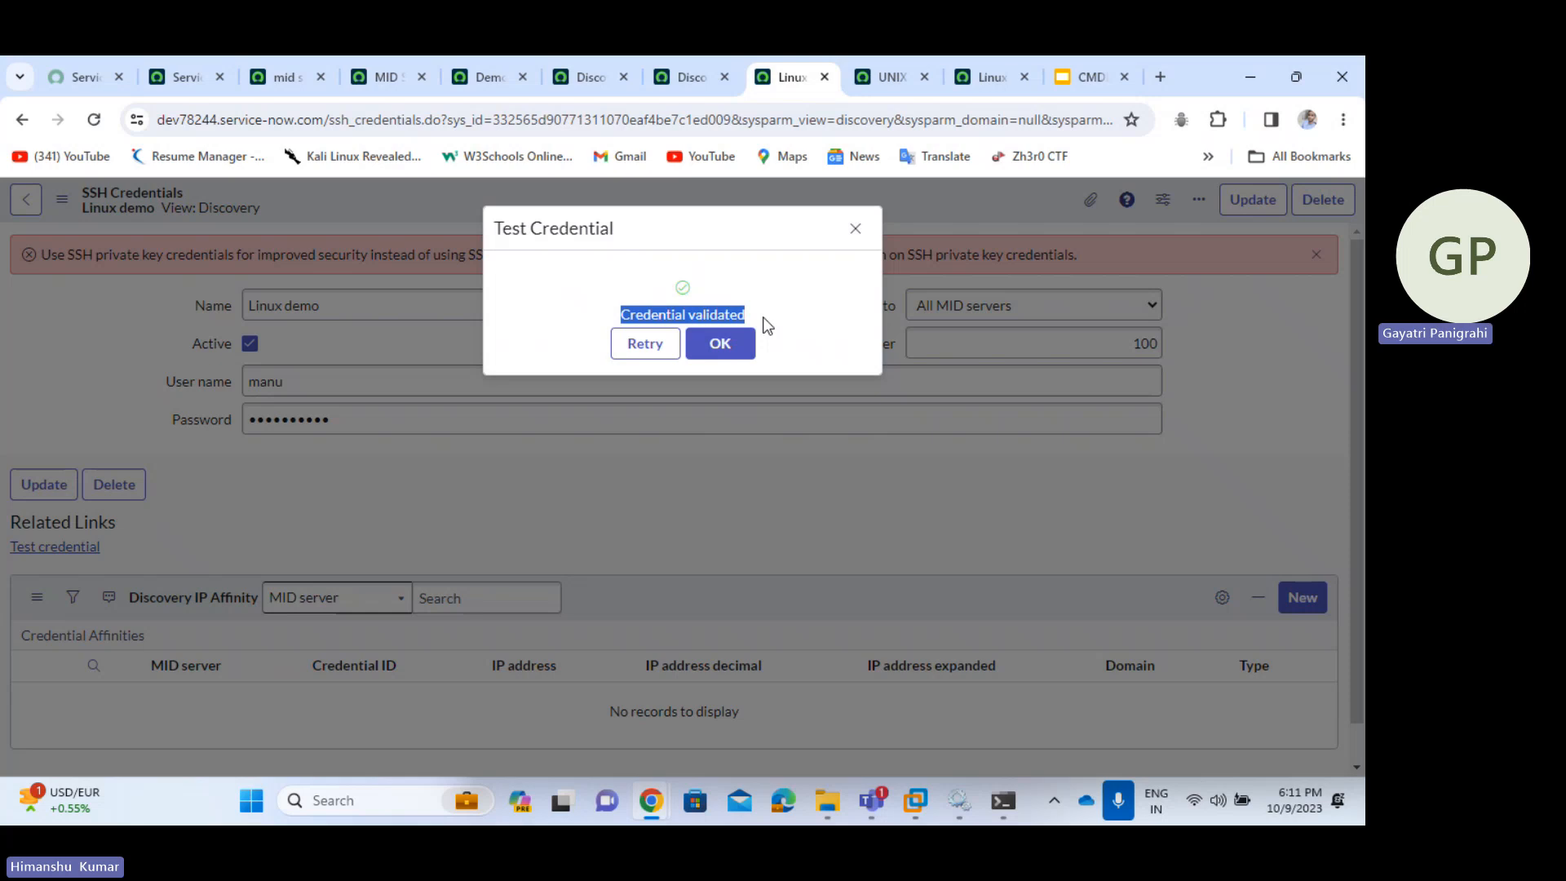
click(718, 351)
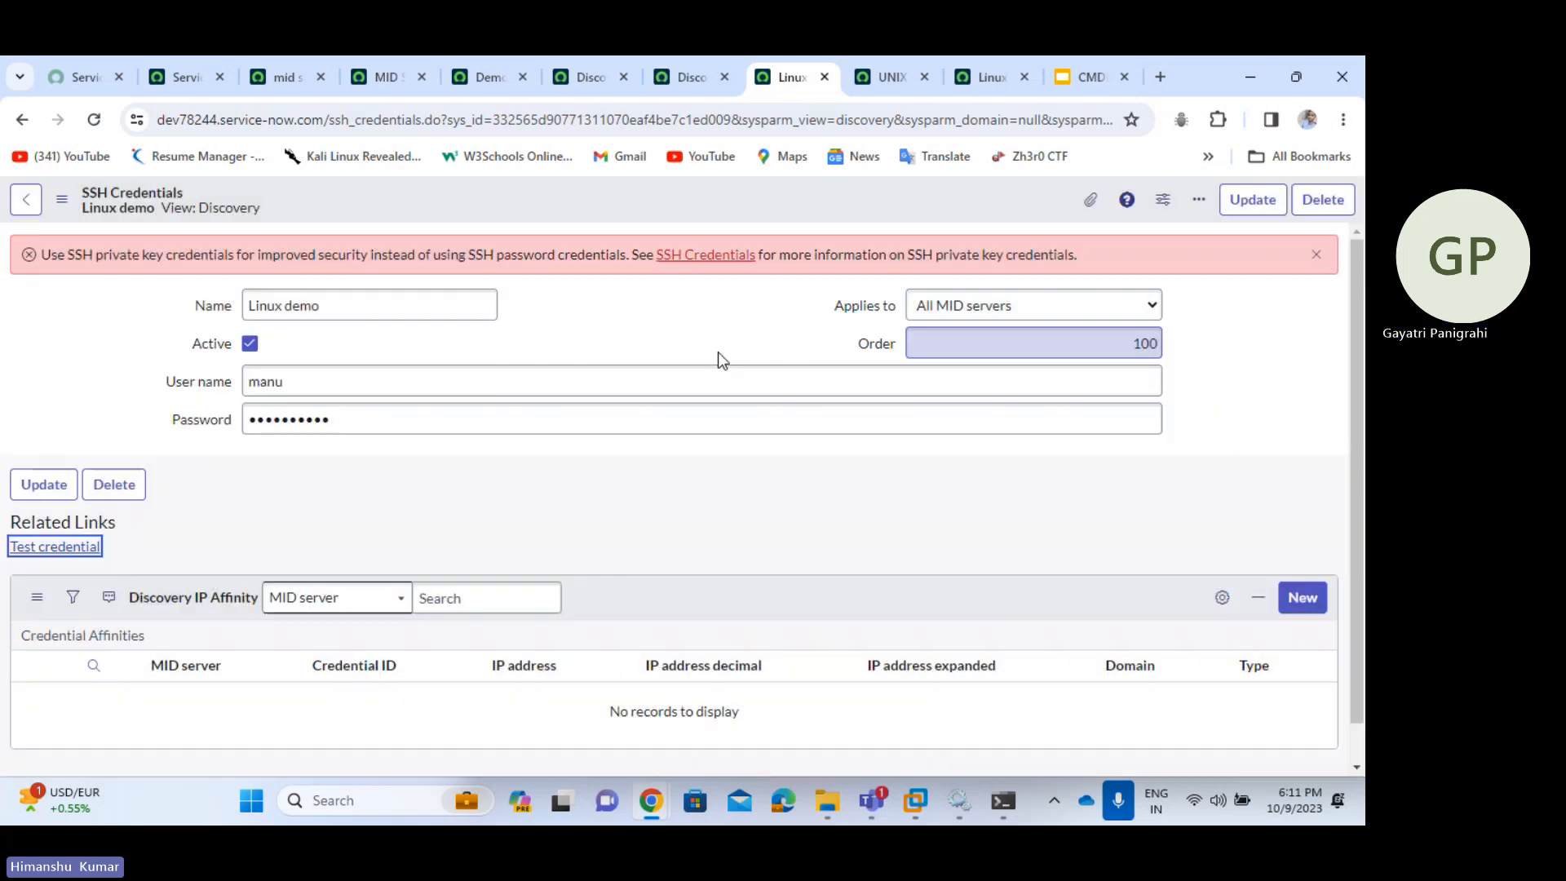
- Filter the navigator for 'discovery' and open the empty Discovery Schedules list
click(280, 86)
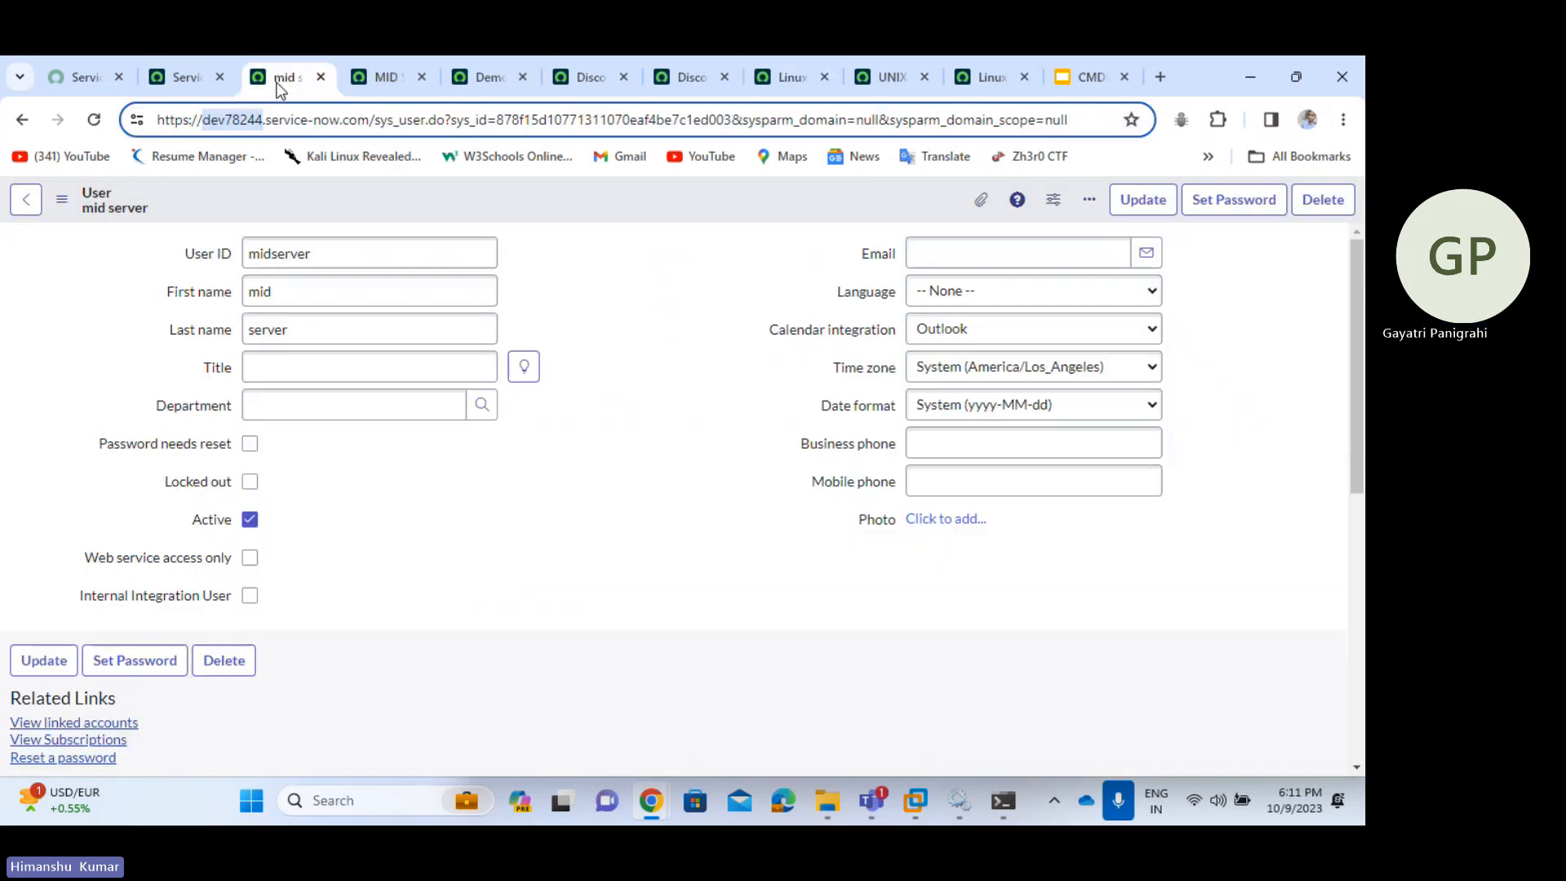
click(203, 81)
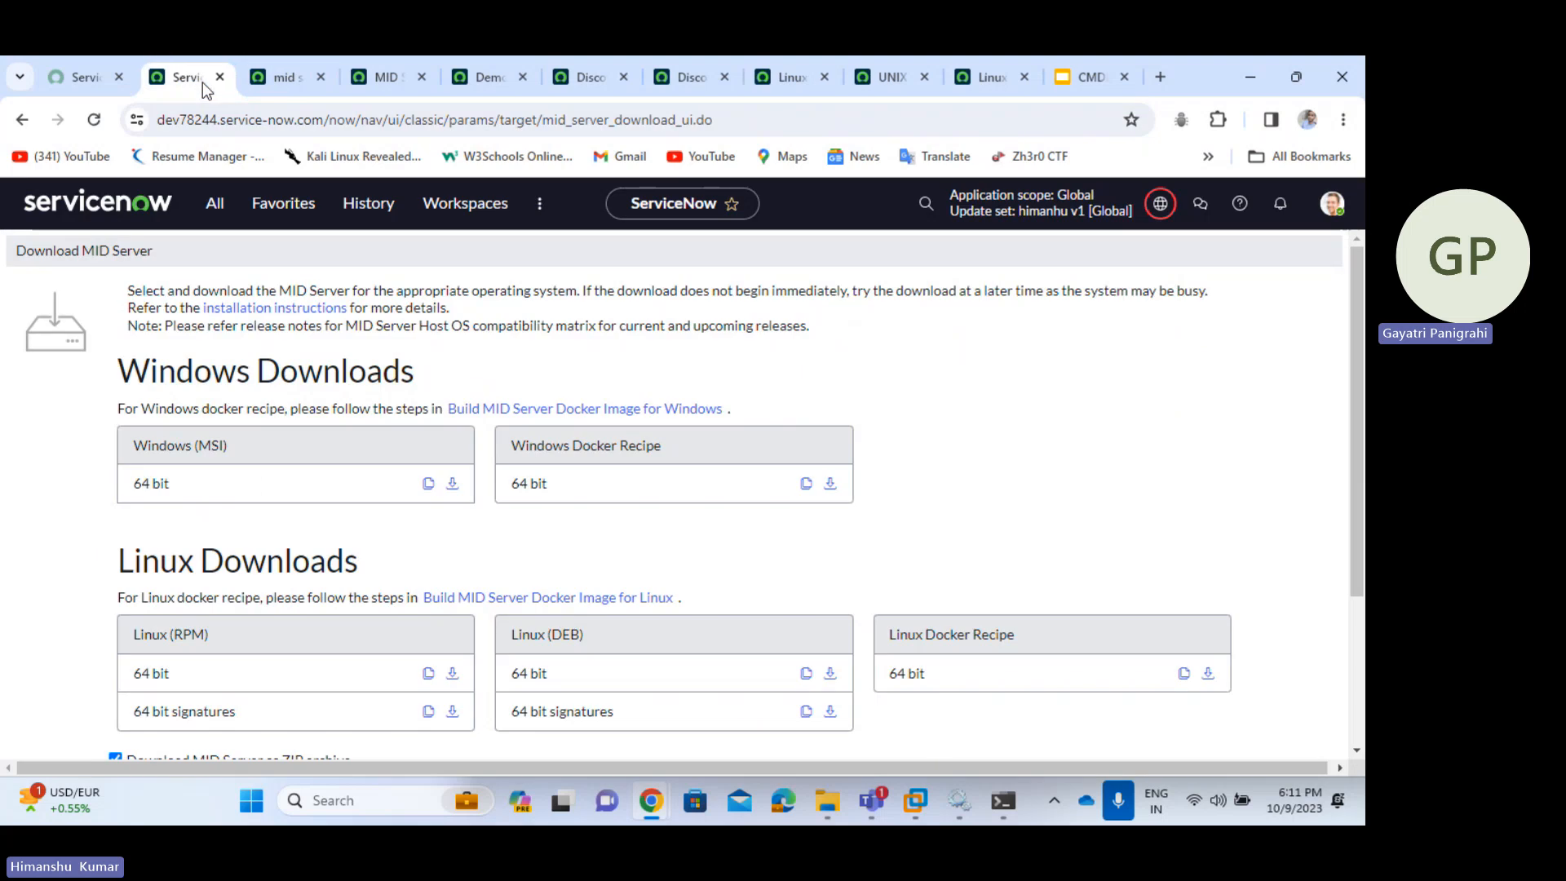
click(215, 204)
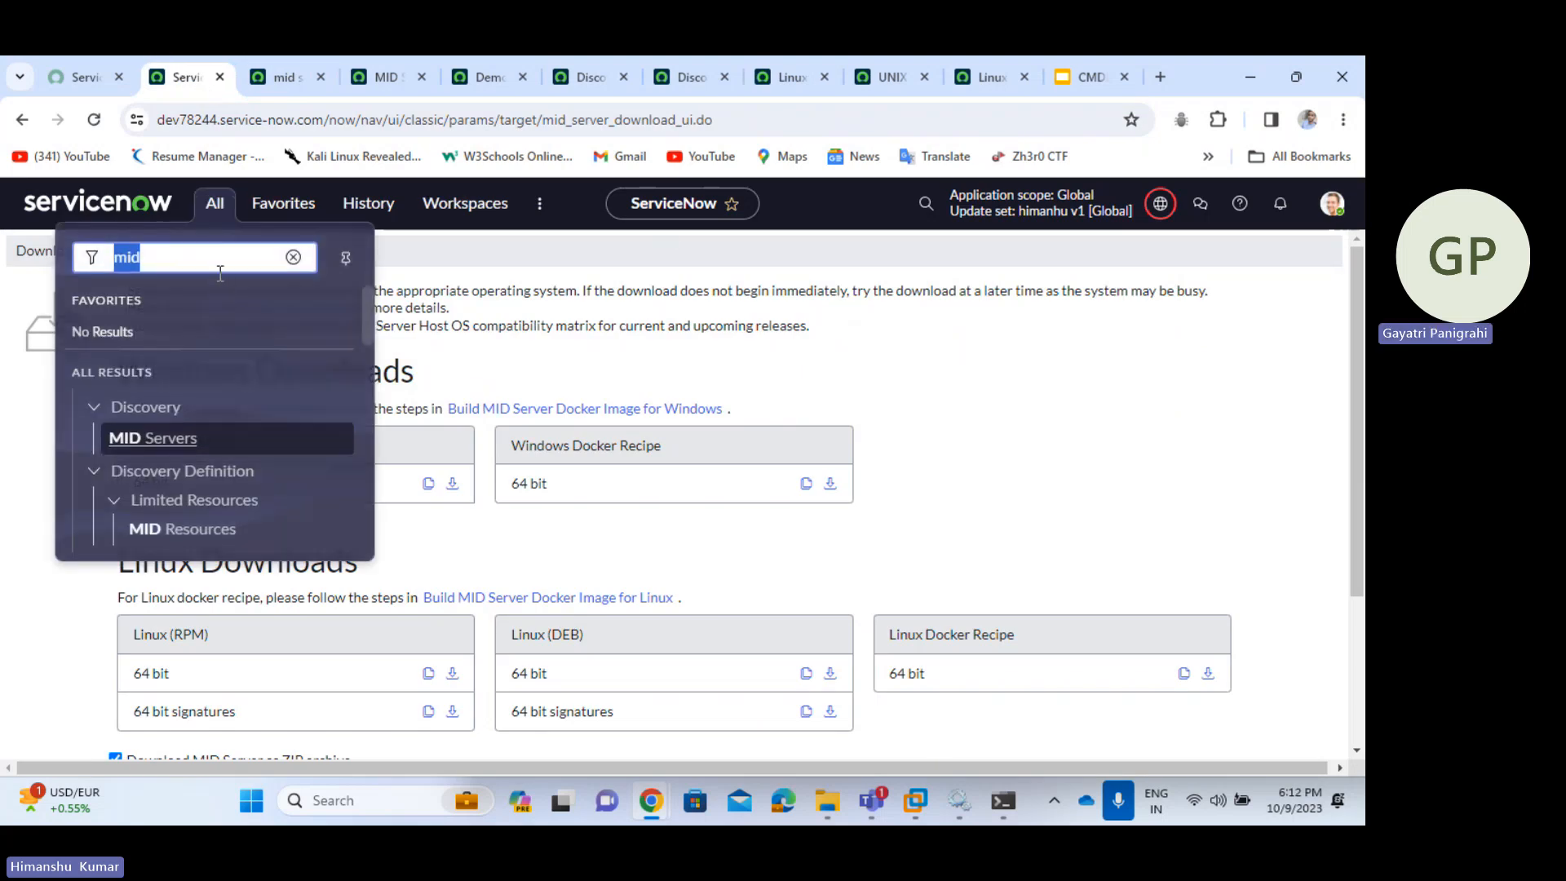
text(discovery)
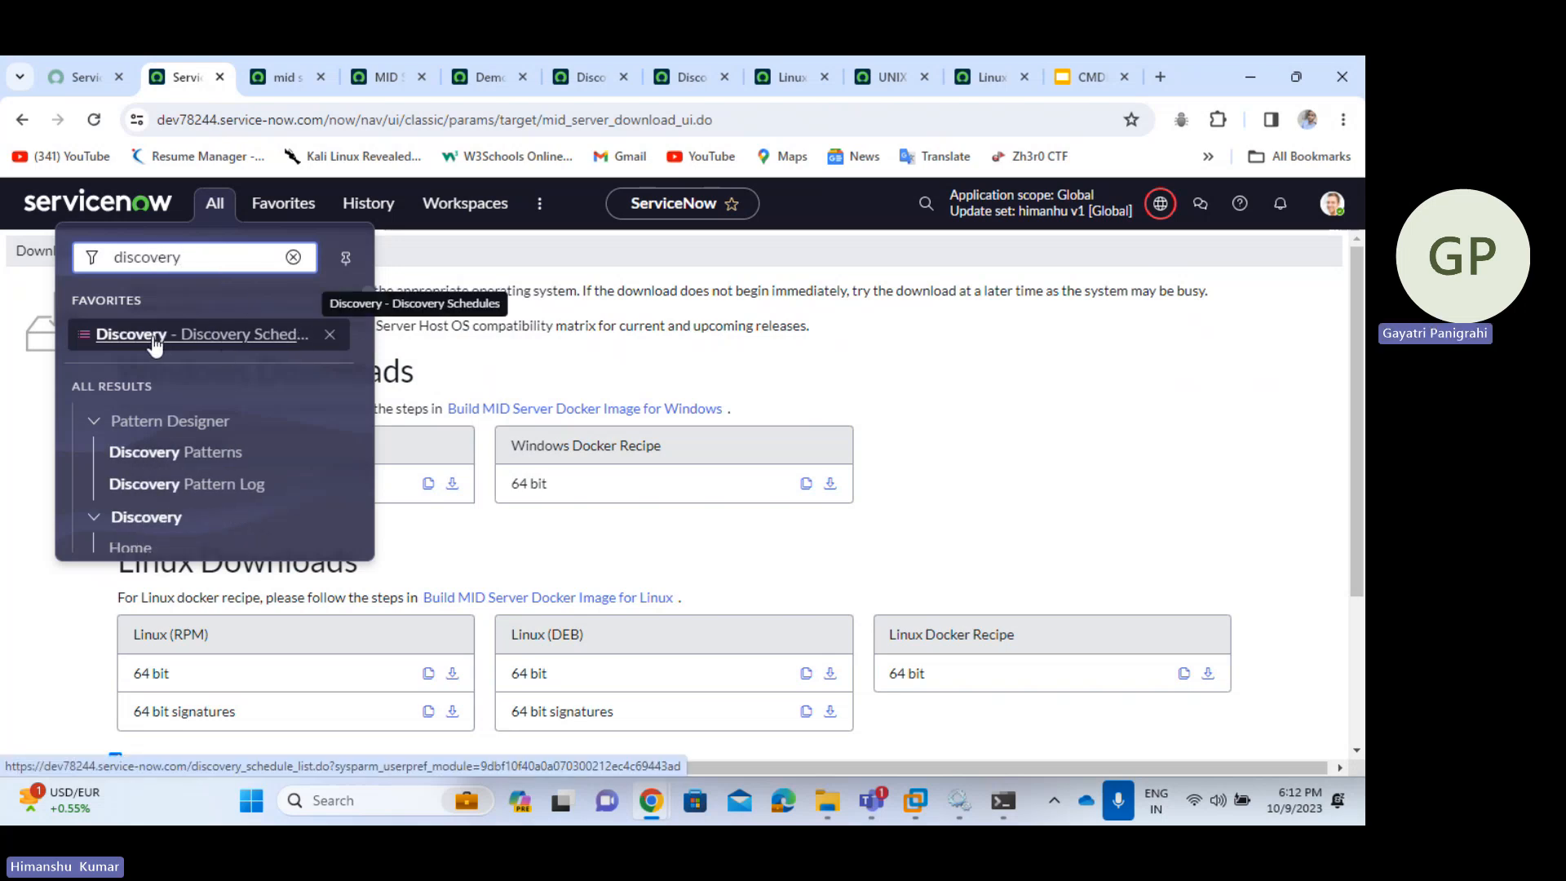
click(220, 347)
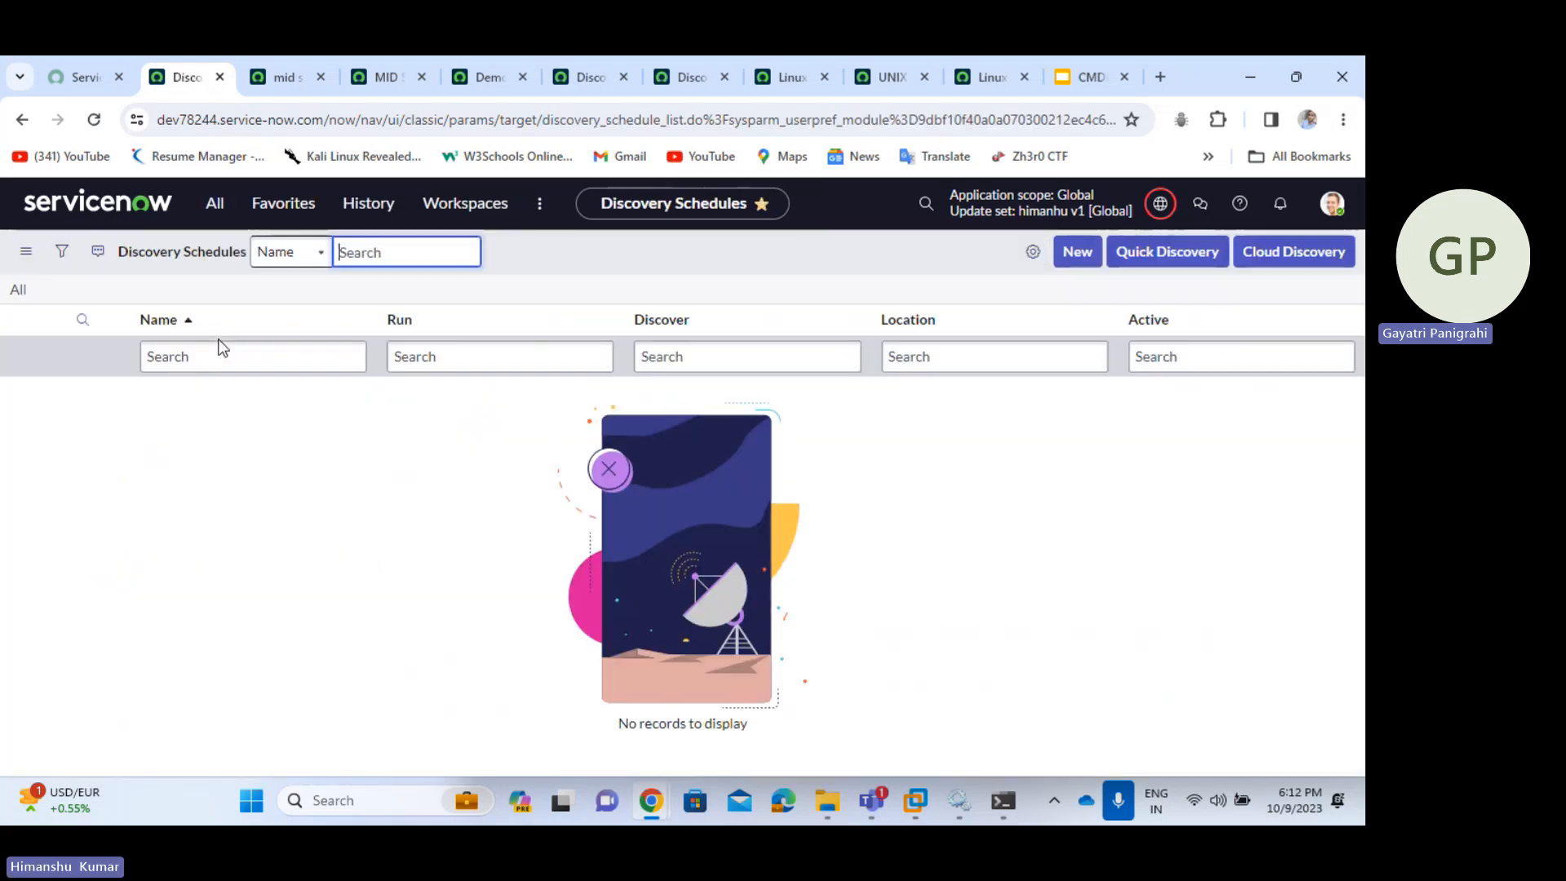
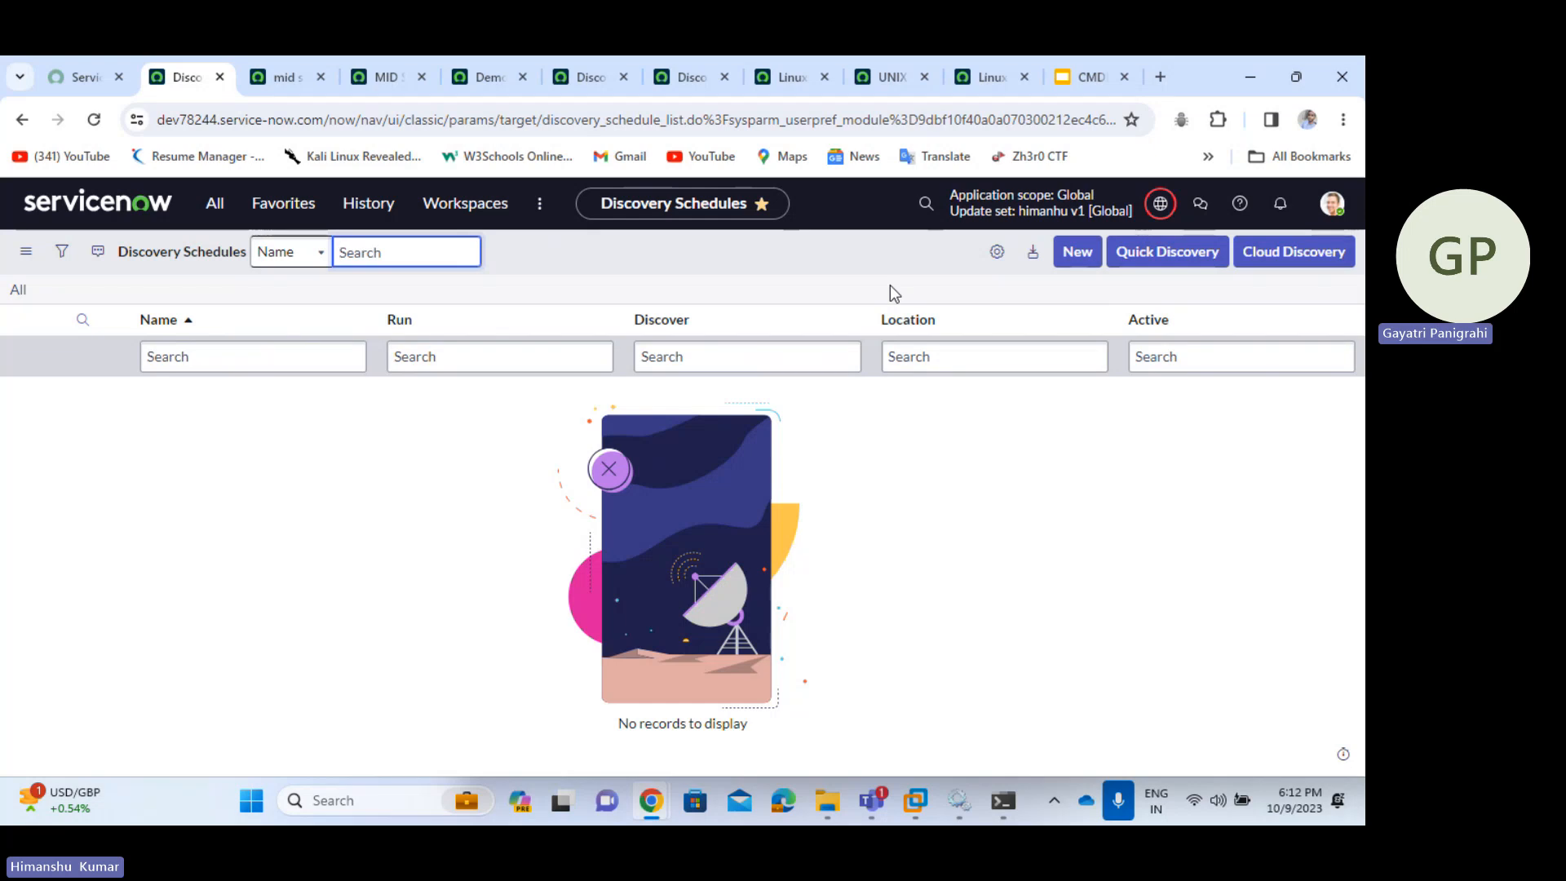
- Fill a quick discovery for 172.21.188.207 with MID server Demo1, then cancel it without running
click(1146, 261)
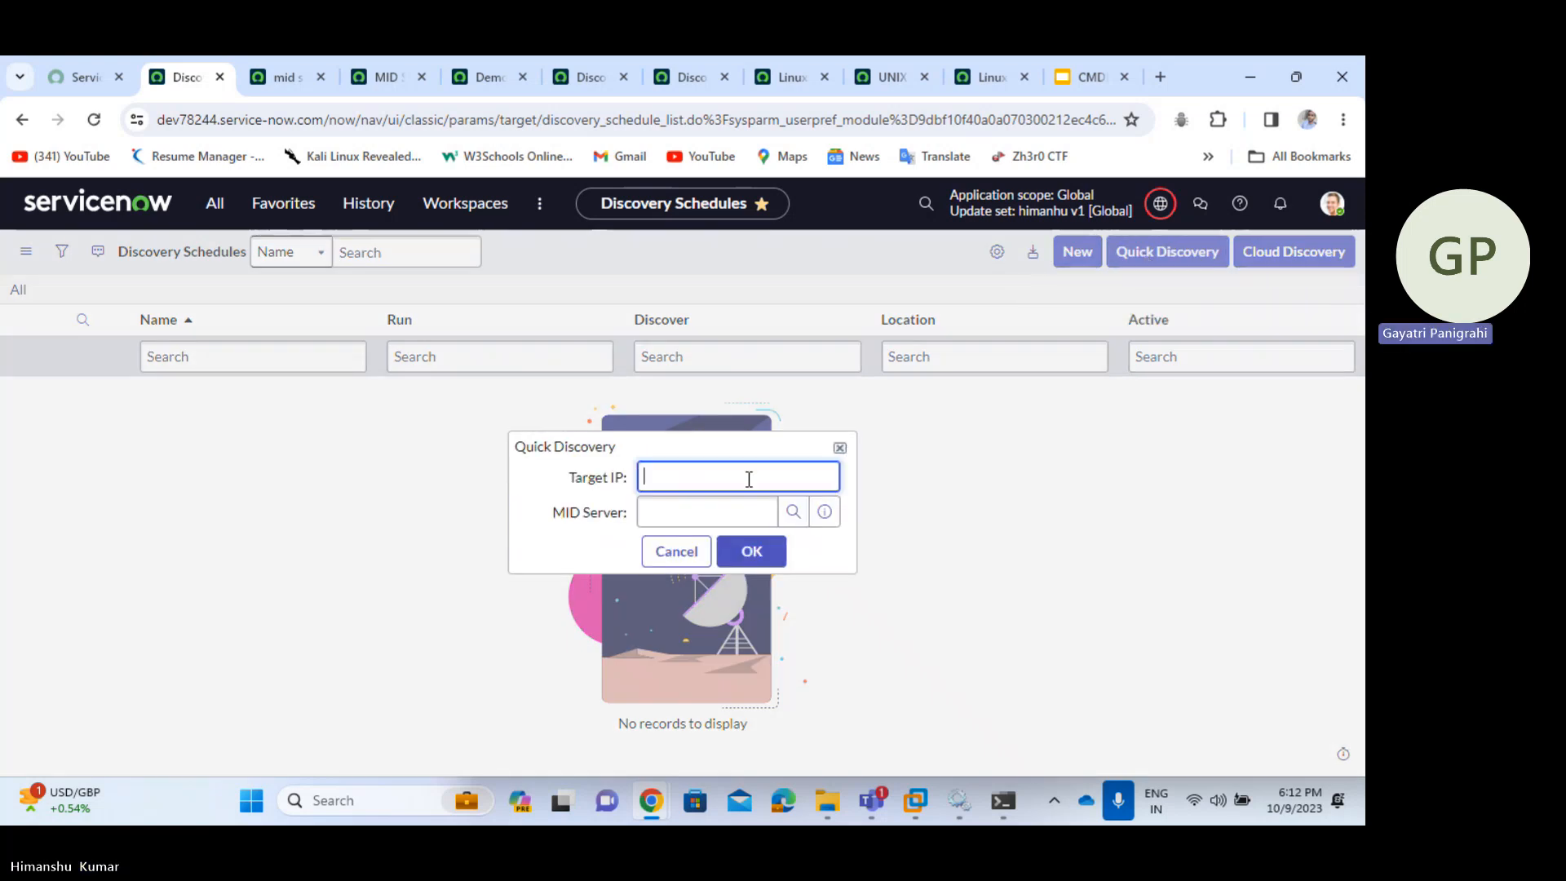
text(172.21.188.207)
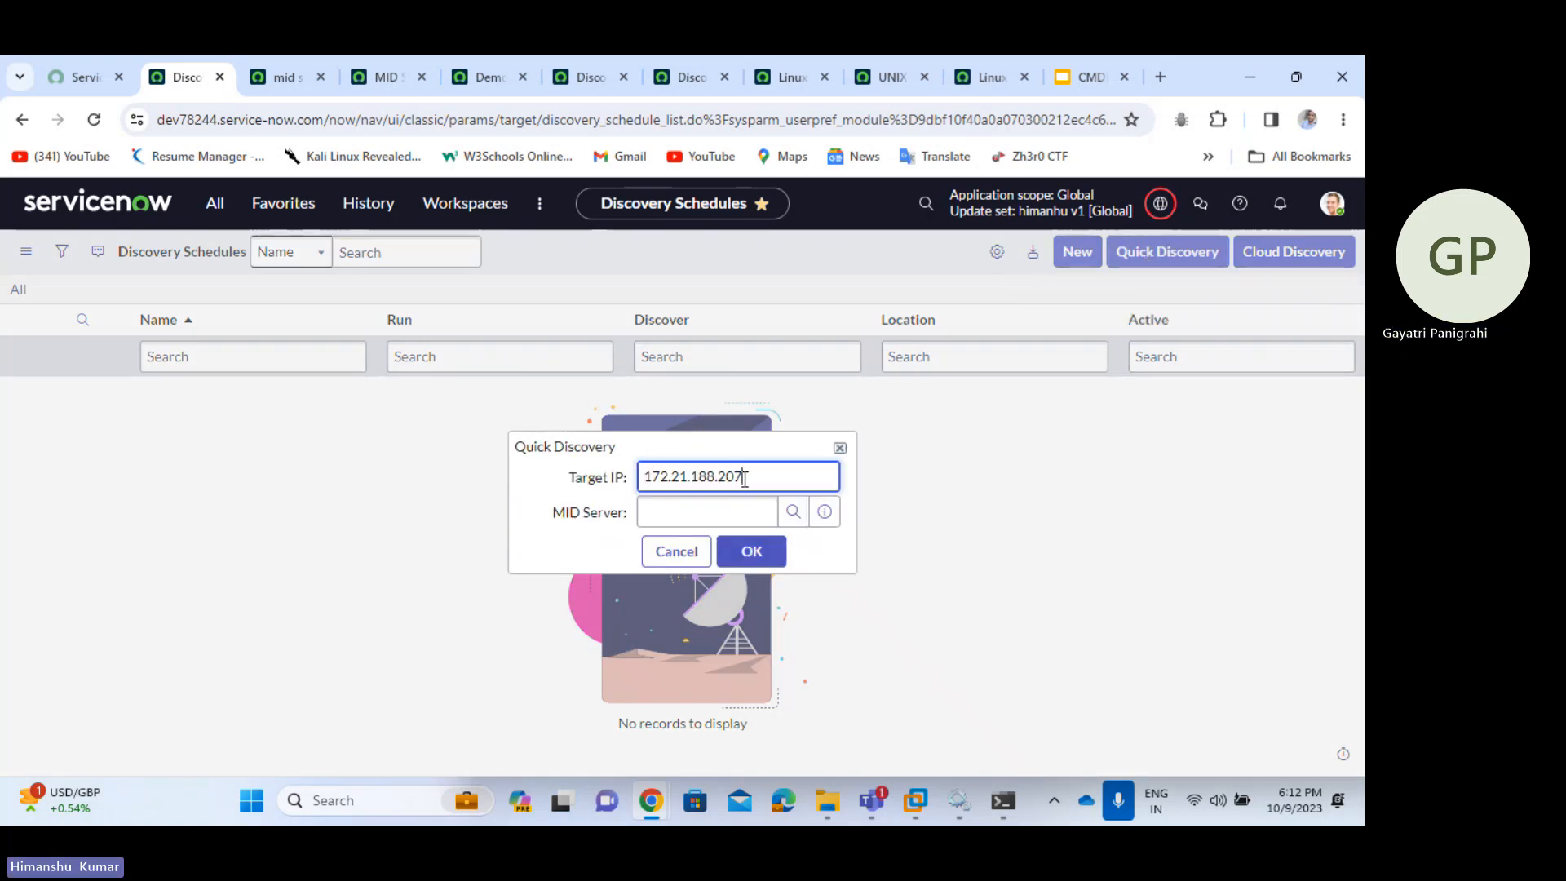
click(793, 513)
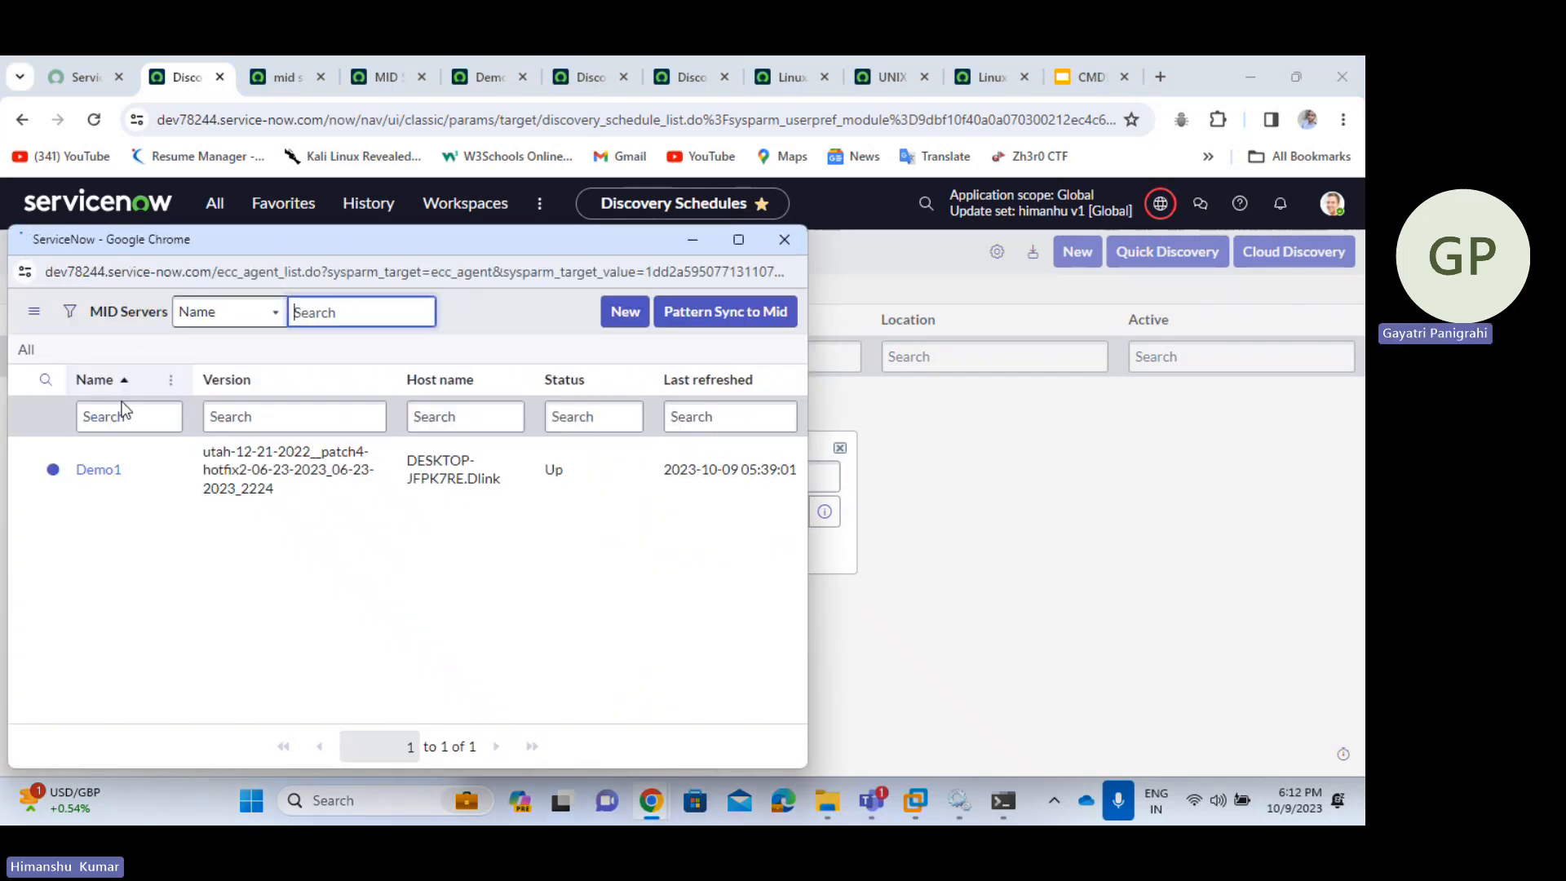
click(93, 477)
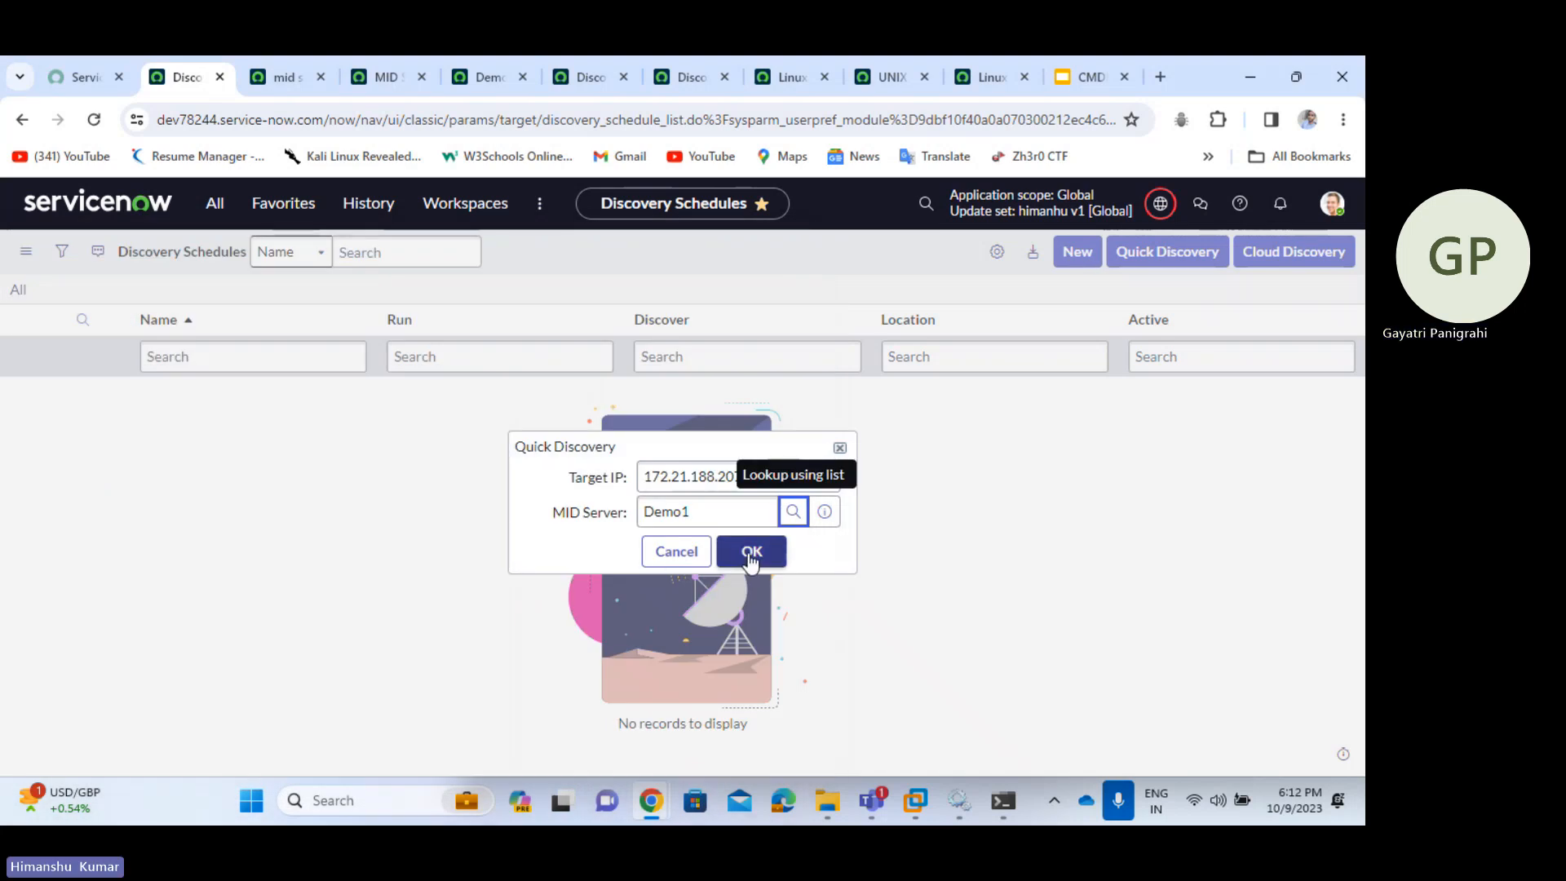
click(689, 552)
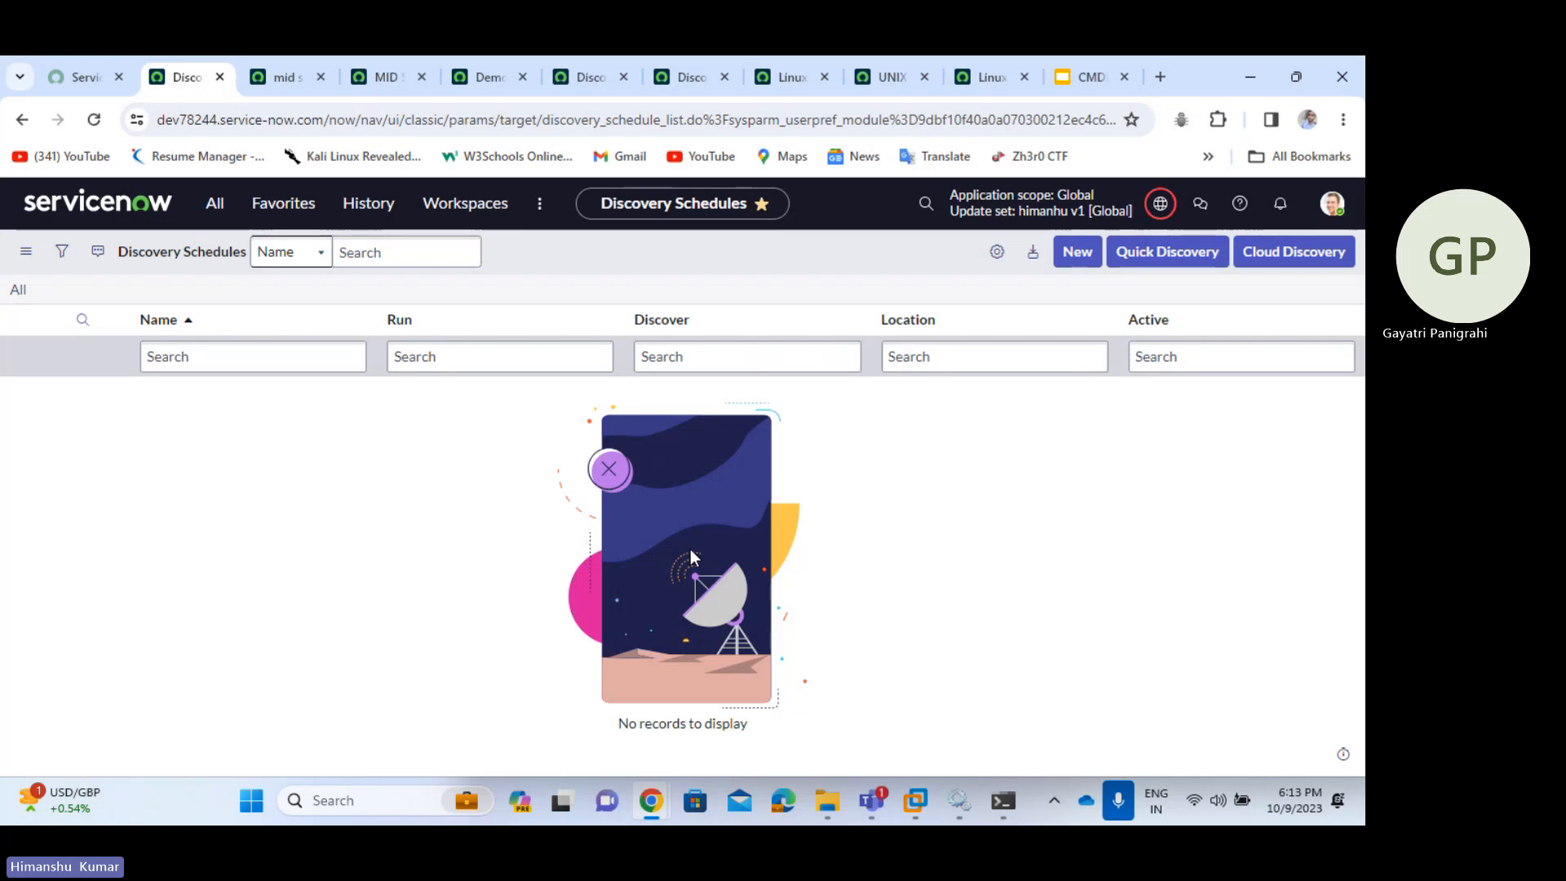
- Start a new discovery schedule named 'LInux', dismissing the trial-expired popup
click(1078, 257)
click(1077, 255)
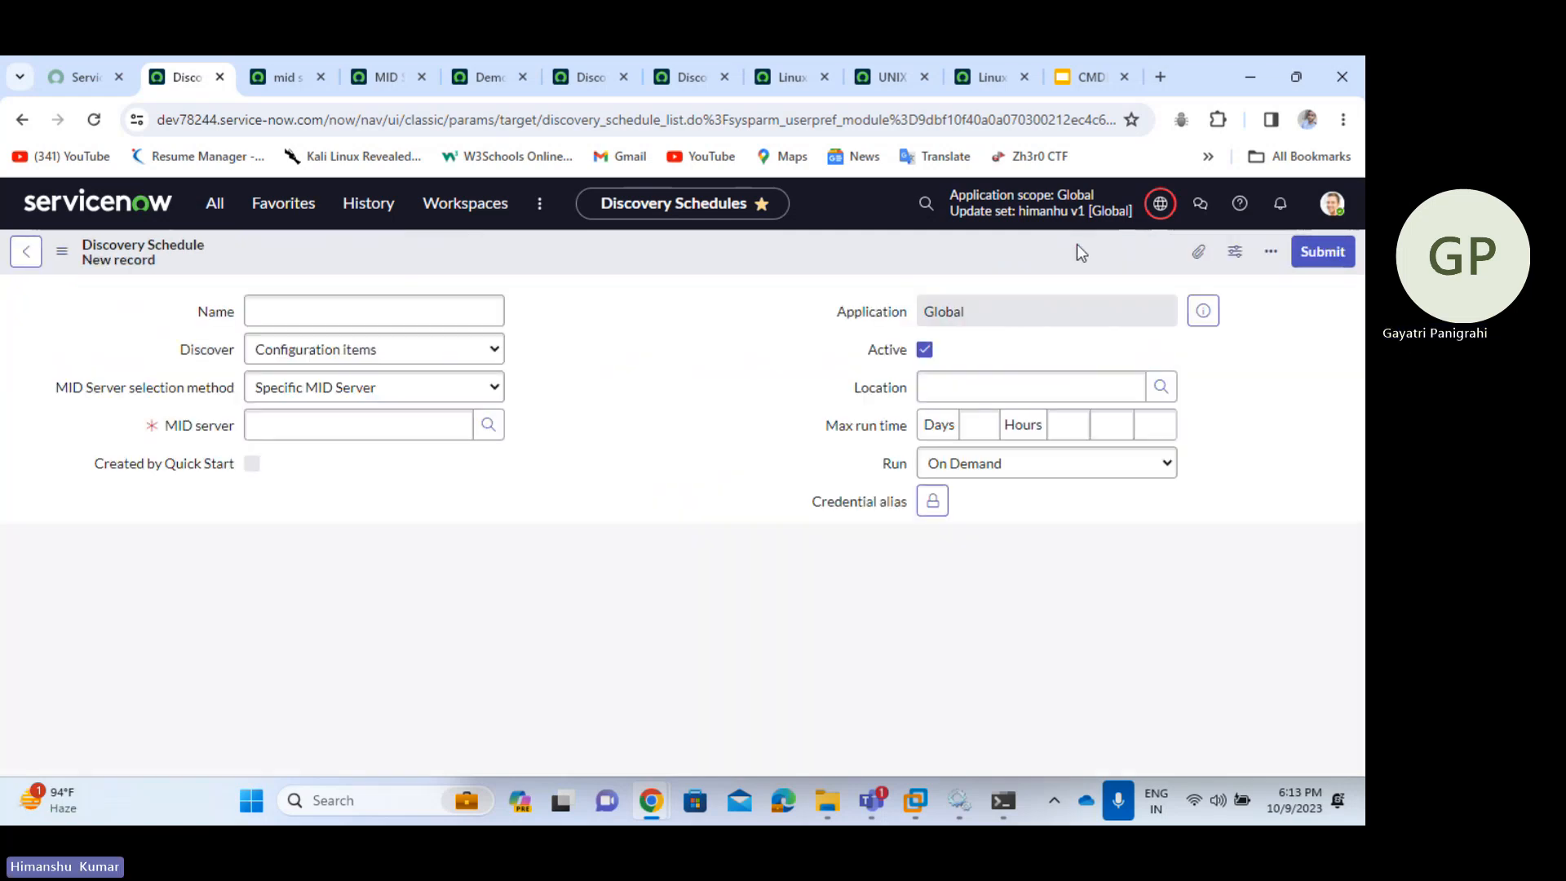
click(443, 314)
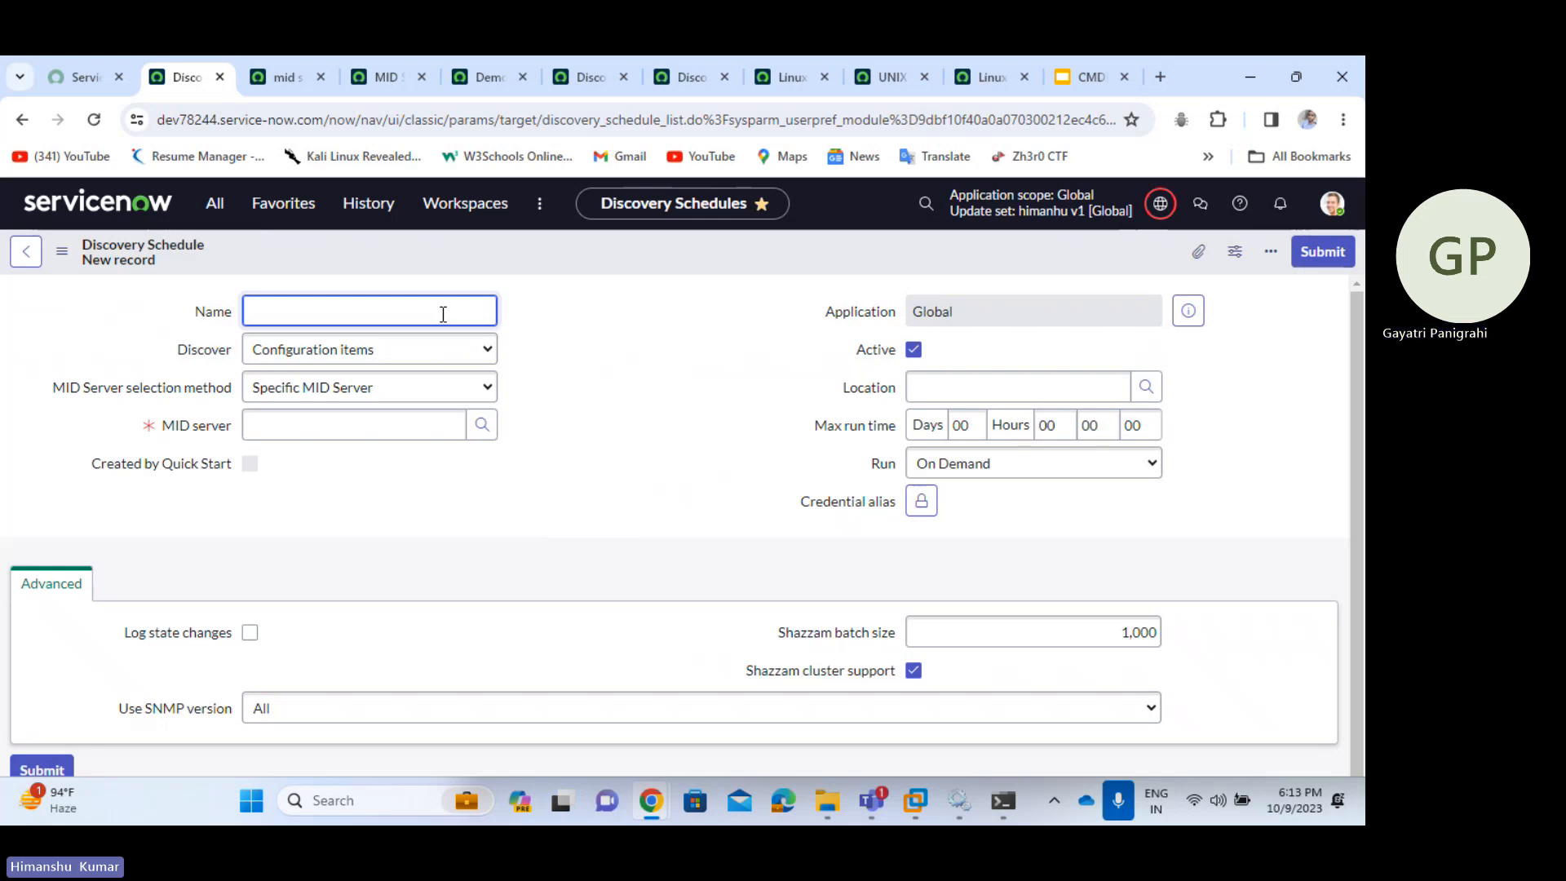
text(LInux)
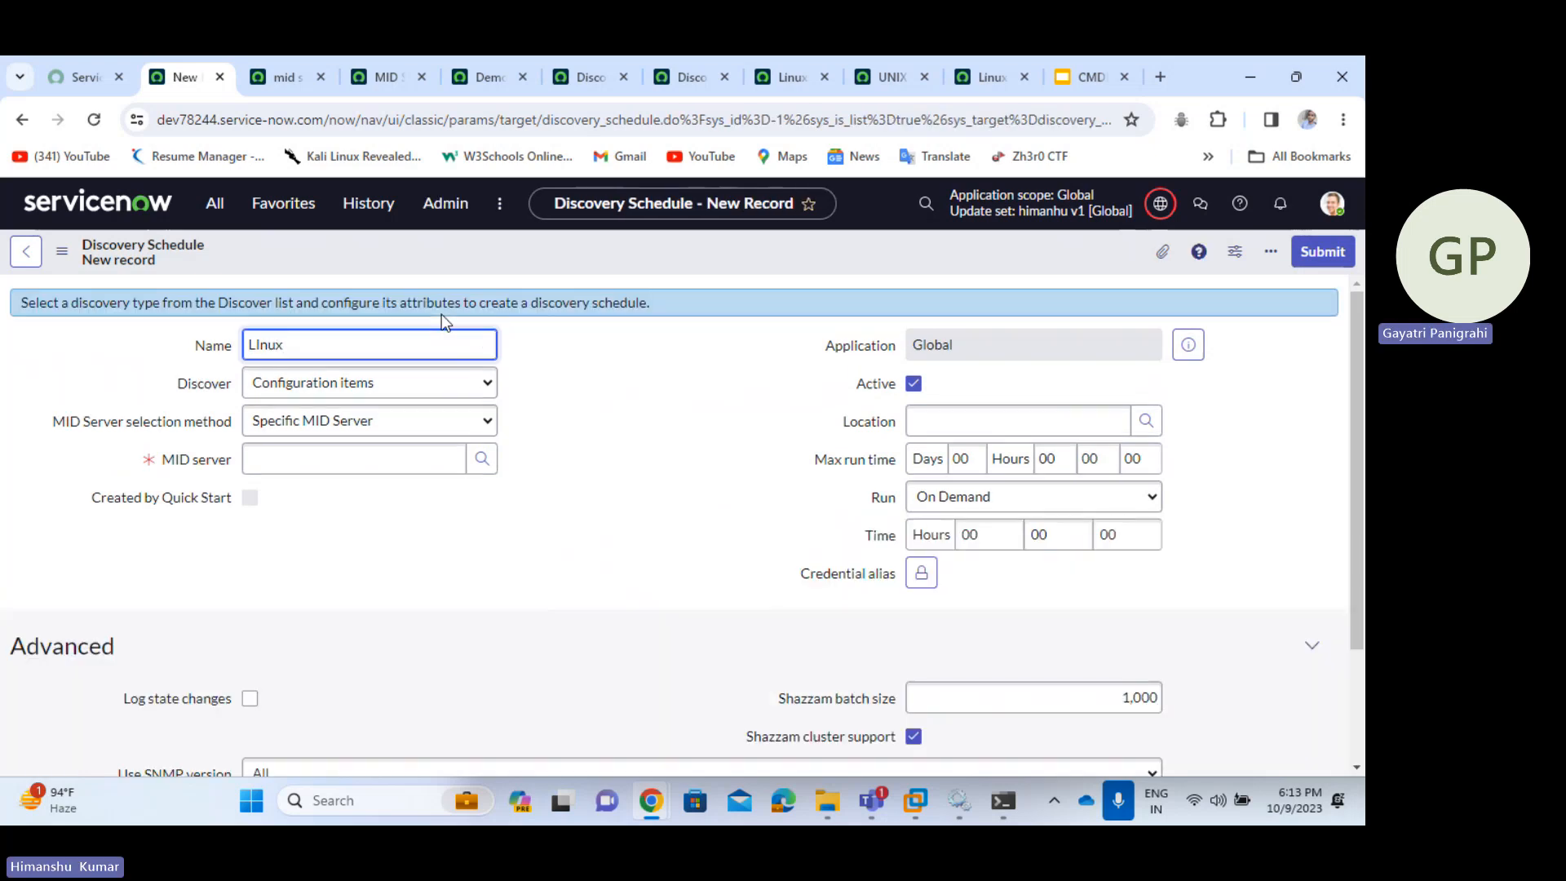
click(586, 373)
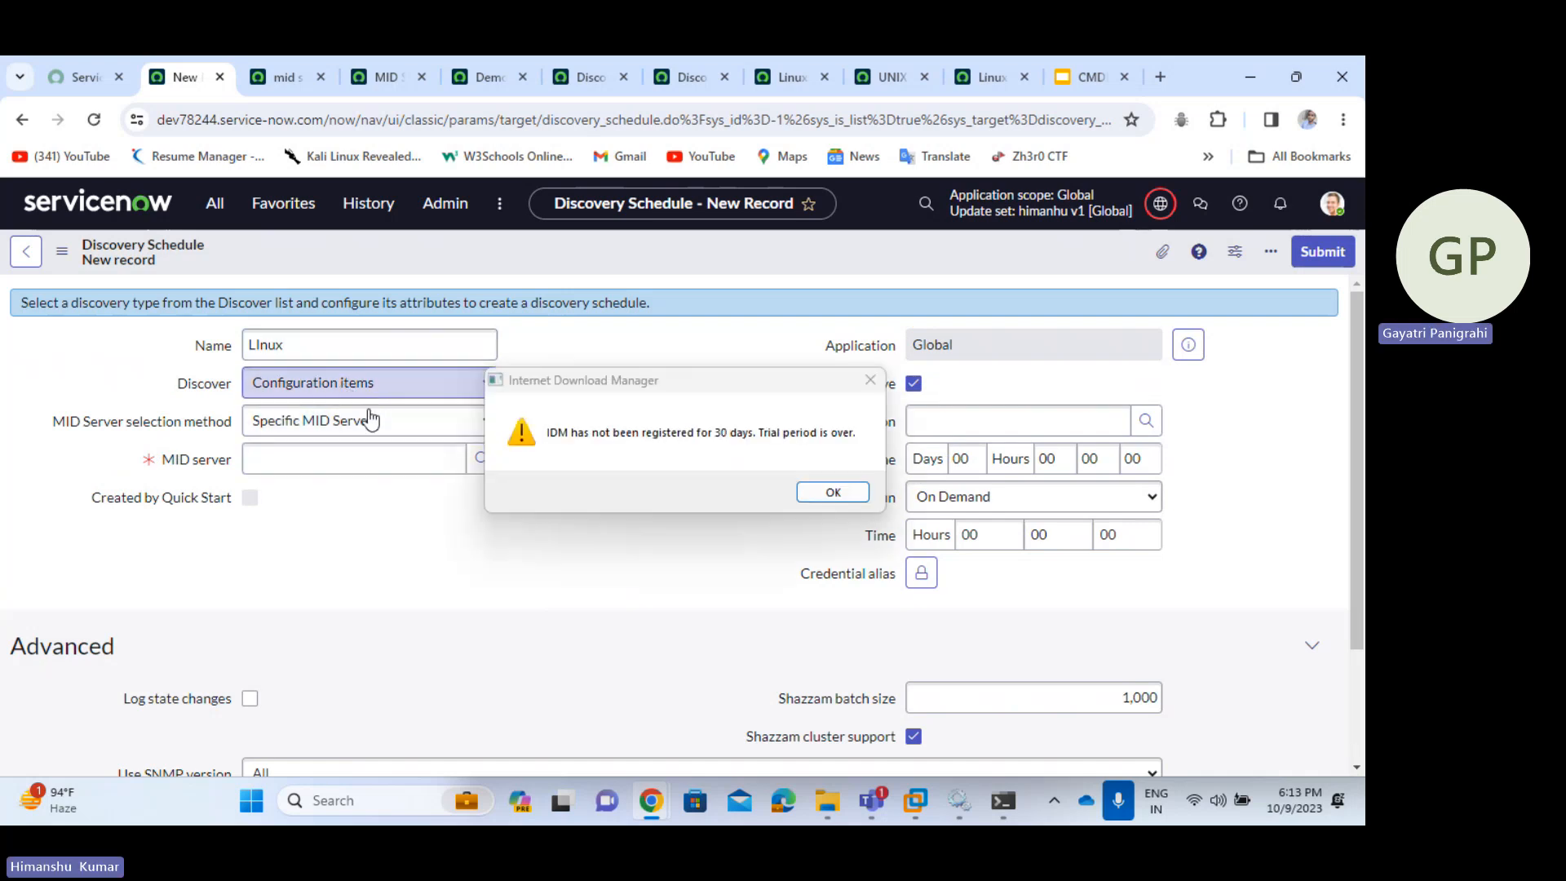
click(833, 492)
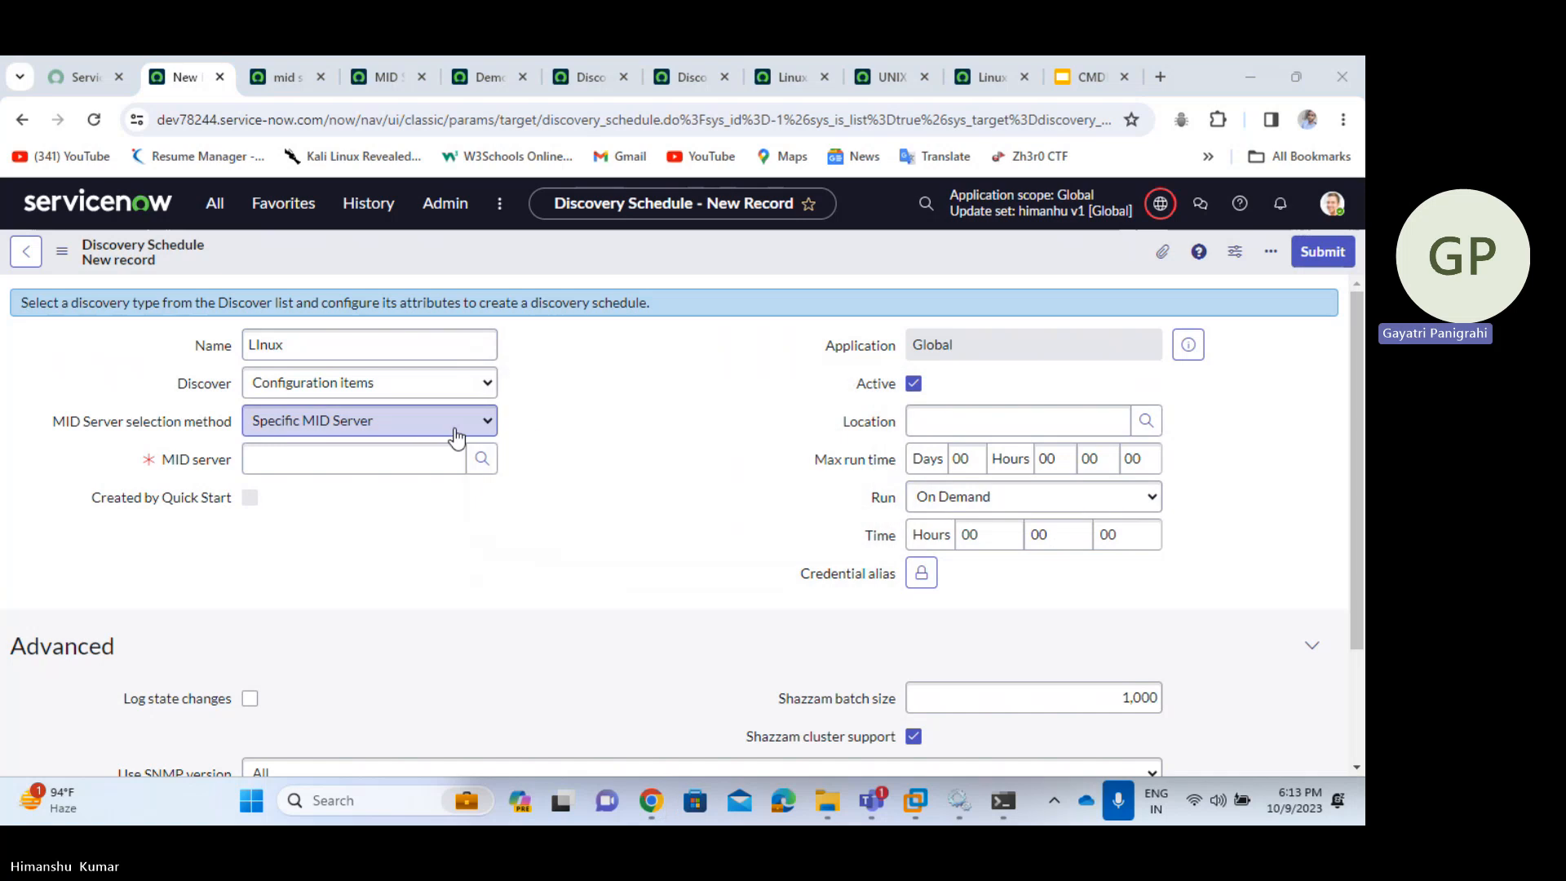
- Keep Specific MID Server as the selection method and choose Demo1 as the MID server
click(453, 438)
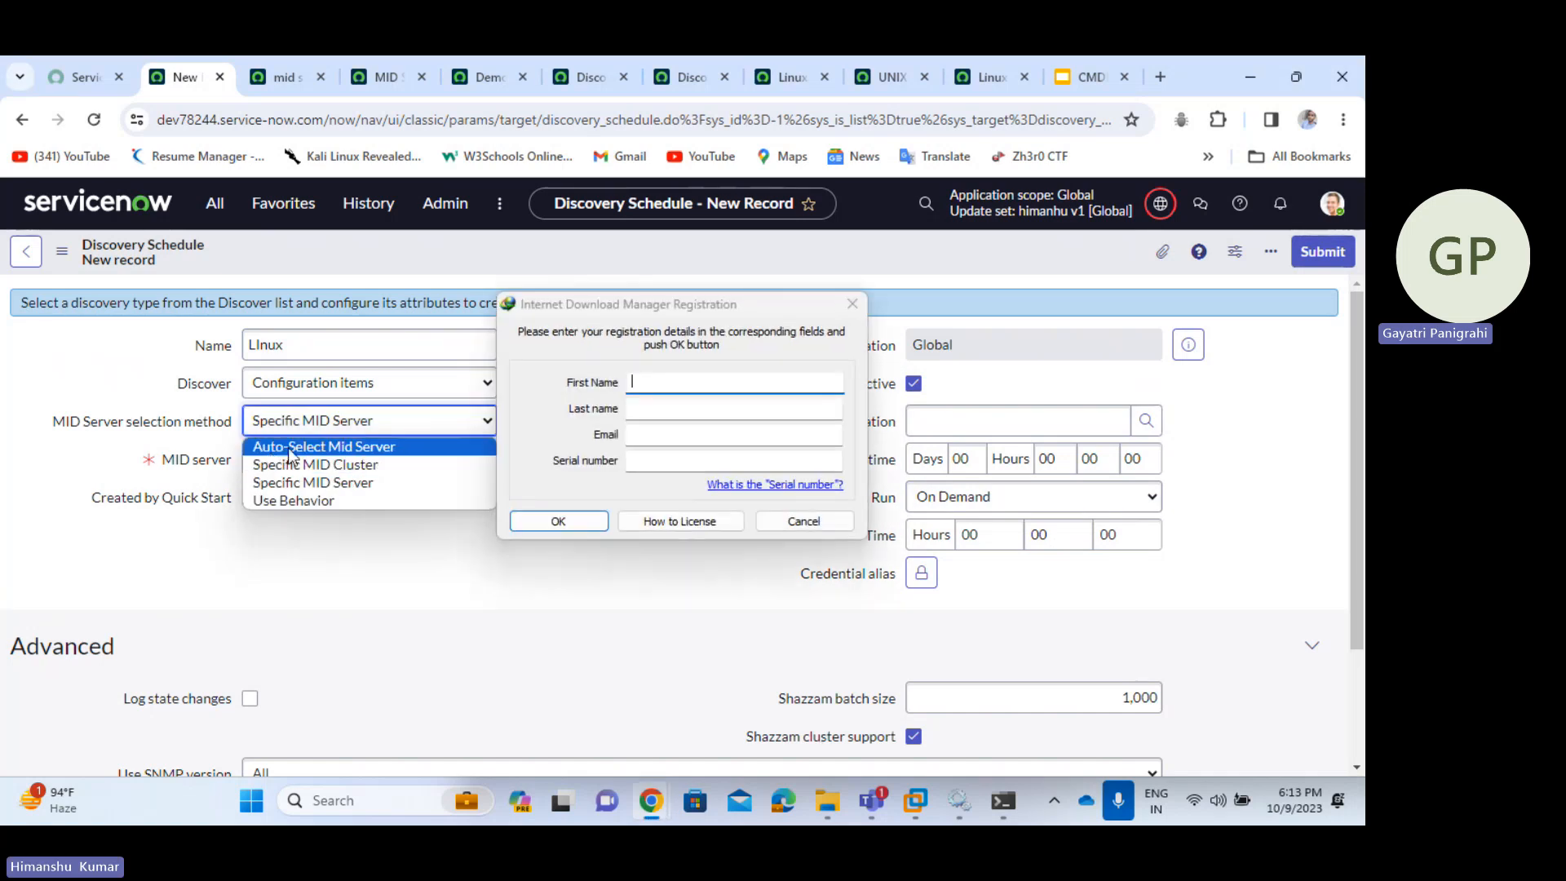
click(784, 526)
click(445, 421)
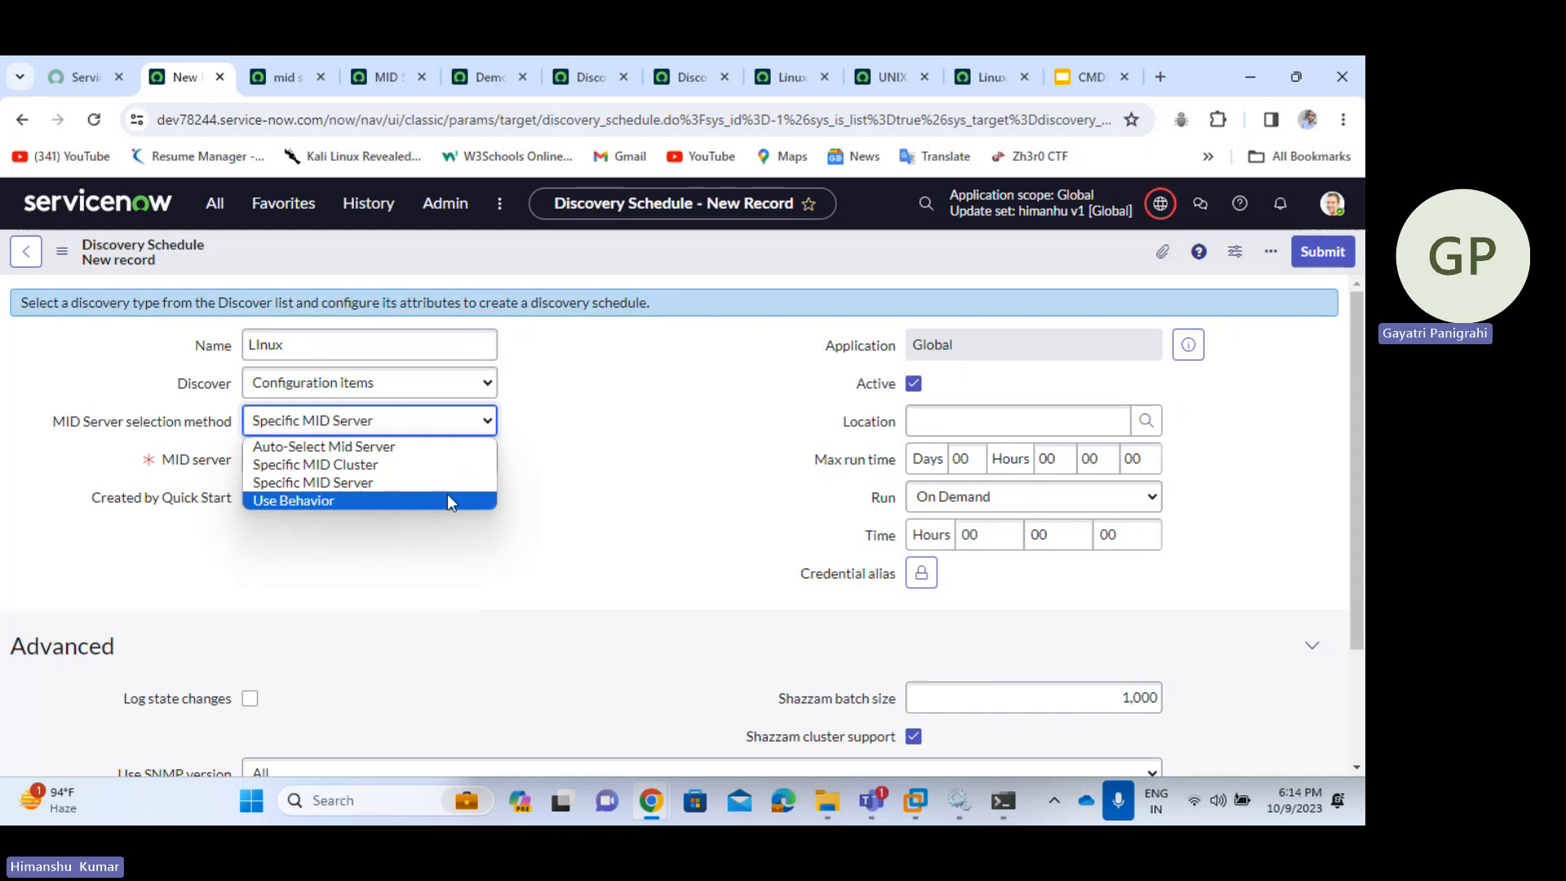
click(561, 493)
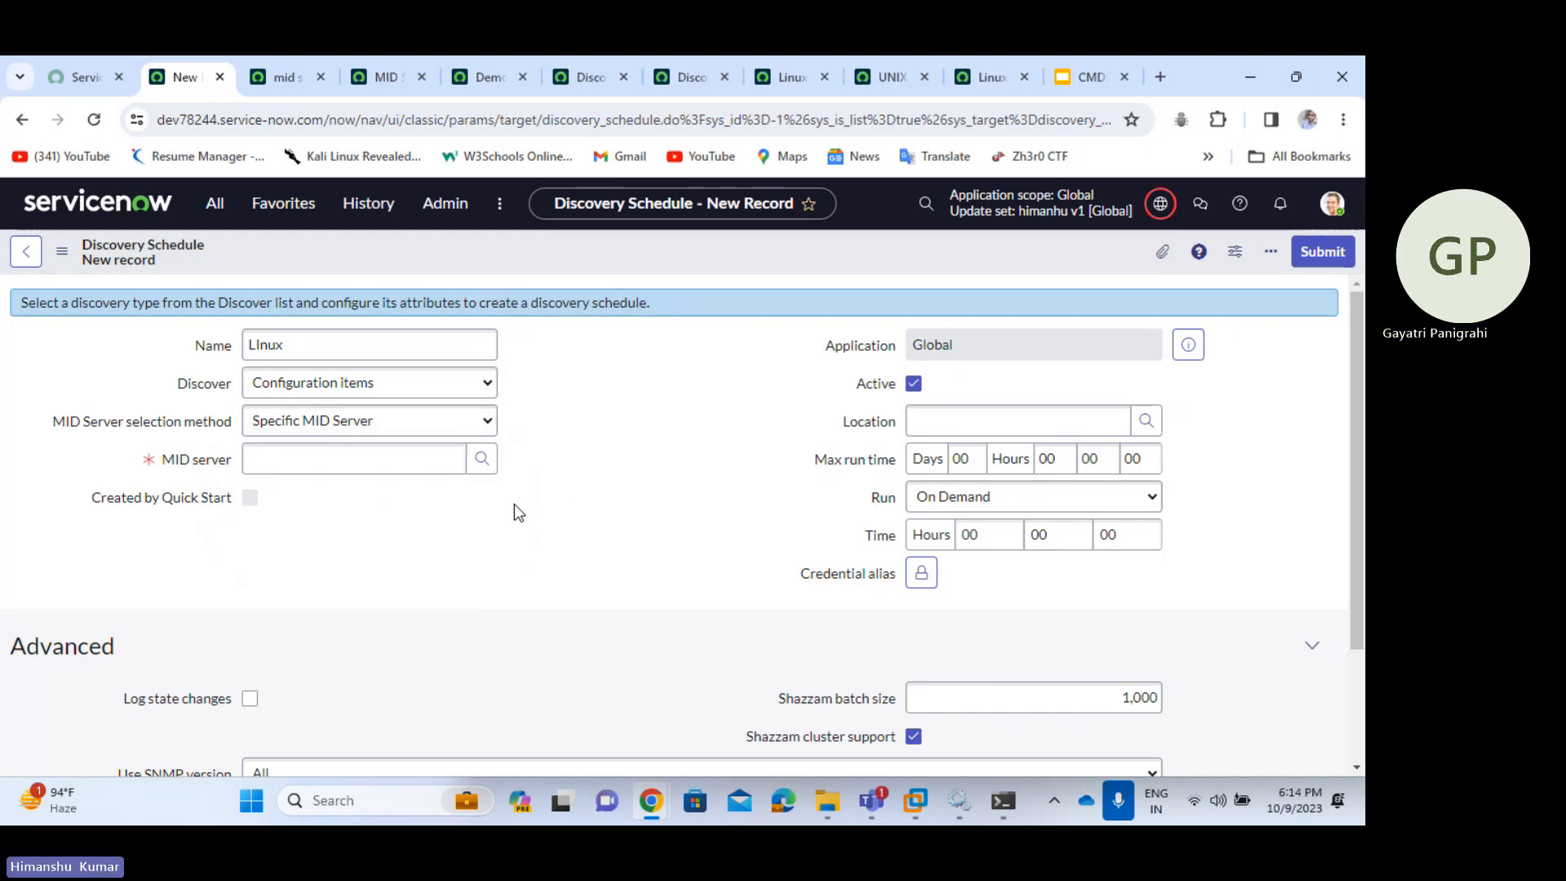
click(482, 459)
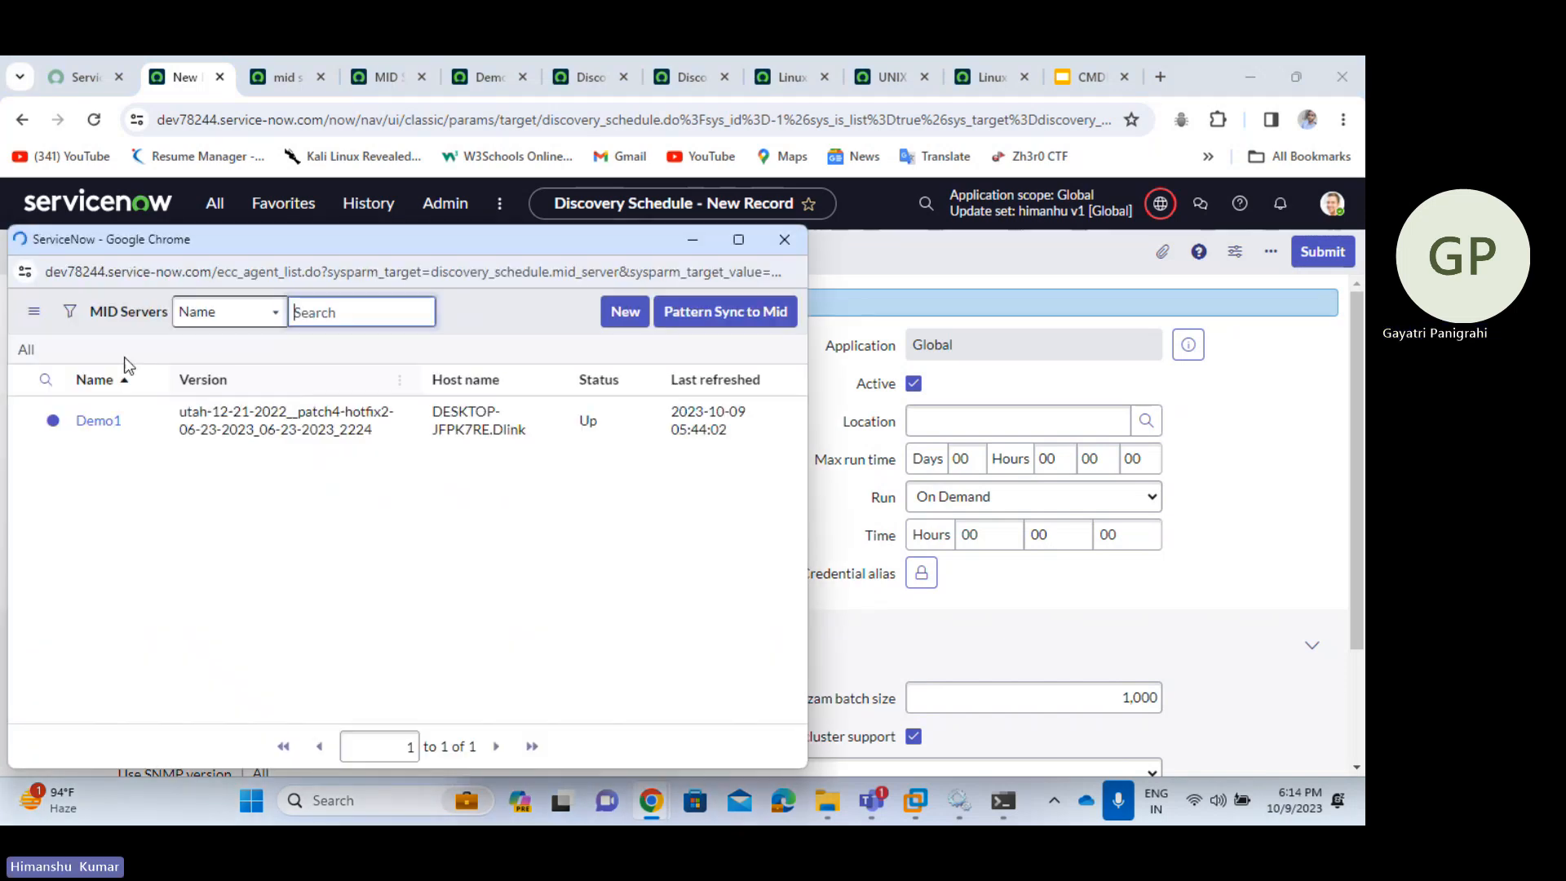
click(105, 473)
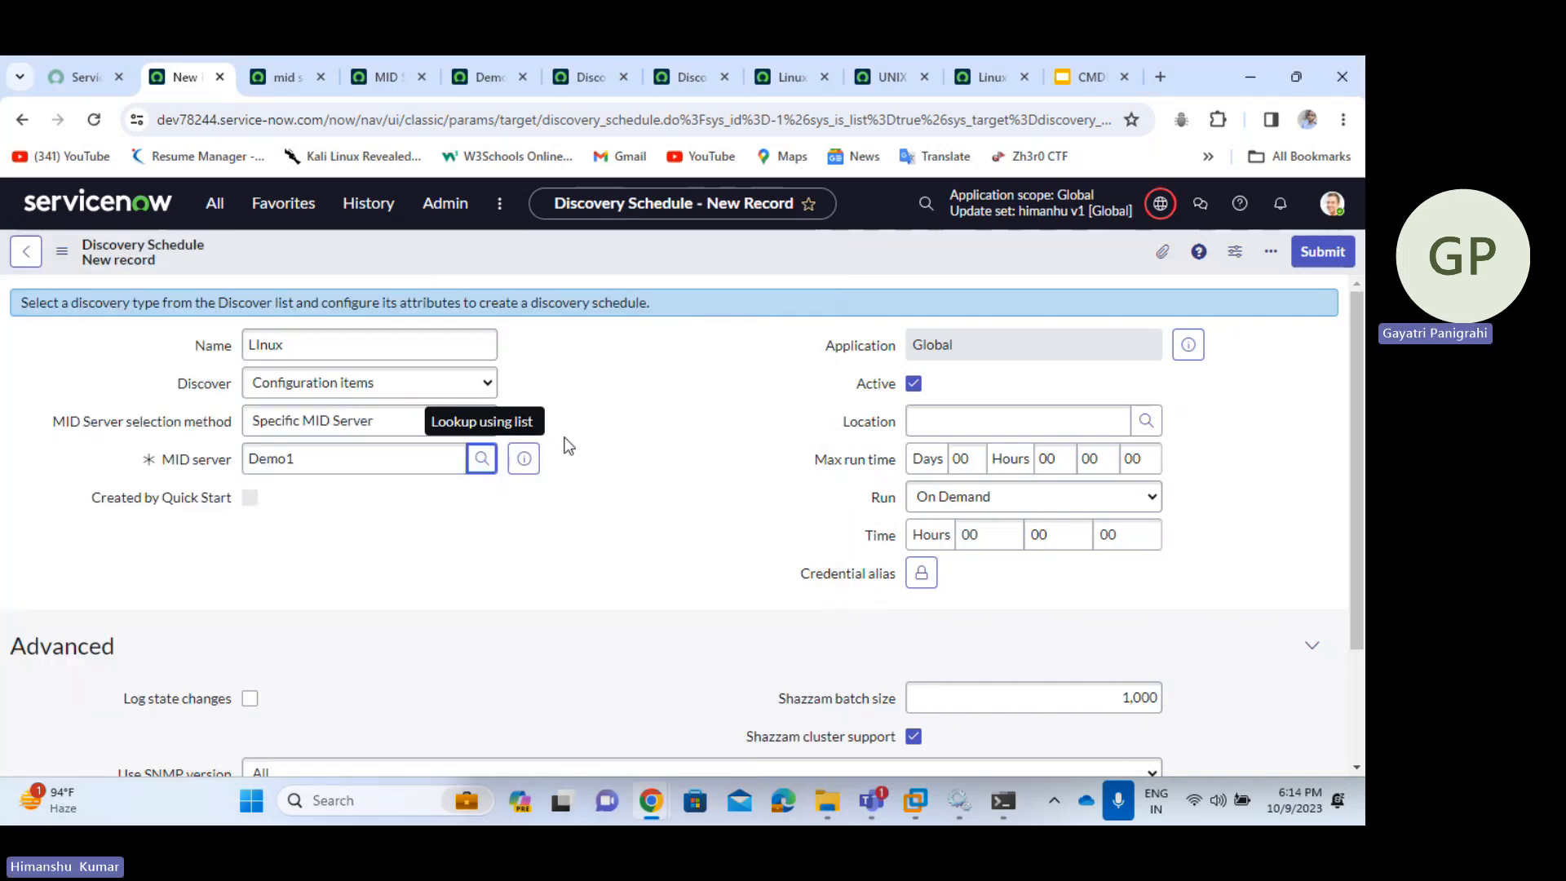
- Work through the schedule's Location field and on to the Run frequency setting
click(1004, 417)
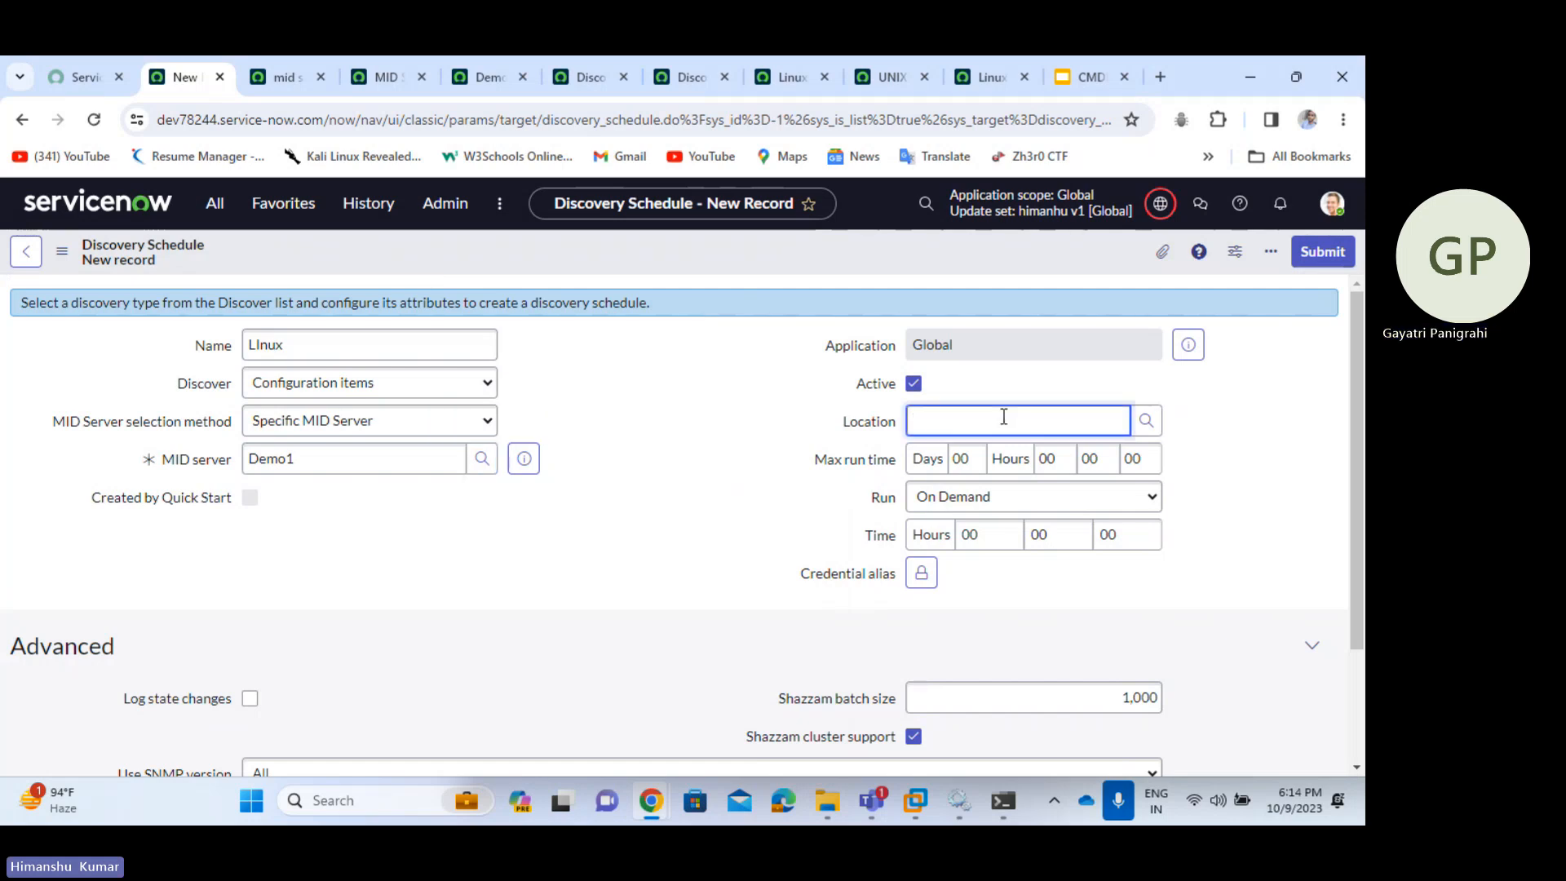
click(819, 463)
click(840, 497)
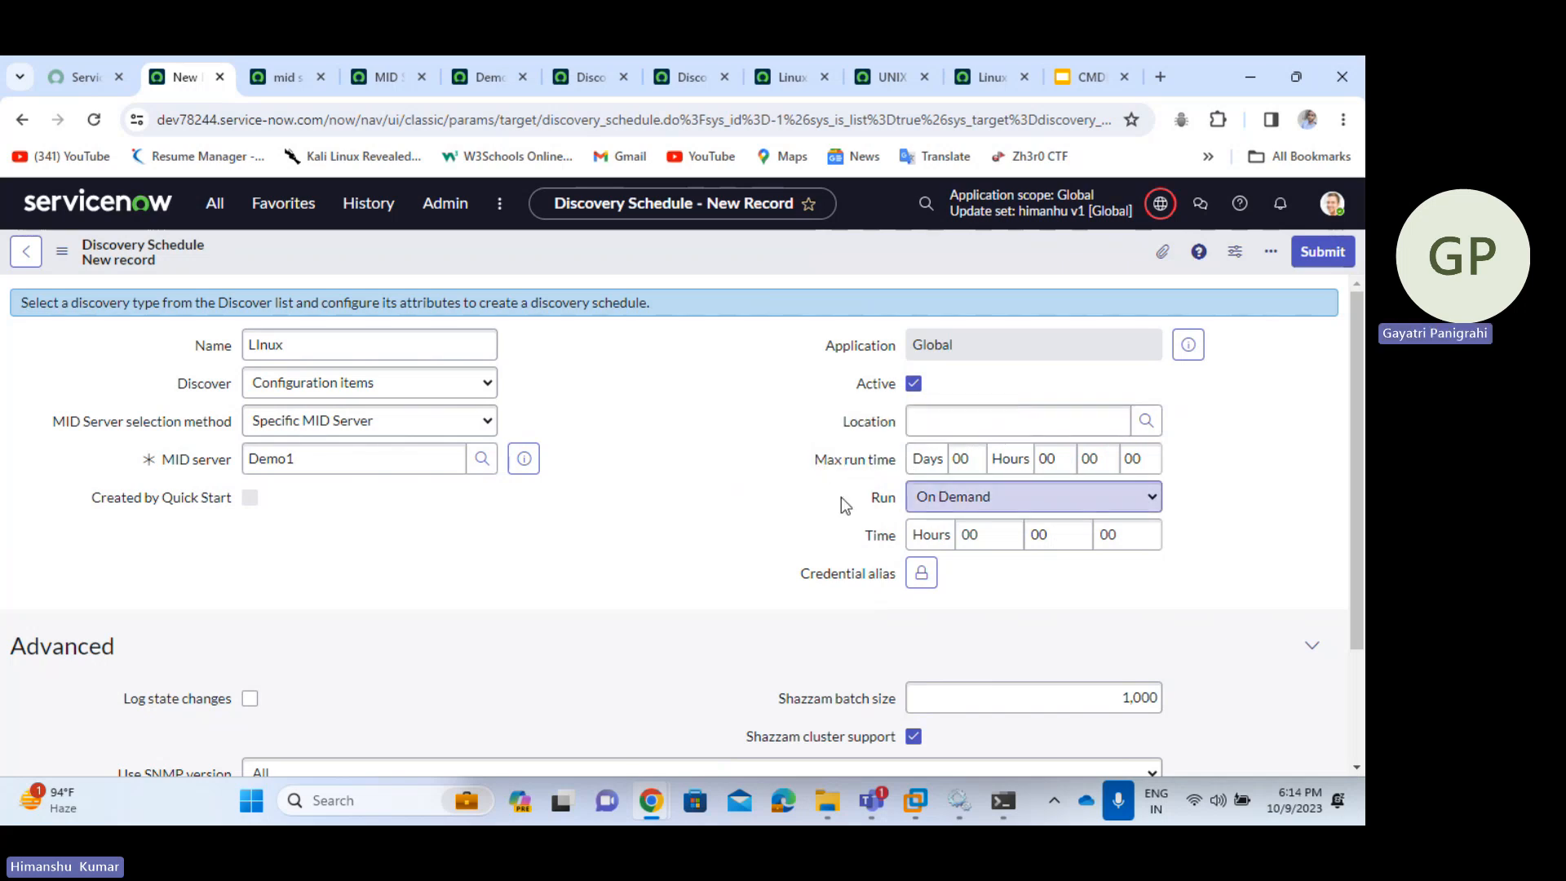
drag(813, 459, 850, 463)
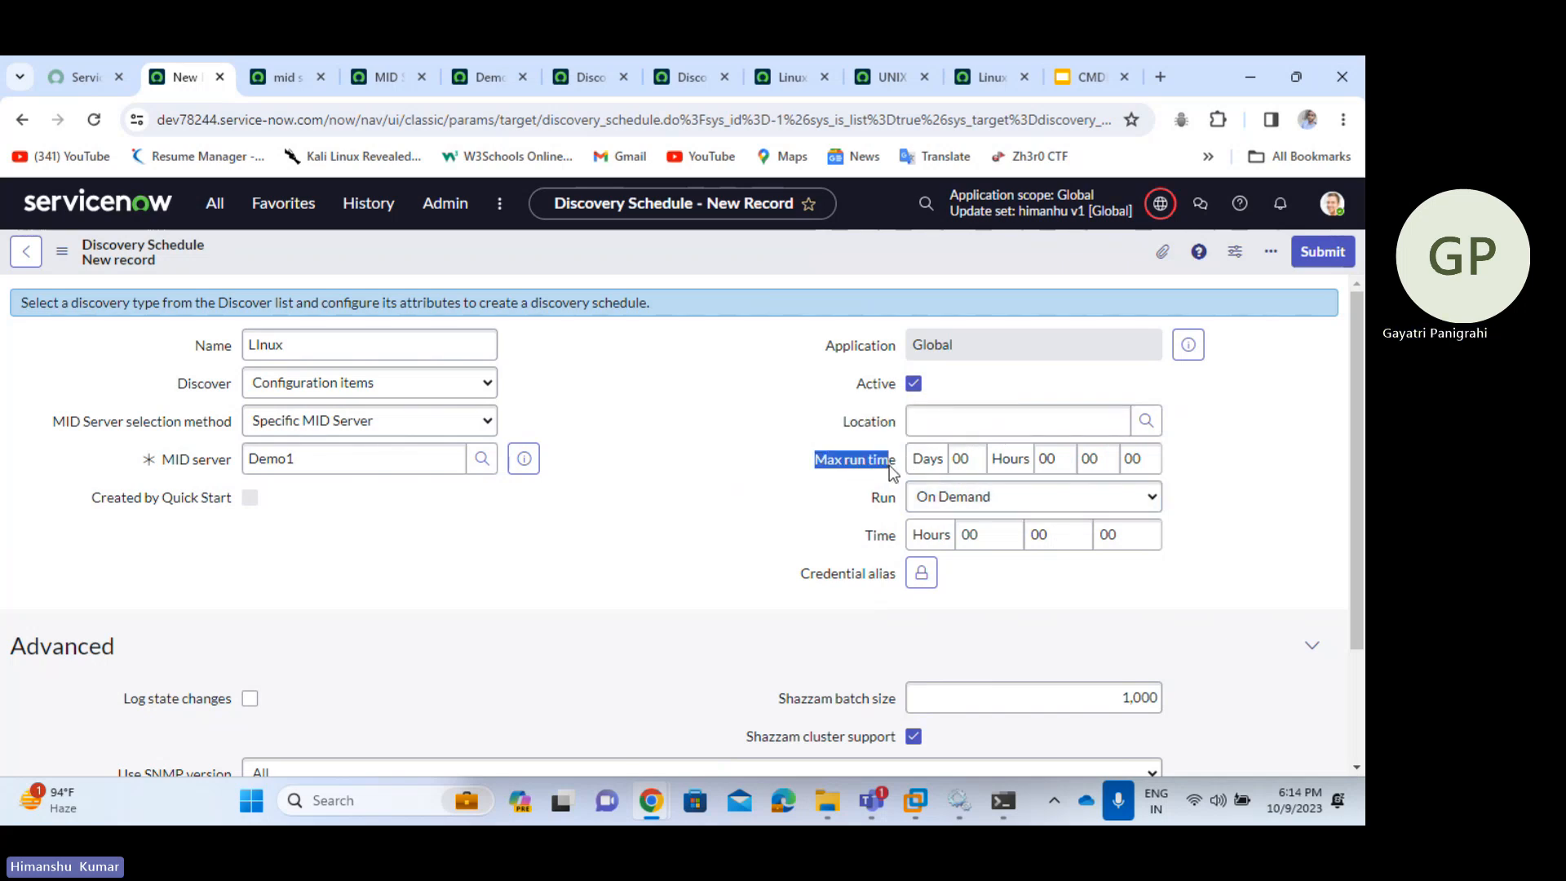
click(806, 512)
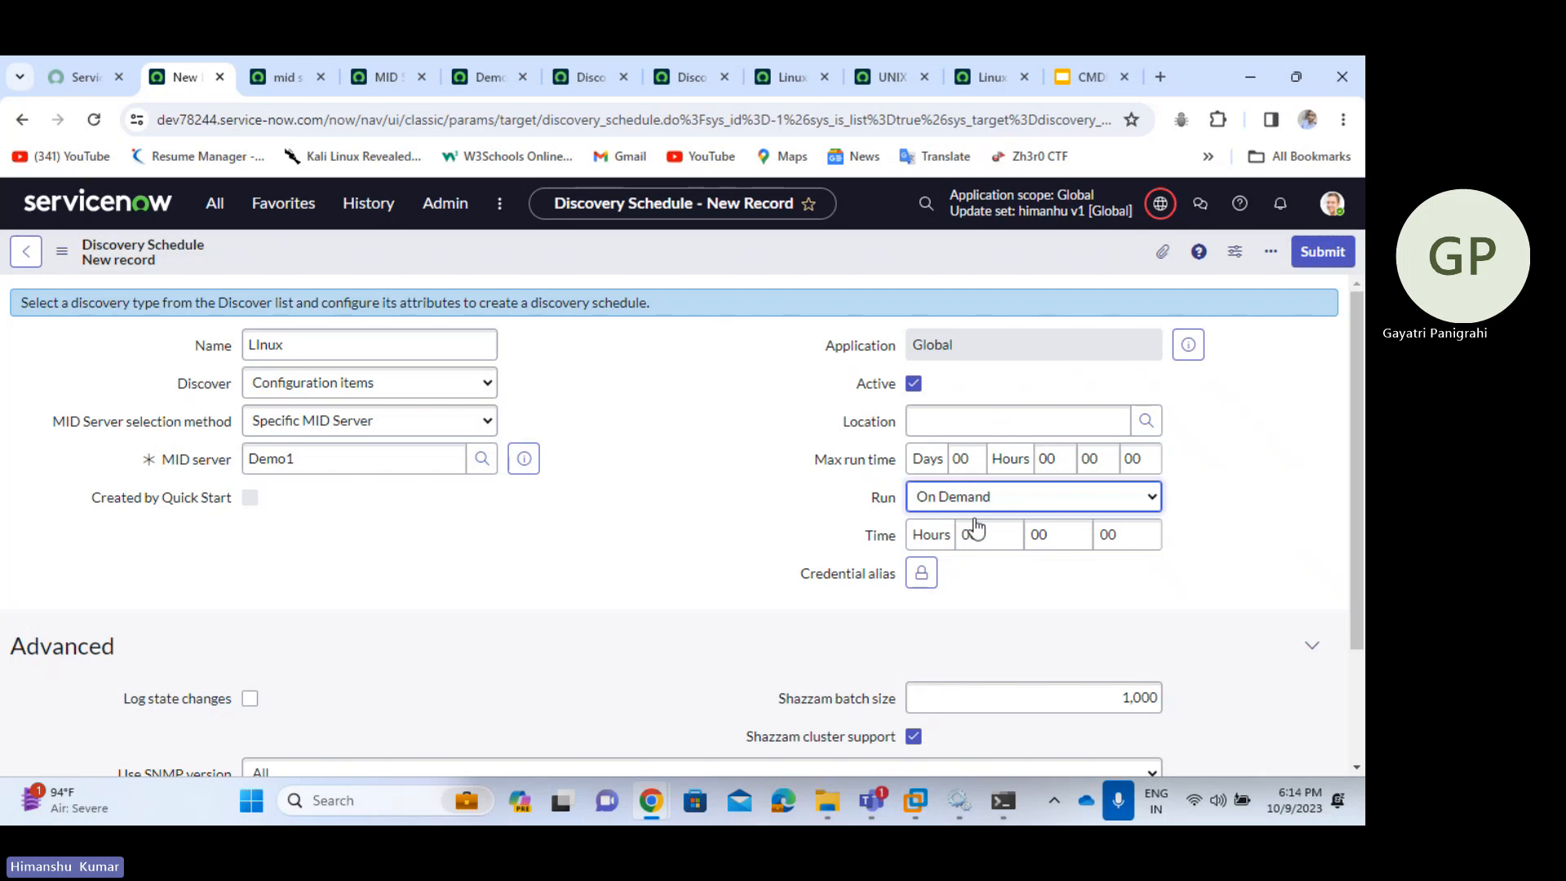
- Switch Run to After Discovery, revert to On Demand, and save the LInux schedule
click(1055, 504)
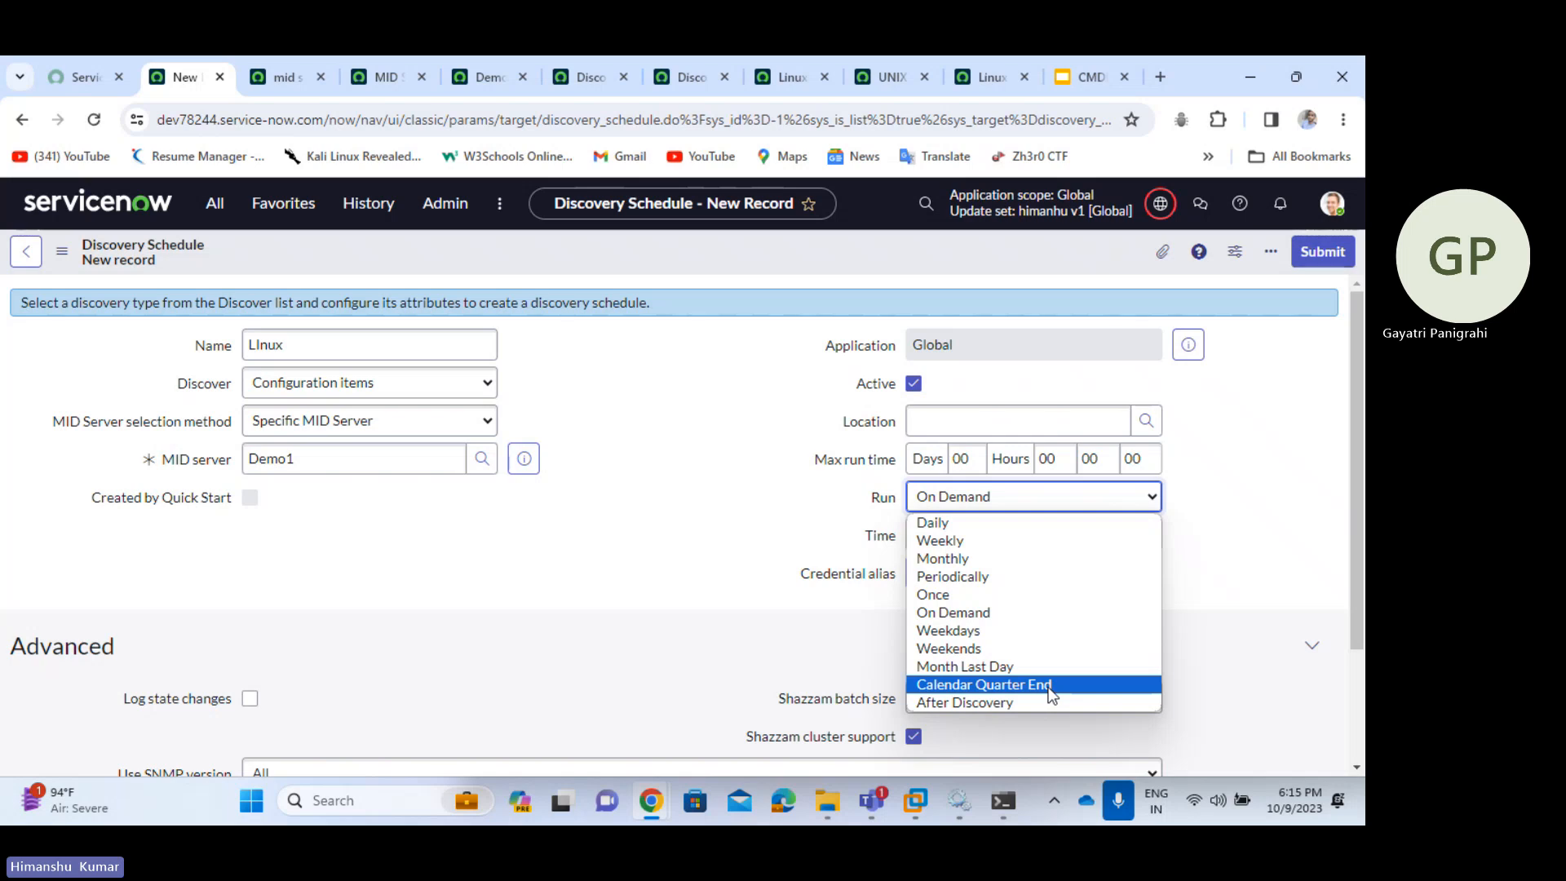
click(987, 702)
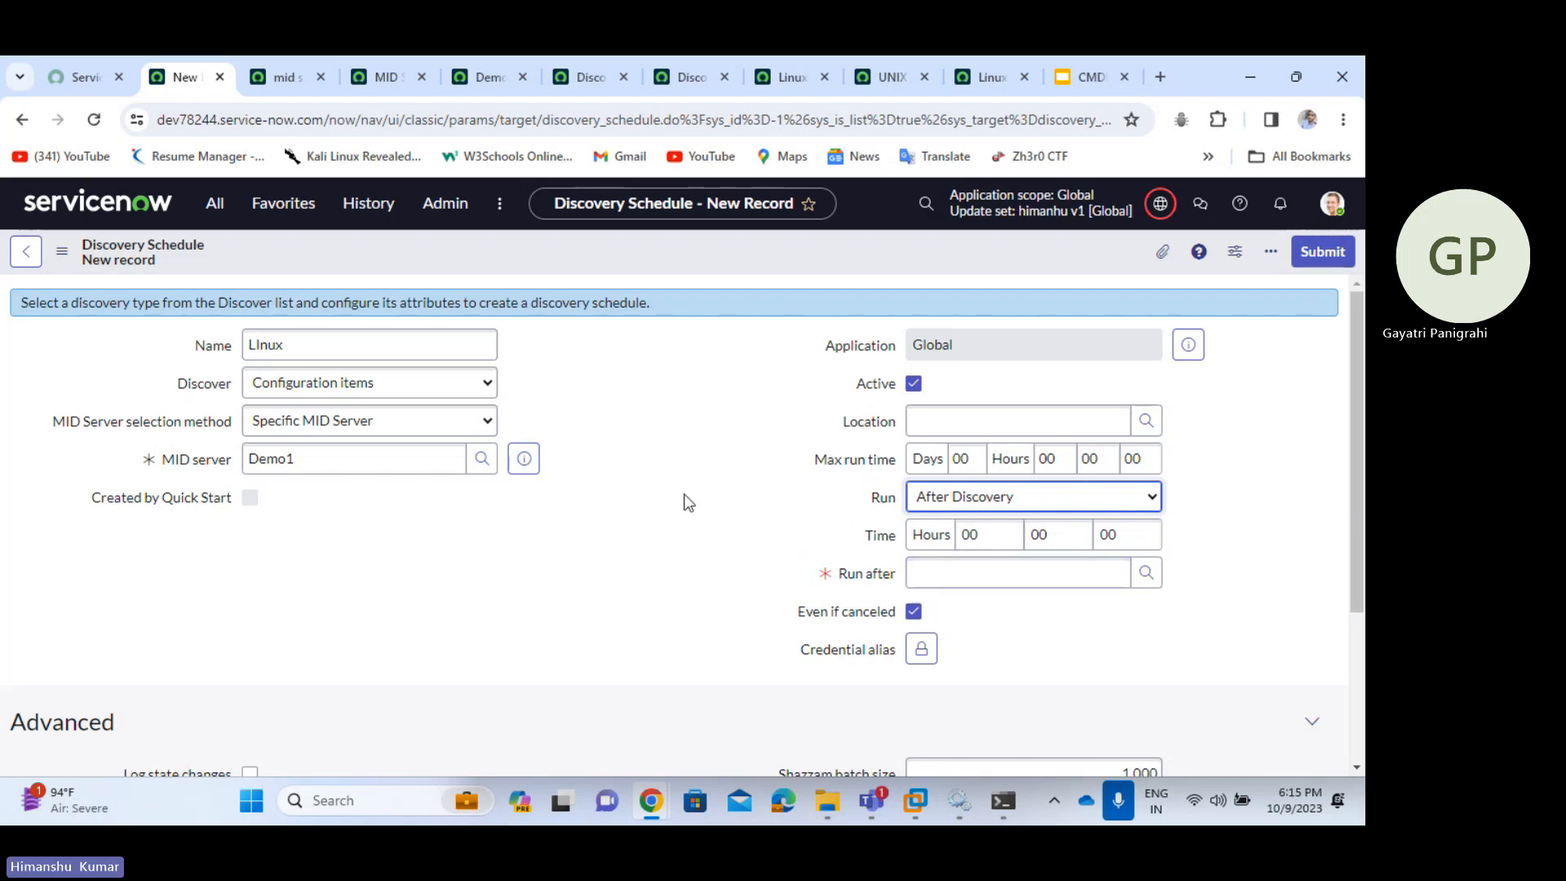
mouse_move(848, 463)
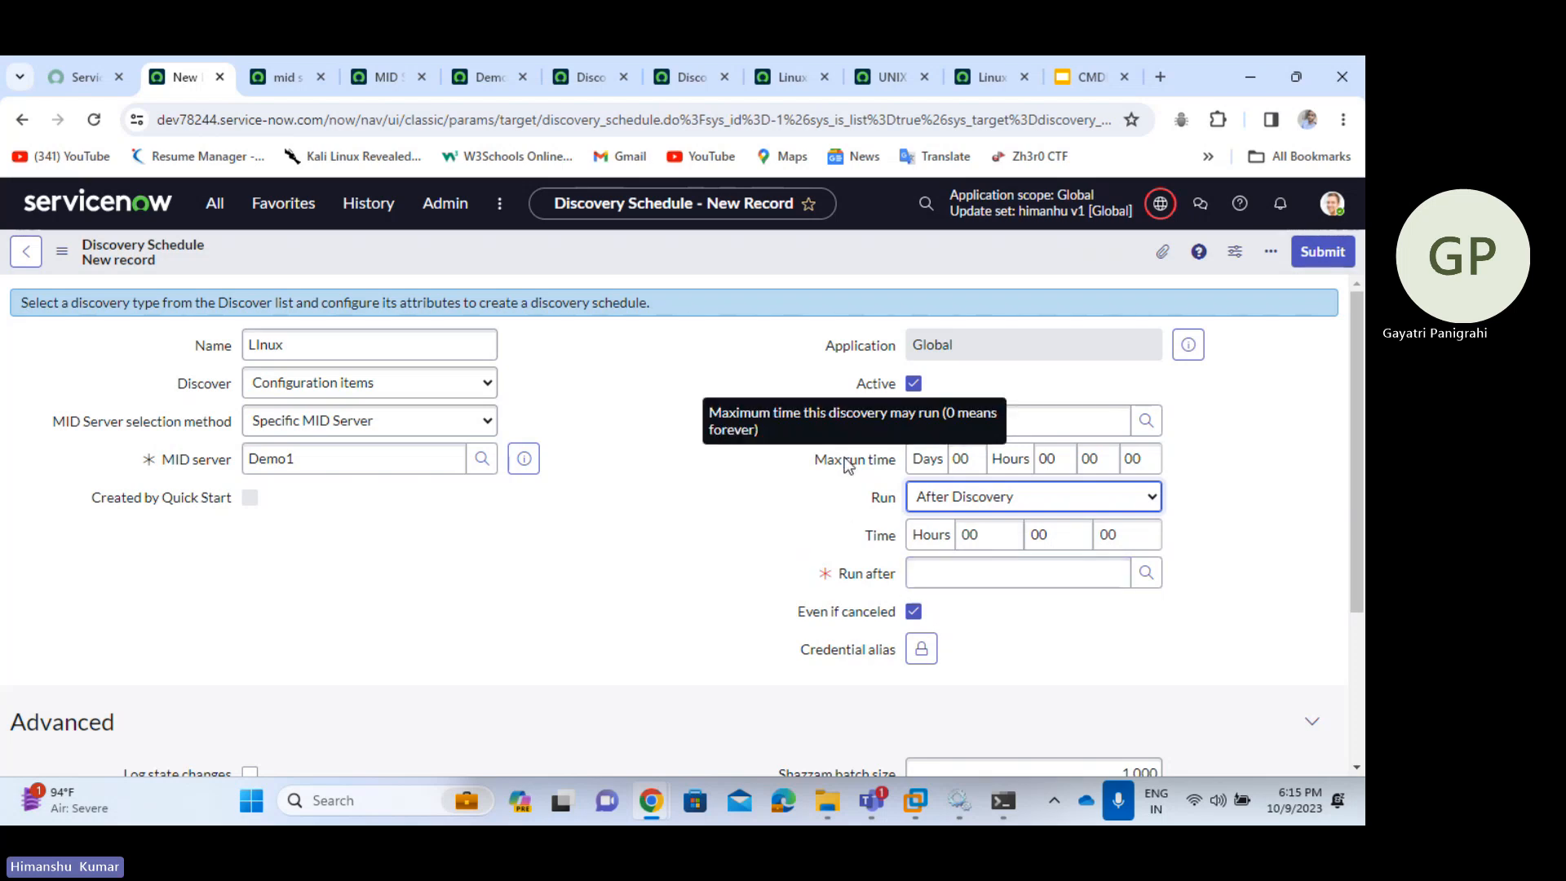
click(953, 498)
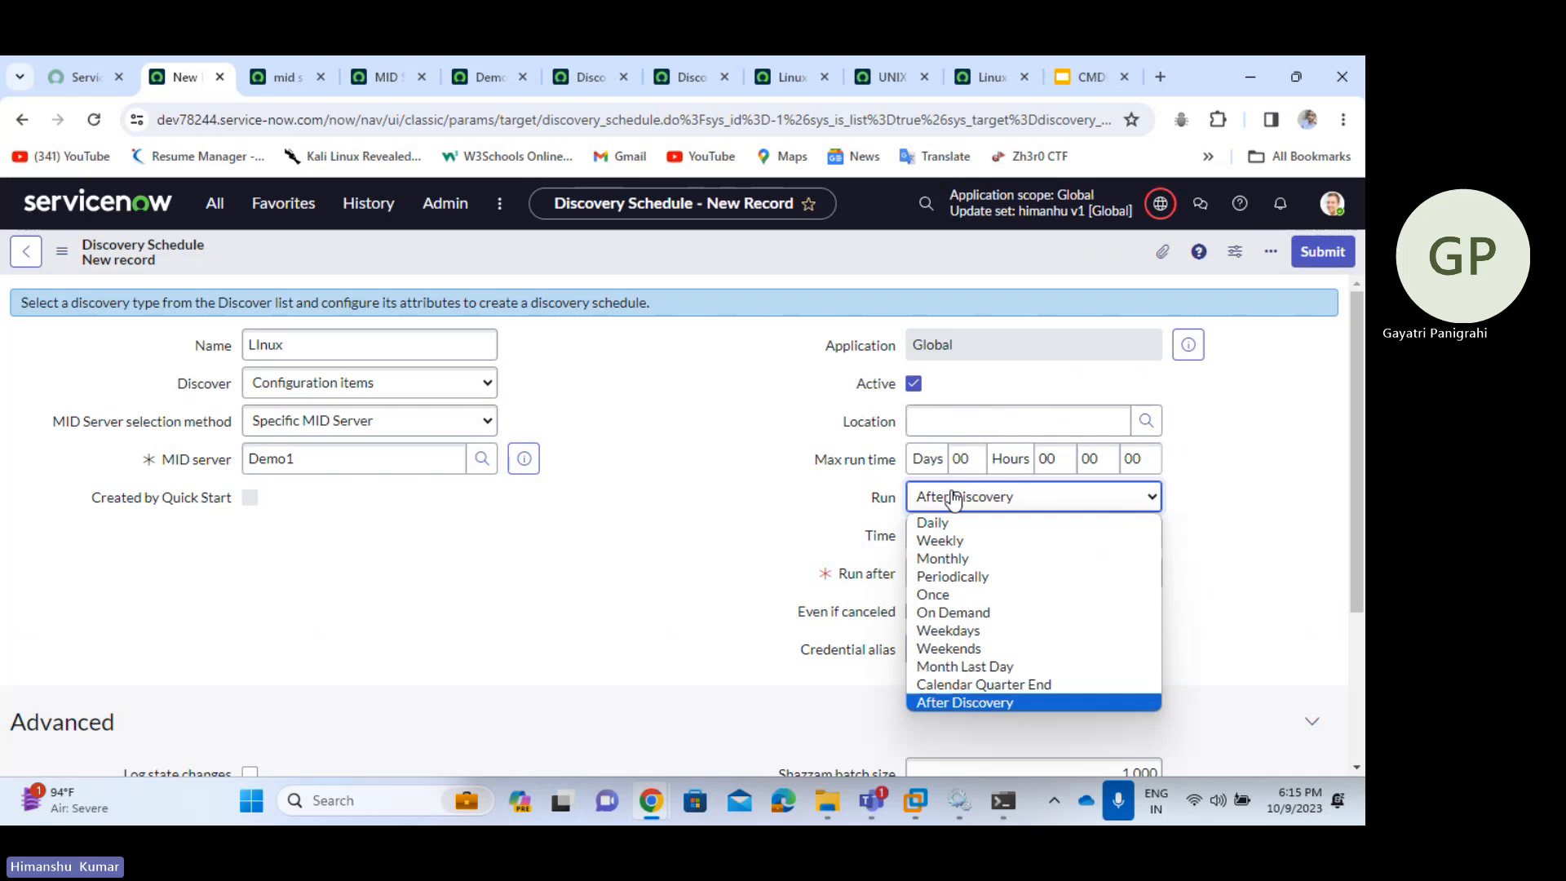
click(940, 613)
scroll(610, 458, down, 2)
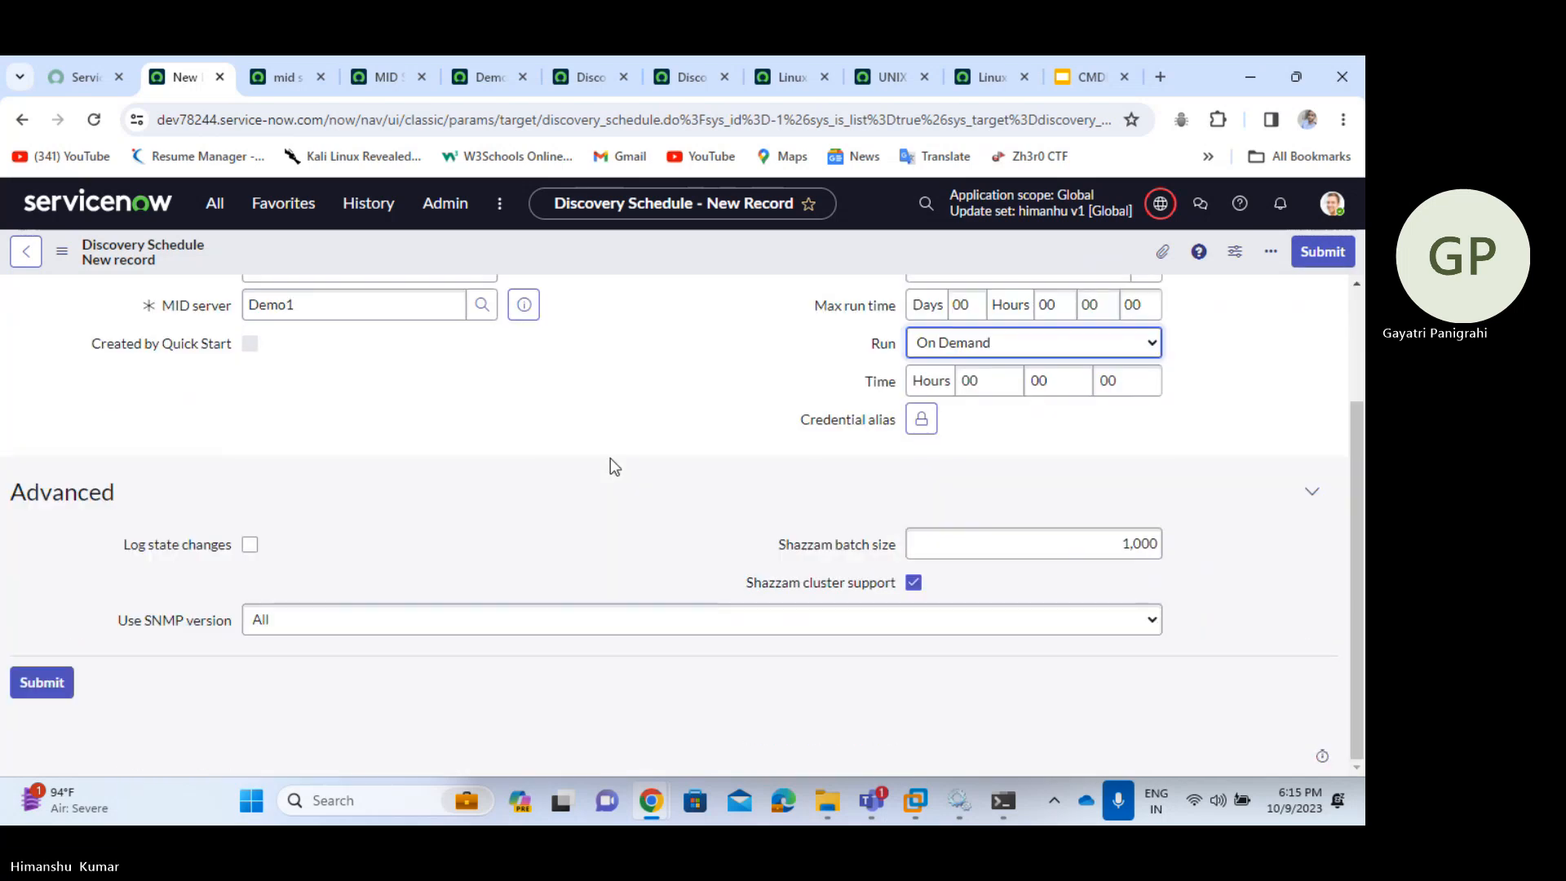
scroll(620, 424, up, 2)
right_click(672, 253)
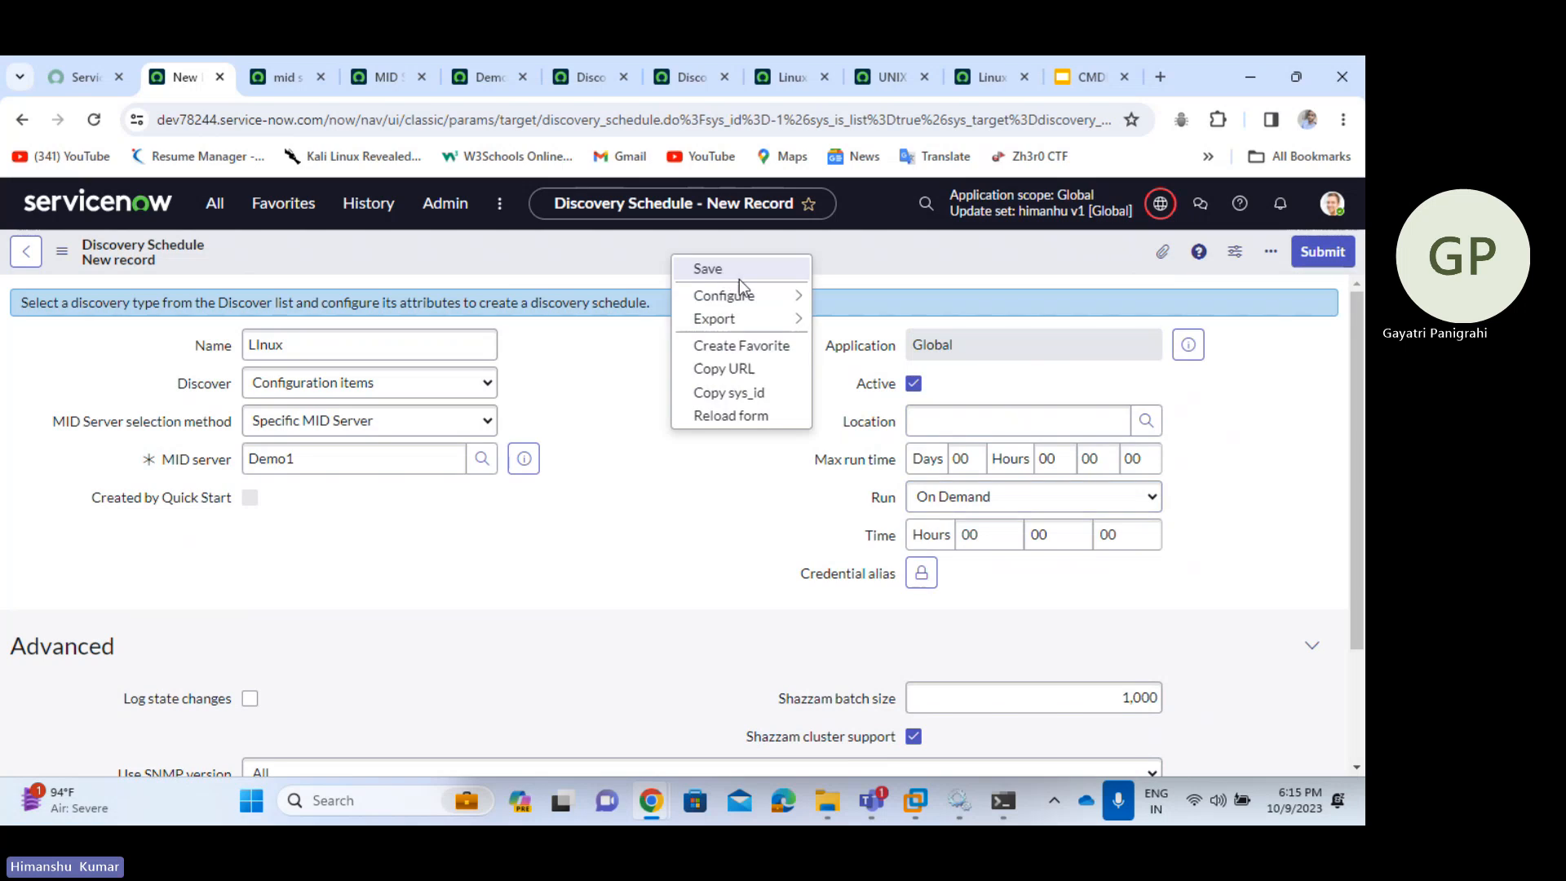
click(739, 277)
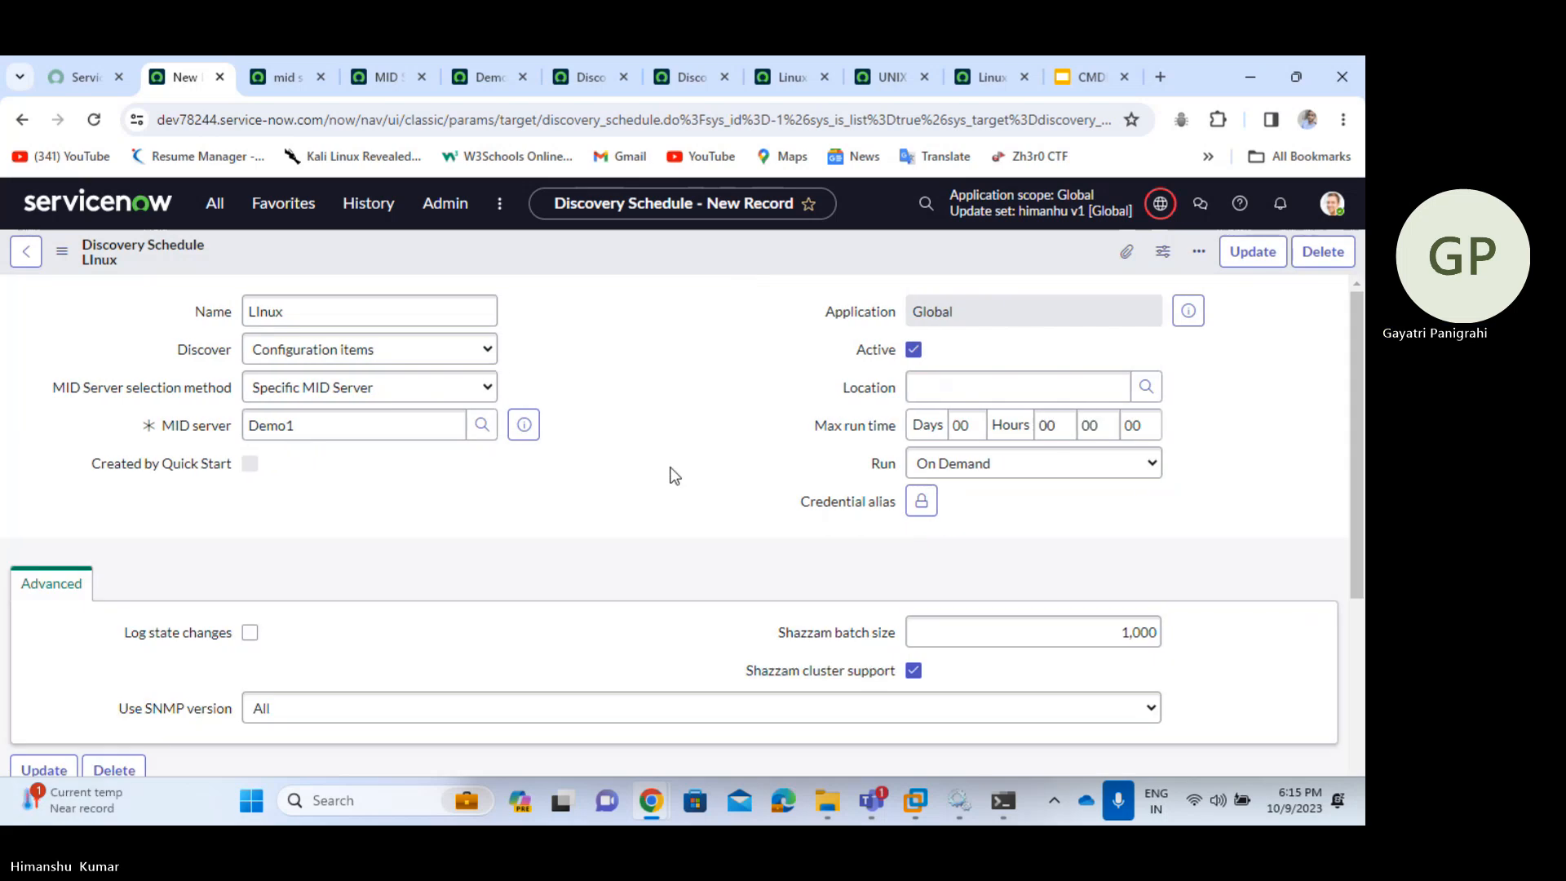
scroll(674, 476, down, 4)
- Open the Quick Ranges entry from the schedule's related links, then close it again
scroll(269, 555, down, 2)
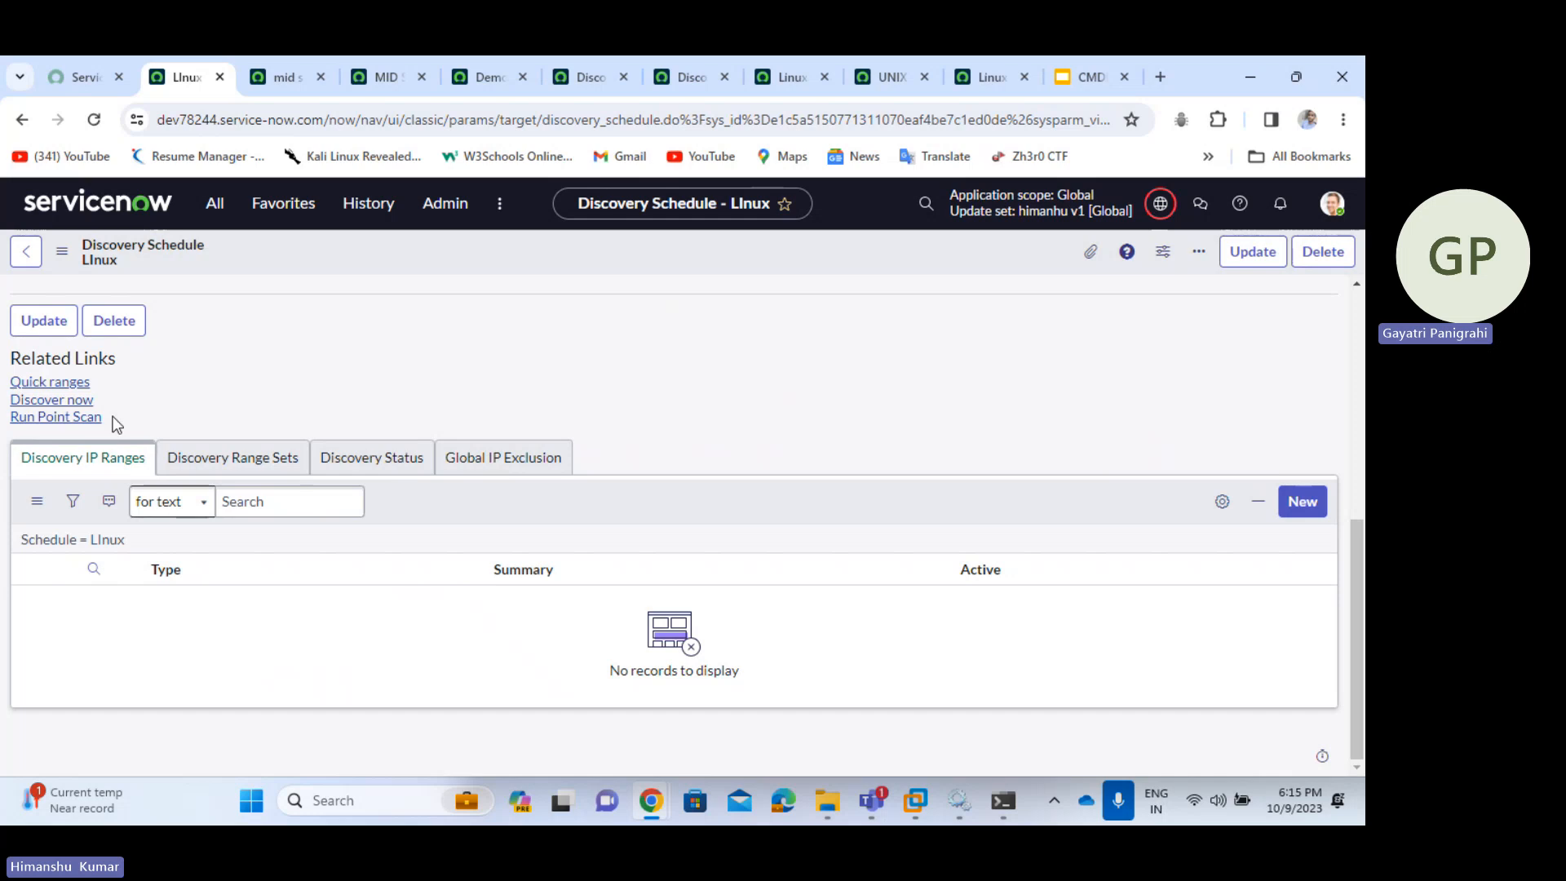
click(49, 382)
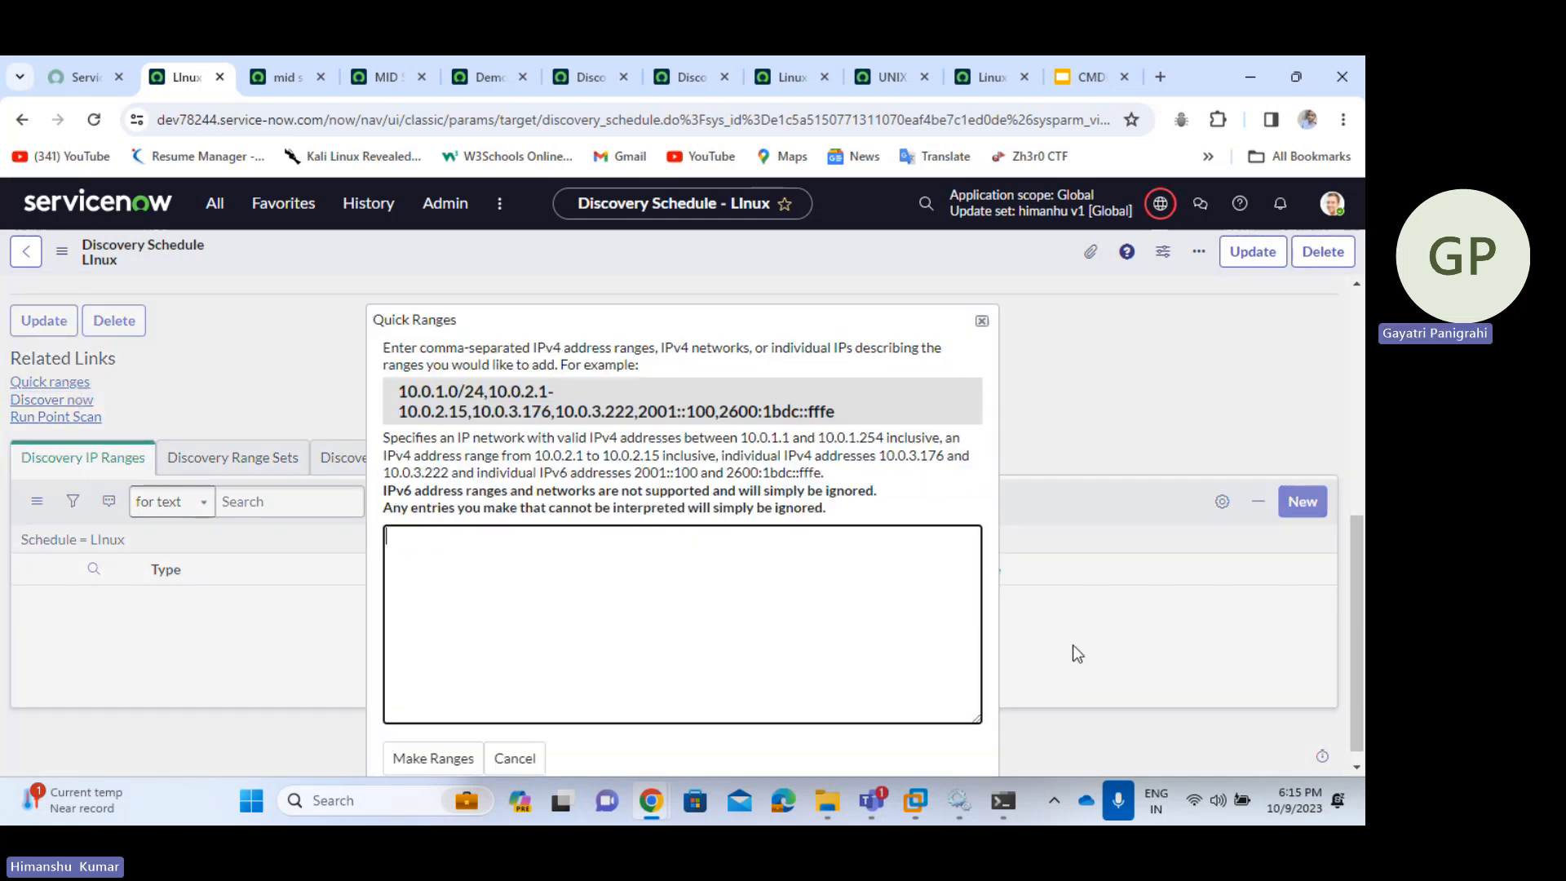
click(981, 321)
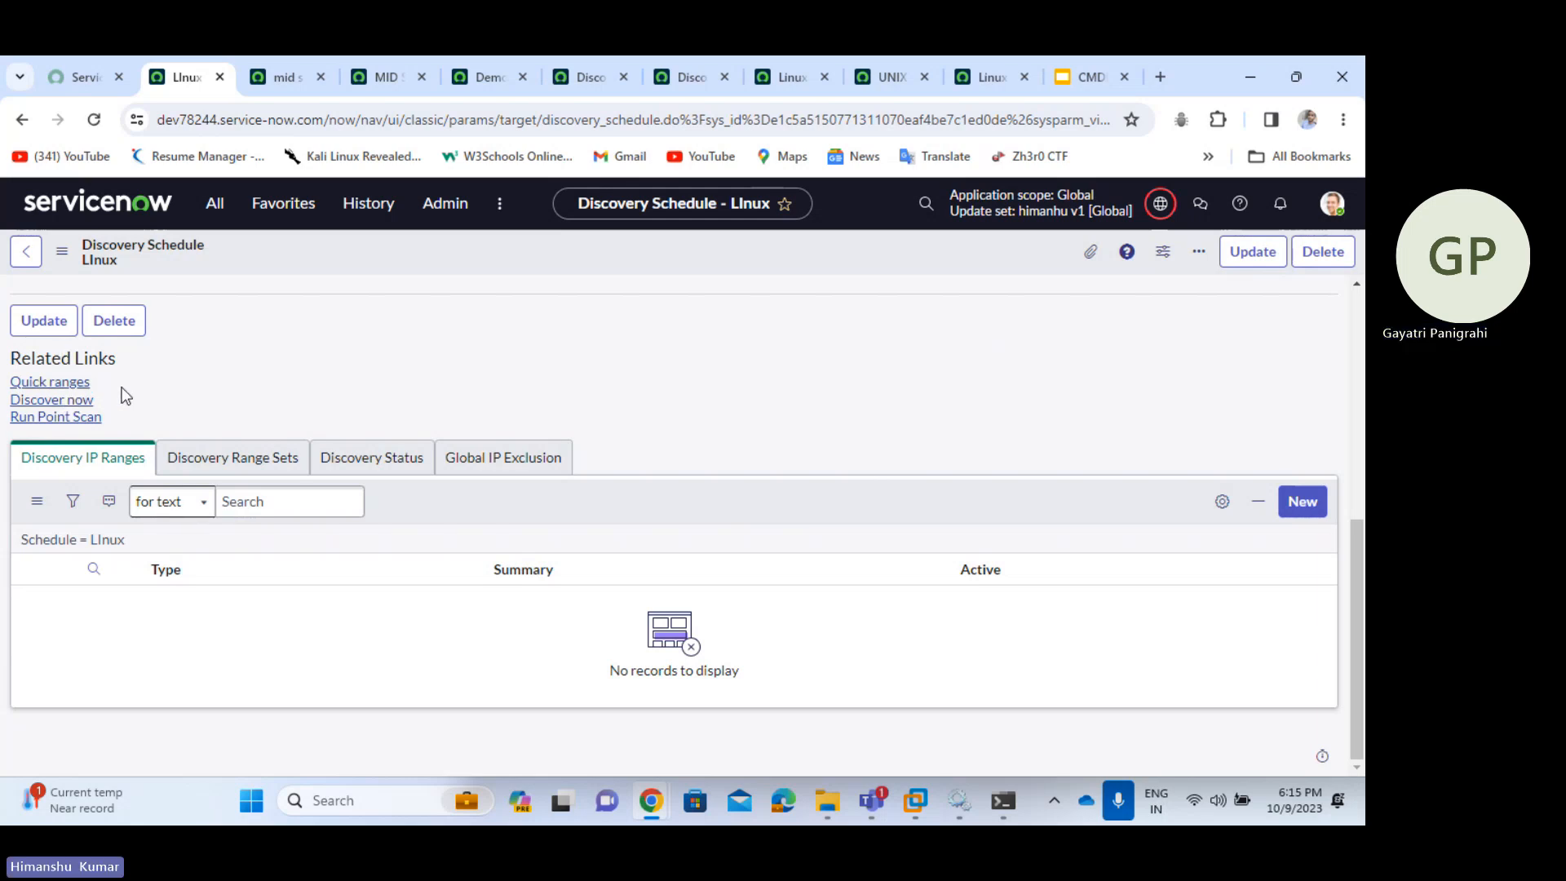
- Enter 172.21.188.207 in Quick Ranges, removing stray commas and prefix digits, and make the range
click(67, 384)
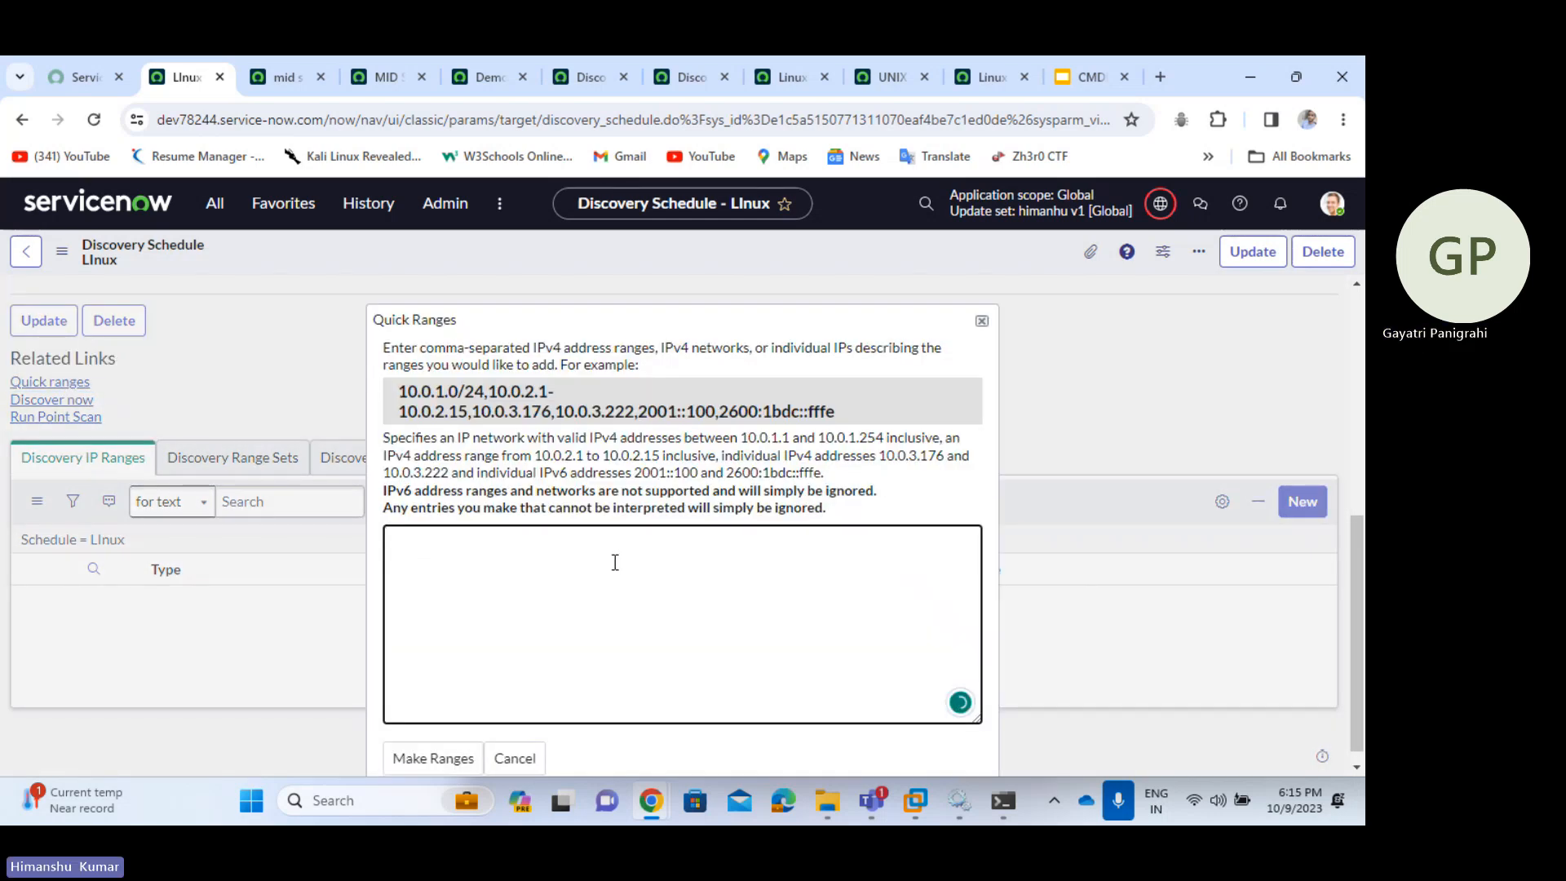
text(172.21.188.207)
text(,)
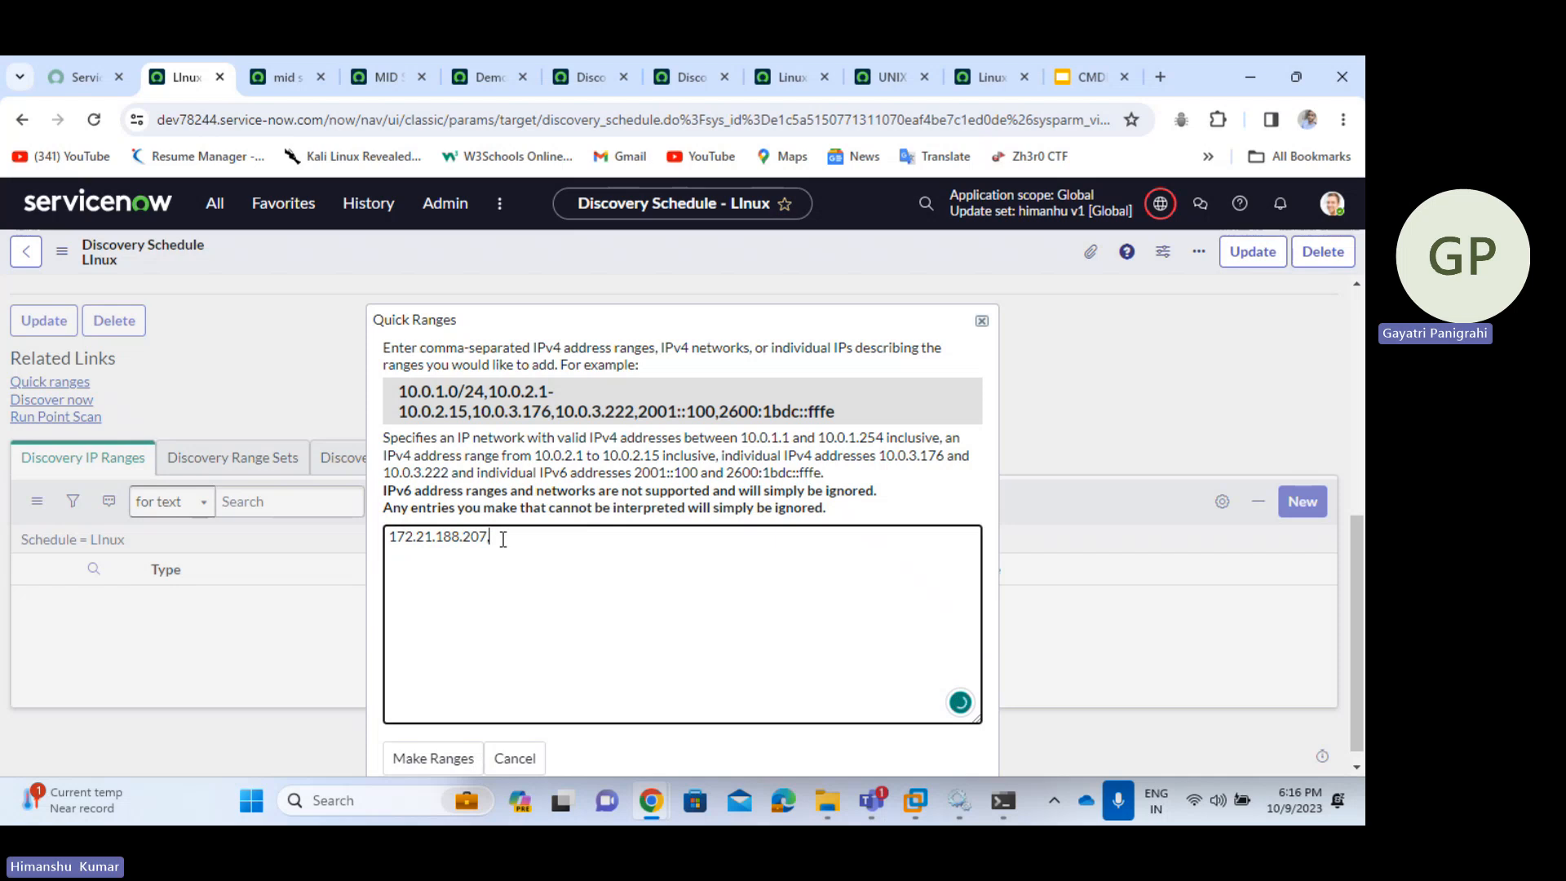
key(BackSpace)
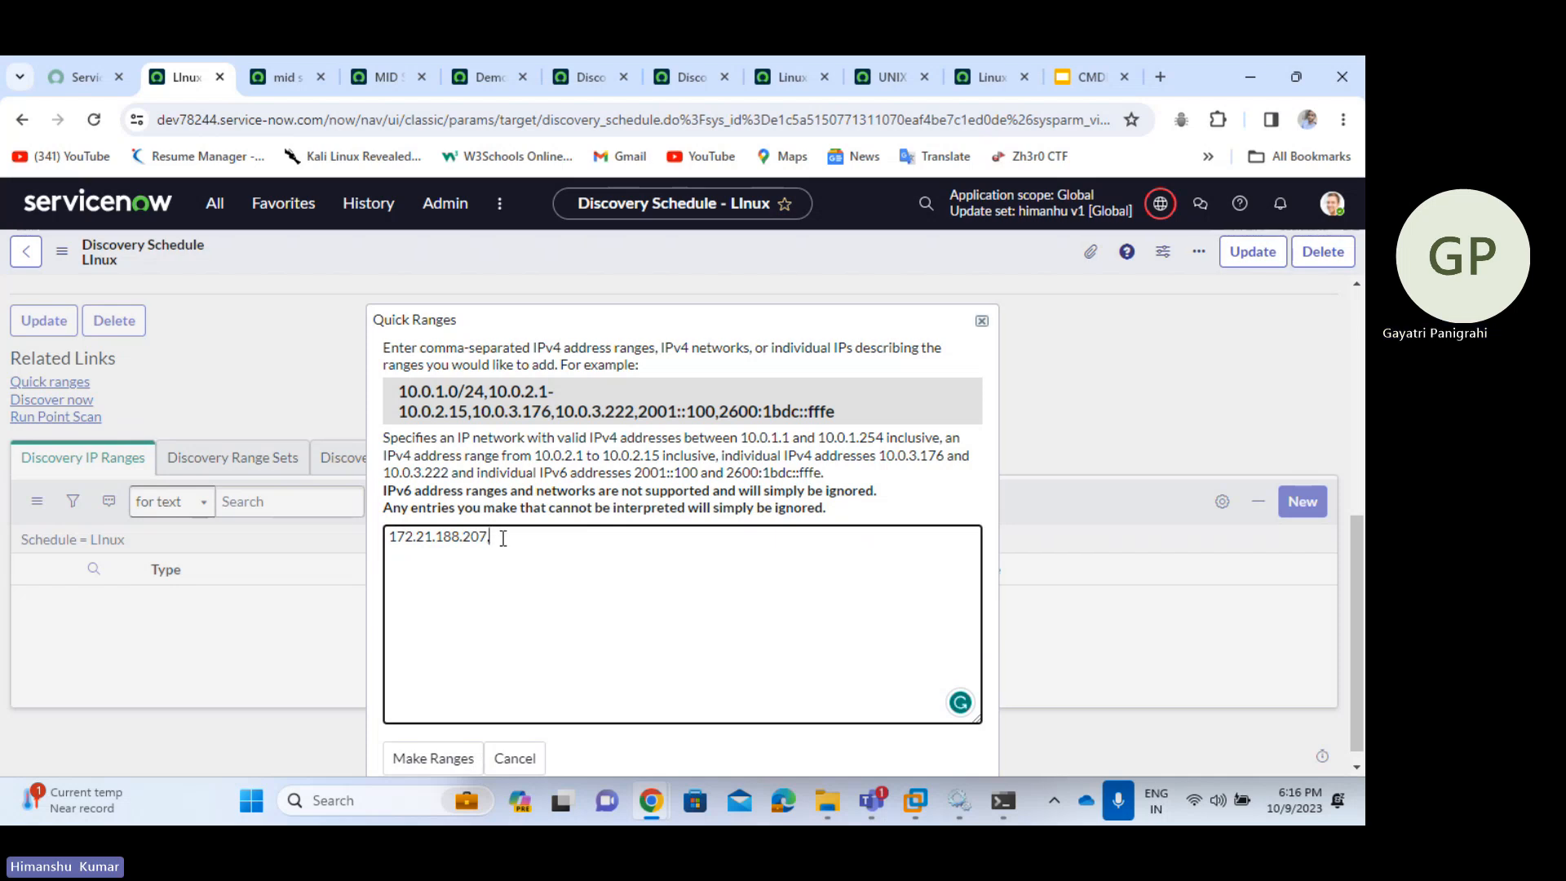
text(,)
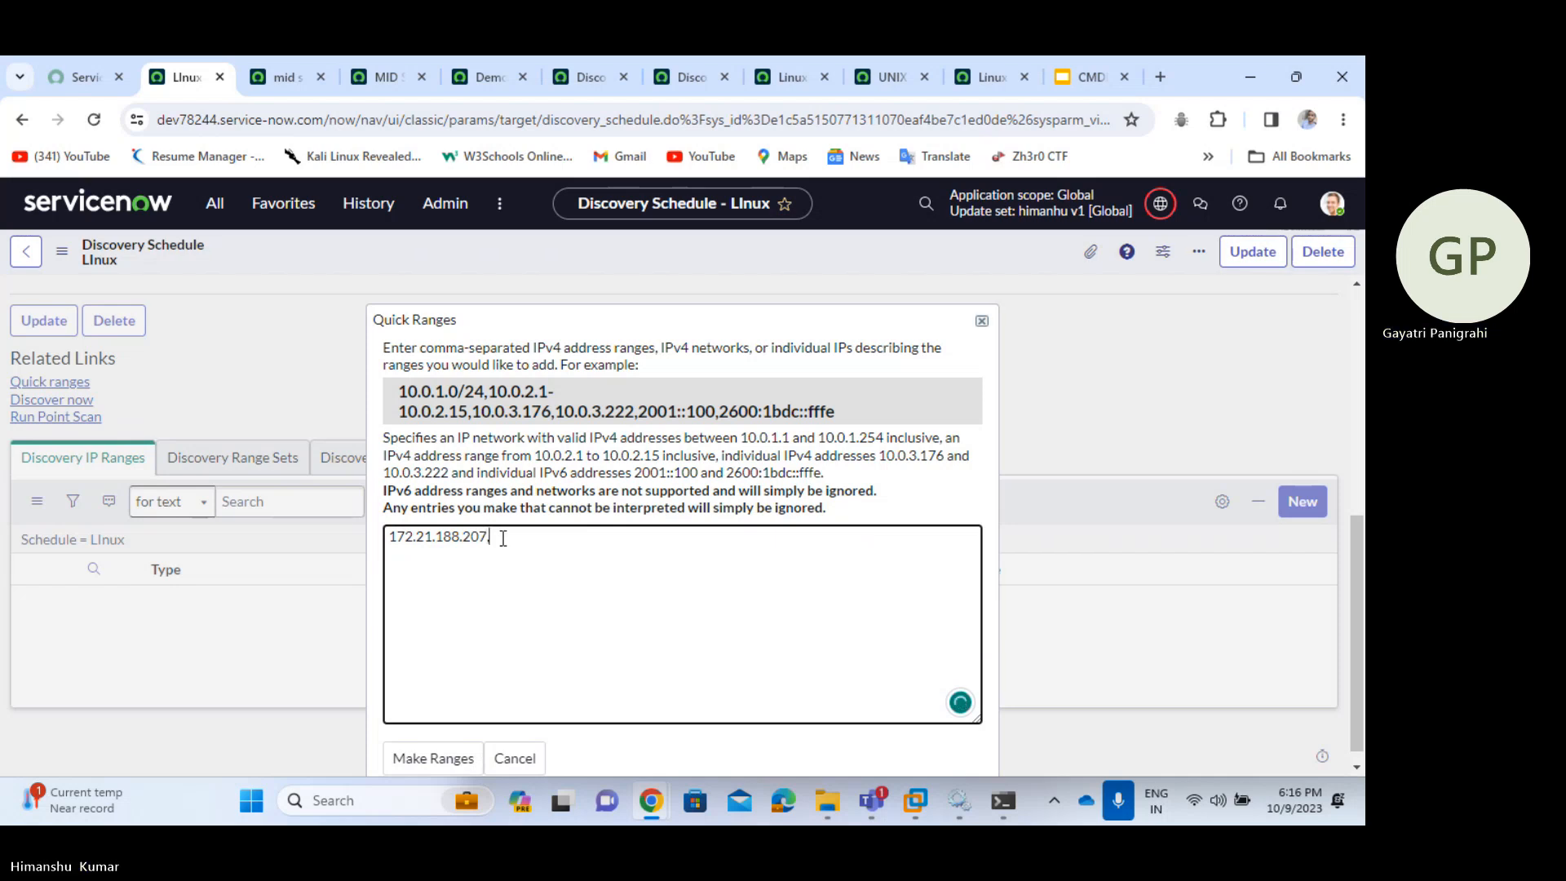
key(BackSpace)
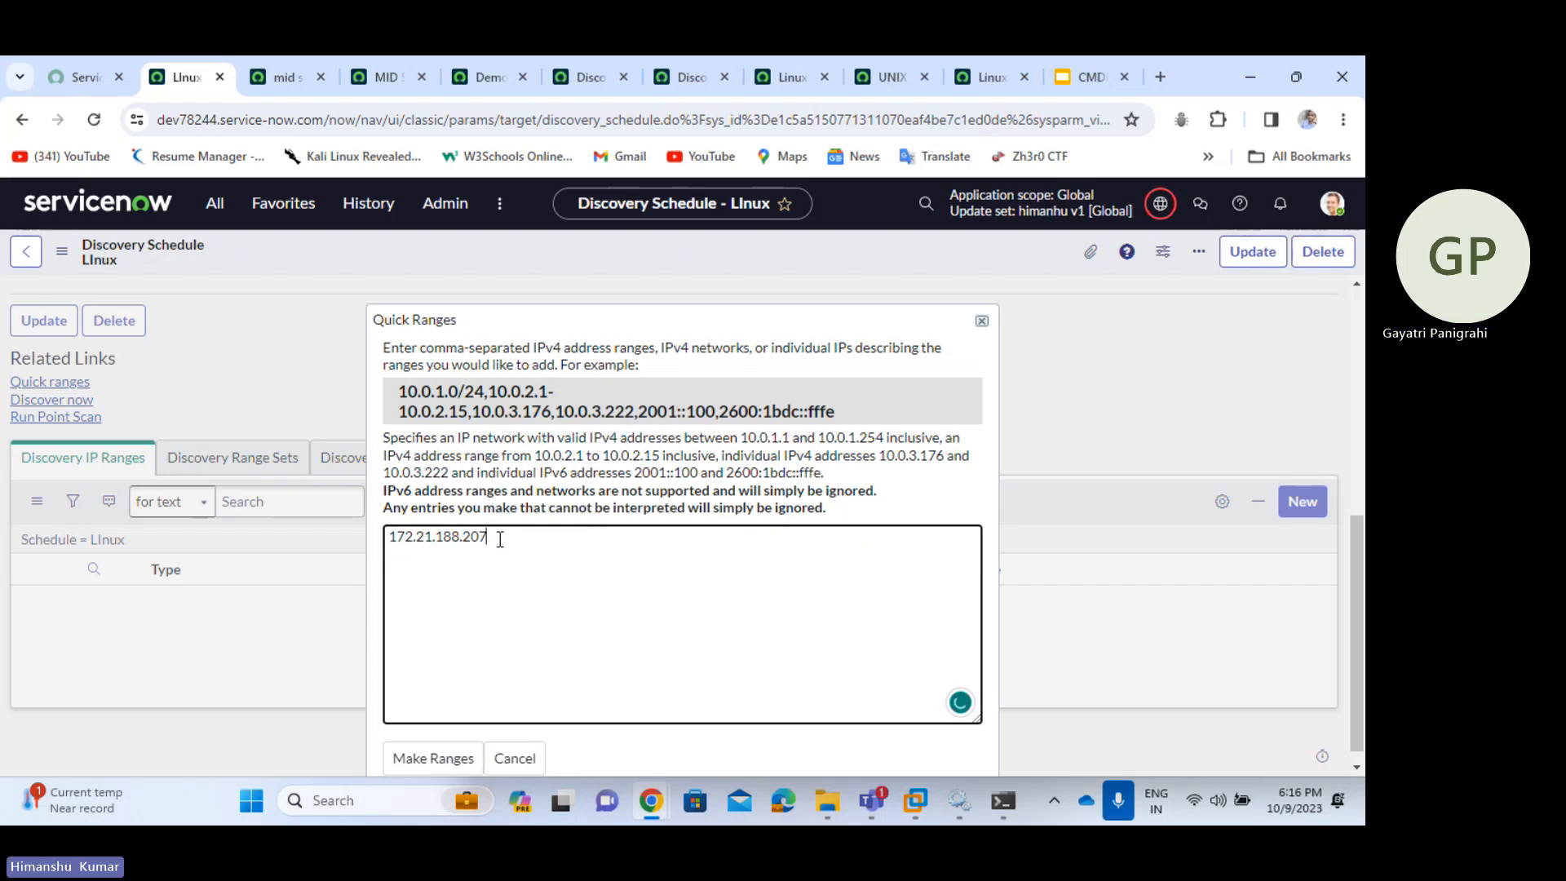
text(/)
text(1)
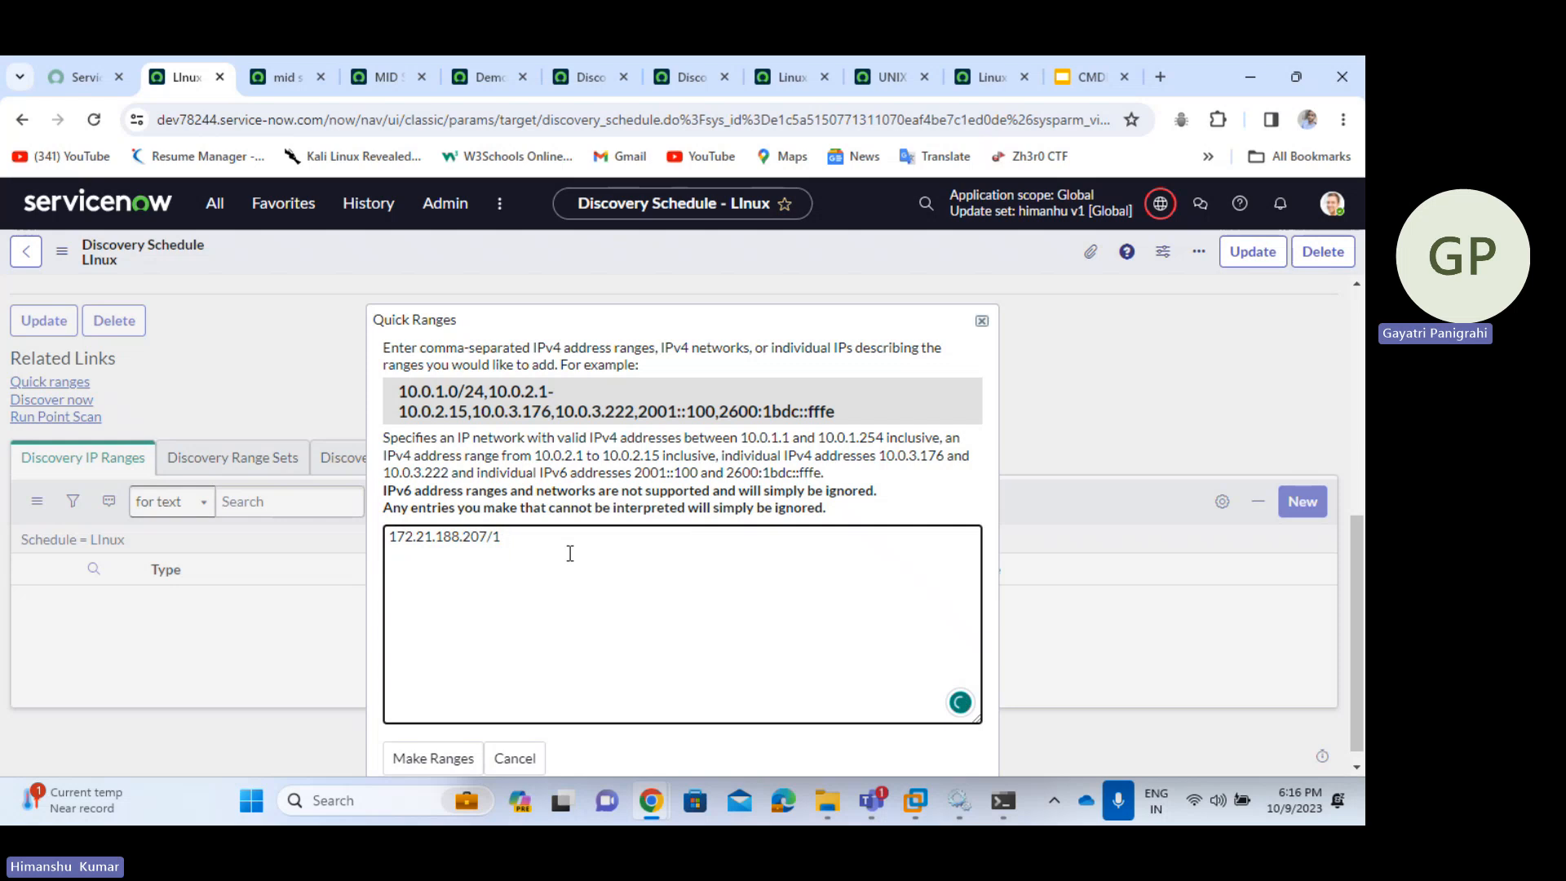
text(6524)
key(BackSpace)
key(BackSpace)
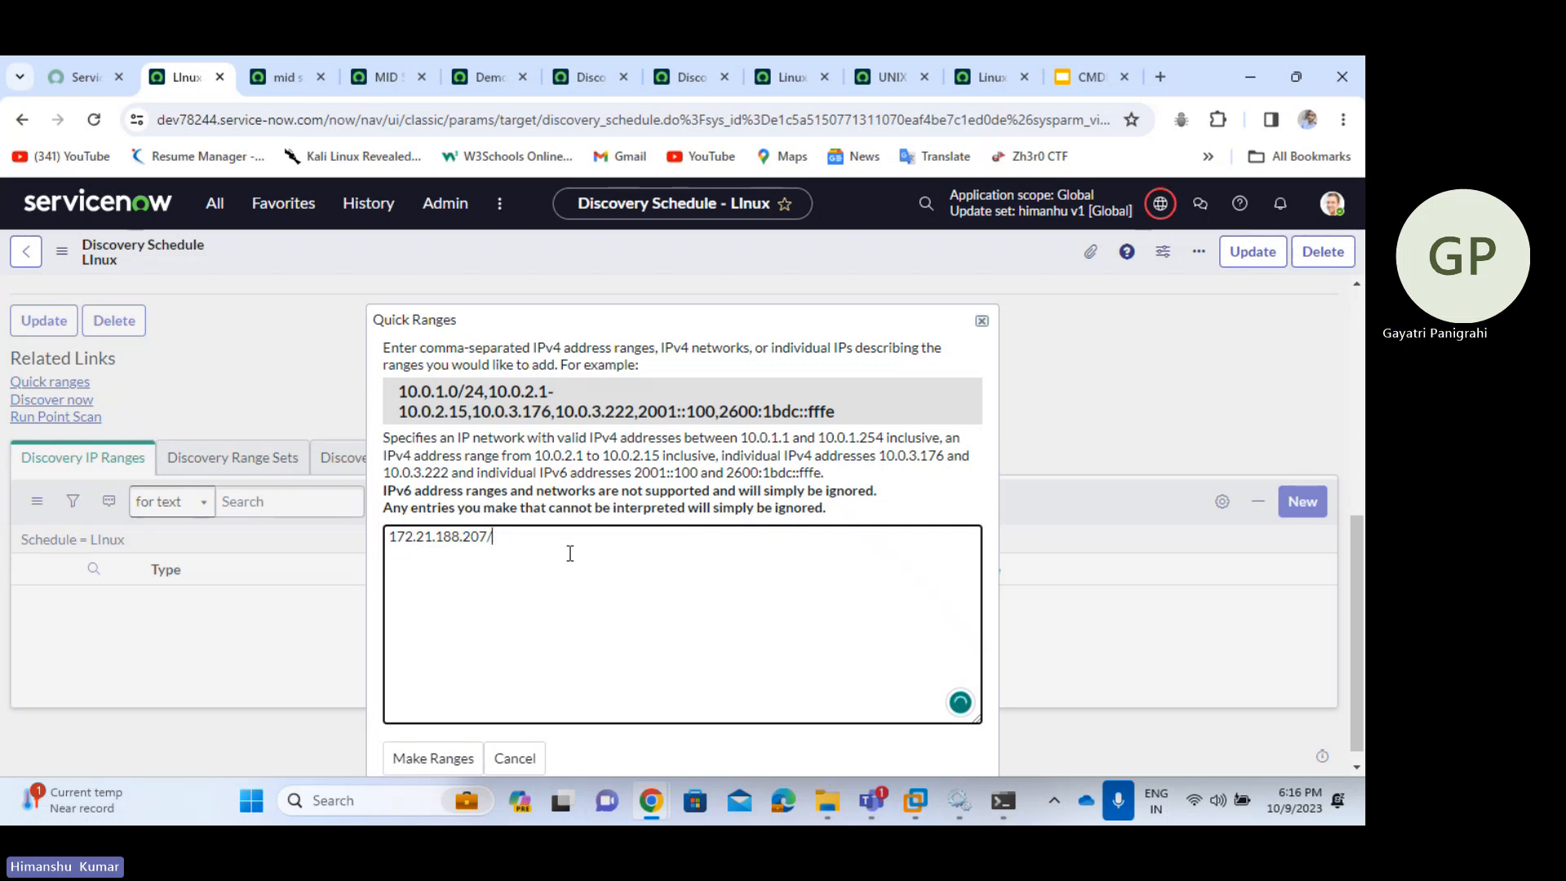
text(16)
key(BackSpace)
key(BackSpace)
click(447, 761)
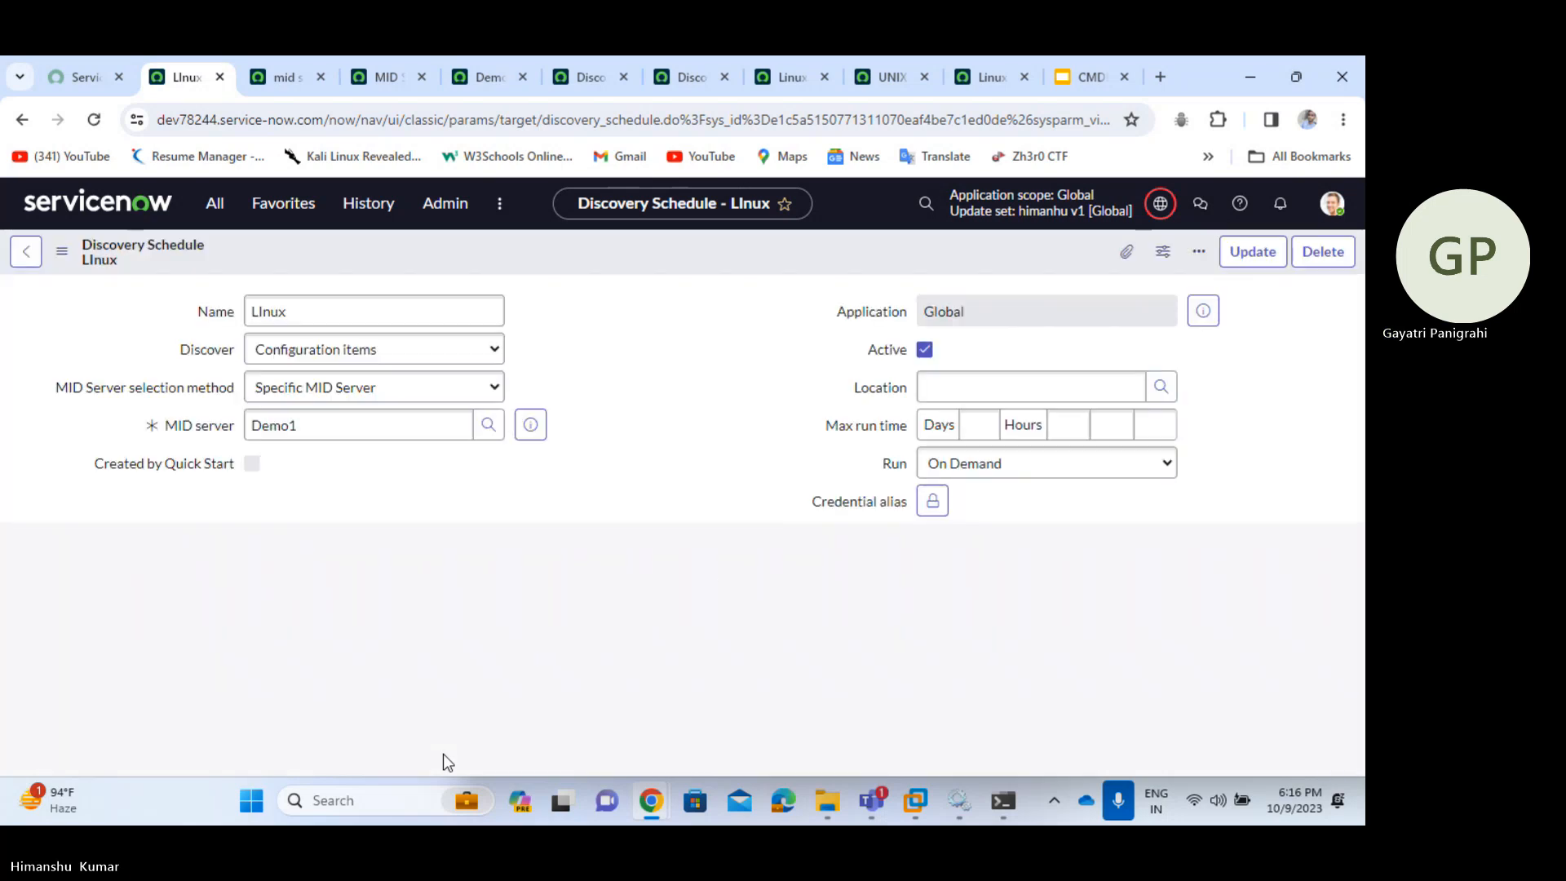
- Check that the Discovery IP Ranges list shows 172.21.188.207
scroll(389, 714, down, 3)
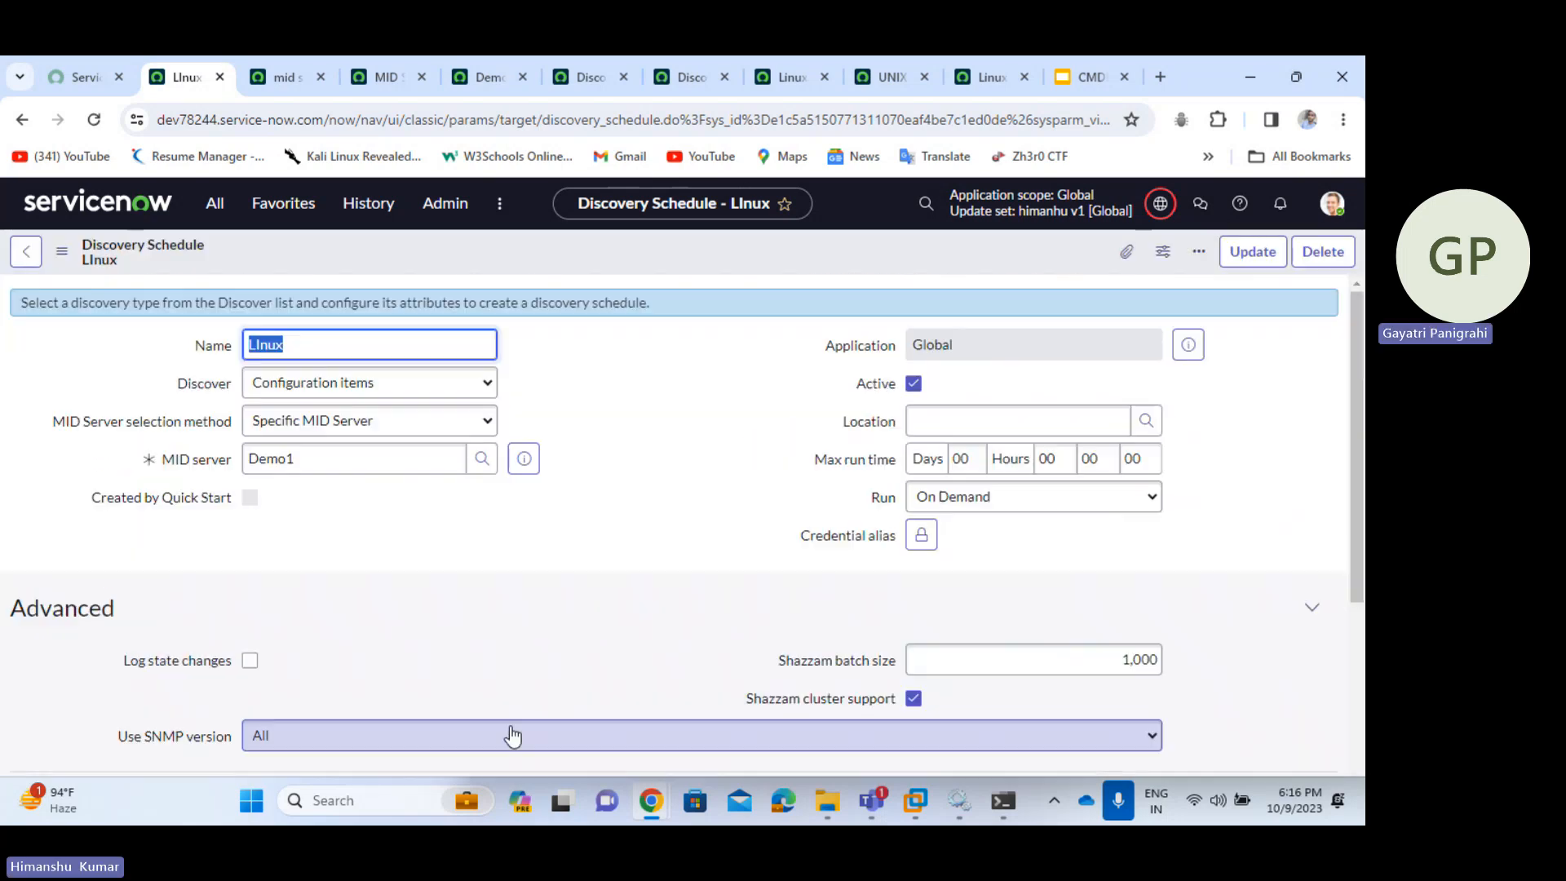
scroll(511, 728, down, 3)
scroll(458, 672, down, 3)
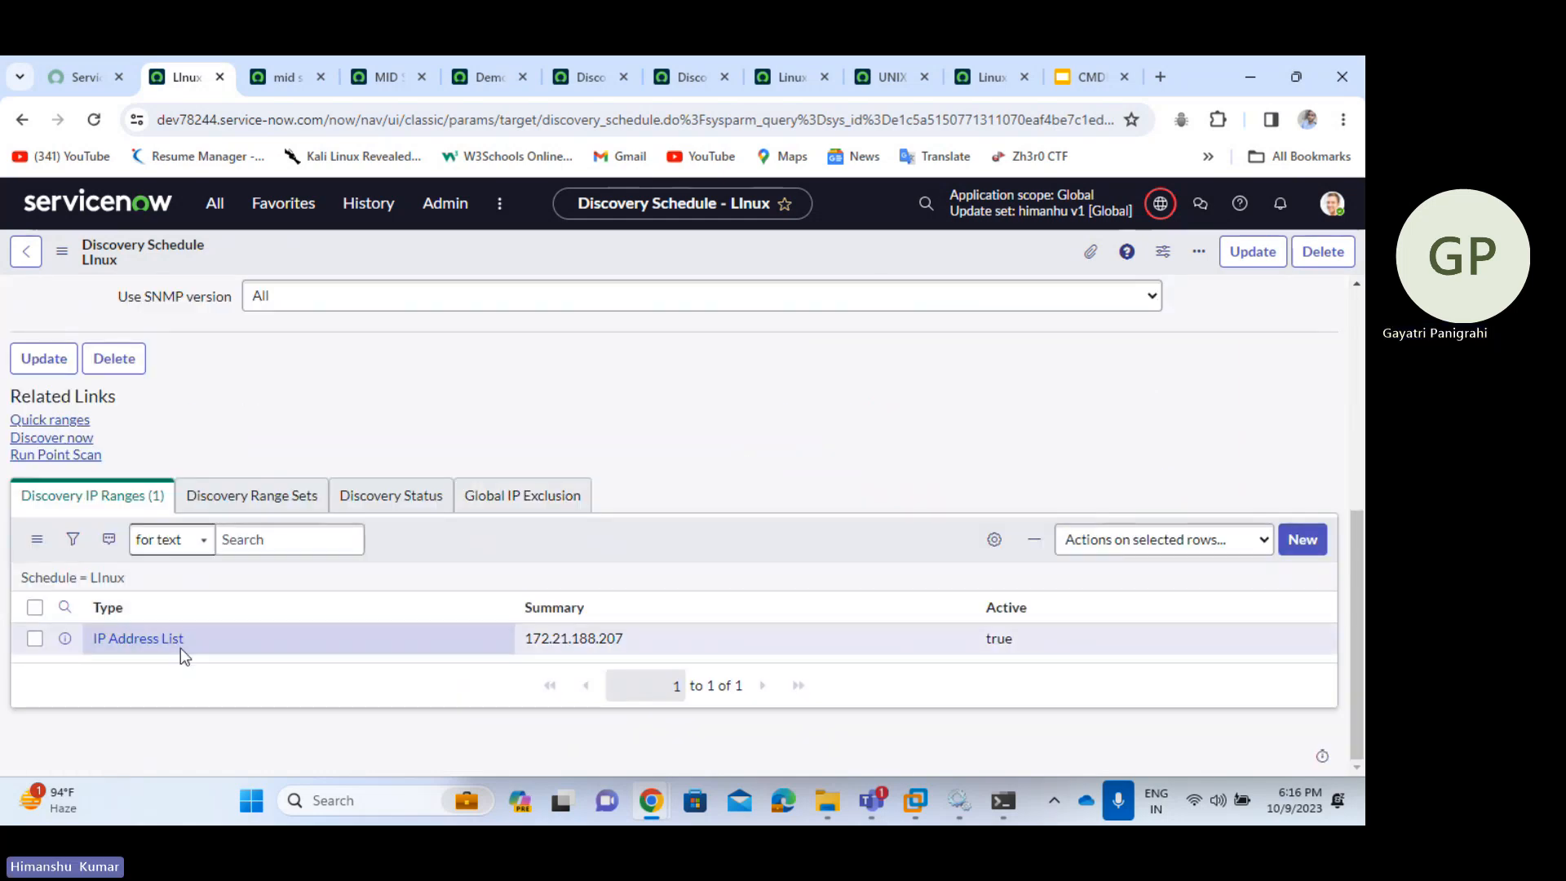
drag(632, 641, 513, 641)
key(ctrl+c)
click(675, 372)
scroll(675, 380, up, 5)
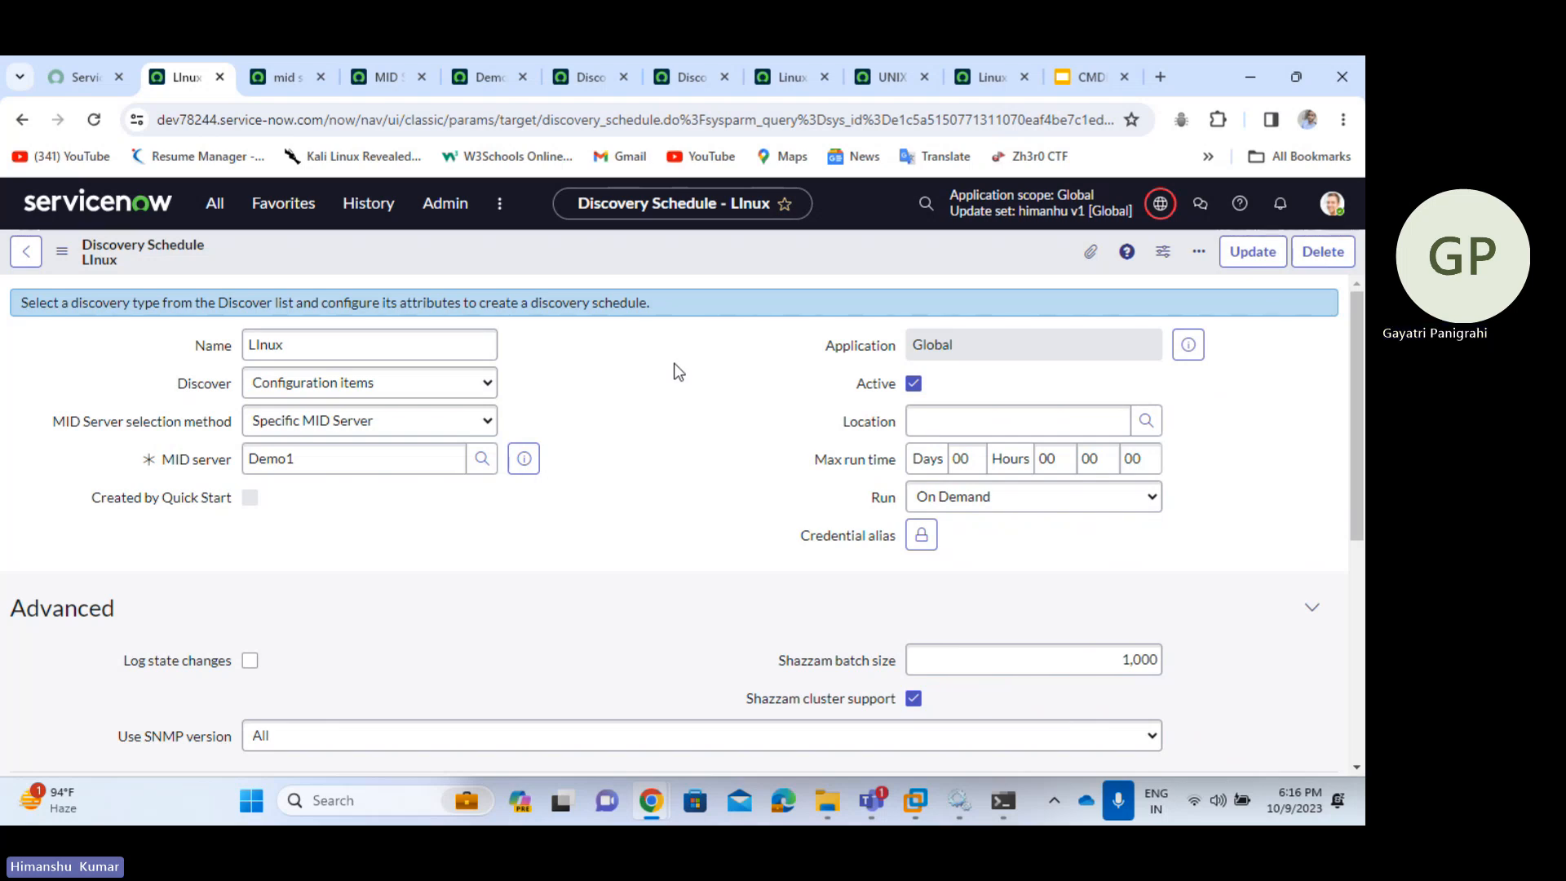
scroll(676, 376, down, 1)
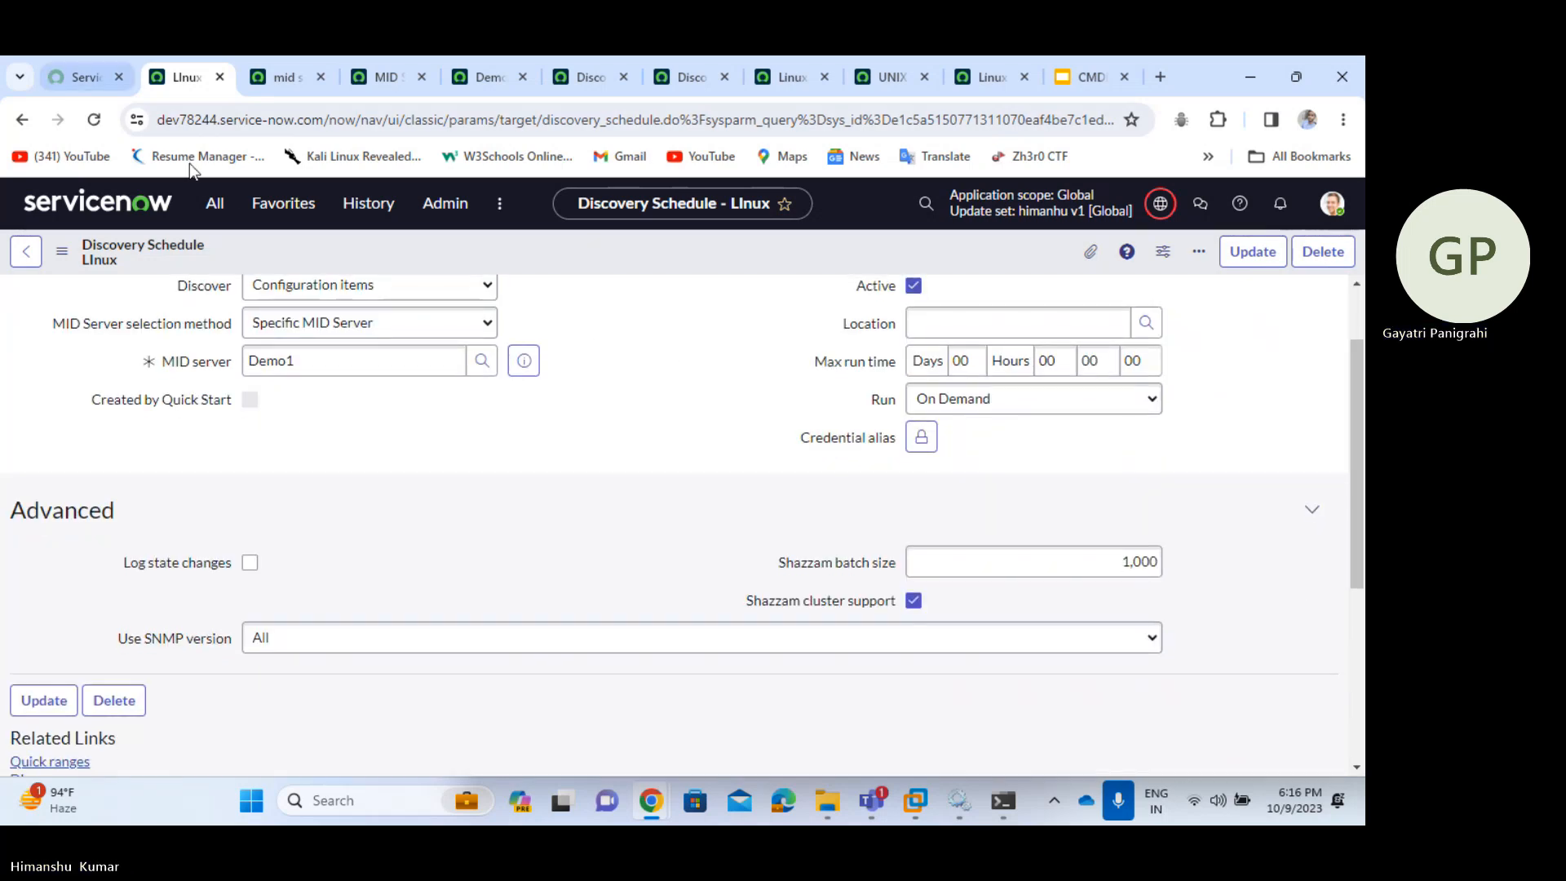
- Go to Discovery > Discovery Schedules from the filtered navigator
click(227, 220)
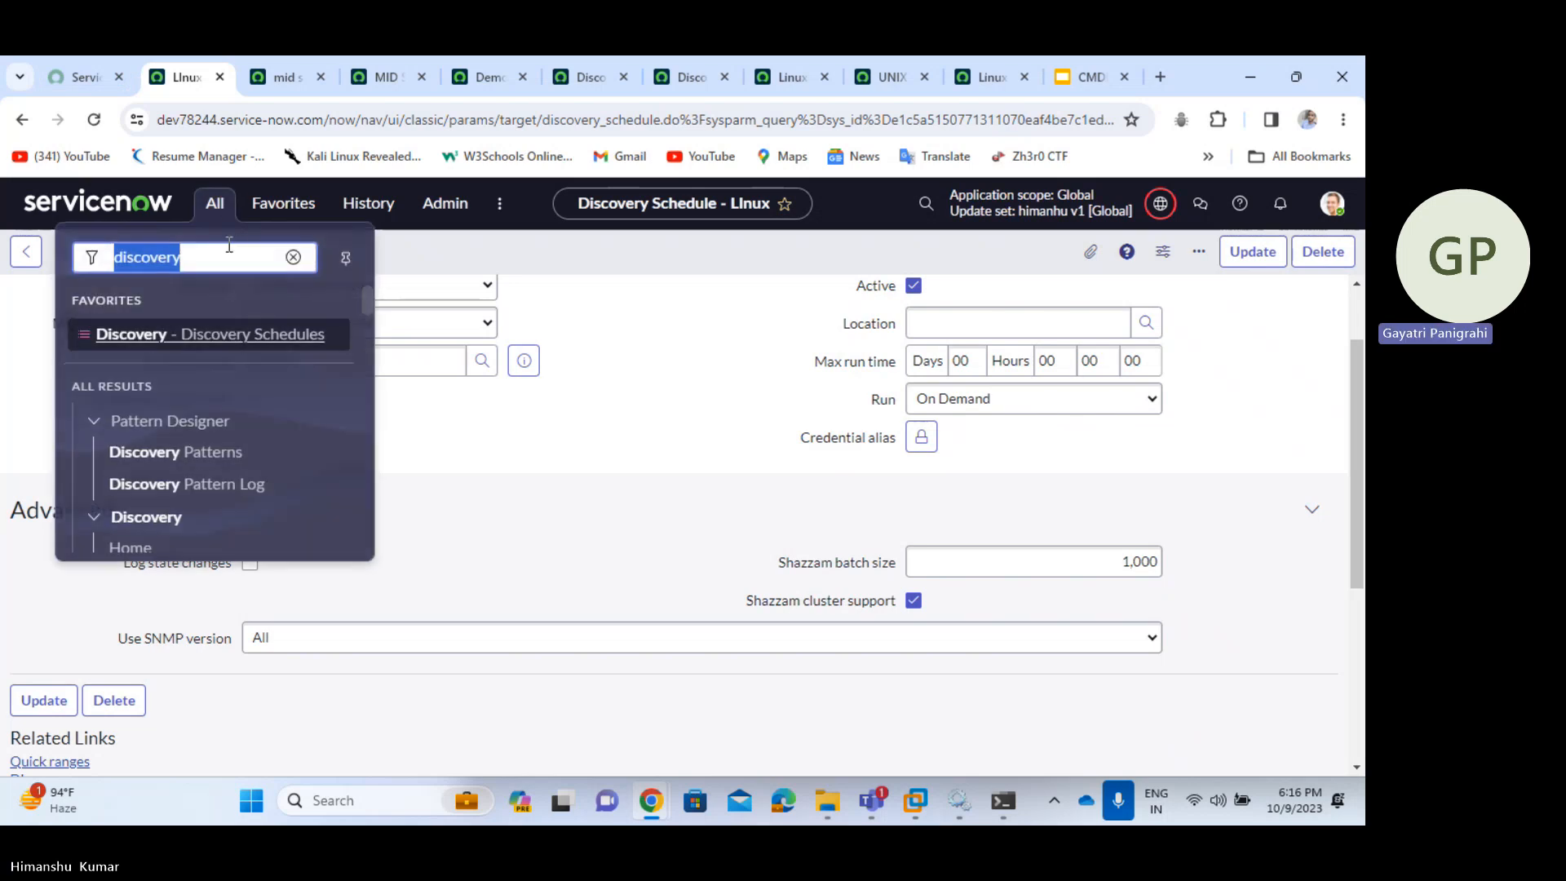
click(617, 354)
scroll(618, 354, down, 4)
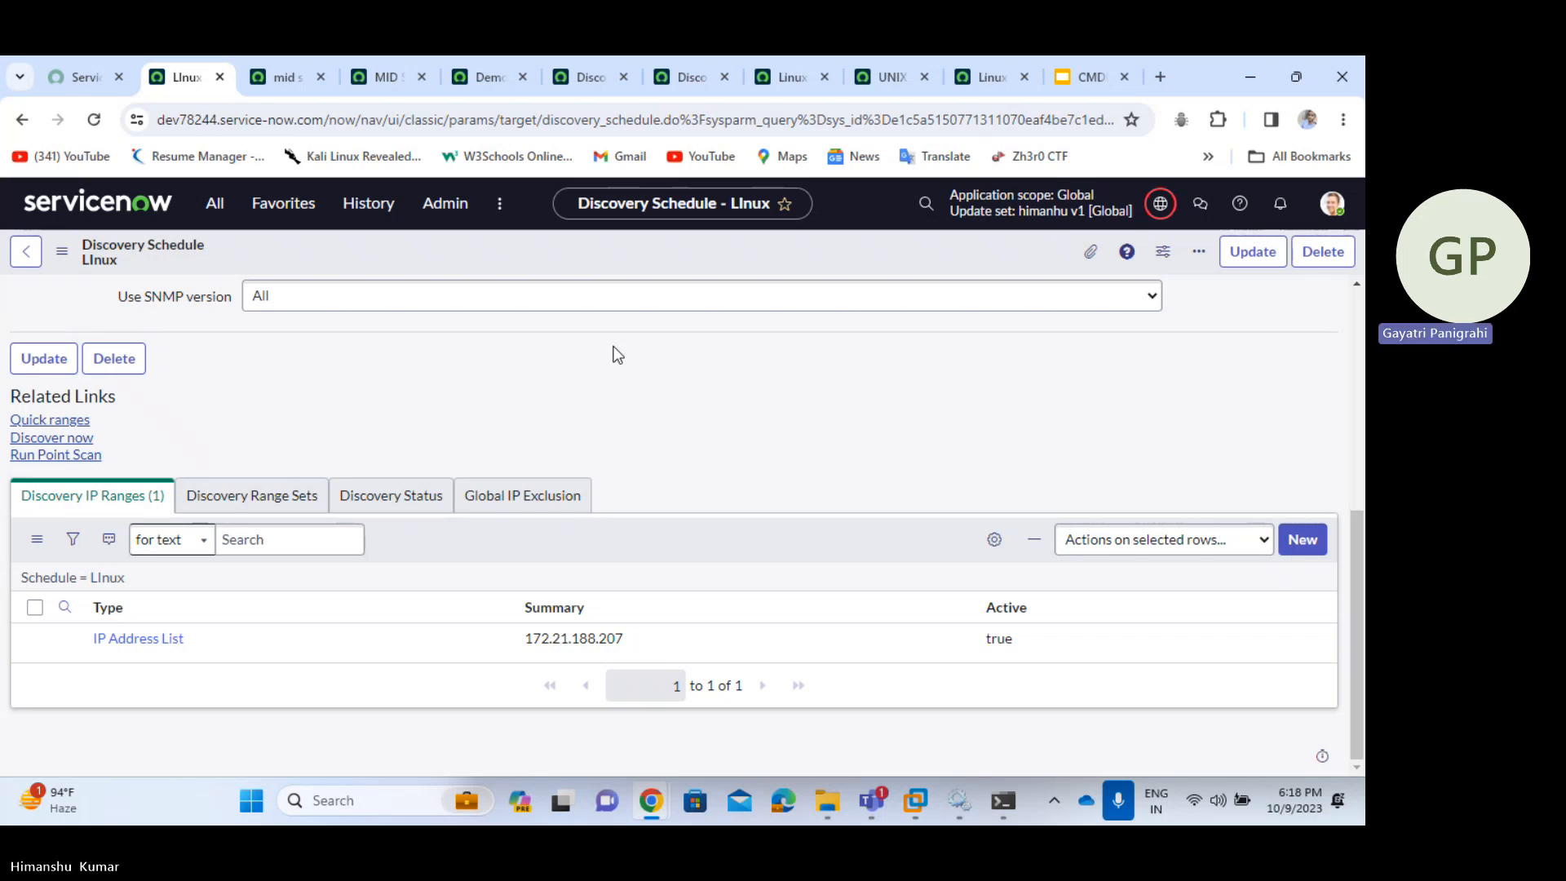
scroll(617, 355, up, 5)
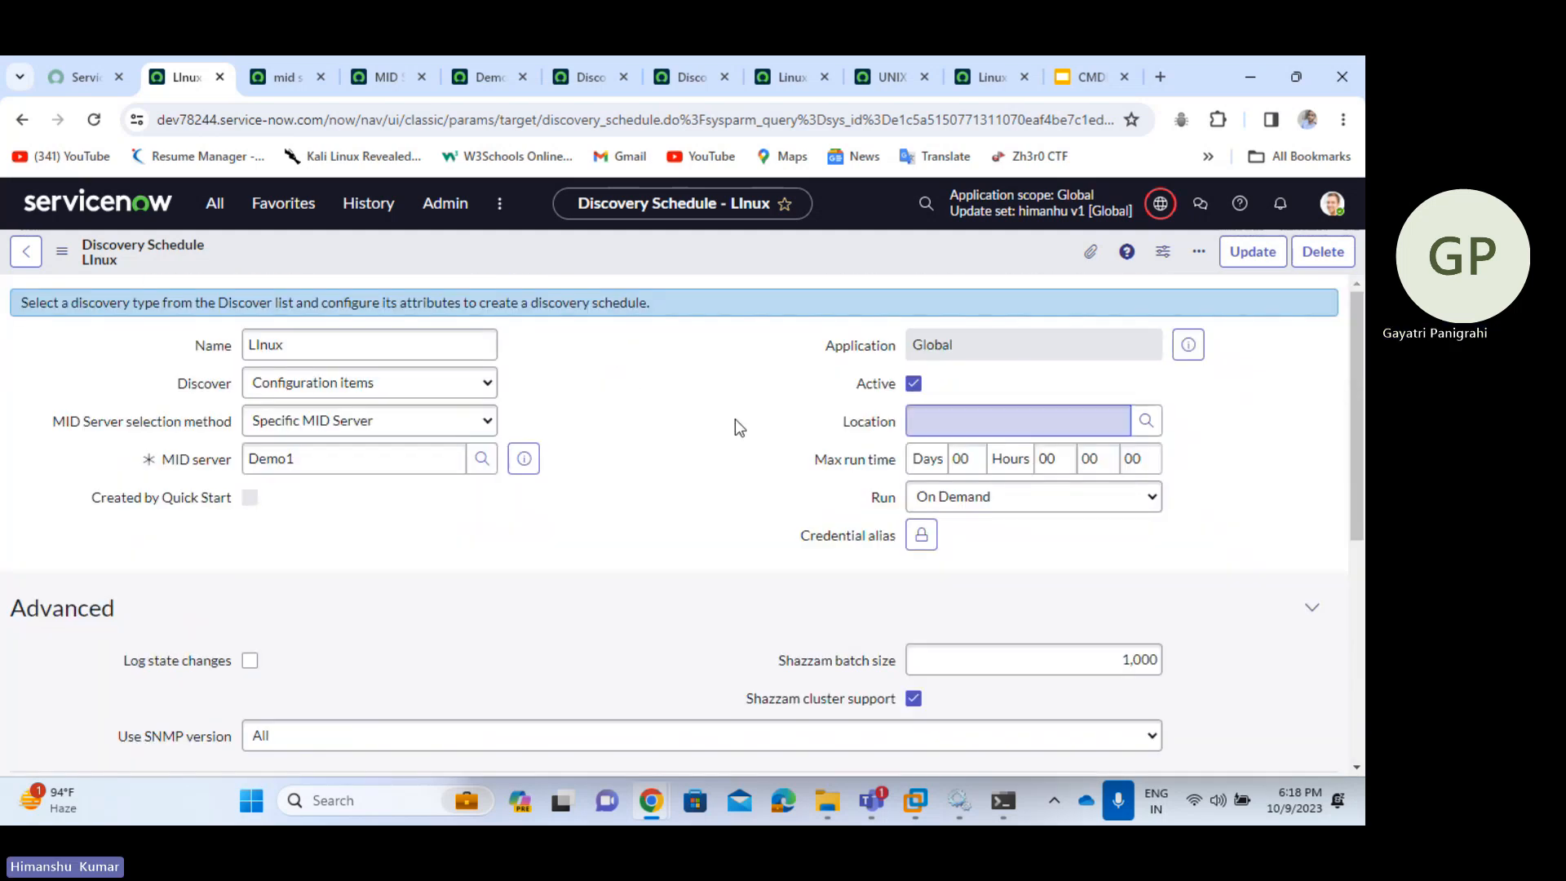
click(217, 205)
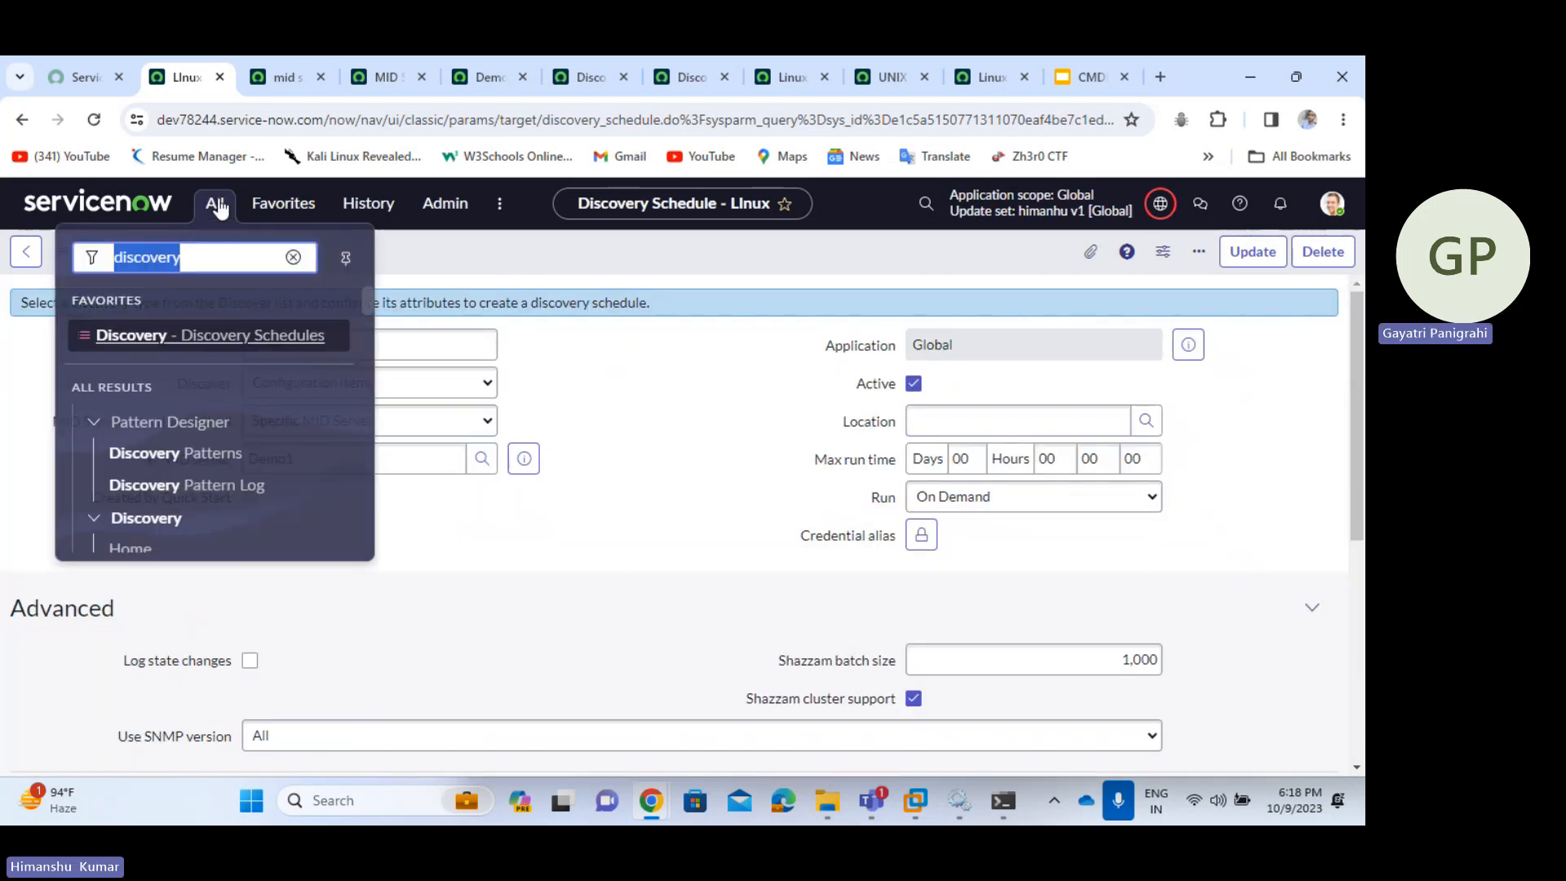
click(225, 340)
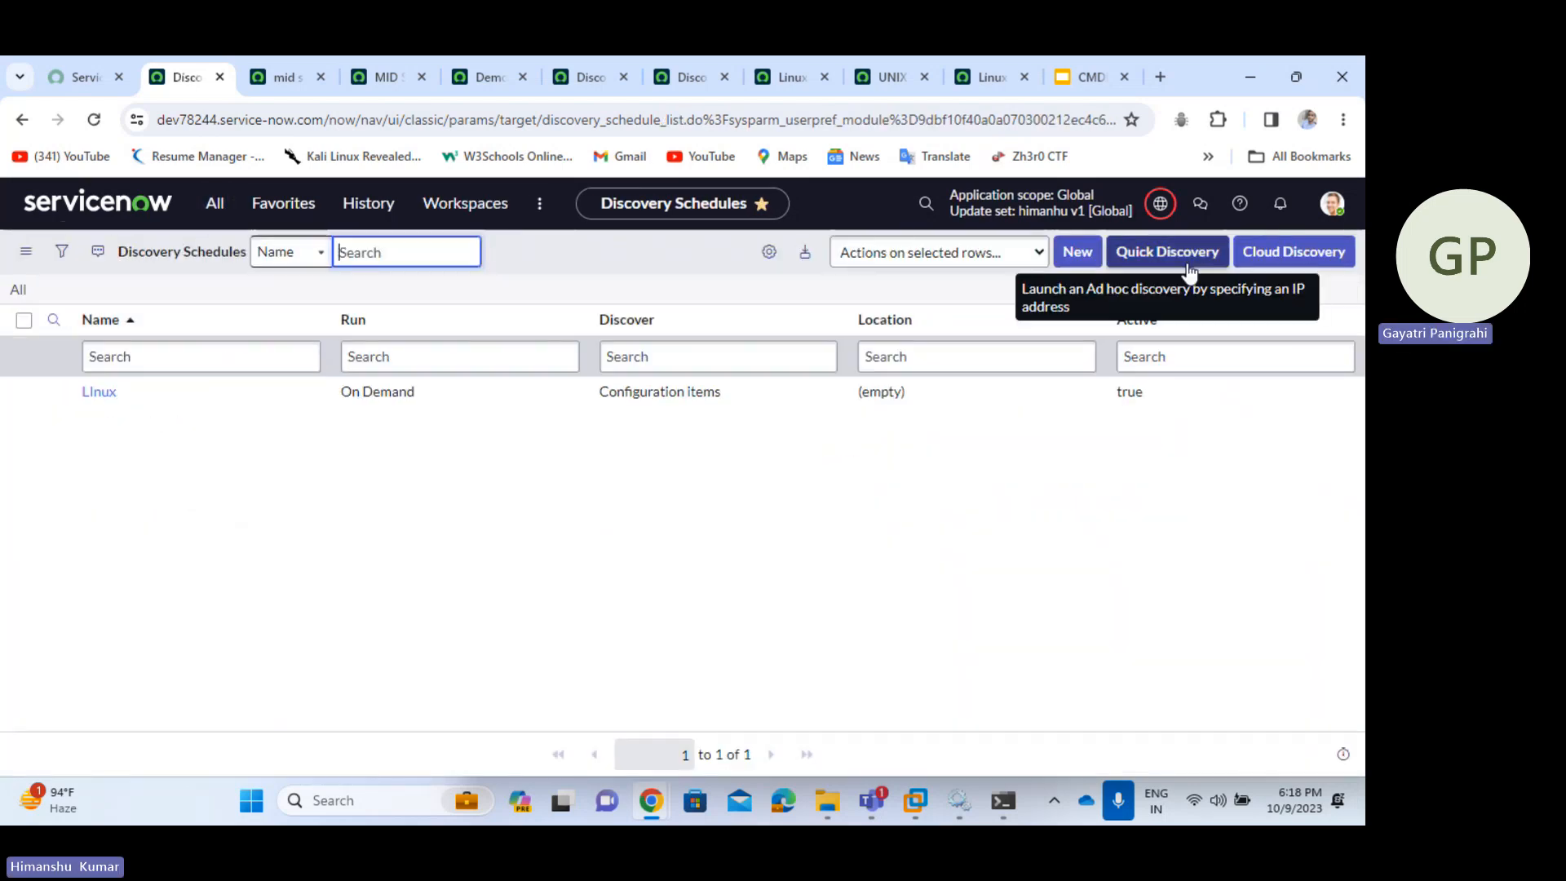
- Quick-discover target IP 172.21.188.207 through MID server Demo1
click(1189, 261)
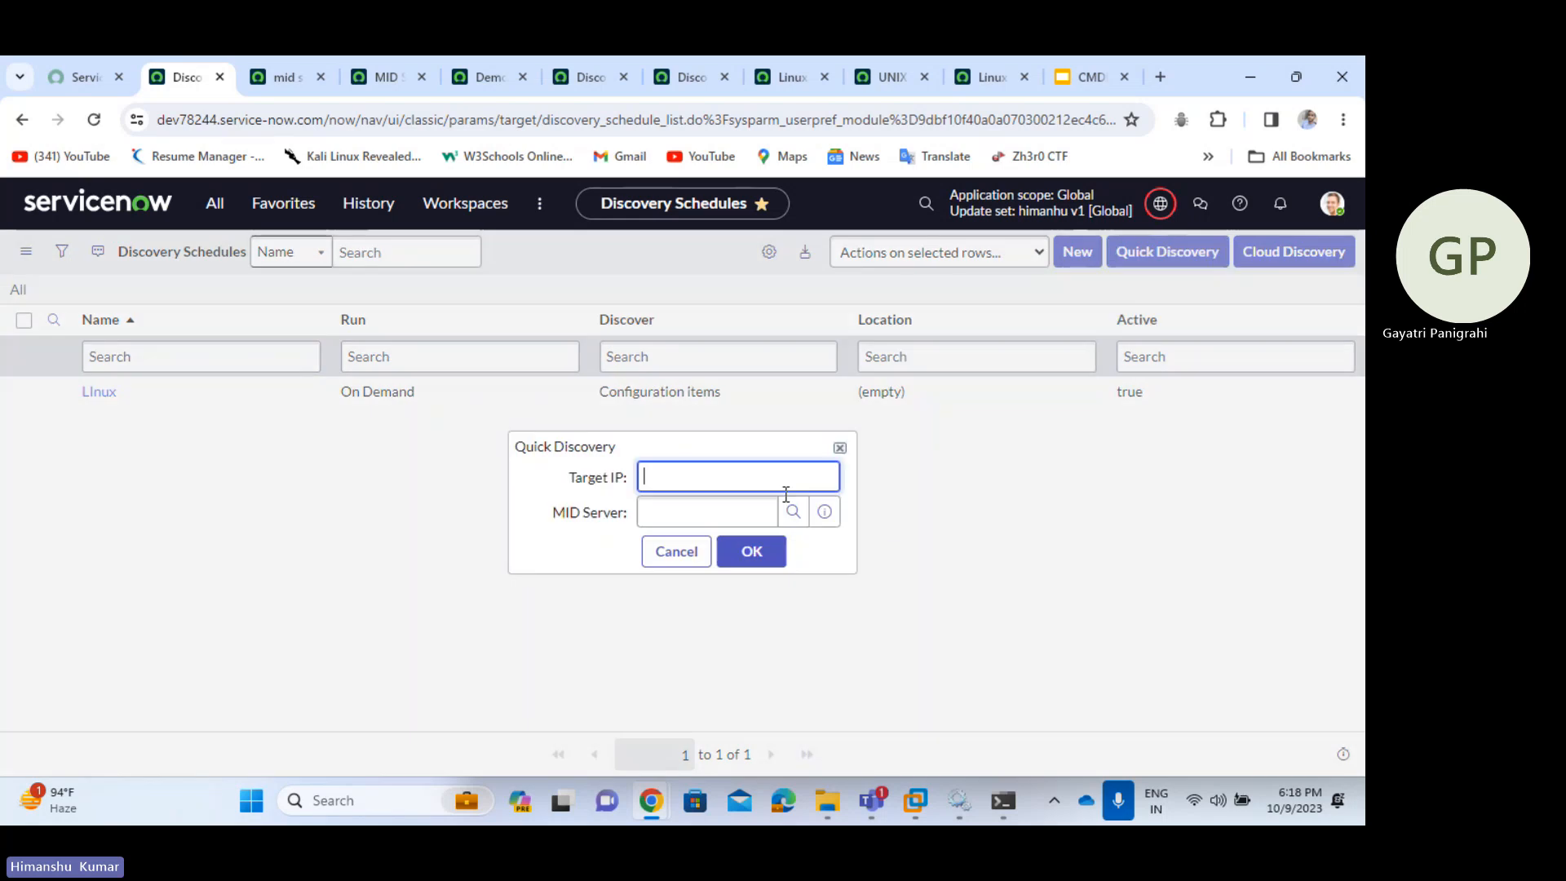
key(ctrl+v)
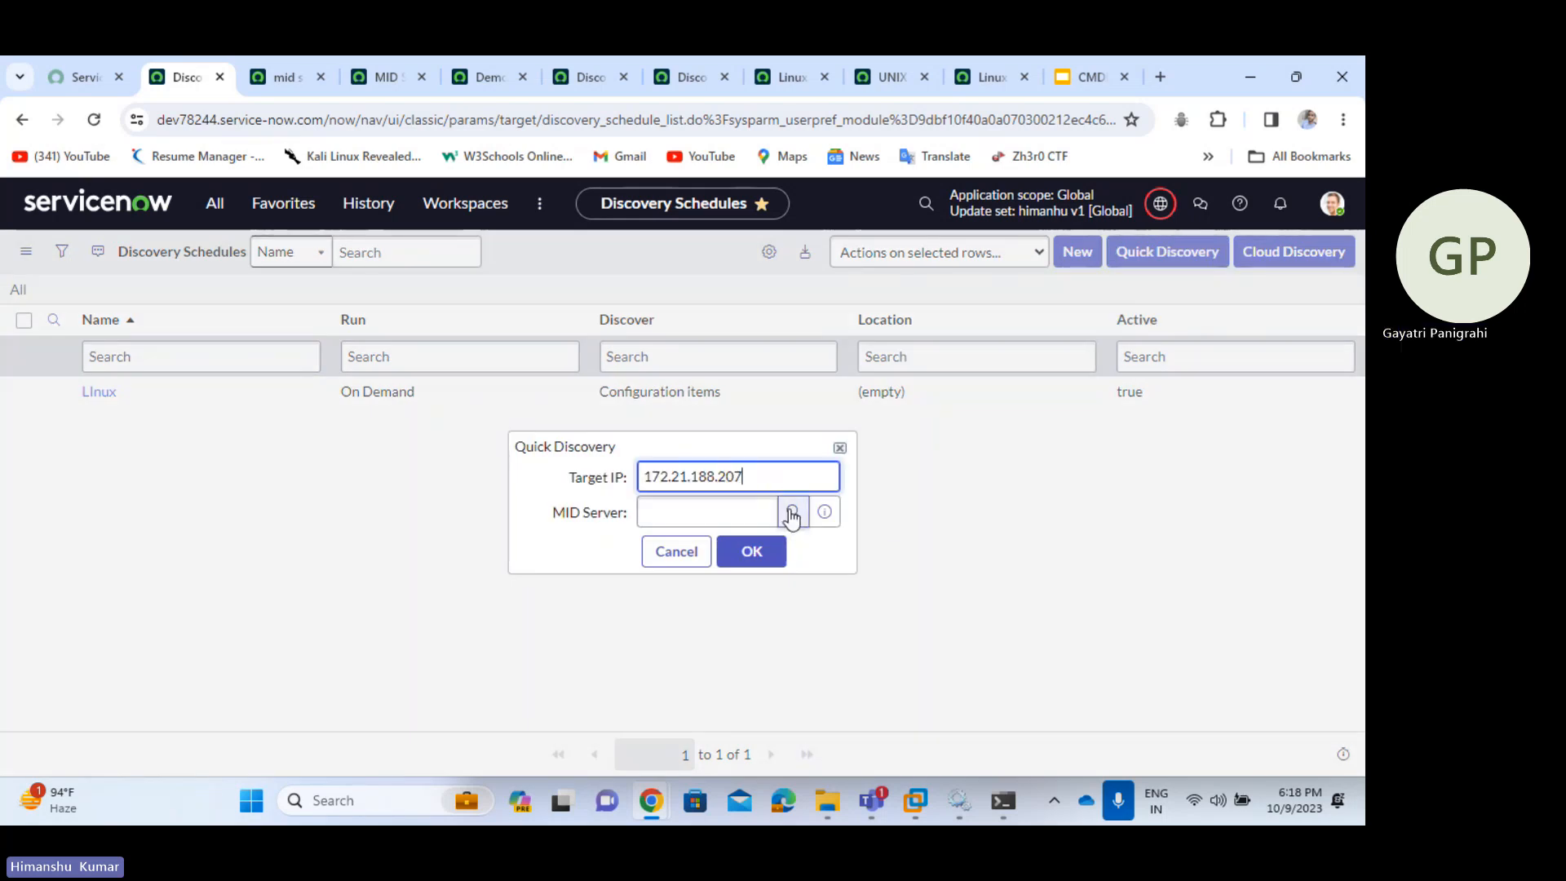
click(790, 514)
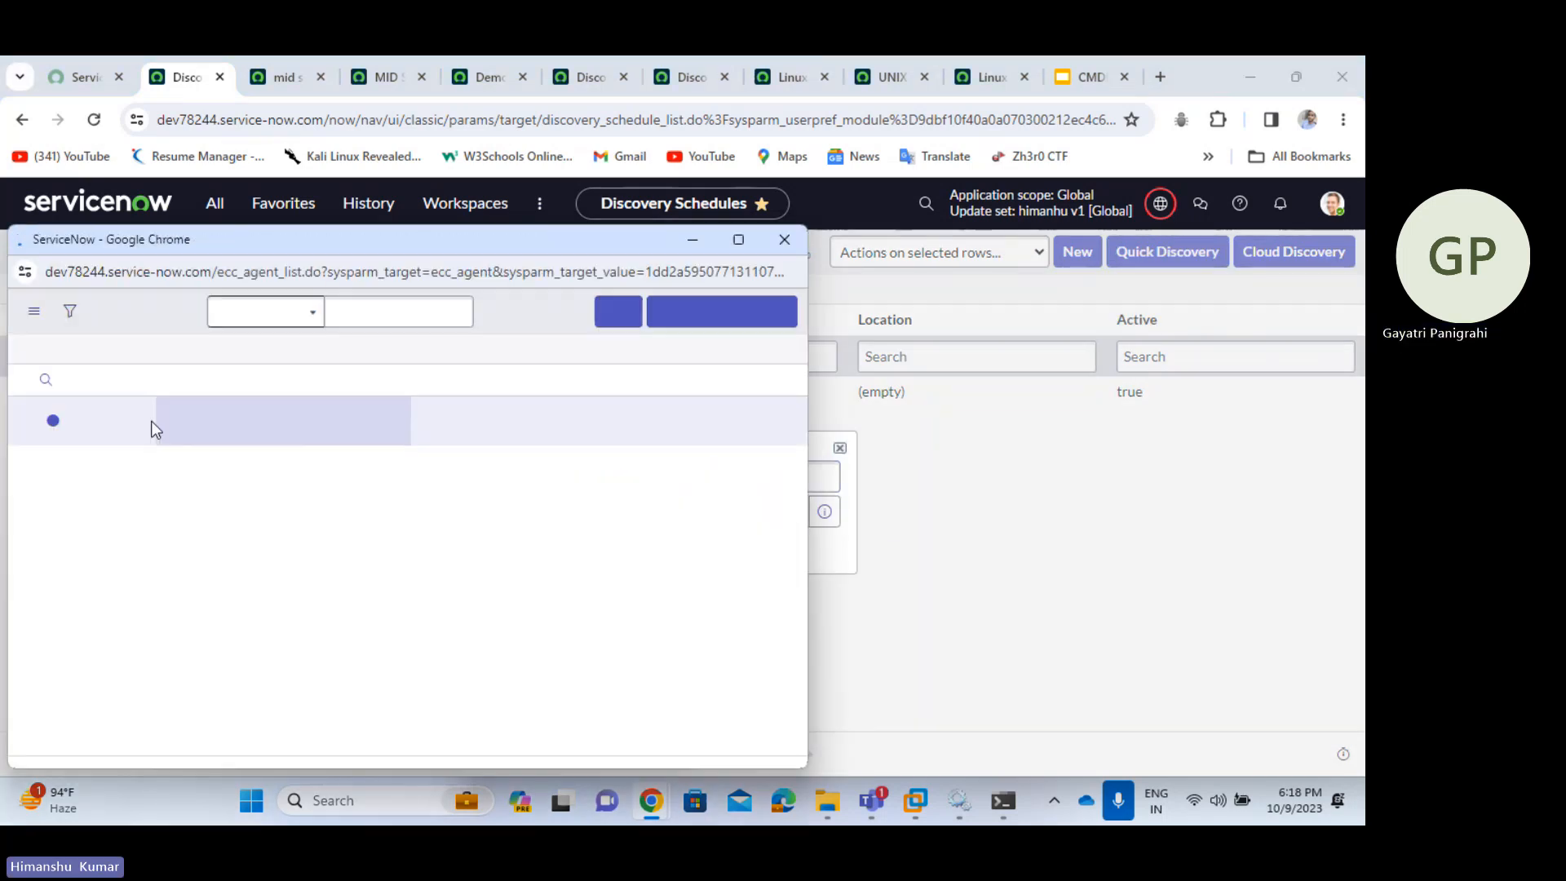
click(102, 472)
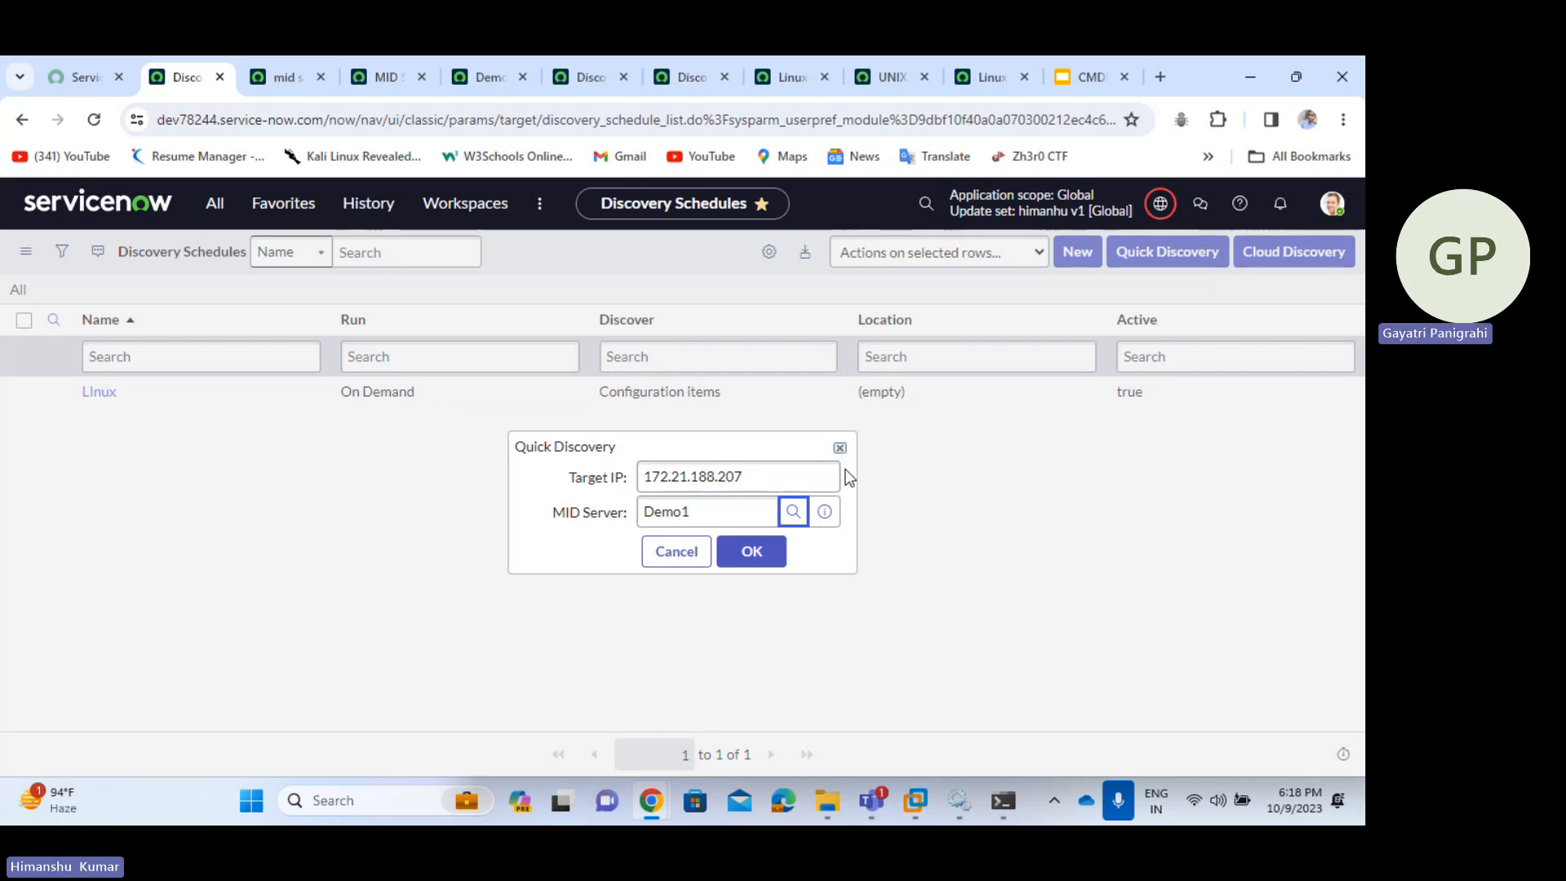
click(756, 563)
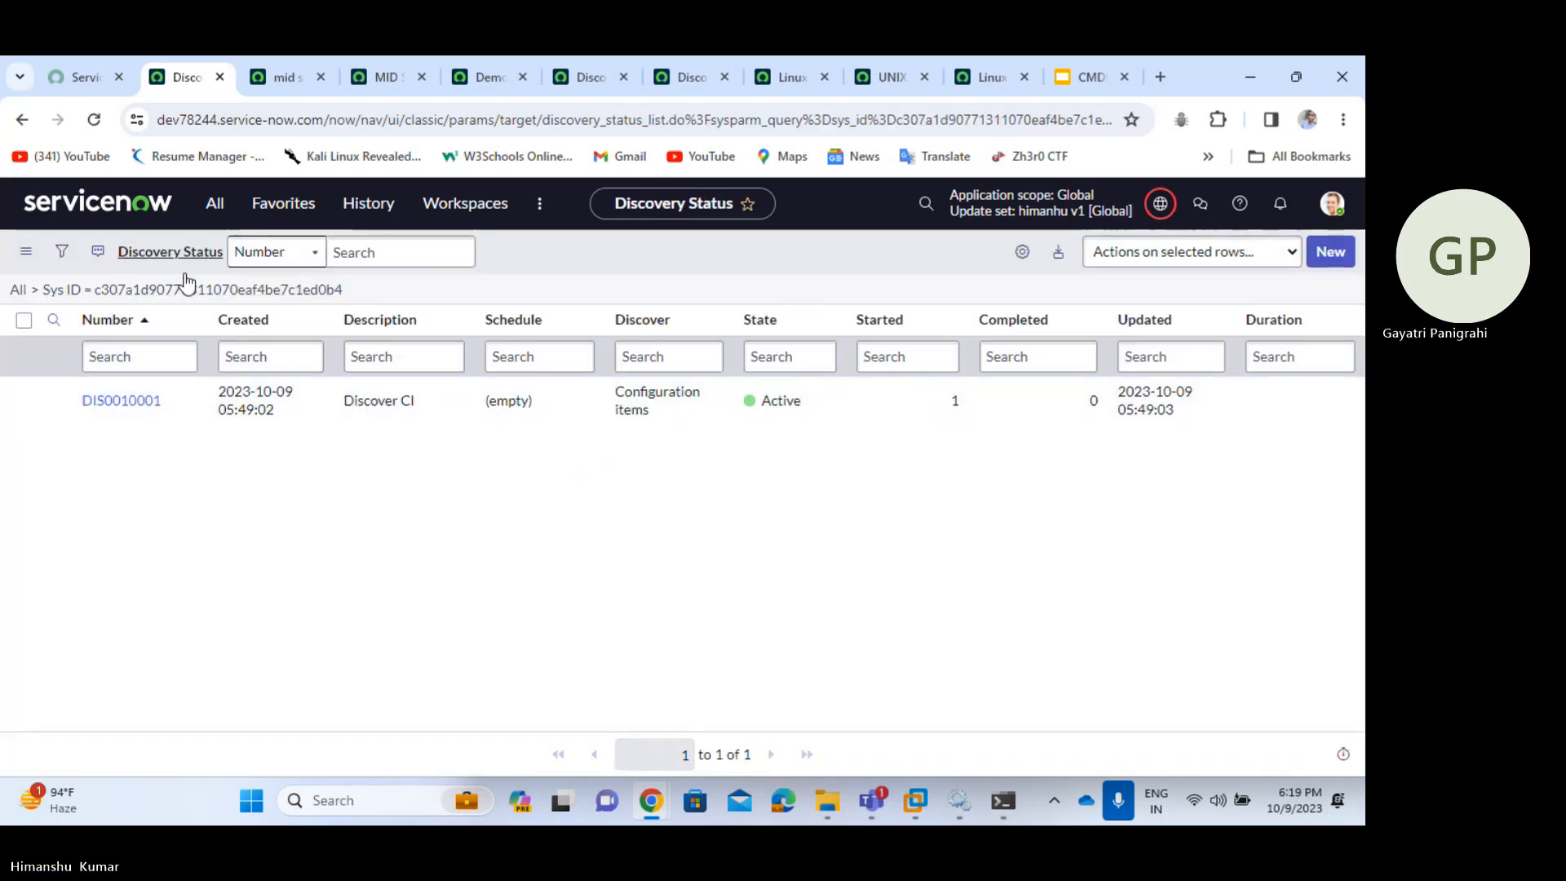
- Refresh the Discovery Status list twice to update DIS0010001's progress
click(478, 84)
click(594, 90)
click(669, 91)
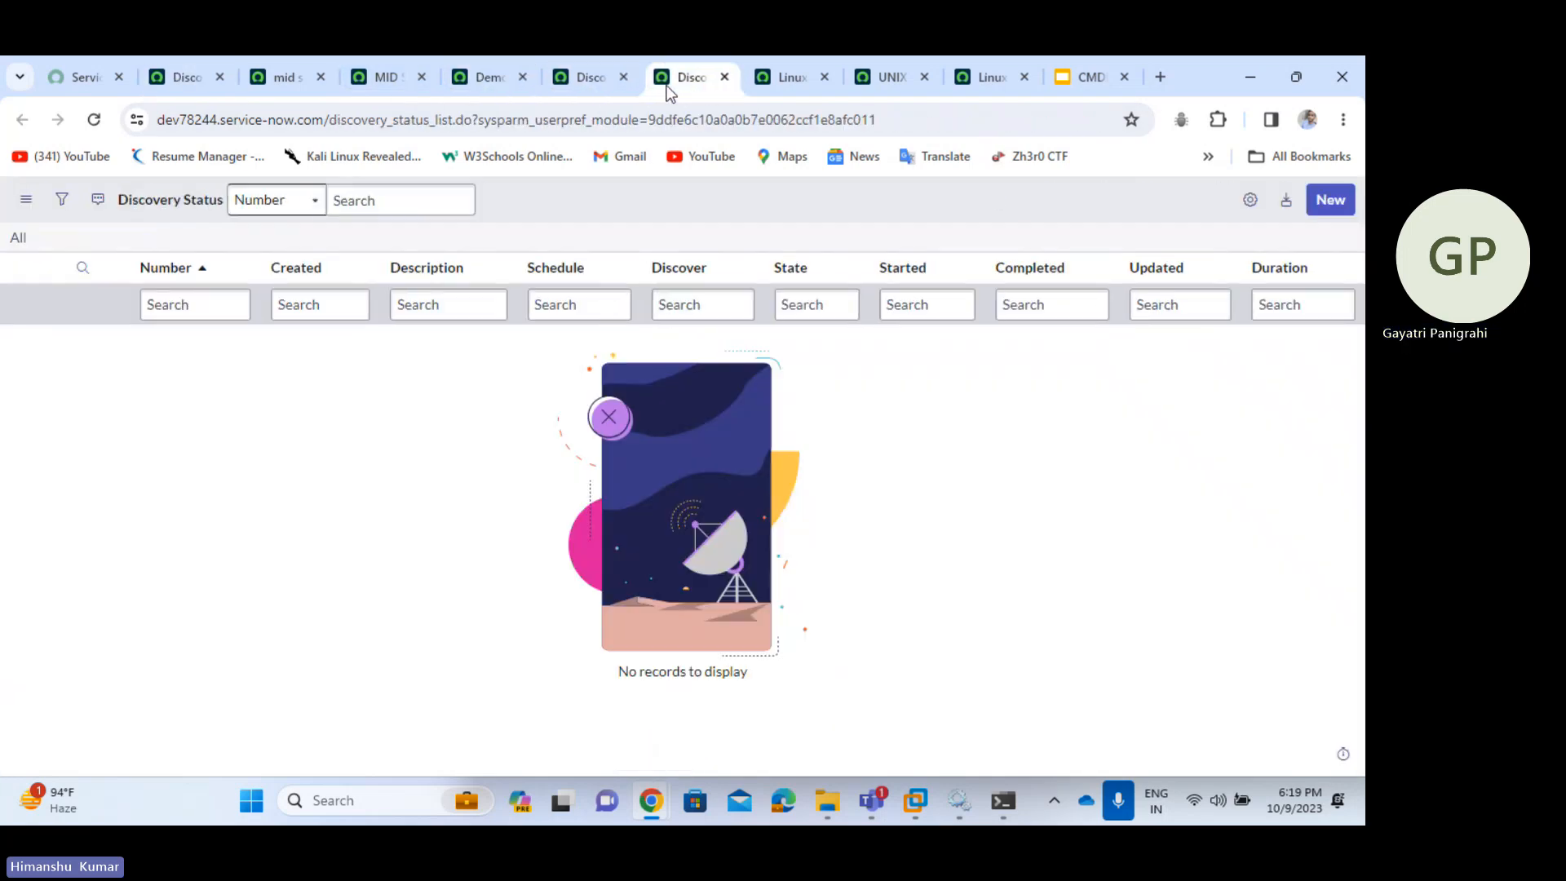
right_click(561, 184)
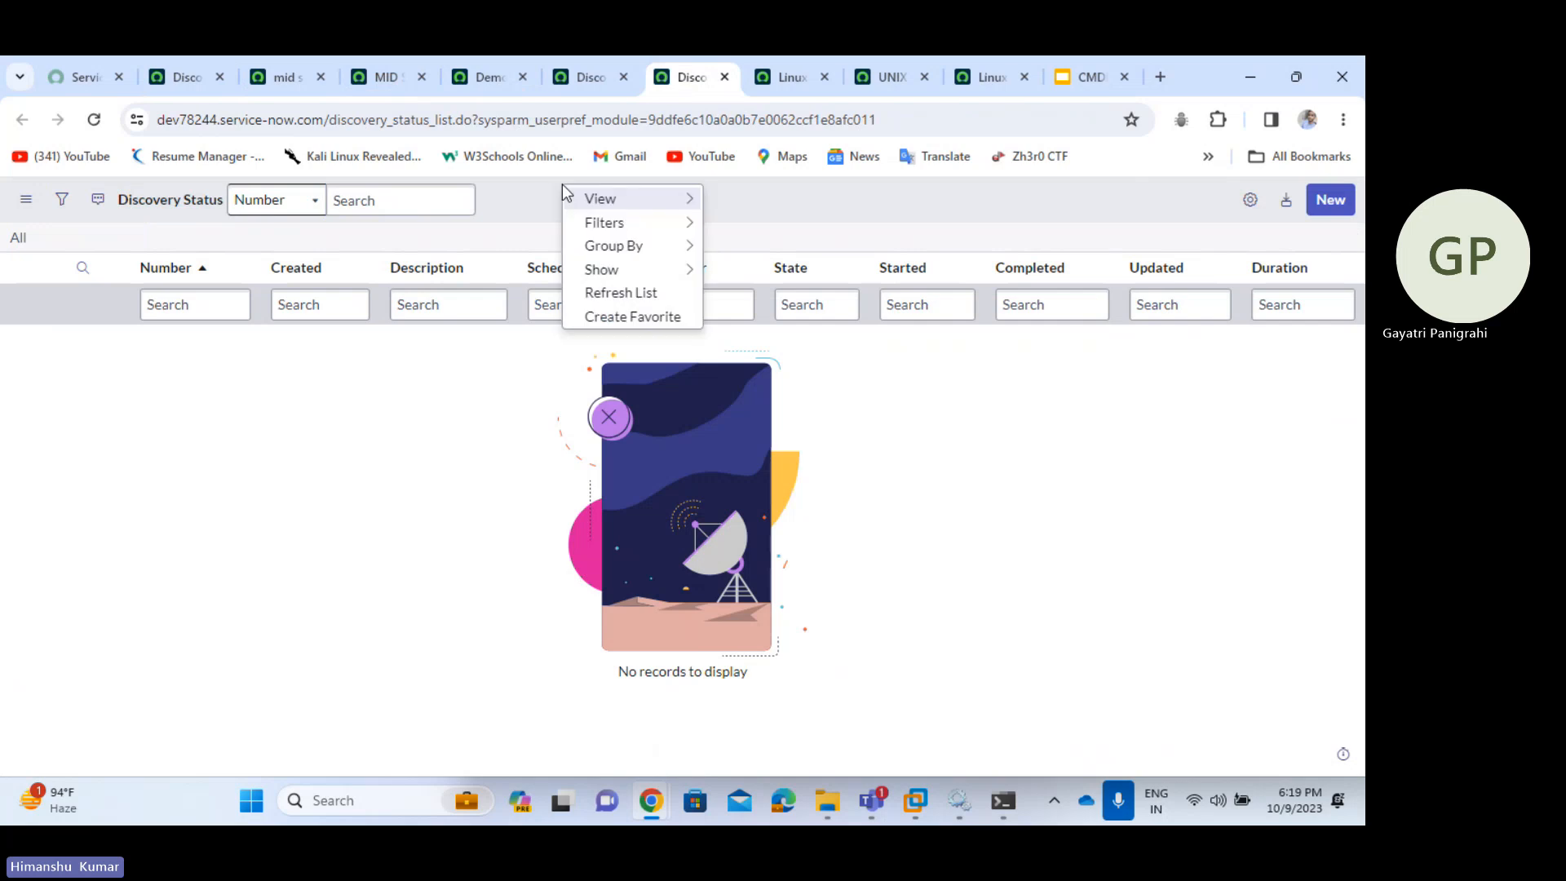
click(627, 292)
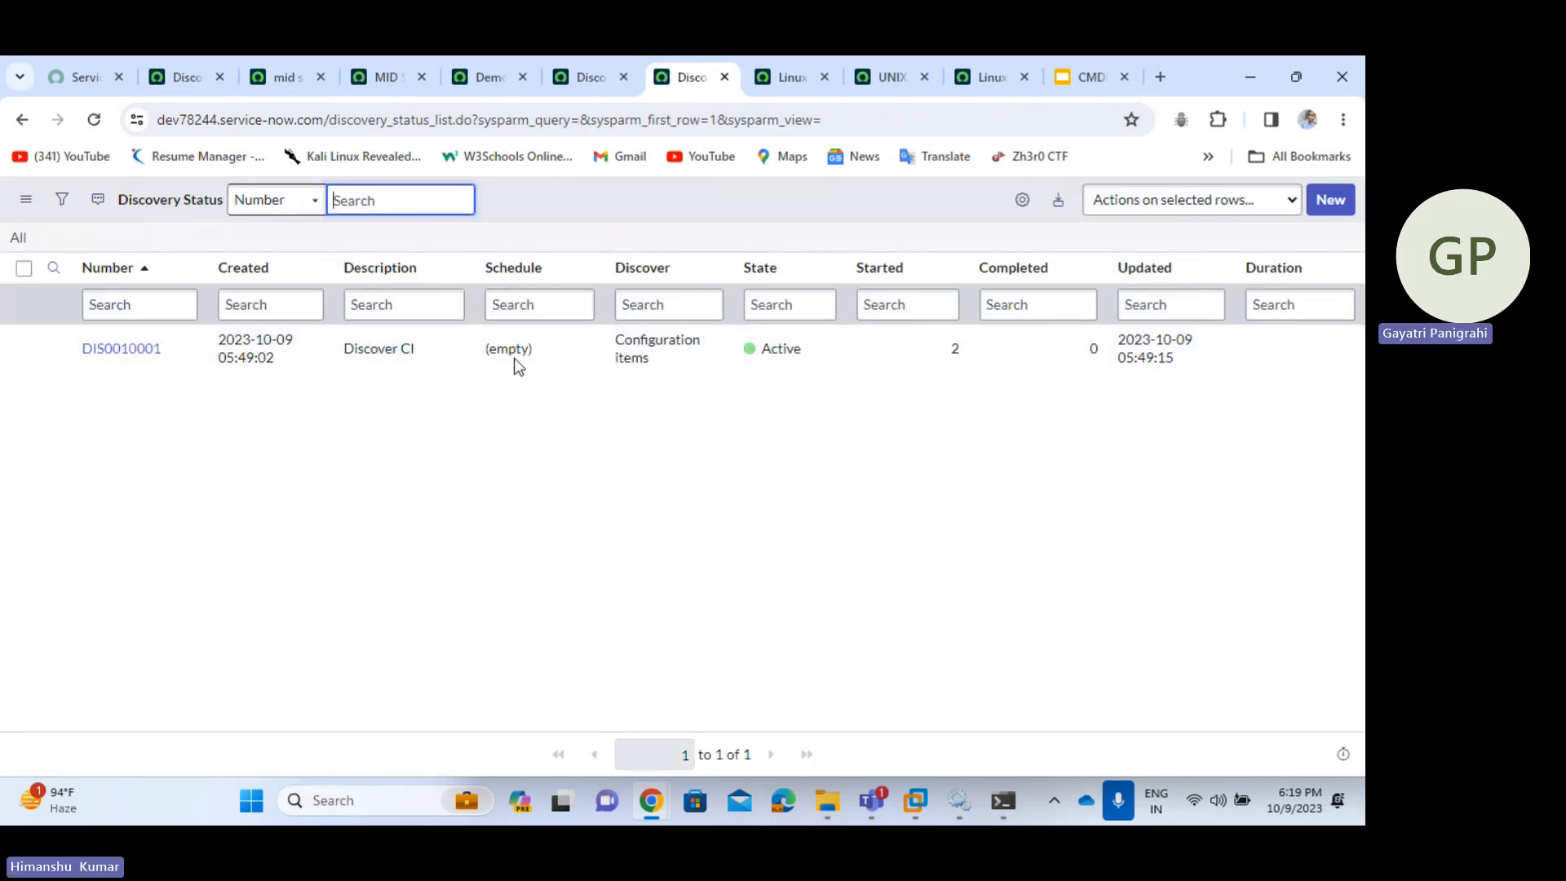
right_click(566, 188)
click(620, 299)
- Open DIS0010001 in a background tab, then go back and open the Linux schedule too
middle_click(127, 351)
click(721, 75)
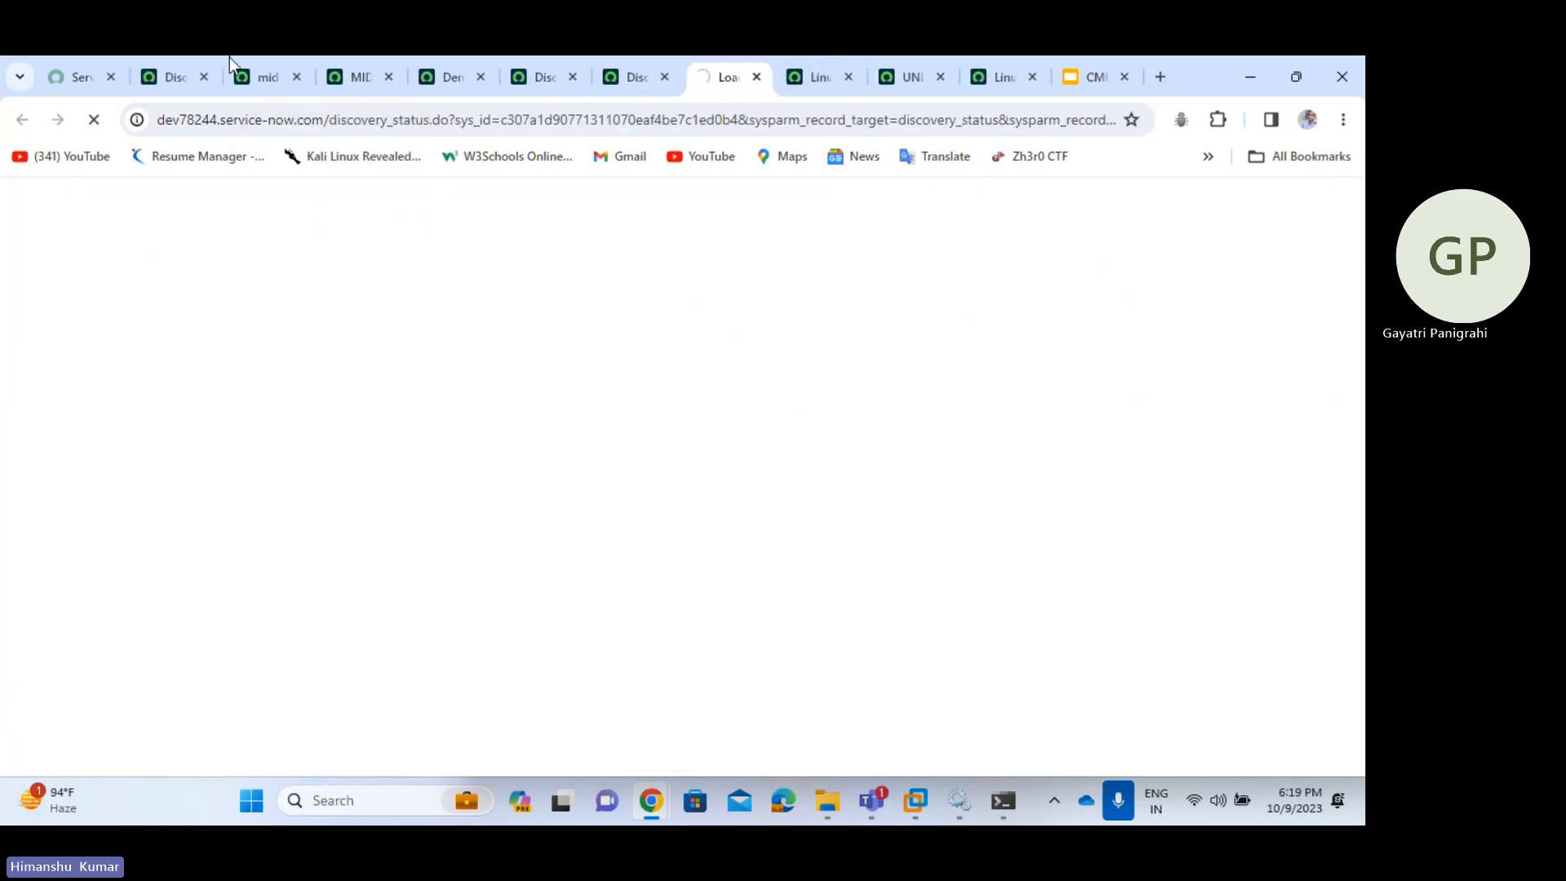
click(155, 75)
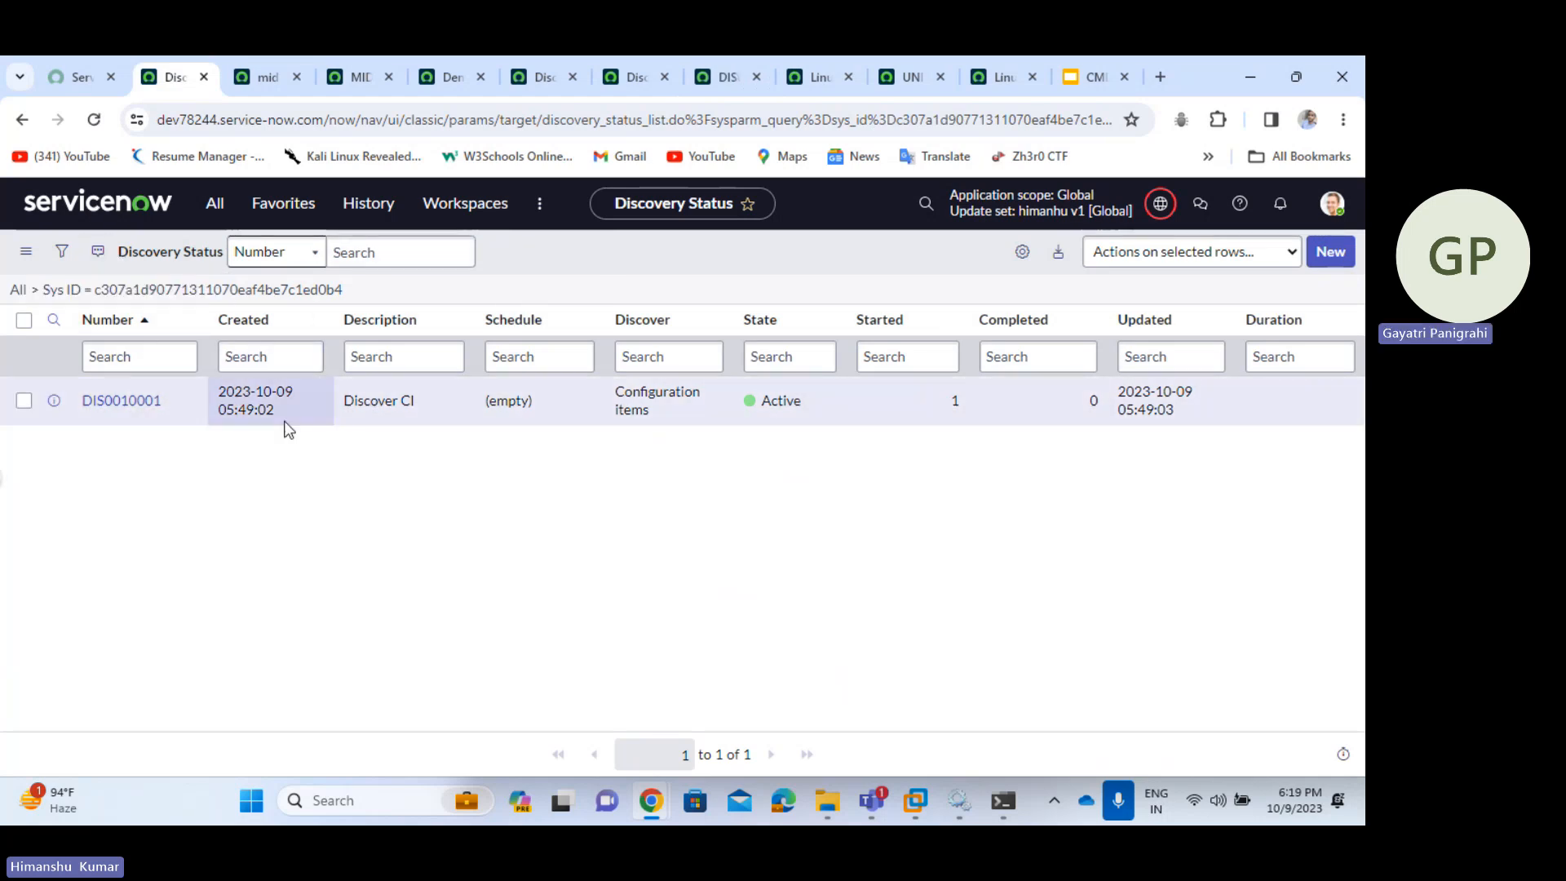
key(alt+Left)
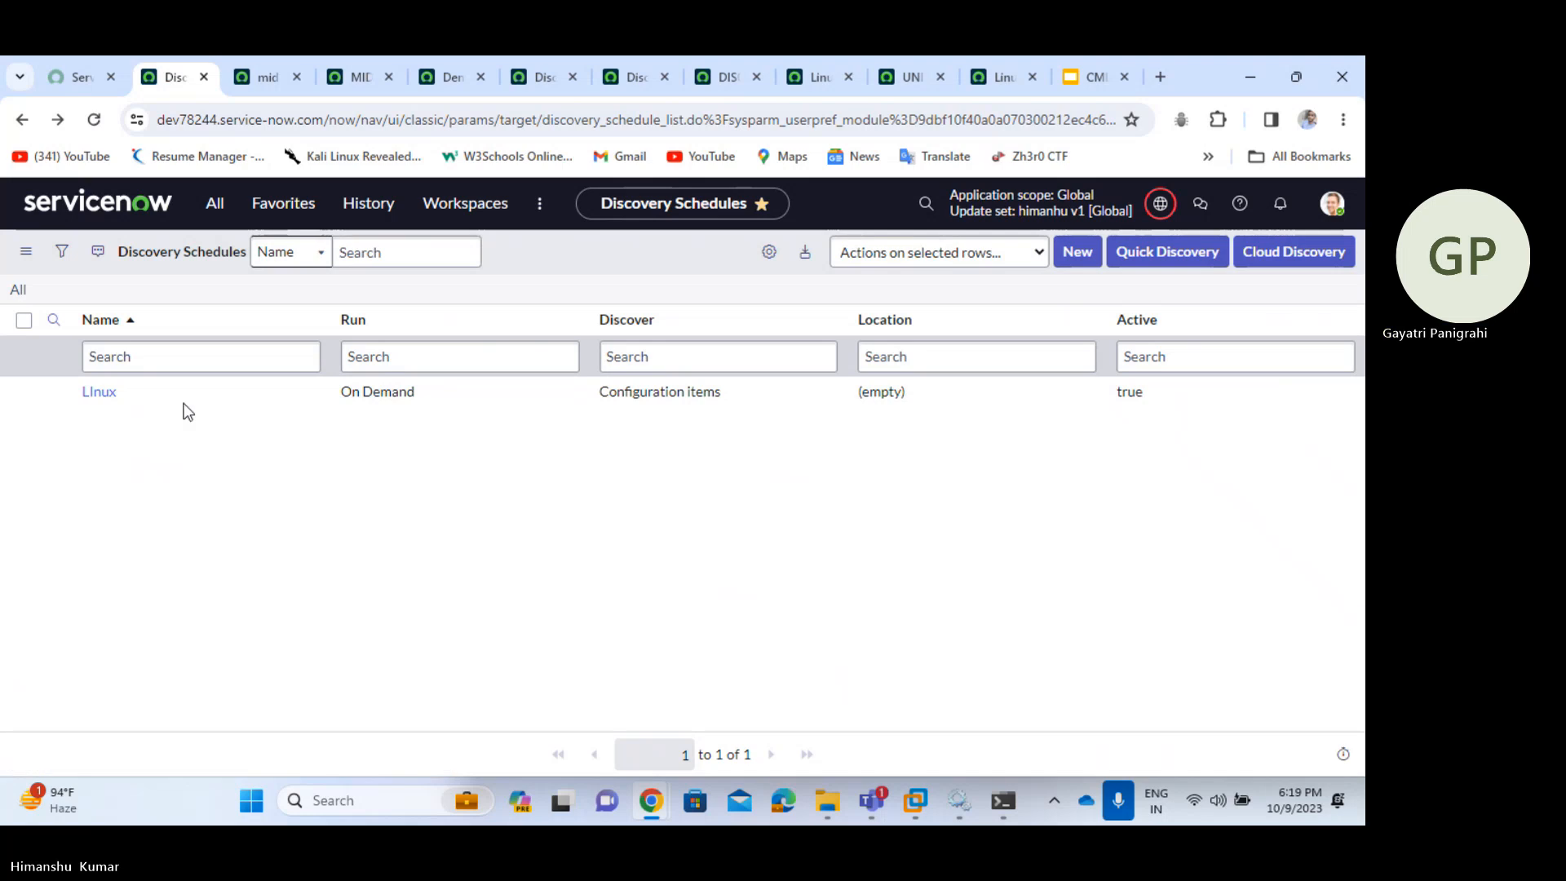
ctrl+click(103, 400)
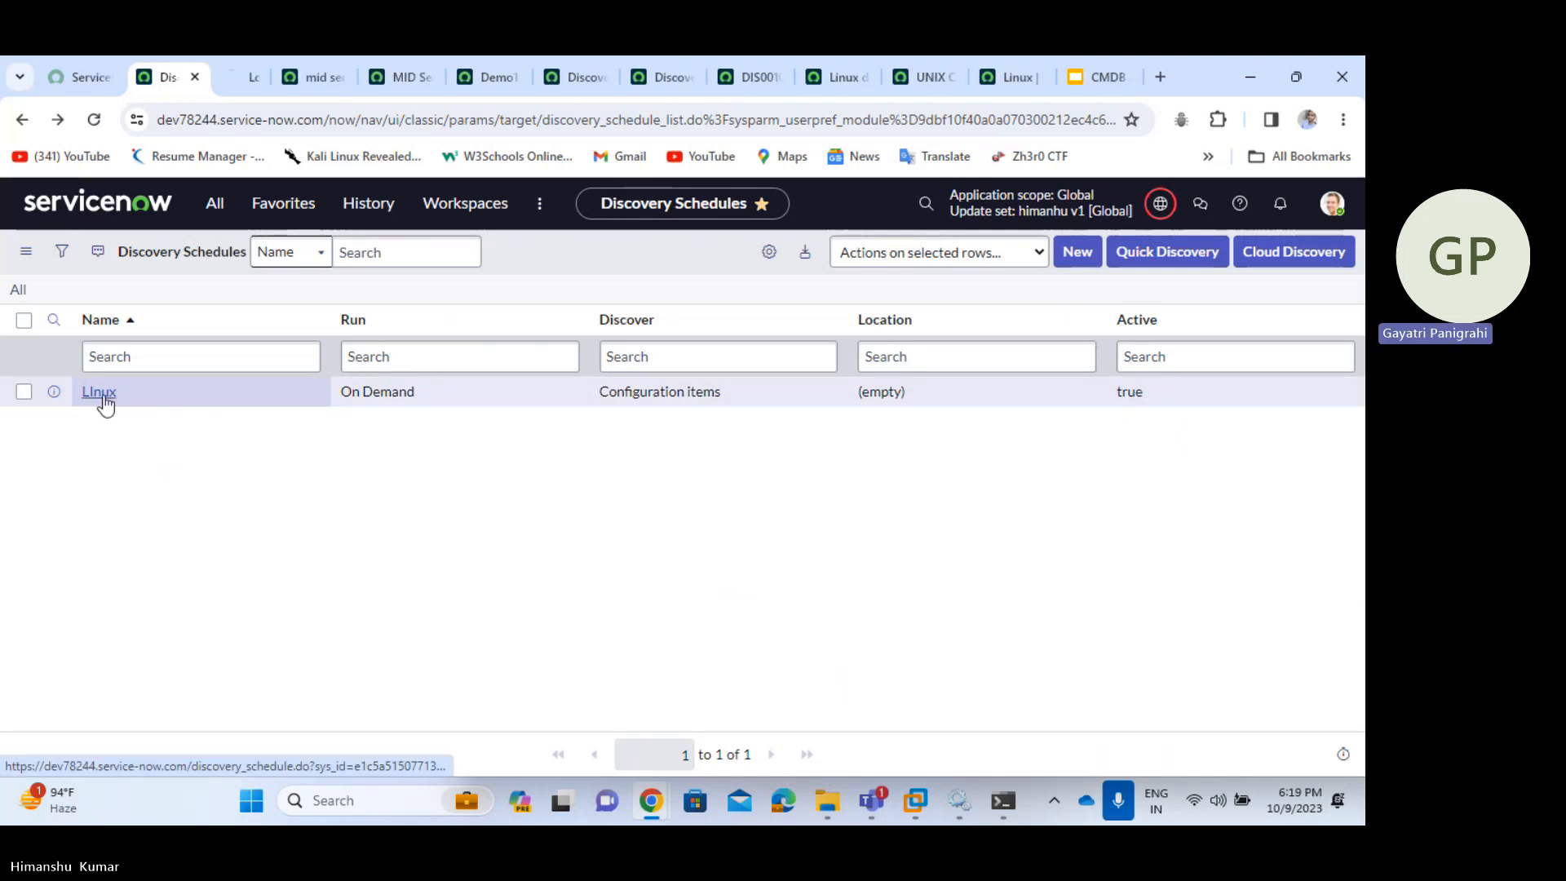
- Review the LInux schedule: MID server Demo1, On Demand run, IP range 172.21.188.207
click(249, 76)
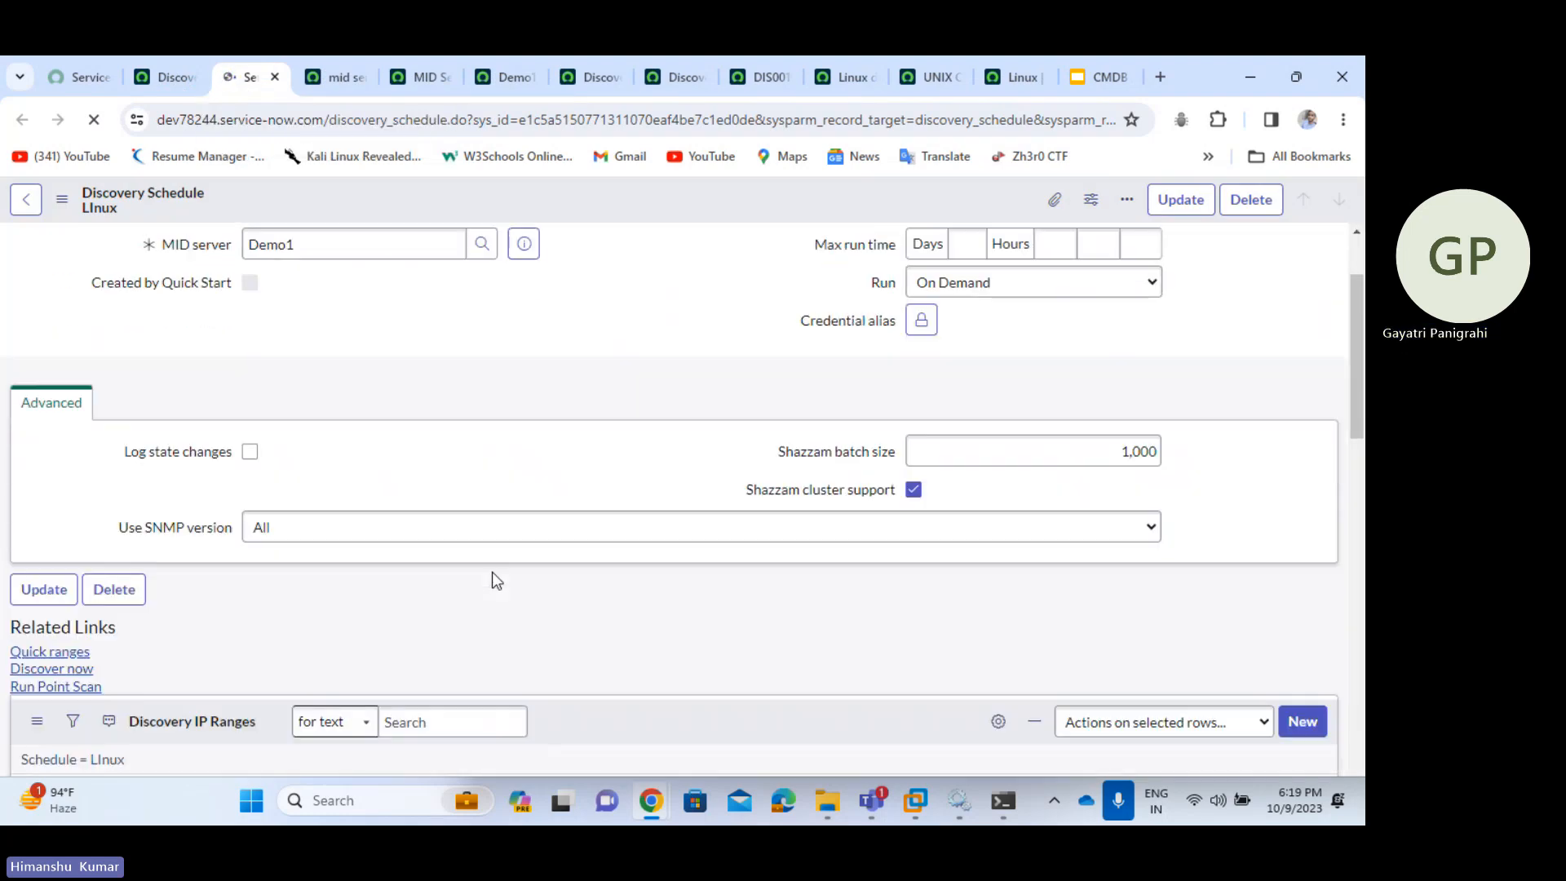
scroll(340, 645, down, 5)
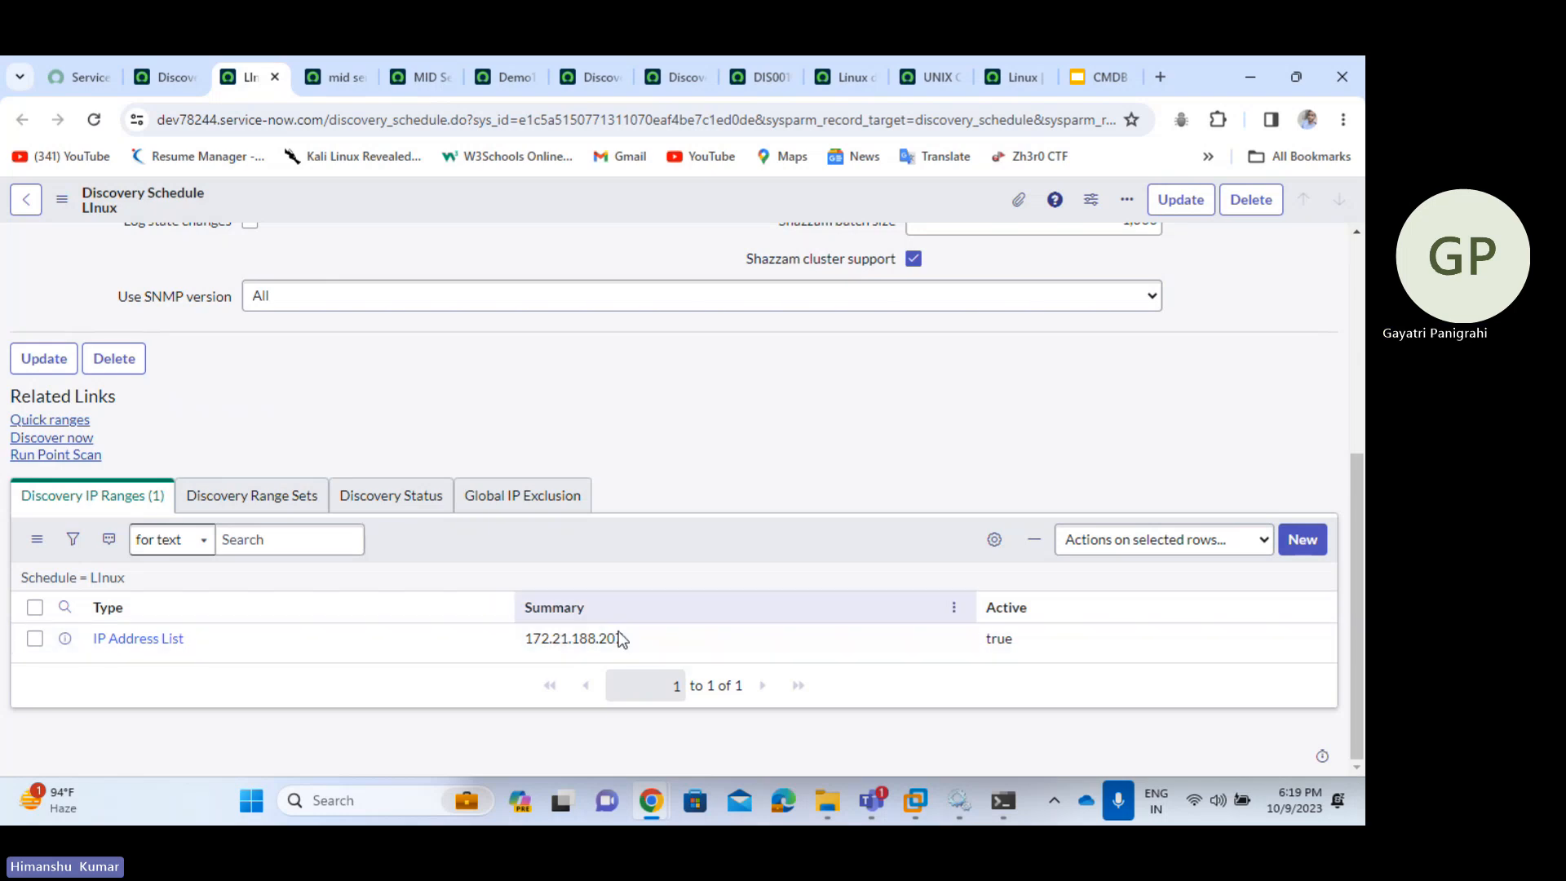
scroll(806, 469, up, 2)
scroll(857, 449, up, 3)
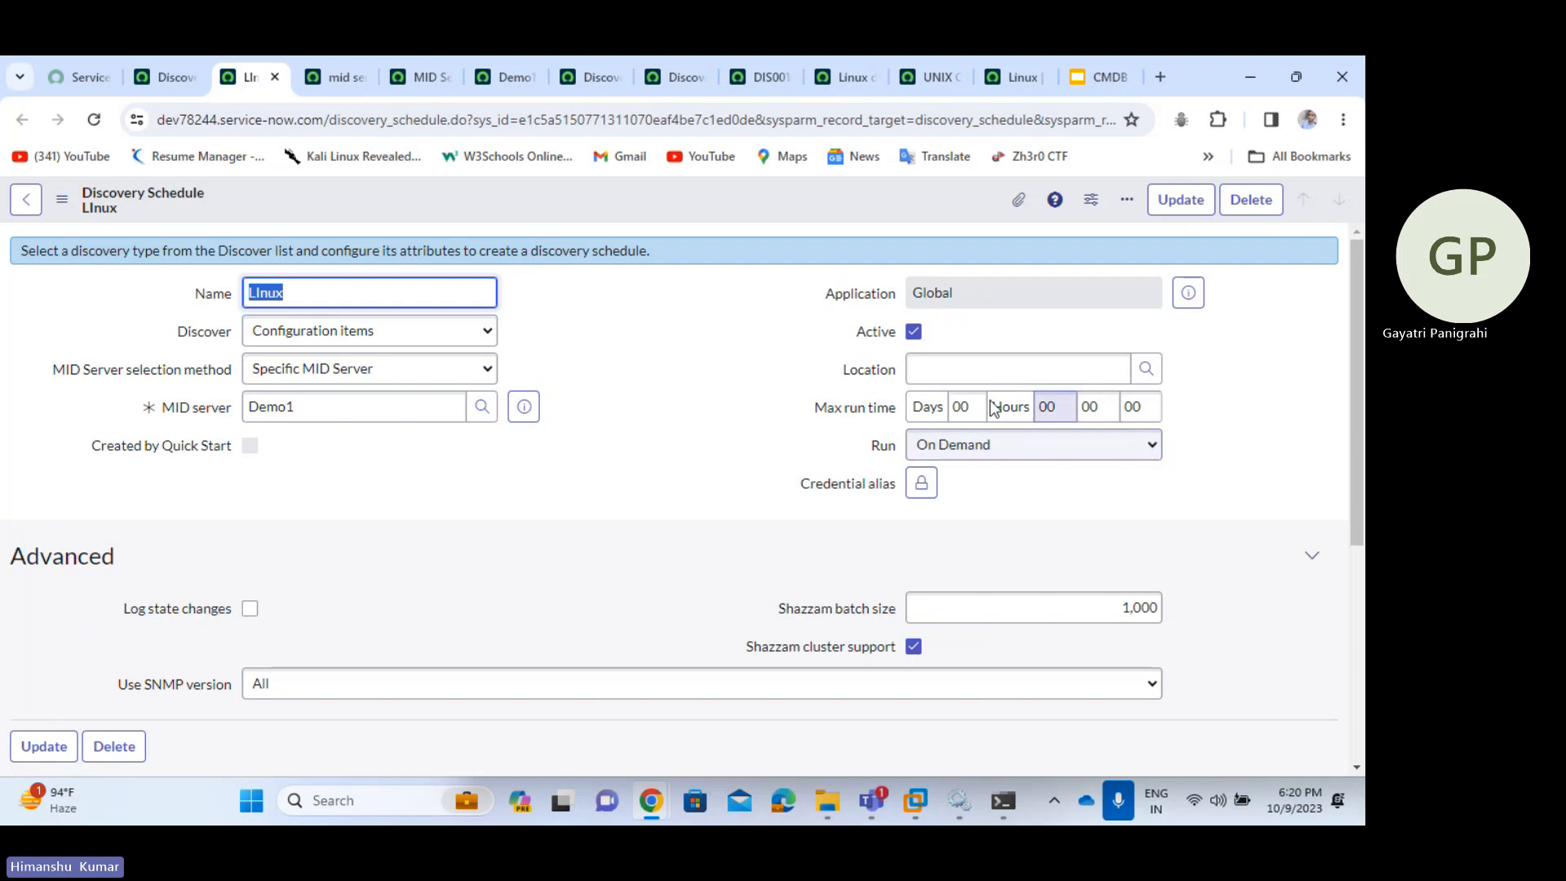
- Open the DIS0010001 discovery status record and reload its form
click(592, 79)
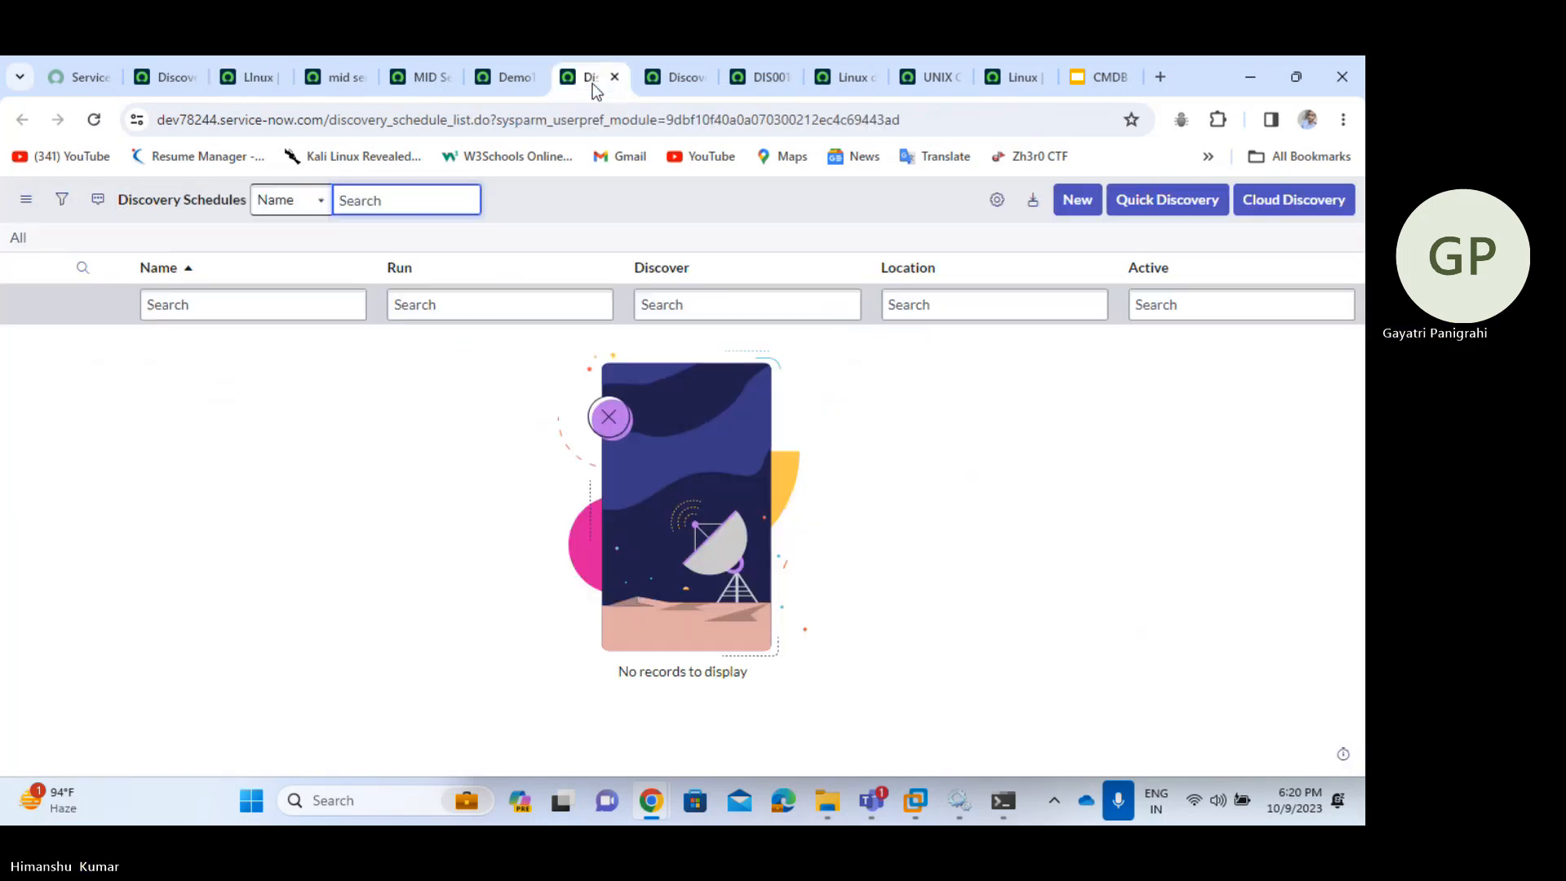
click(681, 77)
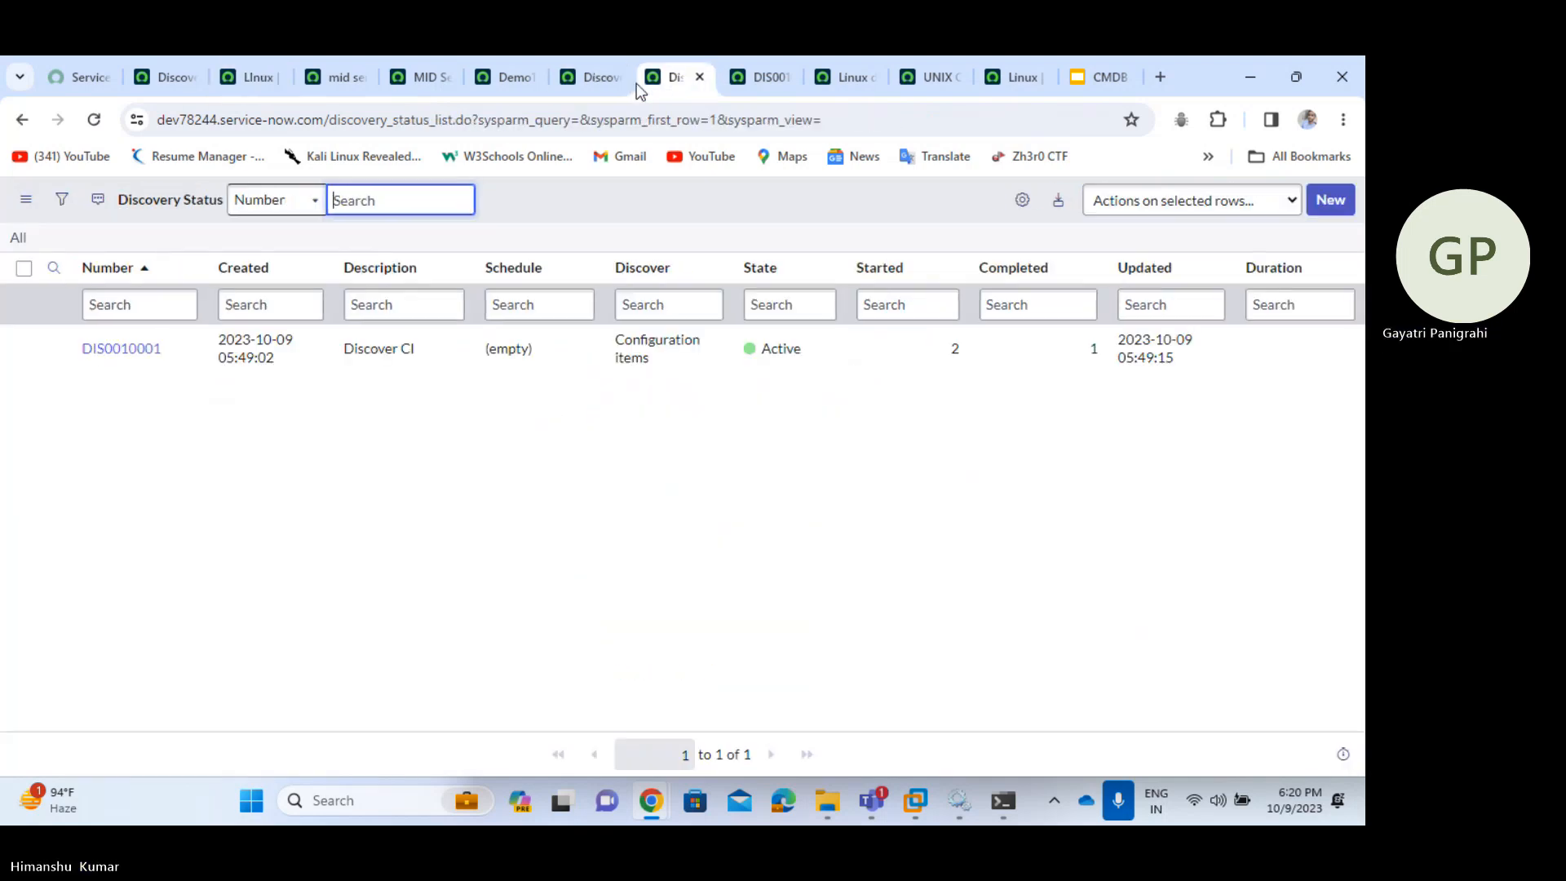
click(771, 78)
right_click(752, 195)
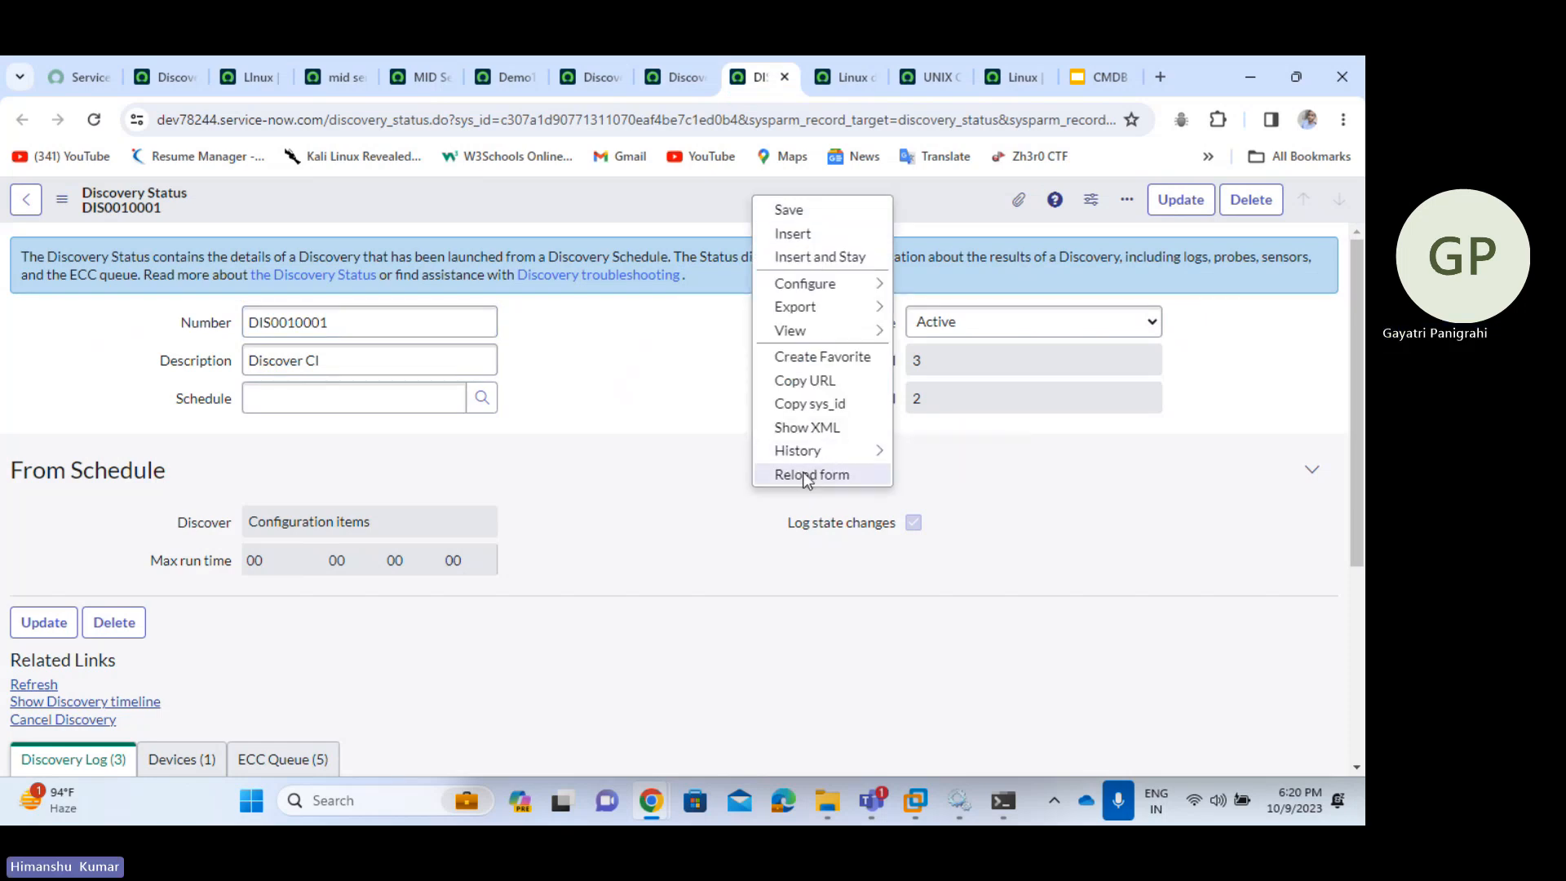
click(806, 476)
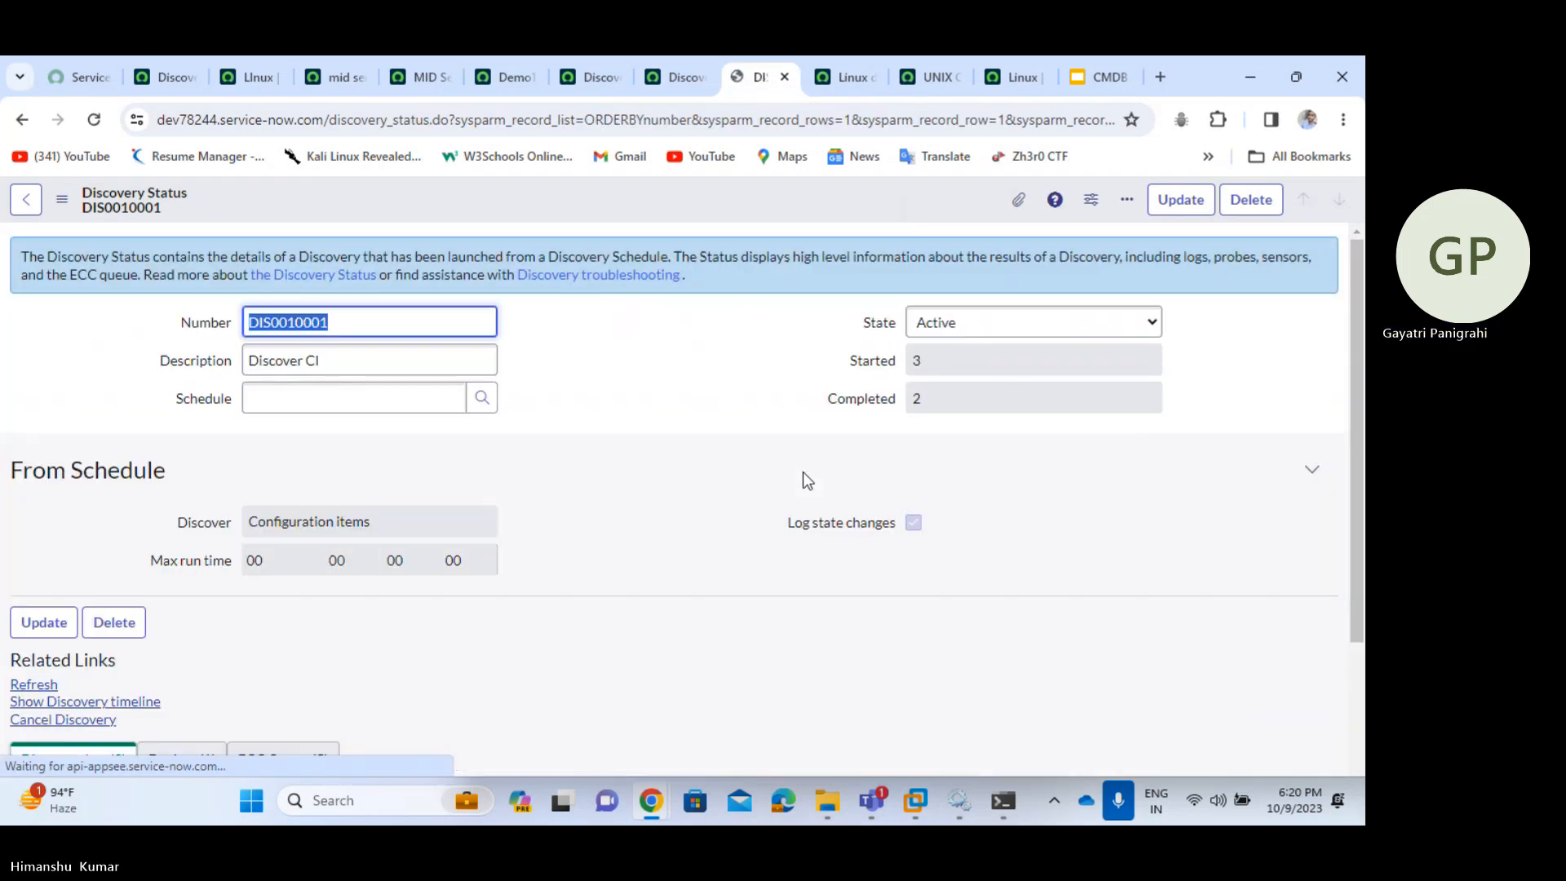
- Confirm in Devices that 172.21.188.207 is a Linux Server via UNIX - Classify, matching UNIX Classifications
scroll(806, 479, down, 5)
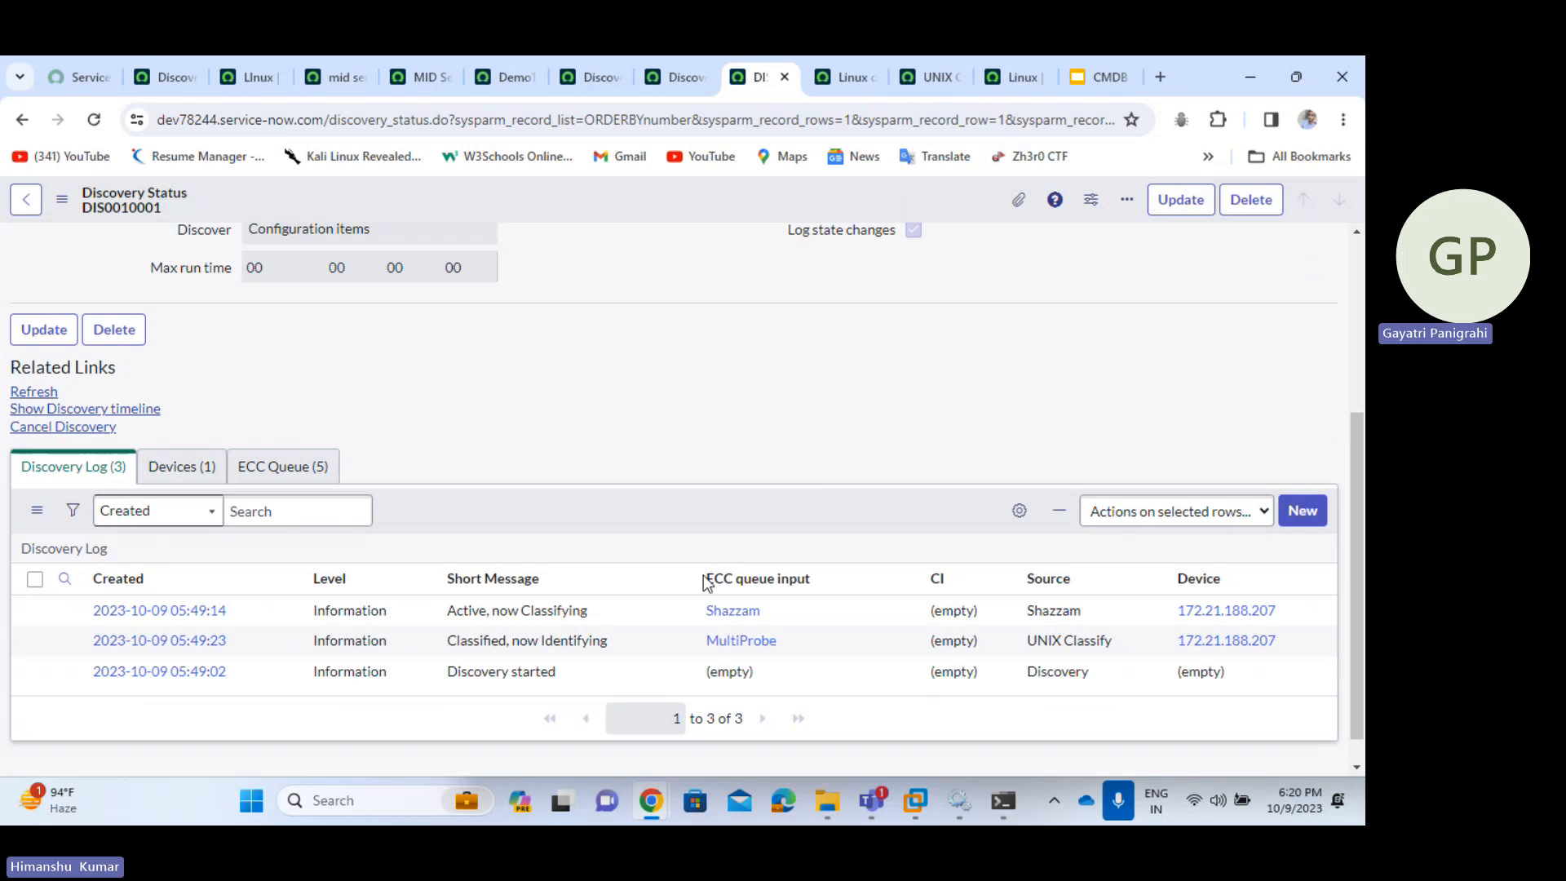
click(184, 465)
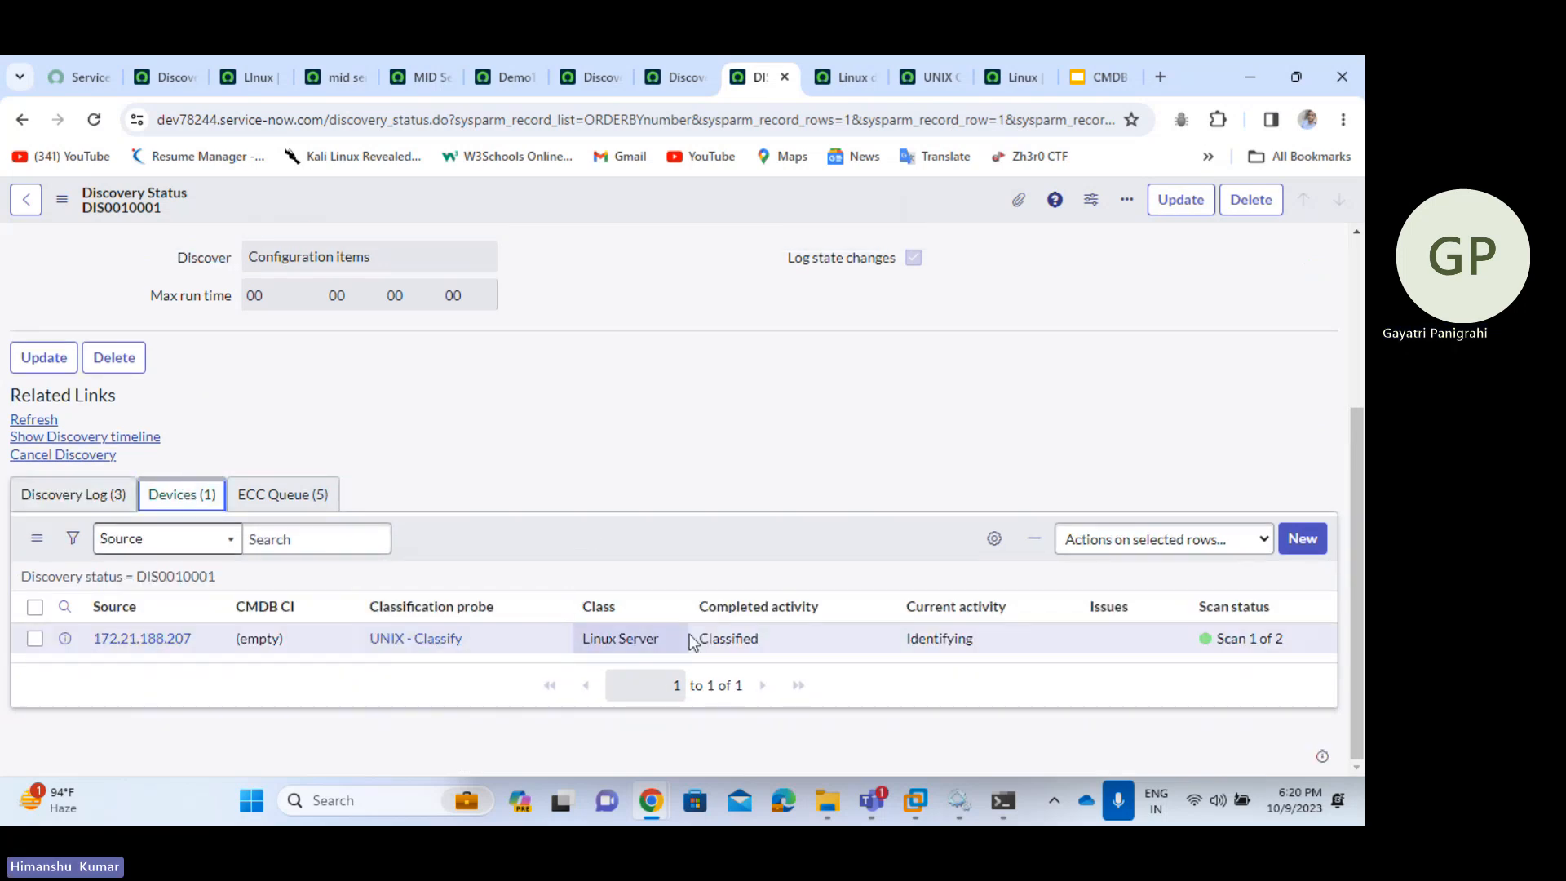
drag(664, 643, 580, 644)
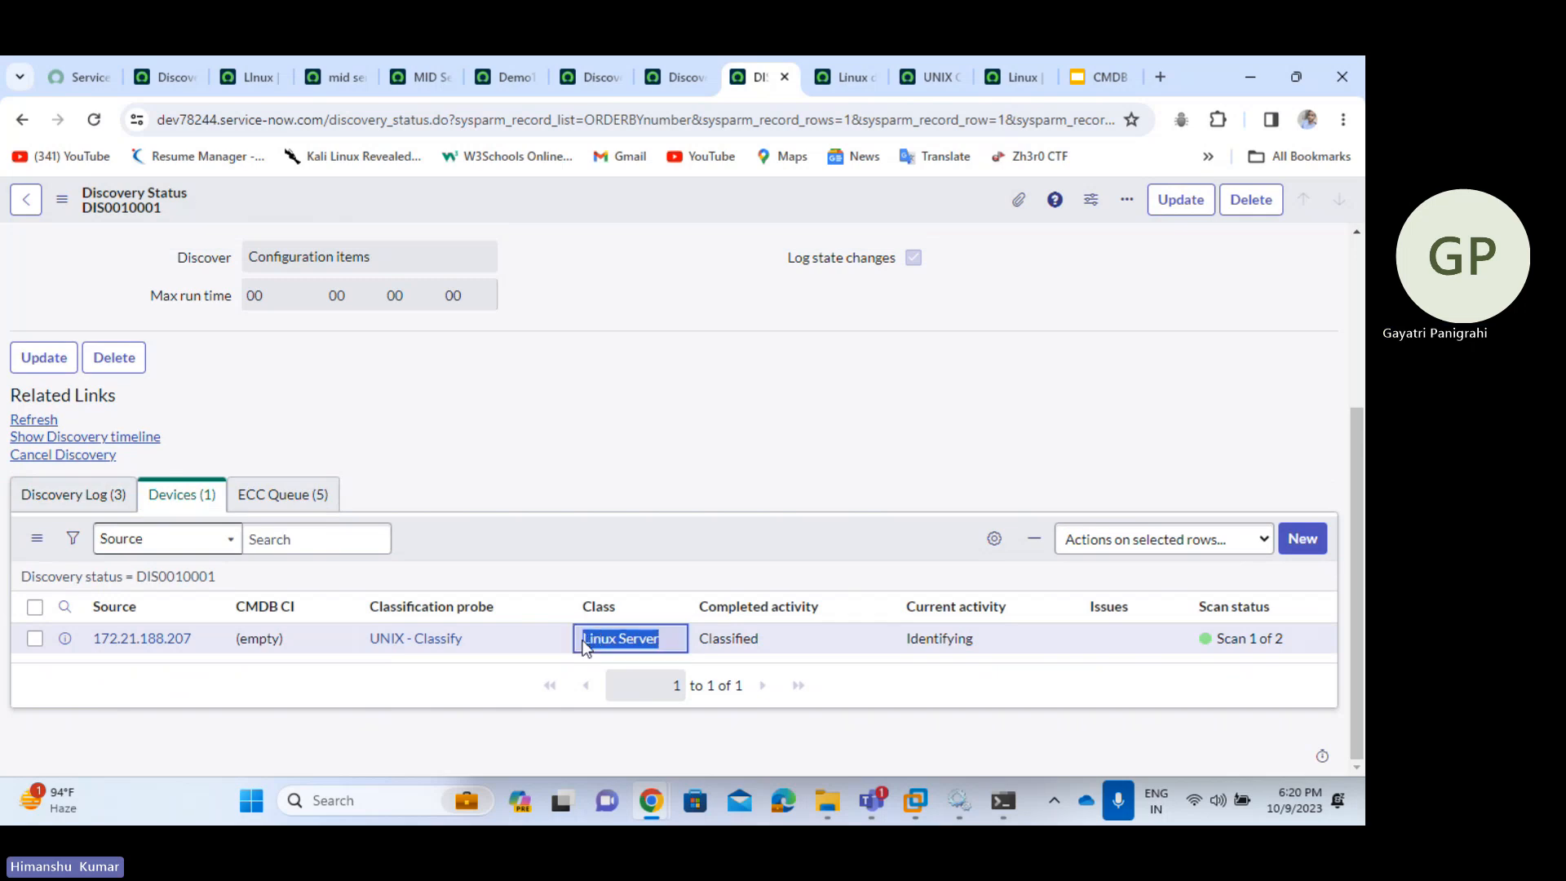
drag(480, 641, 359, 645)
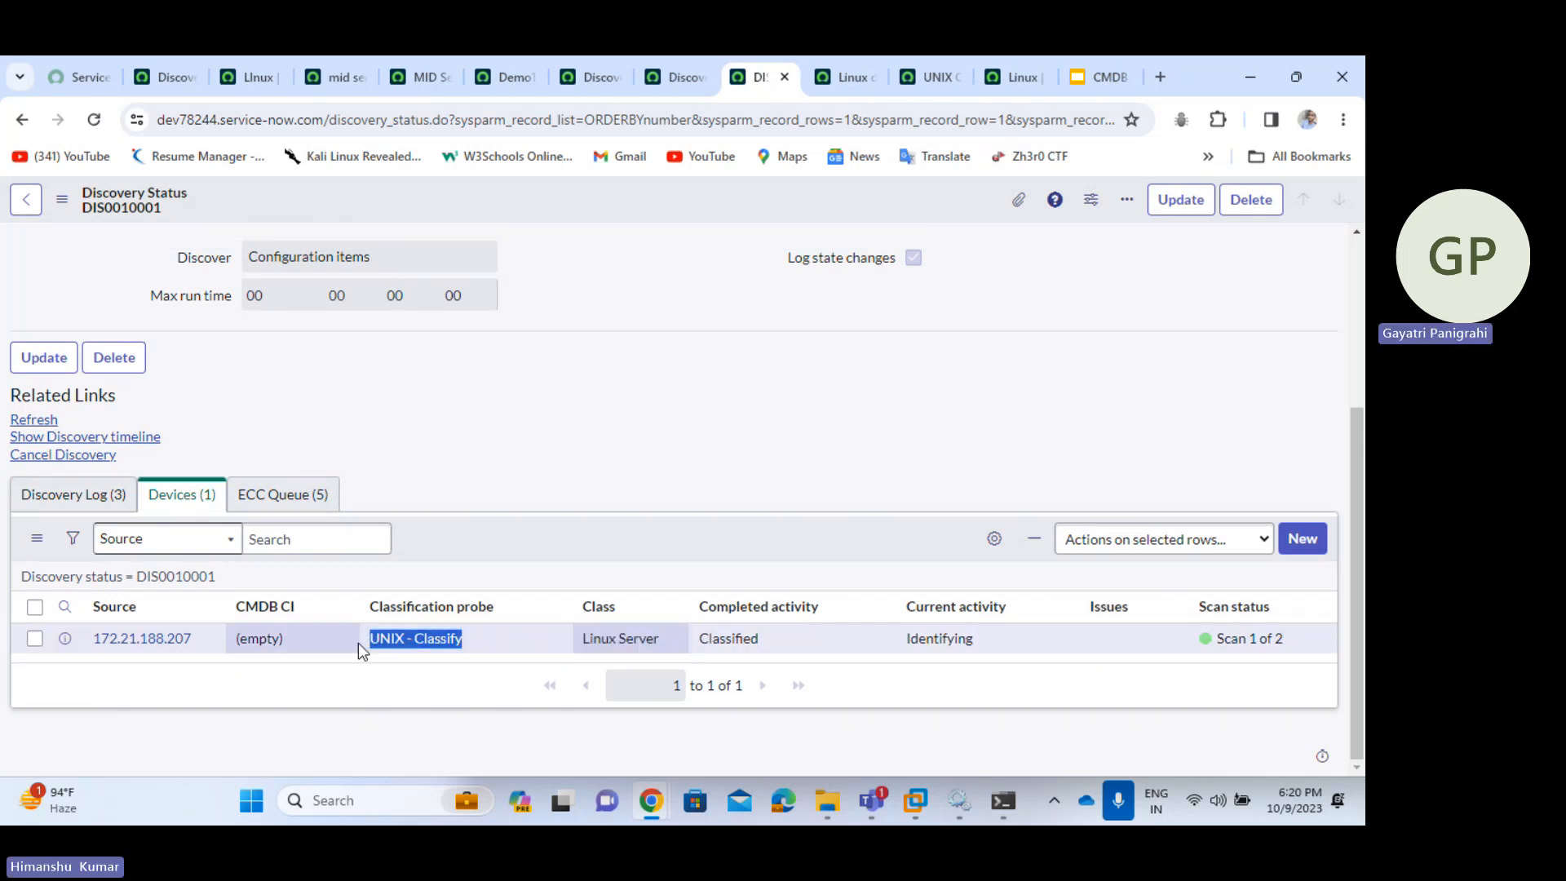
click(913, 59)
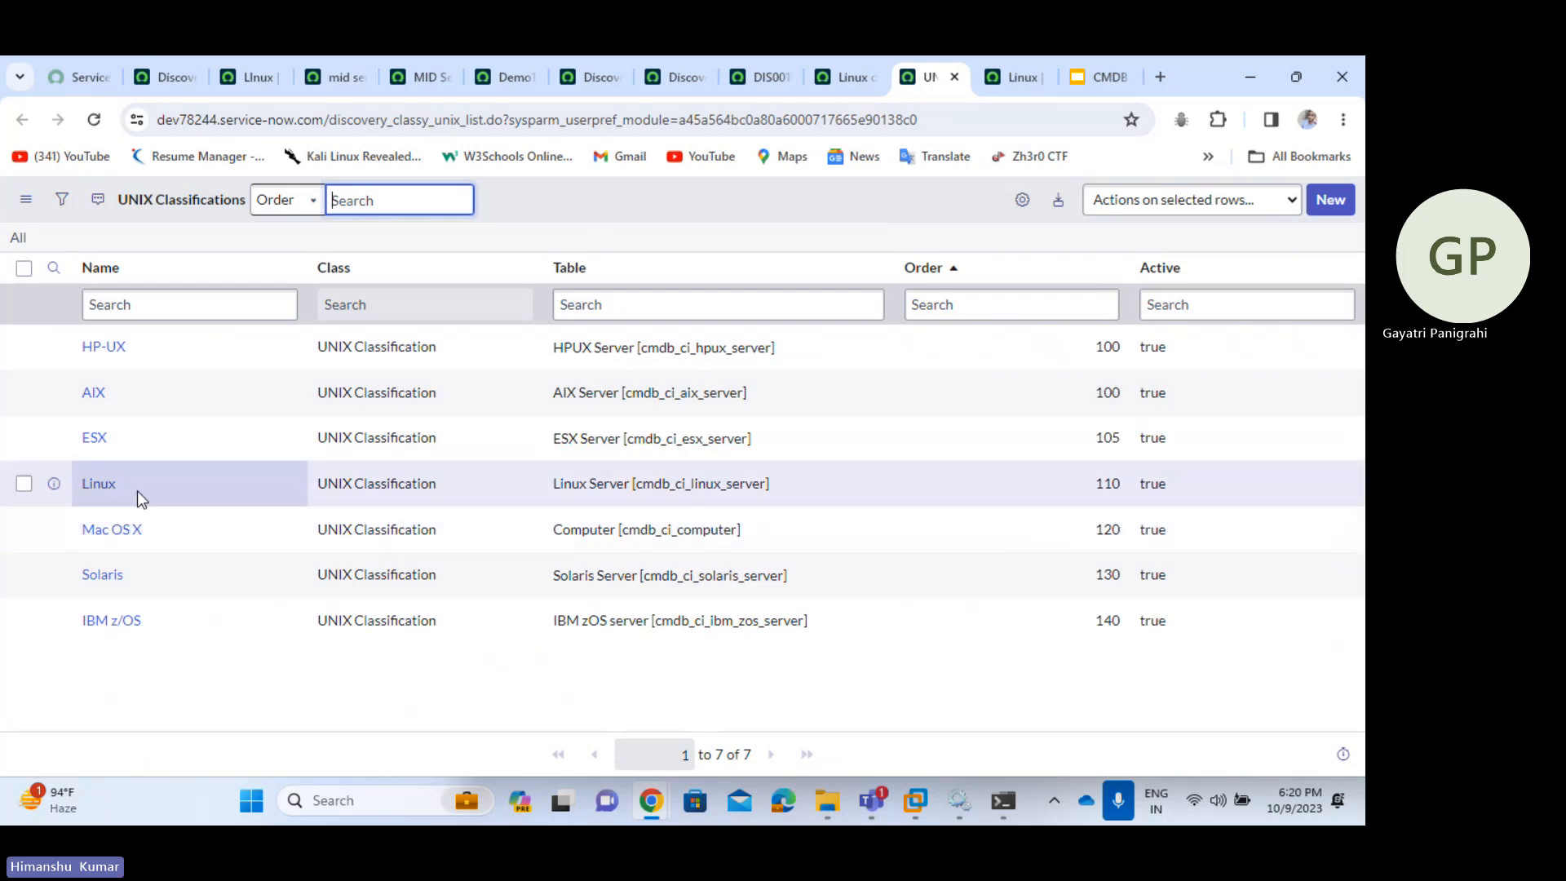
drag(137, 491, 67, 497)
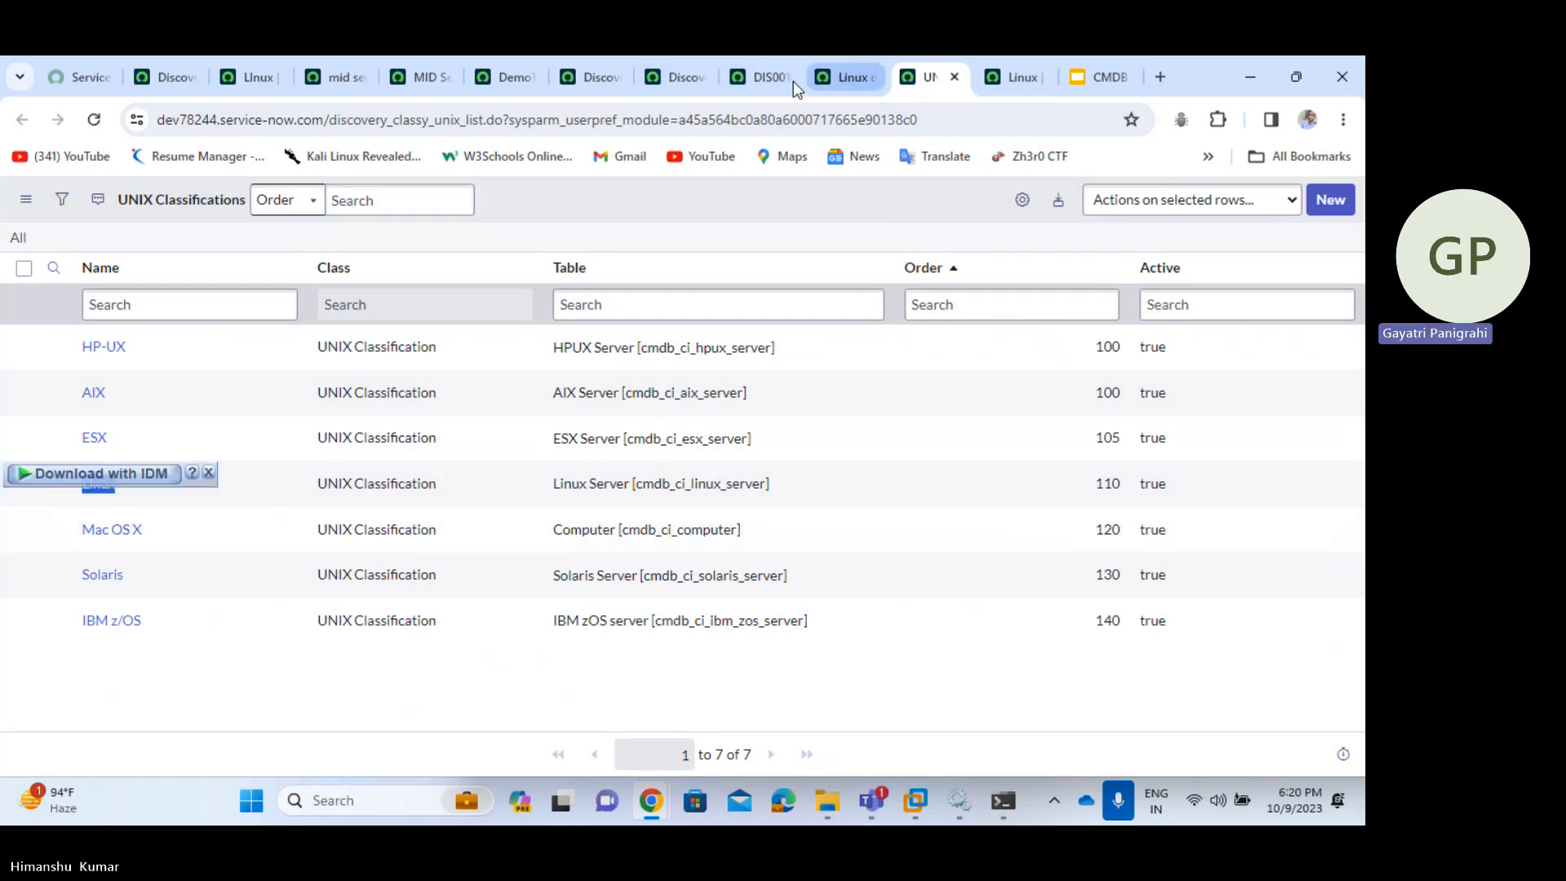
click(770, 75)
drag(667, 643, 571, 639)
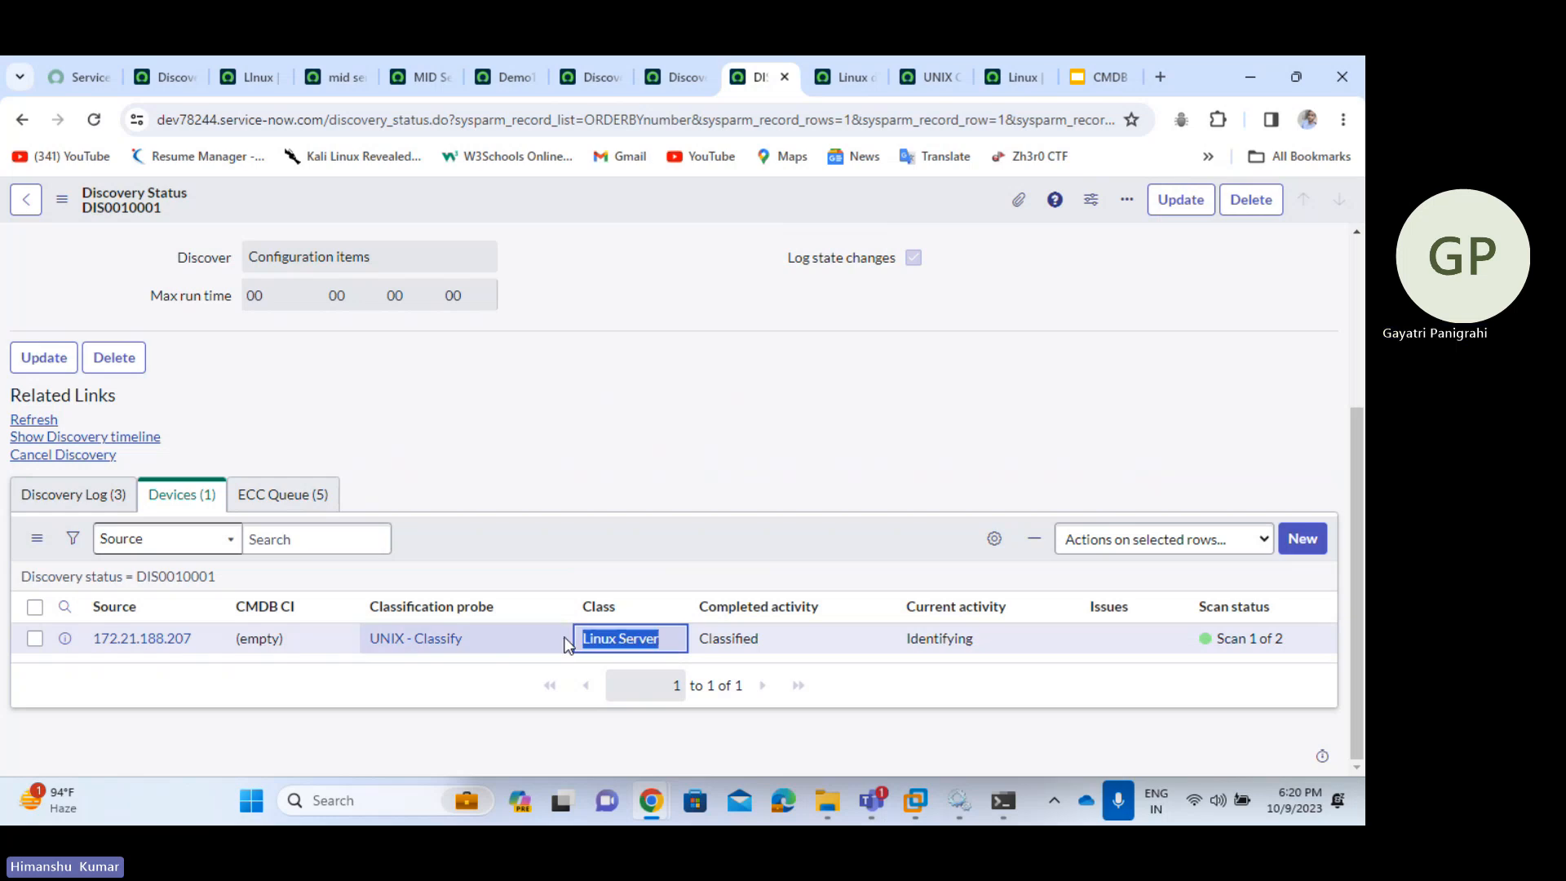
click(474, 685)
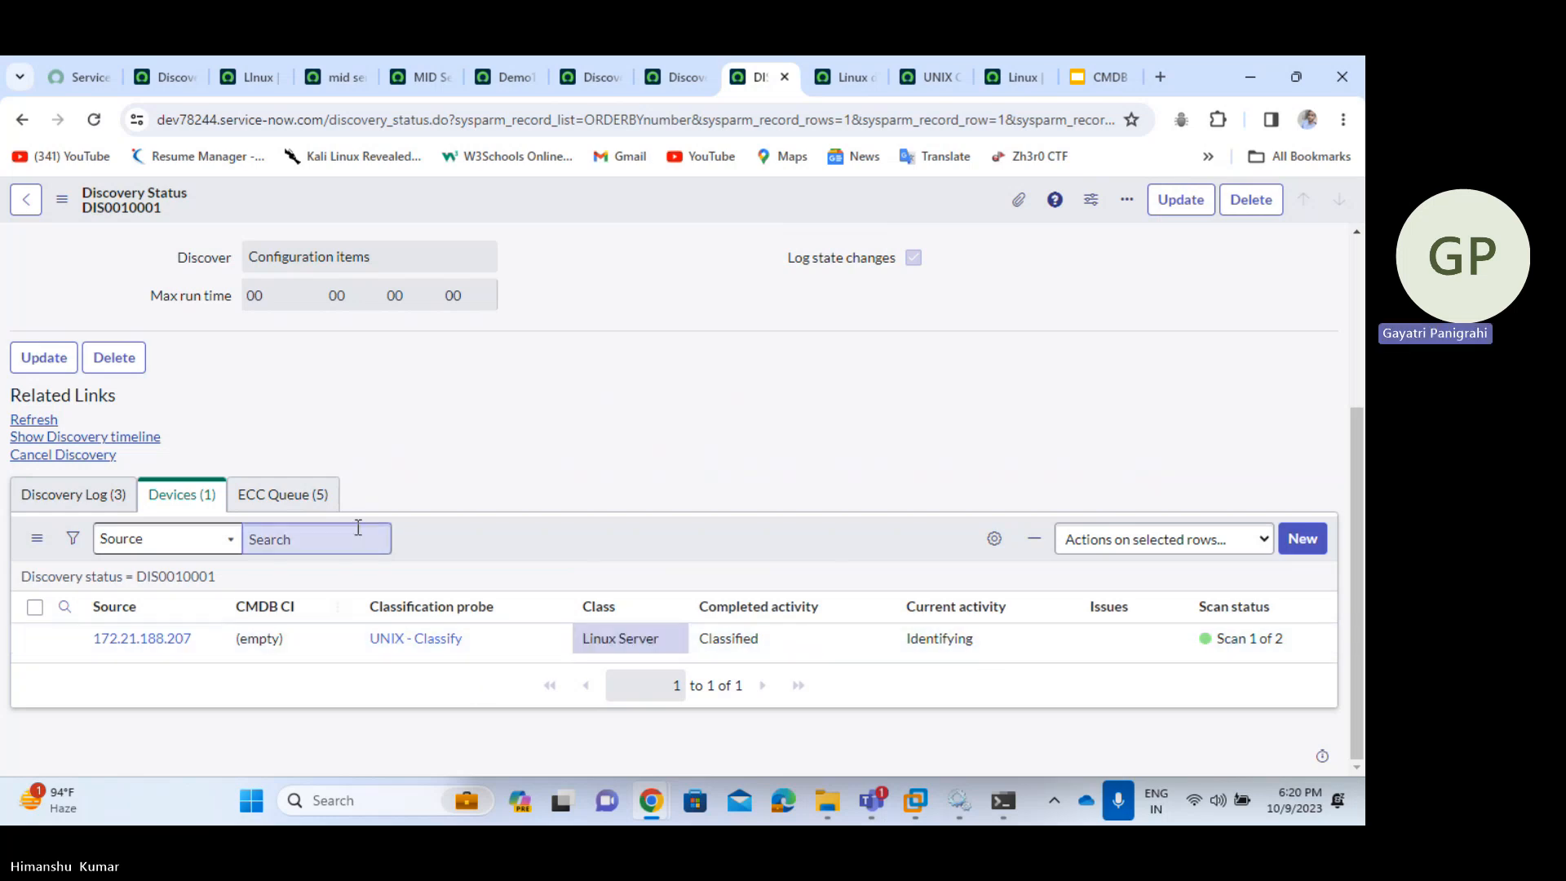
- Refresh the devices list and show the discovery's ECC Queue messages
right_click(562, 556)
click(619, 594)
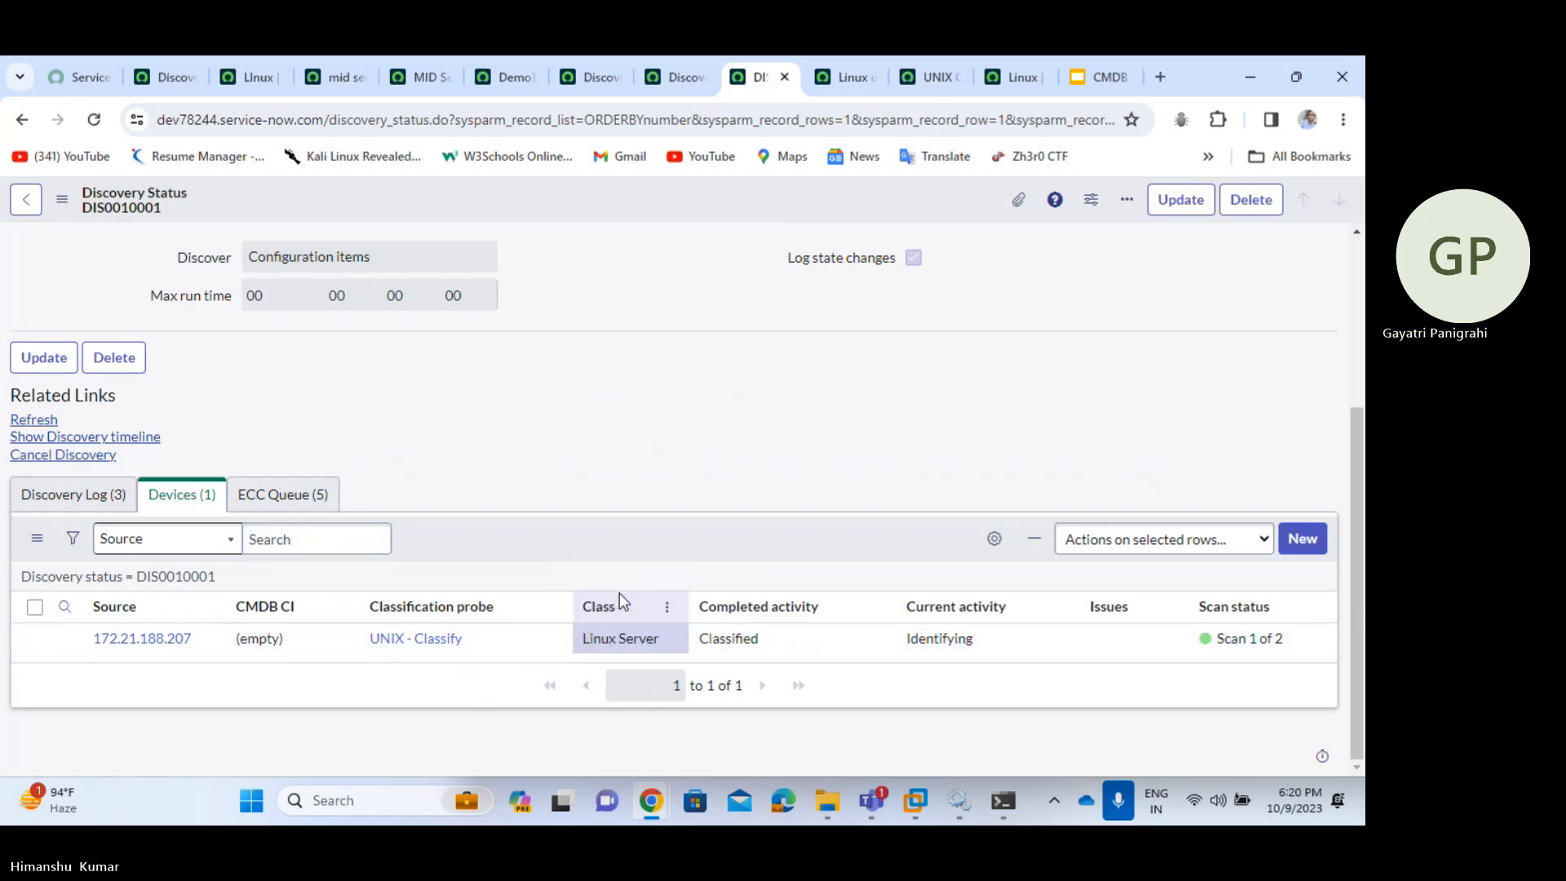
click(292, 510)
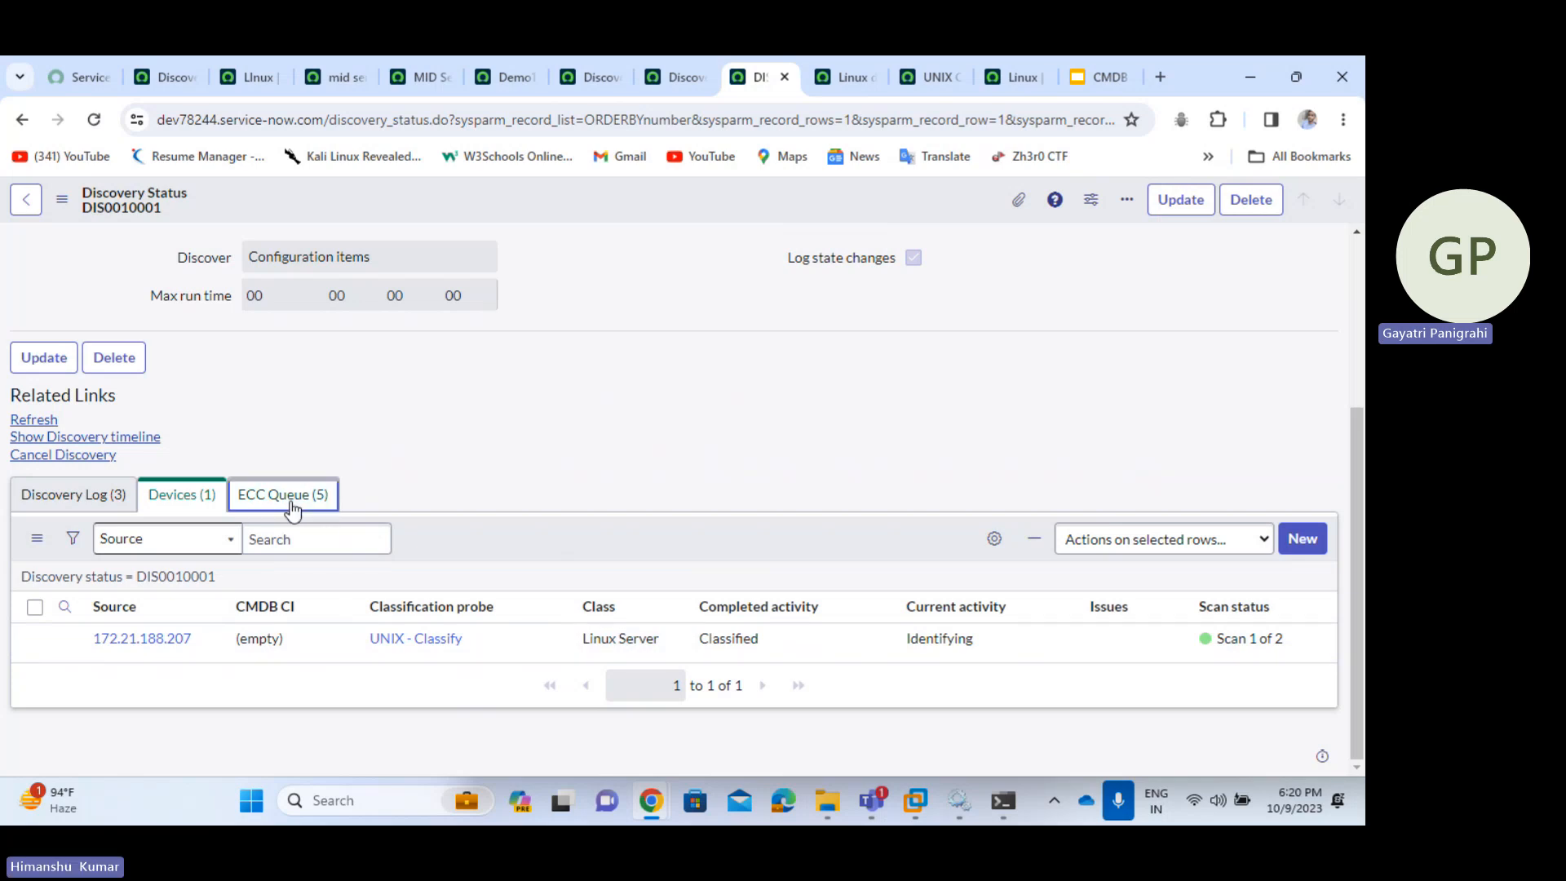
right_click(585, 564)
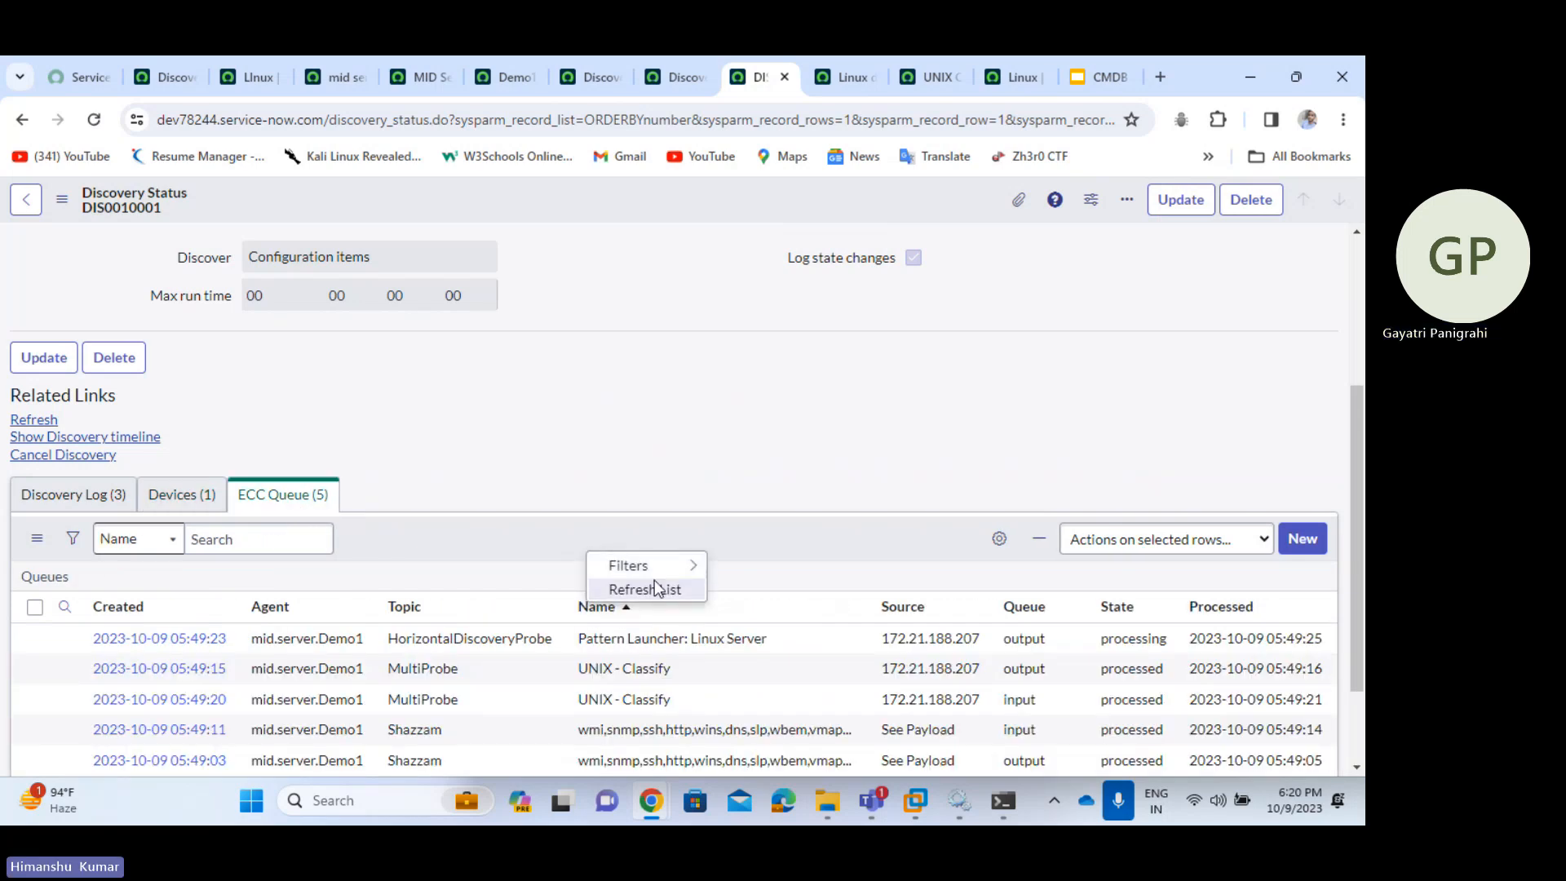
click(655, 588)
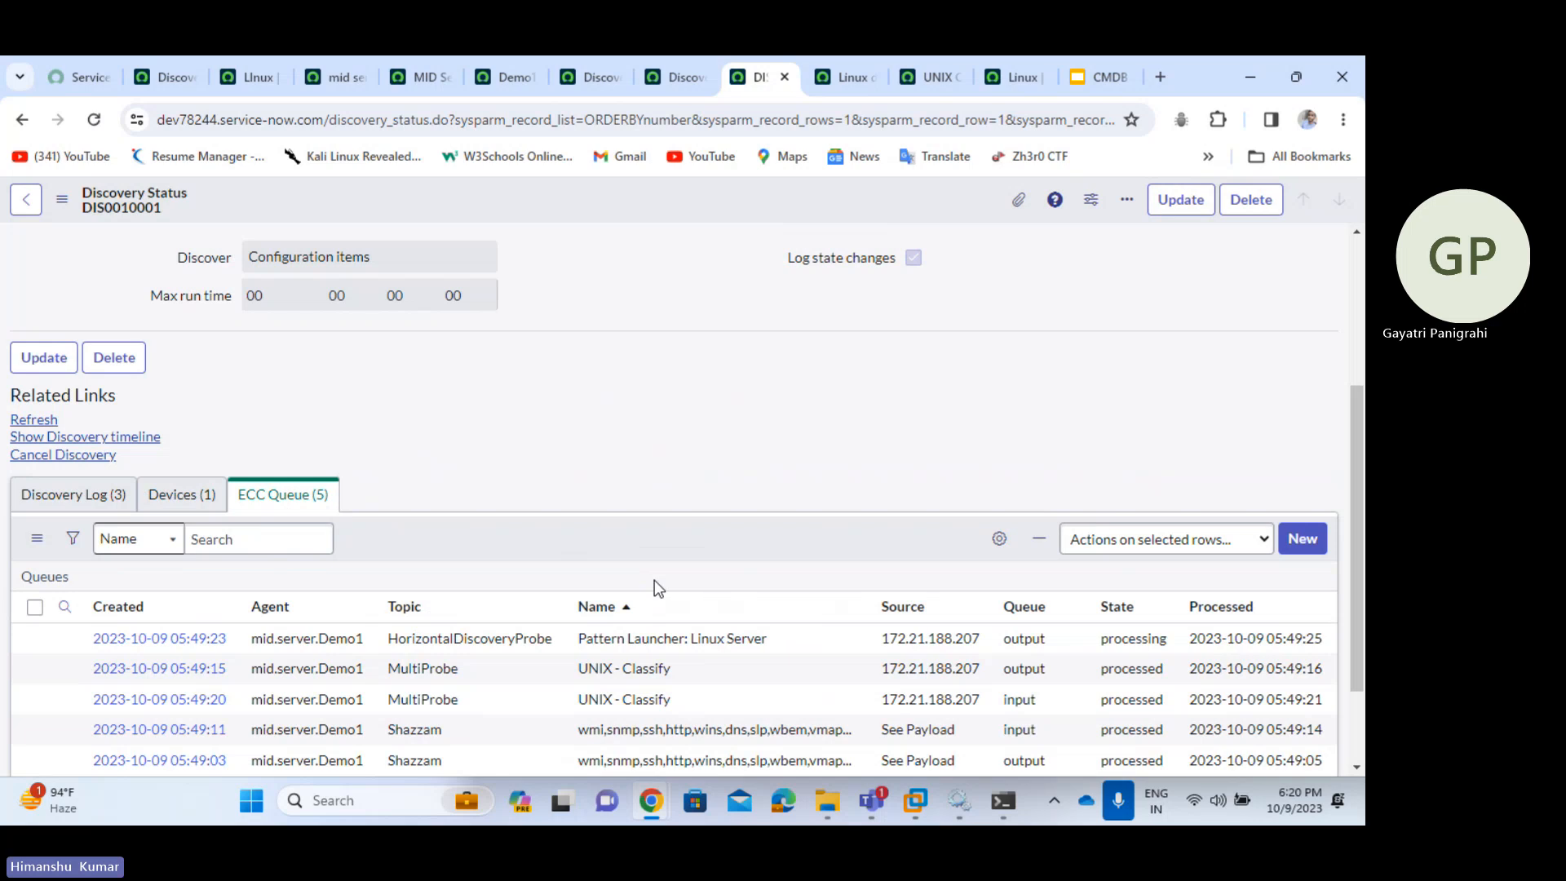
scroll(654, 580, down, 2)
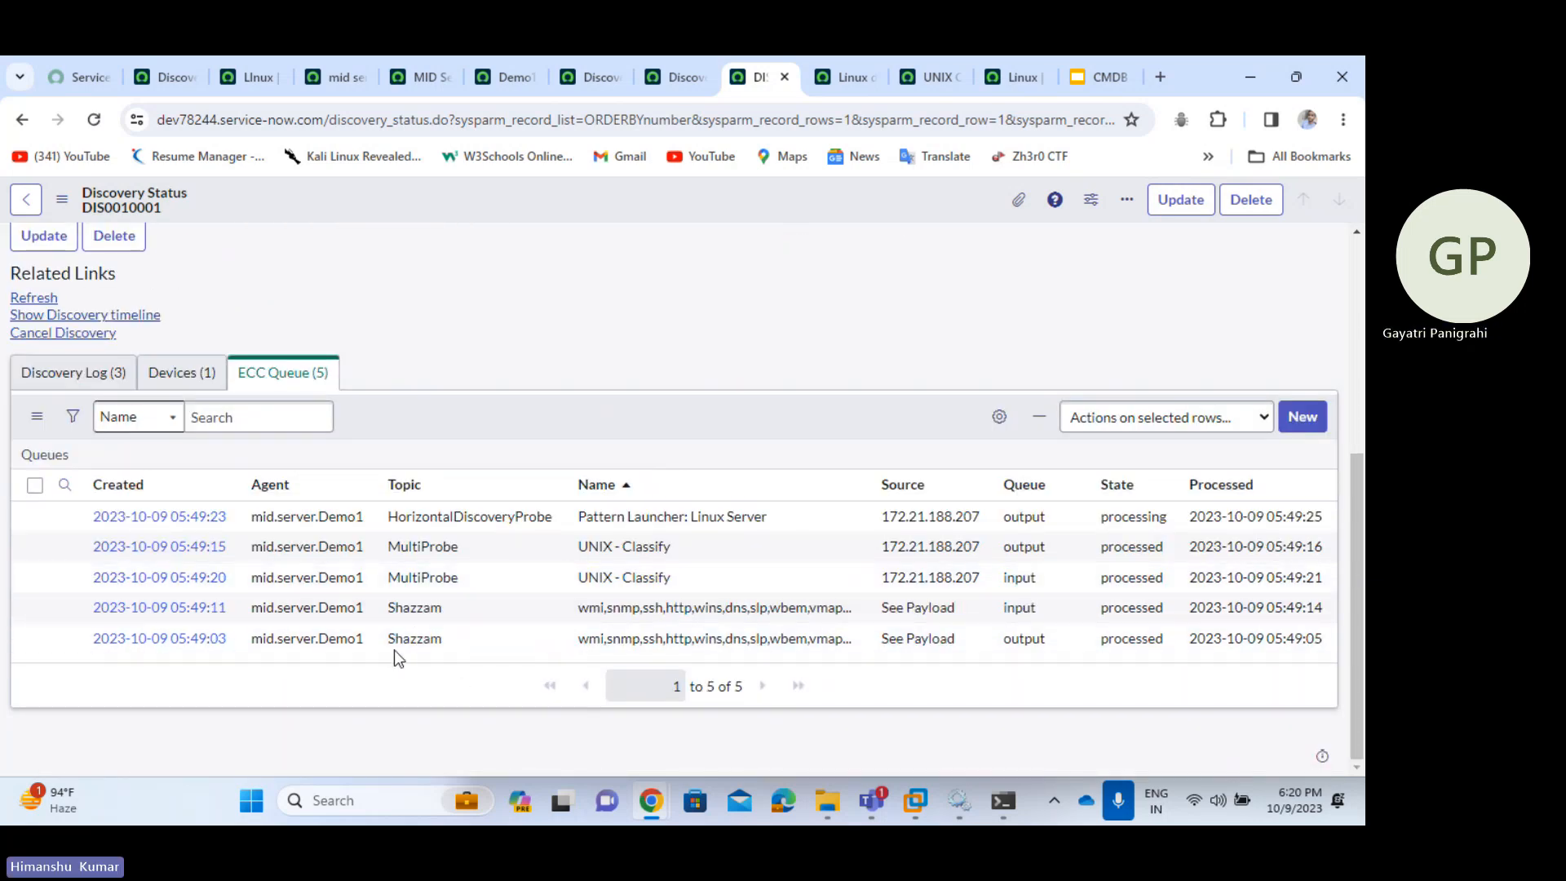
drag(383, 639, 463, 643)
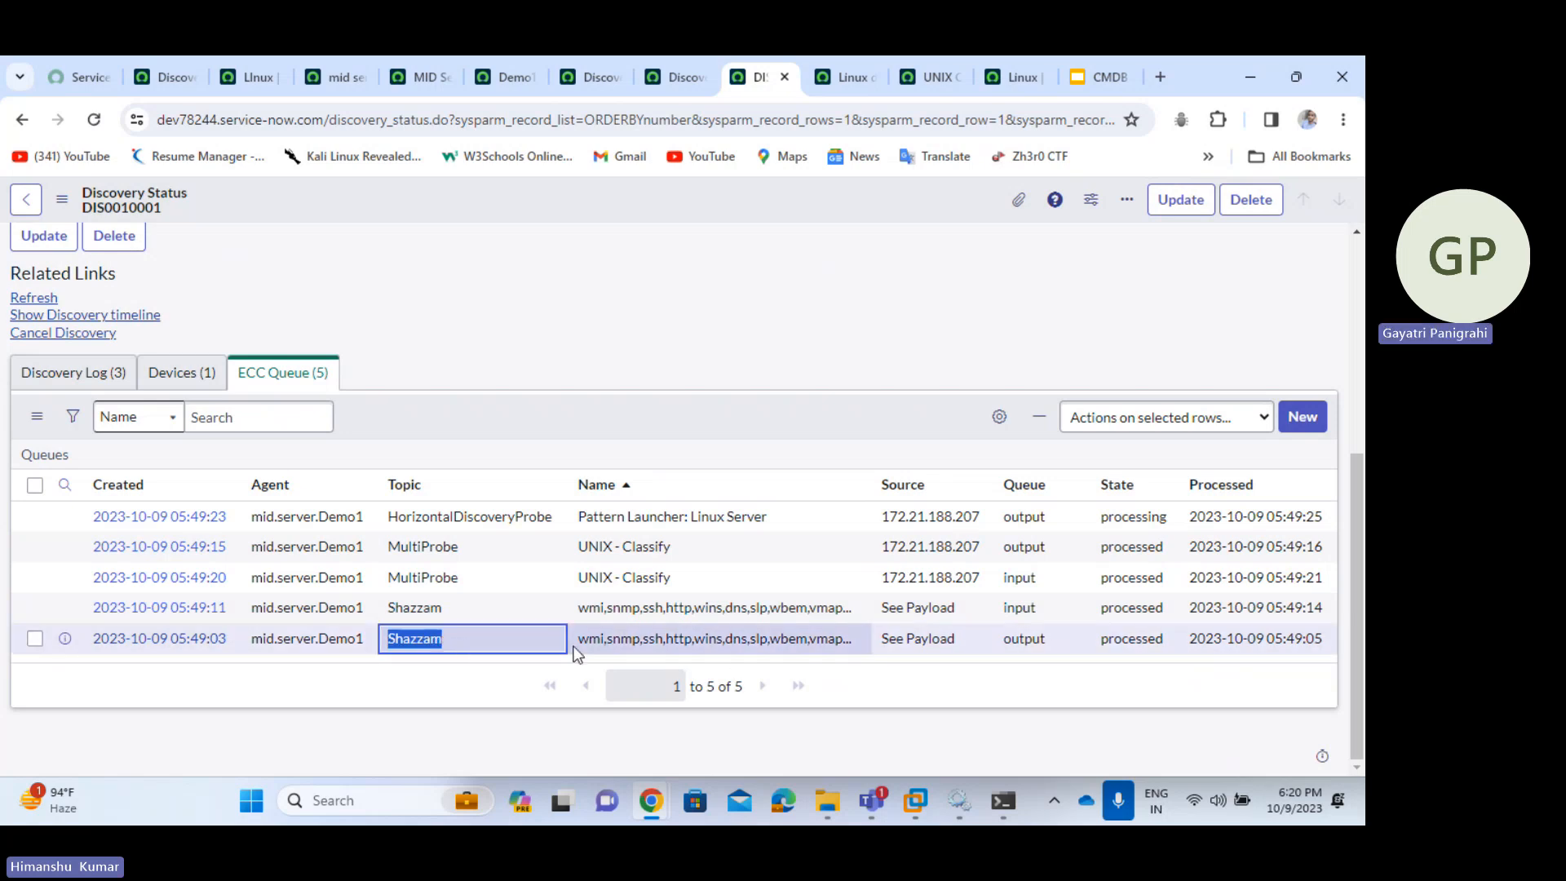
drag(577, 639, 816, 638)
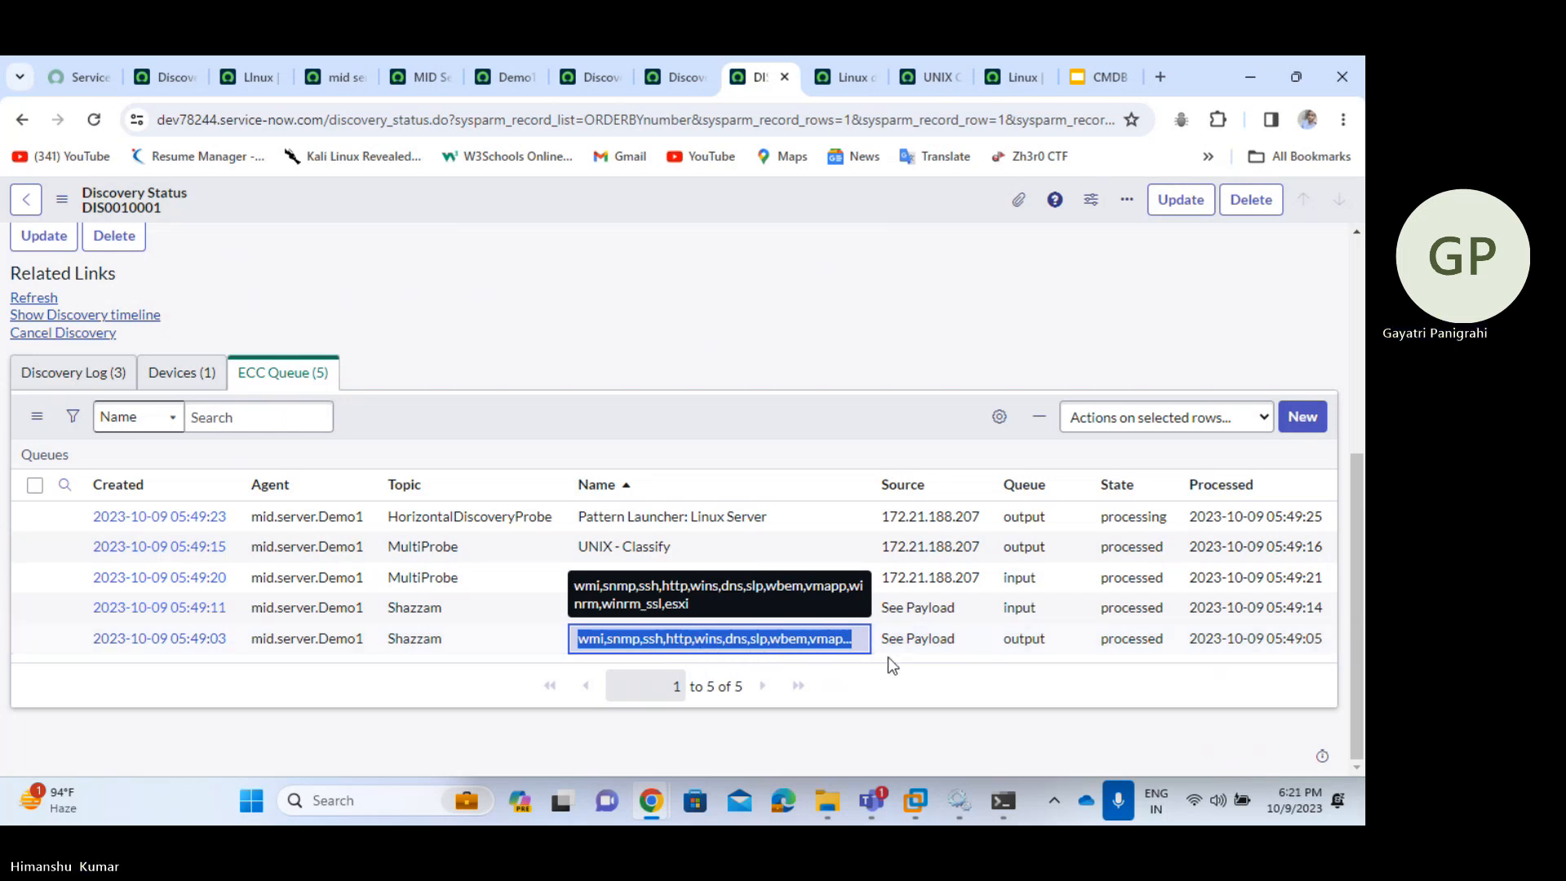
drag(1051, 640, 1035, 643)
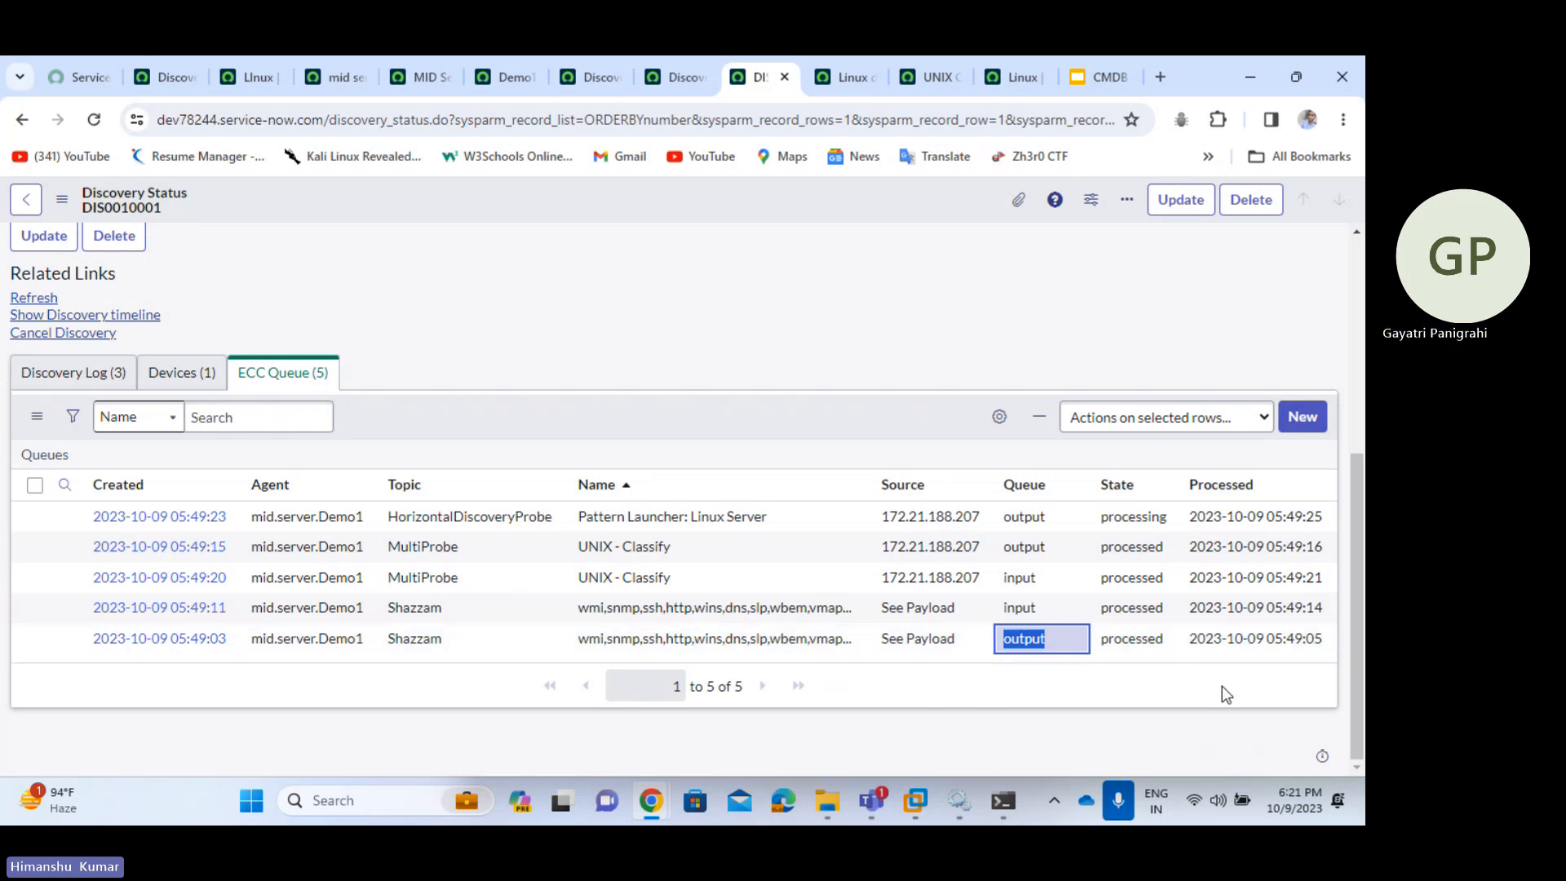
drag(1068, 602, 982, 614)
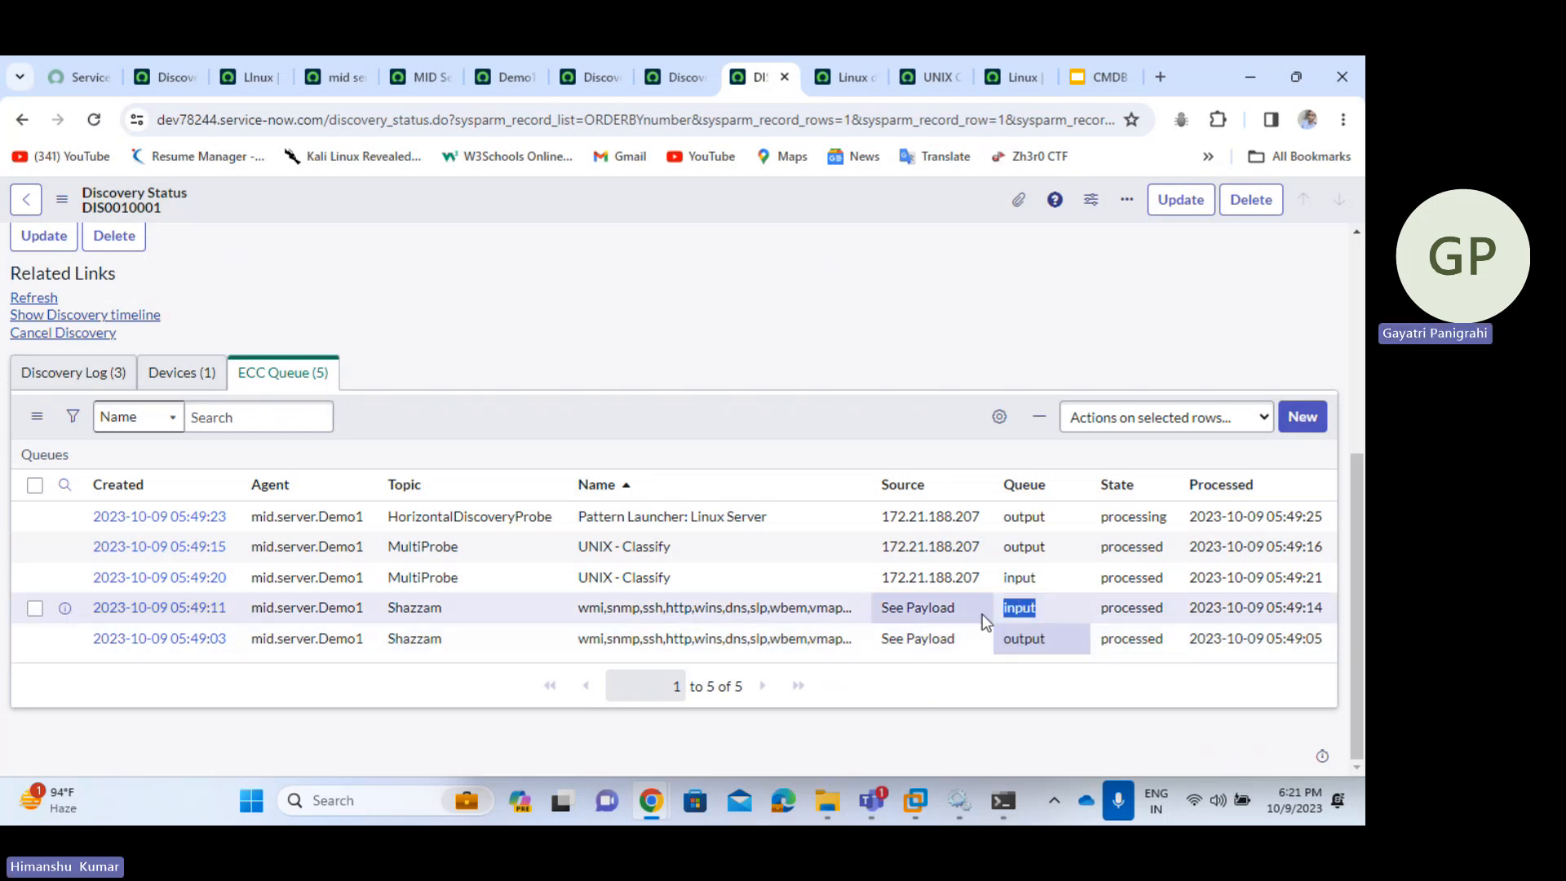
- Open the Shazzam input record's payload XML and inspect the results and GenericTCP lines
ctrl+click(175, 610)
click(788, 75)
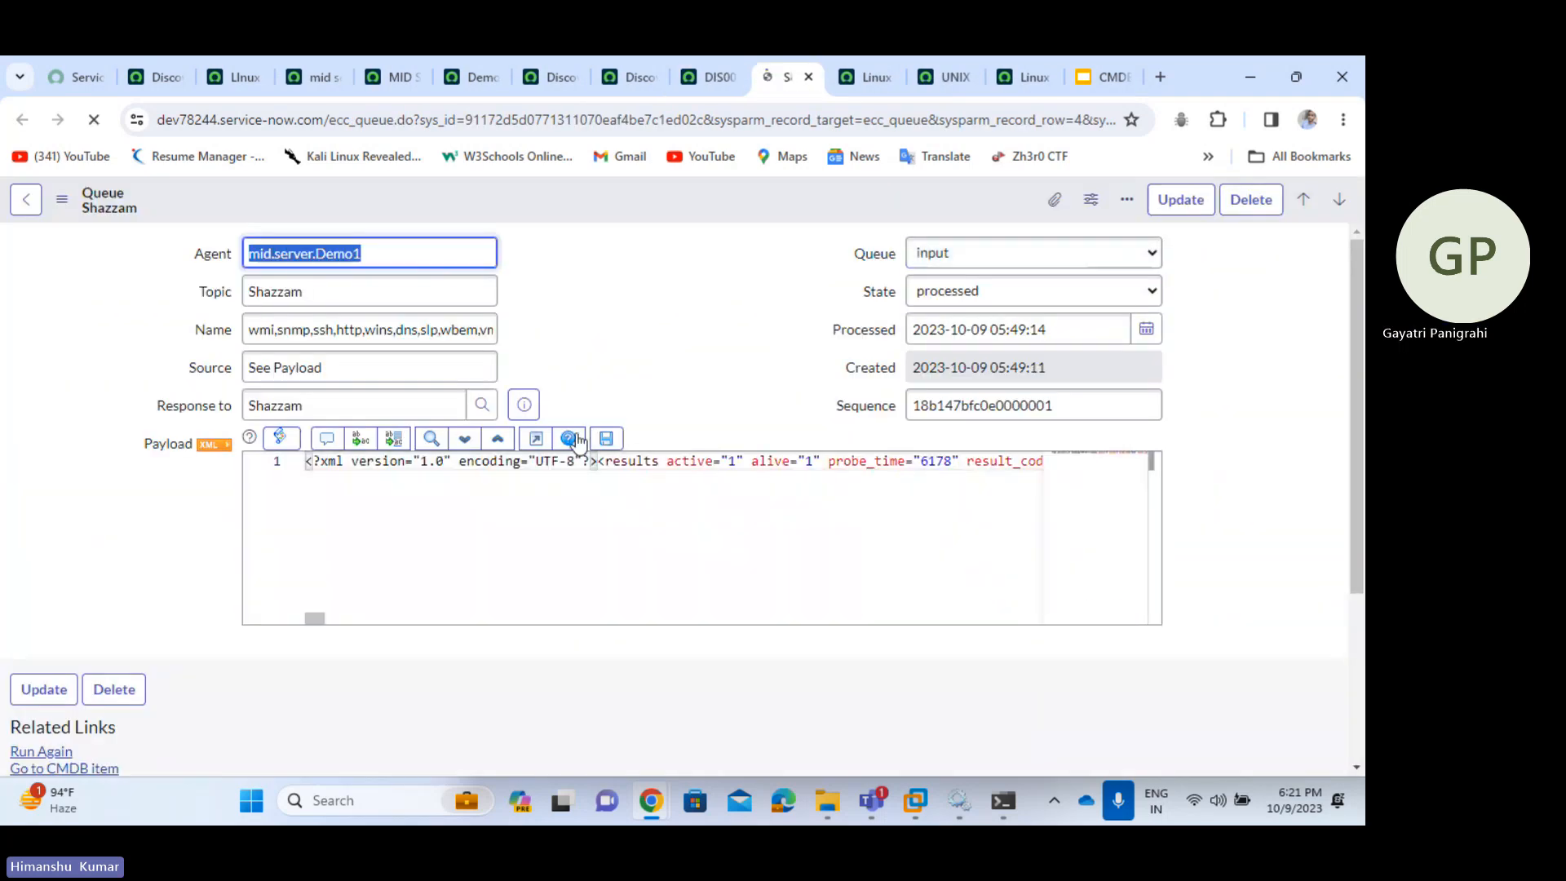
click(210, 445)
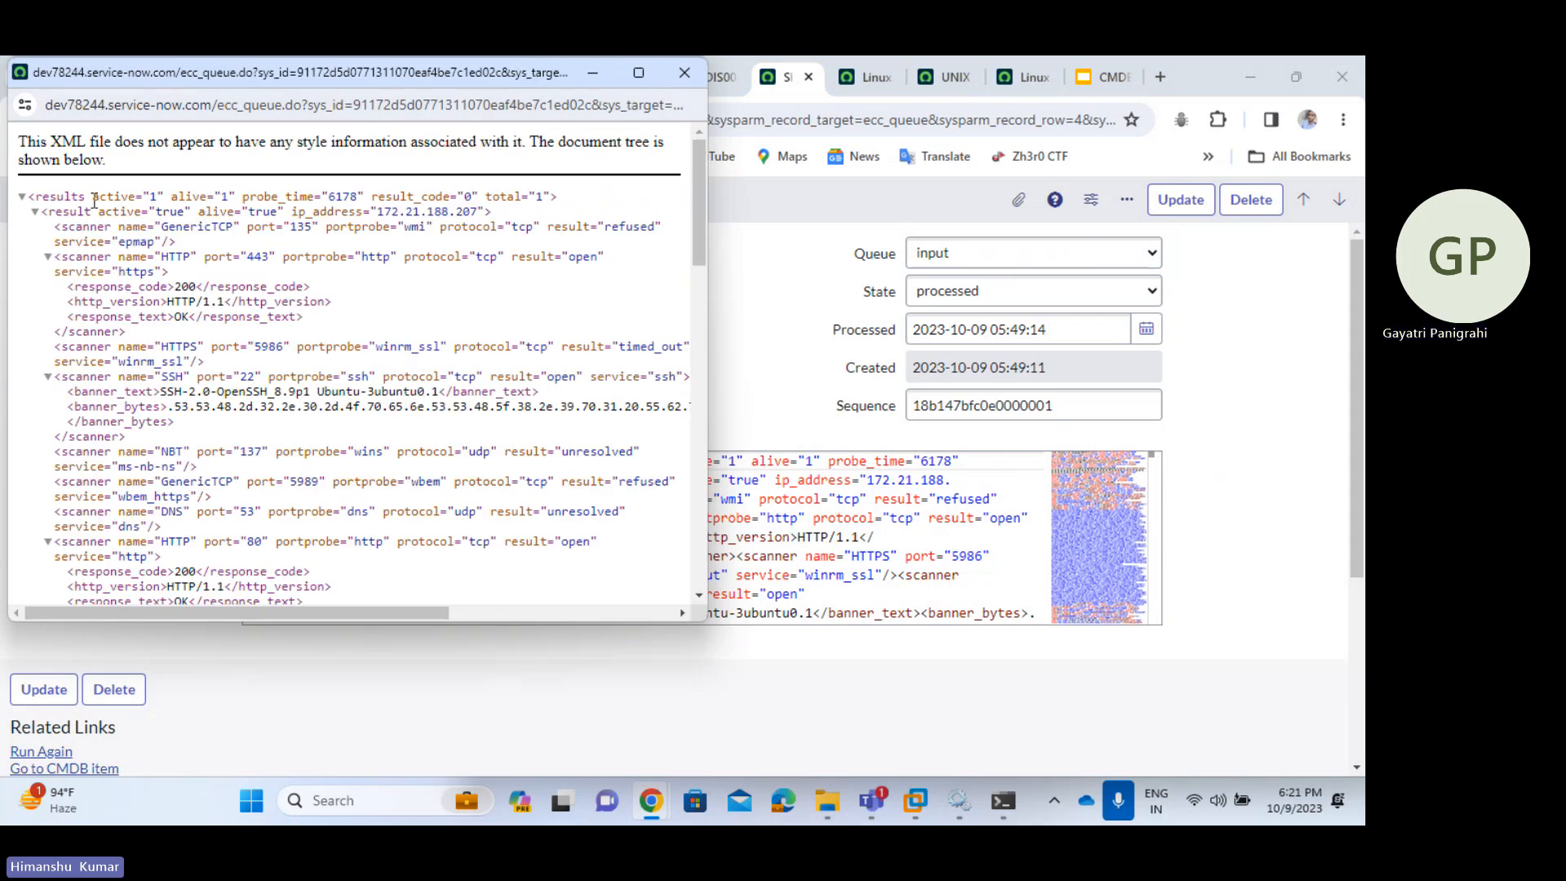
drag(92, 200, 392, 199)
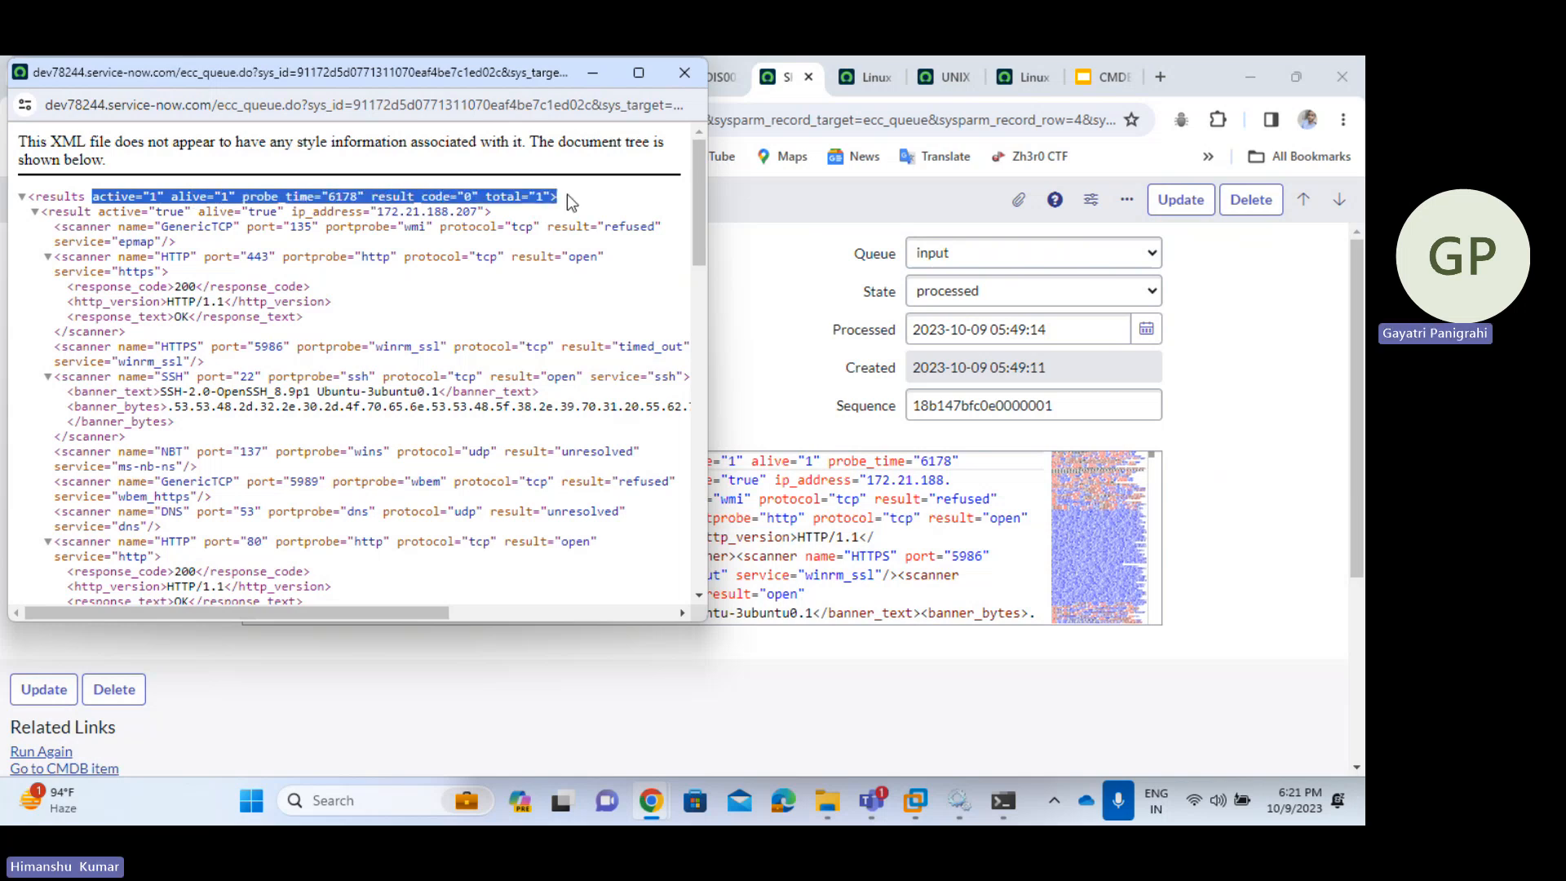
drag(99, 212, 364, 208)
drag(487, 214, 499, 219)
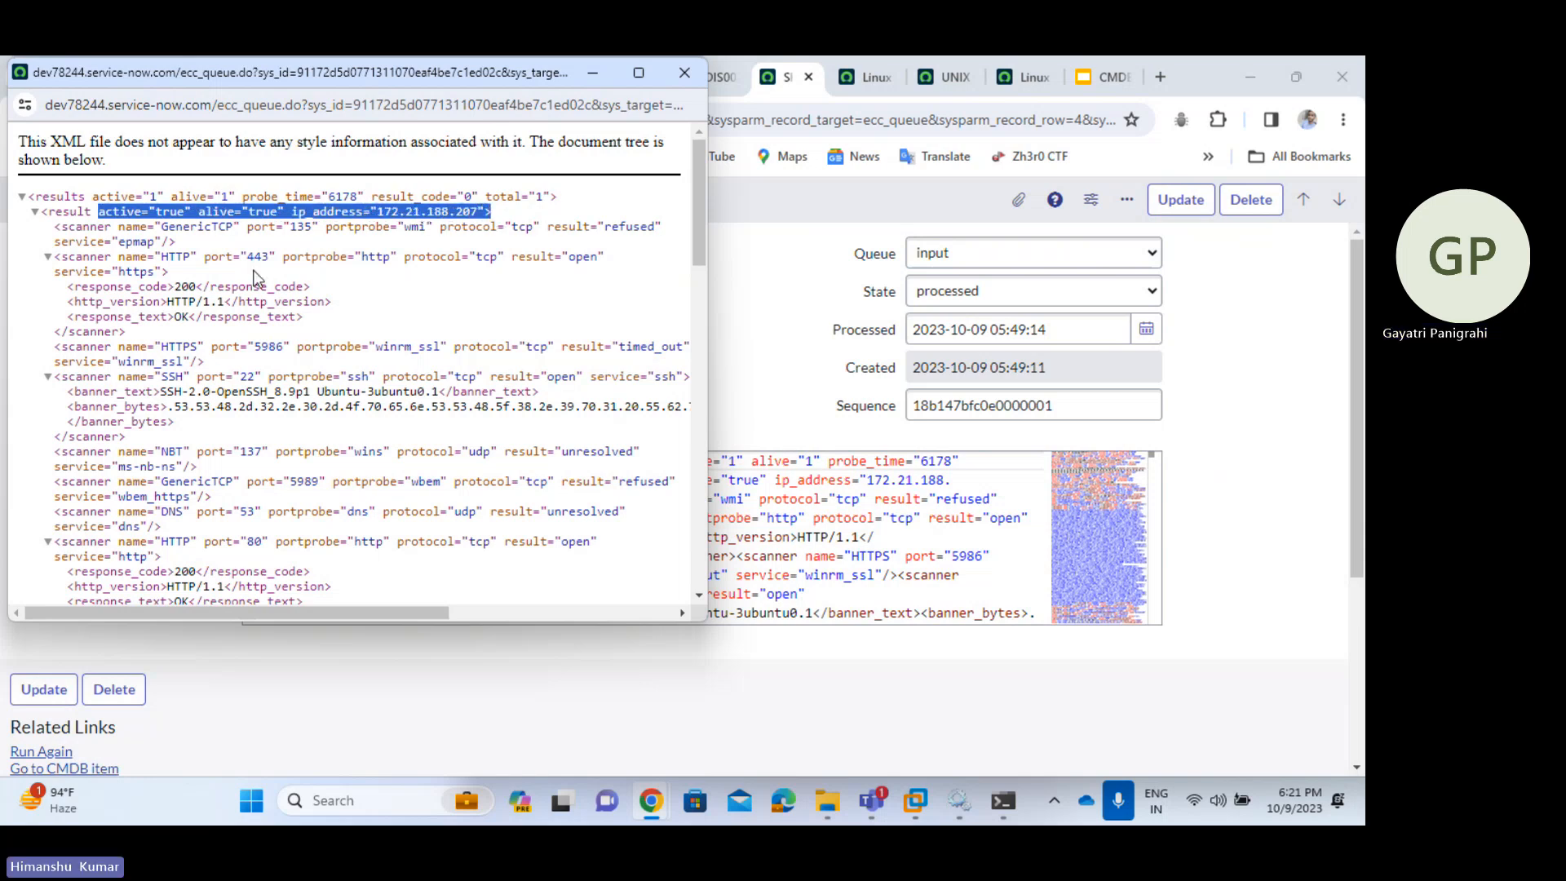
drag(50, 229, 220, 245)
click(239, 245)
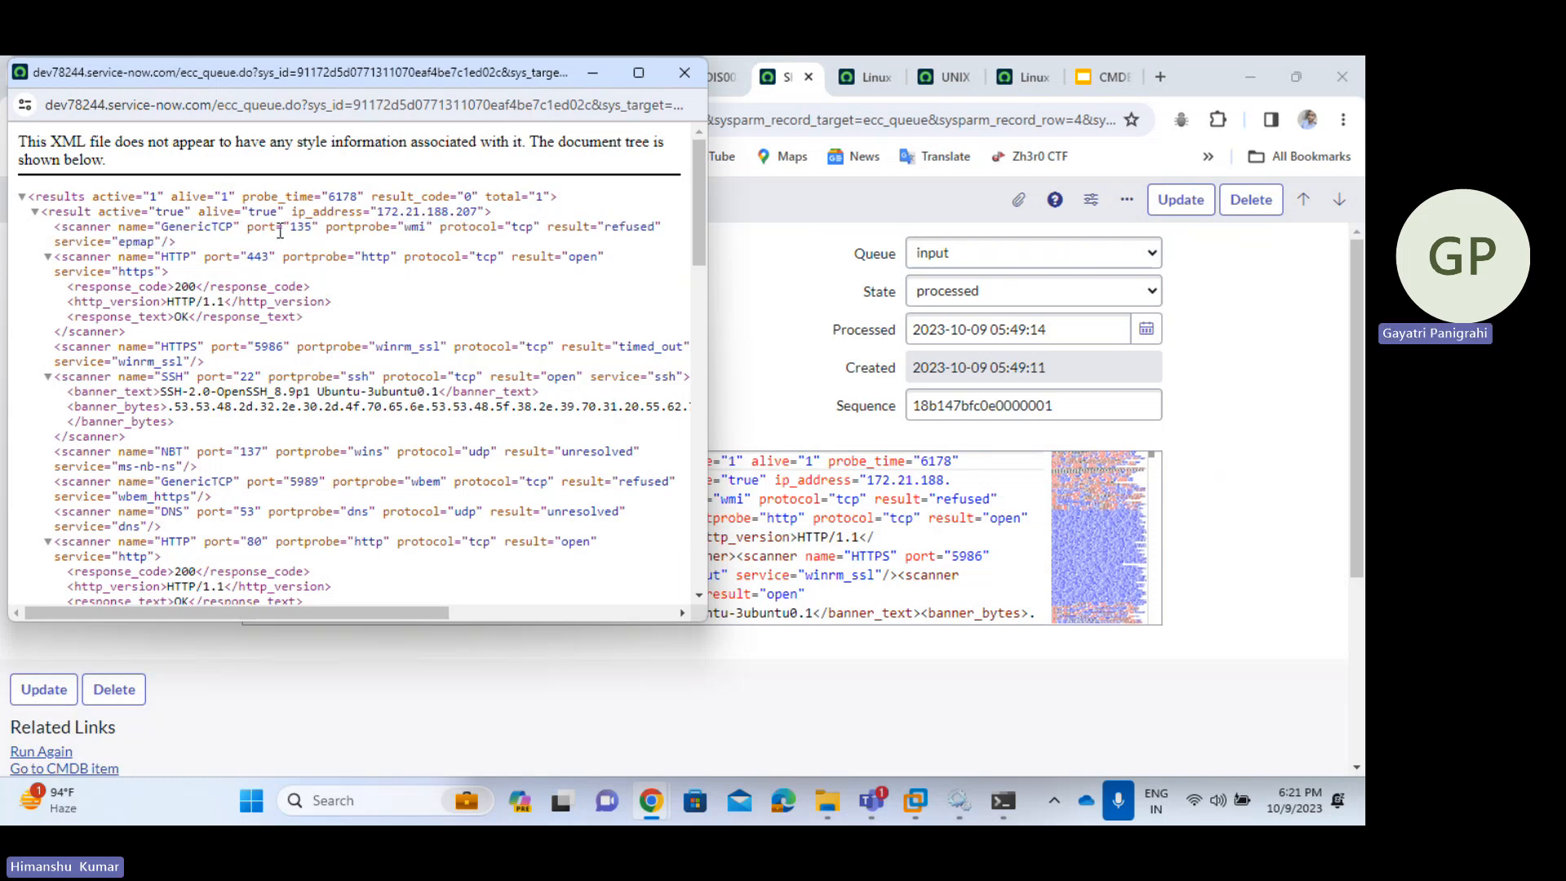
click(417, 231)
- Note the wmi scanner result refused and the HTTP scanner reporting port 443 open
drag(547, 226, 655, 227)
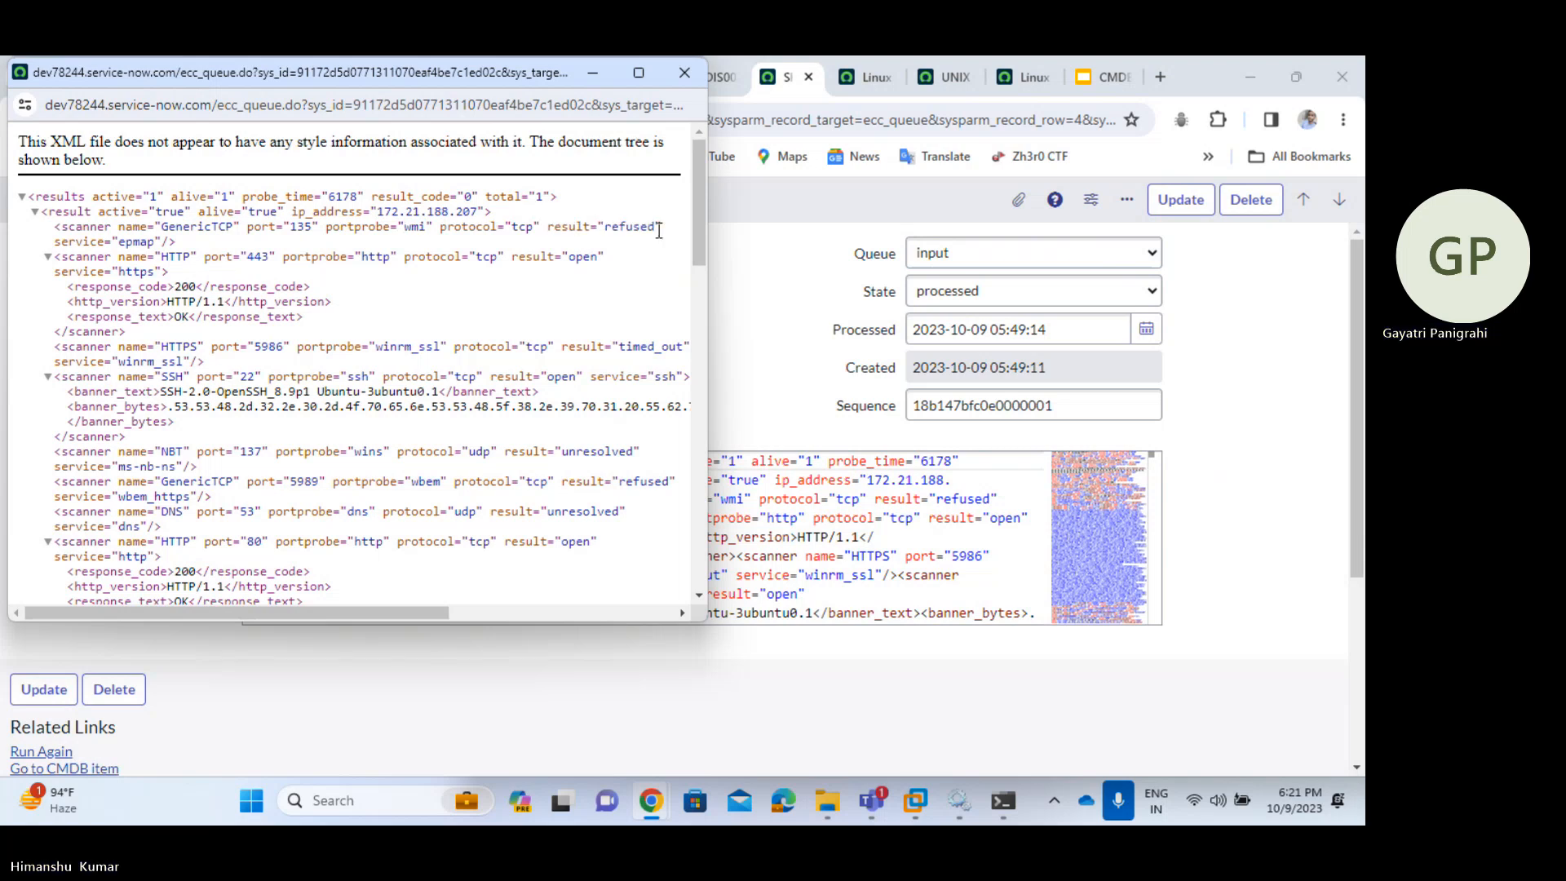
drag(662, 229, 554, 232)
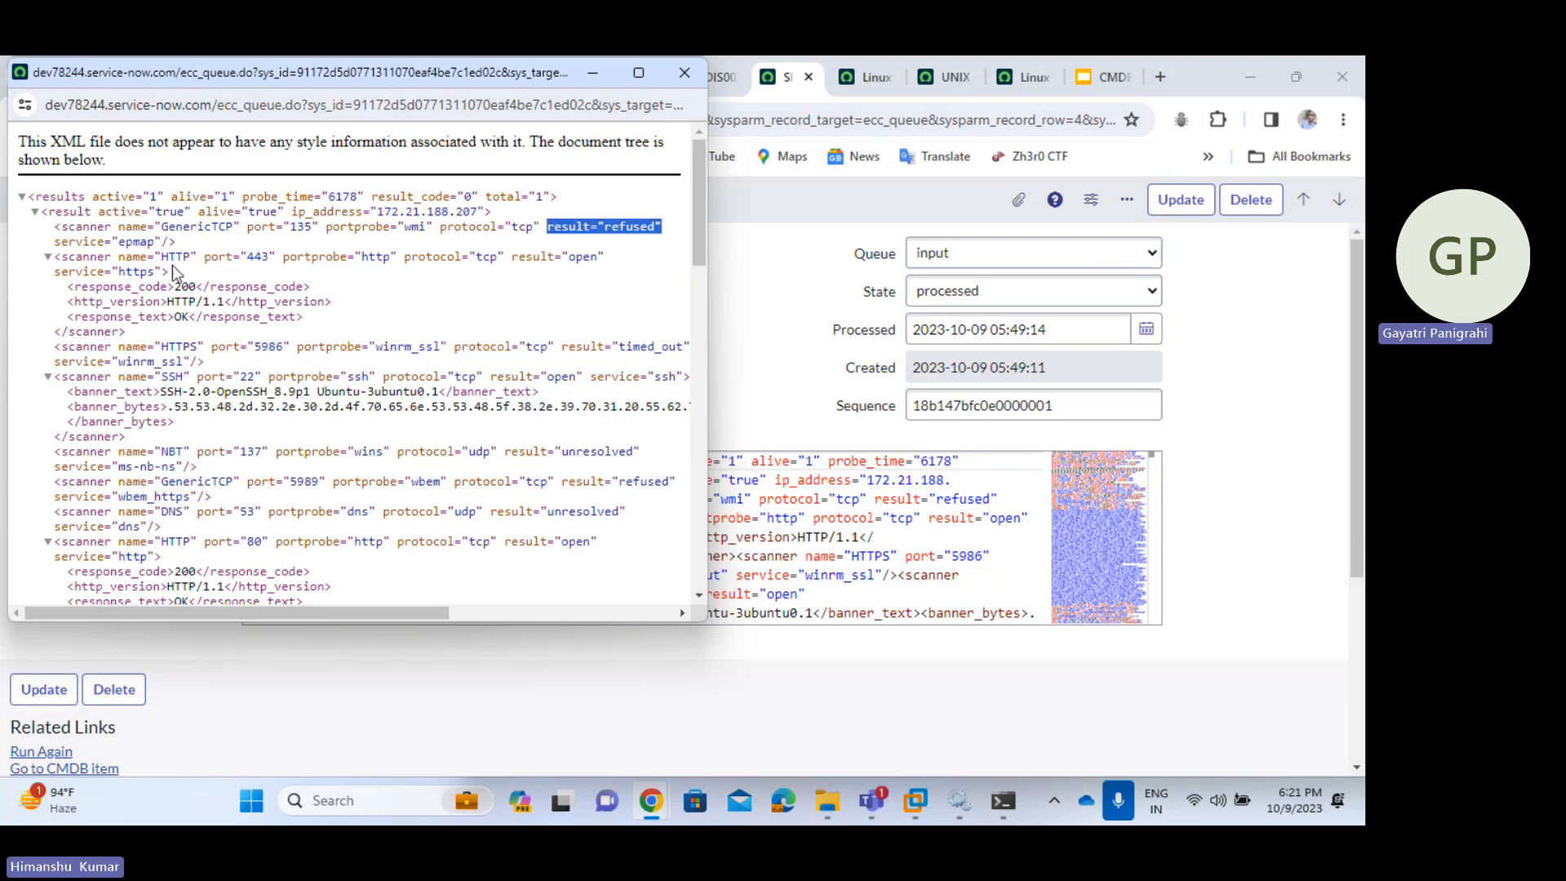
click(118, 259)
drag(119, 259, 357, 259)
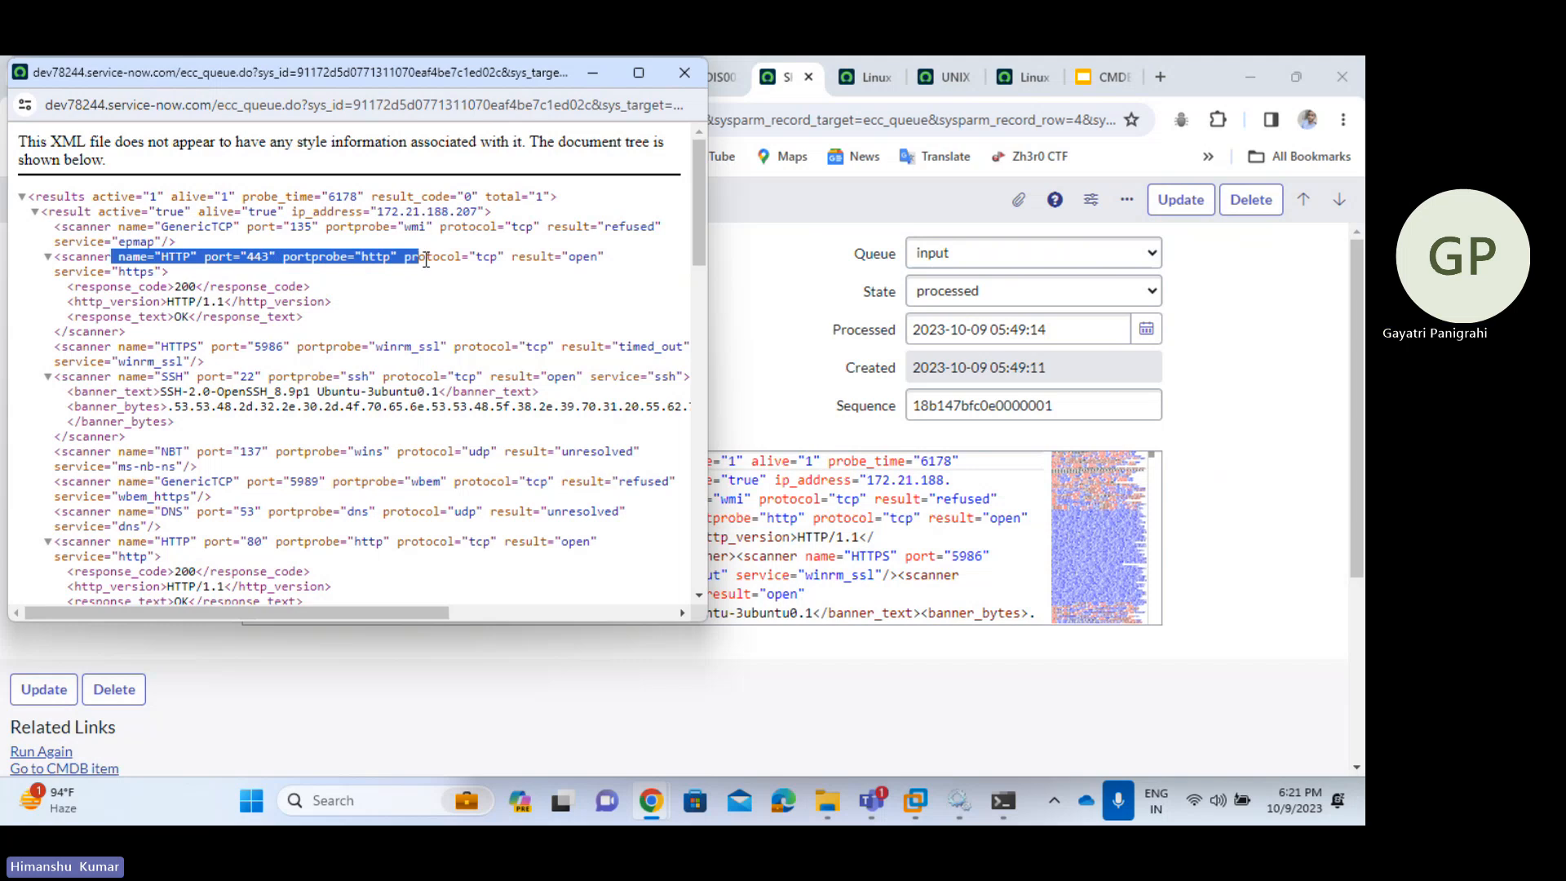
drag(524, 265, 589, 249)
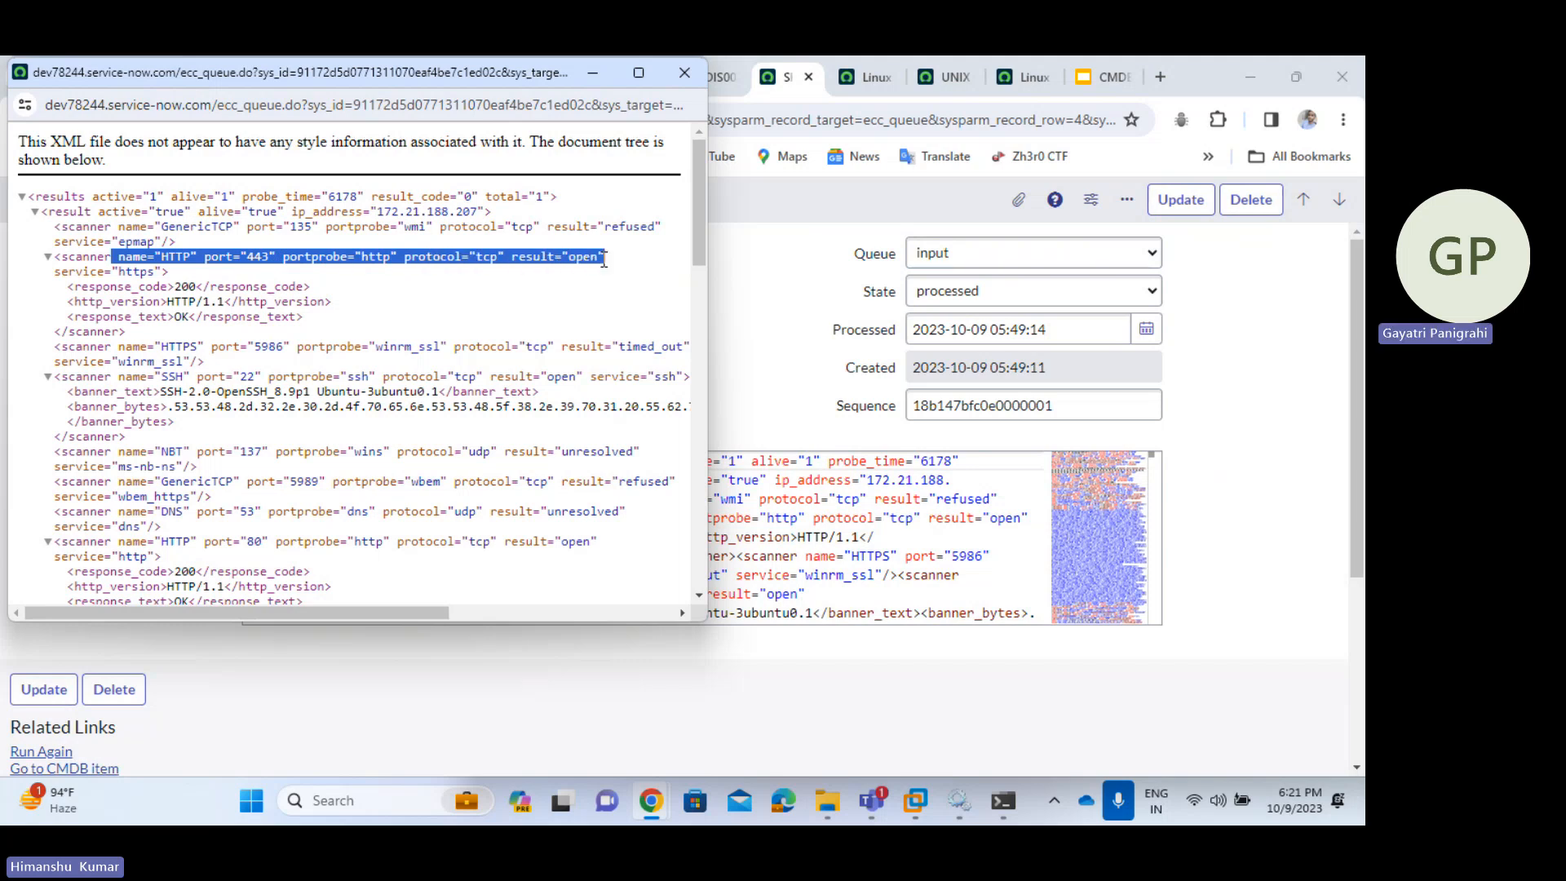
click(605, 261)
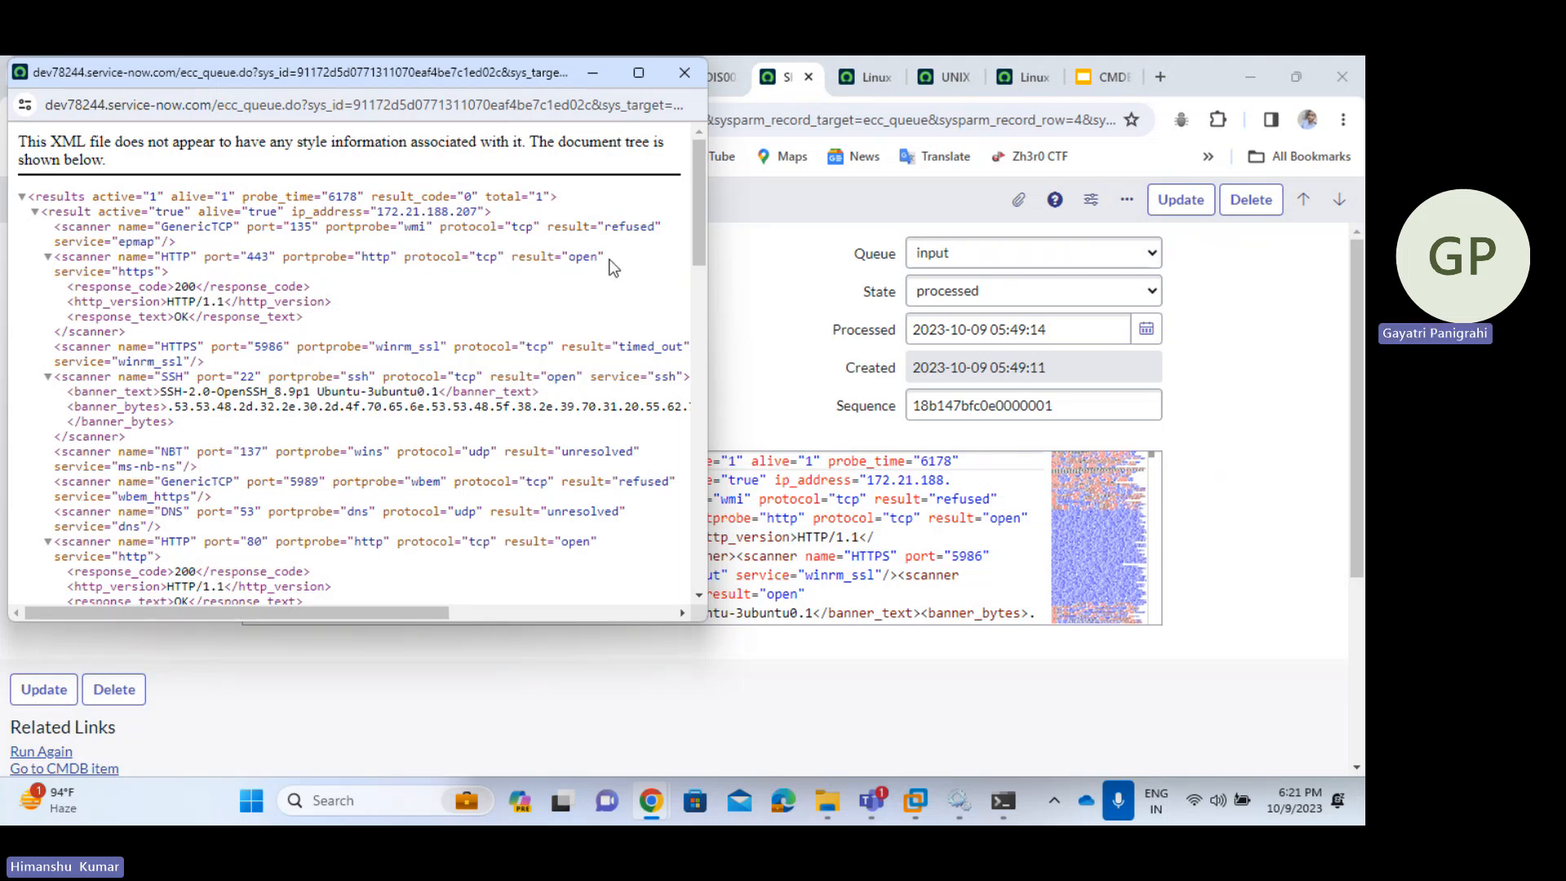
drag(491, 259, 207, 260)
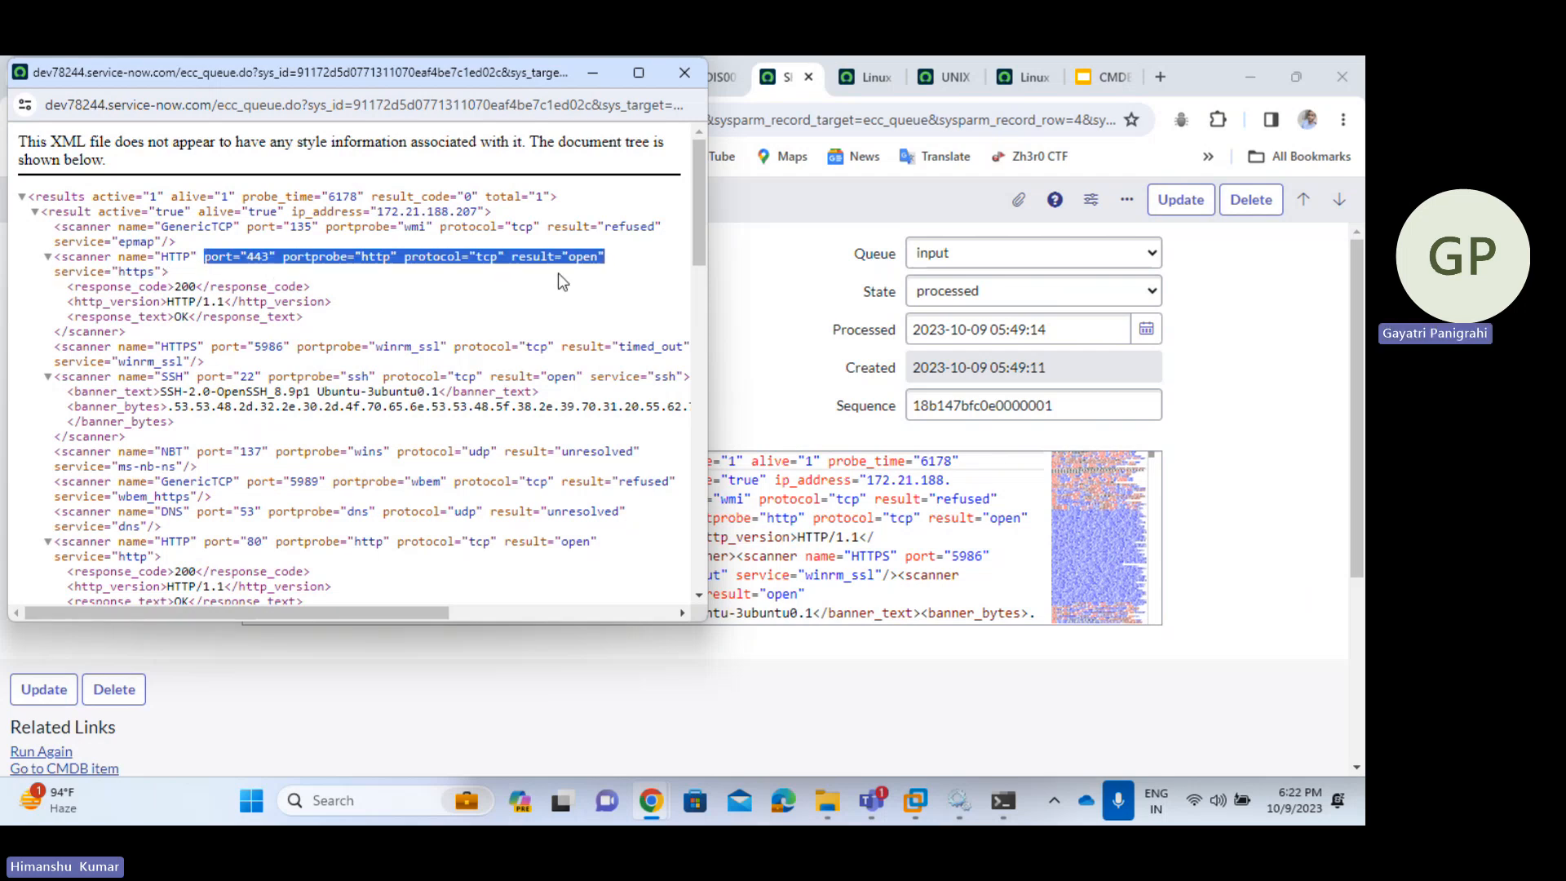
click(573, 256)
- Check HTTPS on port 5986 timed out and SSH port 22 open with an Ubuntu banner
scroll(532, 330, down, 1)
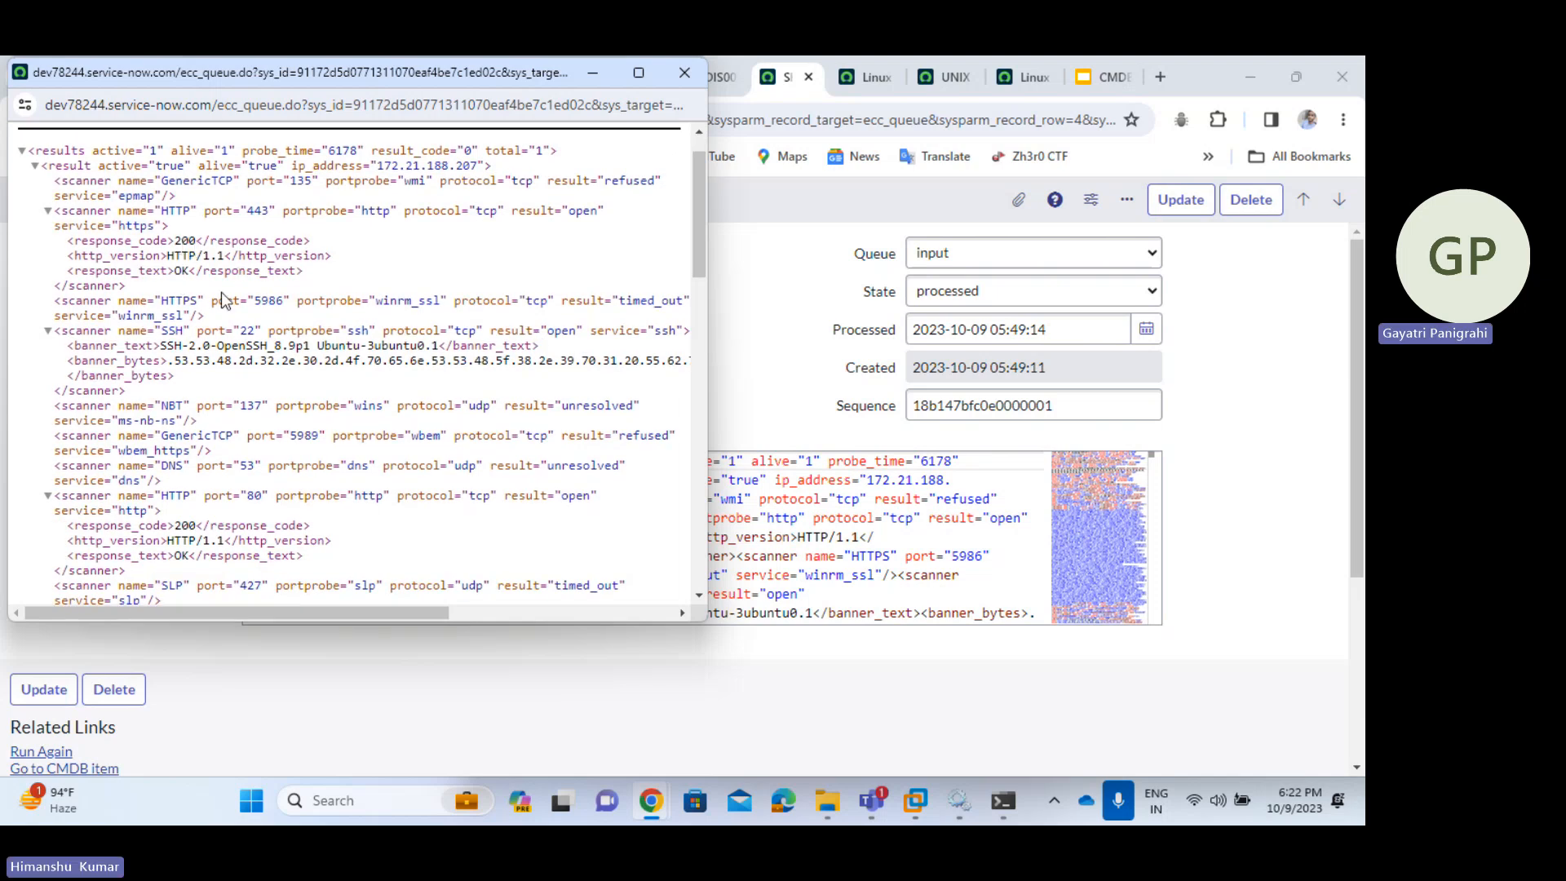
drag(157, 301, 334, 302)
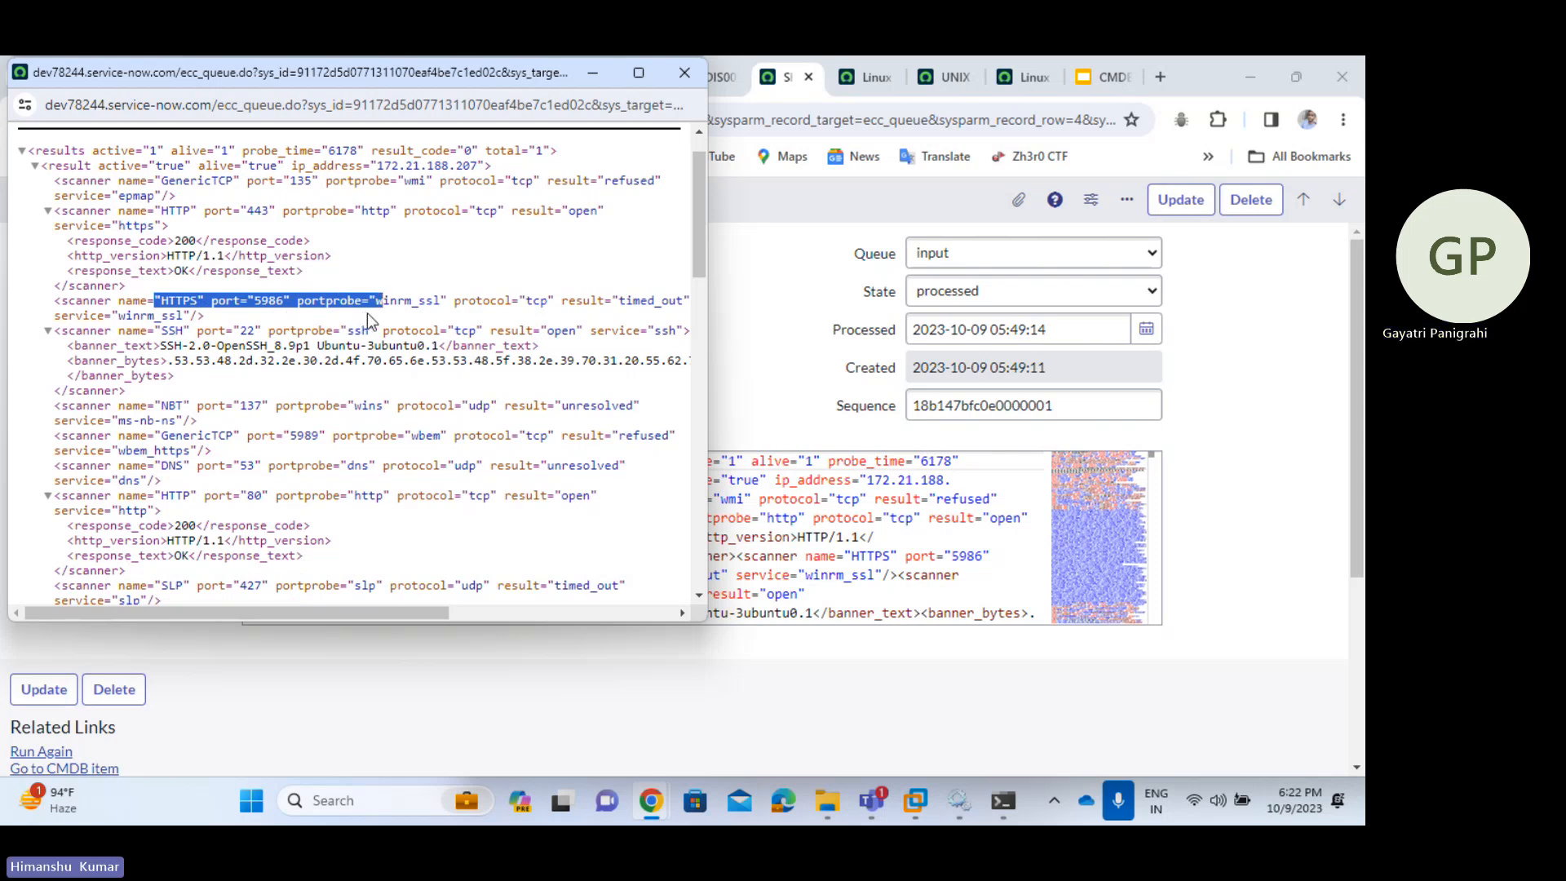
click(369, 311)
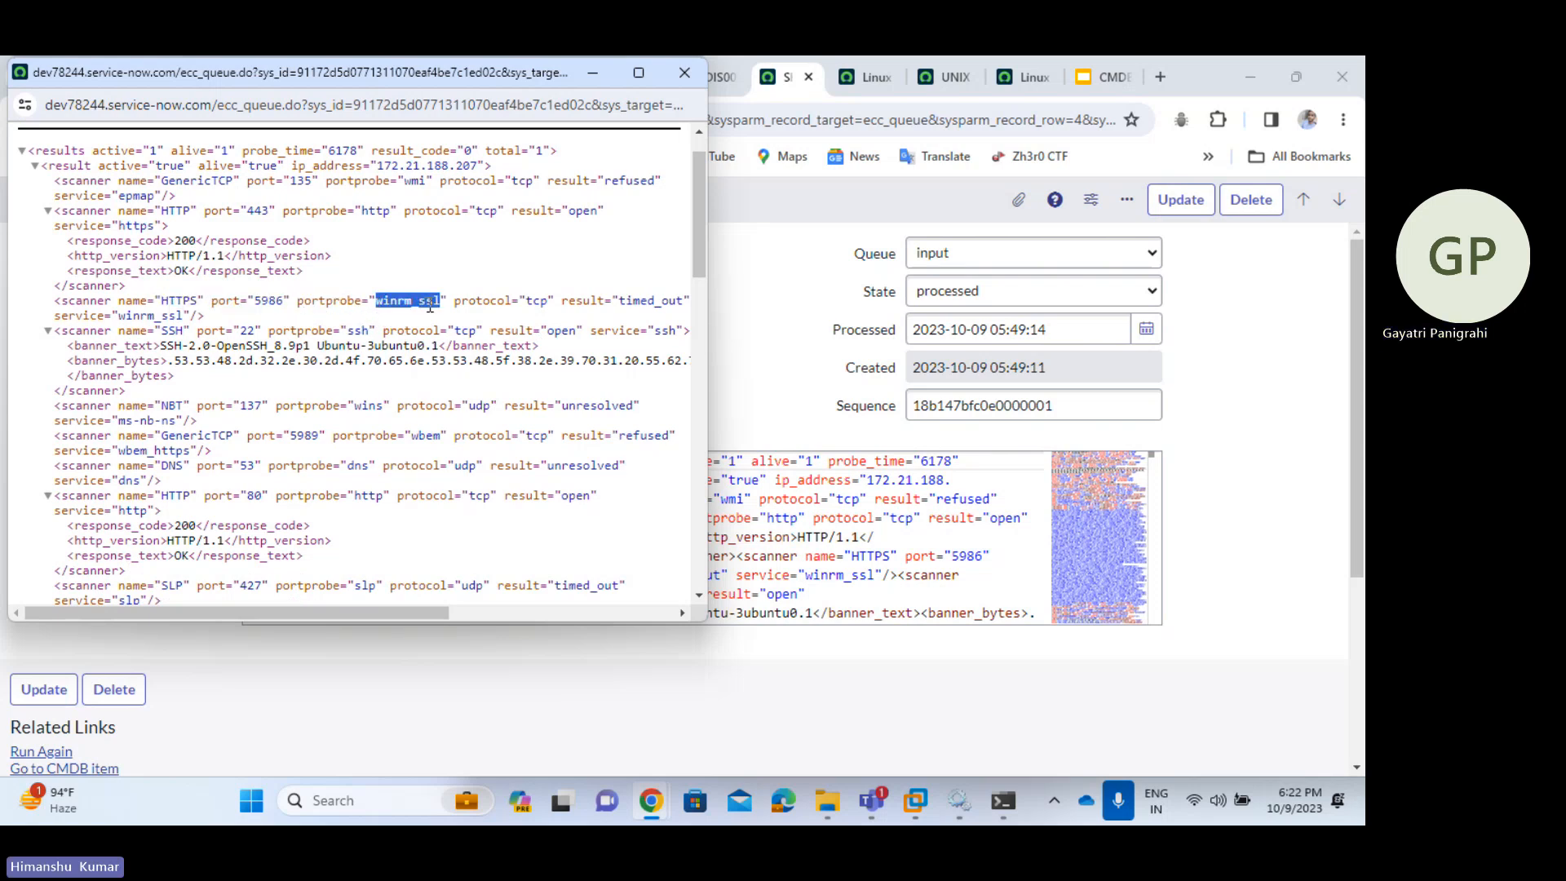
drag(708, 311, 890, 310)
drag(614, 252, 638, 253)
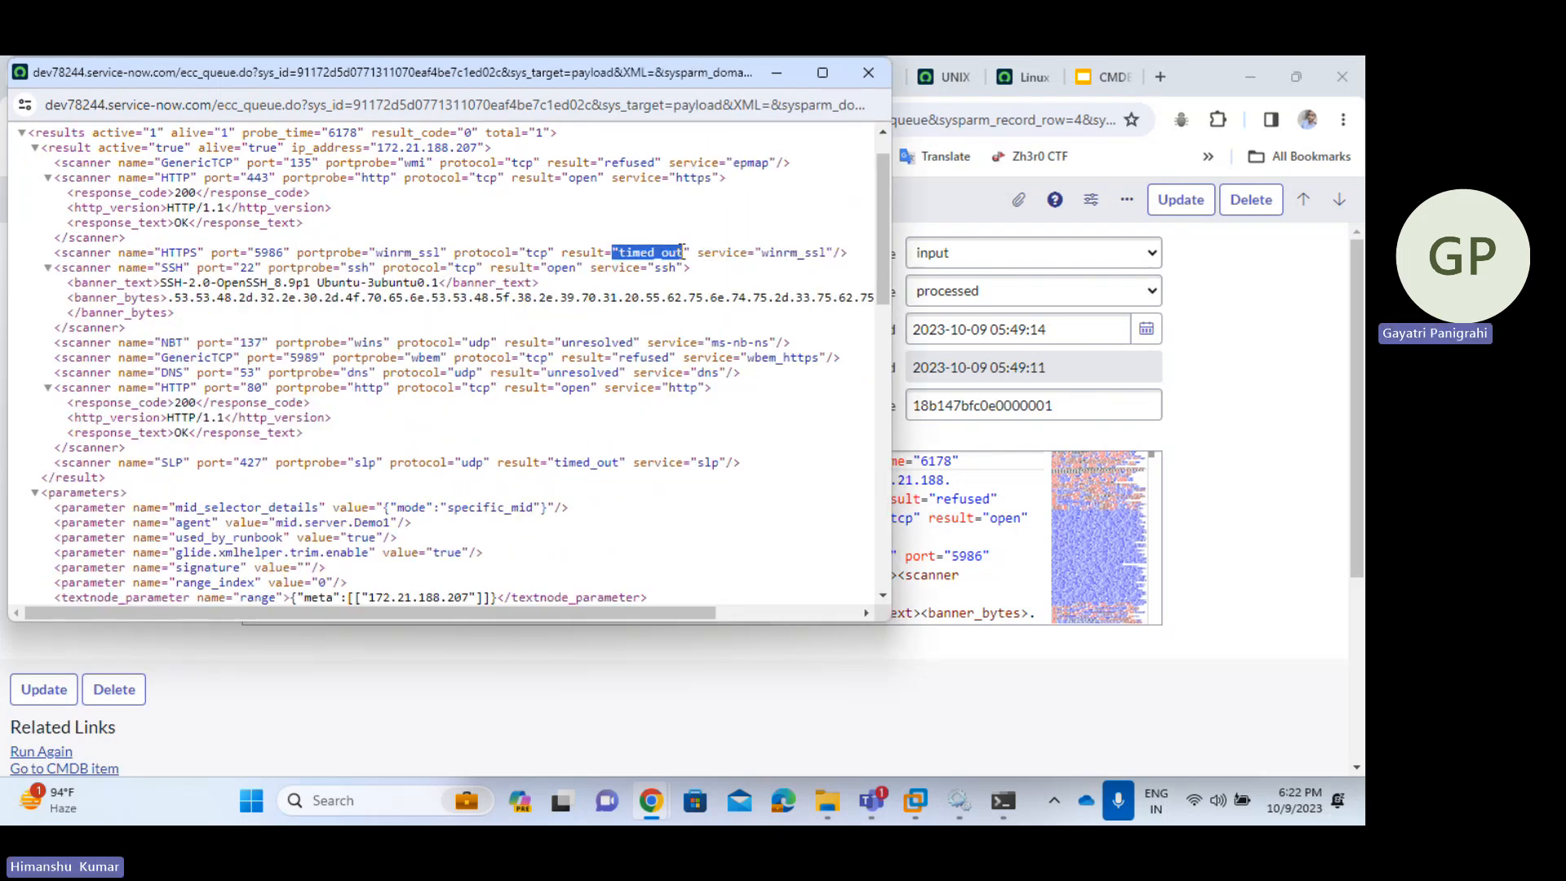
drag(118, 268, 262, 270)
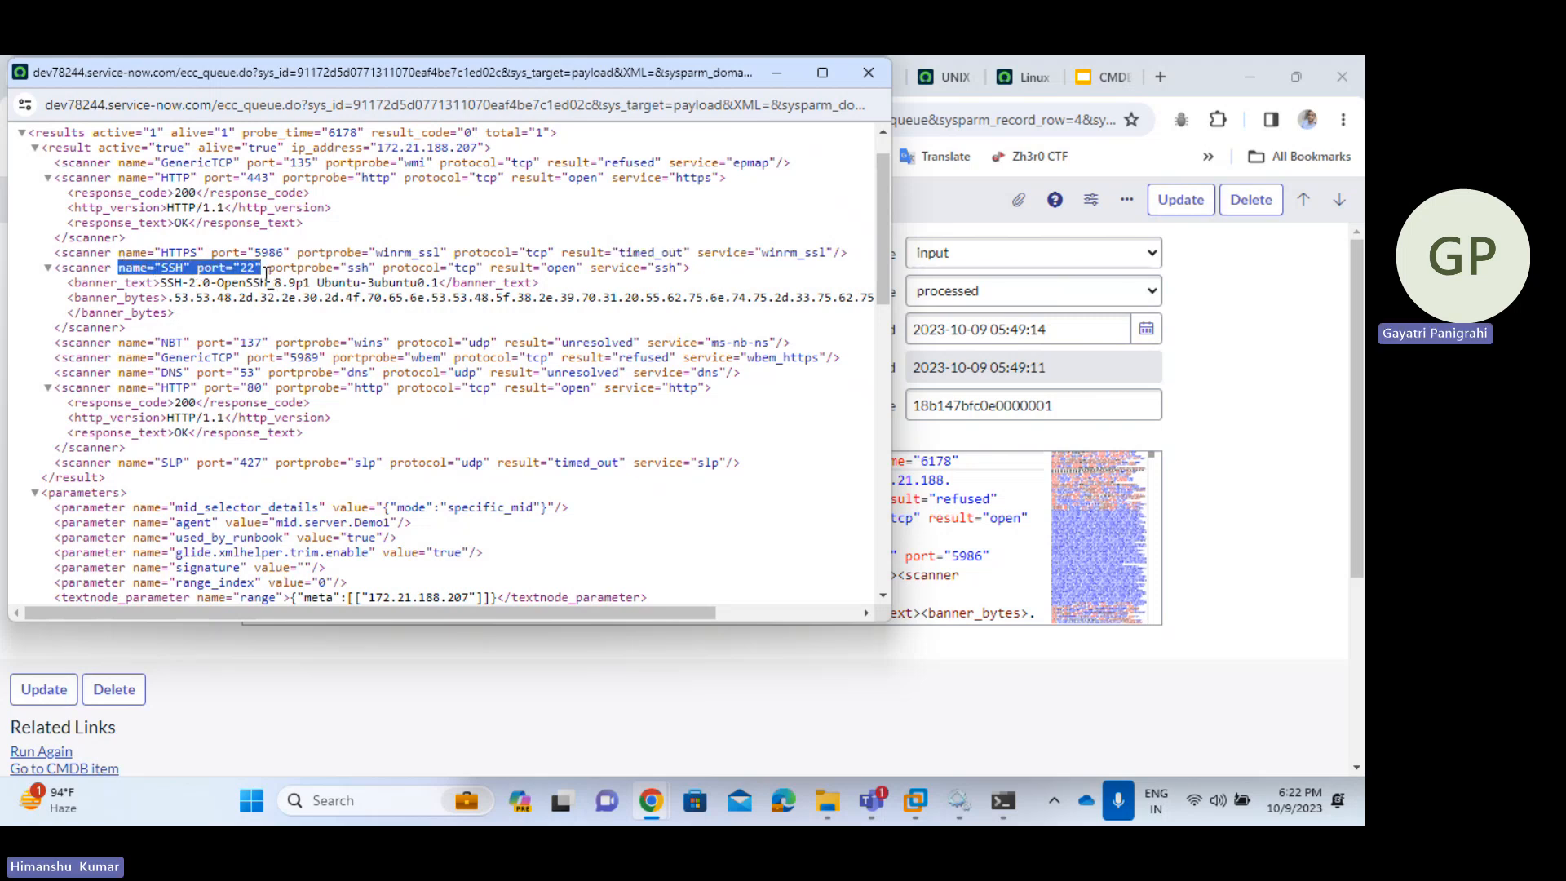
drag(376, 273, 548, 262)
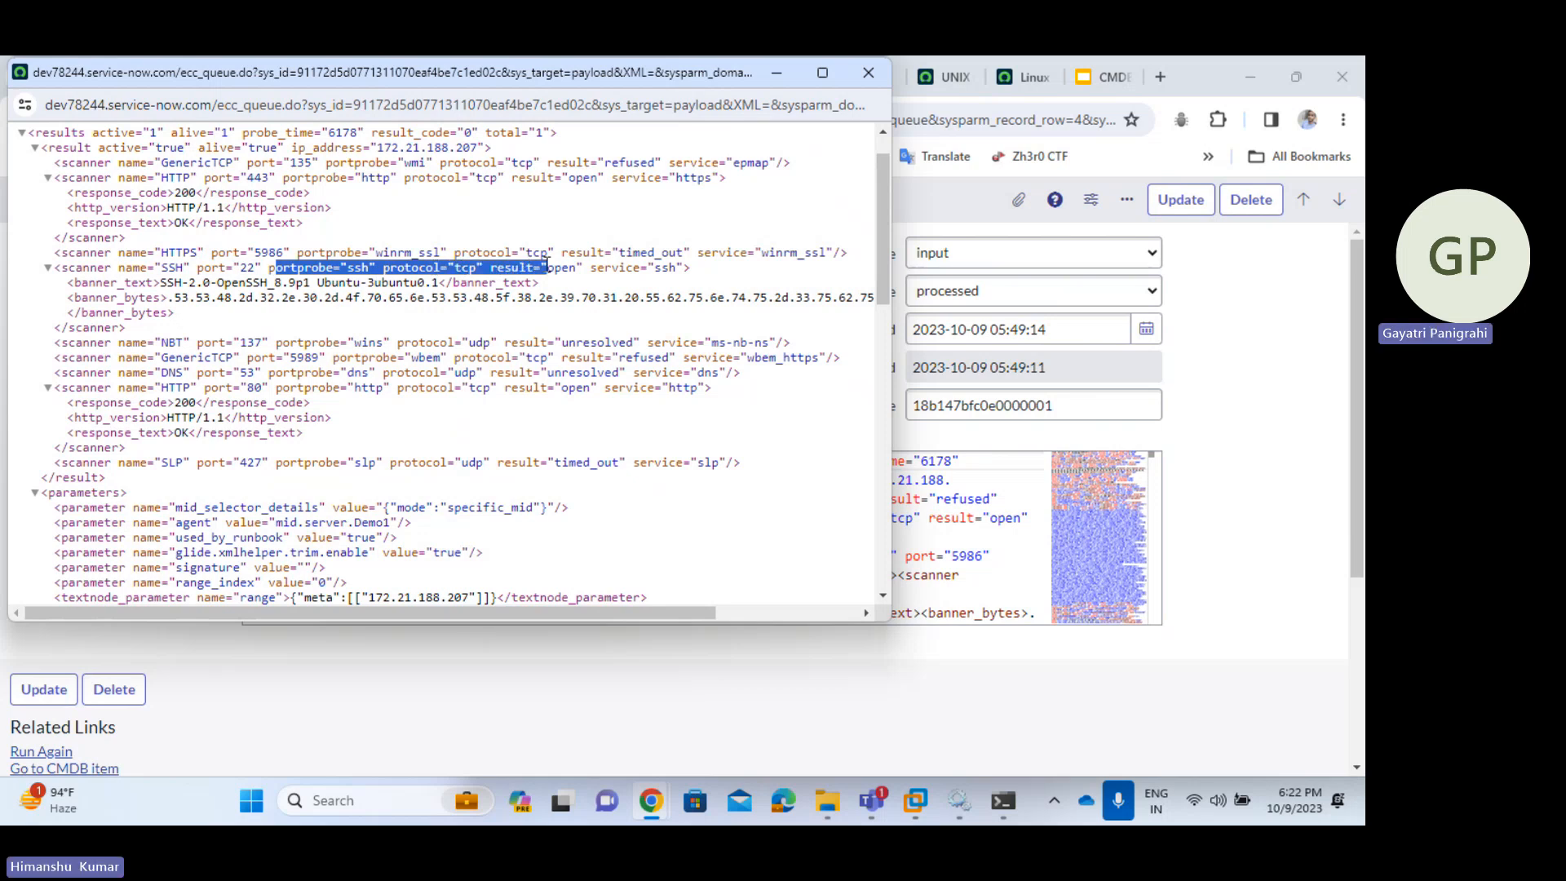
click(552, 266)
double_click(558, 267)
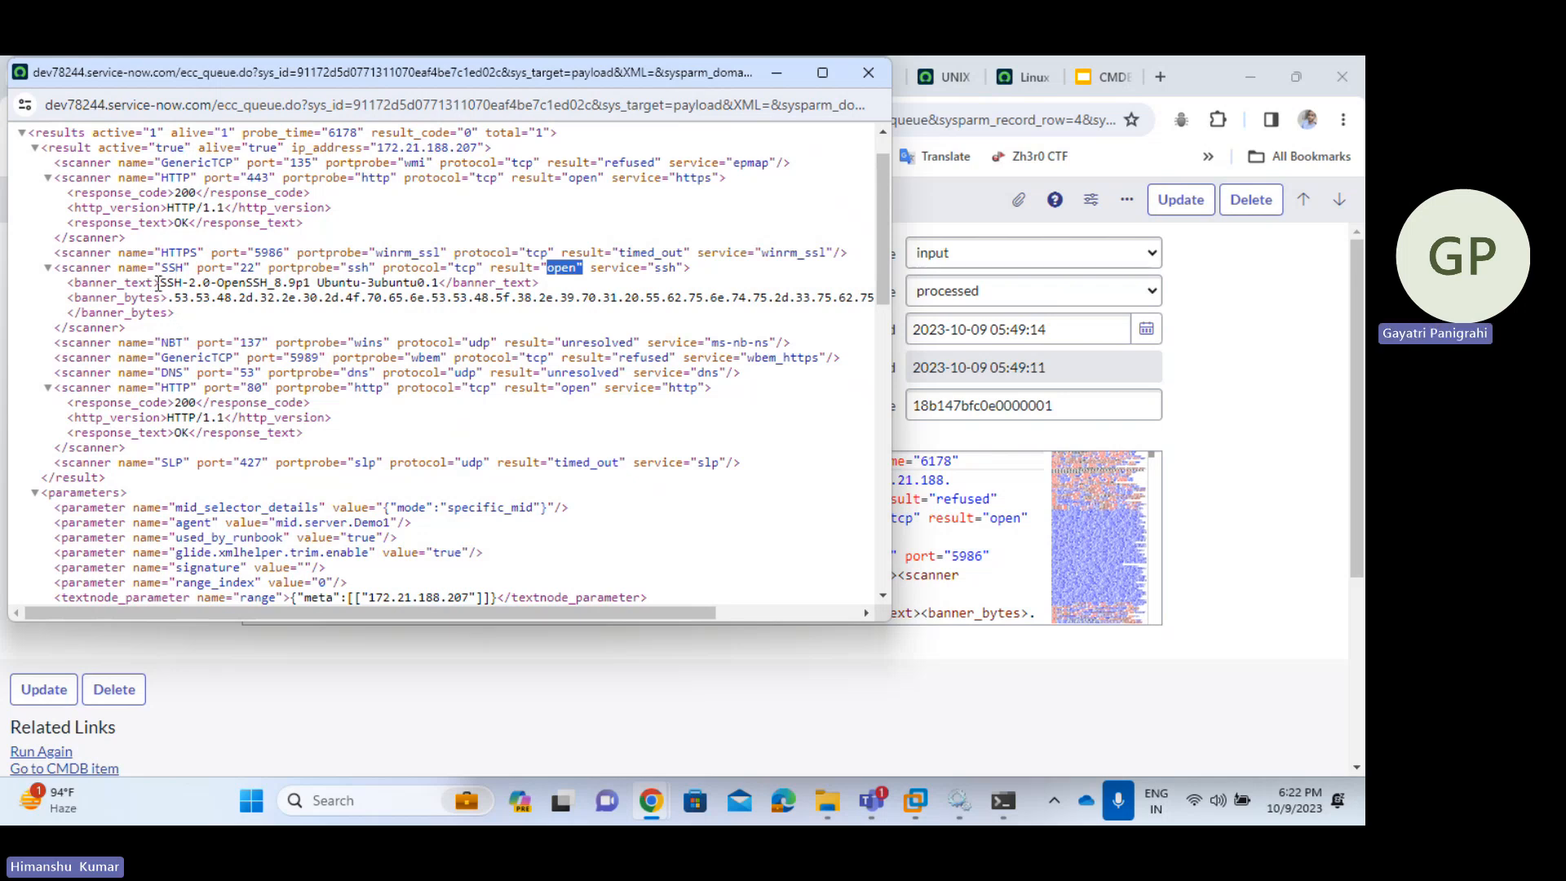
drag(155, 283, 259, 283)
drag(370, 283, 443, 283)
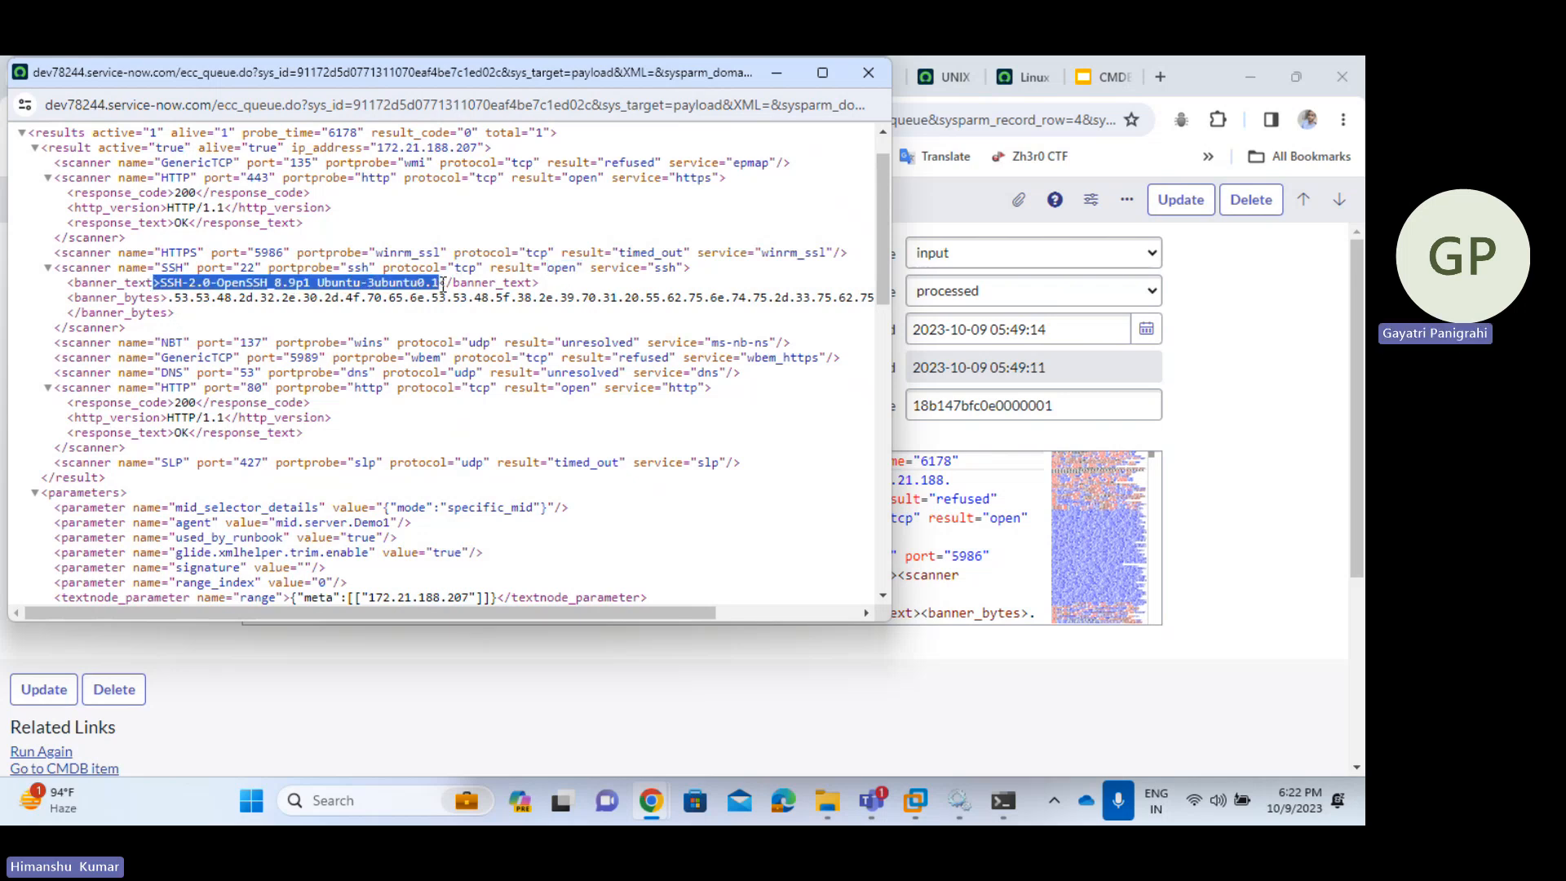
double_click(333, 282)
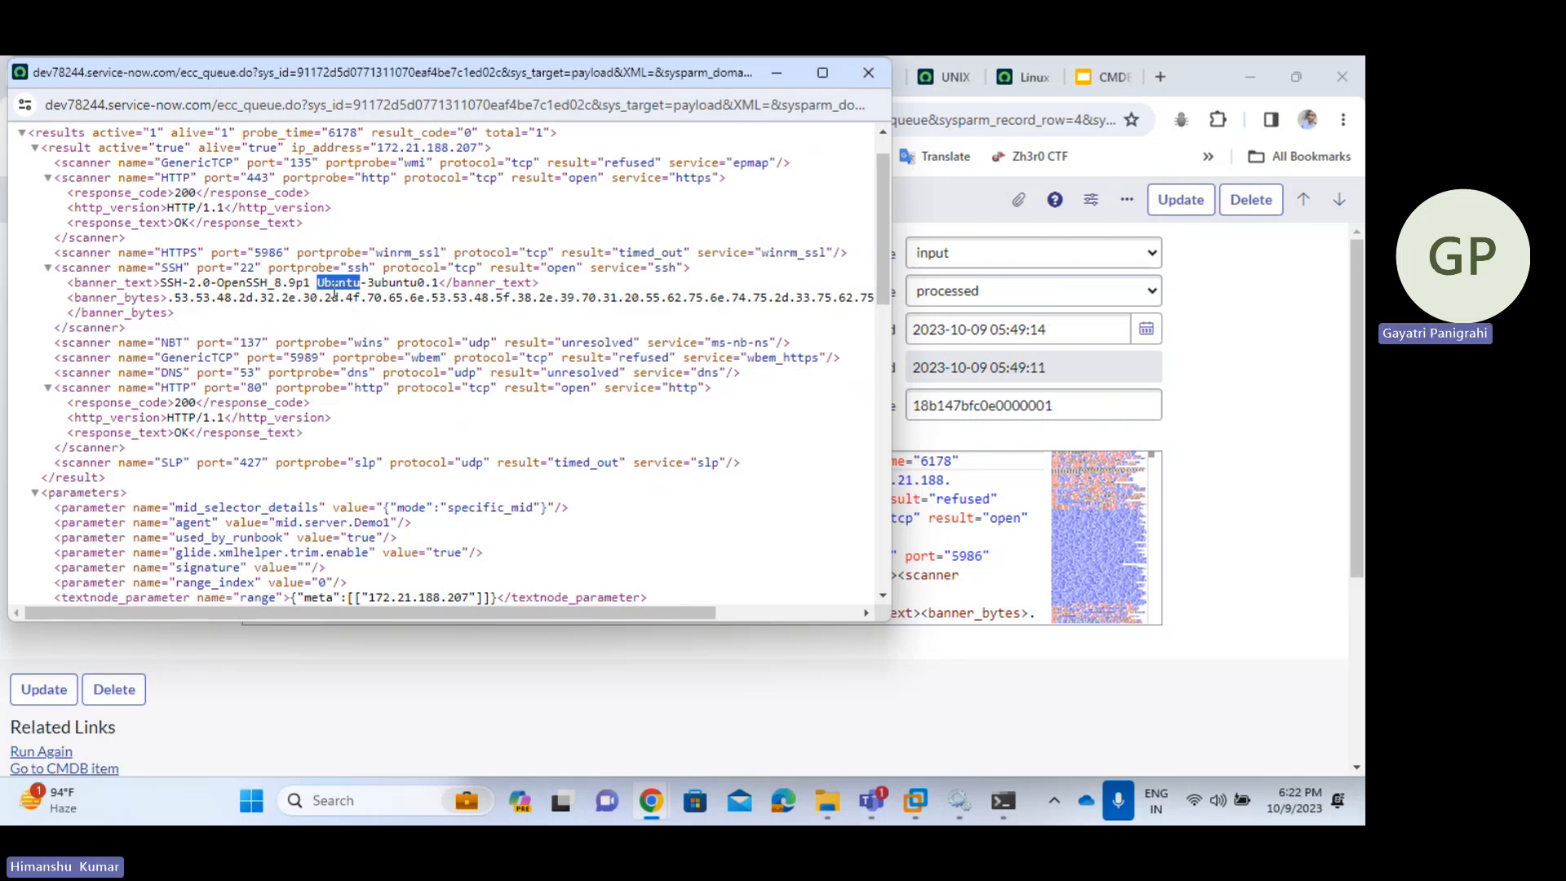
click(393, 319)
- Close the payload popup and highlight Linux in UNIX Classifications, mapped to Linux Server
click(865, 71)
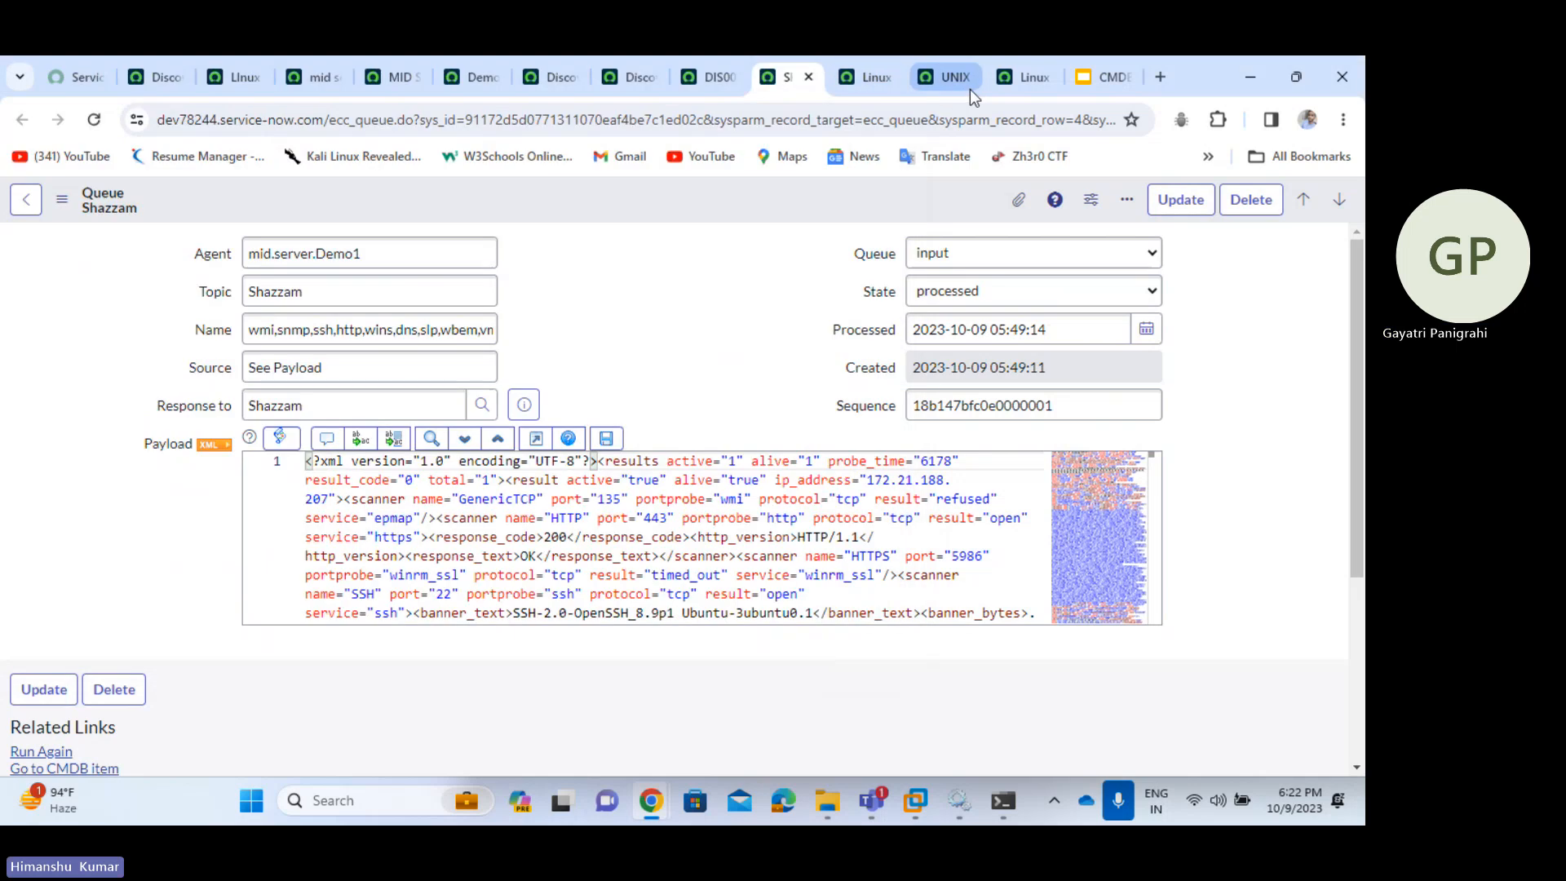
click(951, 80)
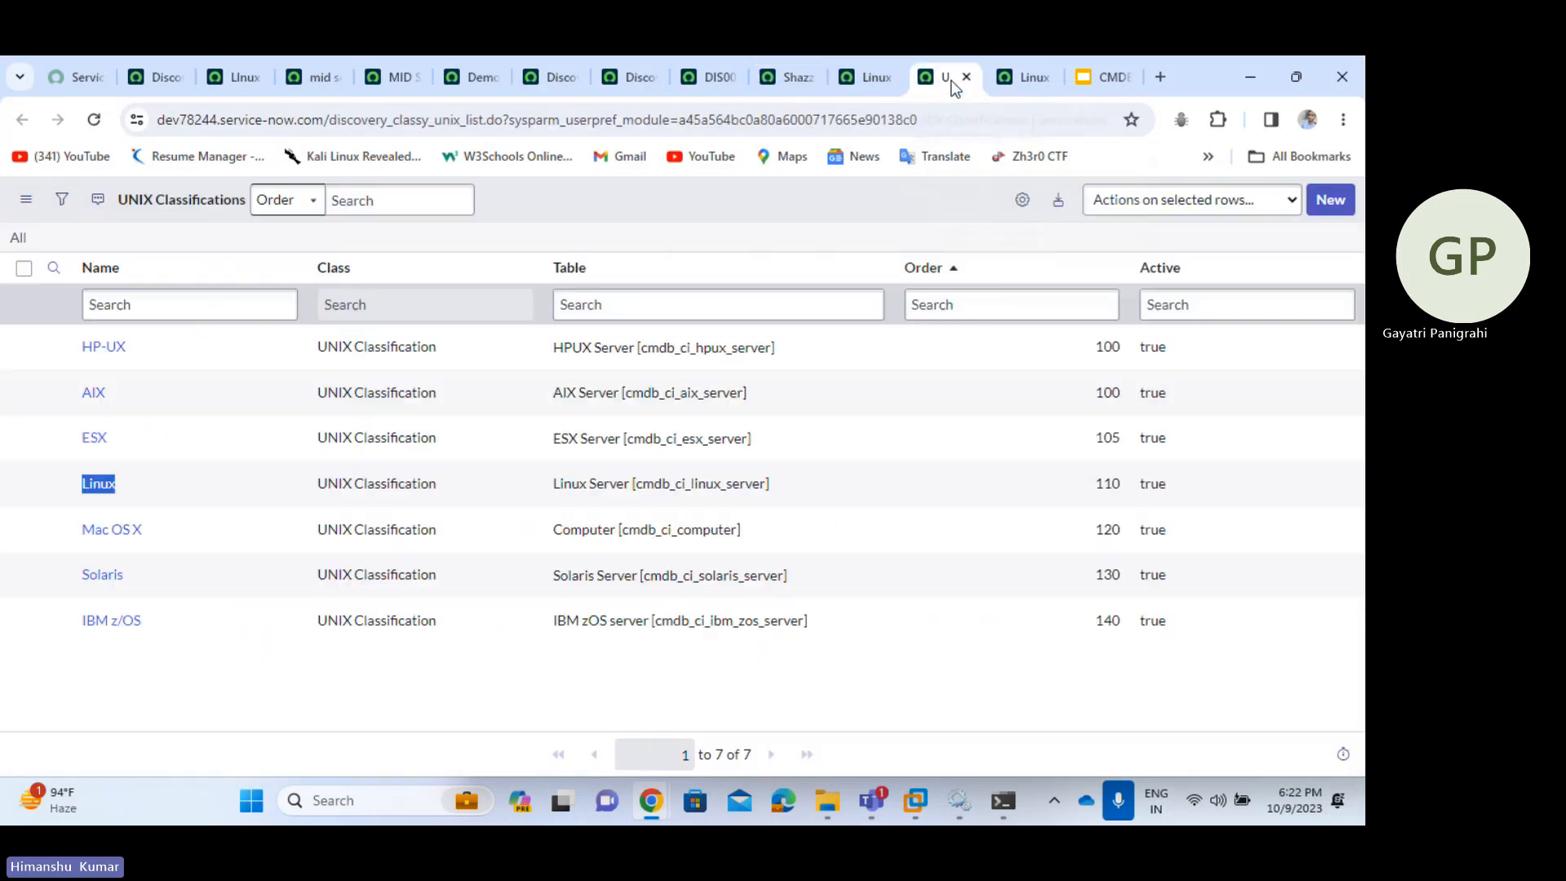
click(220, 659)
drag(140, 496, 80, 494)
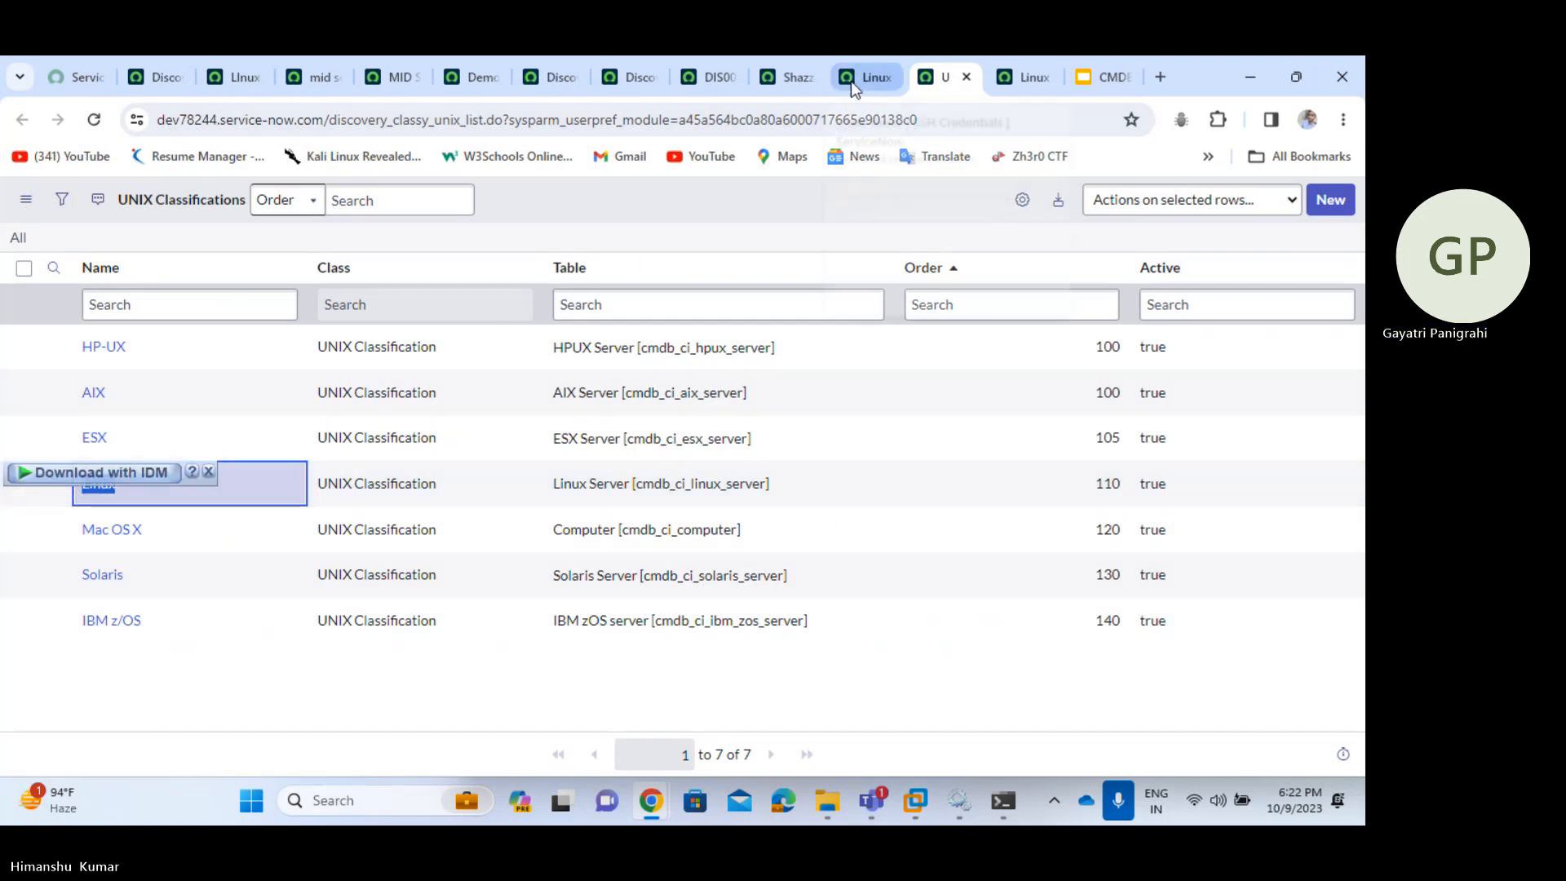
mouse_move(852, 83)
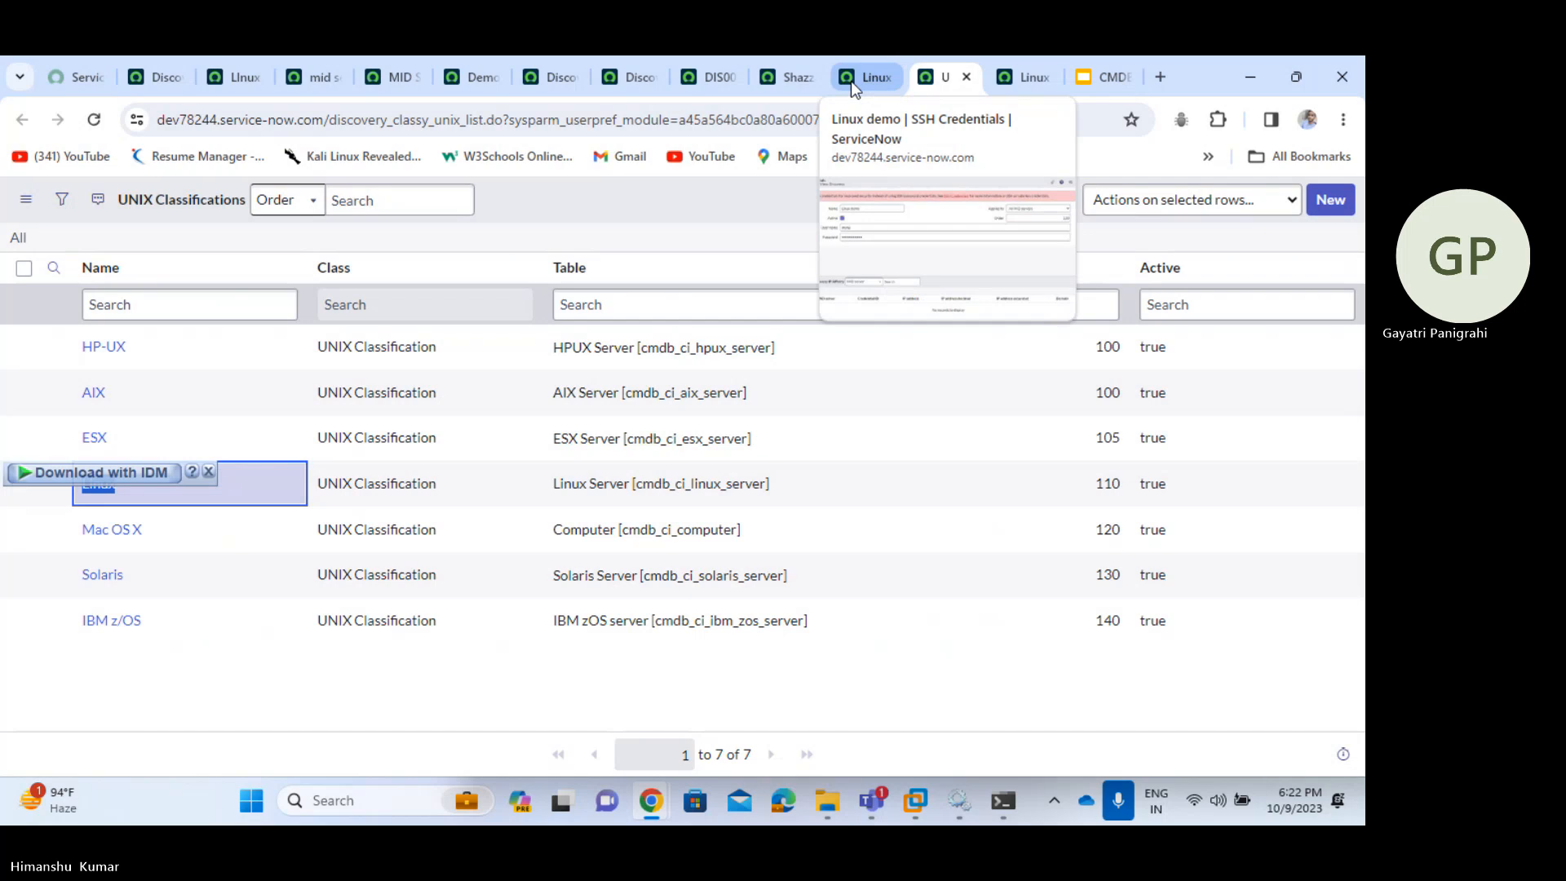
- Back on DIS0010001, inspect the Shazzam and UNIX - Classify ECC Queue entries and their MultiProbe topic
click(707, 79)
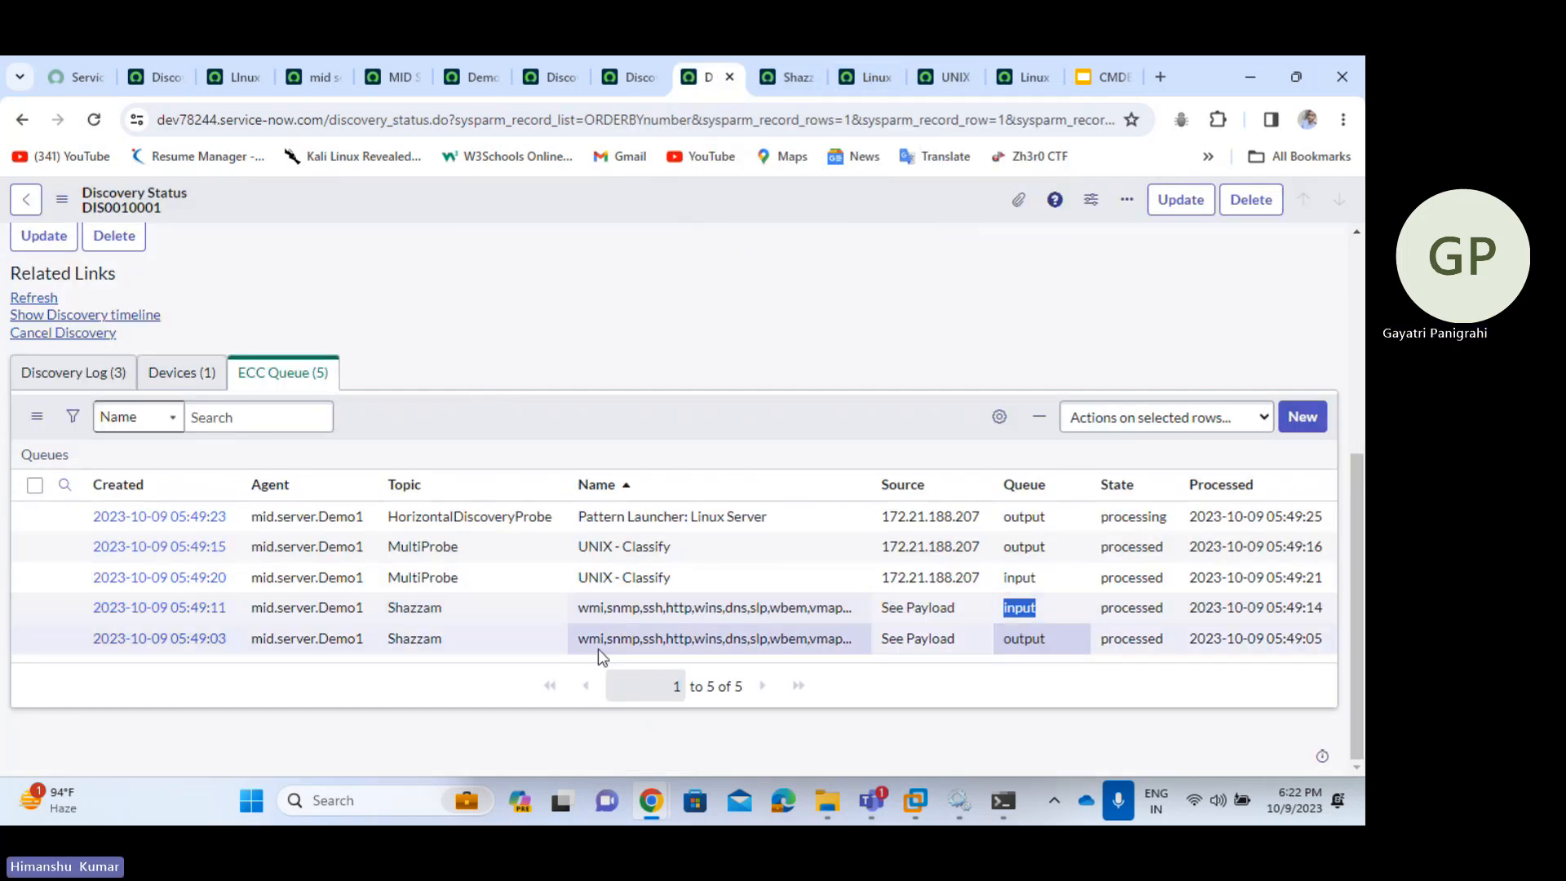
click(862, 605)
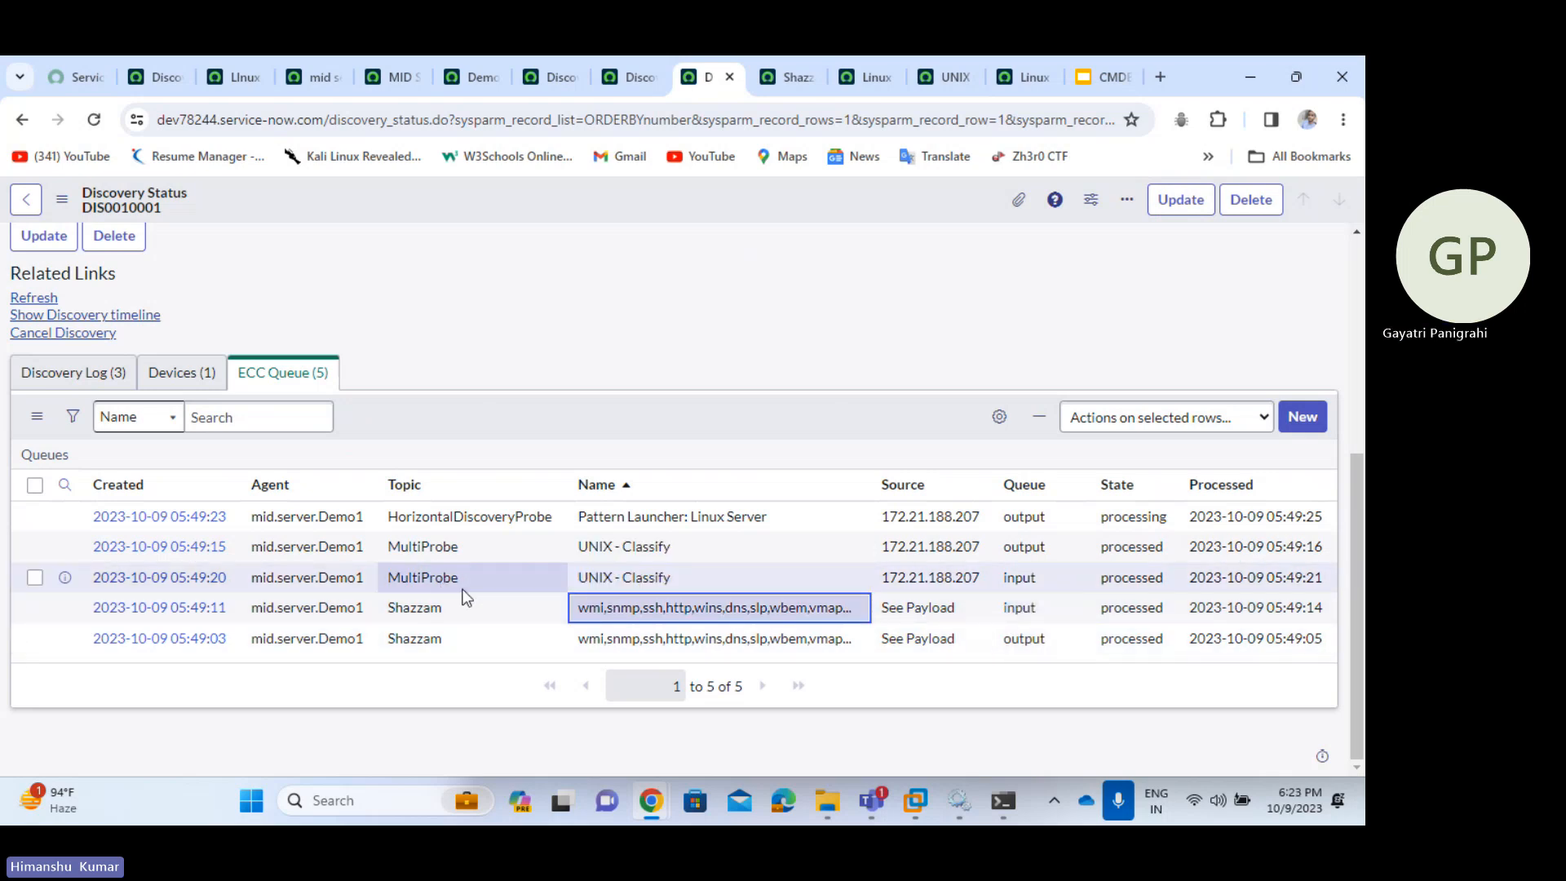
drag(573, 577, 638, 586)
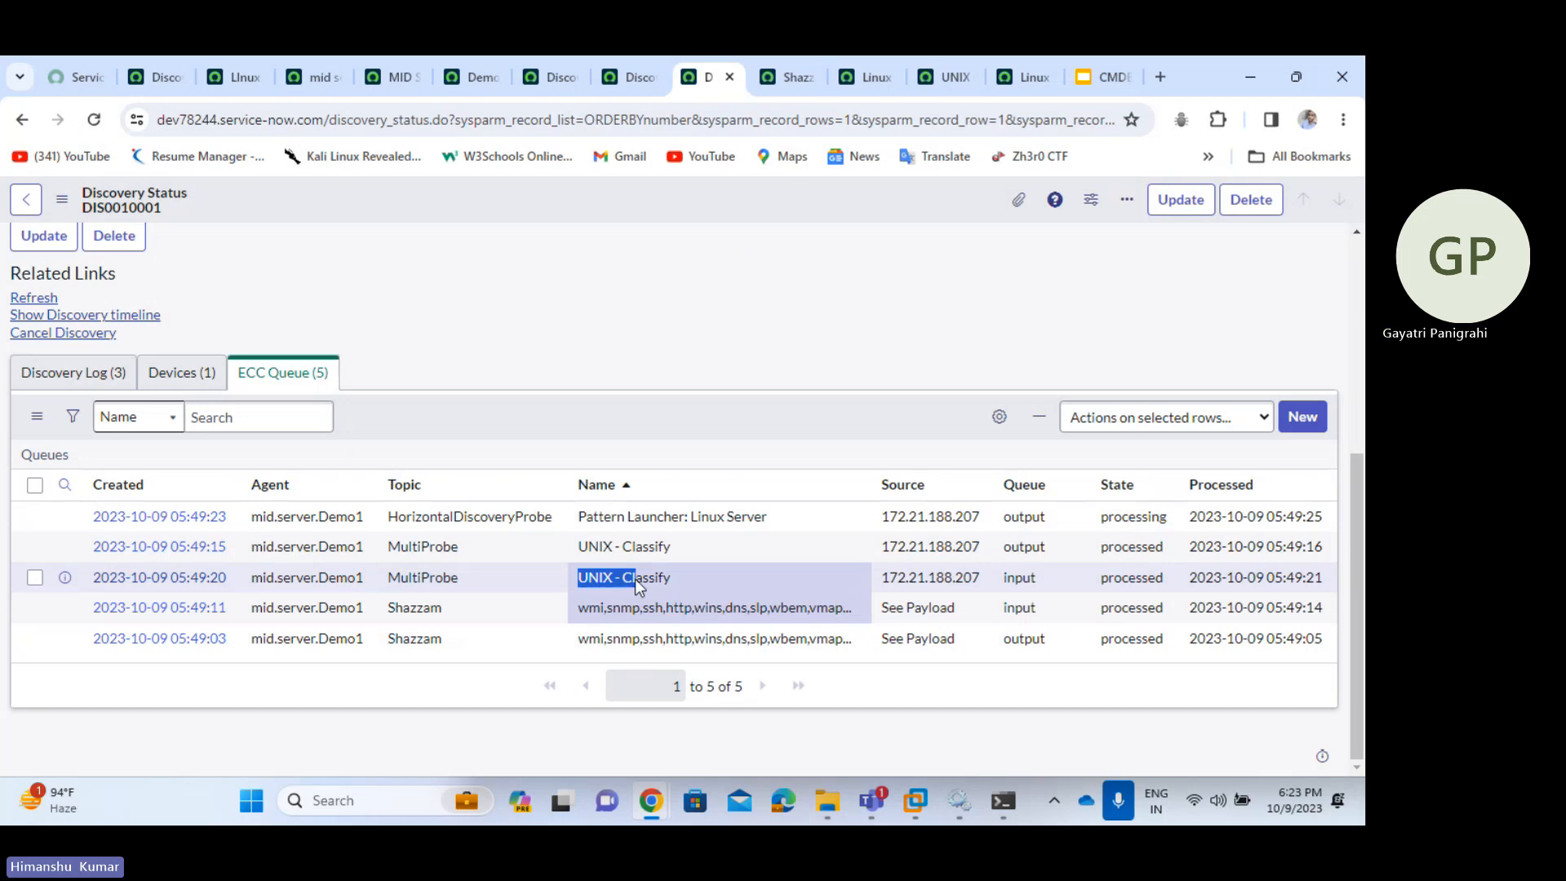
click(714, 581)
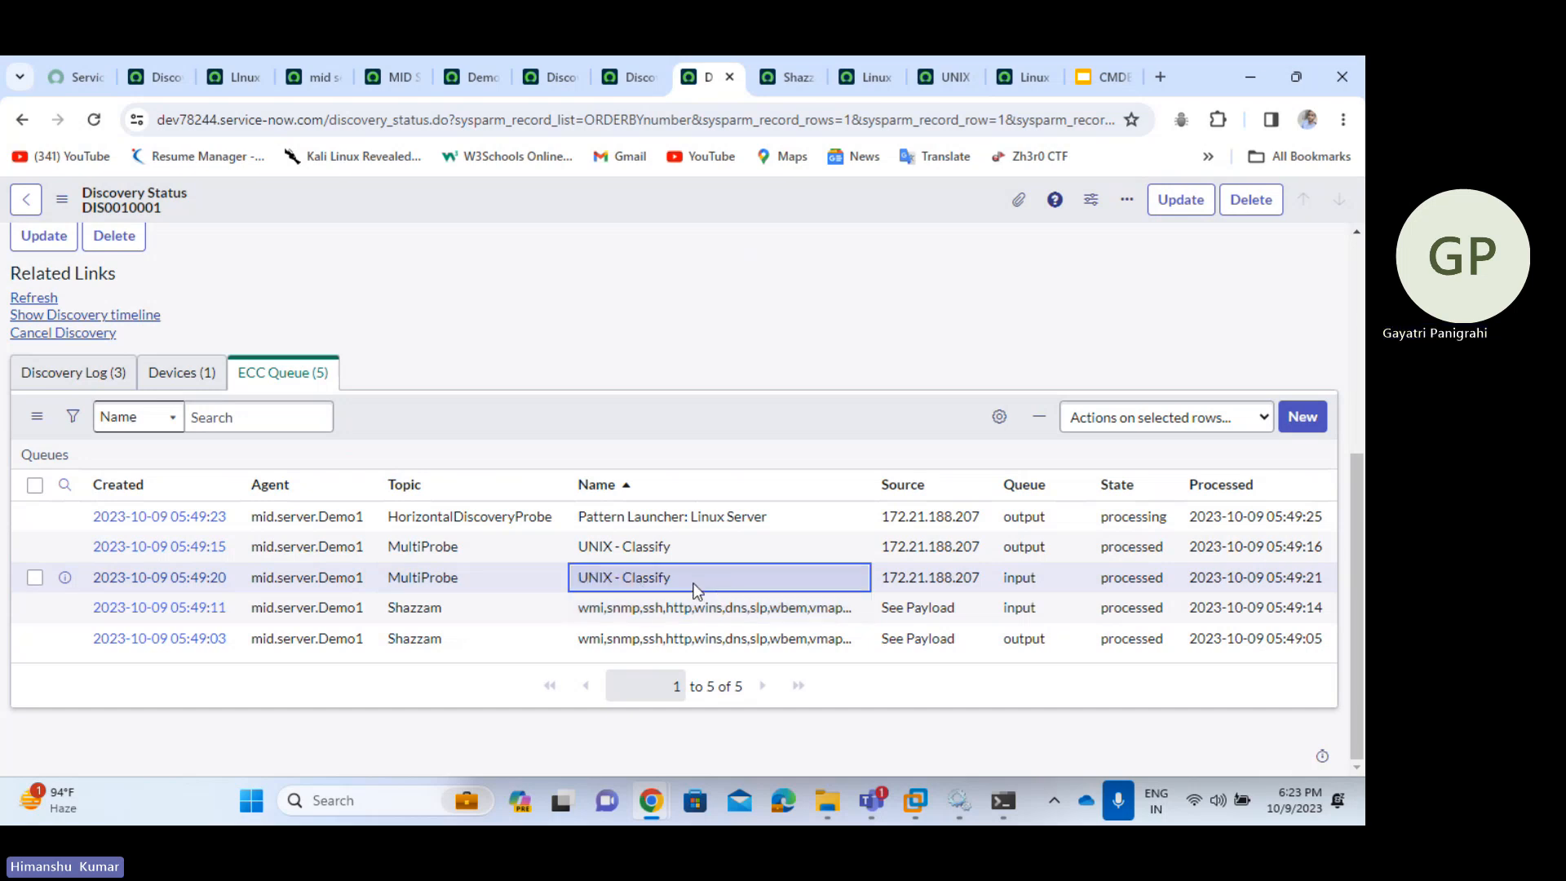
double_click(571, 587)
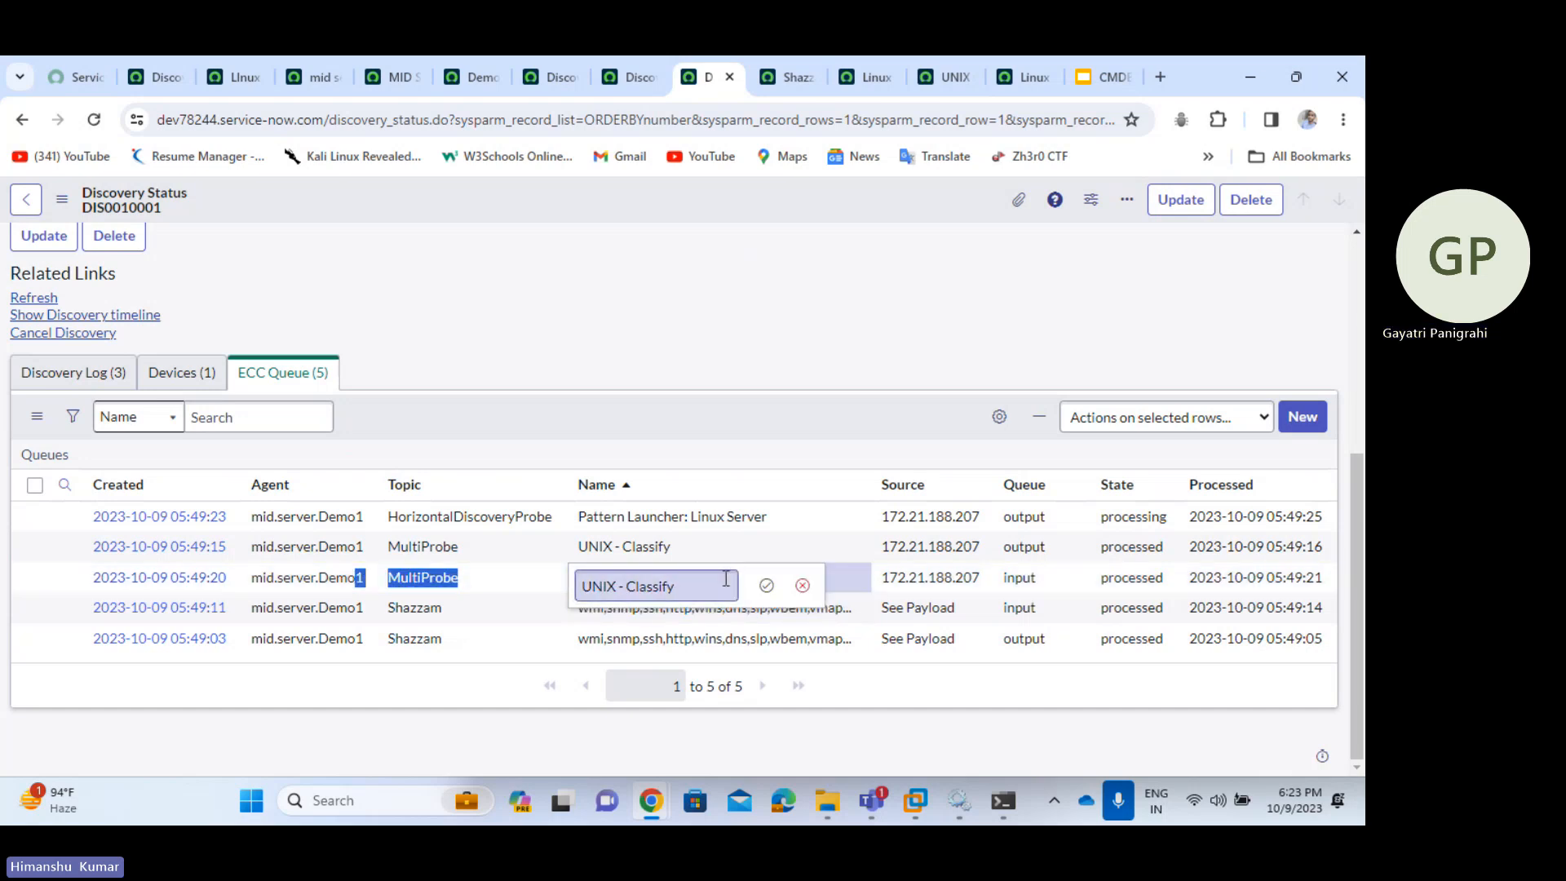
click(663, 546)
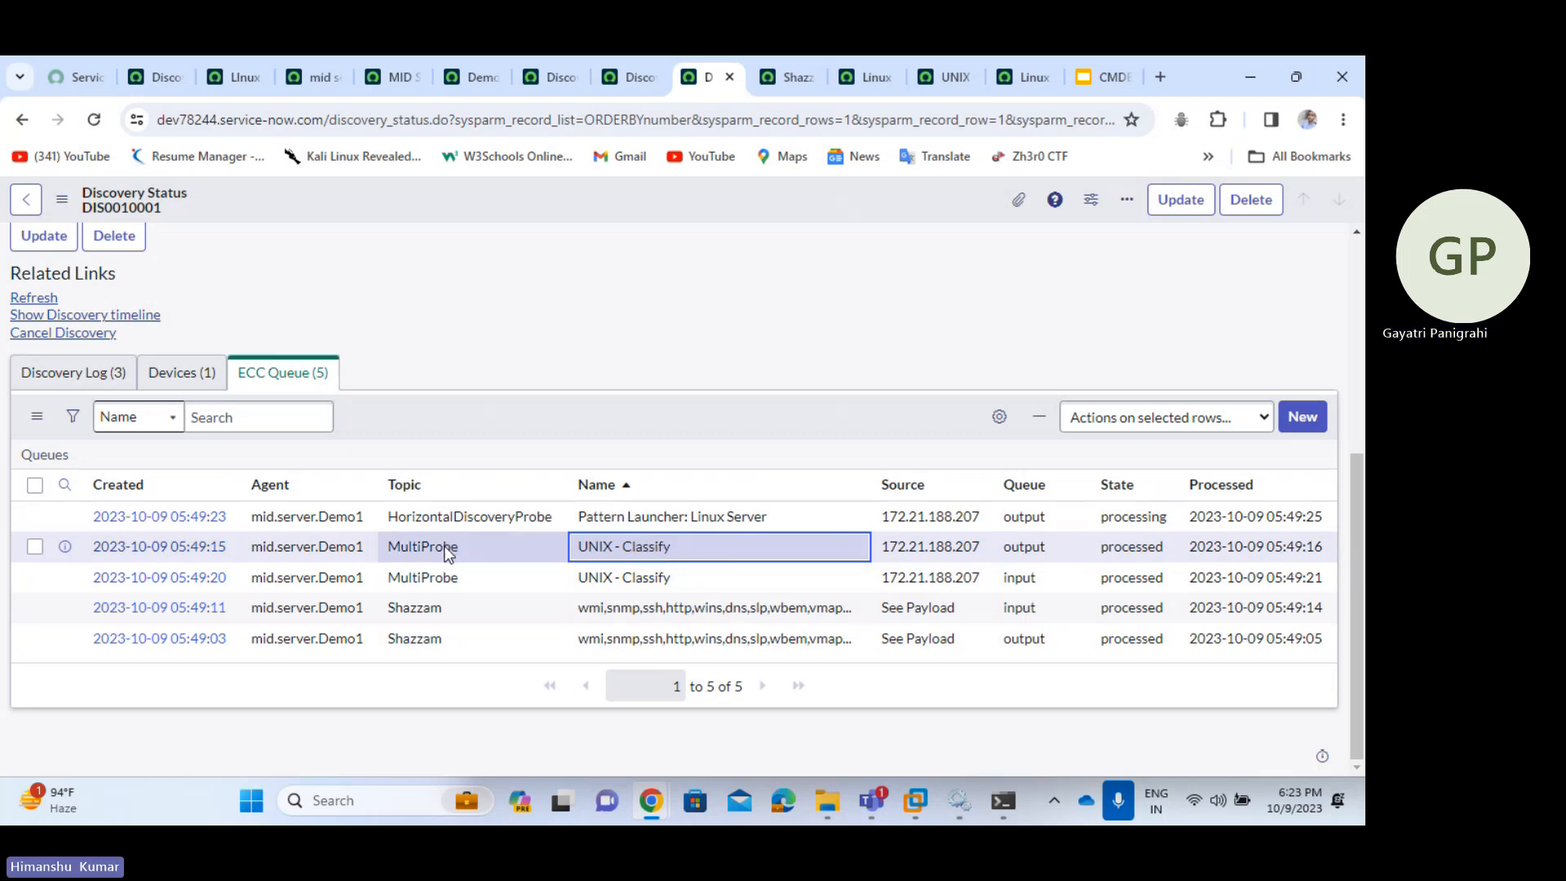
key(Return)
double_click(532, 544)
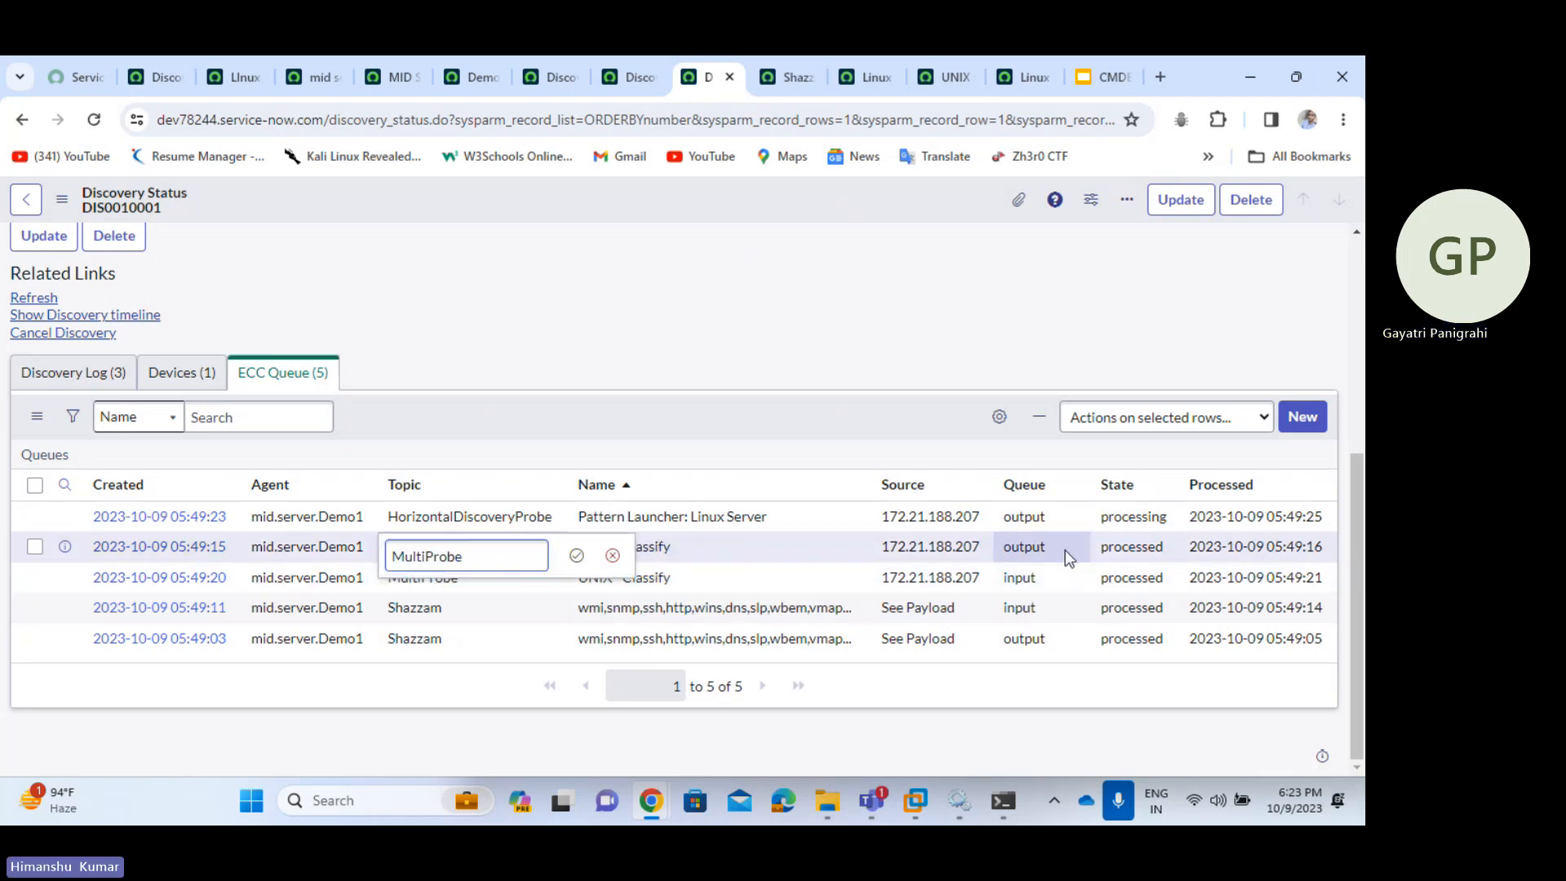
drag(1066, 550, 987, 590)
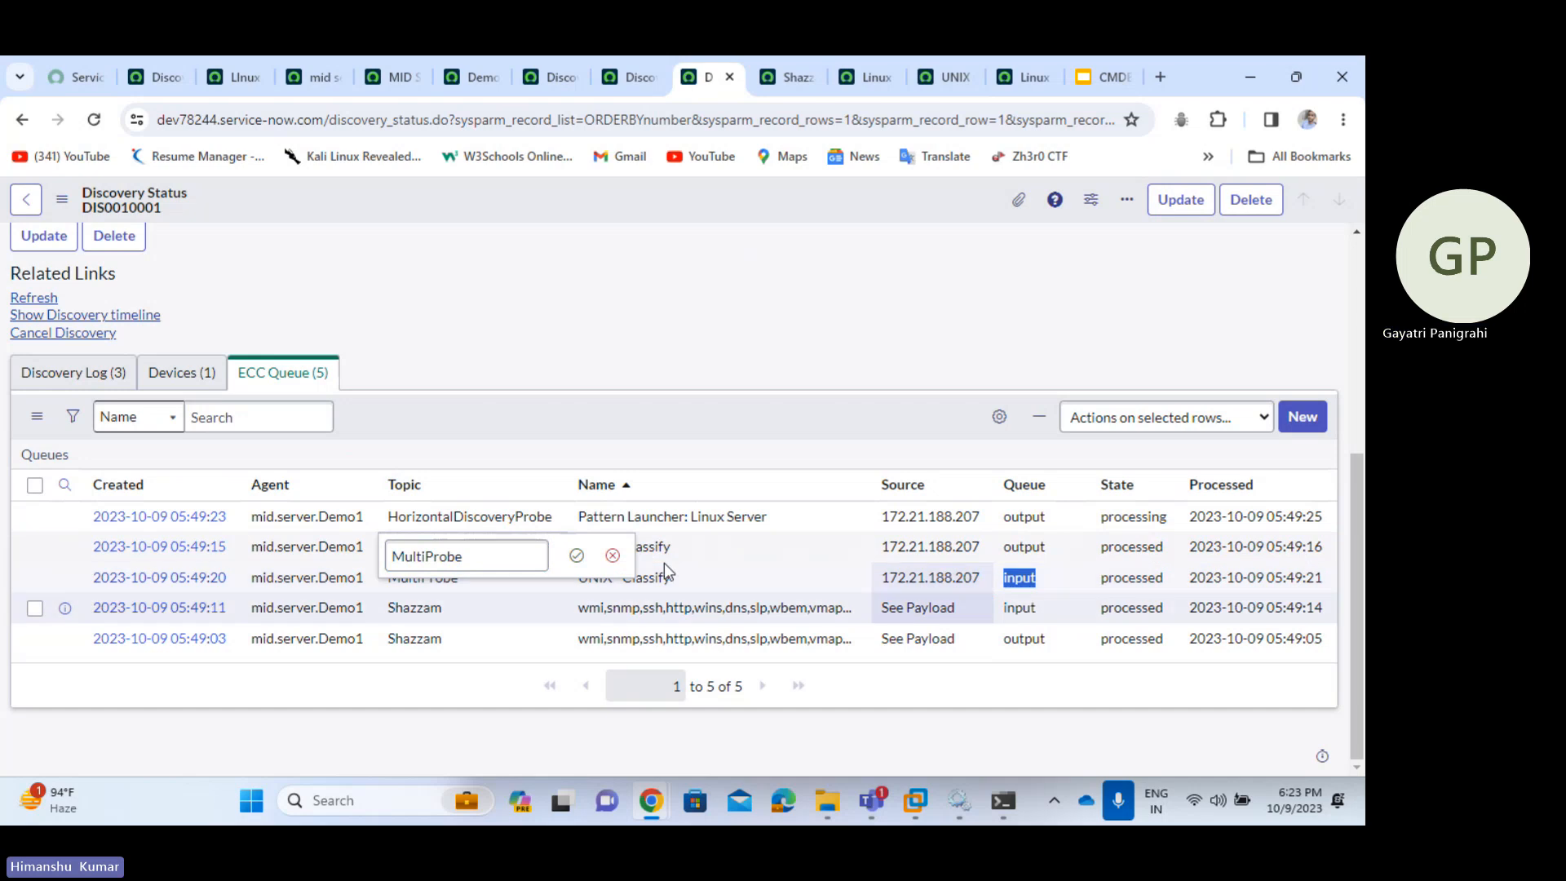
- Refresh the ECC Queue list, then refresh the DIS0010001 discovery status record
right_click(668, 404)
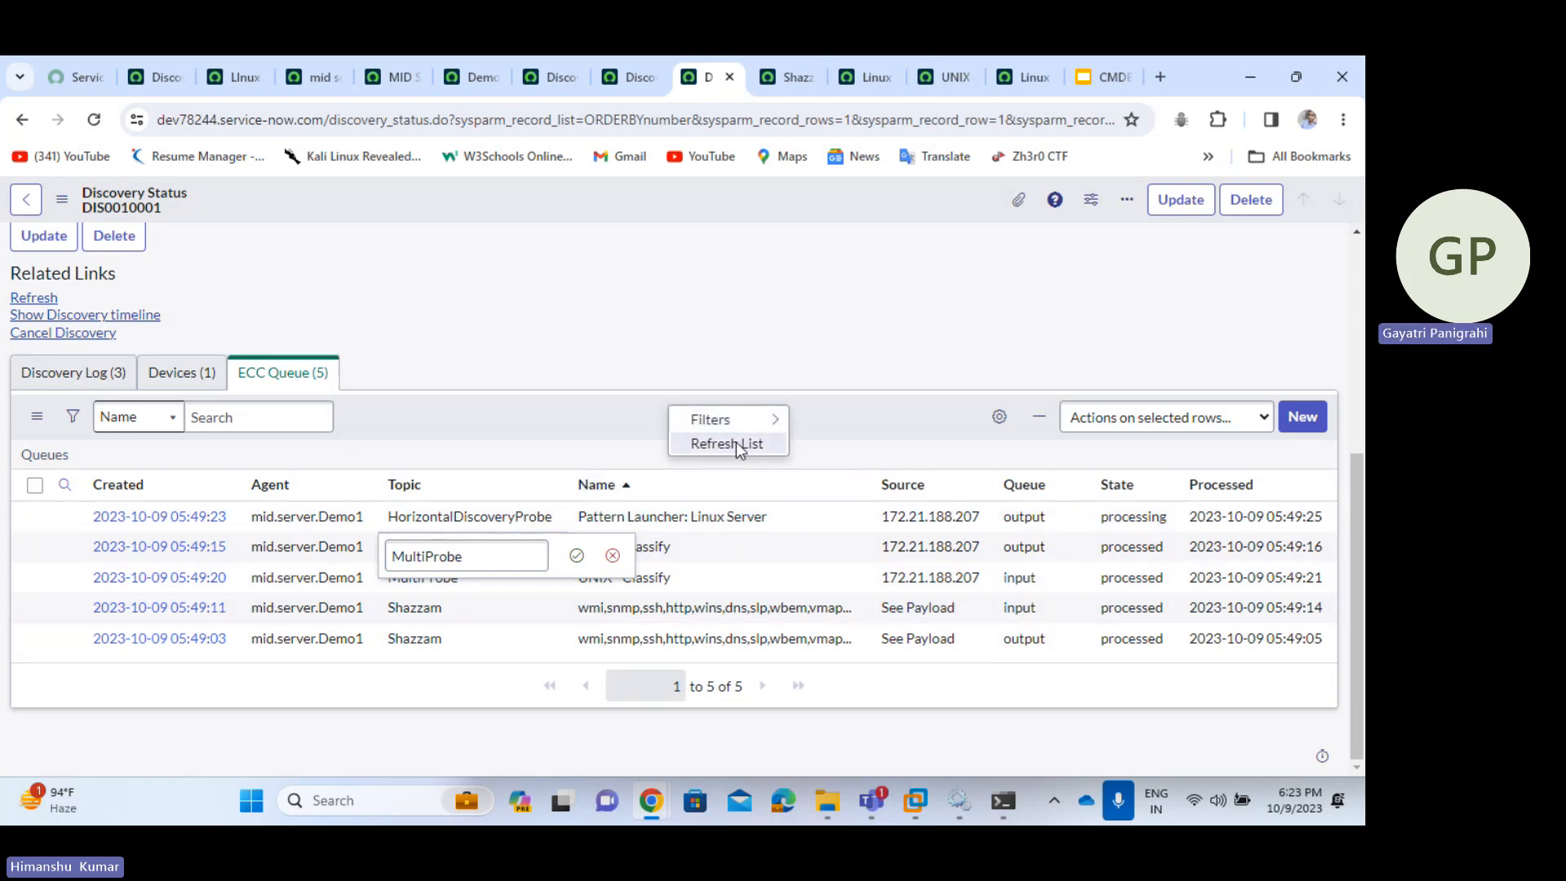
click(736, 442)
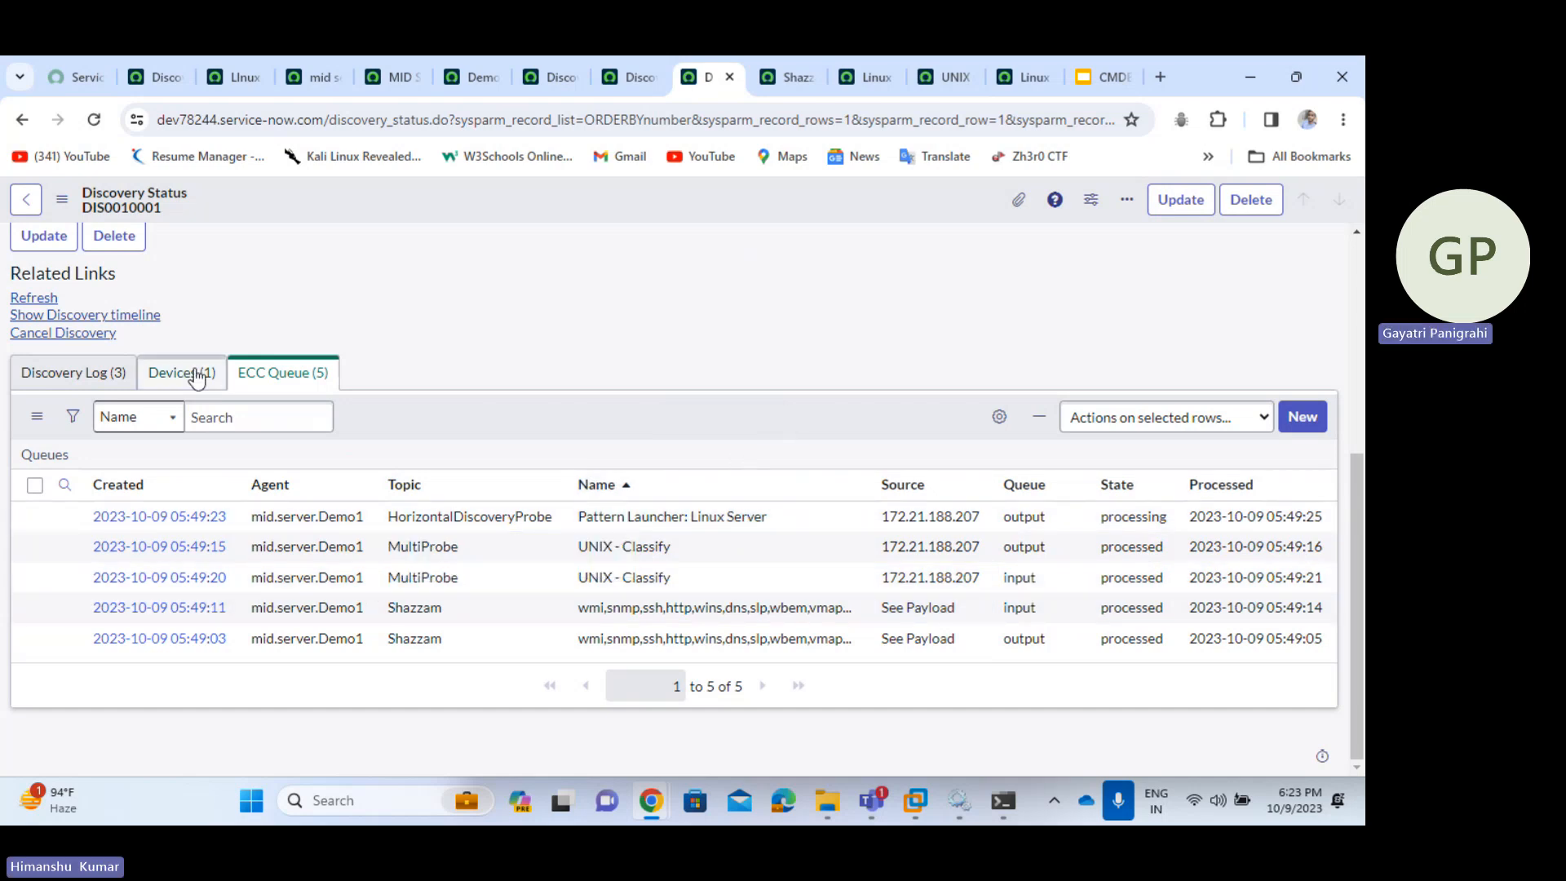
scroll(398, 335, up, 4)
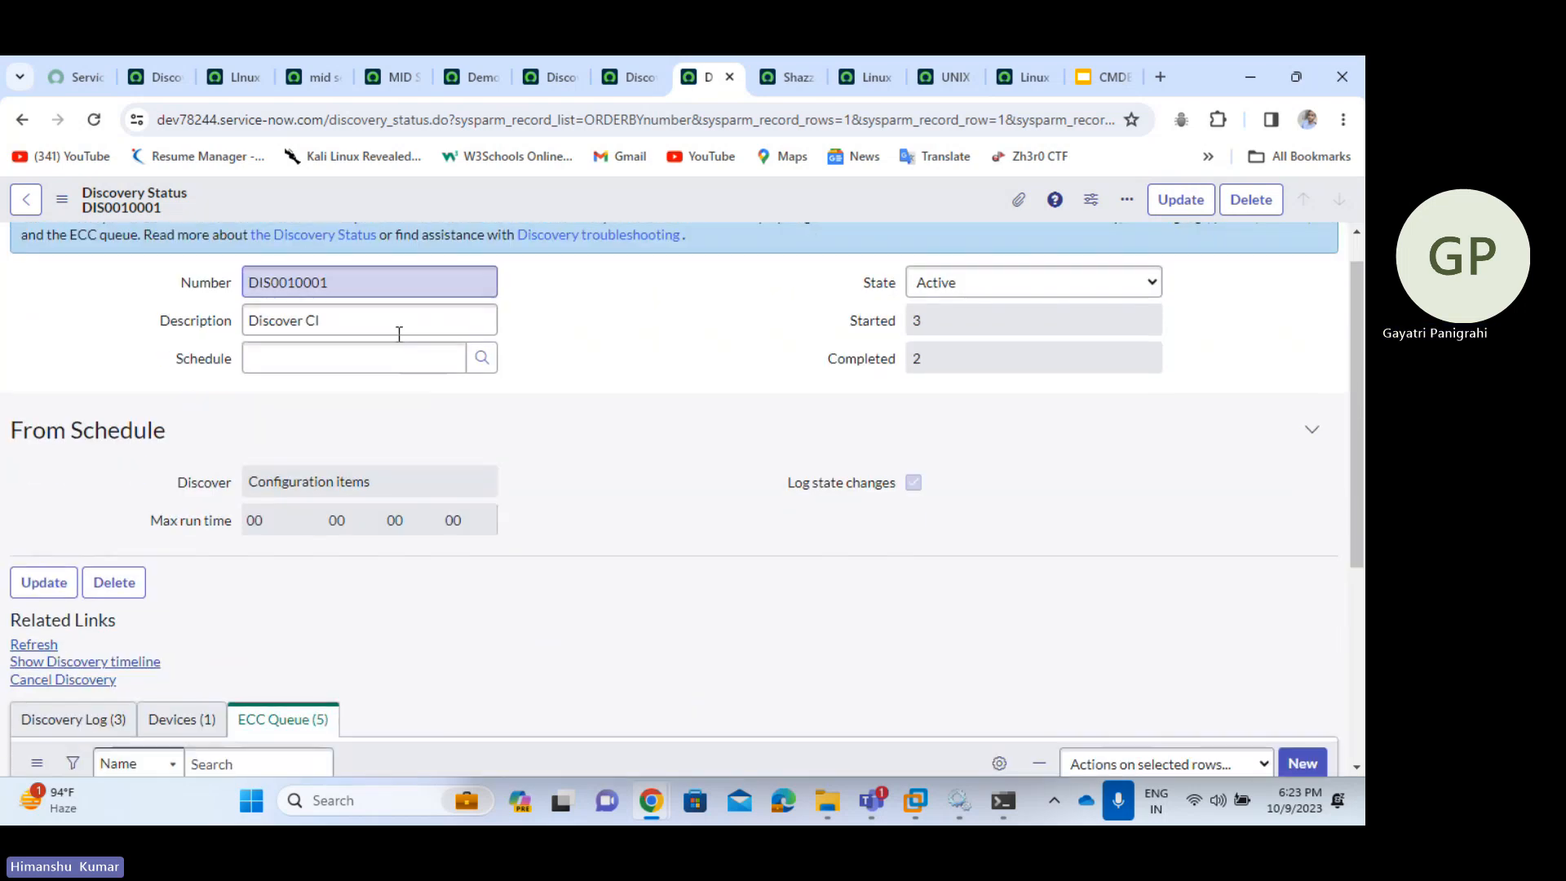
scroll(398, 335, down, 1)
click(34, 569)
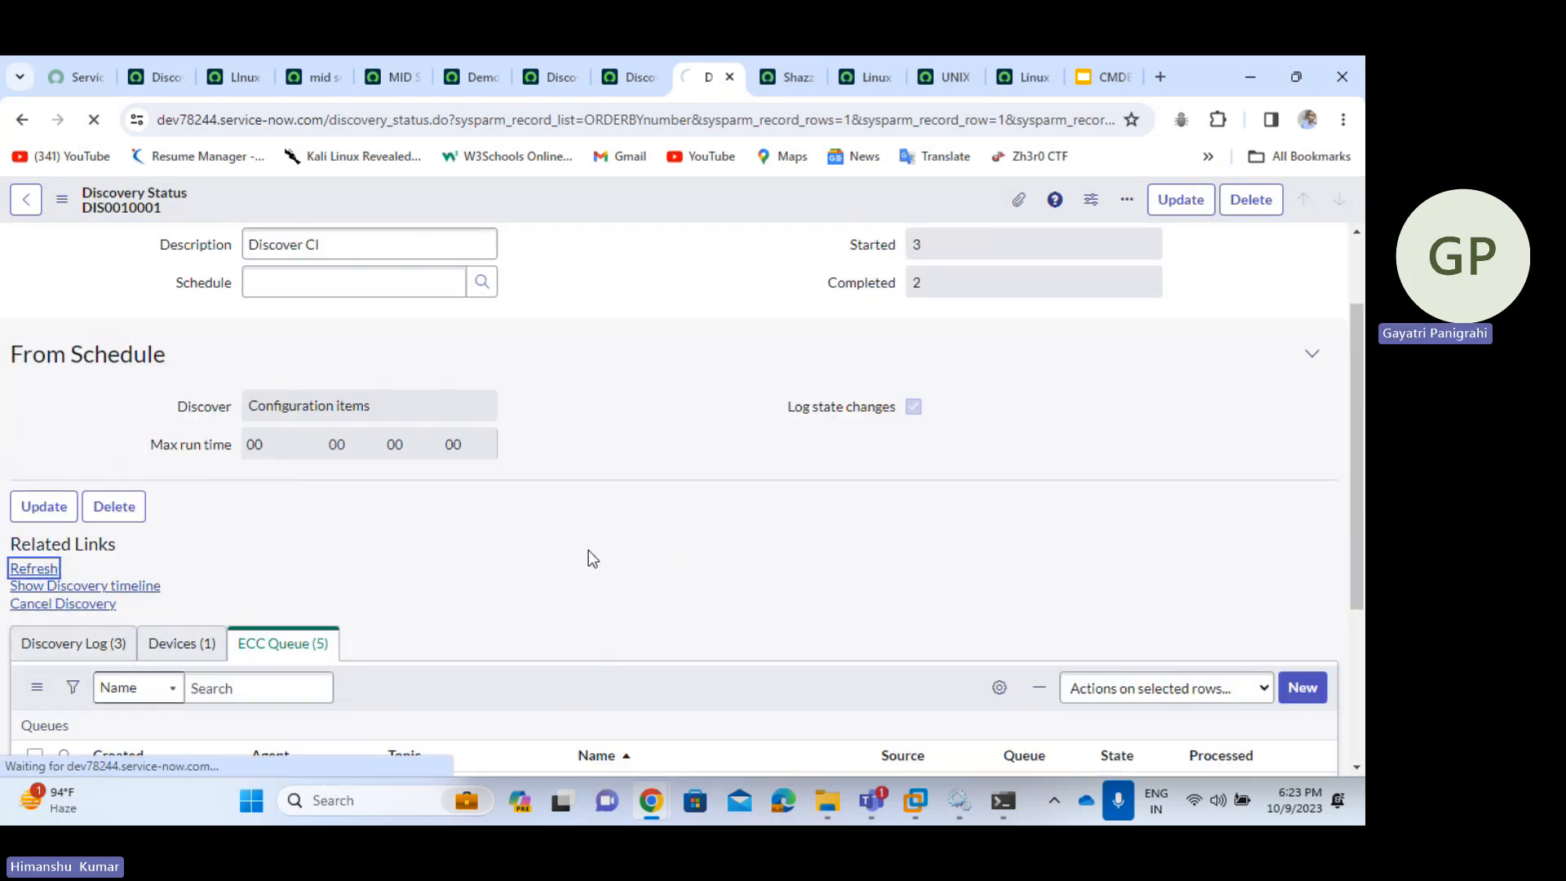
scroll(589, 549, down, 4)
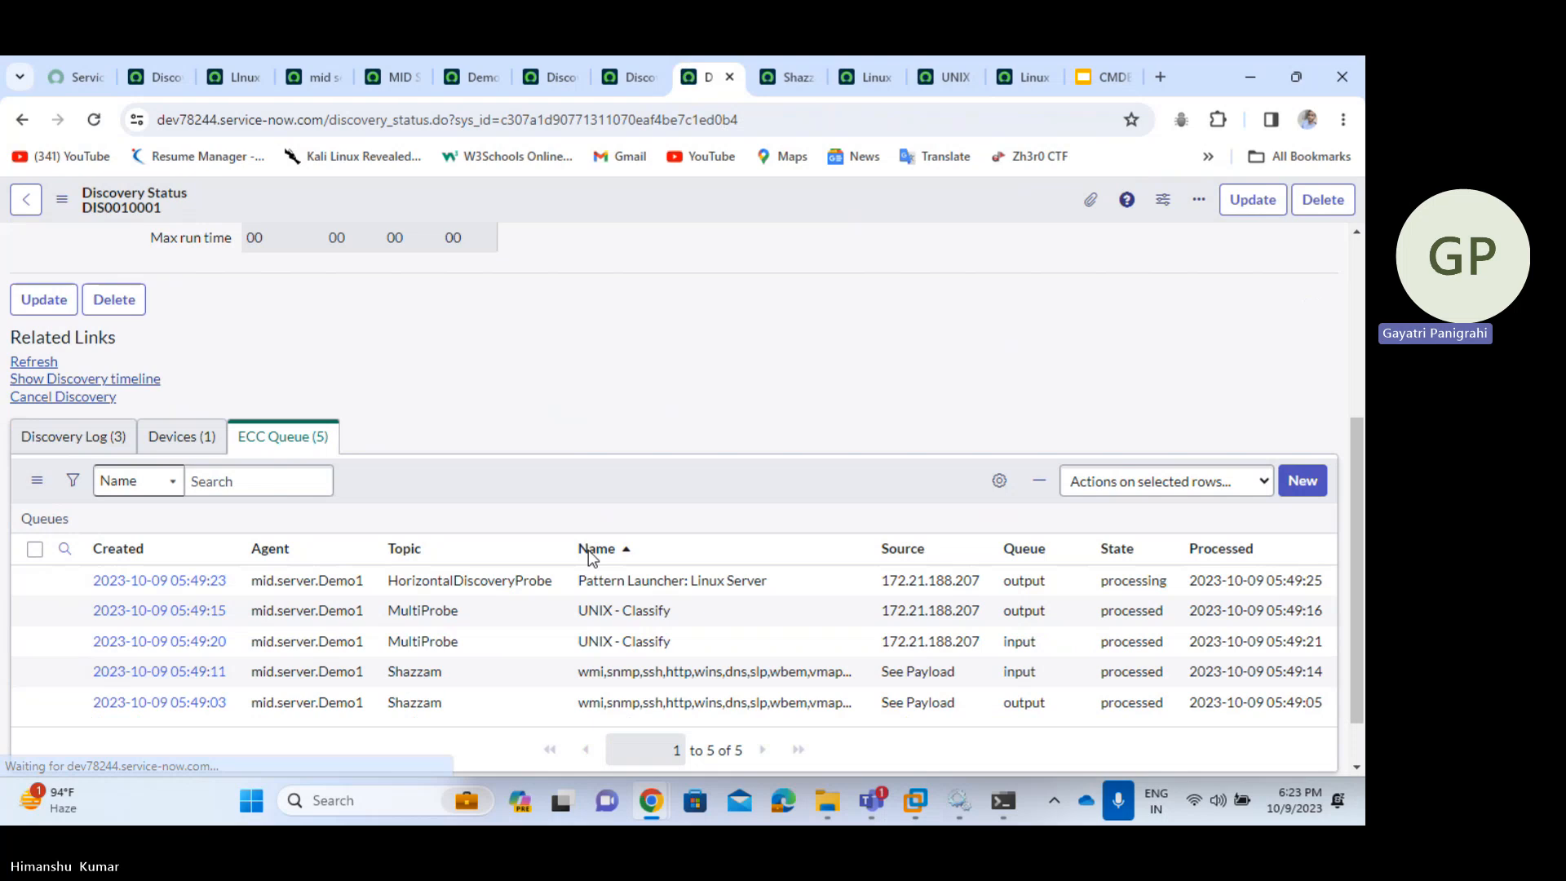
- View the devices found by DIS0010001, then bring the Microsoft Teams window forward
click(156, 447)
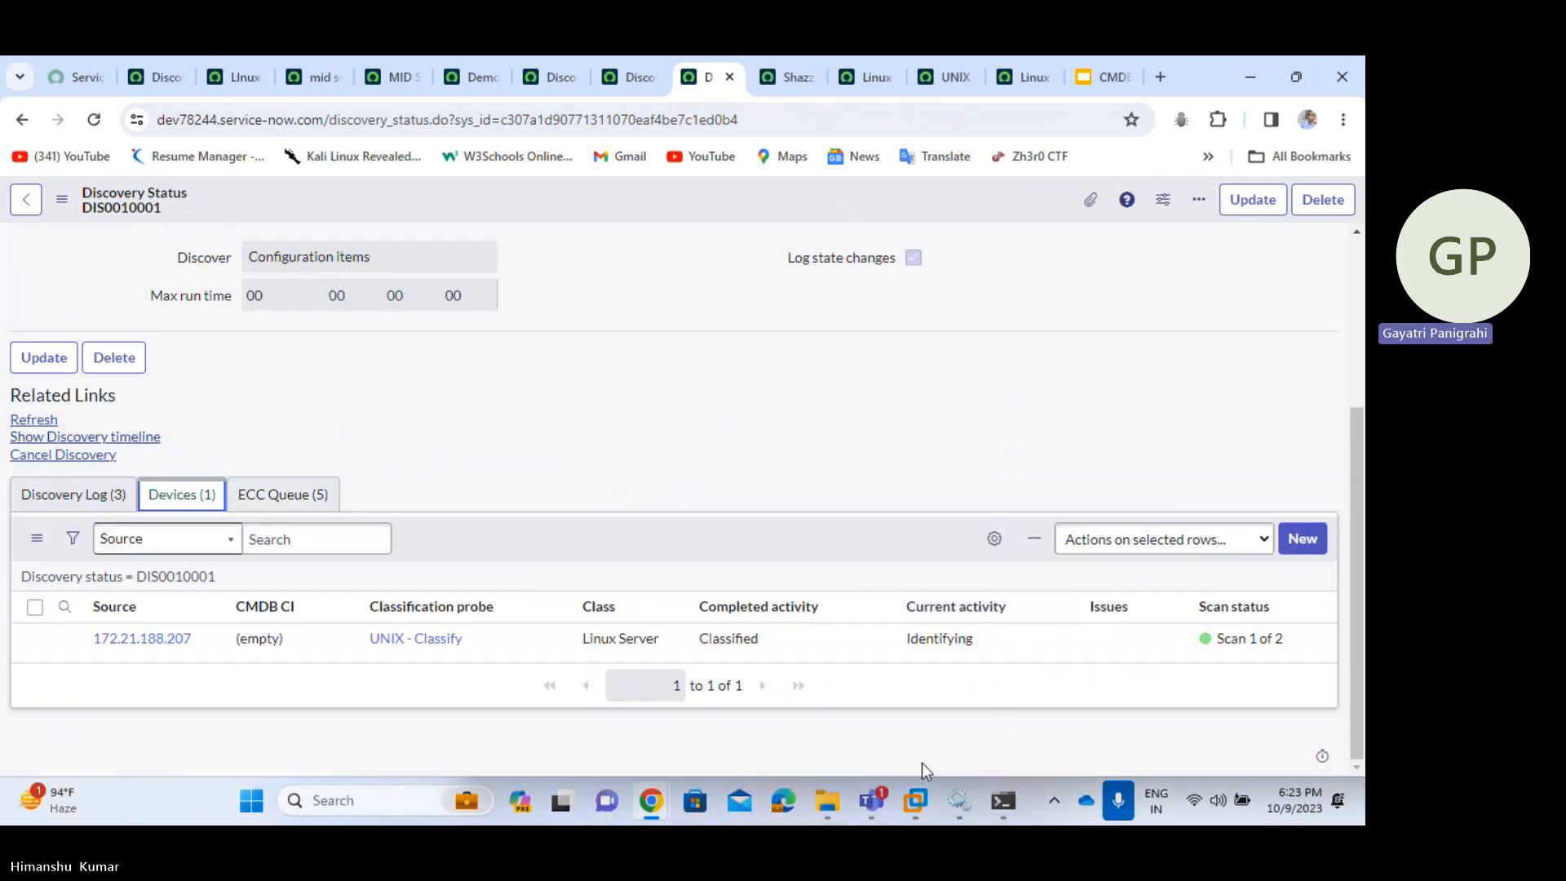
mouse_move(871, 800)
click(1108, 604)
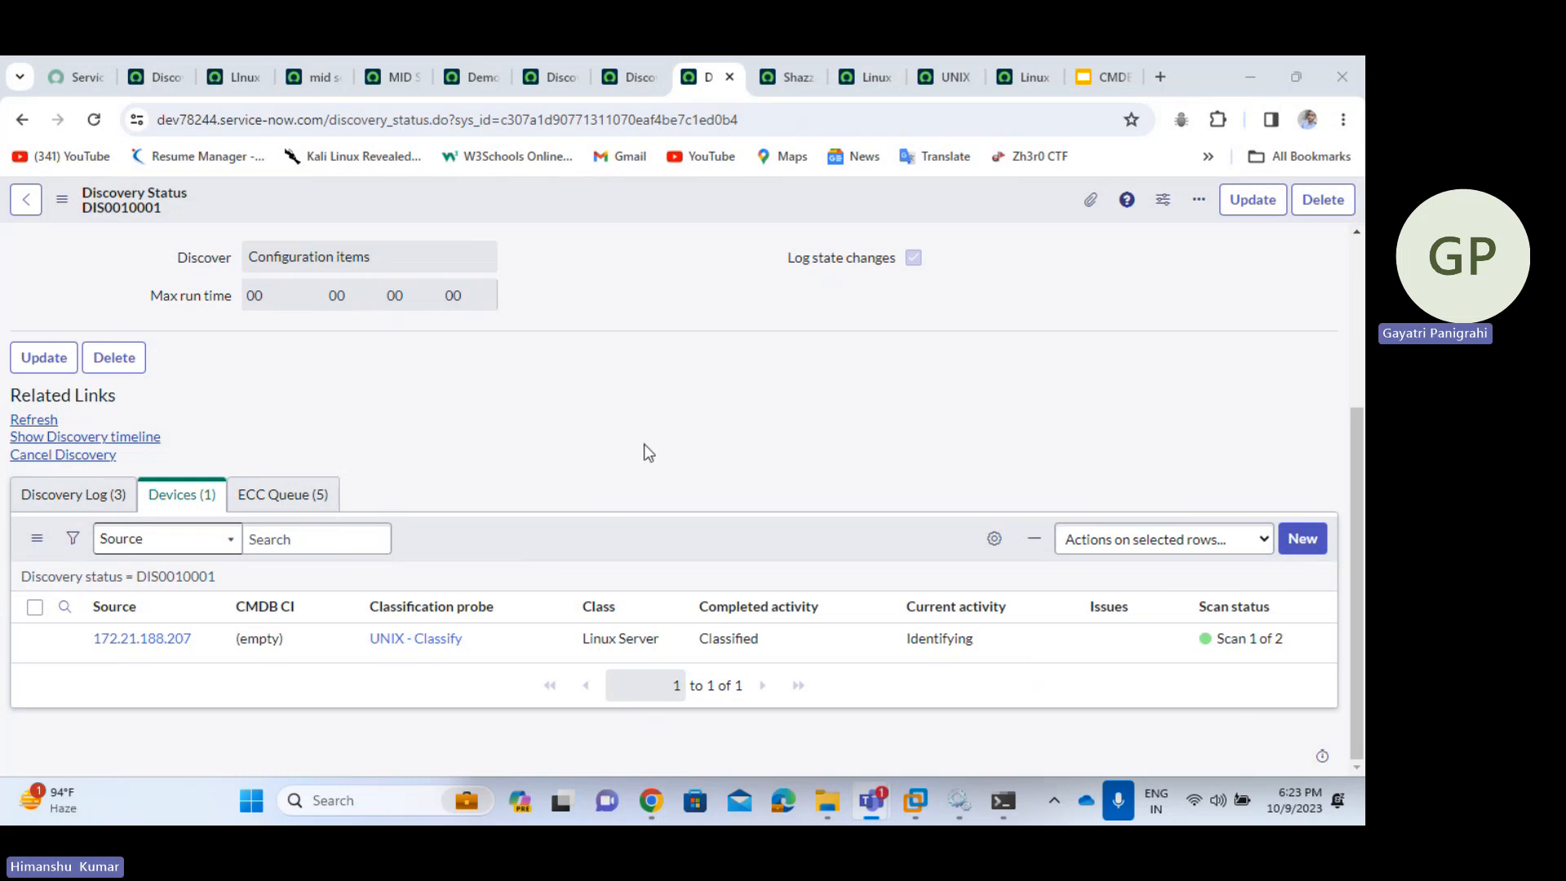
- Reload the DIS0010001 form twice to pick up the latest discovery progress
right_click(703, 204)
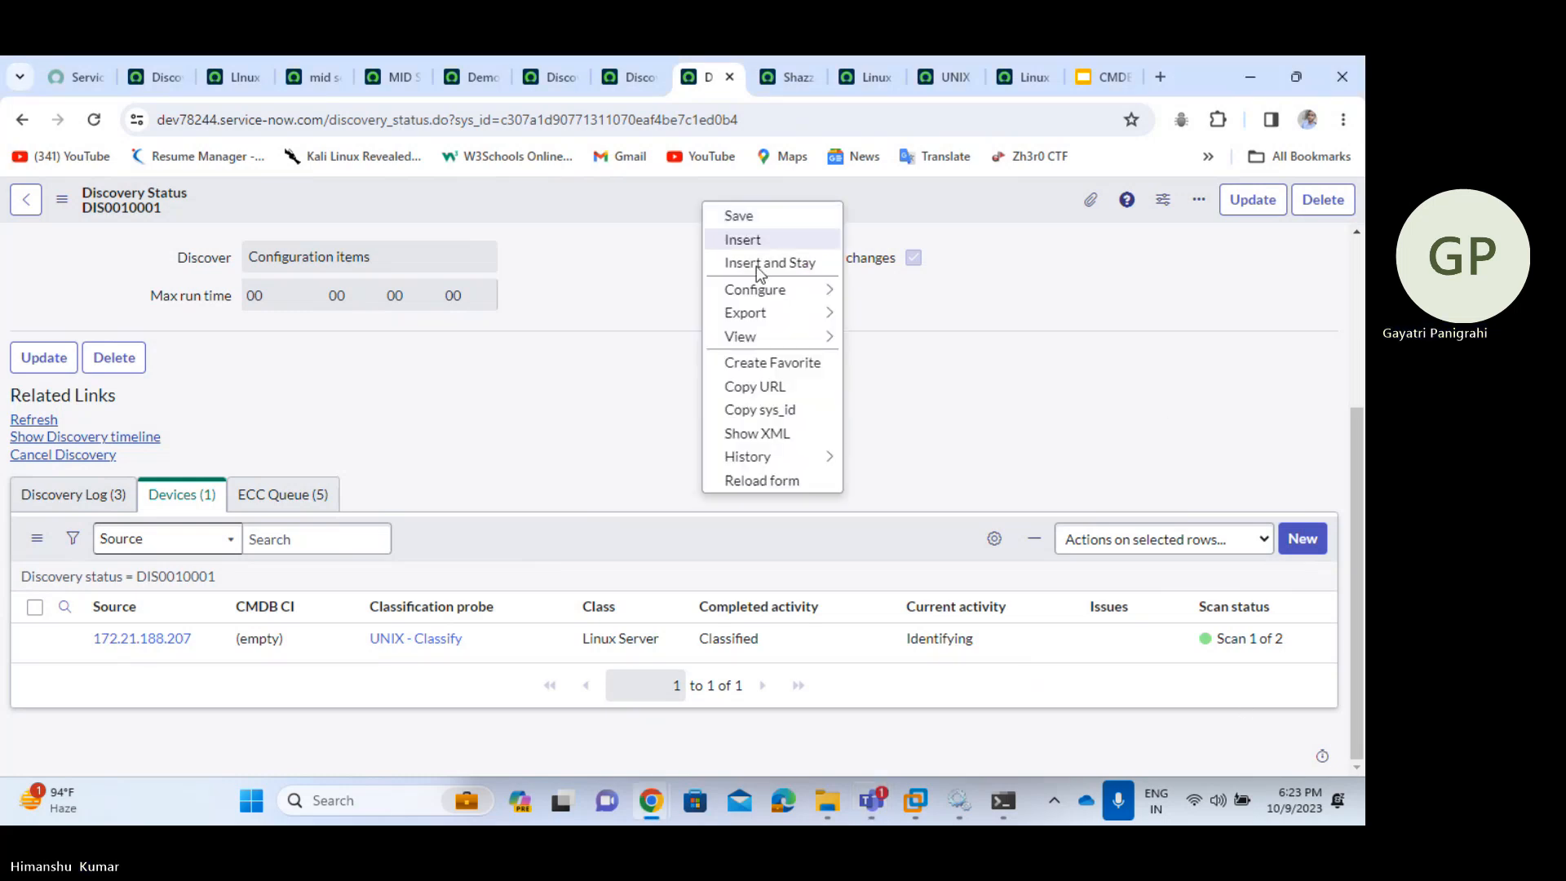
click(758, 483)
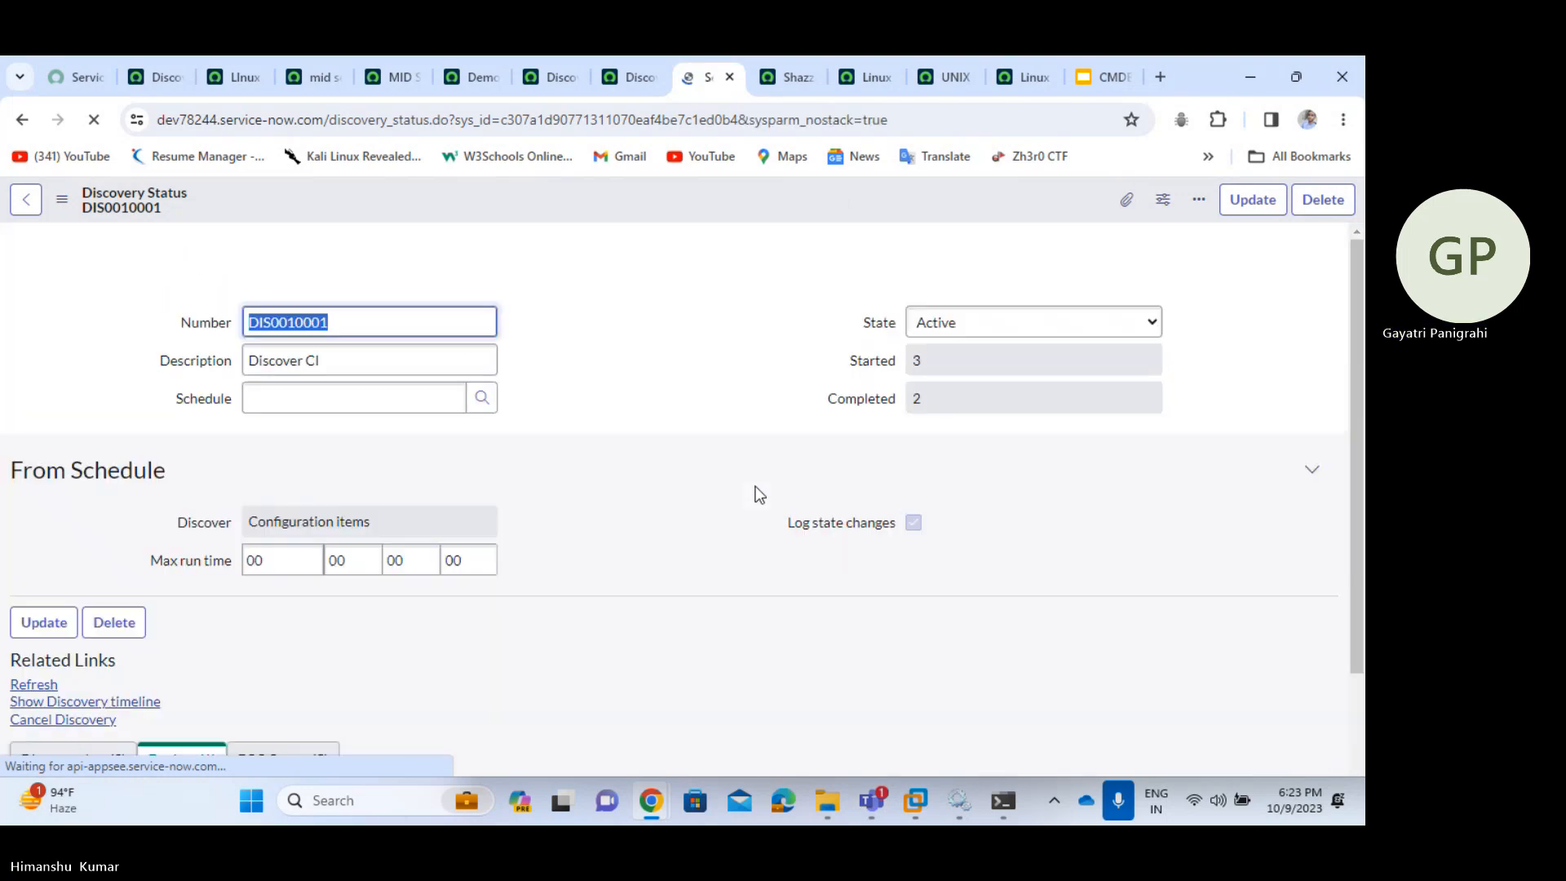
scroll(758, 492, down, 3)
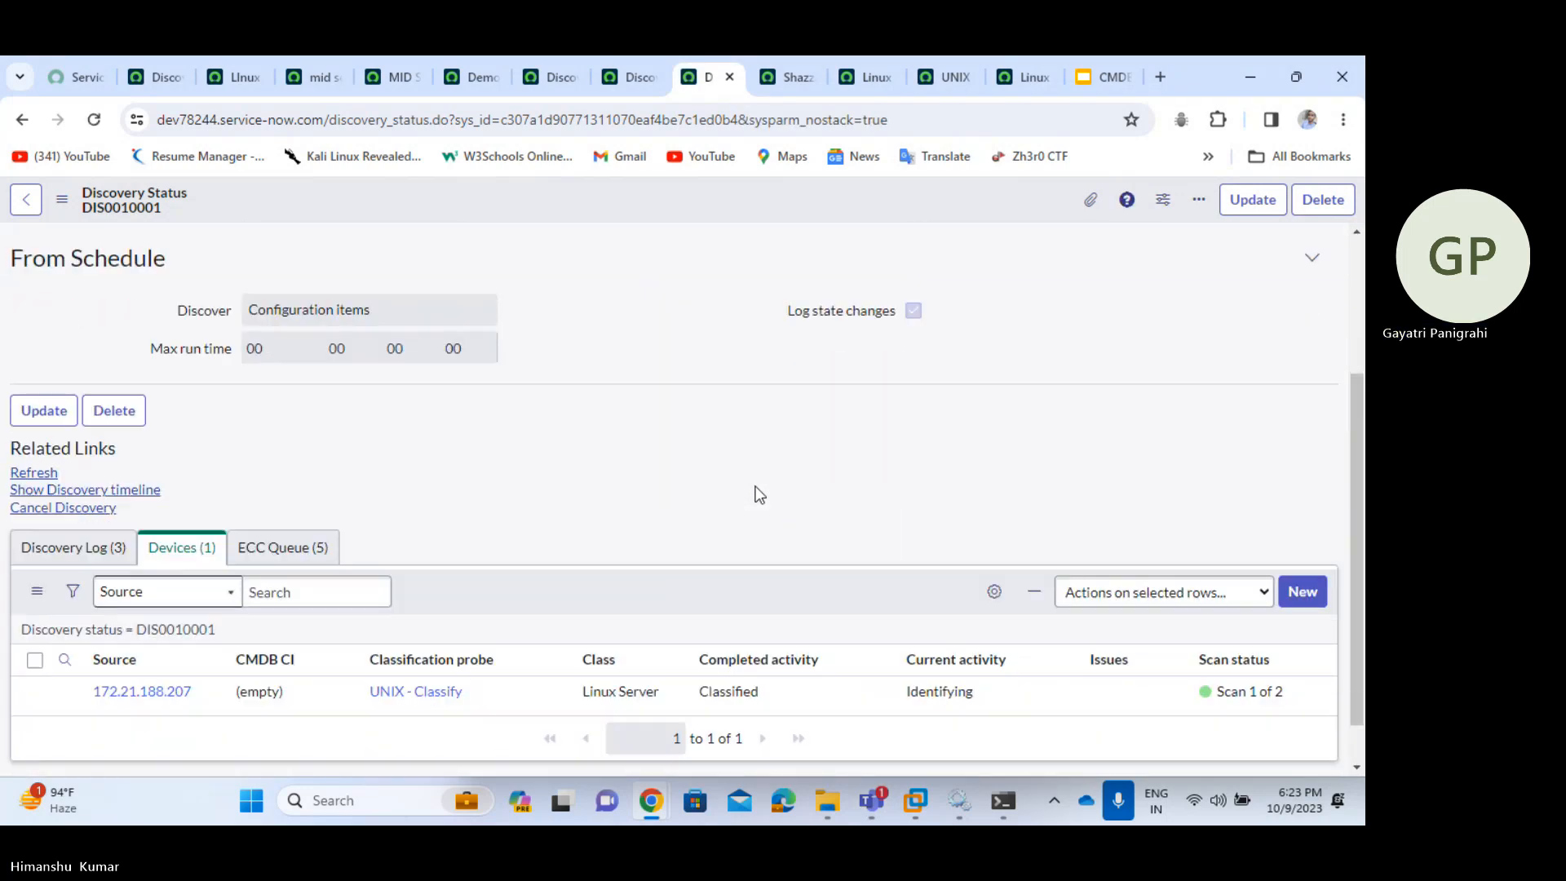
scroll(682, 208, up, 2)
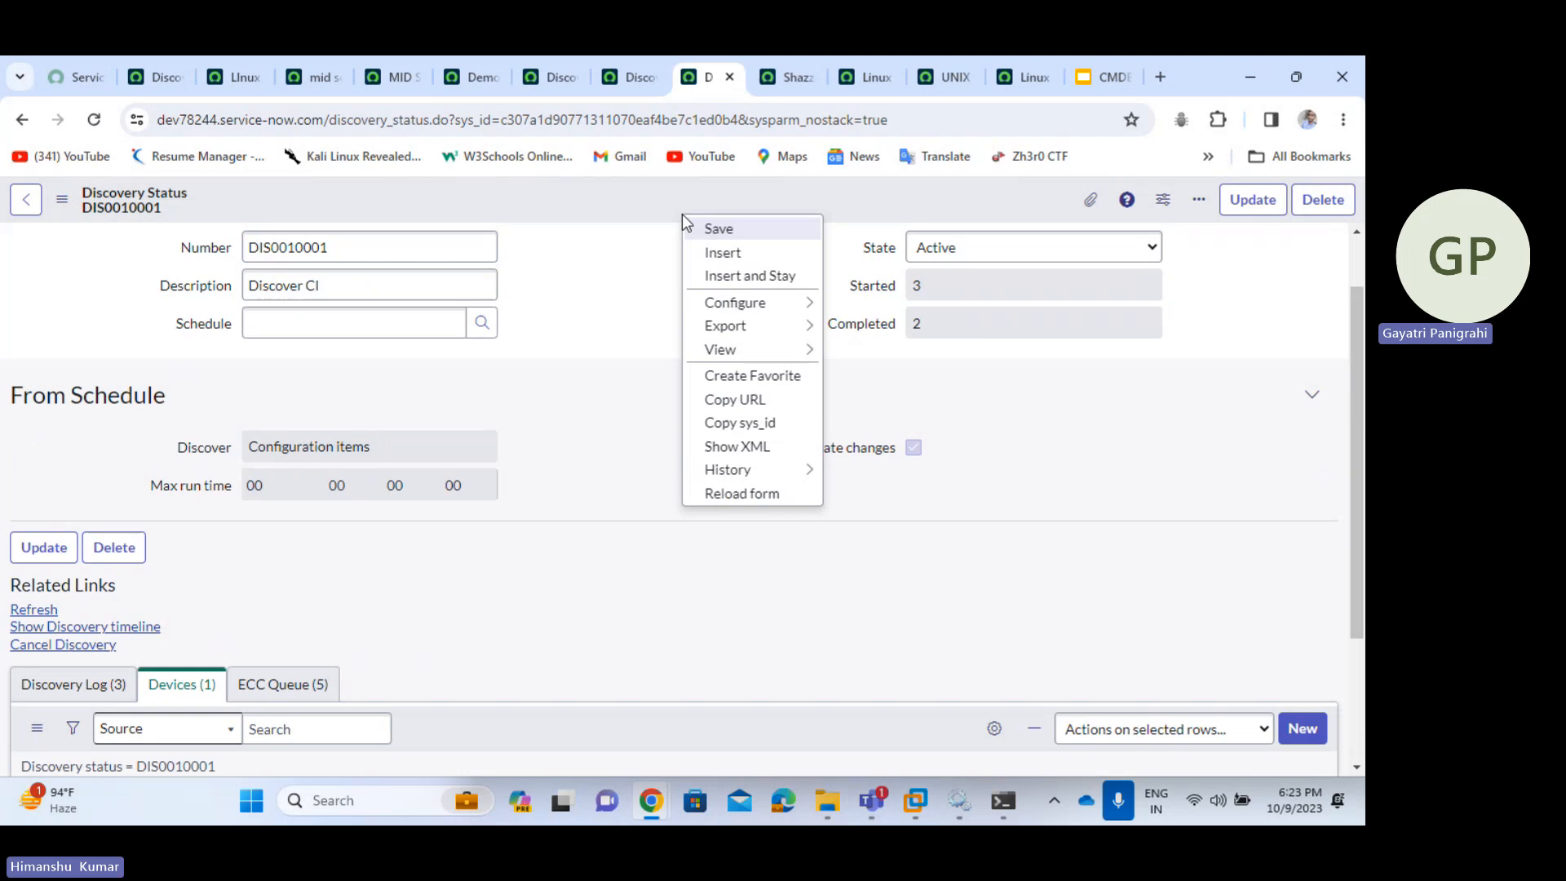
click(782, 492)
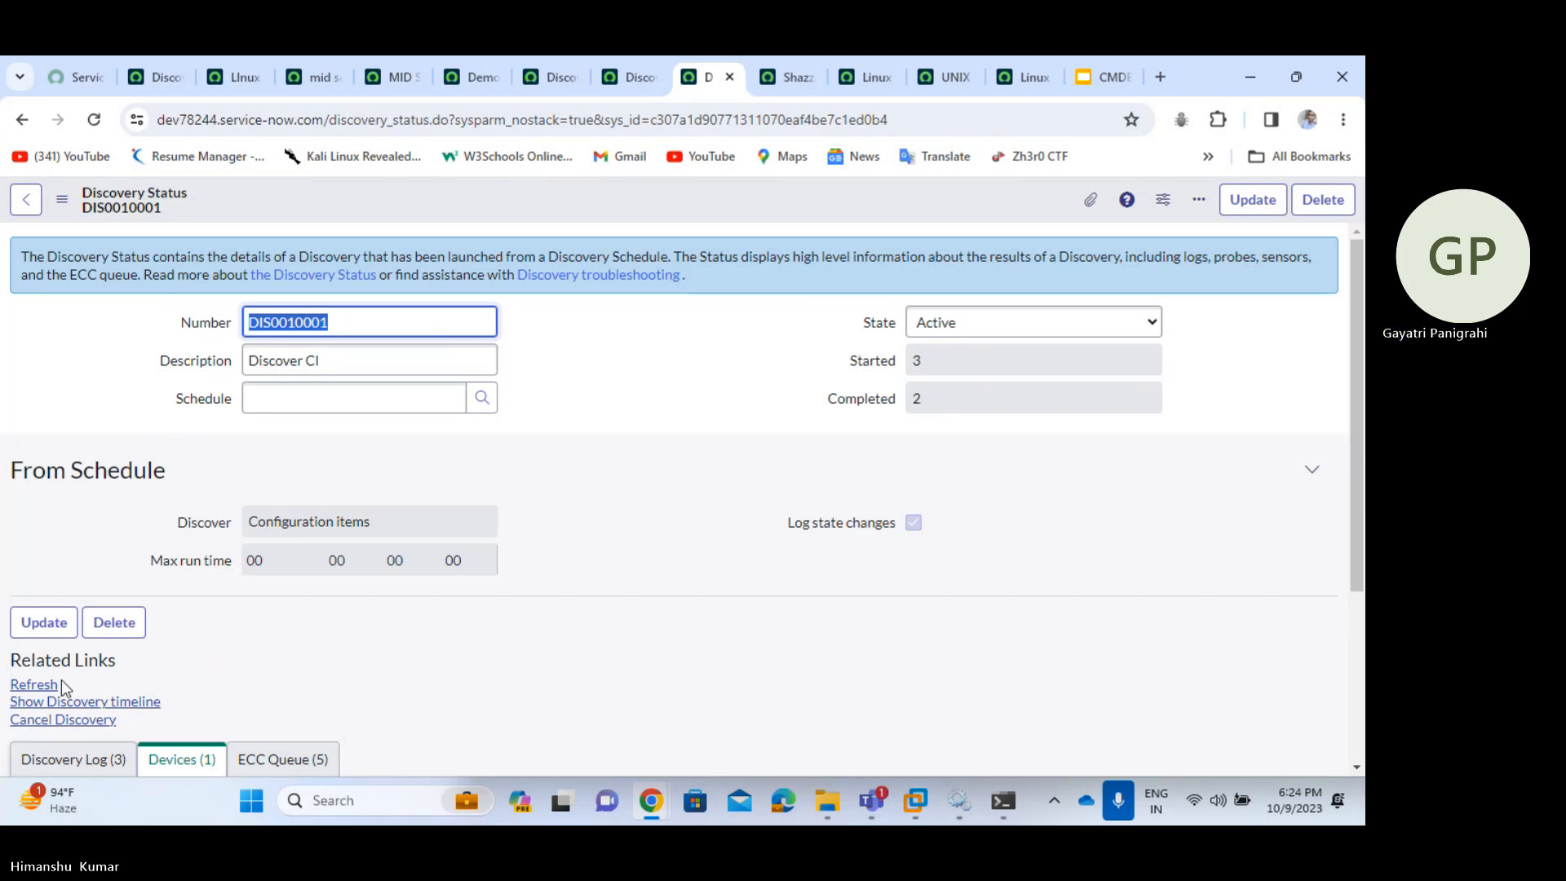
- Refresh DIS0010001 repeatedly until its scanning progress advances
click(37, 688)
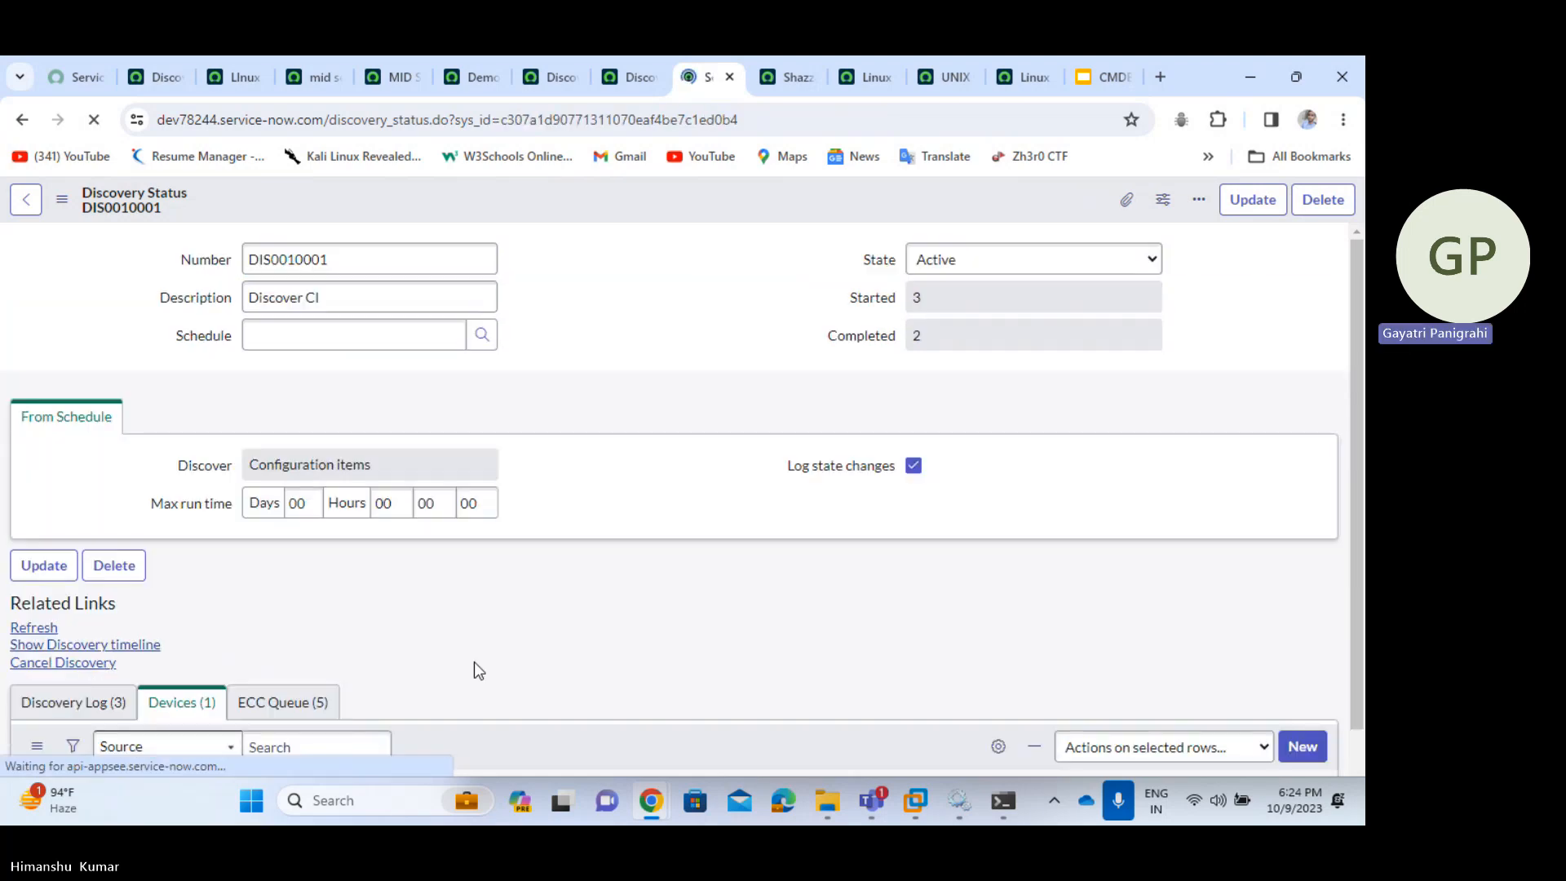
scroll(477, 667, down, 3)
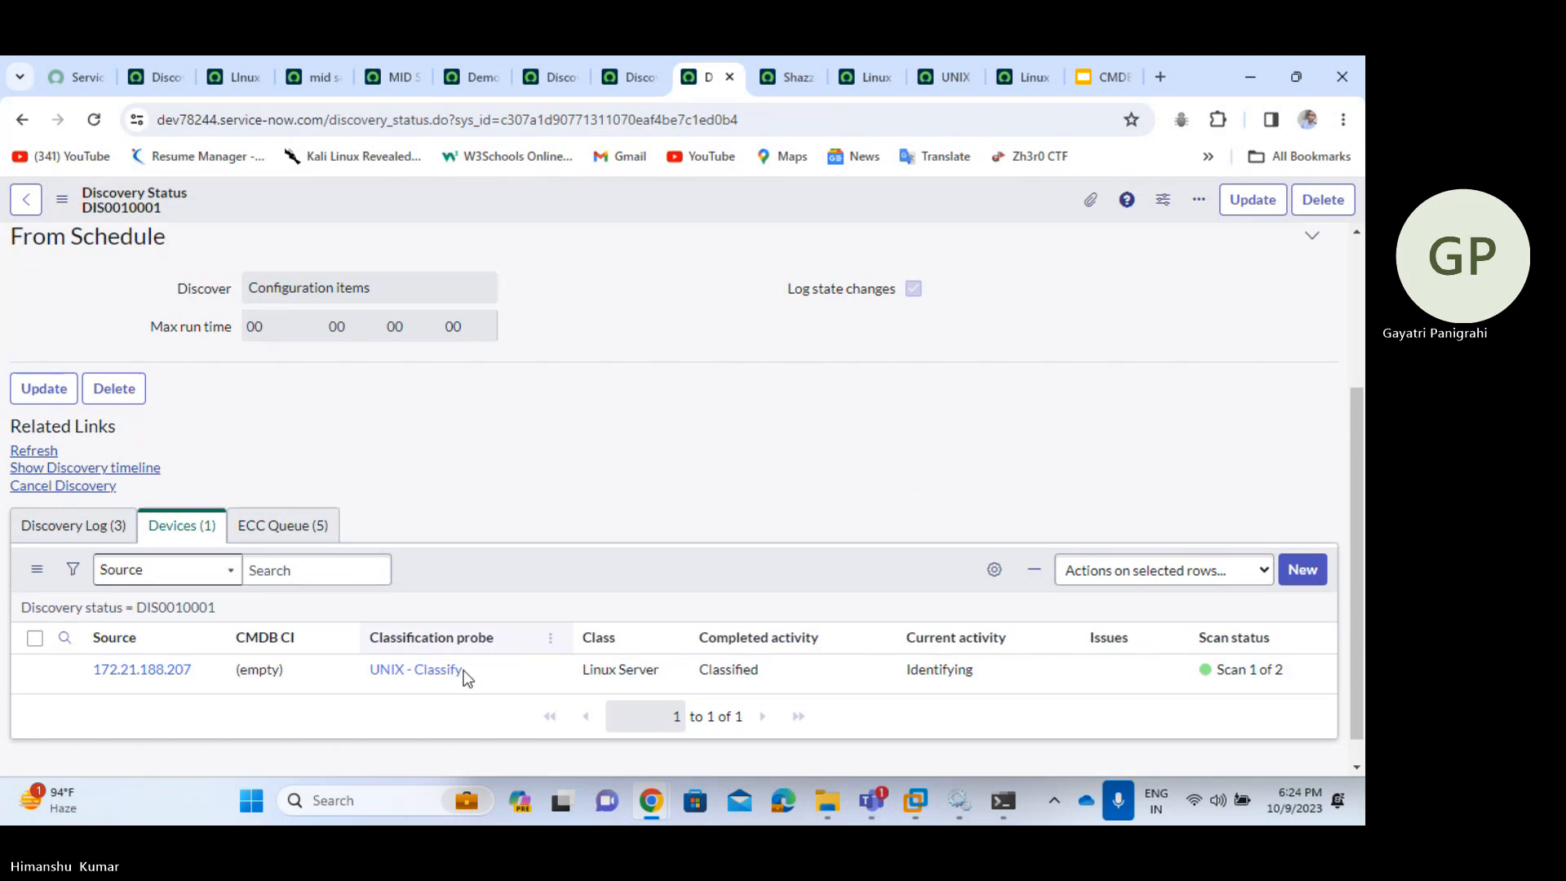
click(33, 454)
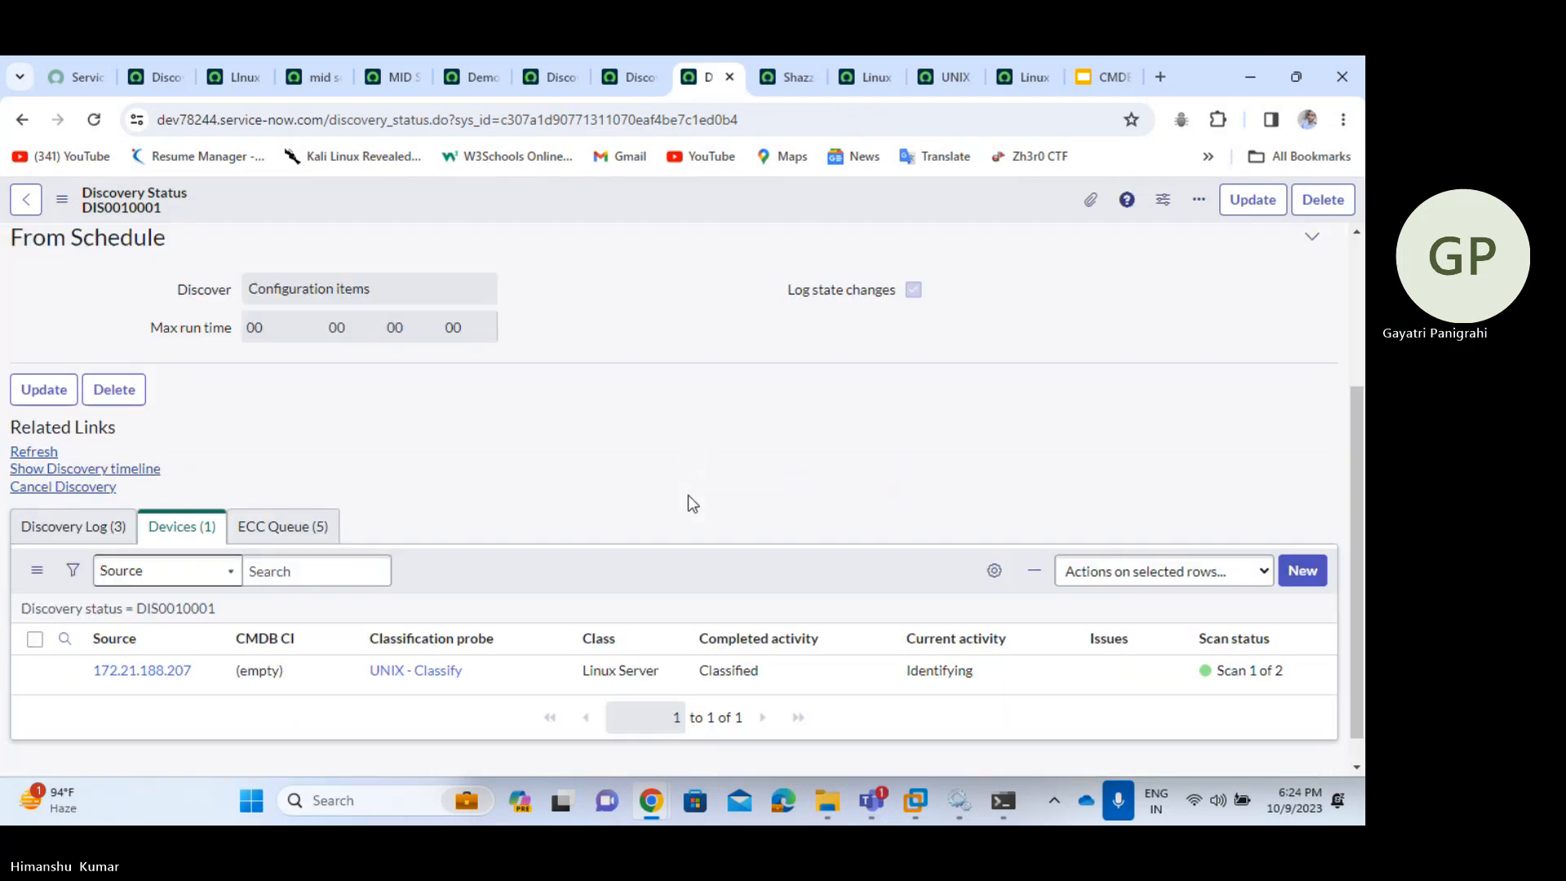
click(34, 453)
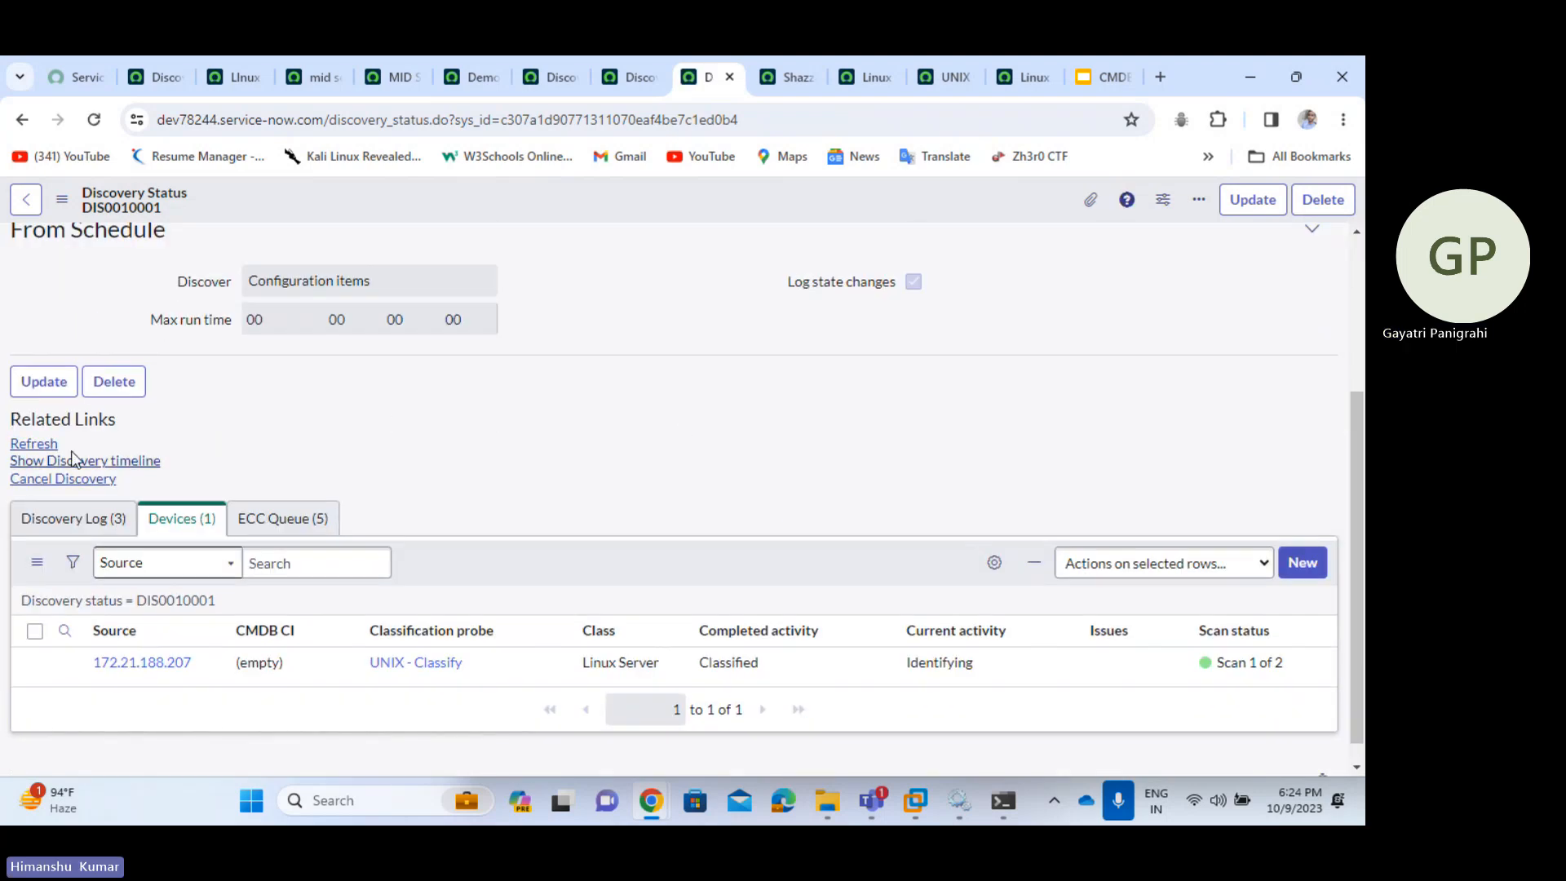
click(37, 445)
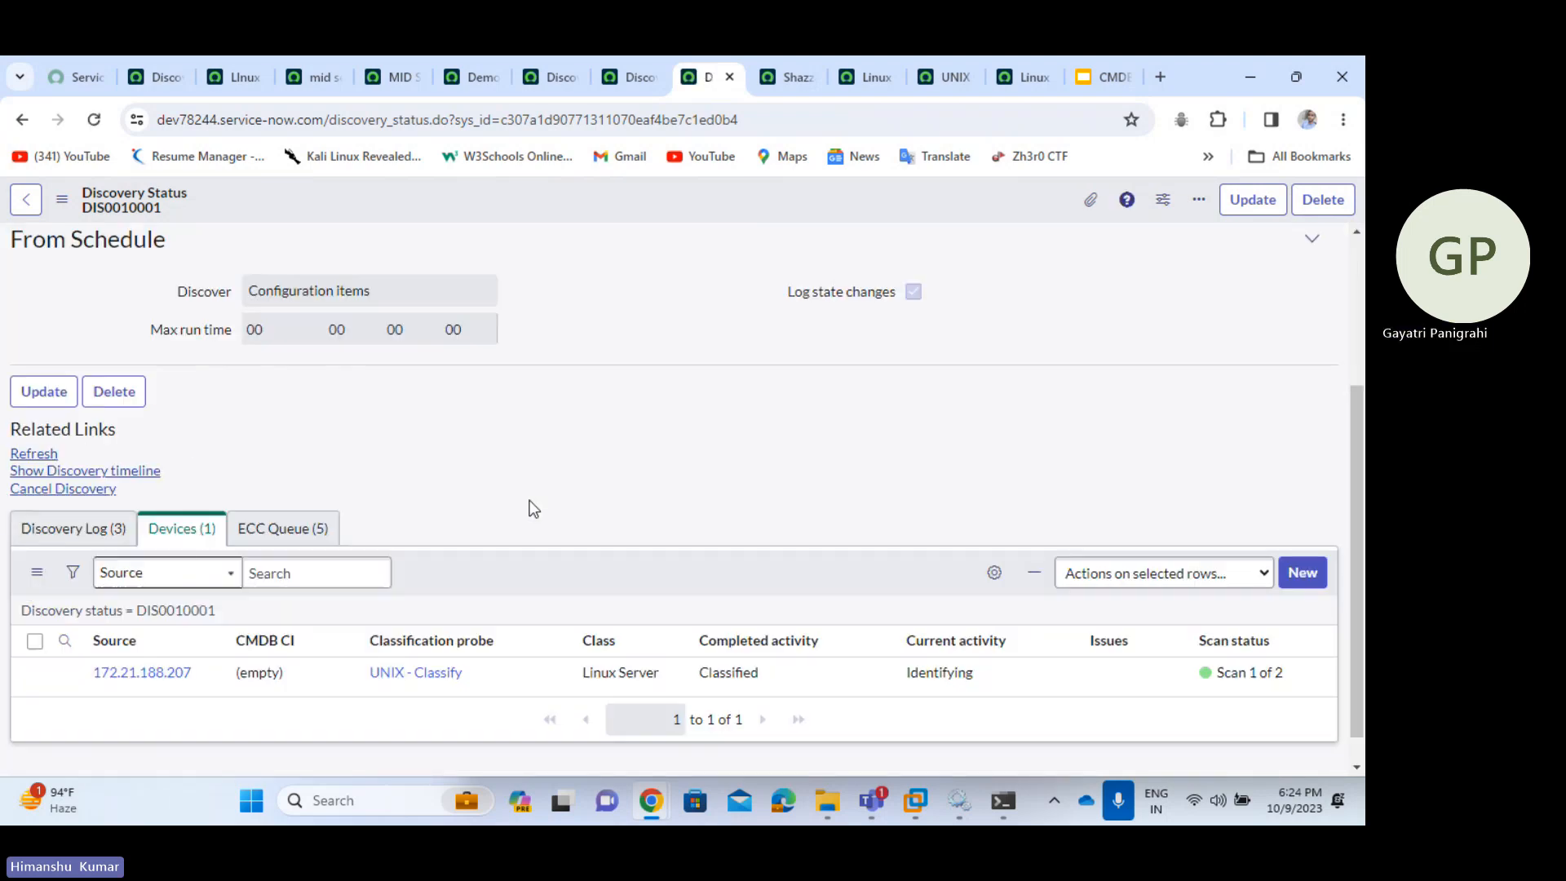
click(34, 454)
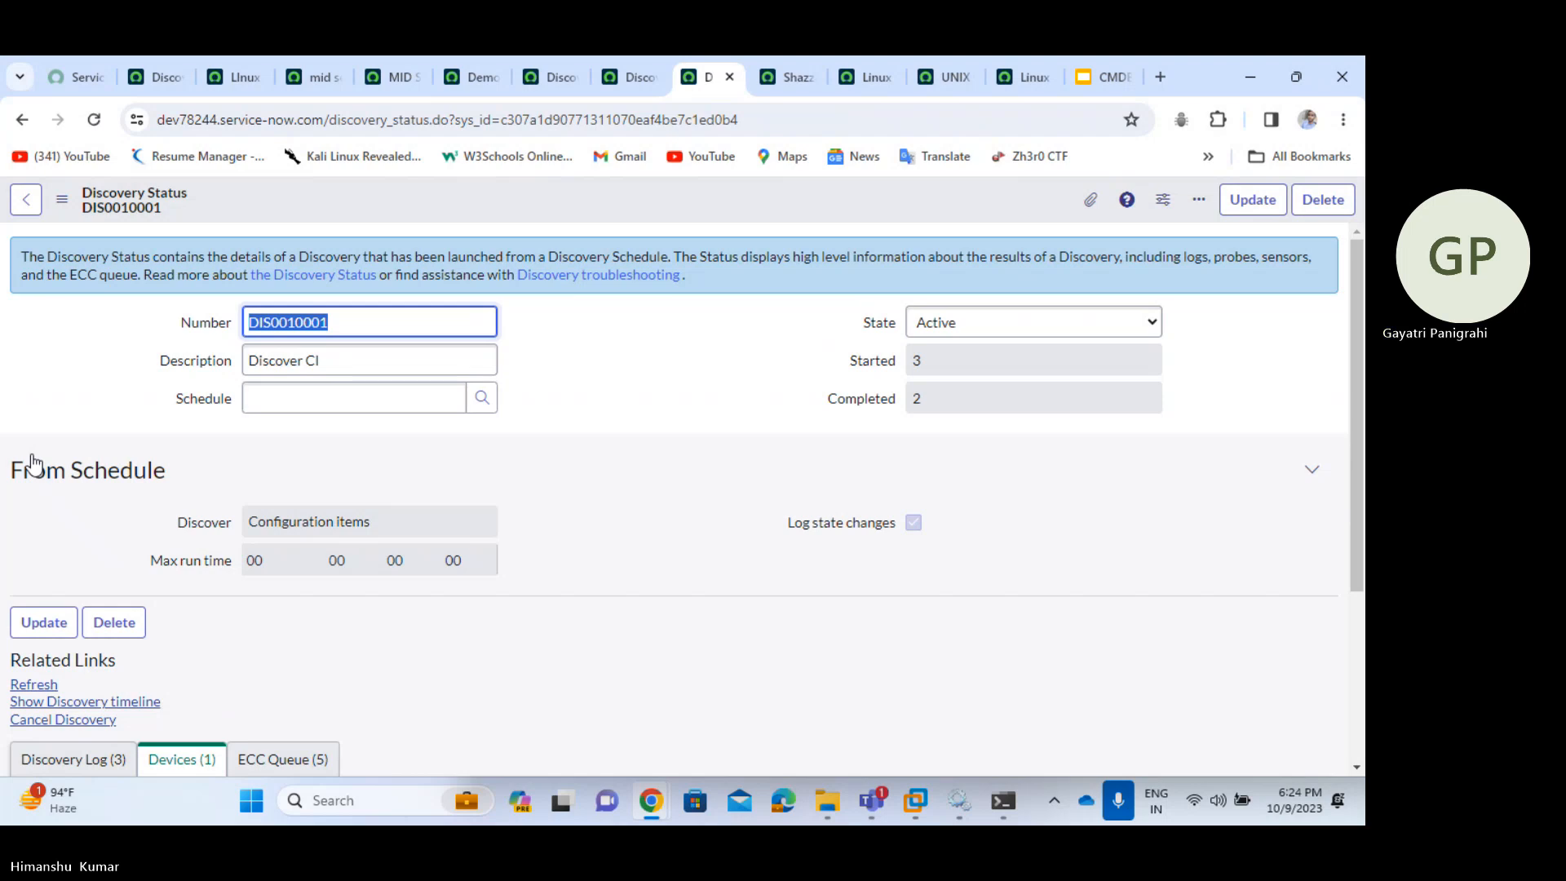
click(31, 687)
click(31, 687)
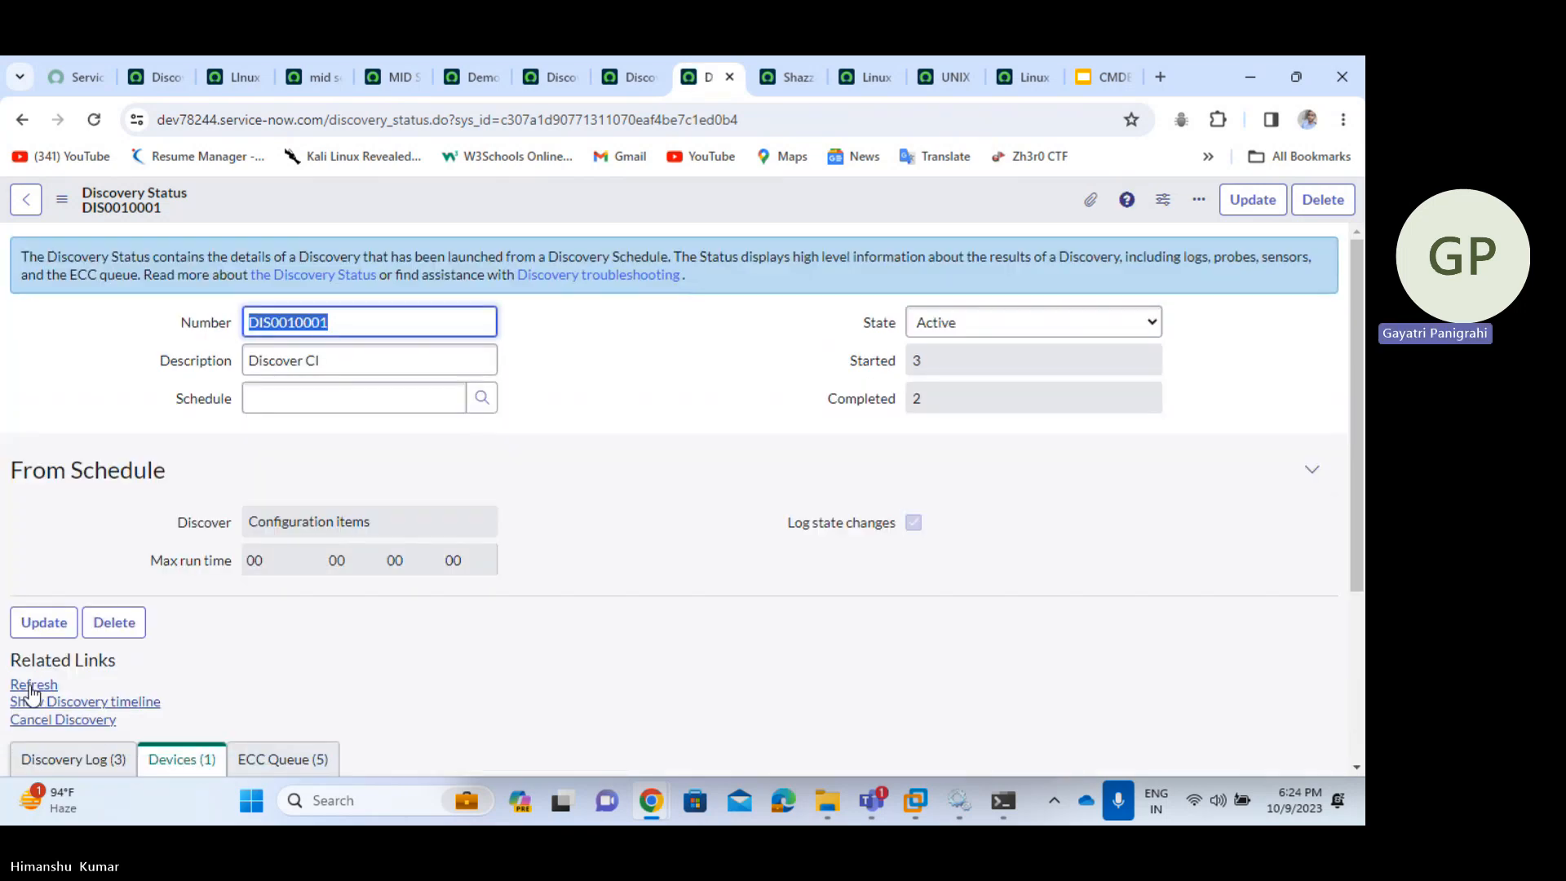
click(31, 687)
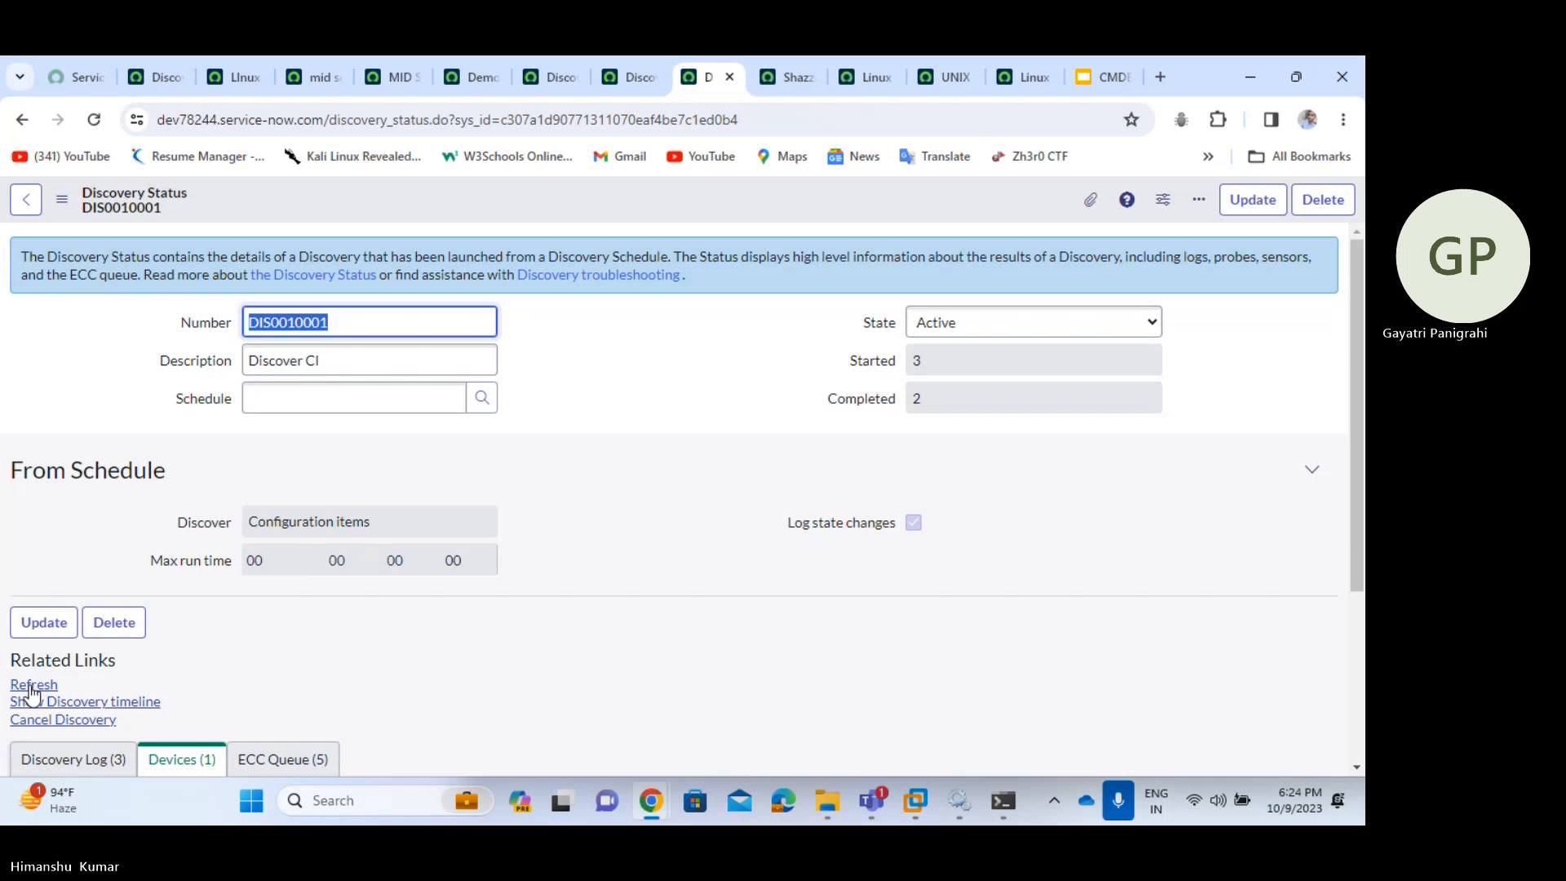
click(33, 685)
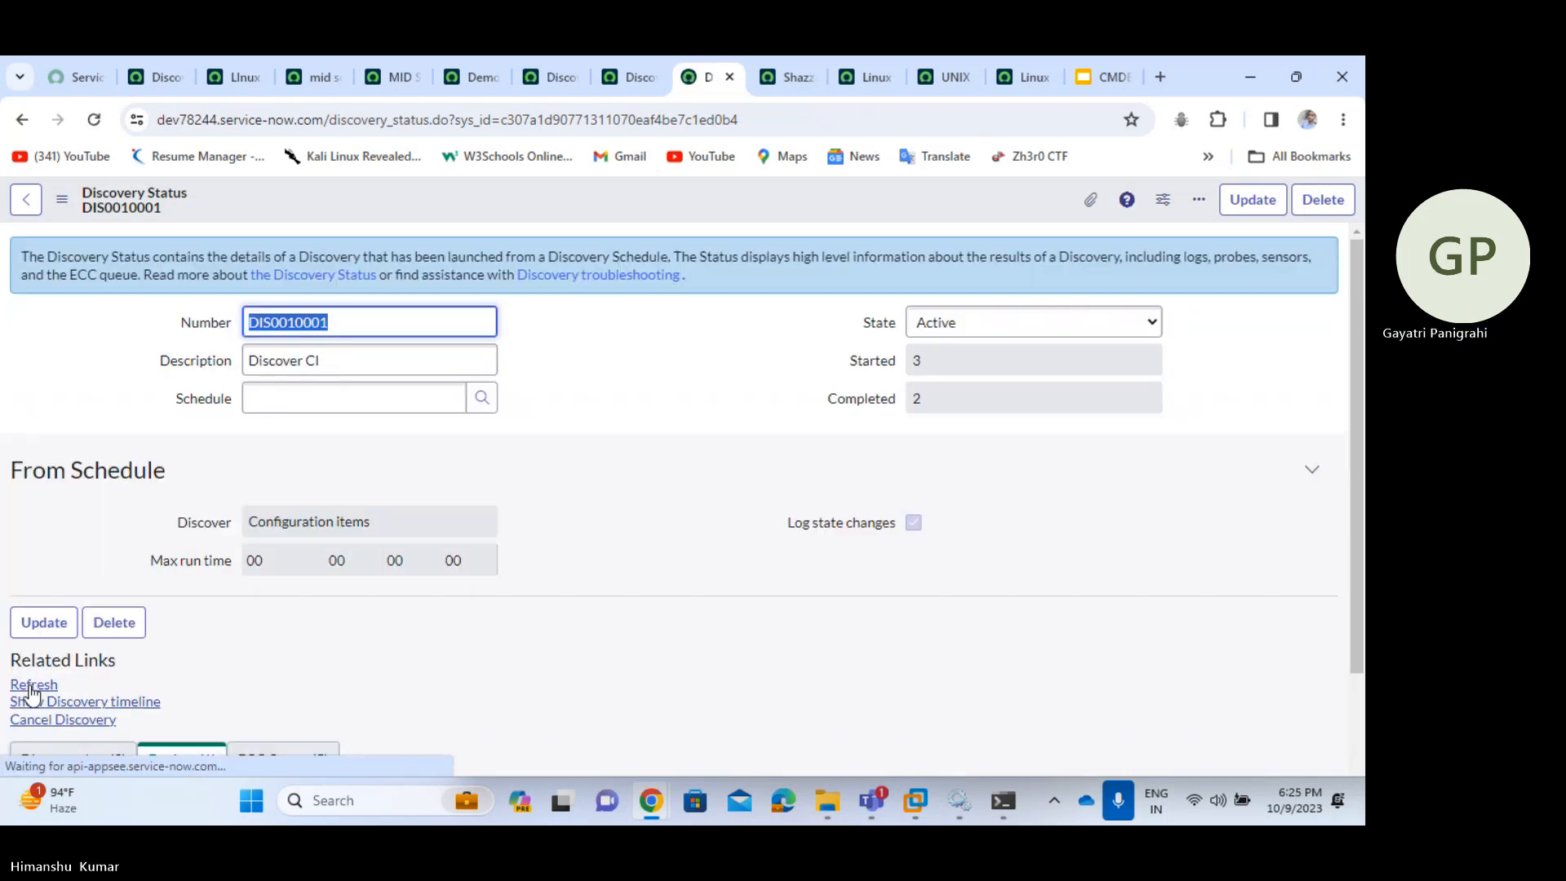
click(33, 690)
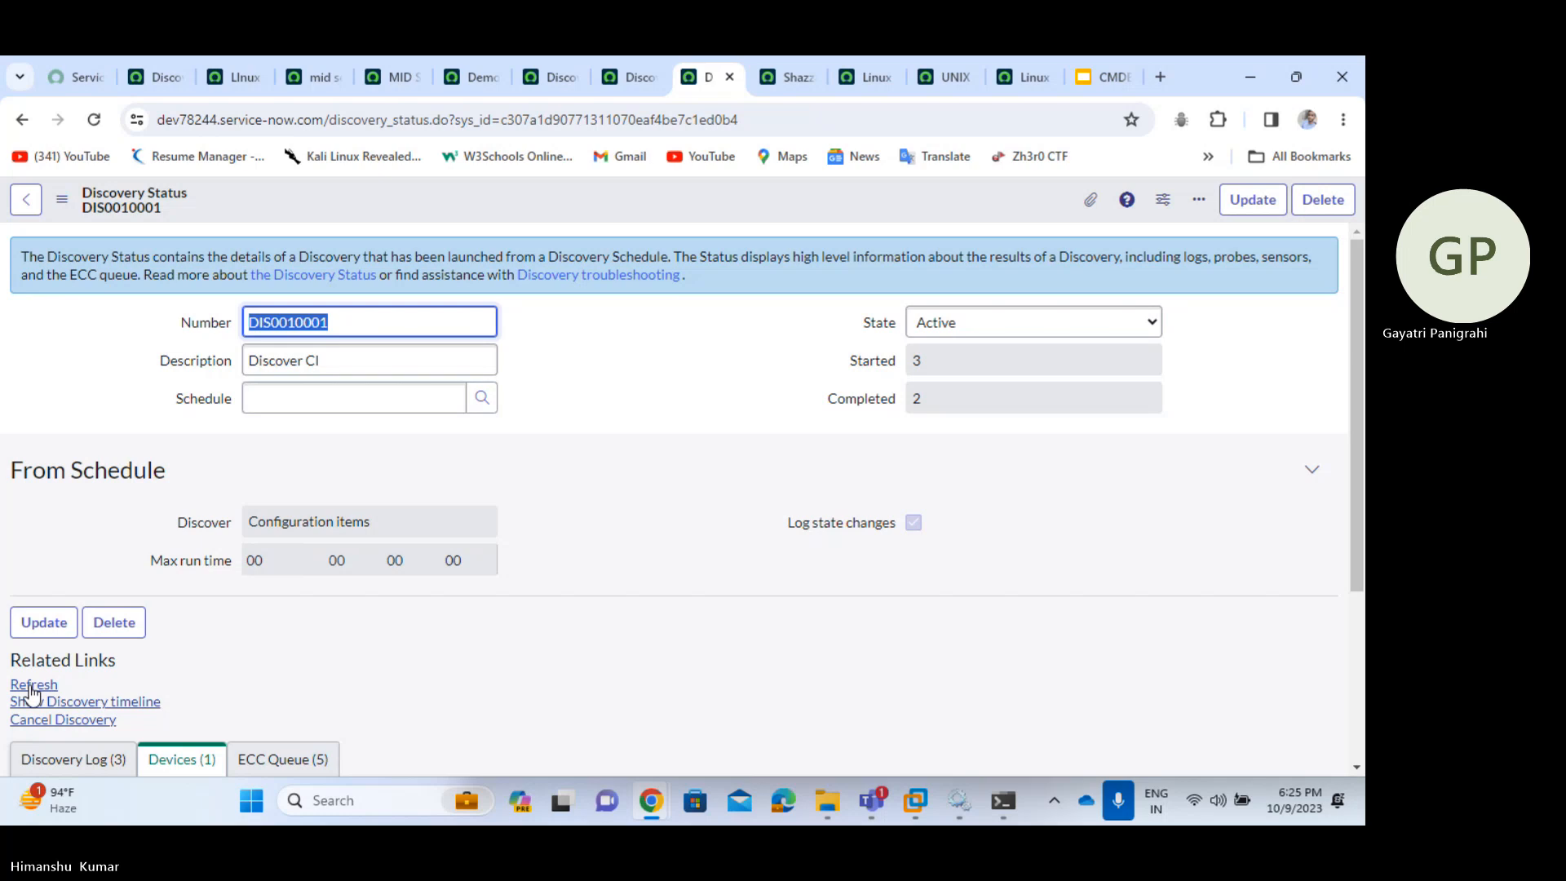
click(32, 686)
click(31, 688)
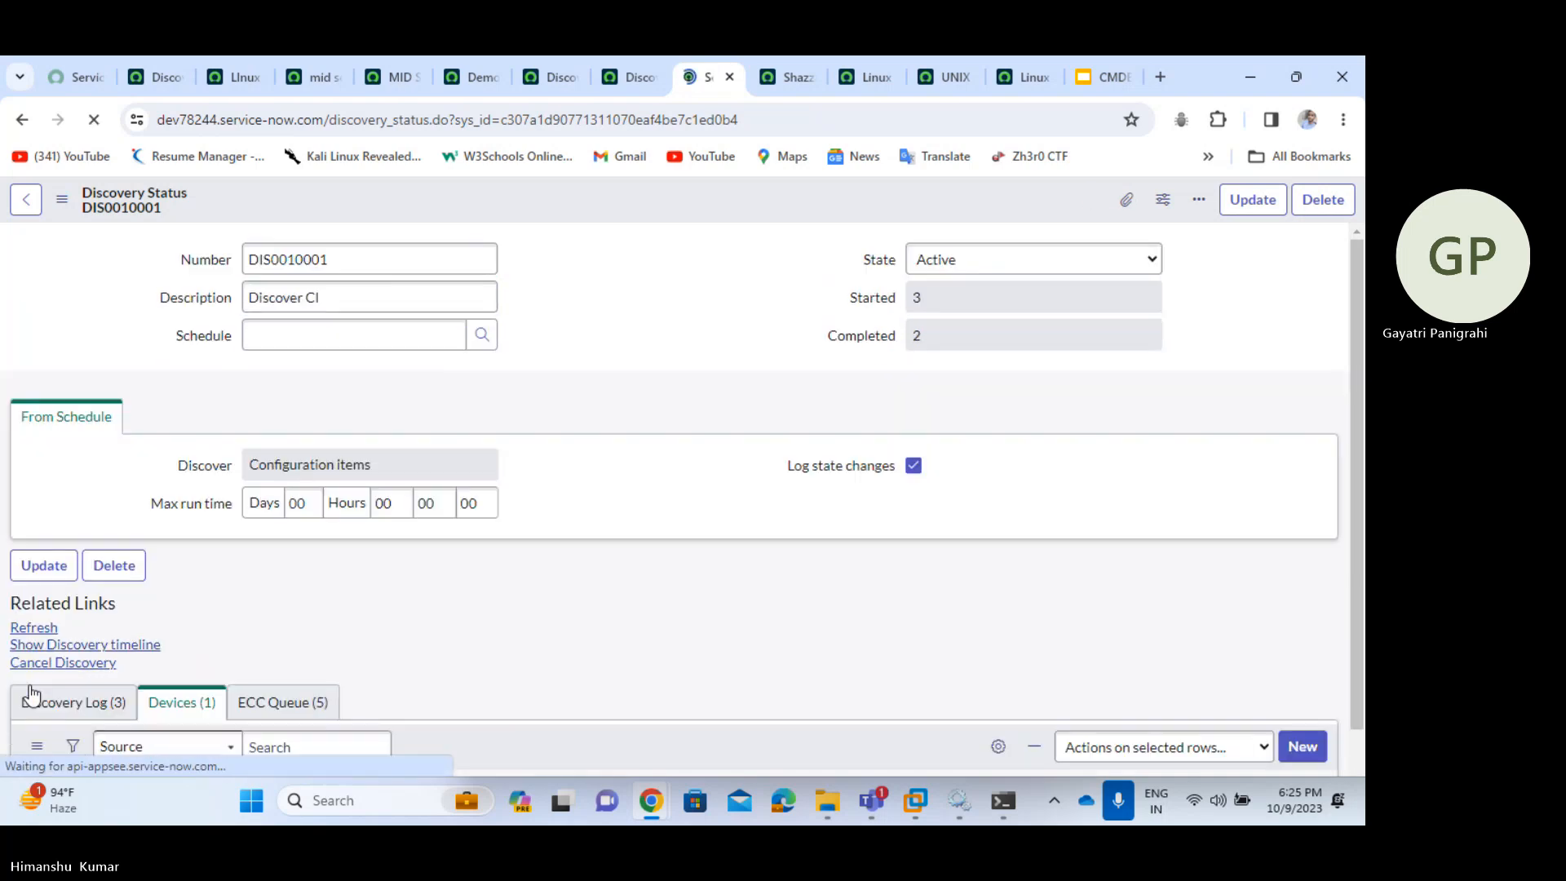
click(33, 690)
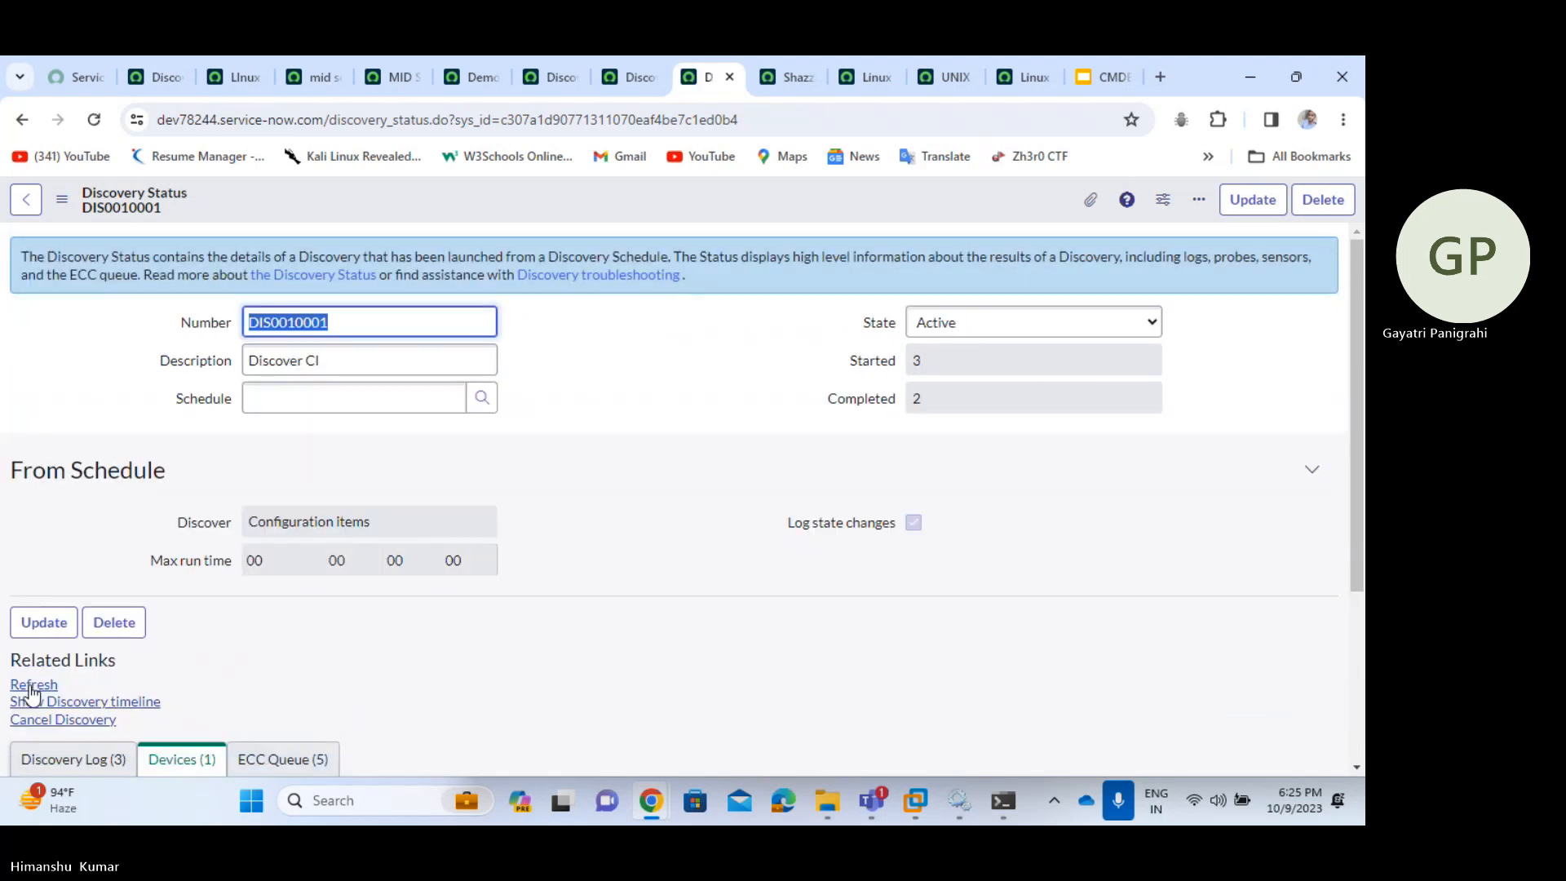
click(31, 690)
click(31, 688)
click(31, 686)
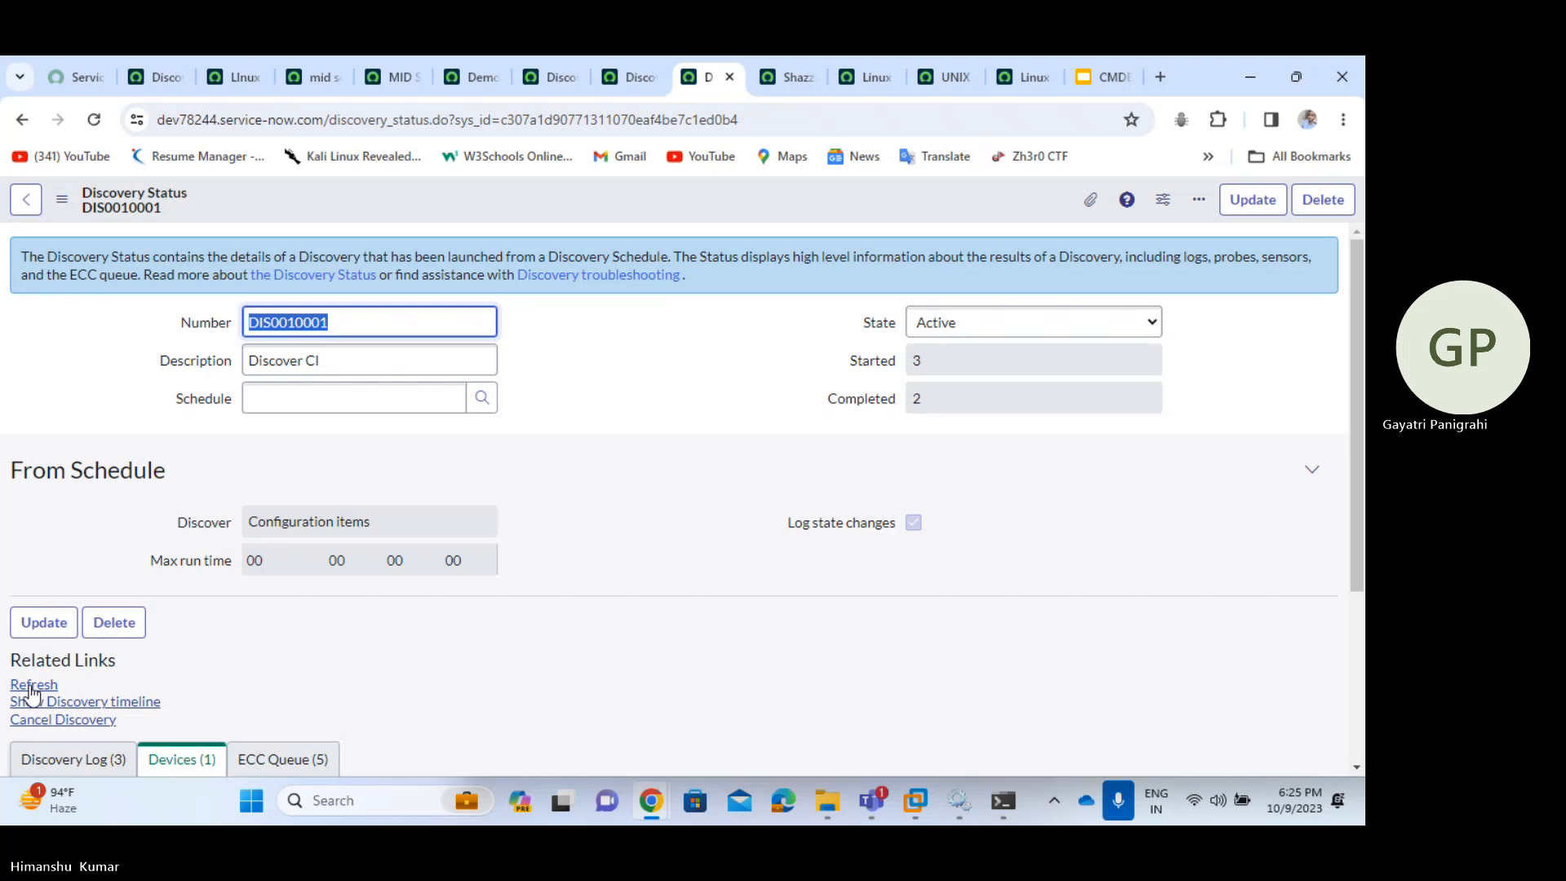
click(31, 688)
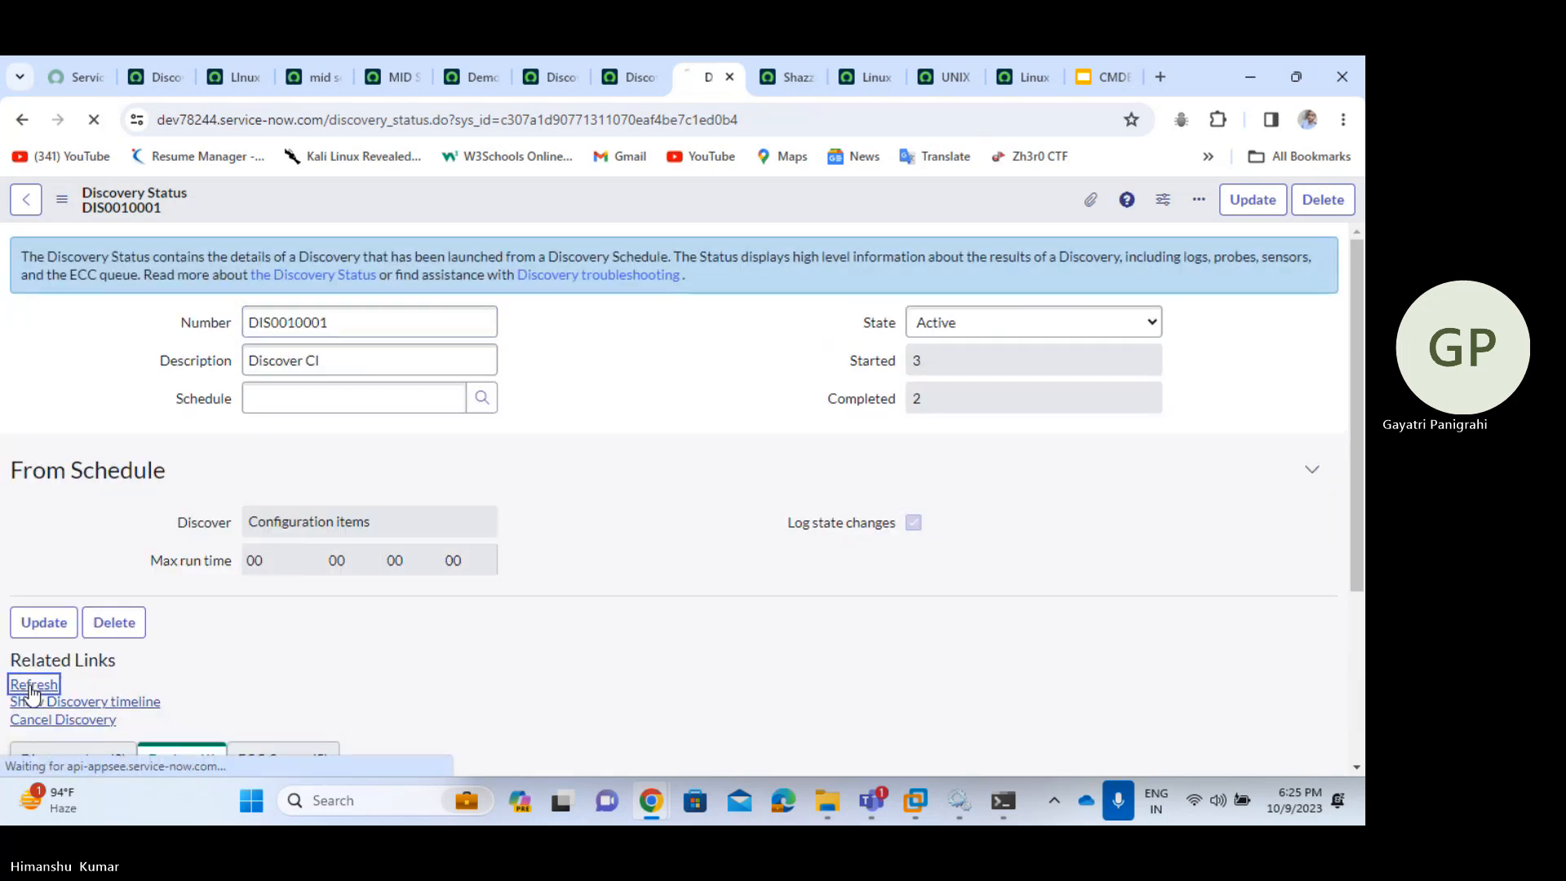
click(31, 687)
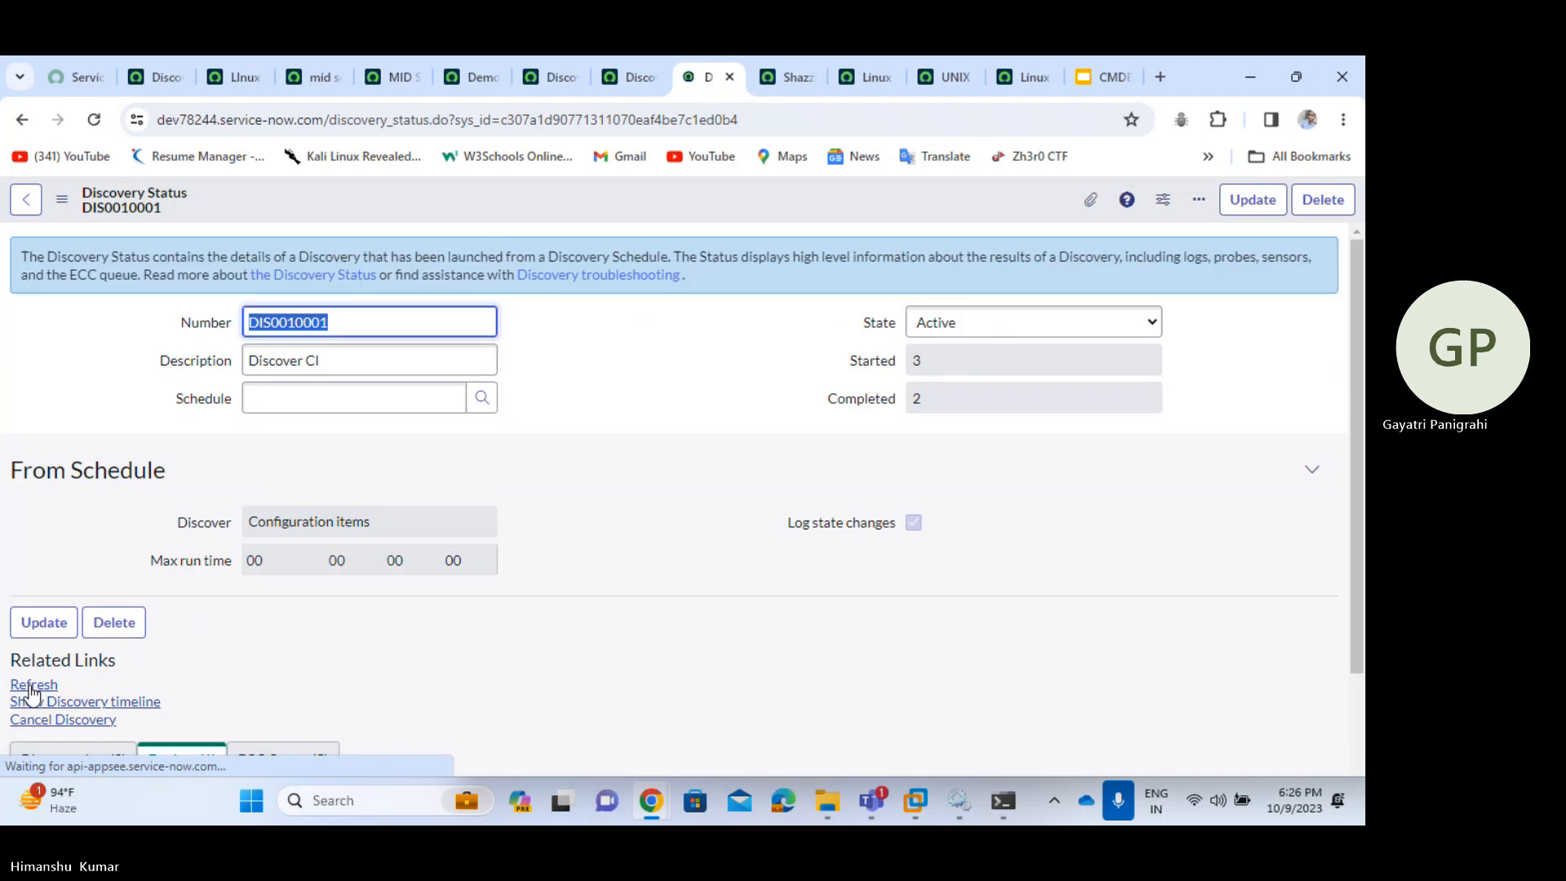
click(31, 688)
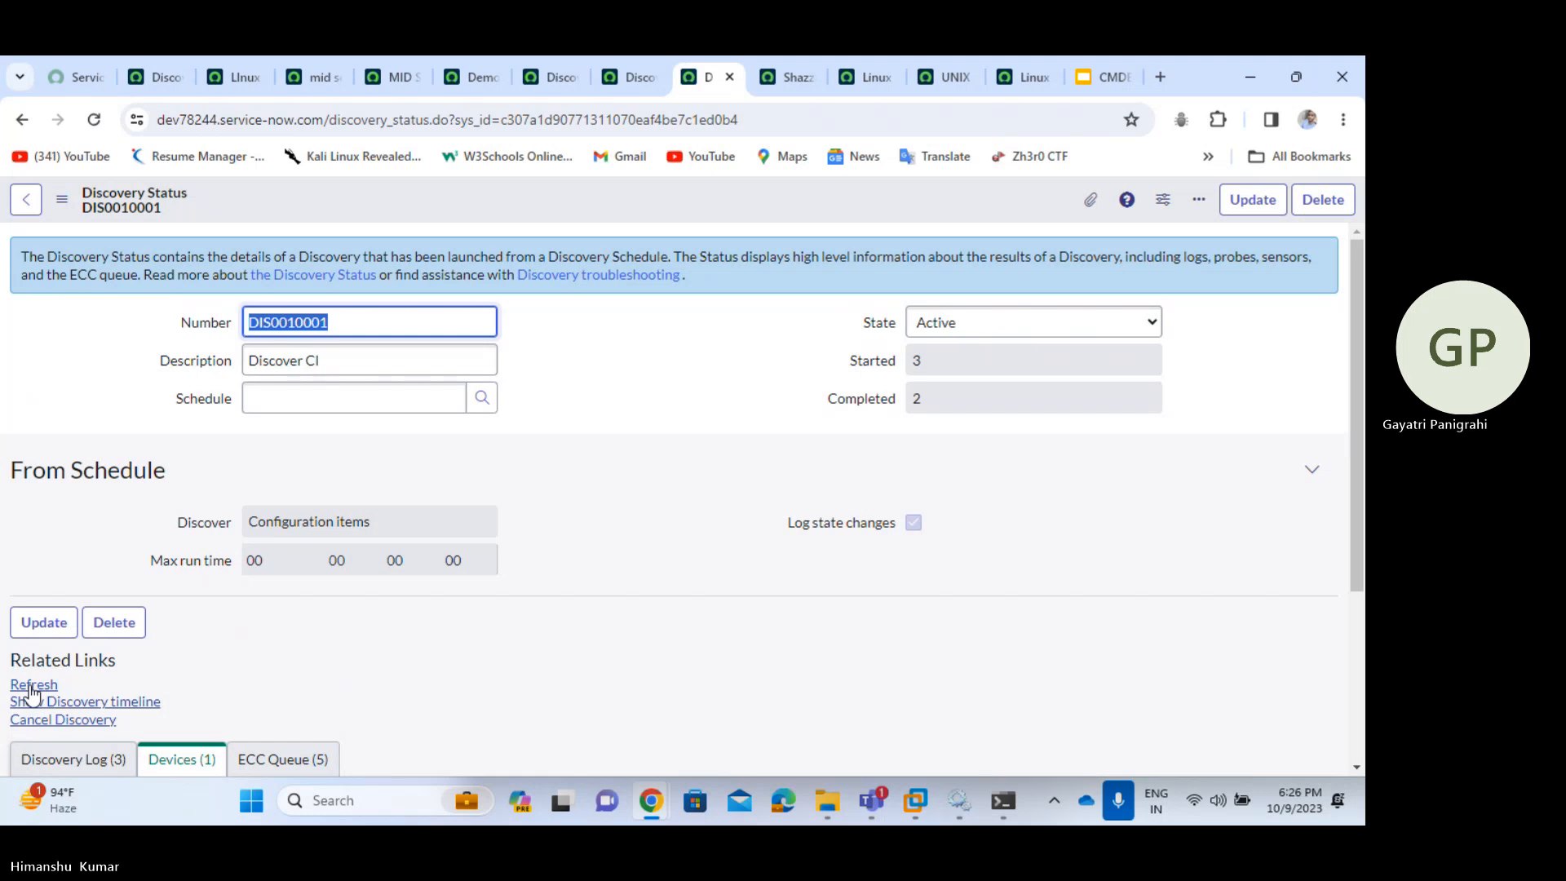
click(31, 687)
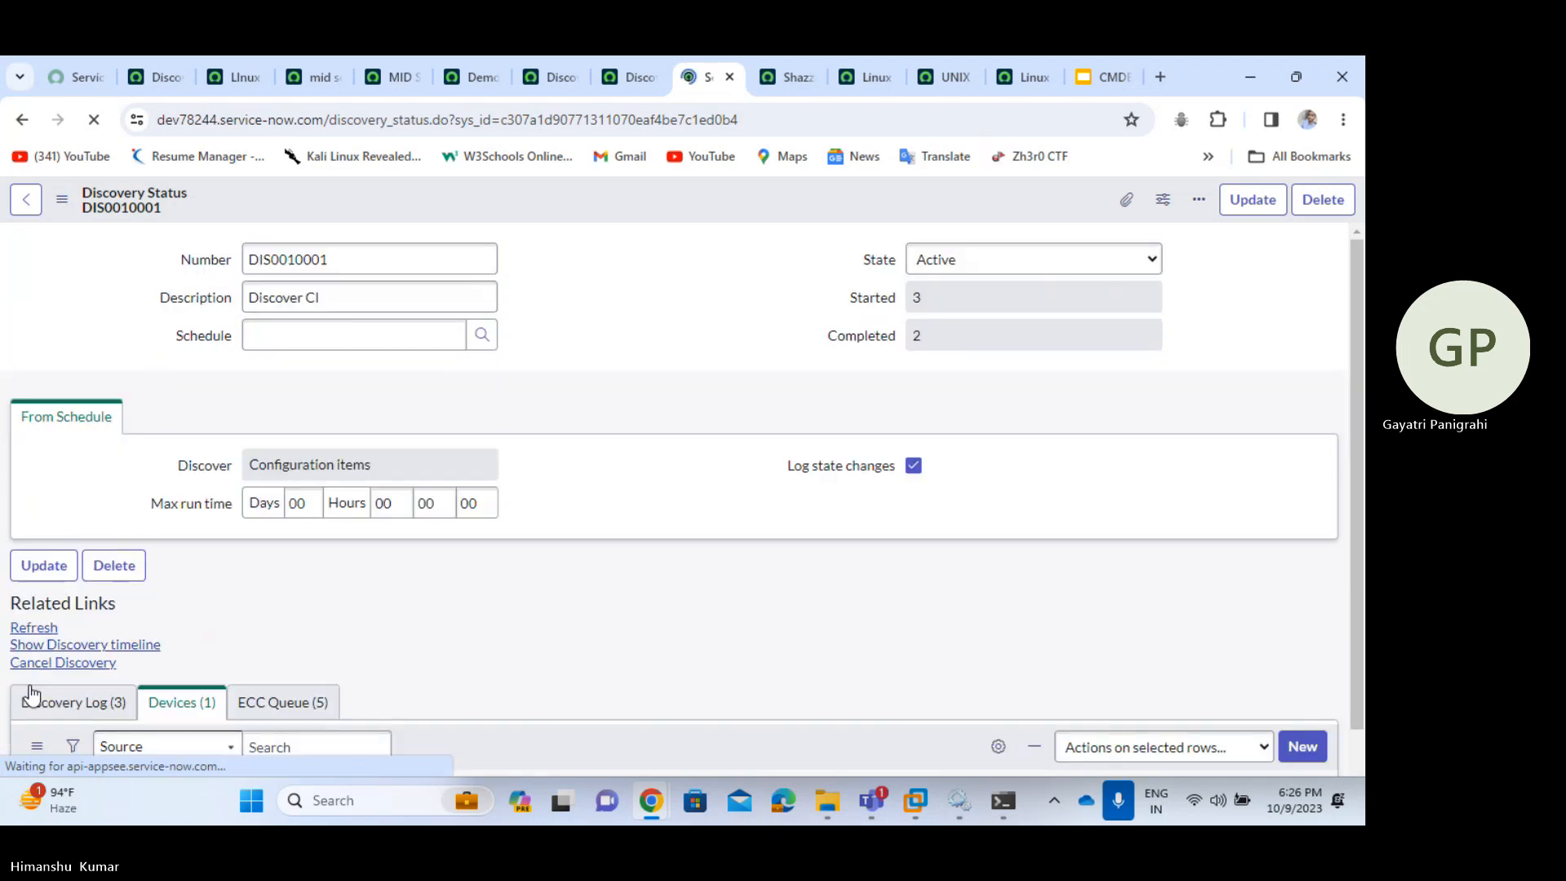
click(30, 689)
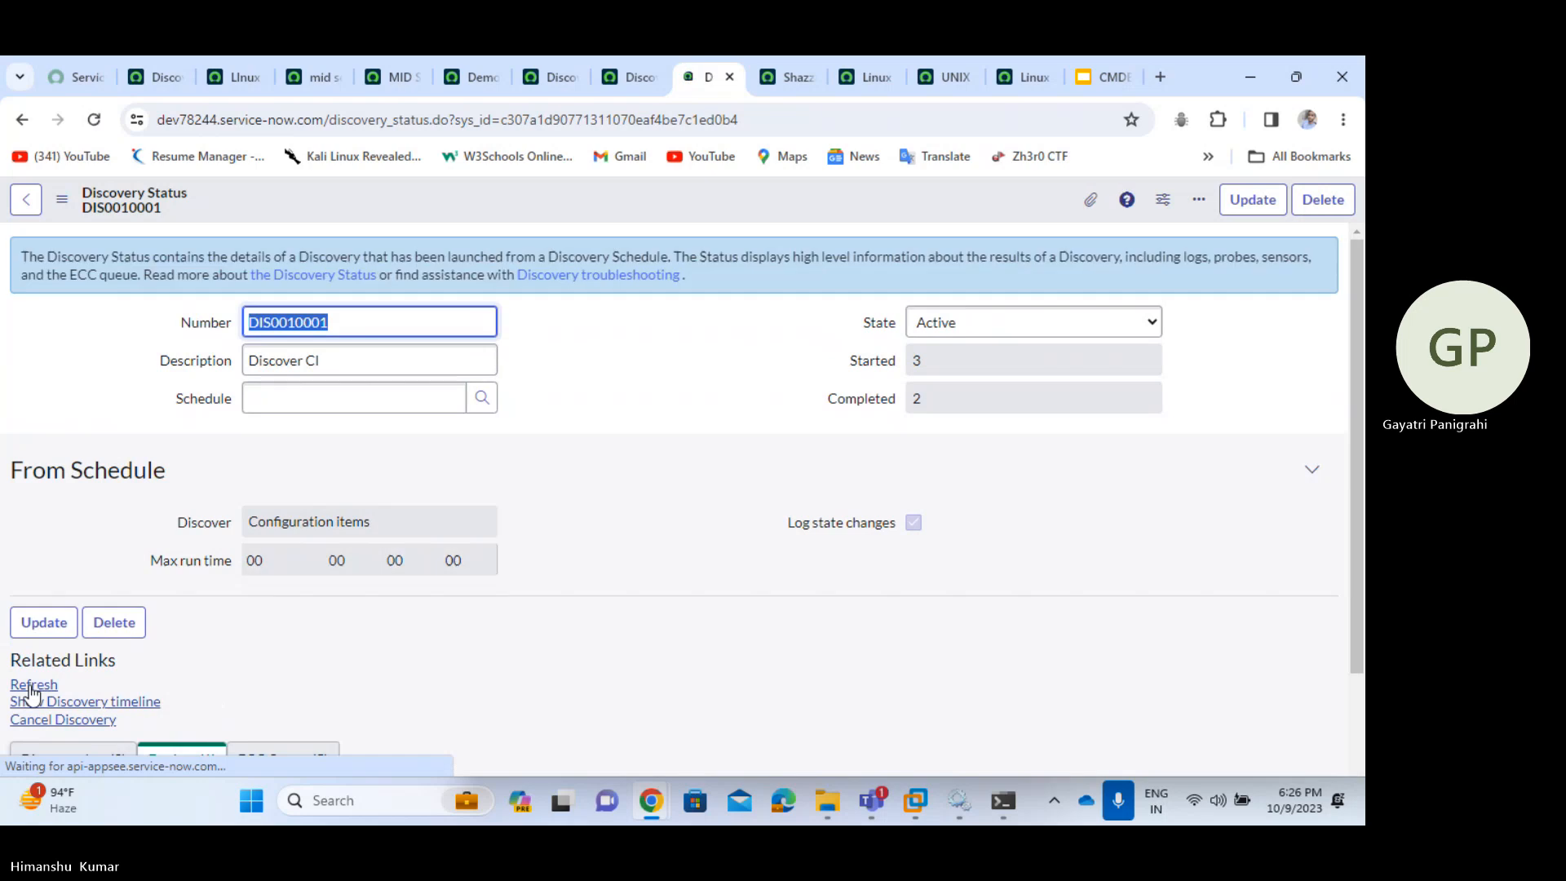
click(31, 689)
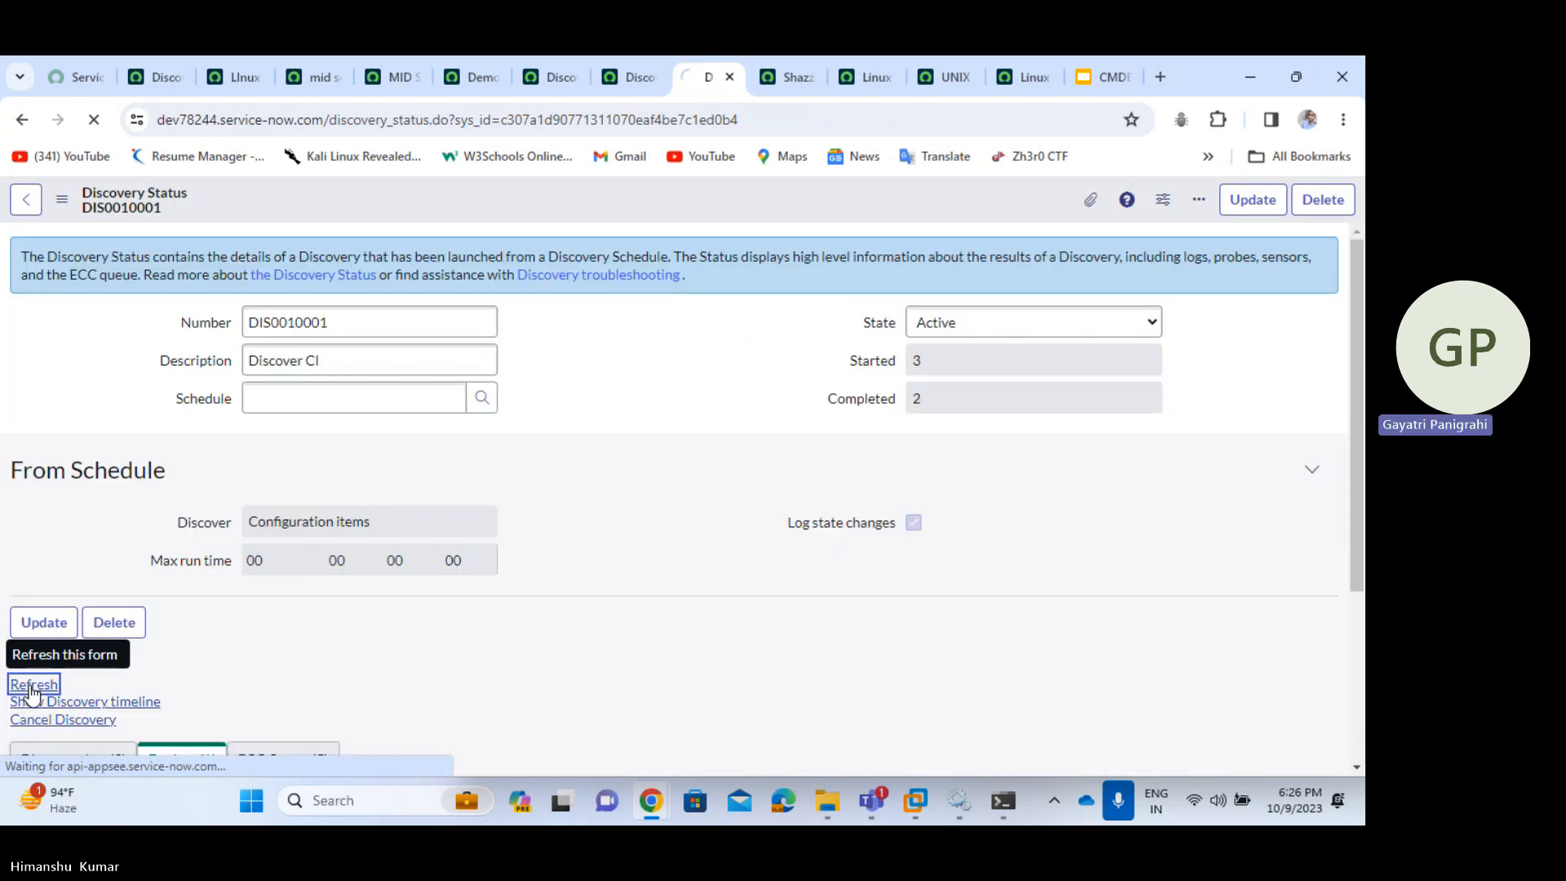
click(31, 692)
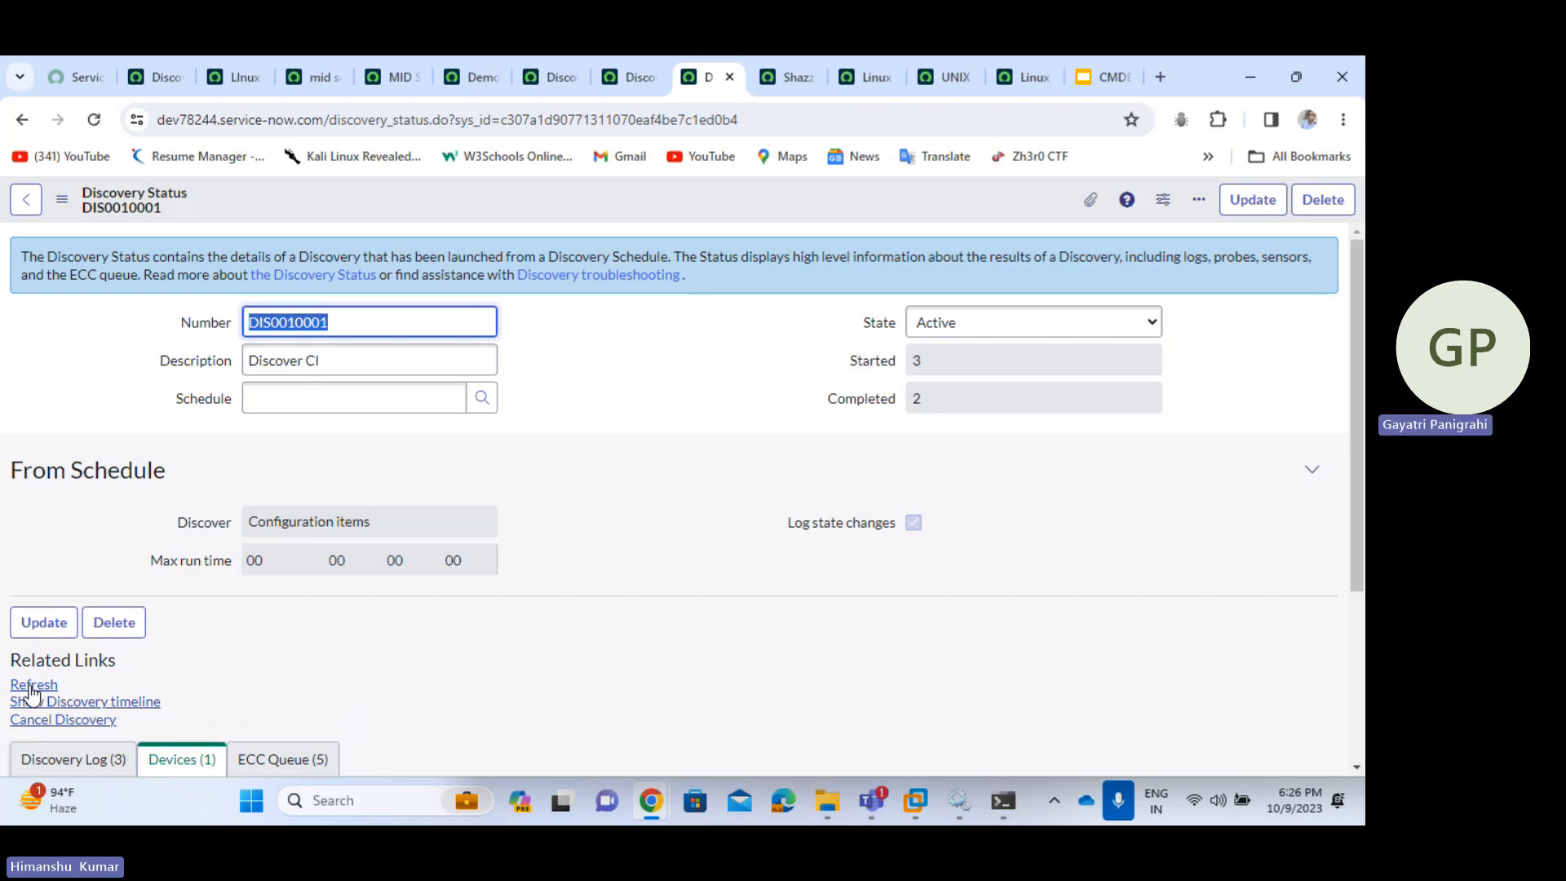
click(31, 692)
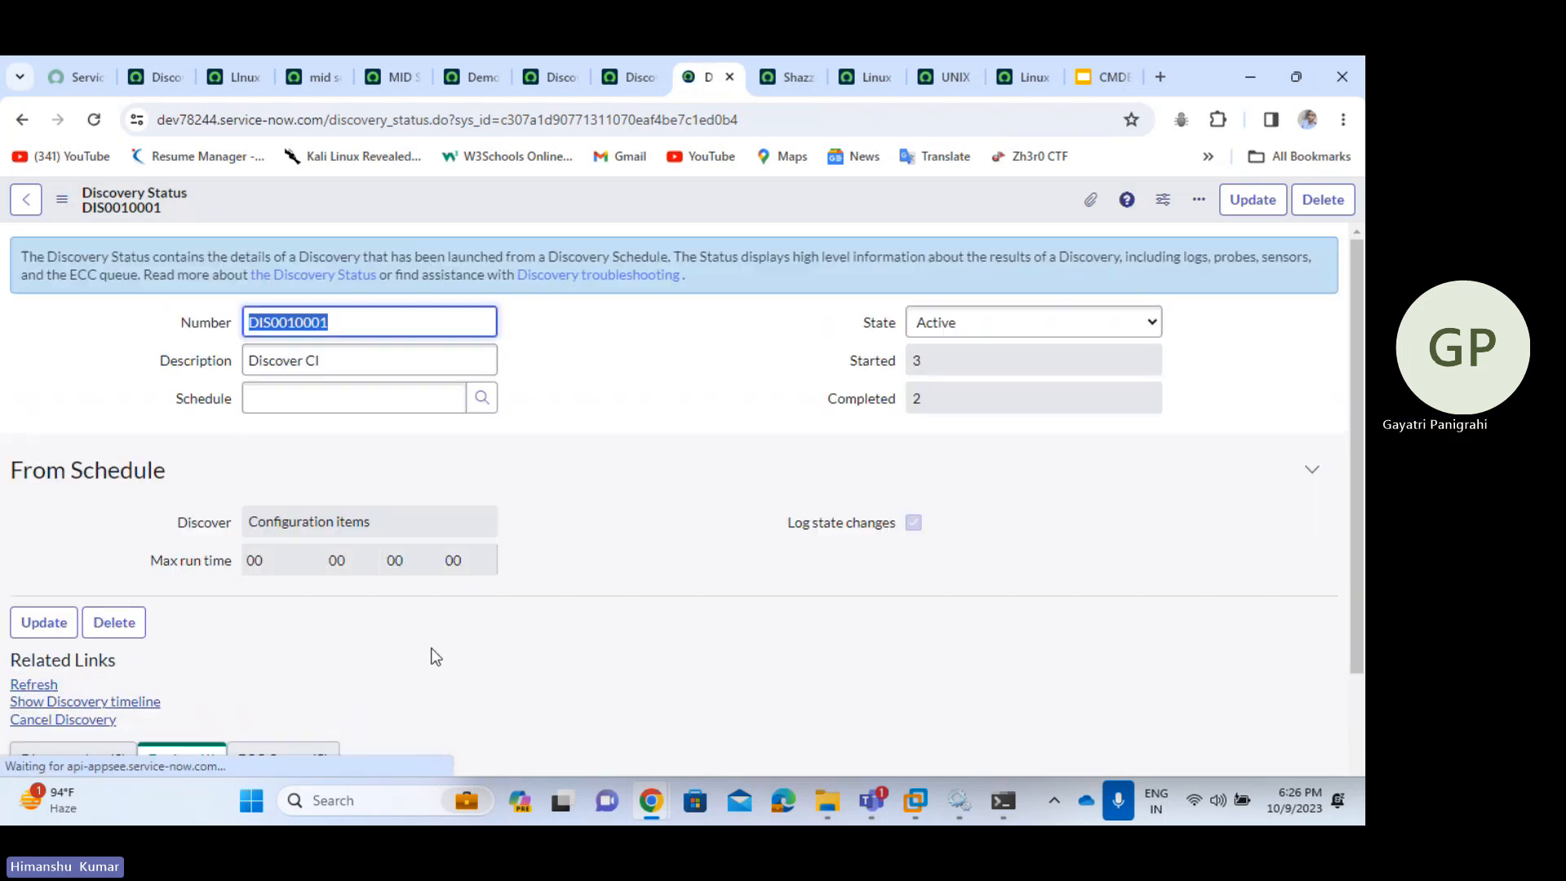
- Show the five ECC Queue probe records, then switch to the Windows Services window
scroll(433, 653, down, 2)
click(274, 582)
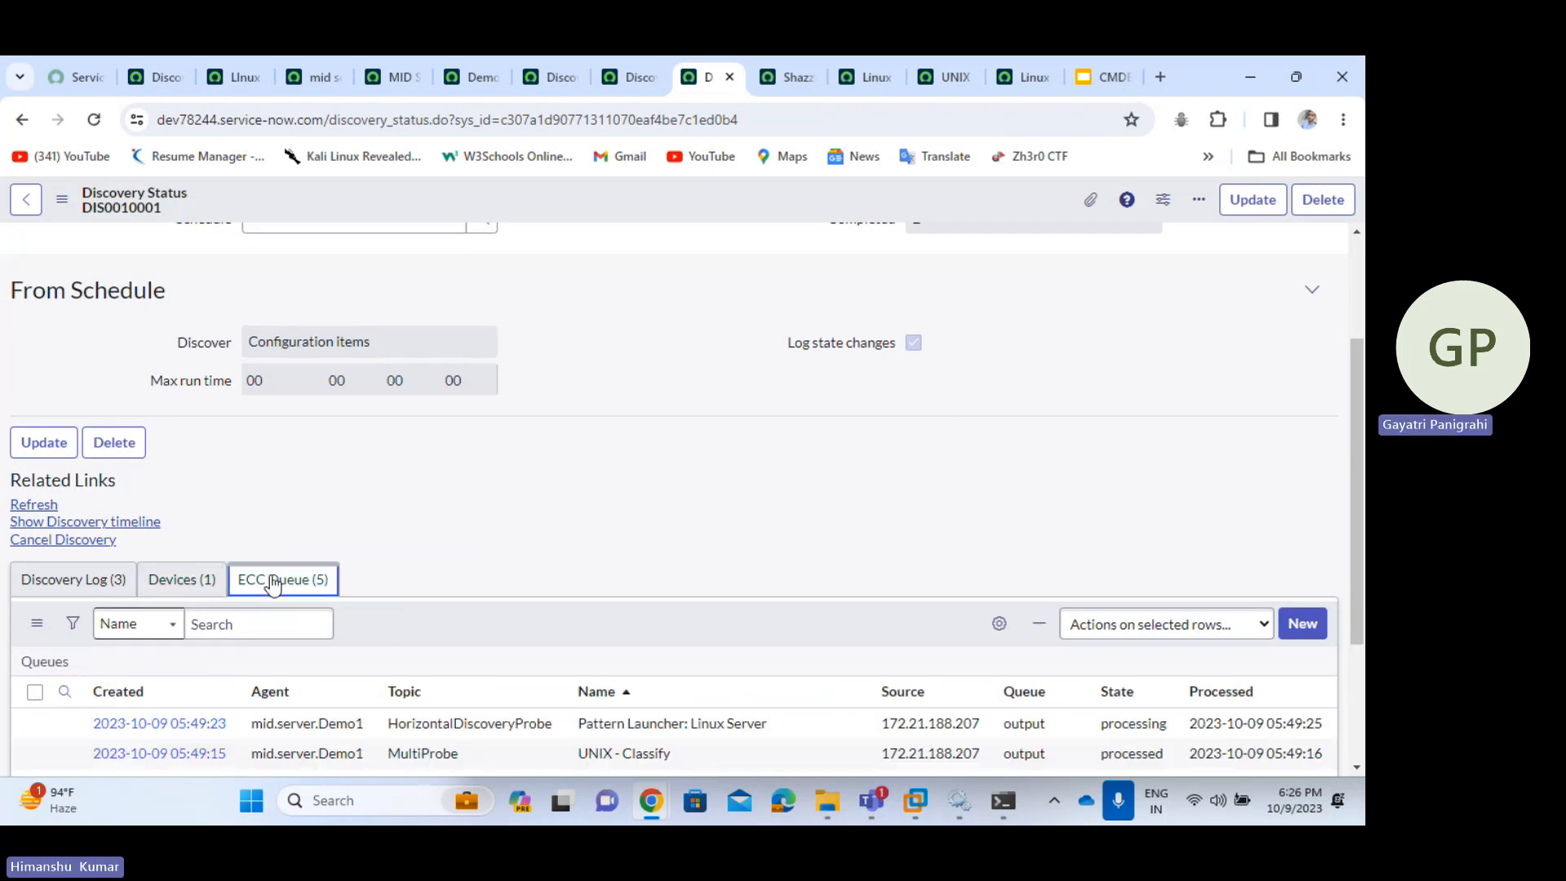
scroll(429, 604, down, 2)
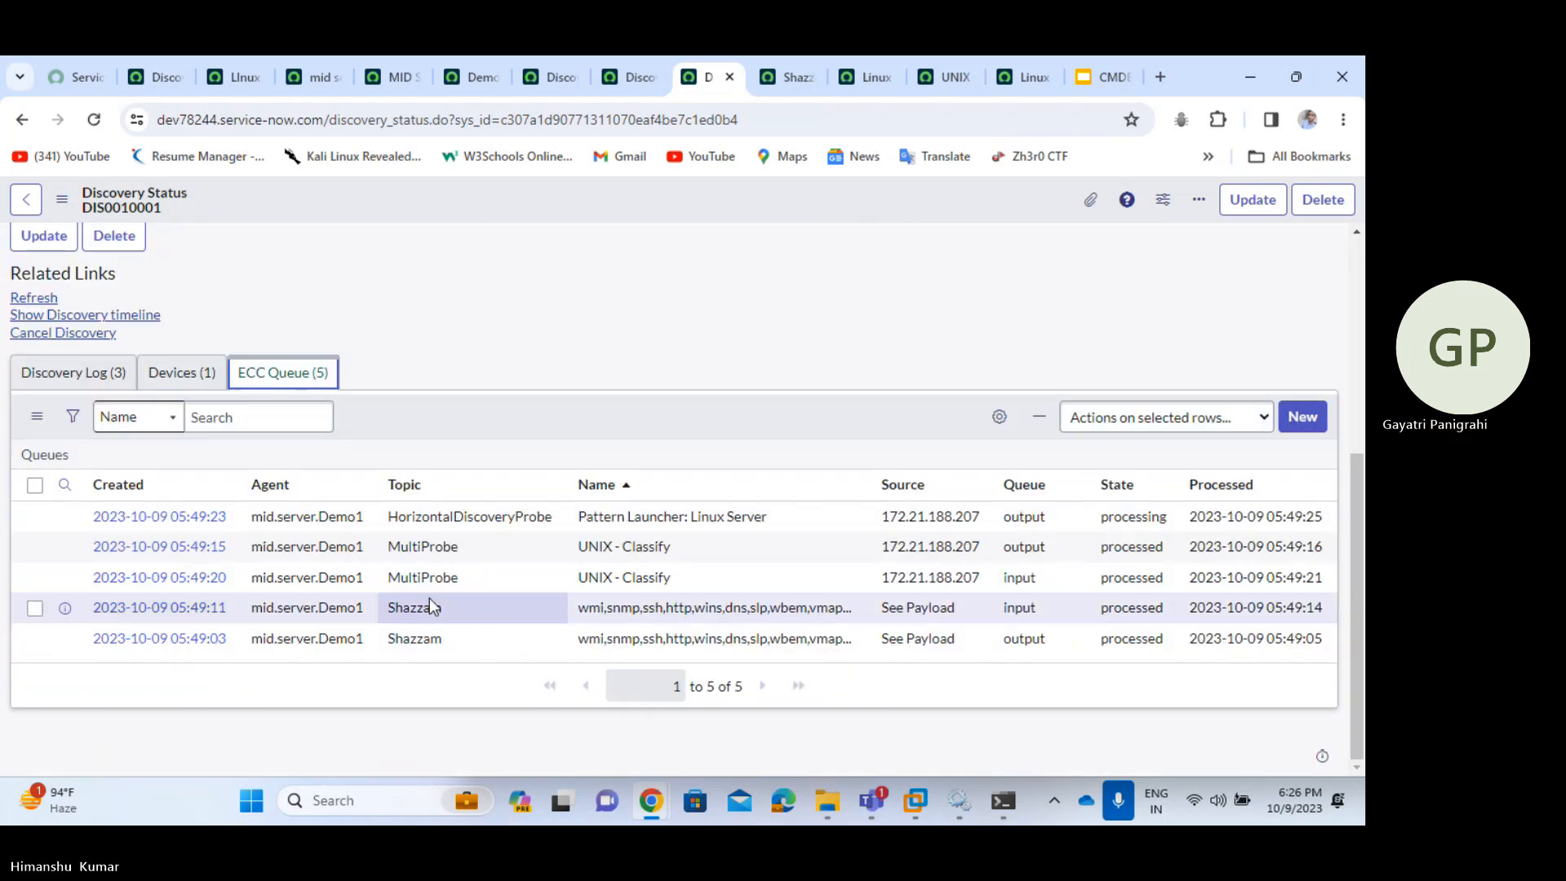
scroll(430, 608, up, 4)
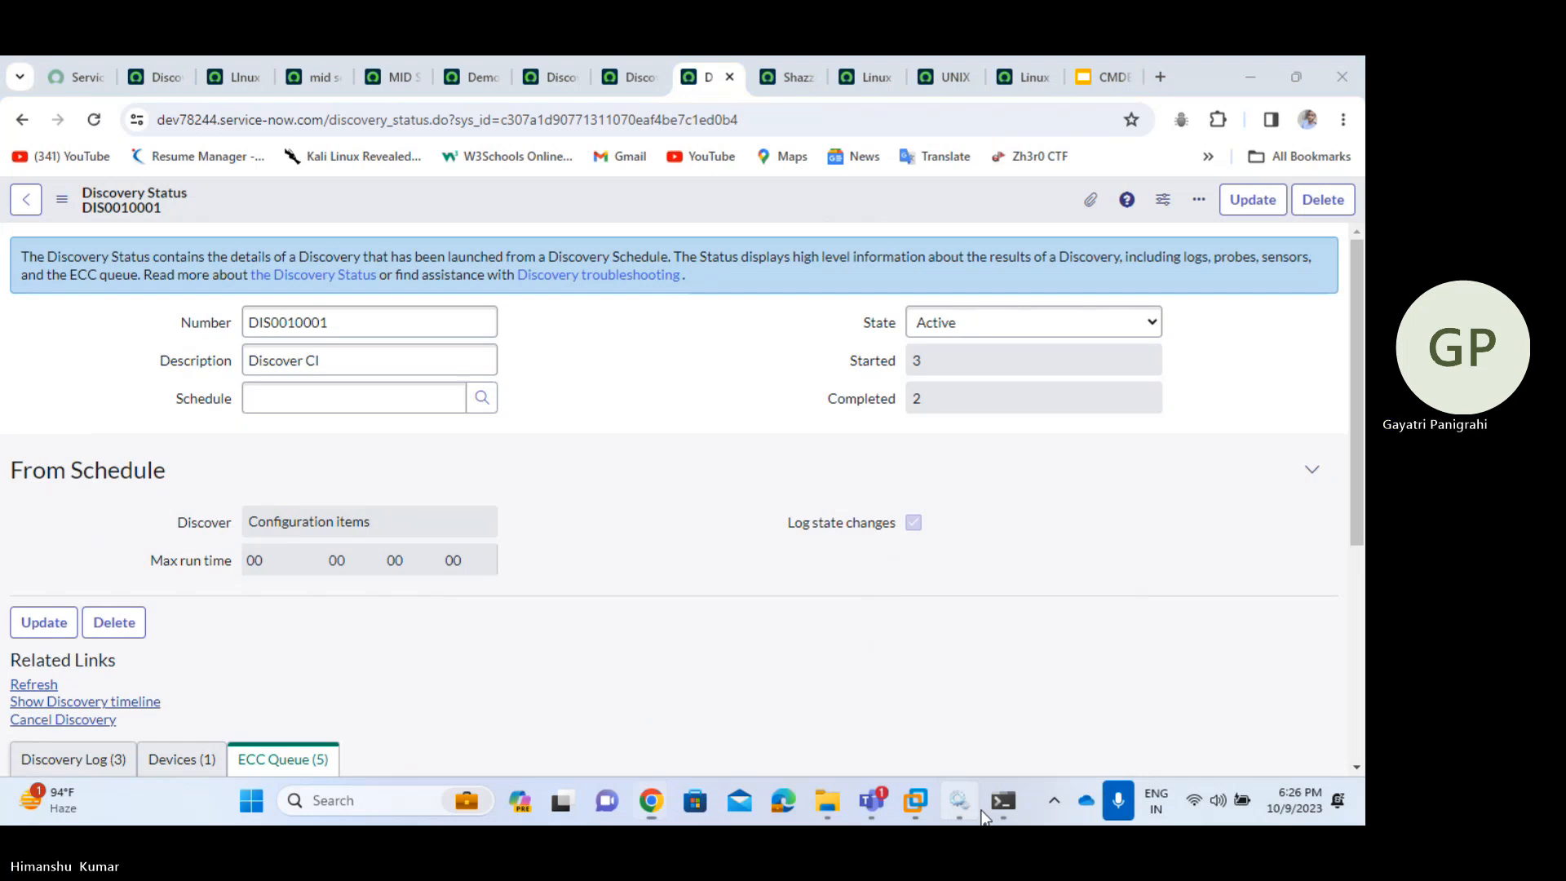
click(960, 801)
- Bring up the SSH terminal to the Ubuntu VM, move it aside, and close the session
click(1003, 801)
drag(1211, 147, 778, 160)
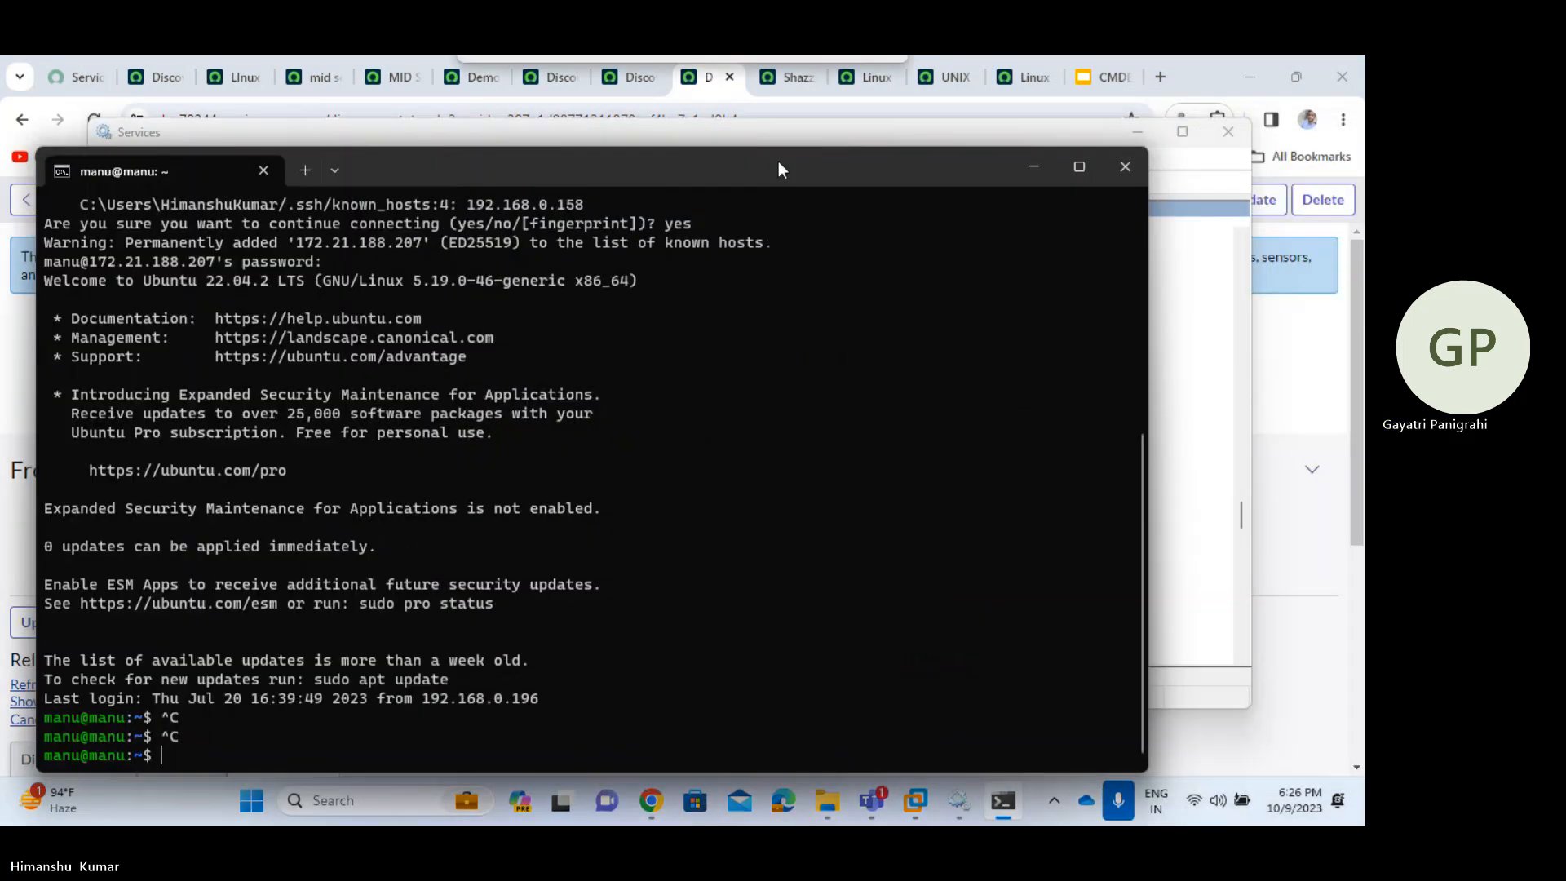
click(1130, 155)
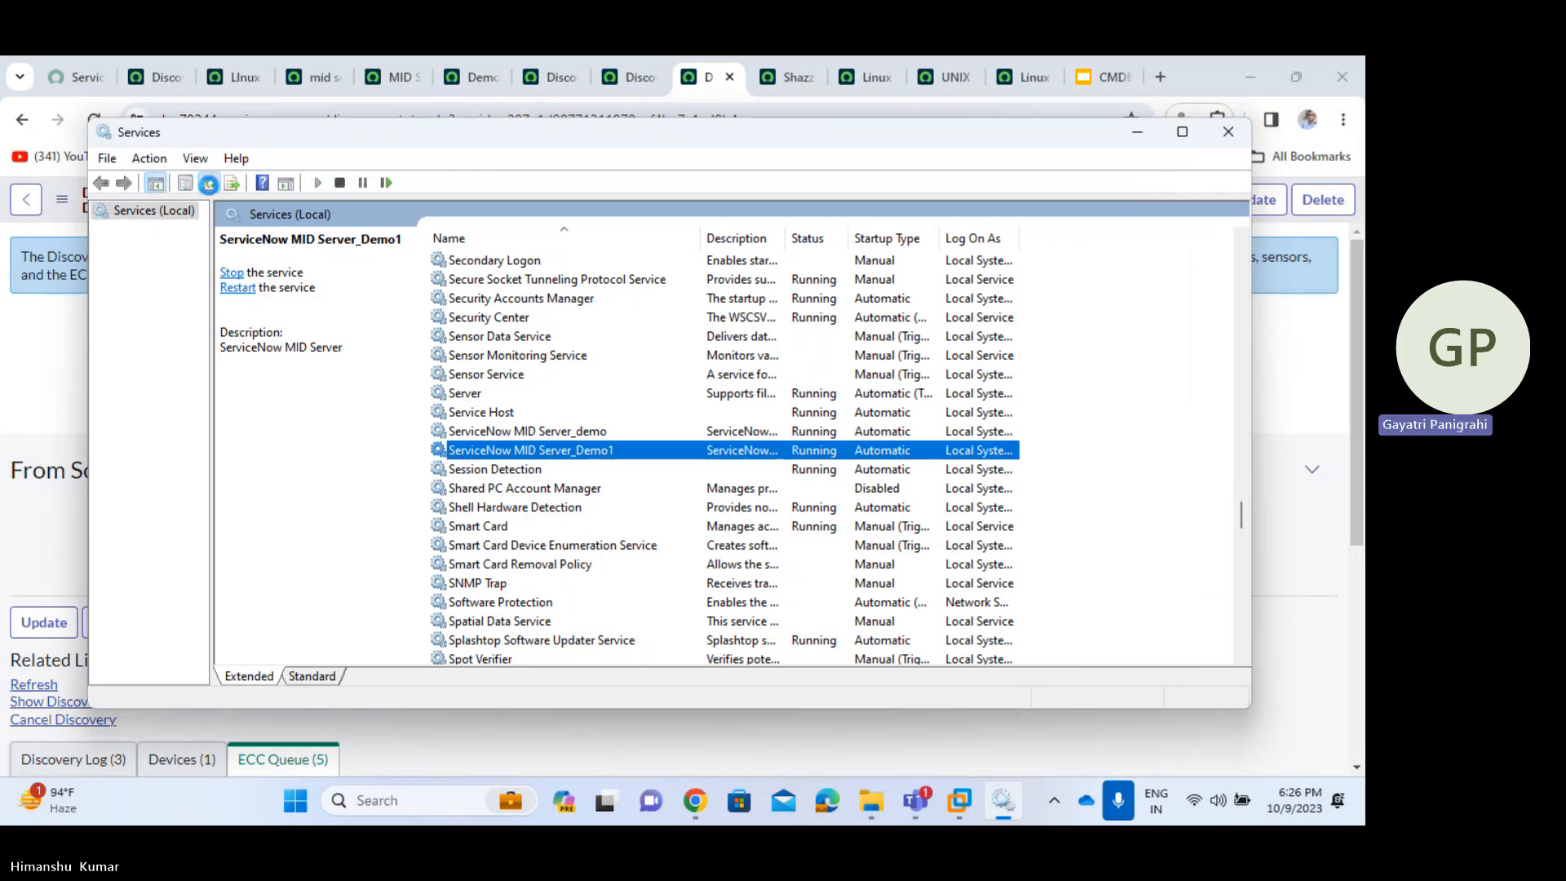
- Close Services, refresh DIS0010001, and view its Linux Server device at 172.21.188.207
click(1228, 133)
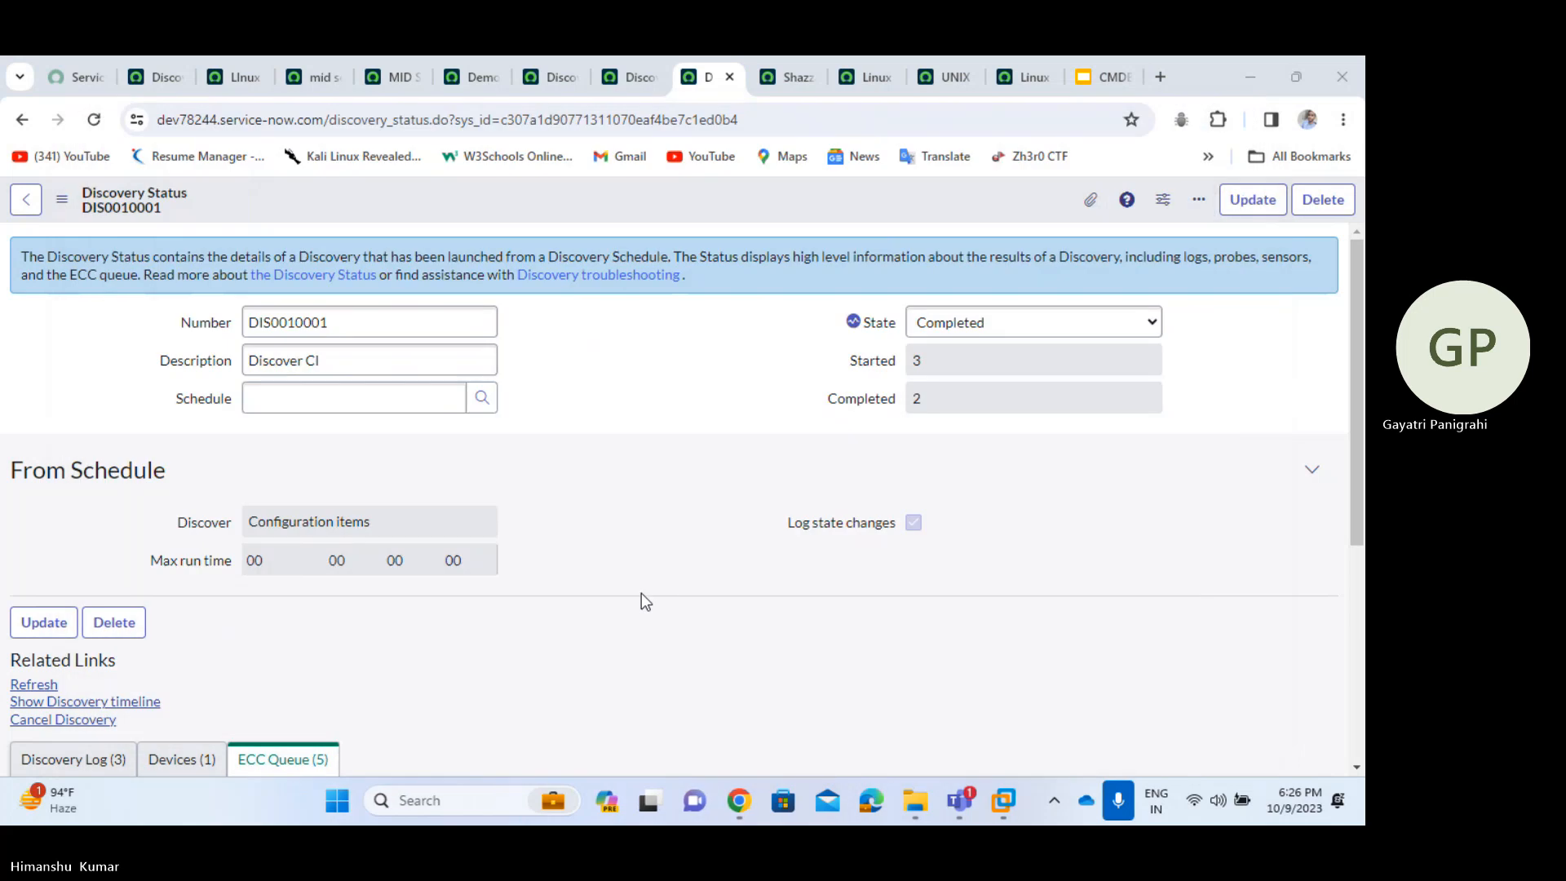
click(35, 685)
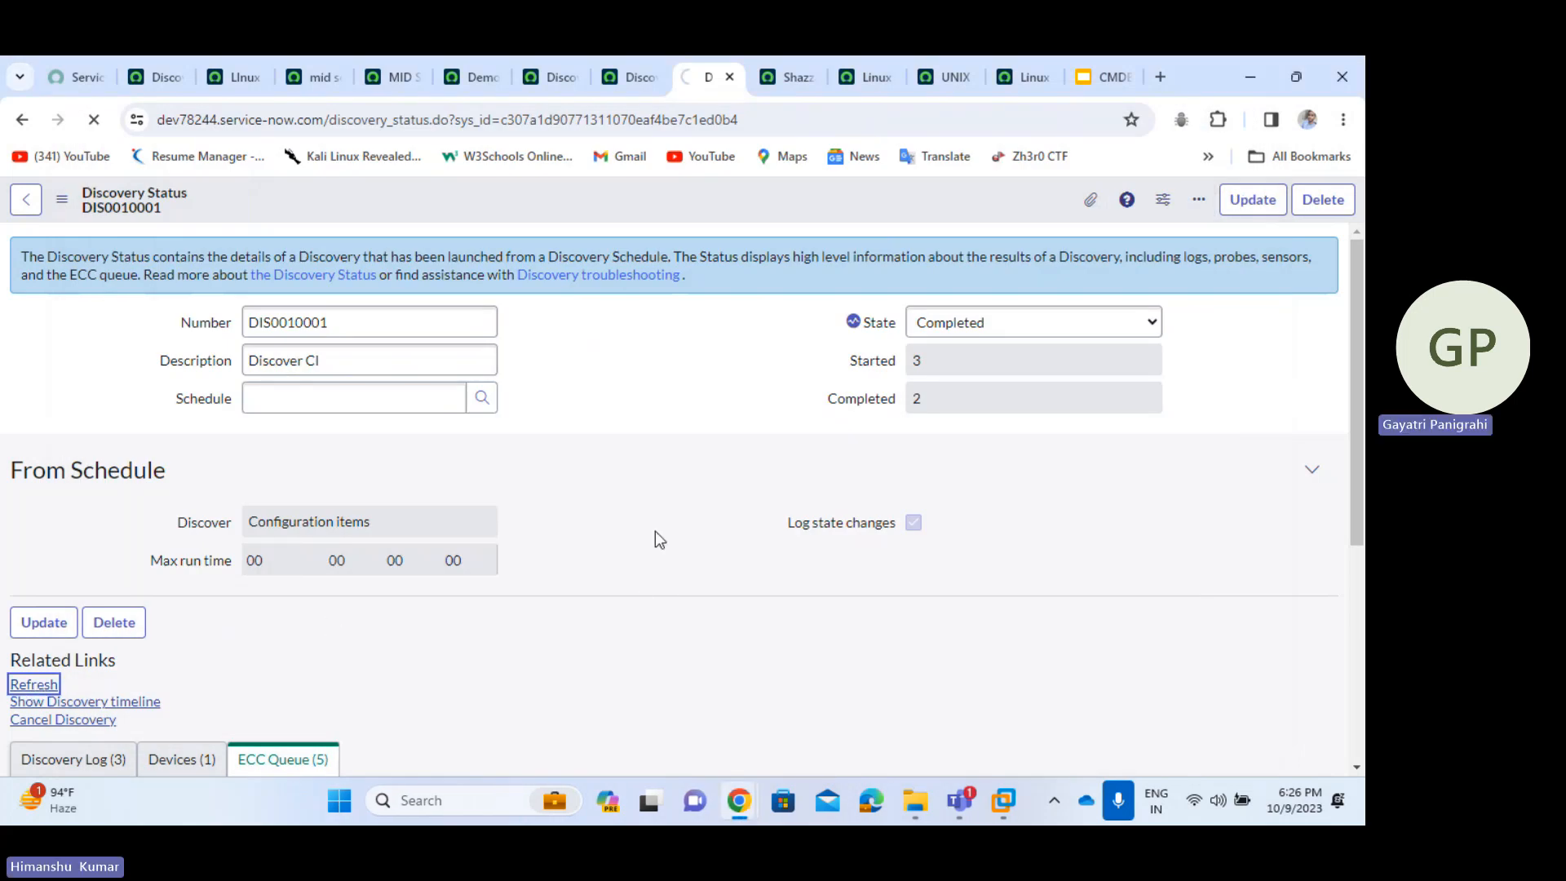
scroll(775, 379, down, 5)
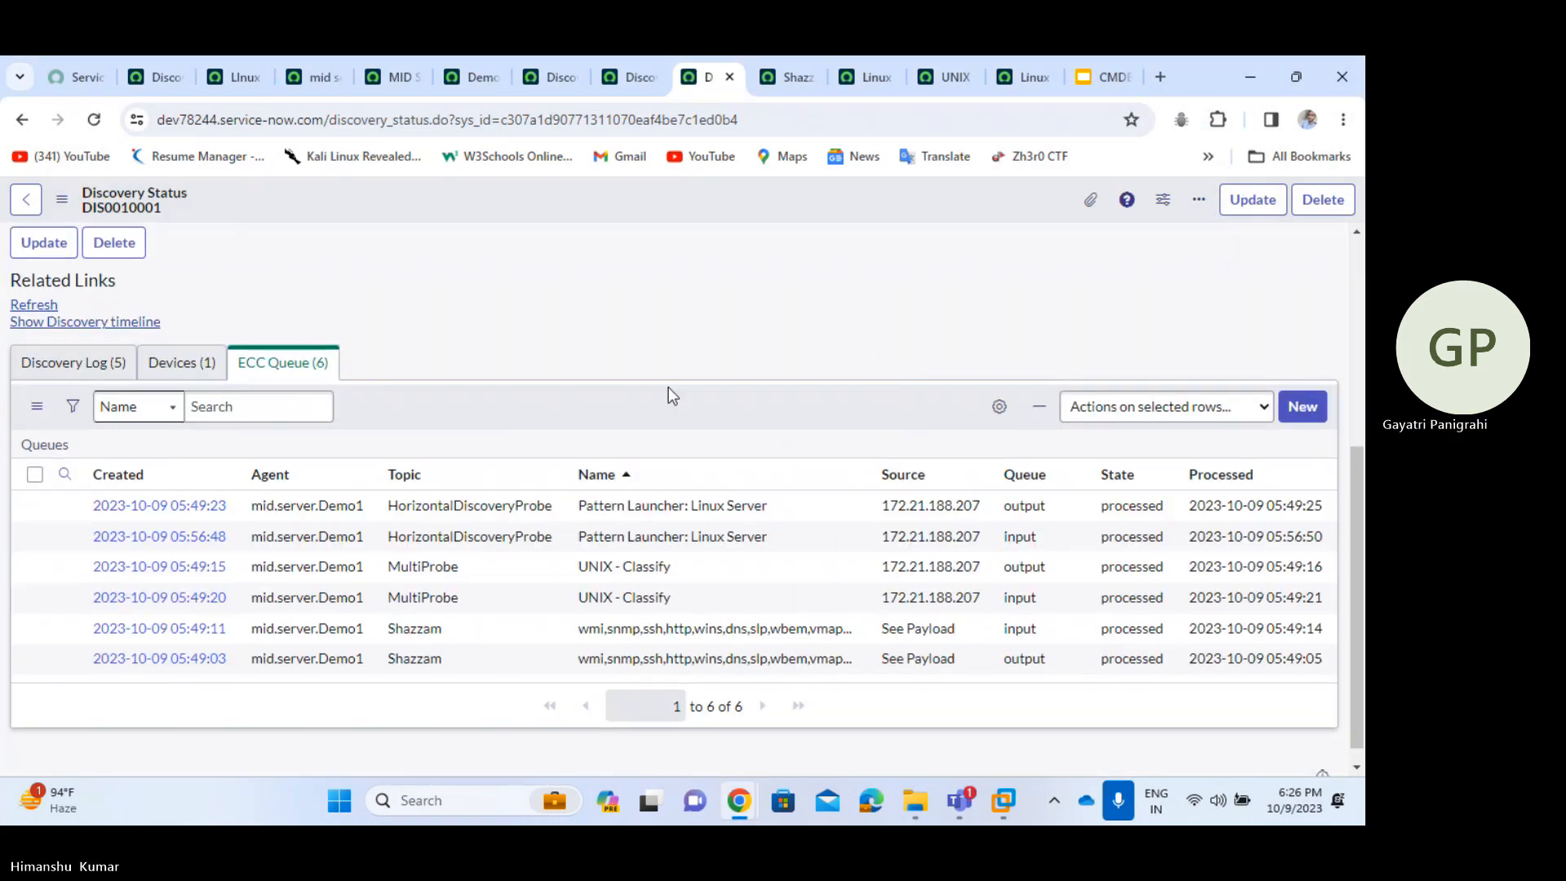
click(201, 371)
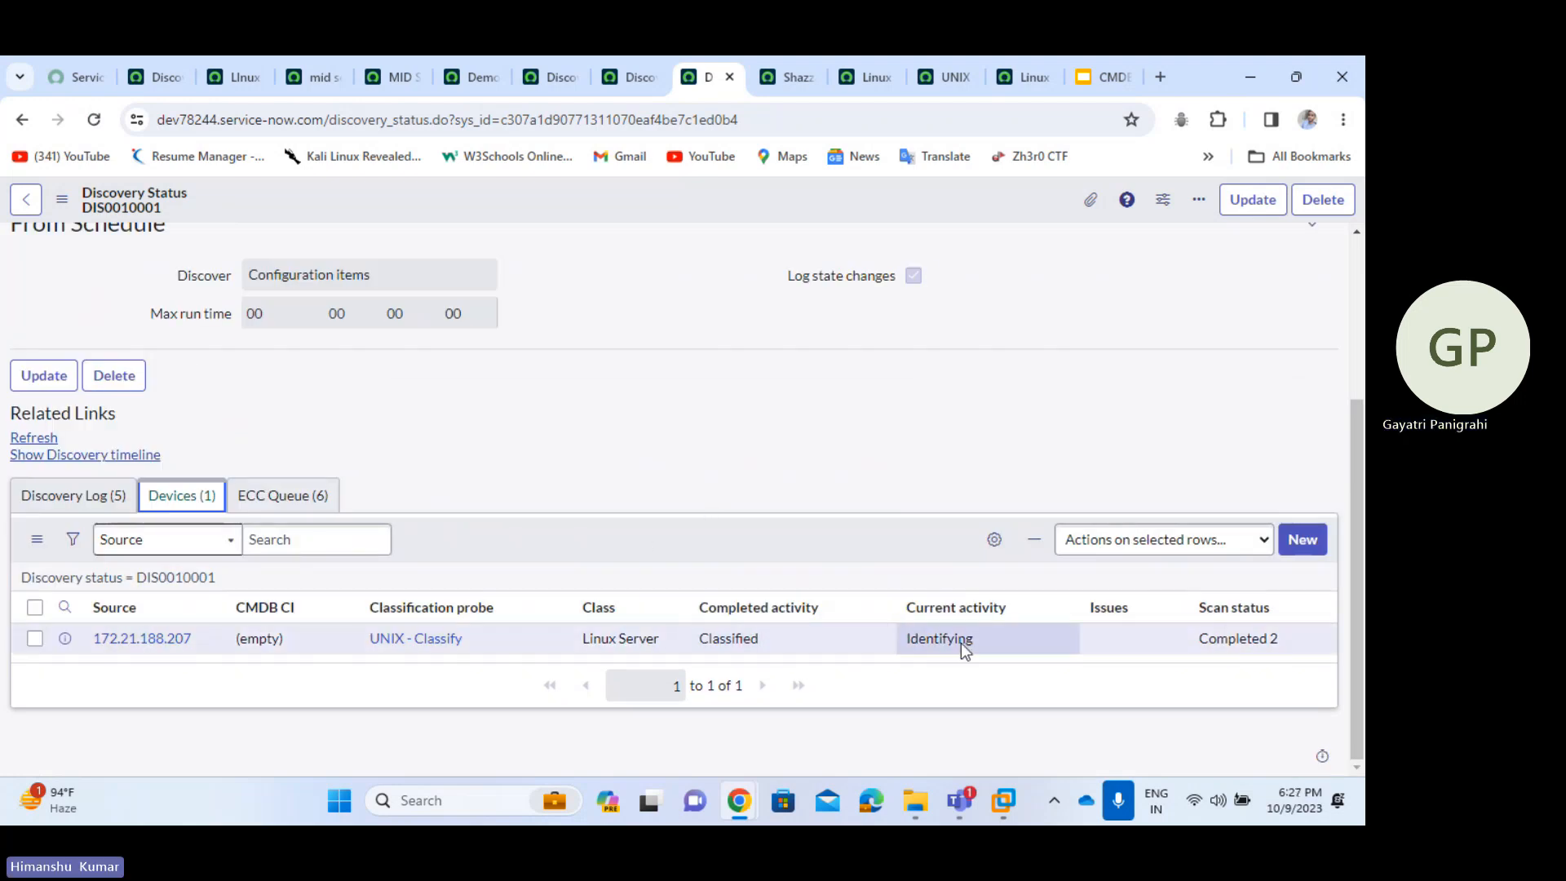
- In the Discovery Log, select the Error row's Horizontal Discovery unexpected payload format message
click(108, 514)
scroll(636, 629, down, 3)
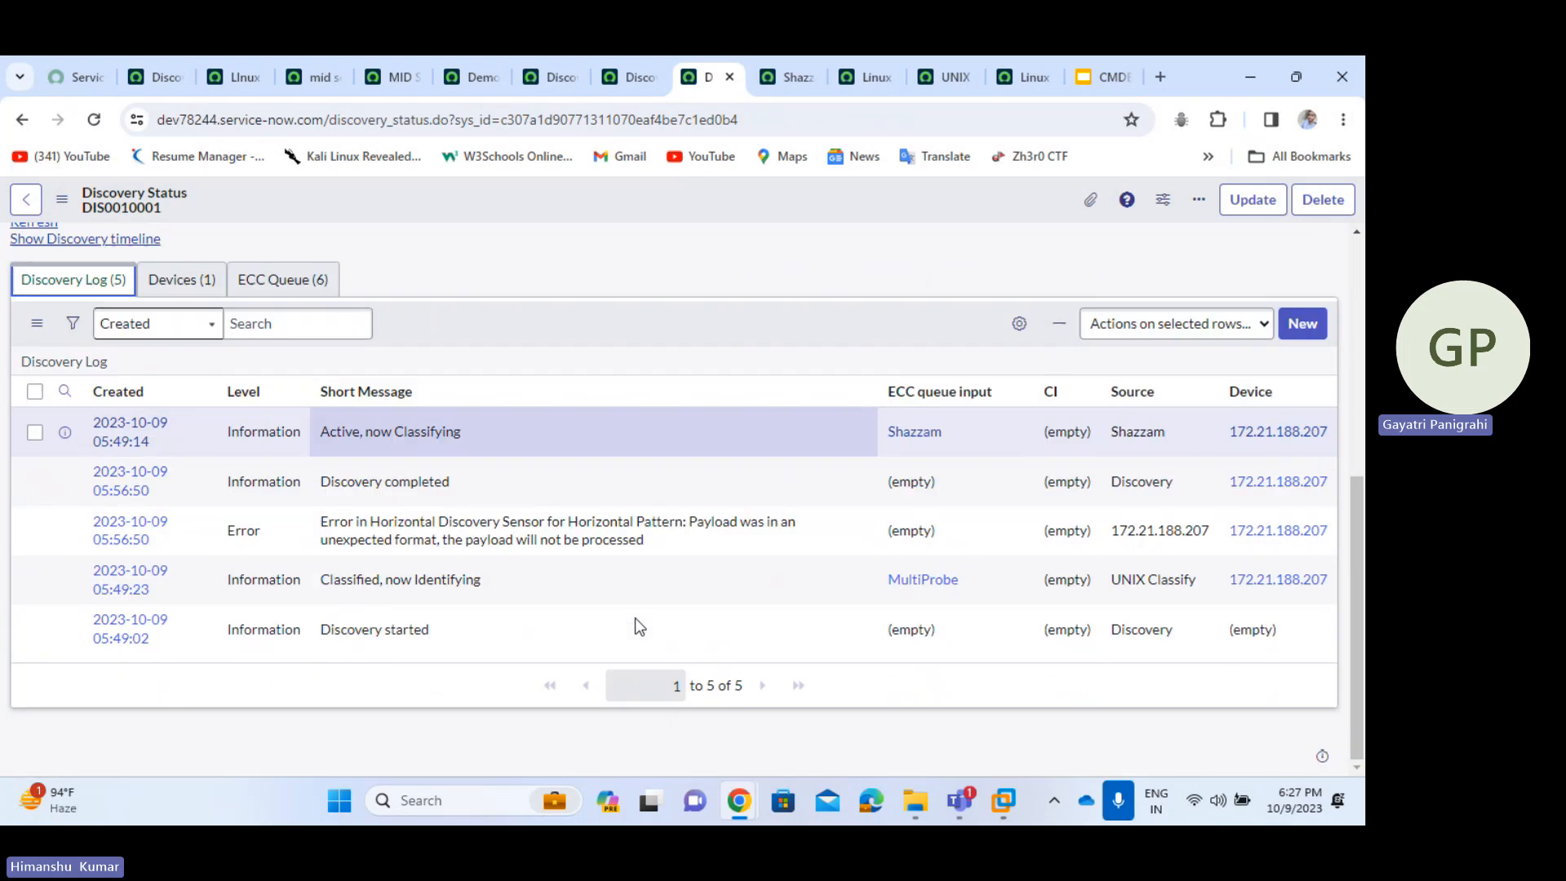
drag(321, 517, 653, 536)
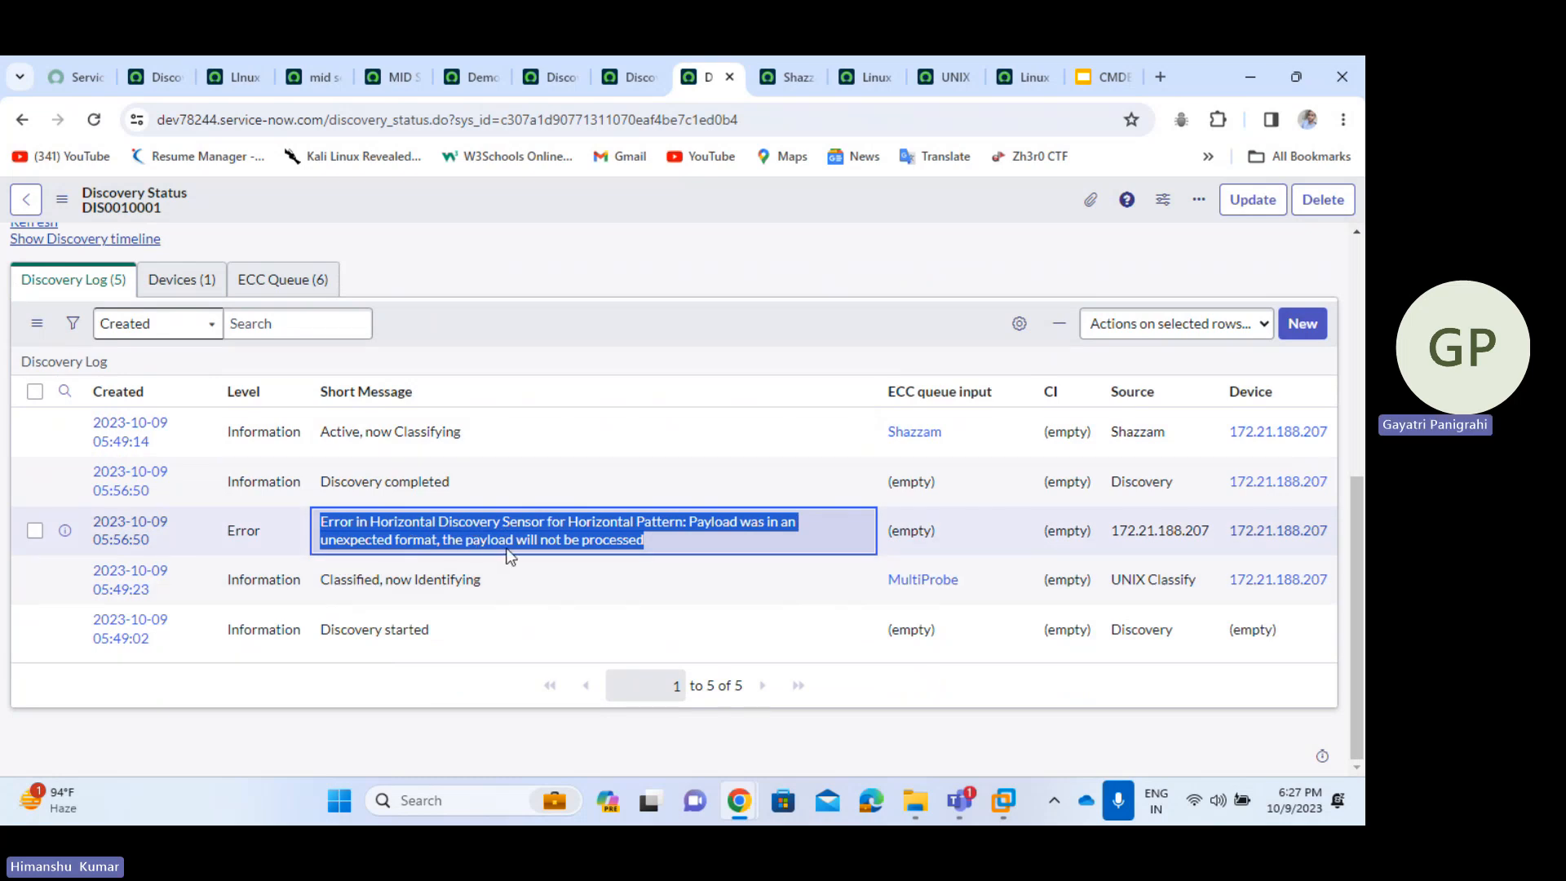
click(664, 545)
drag(355, 506, 303, 517)
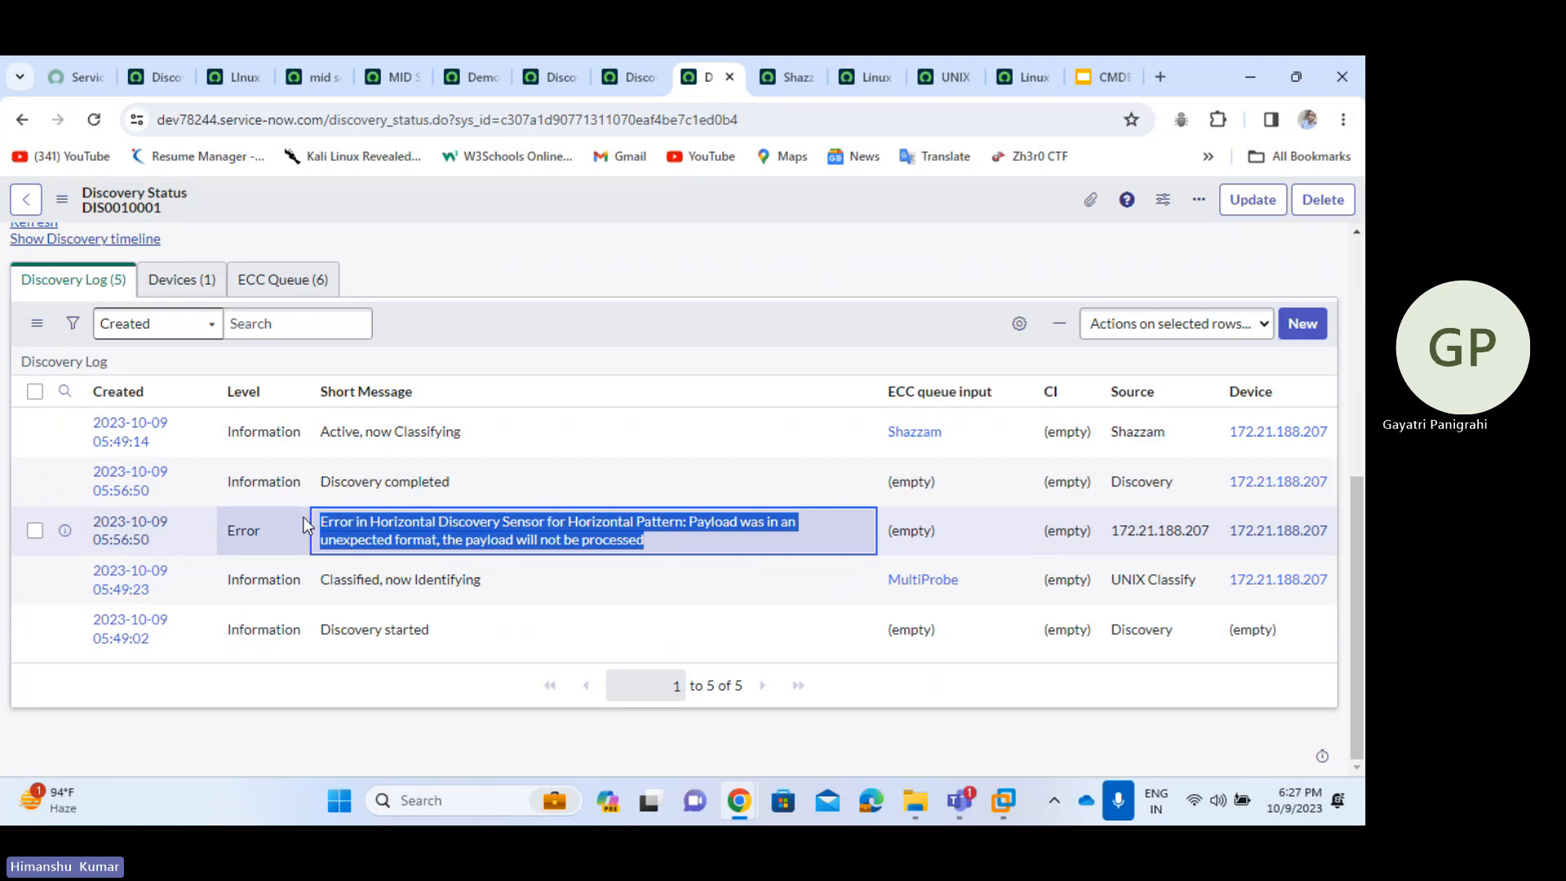
click(590, 340)
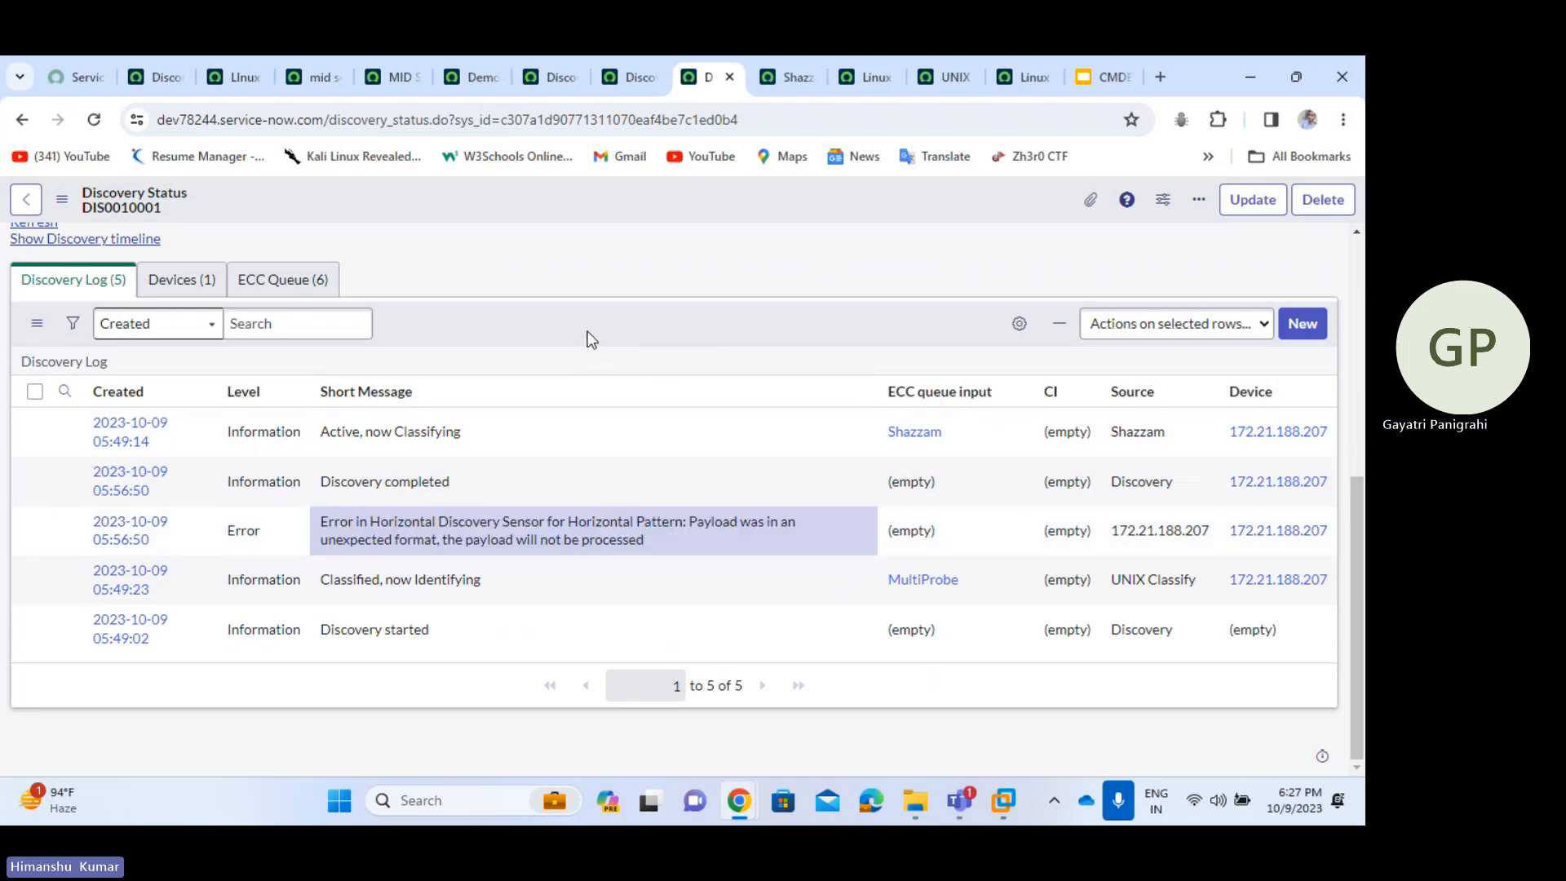
right_click(587, 331)
click(698, 372)
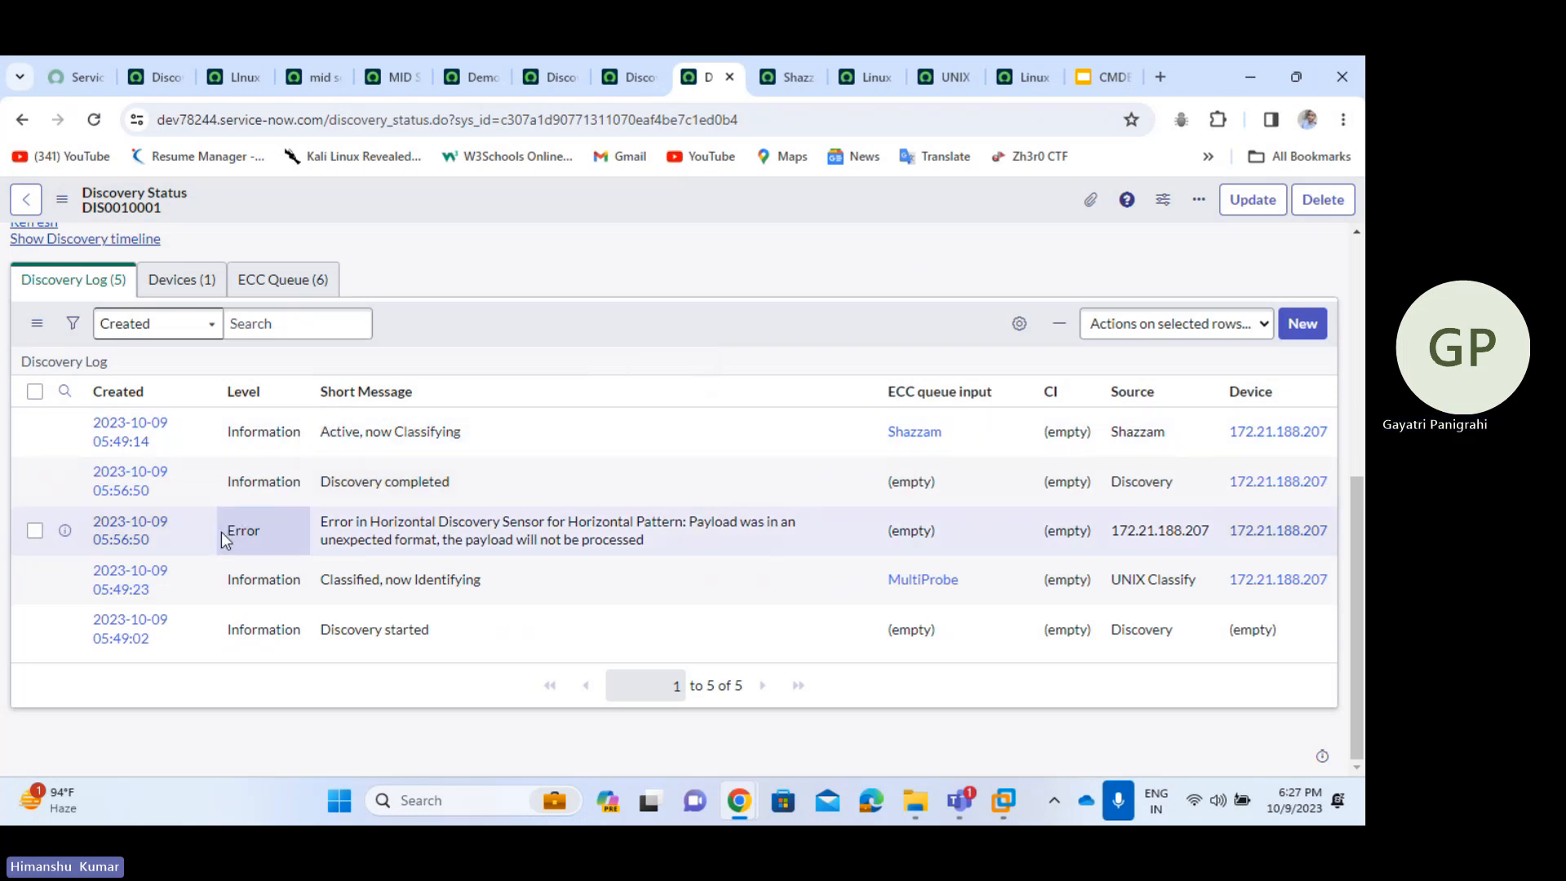
drag(224, 532, 261, 533)
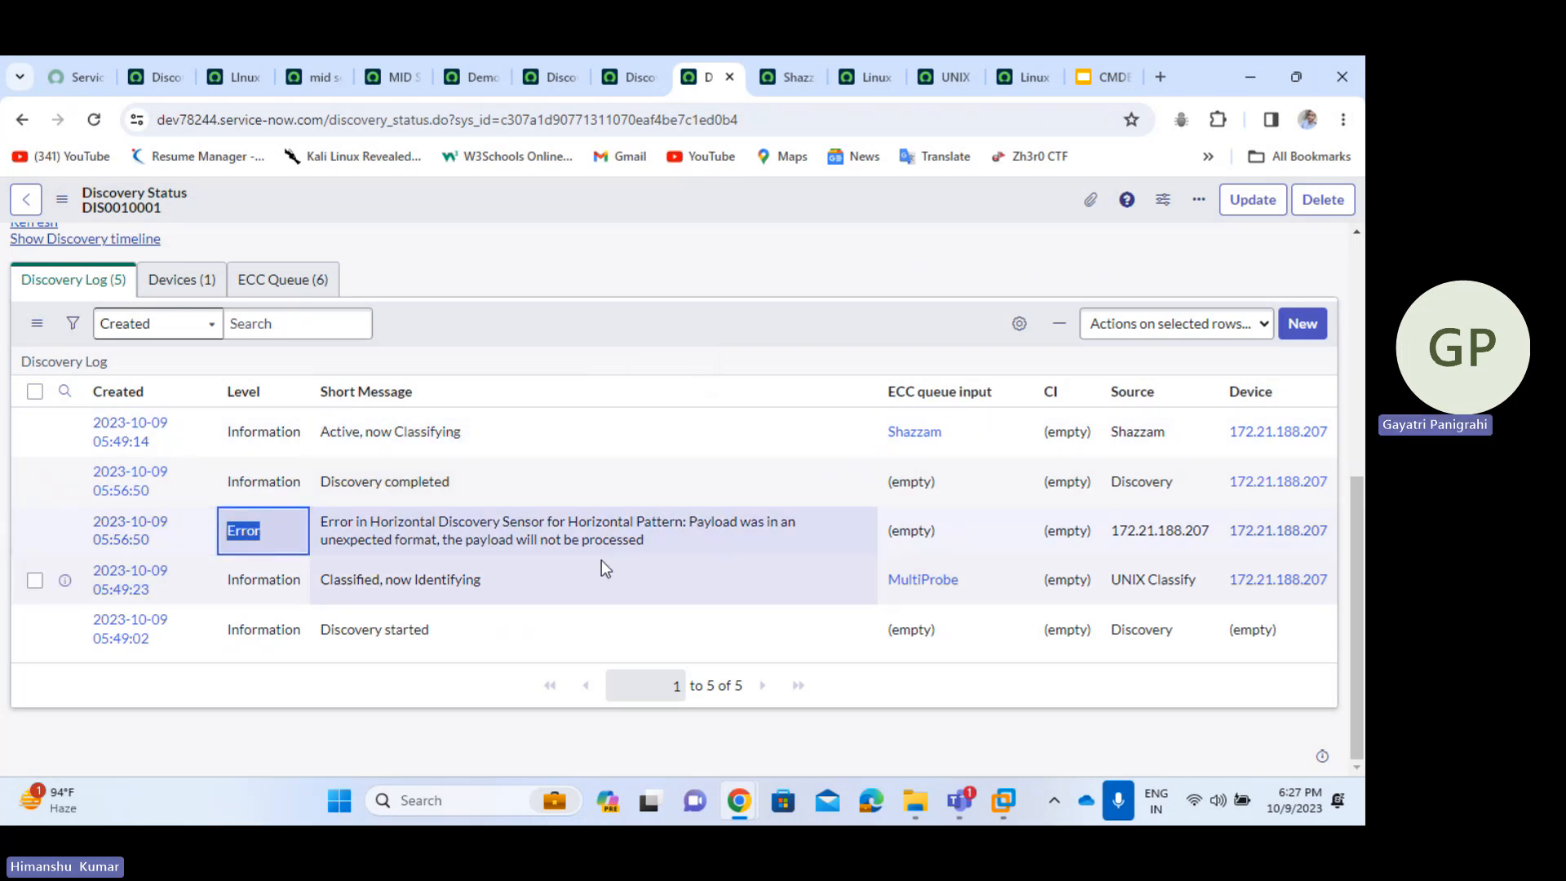
drag(652, 554, 300, 526)
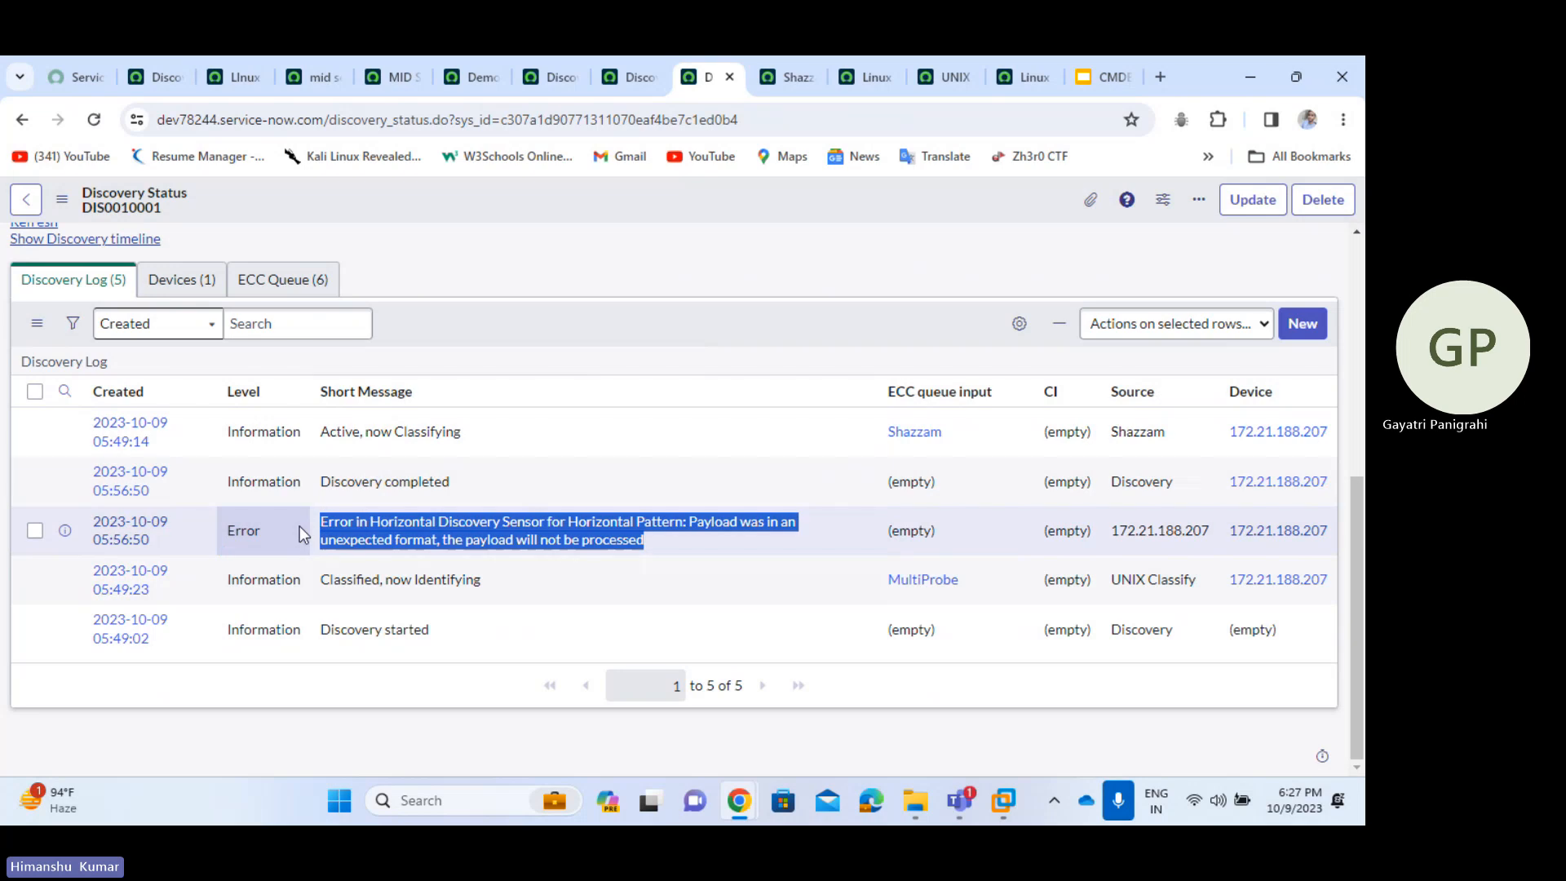
- Check the ECC Queue and Devices tabs, revisit the log, and end on the Devices list
click(271, 281)
click(153, 349)
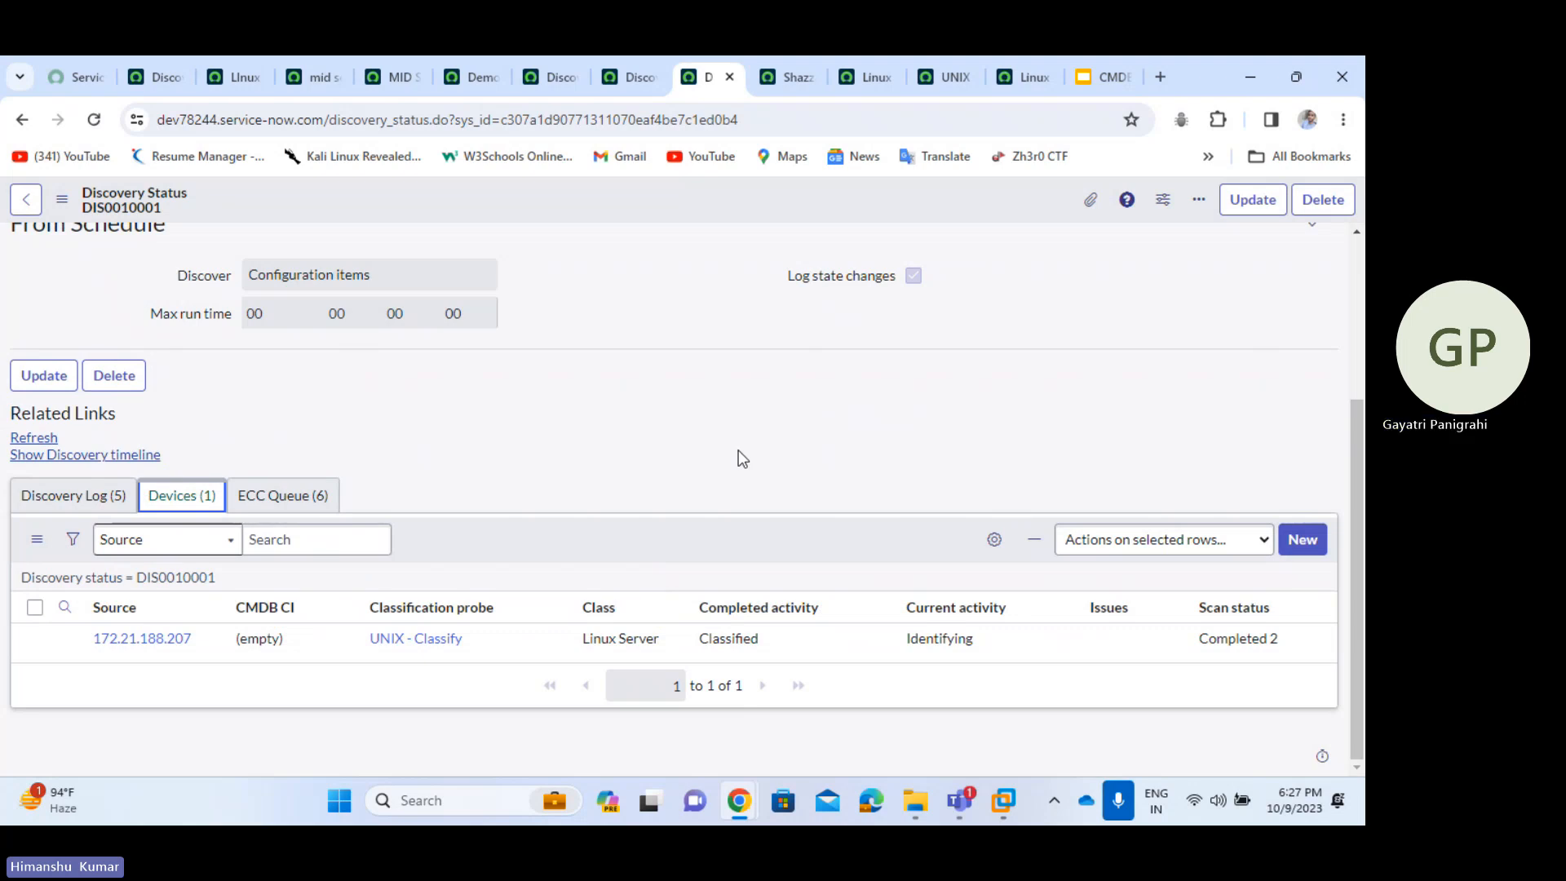
click(112, 501)
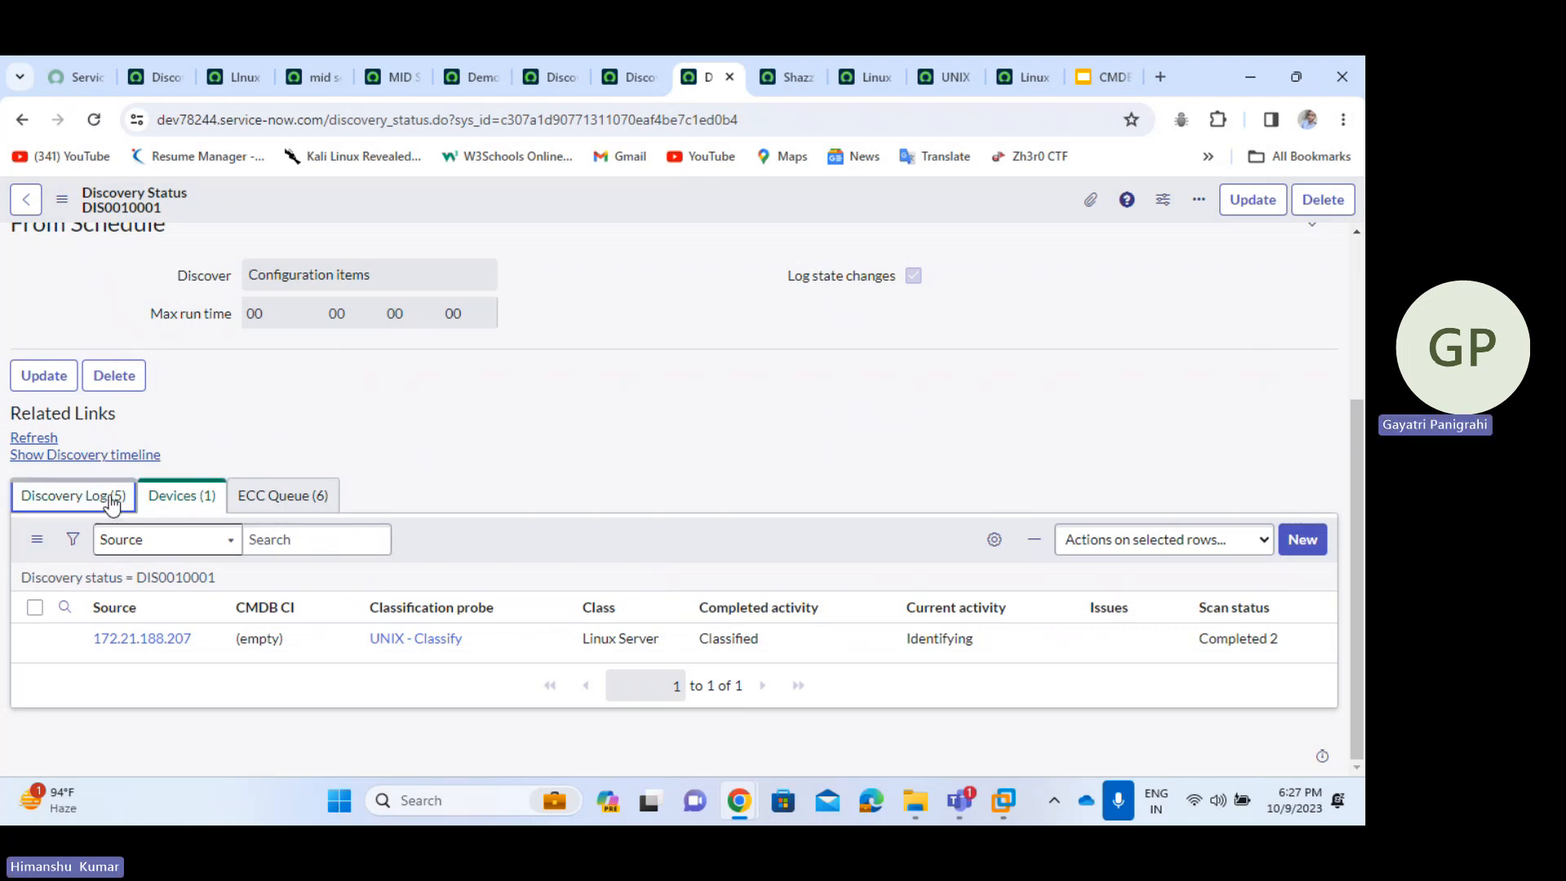
scroll(616, 477, down, 2)
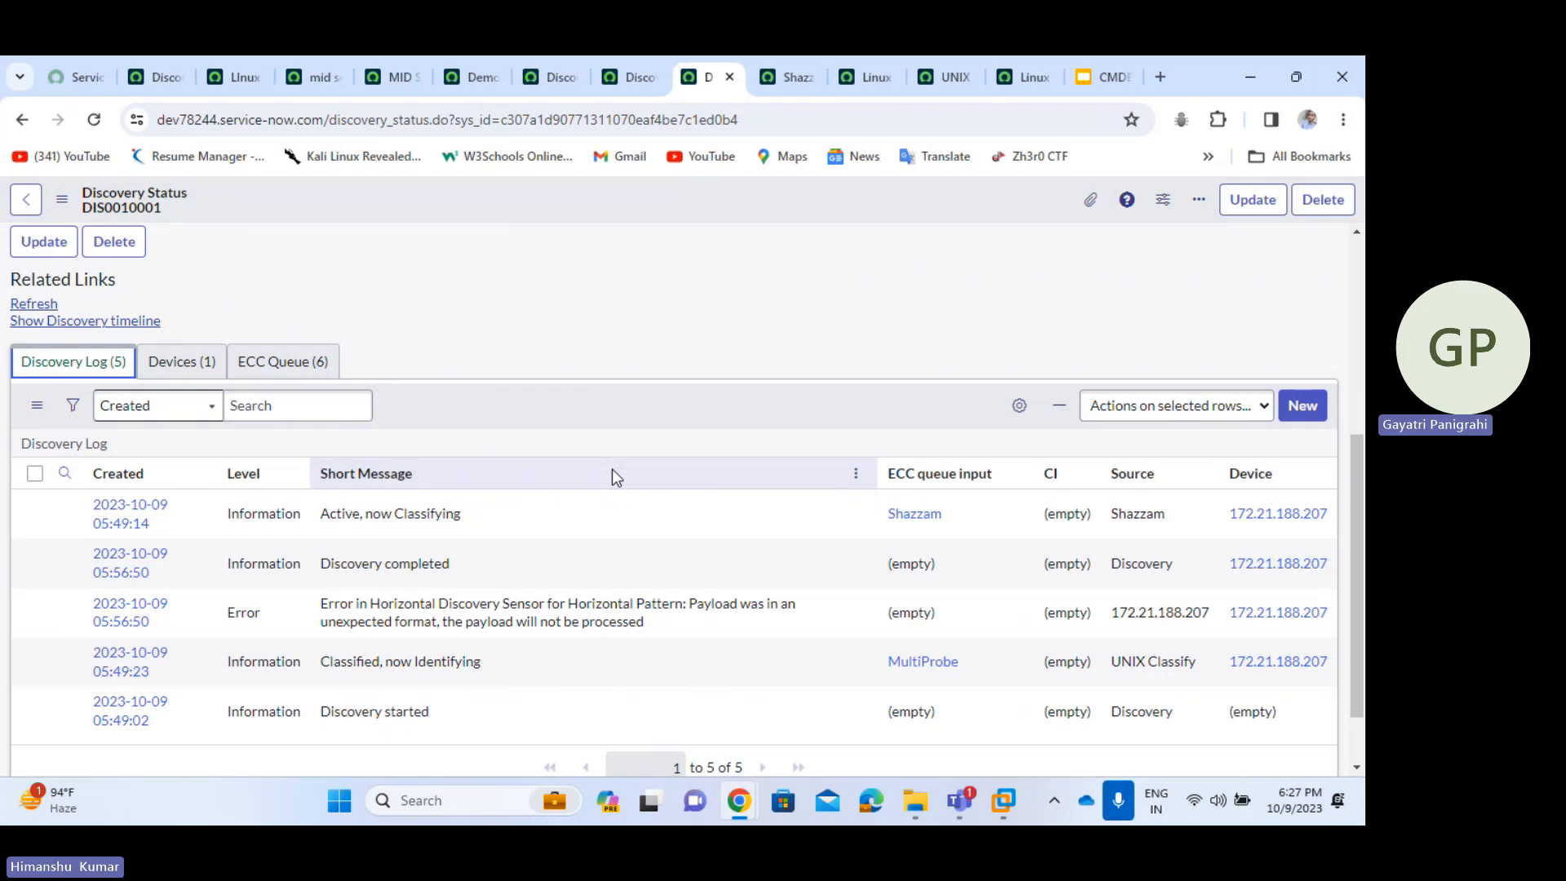
scroll(617, 478, up, 3)
click(200, 591)
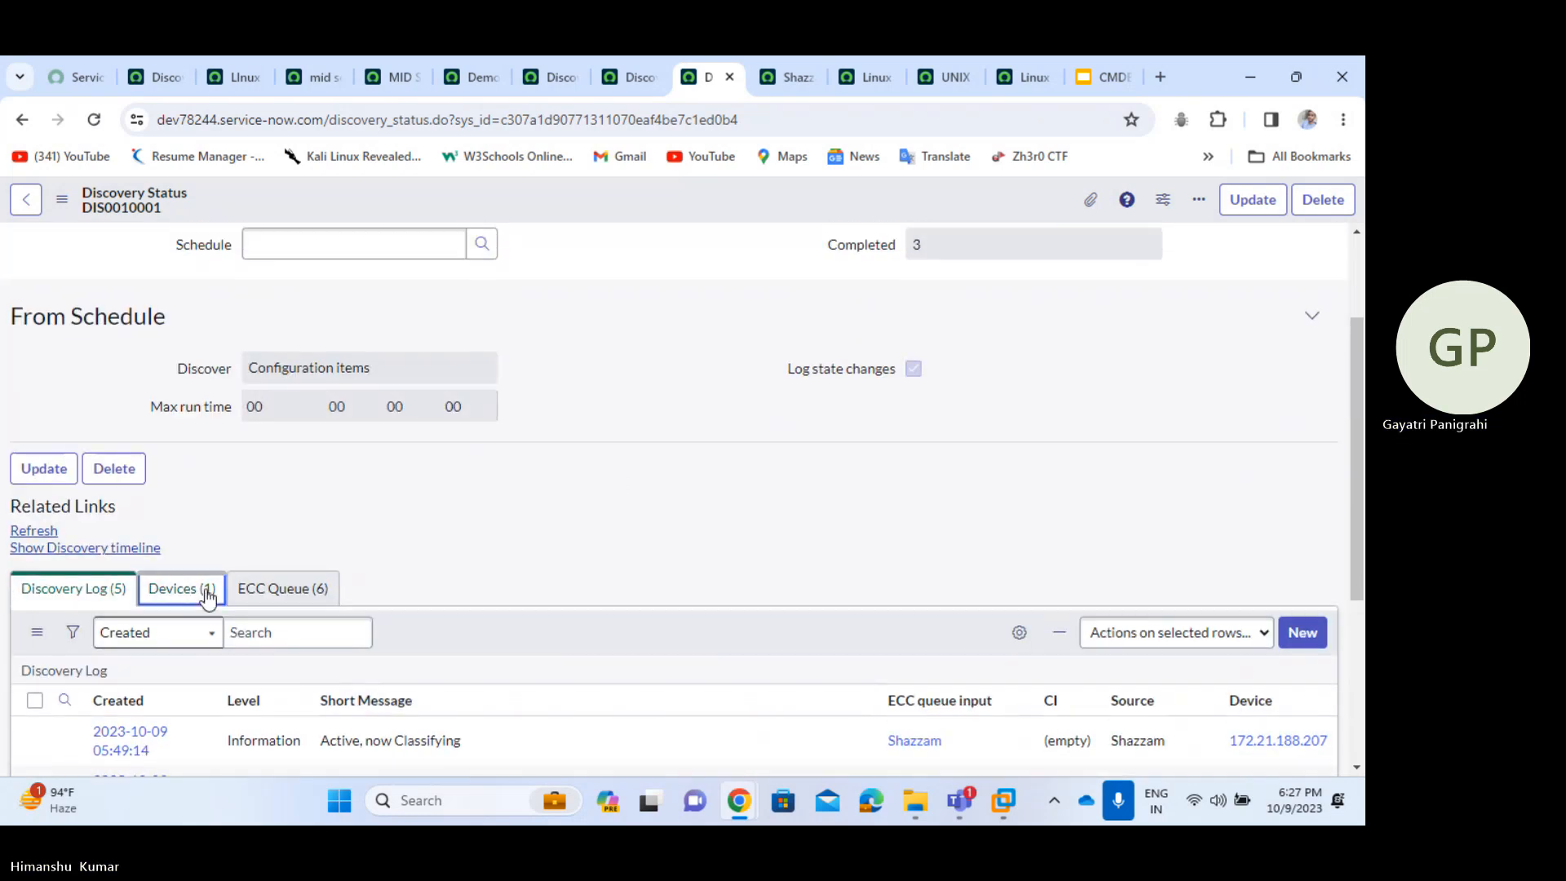
scroll(671, 440, up, 2)
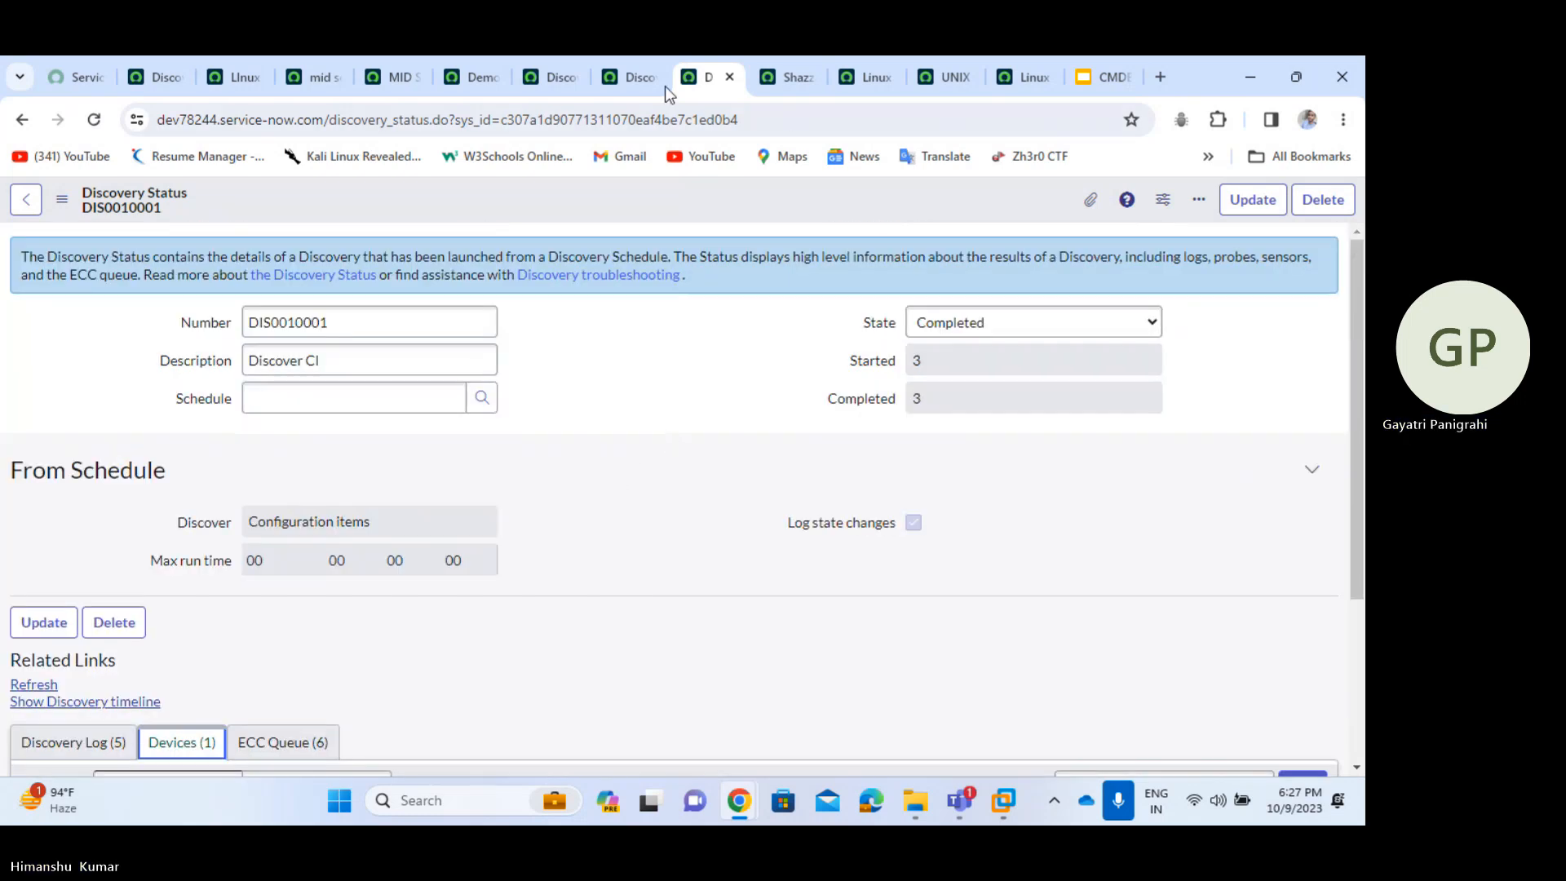
- Refresh the Discovery Status list to show DIS0010001 Completed, 3 started, 3 completed, 7 minutes
click(628, 77)
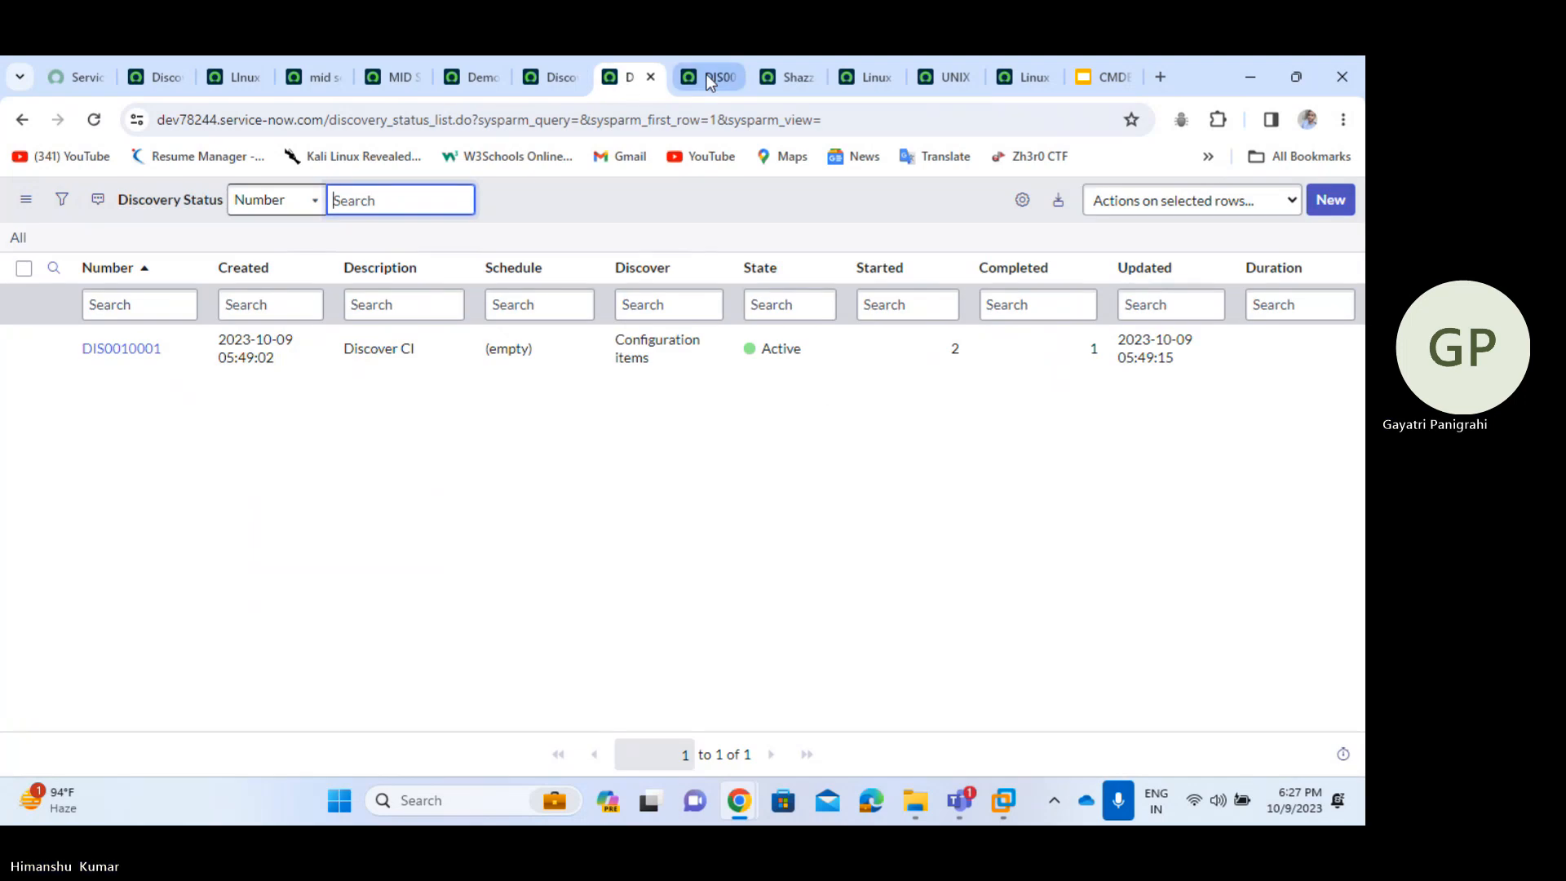
click(707, 75)
click(620, 76)
right_click(693, 199)
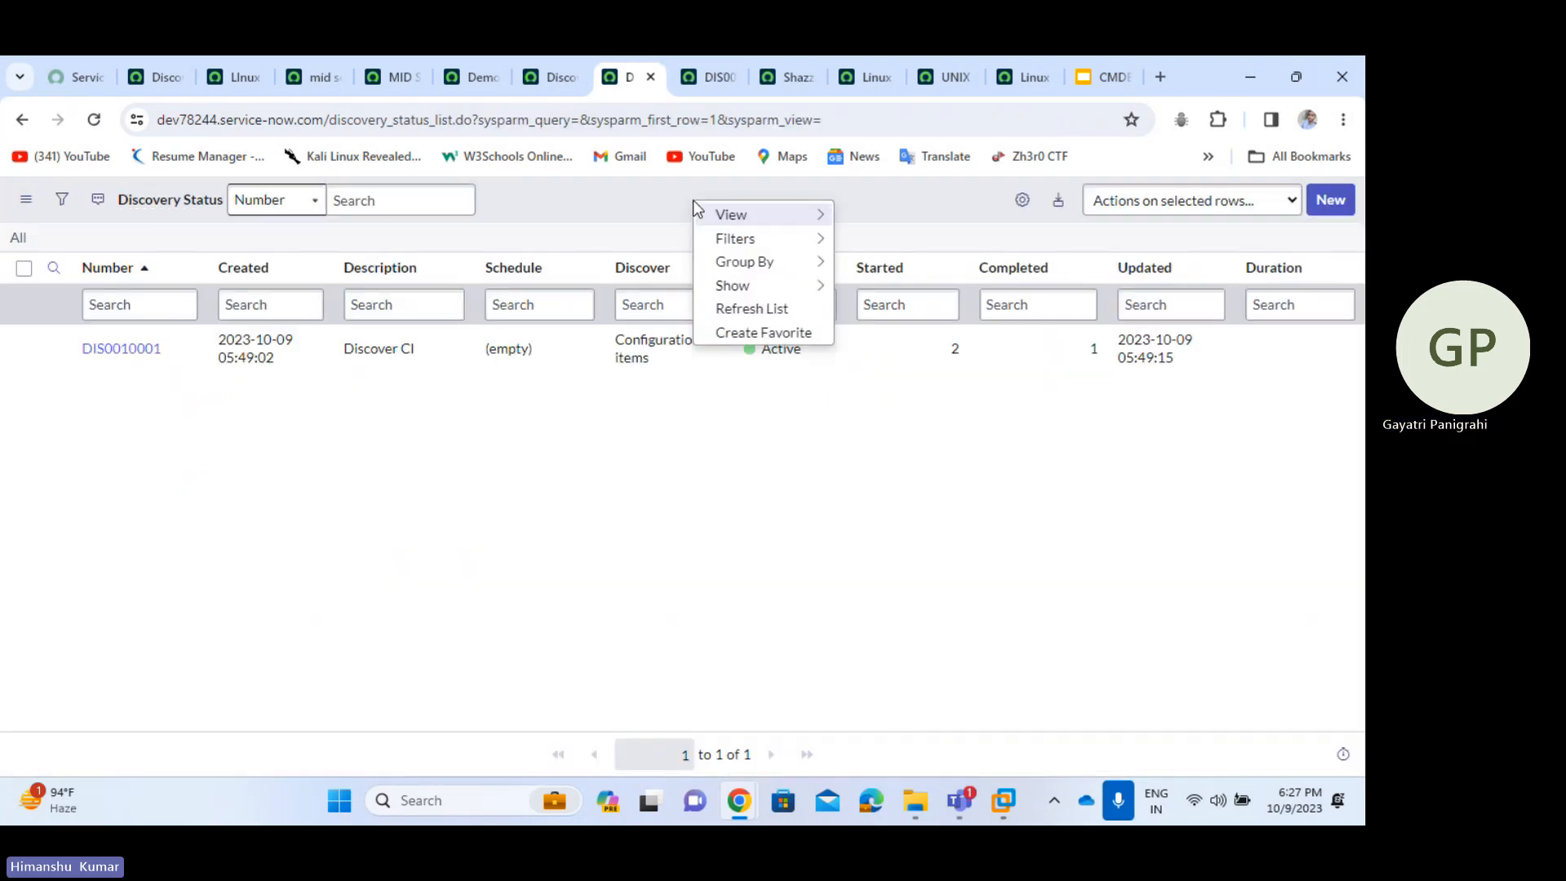
click(754, 309)
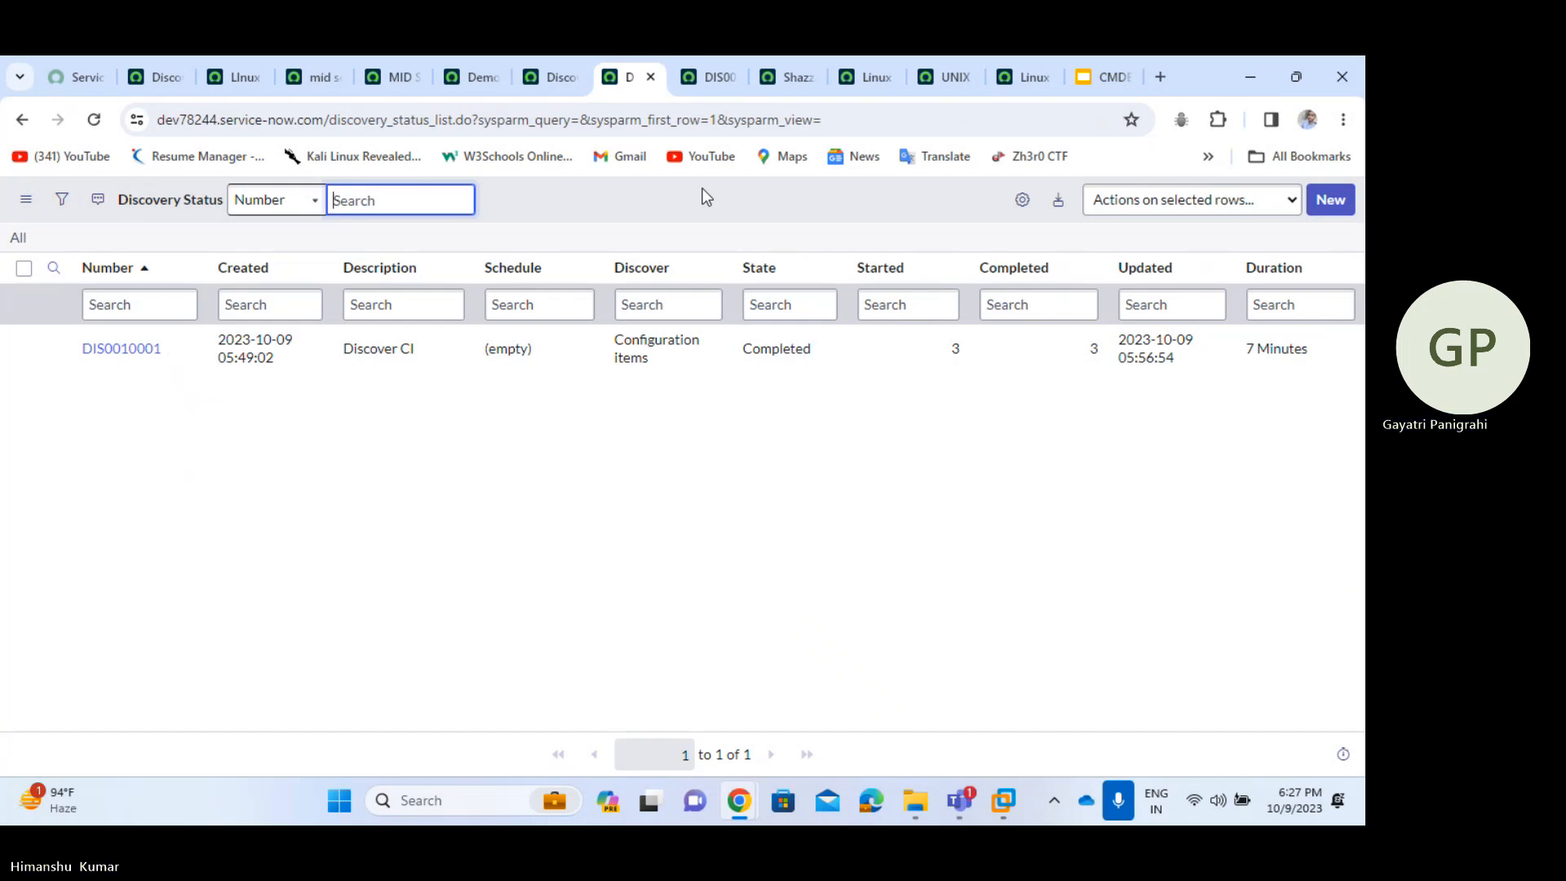
- Return to the Discovery Schedules list after briefly visiting the ServiceNow developer home page
click(155, 62)
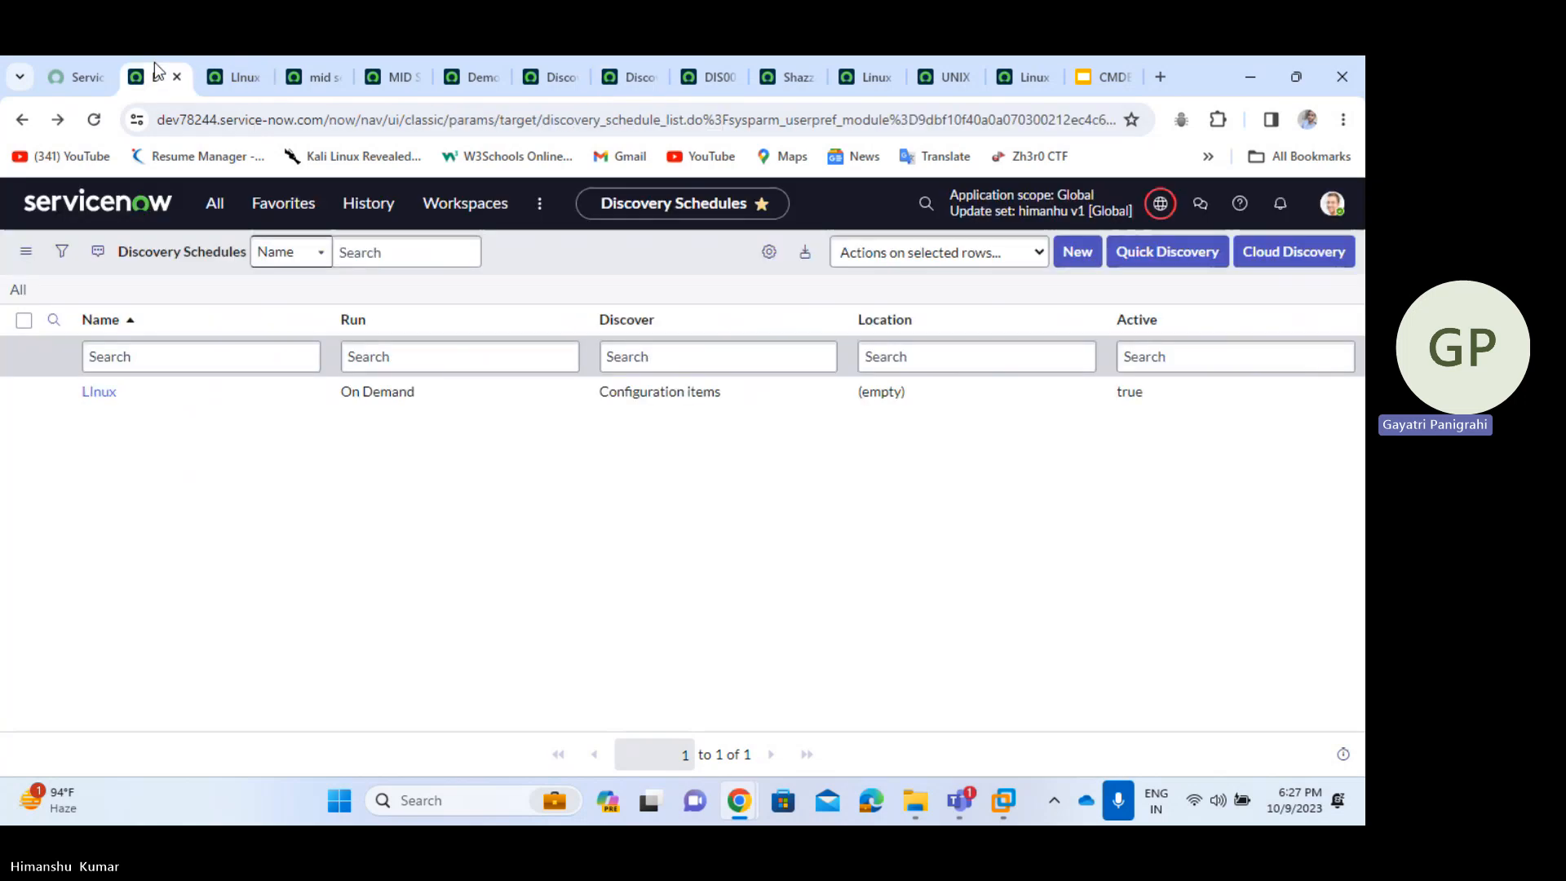
click(86, 81)
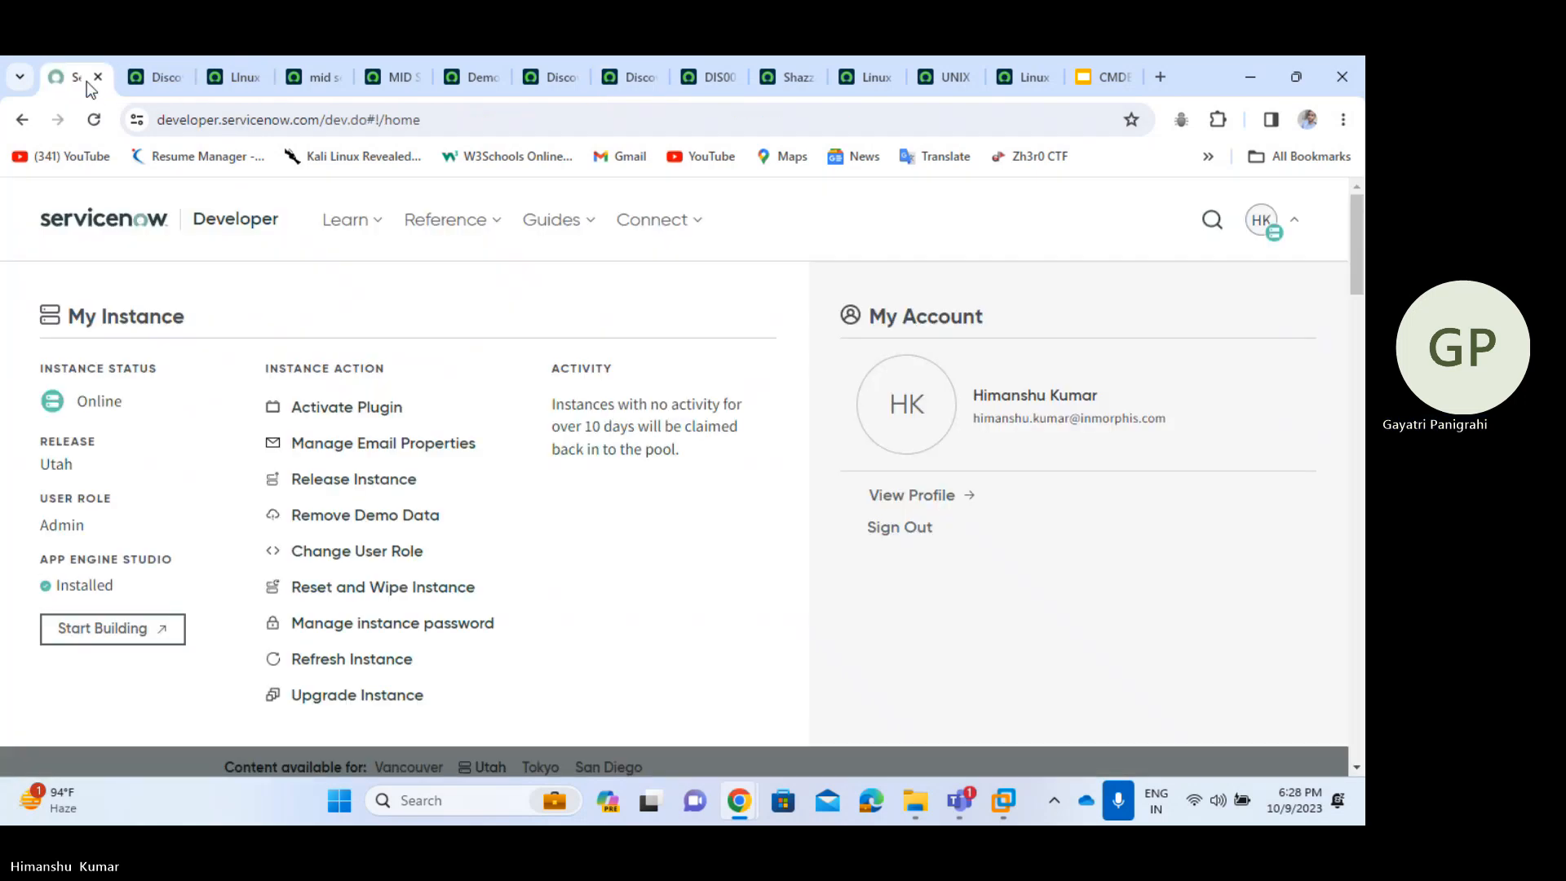
click(135, 86)
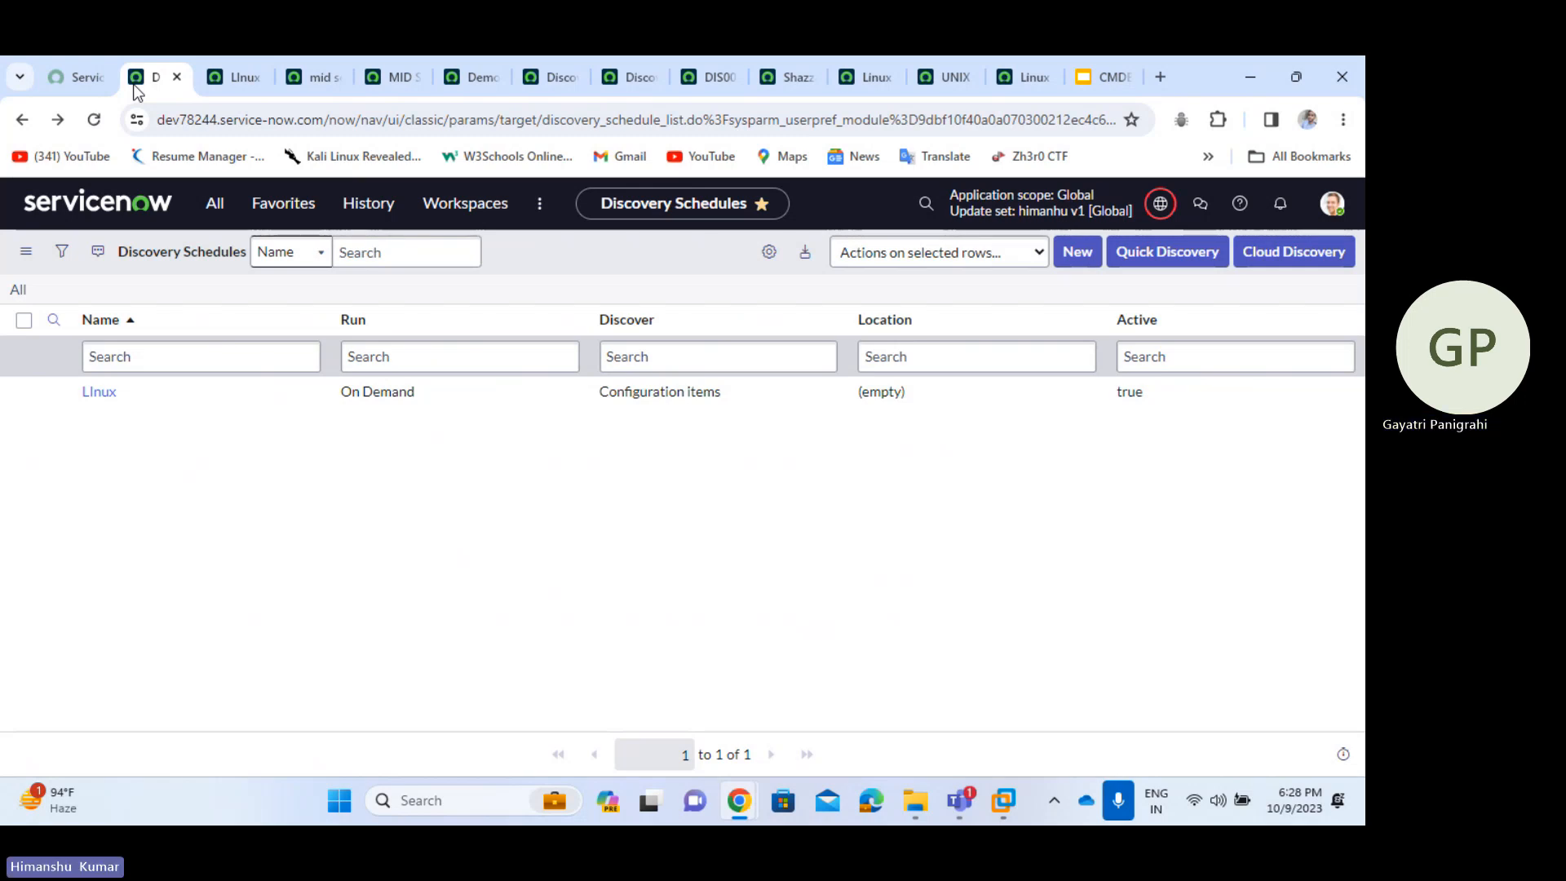
click(1267, 823)
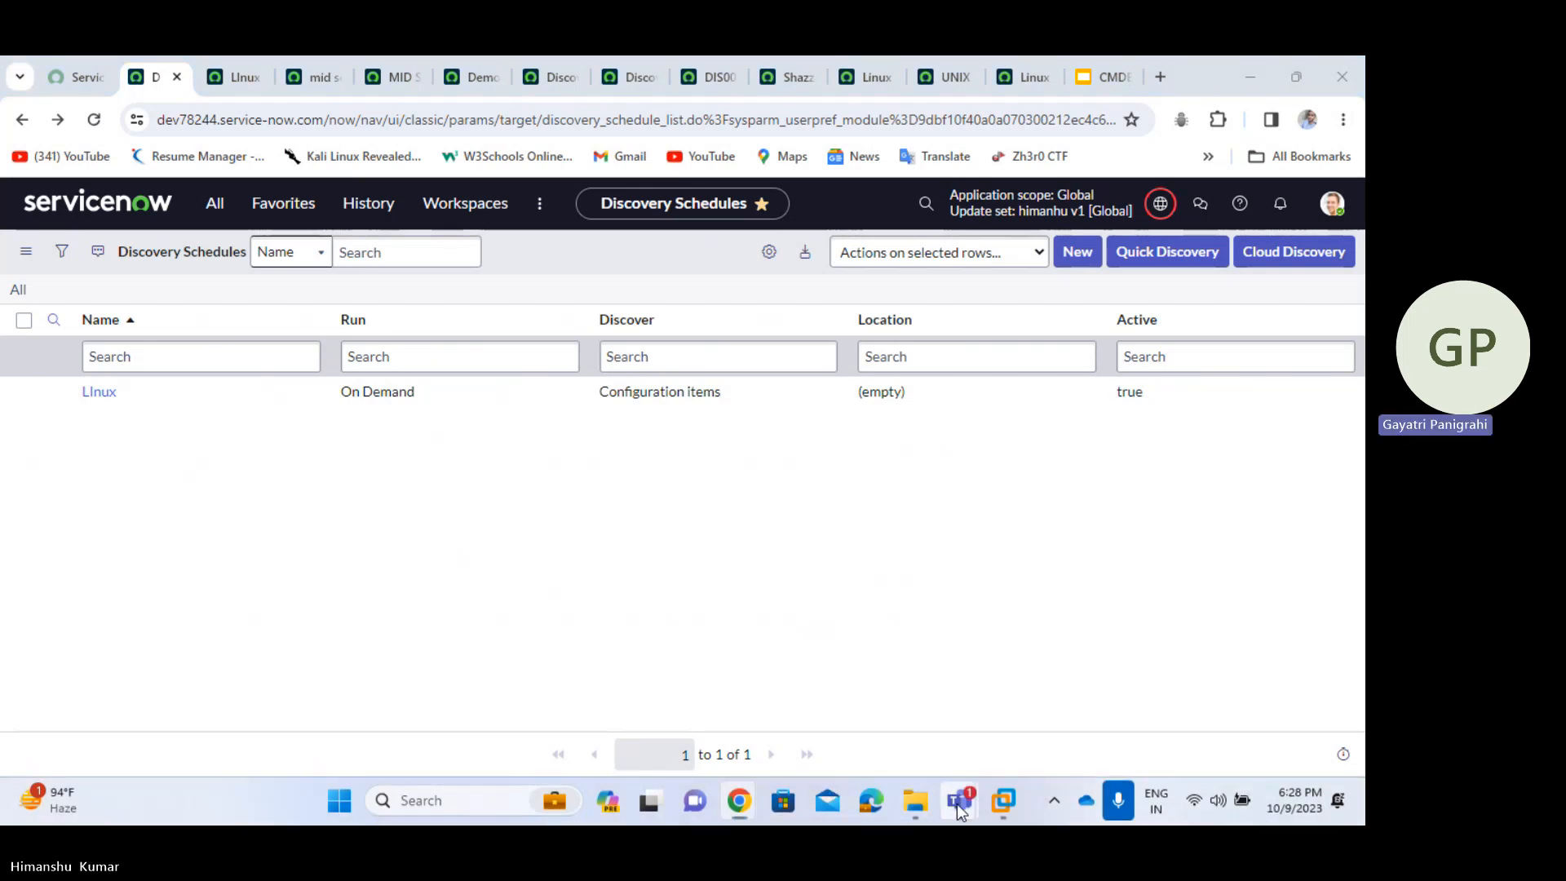
- Bring the CMDB & Discovery Demo meeting forward, review its participants, and stop screen sharing
mouse_move(957, 804)
click(953, 624)
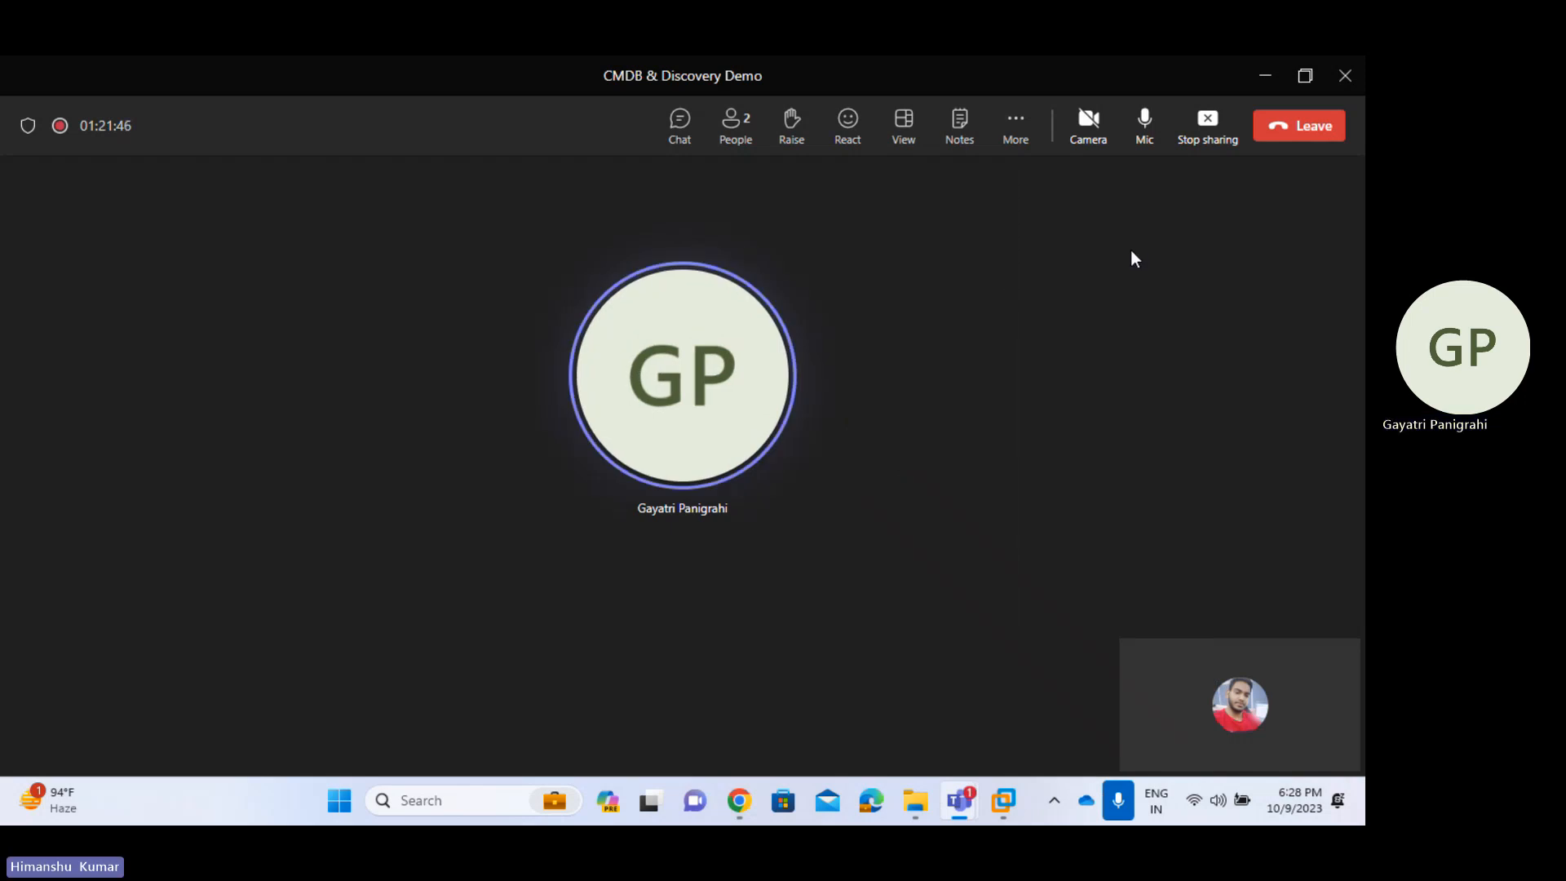
click(737, 133)
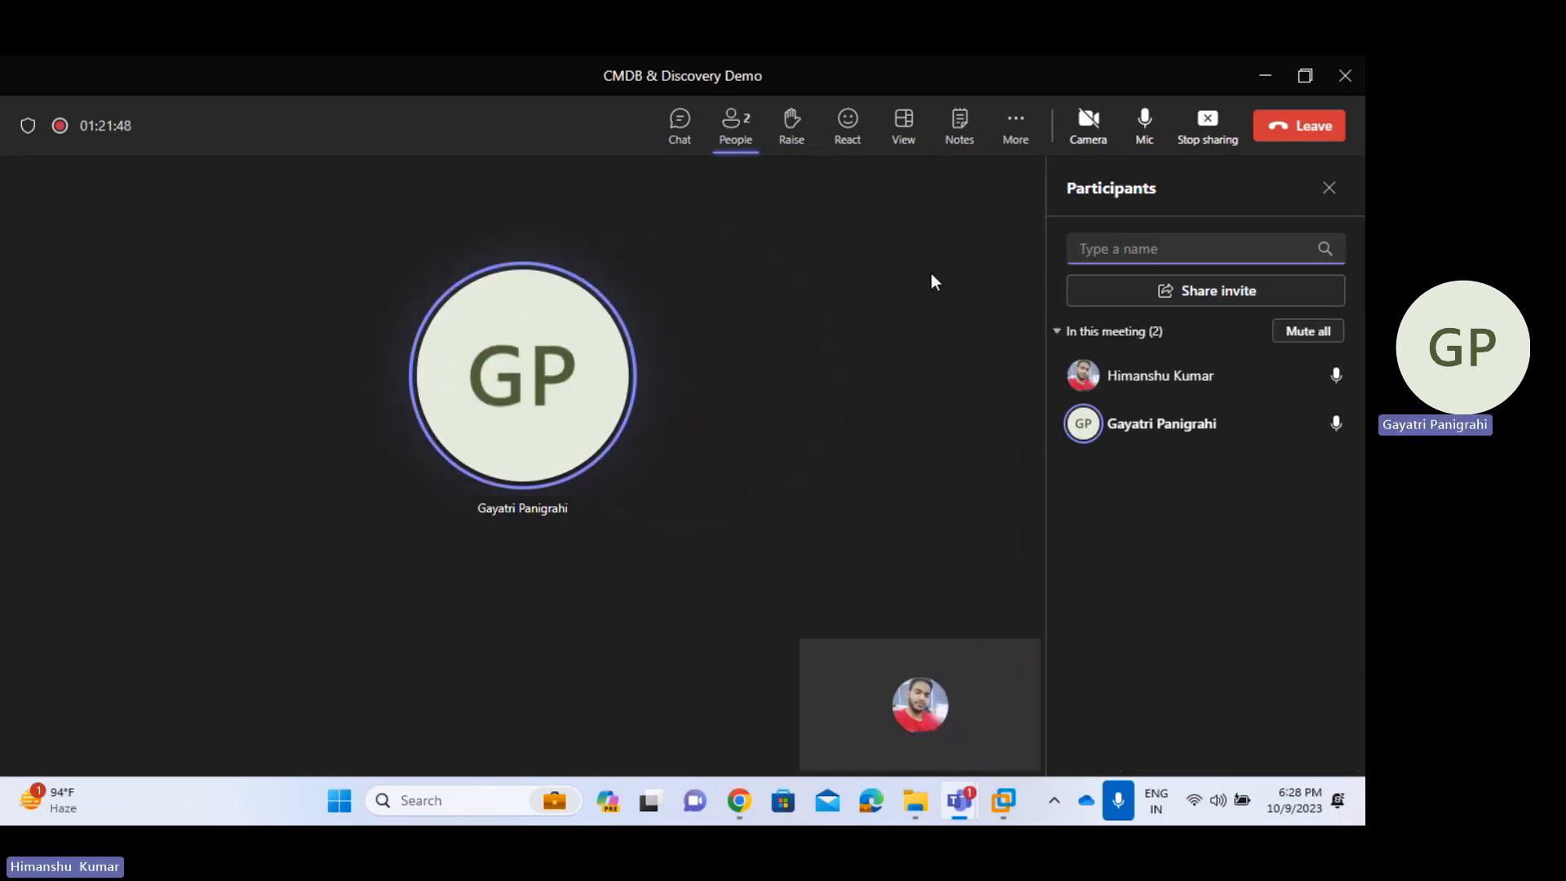
click(1330, 189)
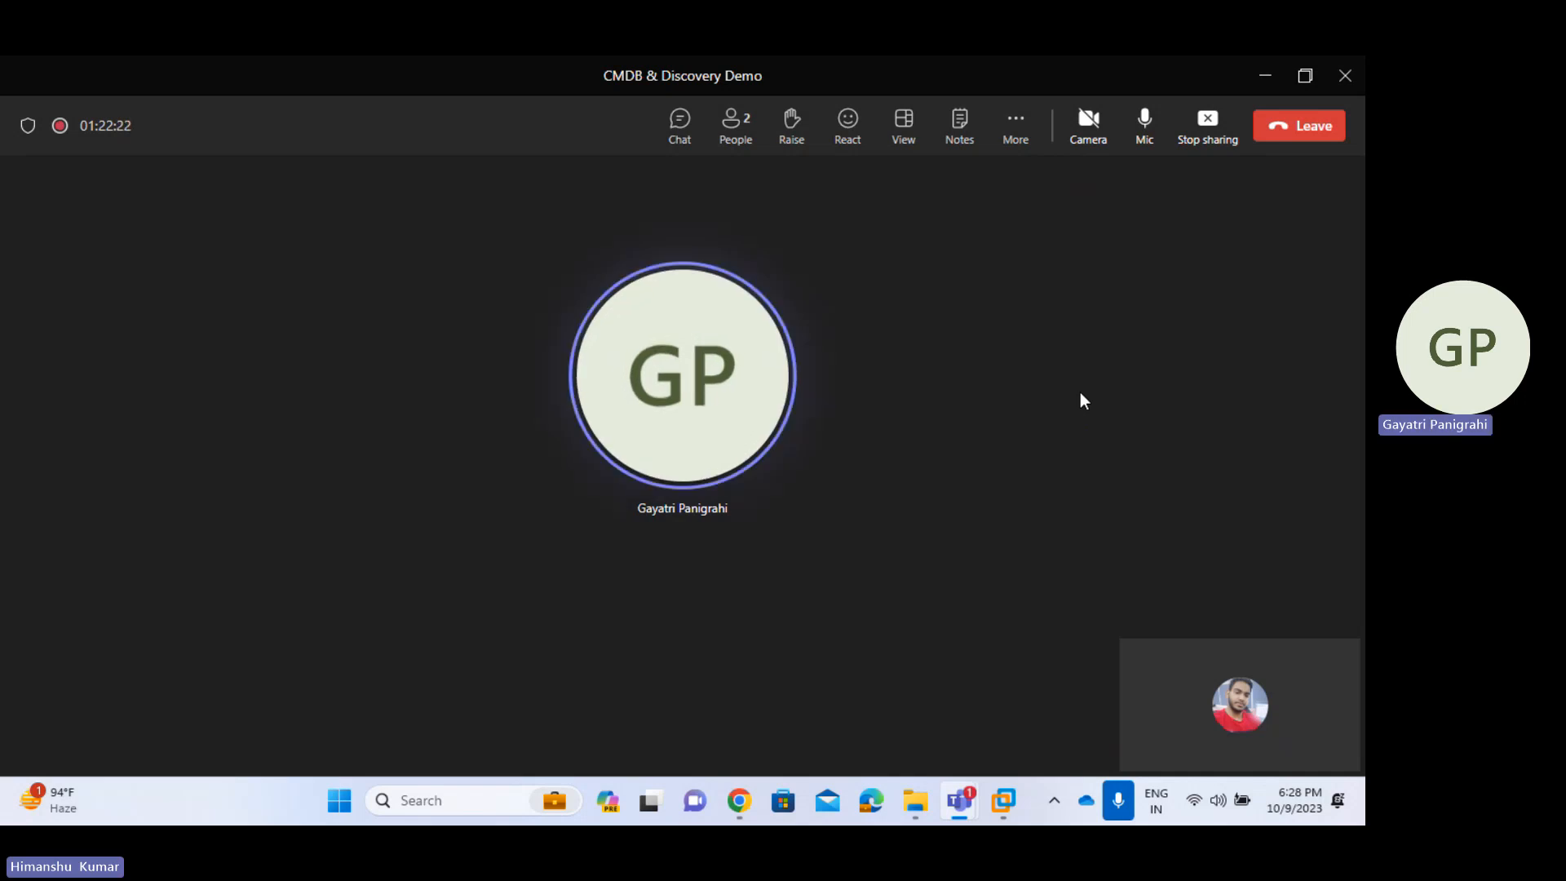
click(1211, 135)
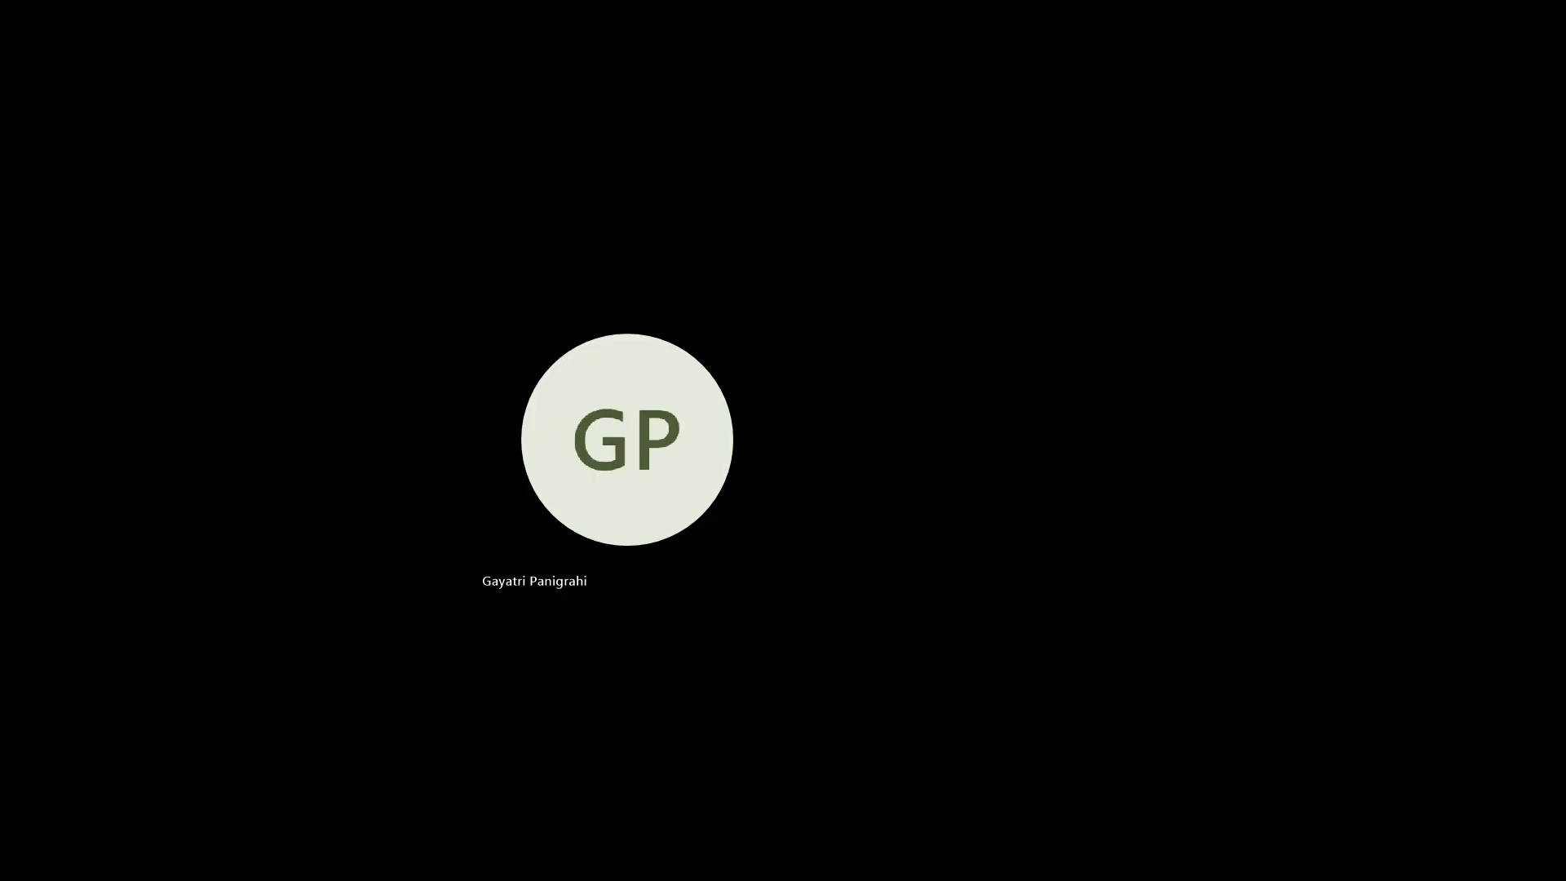